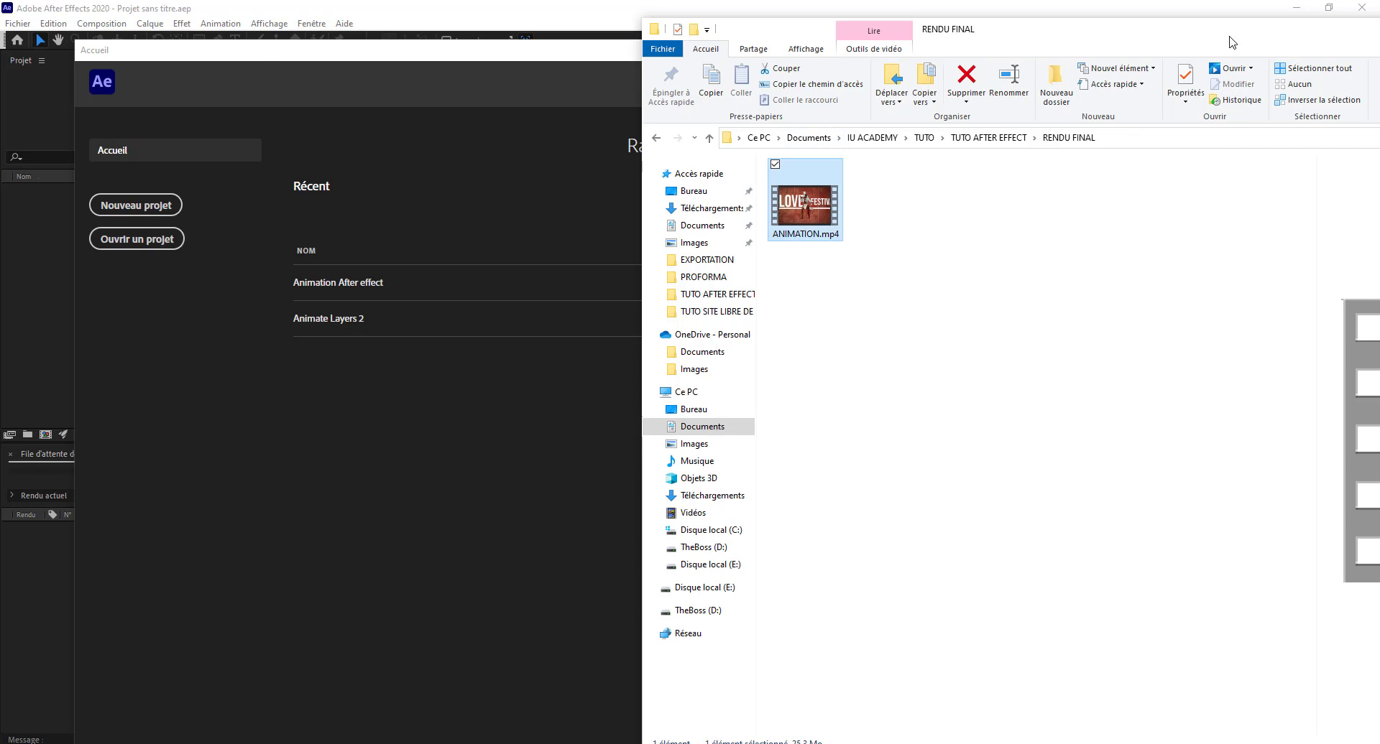
Move the File Explorer window so the ANIMATION.mp4 preview is fully visible.
mouse_move(1312, 33)
mouse_down()
mouse_move(918, 94)
mouse_move(1288, 34)
mouse_up()
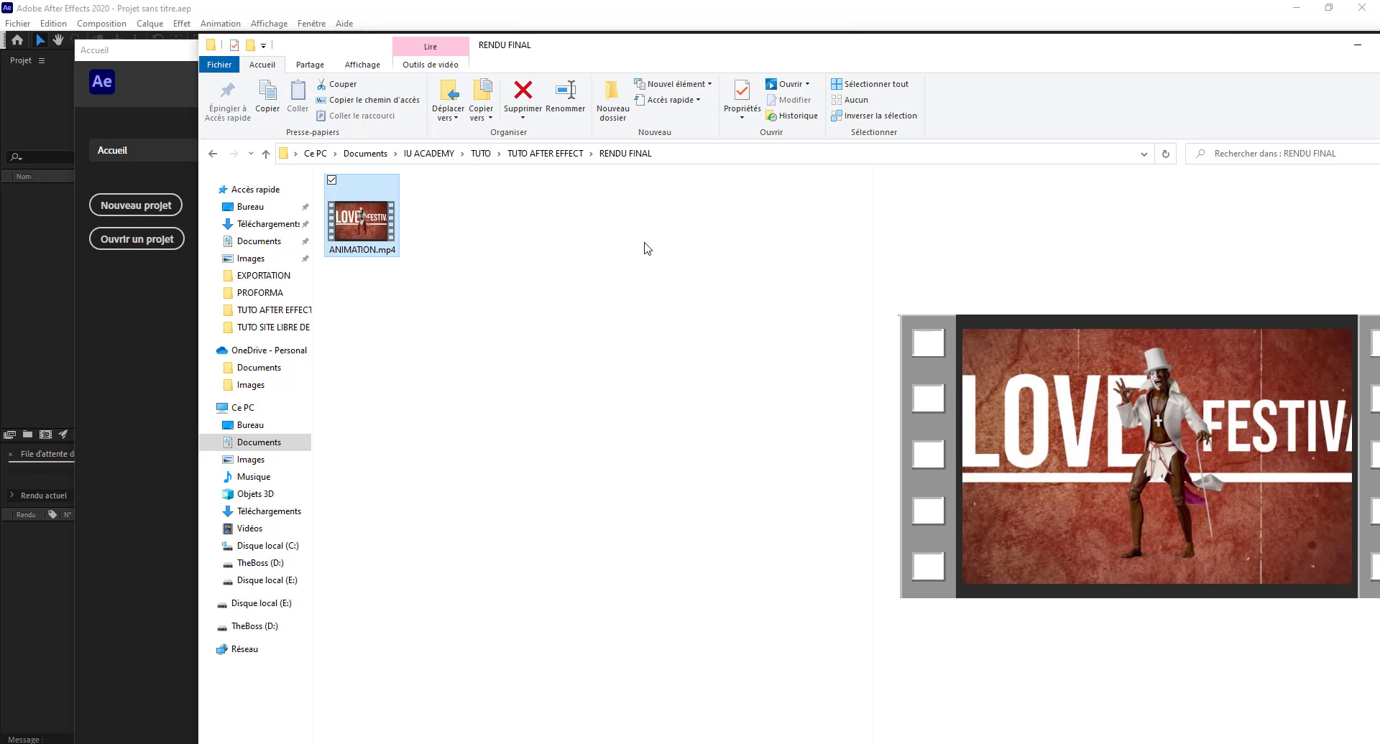
Play ANIMATION.mp4 in Films & TV to the end, then minimize the player.
double_click(363, 224)
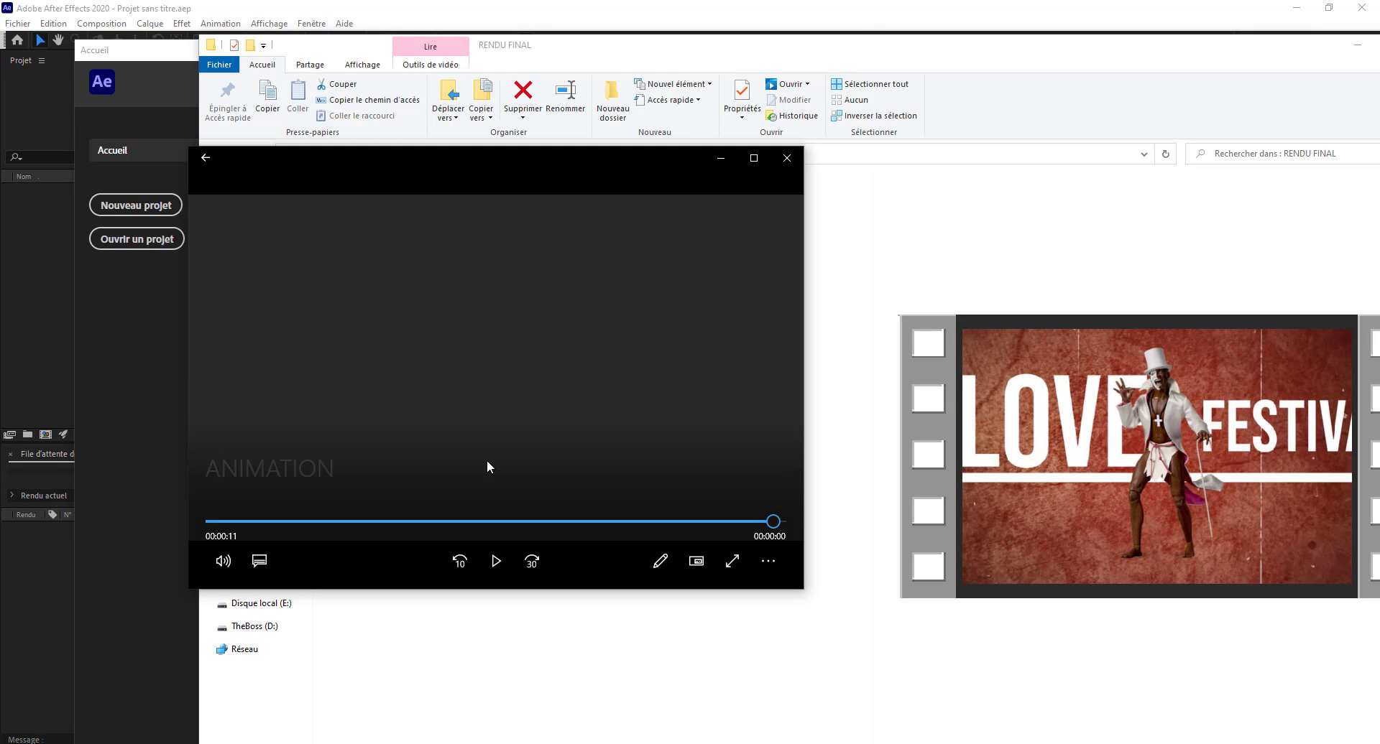
click(495, 560)
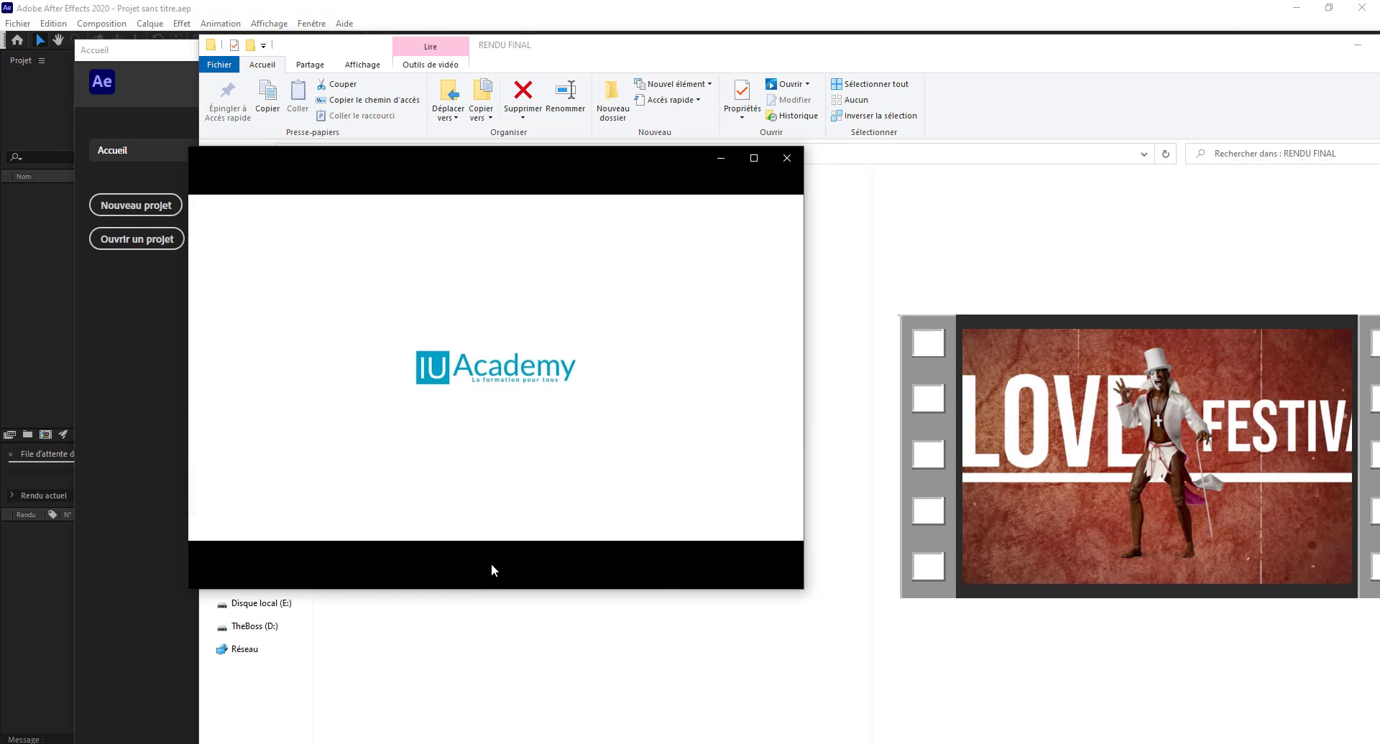
click(720, 158)
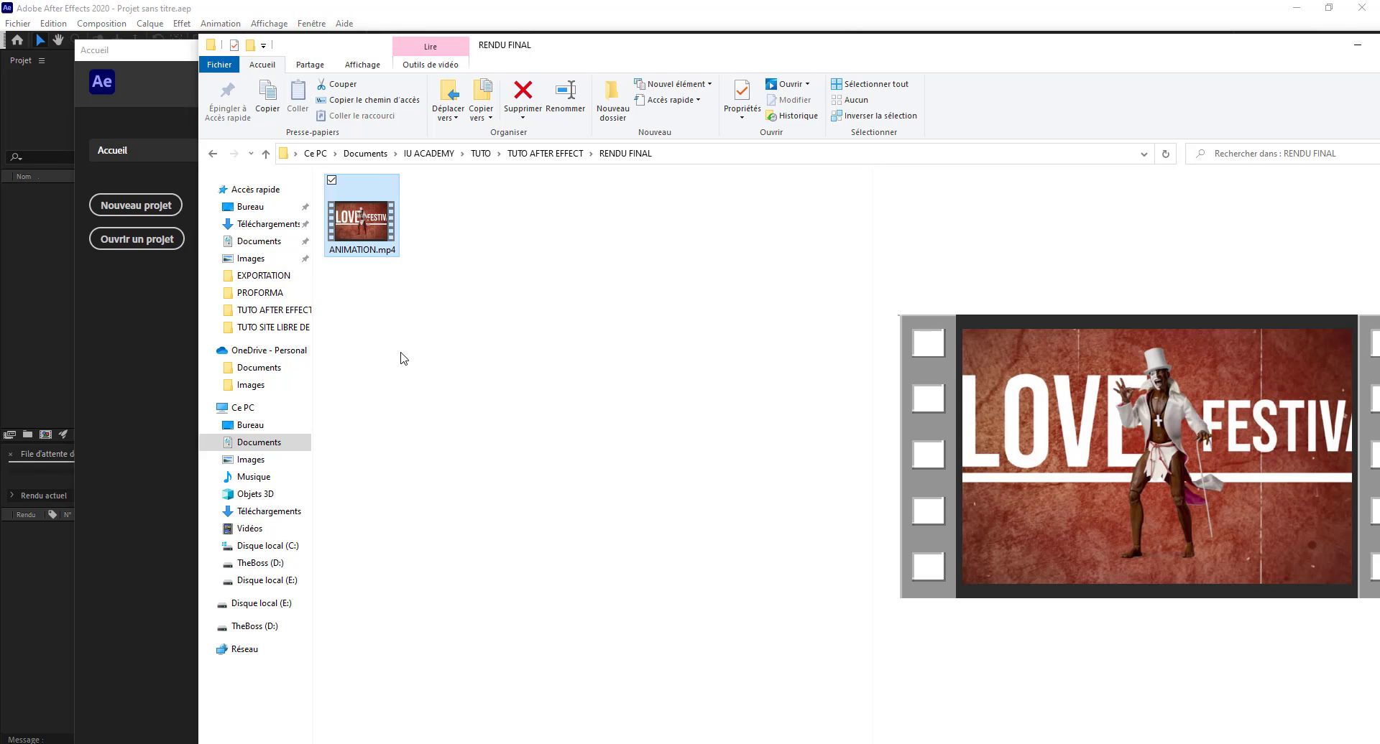
Close Explorer and open the recent 'Animation After effect' project, dismissing the font warnings.
click(1358, 45)
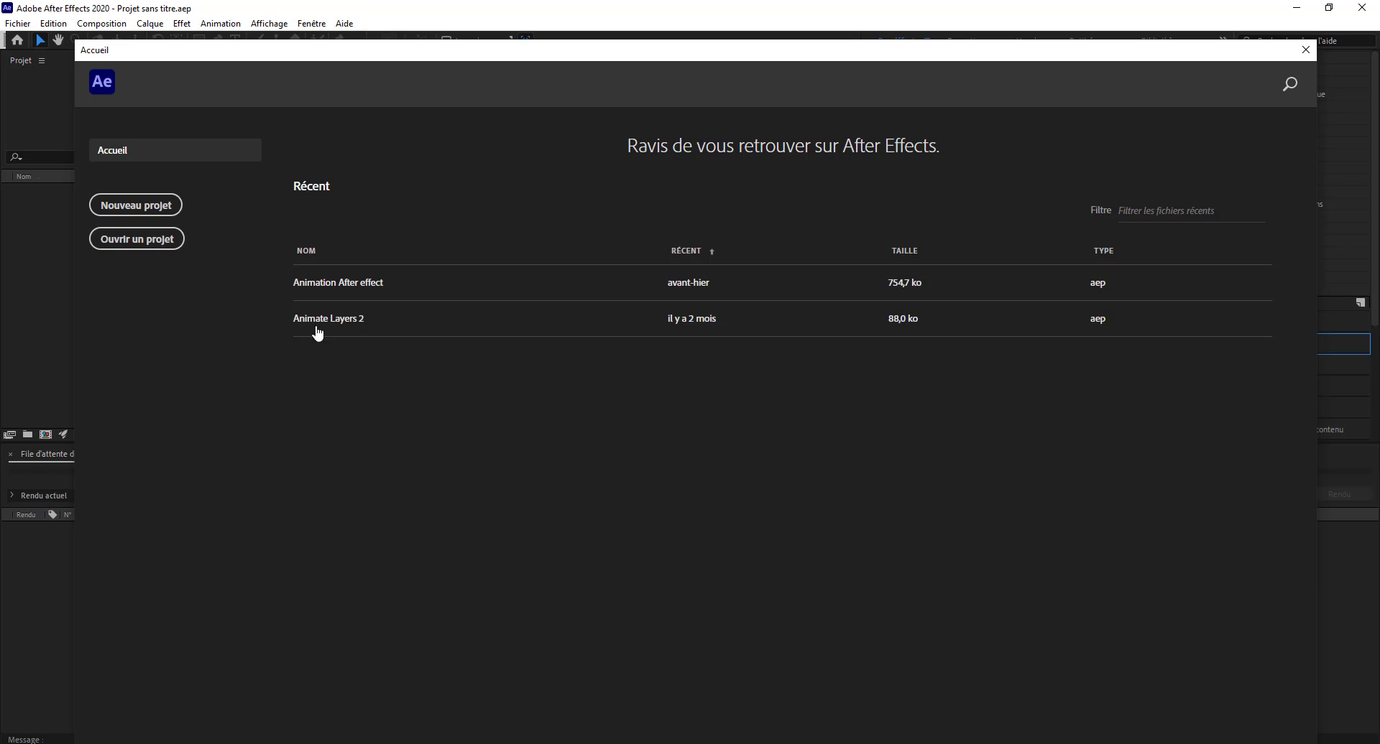
click(338, 284)
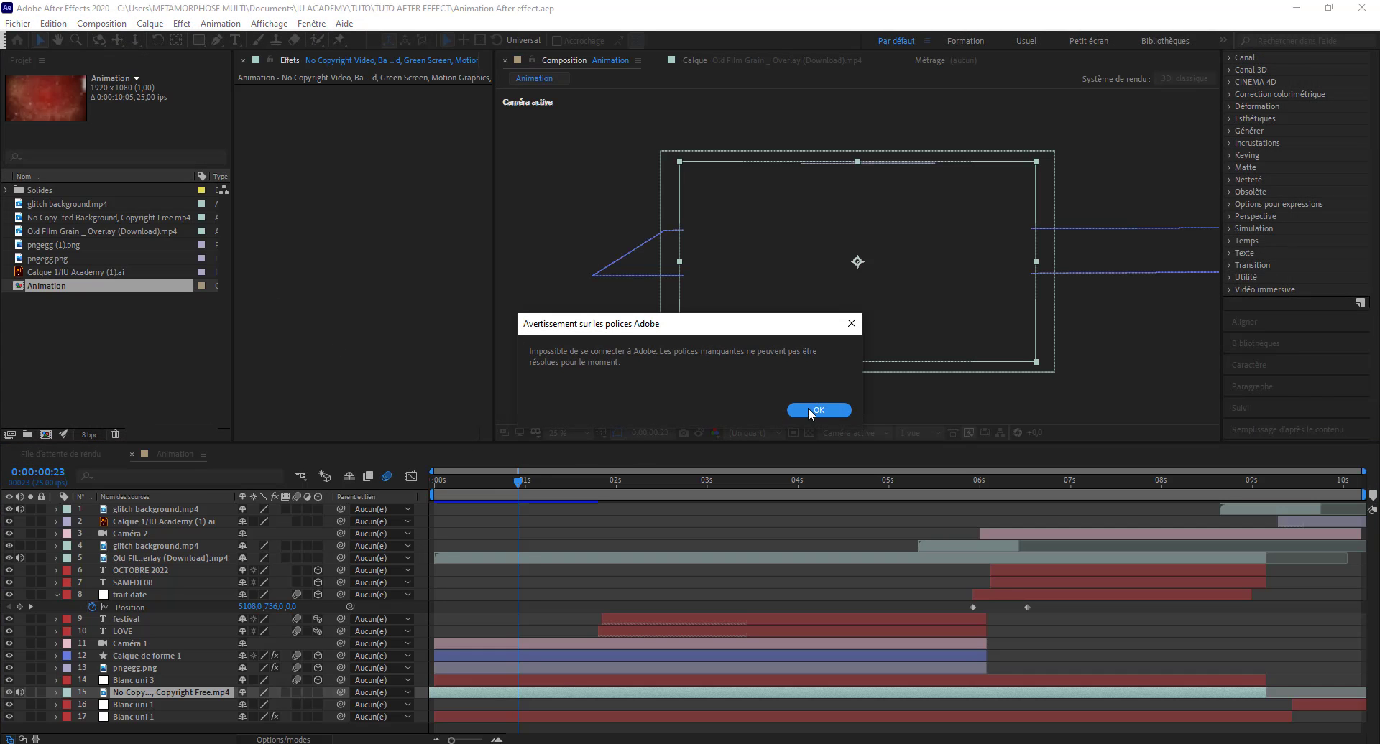
click(816, 411)
click(880, 509)
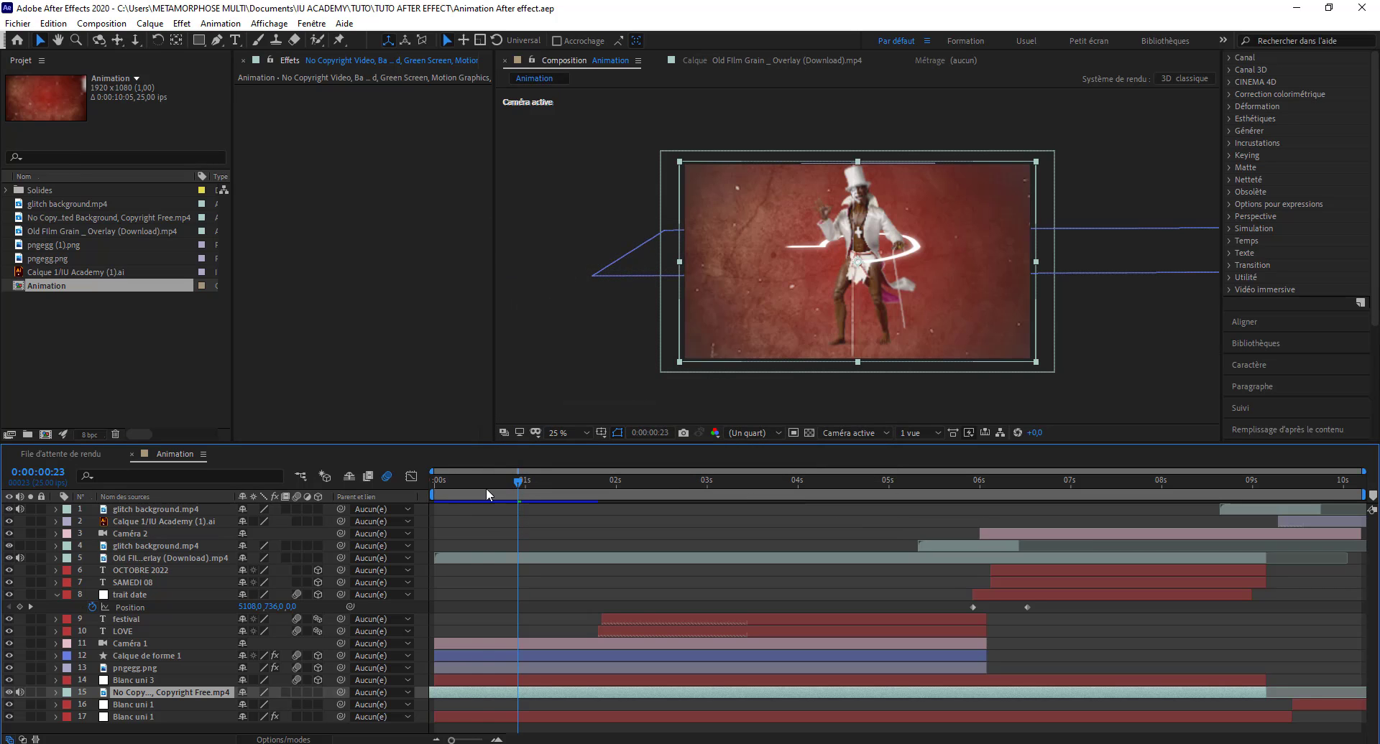
Launch the FontBase font manager, then return to After Effects.
key(space)
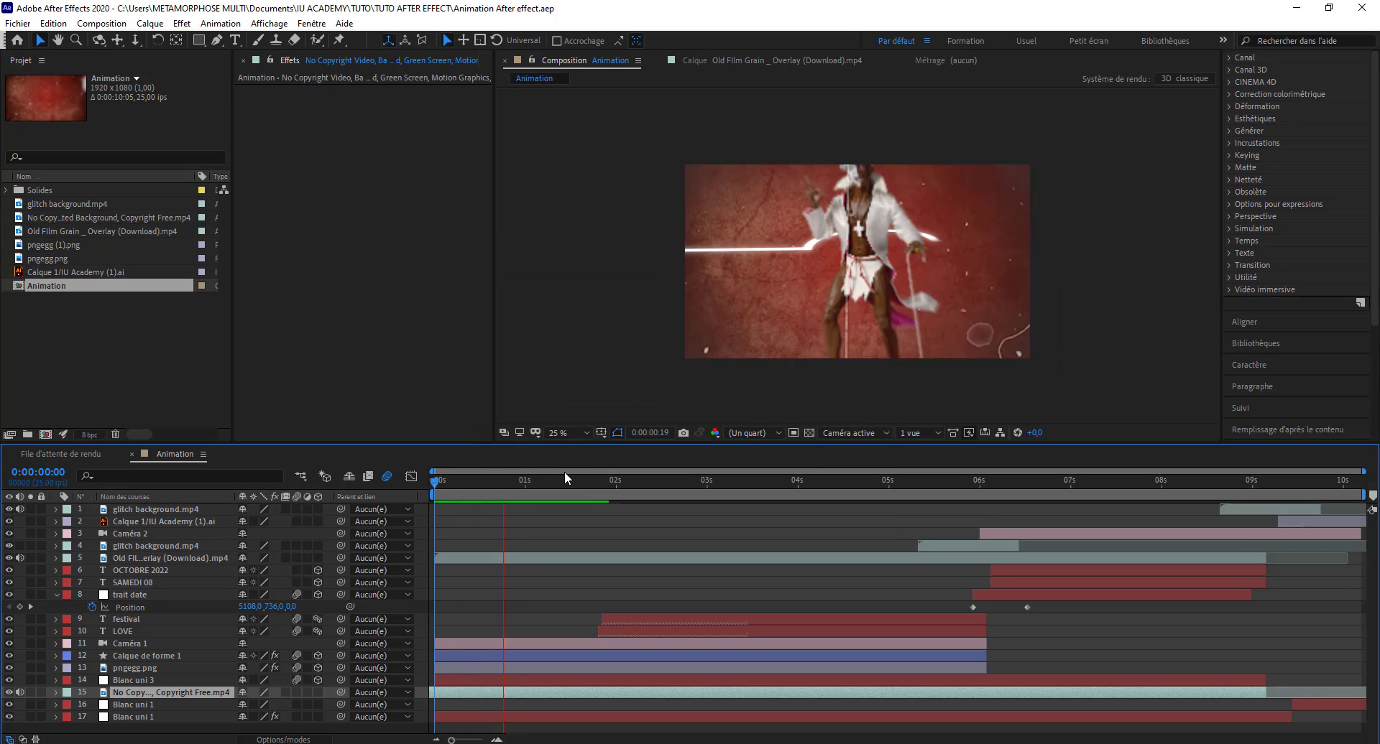
key(super)
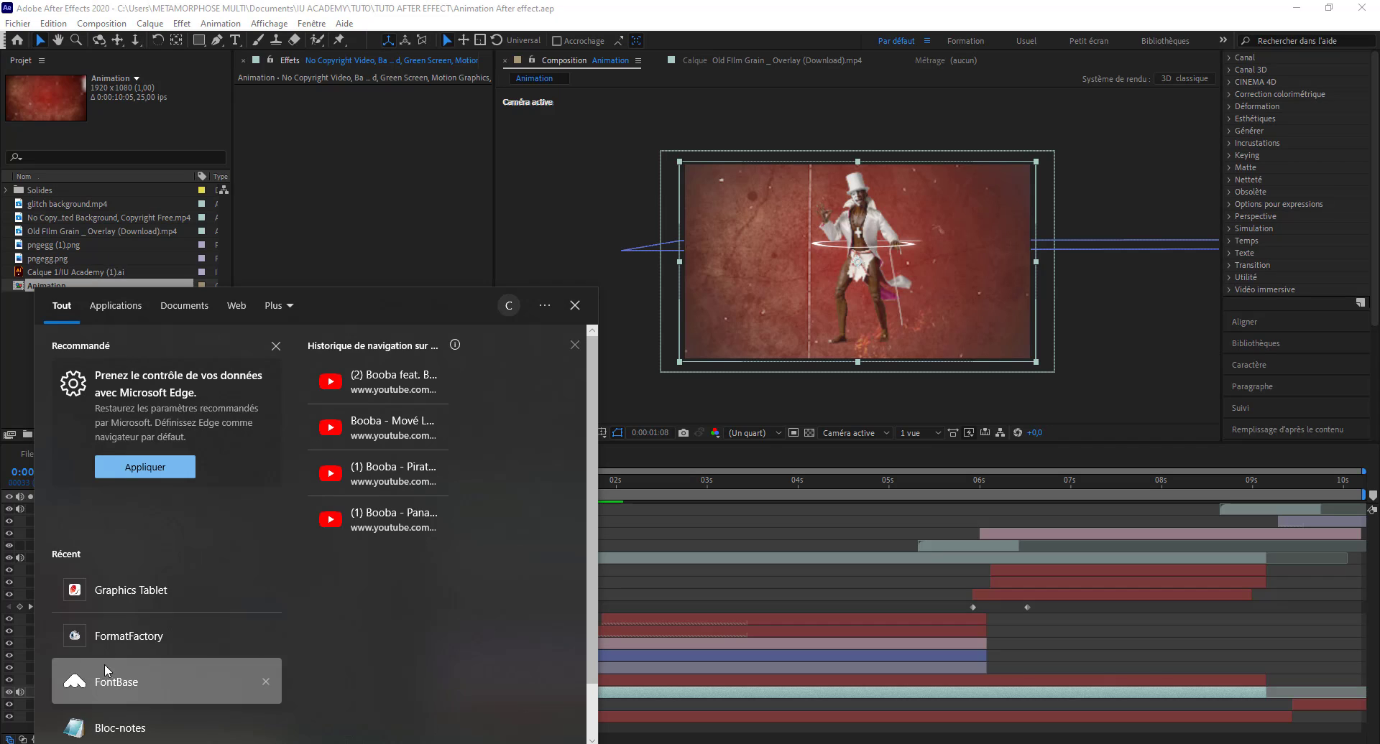
click(107, 675)
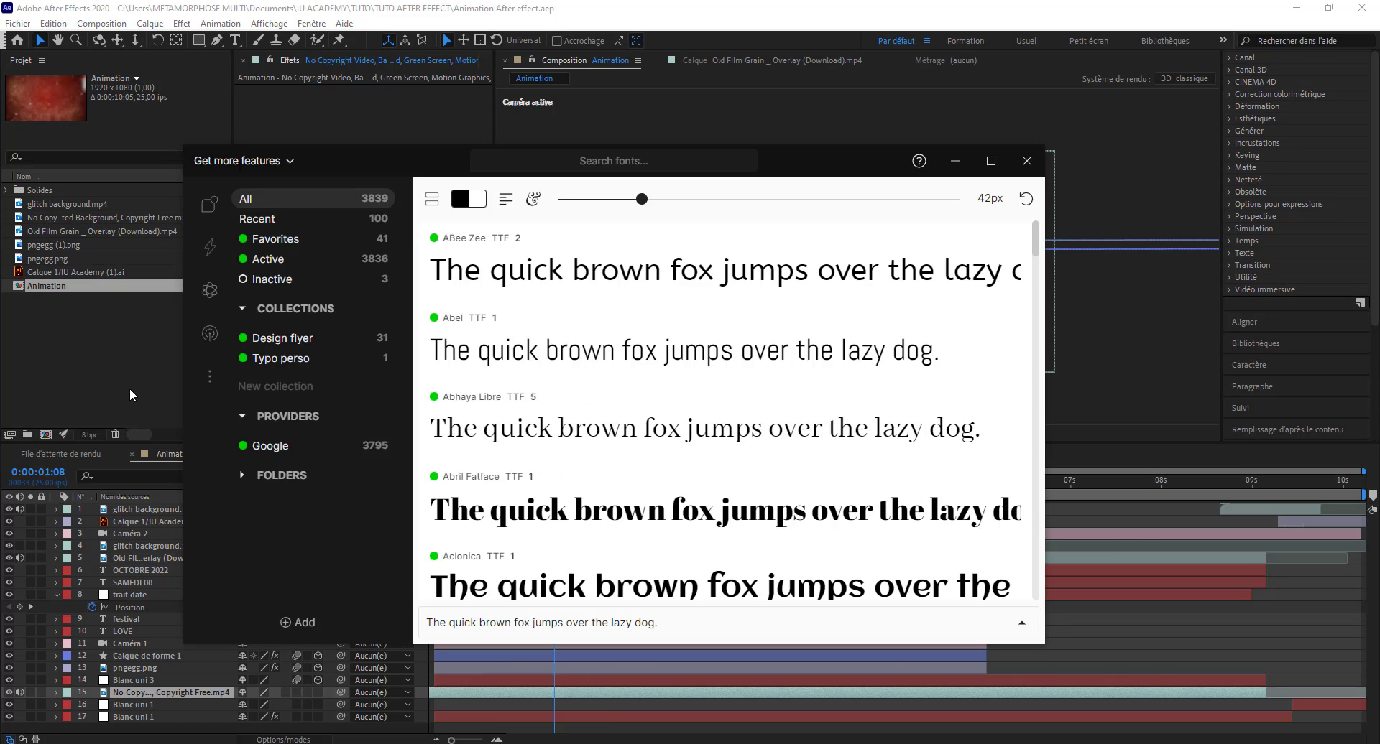
click(129, 388)
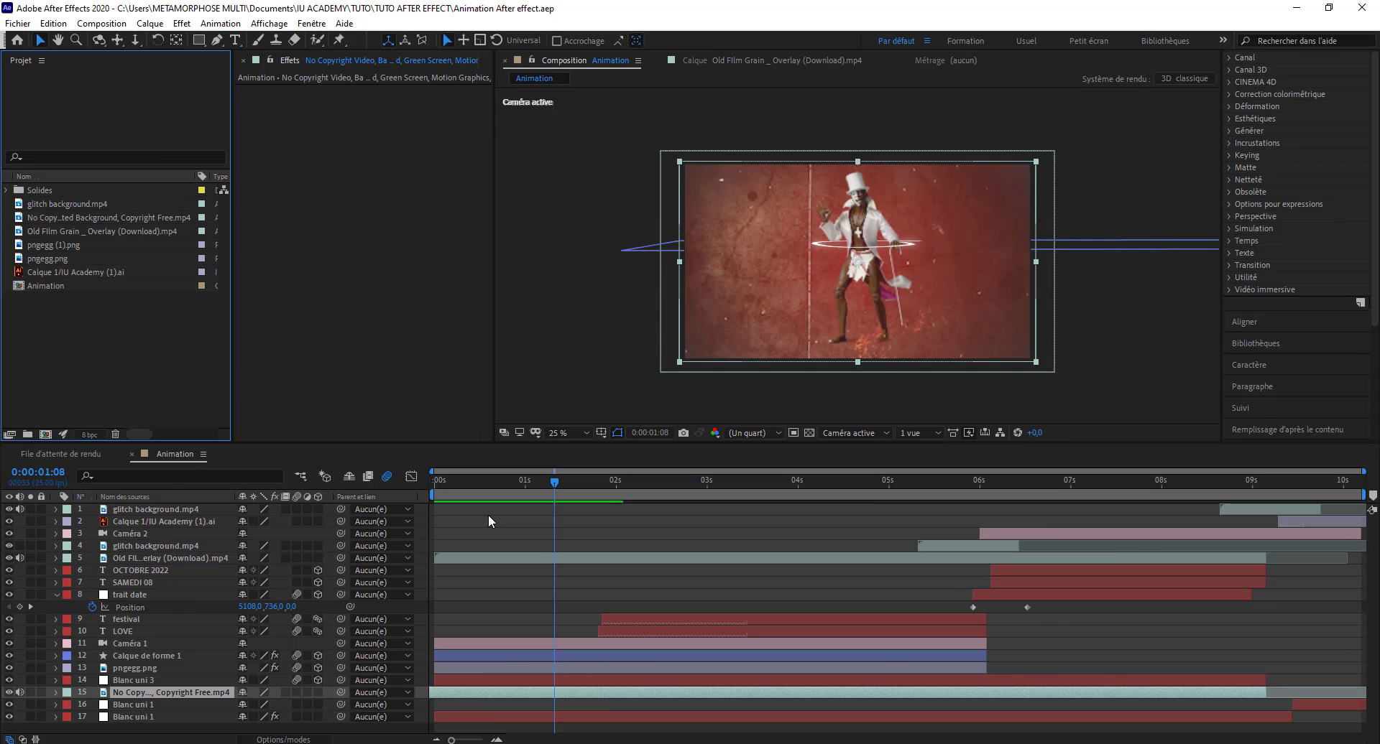
Preview the animation, scrubbing past the 4-second mark and back to the first frame.
key(space)
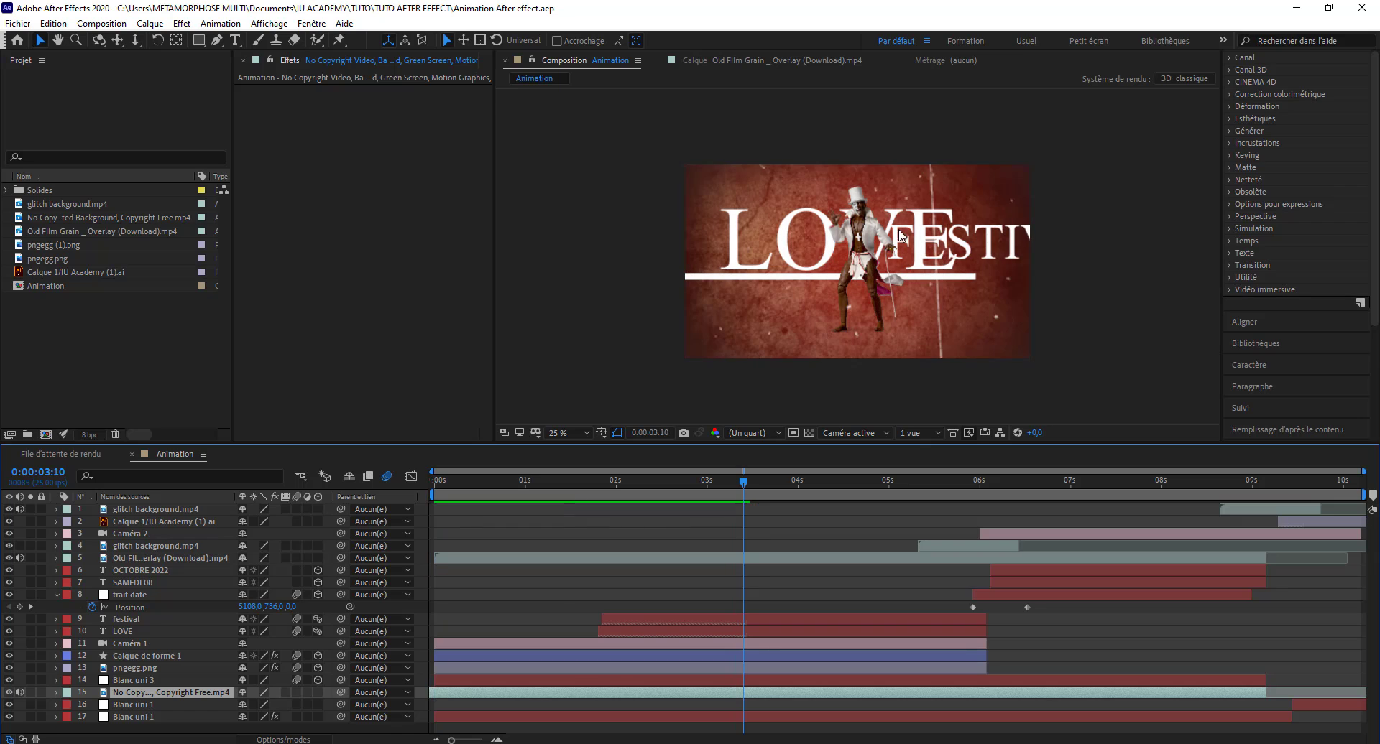
key(space)
click(342, 368)
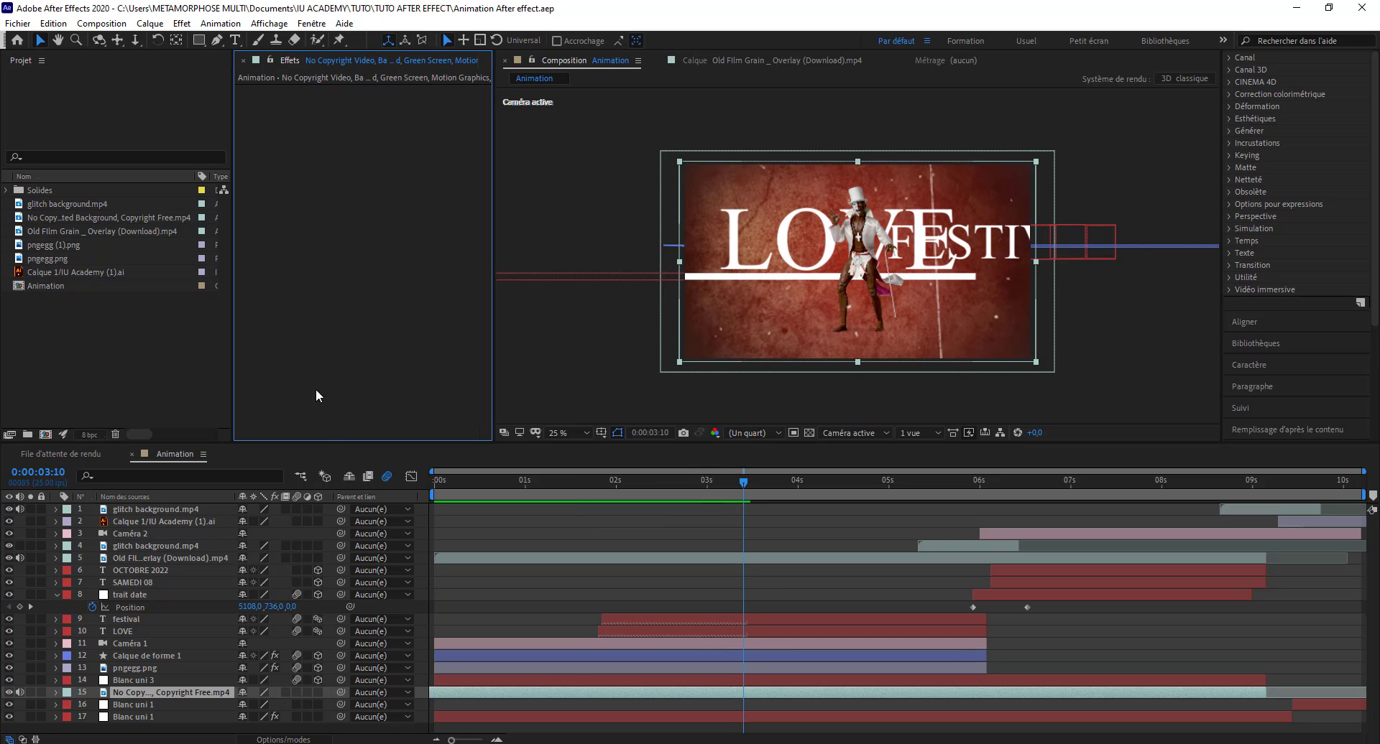
key(space)
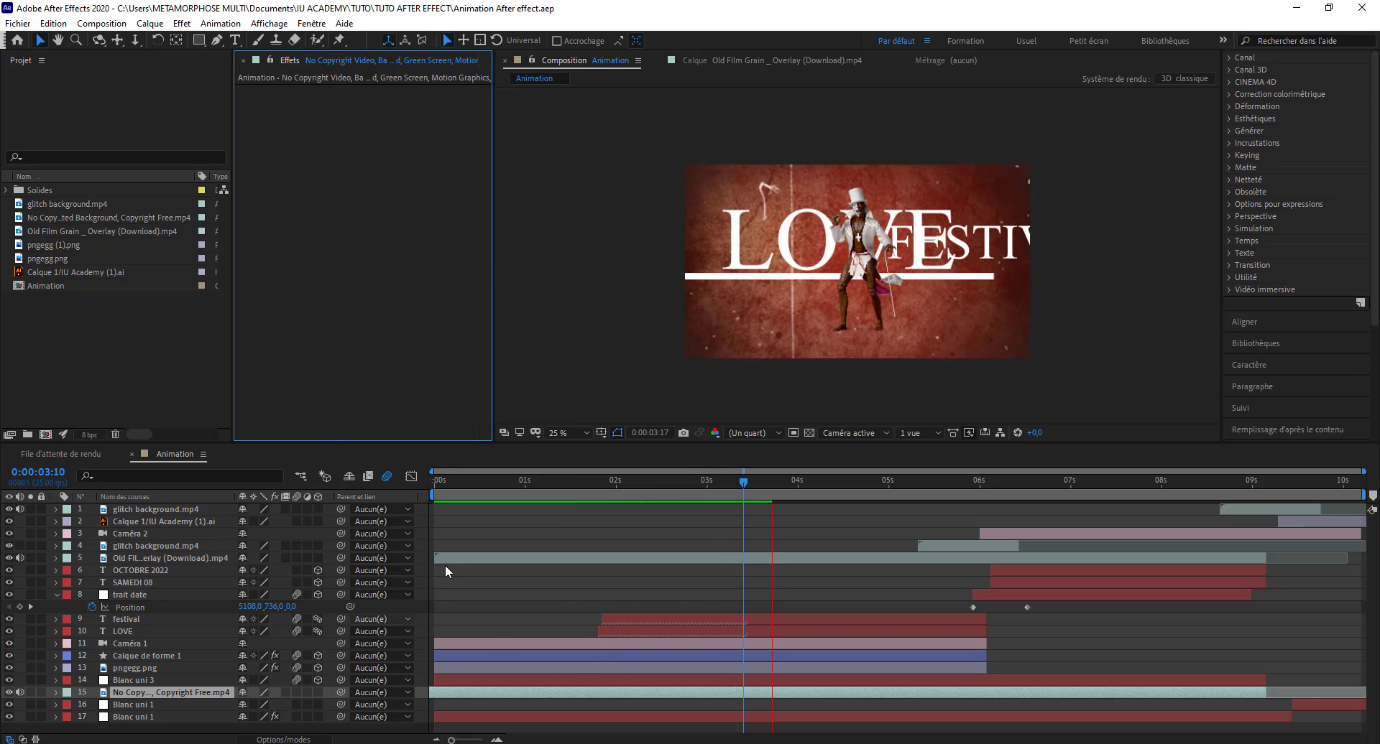
key(space)
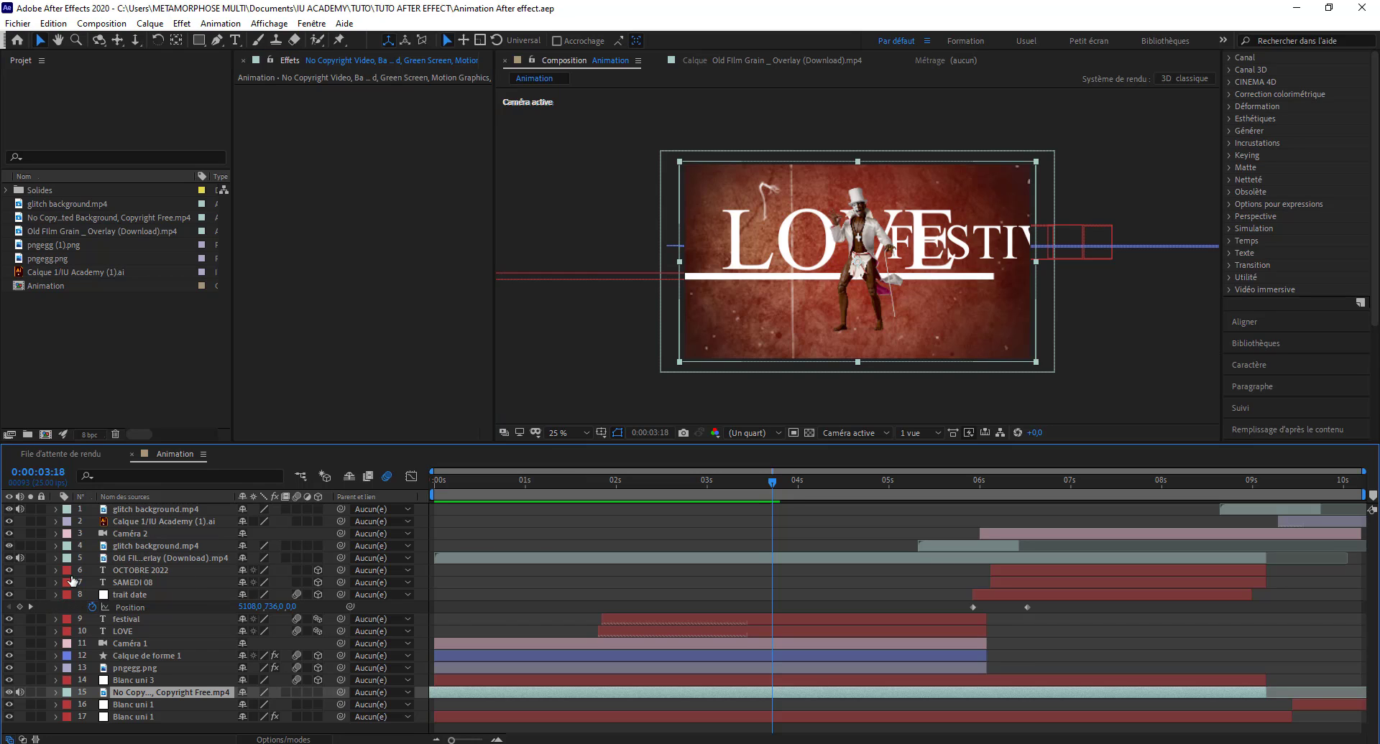
click(55, 595)
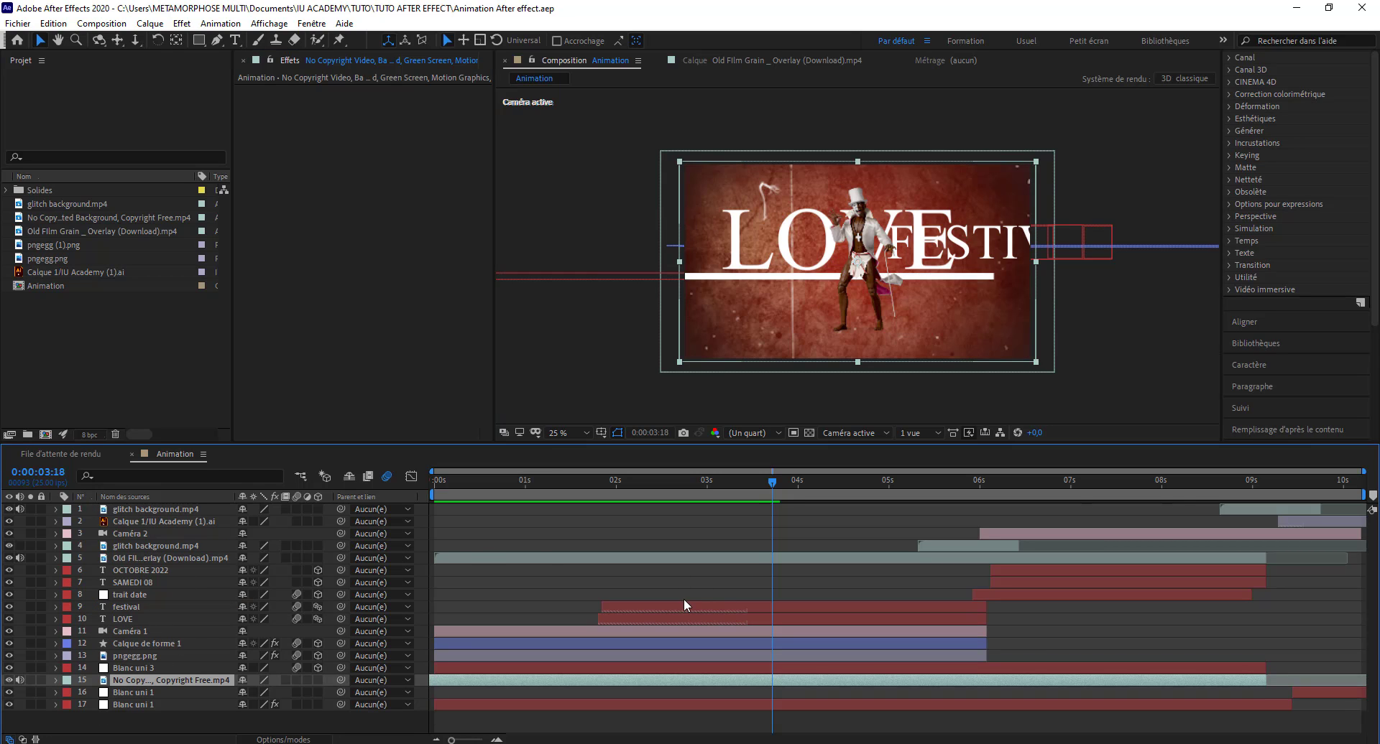
drag(633, 496, 837, 496)
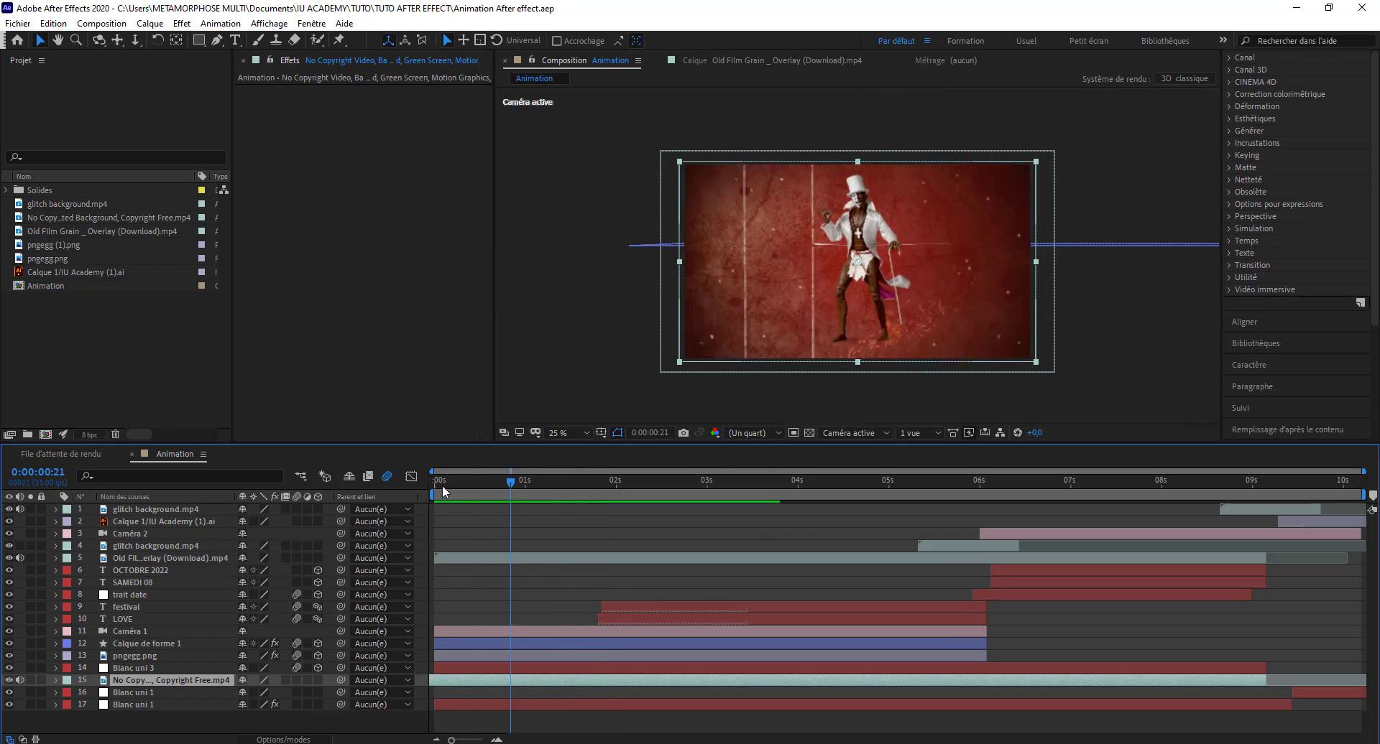
drag(930, 505, 991, 496)
key(Home)
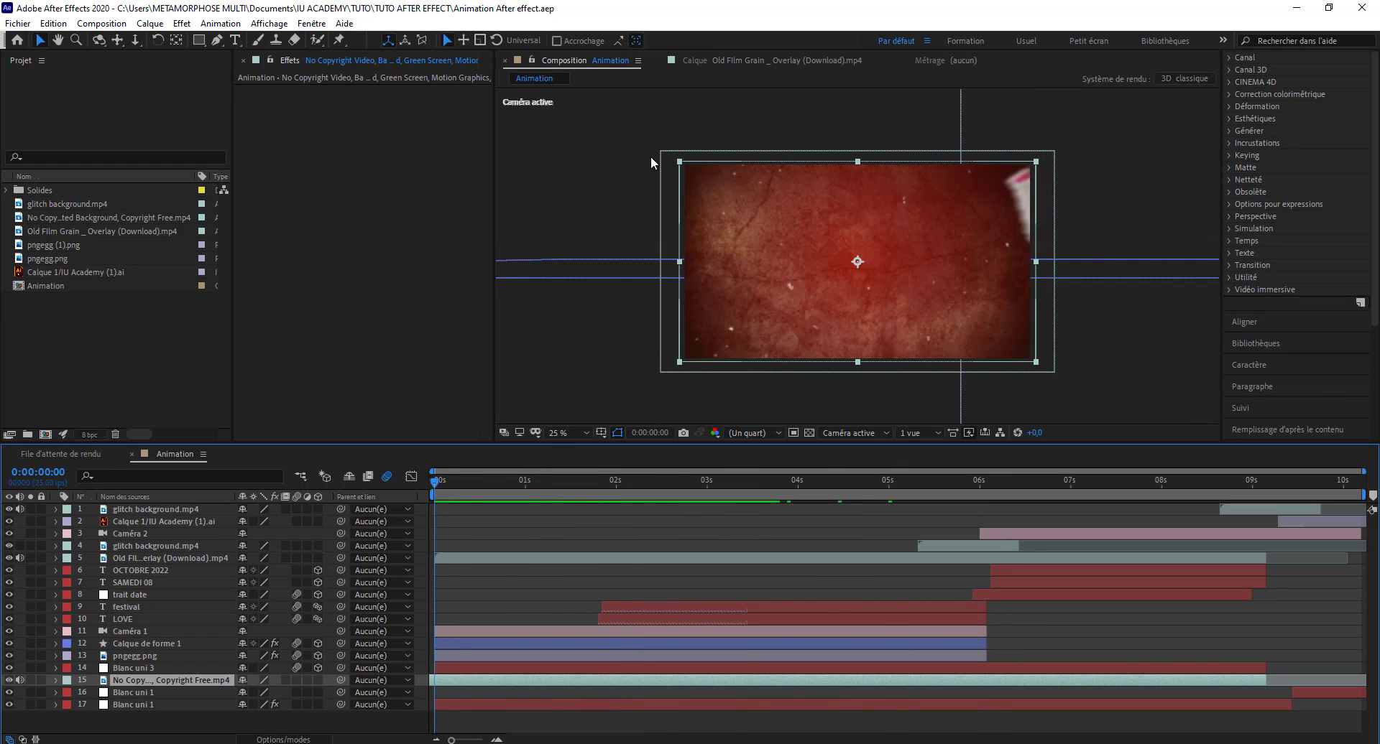
Start a new empty project via File > New > New Project.
click(18, 23)
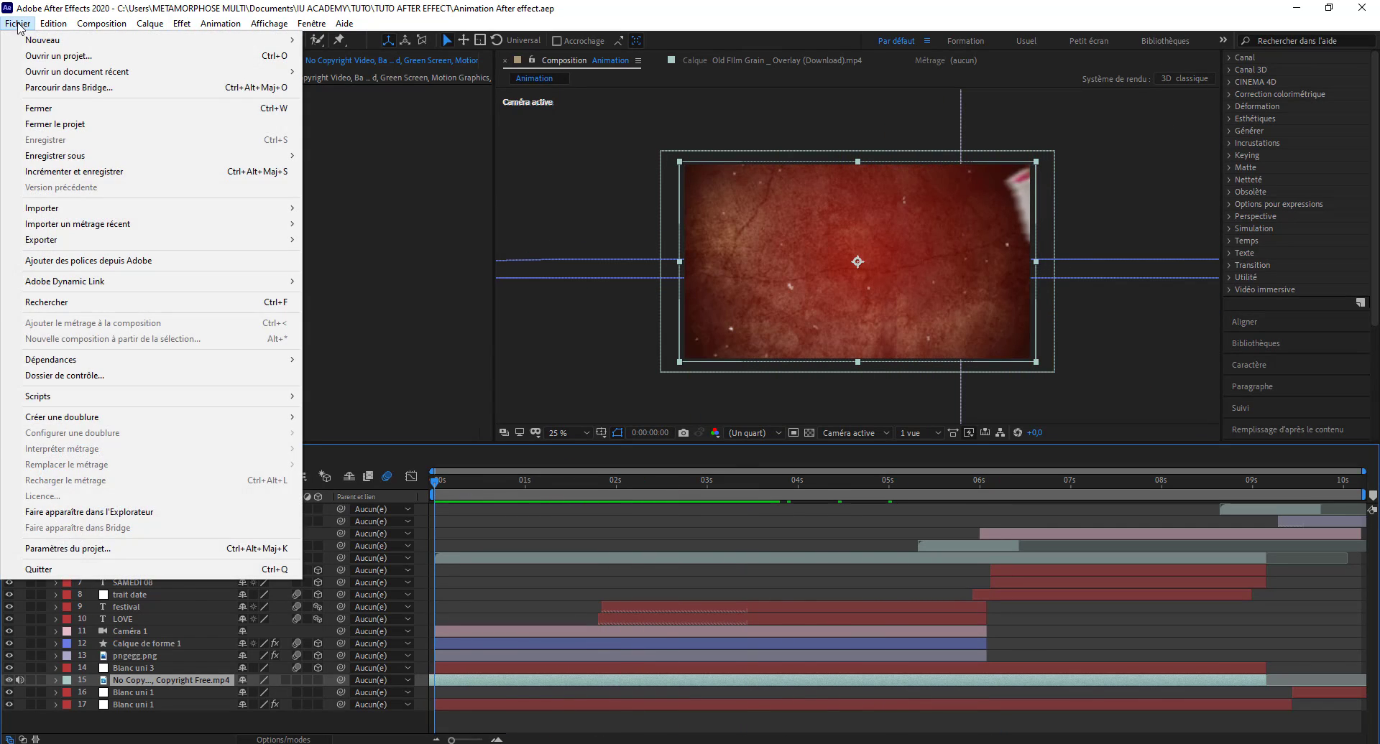
click(18, 23)
click(18, 23)
click(345, 24)
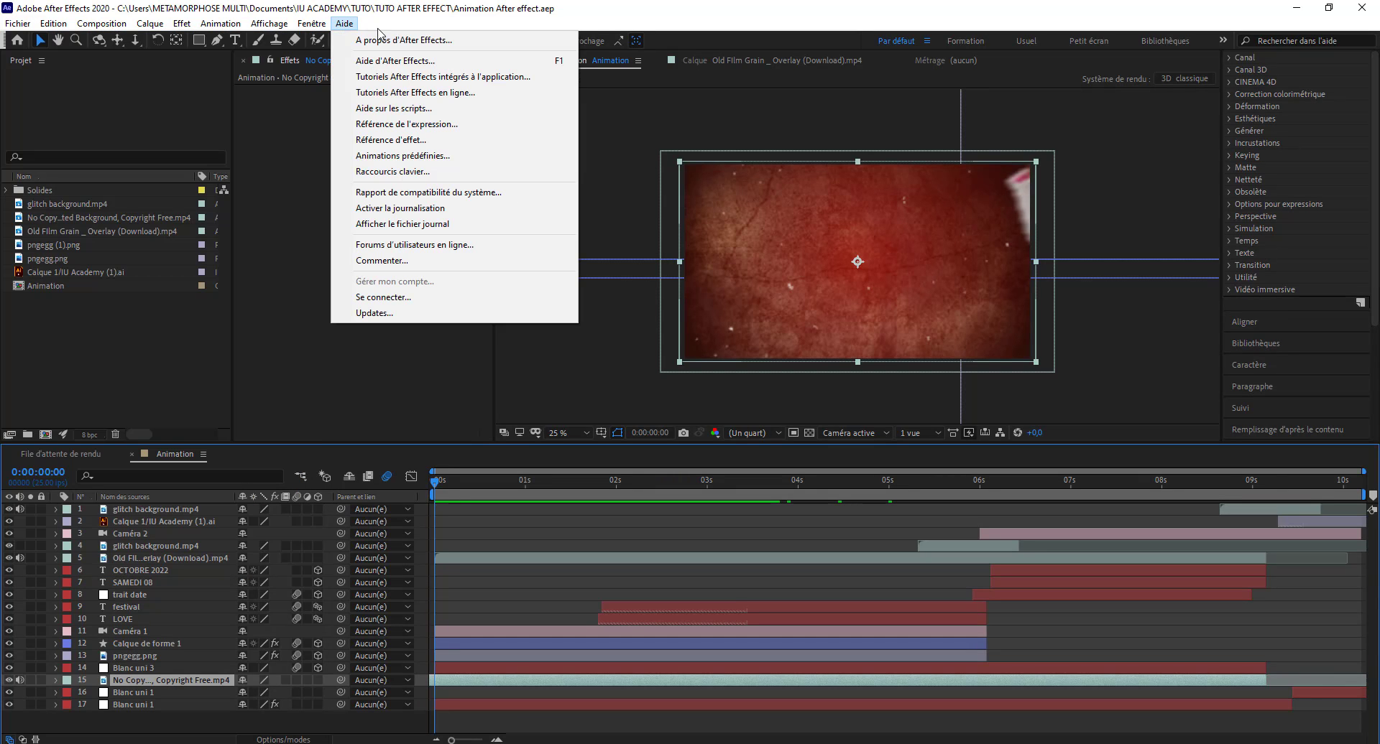
click(291, 73)
click(18, 23)
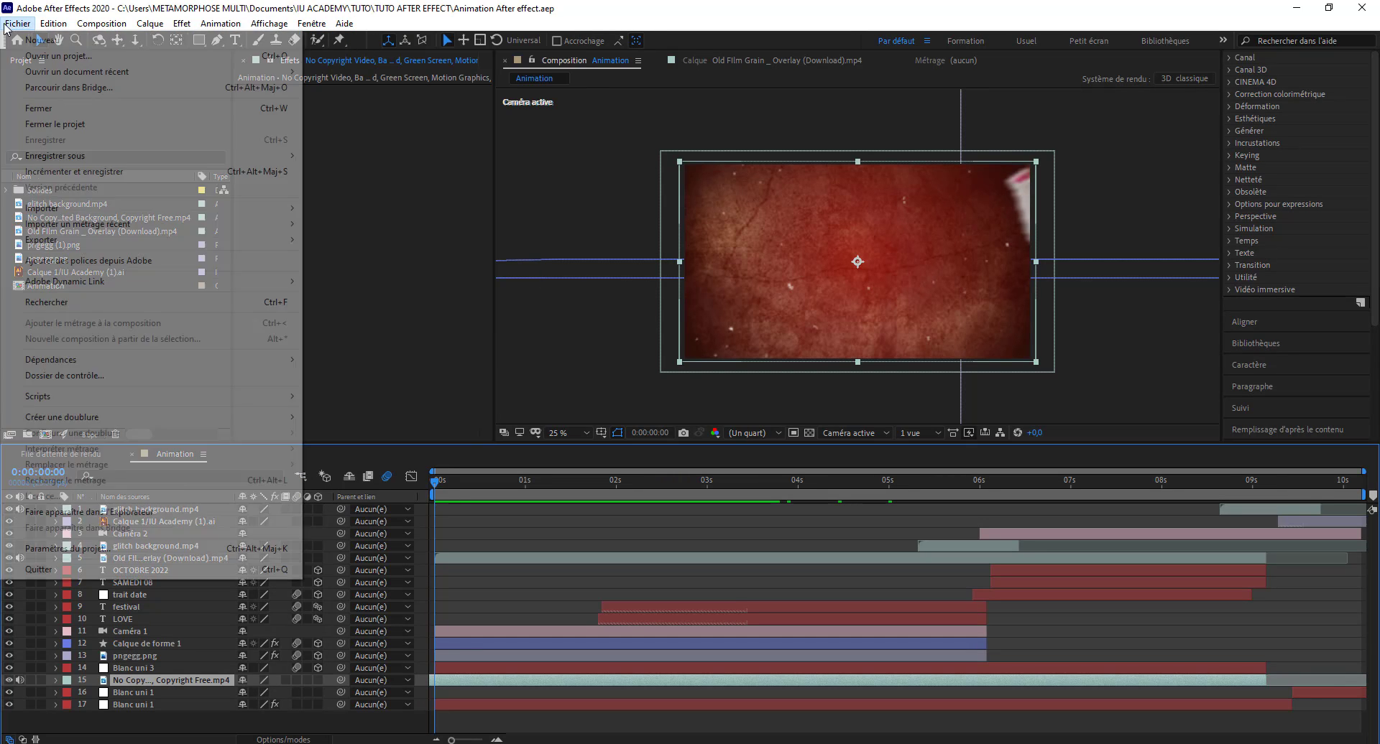
mouse_move(215, 41)
click(352, 41)
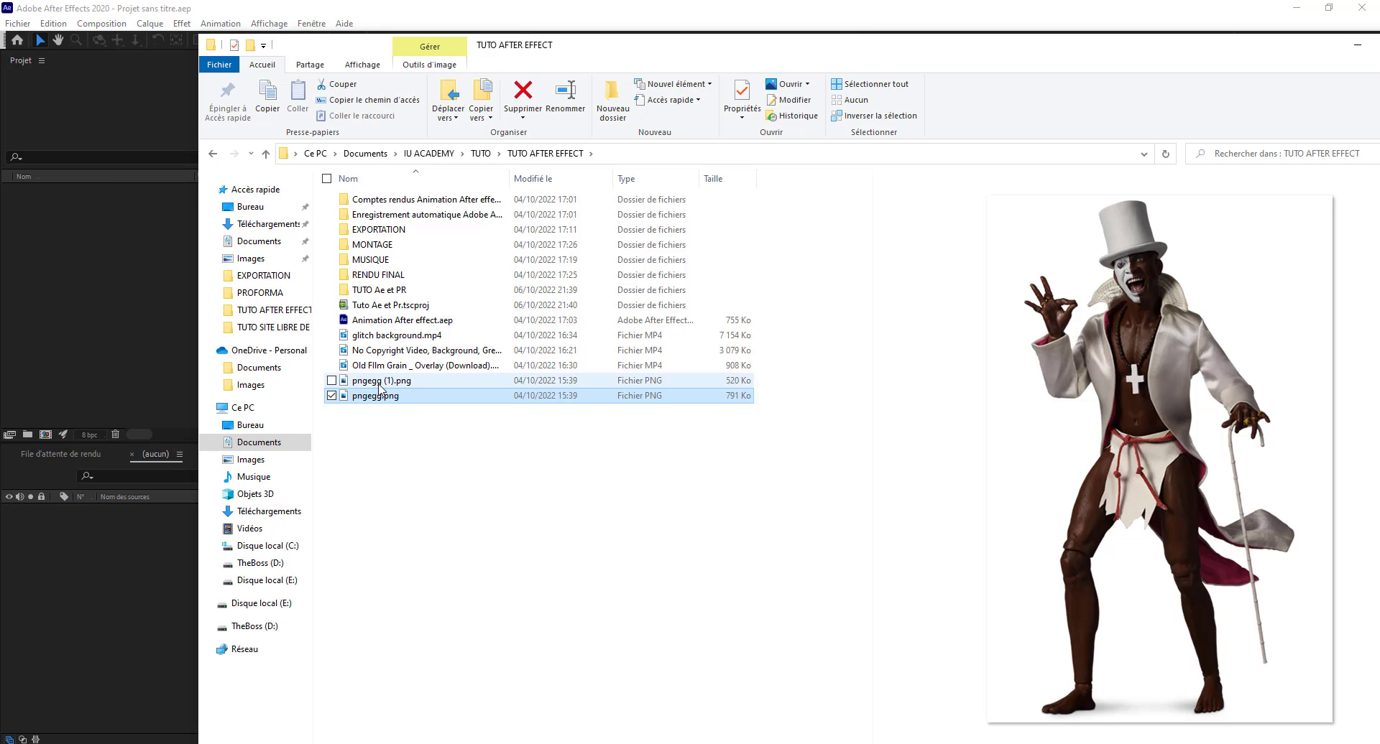
Preview the pngegg images and background clips in the TUTO AFTER EFFECT folder.
click(370, 381)
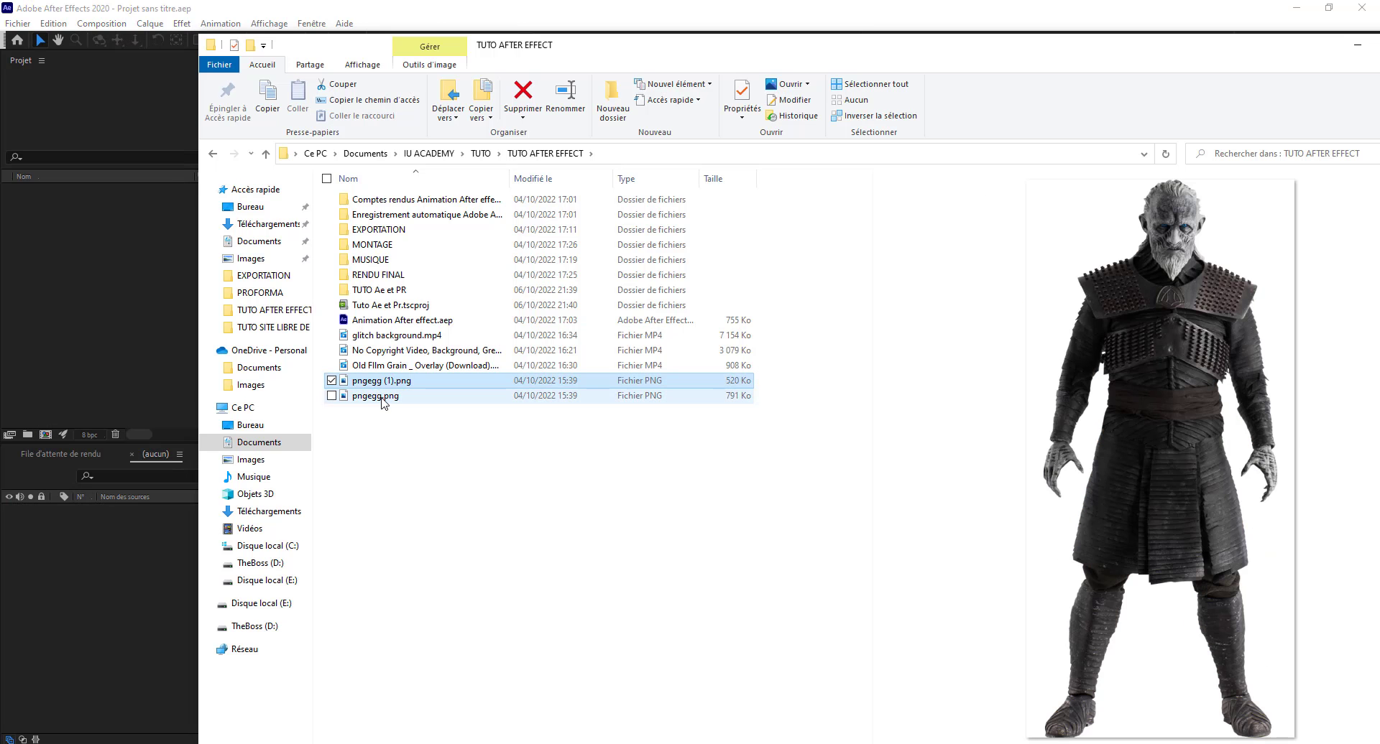
click(381, 397)
click(370, 383)
click(368, 398)
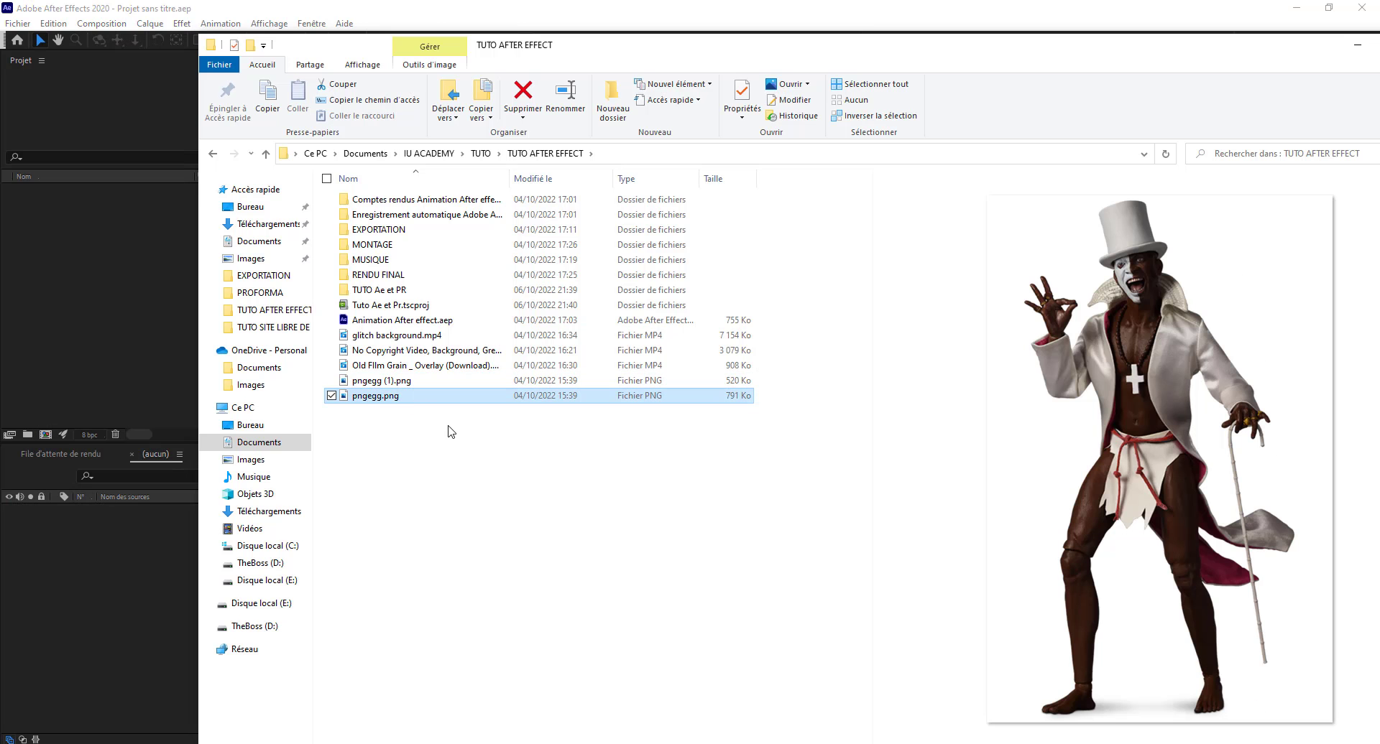
click(402, 335)
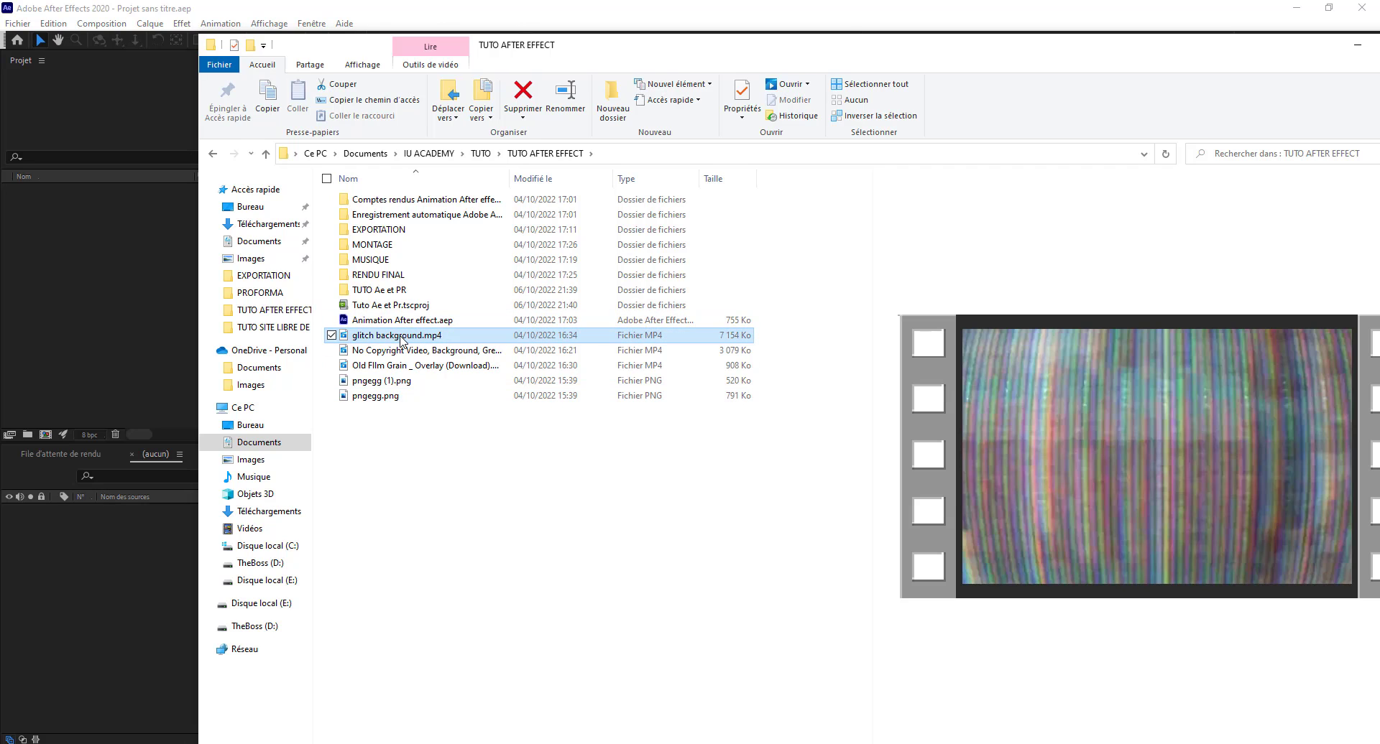
click(395, 367)
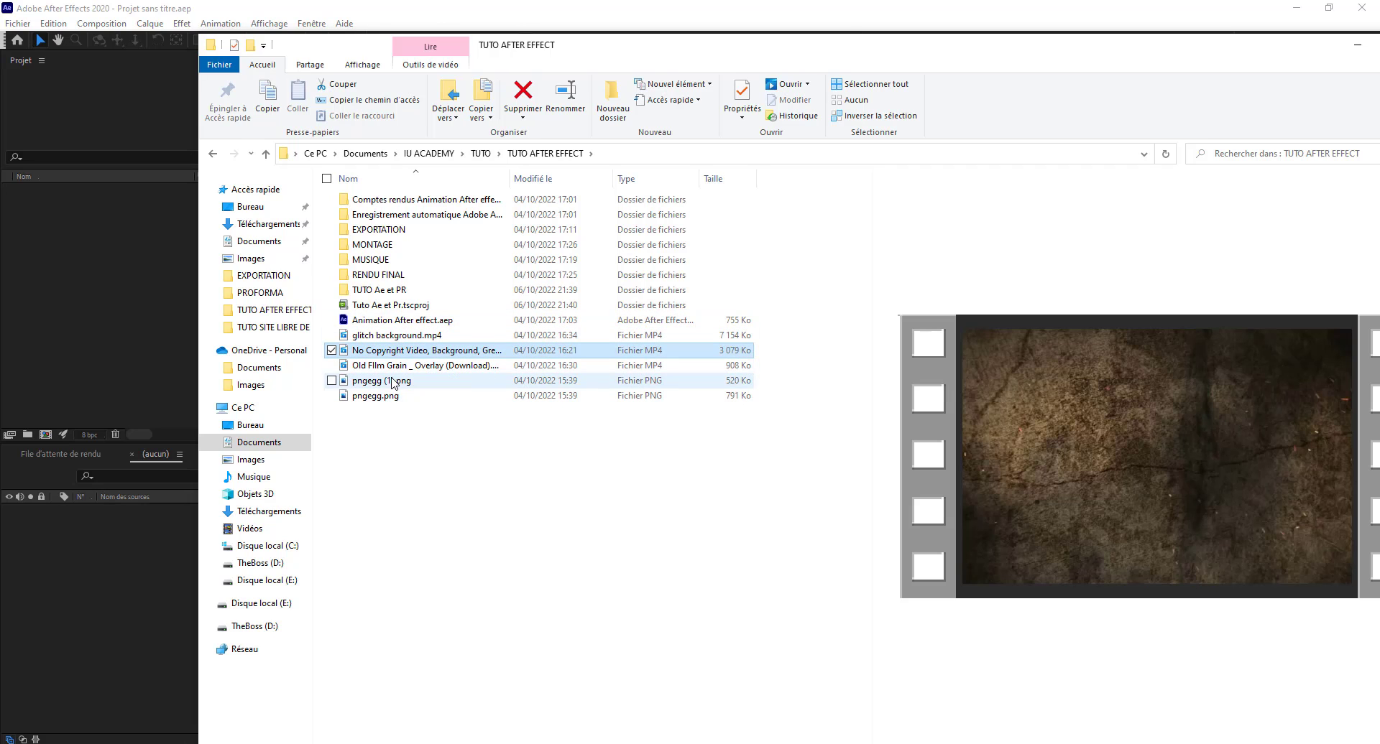
click(381, 384)
click(388, 320)
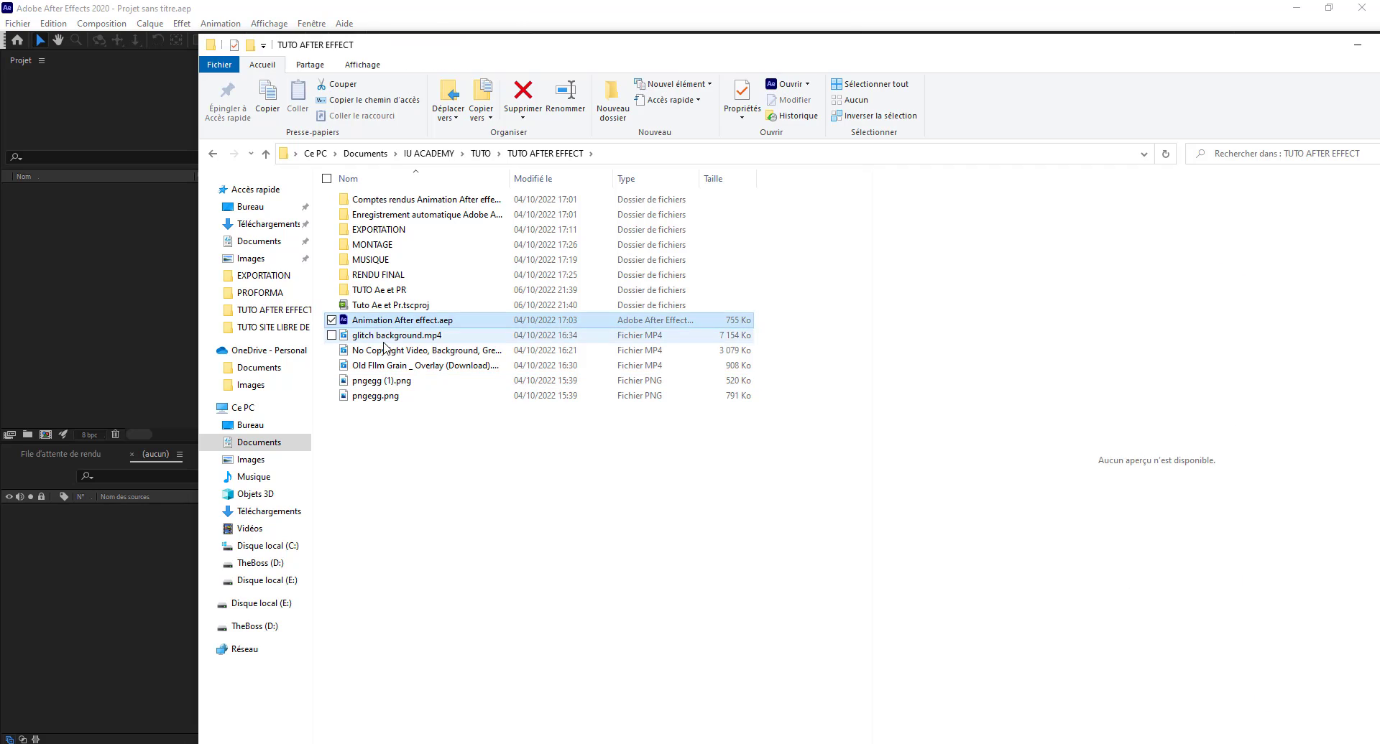
click(381, 335)
click(408, 463)
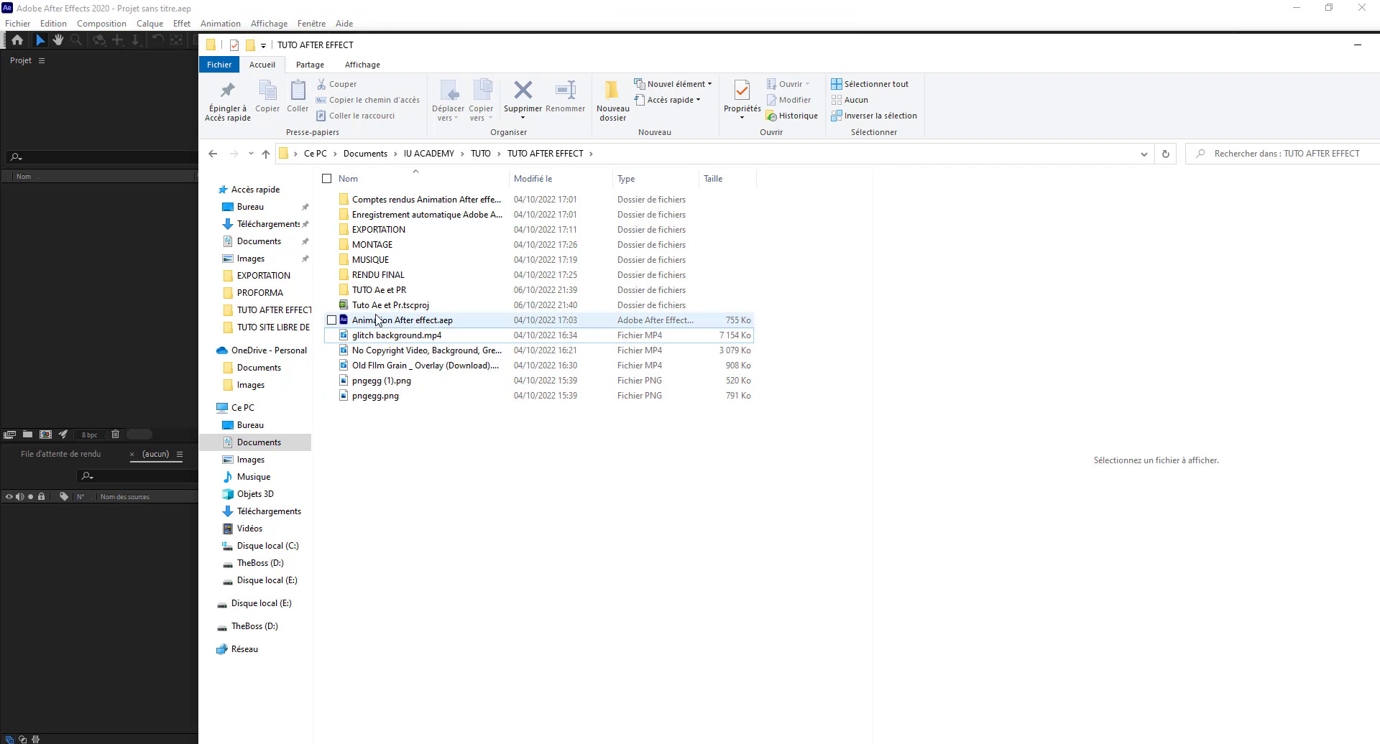
Select the five media files, preview each, and drag them into the After Effects project.
click(375, 395)
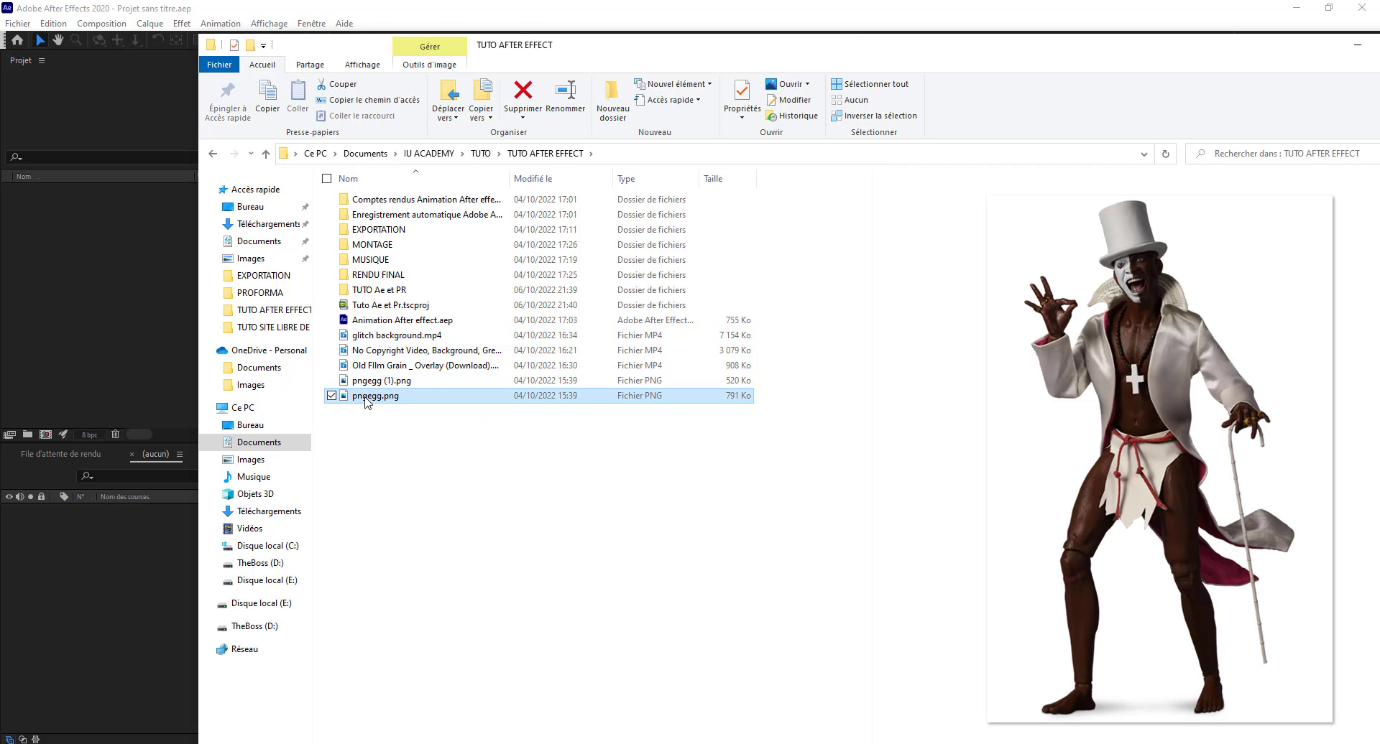
drag(399, 438, 364, 340)
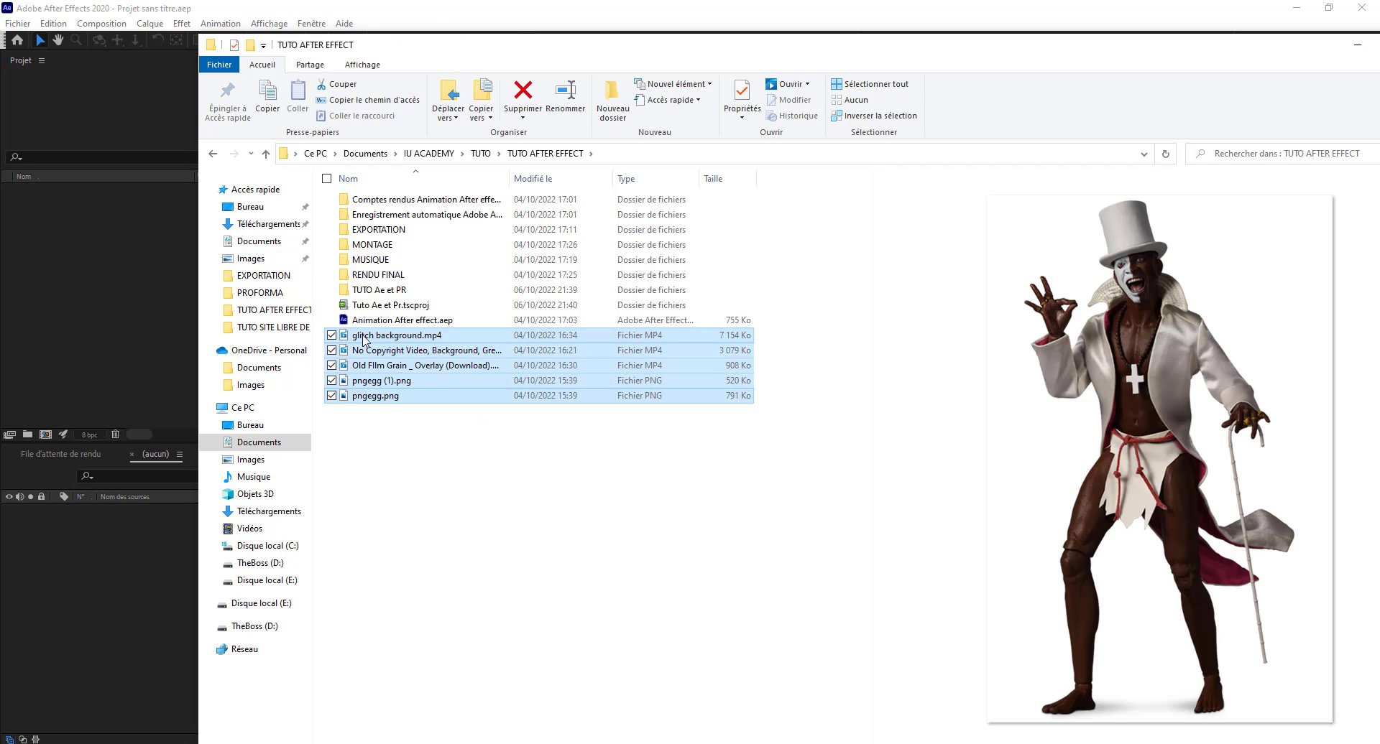
click(383, 335)
click(381, 351)
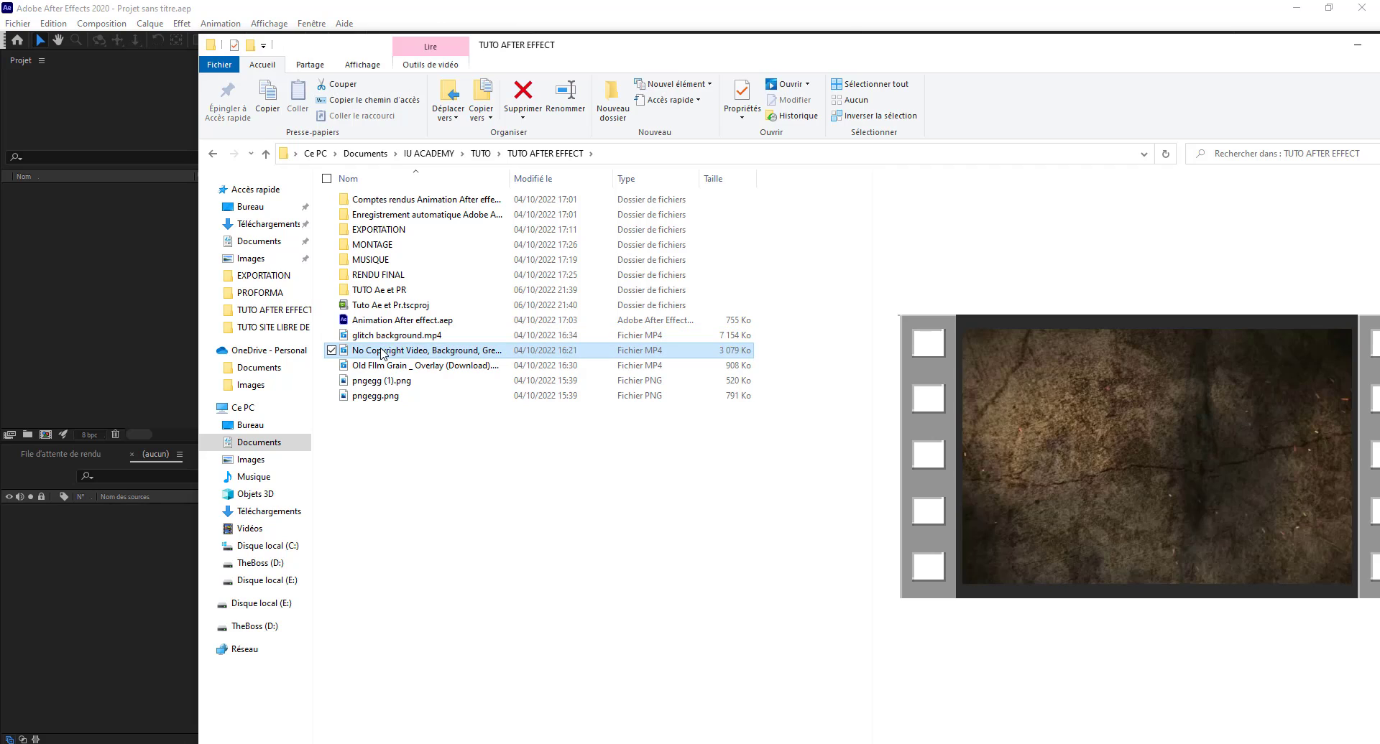
click(372, 365)
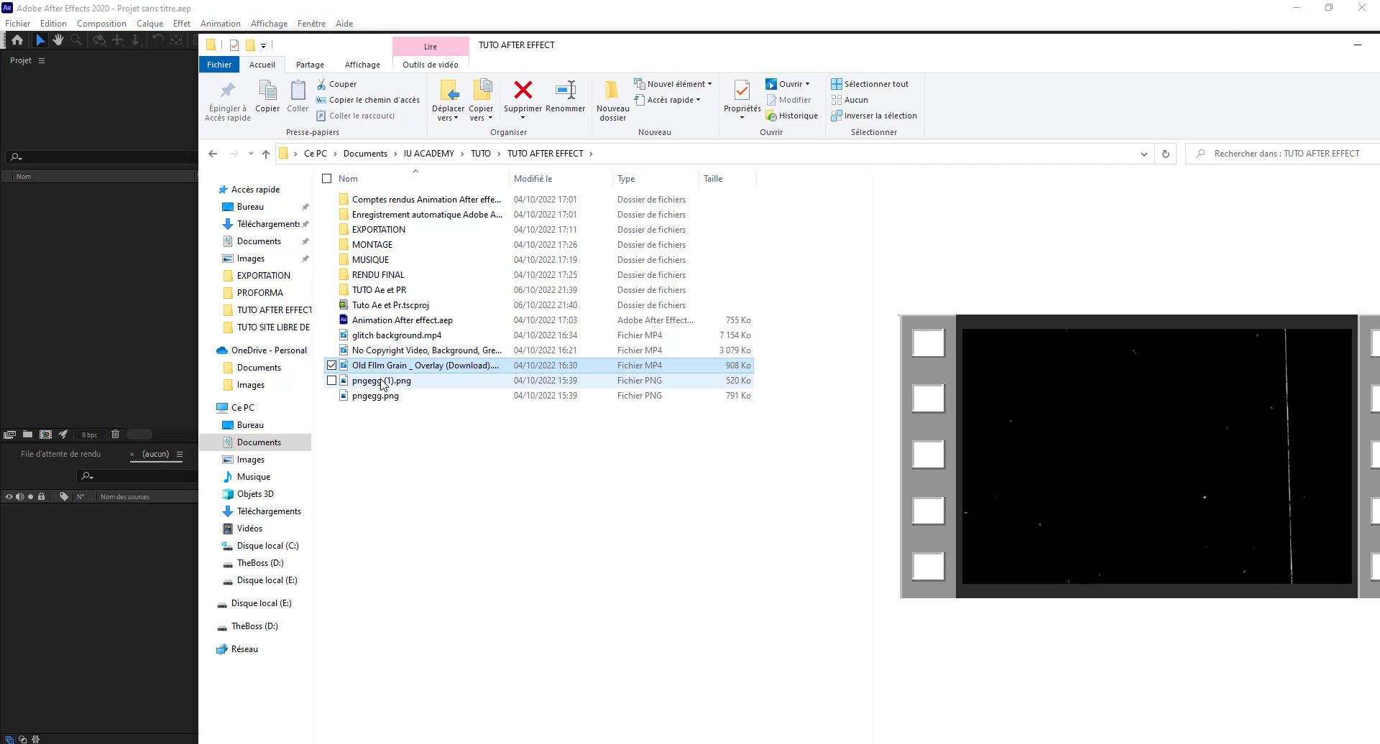
click(383, 395)
mouse_move(399, 440)
mouse_down()
mouse_move(368, 341)
mouse_move(124, 273)
mouse_up()
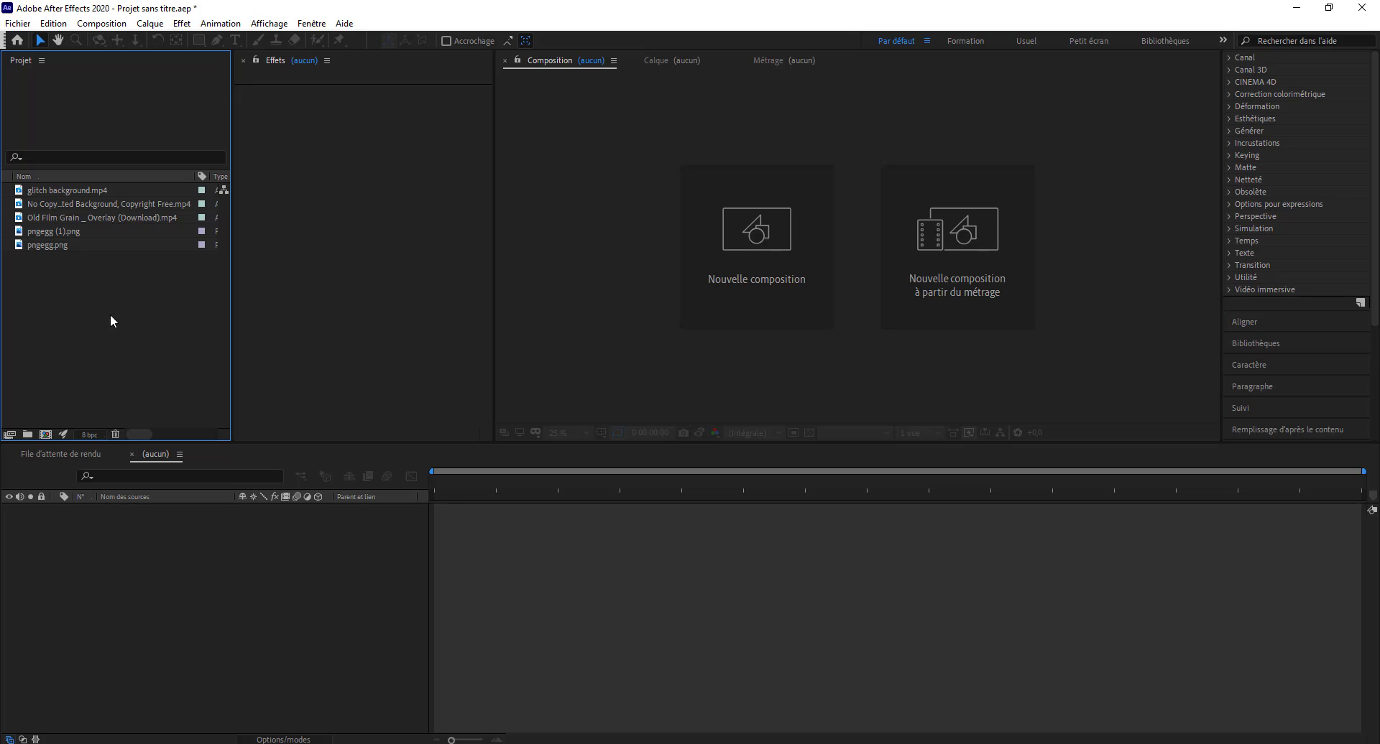
click(9, 26)
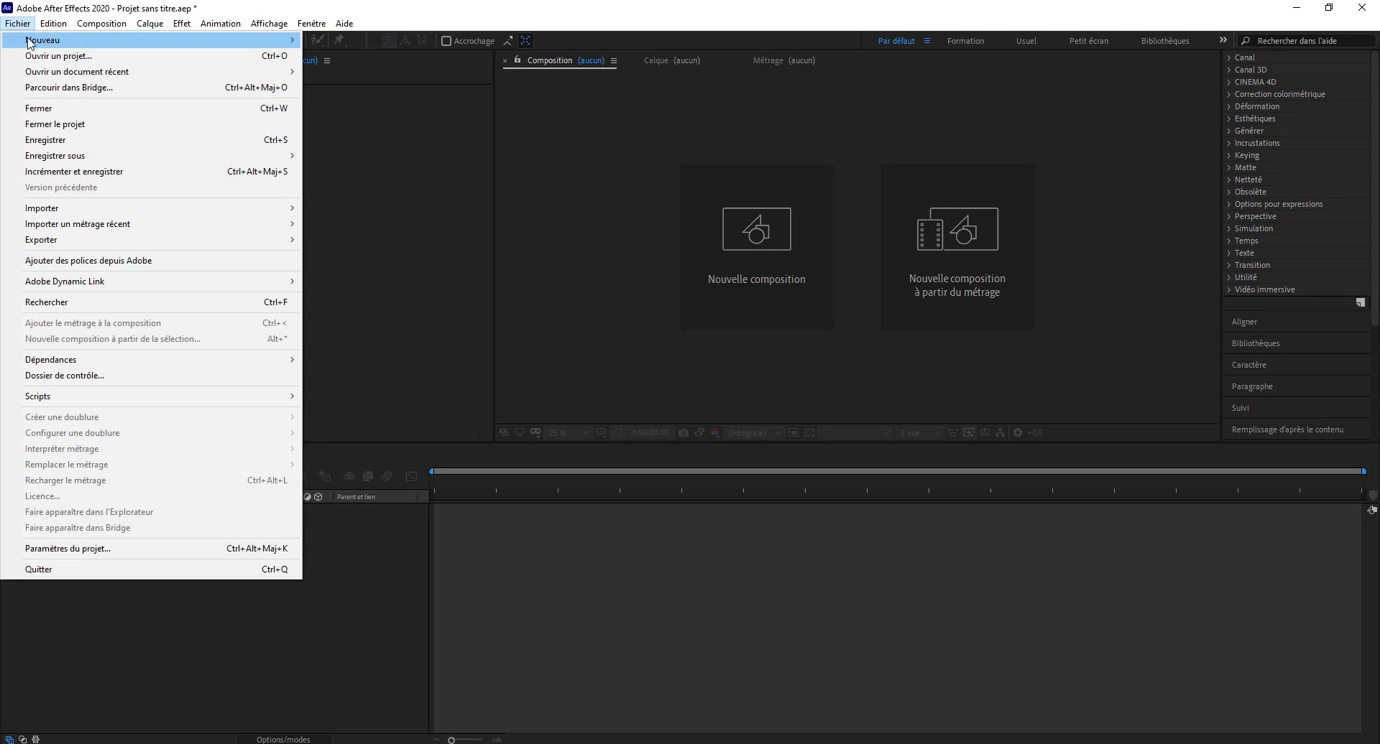
mouse_move(117, 208)
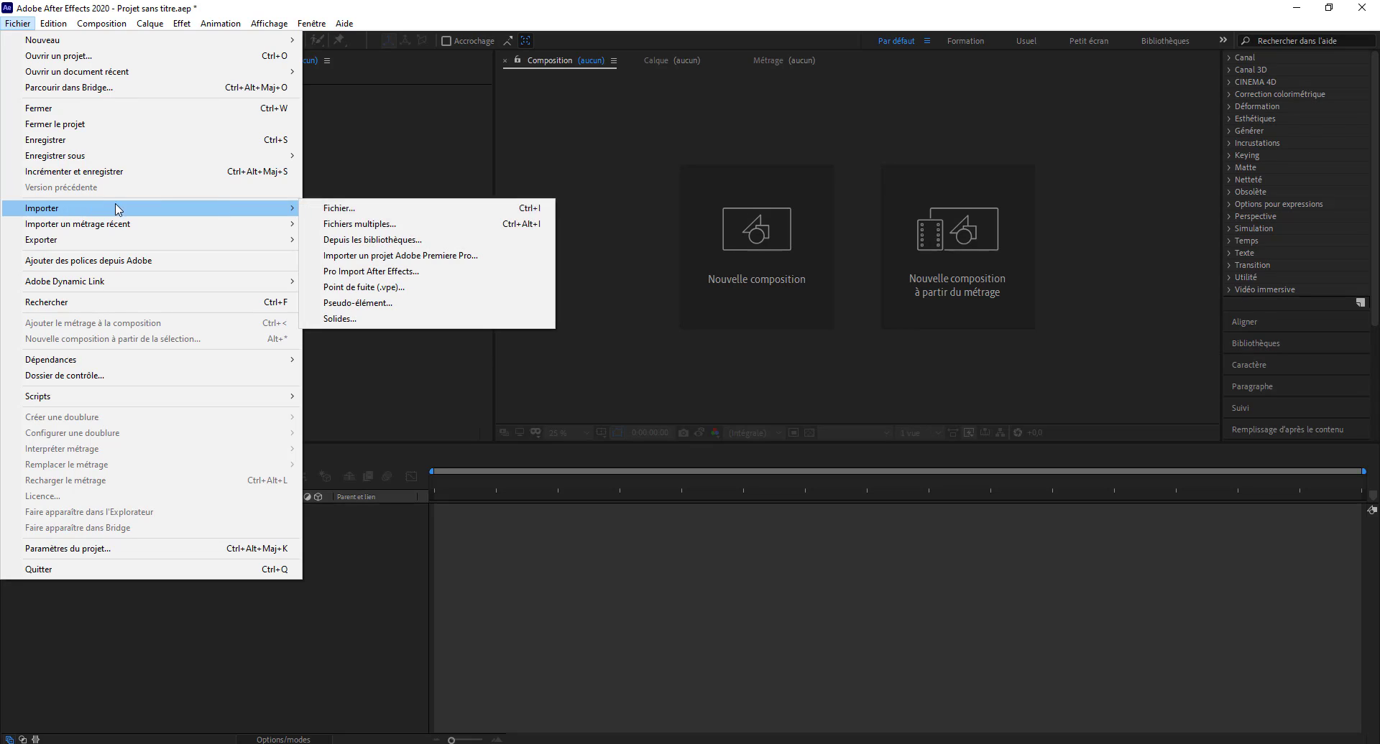
click(450, 403)
click(59, 309)
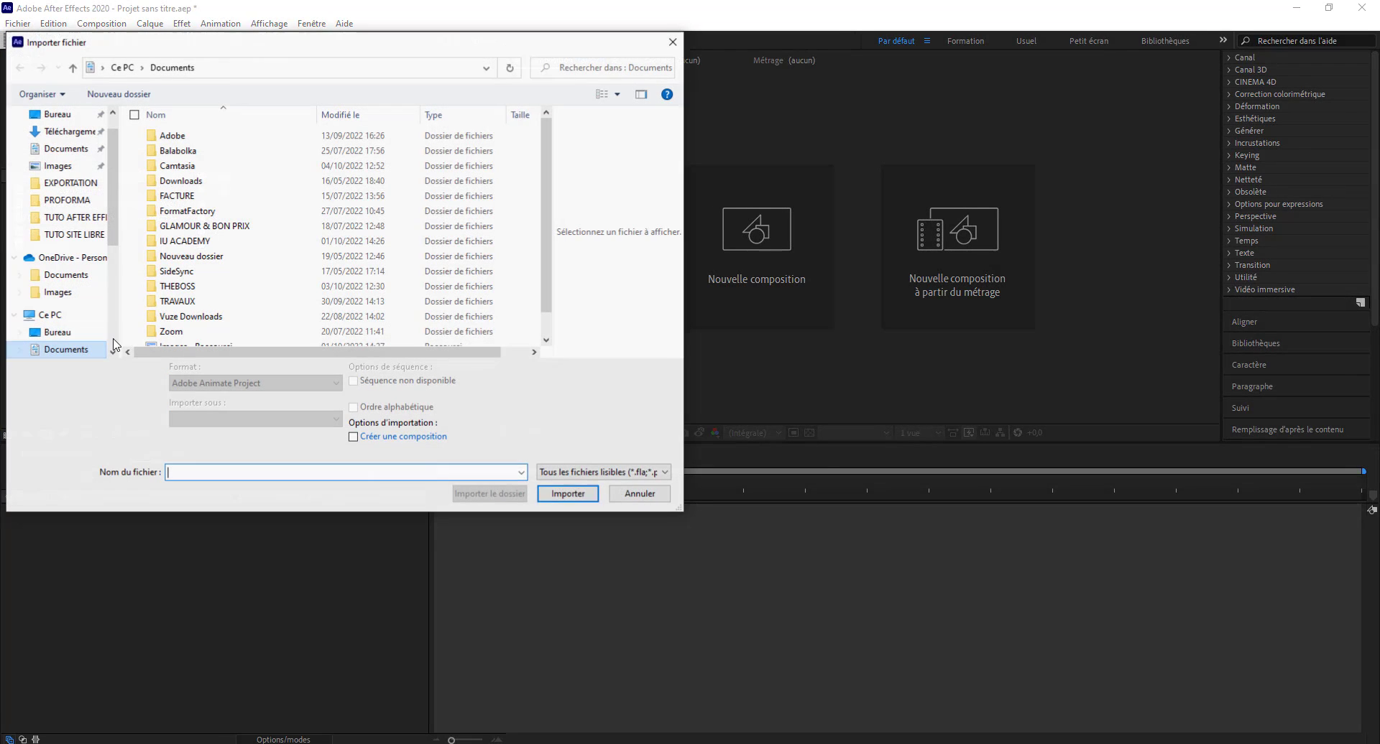
drag(197, 45, 540, 213)
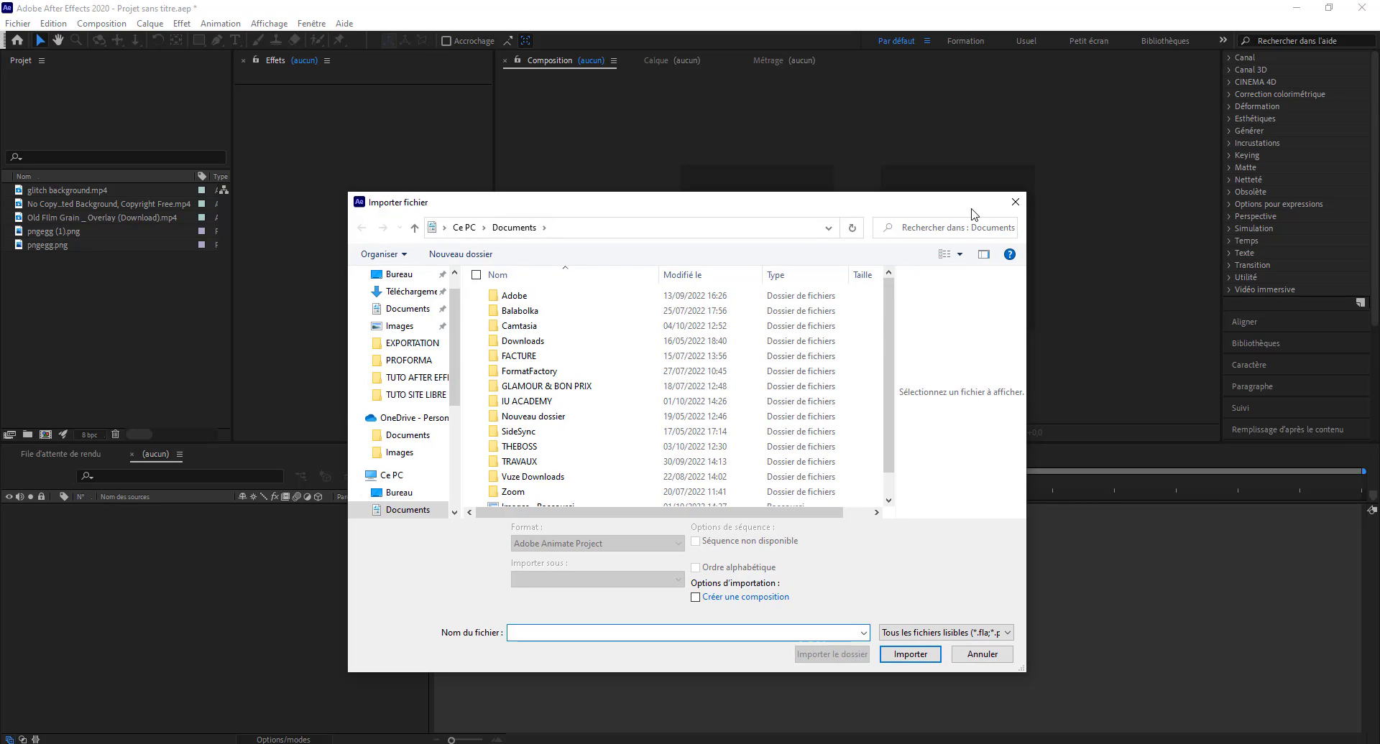
click(1015, 201)
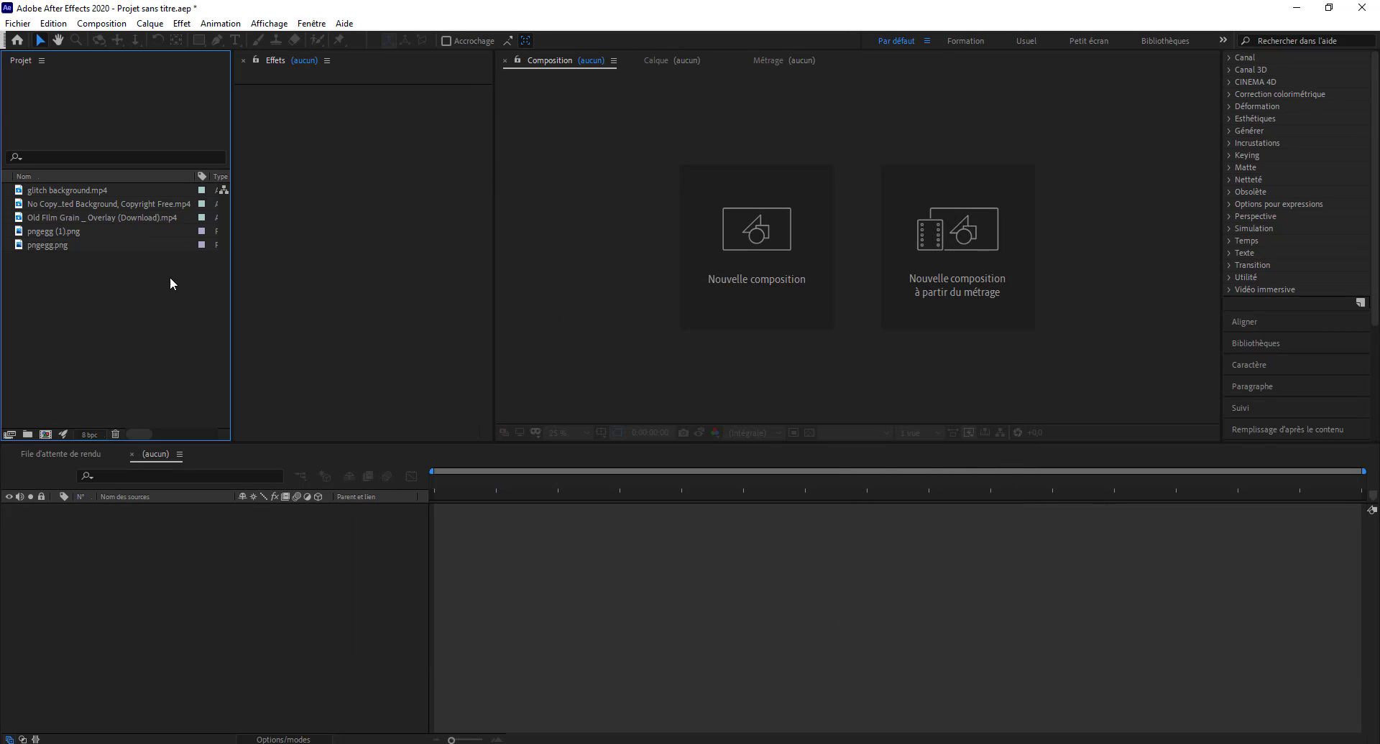
Create a composition named Animation with the HDTV 1080 25 preset, 0:00:10:05 long.
click(59, 245)
click(159, 365)
click(101, 23)
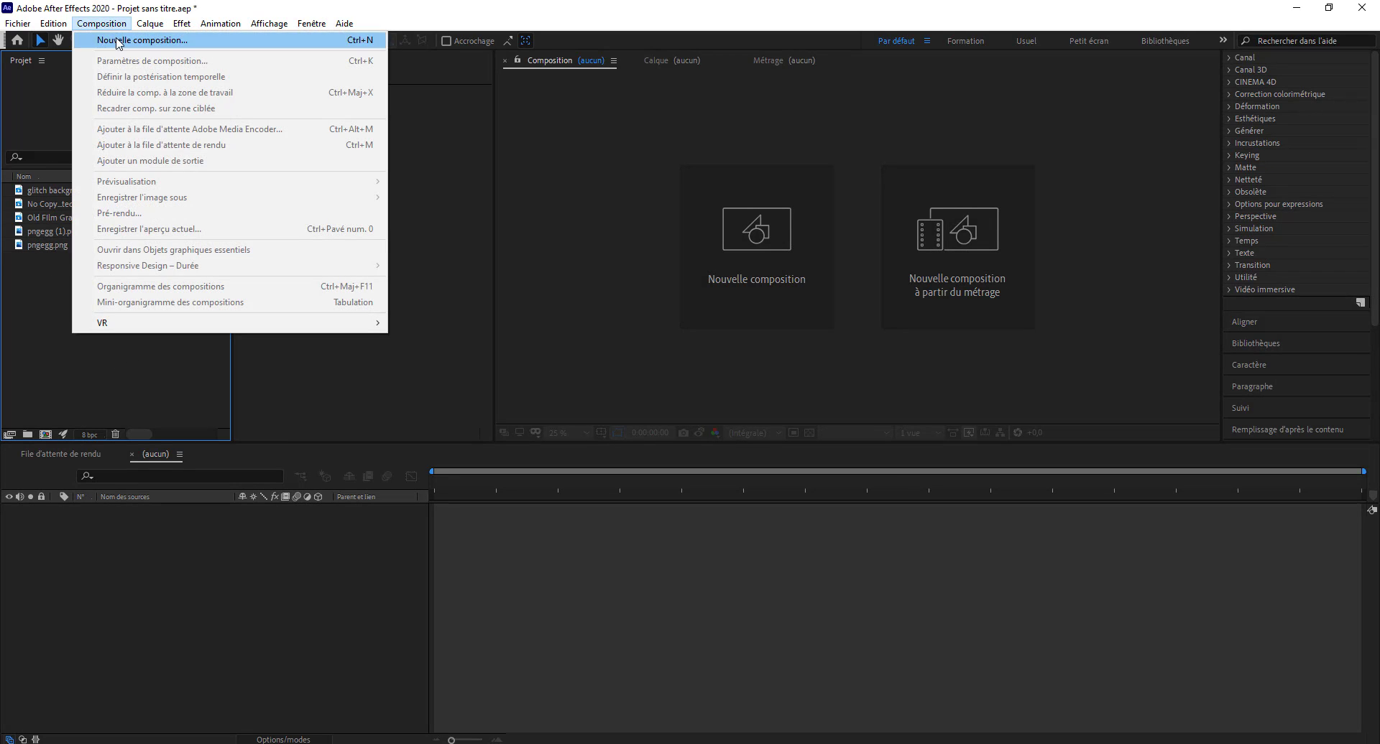
click(119, 40)
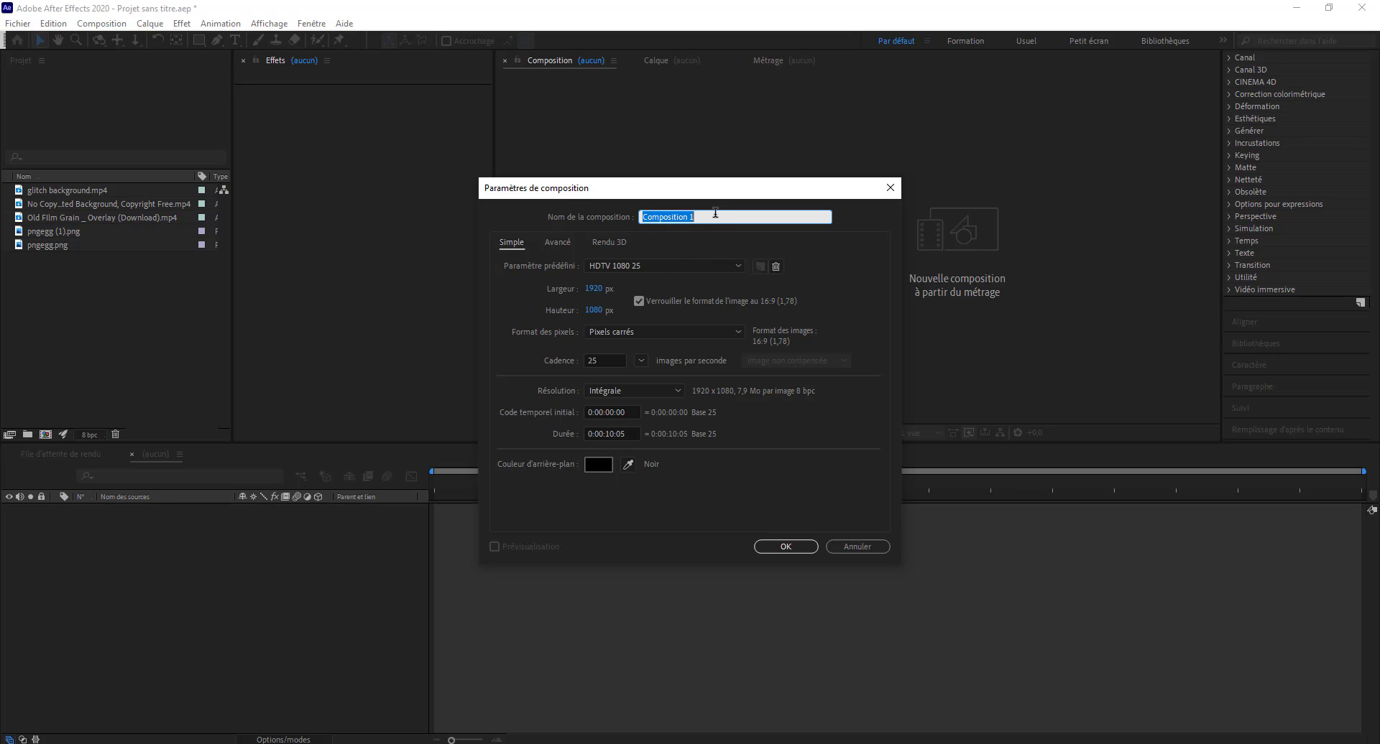
text(Animation)
key(Return)
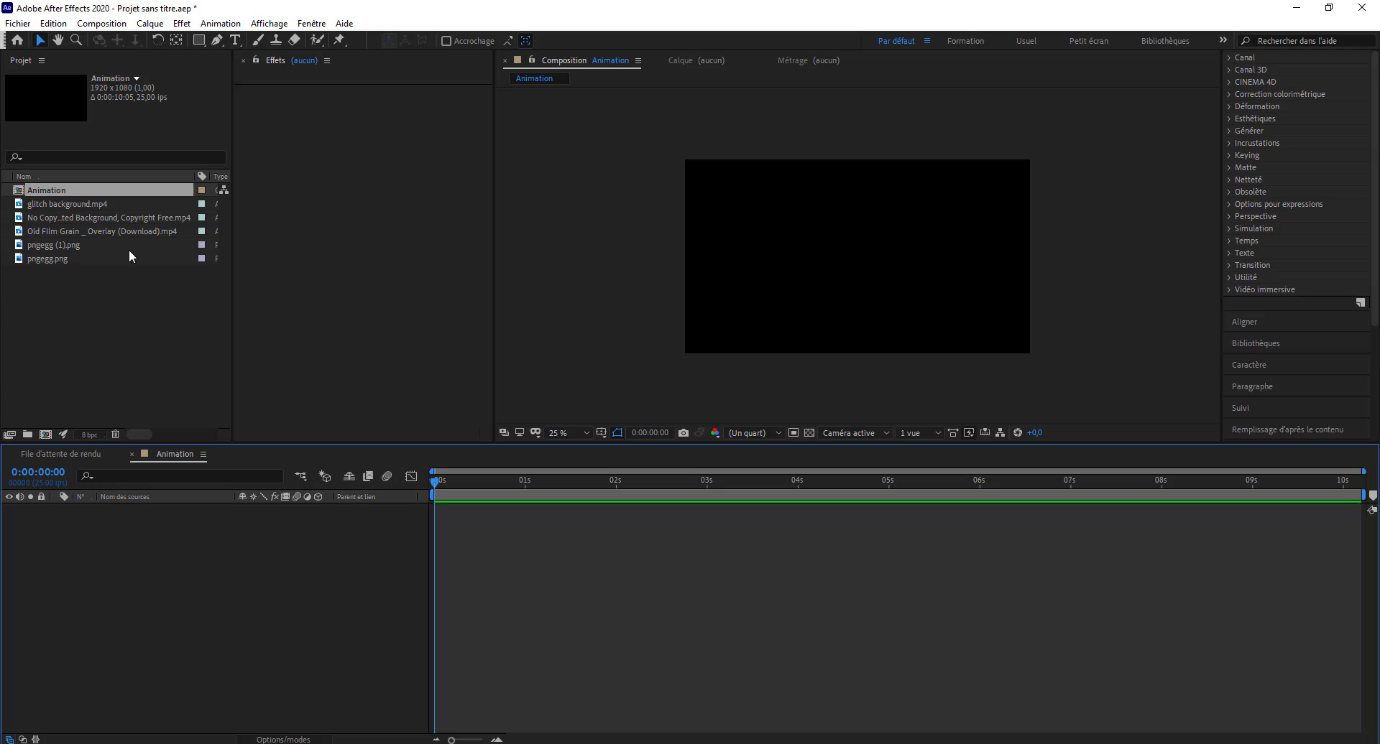
click(51, 306)
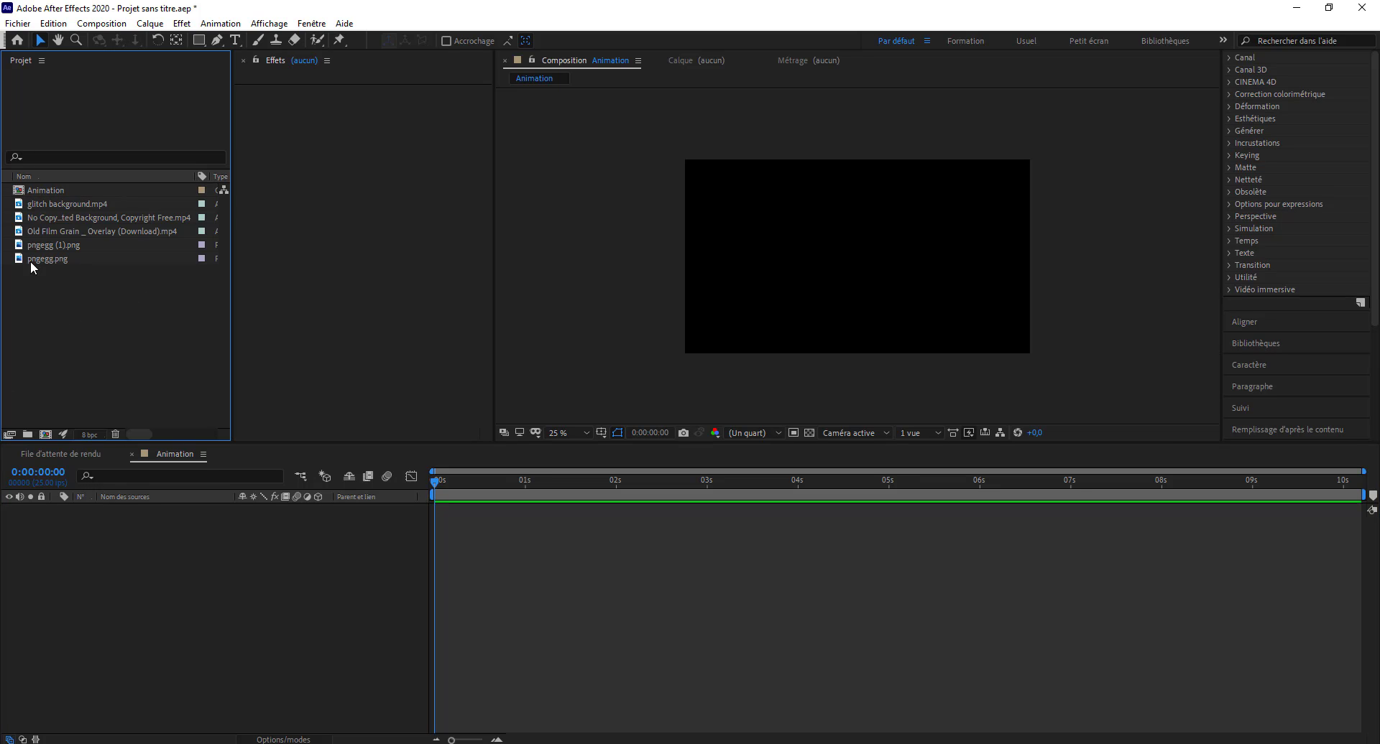
Add a white, composition-sized solid named Fond to the Animation timeline.
key(alt+Tab)
click(143, 348)
click(149, 23)
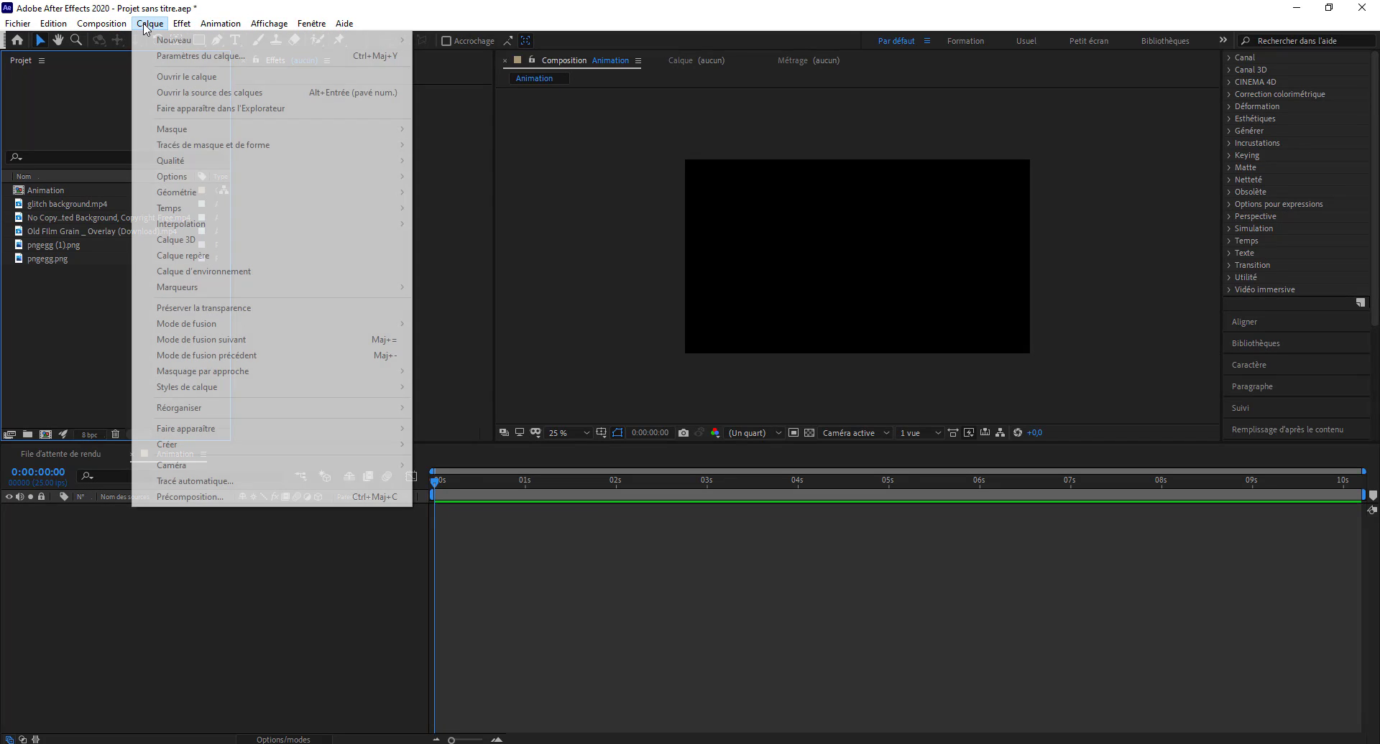
click(109, 169)
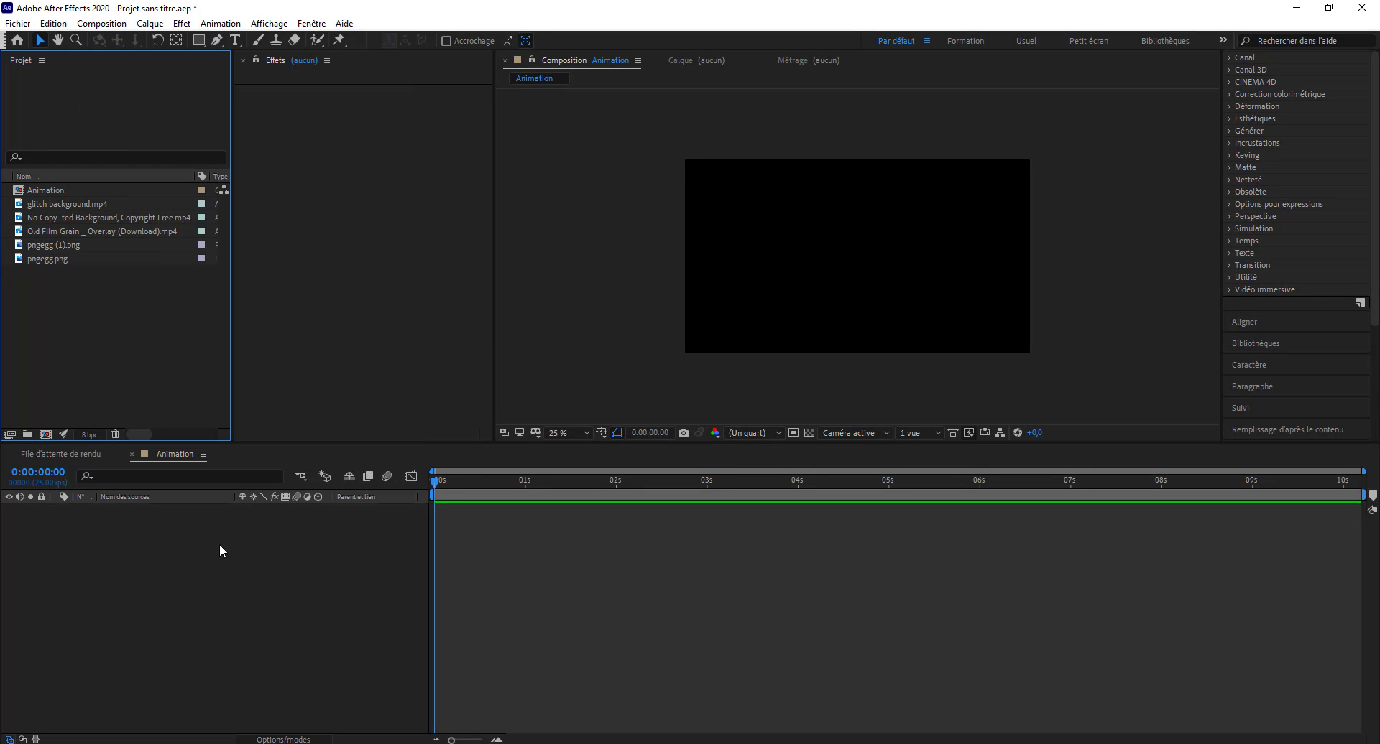
click(238, 554)
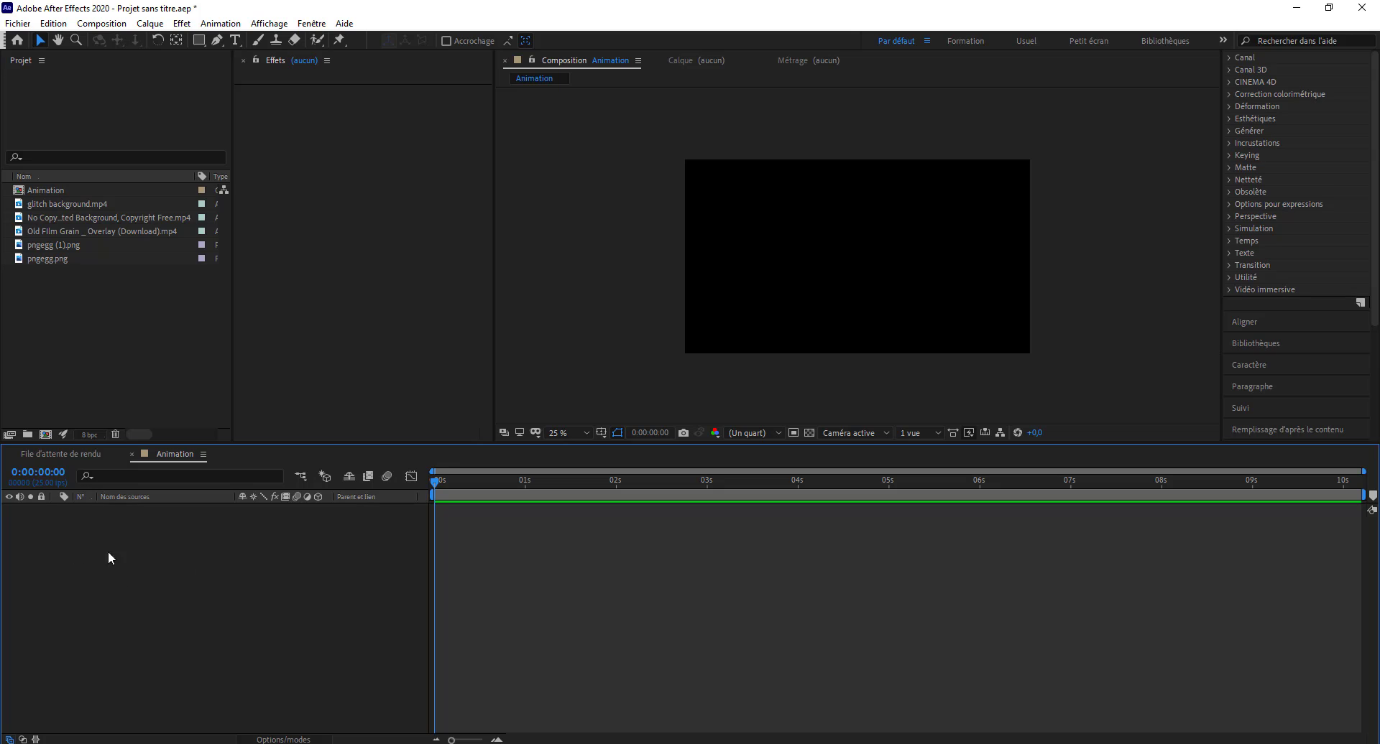
click(150, 23)
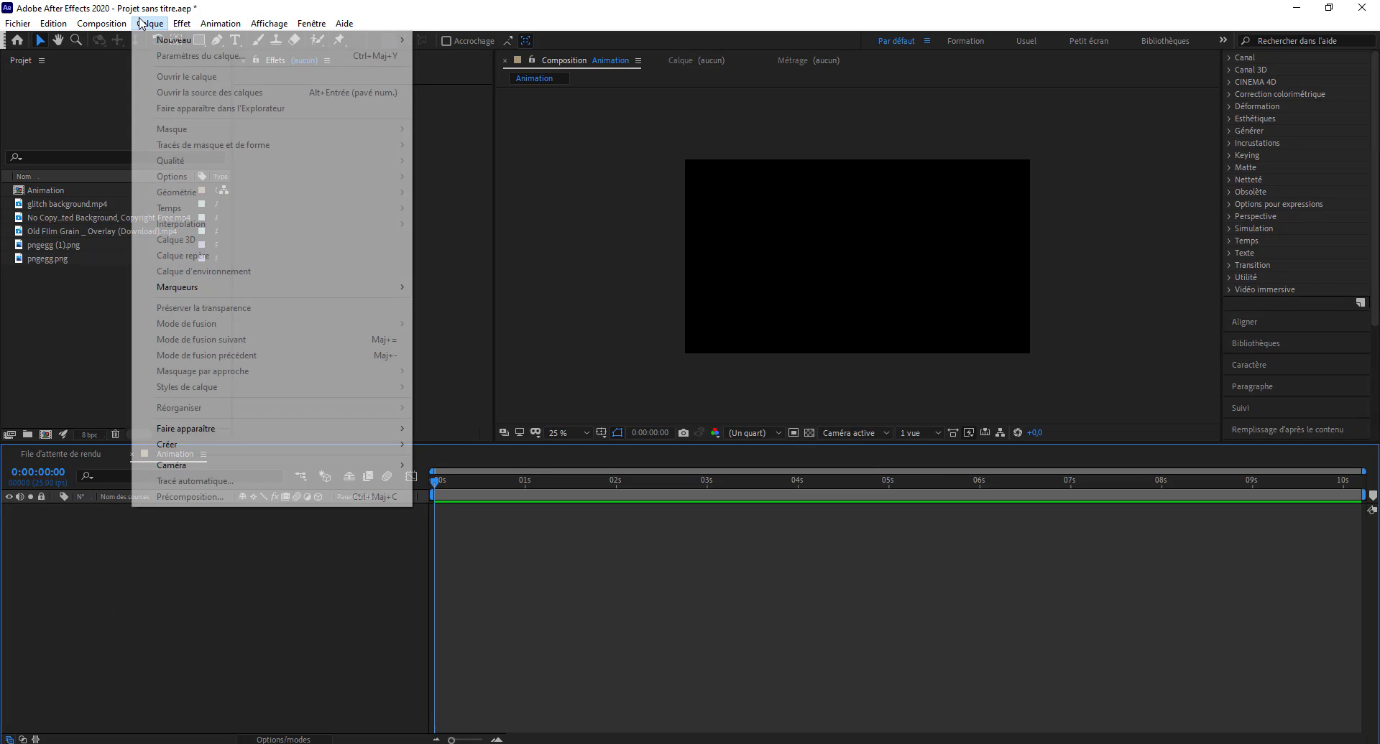
mouse_move(179, 45)
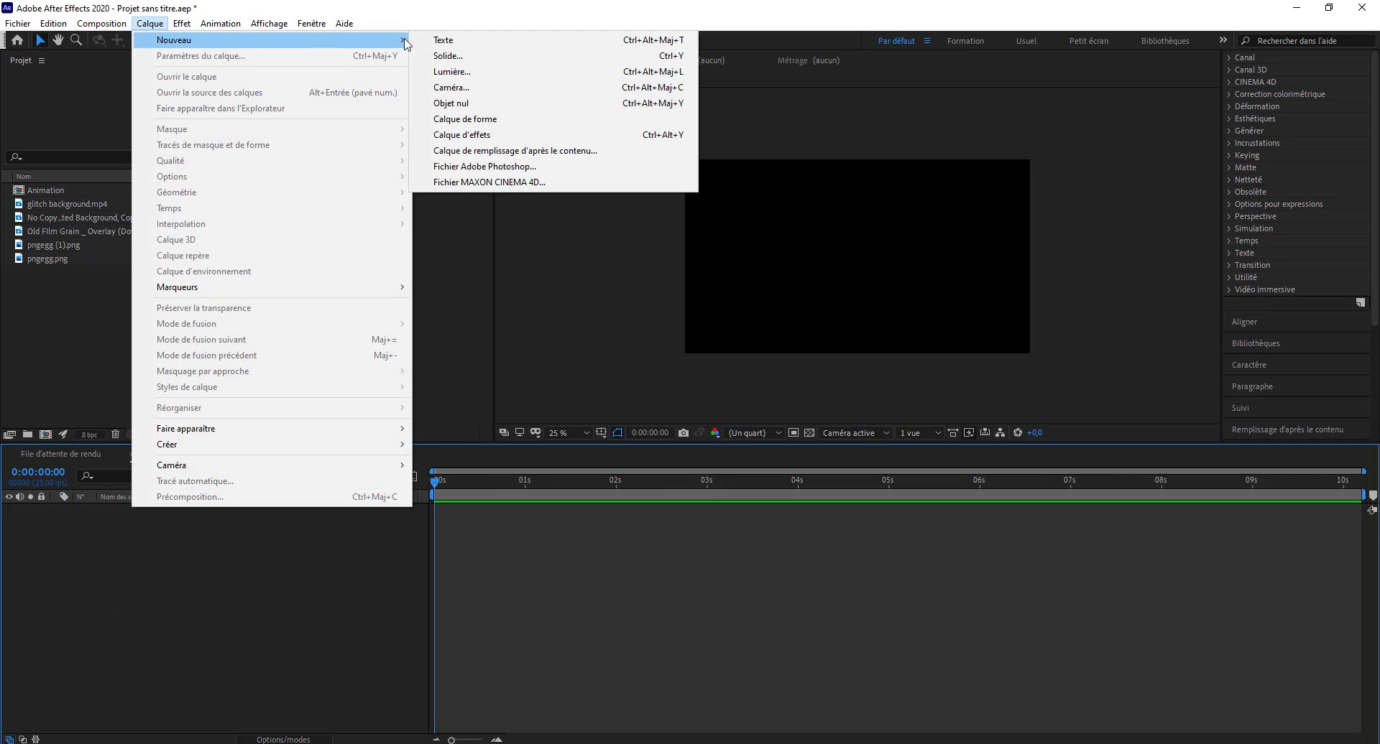
click(475, 56)
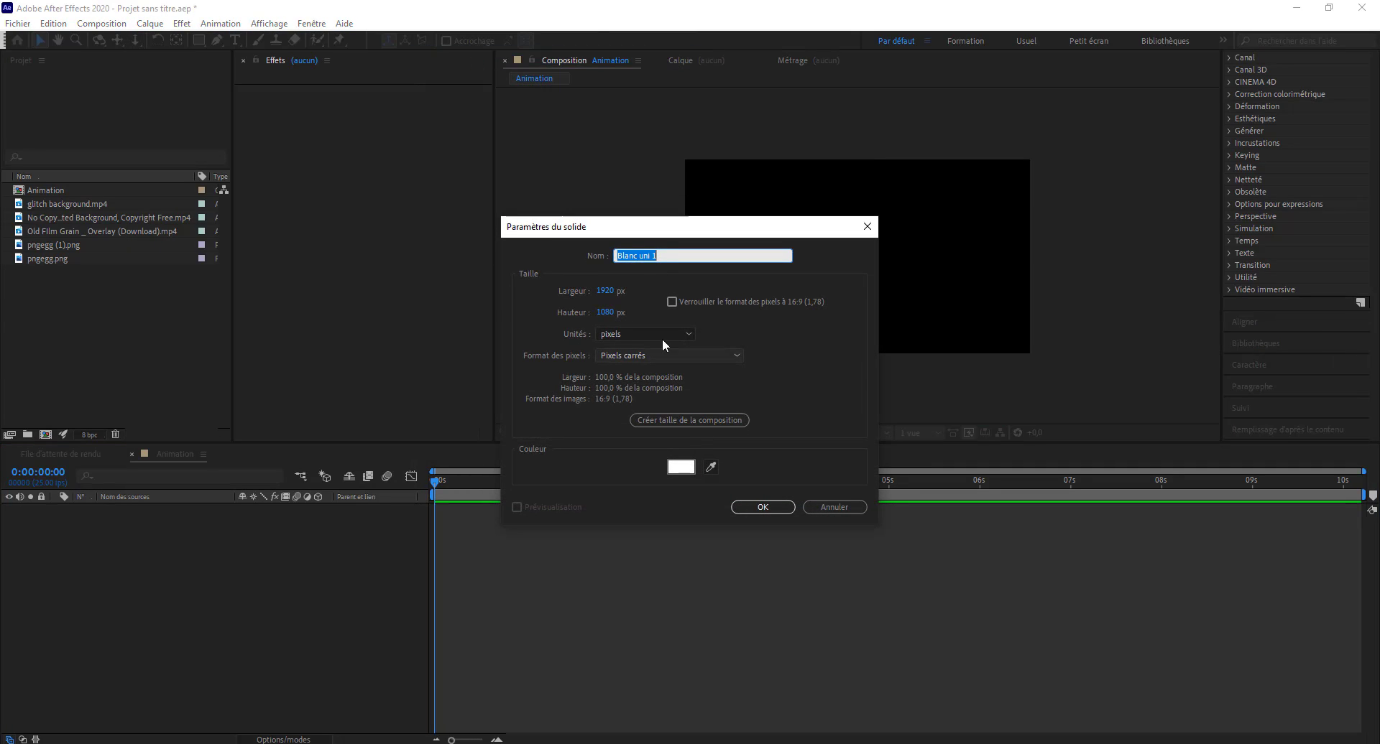
text(Fond)
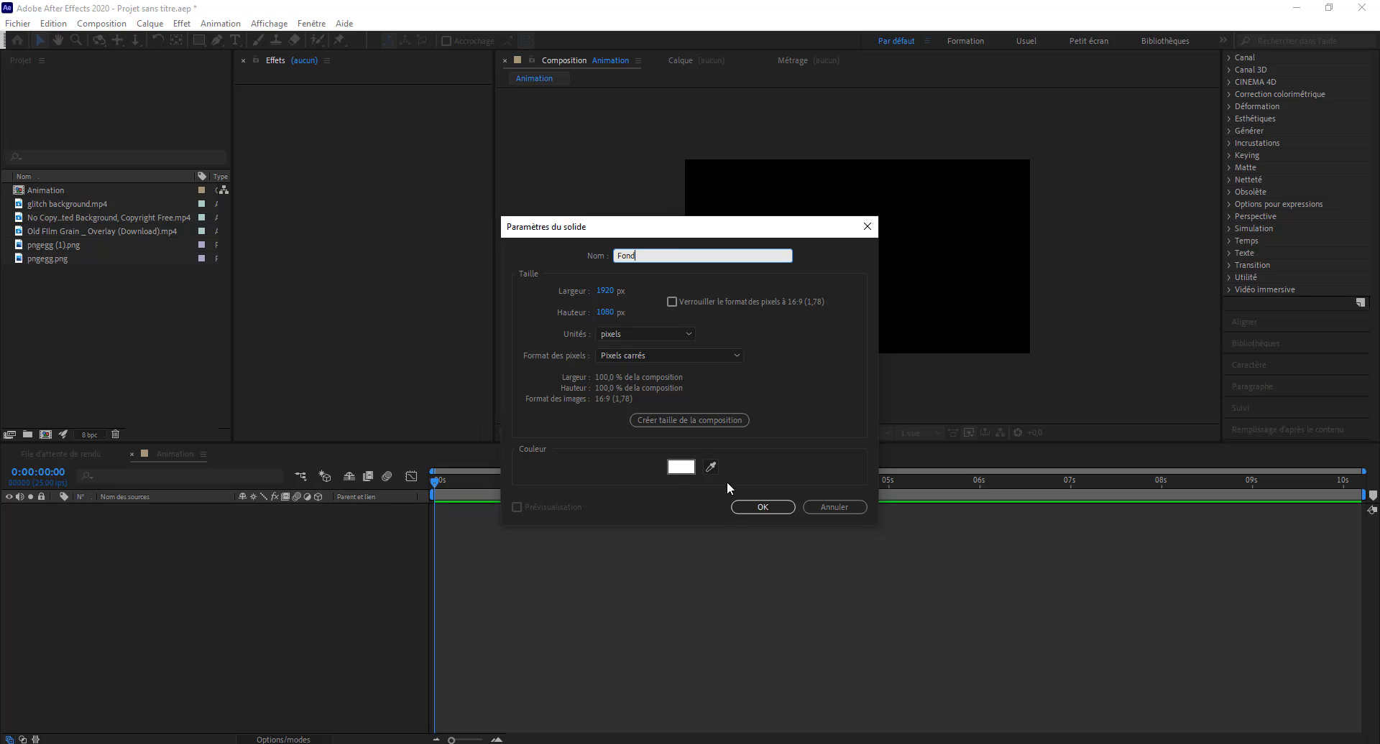
click(772, 509)
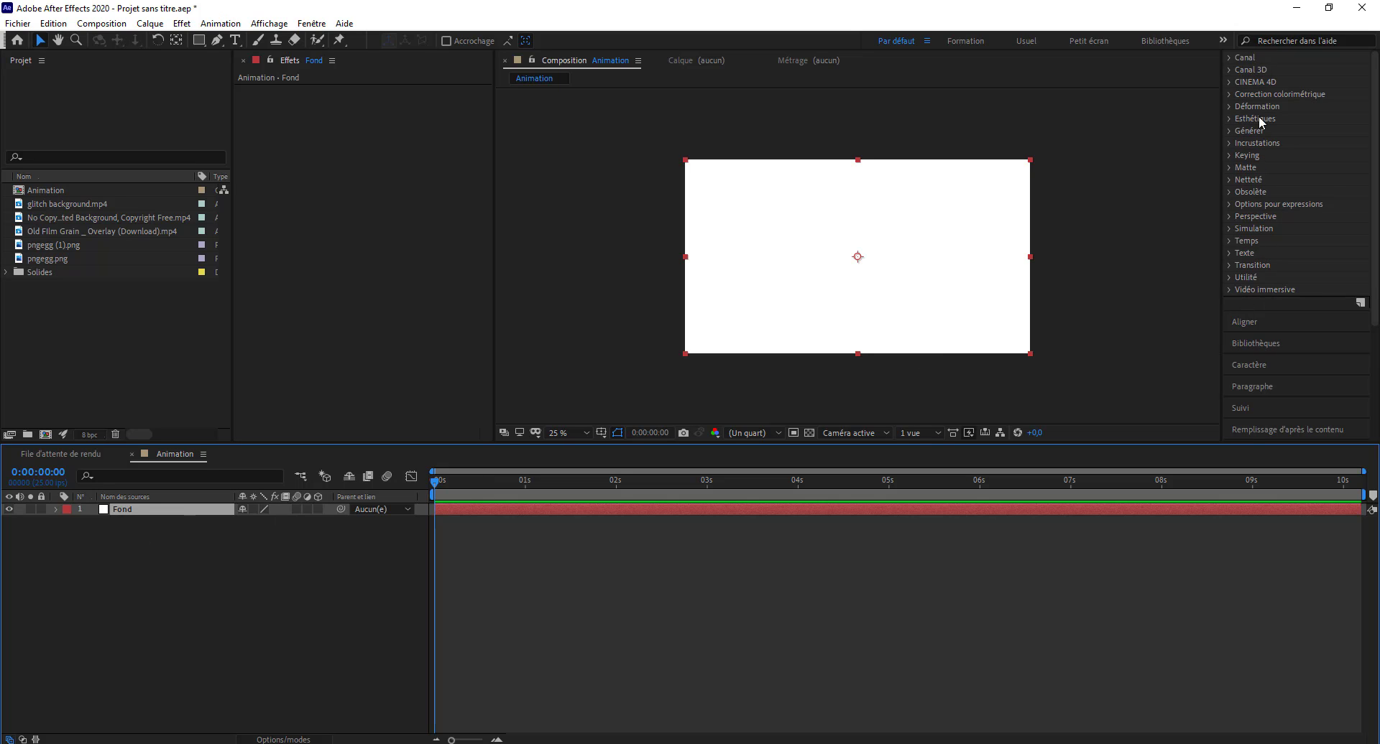
Search 'dégra' in the effects panel and drop Gamme des dégradés onto the Fond layer.
scroll(1259, 123, up, 5)
click(1250, 143)
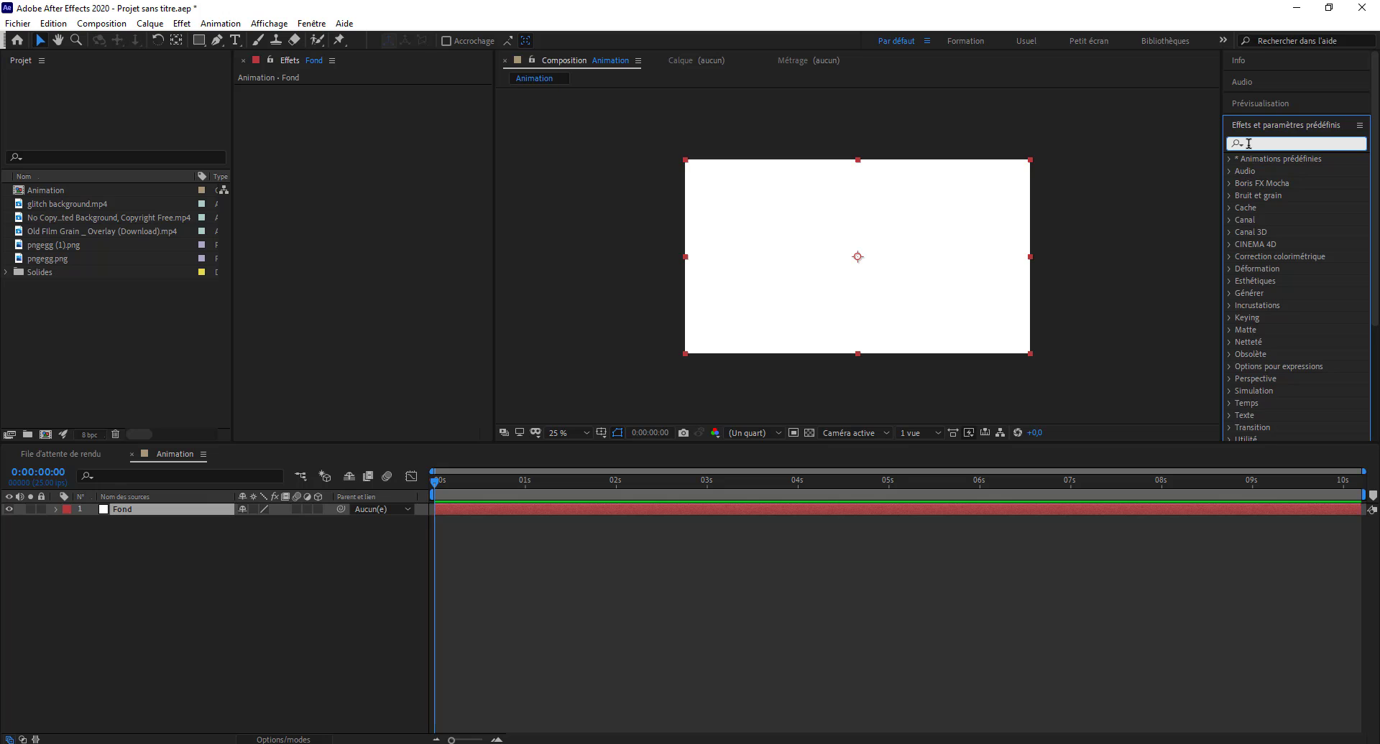
text(dégre)
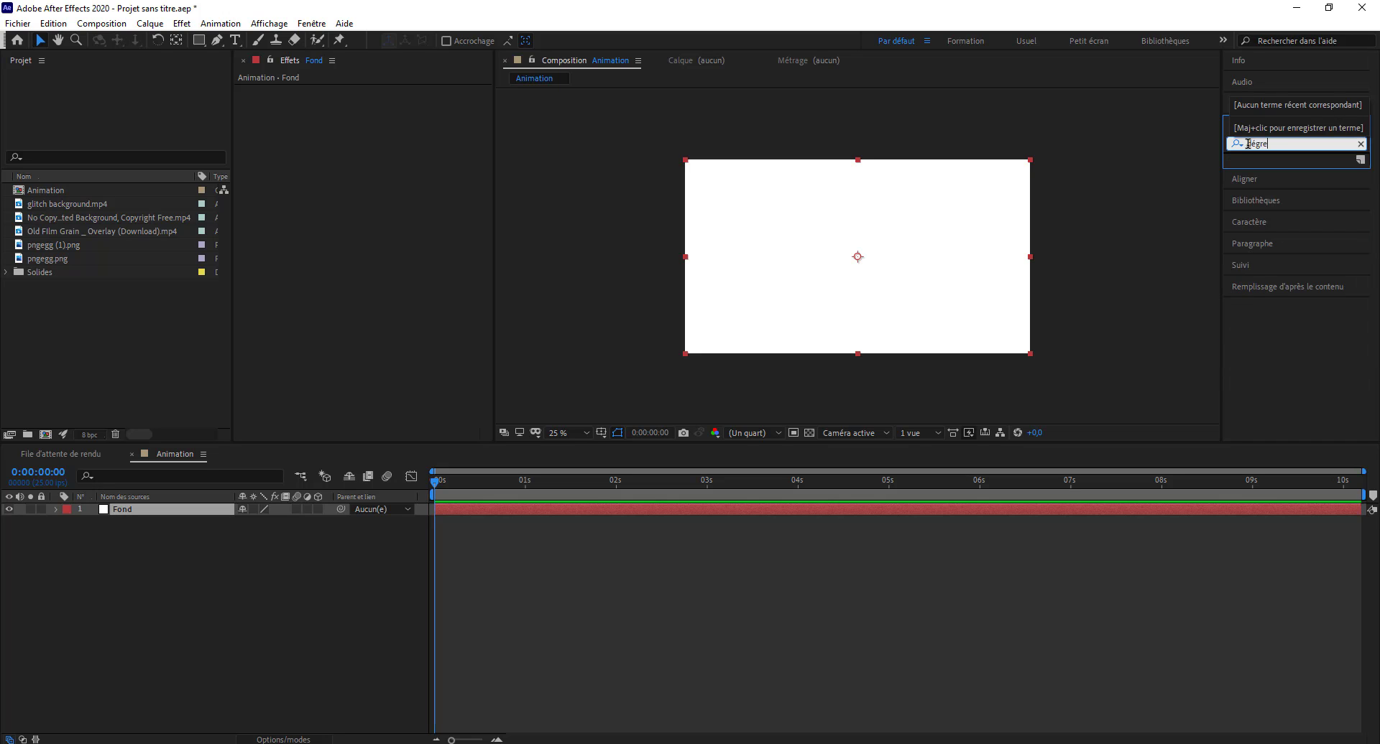
key(BackSpace)
key(BackSpace)
key(BackSpace)
key(BackSpace)
key(BackSpace)
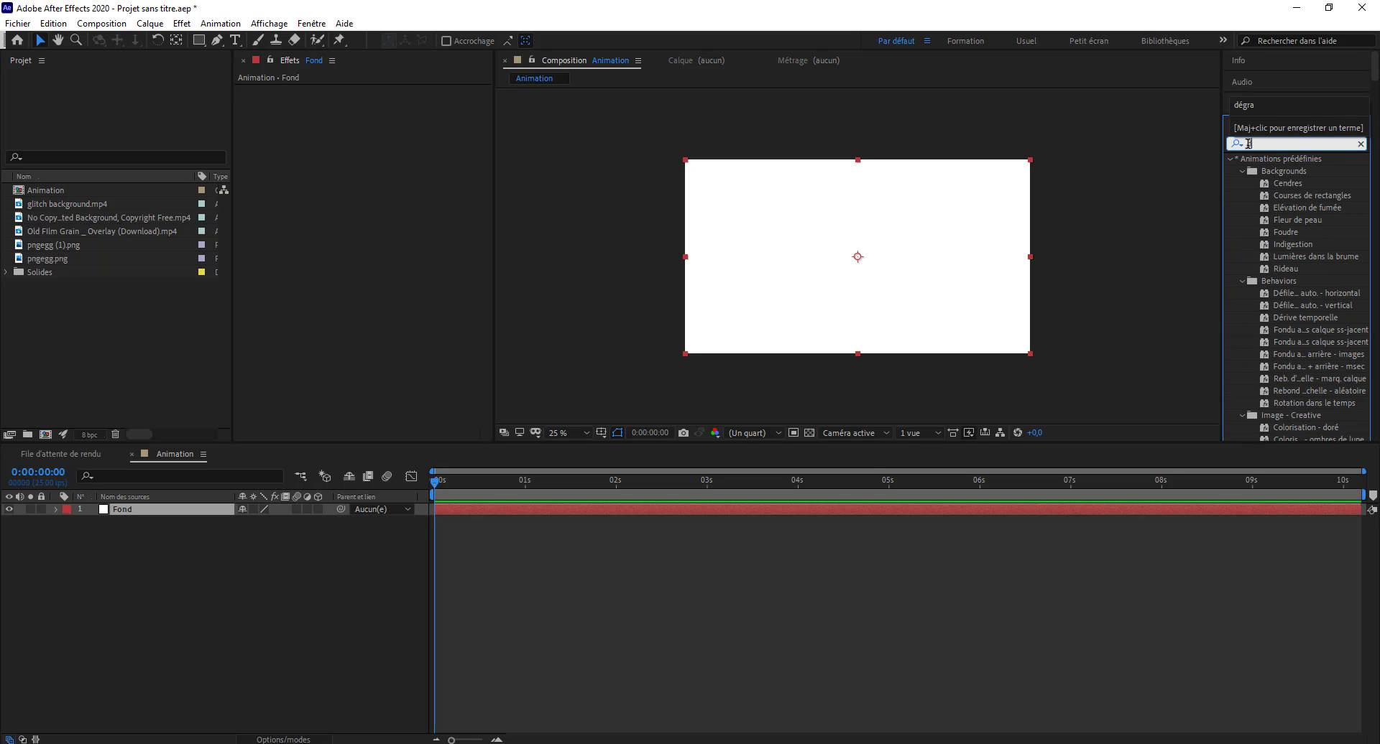
text(degra)
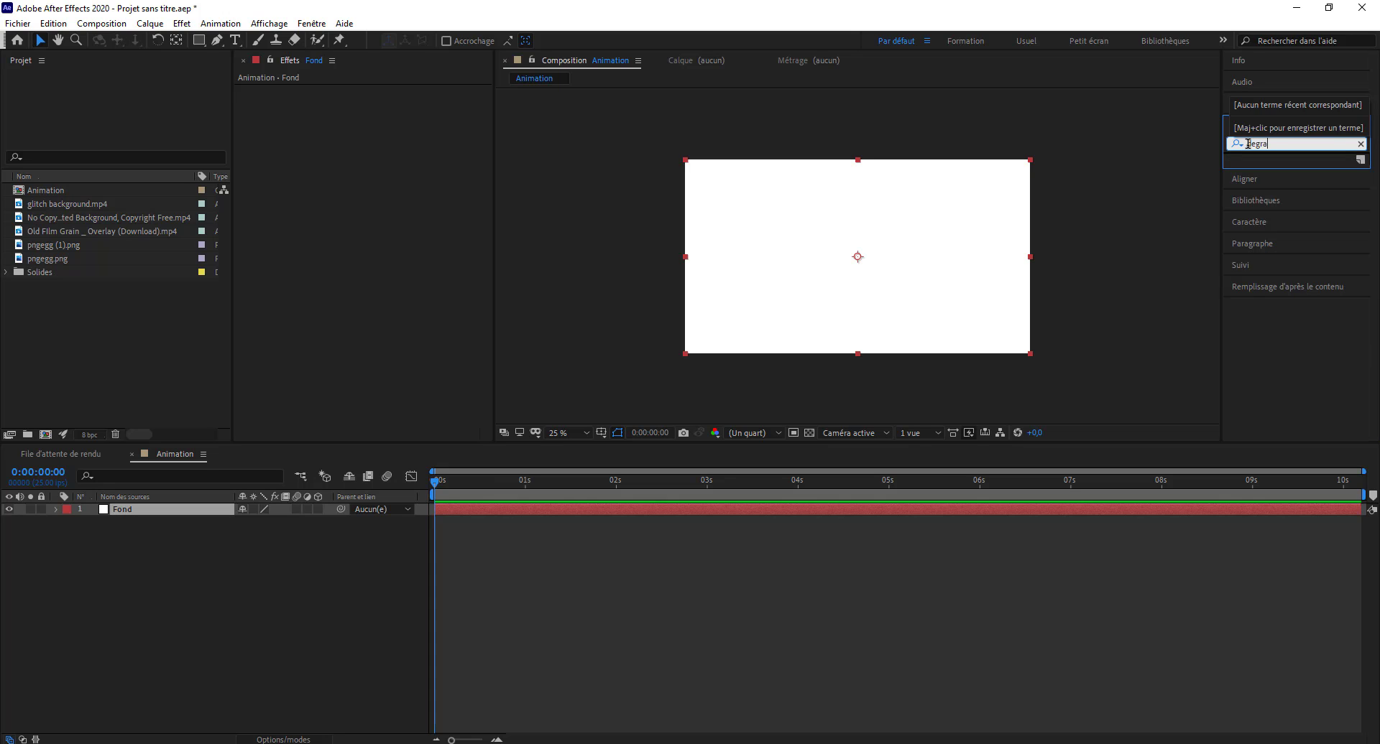
key(BackSpace)
key(BackSpace)
key(BackSpace)
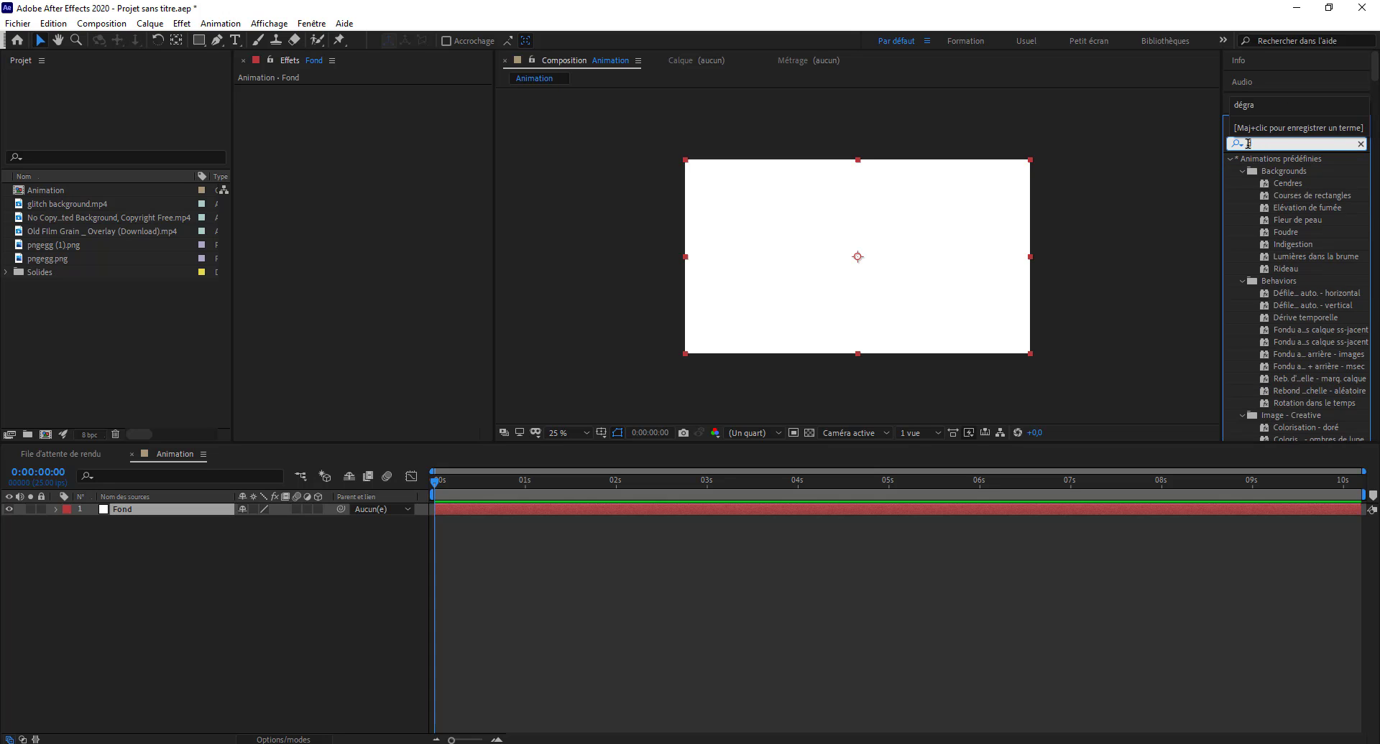
text(dégra)
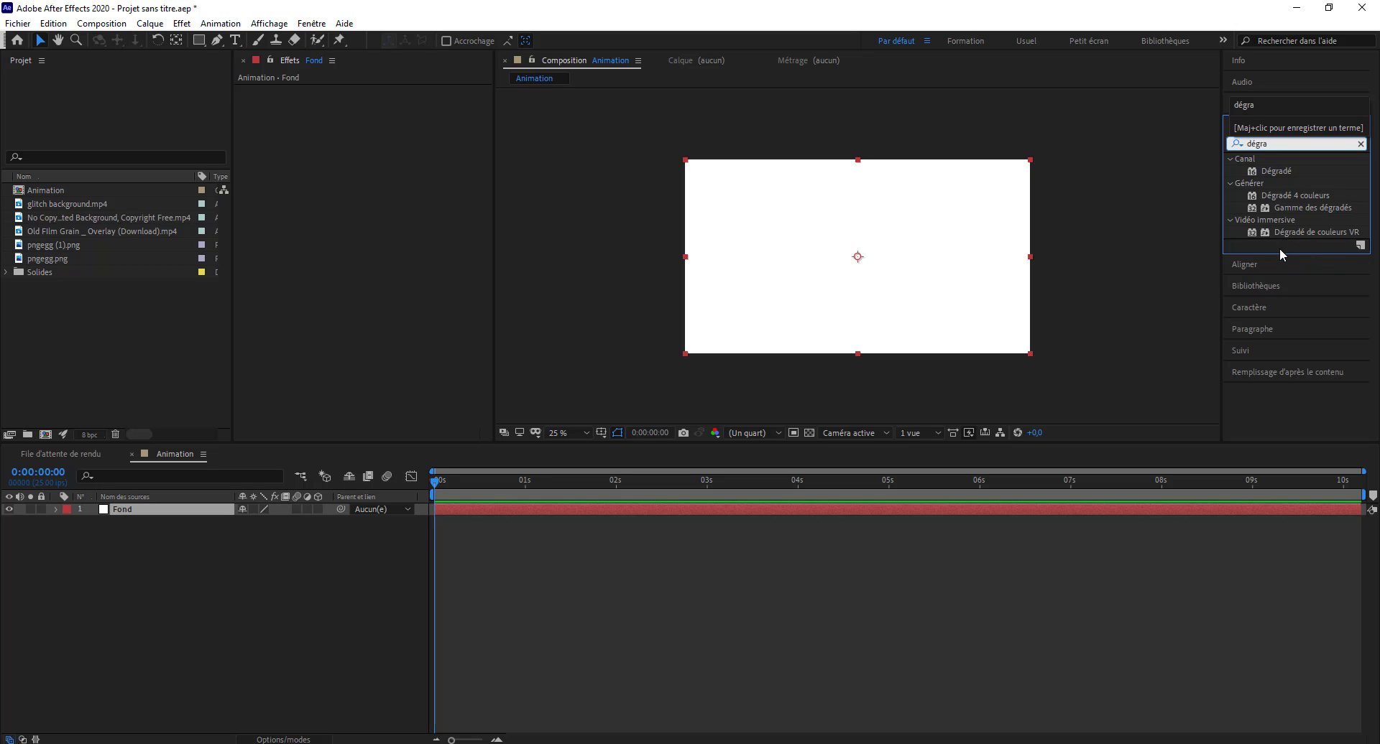
click(1272, 210)
mouse_move(1287, 206)
mouse_down()
mouse_move(436, 544)
mouse_move(47, 624)
mouse_up()
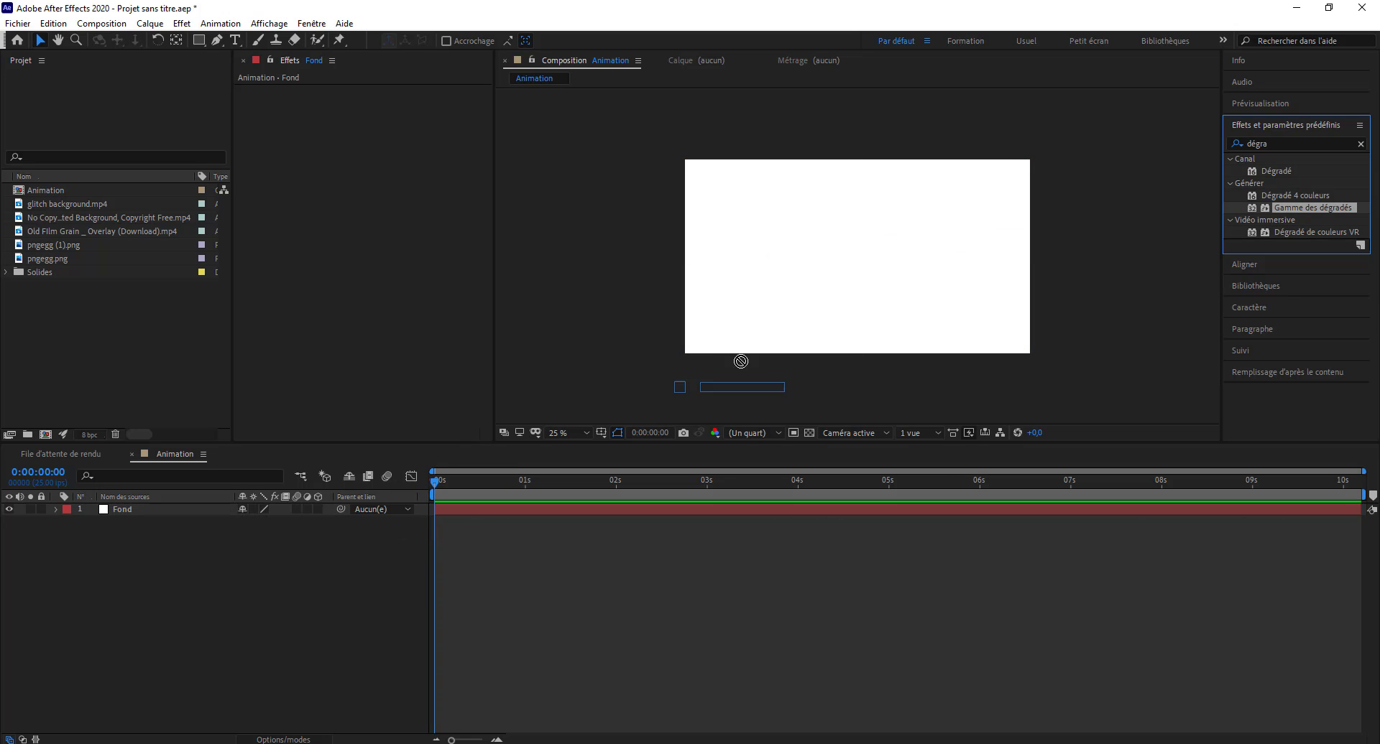
drag(146, 497, 162, 510)
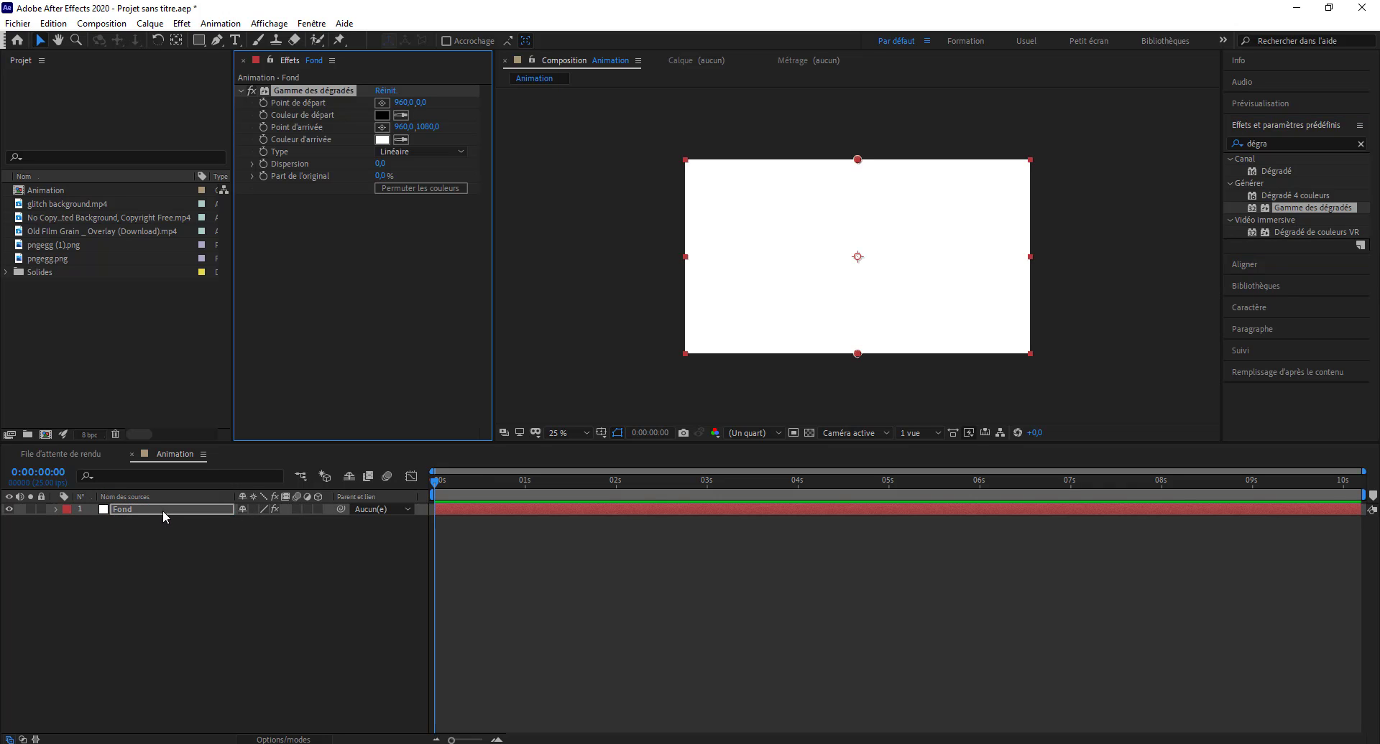
Make the Fond gradient radial from the frame centre, colours swapped, end point past the bottom edge.
click(857, 159)
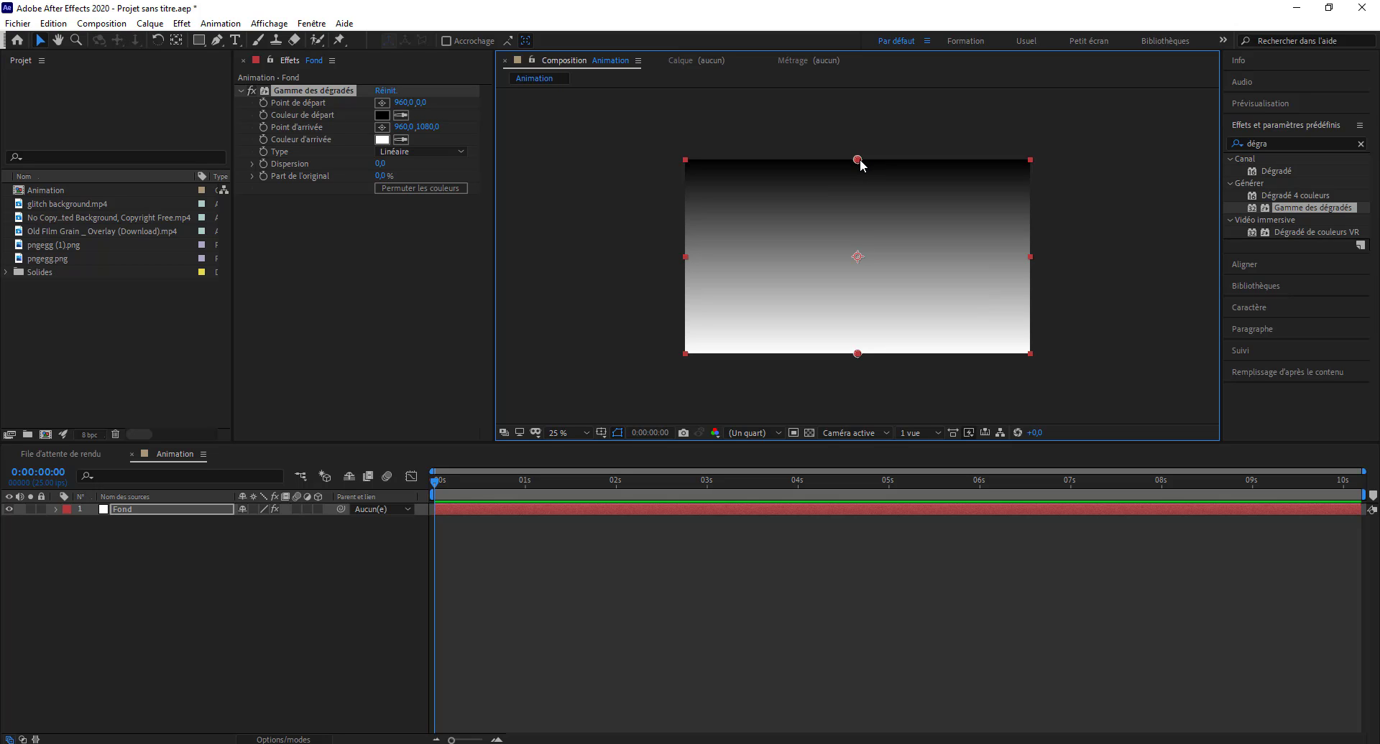
drag(857, 161, 856, 257)
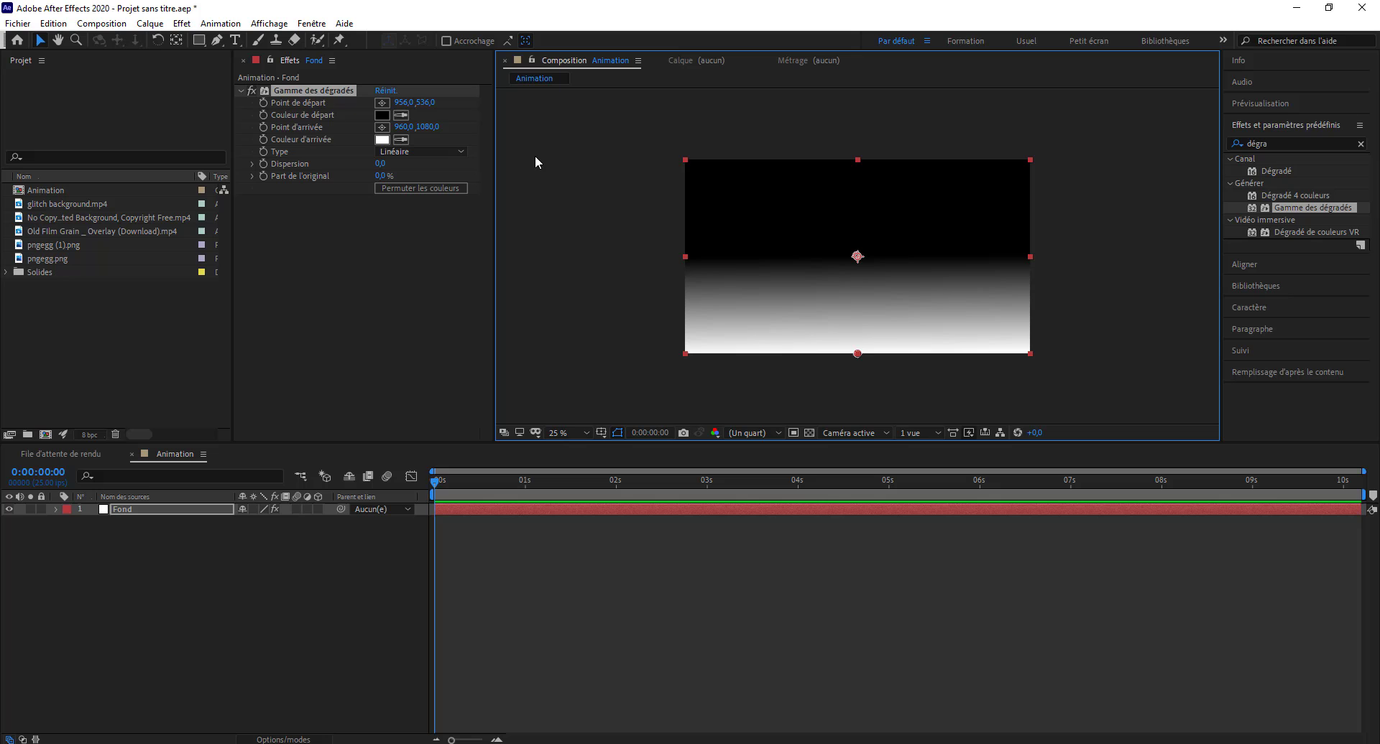
click(430, 148)
click(421, 179)
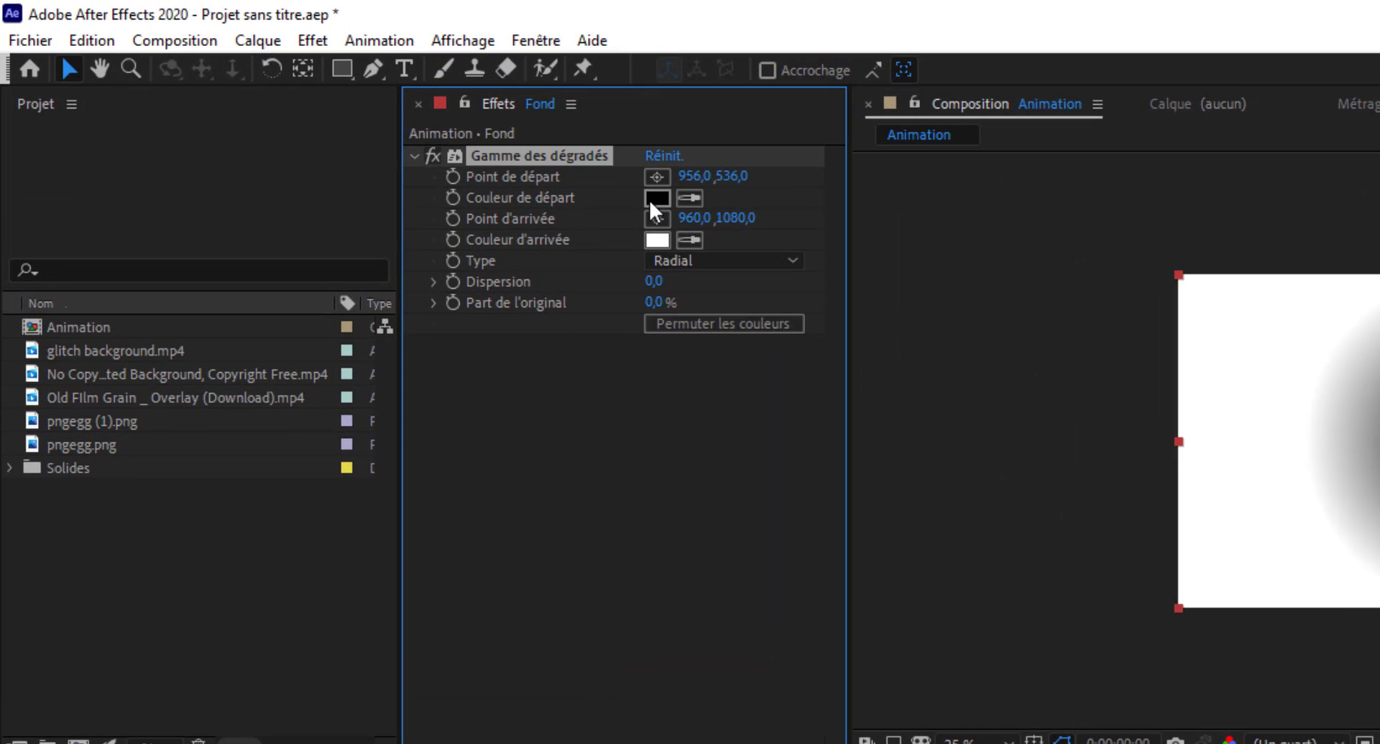
click(704, 324)
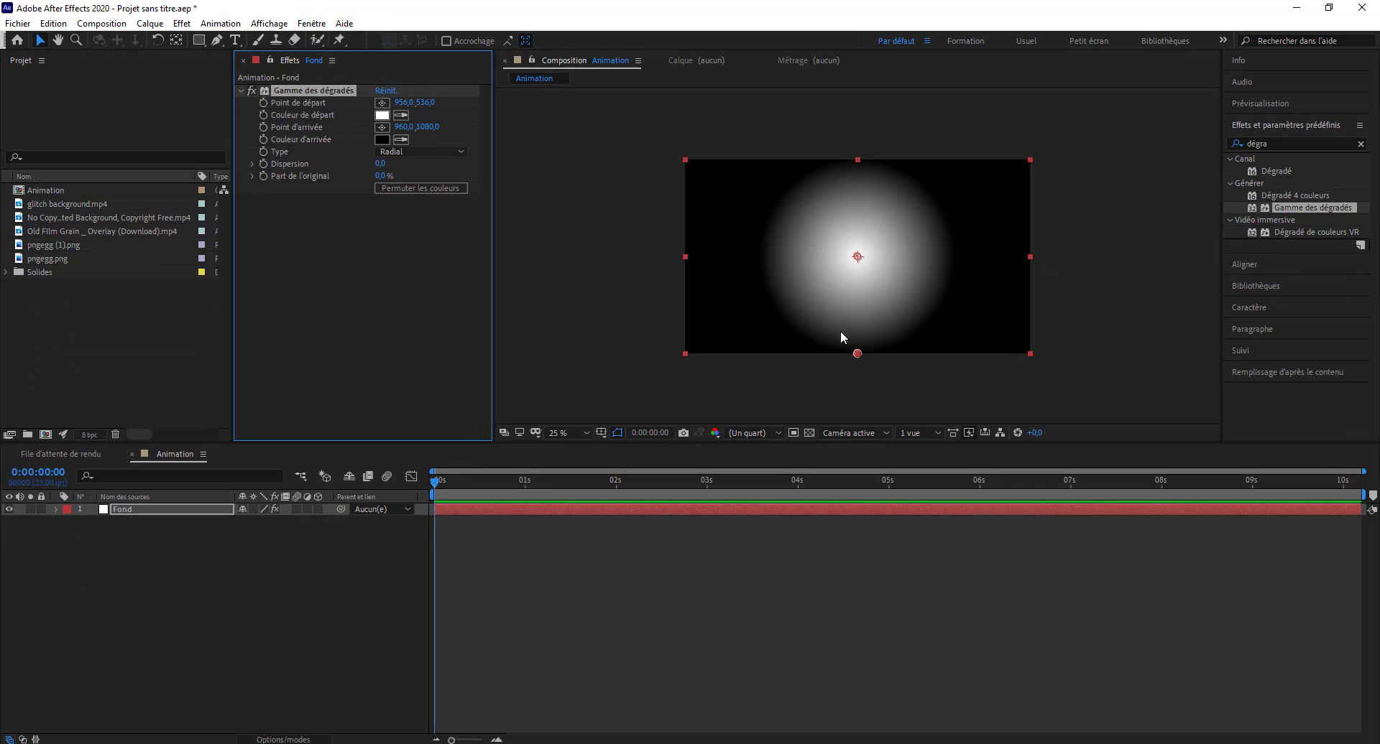
drag(857, 354, 858, 405)
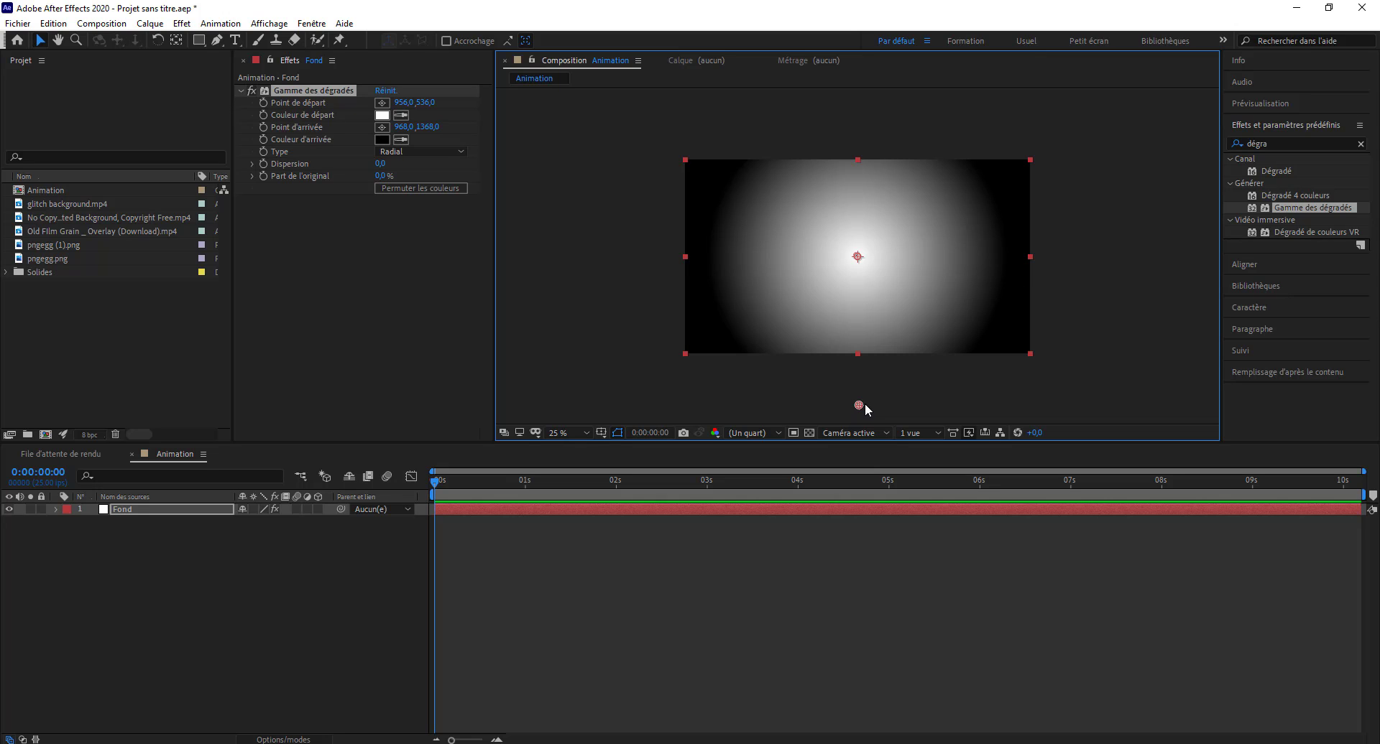
drag(859, 406, 869, 467)
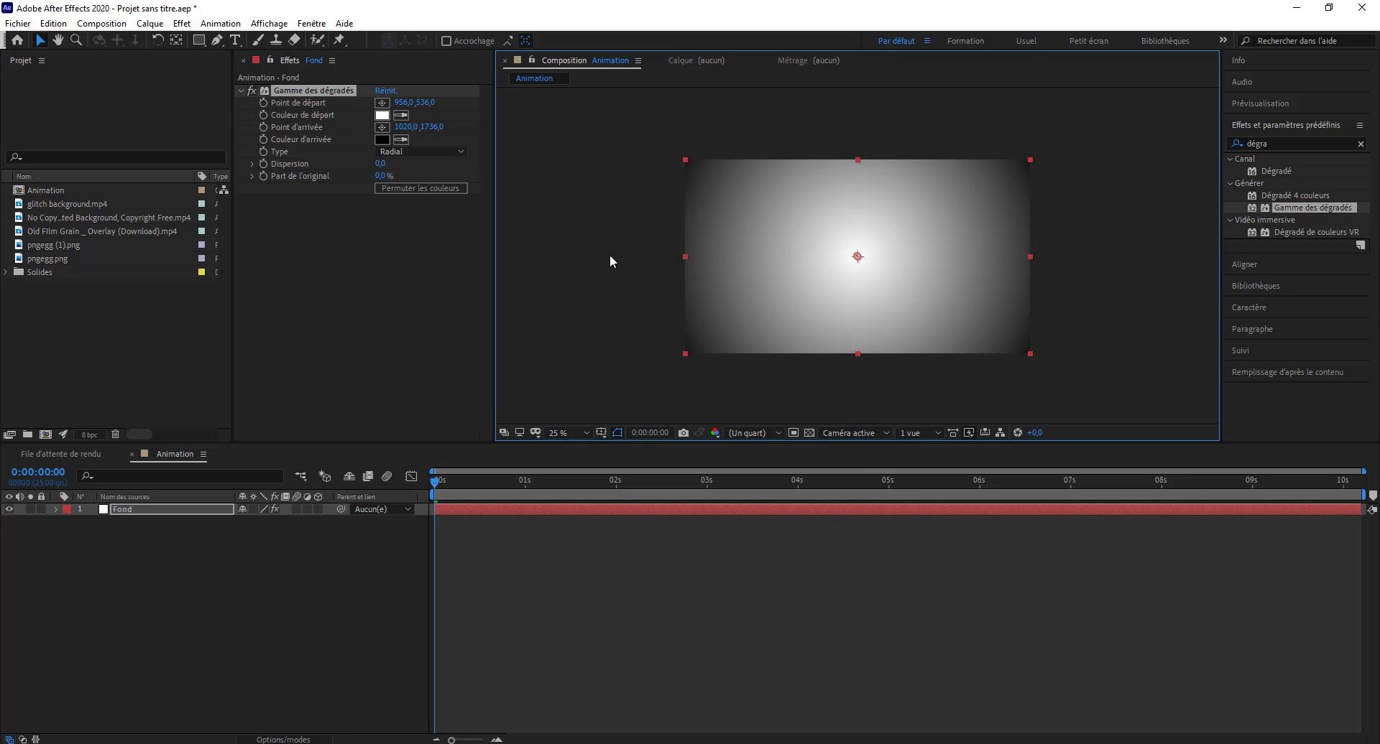
click(383, 140)
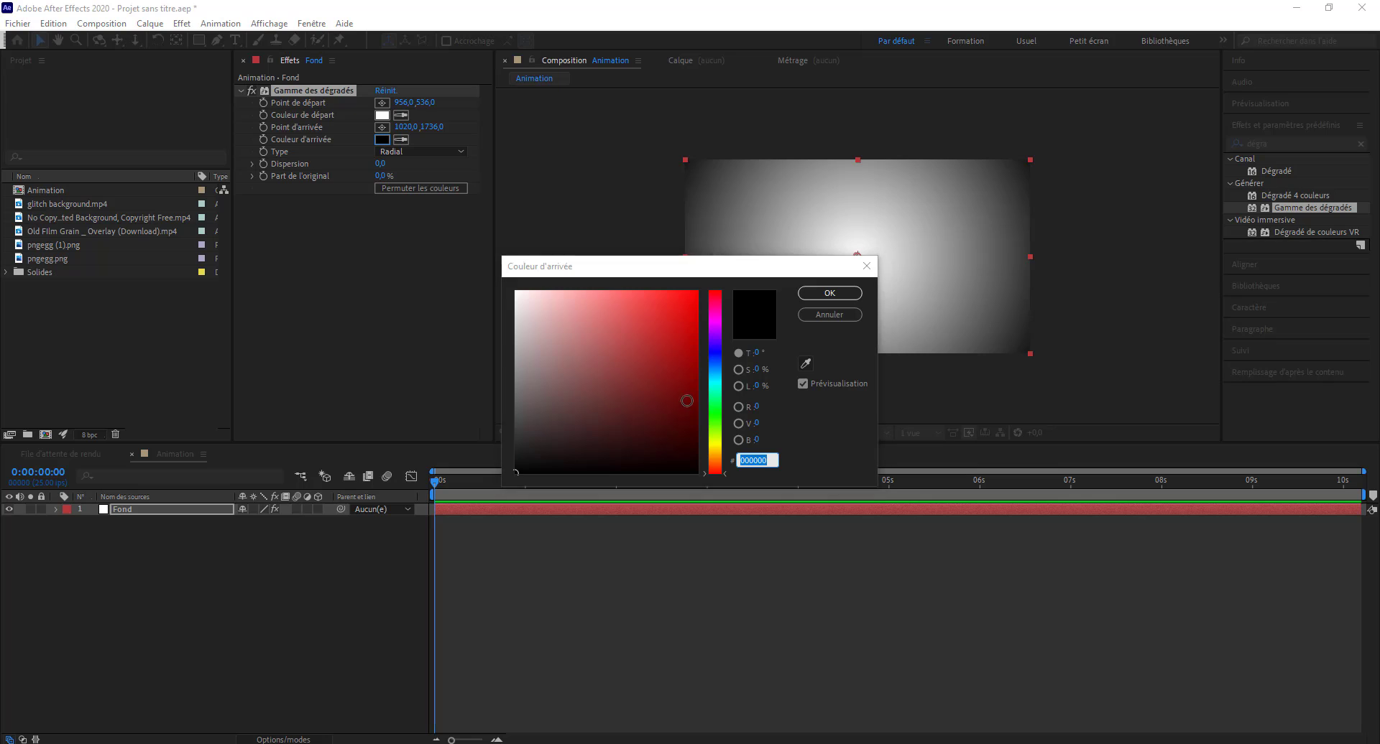
Set the gradient end colour to dark red 650000 and start colour to CA1D1D.
mouse_move(694, 424)
mouse_down()
mouse_move(696, 373)
mouse_move(726, 403)
mouse_up()
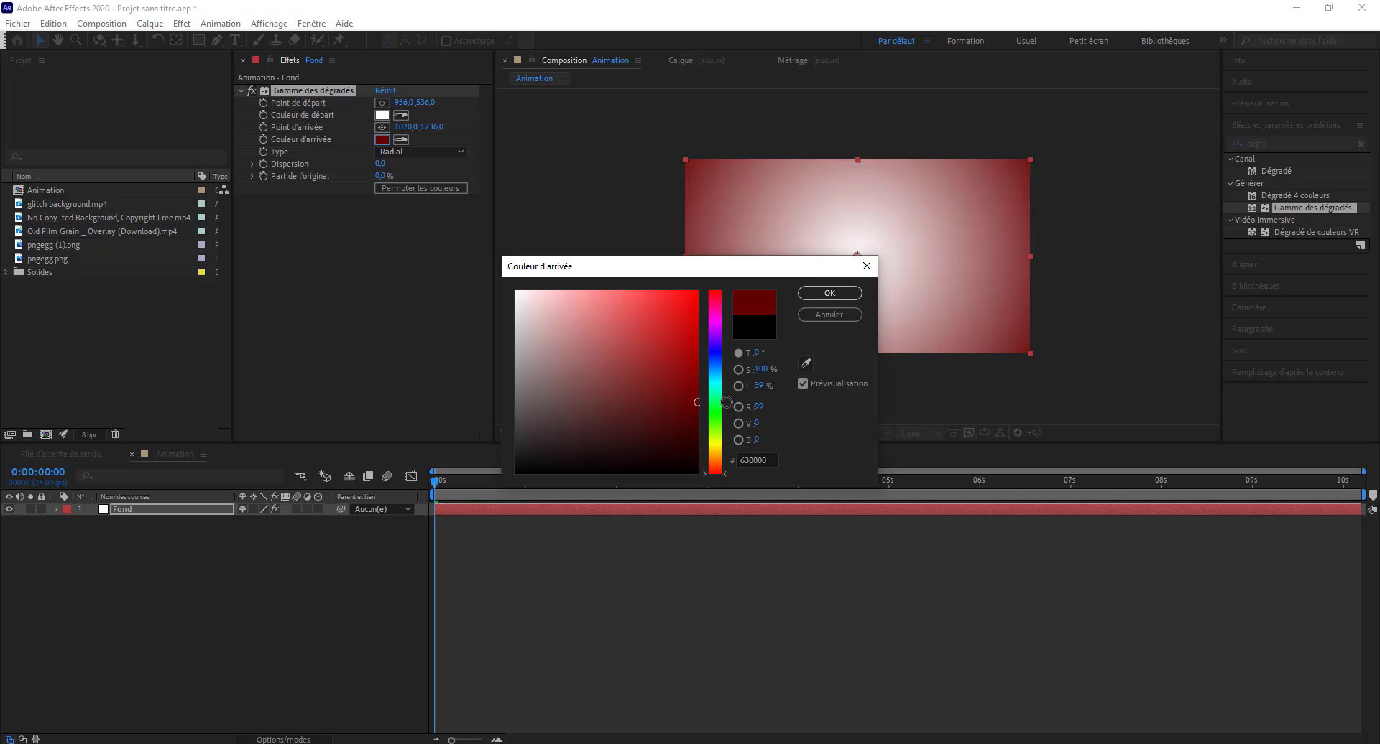
click(830, 293)
click(381, 115)
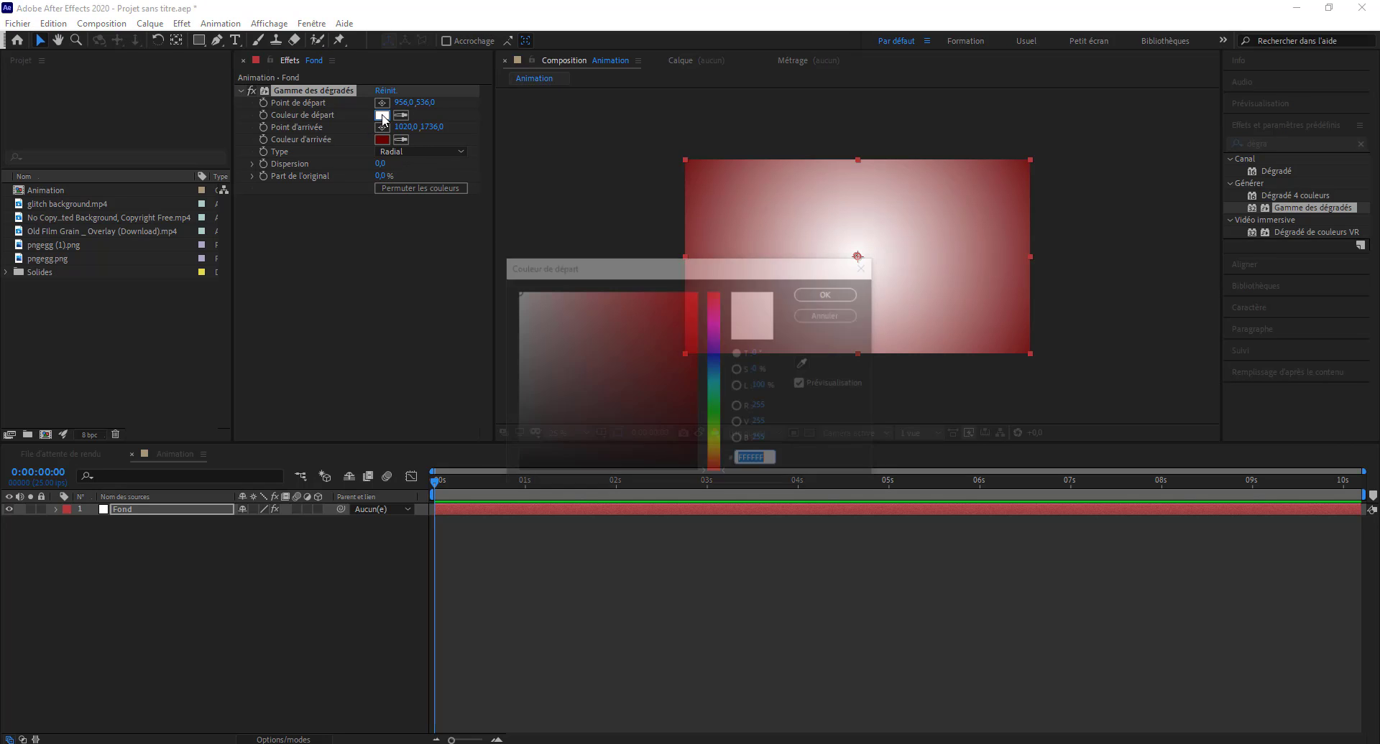
click(673, 389)
drag(673, 389, 677, 329)
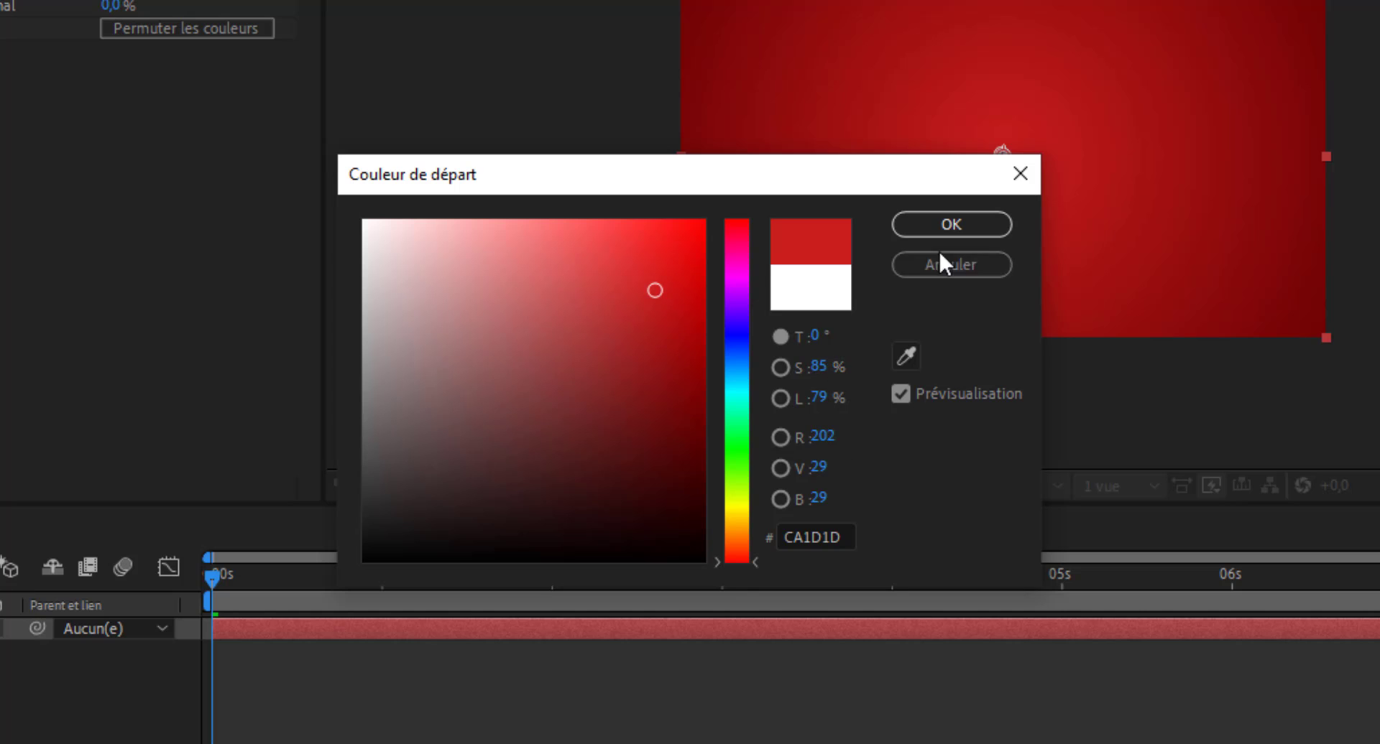
click(962, 229)
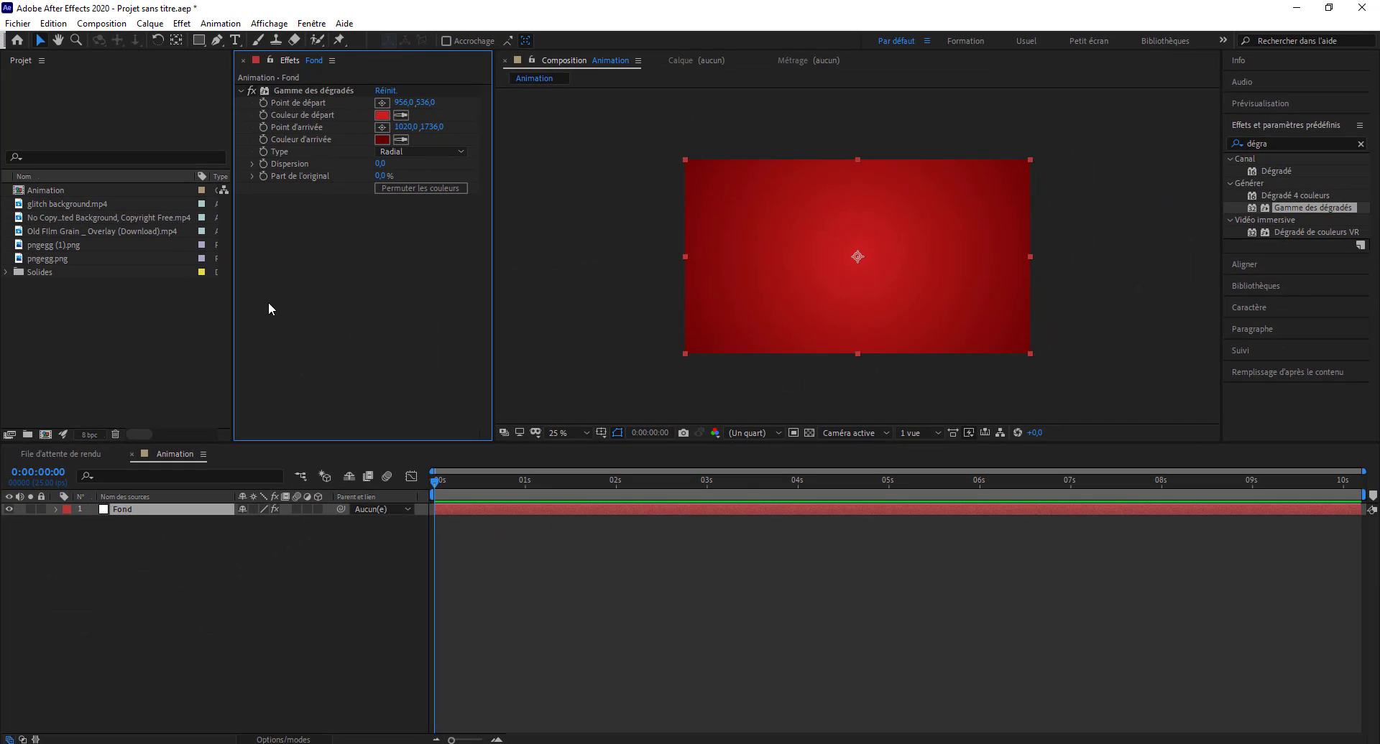
Preview the grunge background footage, then lock the Fond layer.
click(26, 205)
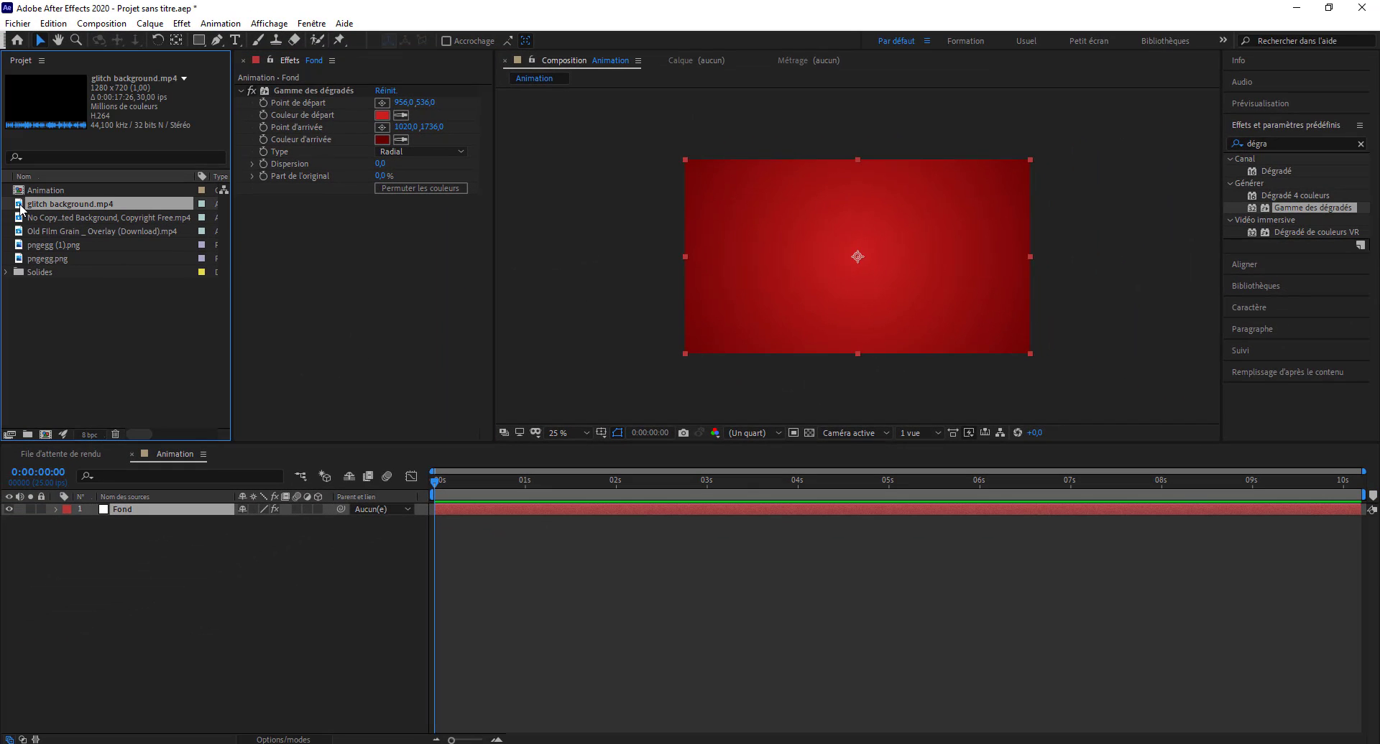
click(58, 220)
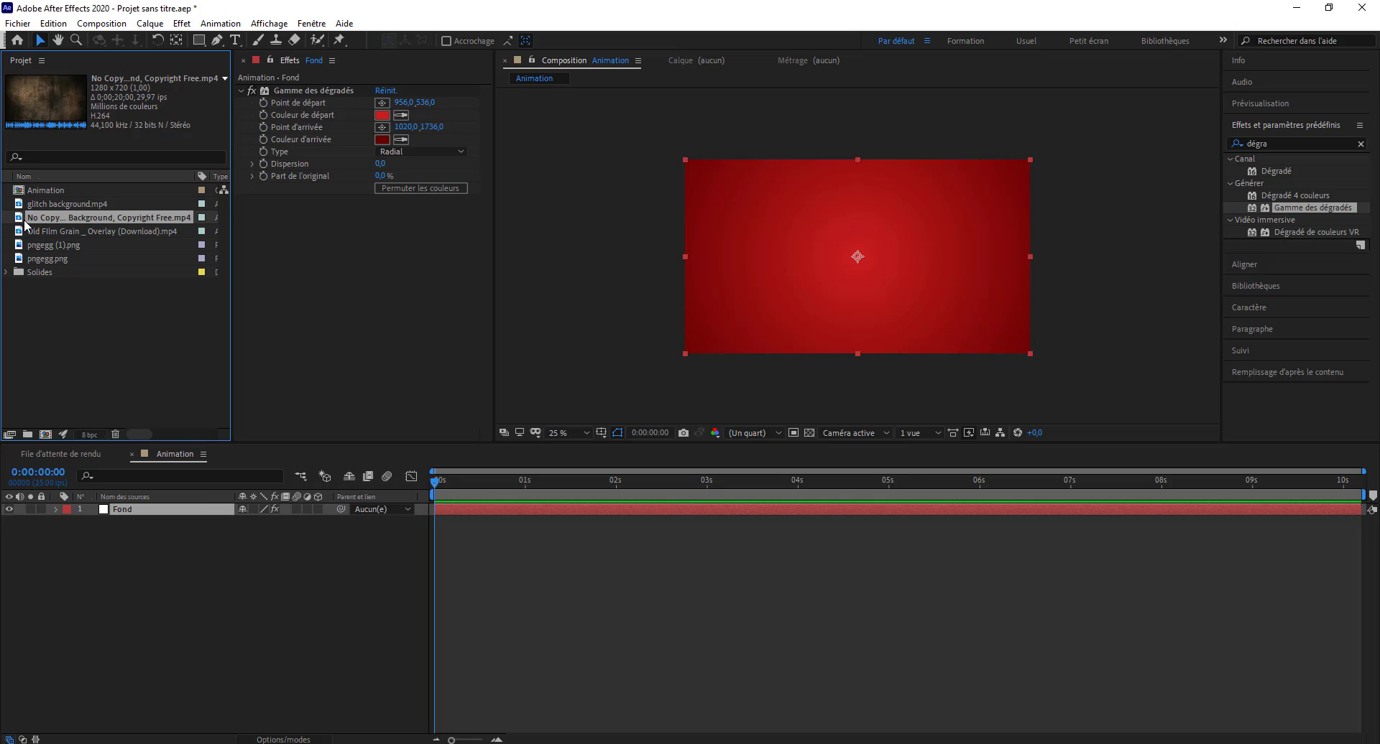
double_click(61, 218)
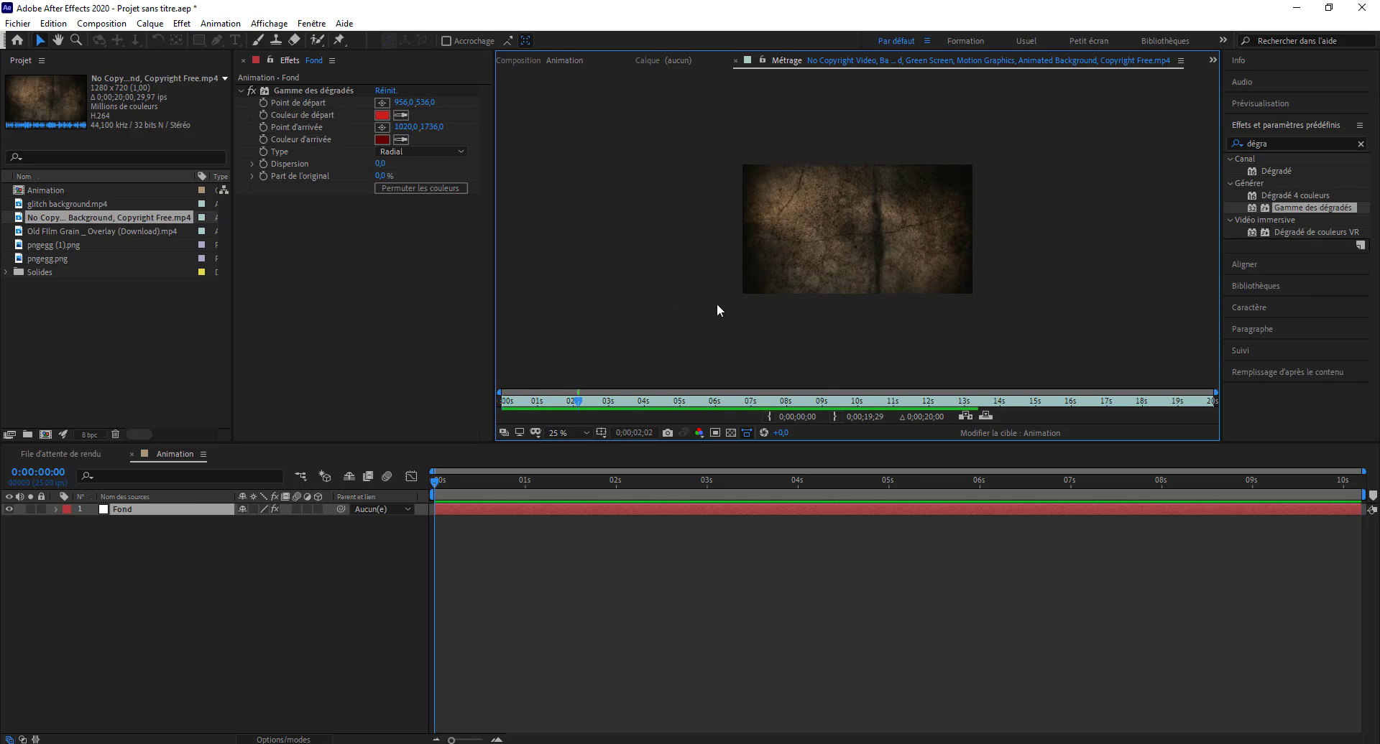
click(550, 61)
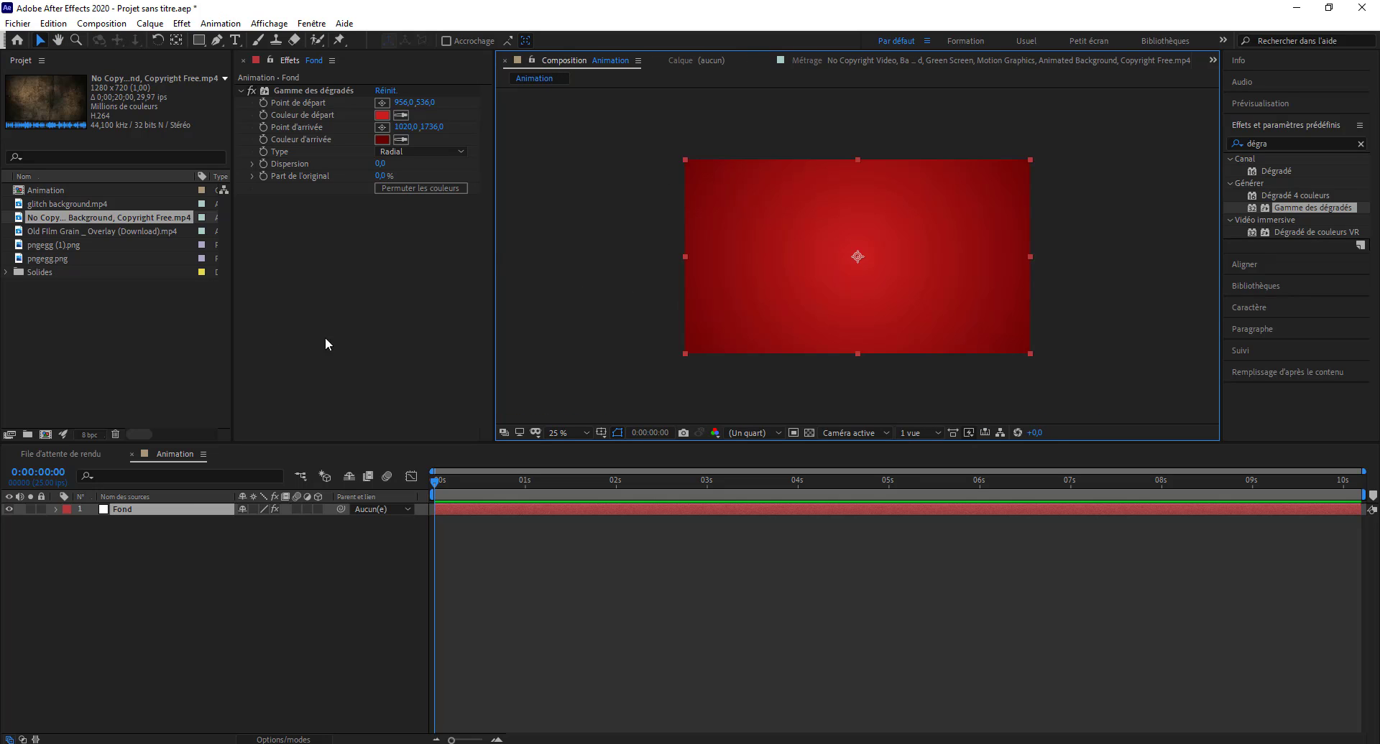
click(235, 628)
click(138, 507)
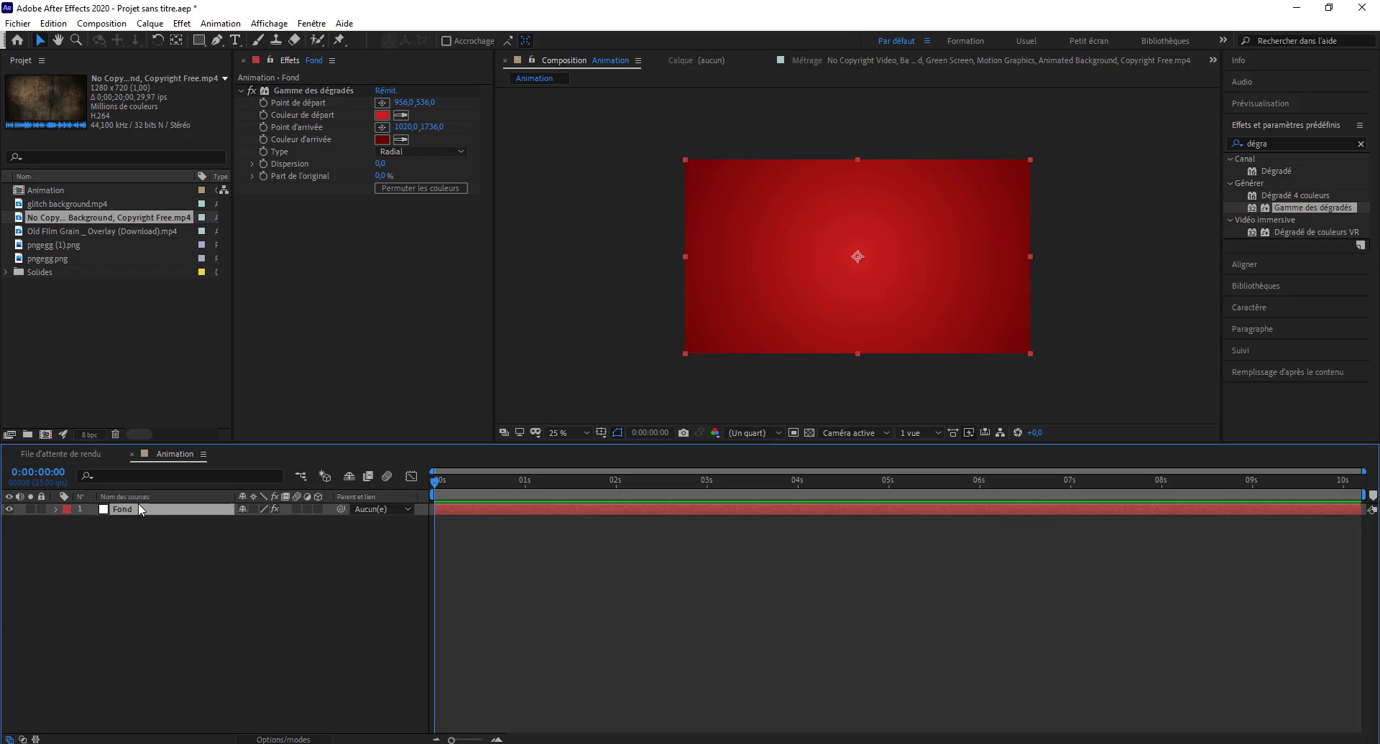
click(40, 509)
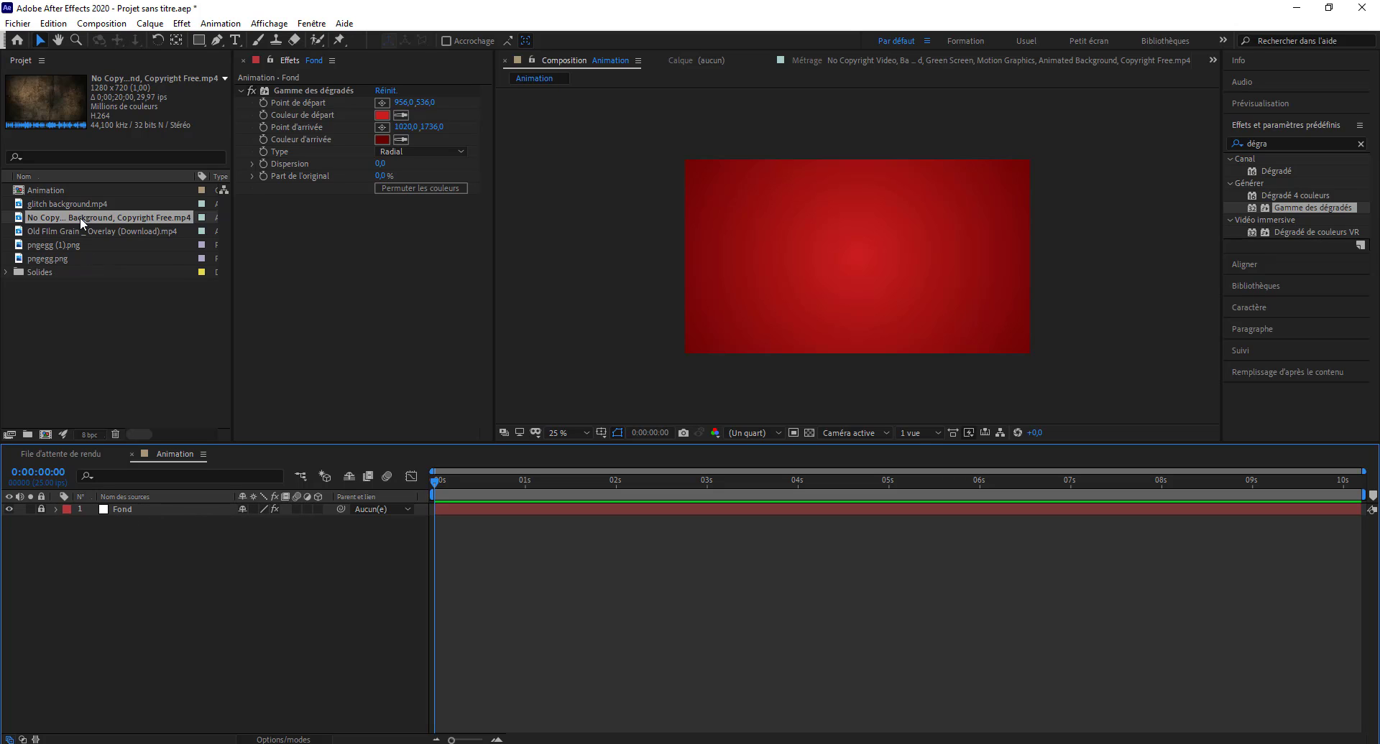
Place the grunge footage above Fond and scale it proportionally to fill the frame.
drag(80, 217, 126, 509)
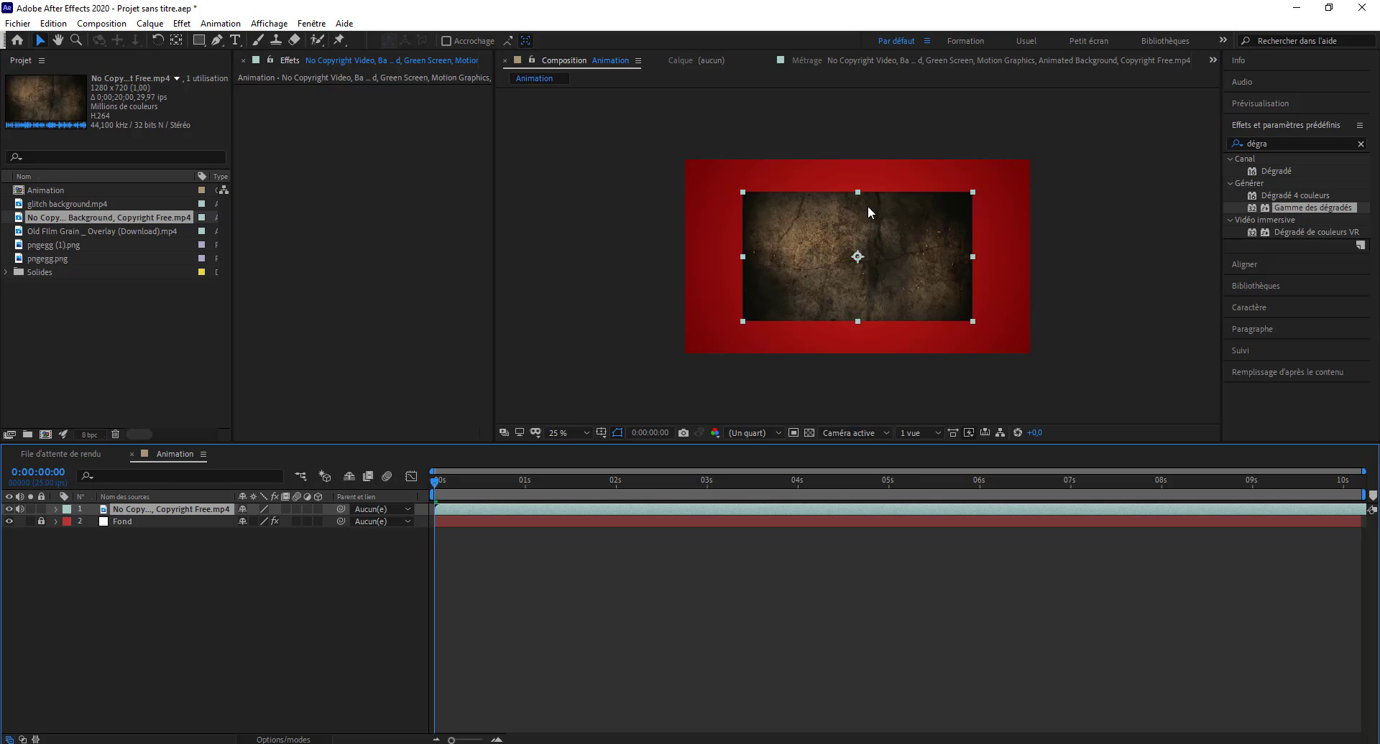
click(972, 320)
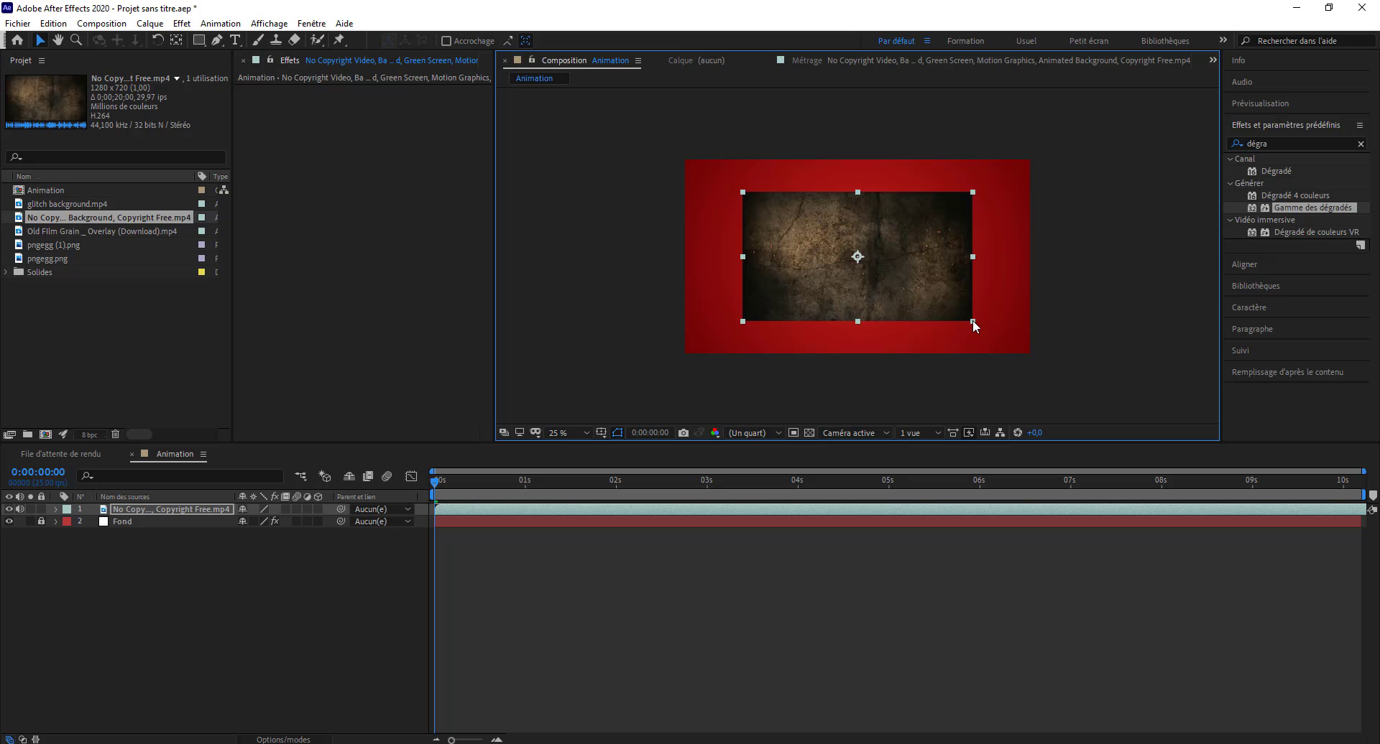
shift+drag(972, 321, 1037, 390)
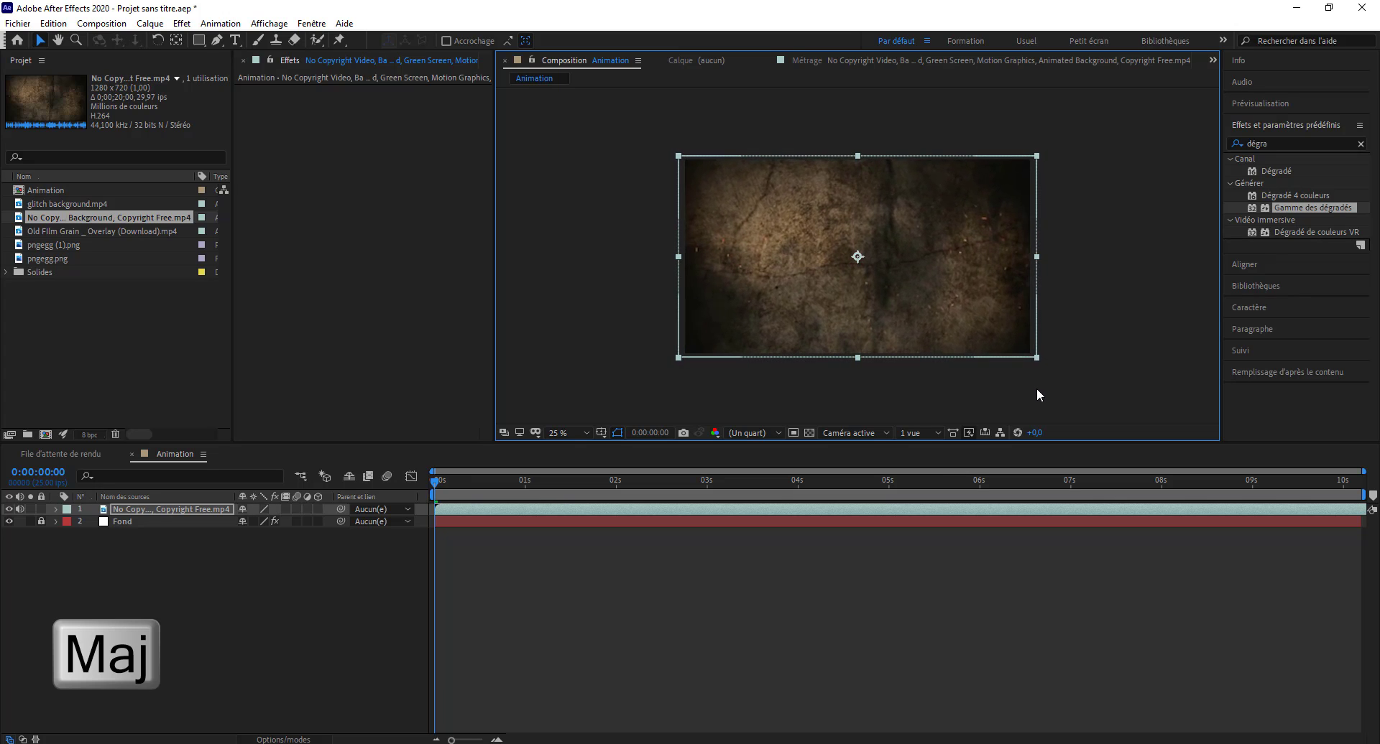
mouse_move(1037, 390)
mouse_down()
mouse_move(1016, 386)
mouse_move(1035, 410)
mouse_up()
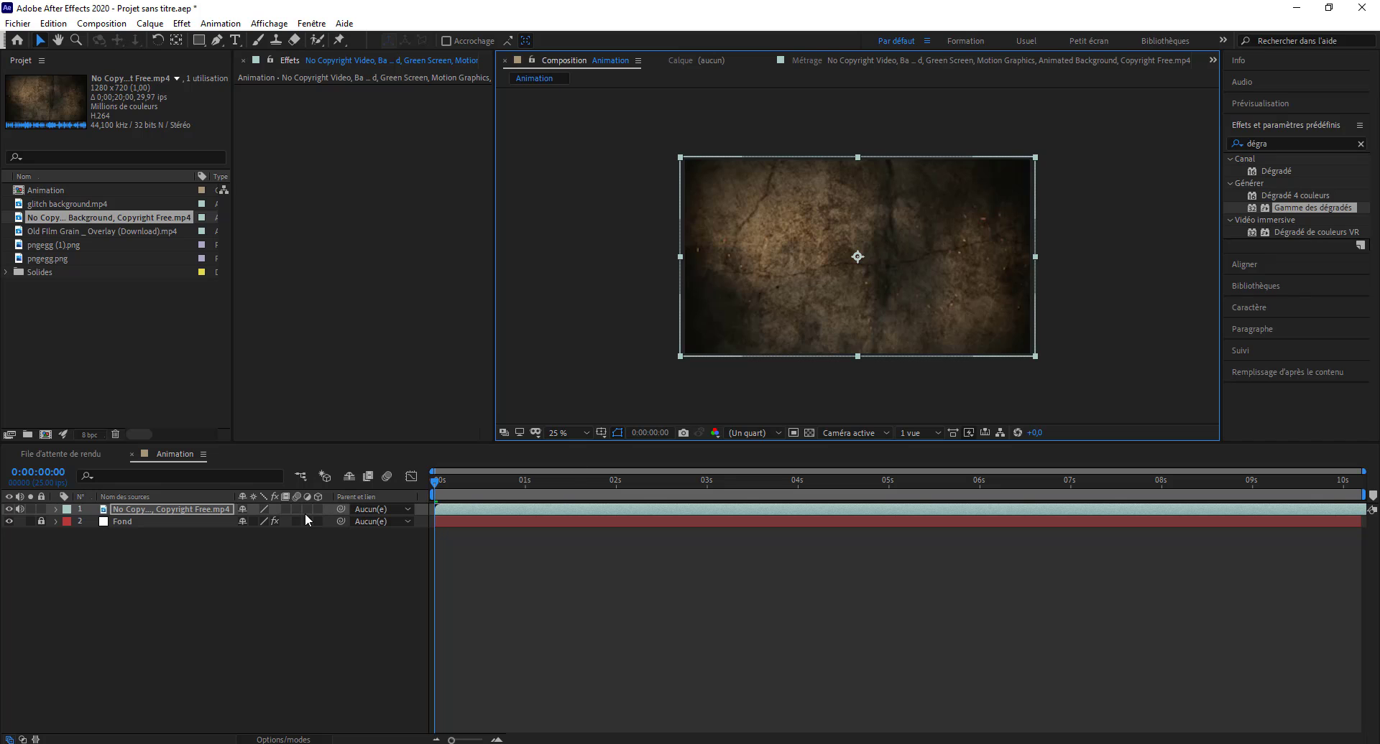
Set the grunge texture layer's blend mode to Ecran (Screen), deselect it, and preview the composition.
right_click(177, 508)
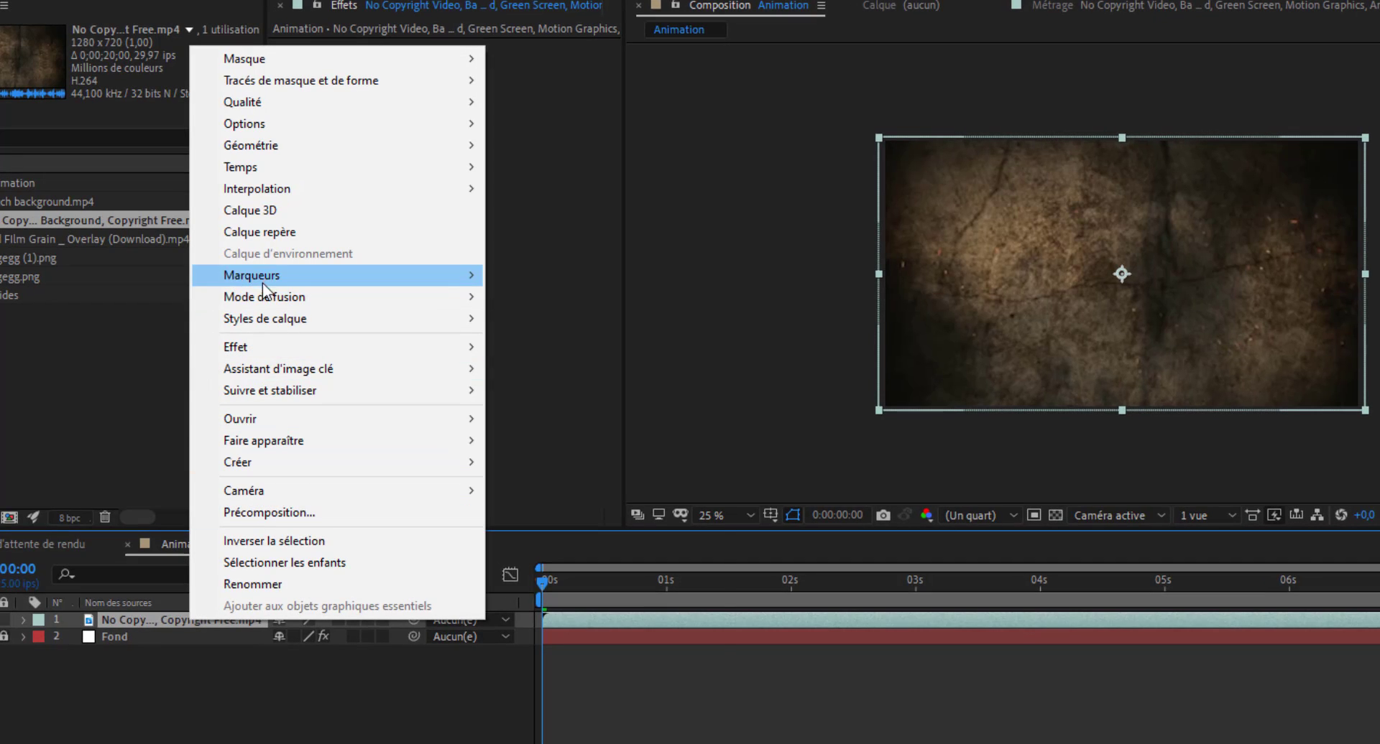
mouse_move(257, 296)
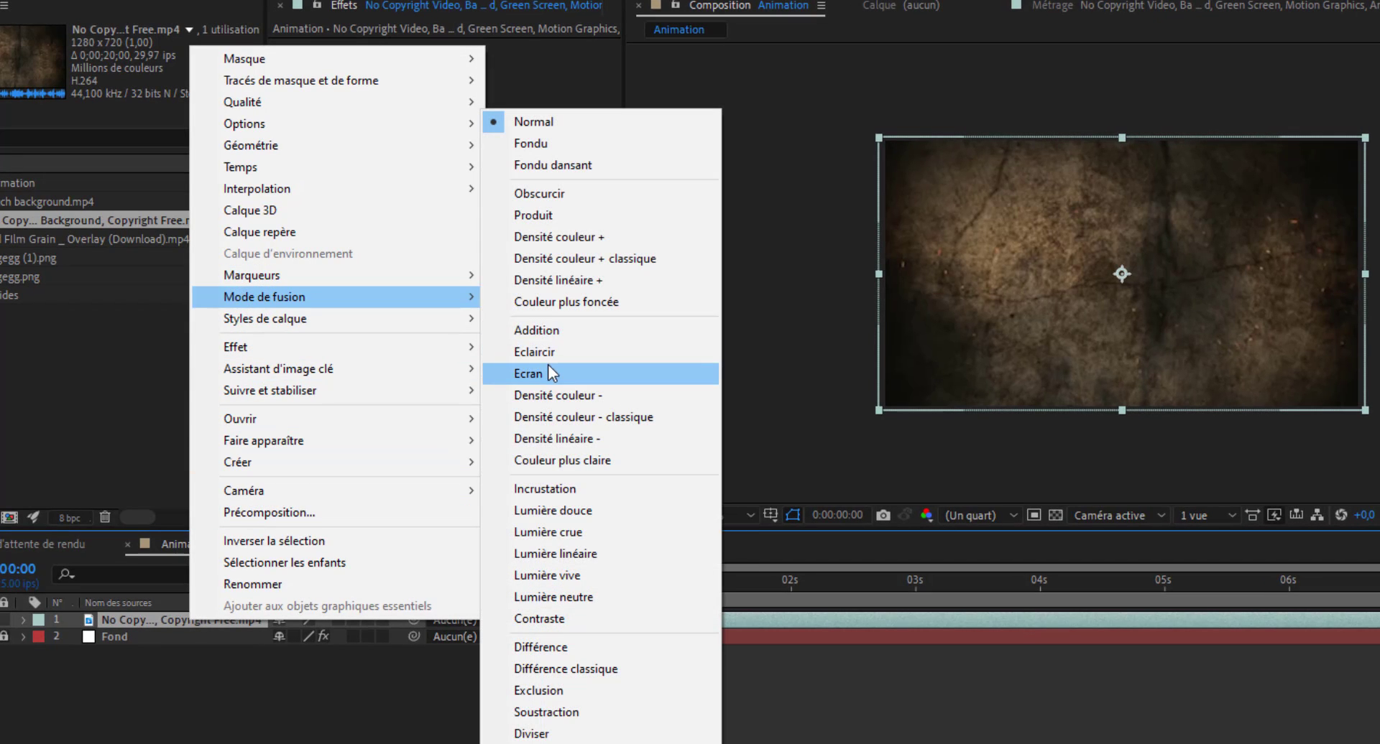
click(539, 374)
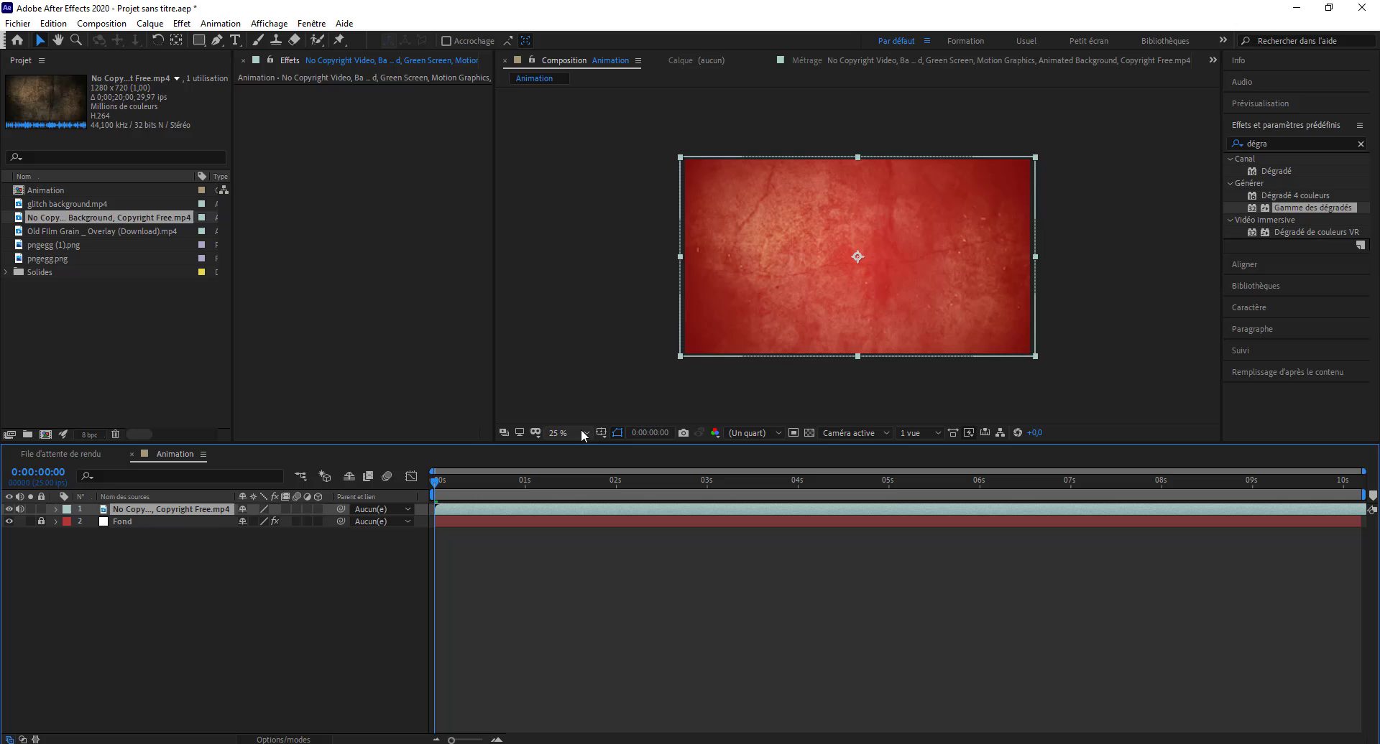
click(622, 595)
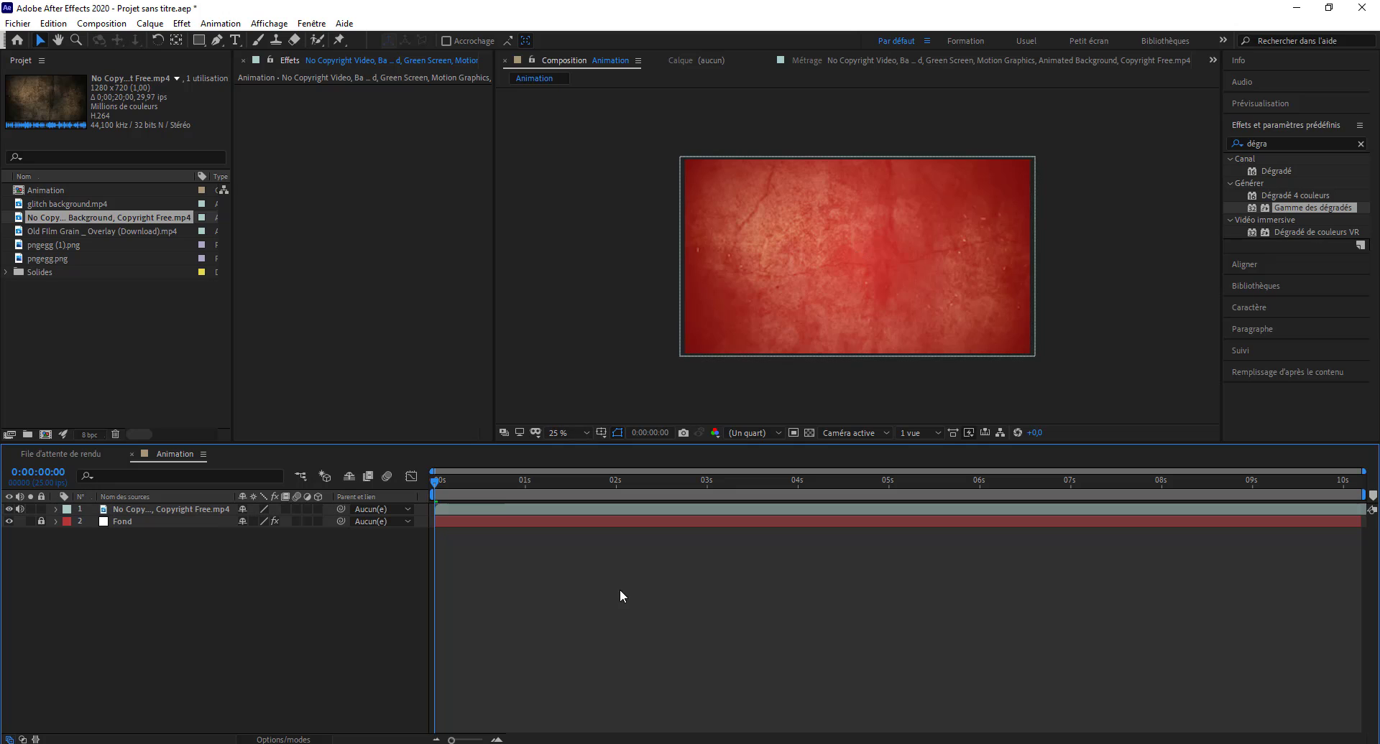
key(space)
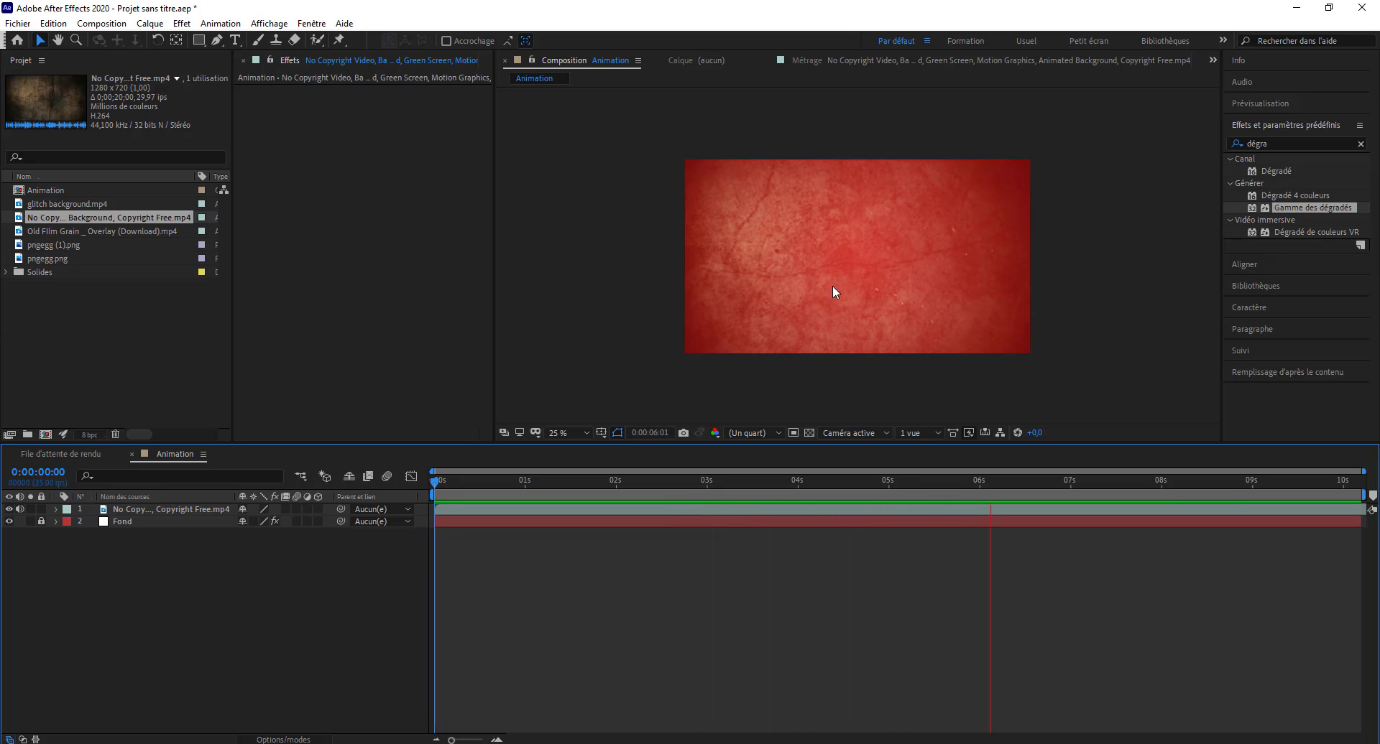
Stop the preview and trim the grunge footage layer to start at 0;00;04;13.
click(590, 482)
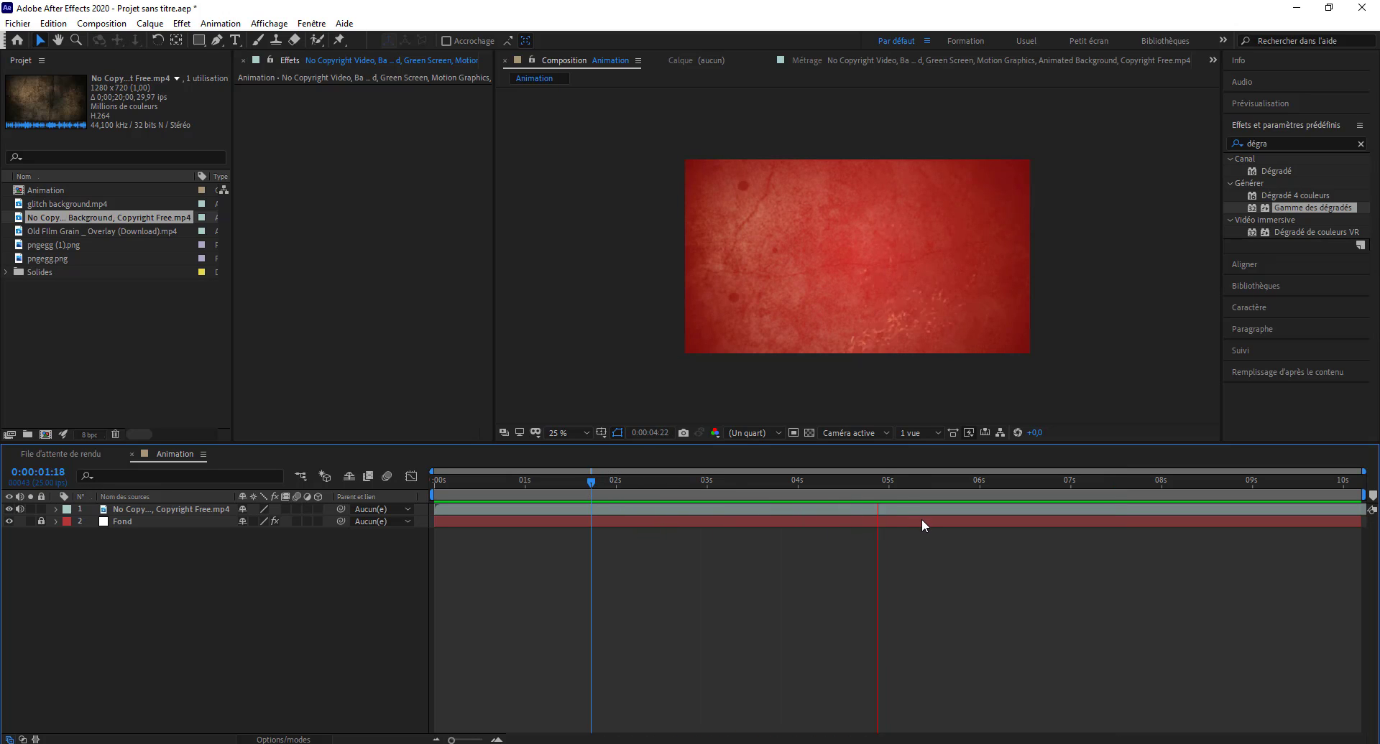
click(882, 509)
click(874, 508)
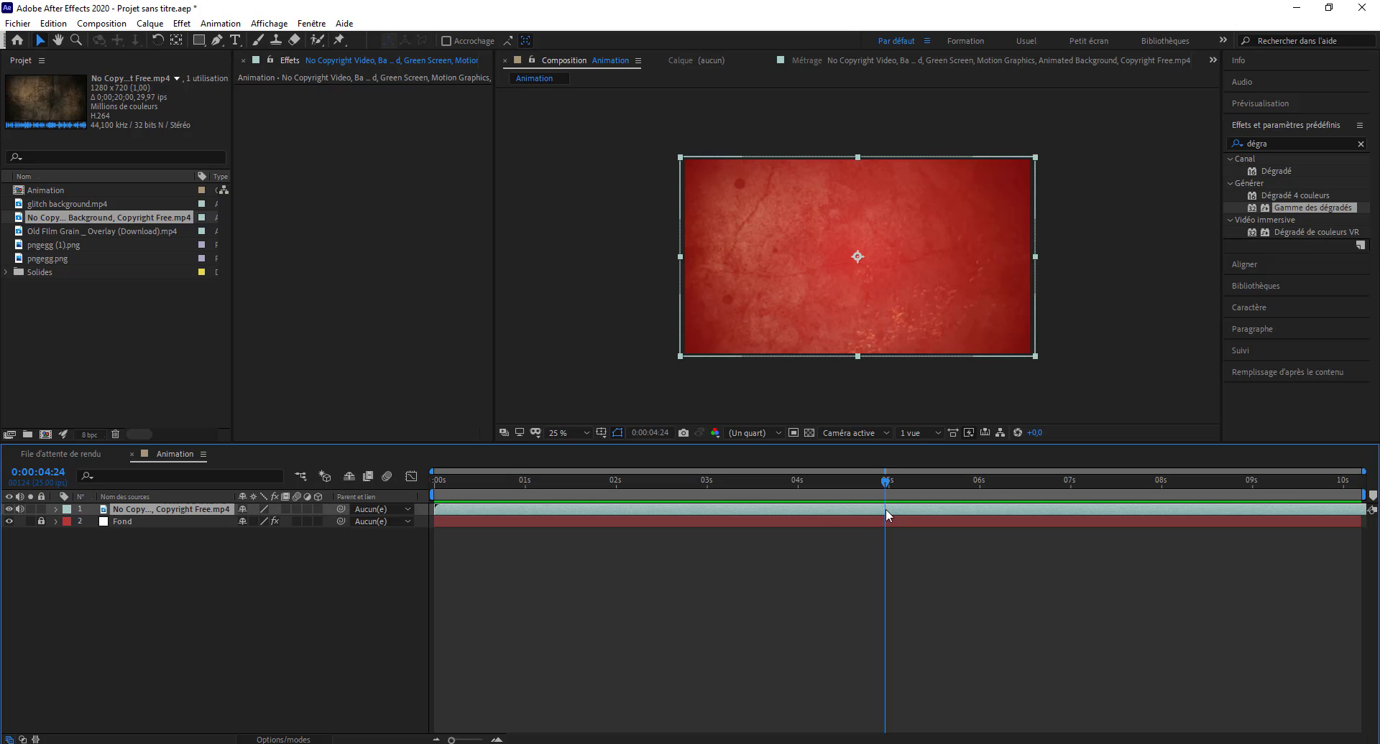
double_click(834, 510)
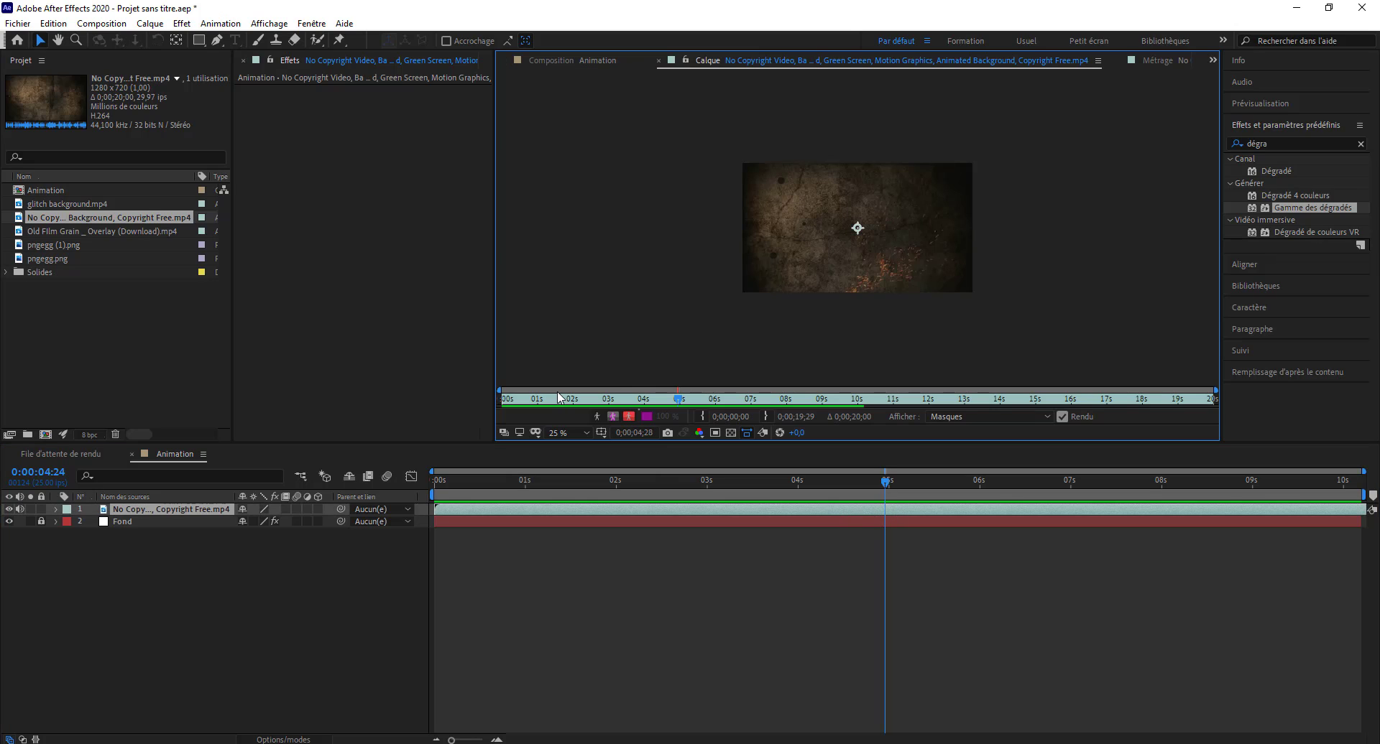
drag(675, 403, 661, 413)
click(703, 416)
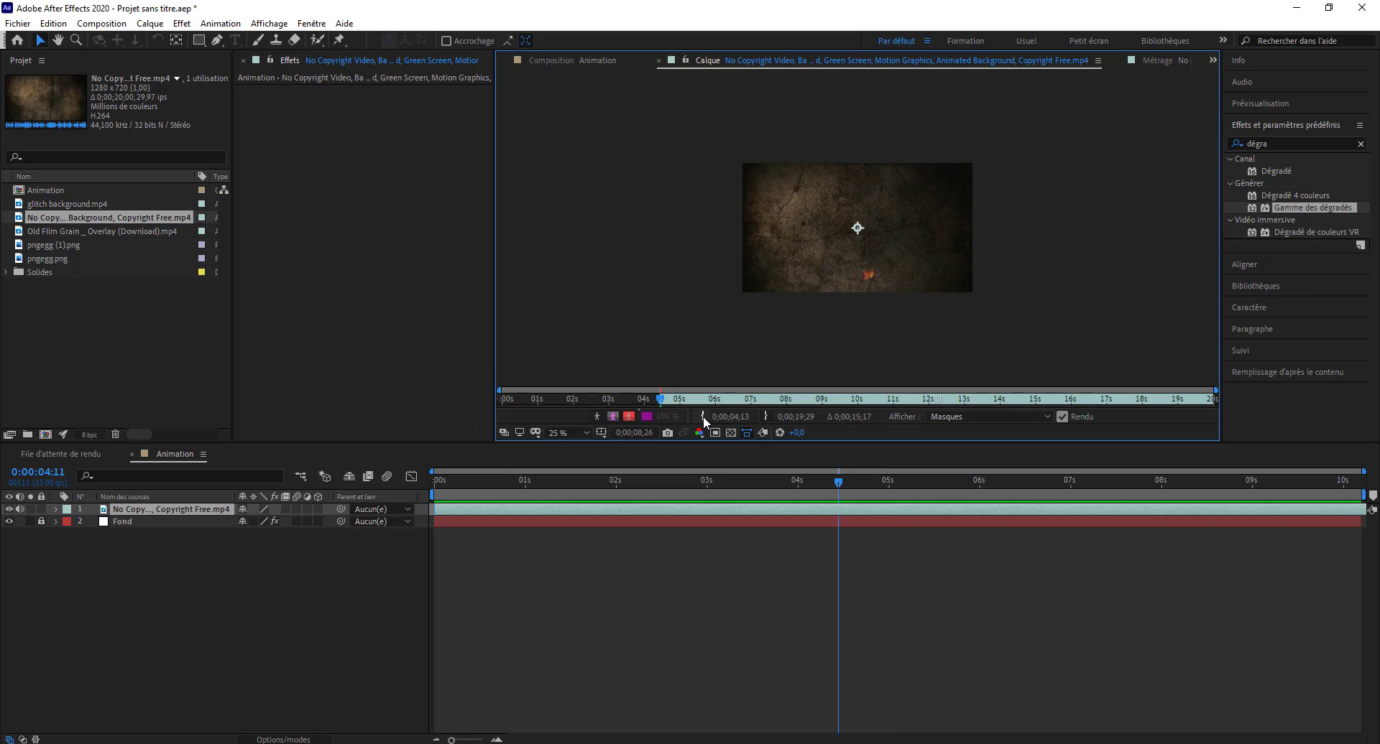
Return to the Animation composition and preview the red grunge background, then stop playback.
click(576, 61)
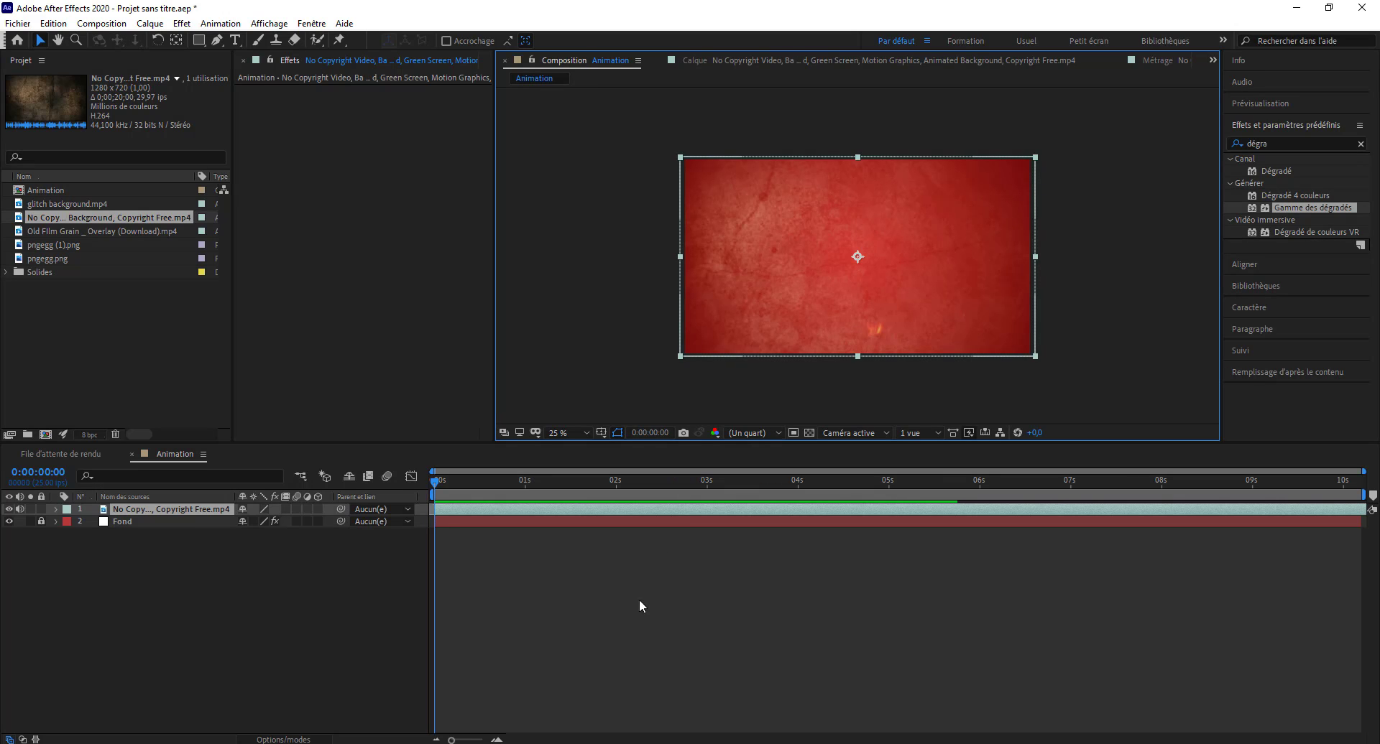
click(592, 611)
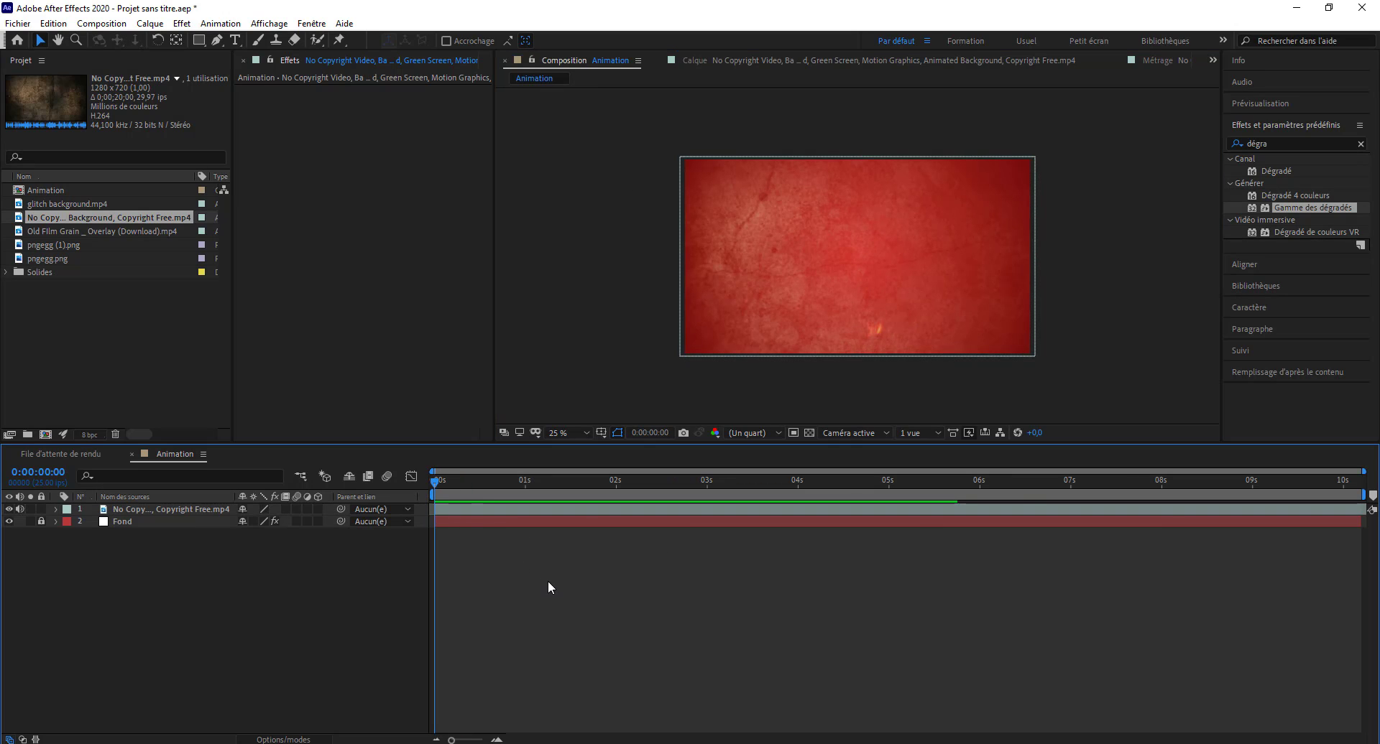
key(space)
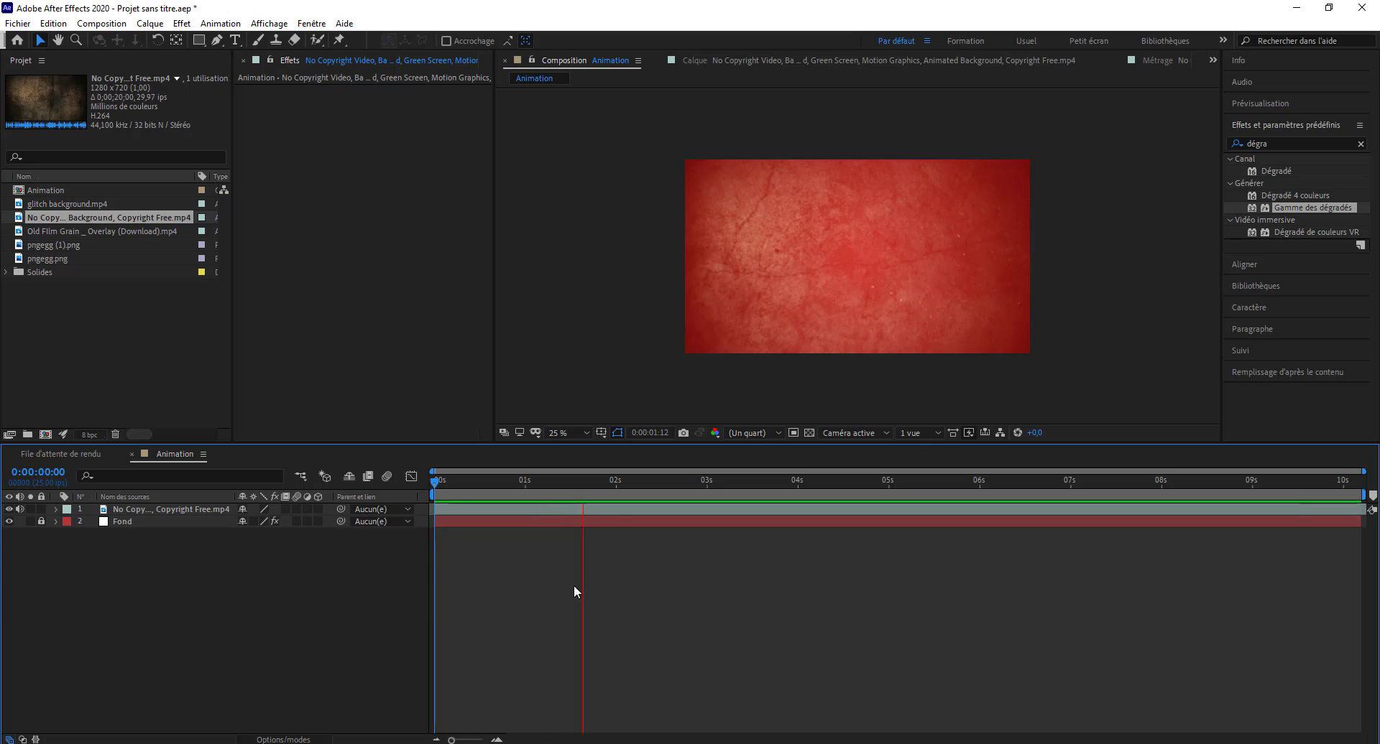
key(space)
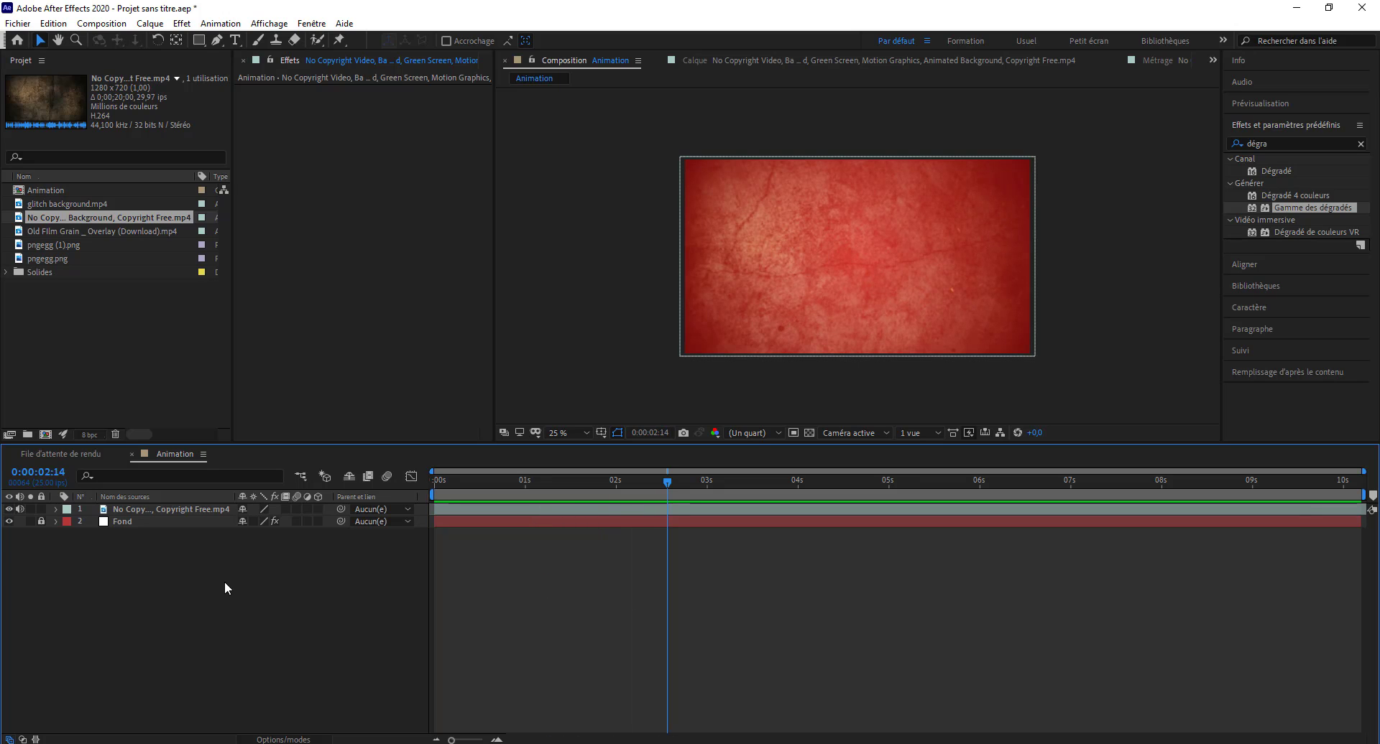
Delete the duplicate pngegg (1).png and add pngegg.png to the timeline as the top layer.
click(36, 260)
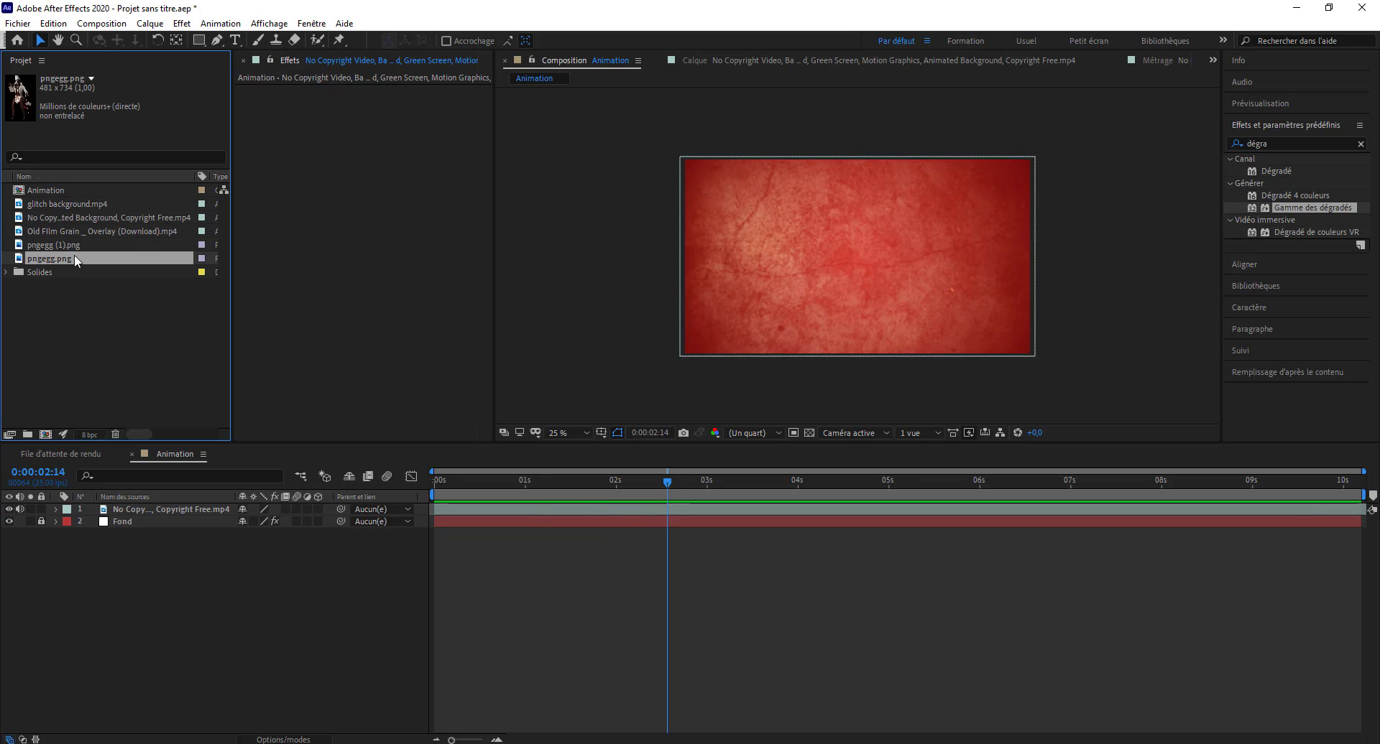
click(34, 246)
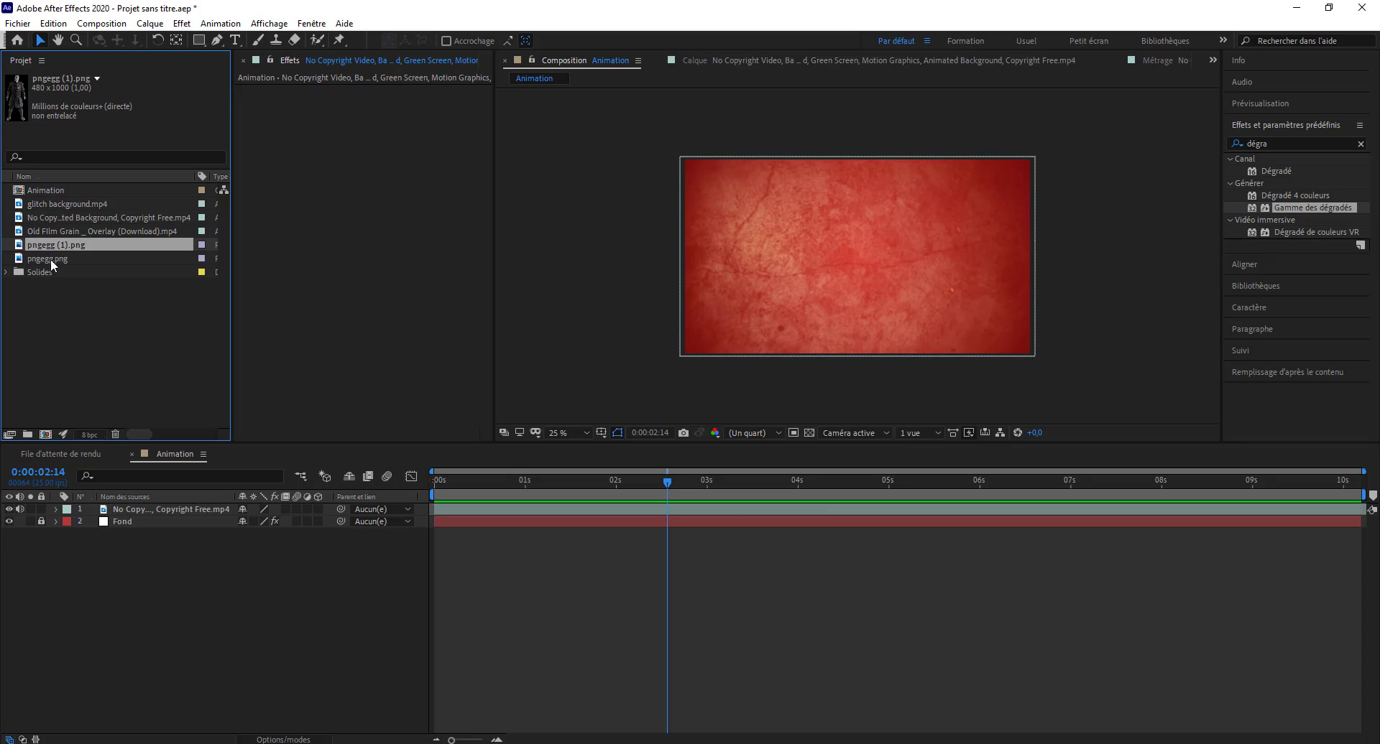
click(114, 436)
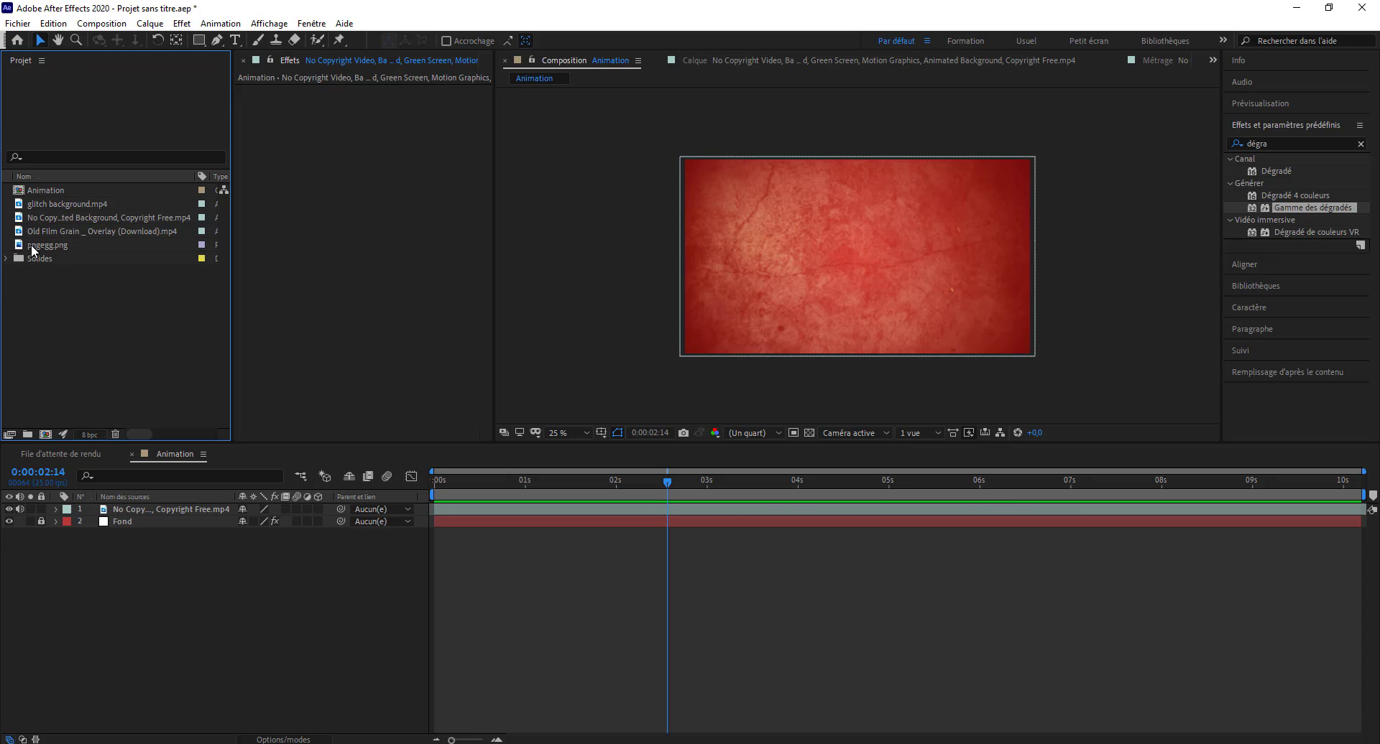
click(39, 245)
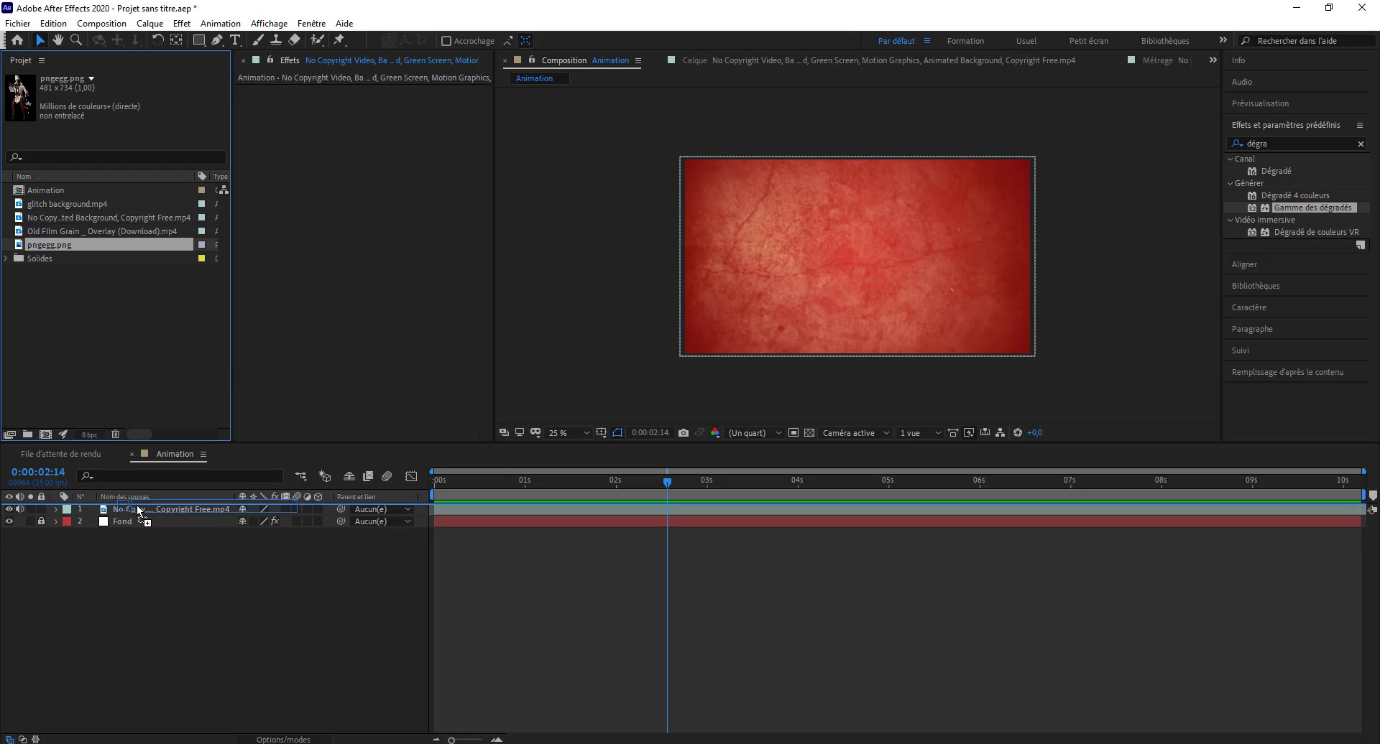
drag(32, 248, 144, 516)
Enlarge the Composition panel and zoom to 50% so the full frame with the character shows.
scroll(884, 295, up, 4)
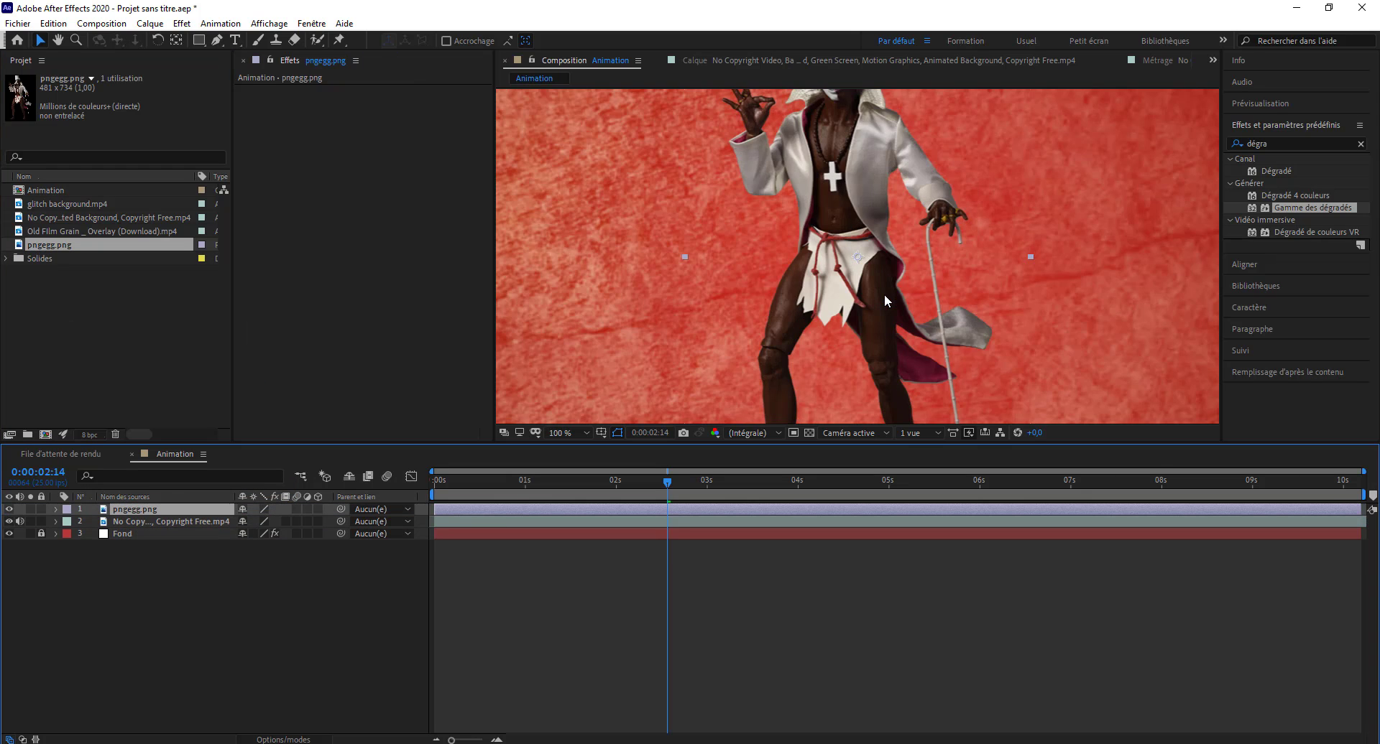
scroll(884, 295, down, 4)
scroll(884, 294, up, 6)
scroll(886, 286, down, 10)
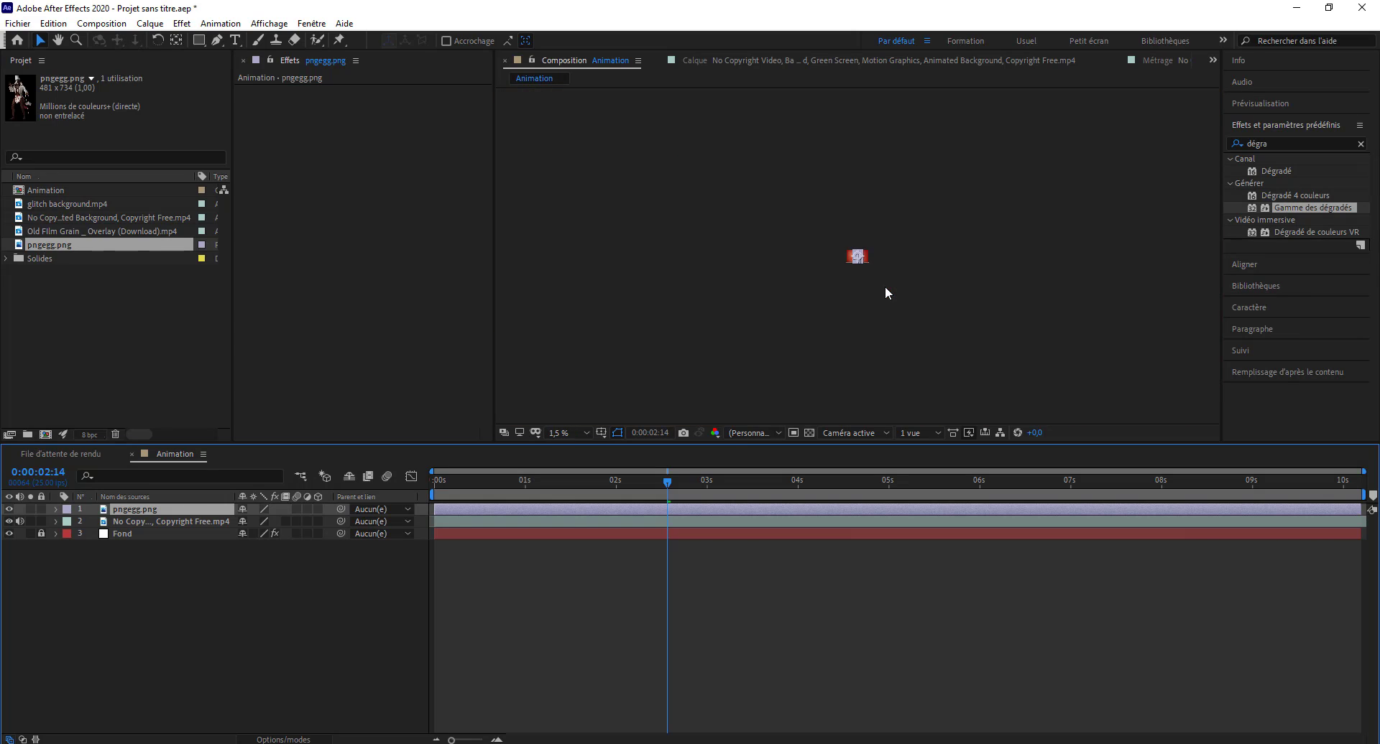
scroll(885, 287, up, 12)
scroll(885, 292, down, 12)
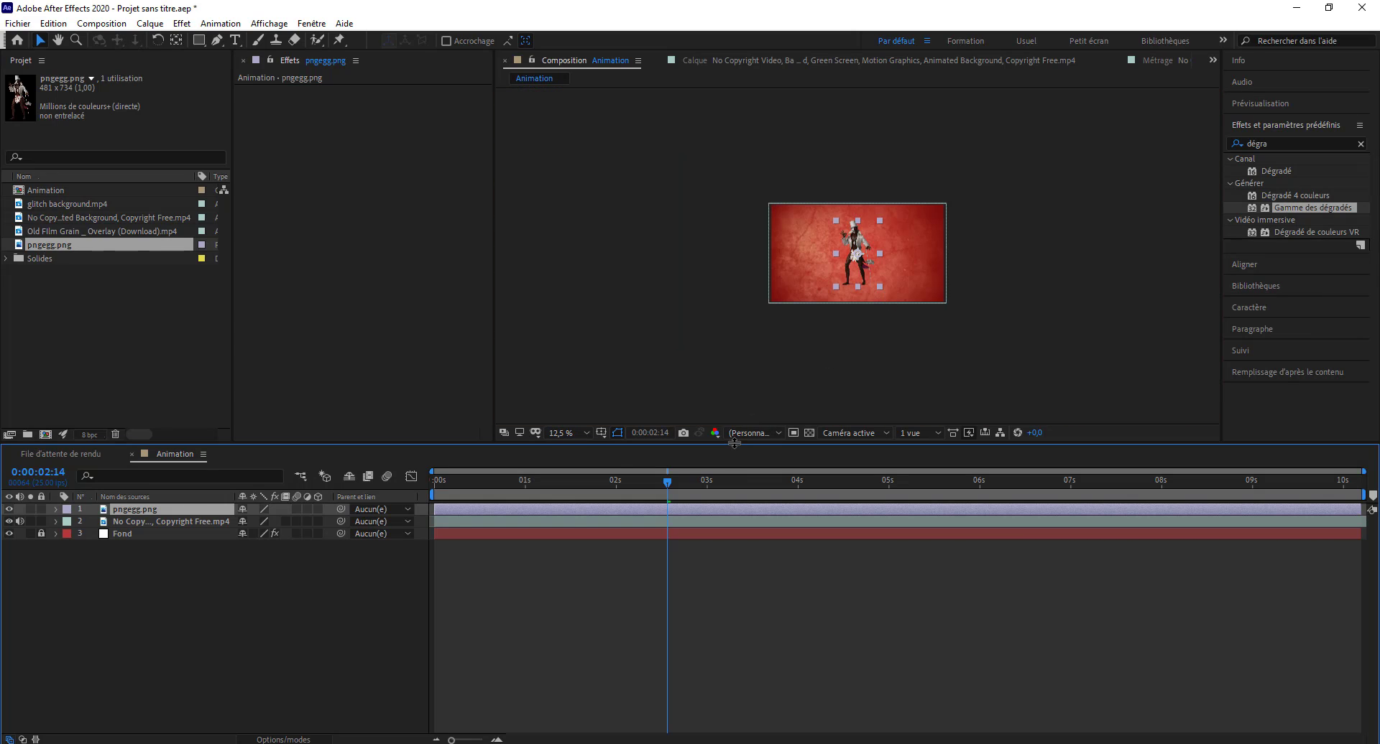
drag(732, 441, 790, 544)
scroll(836, 407, up, 1)
scroll(836, 407, up, 3)
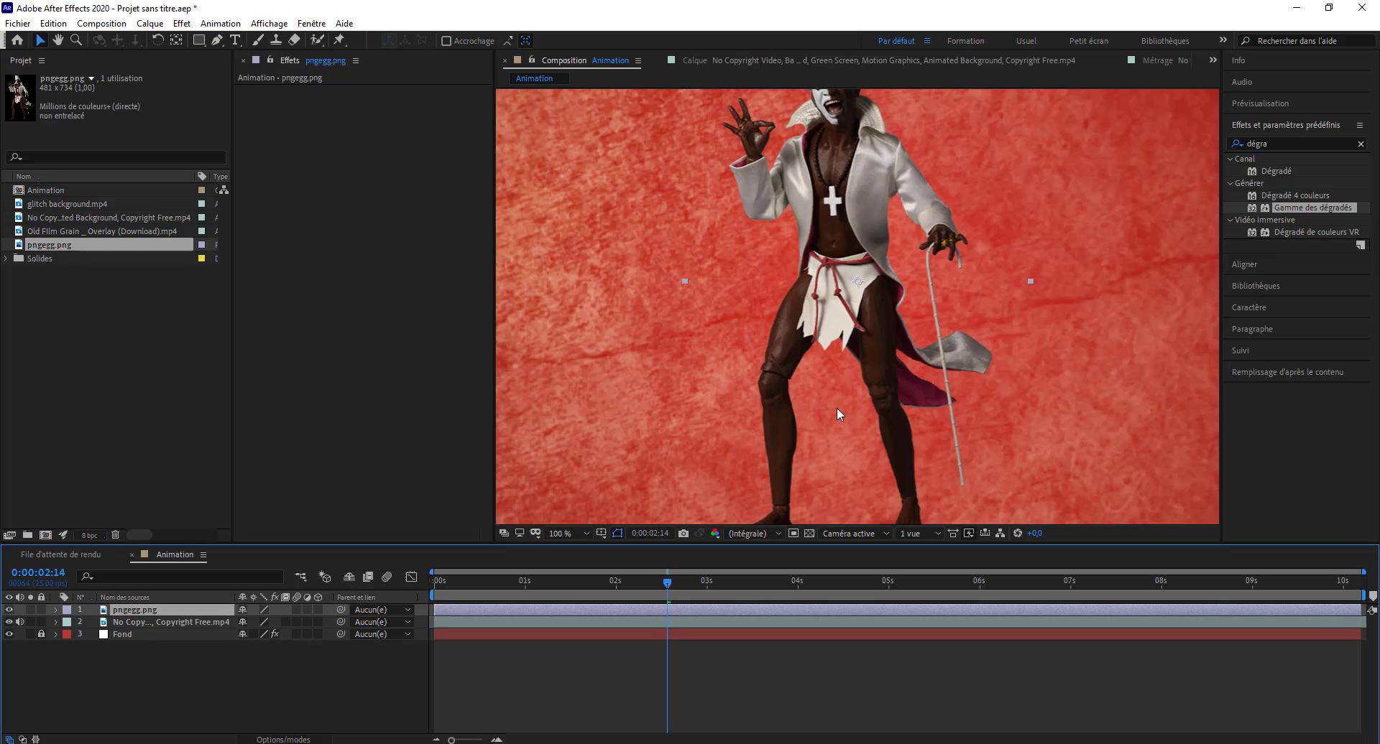
scroll(836, 408, down, 2)
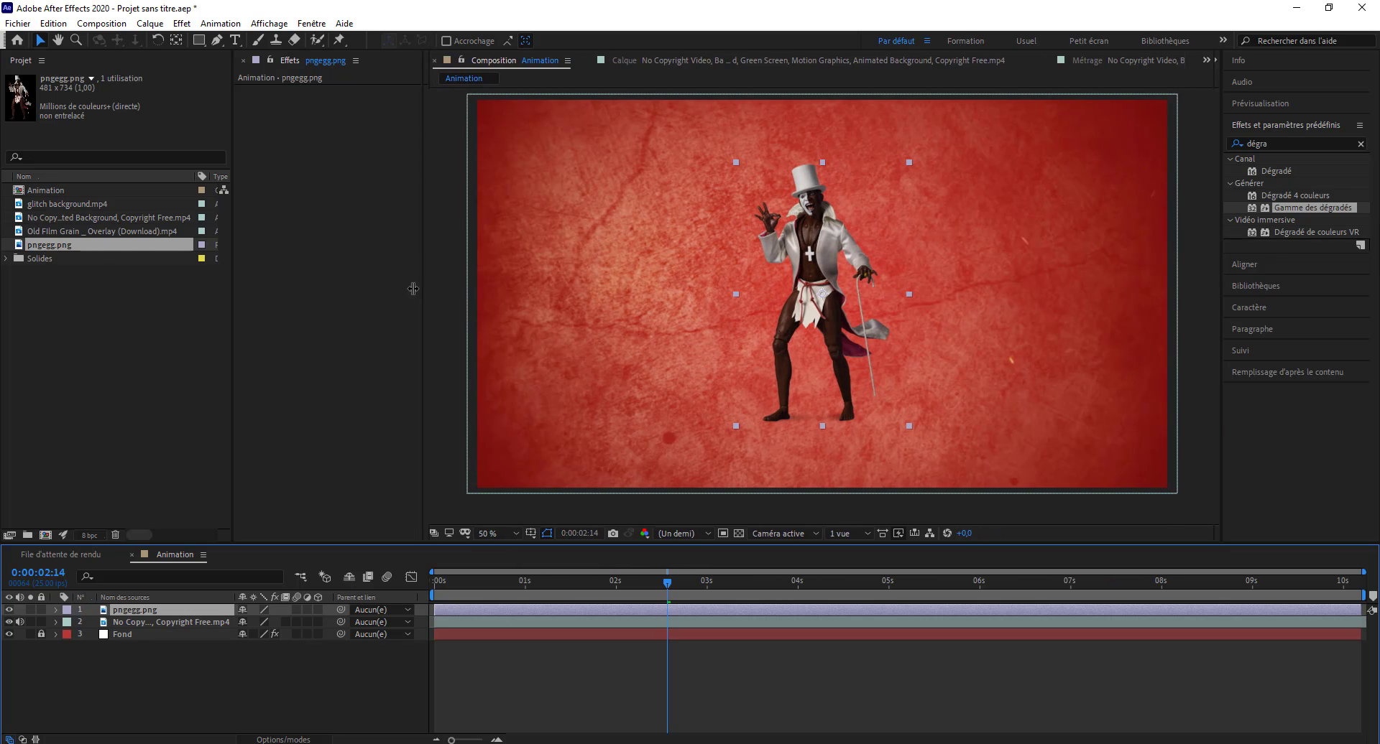
drag(494, 286, 343, 286)
scroll(682, 308, up, 3)
scroll(681, 309, down, 2)
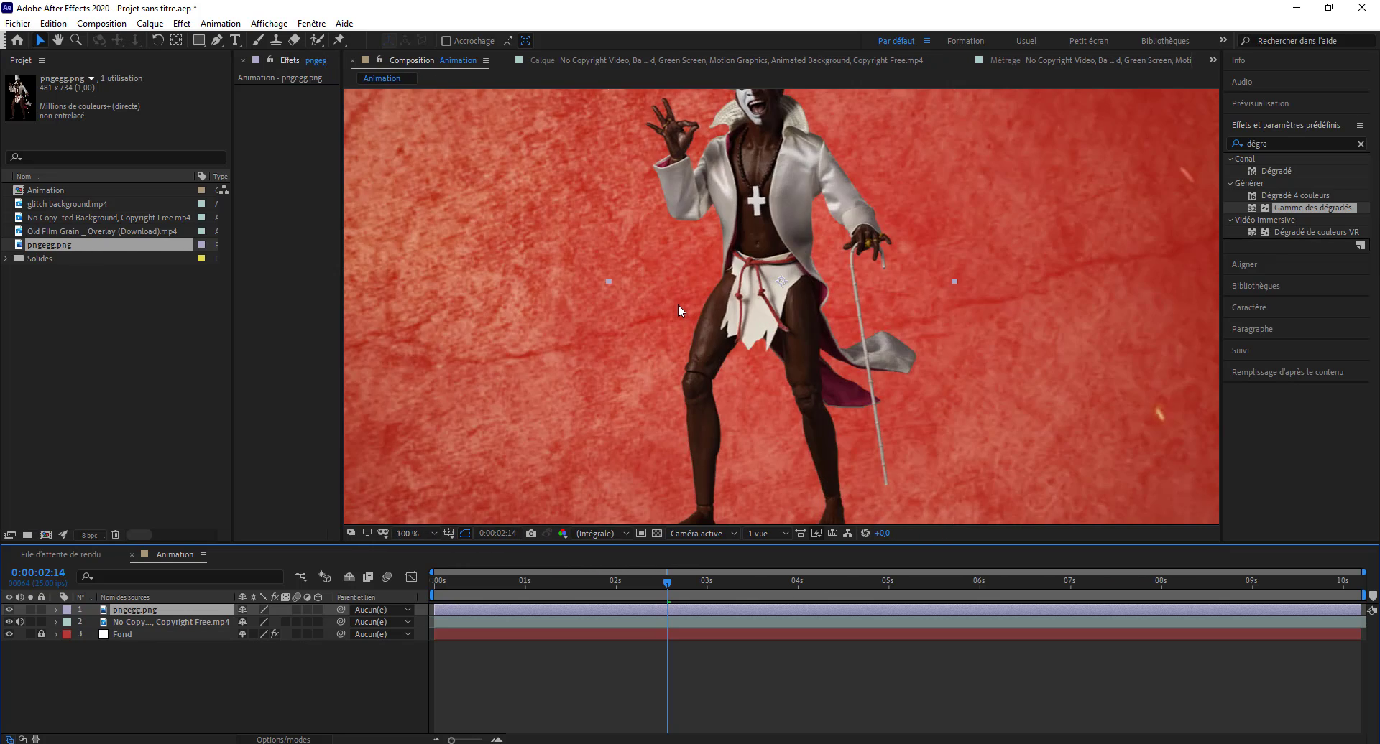
scroll(677, 303, down, 1)
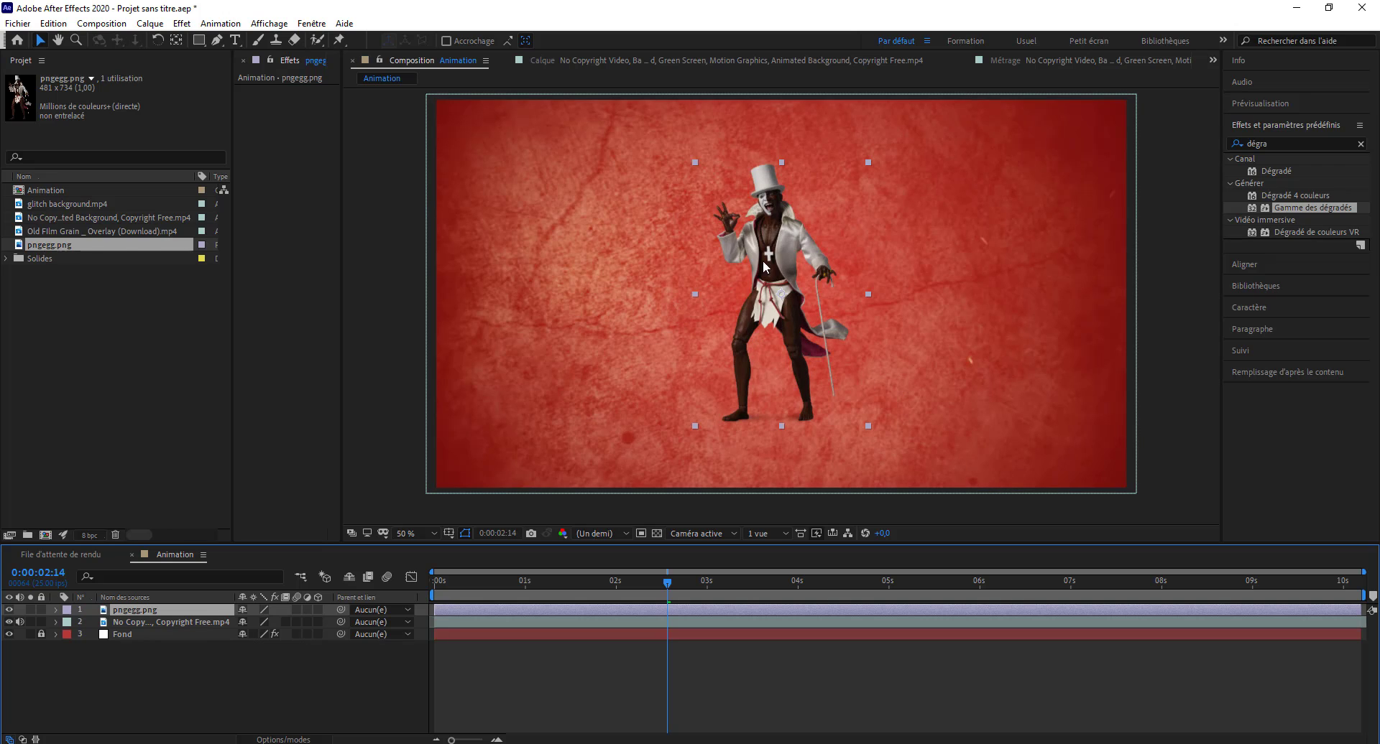
Search Effects & Presets for 'niveau' and drop Niveaux (Levels) onto the pngegg.png character layer.
click(1270, 141)
text(niveau)
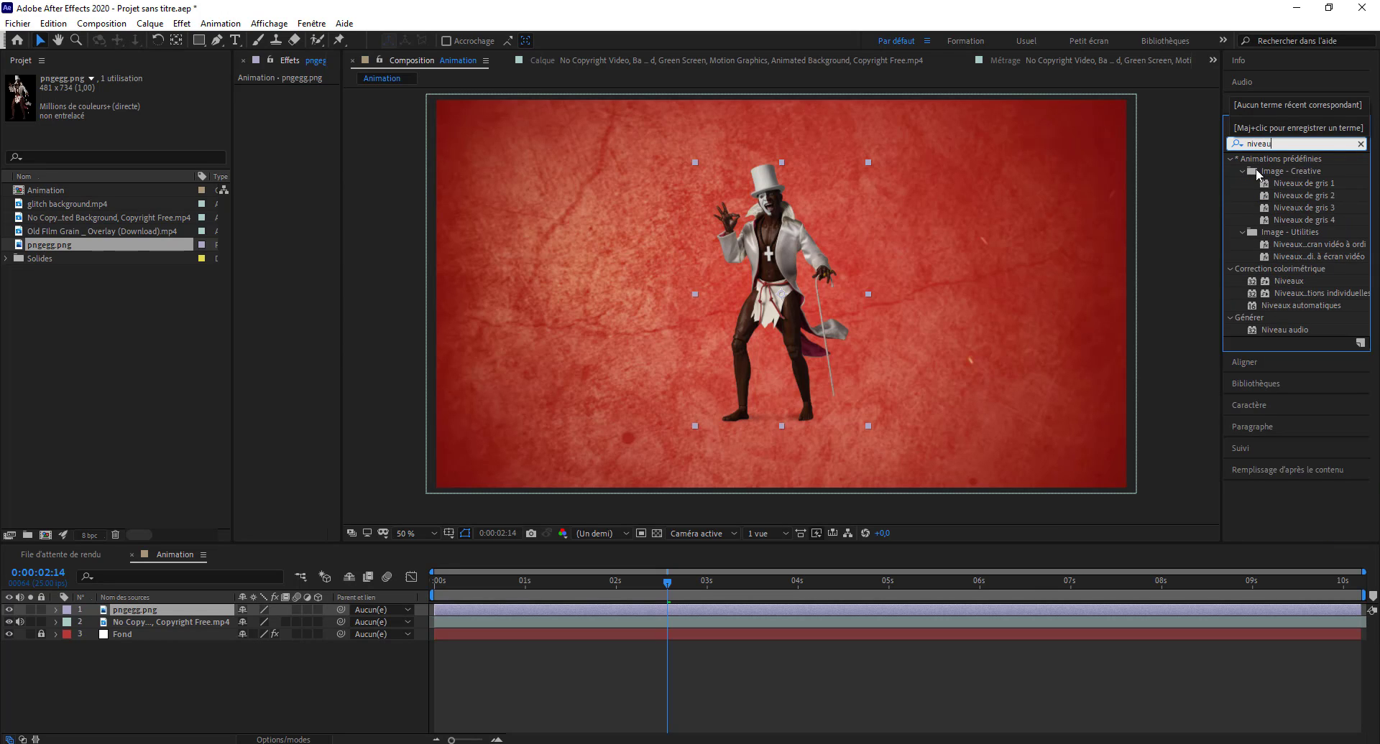
drag(1279, 280, 799, 291)
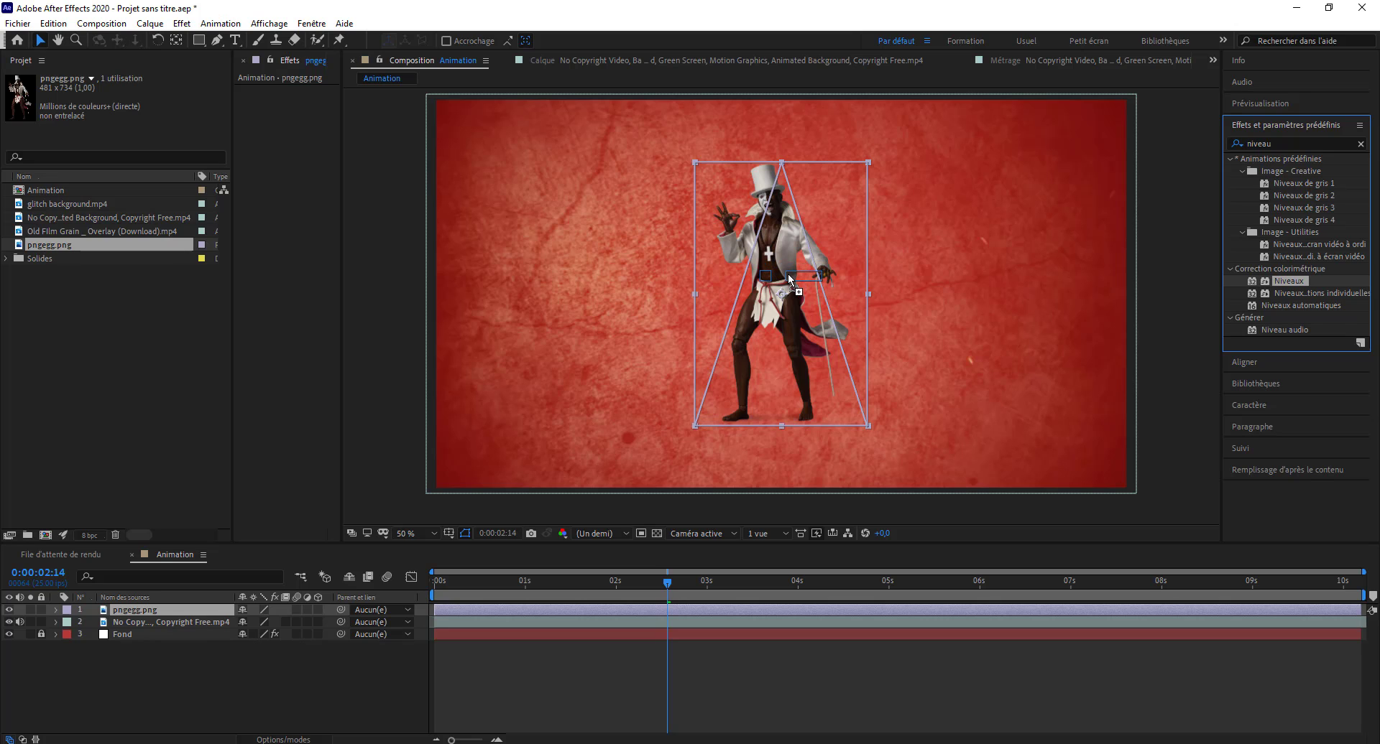
mouse_move(787, 273)
mouse_down()
mouse_move(173, 613)
mouse_move(768, 264)
mouse_up()
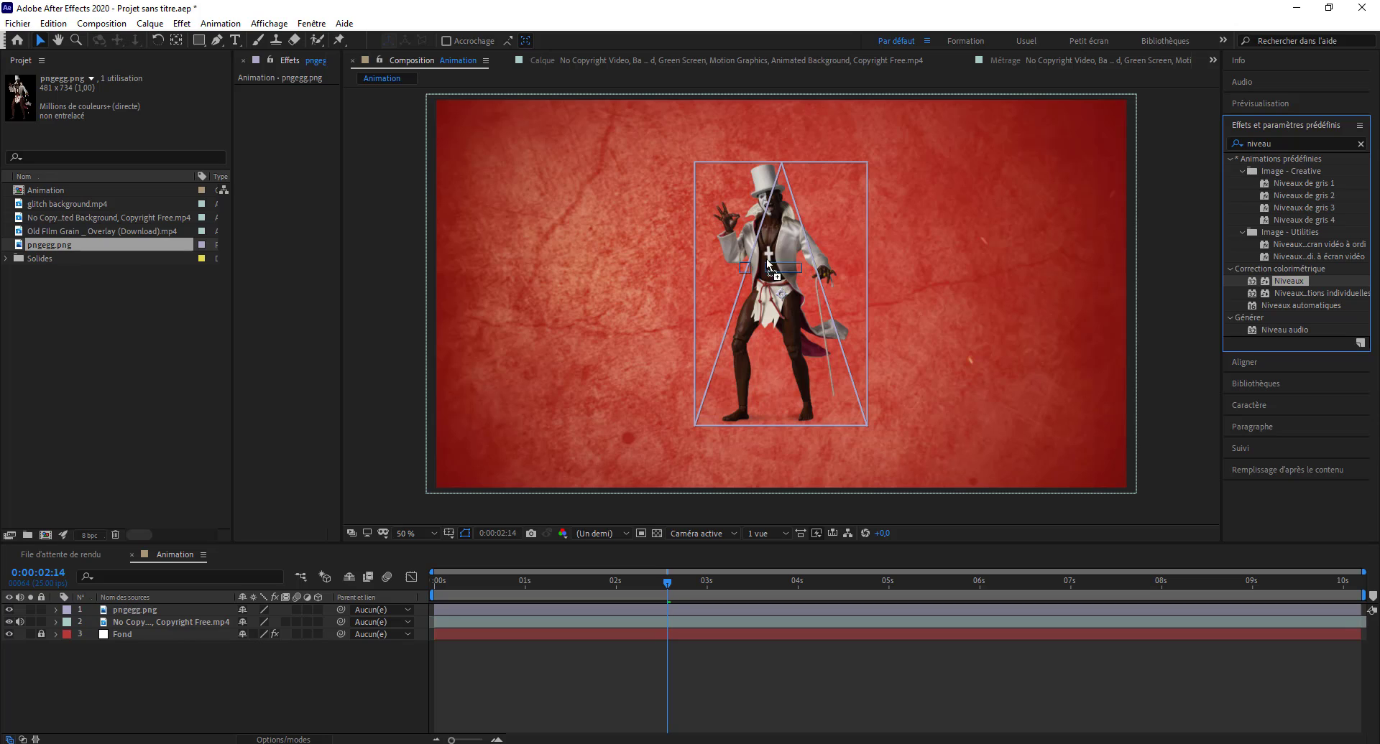
mouse_move(767, 264)
mouse_down()
mouse_move(775, 235)
mouse_move(798, 291)
mouse_move(616, 332)
mouse_move(553, 319)
mouse_move(769, 386)
mouse_up()
drag(769, 385, 782, 313)
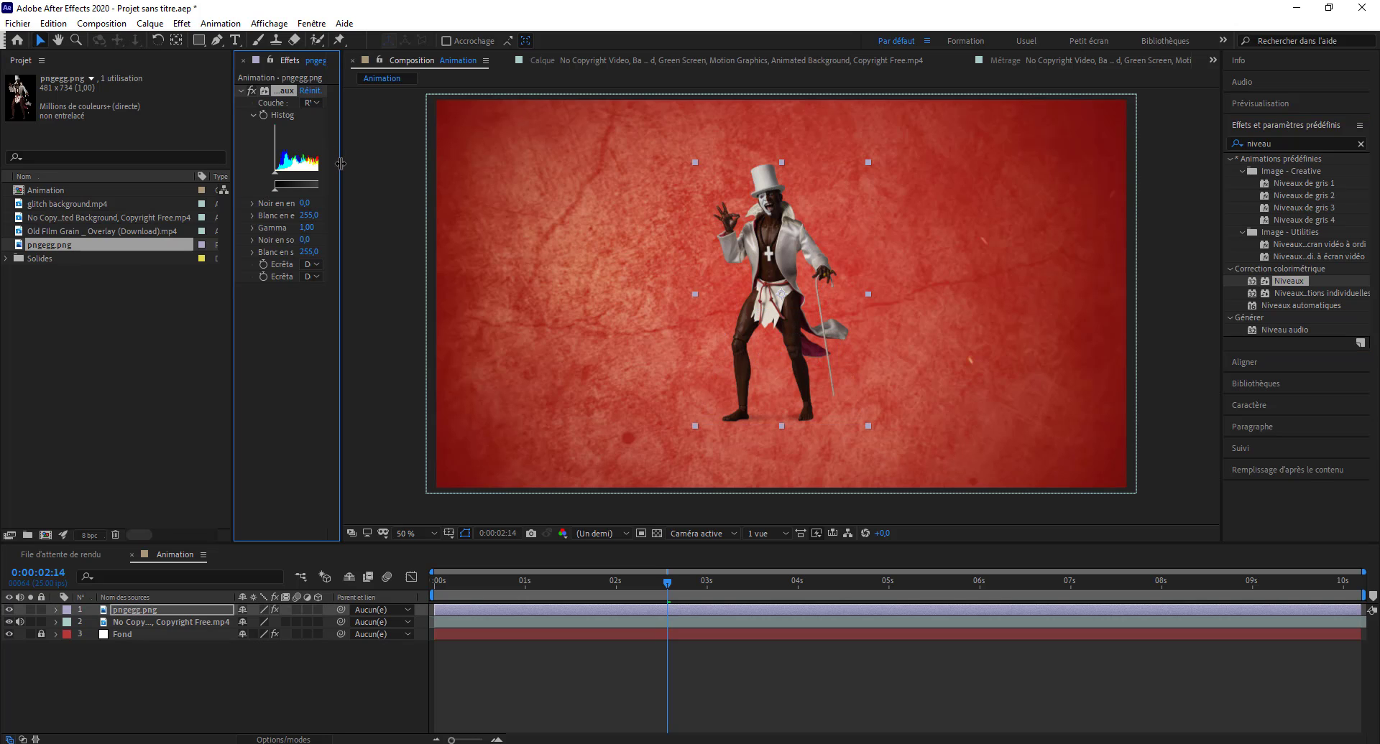
Set the character's Levels to input black 11, input white 180 and gamma 1,62.
mouse_move(340, 164)
mouse_down()
mouse_move(515, 182)
mouse_move(406, 185)
mouse_up()
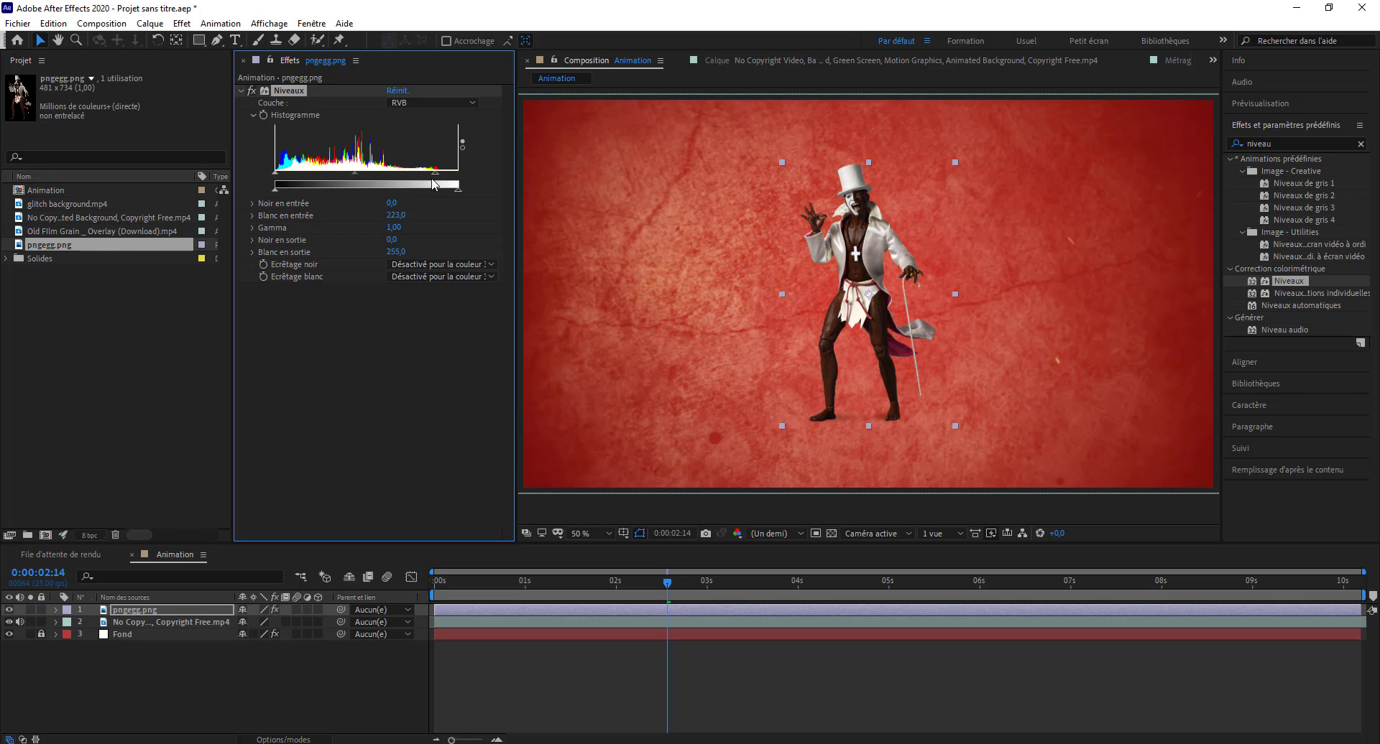
drag(341, 173, 283, 175)
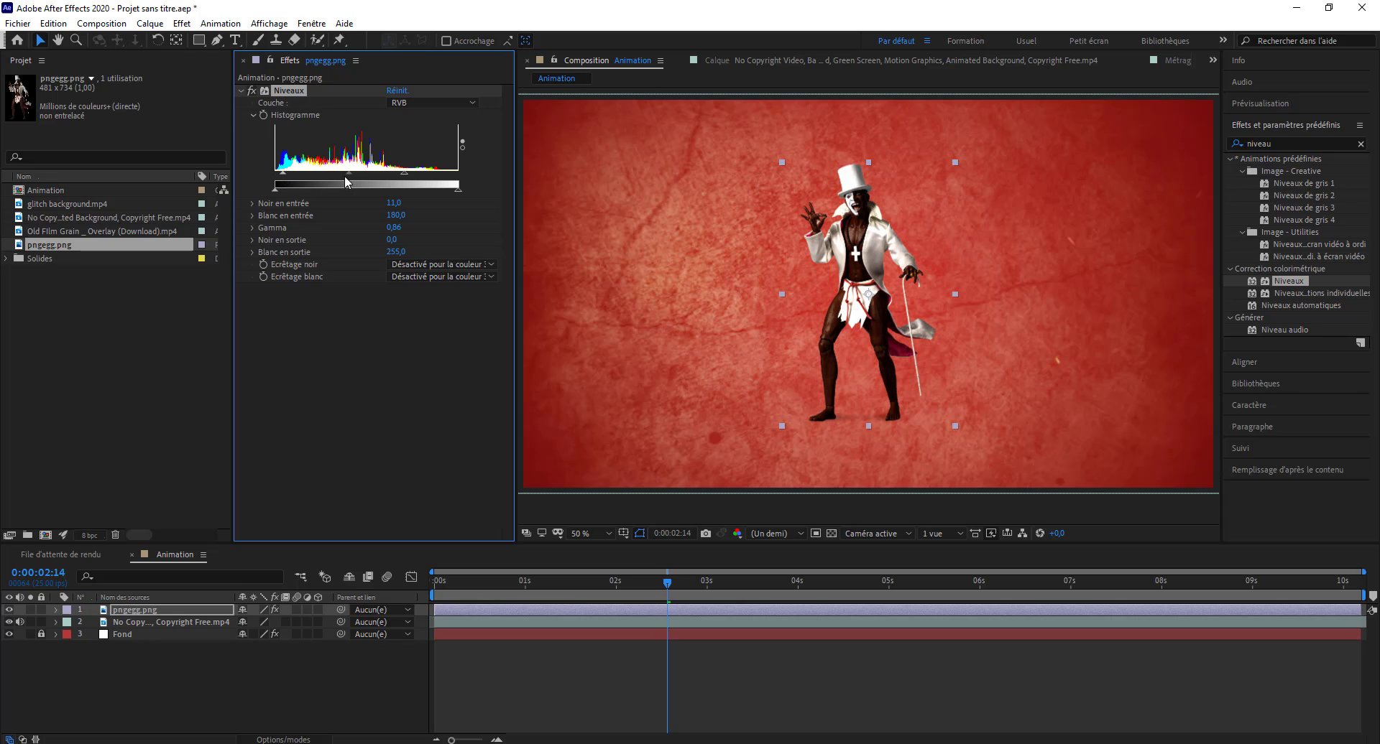
drag(341, 174, 325, 183)
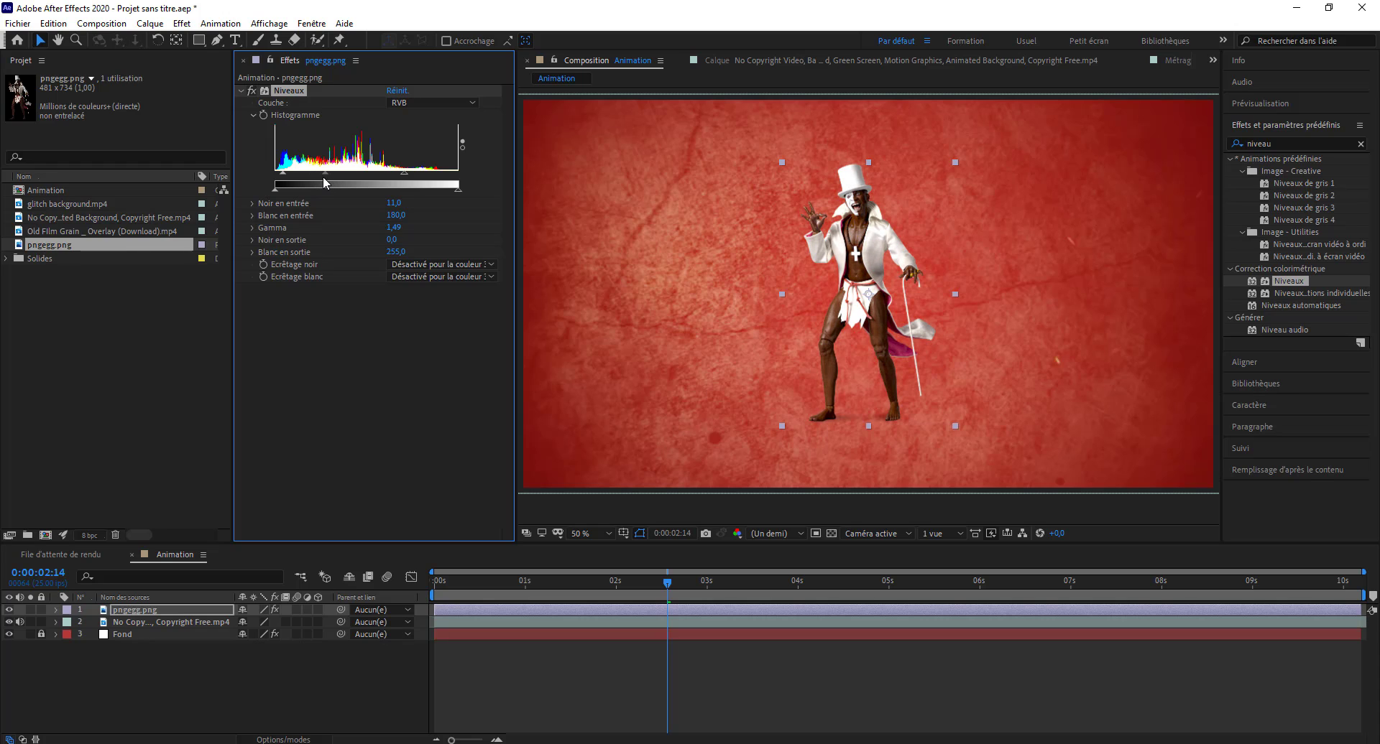
Inspect the brightened character up close at full resolution, then return preview resolution to Auto.
scroll(846, 277, up, 4)
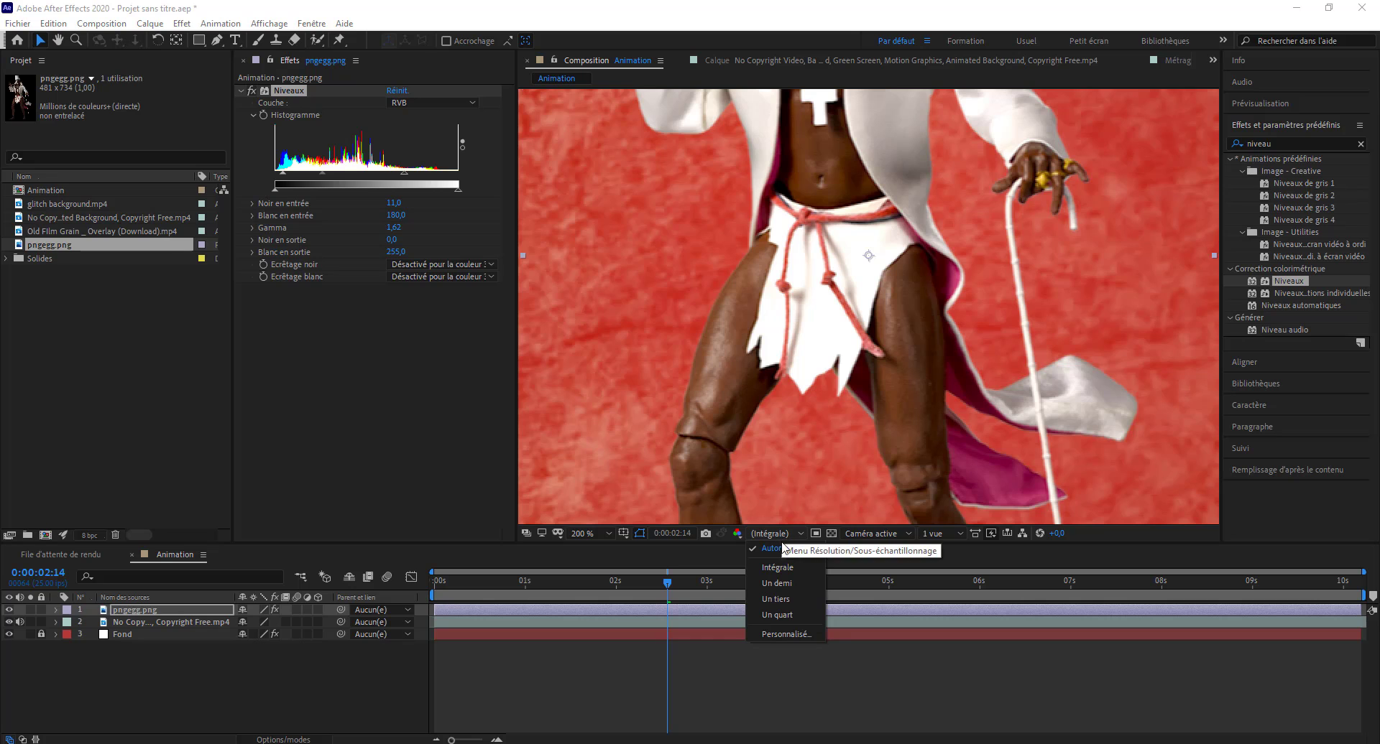
click(778, 567)
scroll(780, 403, up, 3)
scroll(777, 395, down, 3)
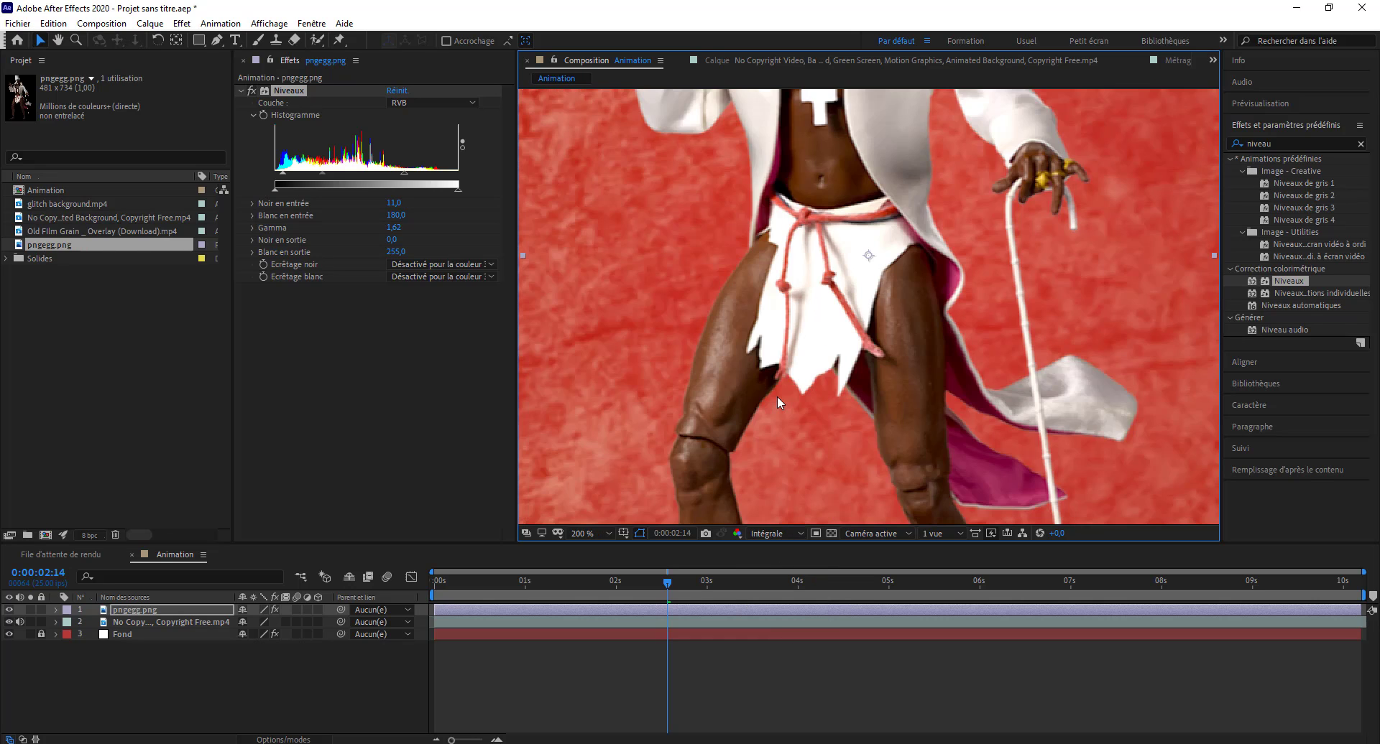
scroll(777, 395, down, 2)
scroll(778, 395, up, 2)
mouse_move(777, 396)
mouse_down()
mouse_move(781, 478)
mouse_move(756, 614)
mouse_up()
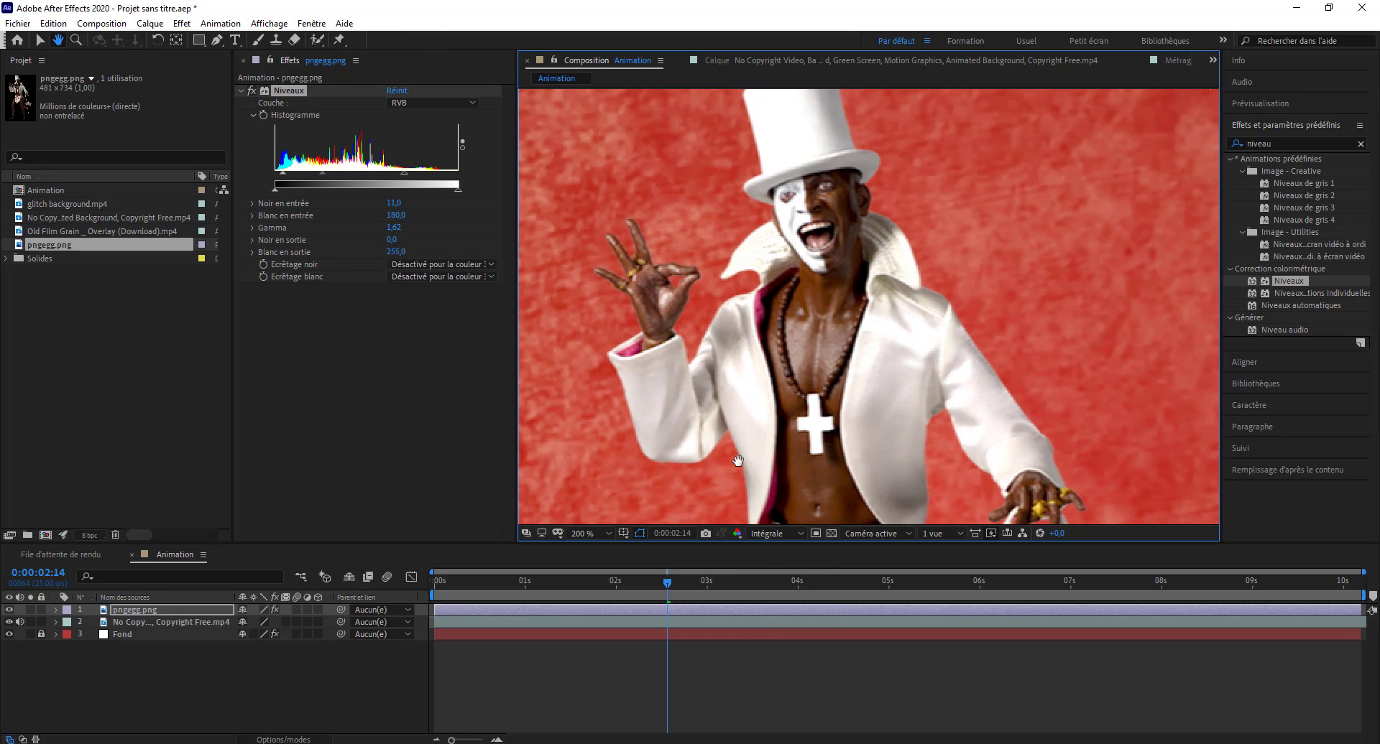
drag(739, 439, 740, 130)
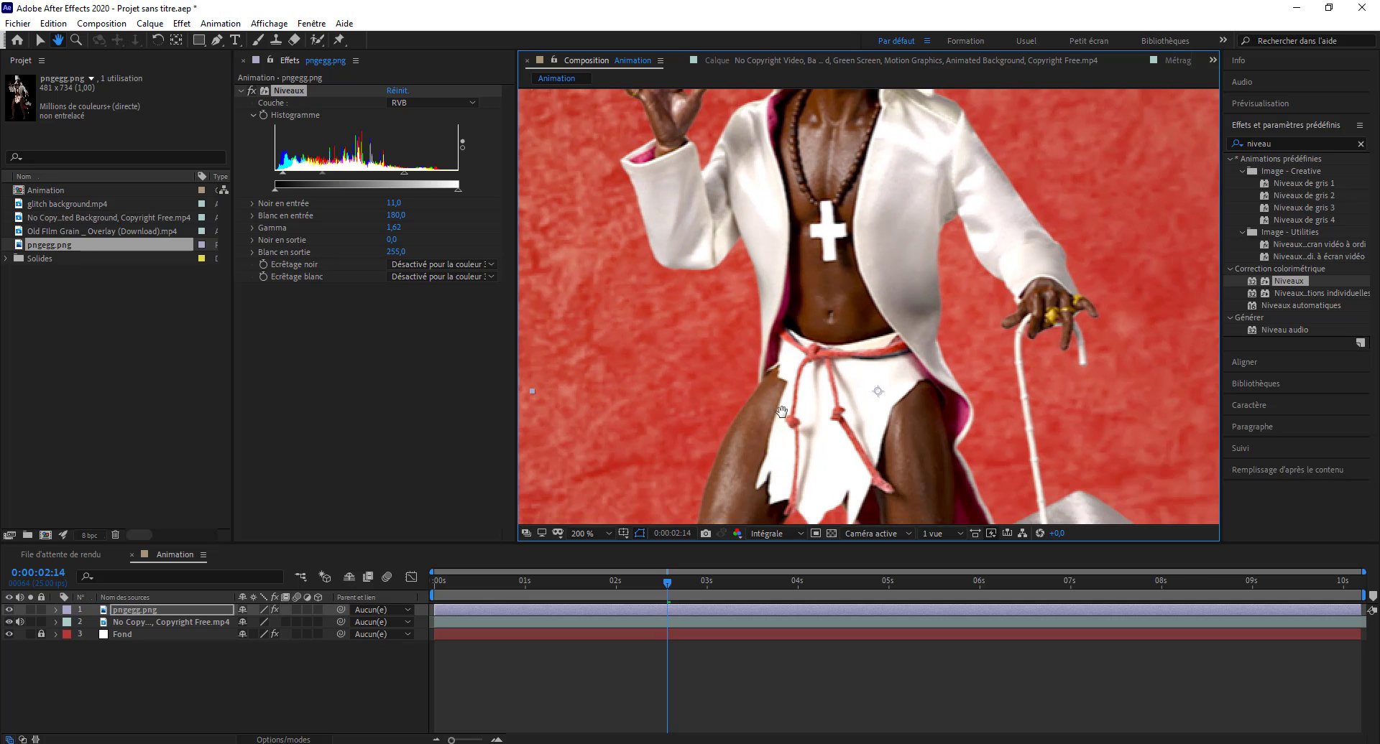
mouse_move(744, 467)
mouse_down()
mouse_move(747, 252)
mouse_move(748, 284)
mouse_up()
mouse_move(779, 410)
mouse_down()
mouse_move(779, 367)
mouse_move(786, 397)
mouse_up()
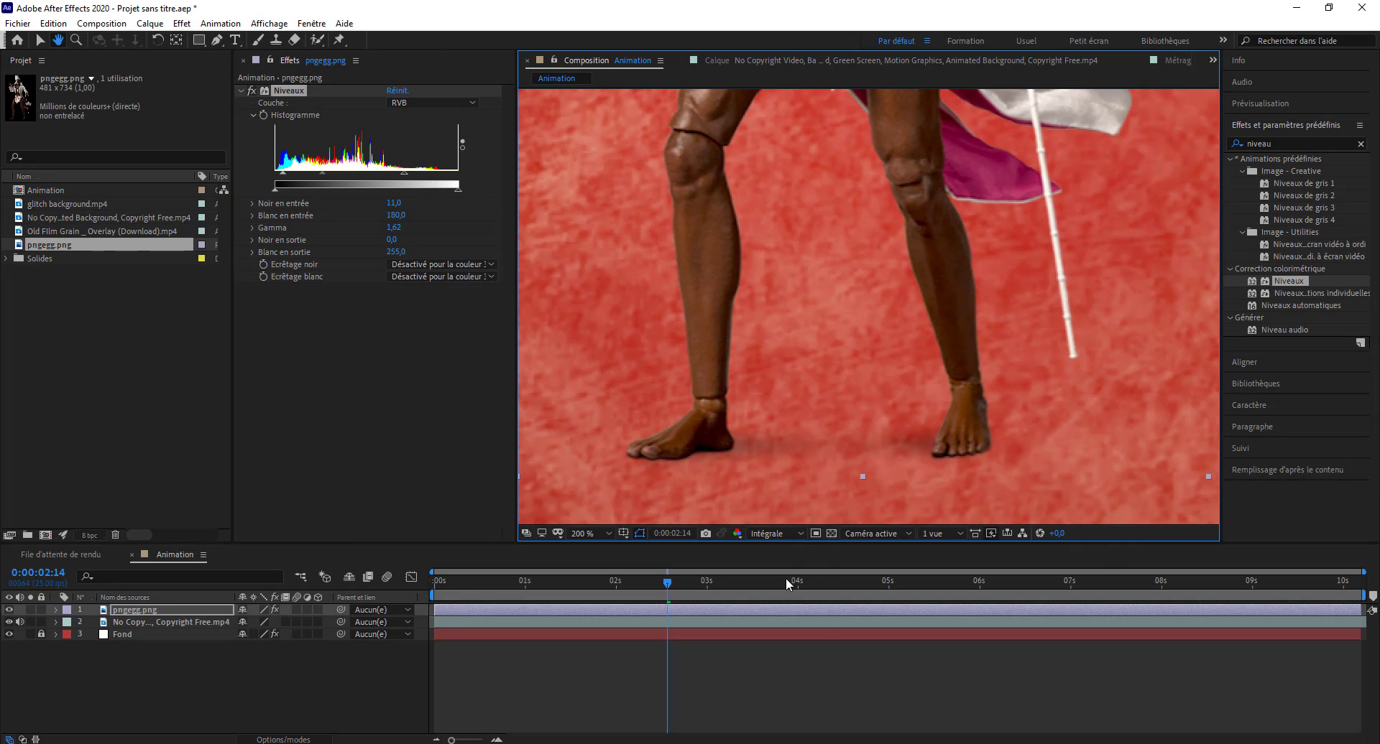
click(782, 533)
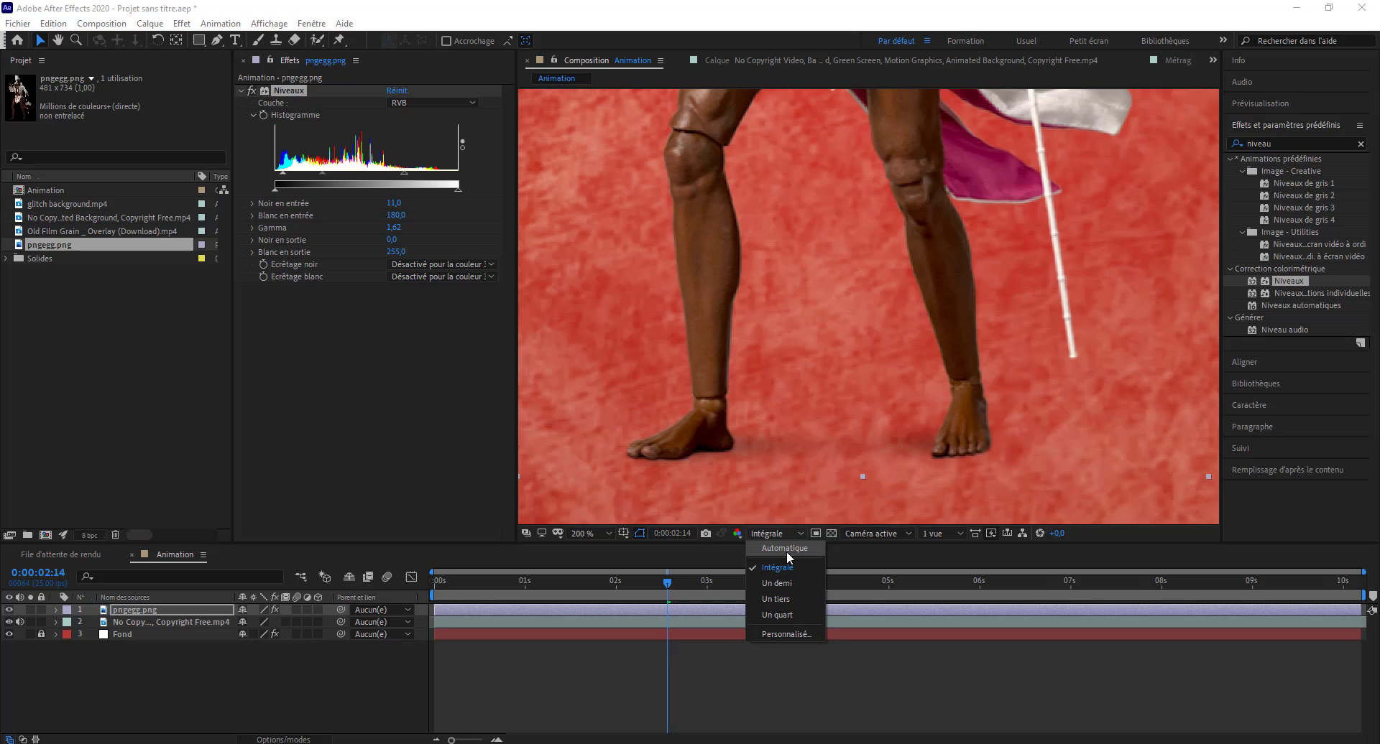
click(785, 548)
Select the Pen tool and set new shapes to have no fill.
scroll(800, 472, down, 4)
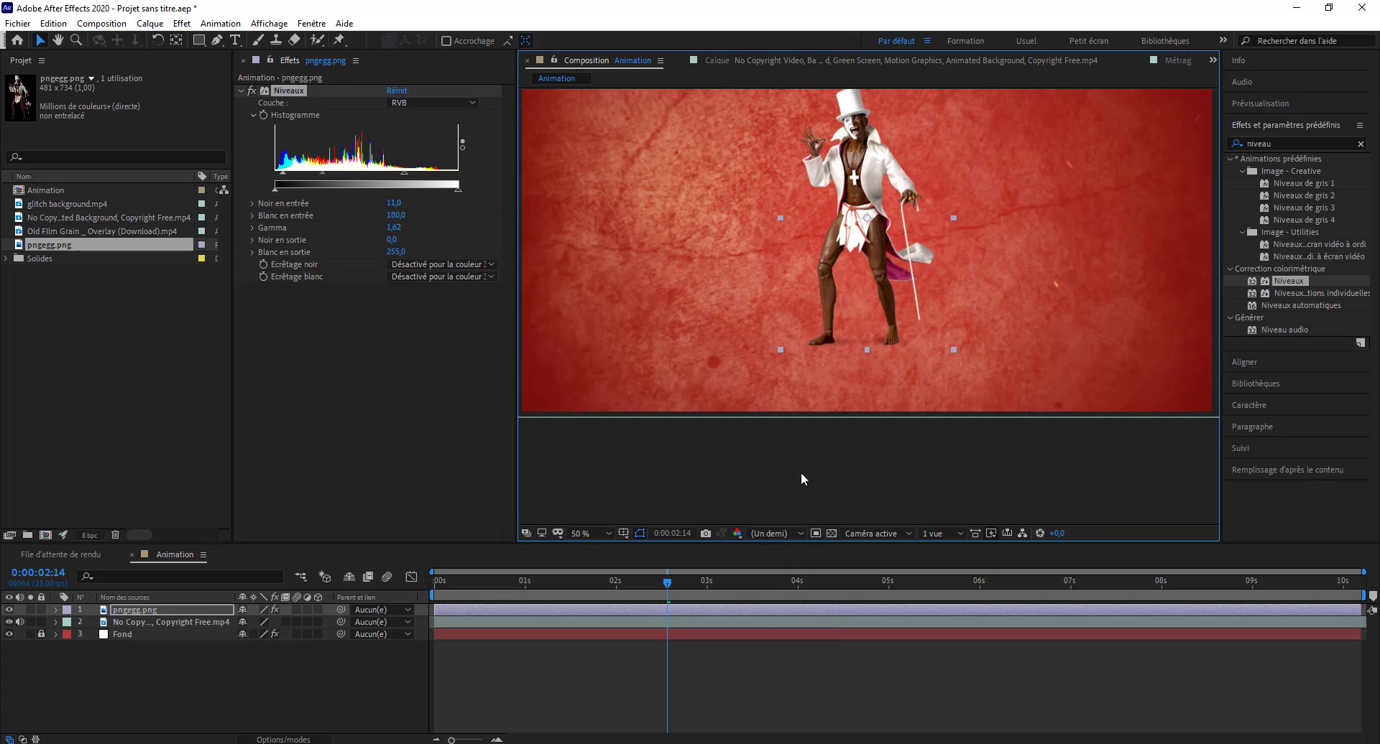
scroll(800, 472, up, 3)
scroll(784, 434, down, 1)
scroll(869, 338, down, 4)
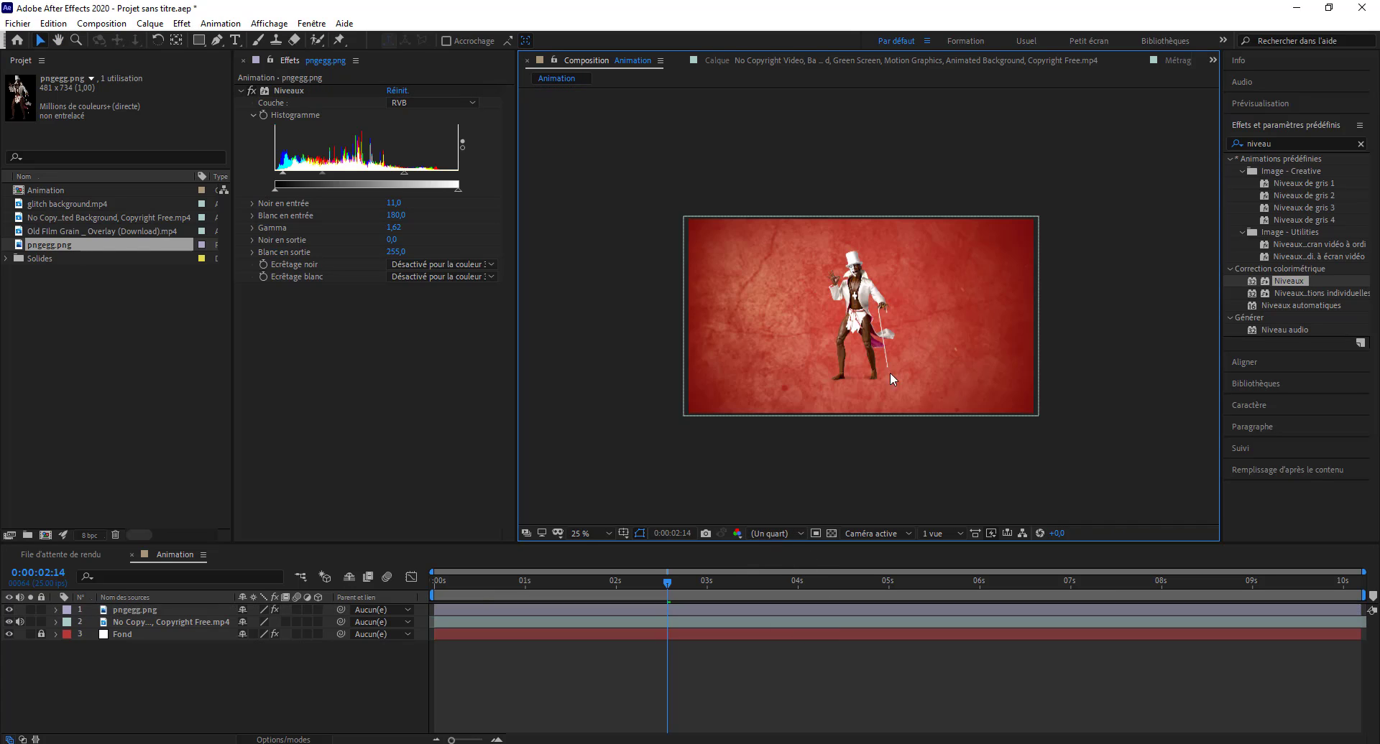
scroll(852, 345, up, 1)
scroll(852, 345, down, 1)
scroll(862, 324, up, 2)
scroll(862, 329, down, 2)
click(217, 41)
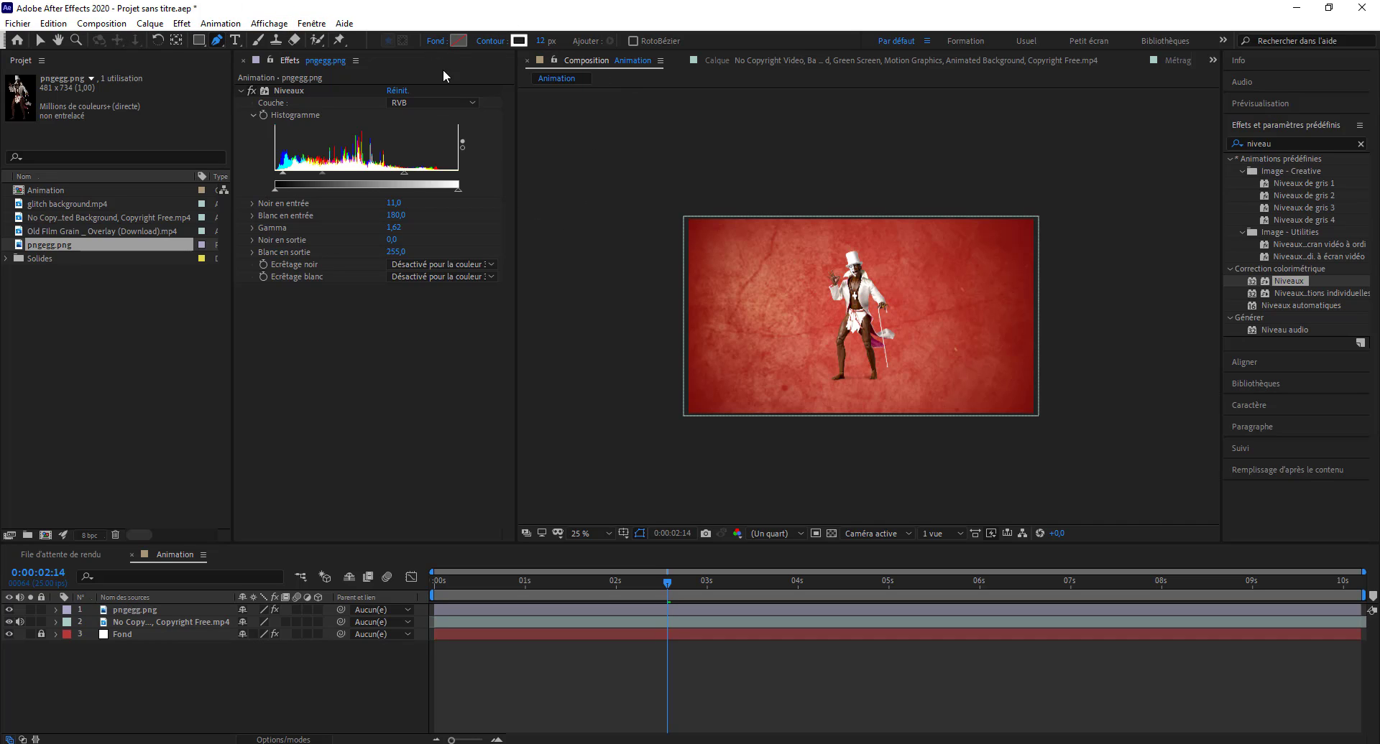
click(436, 44)
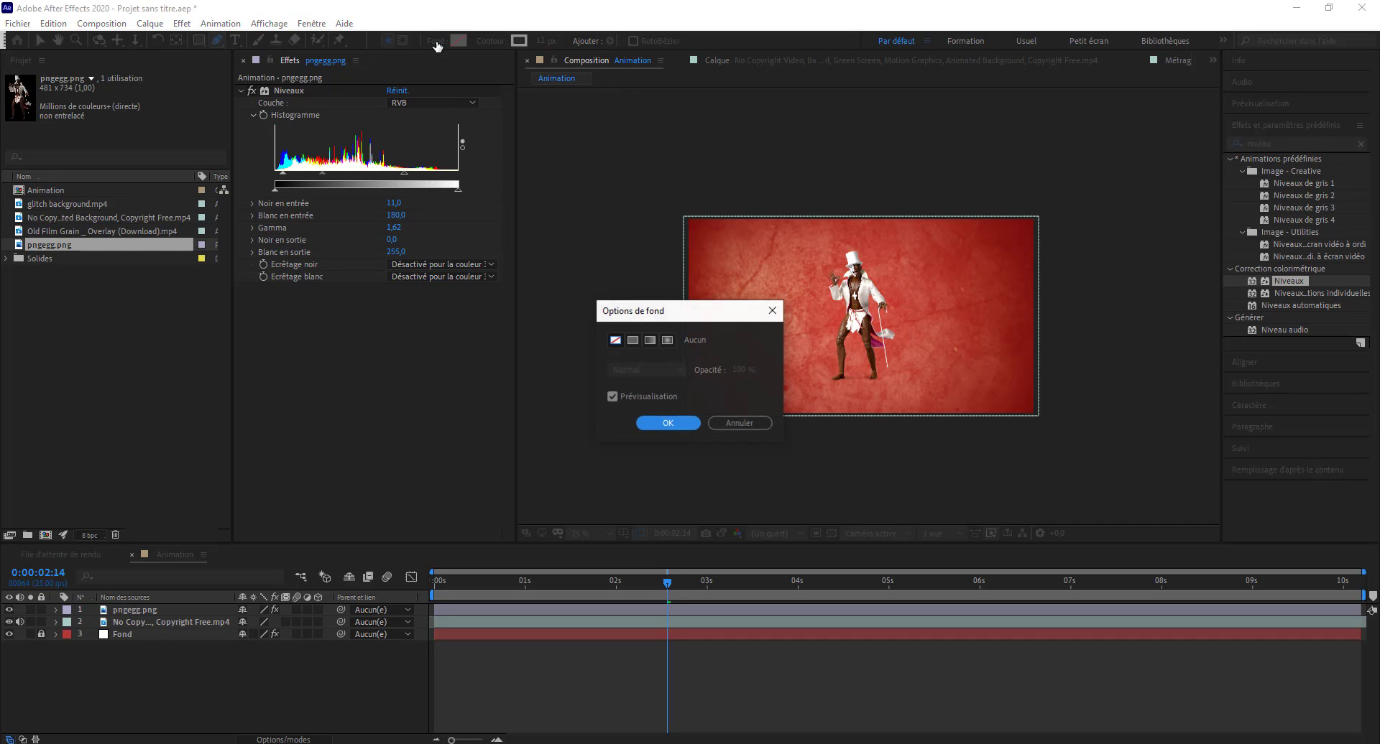
click(615, 341)
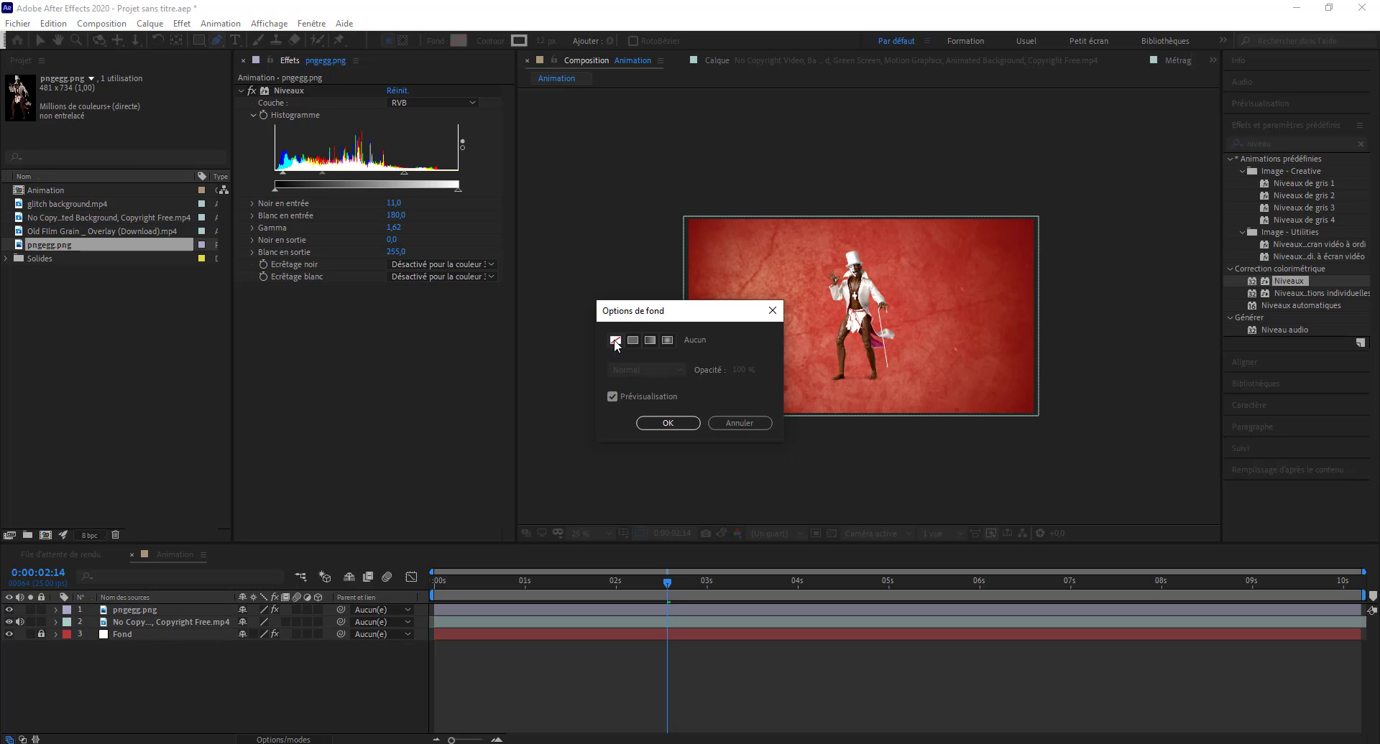
click(676, 424)
Make the shape stroke a solid colour set to white #FFFFFF.
click(490, 41)
click(633, 341)
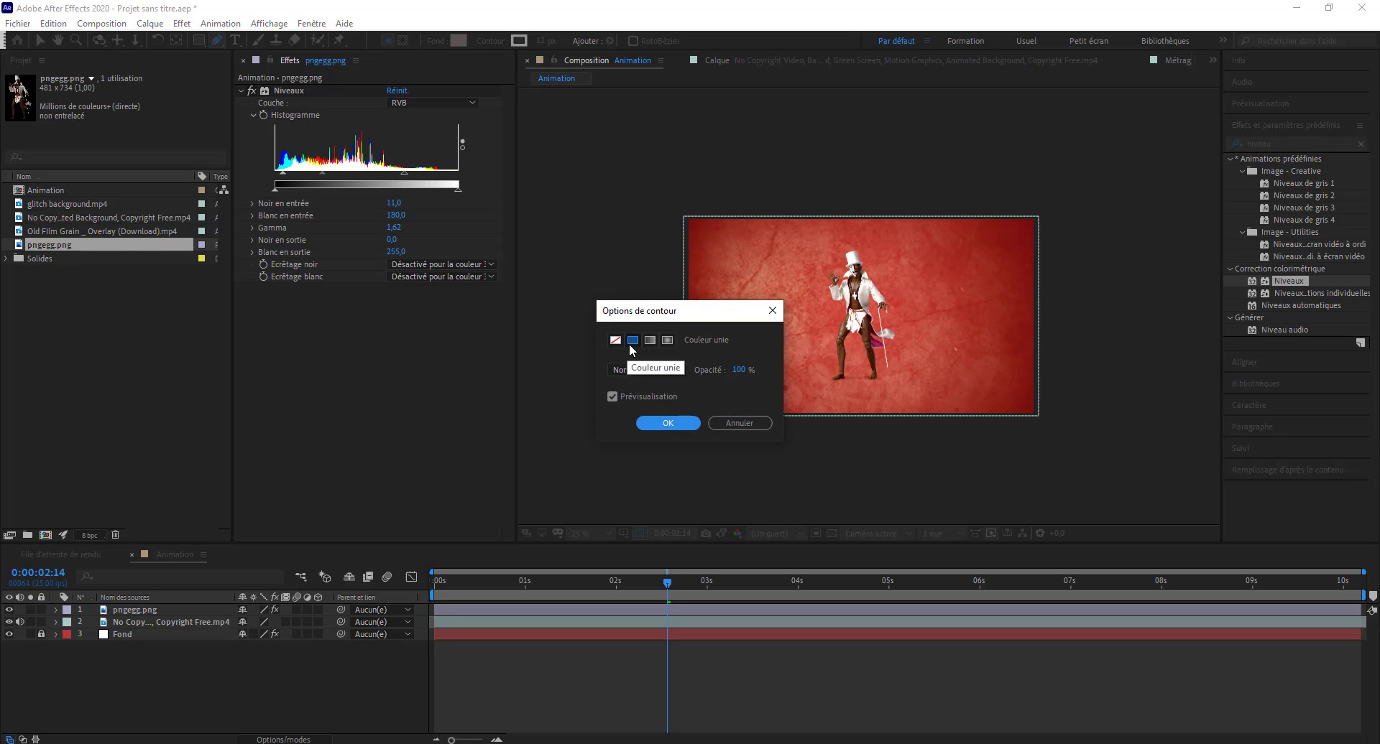
click(683, 424)
click(519, 41)
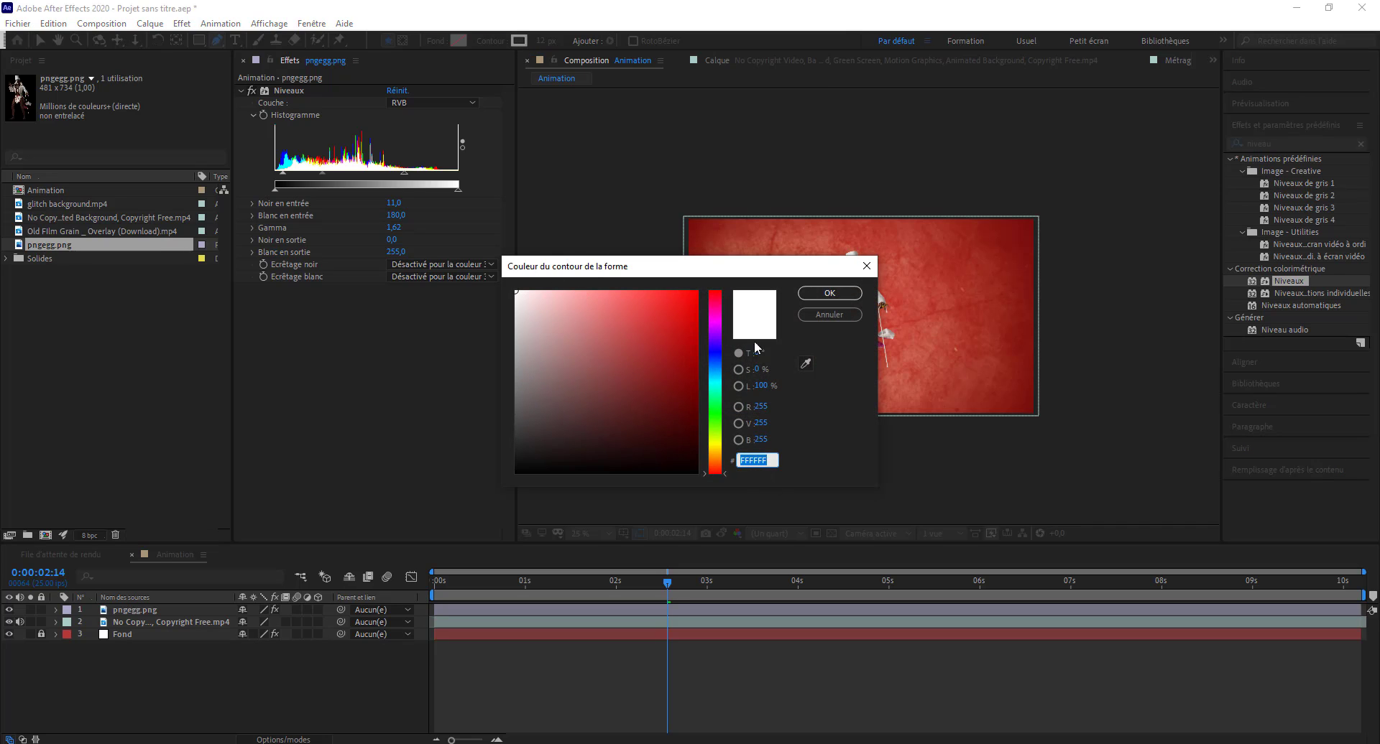
click(829, 293)
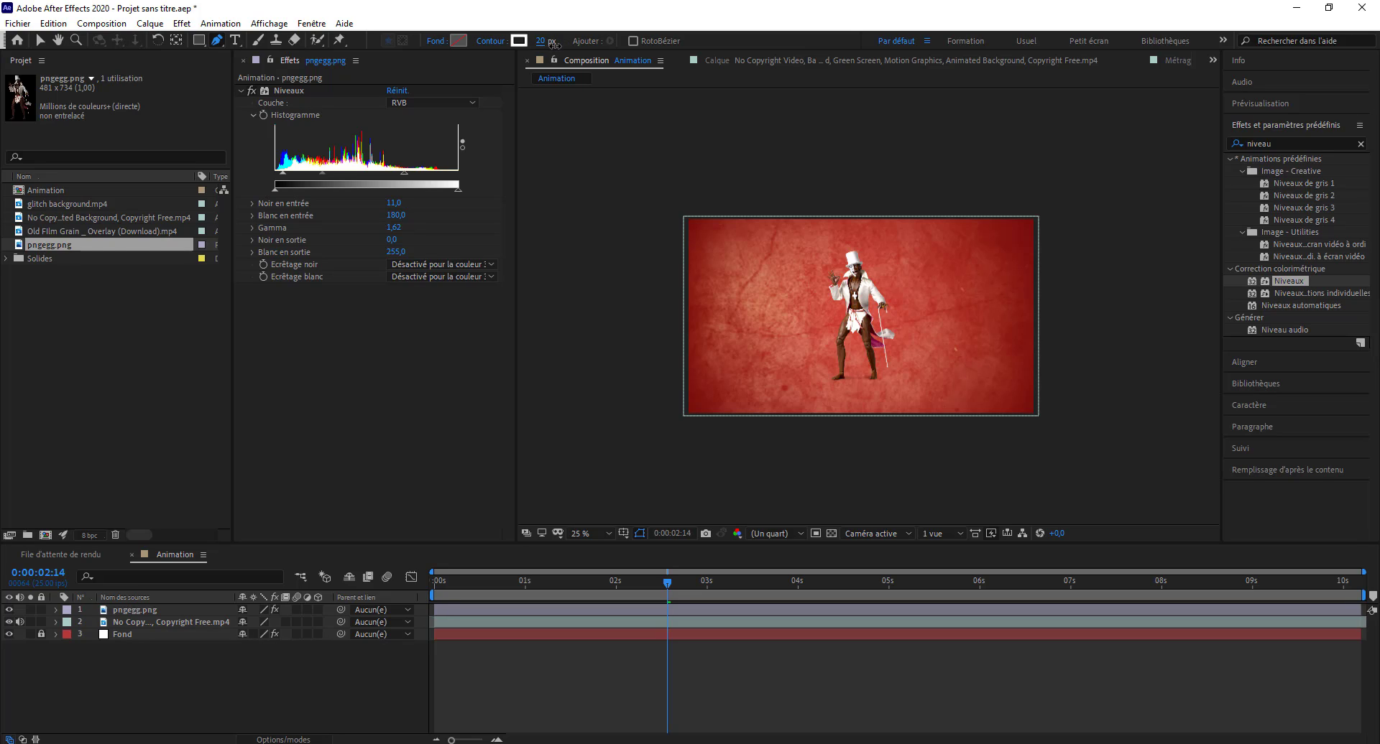
Set the stroke width to 20 px and undo the accidentally created shape layer.
mouse_move(554, 45)
mouse_down()
mouse_move(541, 45)
mouse_move(476, 241)
mouse_up()
click(628, 322)
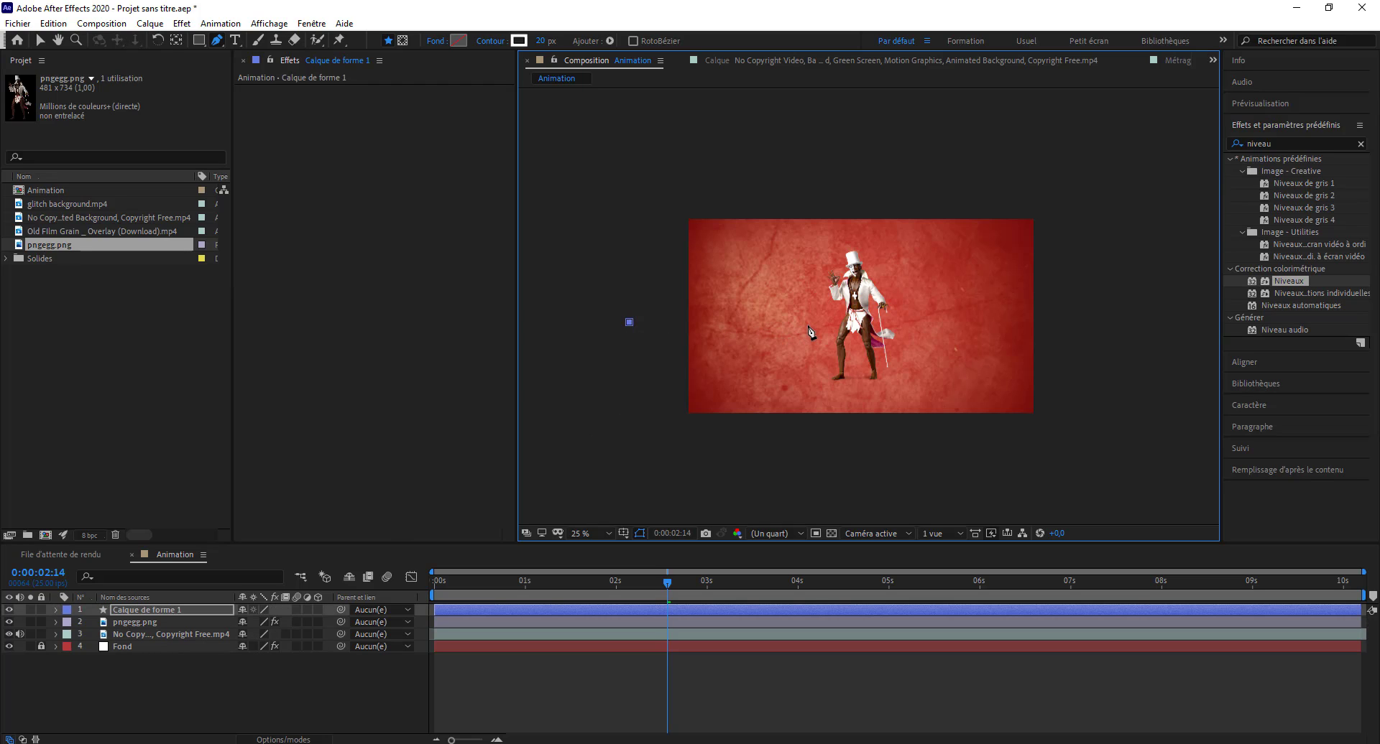
key(ctrl+z)
Deselect all layers, then draw a straight white line from left of the frame toward the character.
click(136, 597)
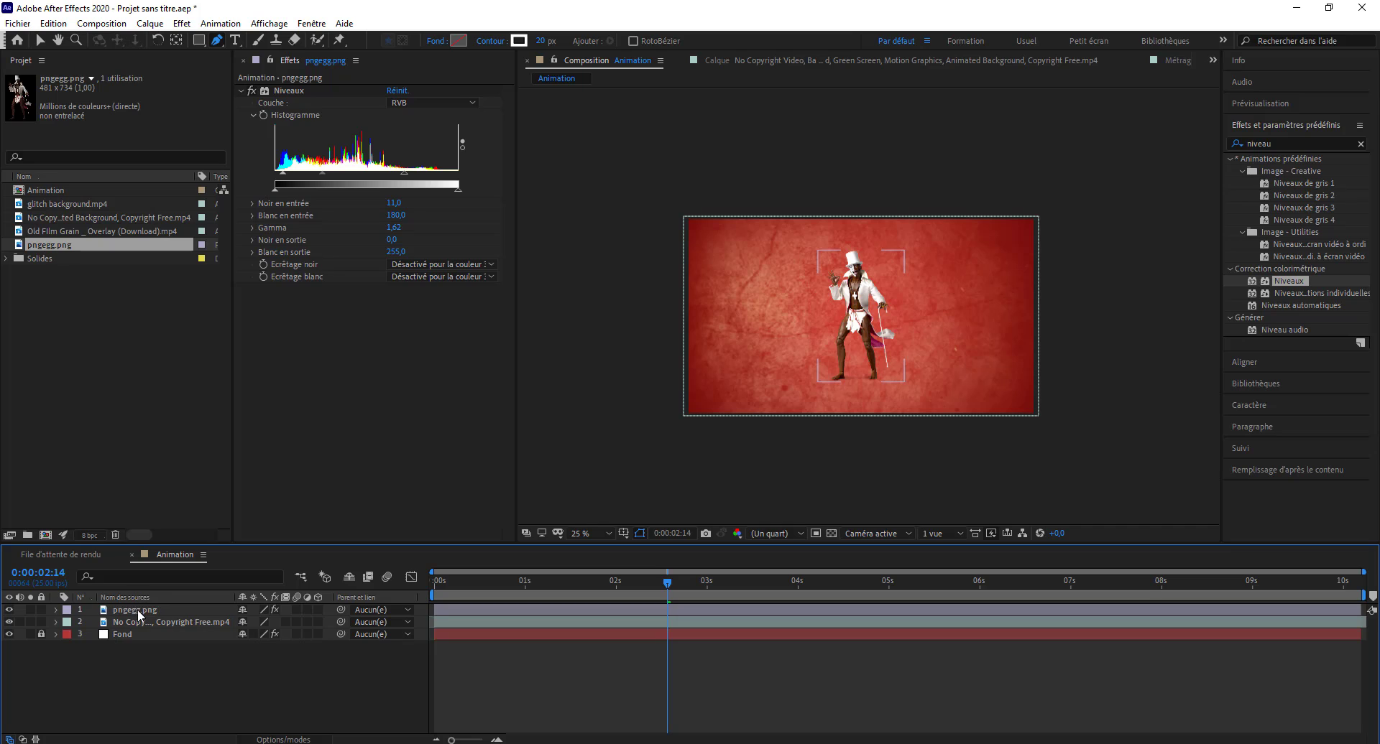
click(136, 610)
click(147, 669)
click(132, 615)
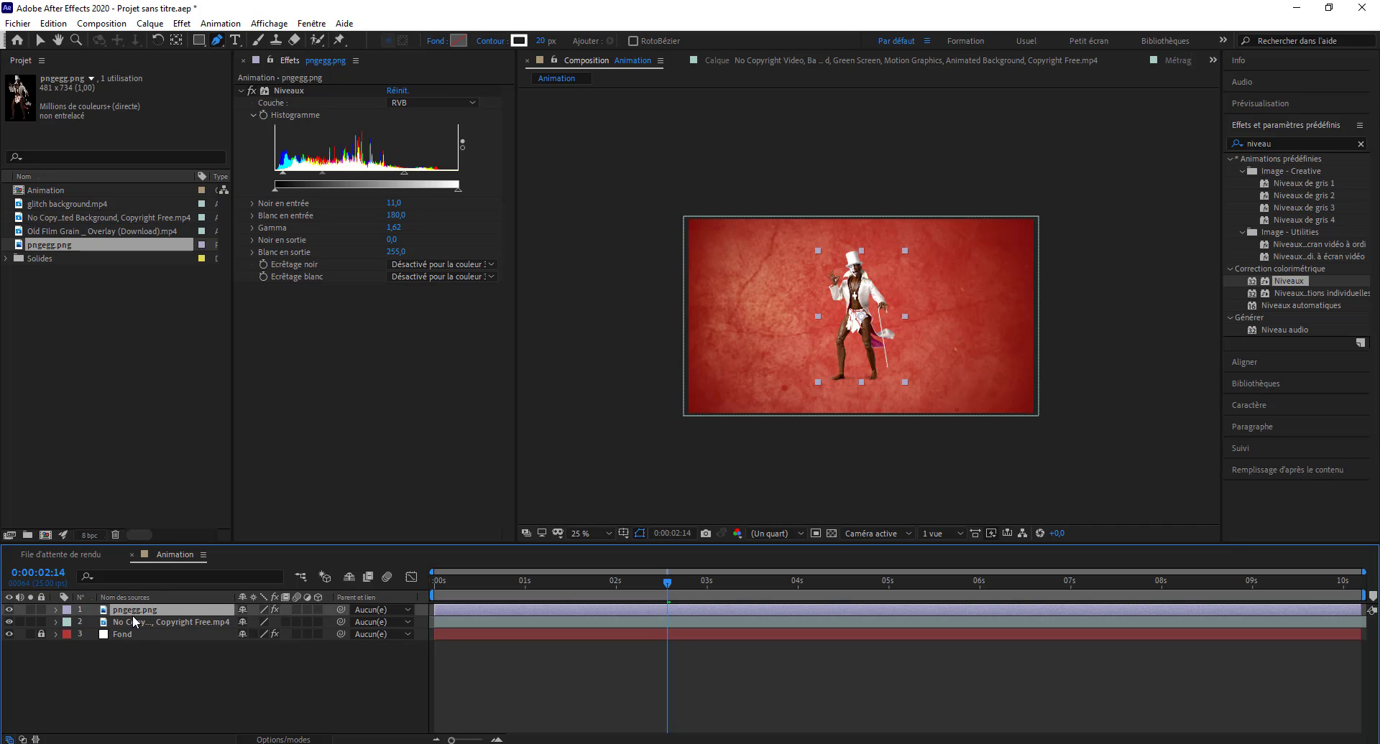
click(133, 622)
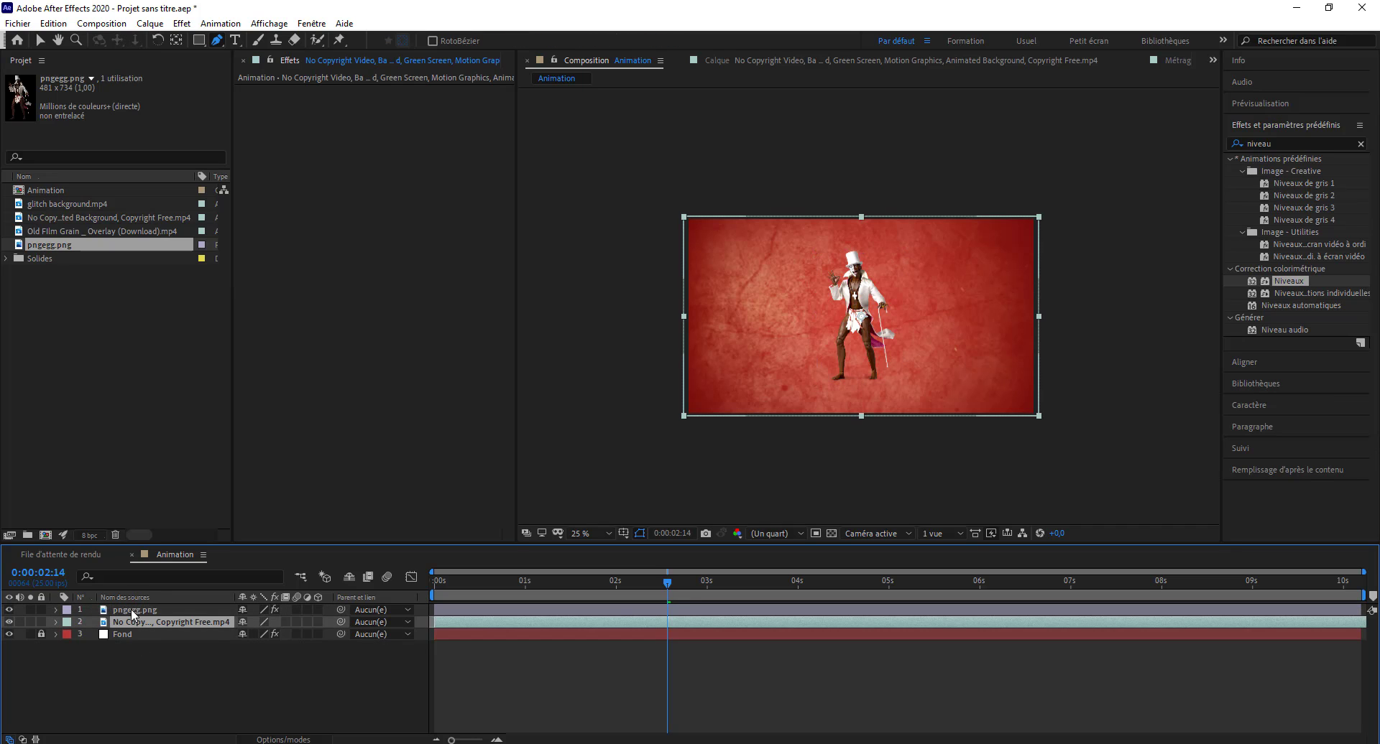
click(132, 610)
click(131, 622)
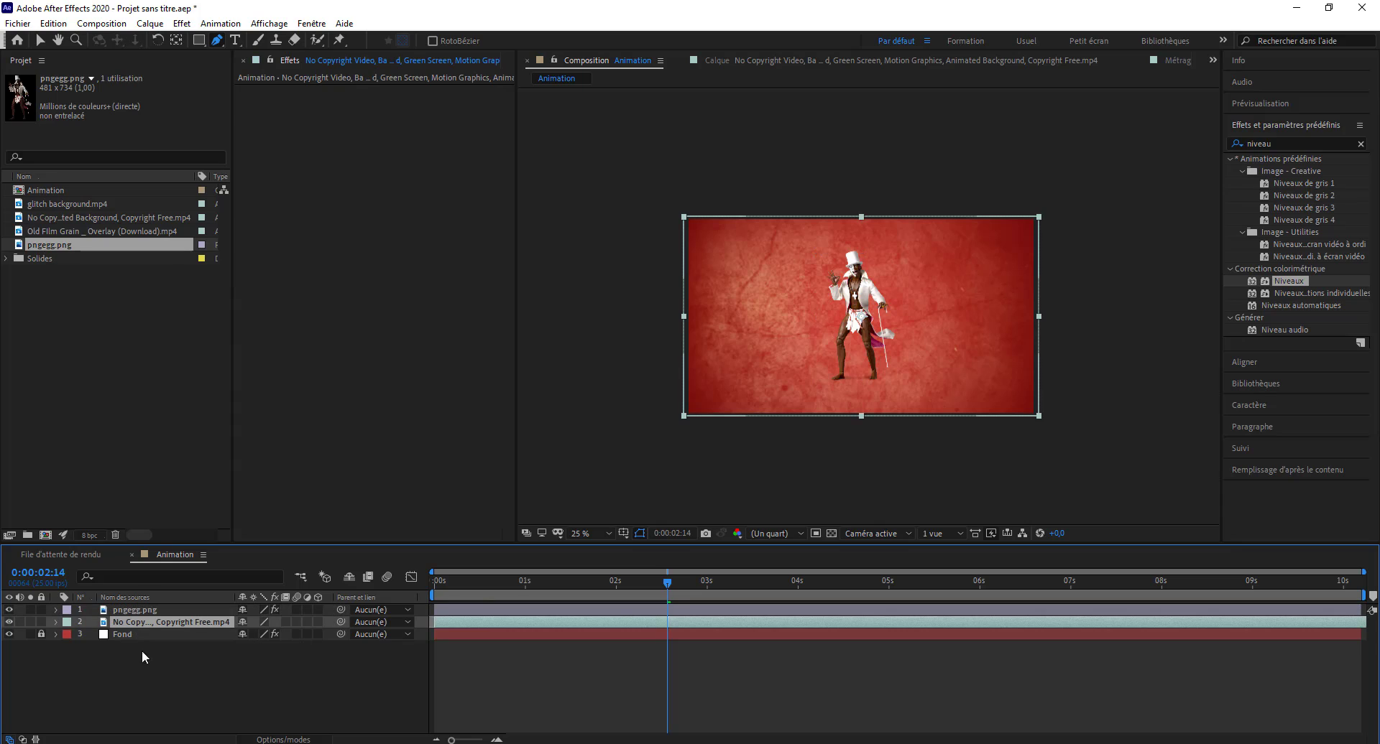
click(144, 696)
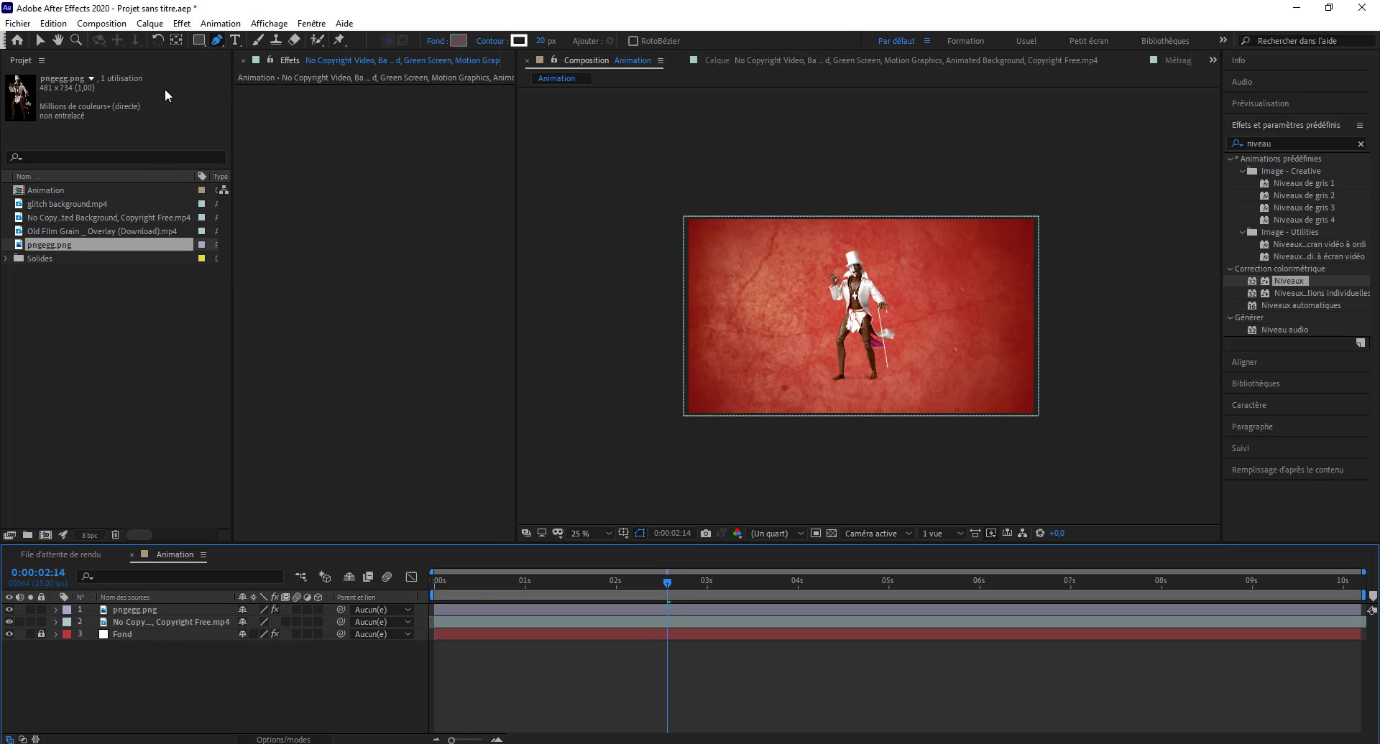
click(642, 318)
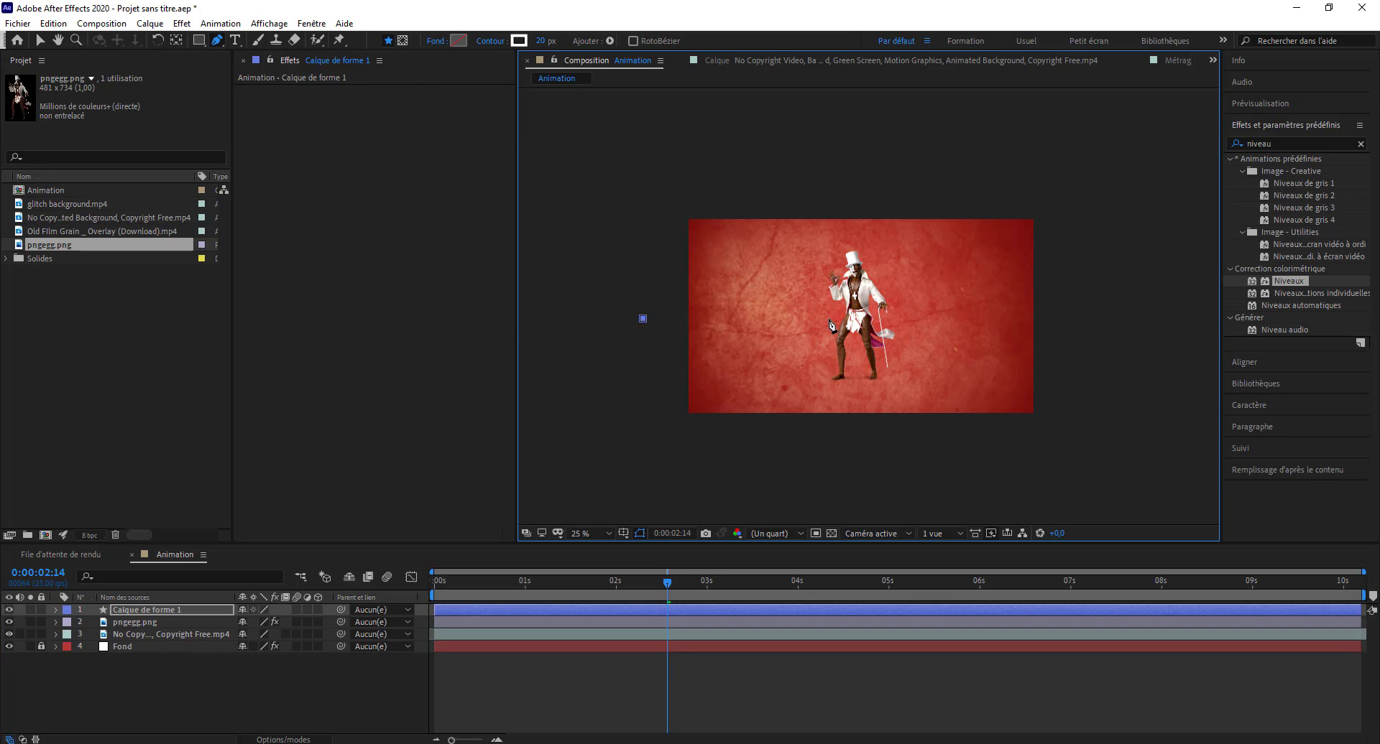
click(828, 318)
Draw curved Pen points that loop the stroke around the character's waist and back up.
scroll(847, 352, up, 3)
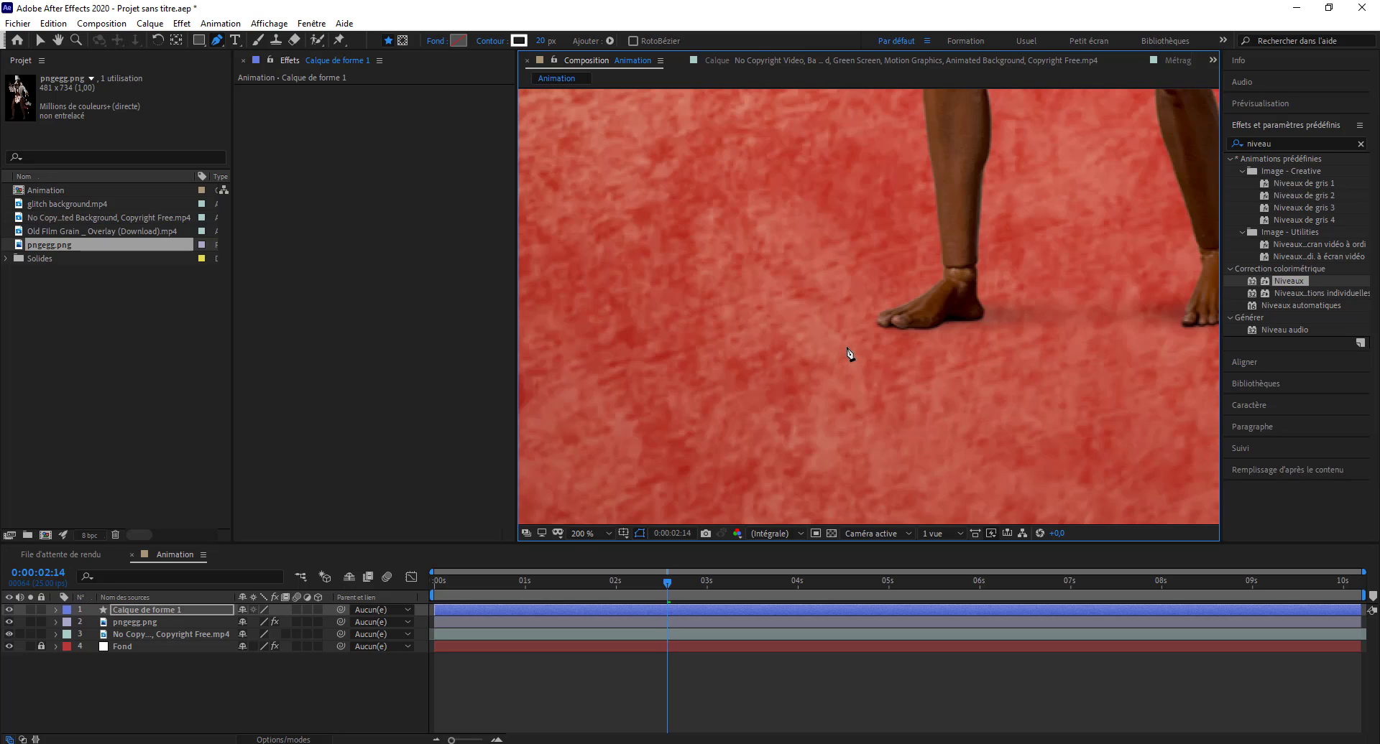
scroll(848, 352, down, 2)
drag(847, 352, 805, 388)
key(g)
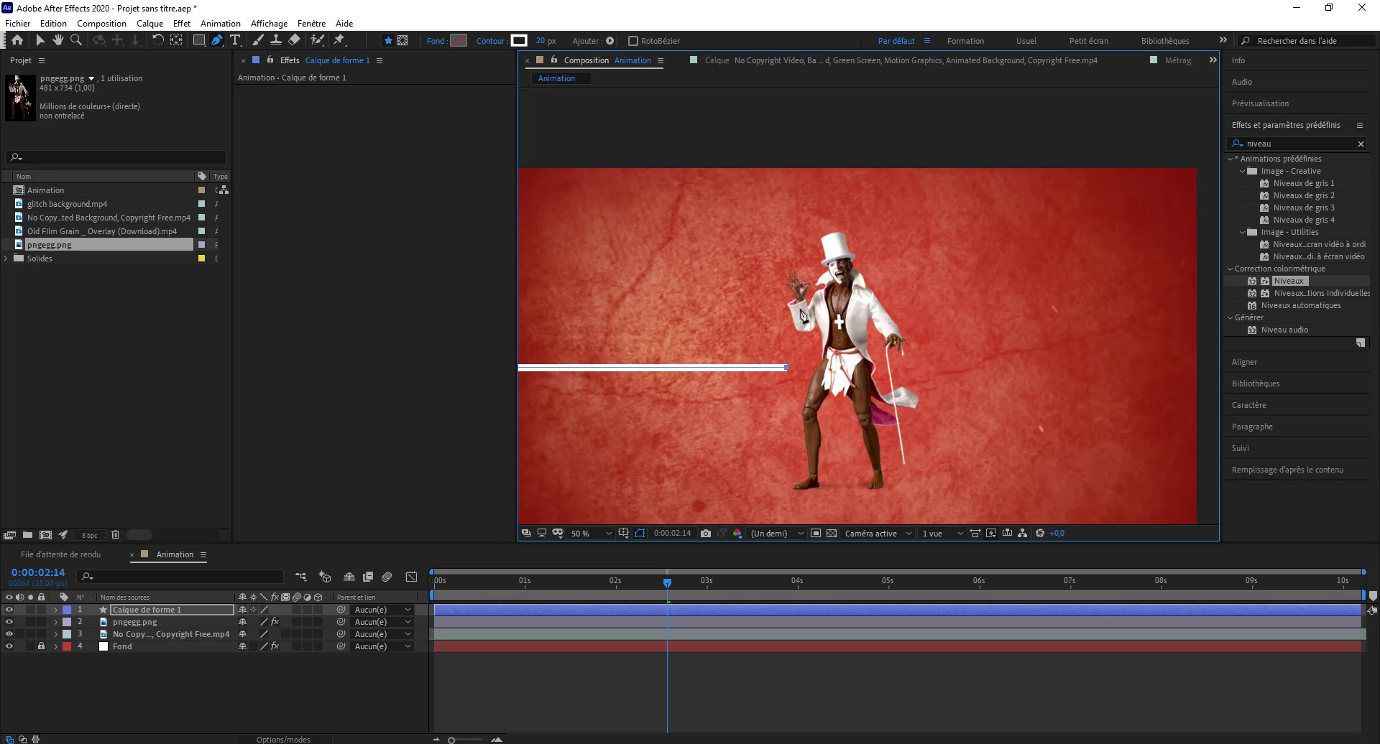
drag(843, 302, 906, 302)
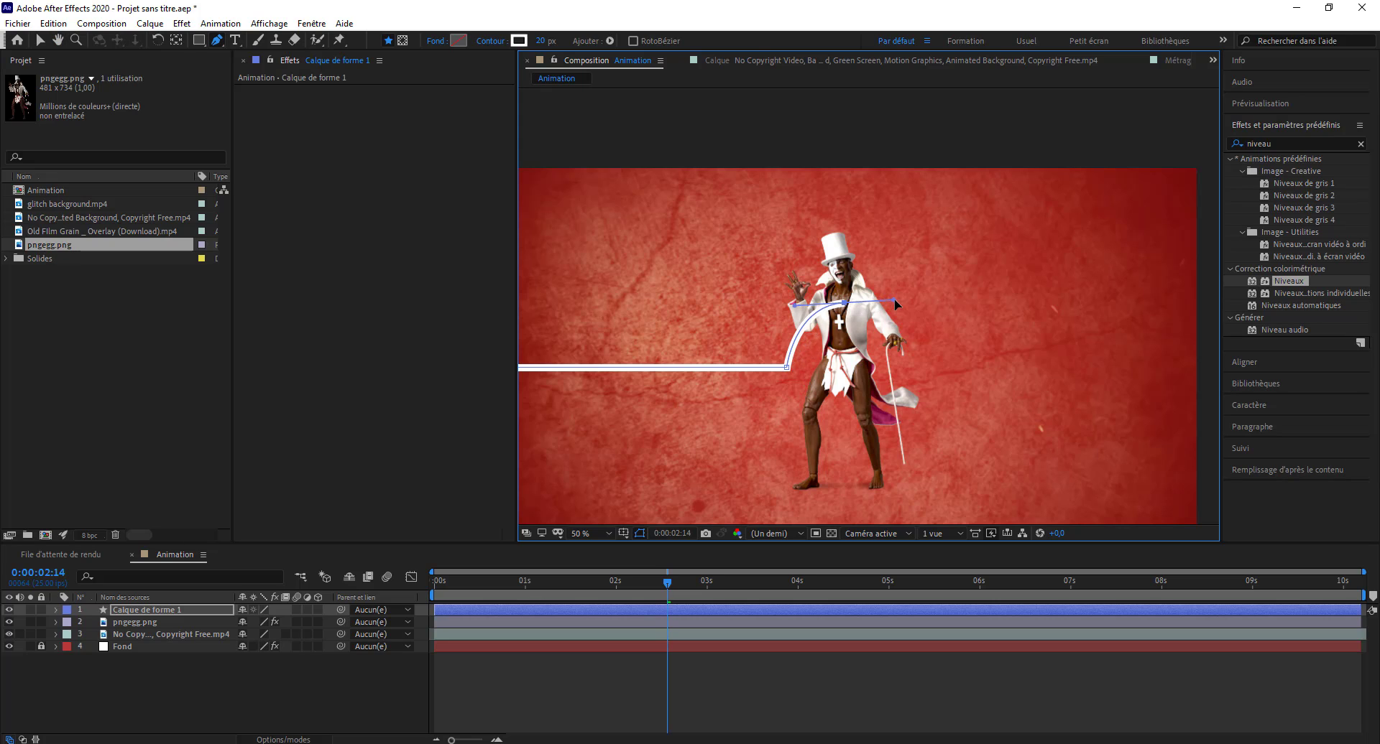
click(906, 366)
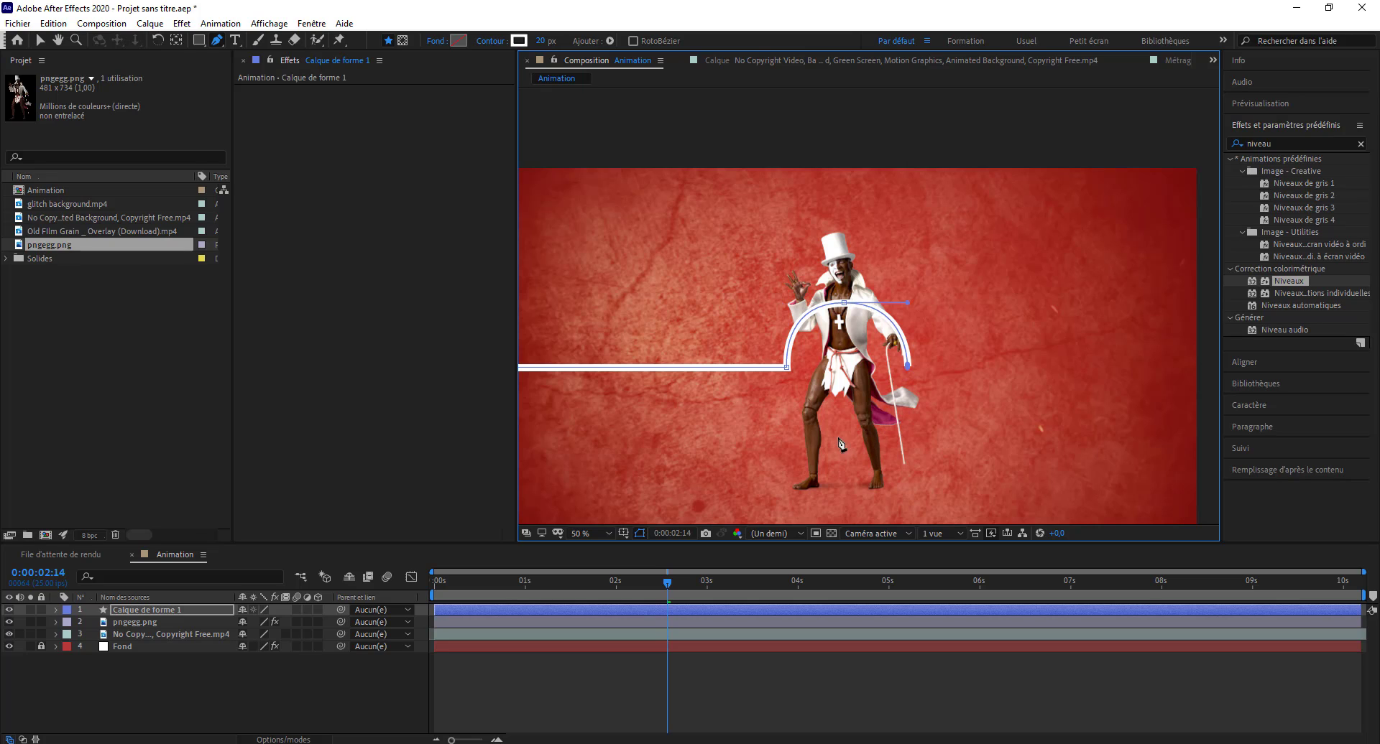
drag(844, 430, 771, 441)
drag(780, 367, 783, 356)
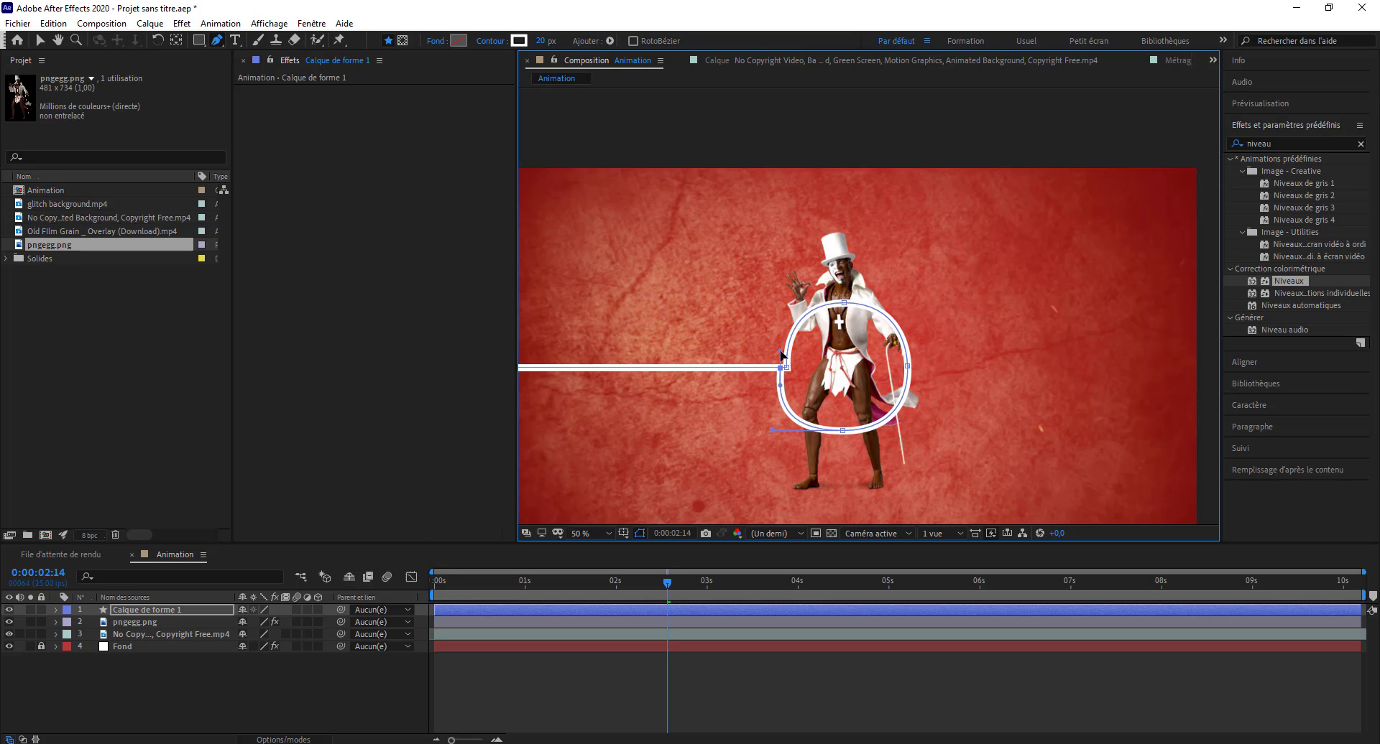
key(ctrl+z)
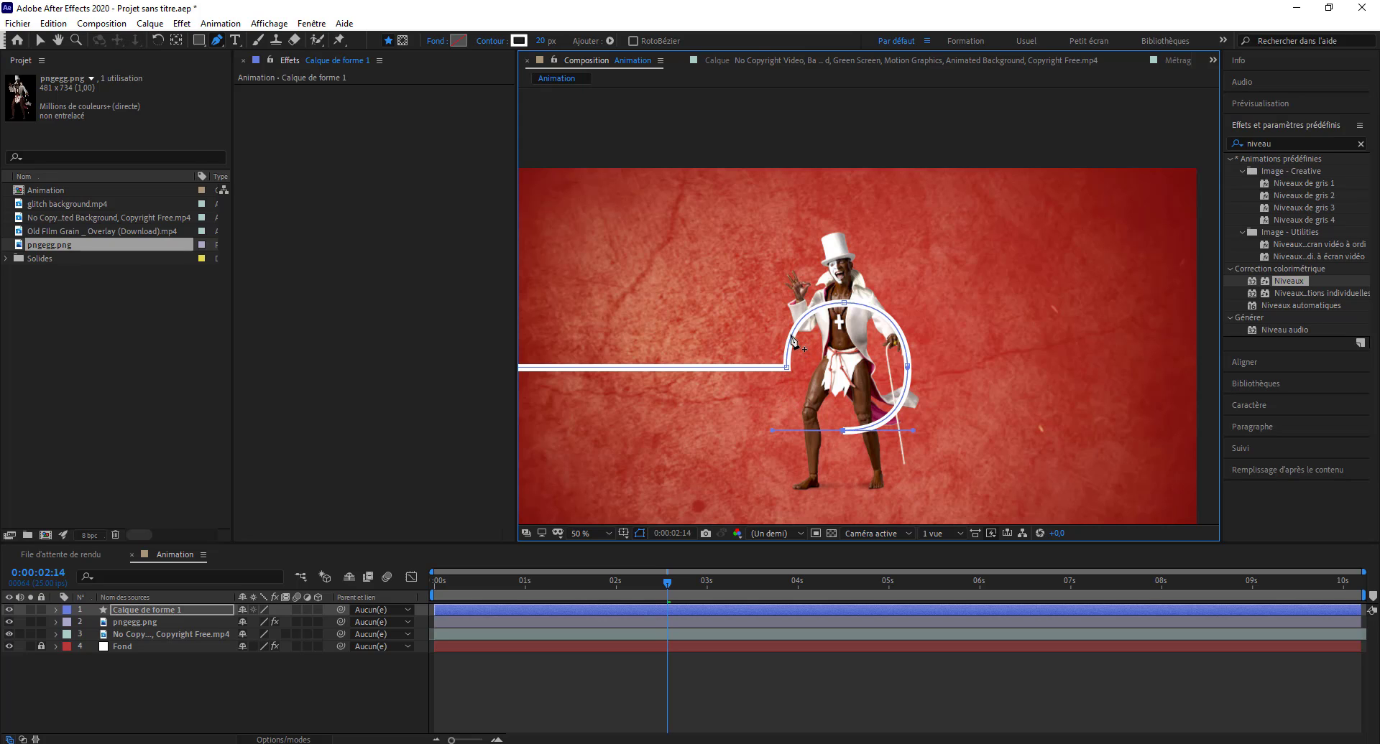
drag(786, 367, 783, 323)
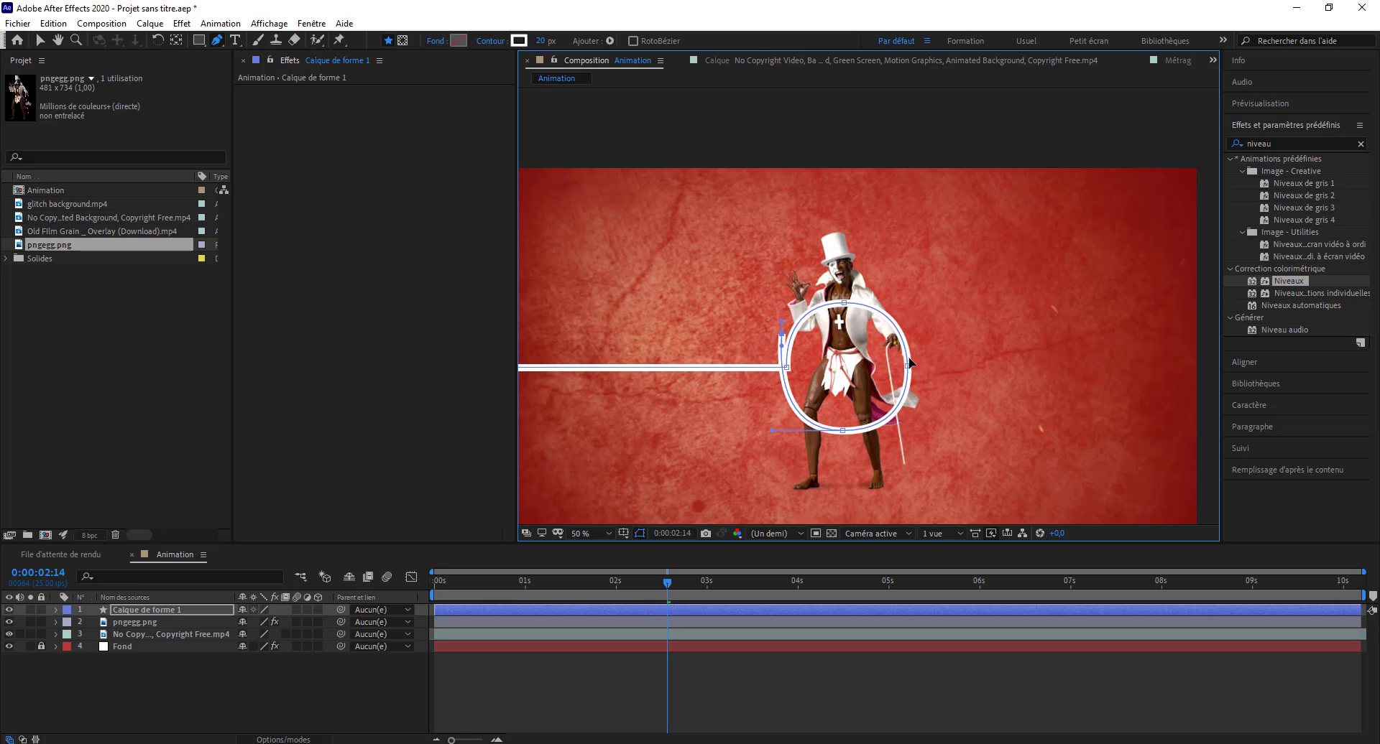
Refine the loop's left and lower-left curves and run a line out to the right.
click(968, 332)
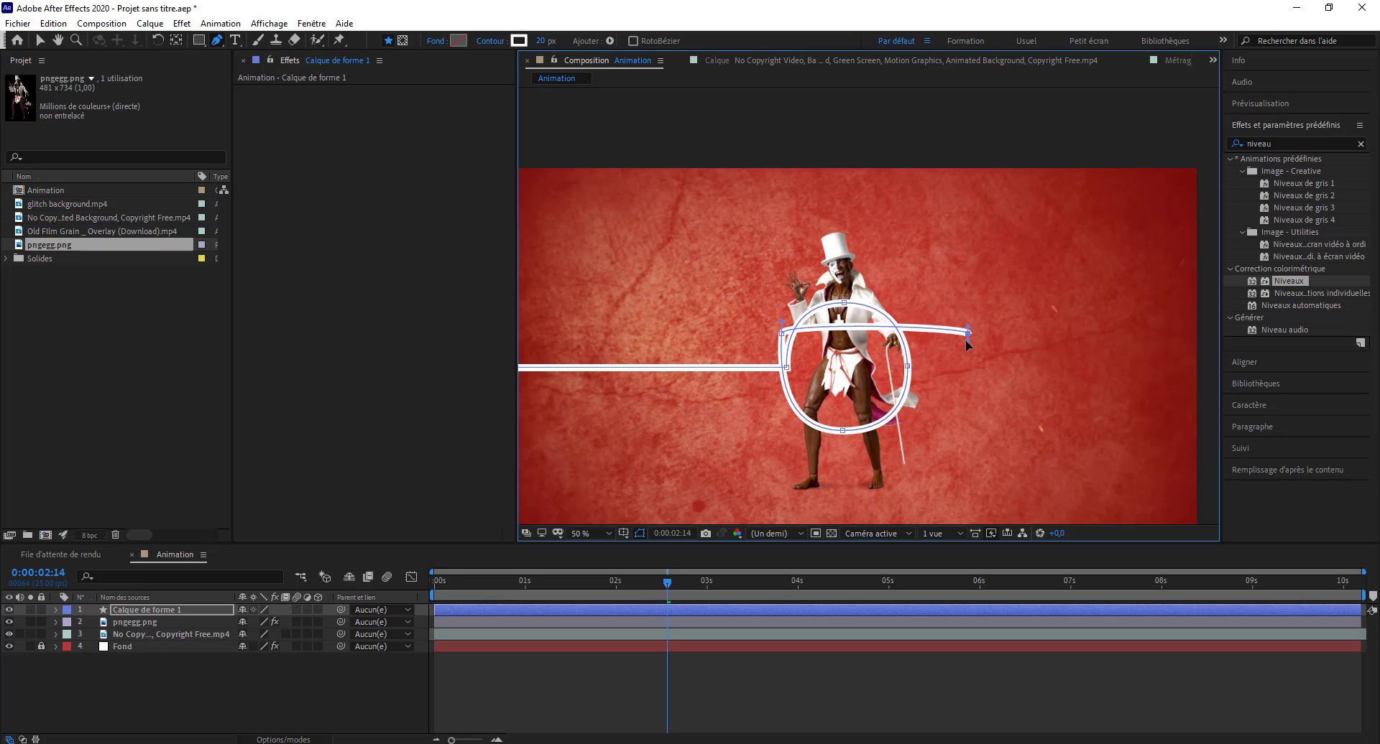
key(ctrl+z)
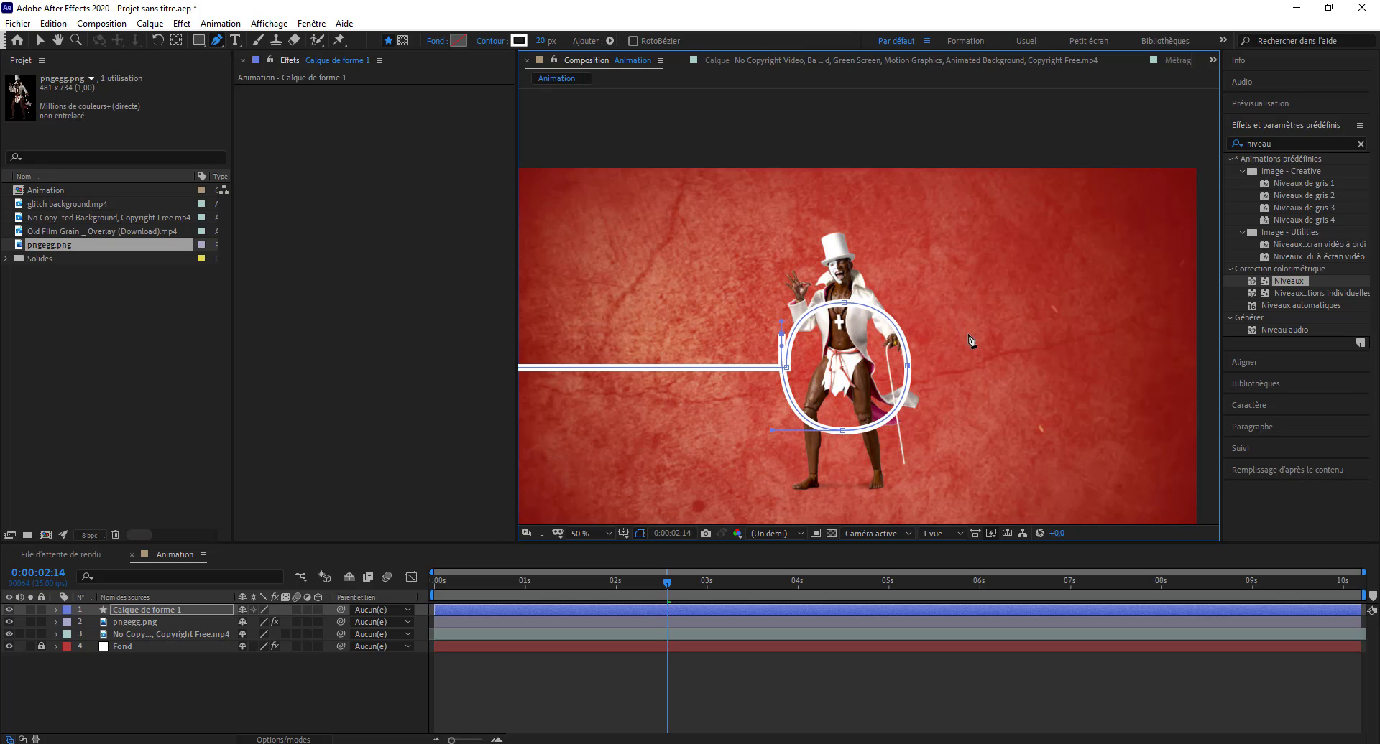
click(1136, 334)
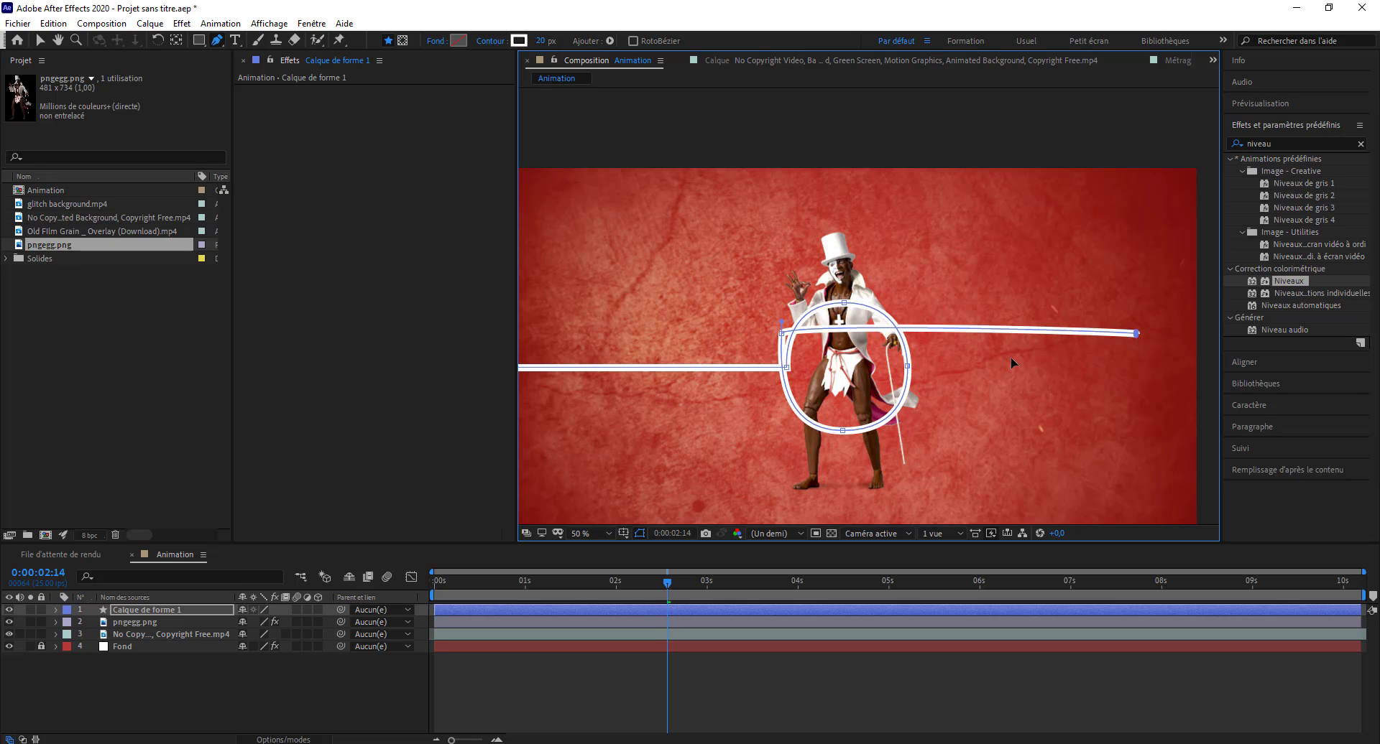
key(ctrl+z)
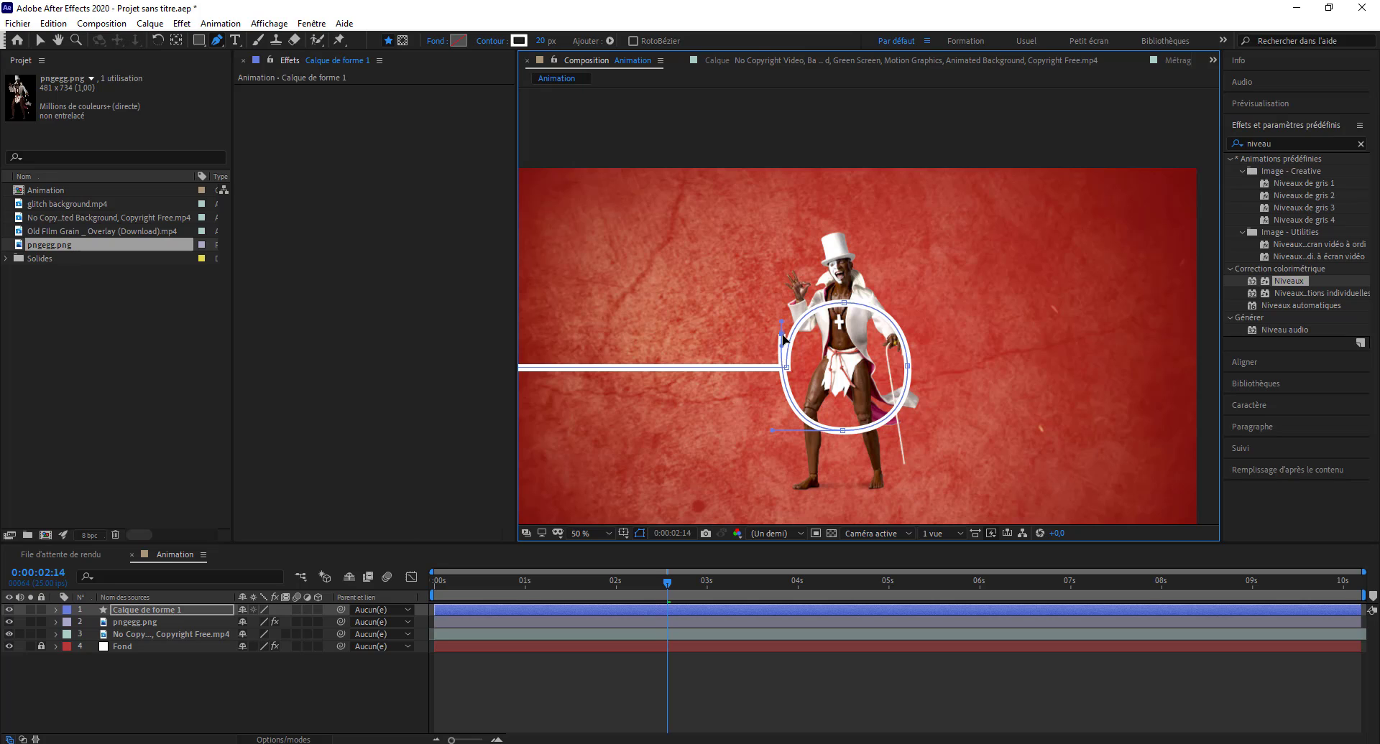
drag(784, 339, 785, 357)
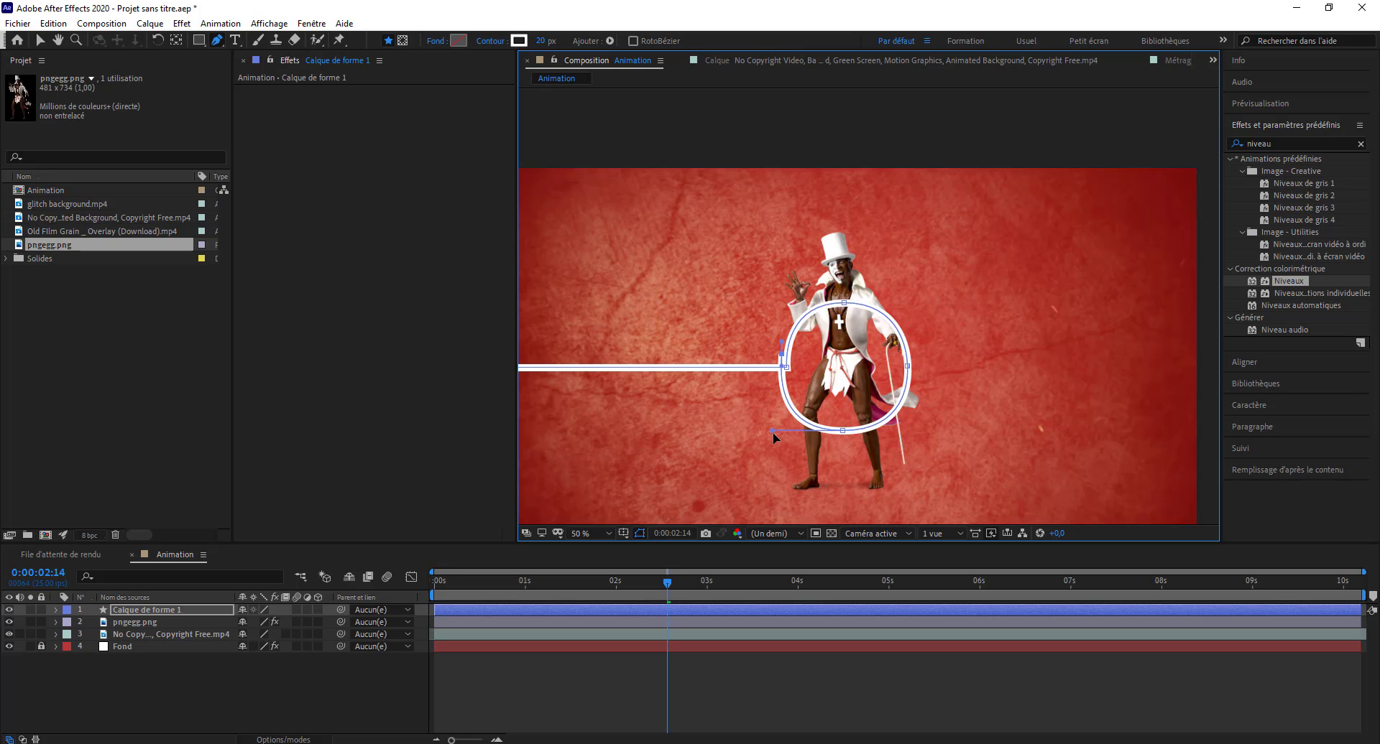
drag(773, 431, 782, 431)
click(1064, 354)
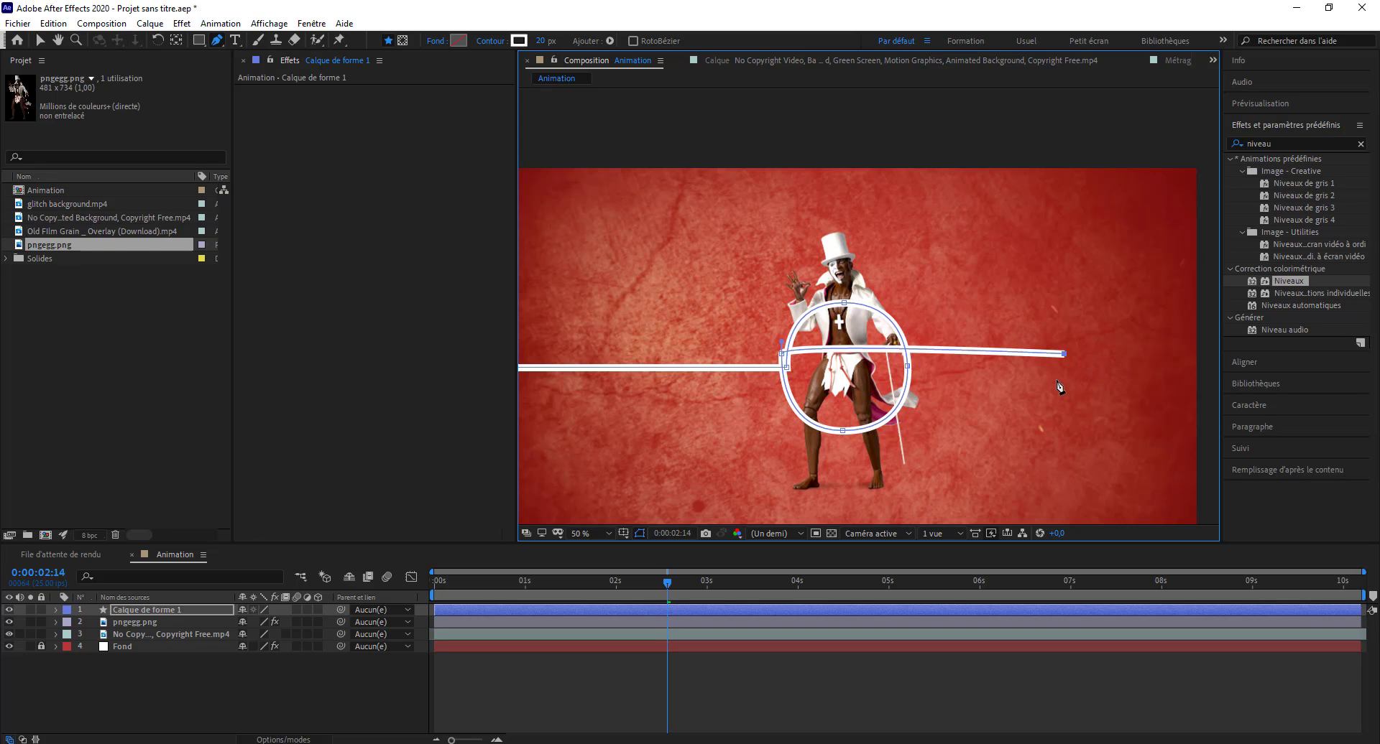
key(F2)
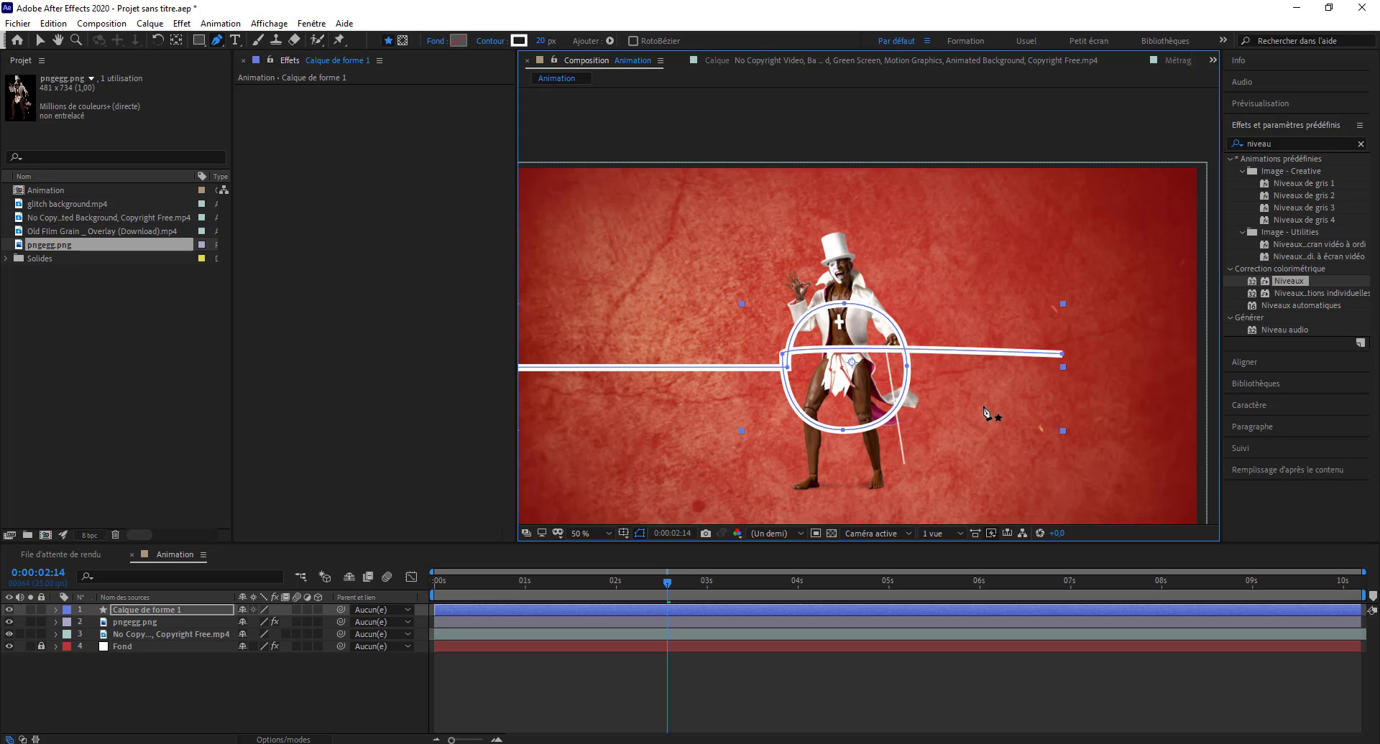
Extend the line from the loop to the right and straighten the horizontal stroke.
key(comma)
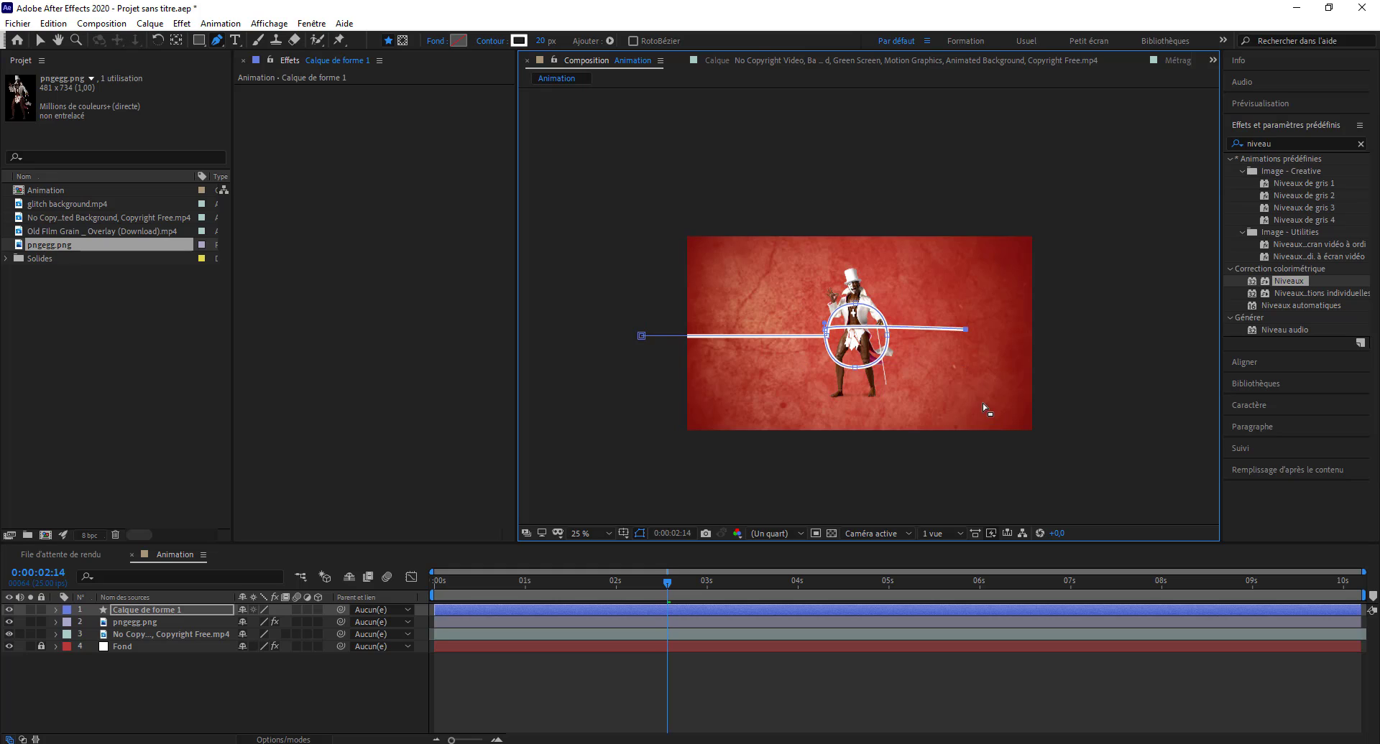
click(1098, 329)
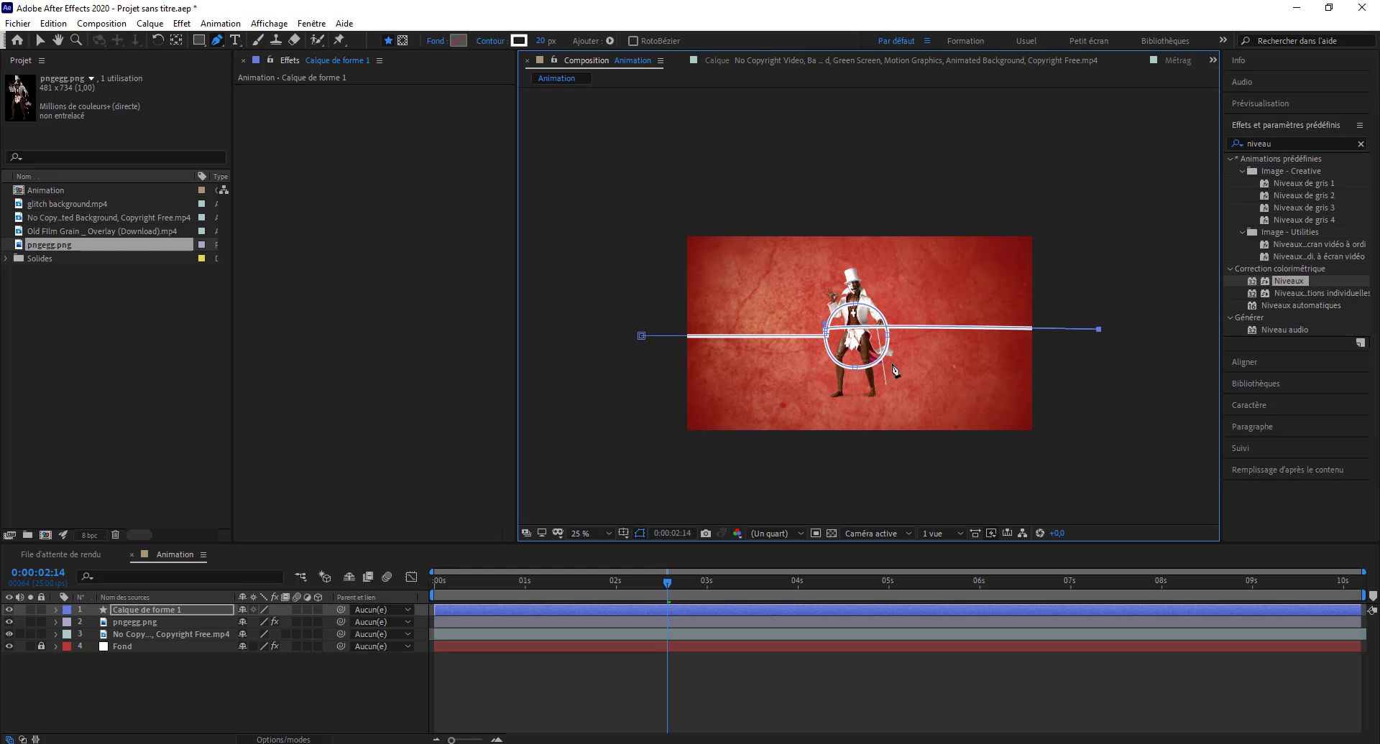
scroll(901, 363, up, 4)
scroll(901, 359, up, 5)
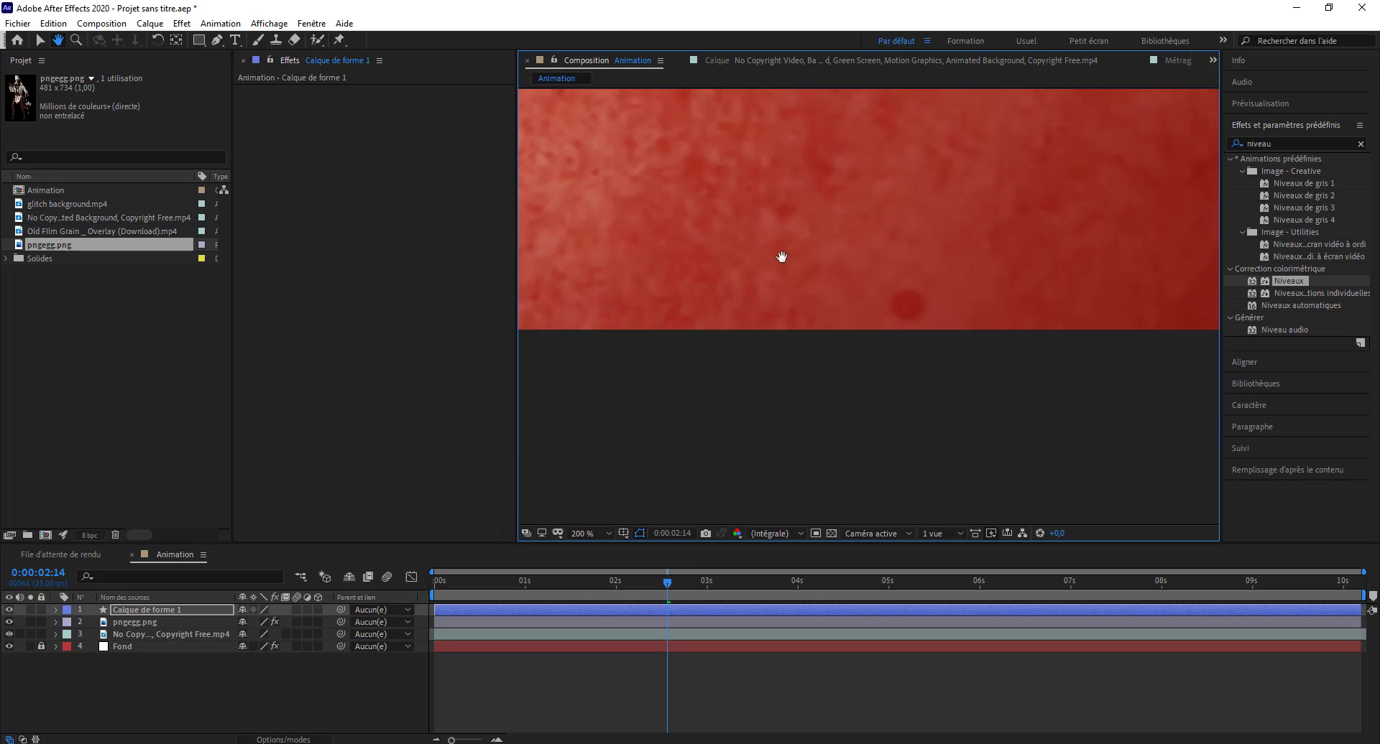
scroll(891, 359, down, 4)
drag(892, 360, 941, 538)
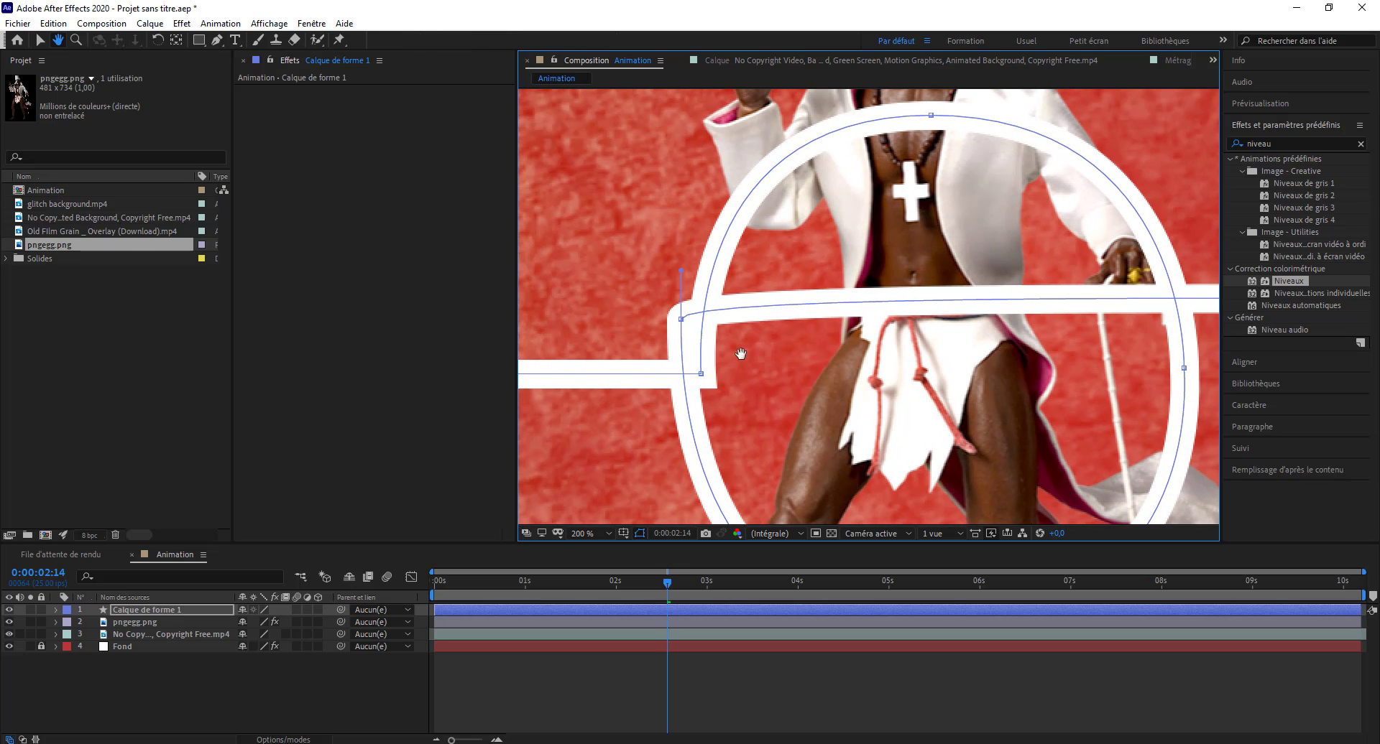
drag(680, 275, 682, 323)
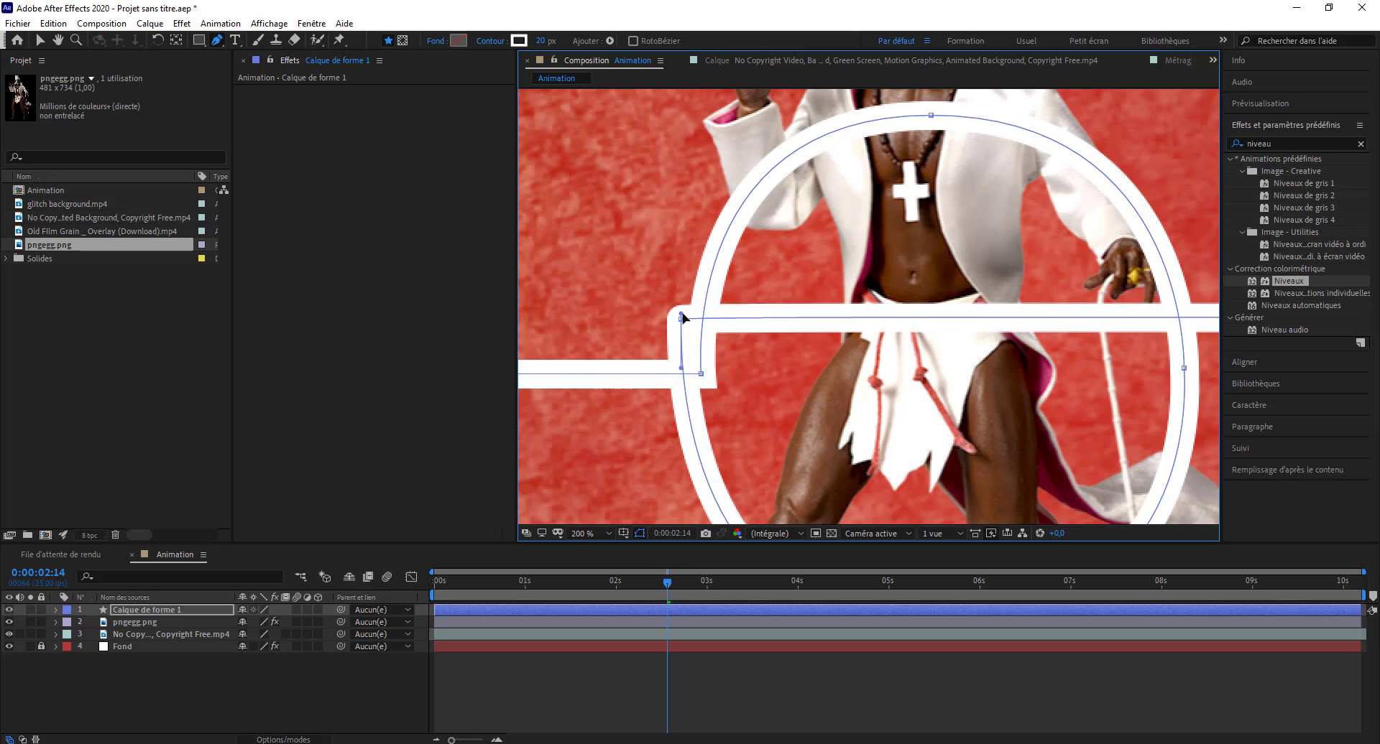
Fit the whole composition in the viewer to review the path.
scroll(730, 320, down, 5)
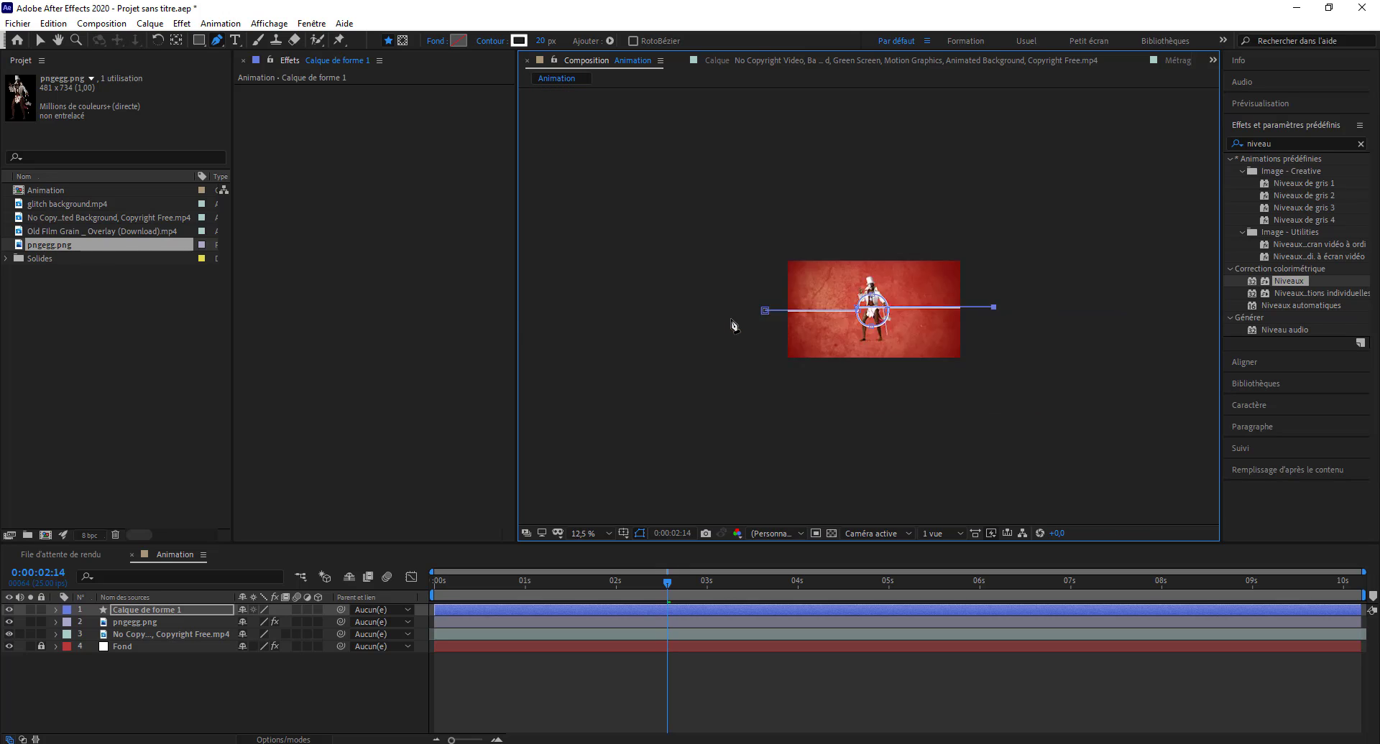
scroll(730, 321, left, 6)
scroll(869, 310, up, 2)
scroll(866, 310, up, 2)
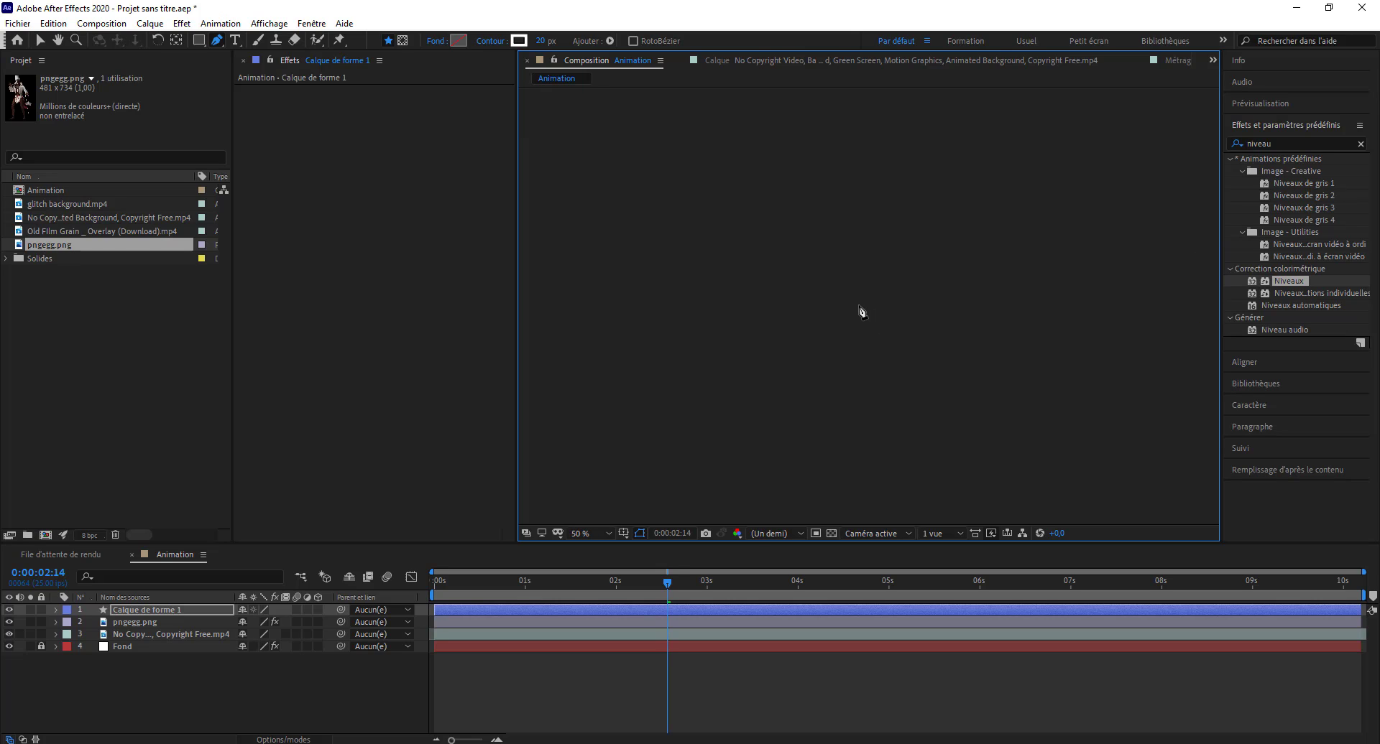
scroll(862, 309, up, 2)
scroll(861, 309, up, 2)
key(h)
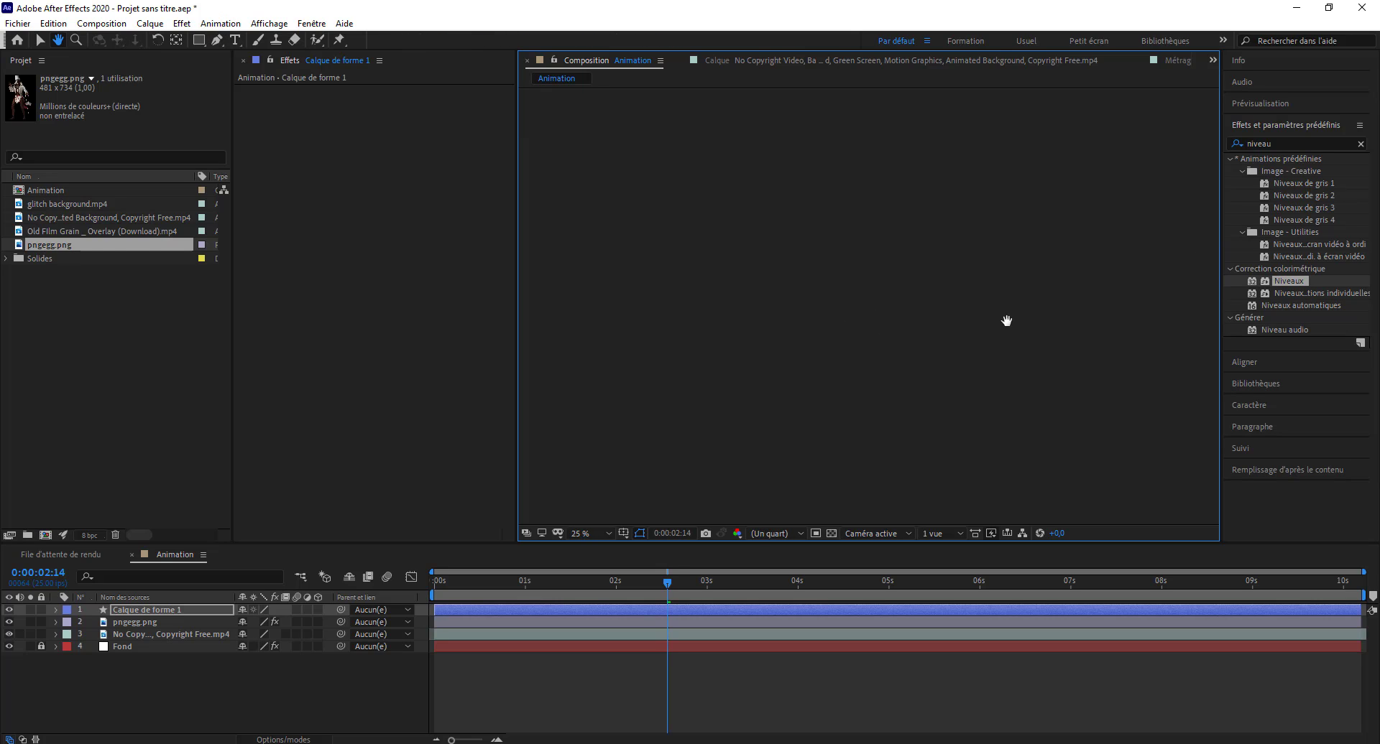
scroll(1007, 321, down, 6)
scroll(1007, 321, down, 2)
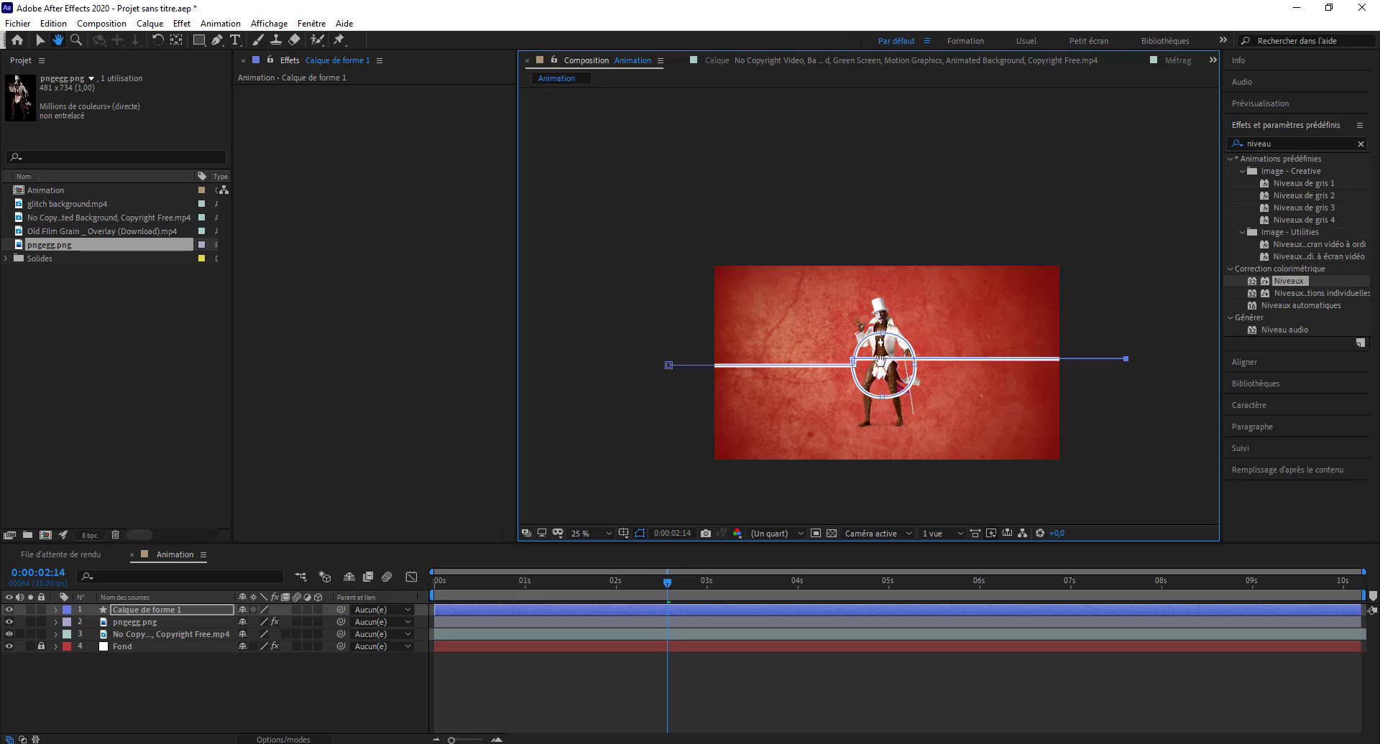
key(g)
click(608, 536)
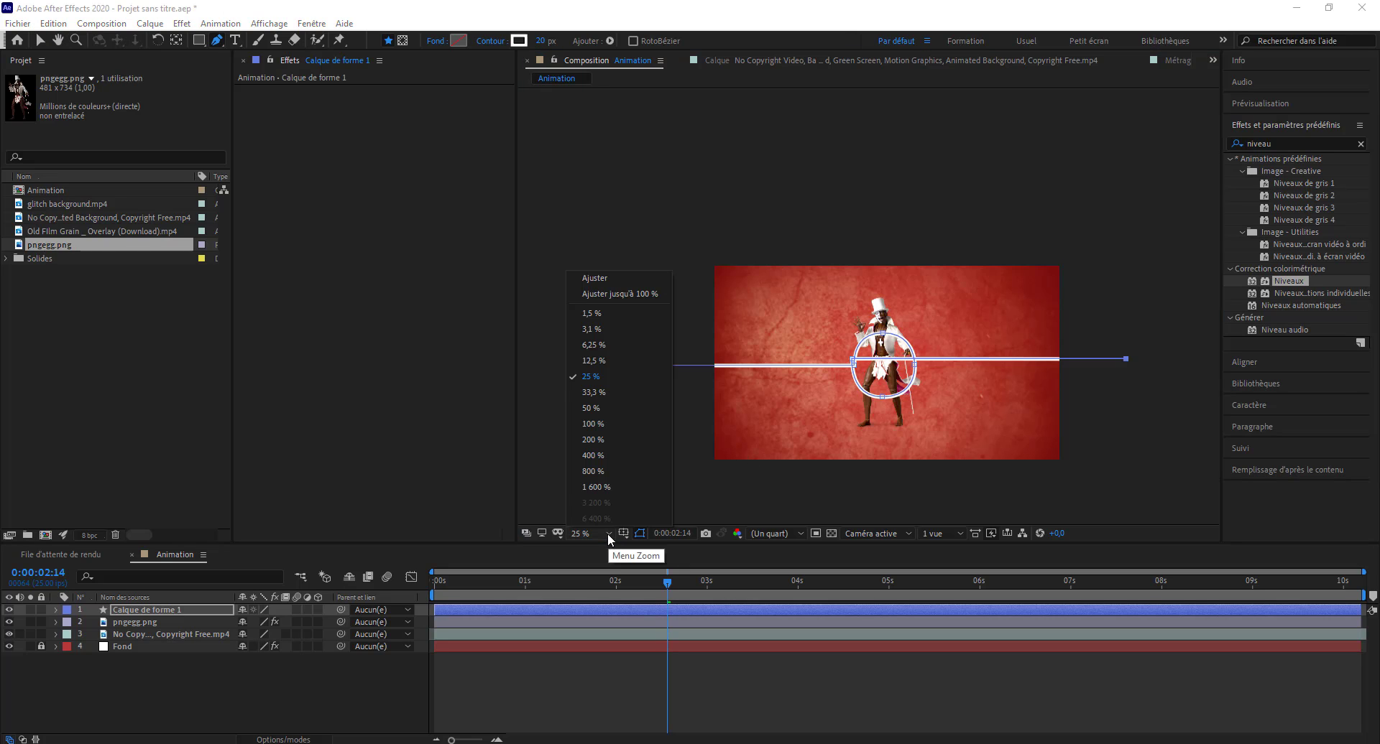
click(628, 283)
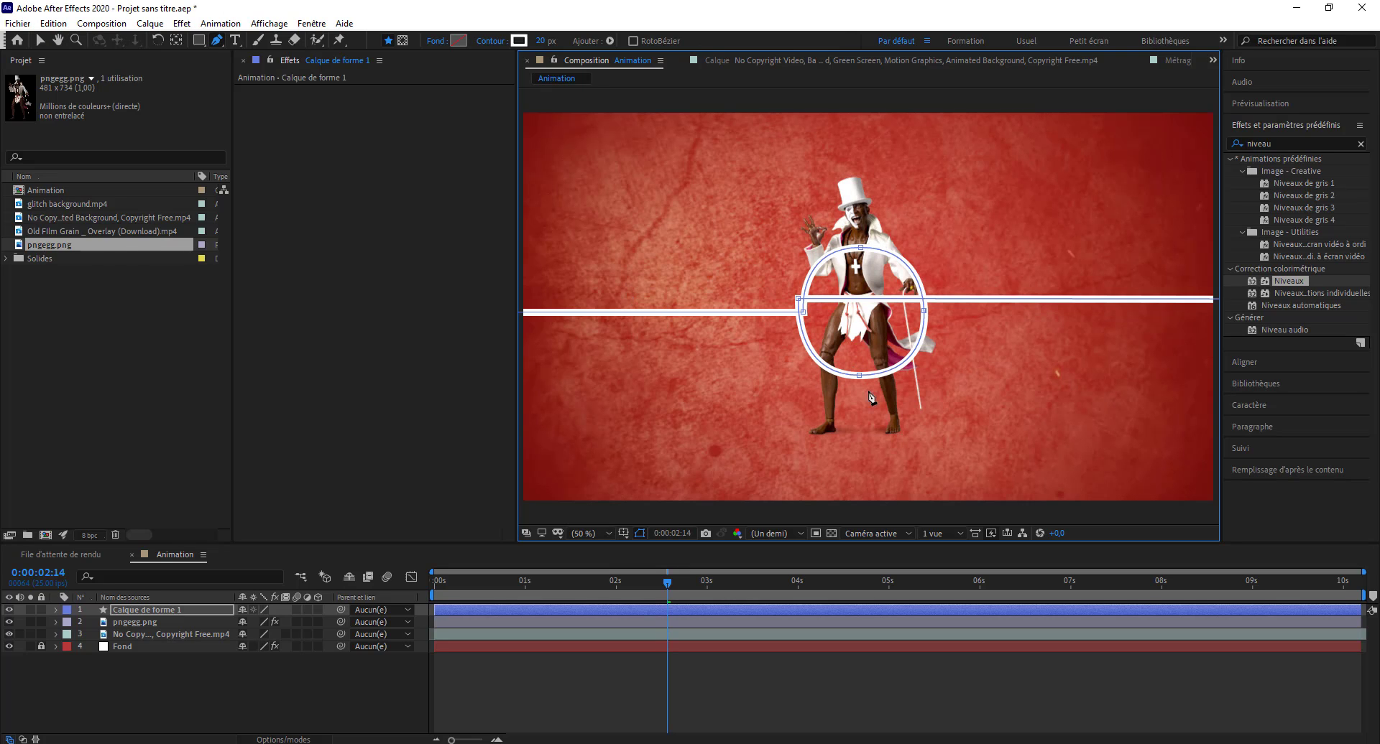
Move the corner where the band meets the ring to the right.
scroll(831, 380, down, 1)
scroll(831, 382, down, 2)
scroll(840, 373, up, 1)
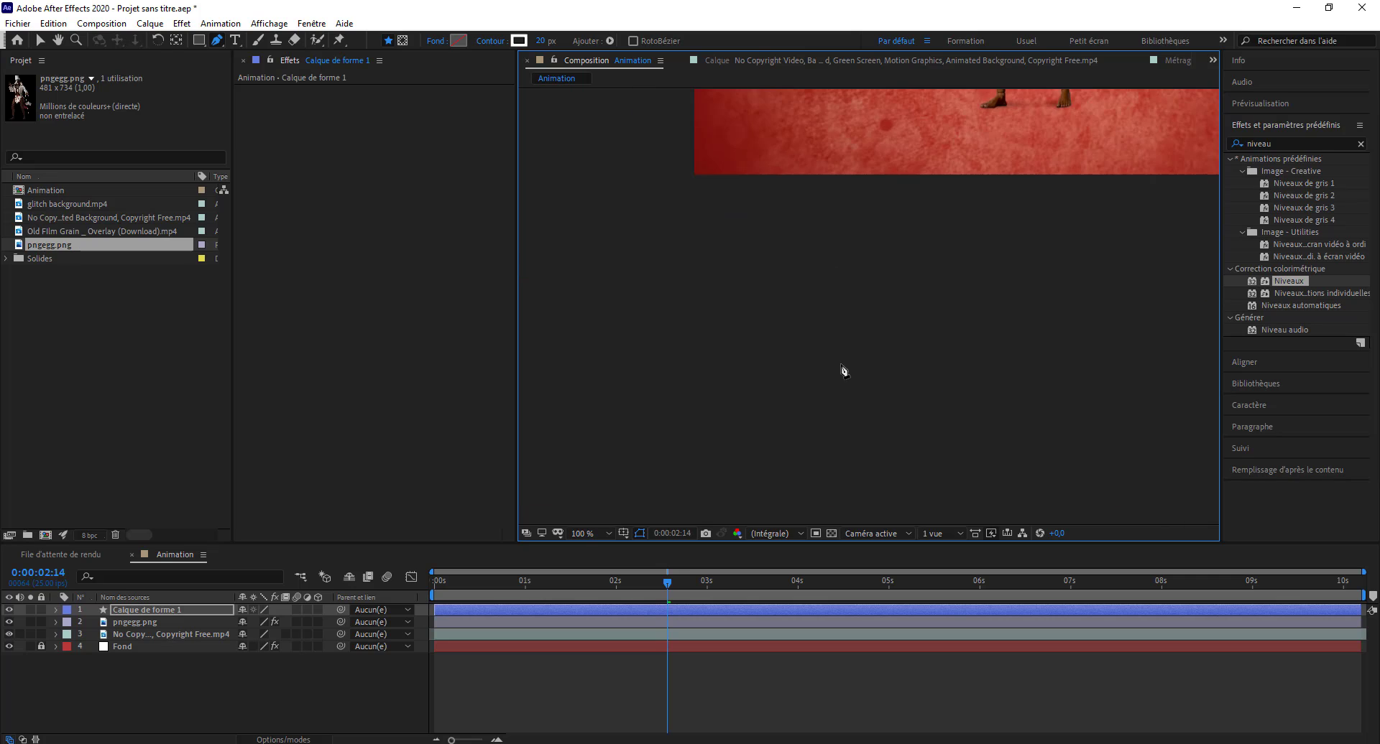
scroll(863, 343, down, 2)
scroll(864, 344, up, 2)
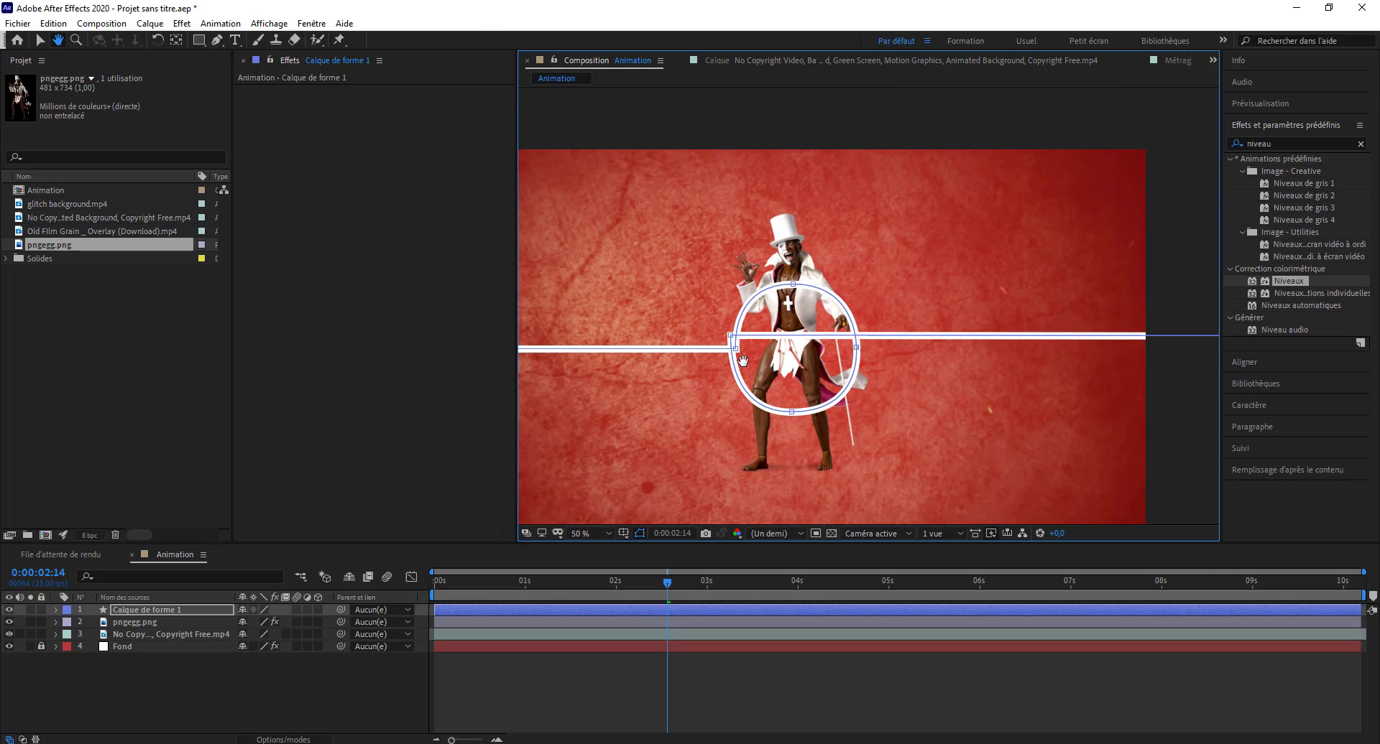
scroll(731, 357, up, 1)
scroll(657, 382, up, 1)
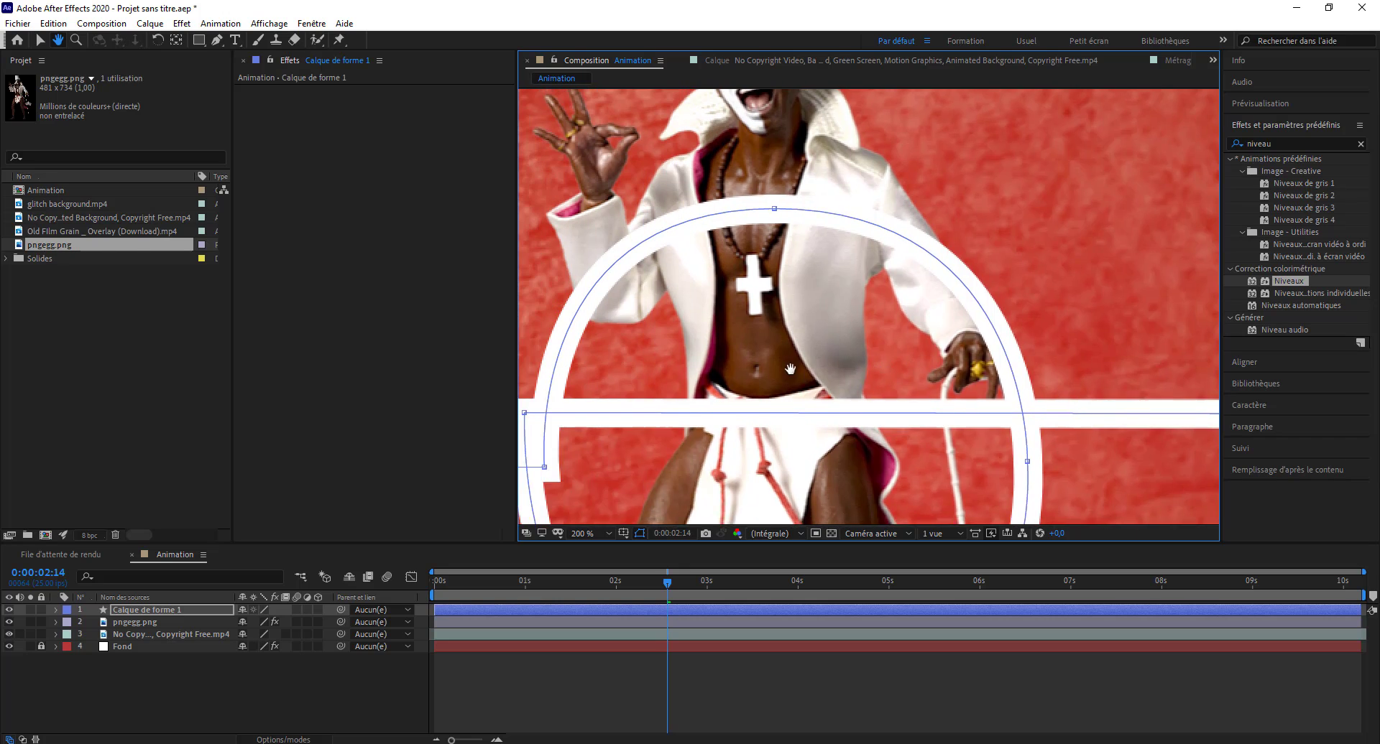
drag(612, 262, 836, 341)
key(g)
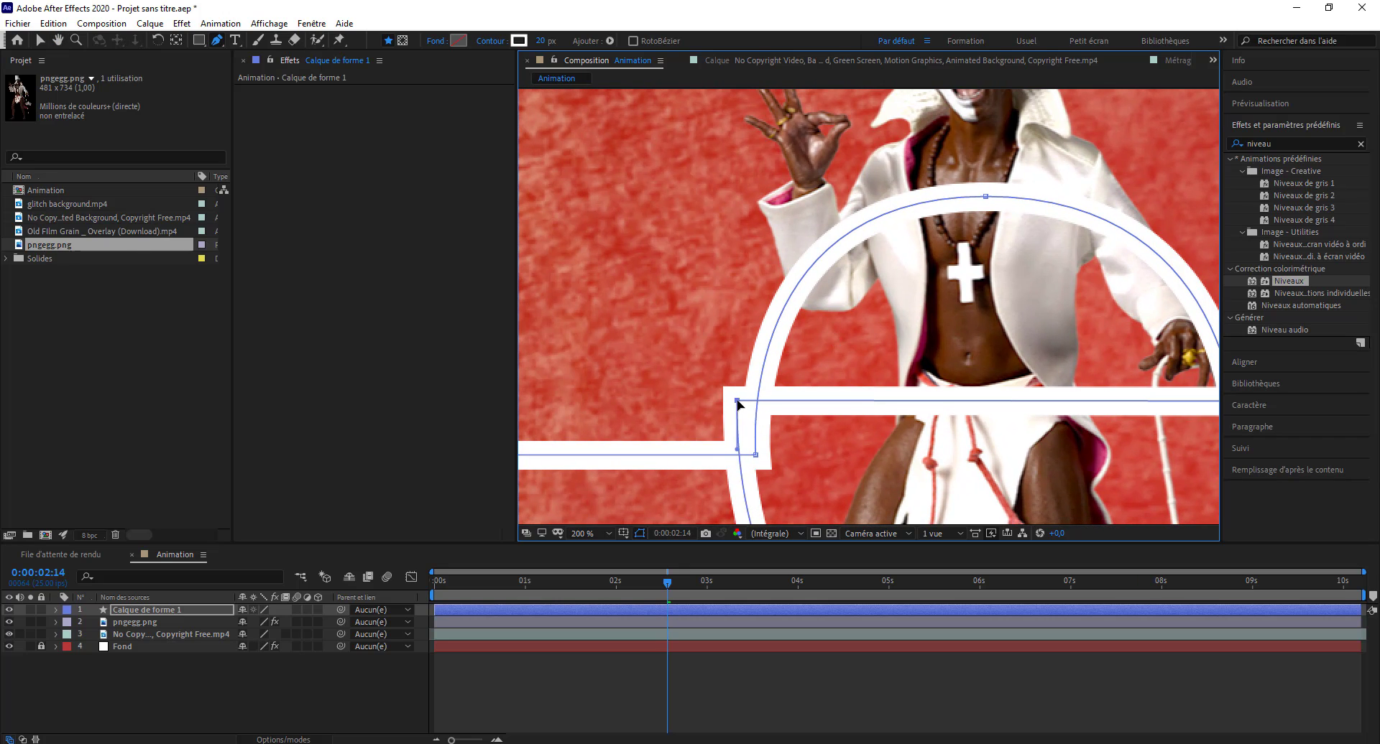
drag(735, 400, 759, 404)
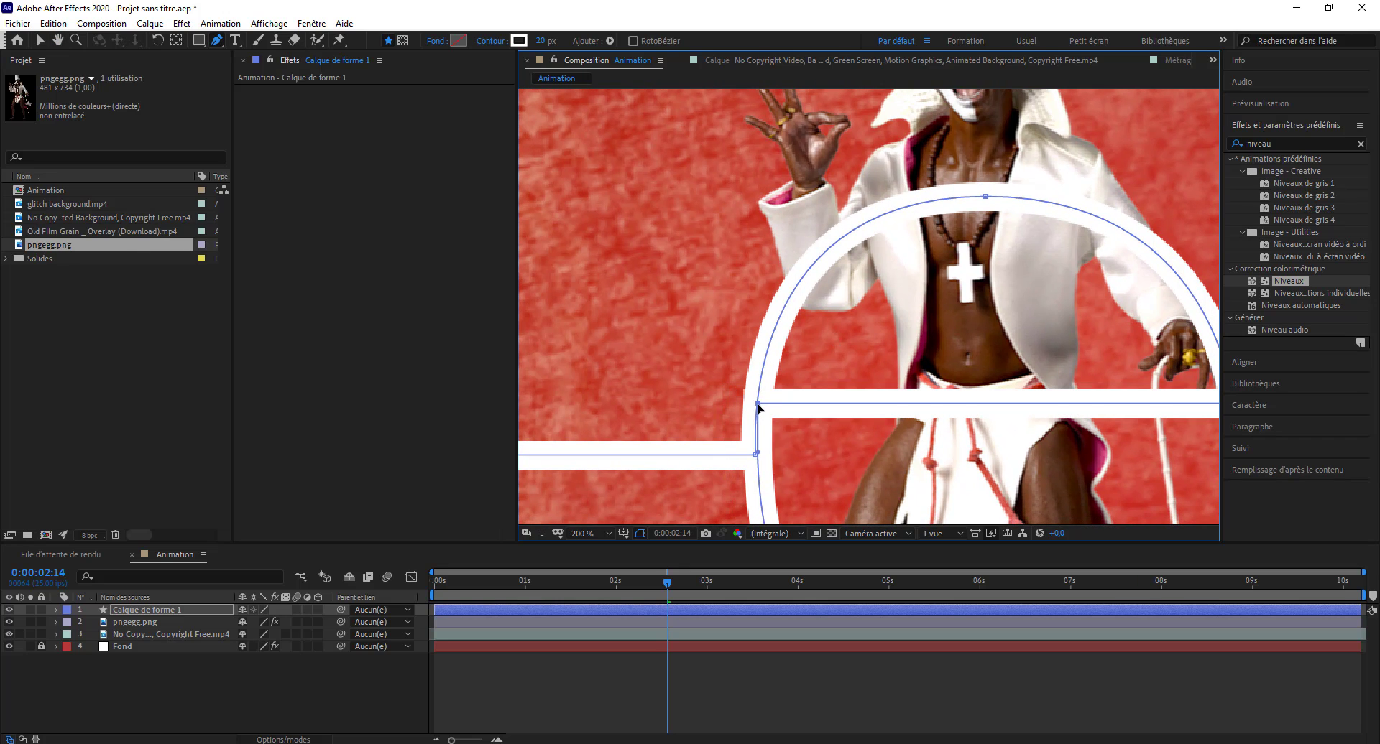
Pull the ring's bottom point's left curve handle rightwards.
key(h)
drag(754, 399, 710, 249)
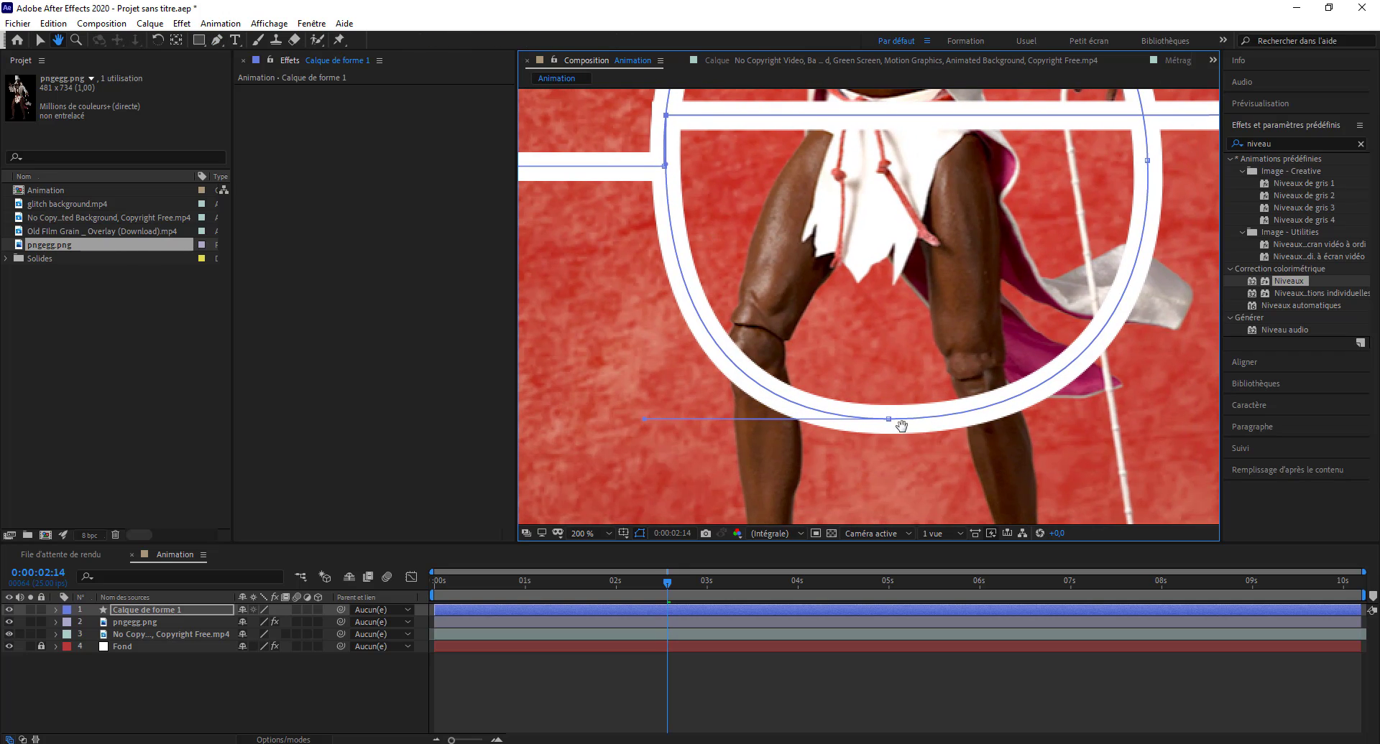
key(g)
click(889, 418)
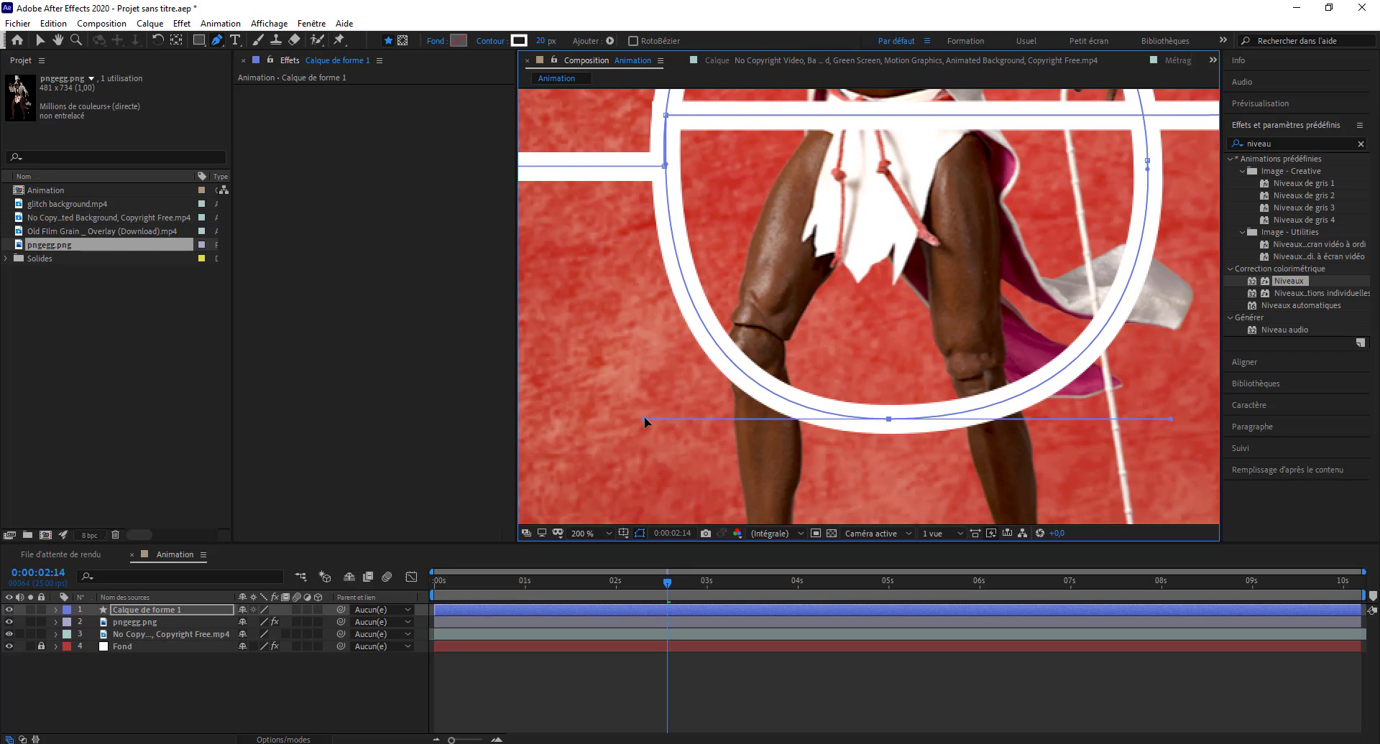
drag(644, 419, 675, 419)
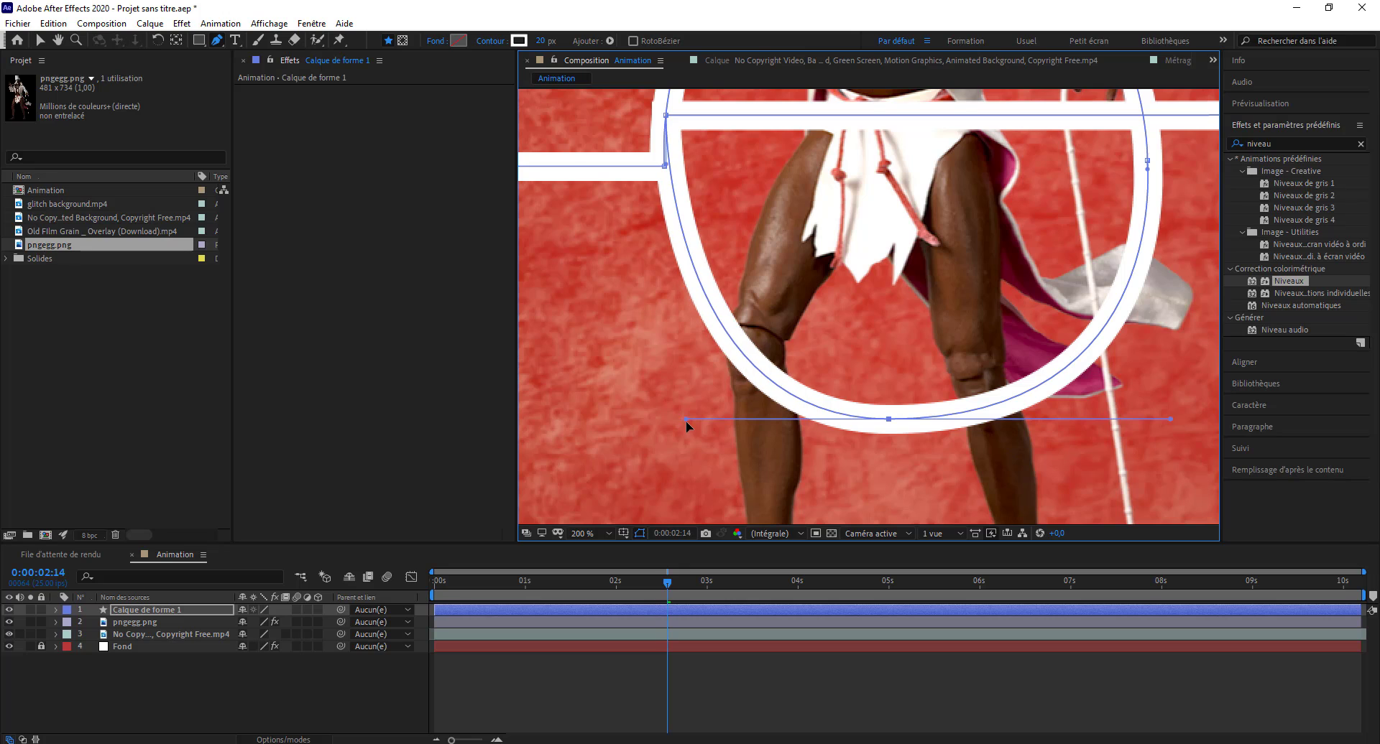
scroll(772, 401, down, 6)
scroll(770, 400, up, 2)
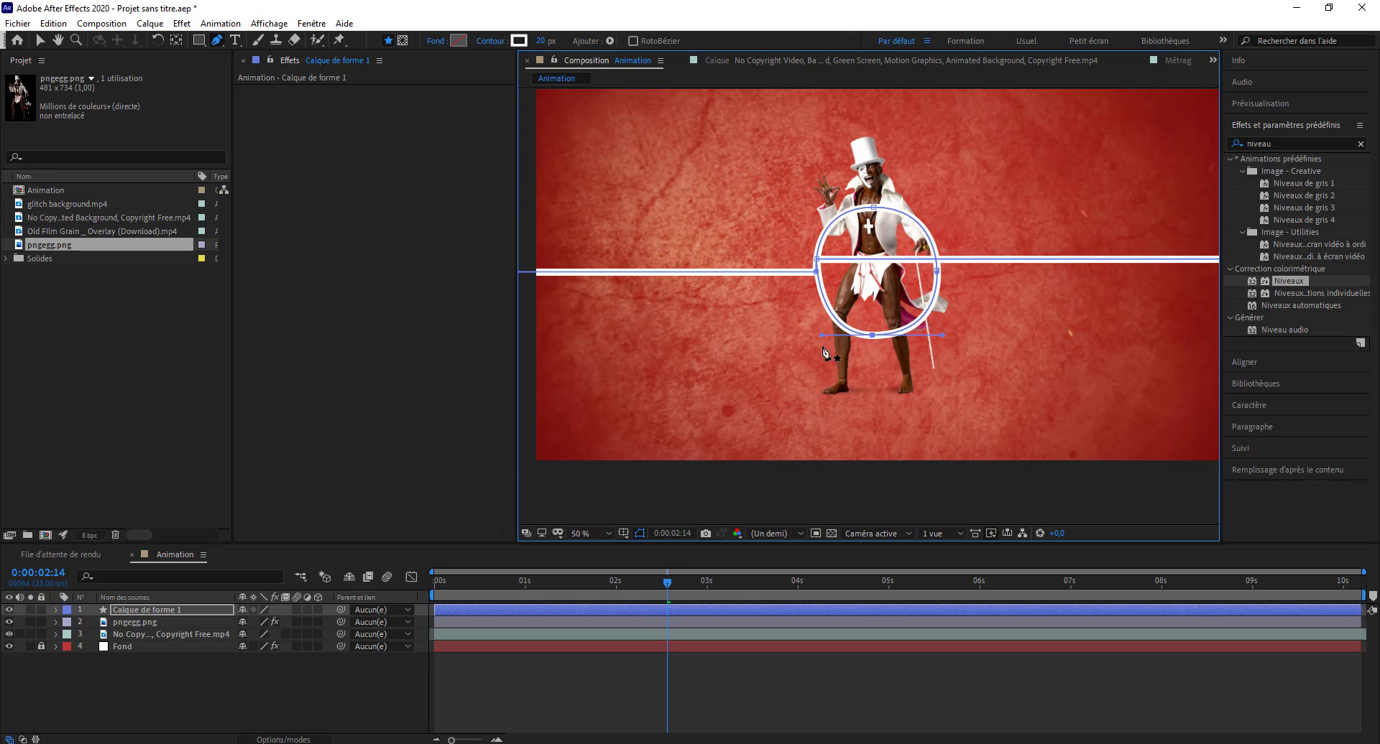
Adjust the bottom point's curve handles to round the ring's lower curve.
click(811, 358)
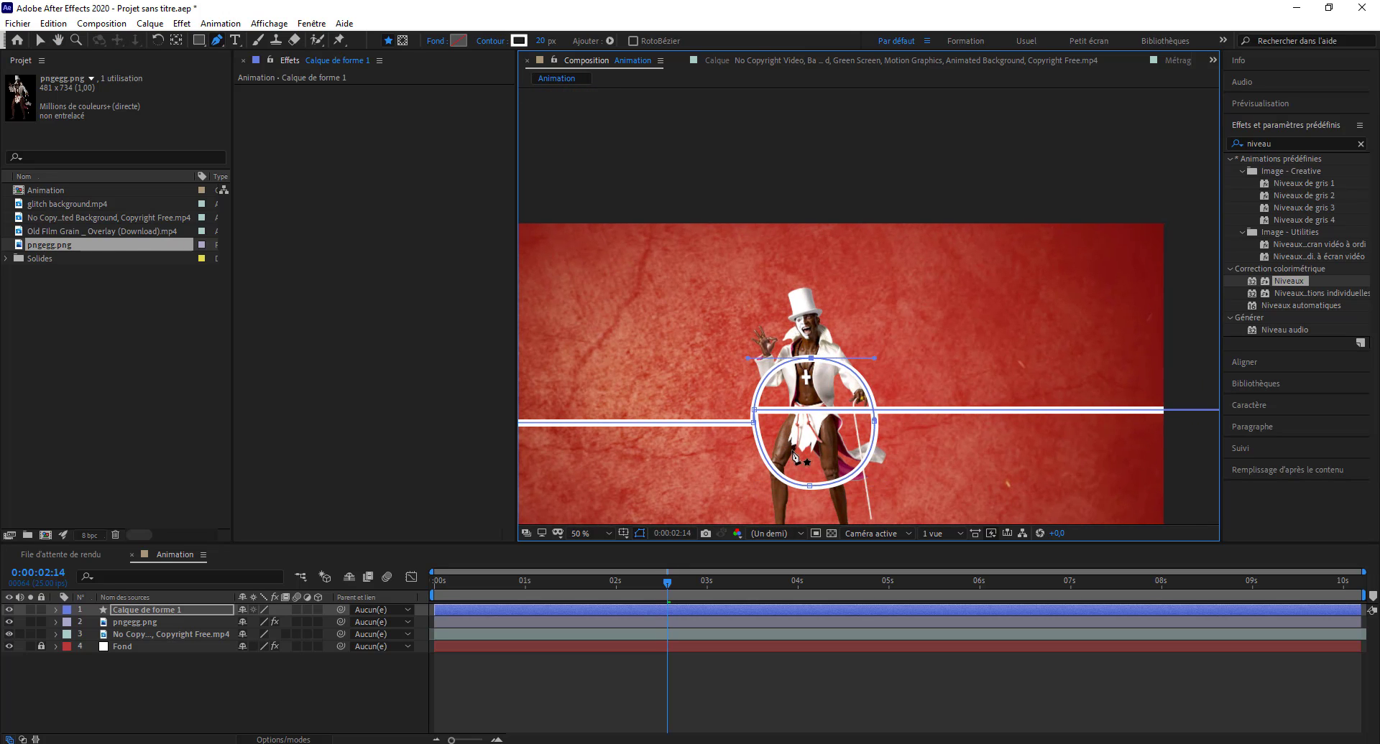
click(810, 487)
drag(757, 486, 749, 487)
drag(748, 485, 756, 486)
drag(880, 485, 872, 486)
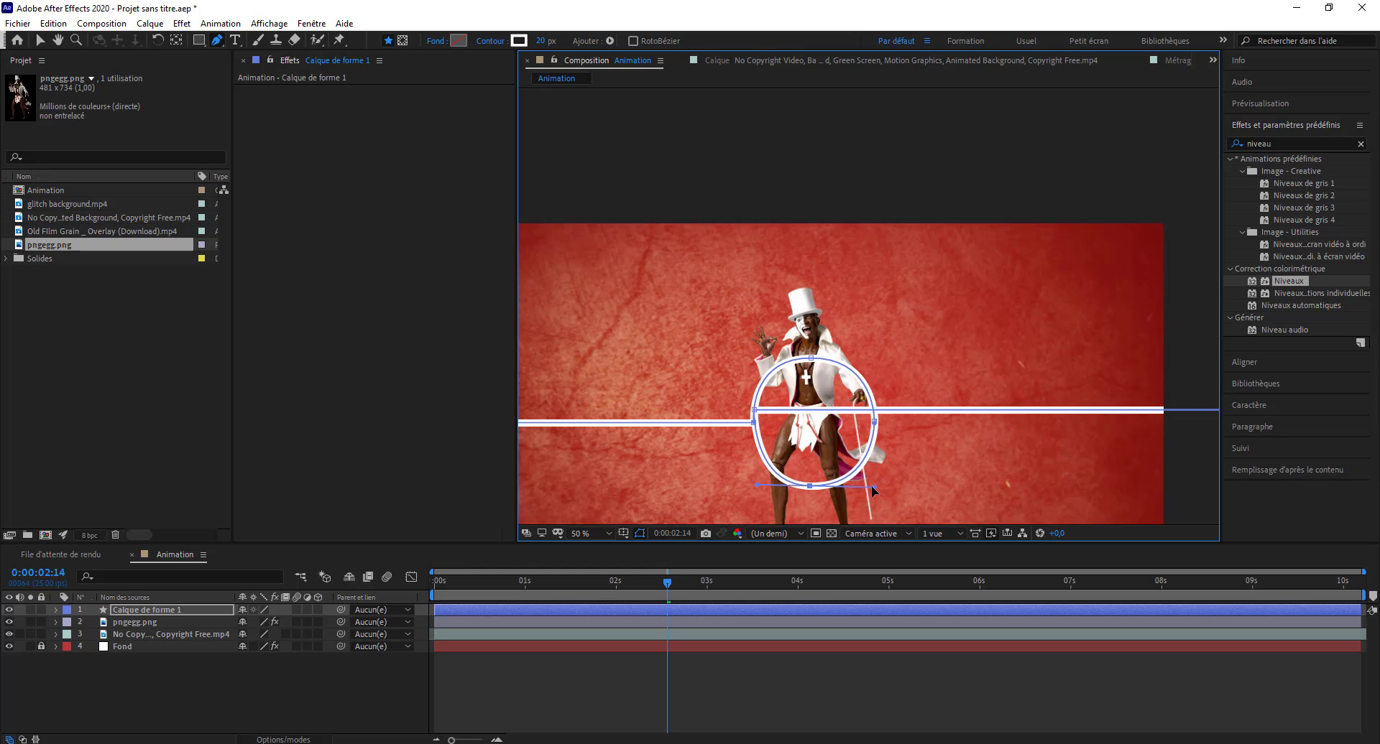
Draw an ellipse around the waist as Calque de forme 2 and align it over the ring.
click(519, 699)
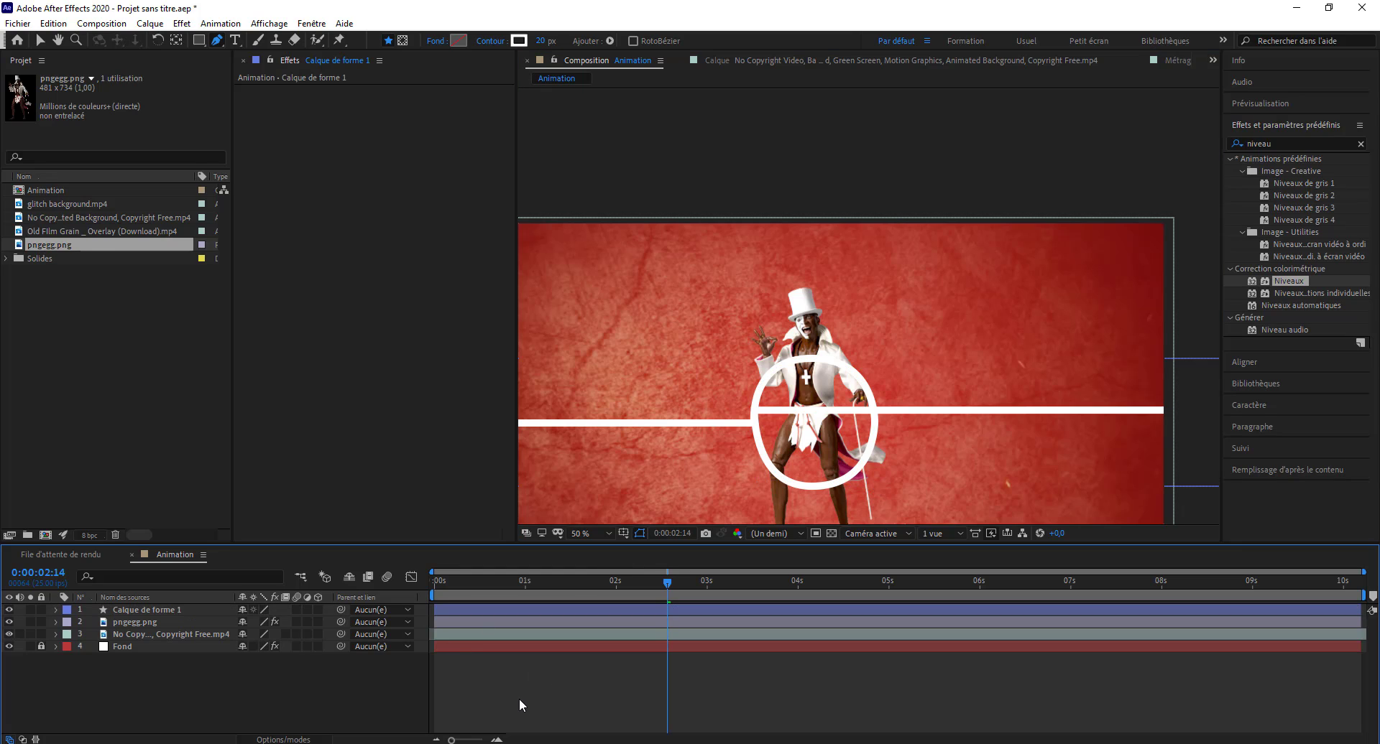
drag(199, 39, 244, 74)
mouse_move(787, 364)
mouse_down()
mouse_move(894, 472)
mouse_move(859, 487)
mouse_up()
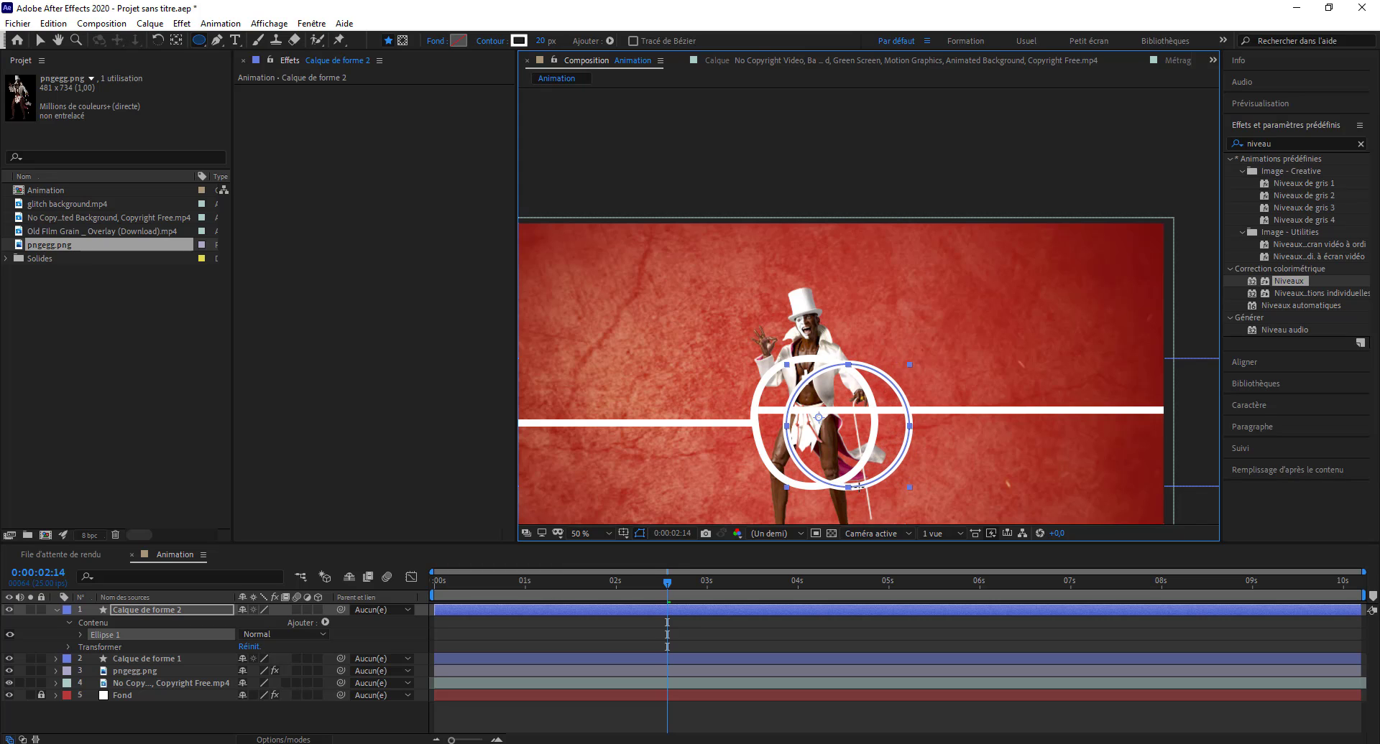
key(v)
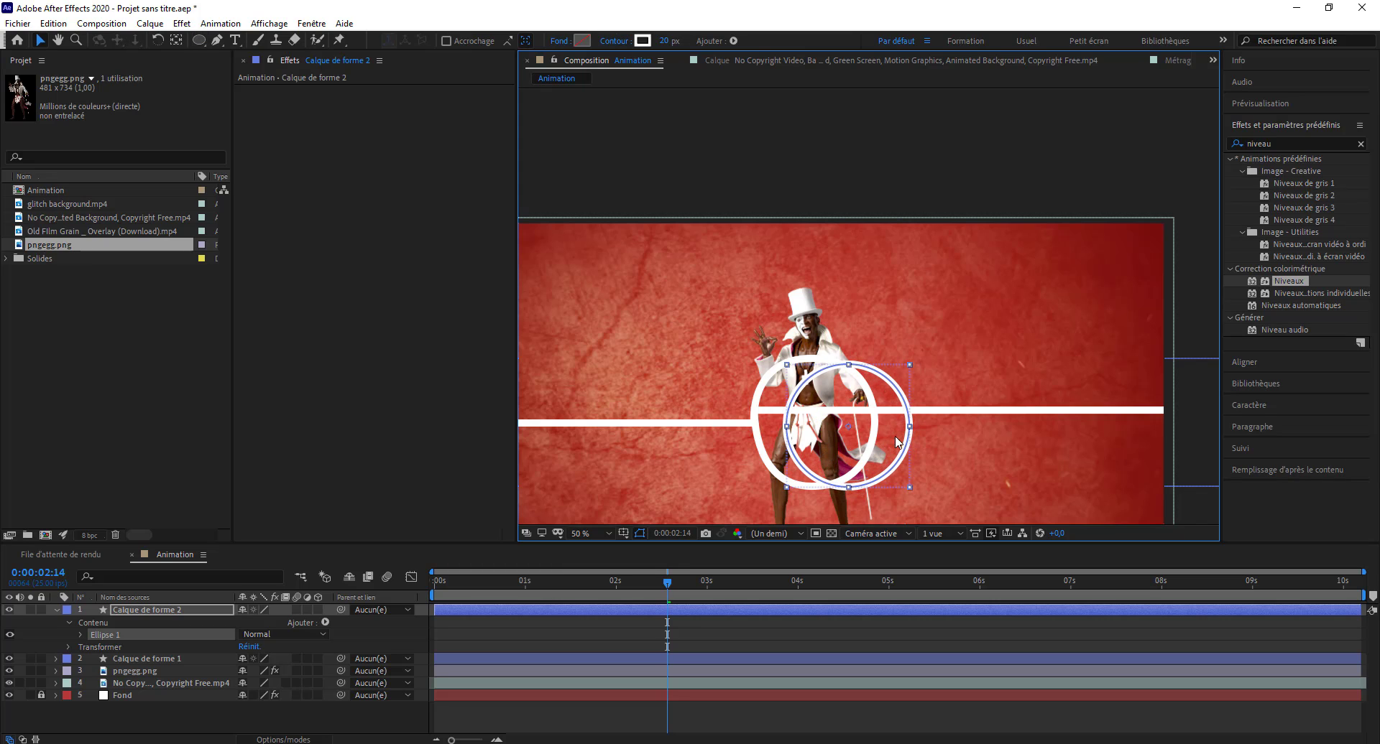
drag(808, 424, 818, 427)
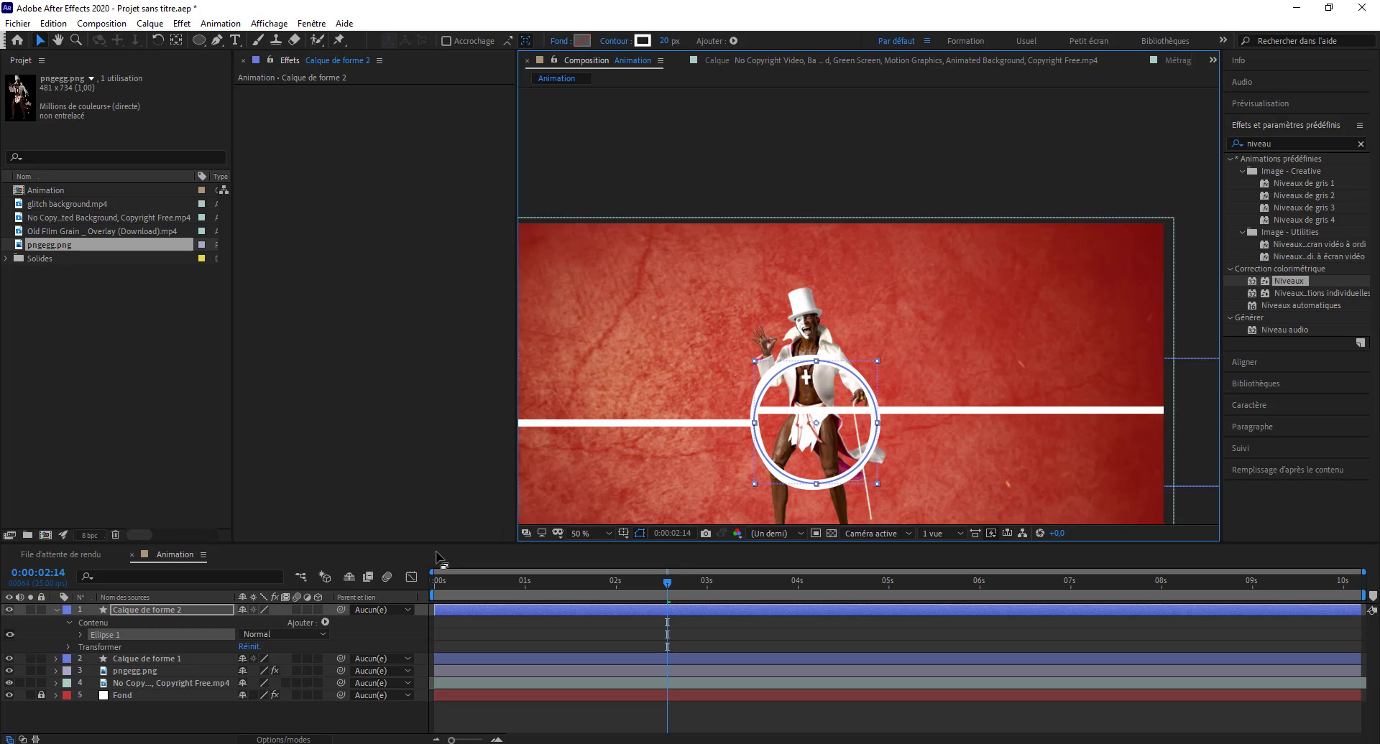
click(159, 659)
Shift the ring's left and top points and shorten its right curve handle.
key(h)
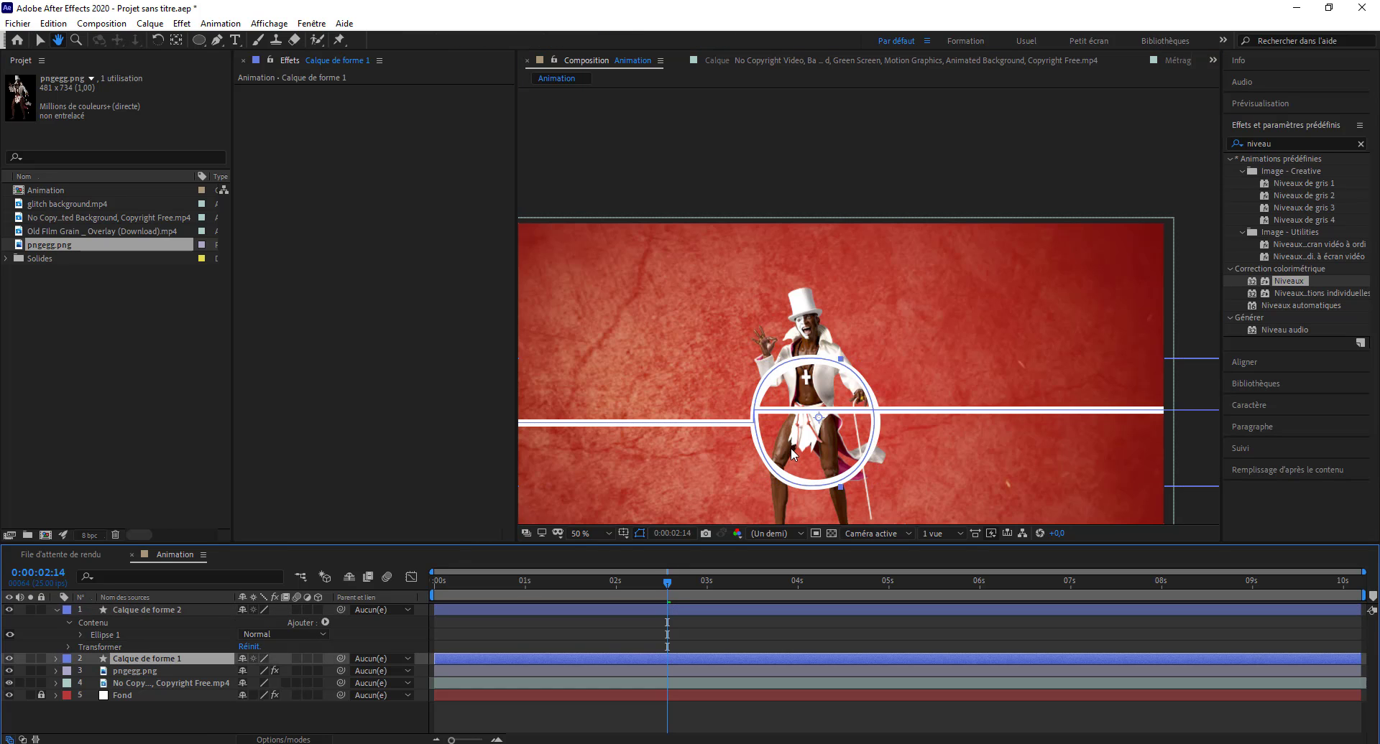
scroll(790, 447, up, 4)
scroll(791, 448, down, 2)
drag(790, 457, 805, 299)
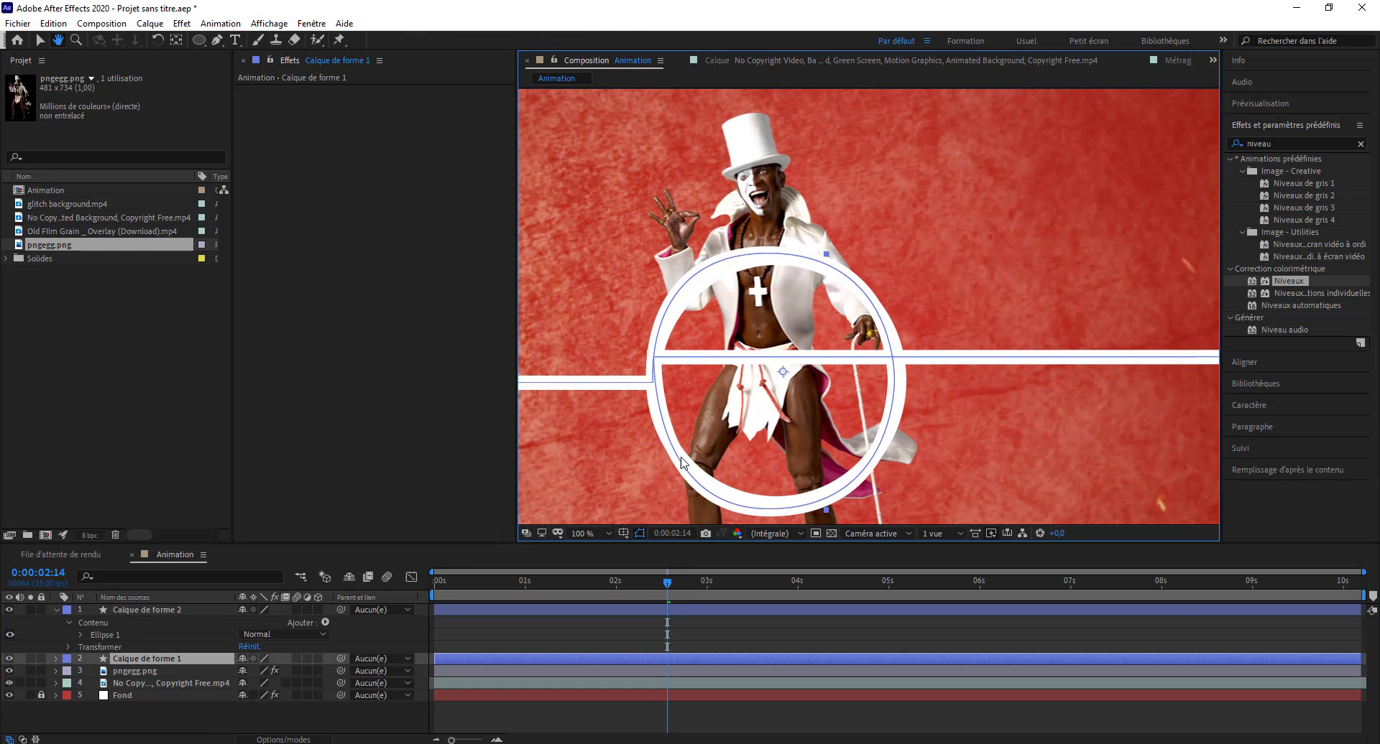
key(v)
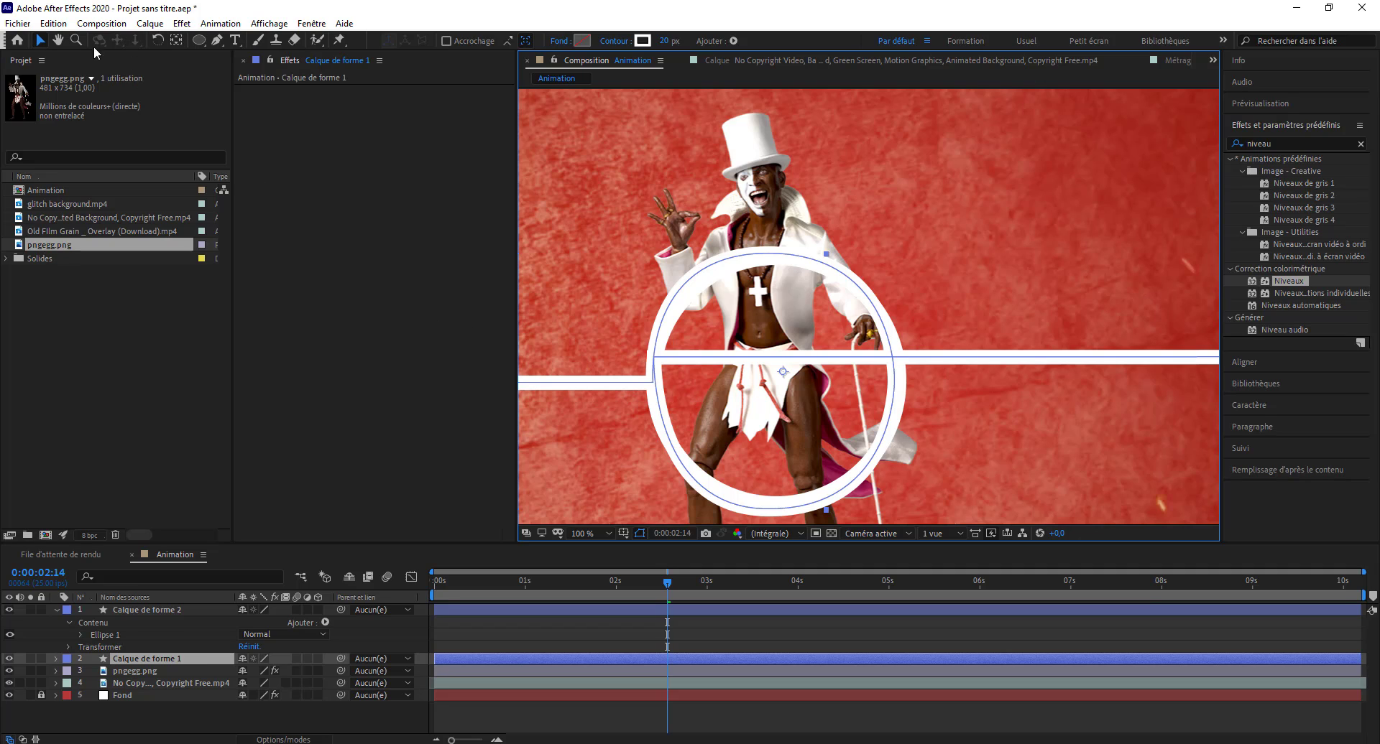
click(214, 42)
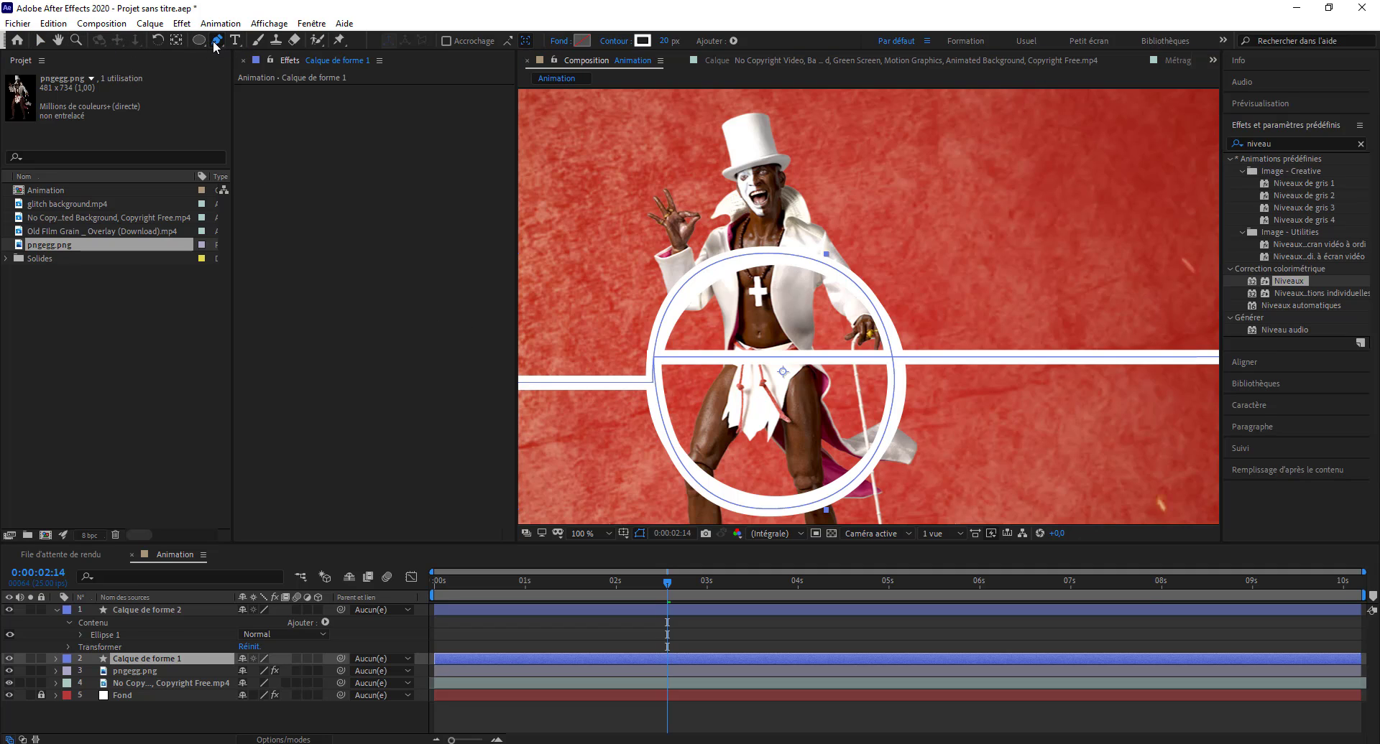
click(41, 40)
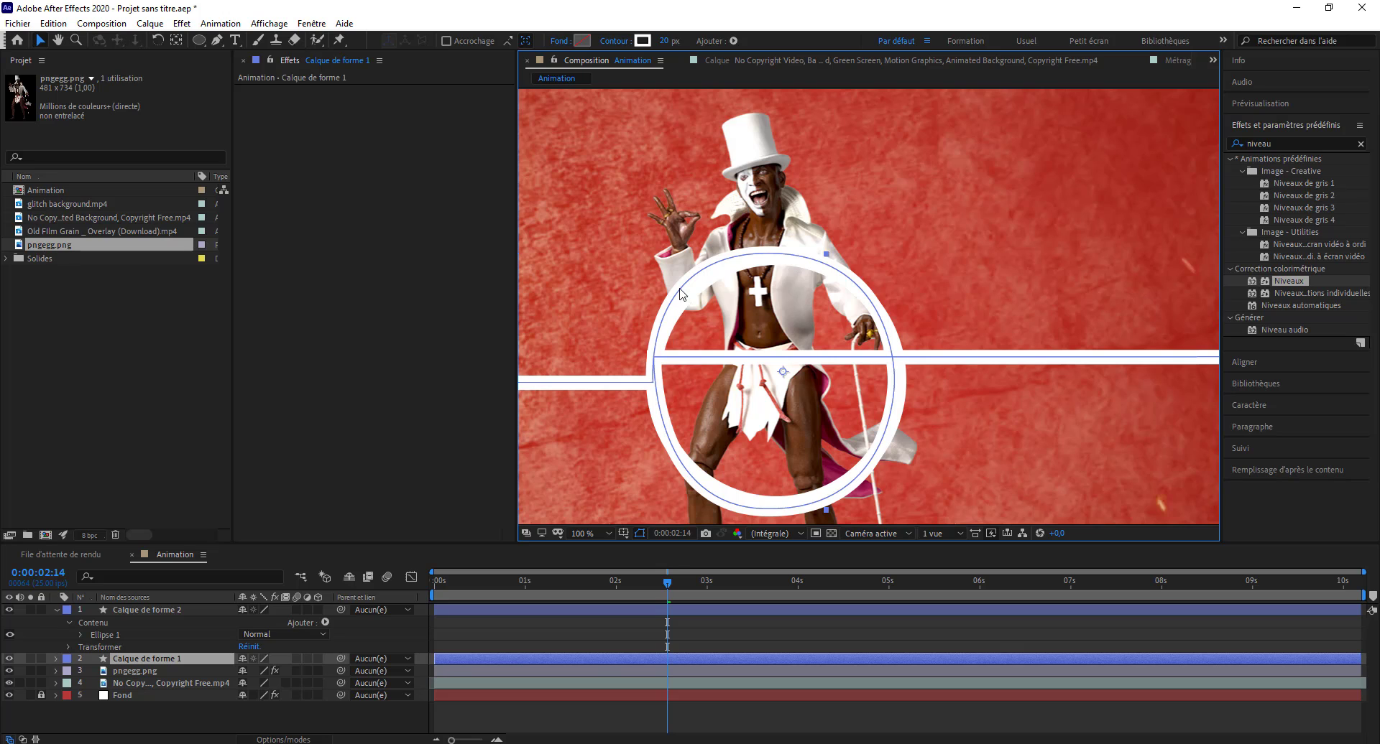
scroll(642, 300, down, 4)
scroll(642, 301, up, 2)
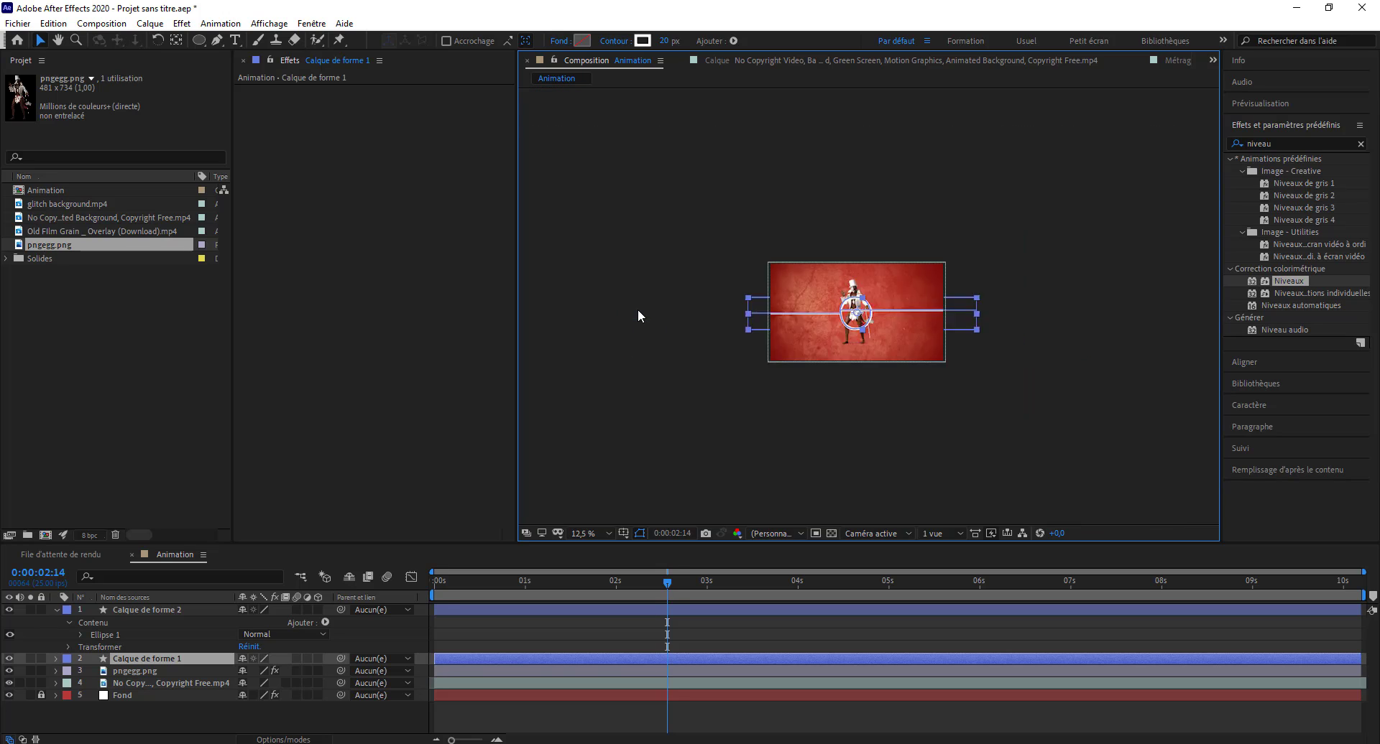
scroll(637, 309, up, 2)
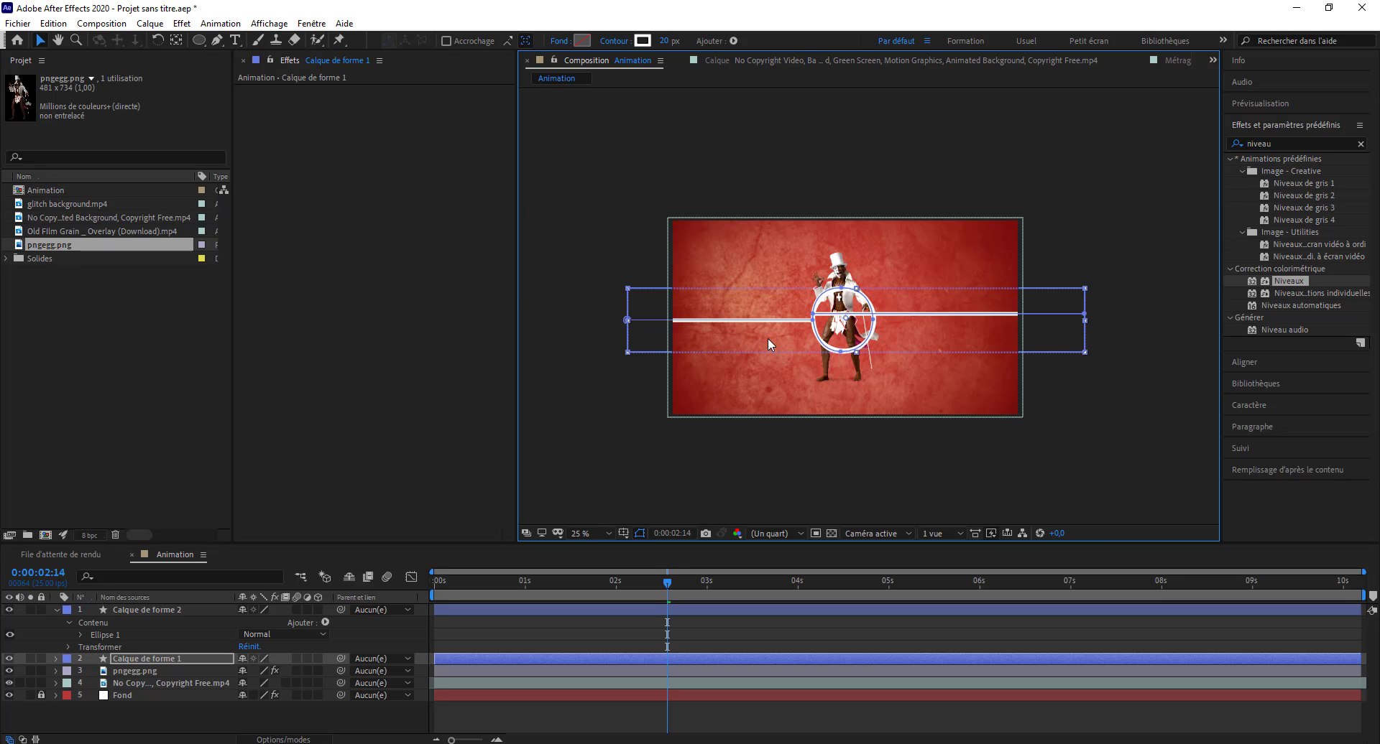
scroll(767, 338, up, 6)
drag(722, 324, 811, 253)
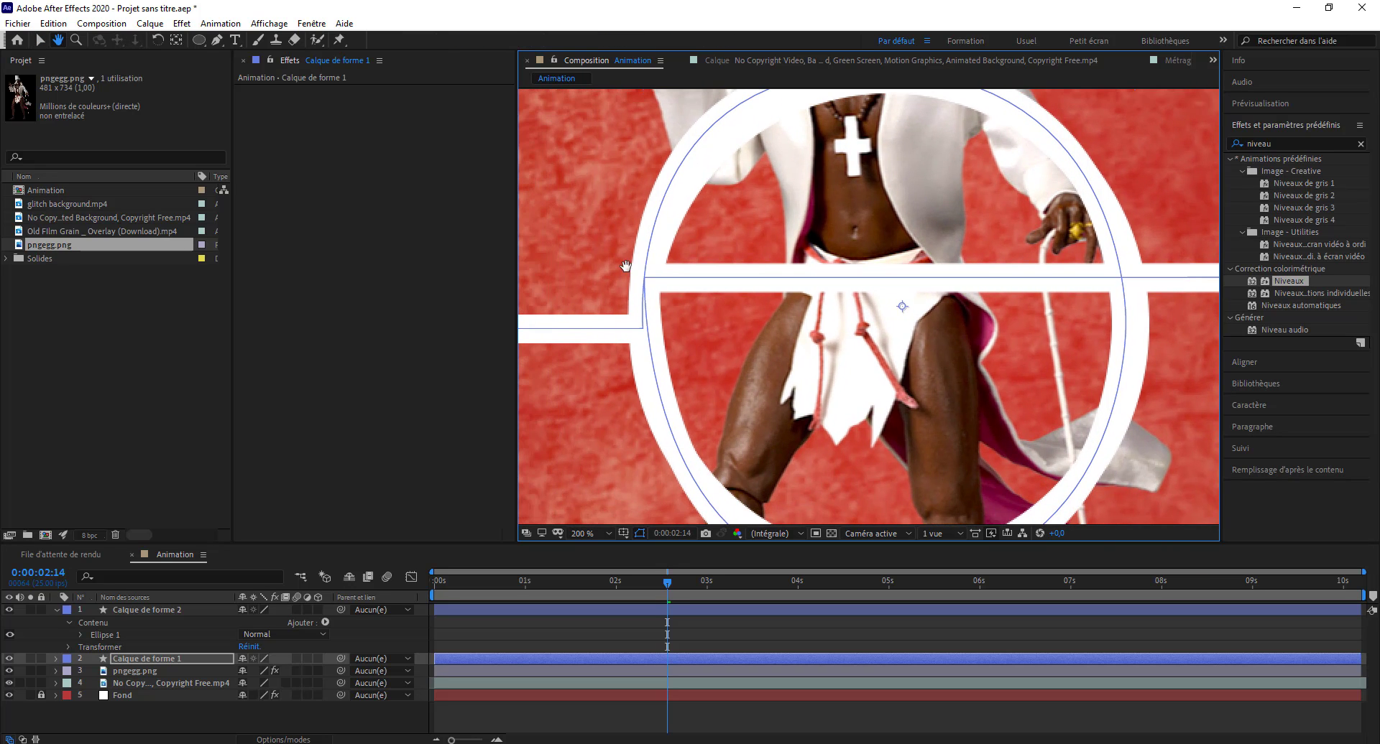
drag(643, 332, 671, 497)
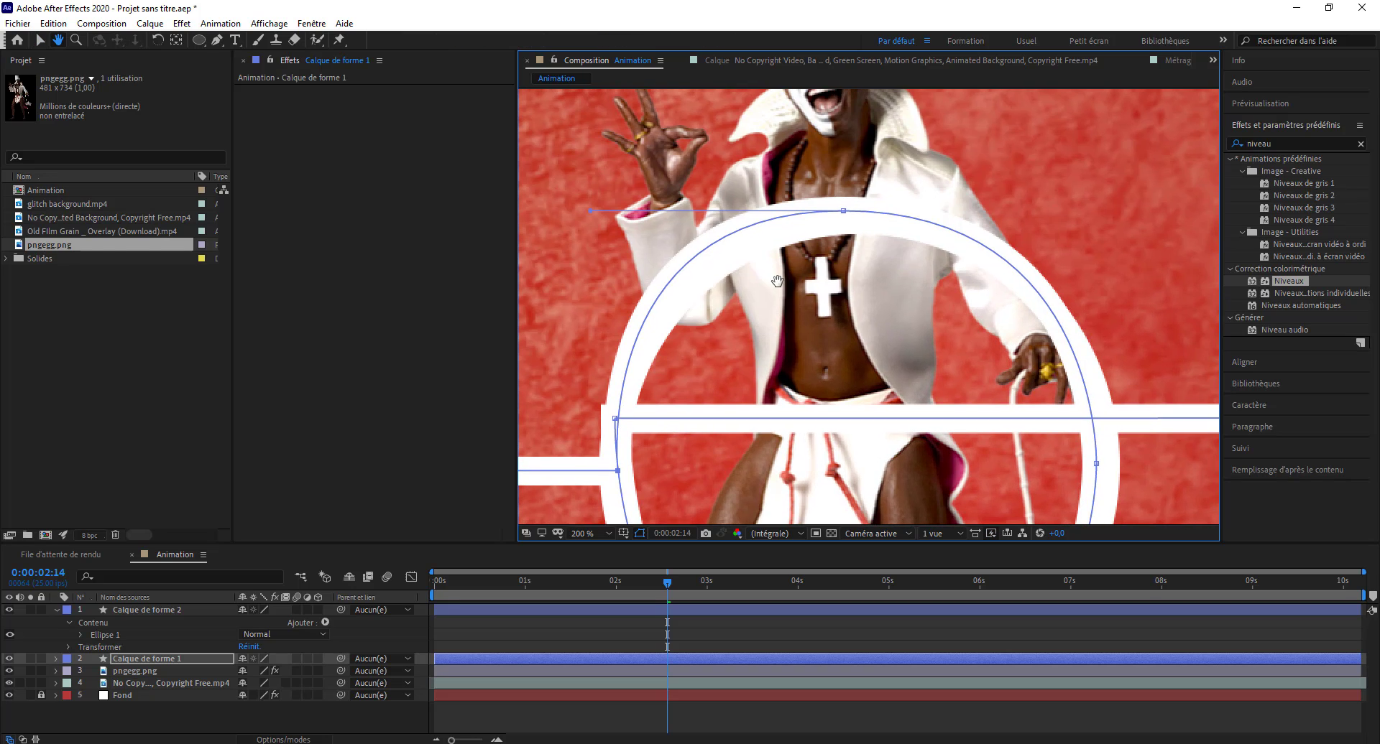
drag(845, 216, 855, 224)
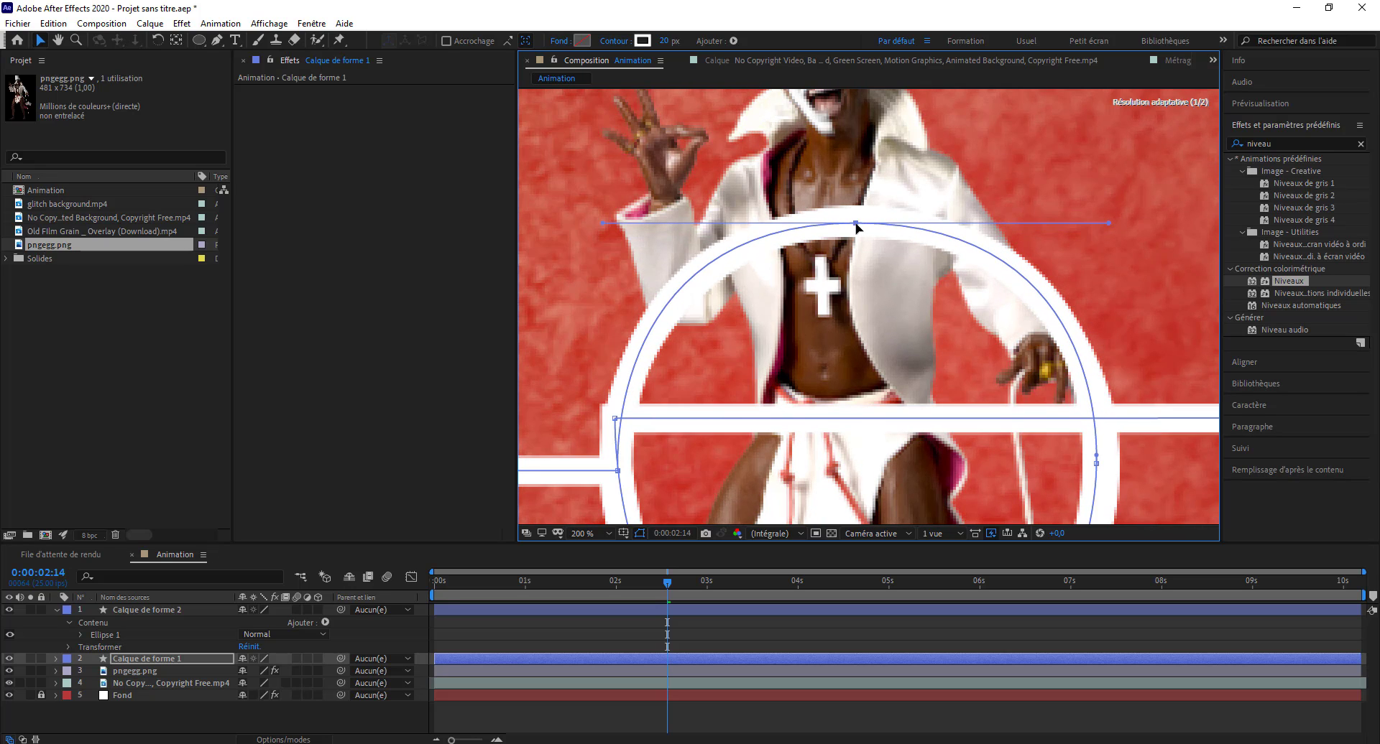
drag(1110, 224, 1097, 227)
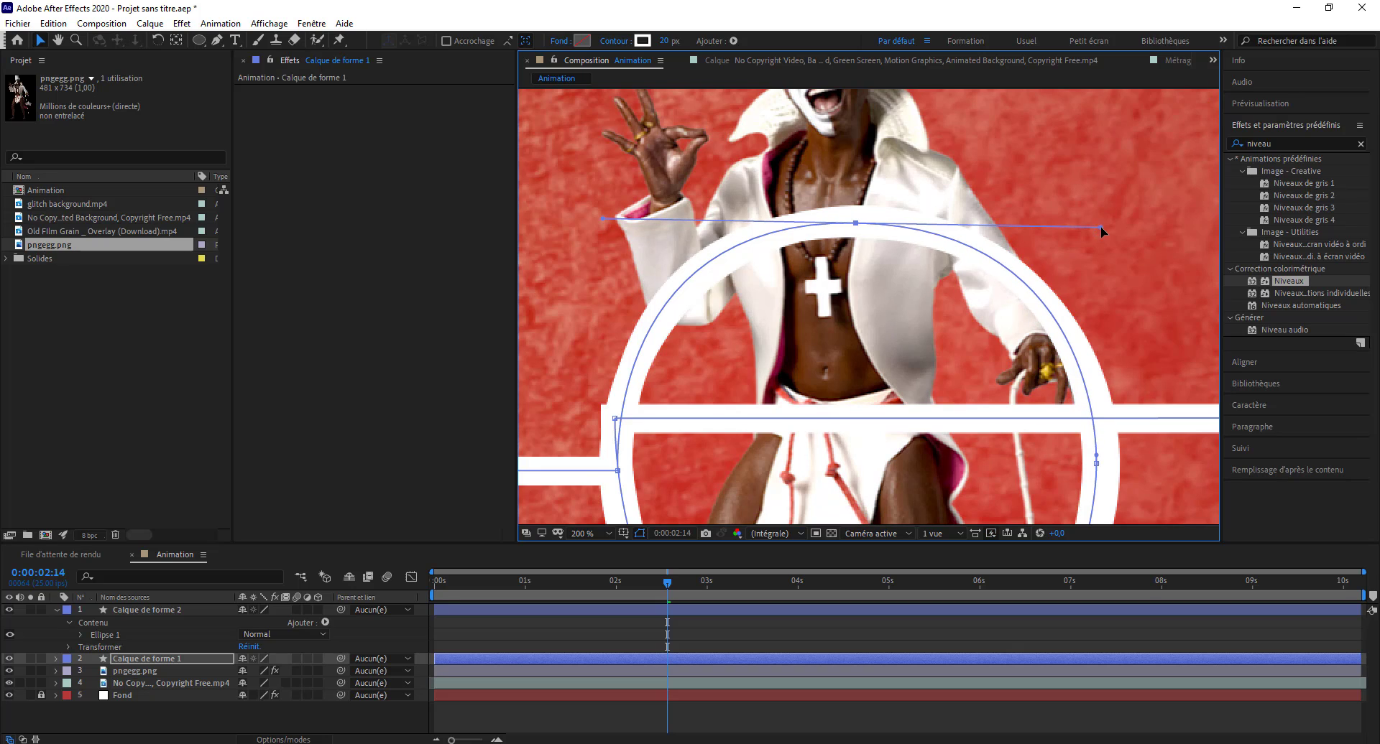
Pull up a handle on the upper arc and raise the ring's bottom point.
mouse_move(1099, 447)
mouse_down()
mouse_move(955, 372)
mouse_move(958, 425)
mouse_up()
key(v)
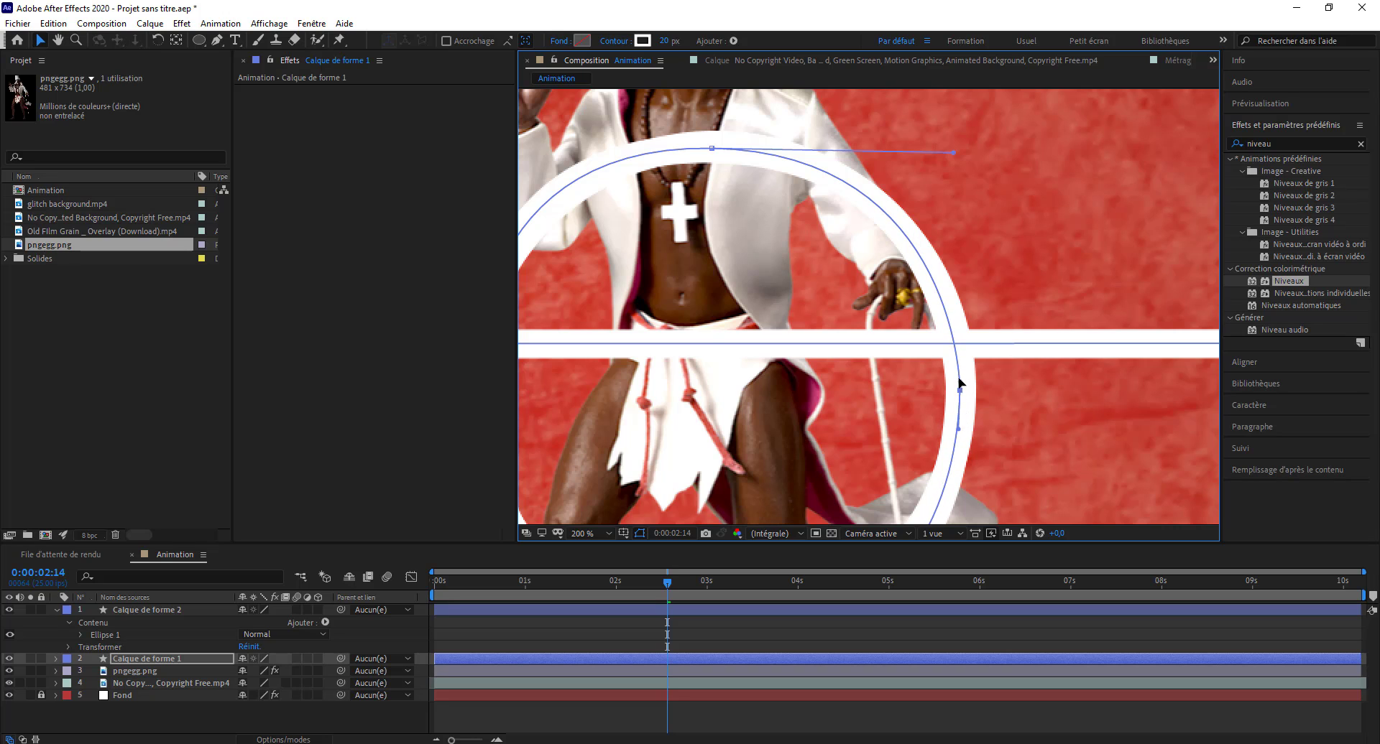
drag(959, 388, 956, 352)
key(h)
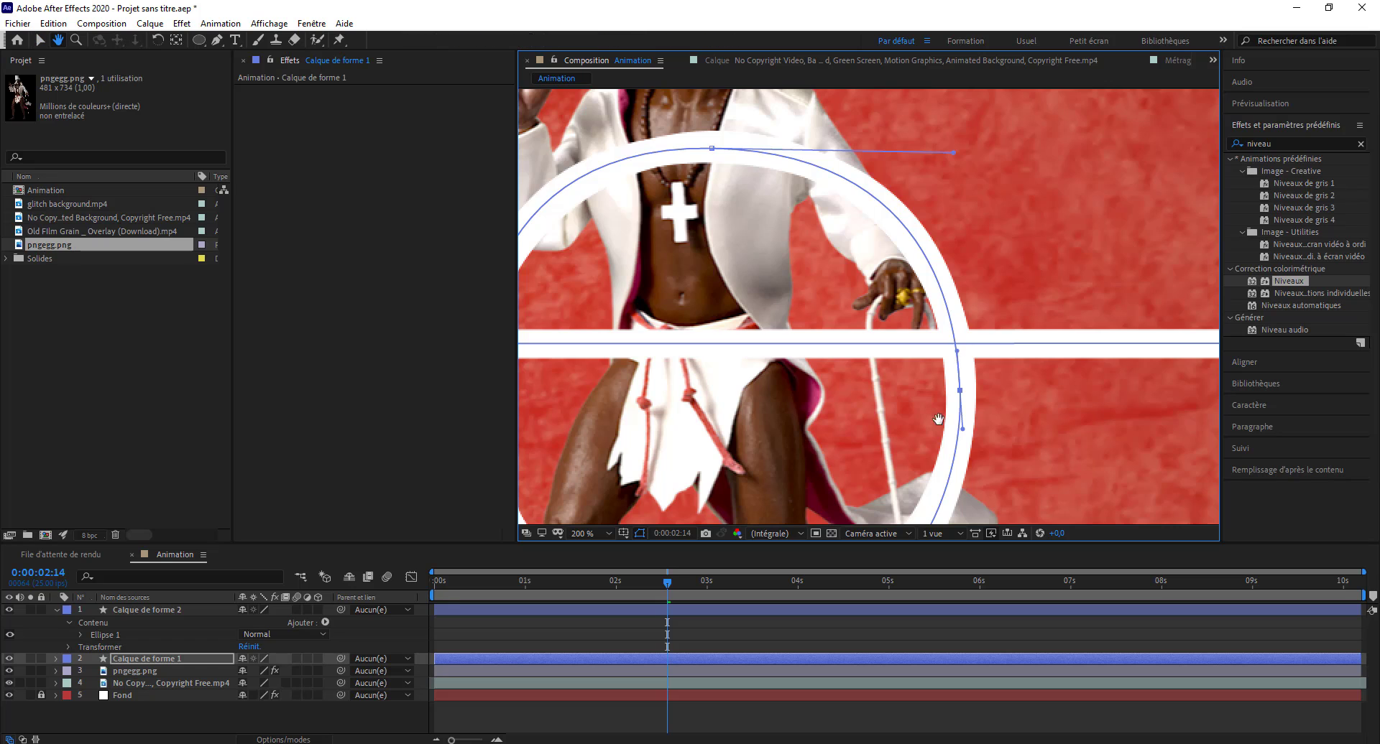
drag(937, 419, 966, 193)
key(v)
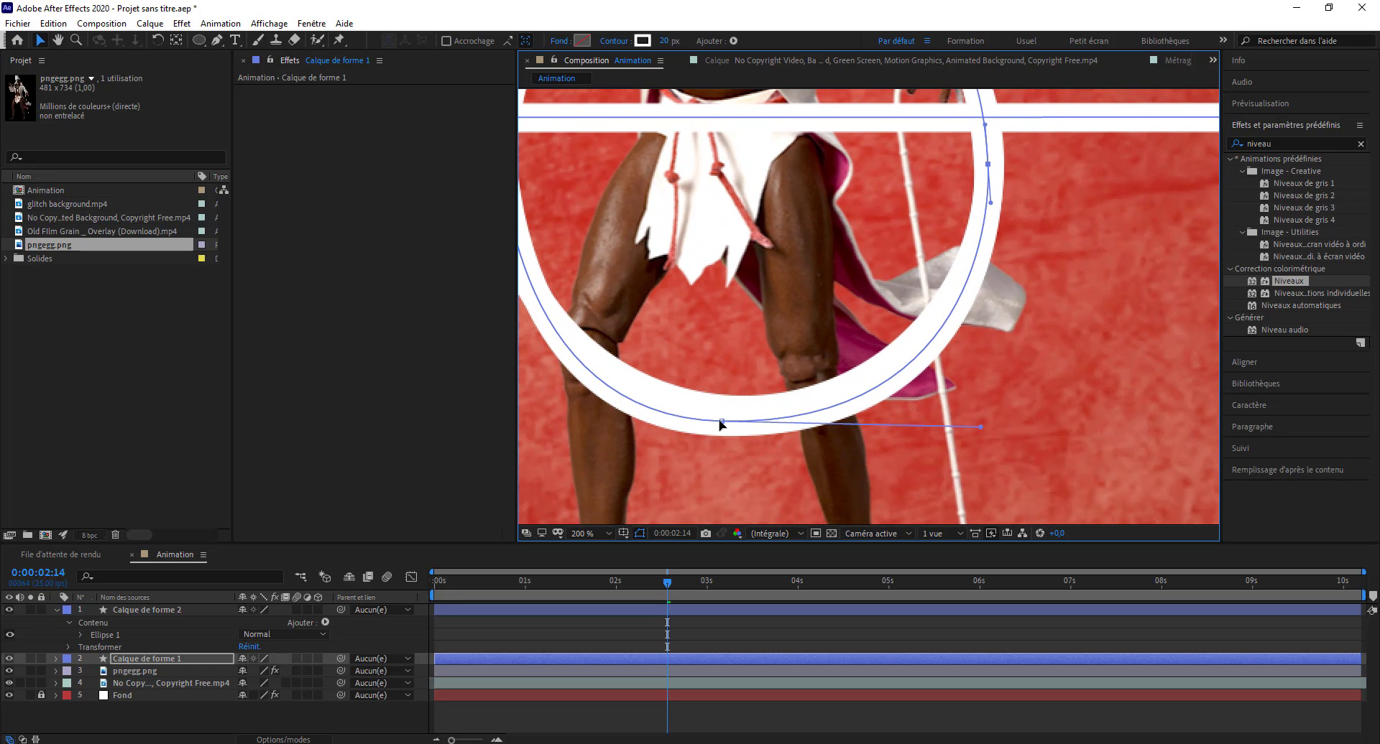
drag(721, 423, 727, 407)
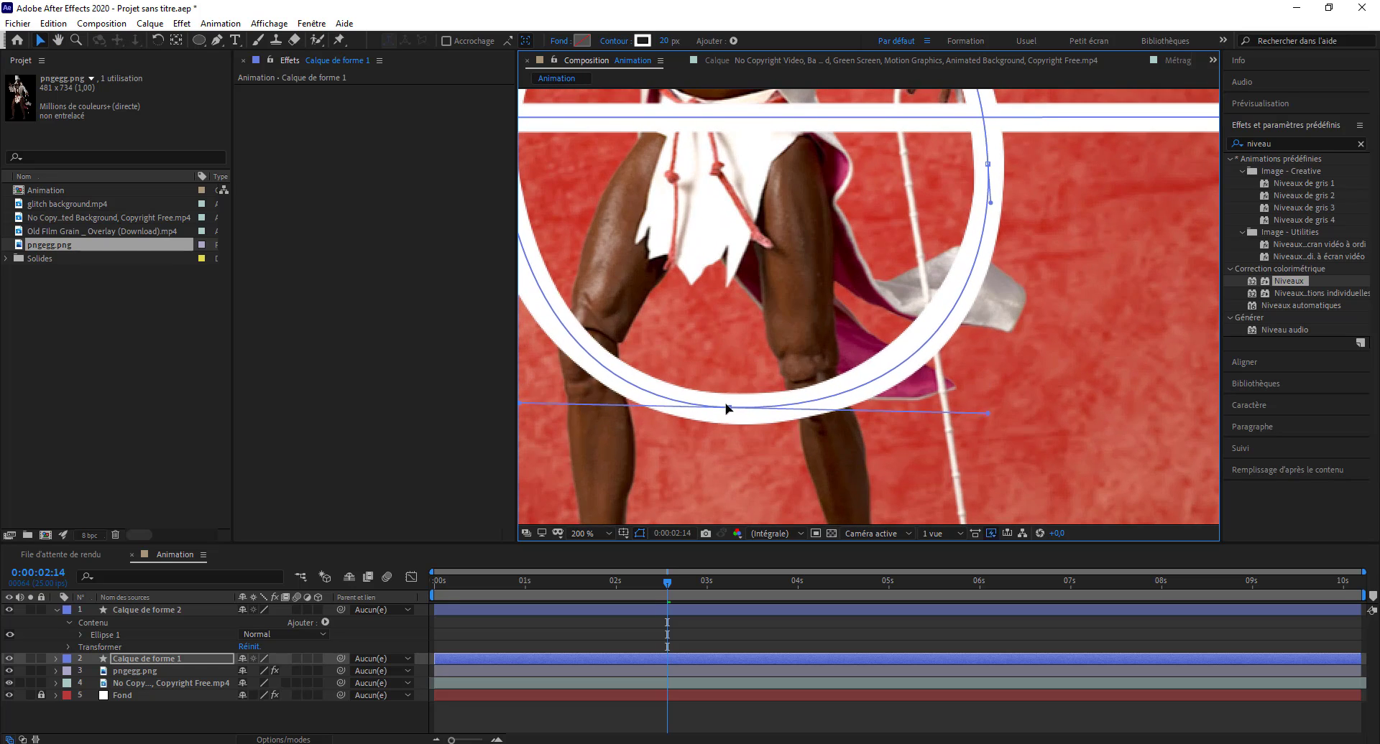
Adjust the bar's top-left corner and the ring's bottom point and handles.
mouse_move(532, 405)
mouse_down()
mouse_move(710, 455)
mouse_move(676, 451)
mouse_up()
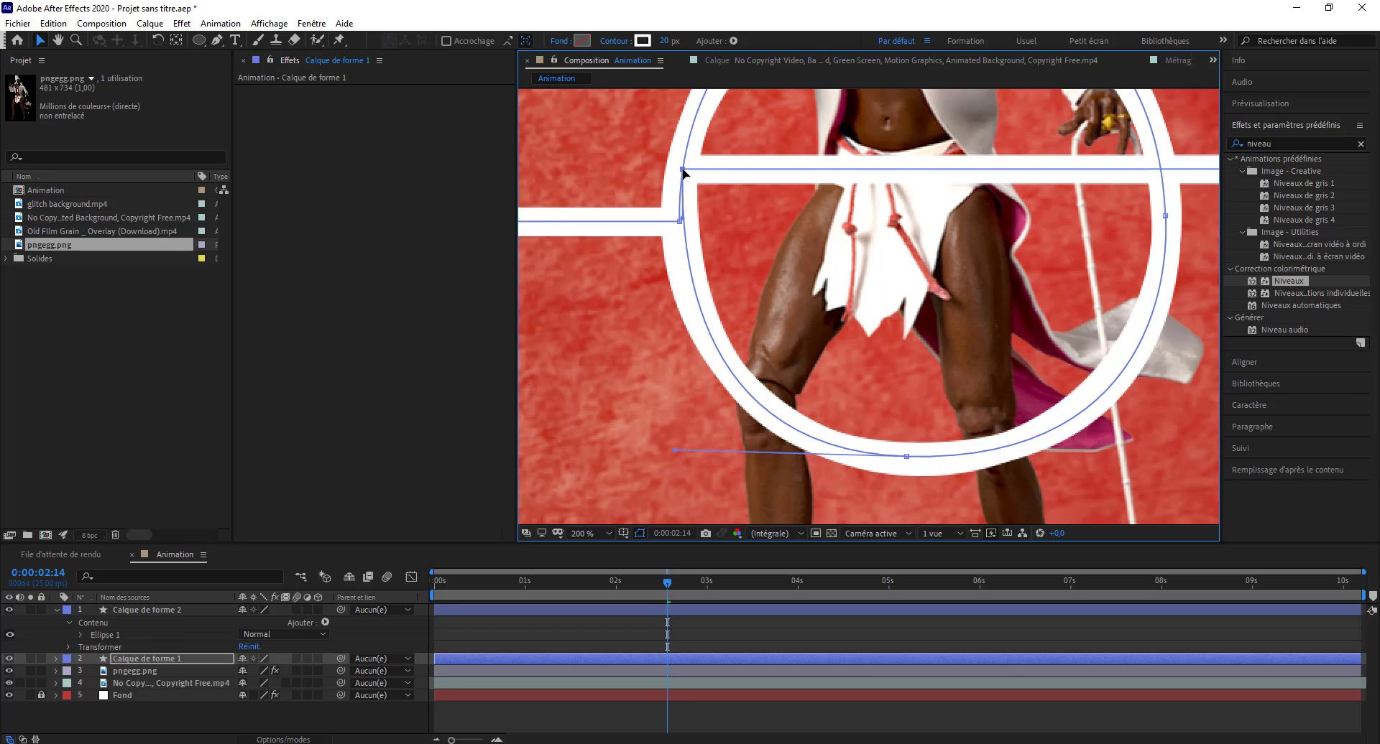
drag(679, 172, 682, 171)
drag(676, 452, 657, 449)
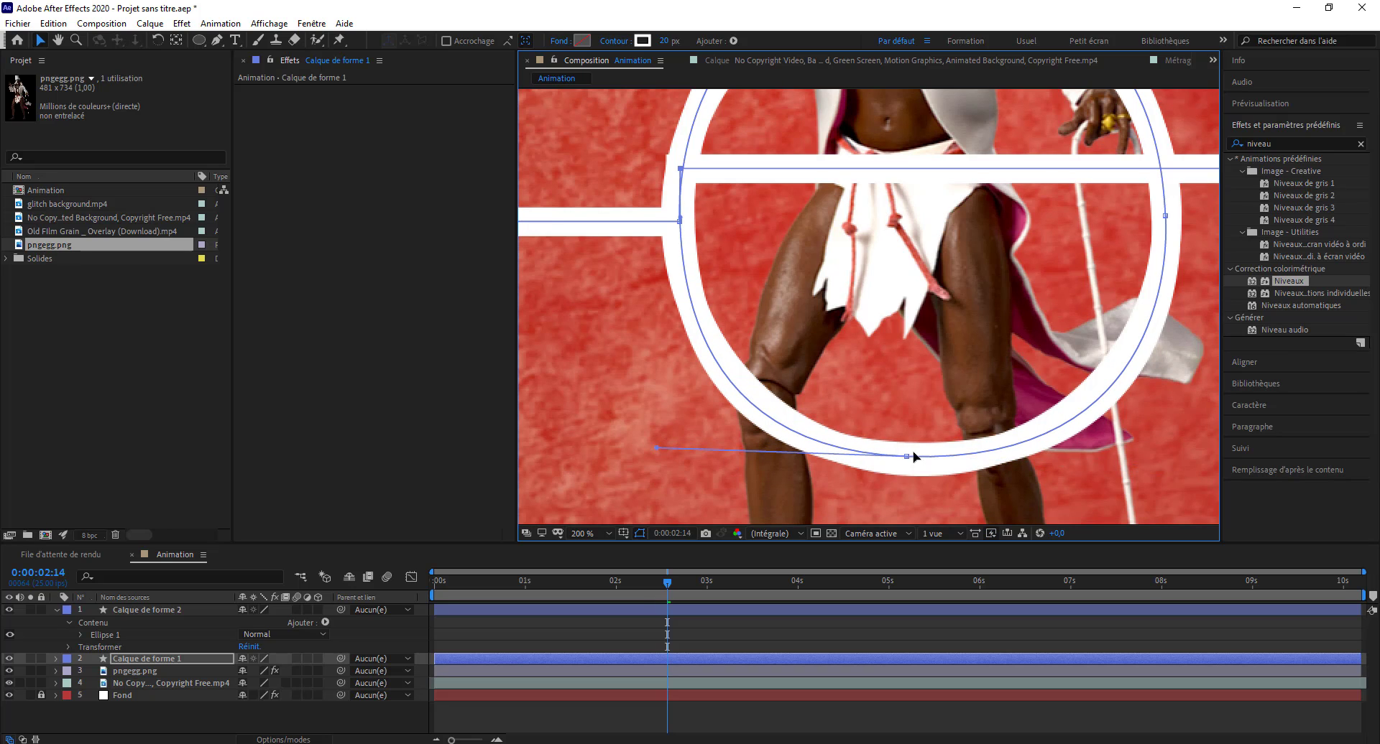
drag(906, 458, 909, 462)
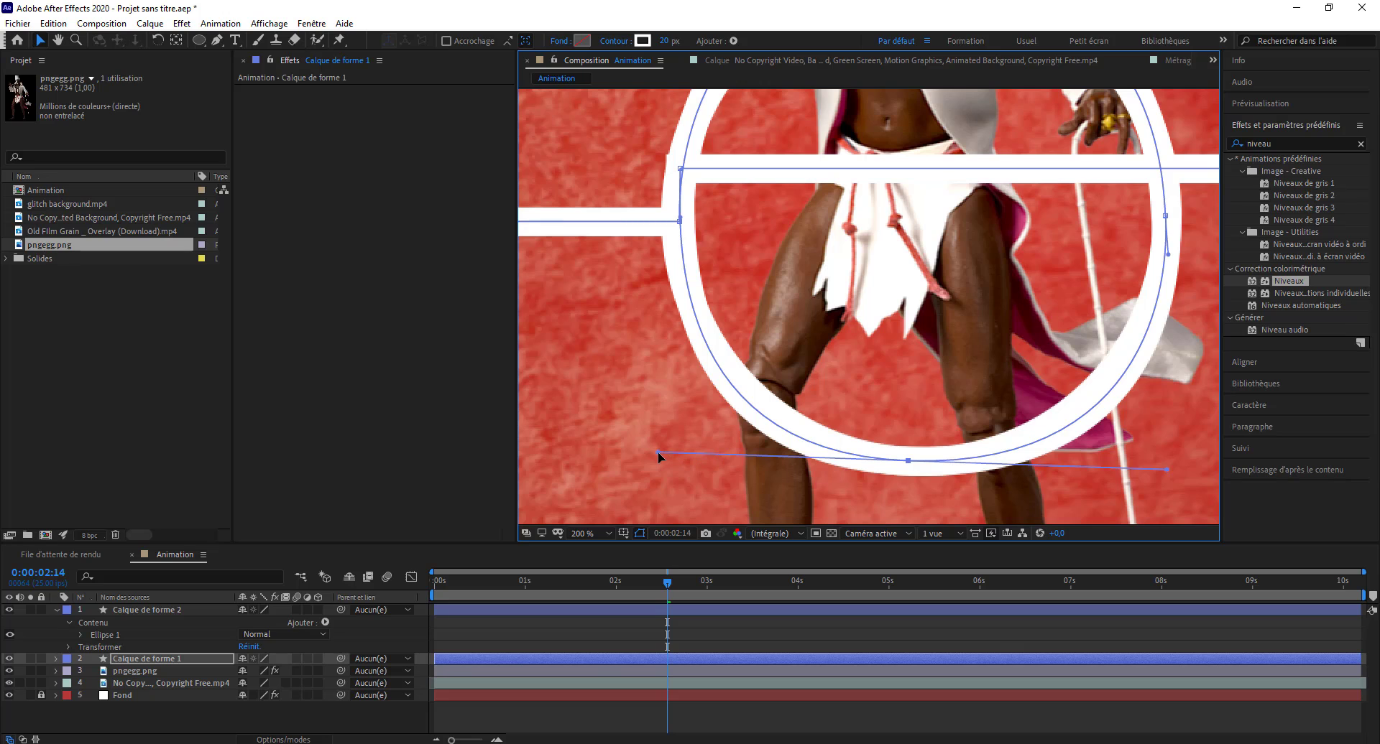
drag(658, 453, 671, 455)
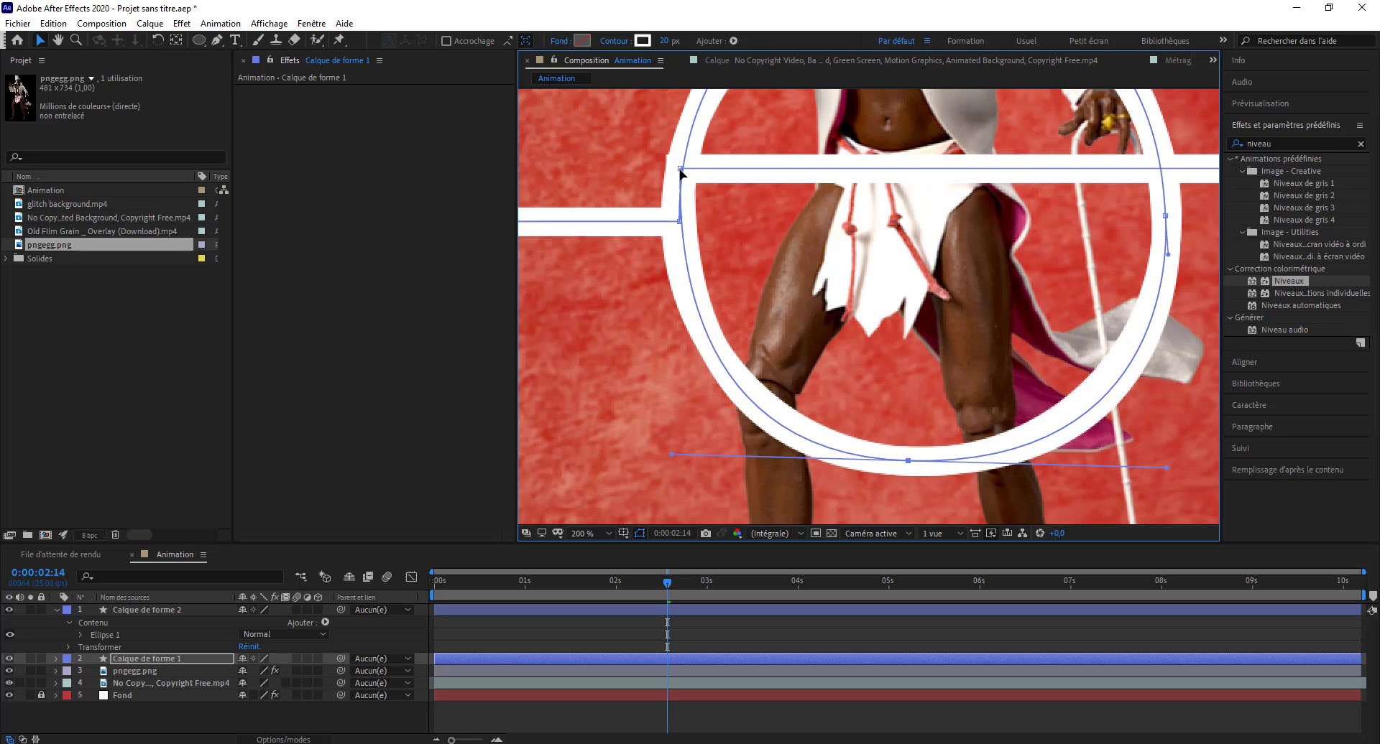
drag(679, 169, 676, 181)
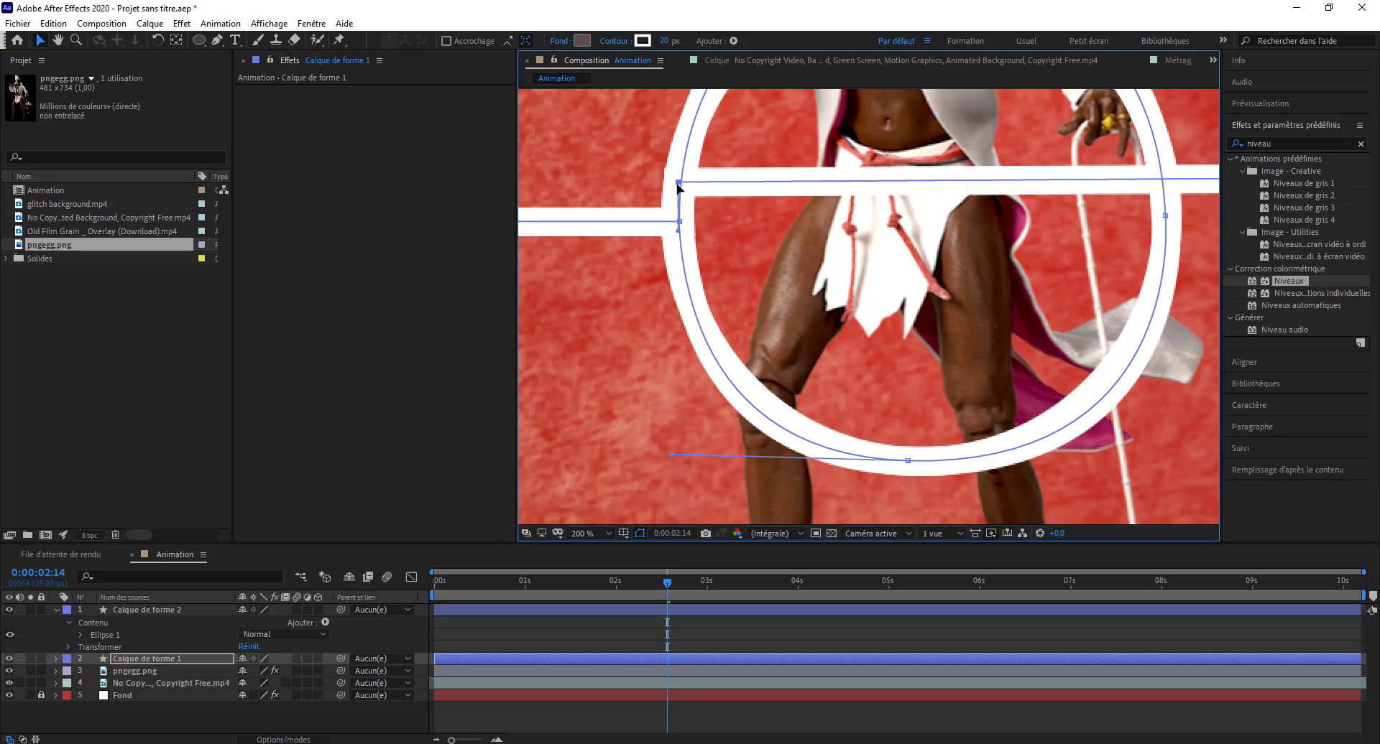
Delete the Calque de forme 2 layer.
scroll(714, 354, down, 5)
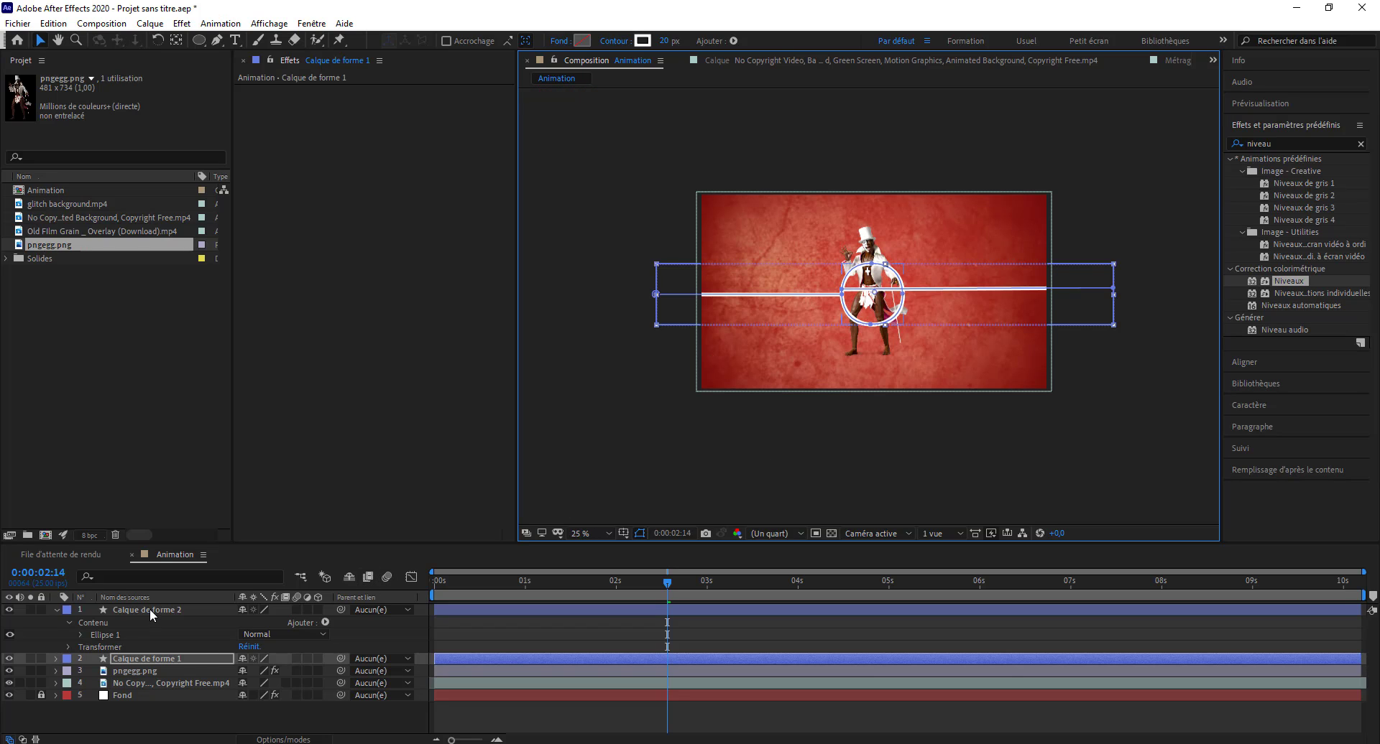
click(169, 611)
key(Delete)
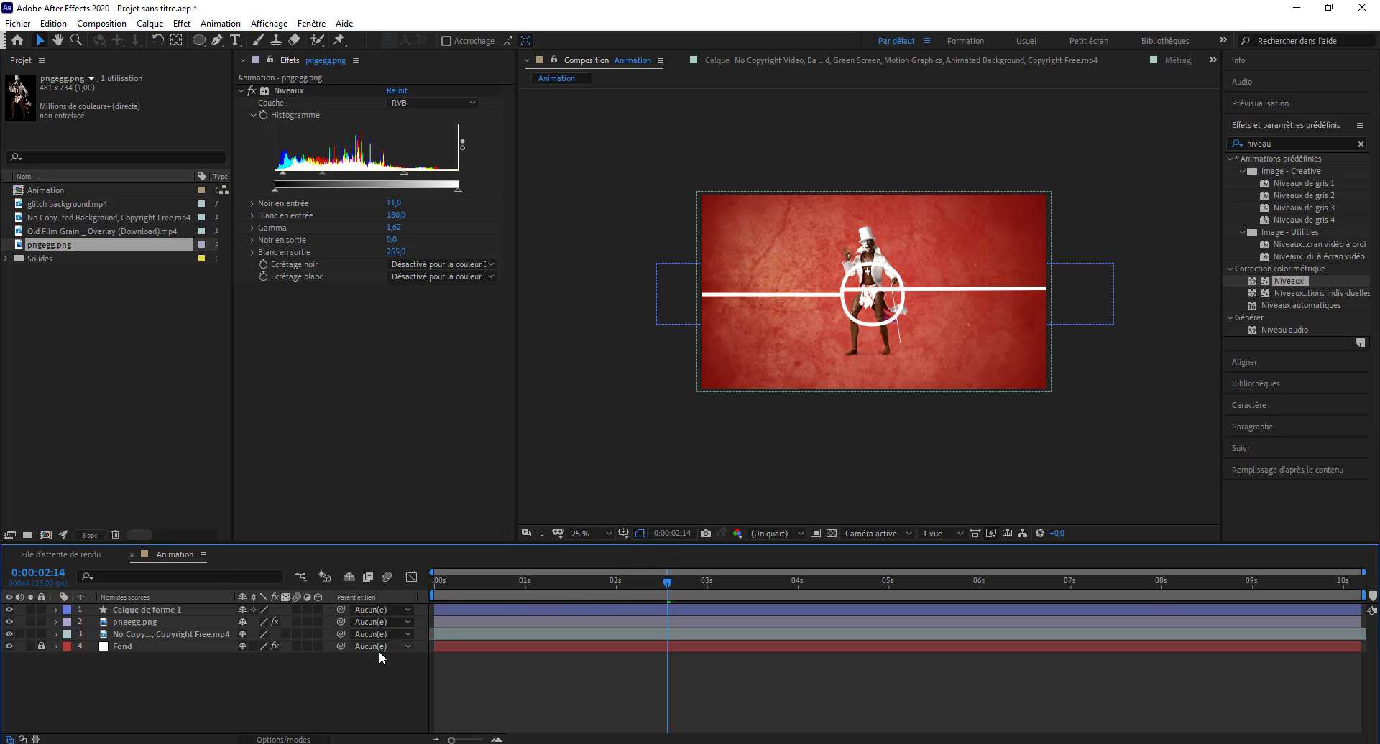
Turn on 3D for Calque de forme 1 and pngegg.png, lock Fond, then select Calque de forme 1.
click(318, 609)
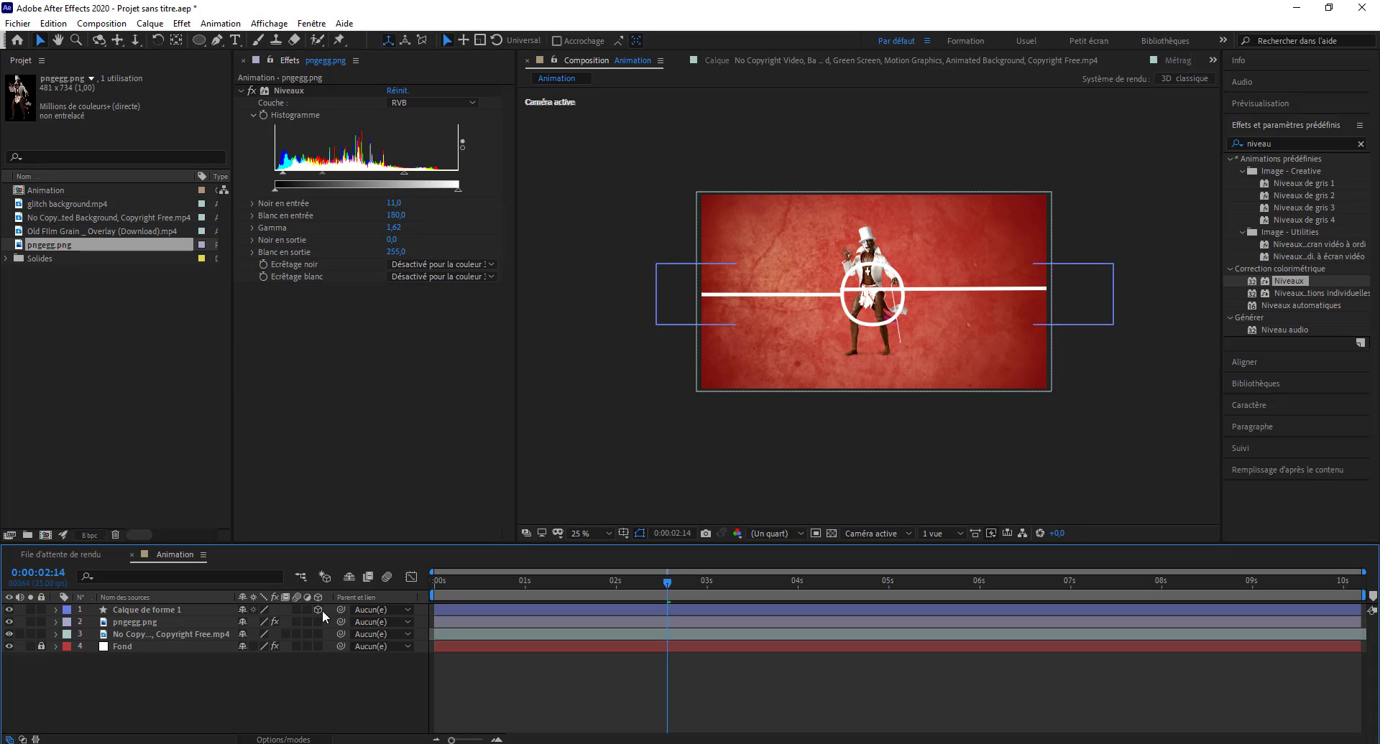
click(316, 621)
click(316, 608)
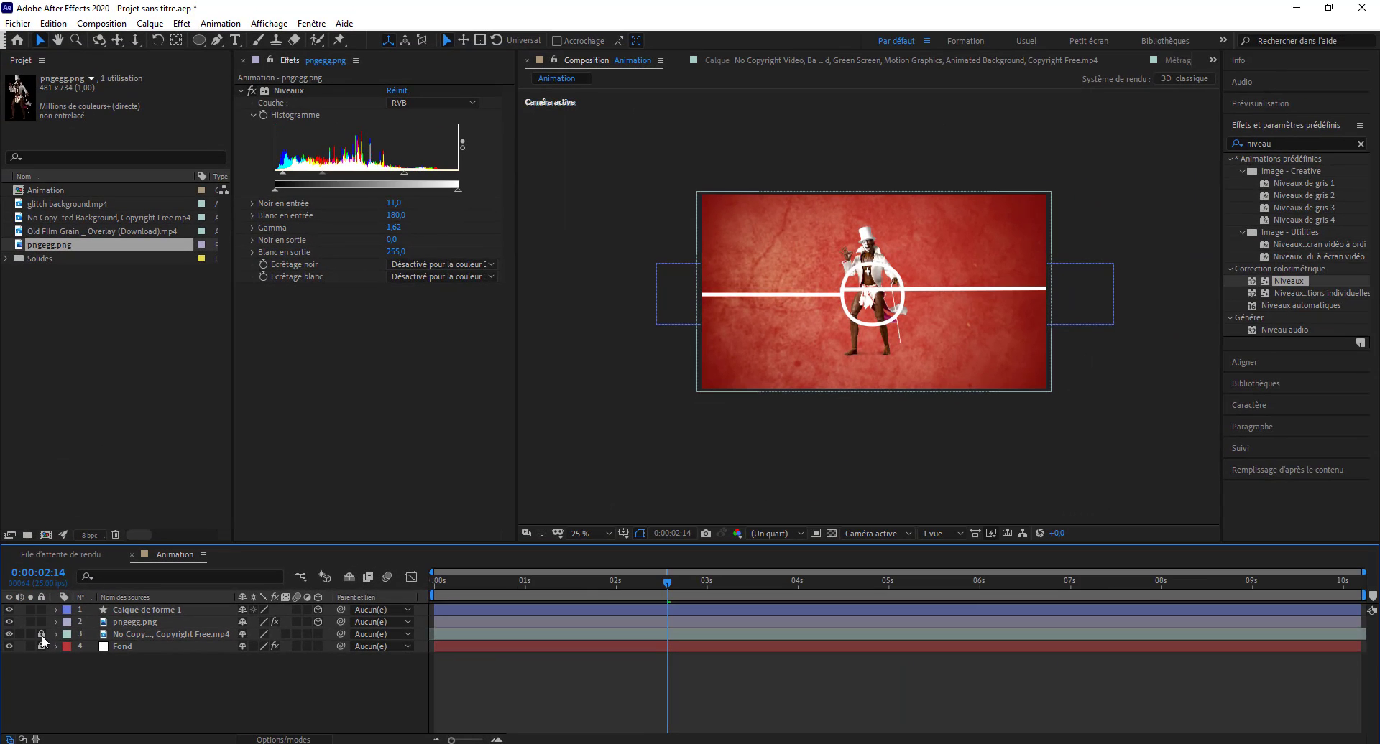
click(41, 646)
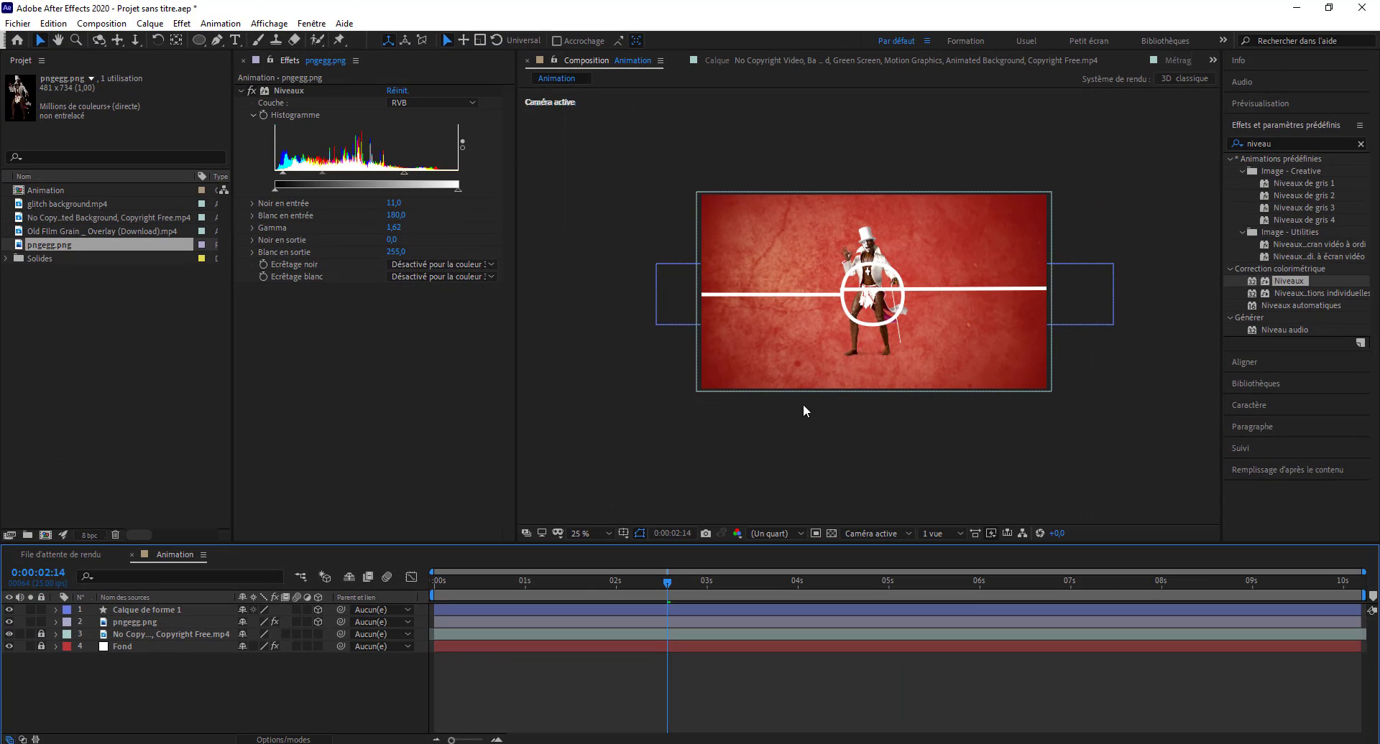
key(slash)
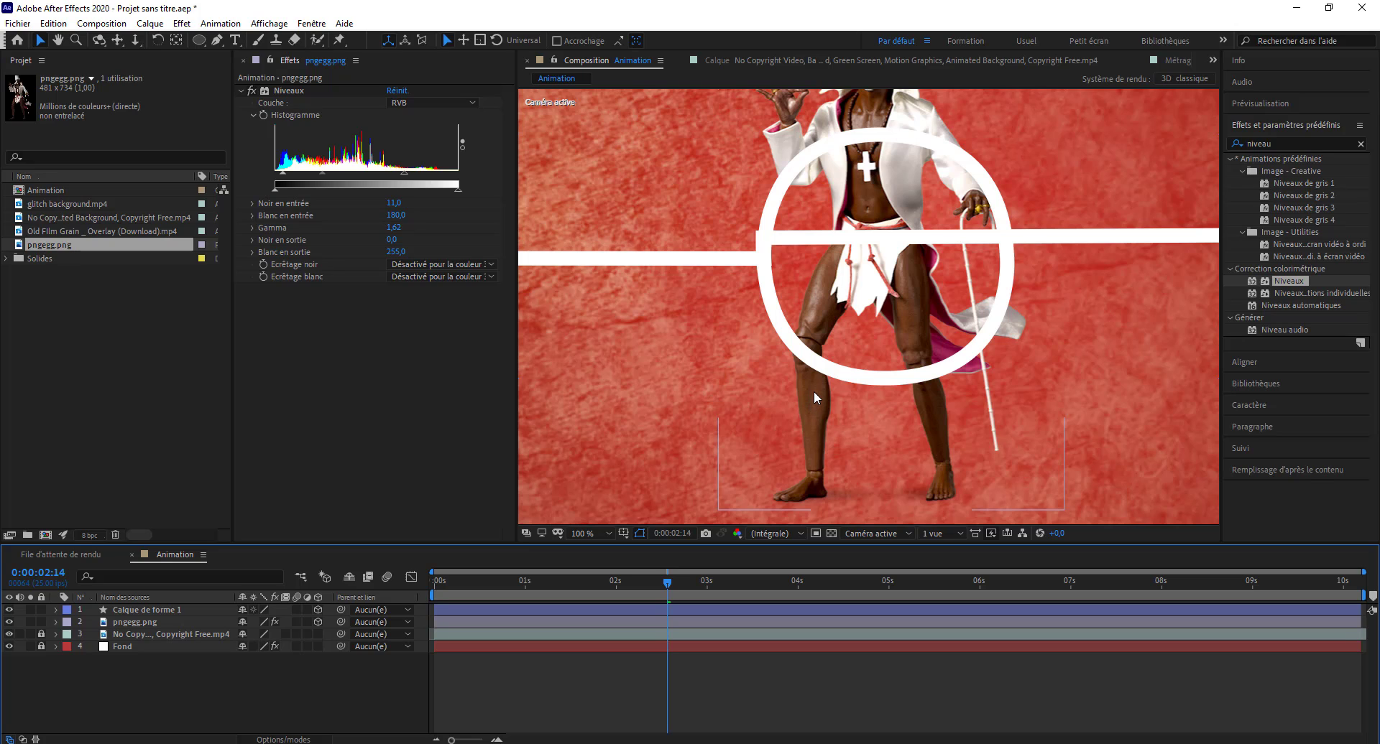
click(812, 248)
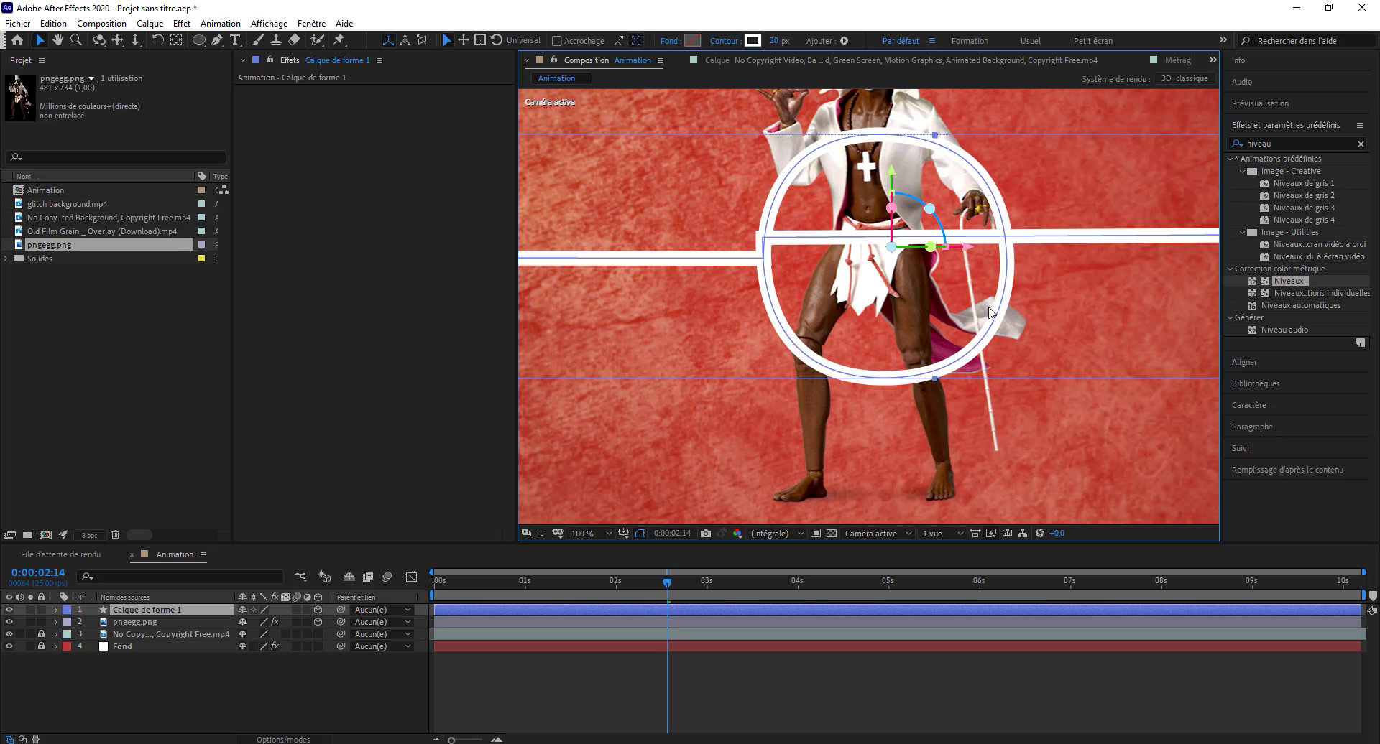
Select all of the ring's path points and shift the ring slightly right.
click(754, 265)
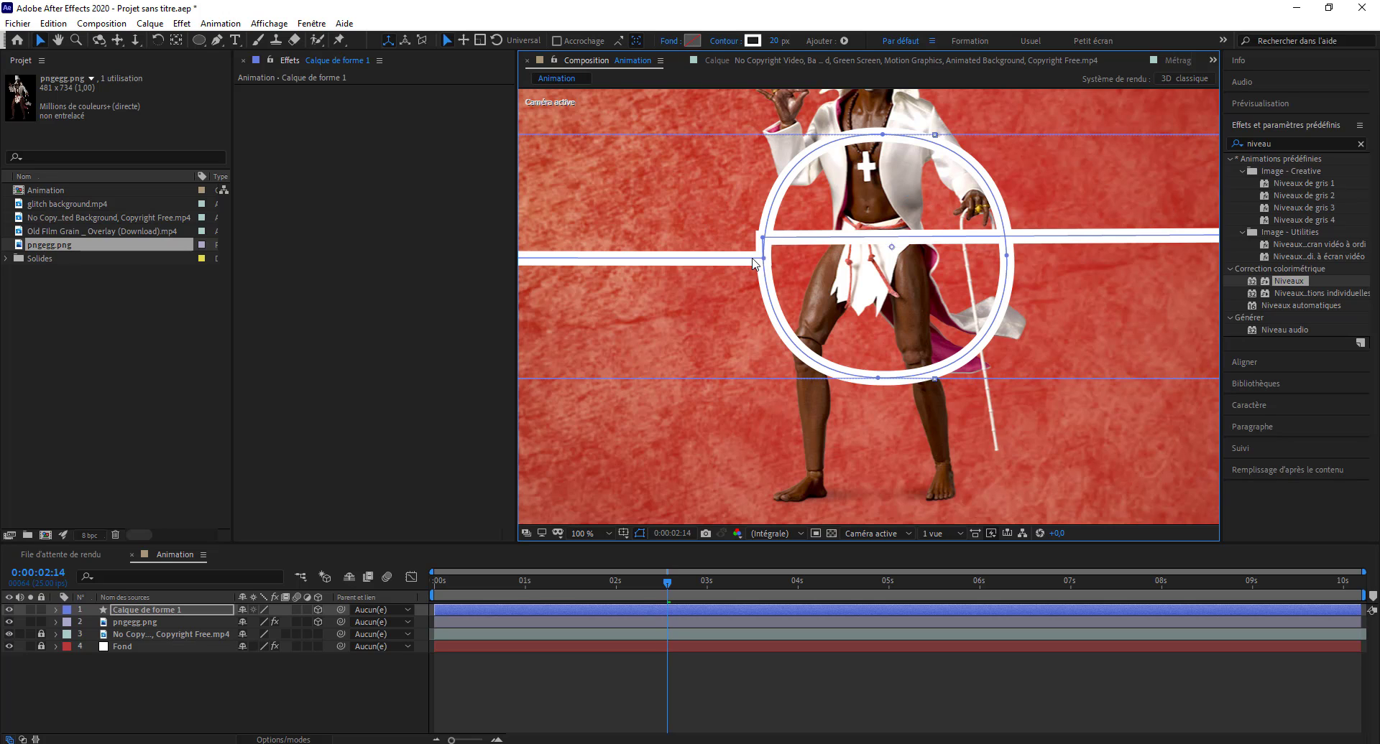
click(755, 264)
drag(764, 240, 768, 239)
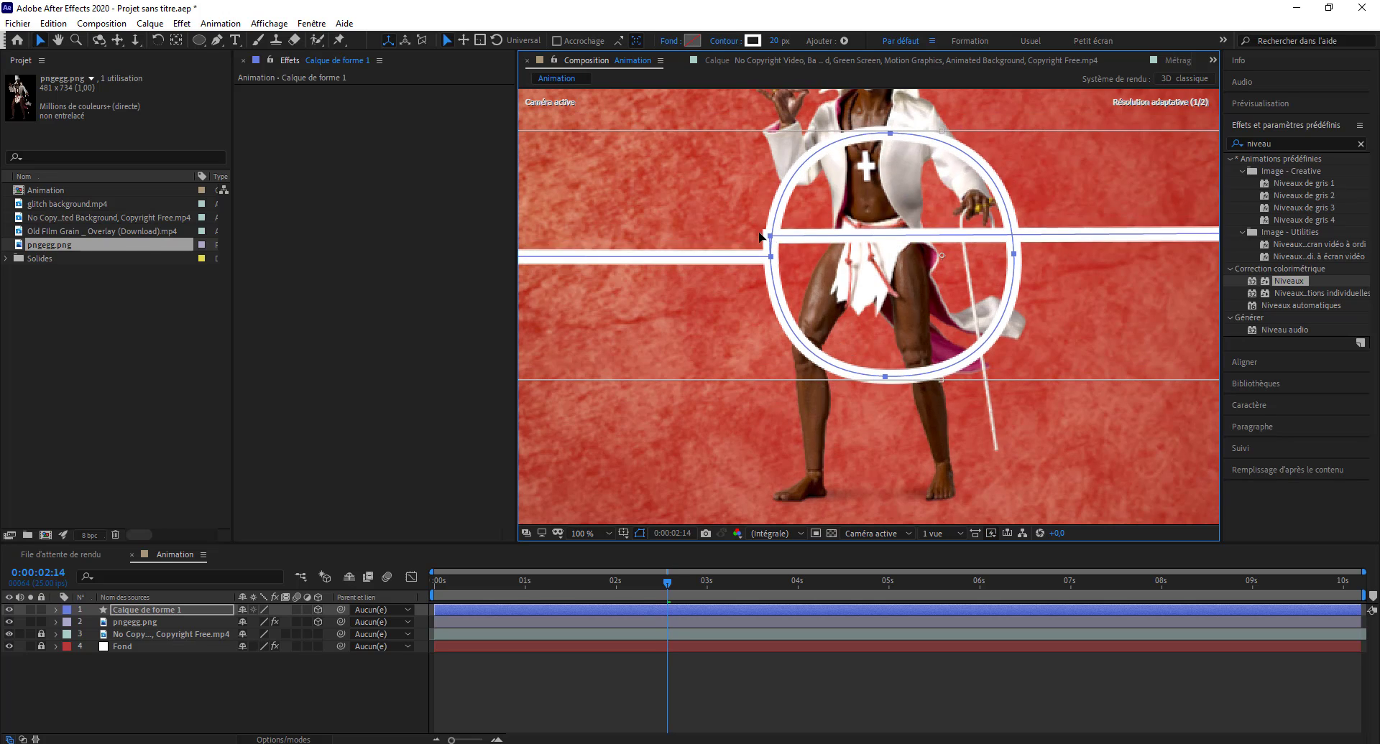
scroll(714, 378, down, 4)
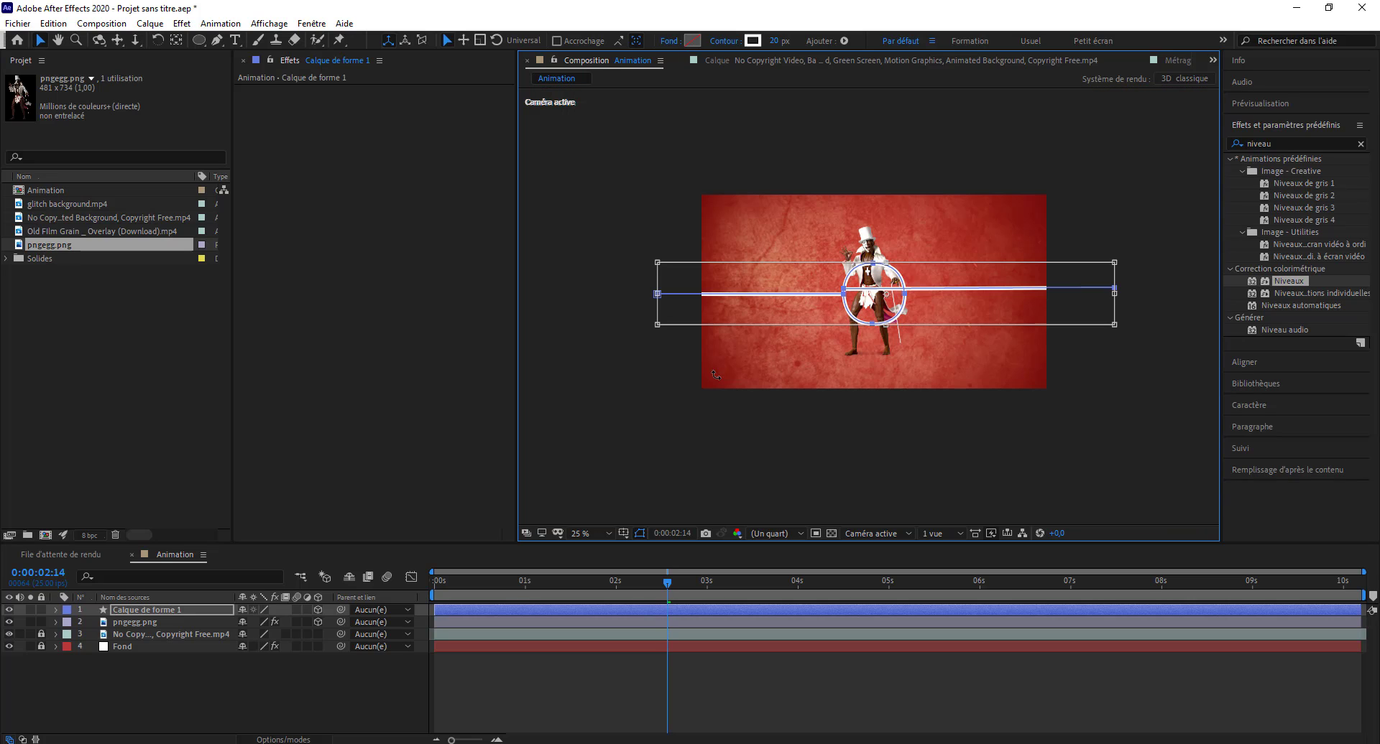
click(871, 439)
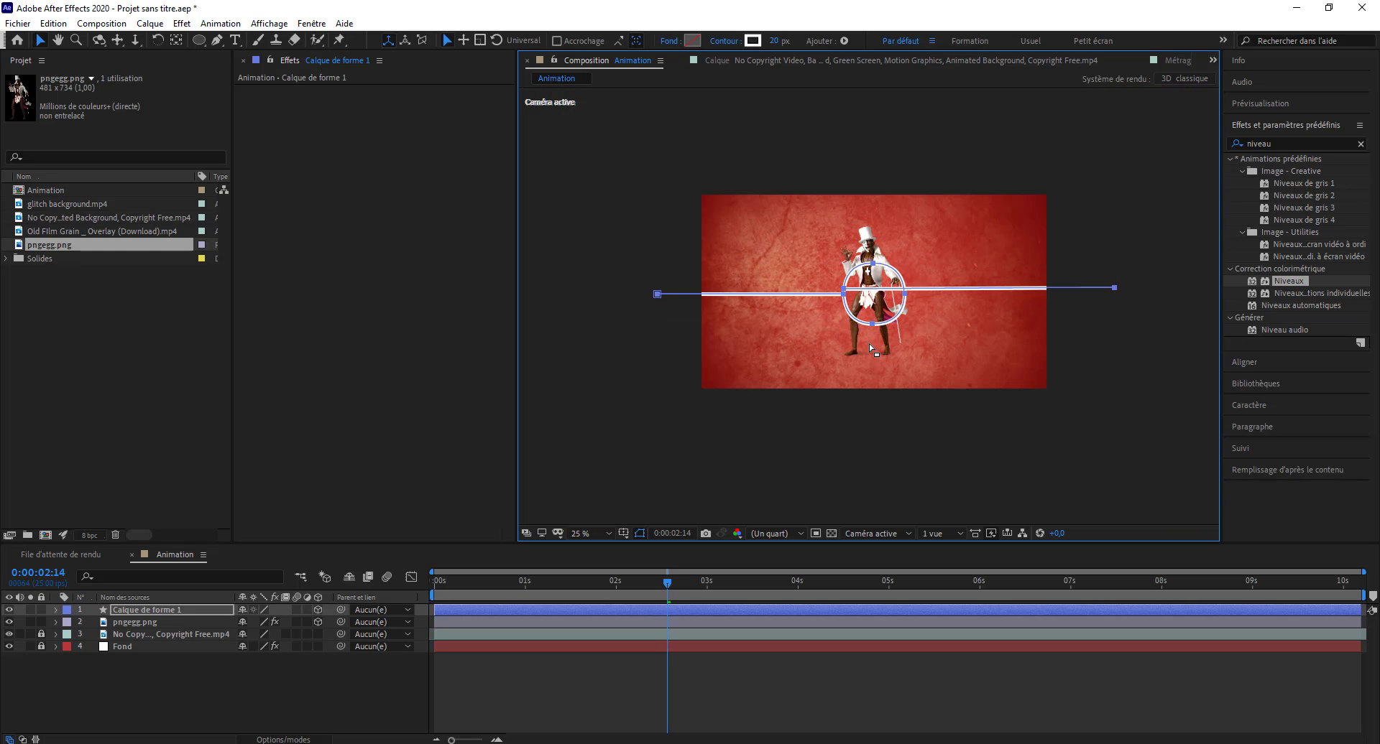
scroll(869, 343, up, 2)
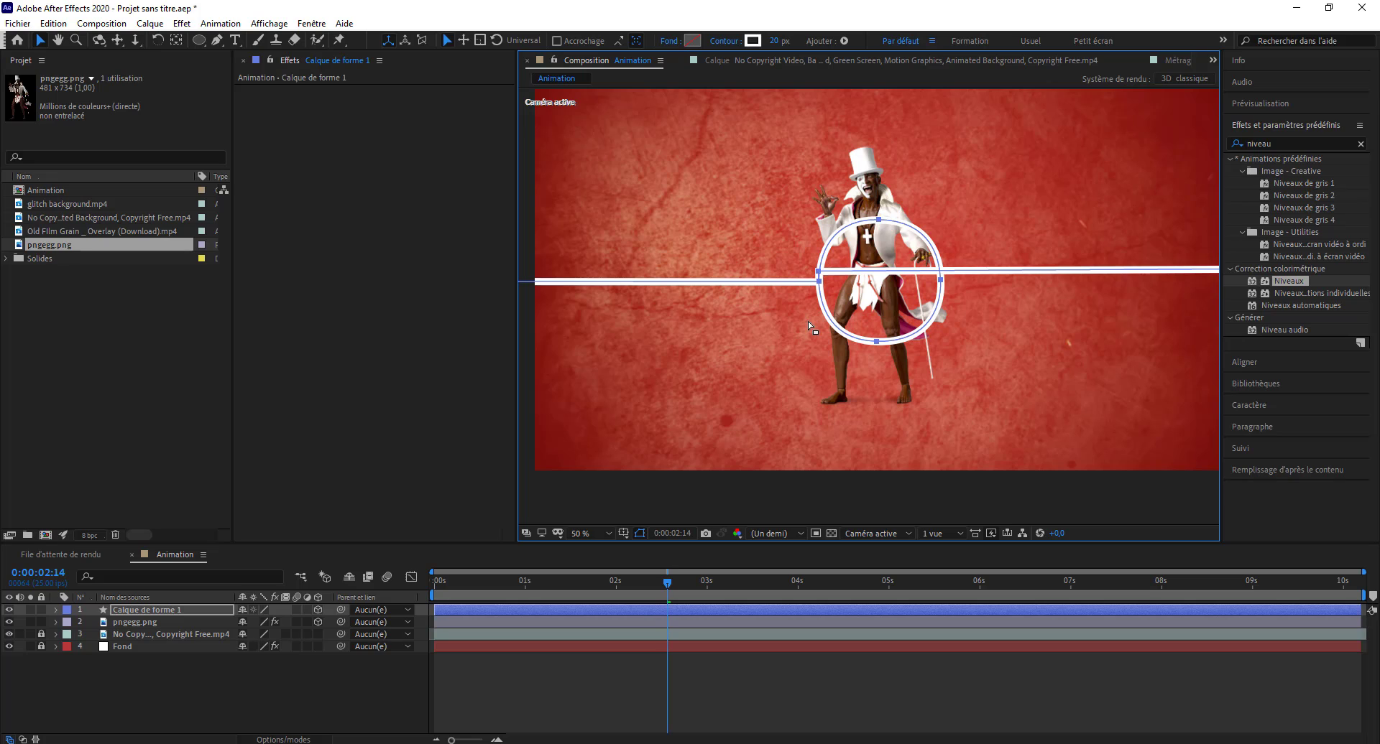
Move the left point up and lower the bottom point, reshaping its handles to tilt the ring.
drag(818, 271, 822, 245)
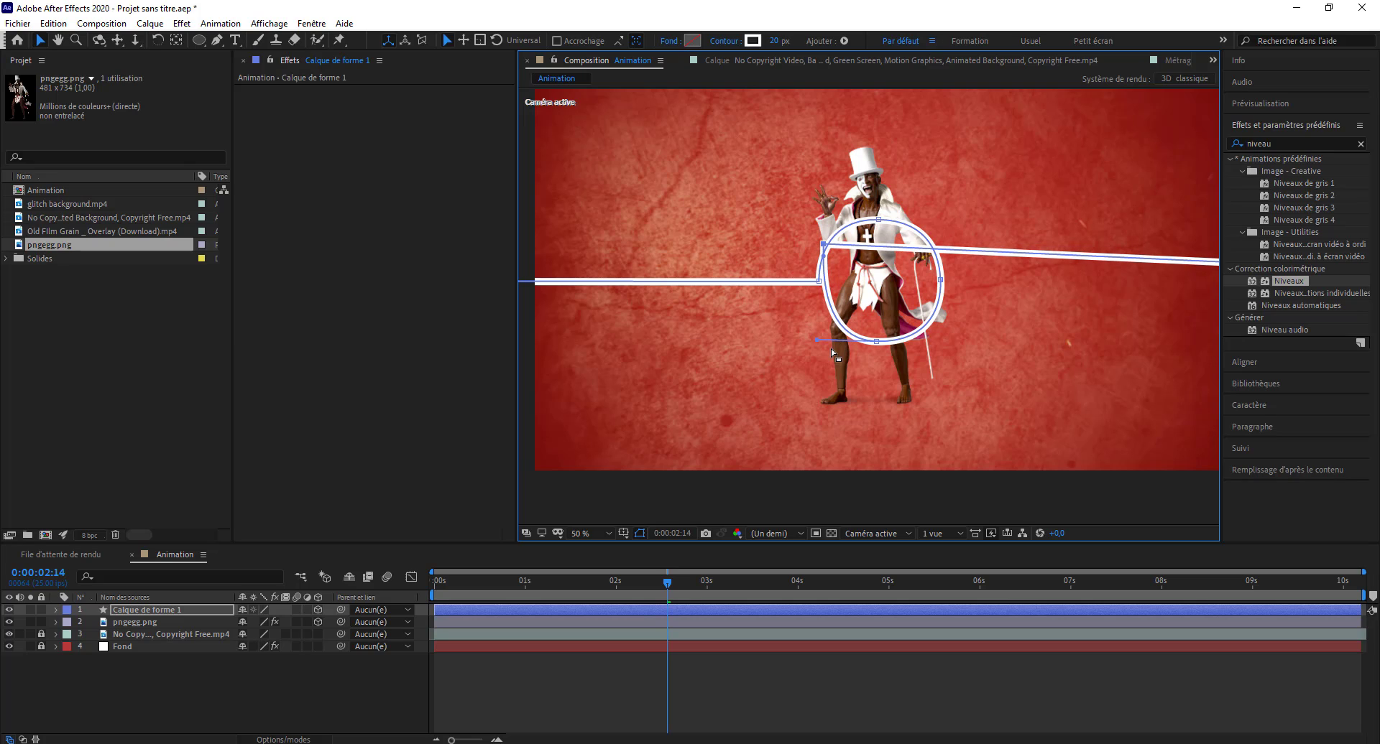
drag(817, 341, 818, 344)
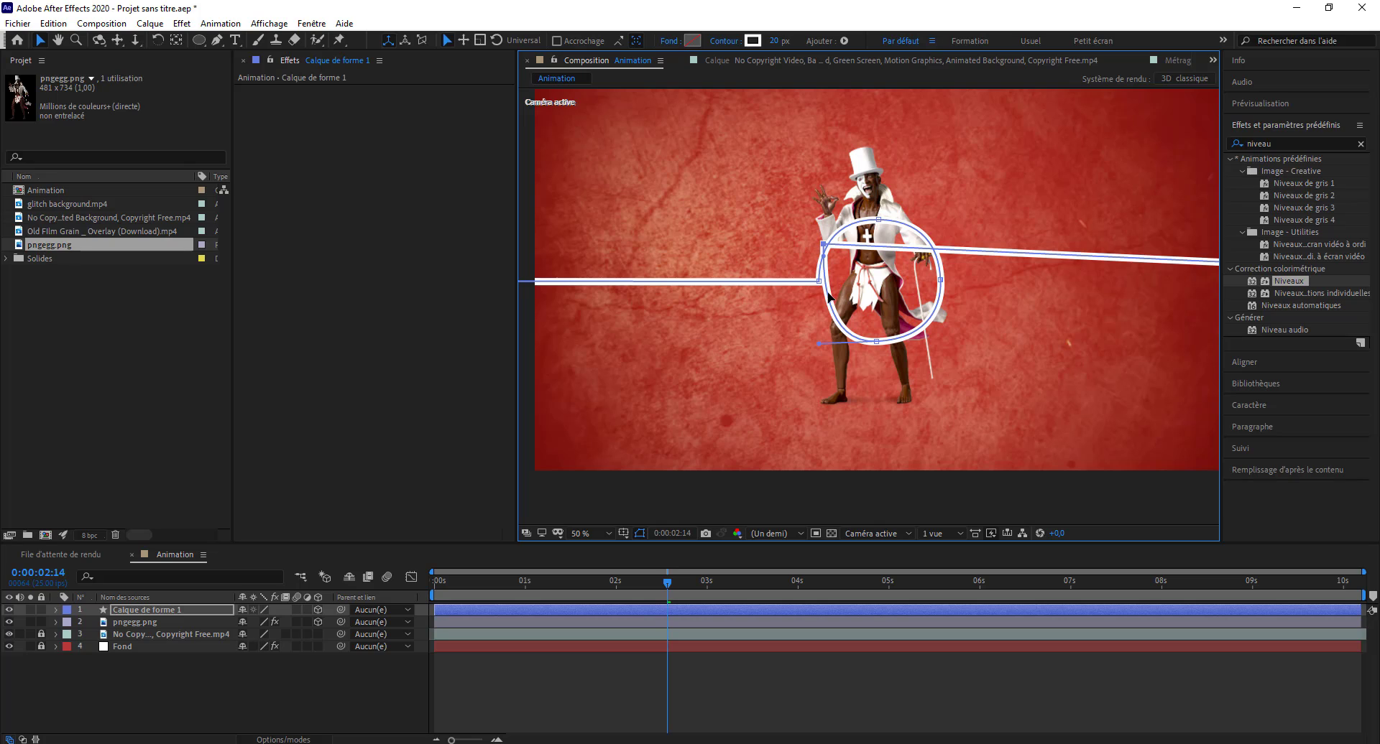
drag(829, 298, 843, 309)
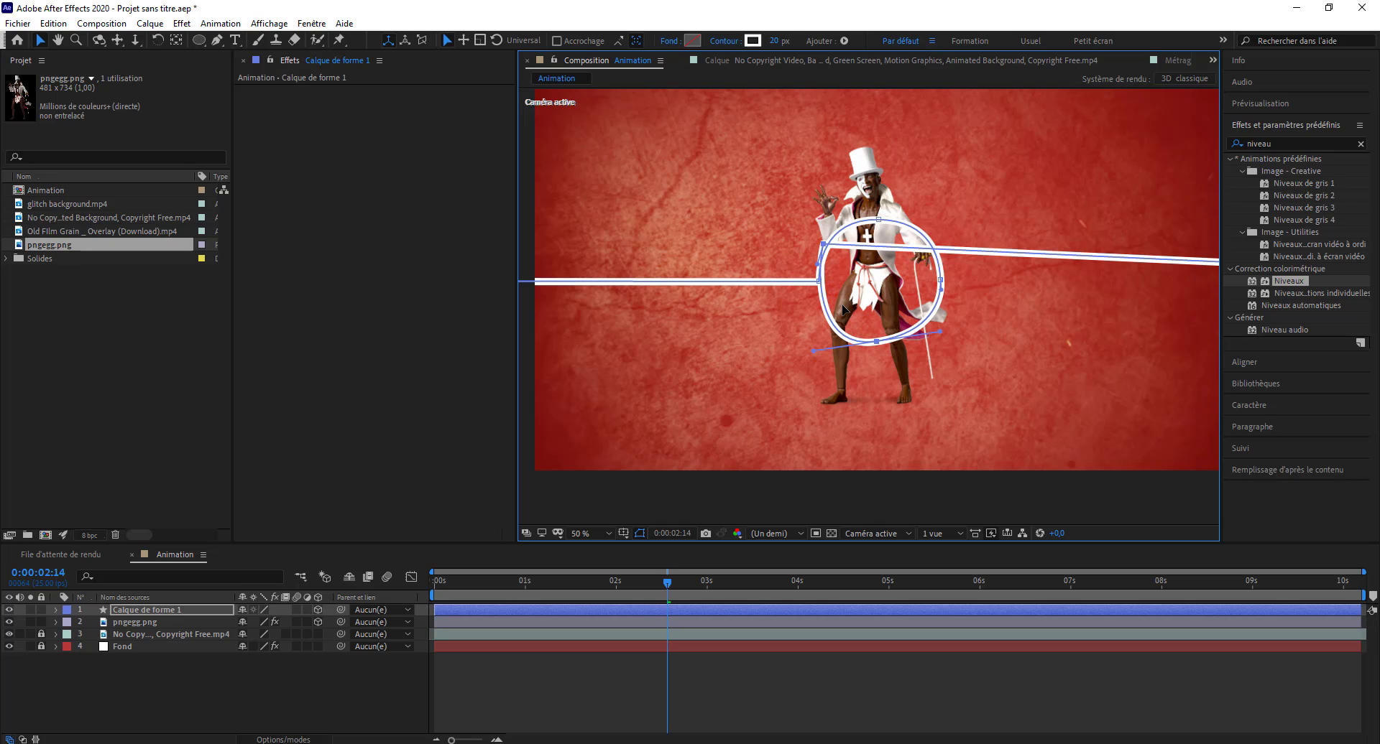
drag(940, 334, 943, 338)
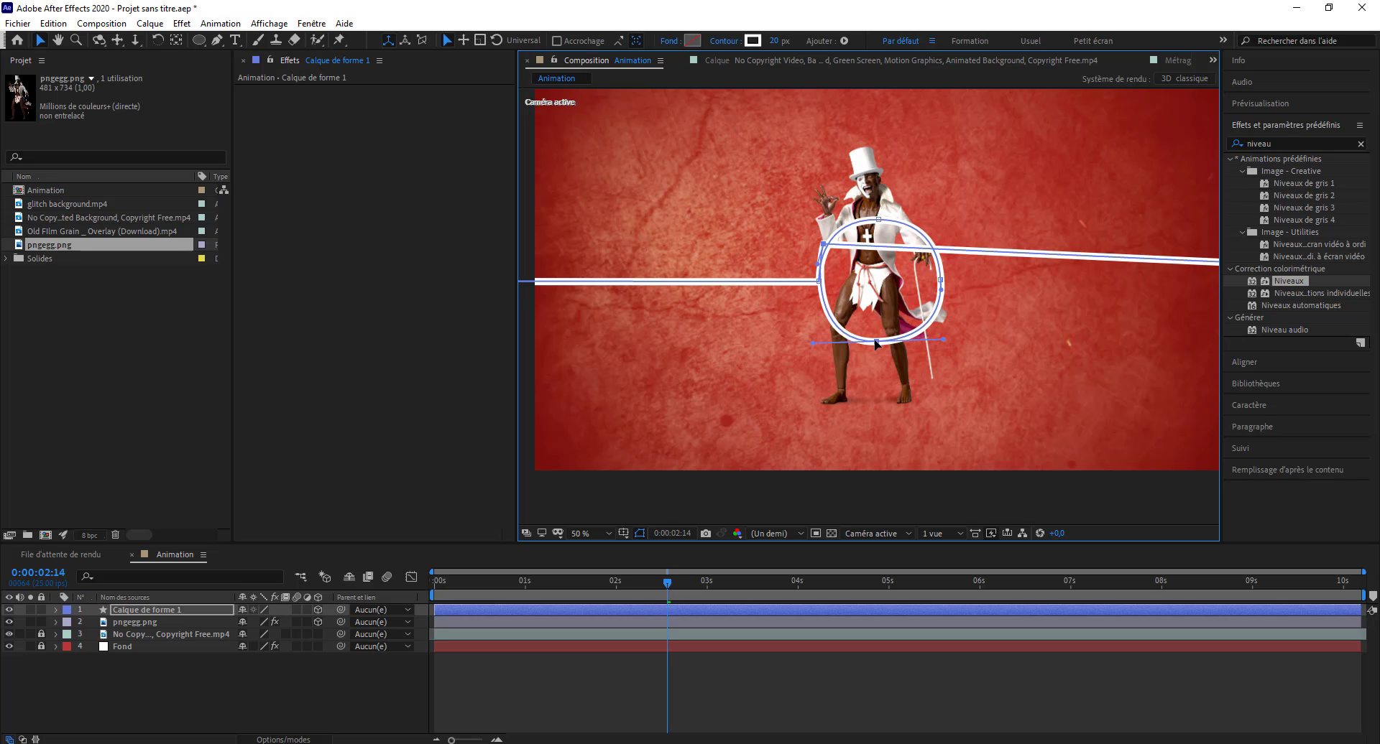
drag(875, 343, 875, 348)
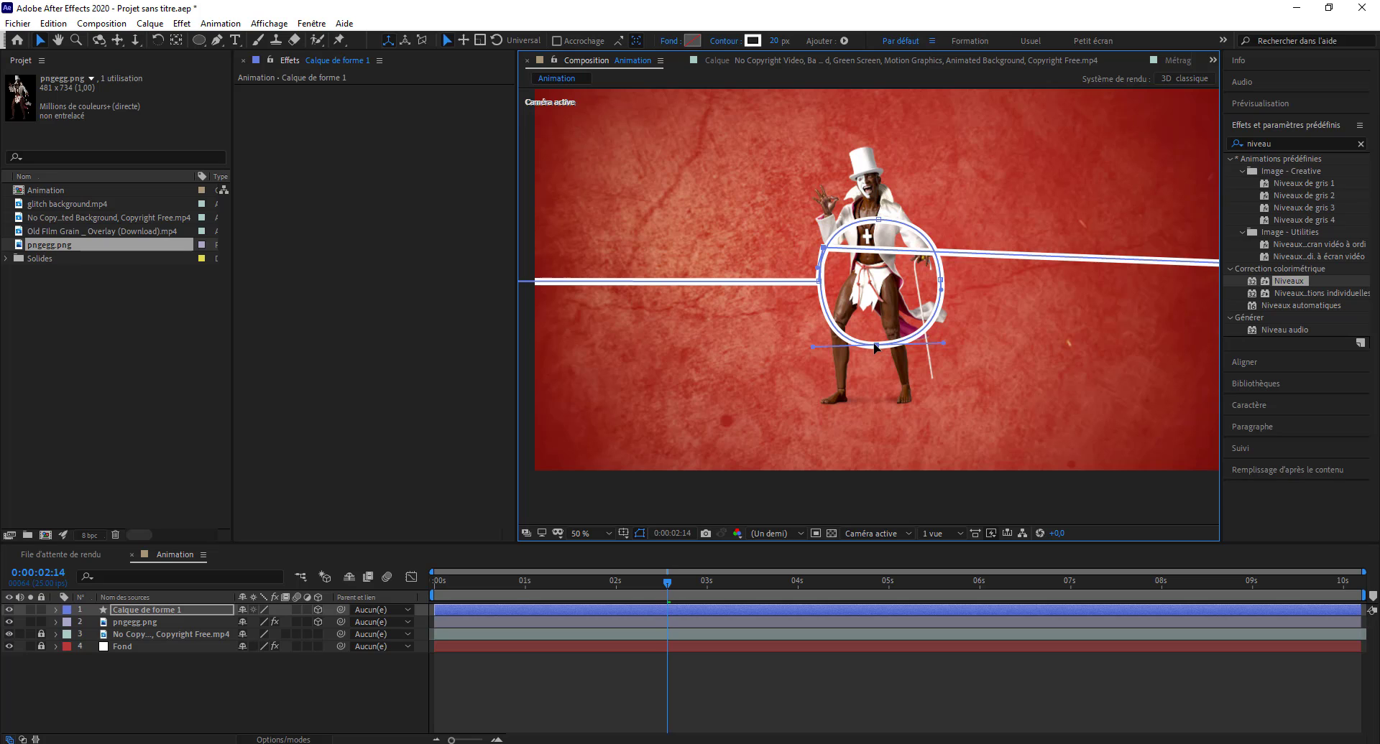
drag(937, 286, 718, 361)
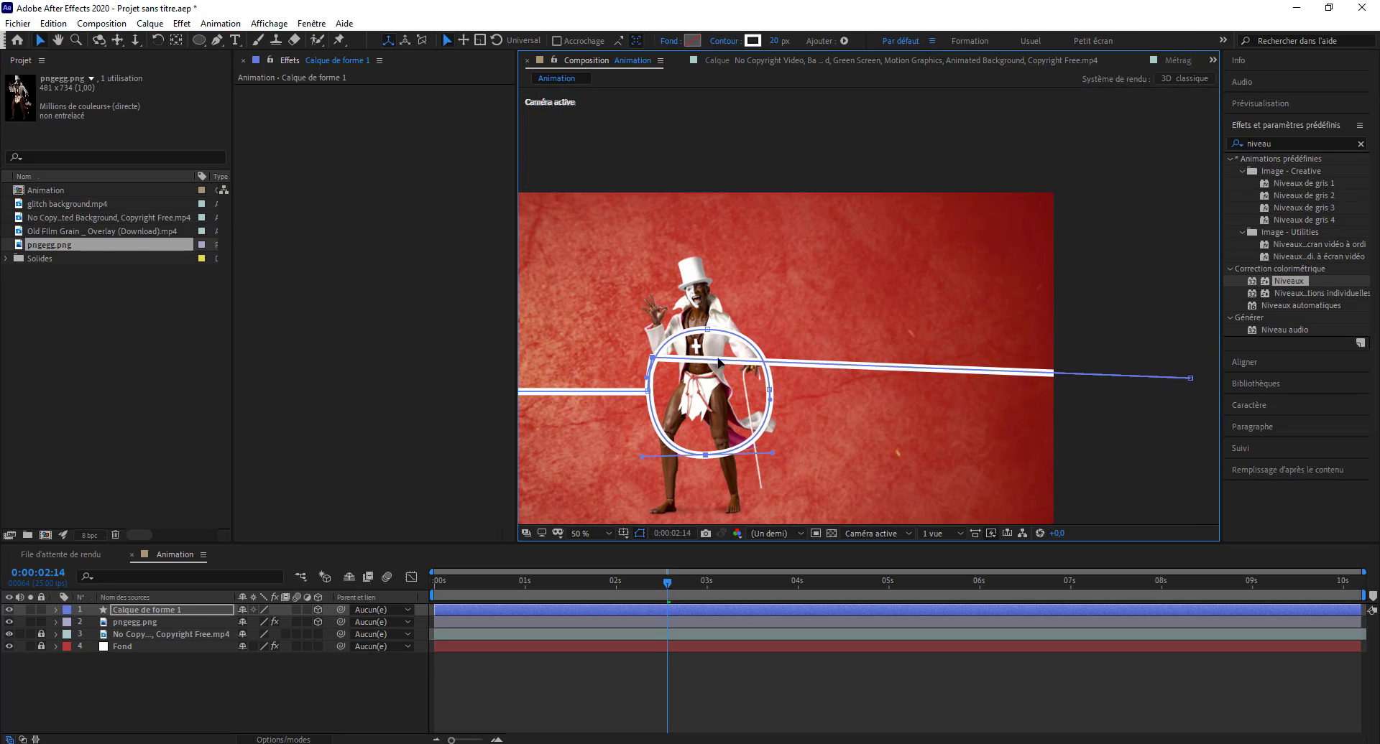
Add a raised point on the right line and convert the loop's top point to smooth.
click(216, 40)
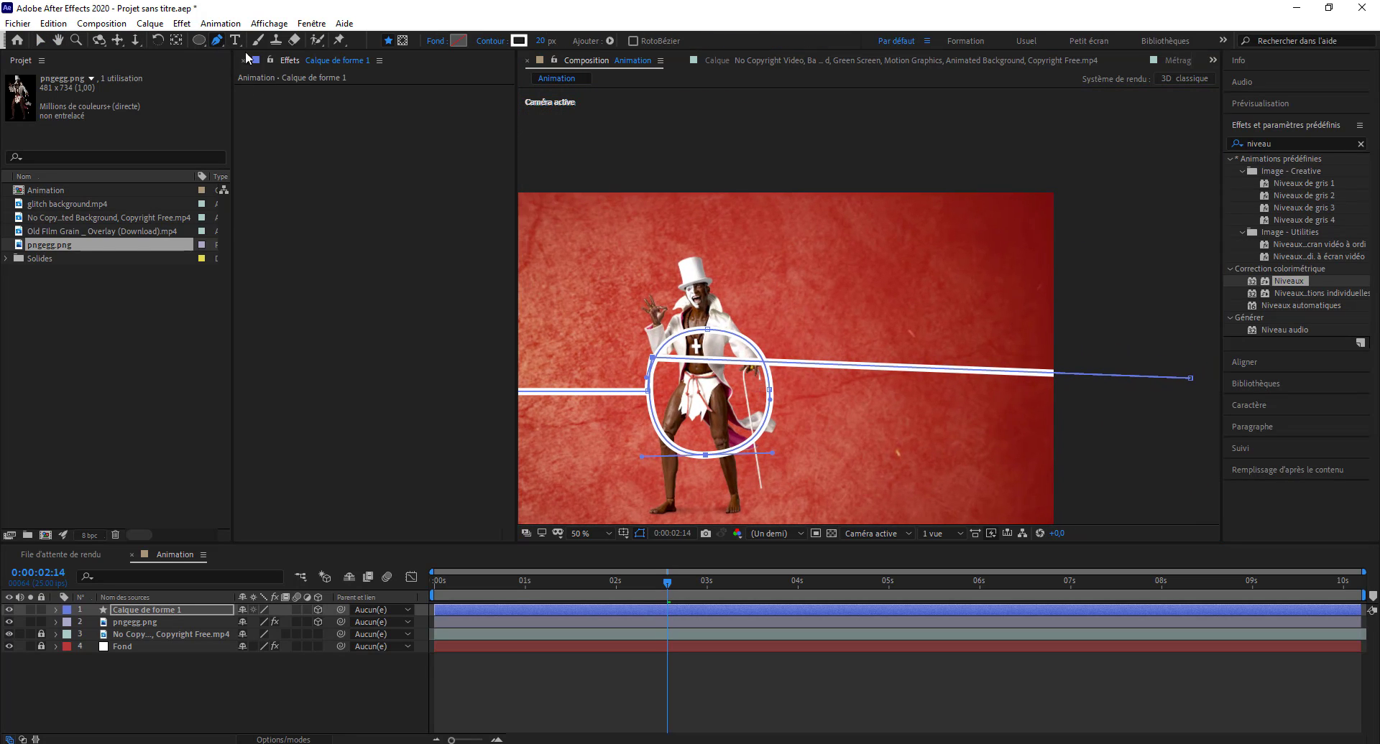
click(708, 360)
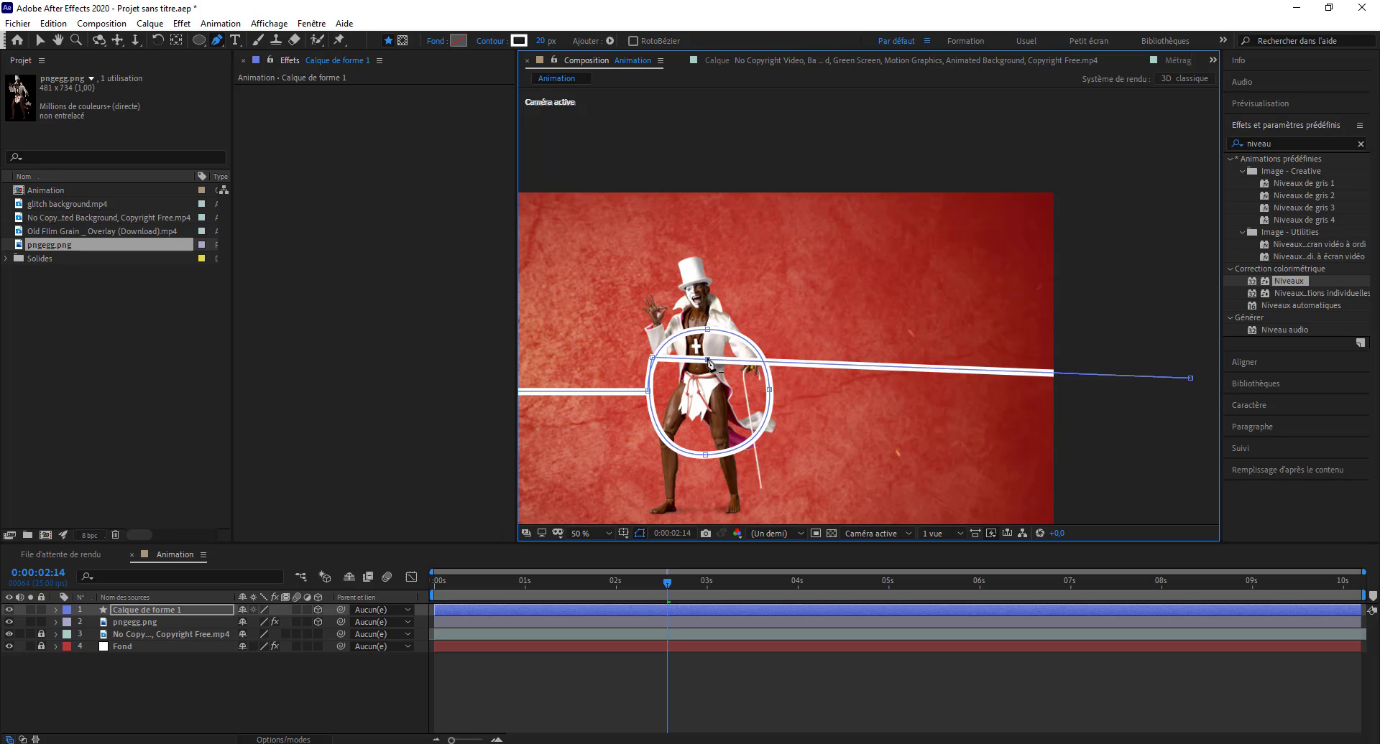
drag(708, 360, 710, 330)
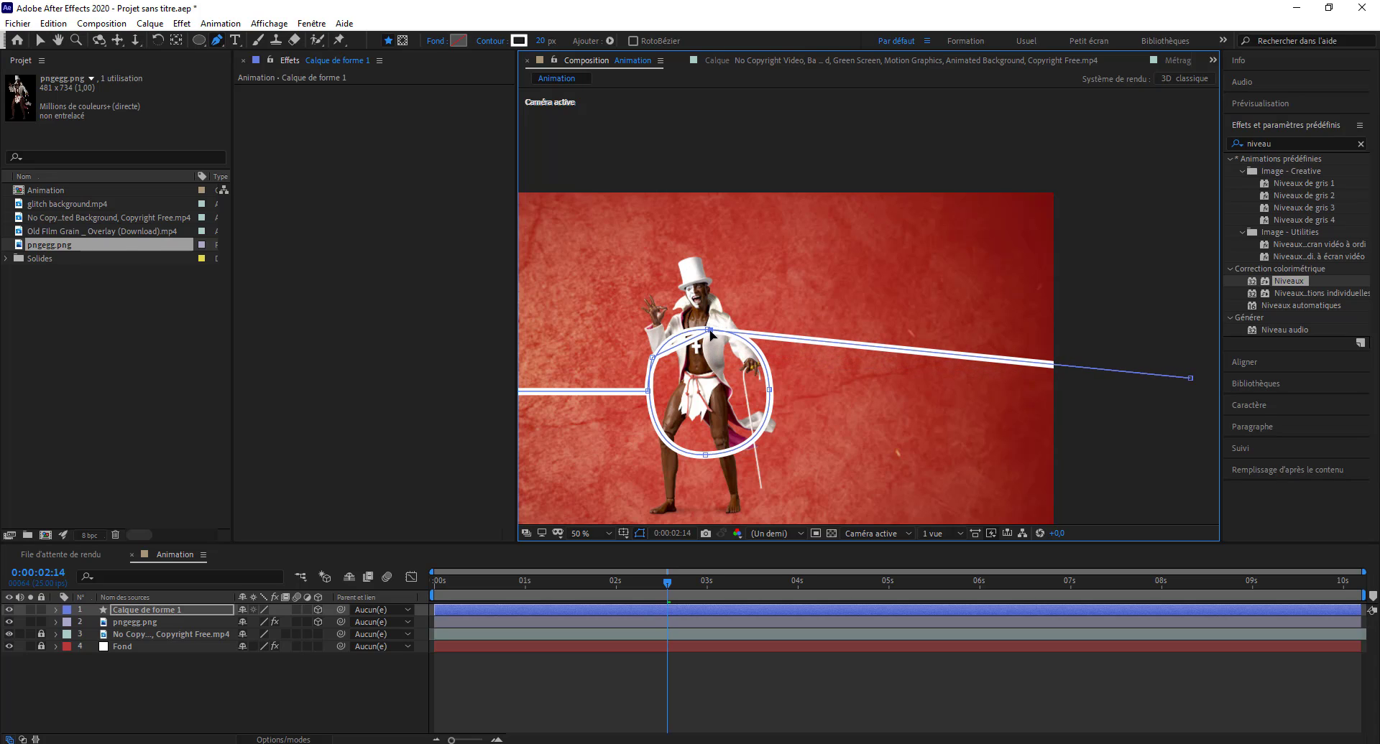
click(217, 41)
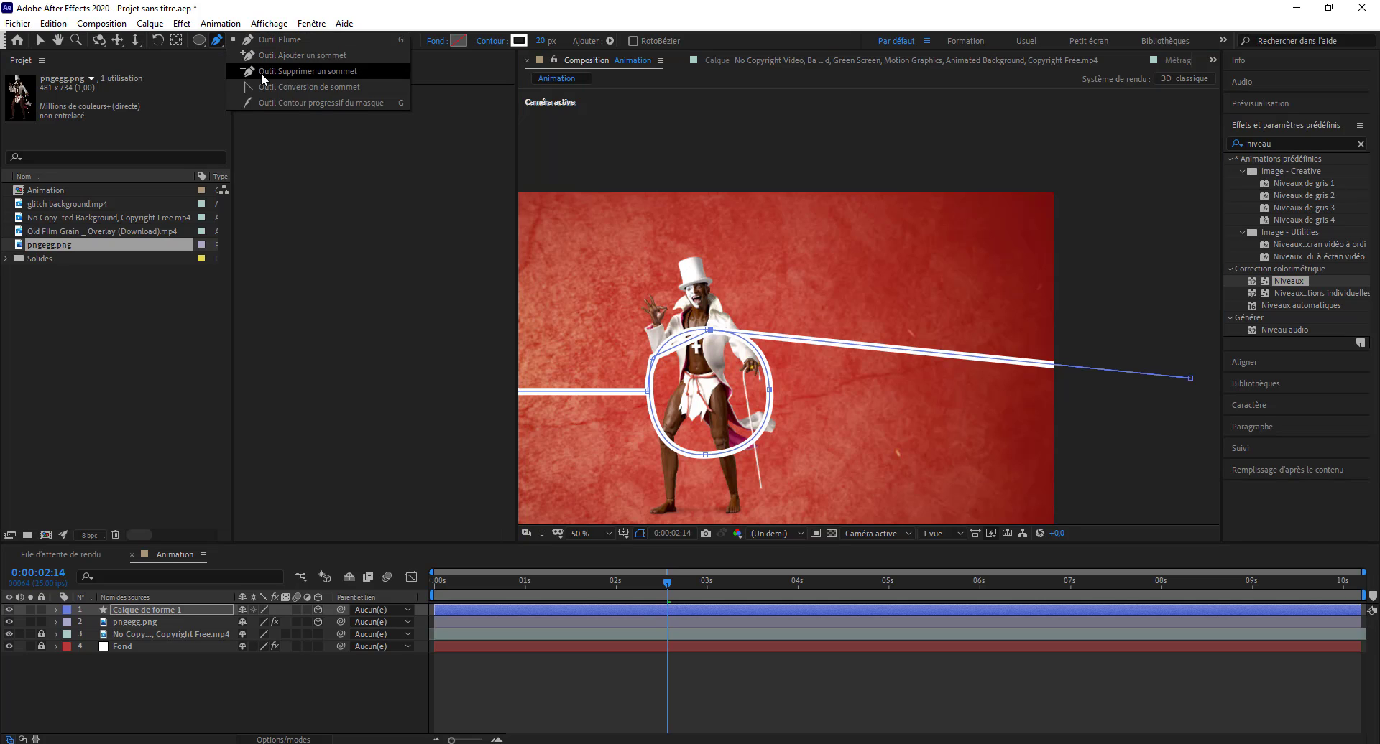
click(273, 86)
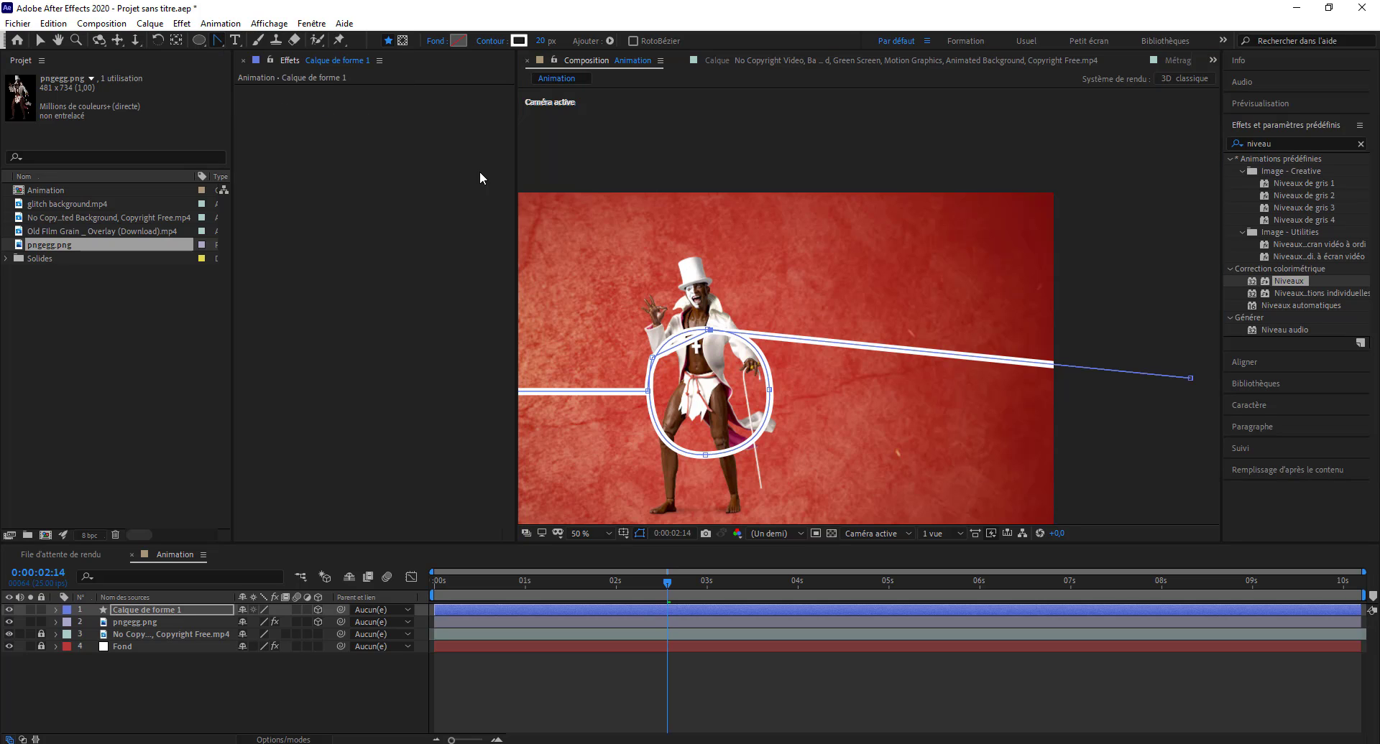
drag(709, 331, 752, 332)
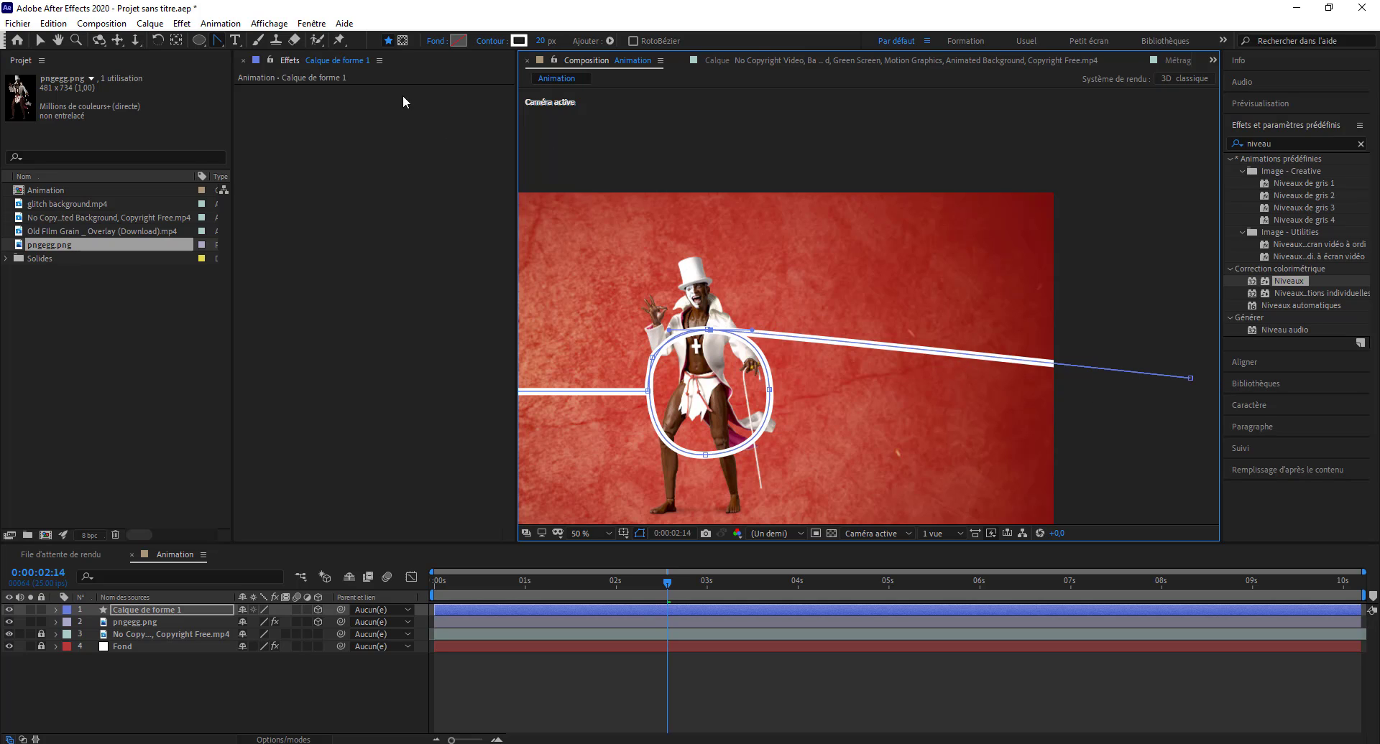
Raise the path's right end point so the line runs horizontal.
click(42, 39)
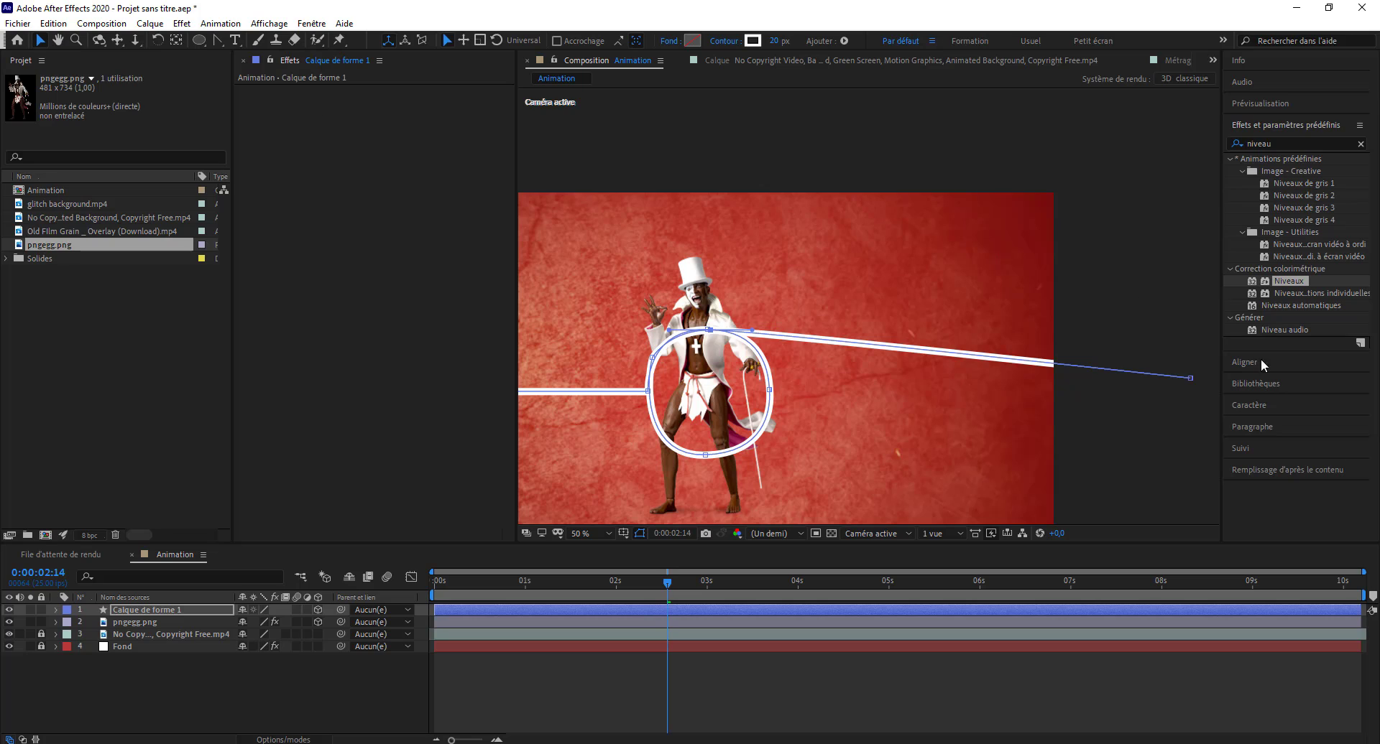
drag(1191, 378, 1195, 328)
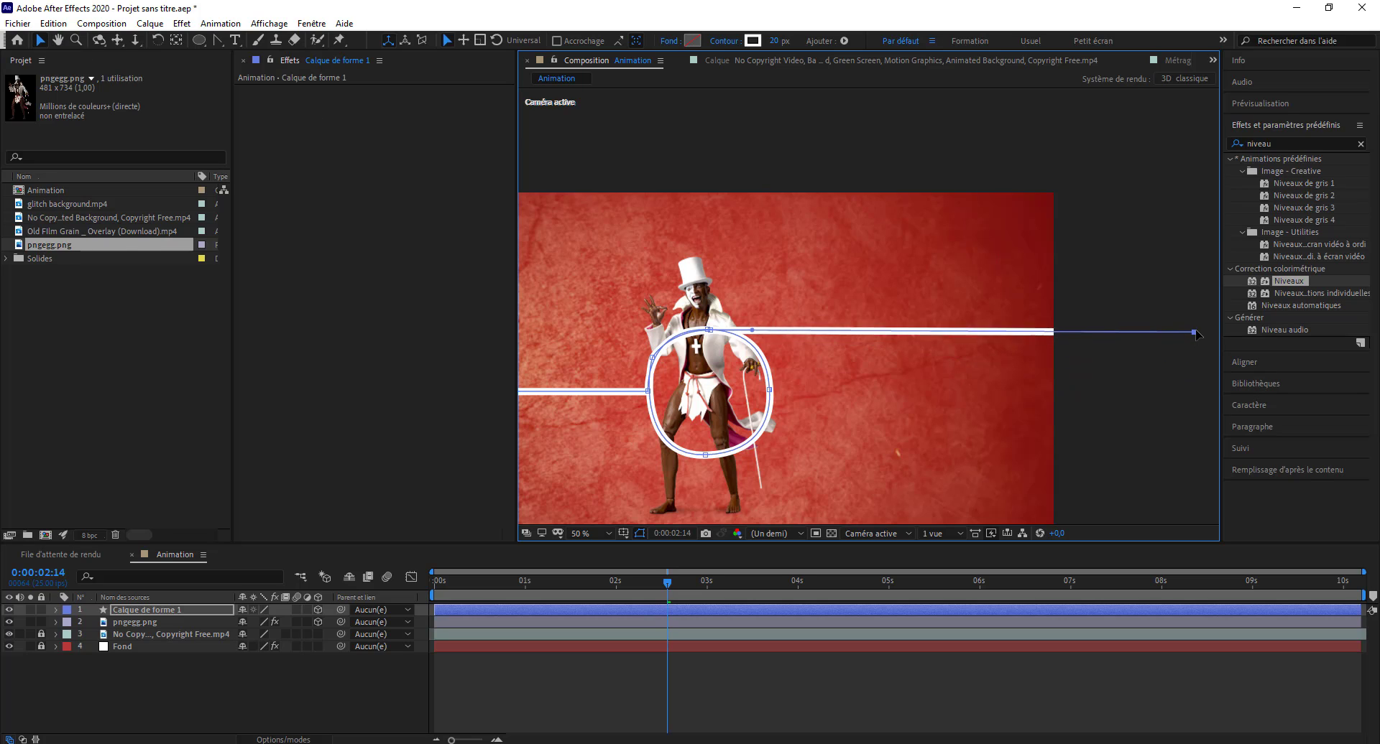
scroll(1069, 364, down, 4)
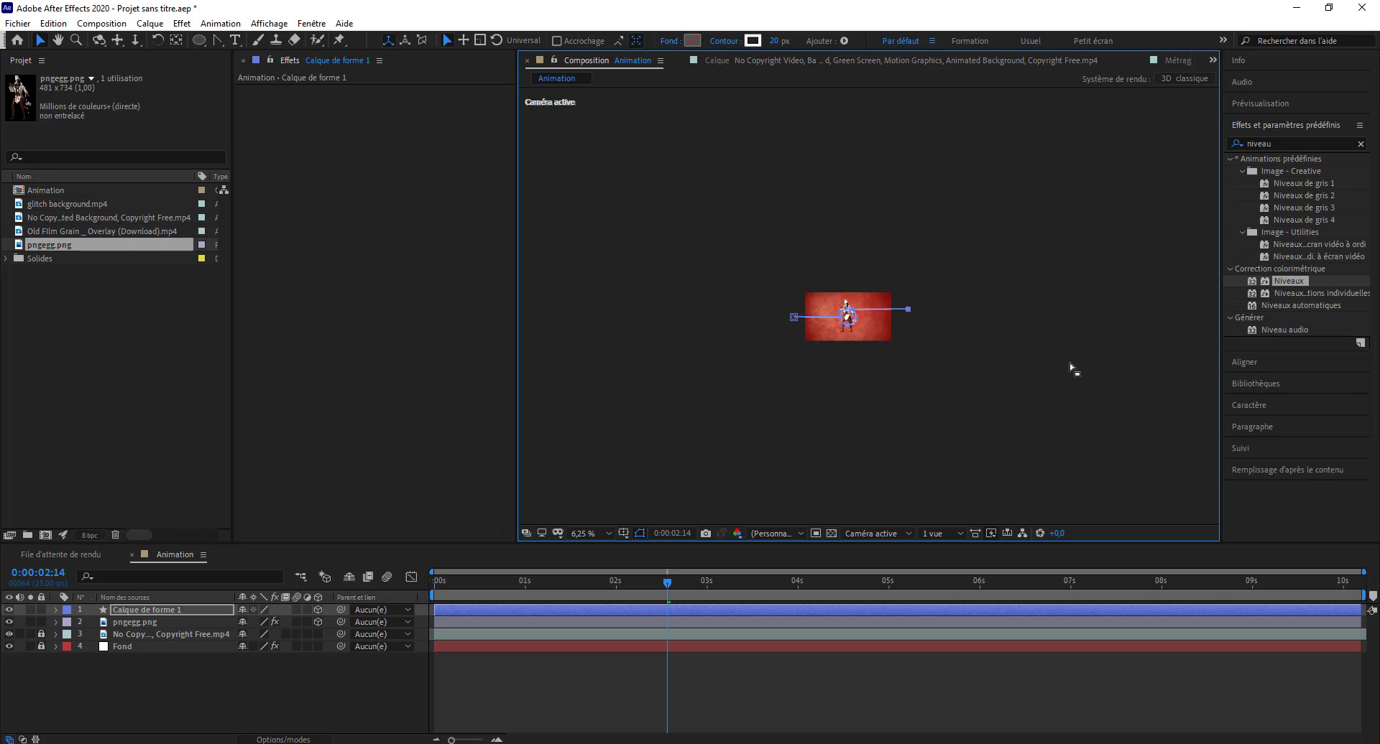
scroll(903, 374, up, 4)
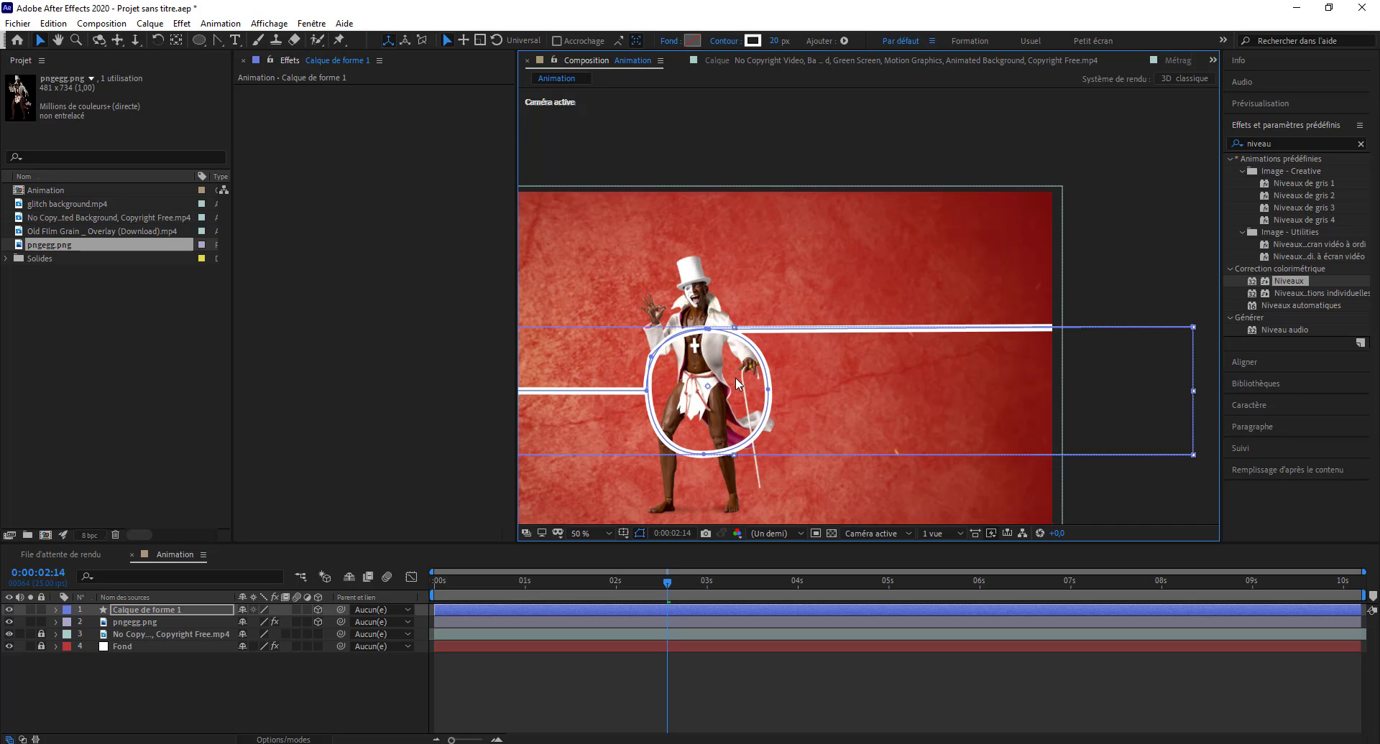
scroll(684, 406, down, 2)
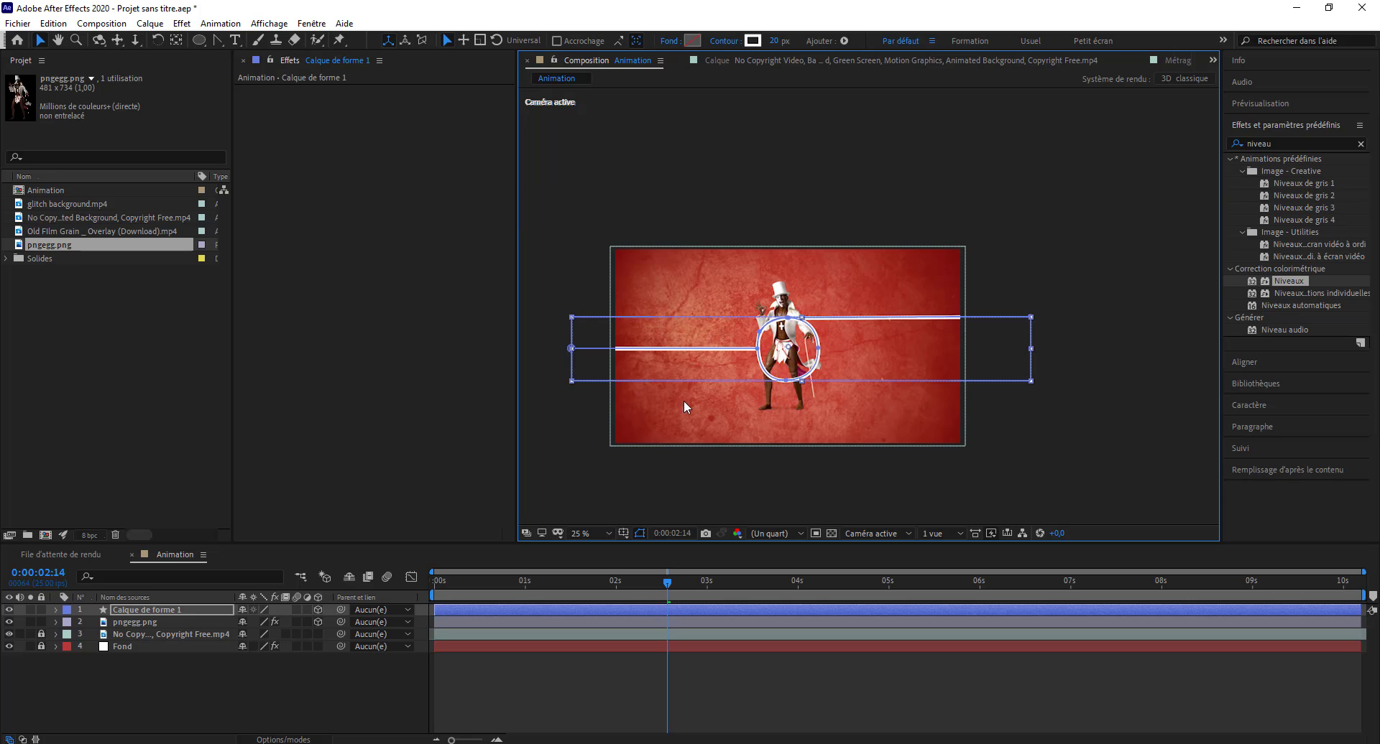
click(953, 534)
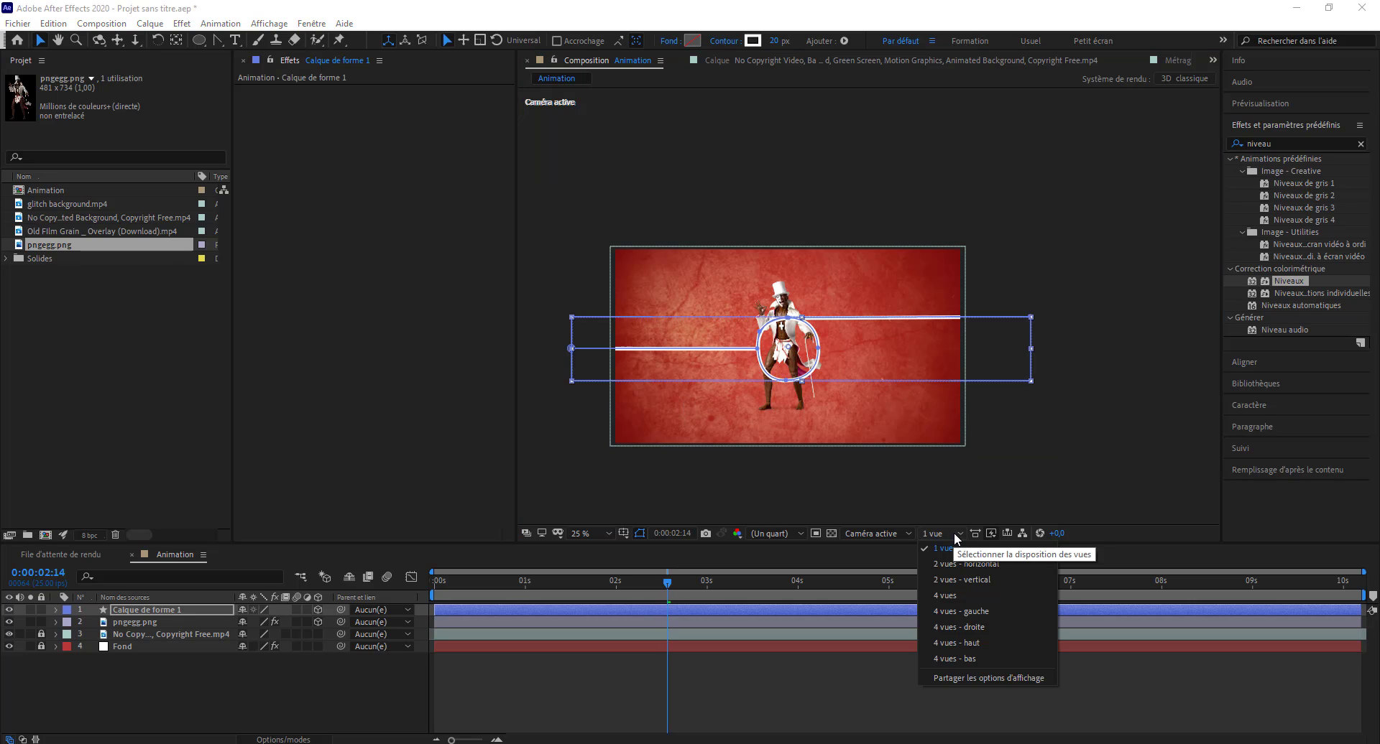
Switch to a 2-view layout and tilt the shape layer on X until its loop lies flat.
click(966, 564)
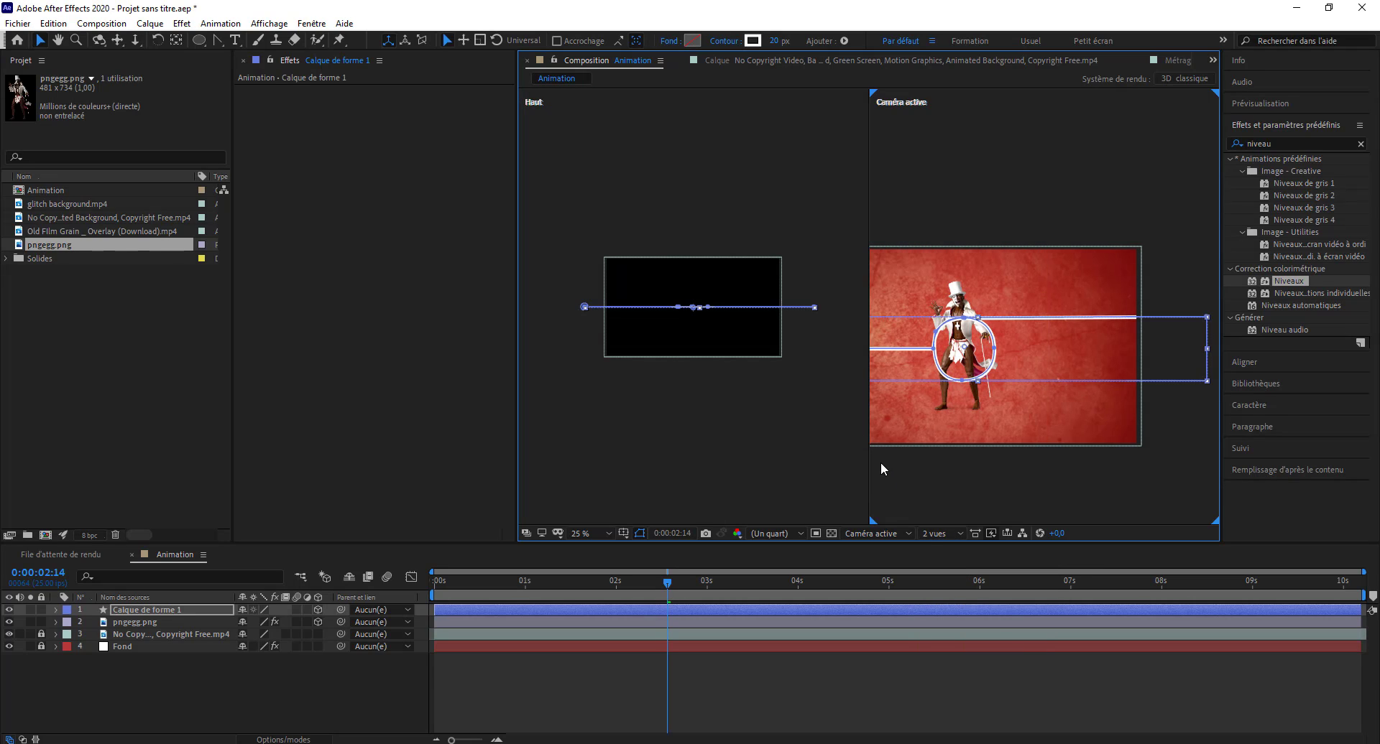
scroll(709, 333, up, 4)
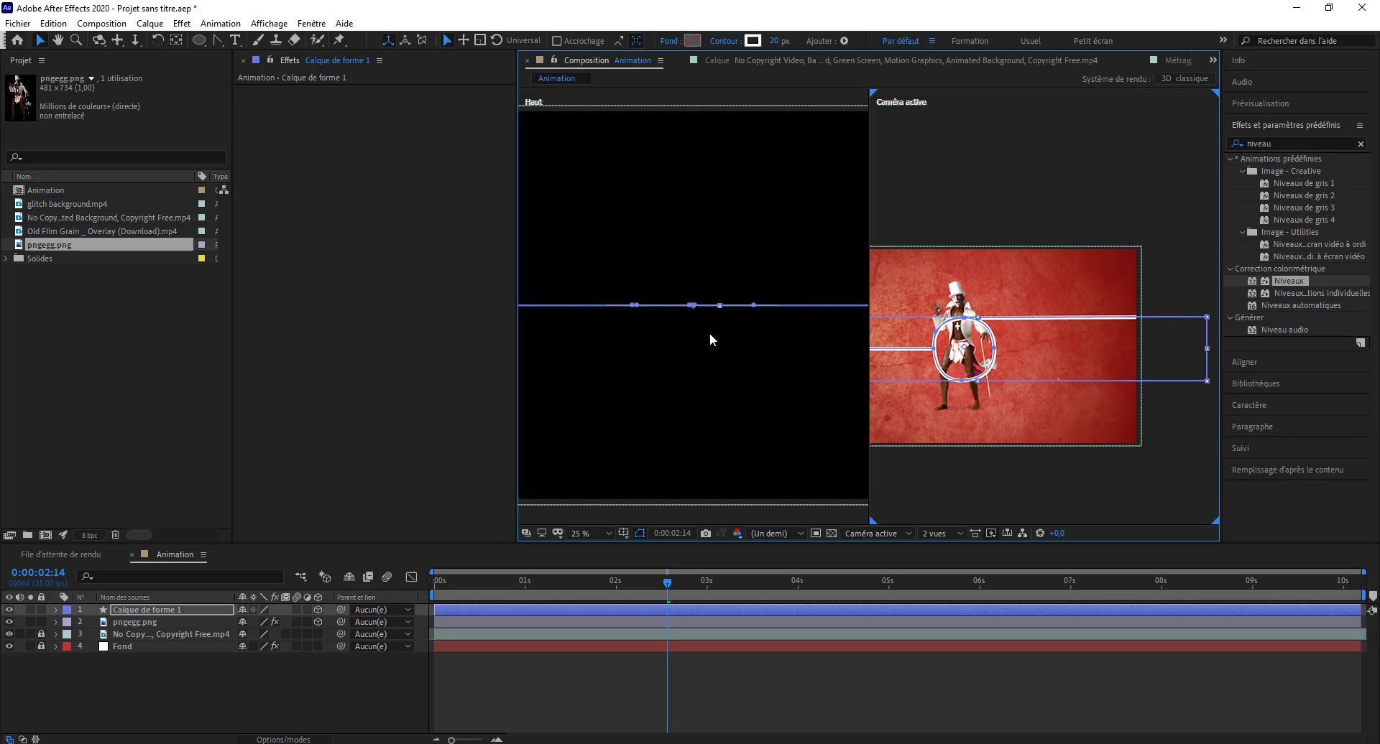
click(951, 468)
scroll(722, 370, down, 4)
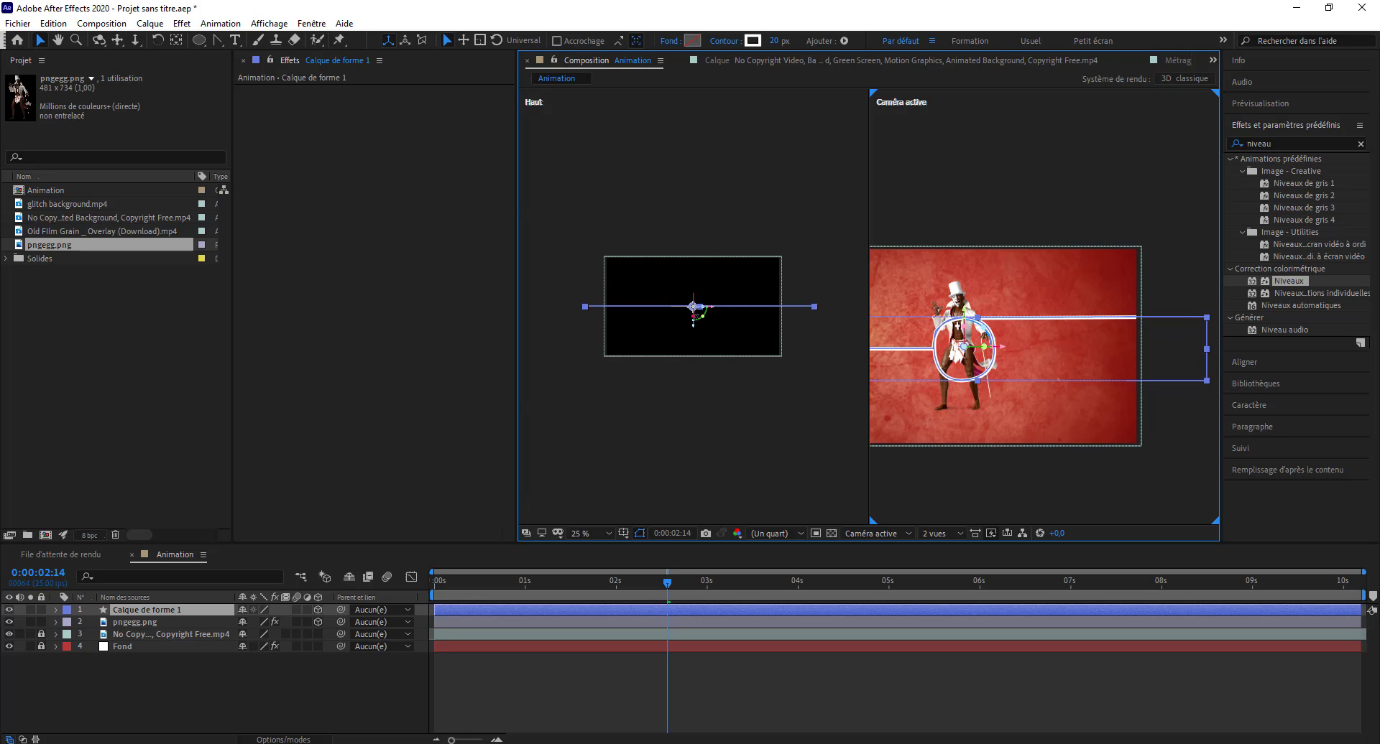
scroll(691, 309, up, 4)
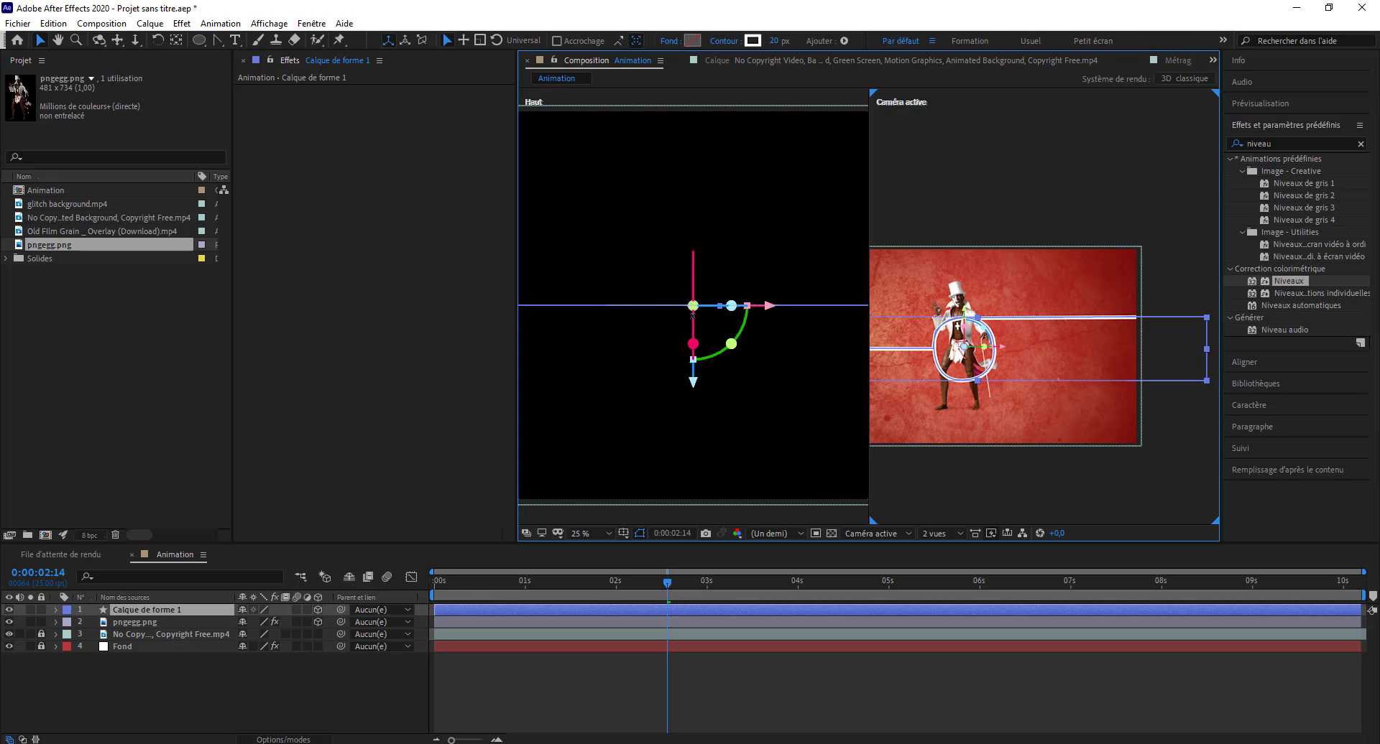
drag(693, 344, 693, 358)
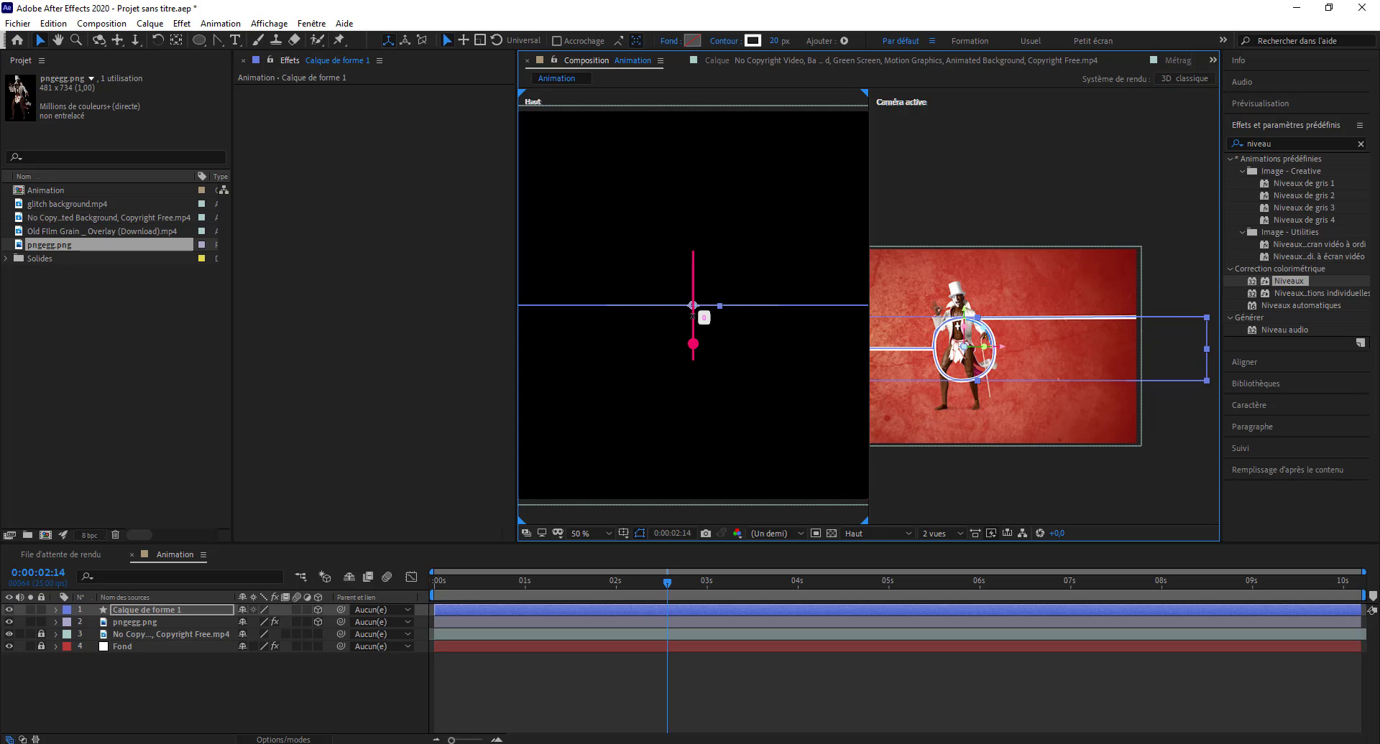
drag(694, 296, 700, 260)
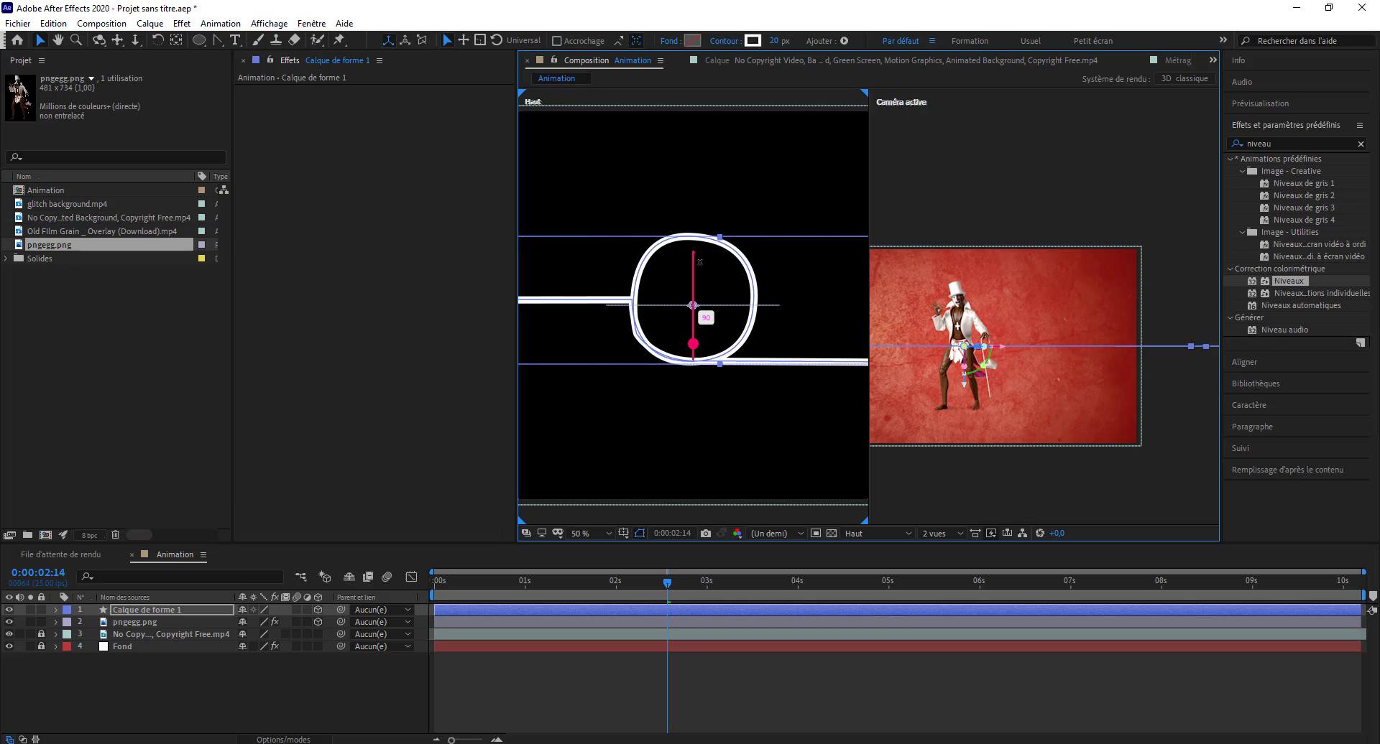
Set Calque de forme 1's X Orientation to 90° and return to a single camera view.
click(163, 609)
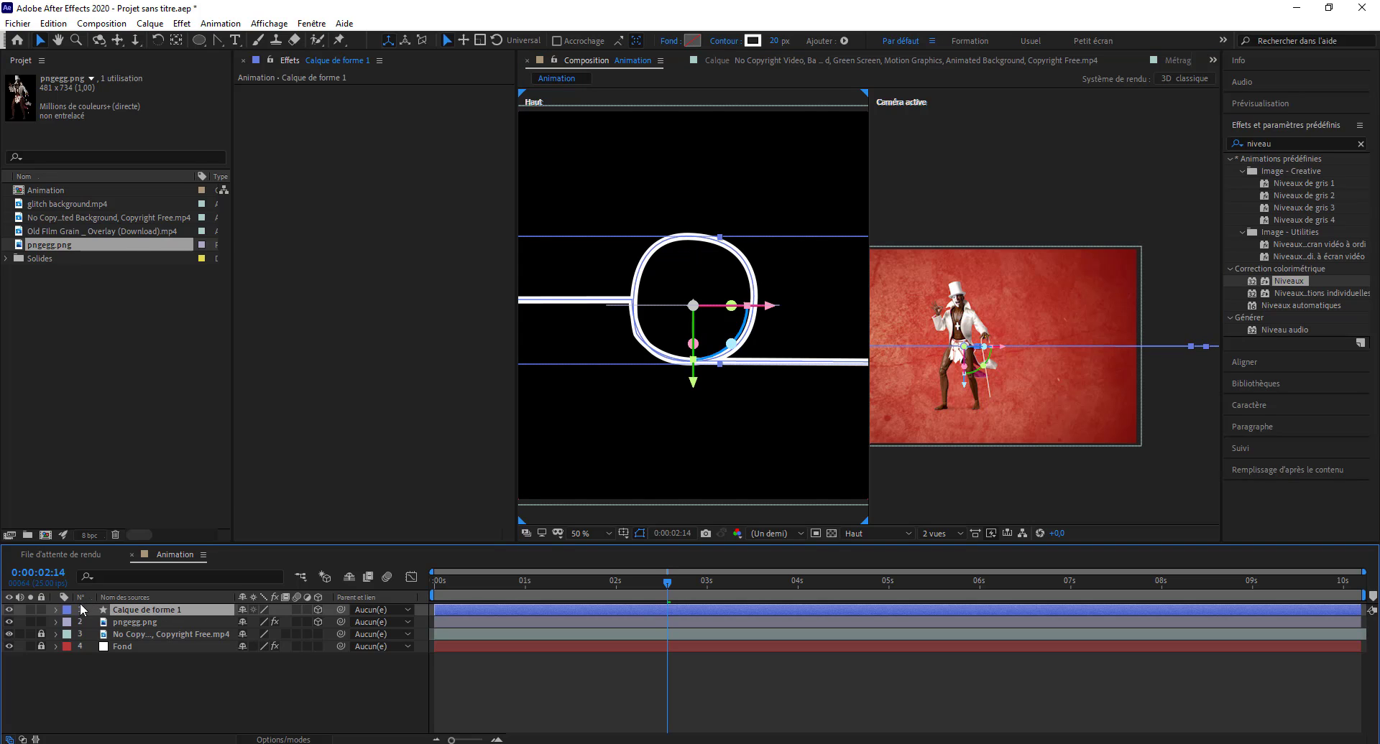
click(55, 610)
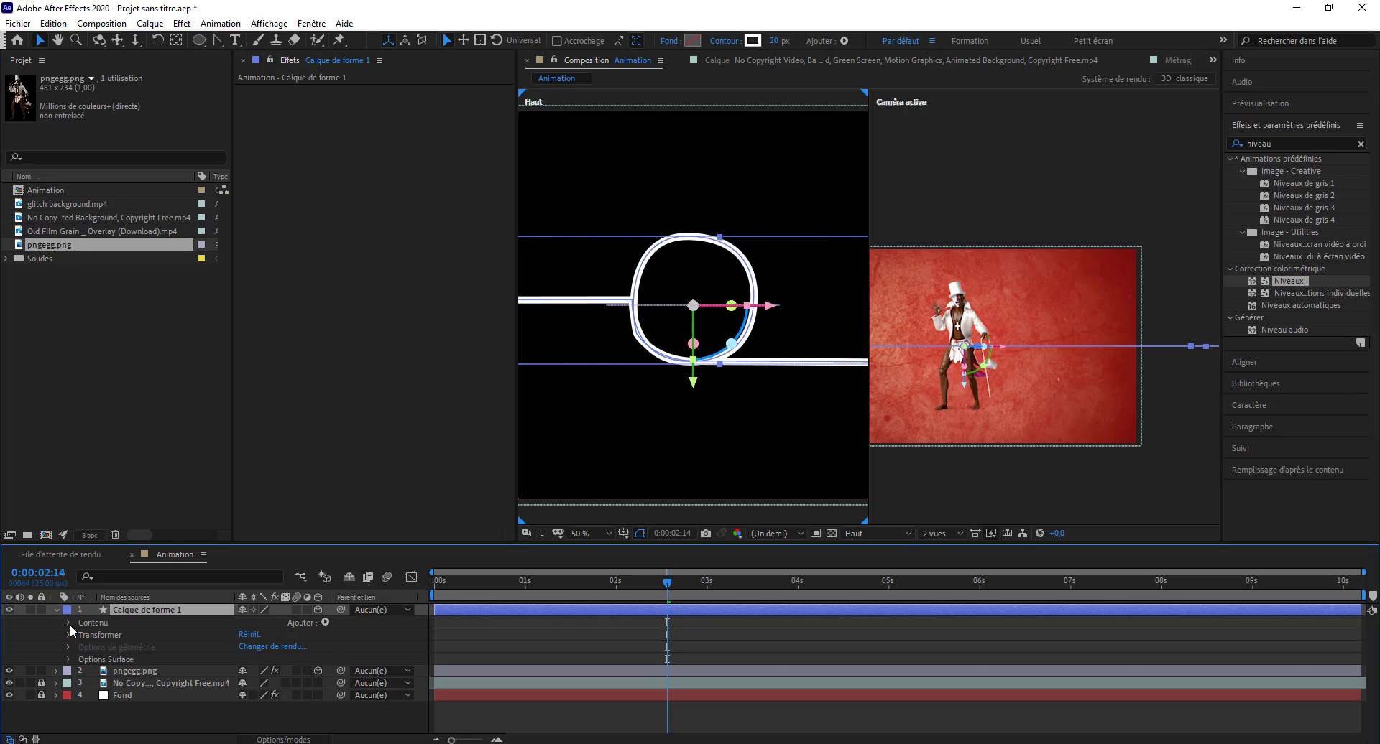
click(68, 635)
scroll(68, 646, down, 2)
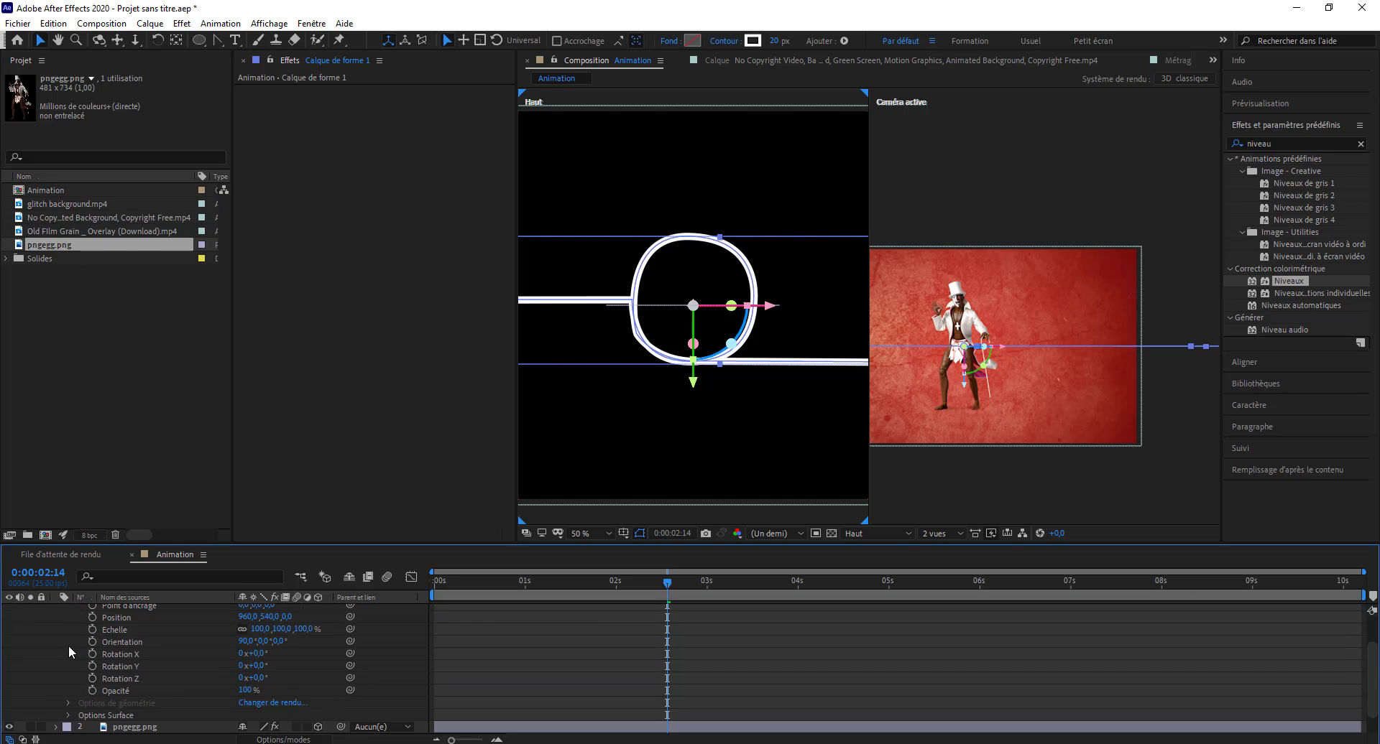
click(245, 642)
text(0)
key(Return)
scroll(334, 625, up, 2)
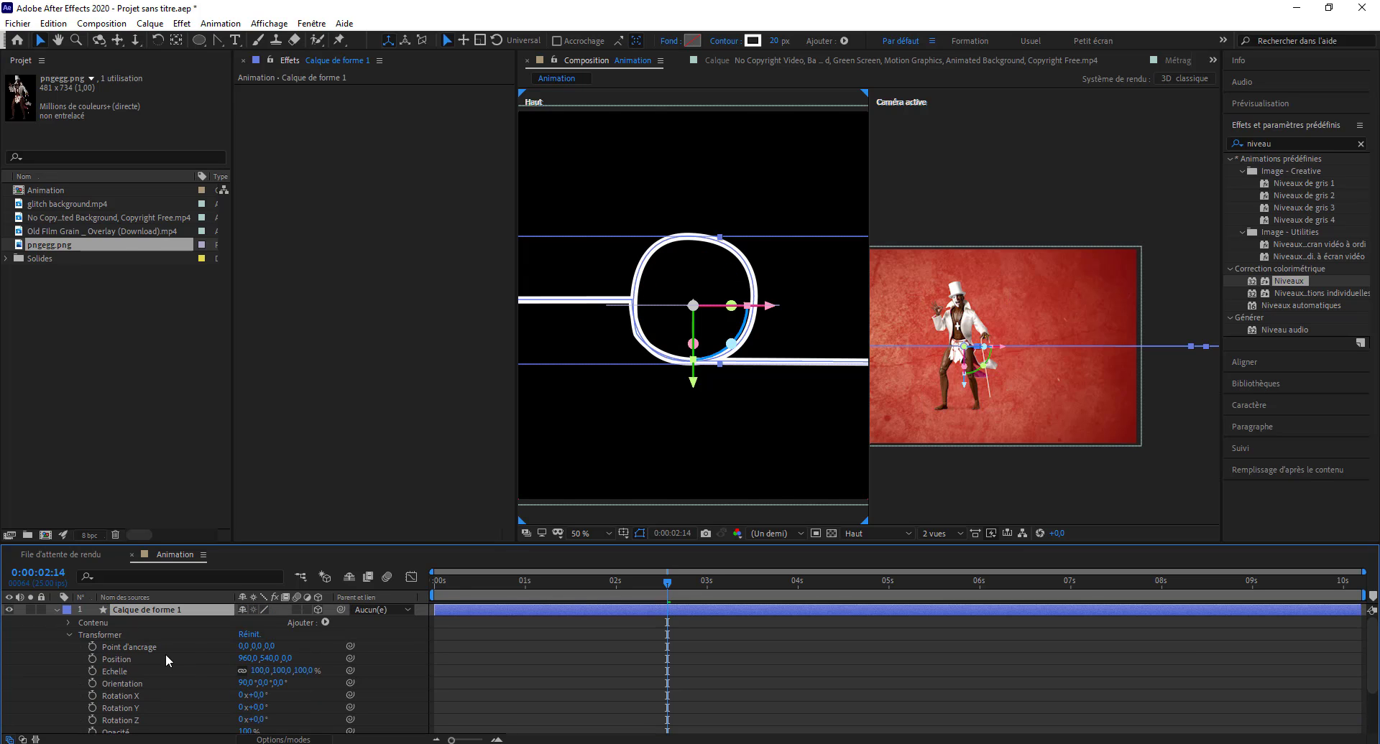
click(56, 609)
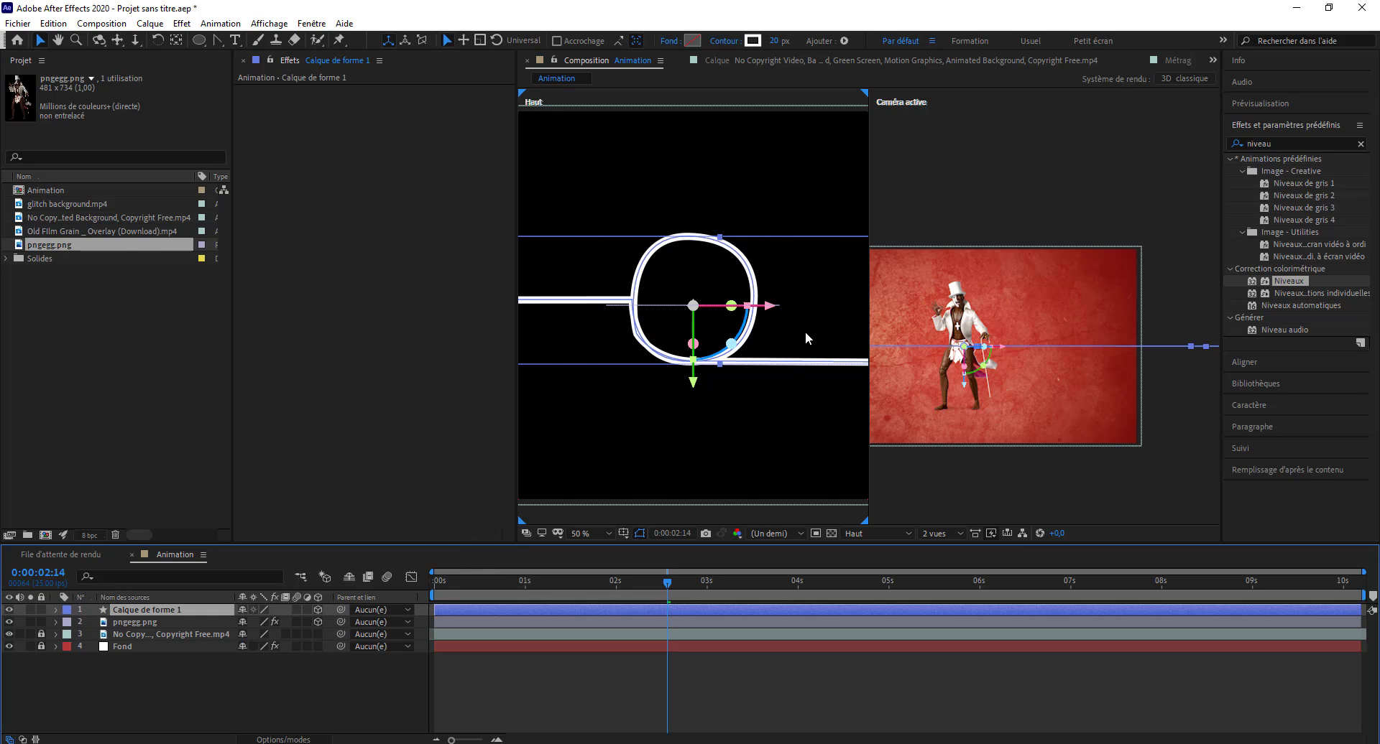
click(941, 533)
click(934, 567)
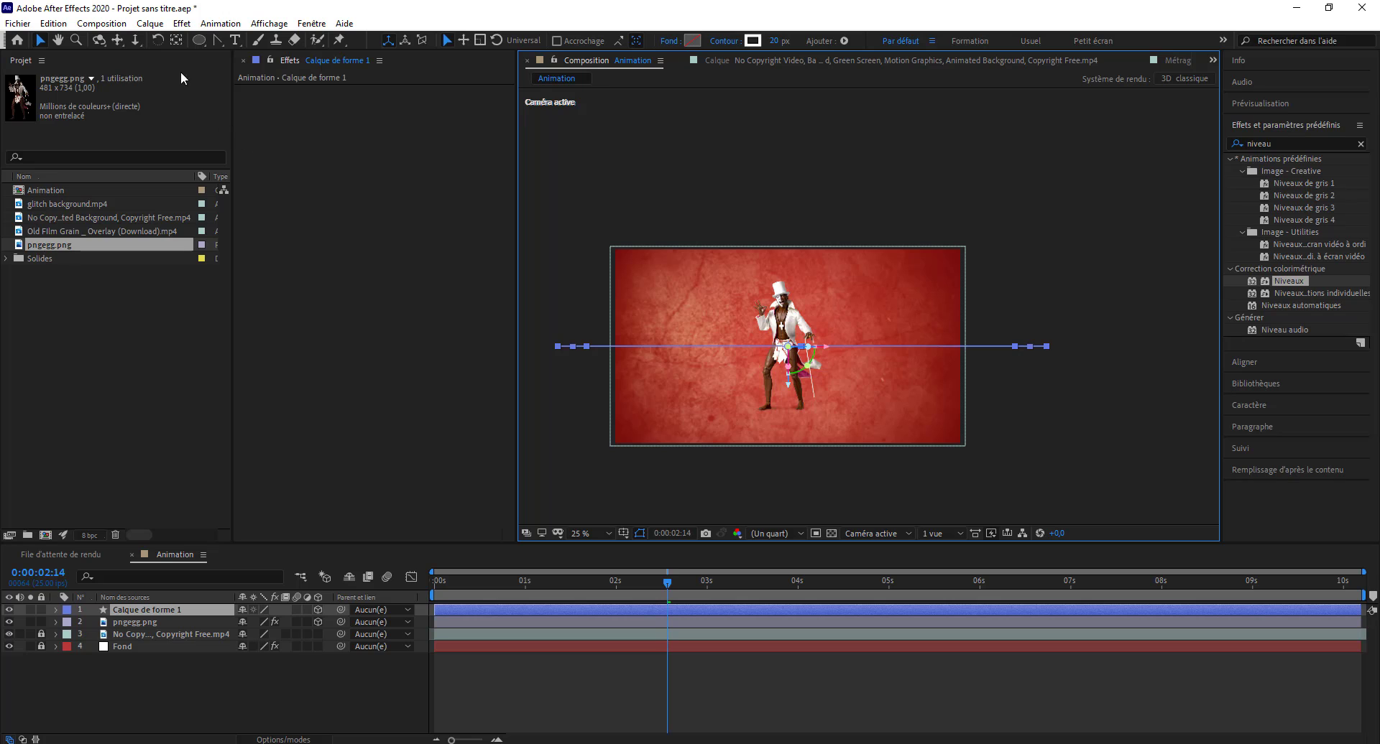
Orbit the camera to inspect the flat ring, then expand Calque de forme 1's contents with Selection.
click(103, 40)
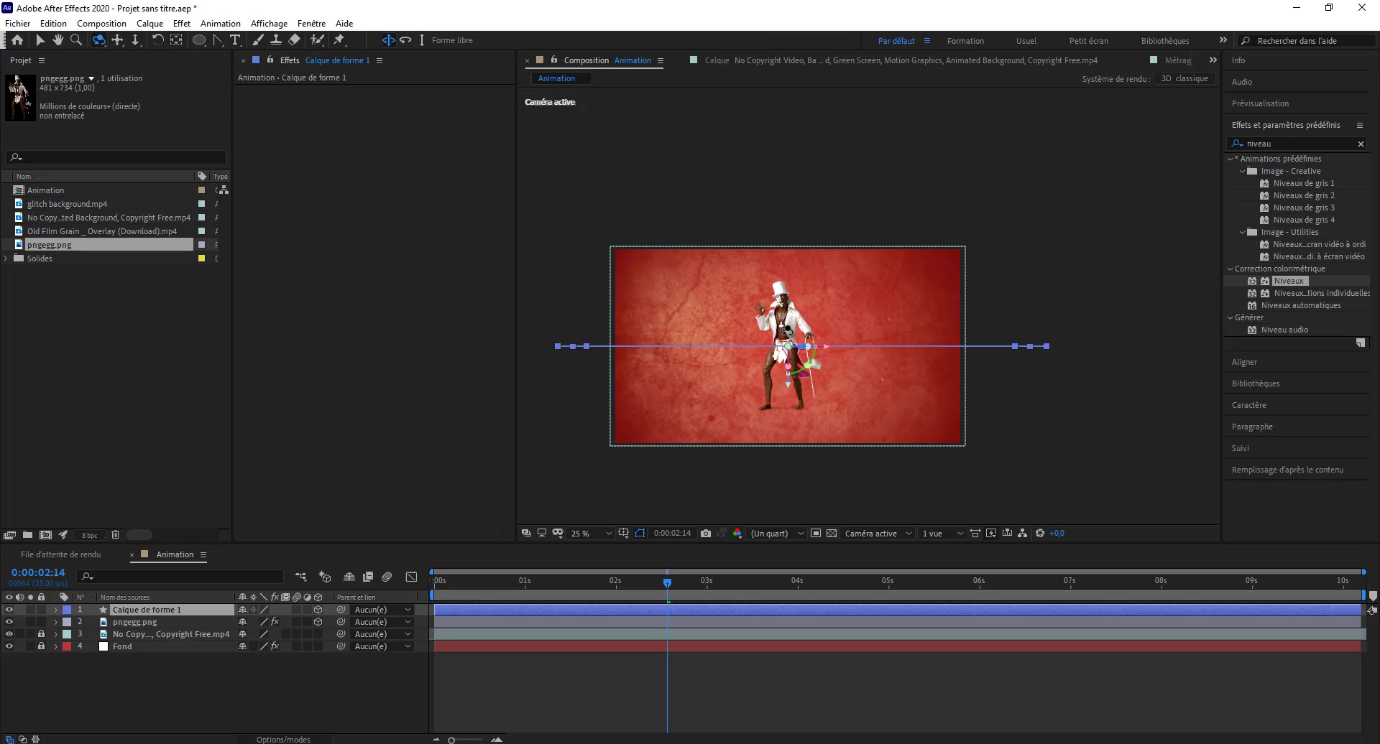
mouse_move(787, 336)
mouse_down()
mouse_move(820, 388)
mouse_move(754, 338)
mouse_up()
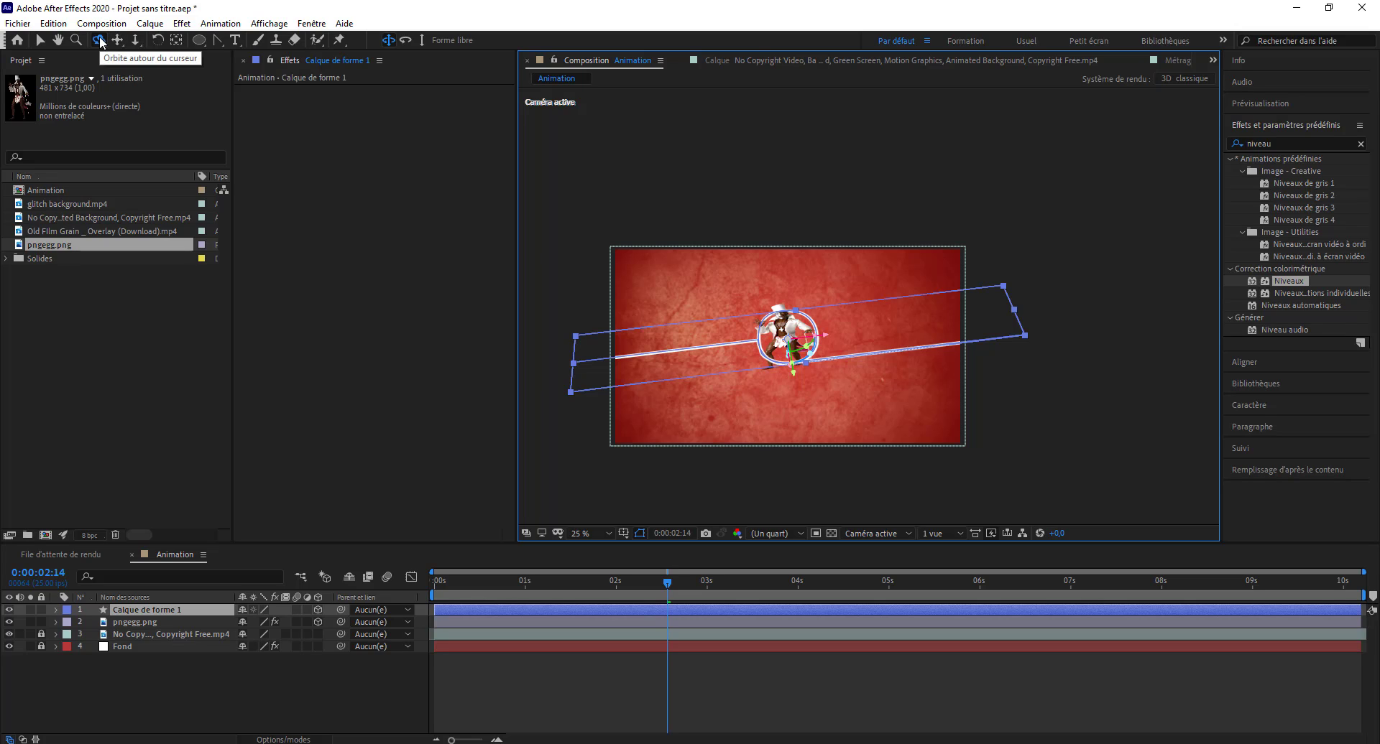
drag(765, 344, 776, 349)
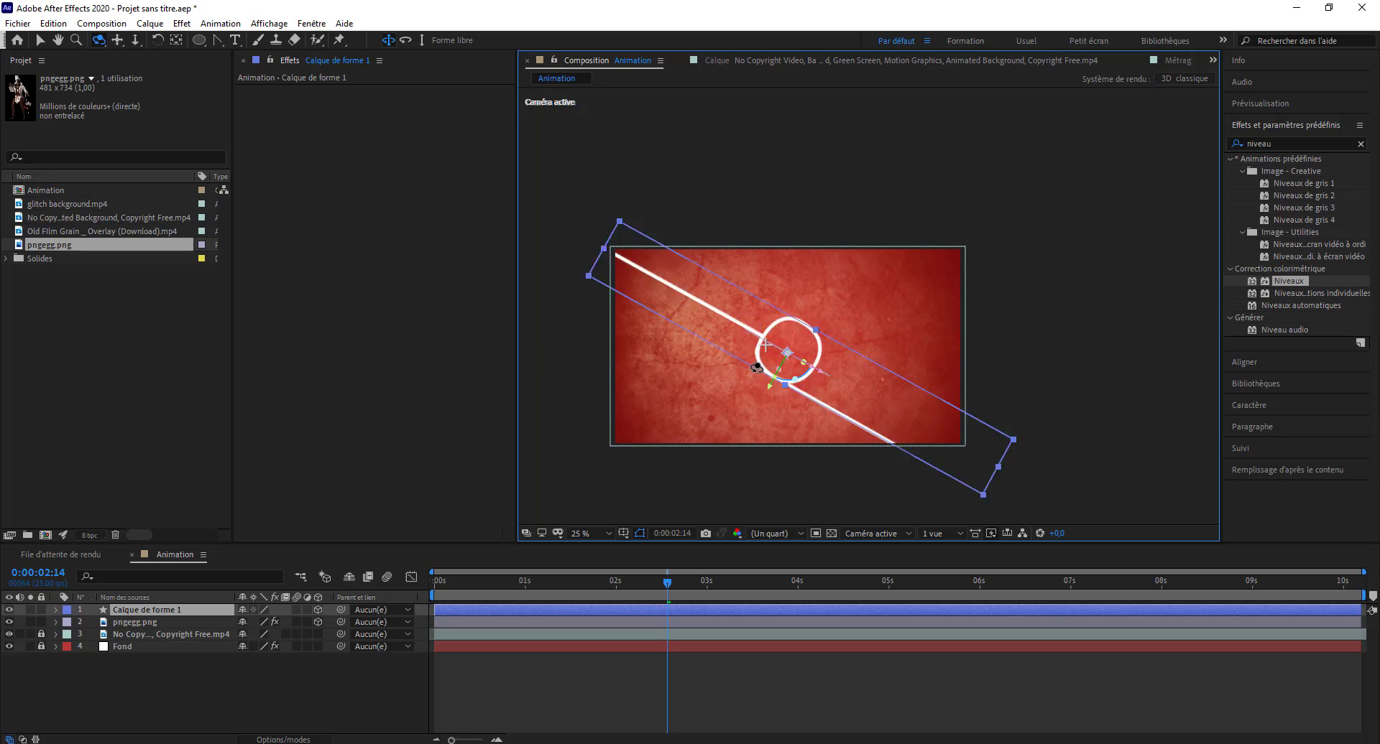
scroll(776, 351, up, 2)
scroll(776, 352, up, 2)
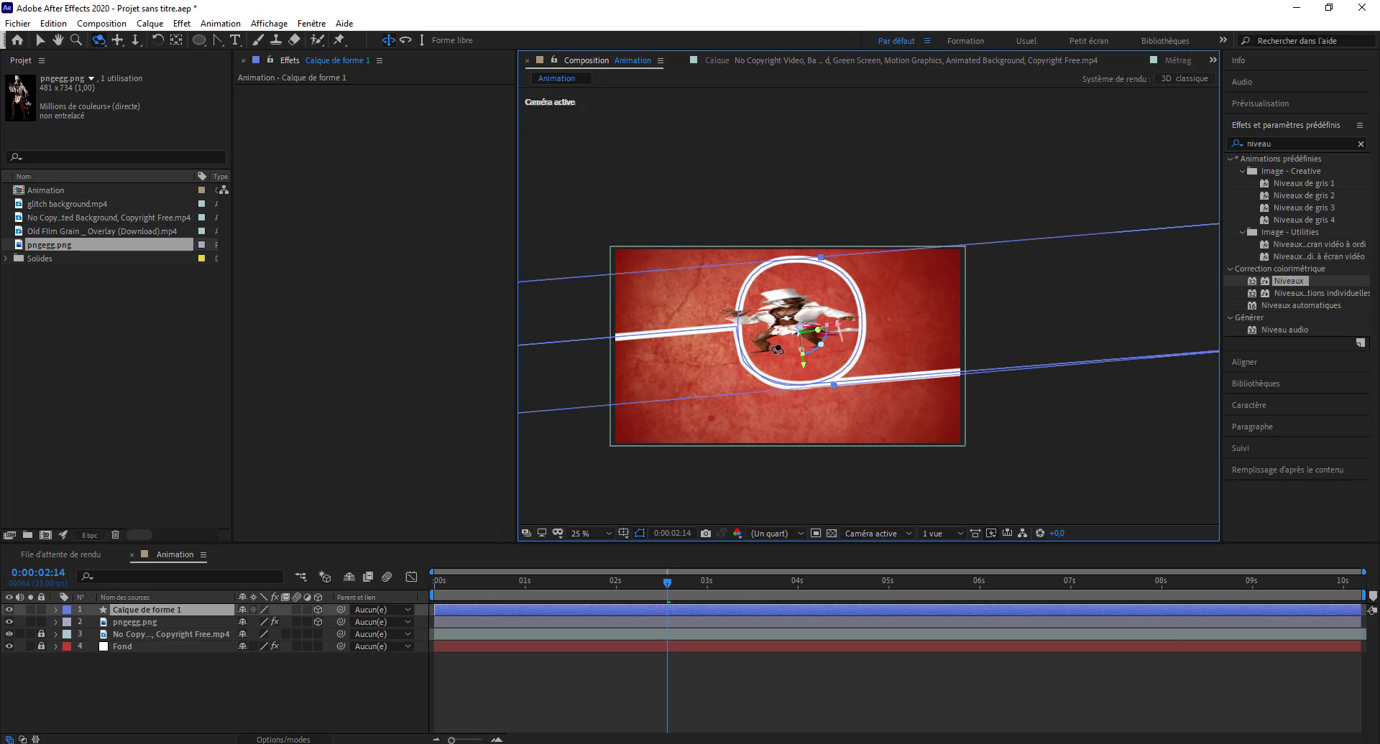
scroll(776, 354, up, 2)
scroll(776, 356, up, 2)
drag(775, 356, 782, 309)
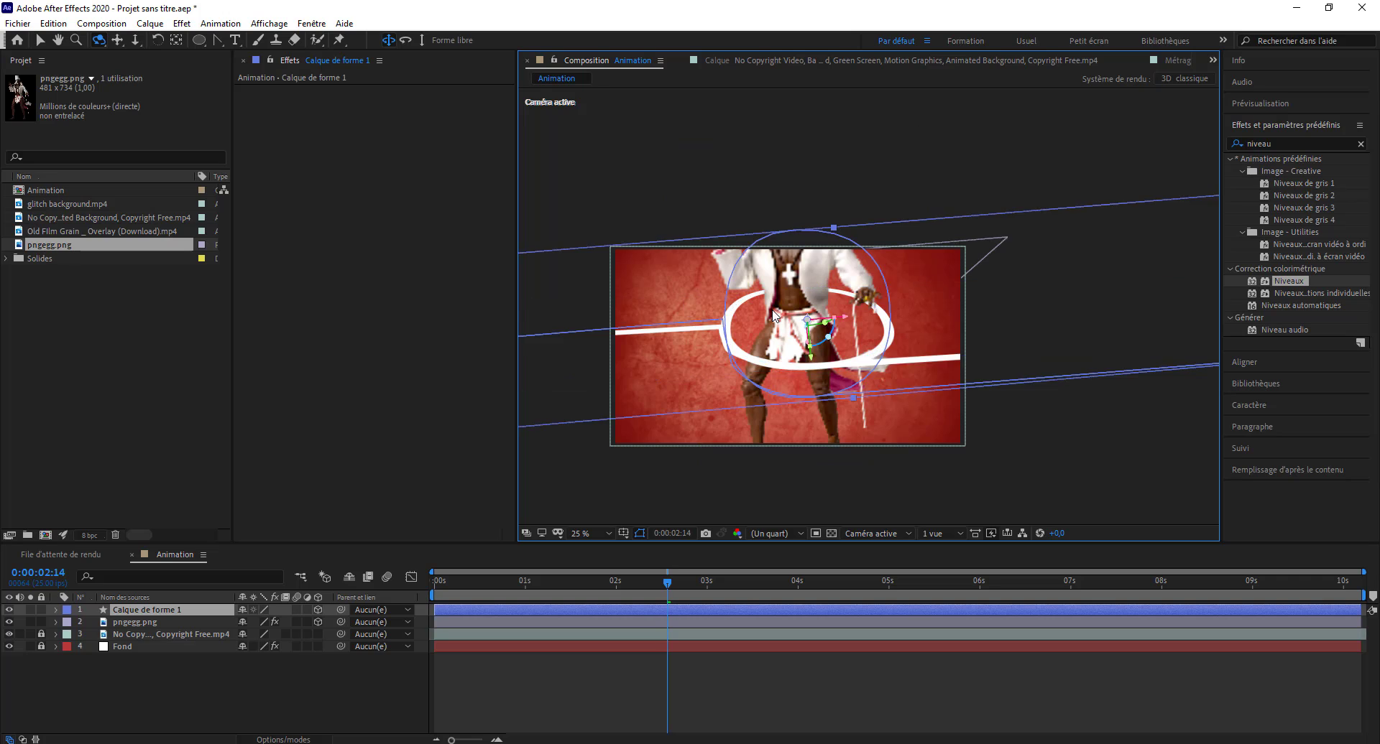
drag(773, 314, 773, 316)
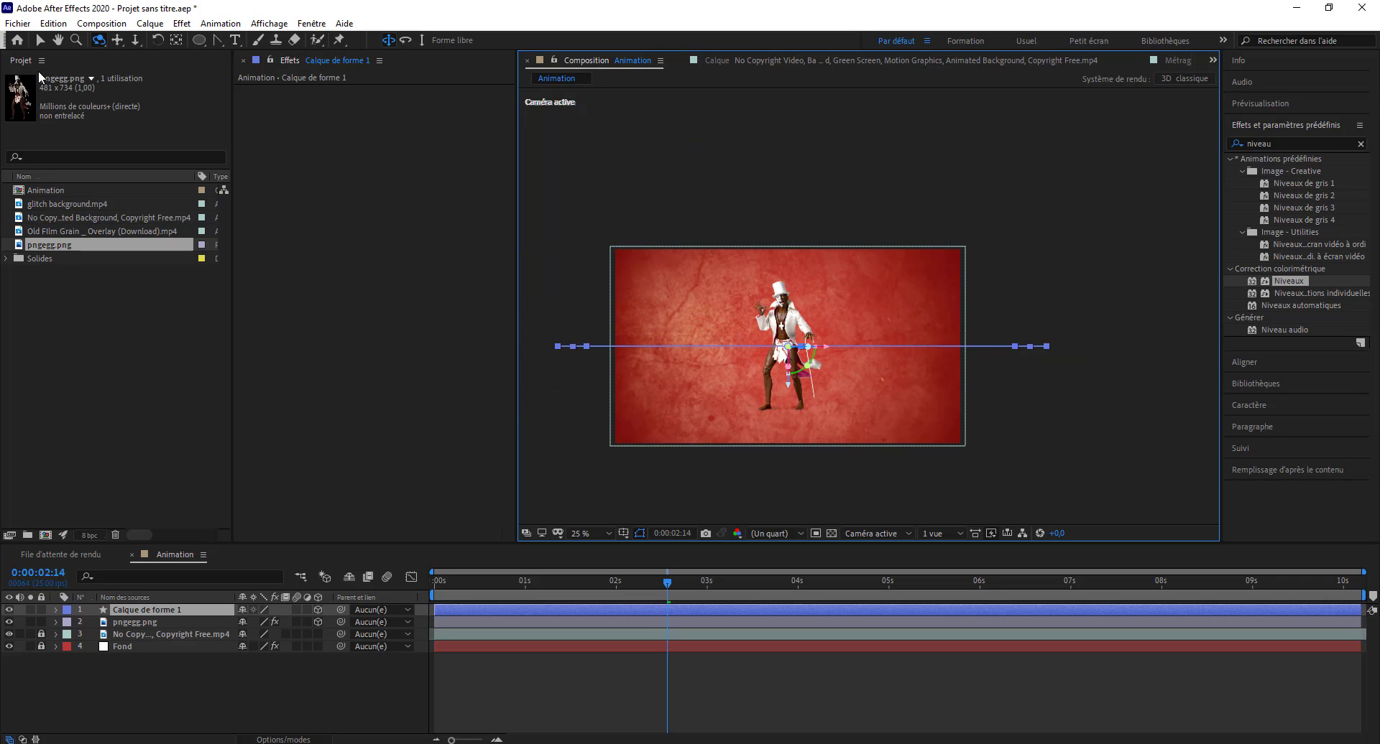
click(40, 40)
click(55, 610)
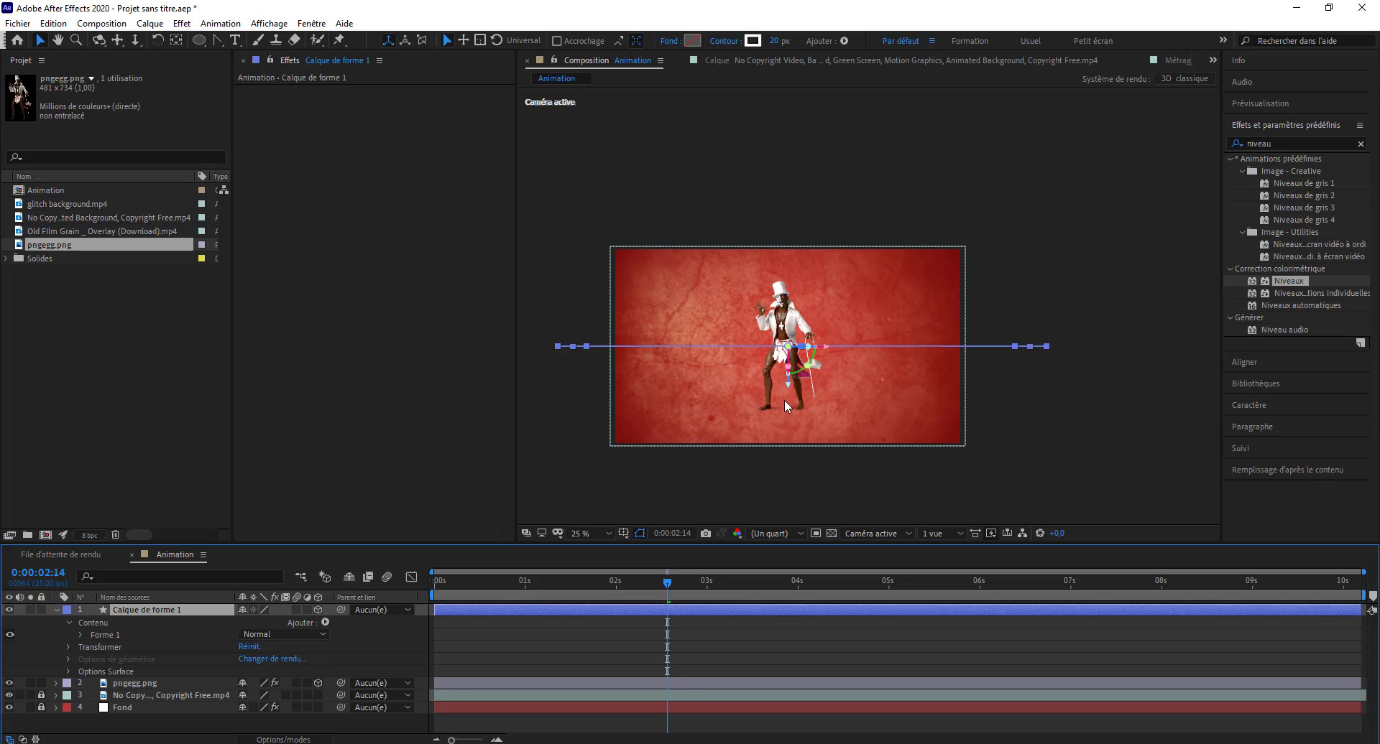
Add Réduire les tracés 1 to Calque de forme 1, expand its settings, and preview the composition.
click(325, 624)
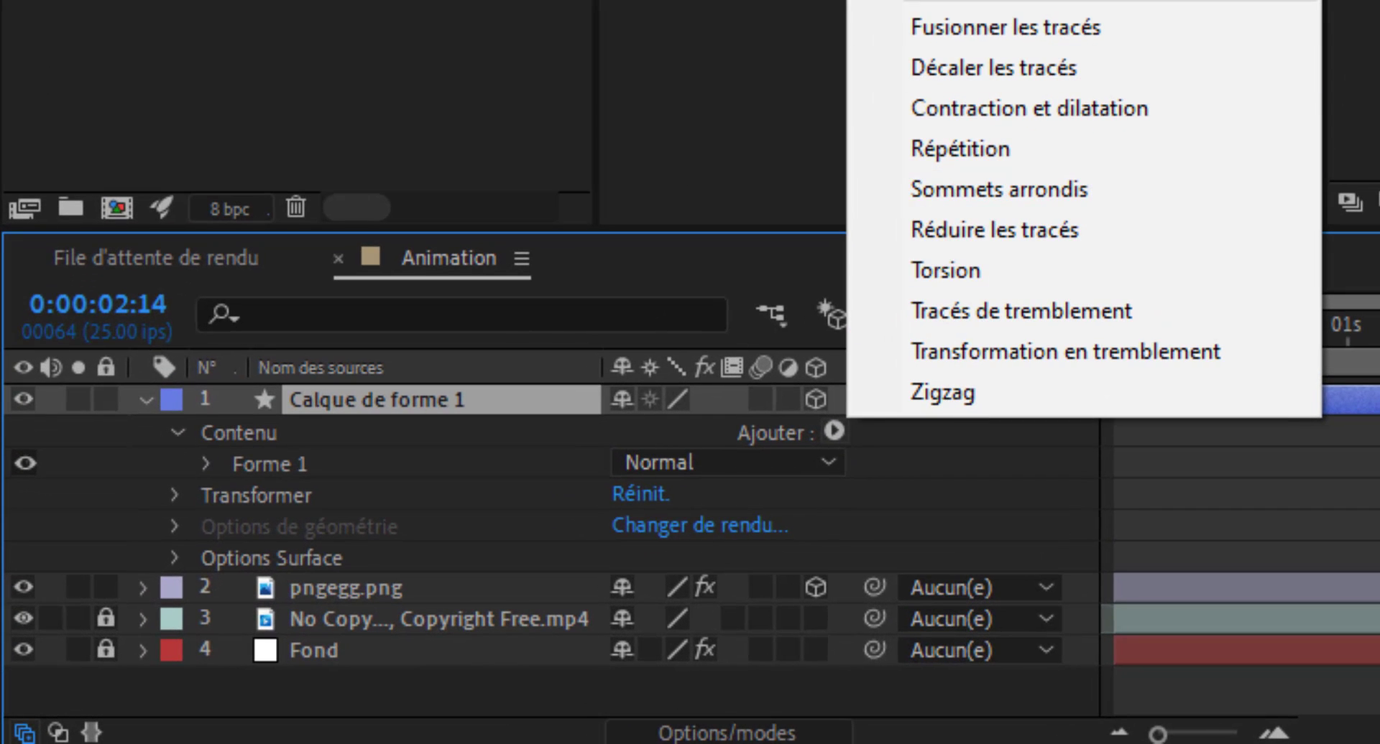
click(1007, 234)
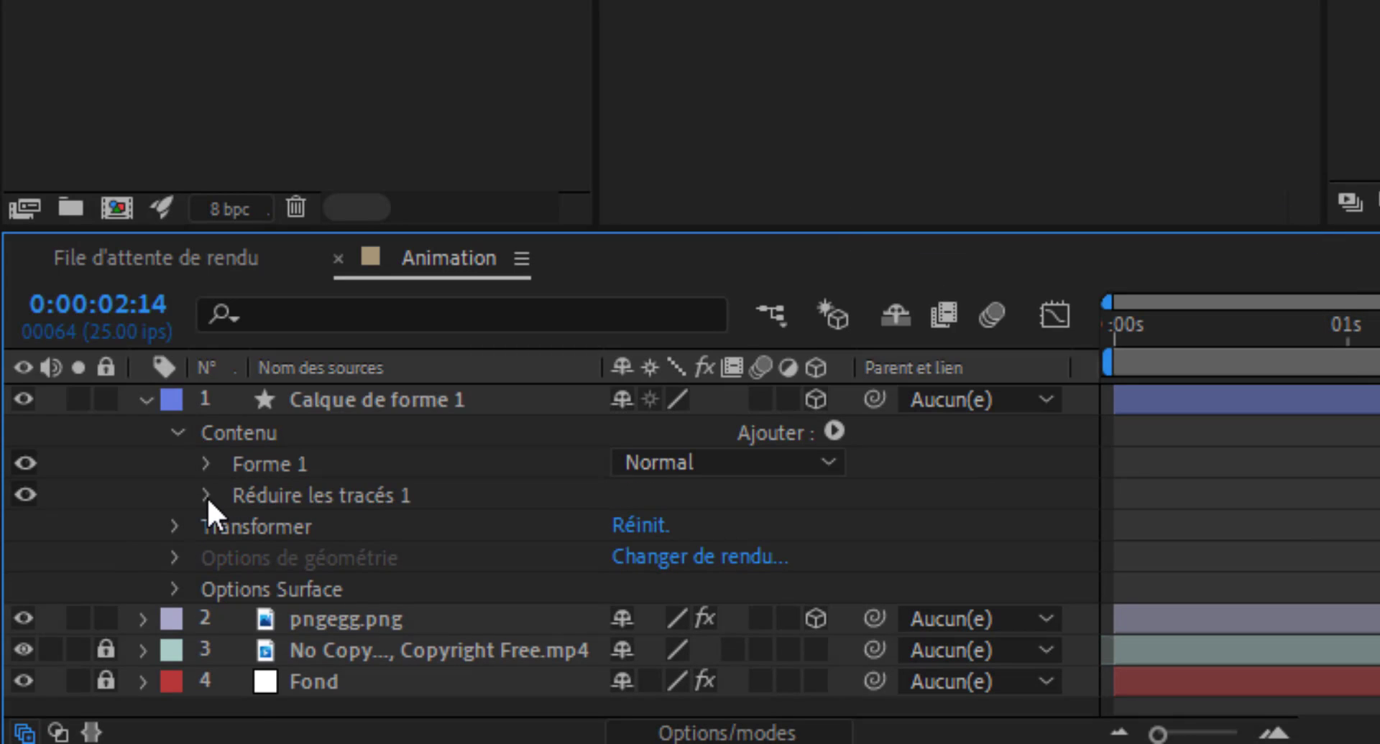
click(207, 495)
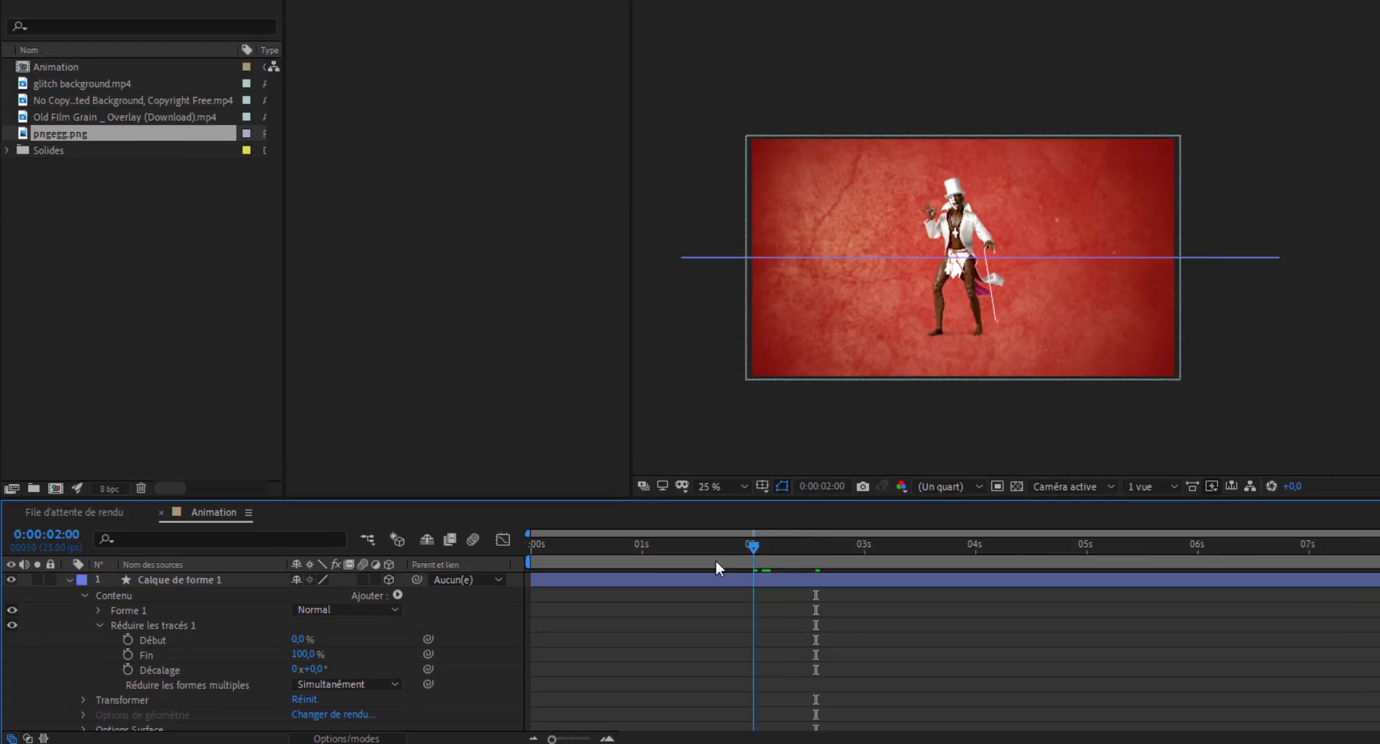
key(space)
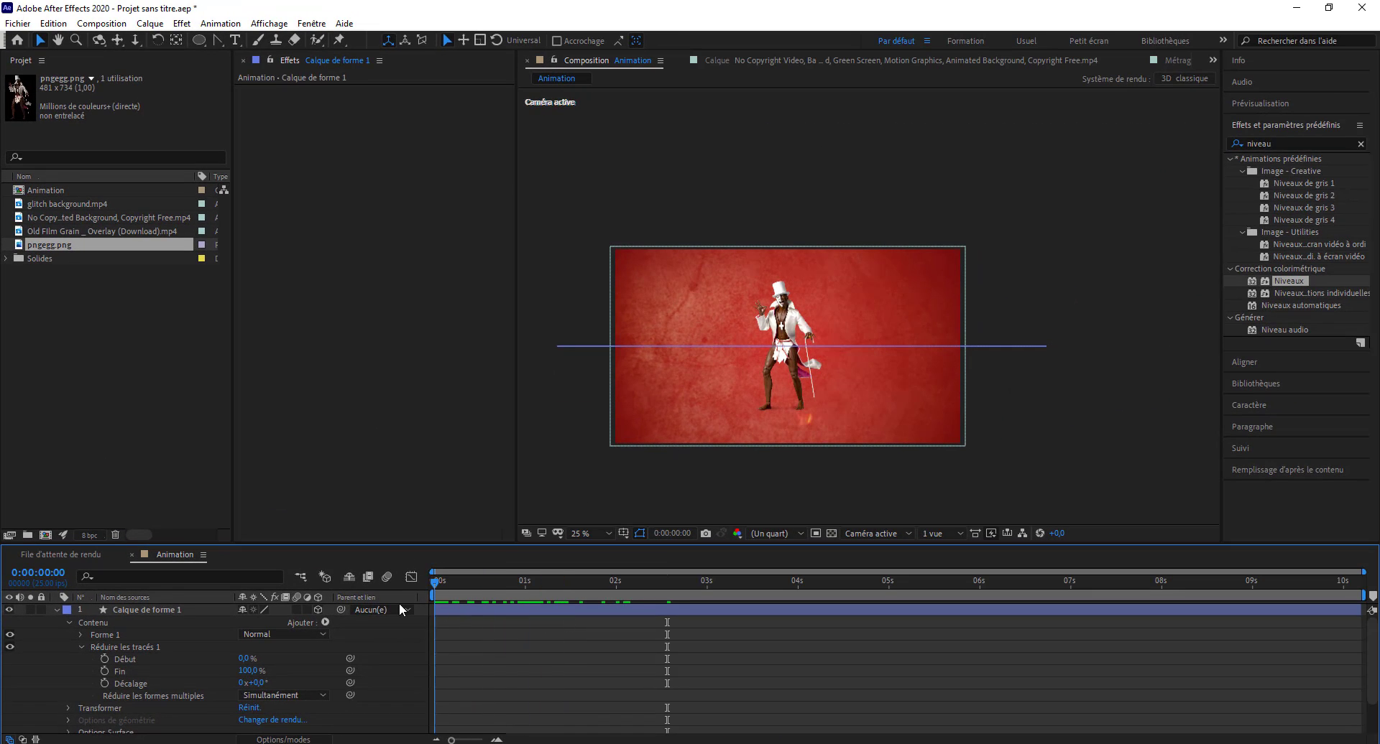
key(space)
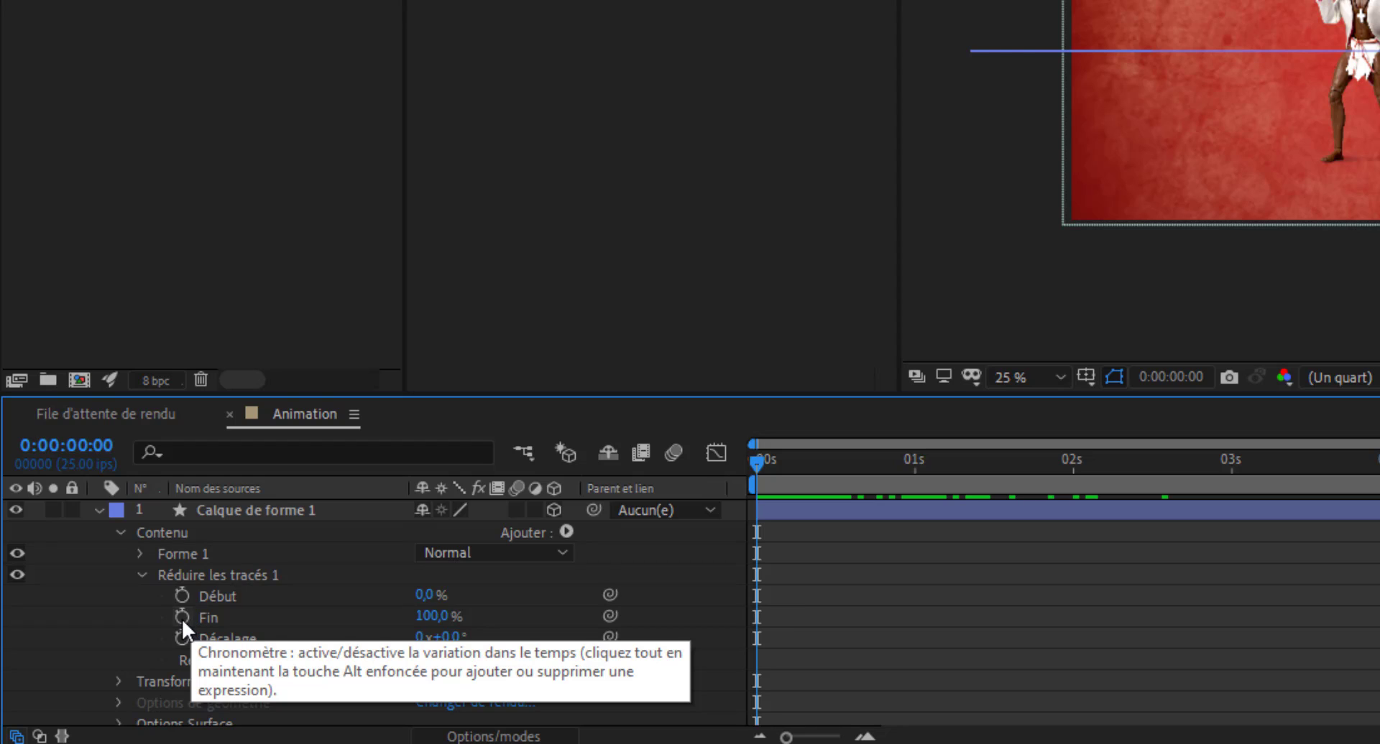
click(183, 617)
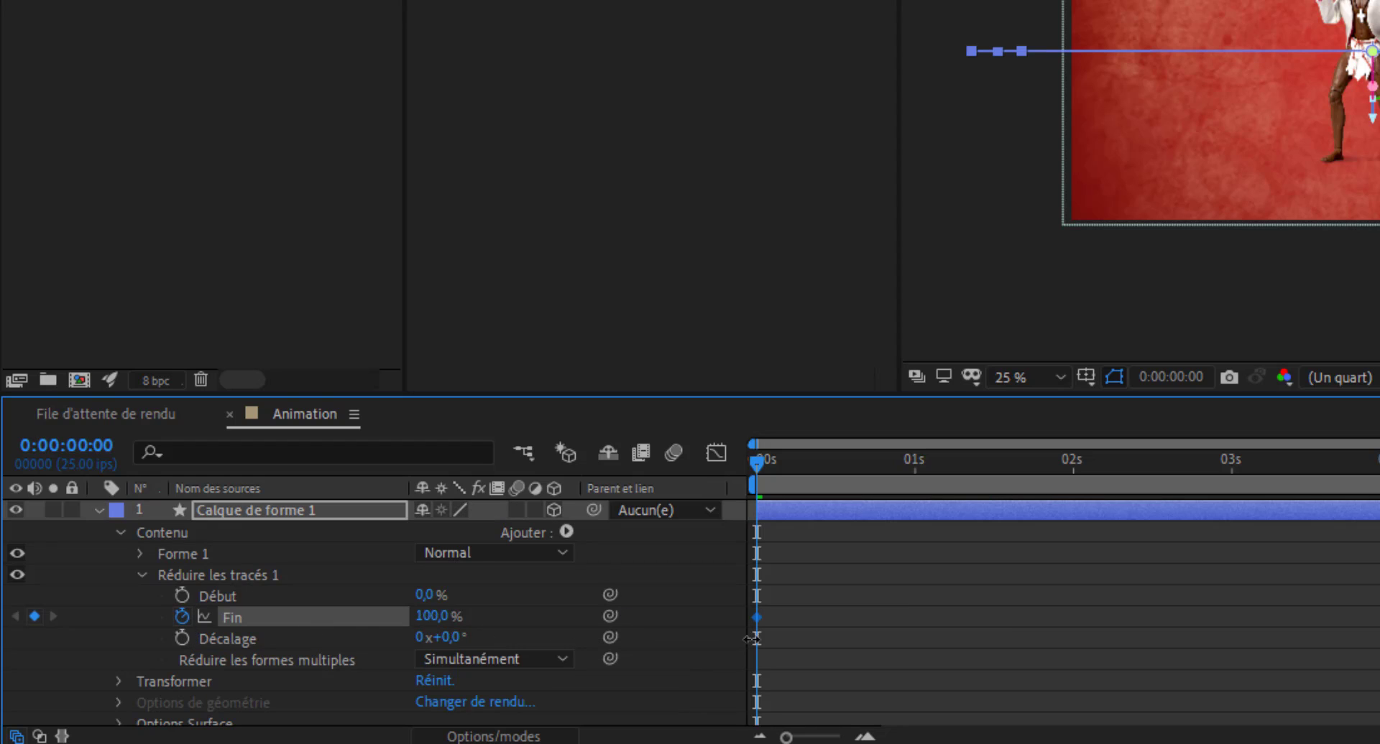
mouse_move(435, 616)
mouse_down()
mouse_move(424, 623)
mouse_move(477, 654)
mouse_up()
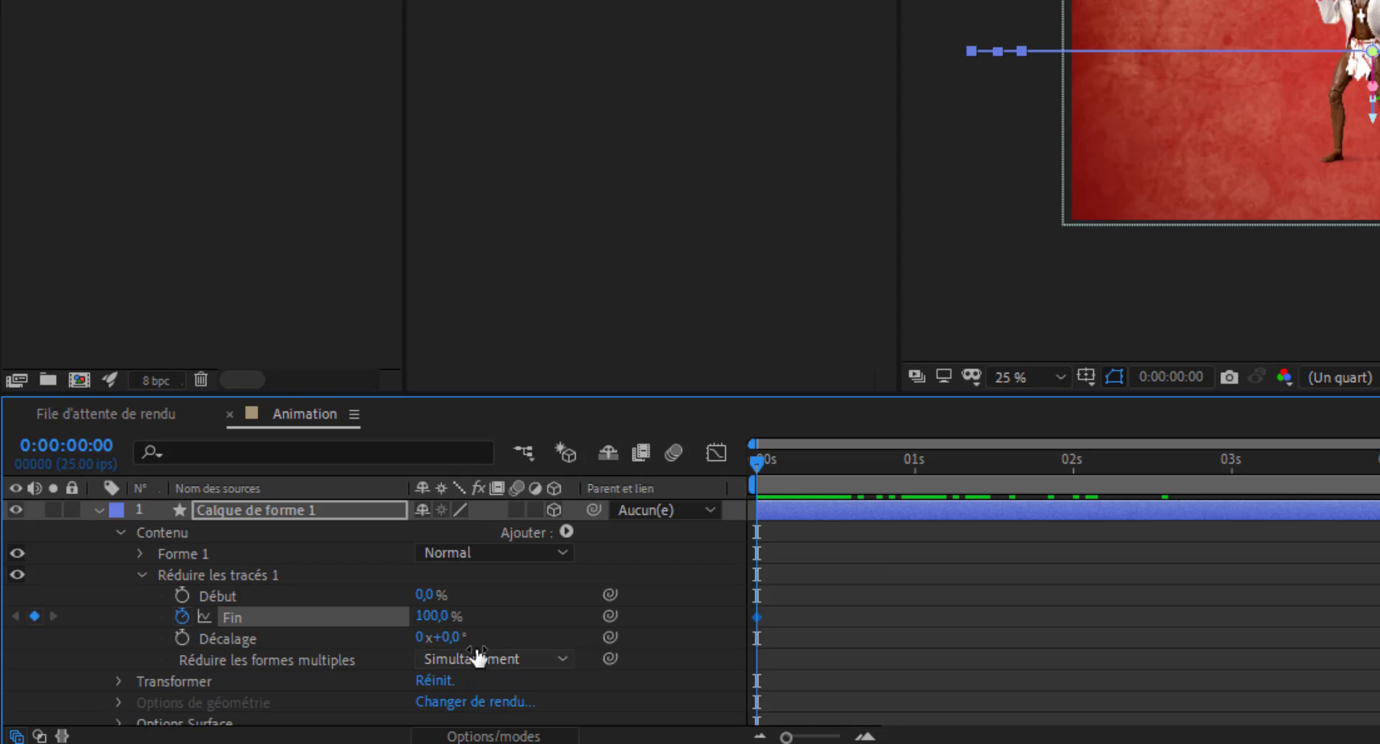
click(437, 597)
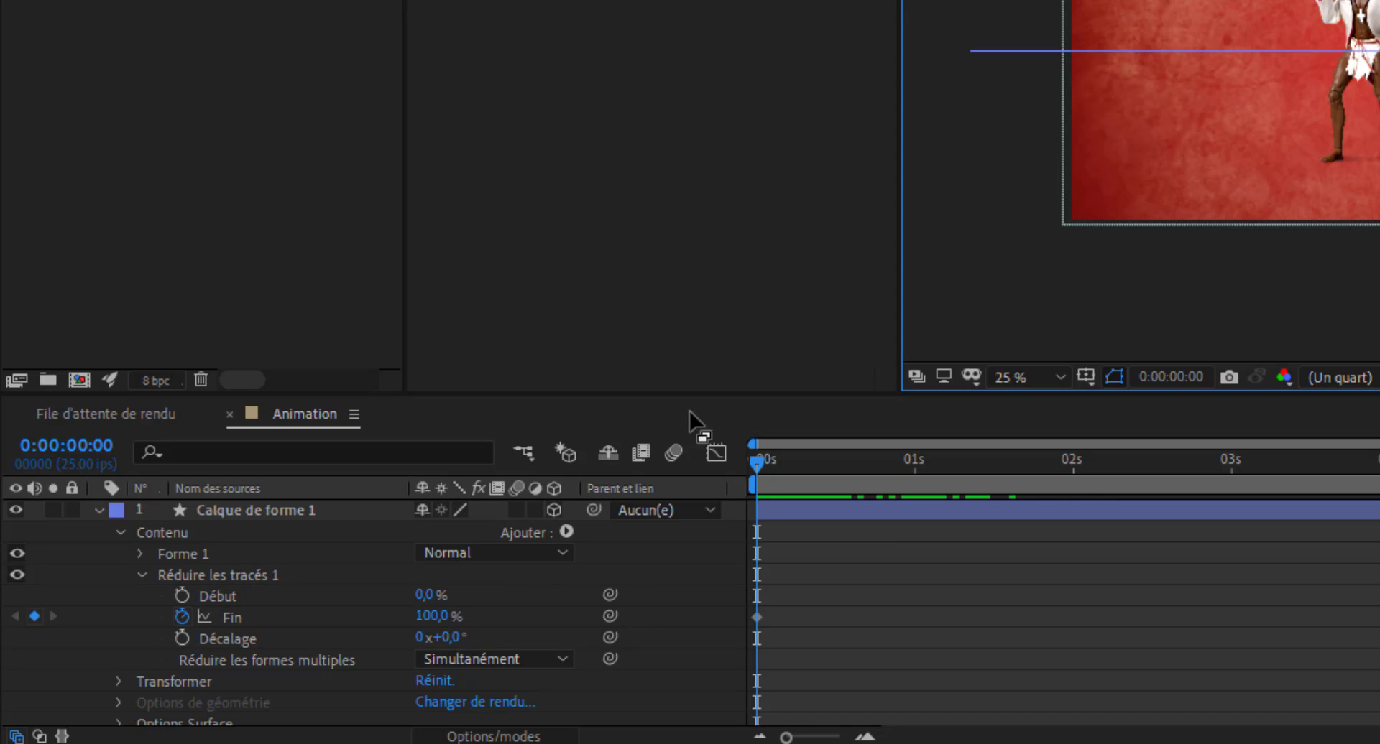
mouse_move(429, 596)
mouse_down()
mouse_move(345, 591)
mouse_move(536, 566)
mouse_up()
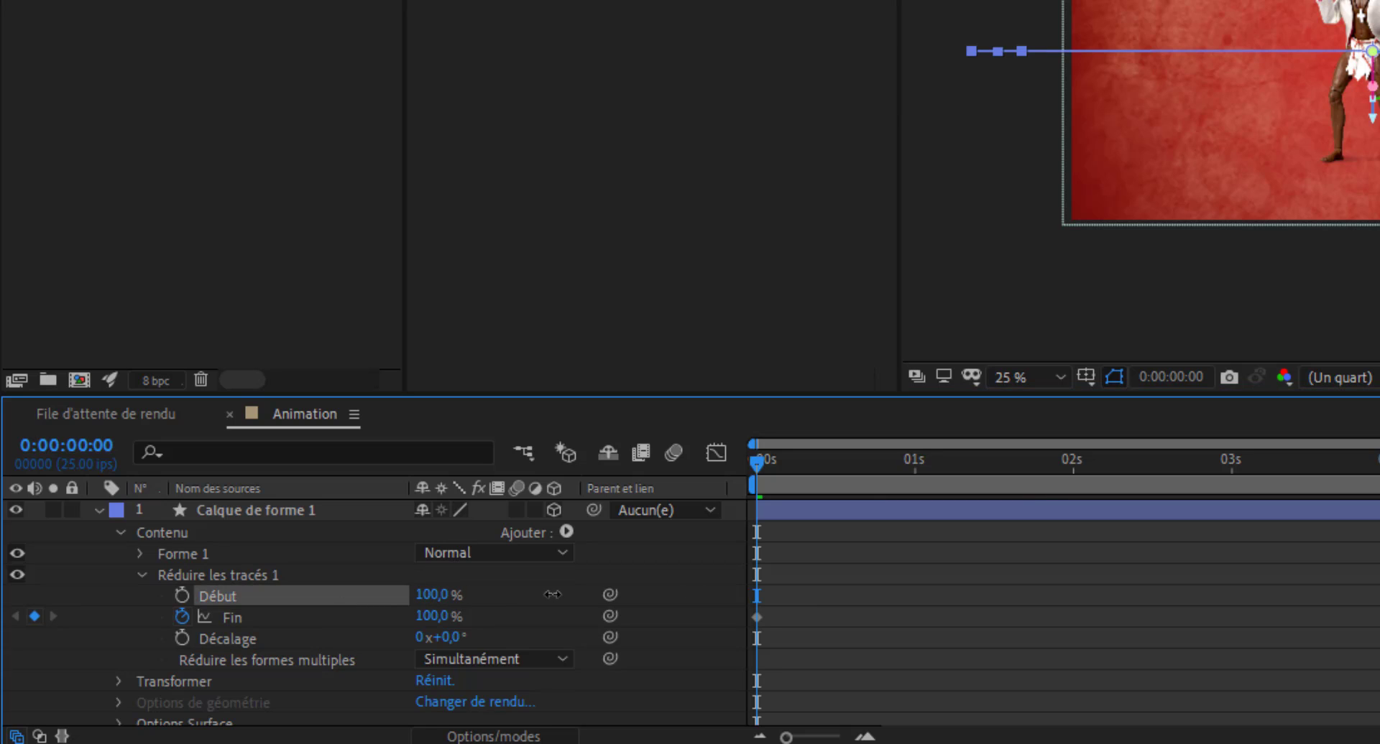
key(ctrl+z)
key(ctrl+z)
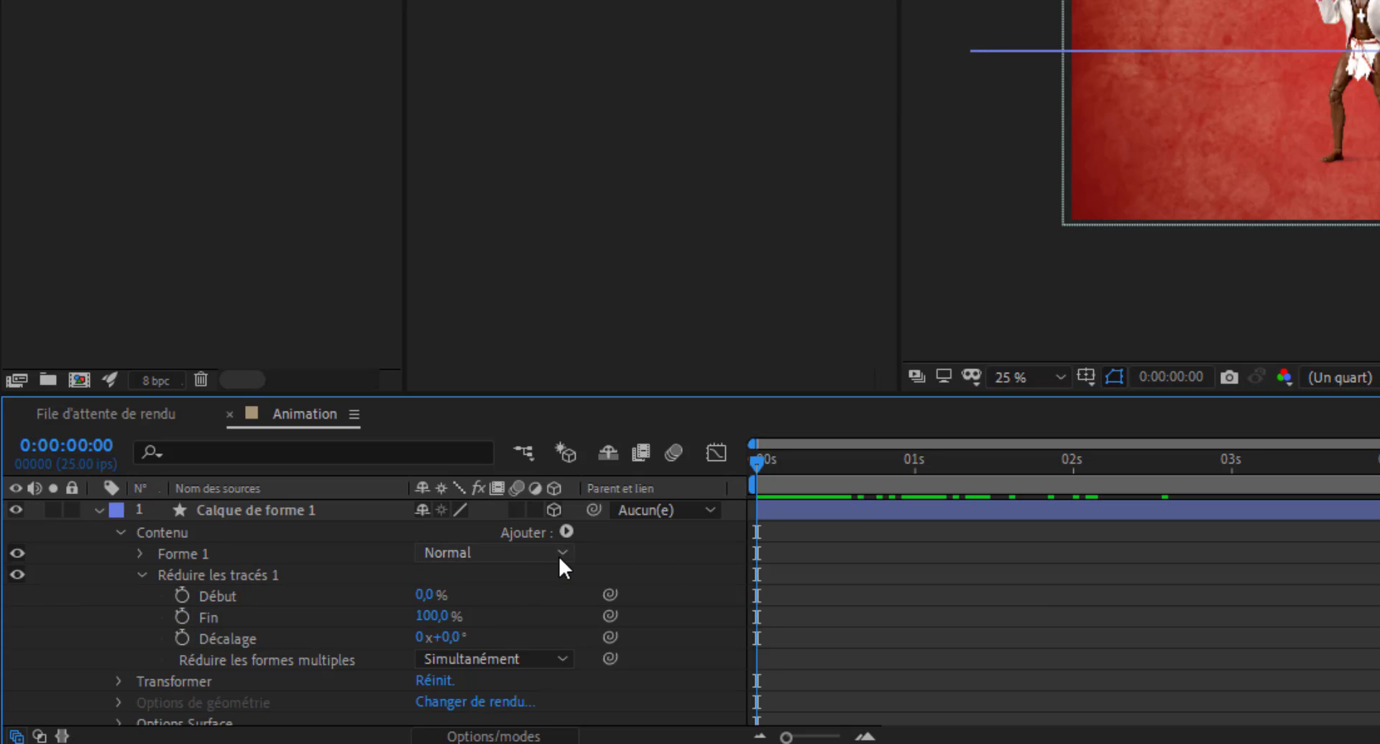
key(ctrl+z)
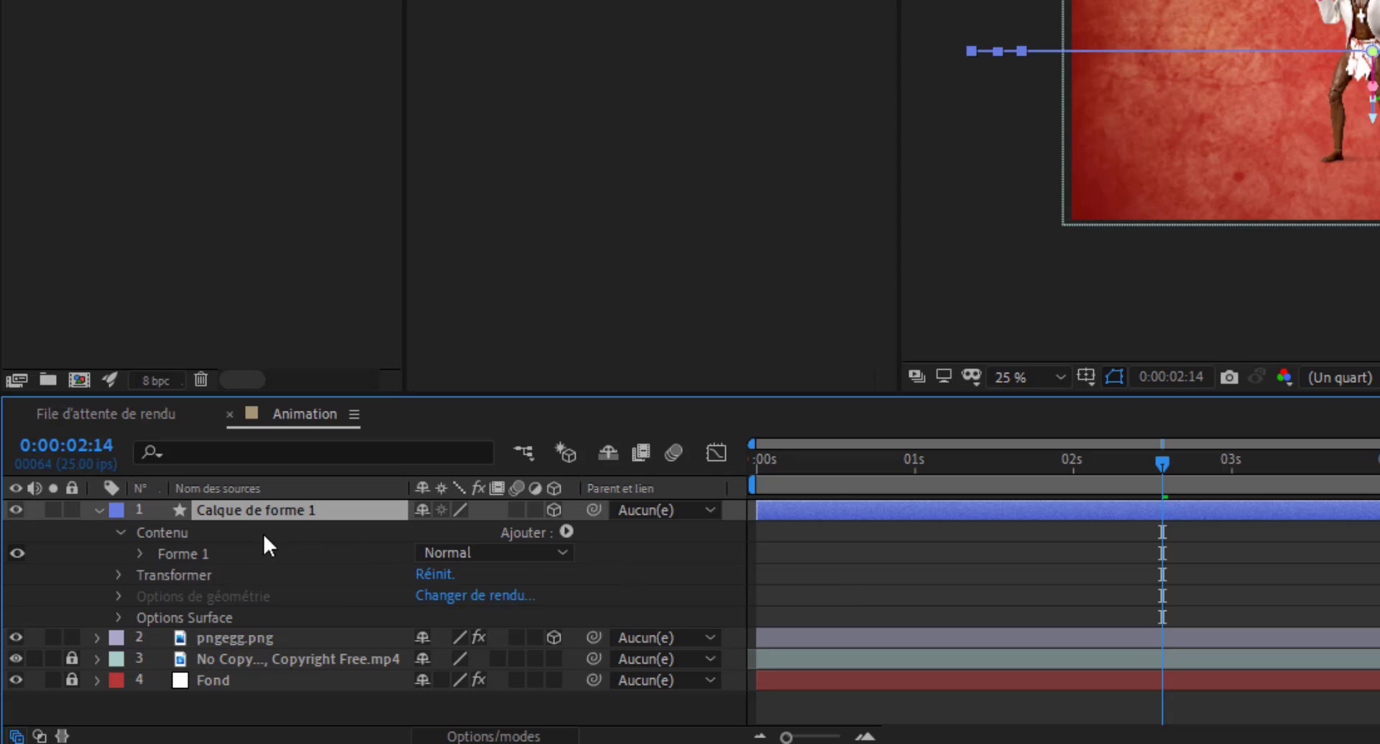
key(ctrl+shift+z)
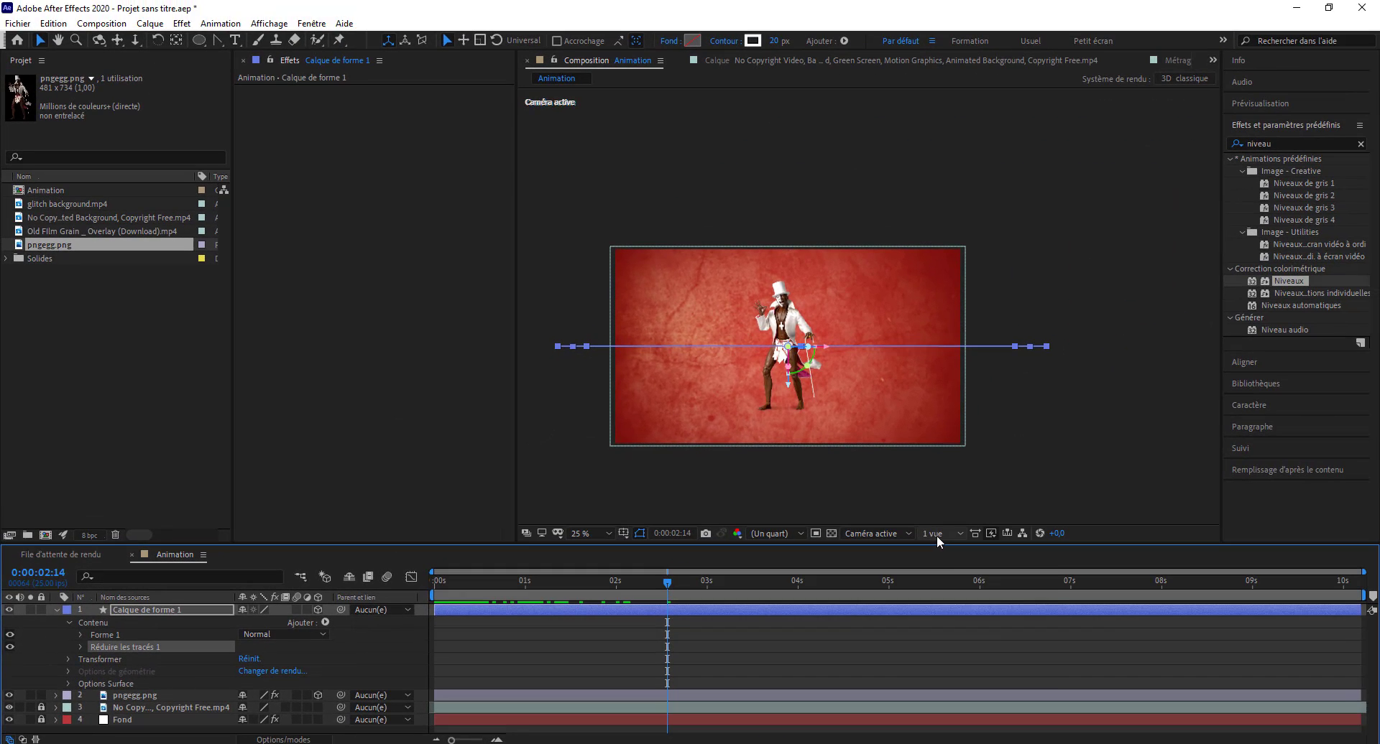
Split the viewer into 2 vues (top and camera) and drag the trim's Fin down to 0 %.
click(935, 534)
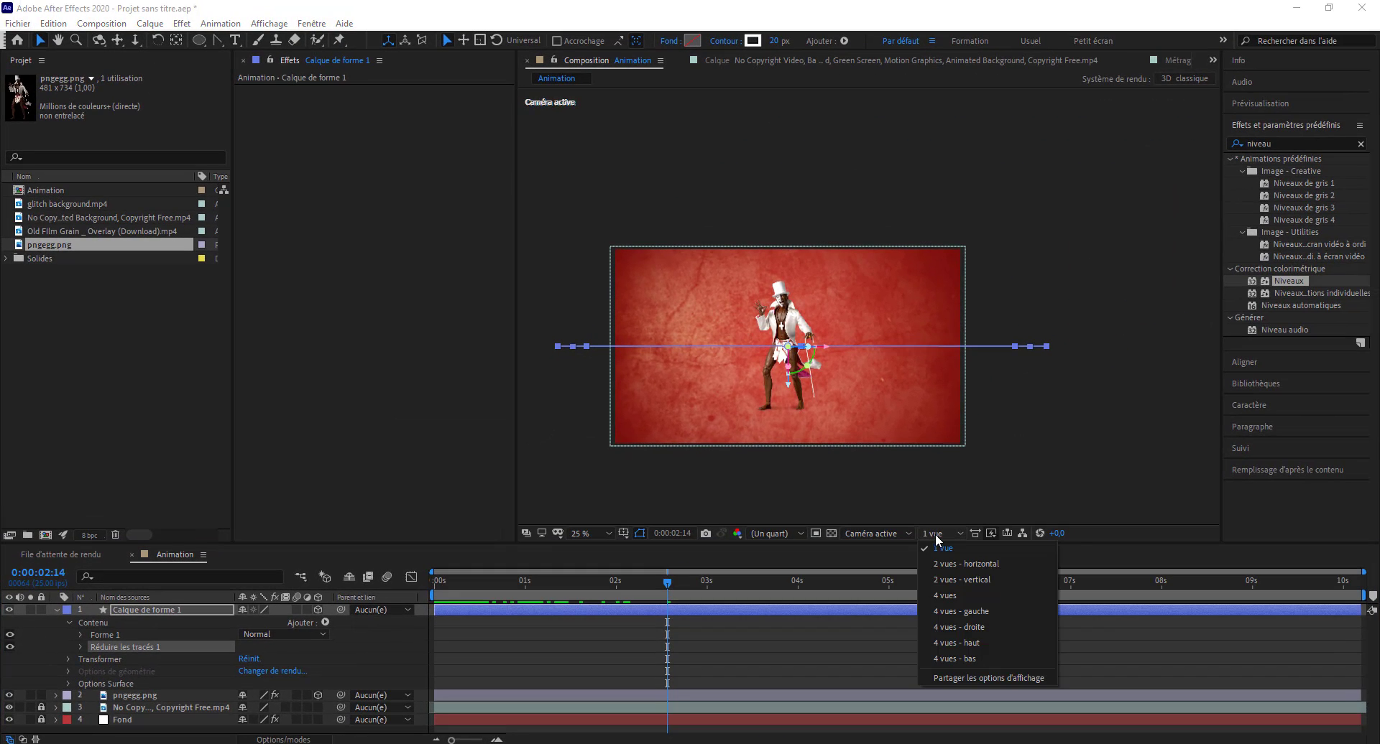
click(942, 563)
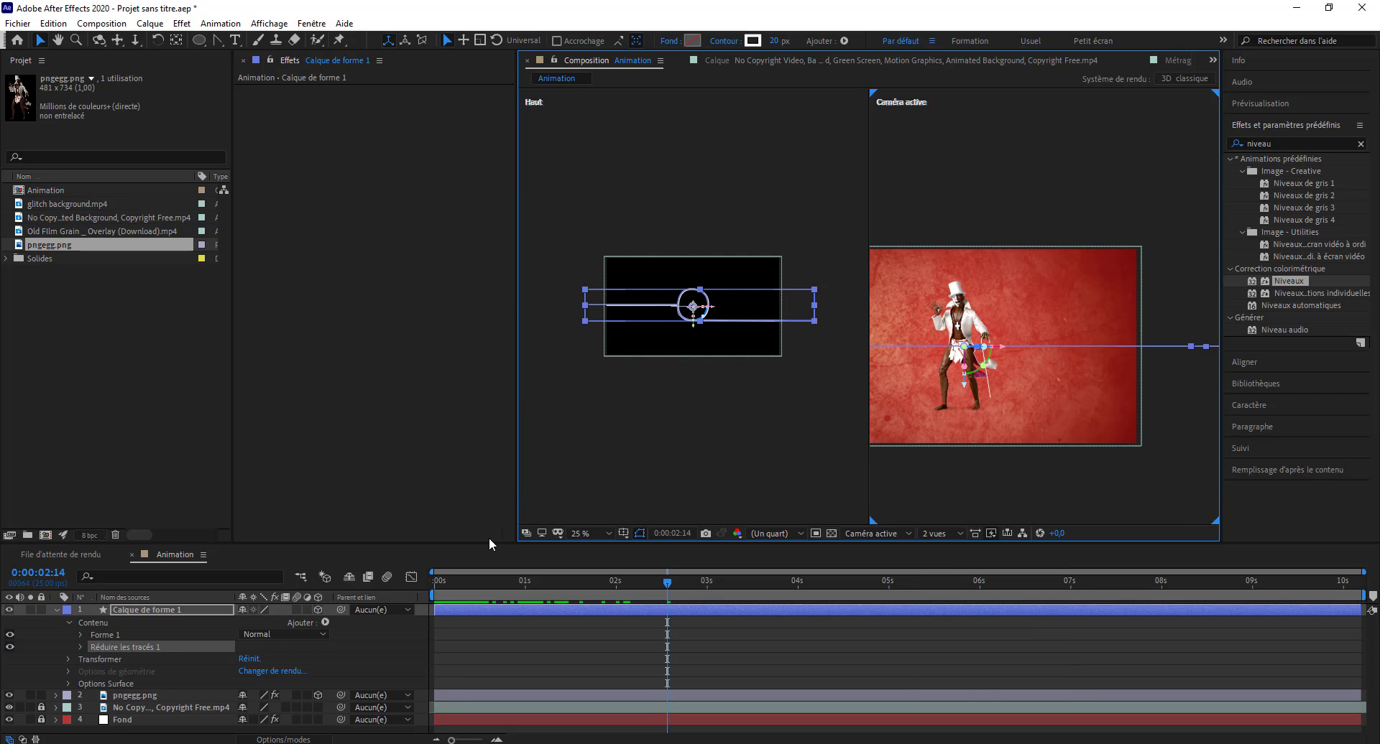
click(81, 645)
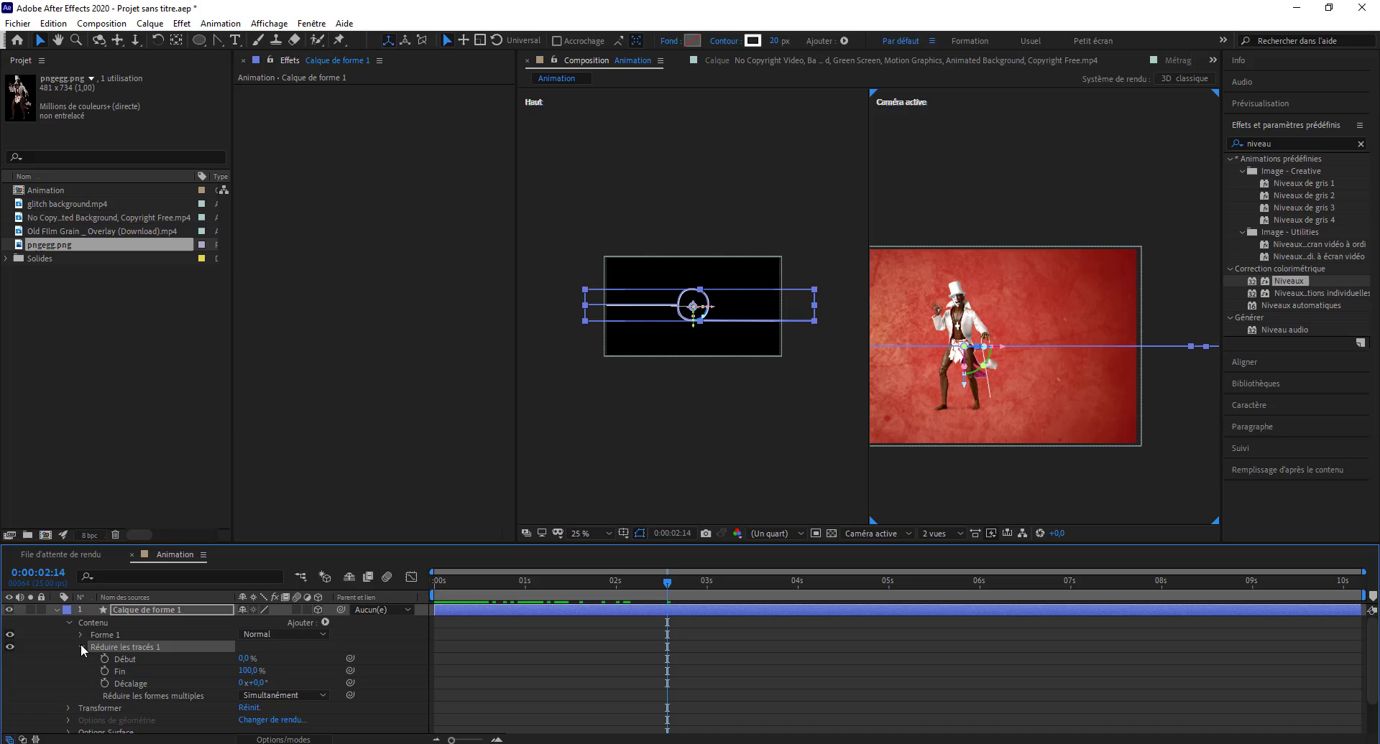
click(156, 670)
drag(383, 681, 203, 673)
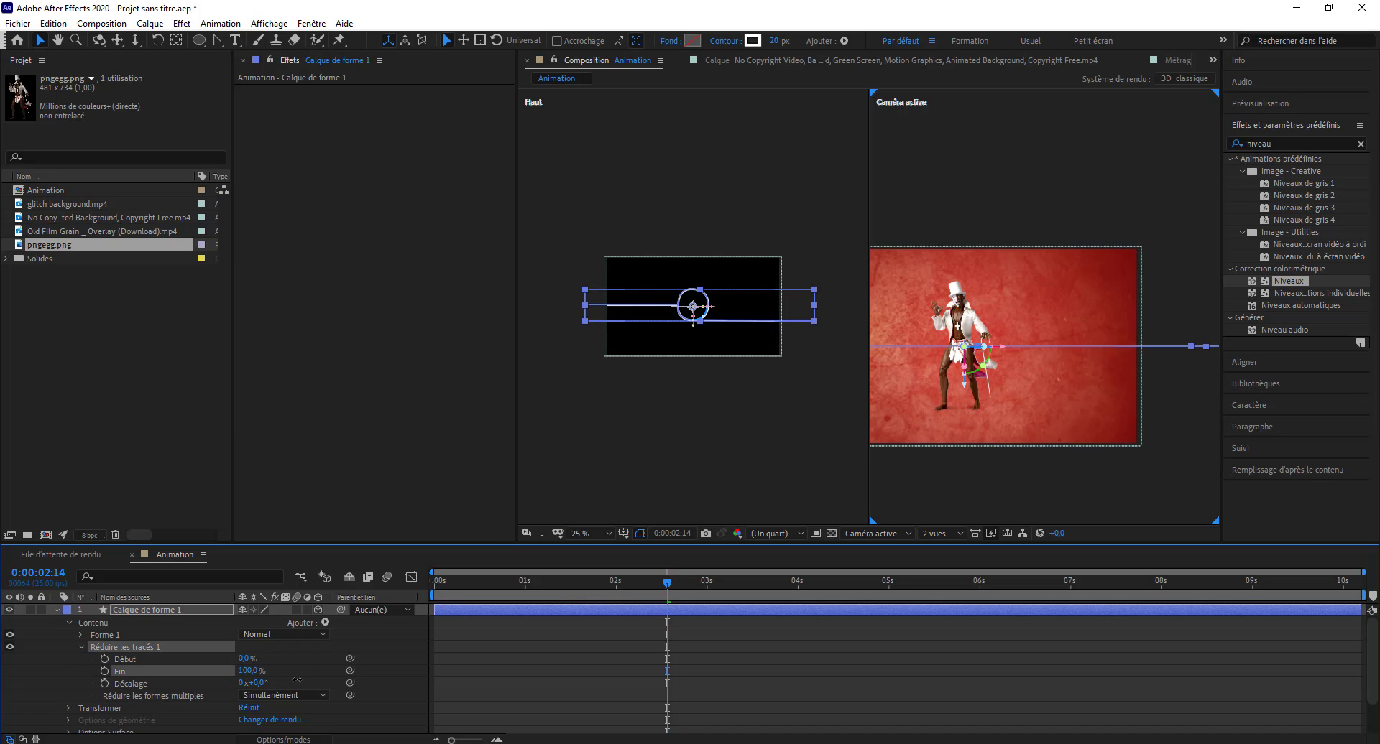
drag(231, 674, 191, 677)
Keyframe Fin at 0 % at 0 s and at 100 % at 2 s.
key(Home)
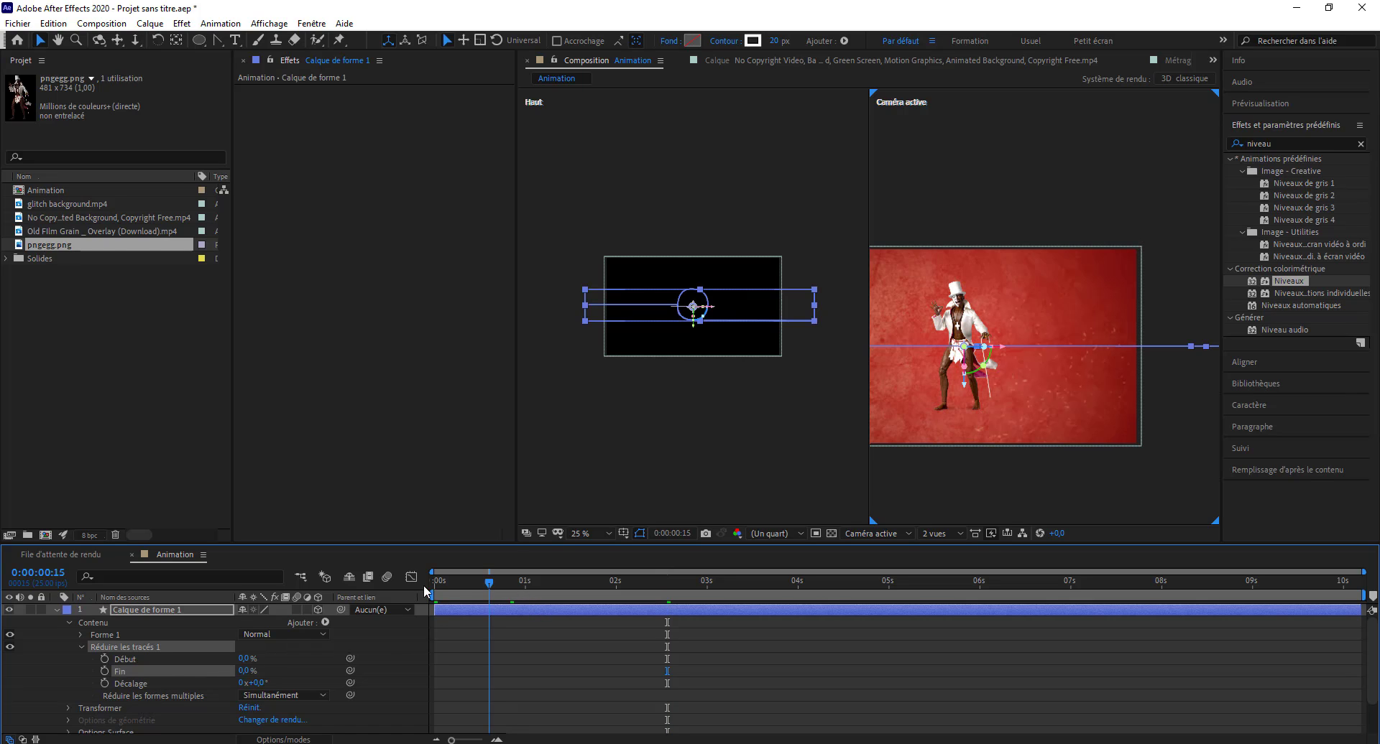
click(106, 671)
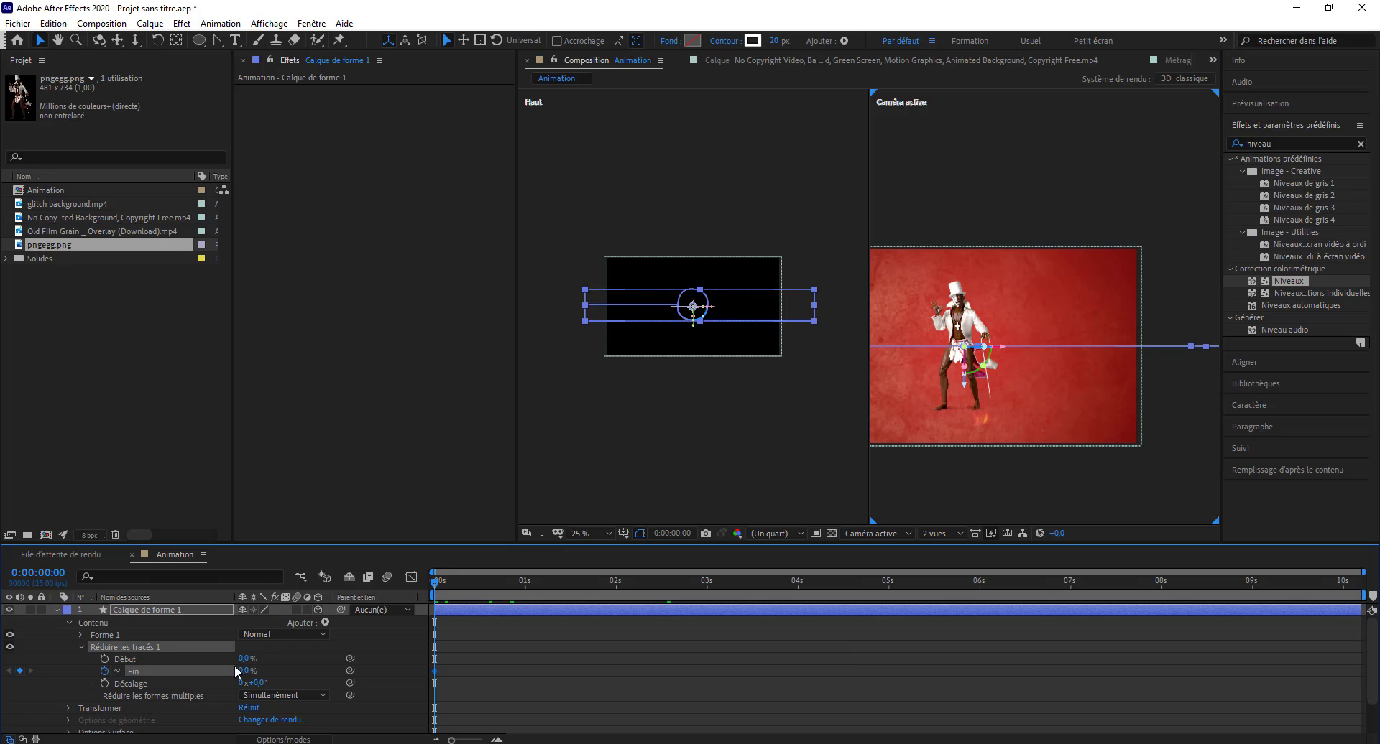
drag(242, 670, 200, 666)
drag(439, 587, 617, 599)
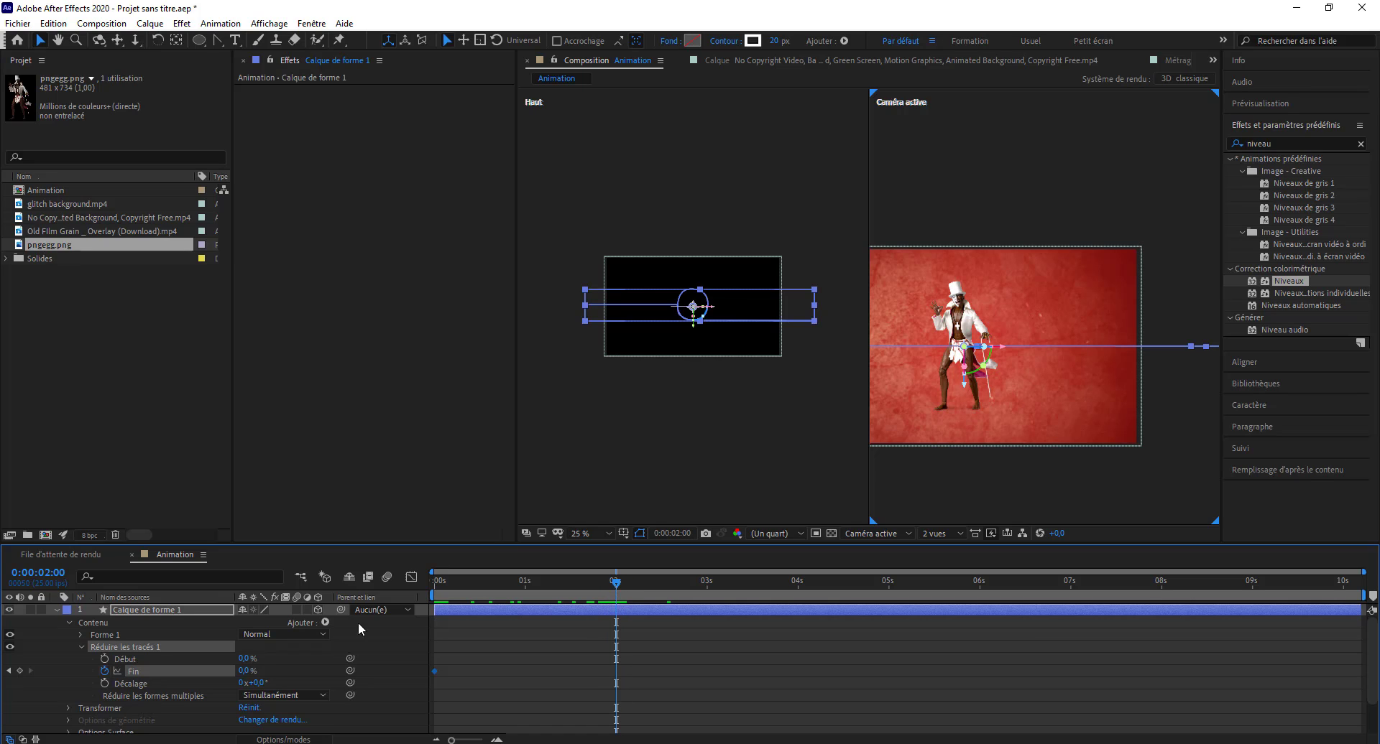
click(244, 670)
key(Return)
Preview the stroke growing and scrub through the trim animation.
drag(463, 592, 269, 596)
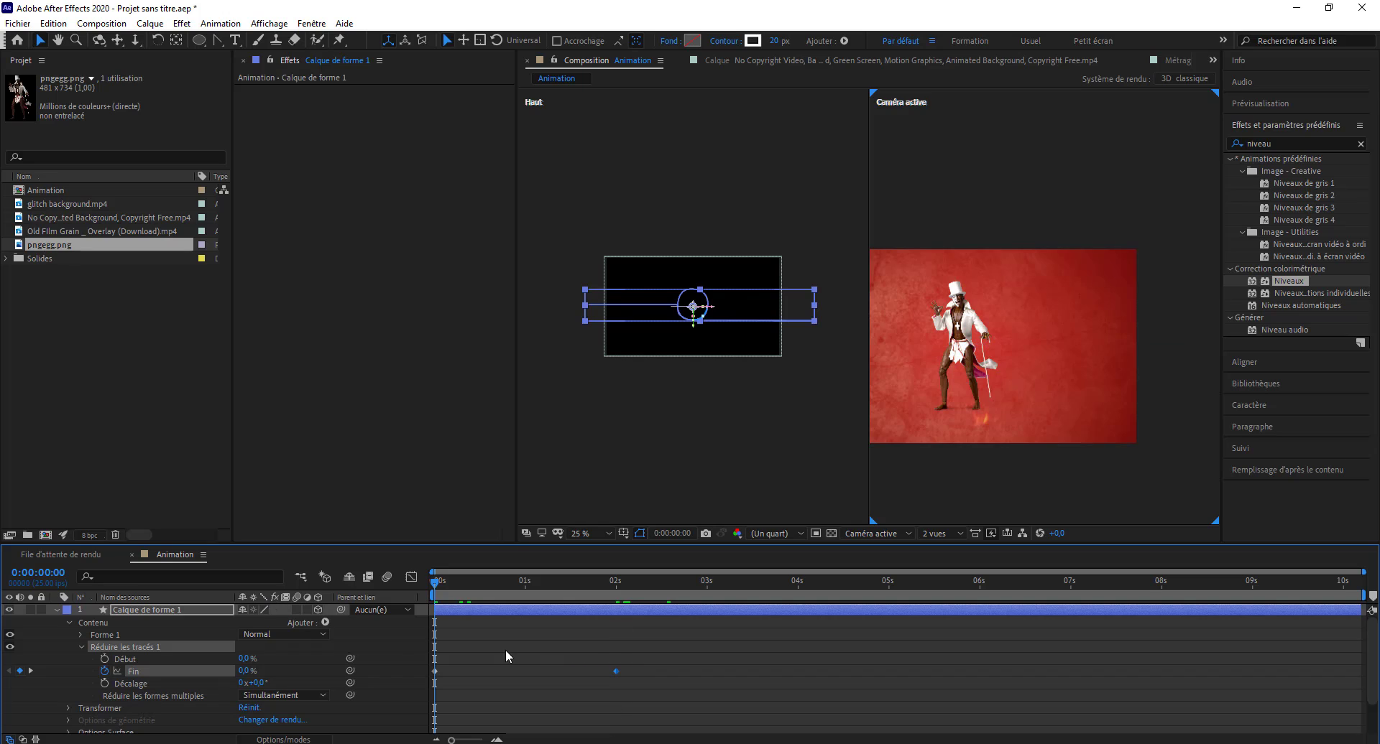
key(space)
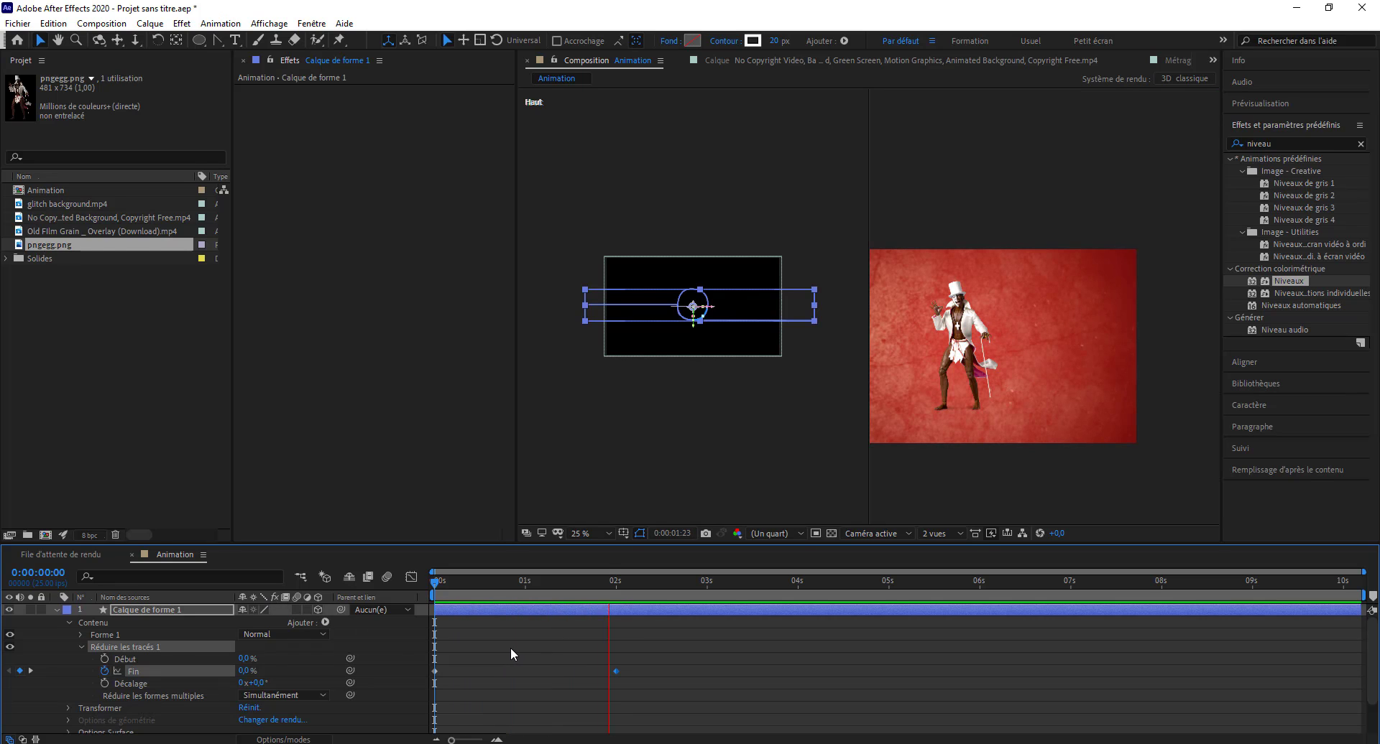
key(space)
click(740, 673)
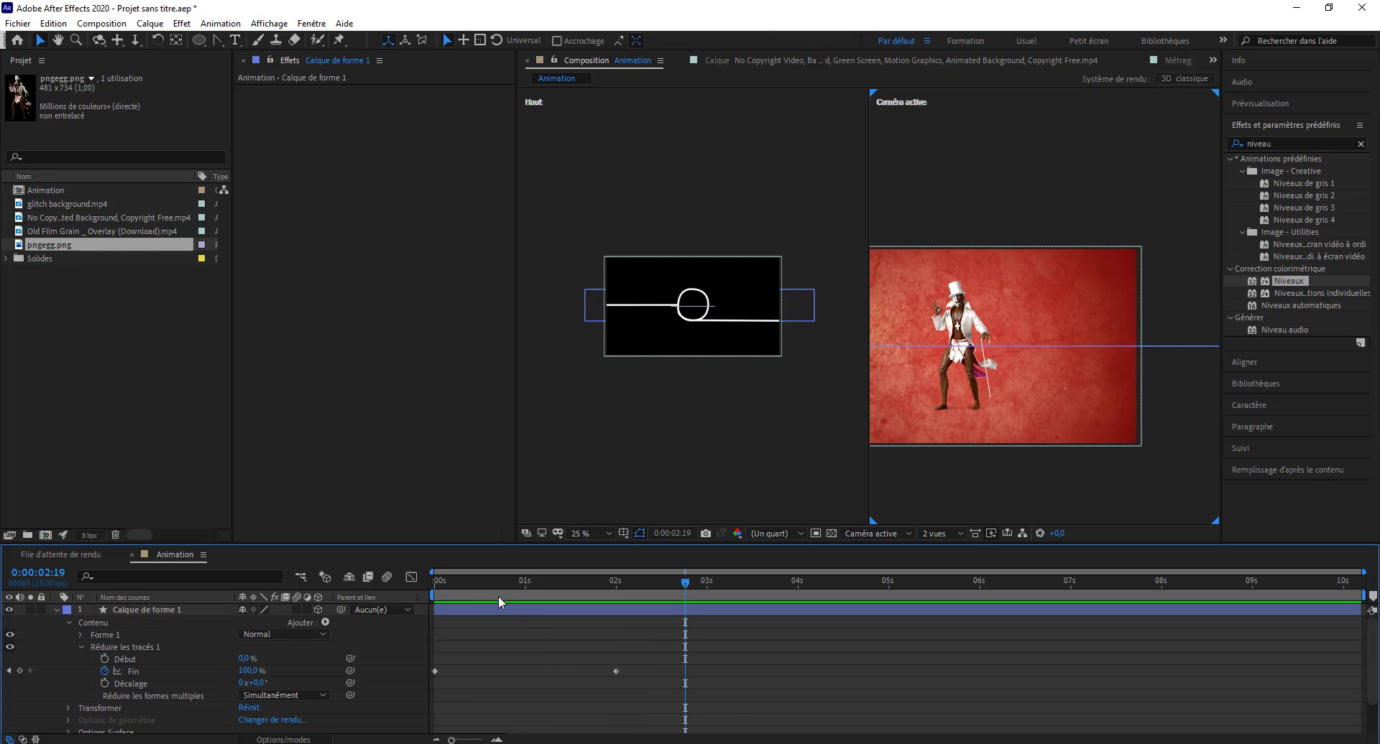
key(Home)
key(space)
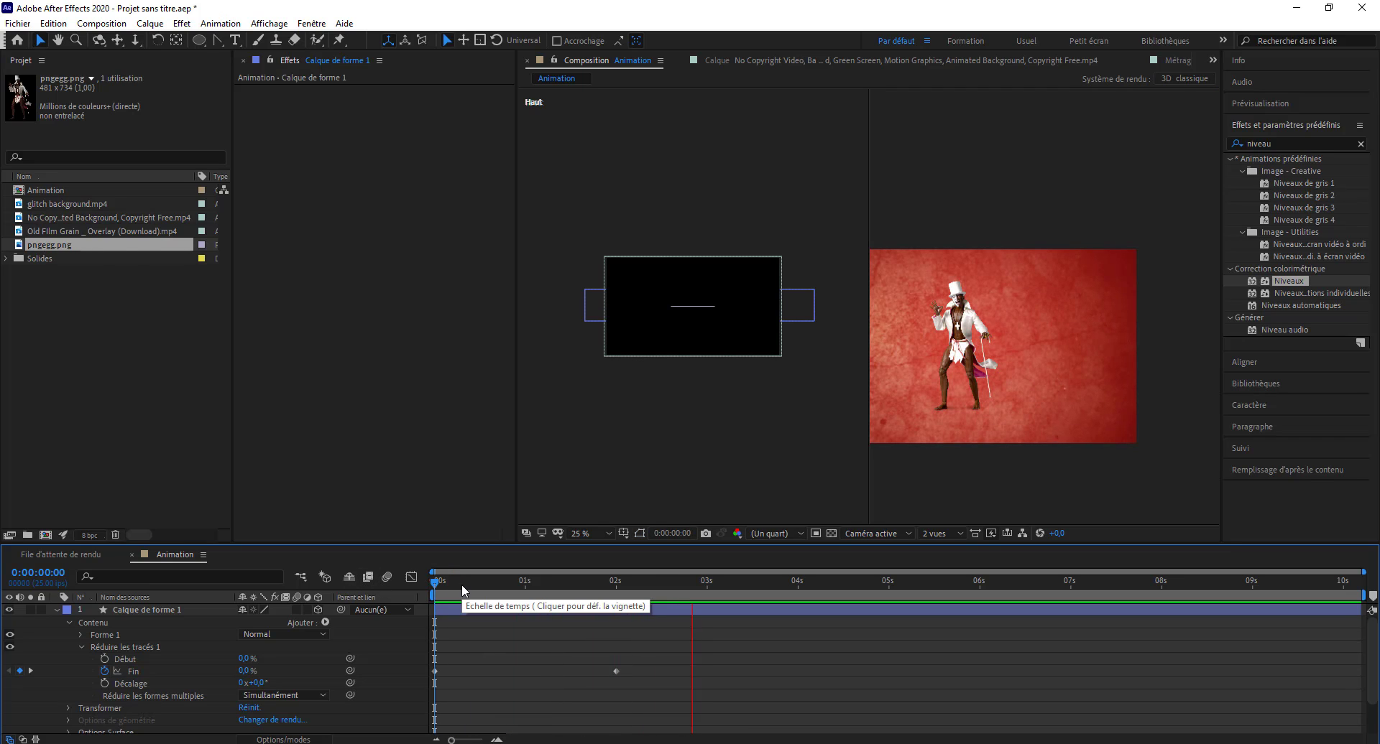
key(space)
mouse_move(512, 585)
mouse_down()
mouse_move(623, 588)
mouse_move(590, 609)
mouse_move(523, 607)
mouse_move(604, 612)
mouse_move(610, 627)
mouse_move(478, 620)
mouse_up()
Keyframe the trim's Début, reaching 100 % at about 2:09.
click(107, 659)
click(489, 610)
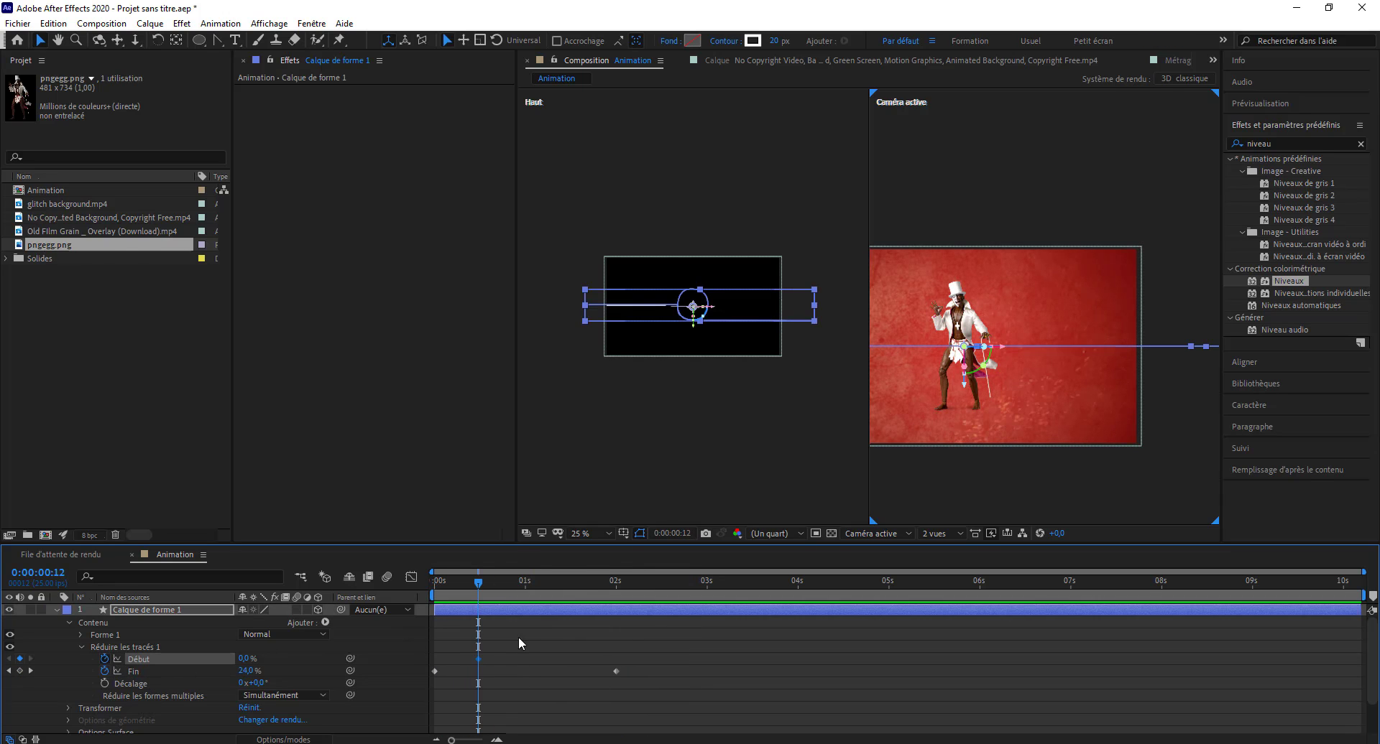
drag(480, 594, 649, 604)
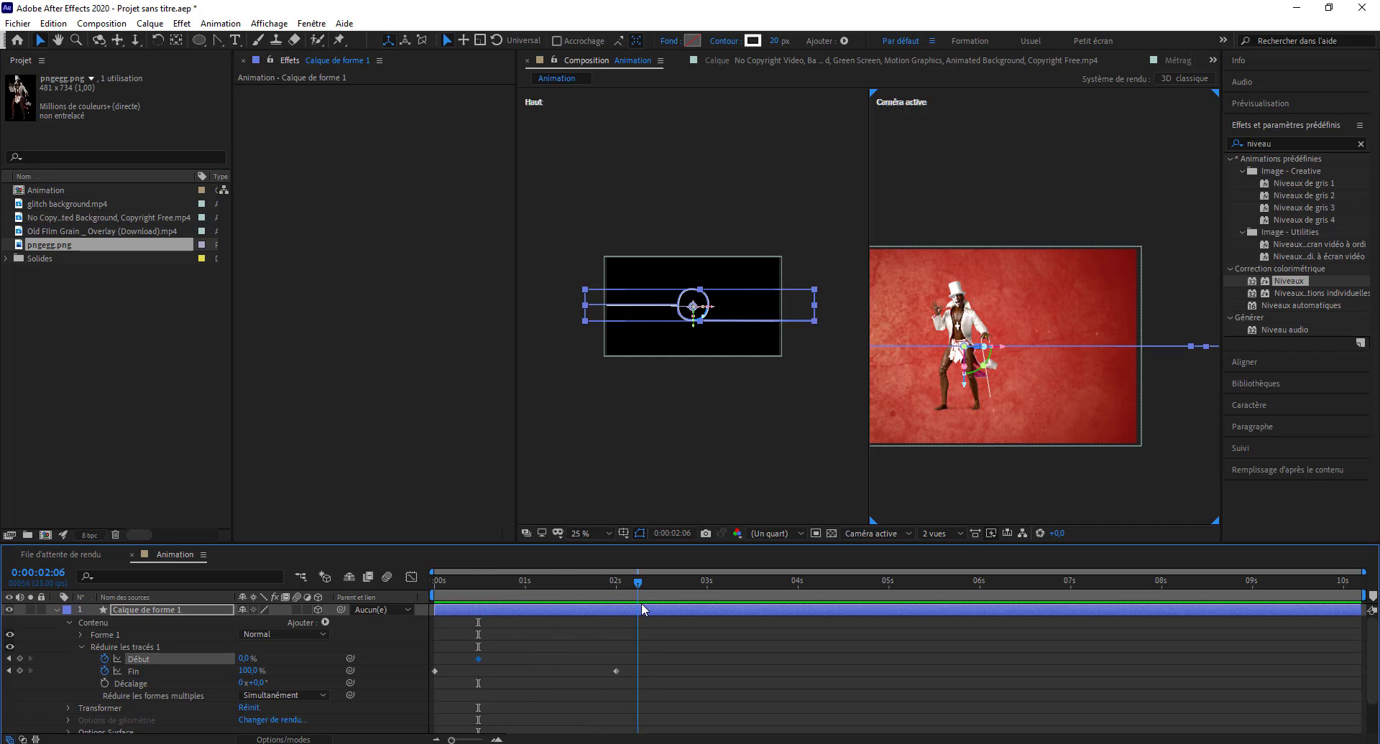
click(243, 659)
text(100)
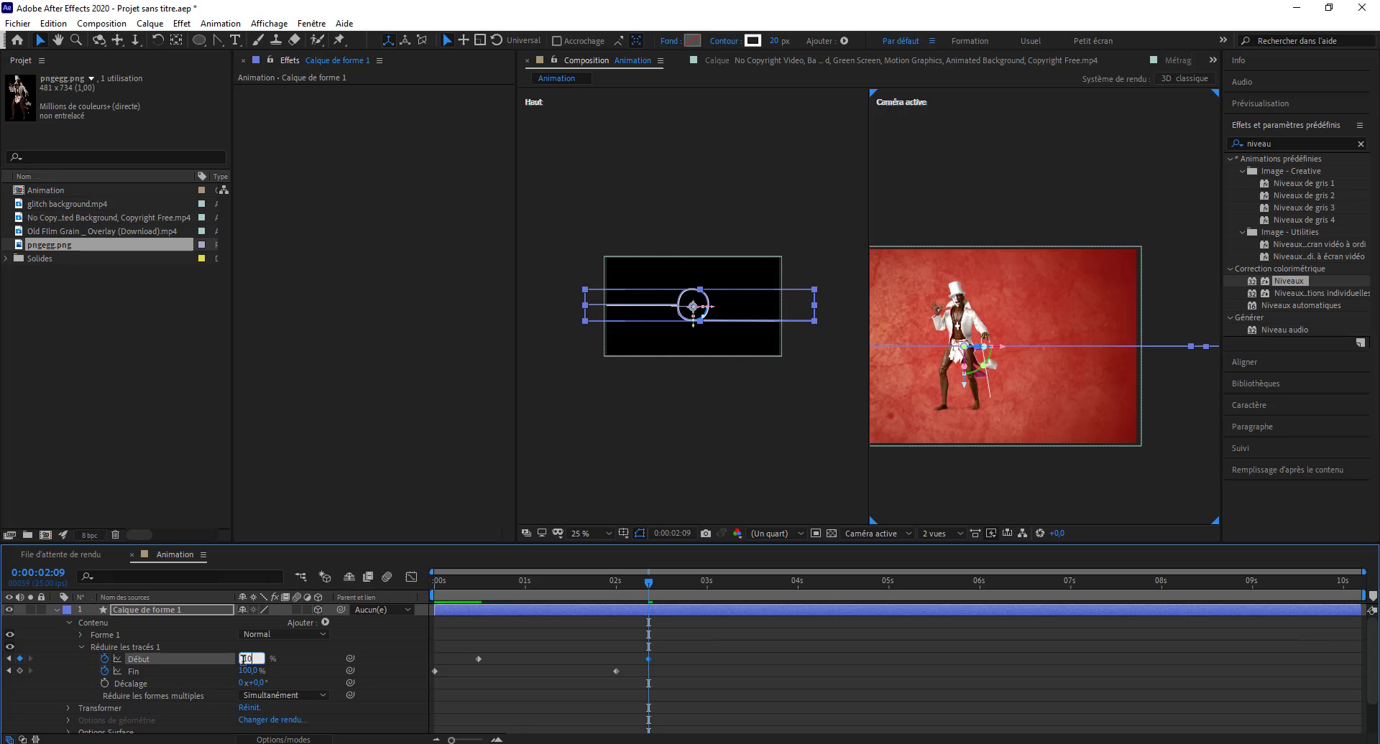
key(Return)
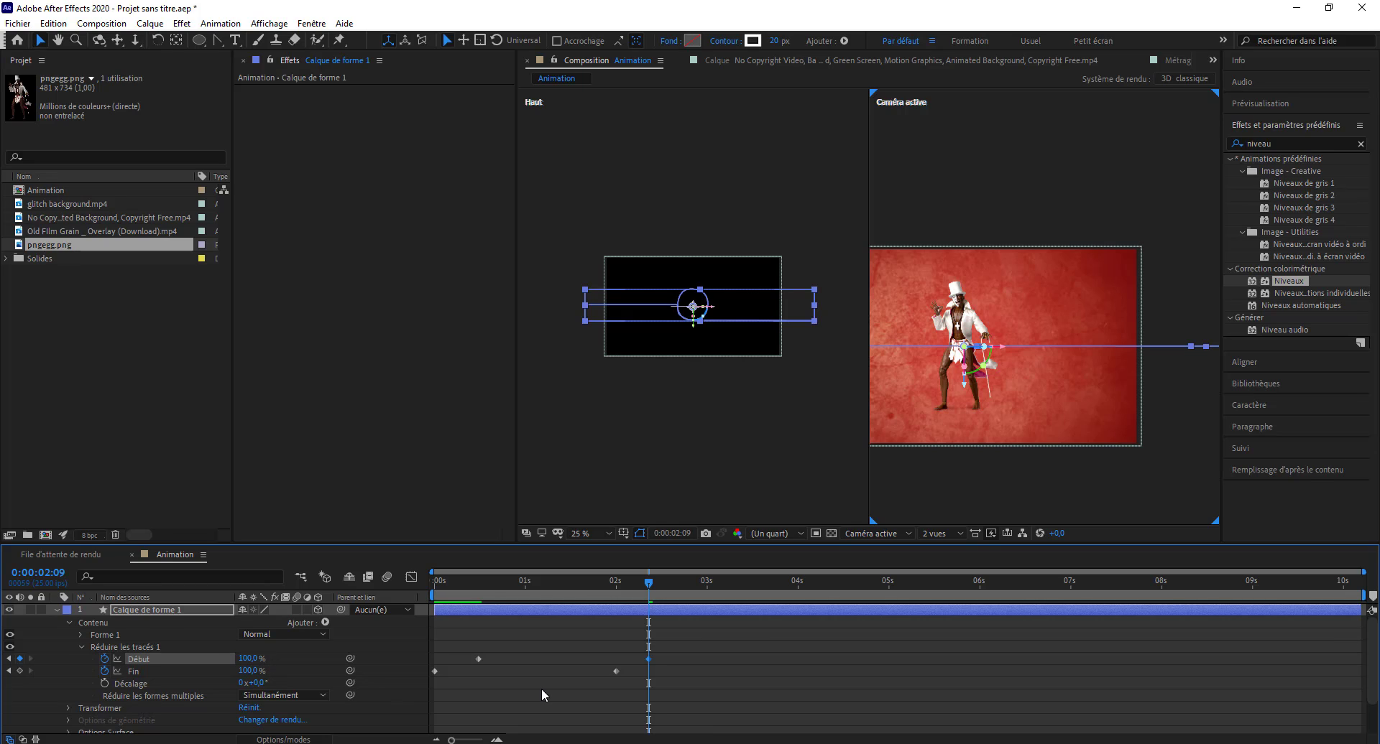
Shift the final Début keyframe later, to about 3.5 s.
click(541, 688)
mouse_move(482, 588)
mouse_down()
mouse_move(477, 602)
mouse_move(533, 614)
mouse_up()
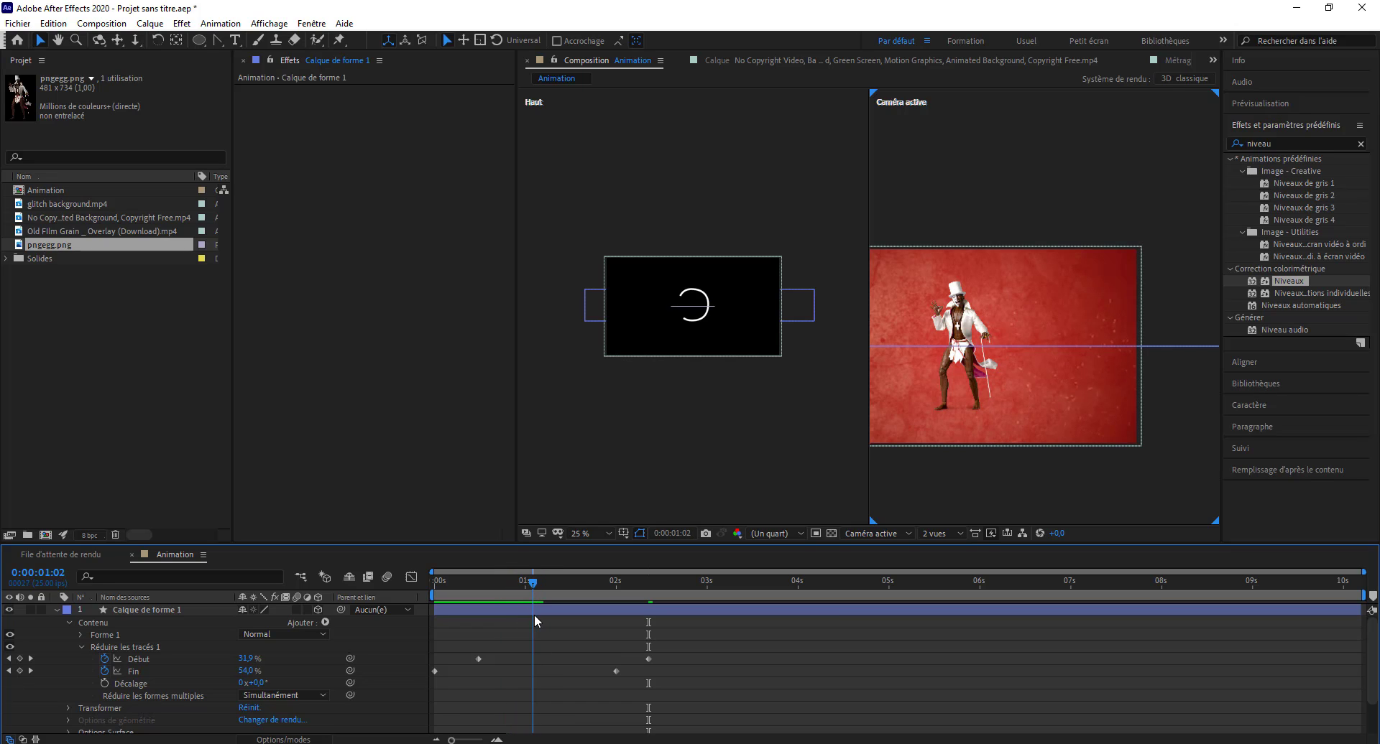
drag(648, 659, 689, 660)
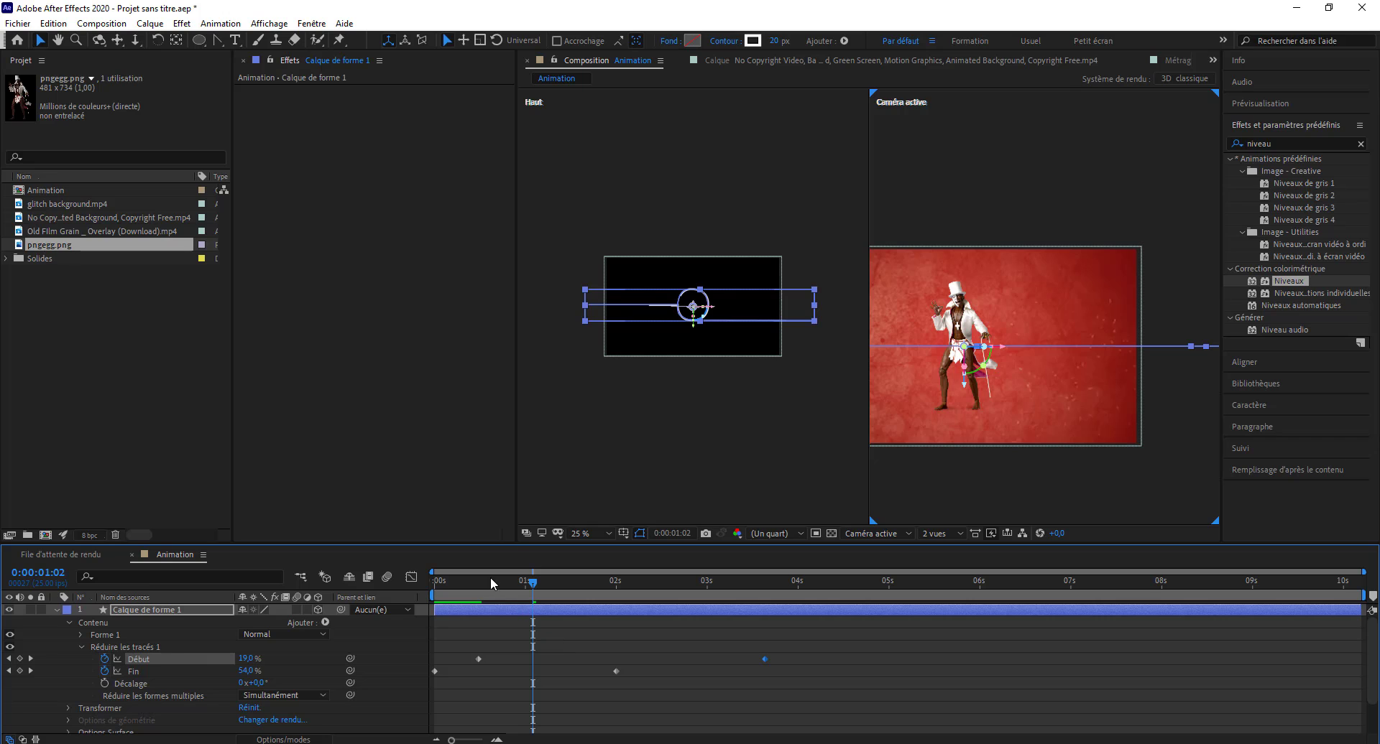
Preview and scrub through the ring's trim animation.
drag(490, 578, 605, 631)
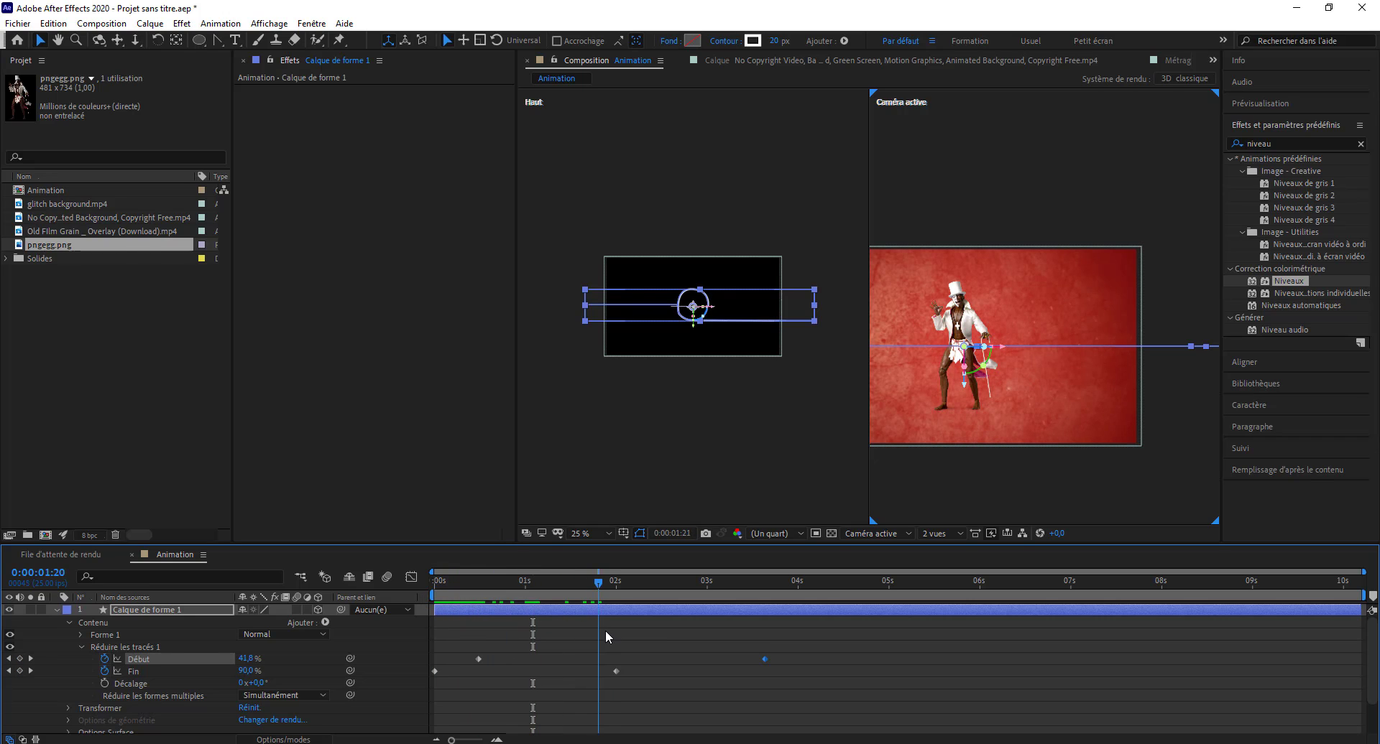
key(space)
key(Home)
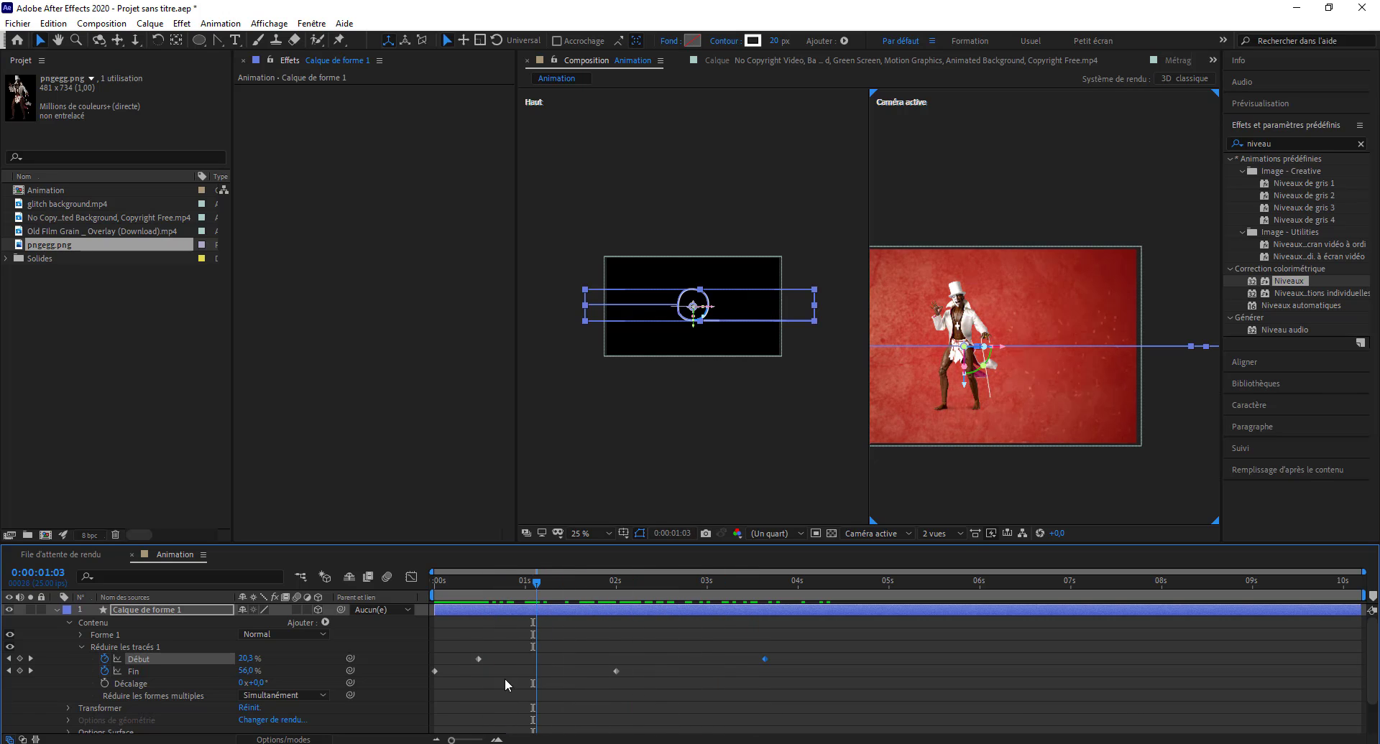
click(463, 679)
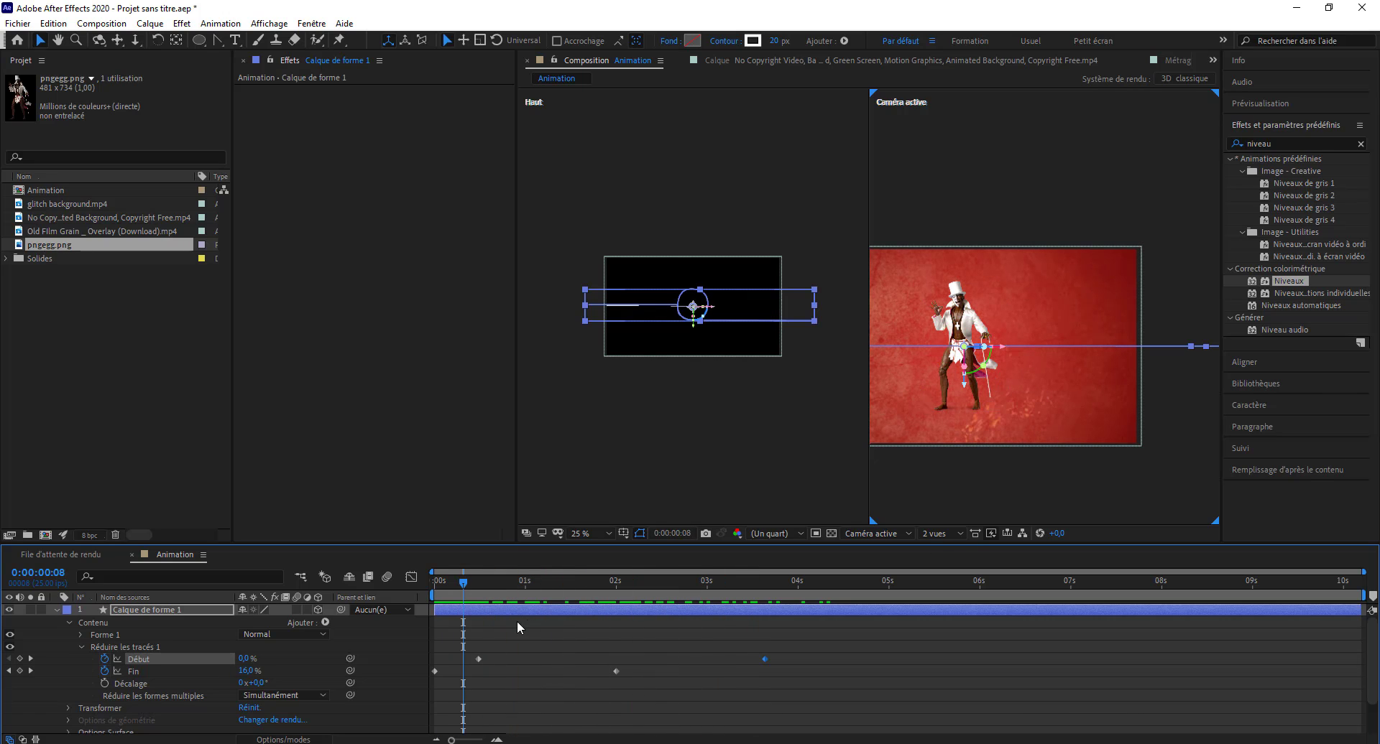
mouse_move(464, 582)
mouse_down()
mouse_move(602, 625)
mouse_move(395, 636)
mouse_move(756, 688)
mouse_move(572, 676)
mouse_move(723, 683)
mouse_up()
key(Home)
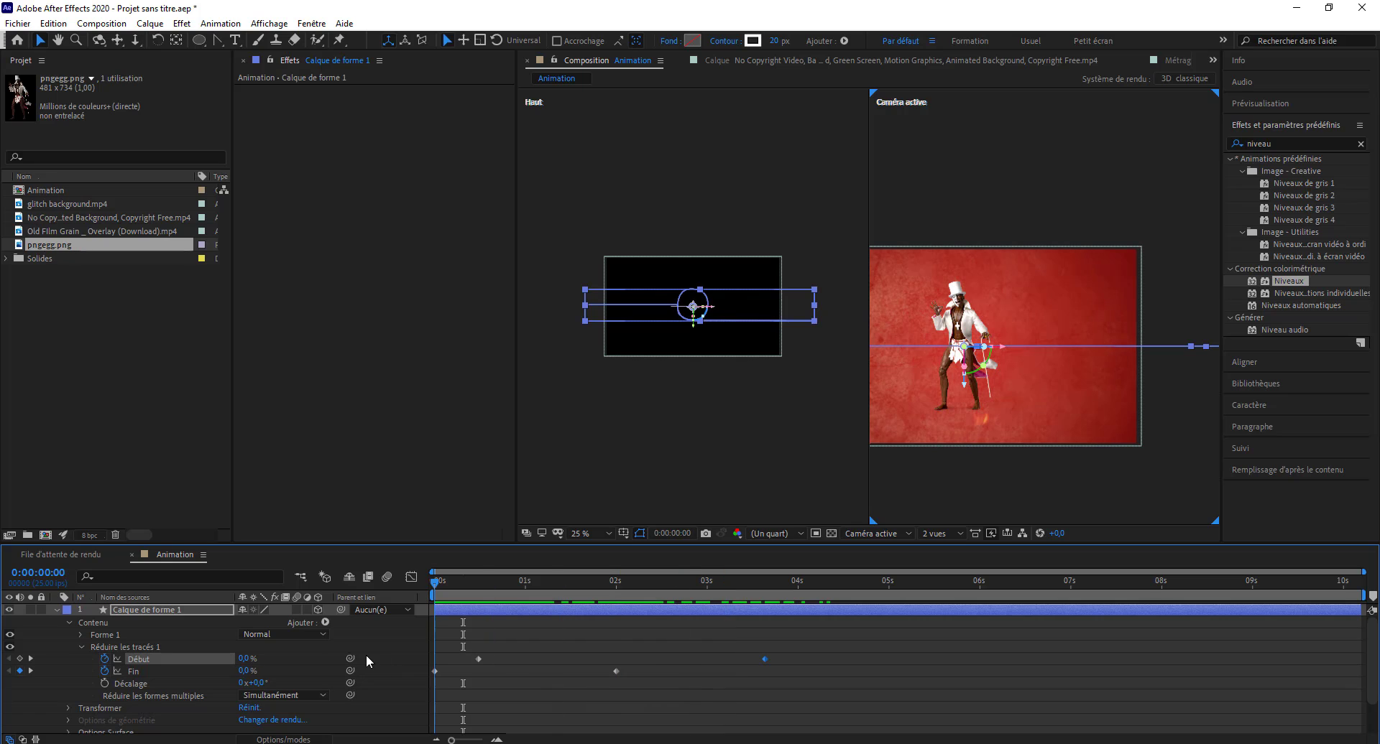
Return the viewer to 1 vue, collapse the shape layer, and show all four layers.
click(935, 534)
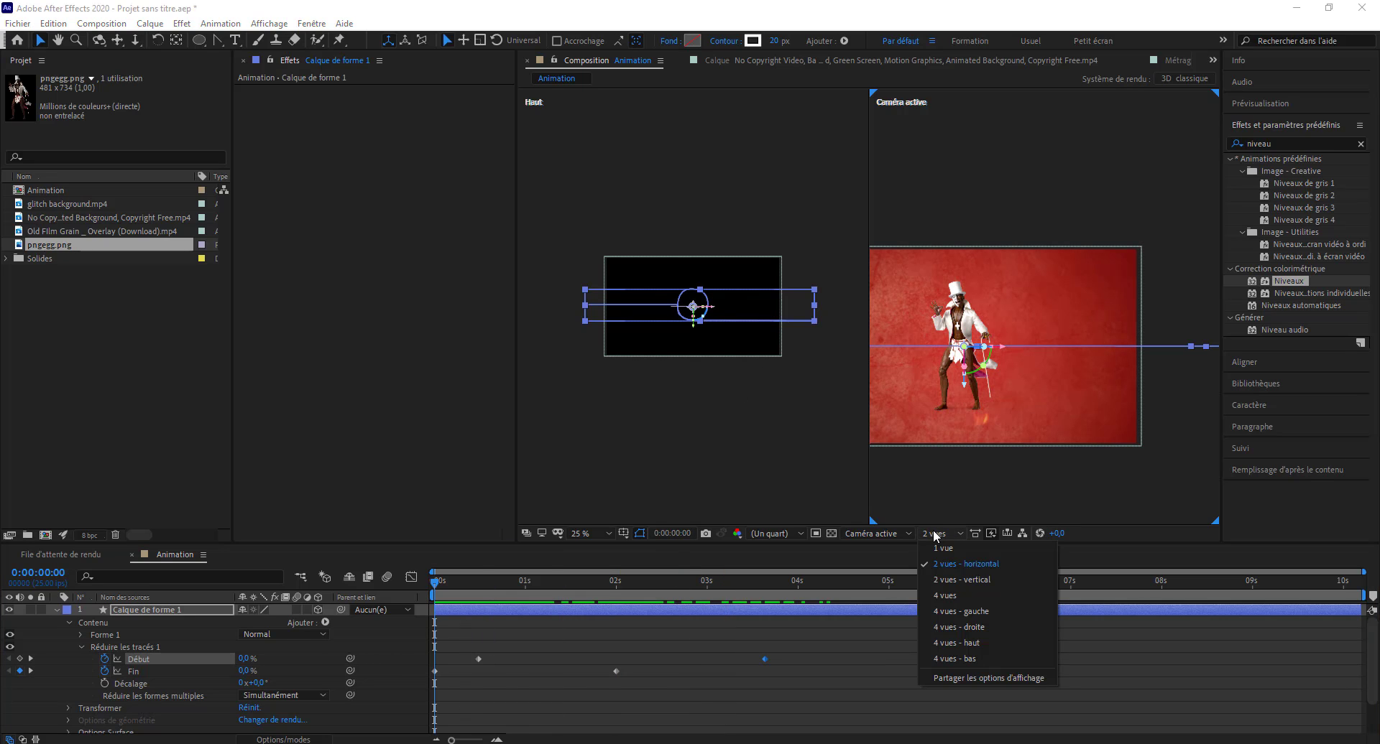
click(951, 553)
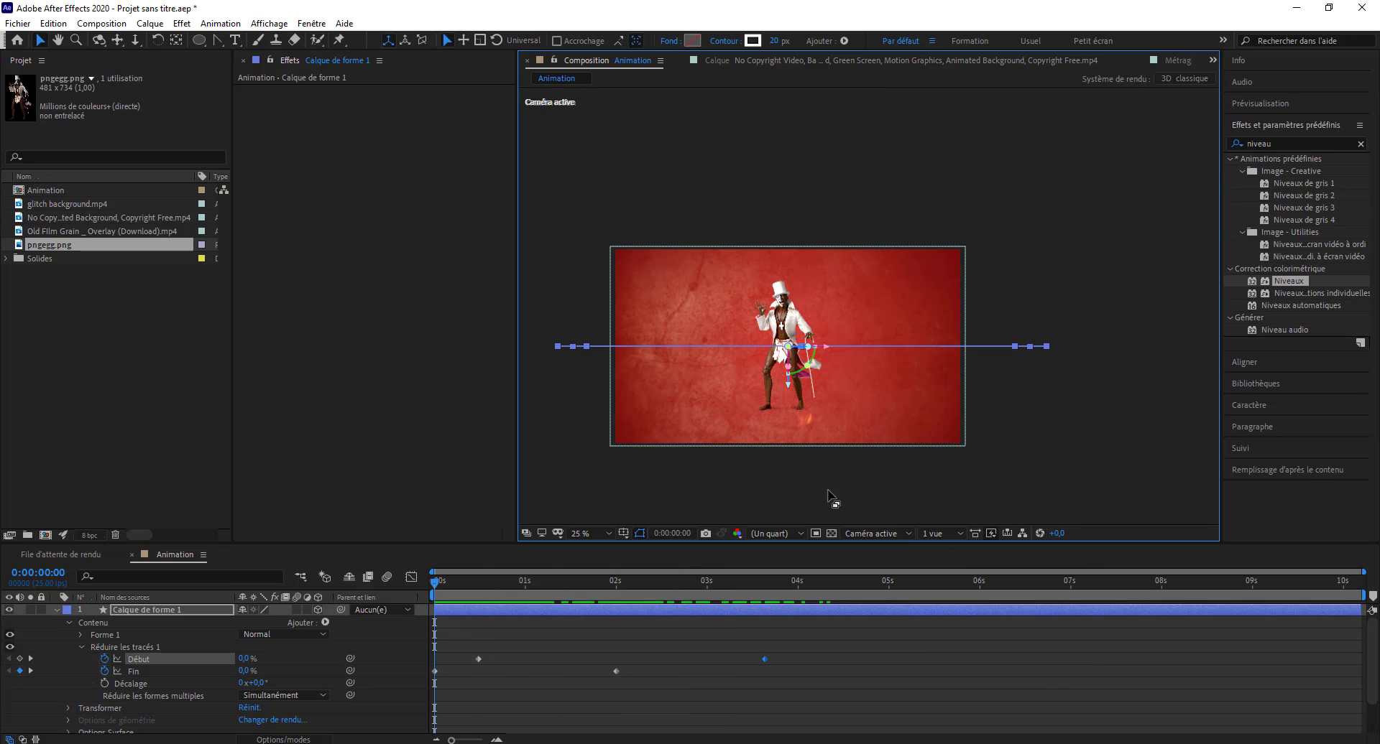
scroll(796, 438, up, 4)
scroll(796, 437, down, 2)
click(869, 451)
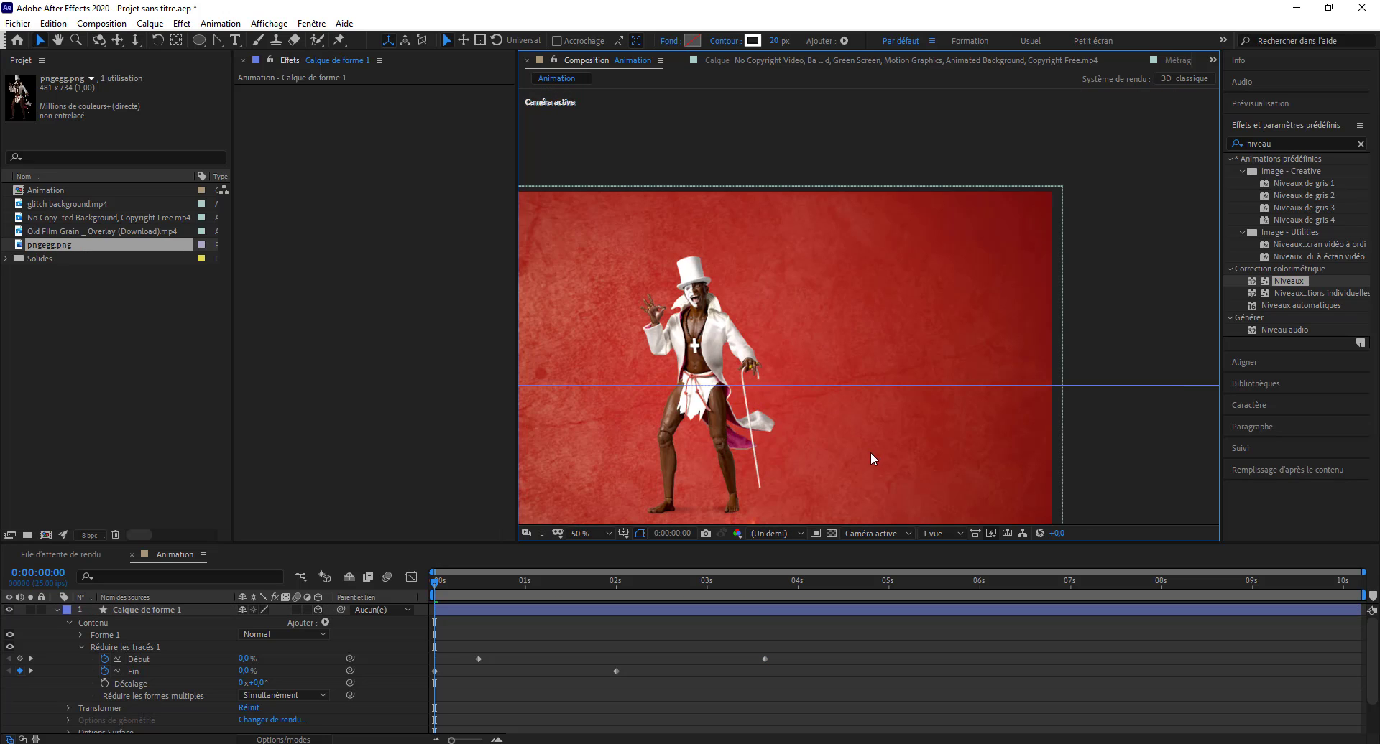
scroll(609, 463, down, 2)
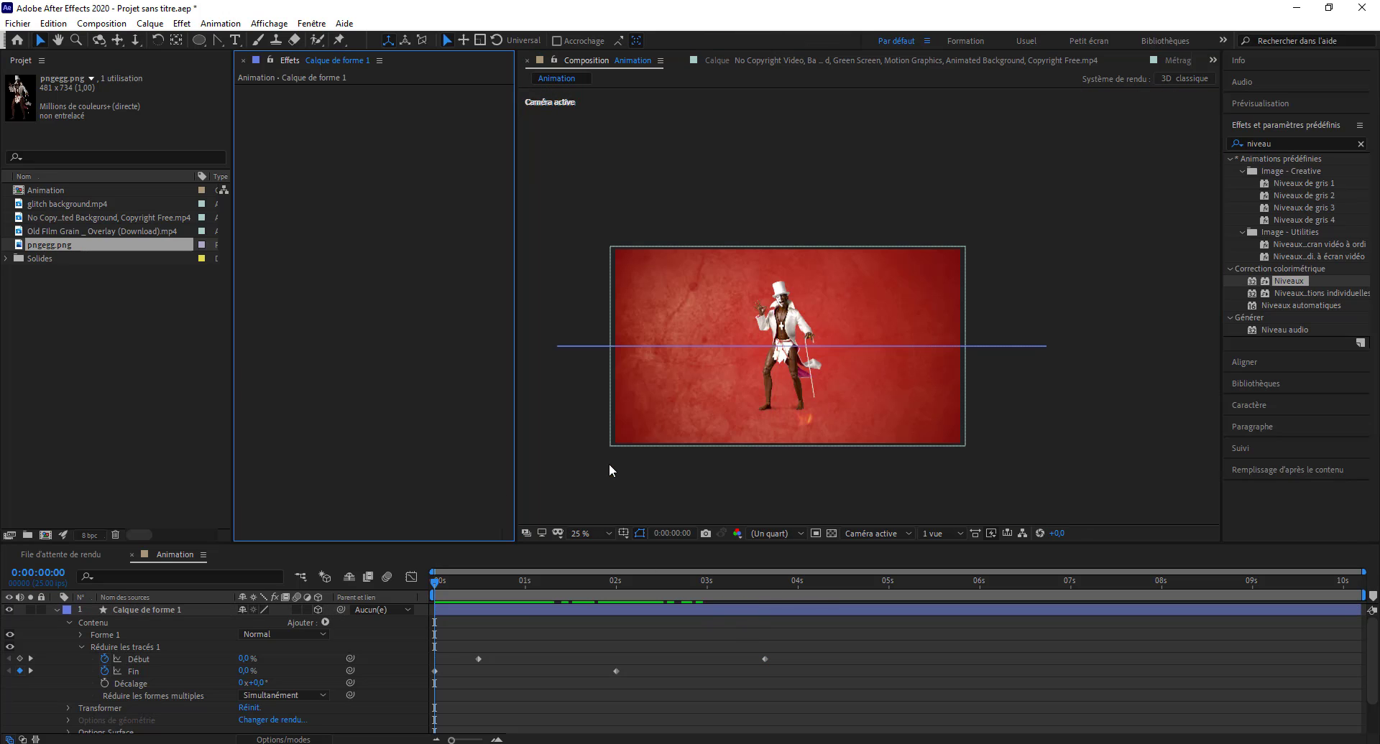
click(447, 593)
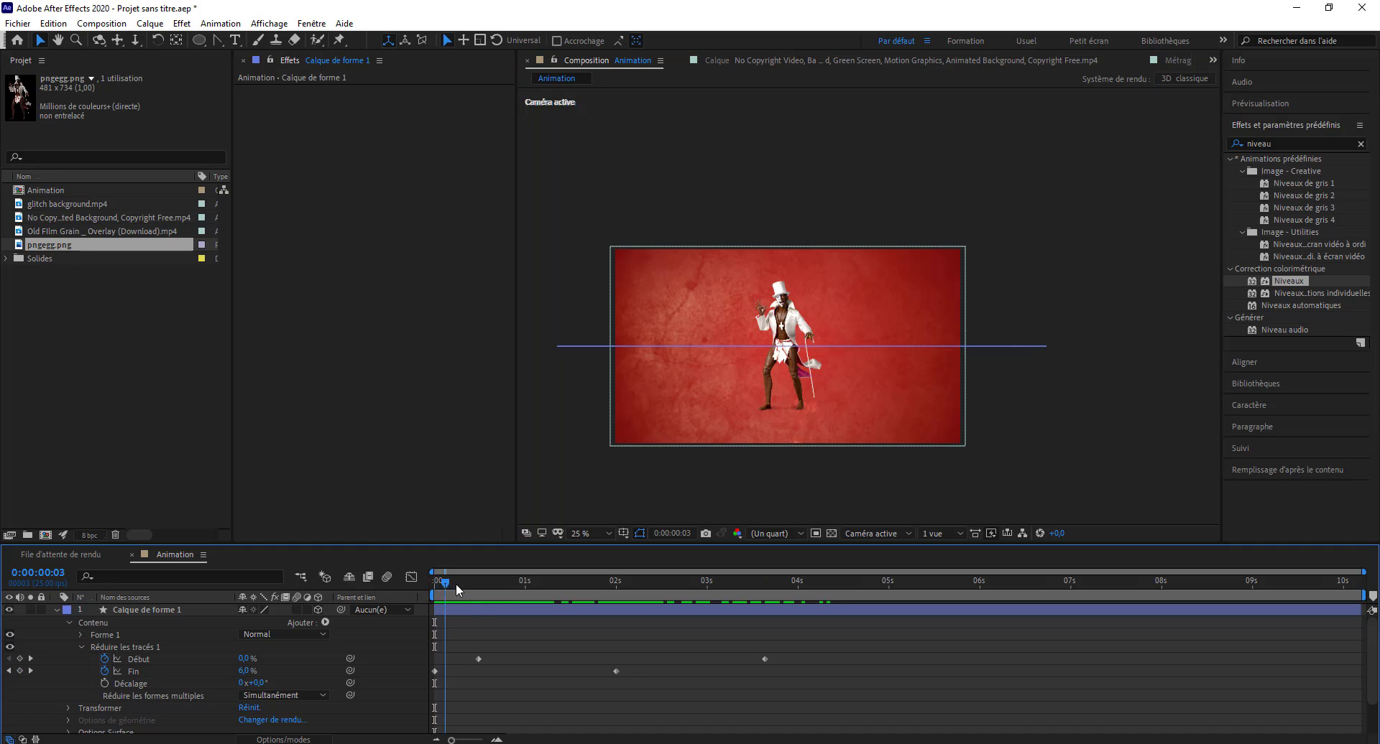
key(ctrl+grave)
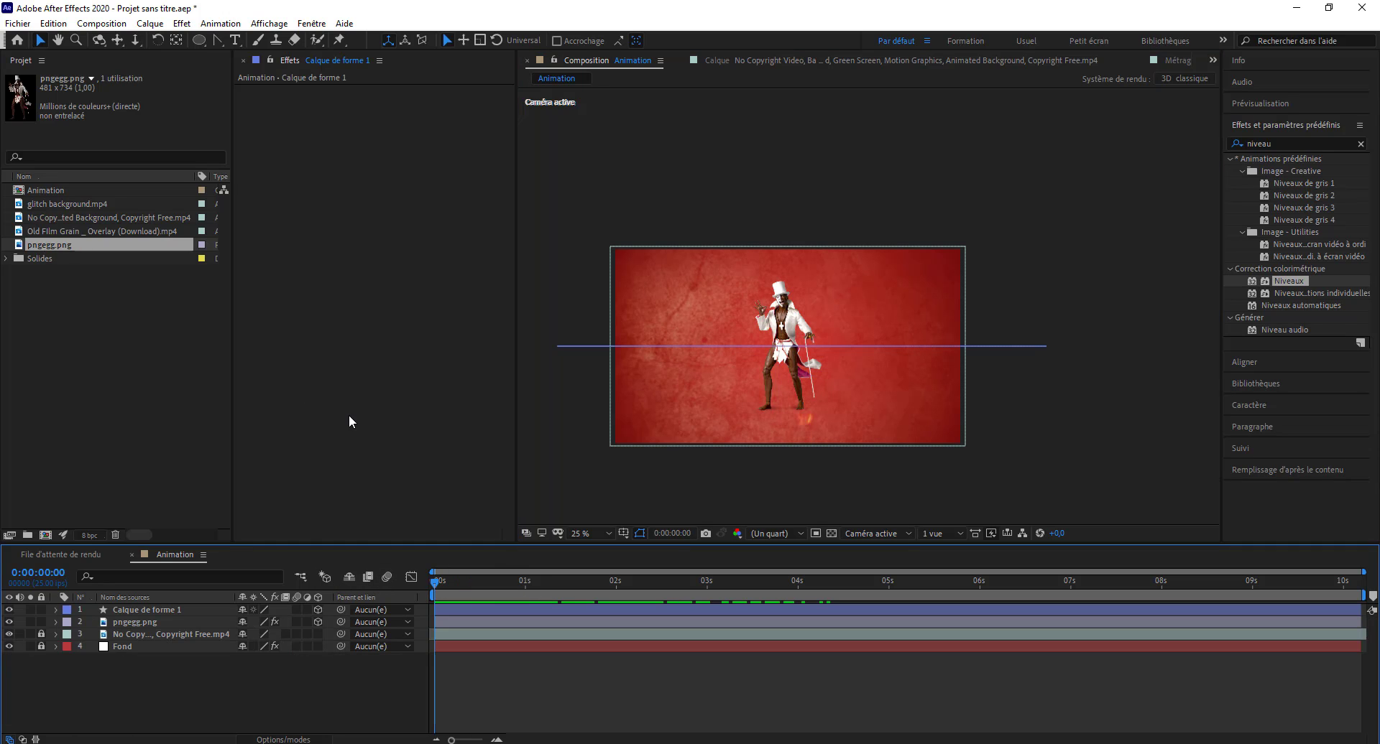
Add a new camera layer, Caméra 1, via Calque > Nouveau > Caméra.
click(182, 23)
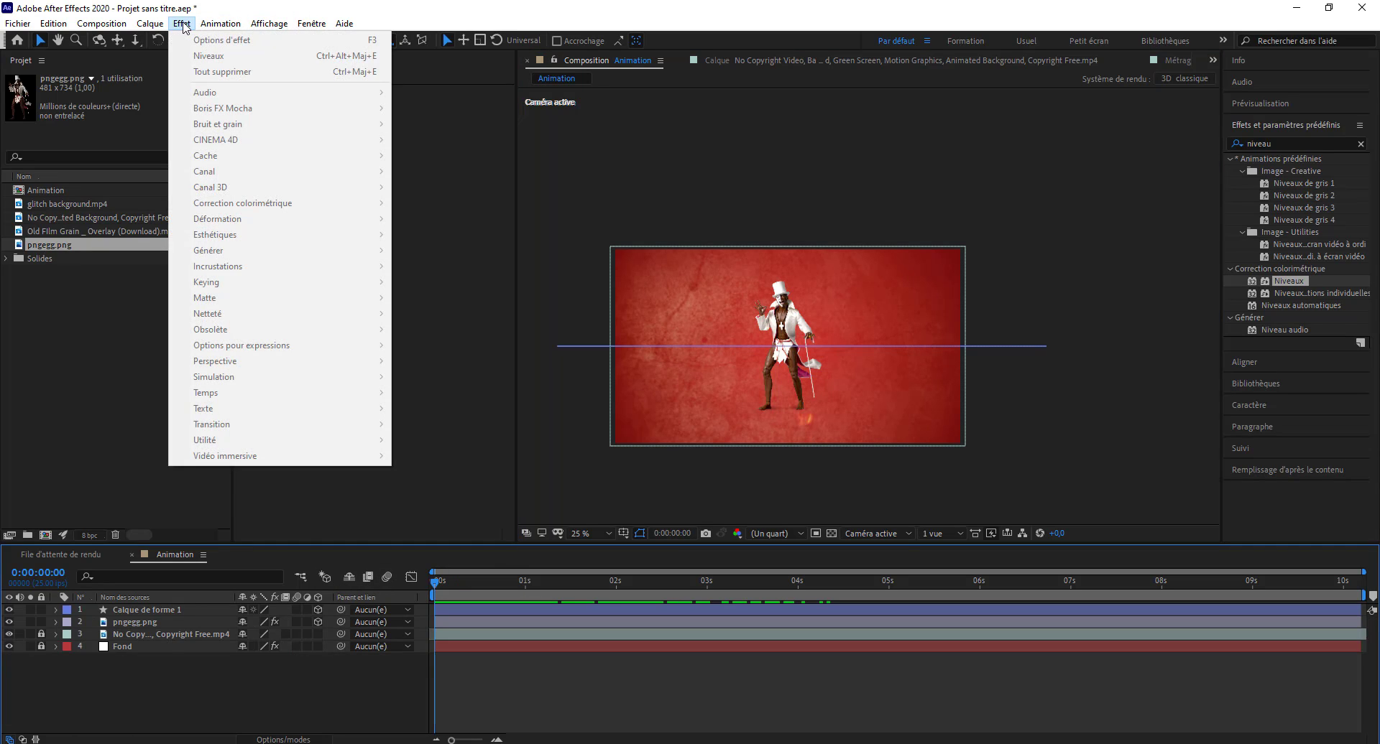
mouse_move(161, 27)
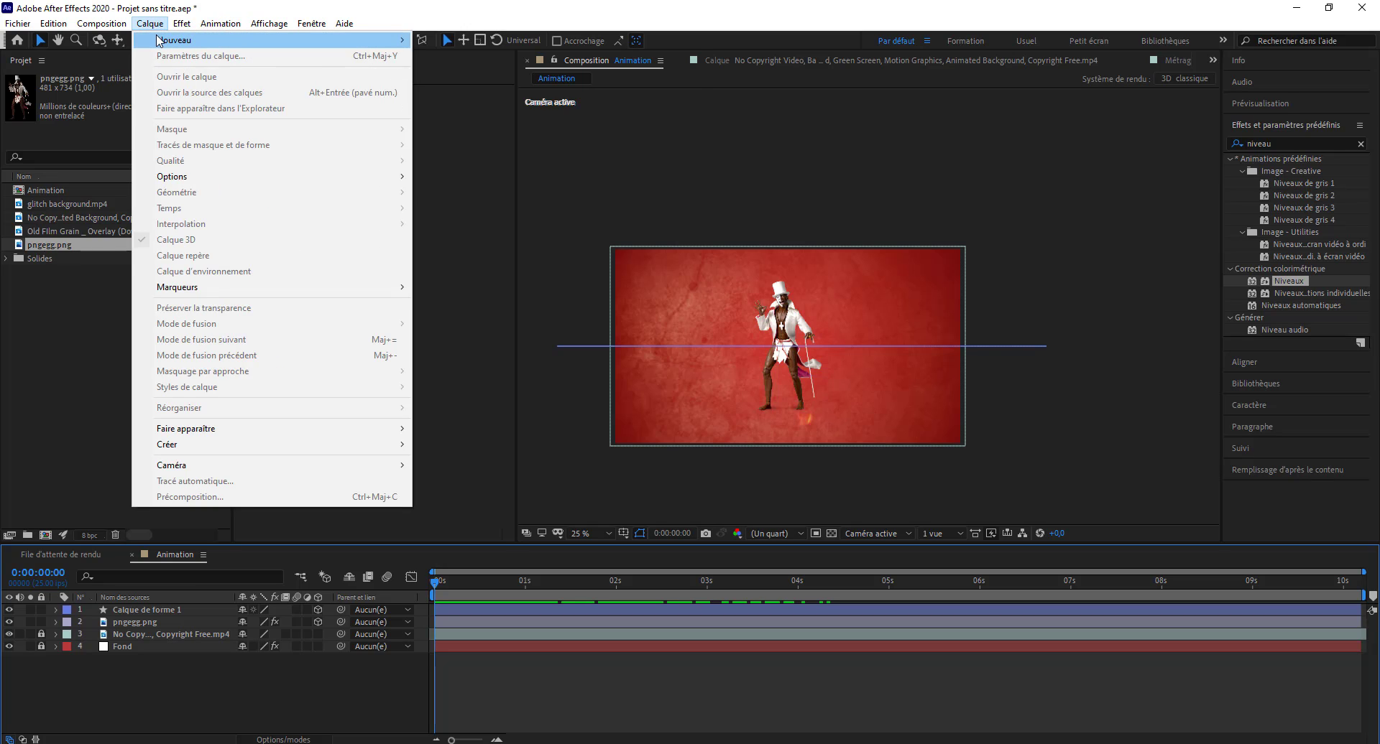
click(451, 87)
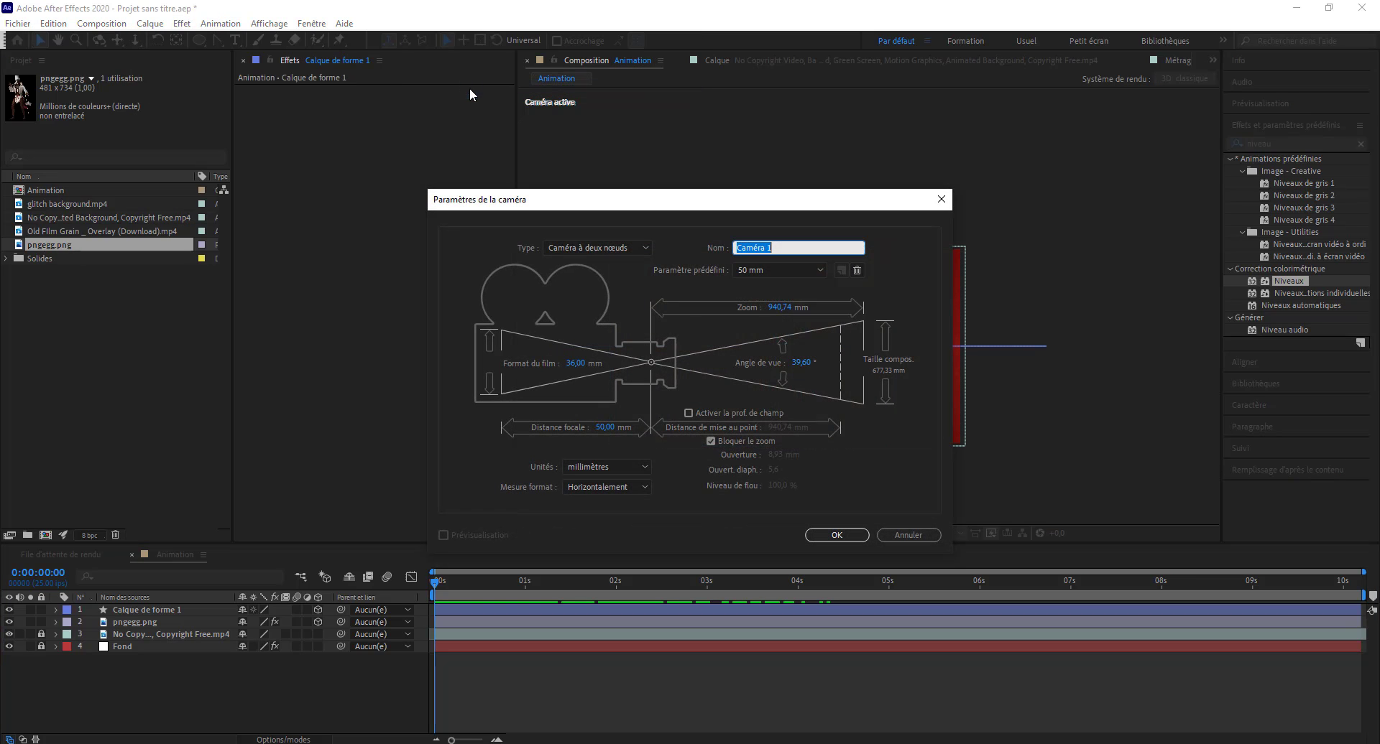
click(835, 536)
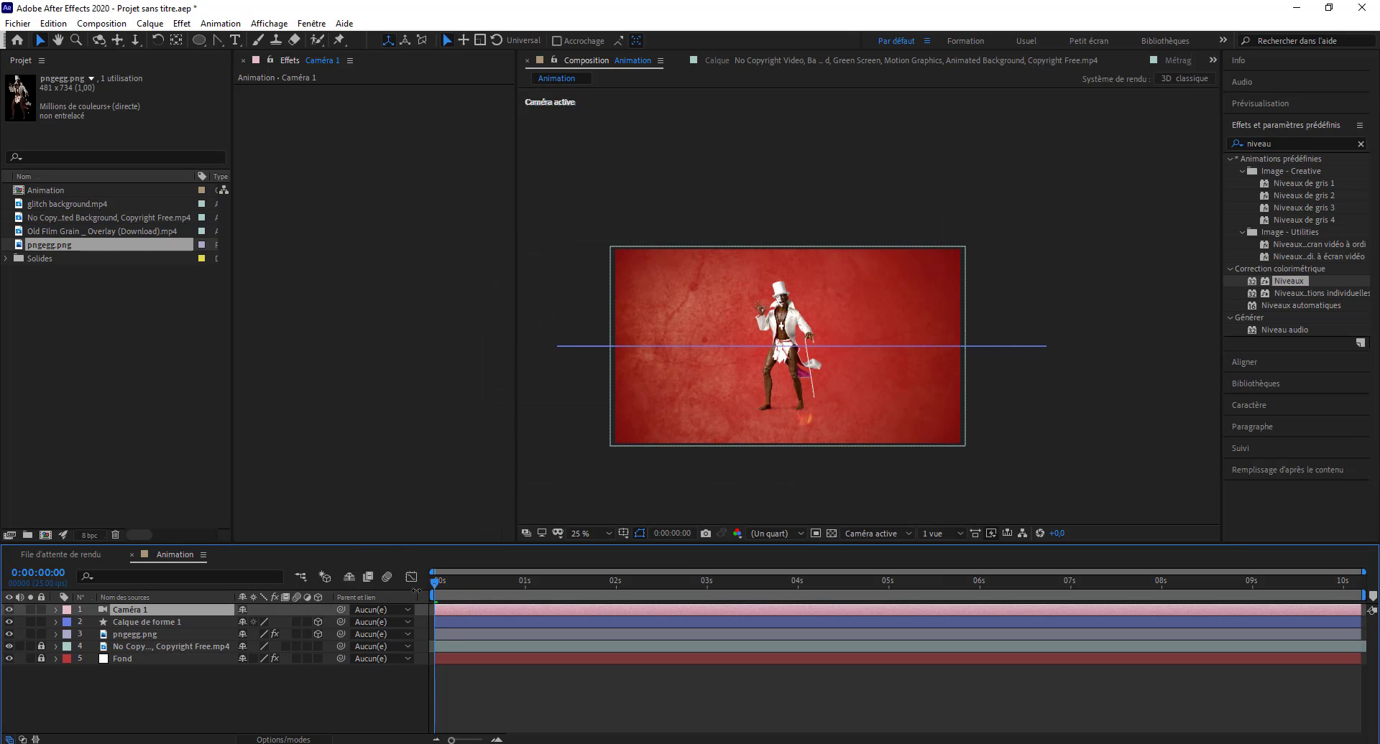
drag(465, 580, 467, 581)
key(Home)
Expand Caméra 1's Transformer group and keyframe all its transform properties at 0 s.
click(57, 610)
click(69, 623)
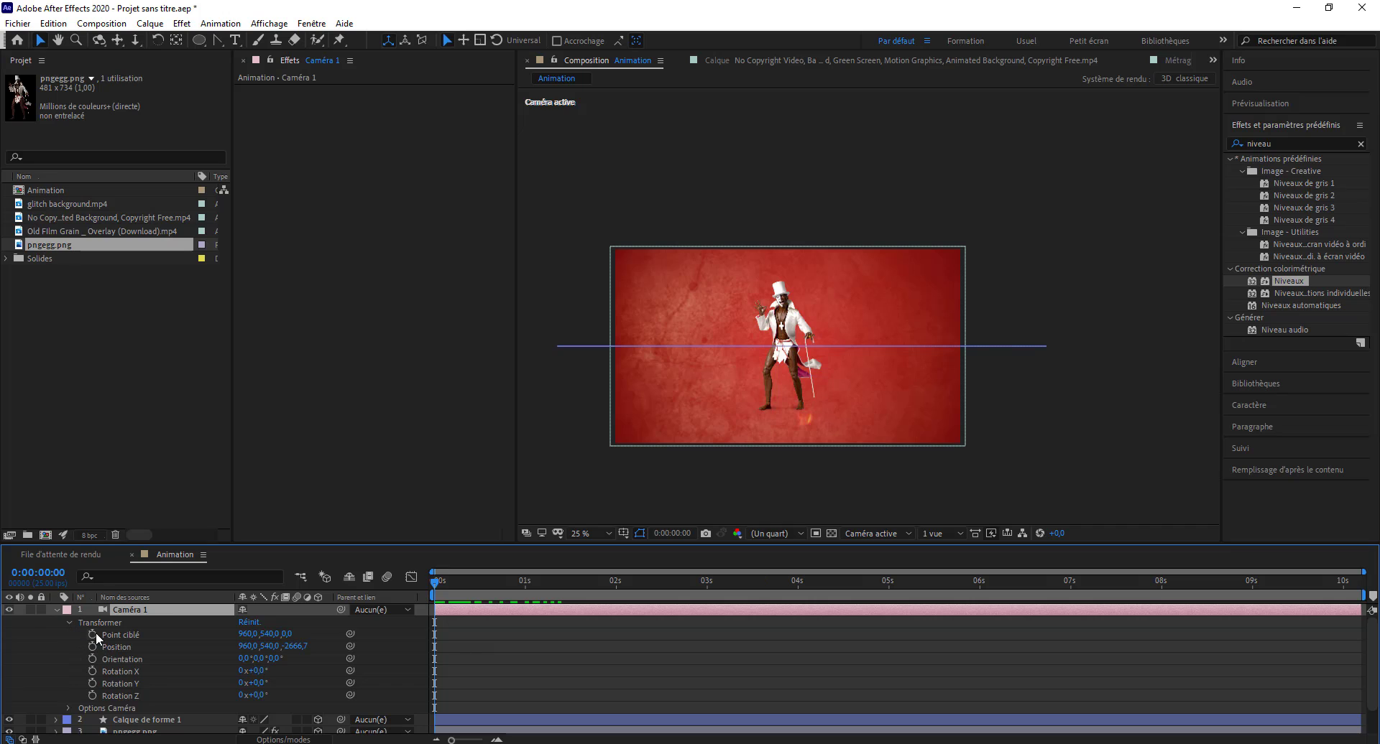
drag(93, 634, 94, 695)
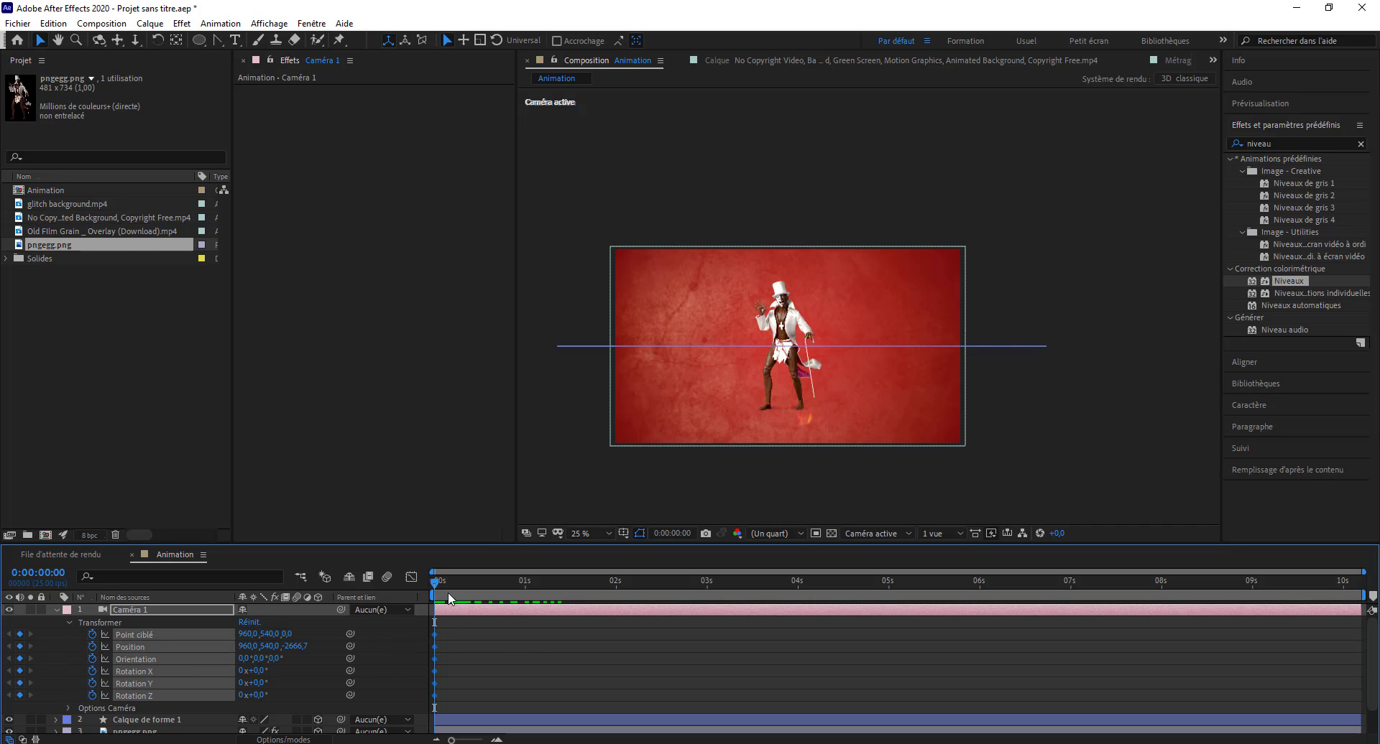
drag(448, 600, 616, 610)
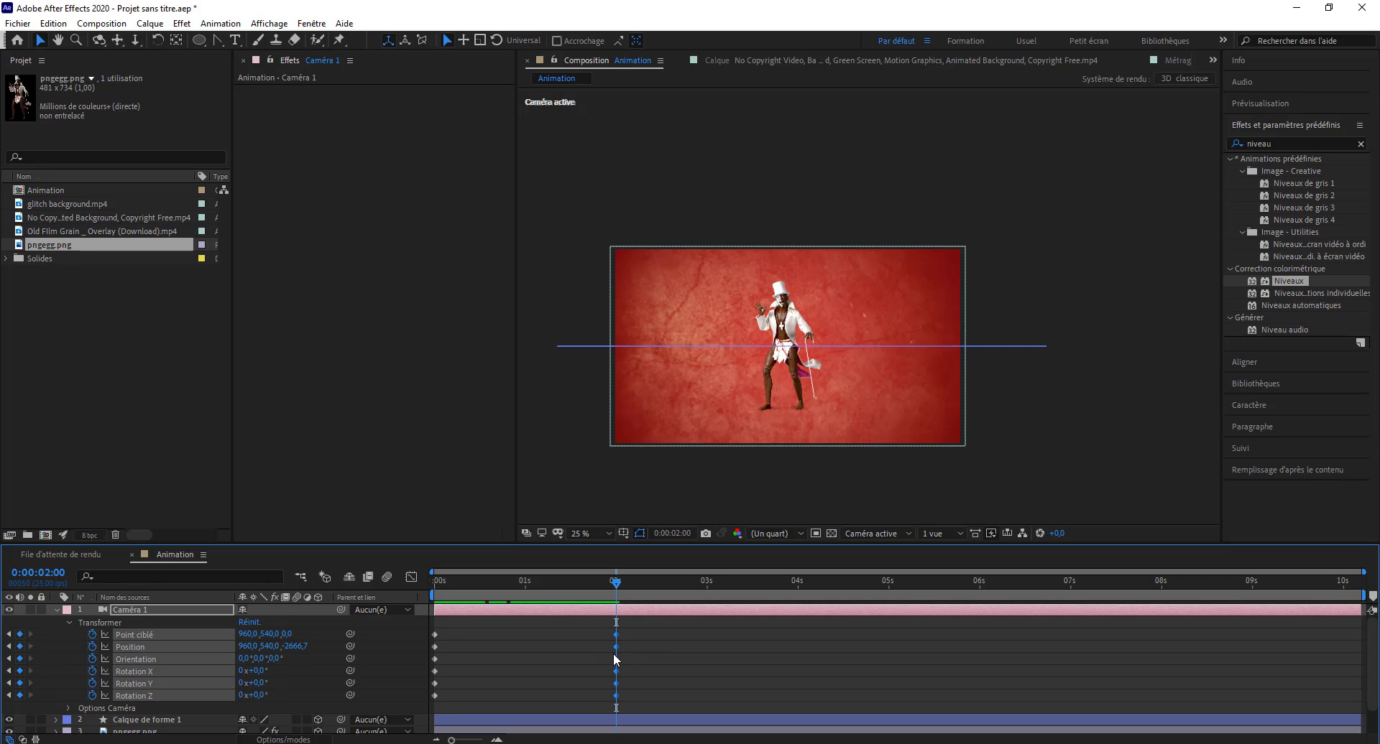
key(Home)
key(space)
key(space)
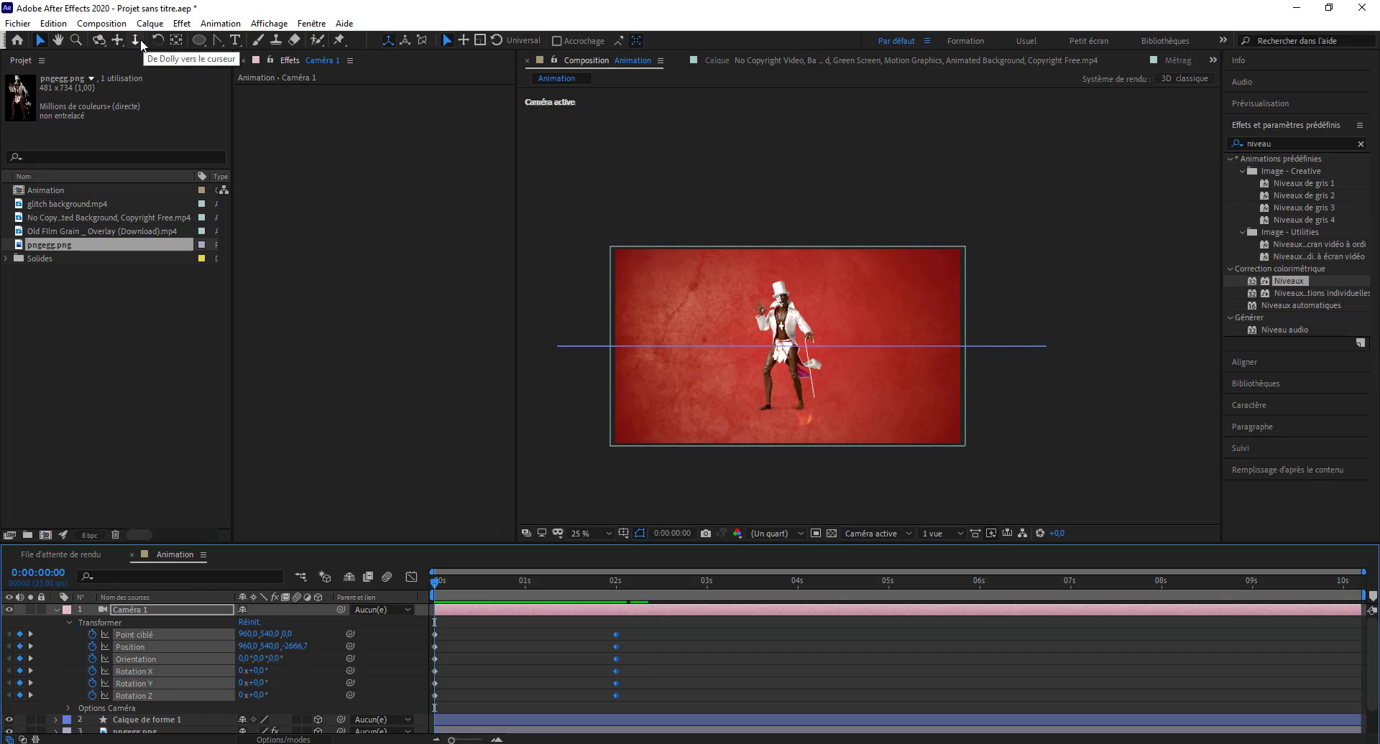
At 2 s, orbit and reposition the camera to set the second transform keyframes.
key(c)
key(c)
key(c)
key(c)
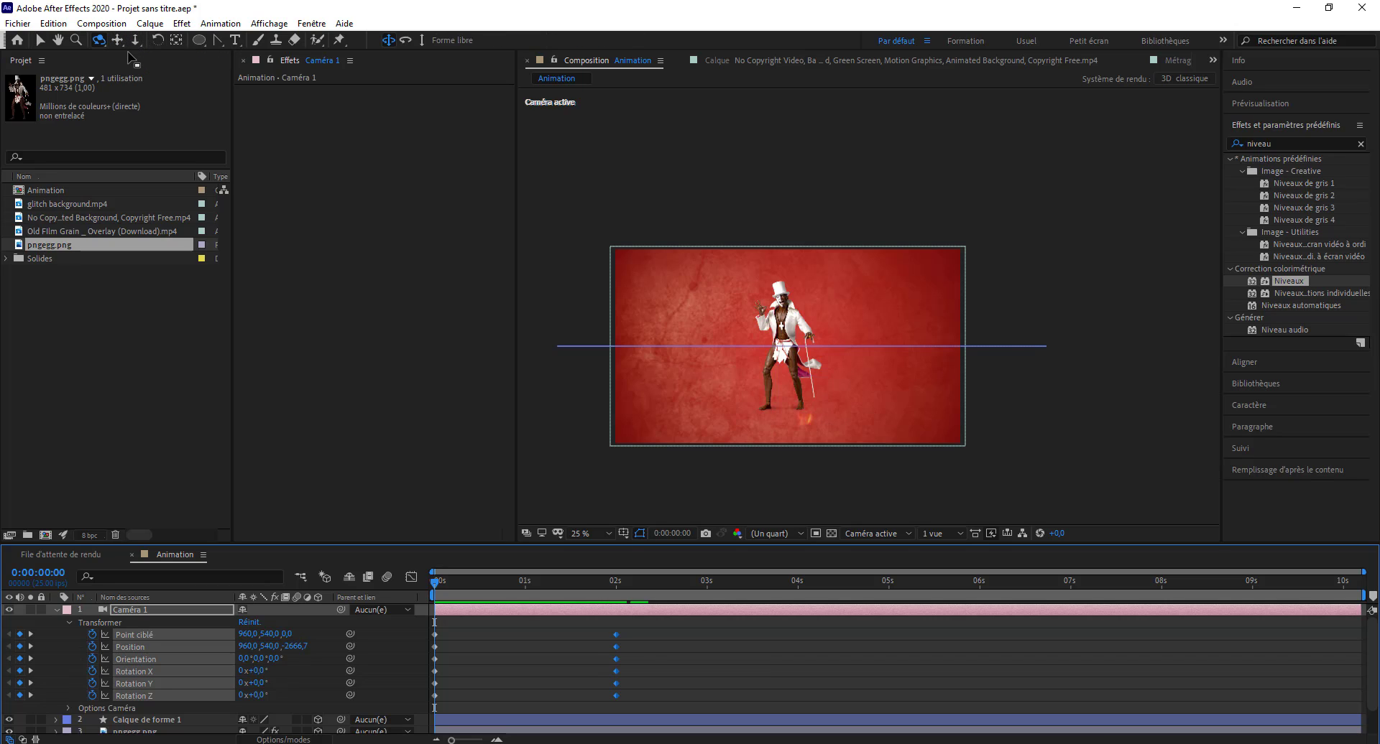
key(c)
key(c)
key(c)
key(c)
key(c)
key(c)
key(c)
key(c)
click(618, 583)
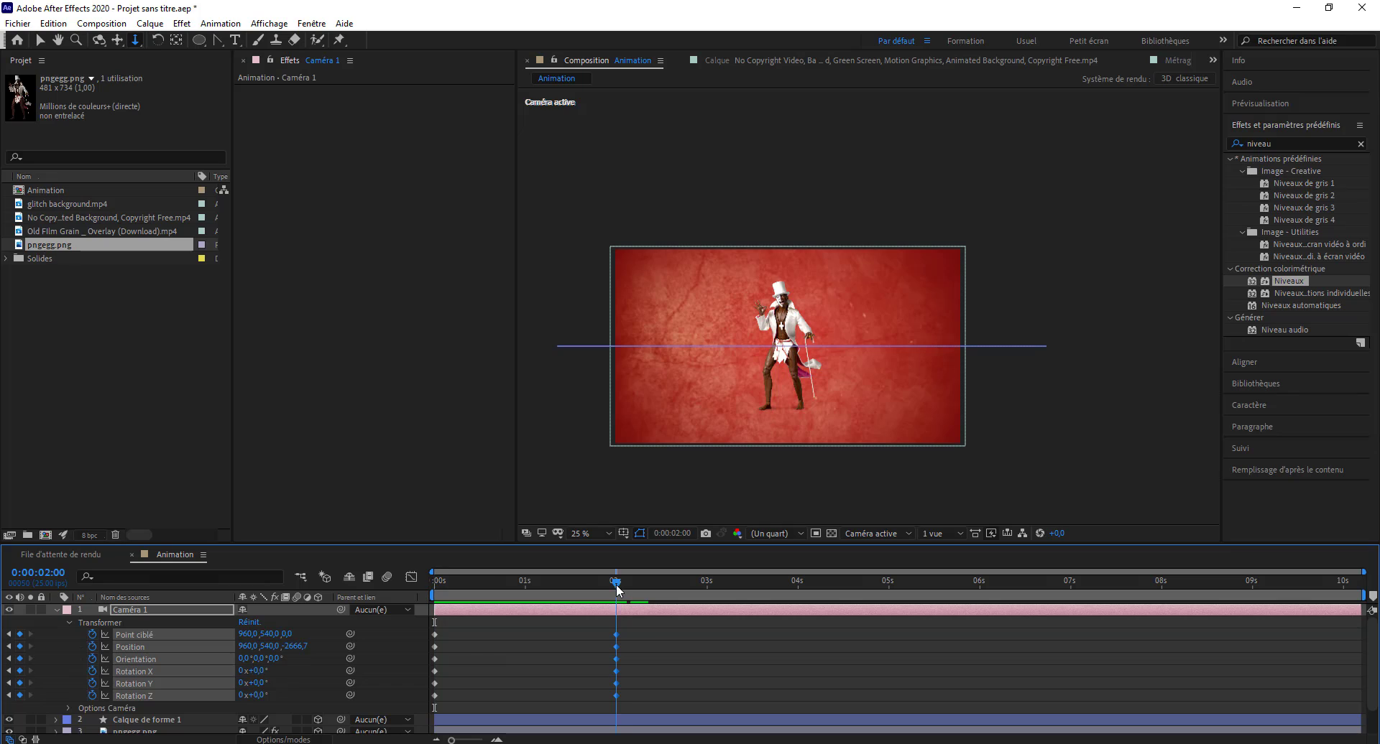
click(793, 371)
key(c)
drag(792, 371, 789, 372)
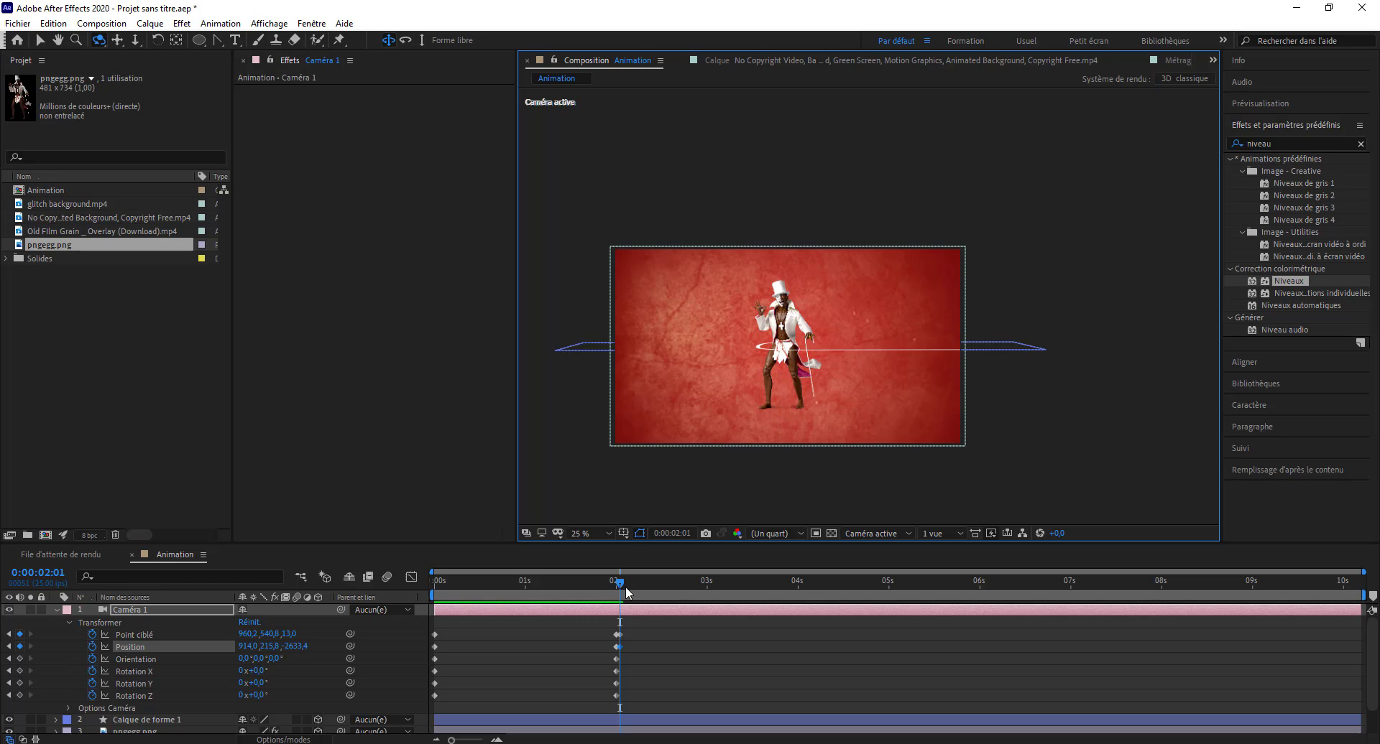
drag(626, 586, 615, 586)
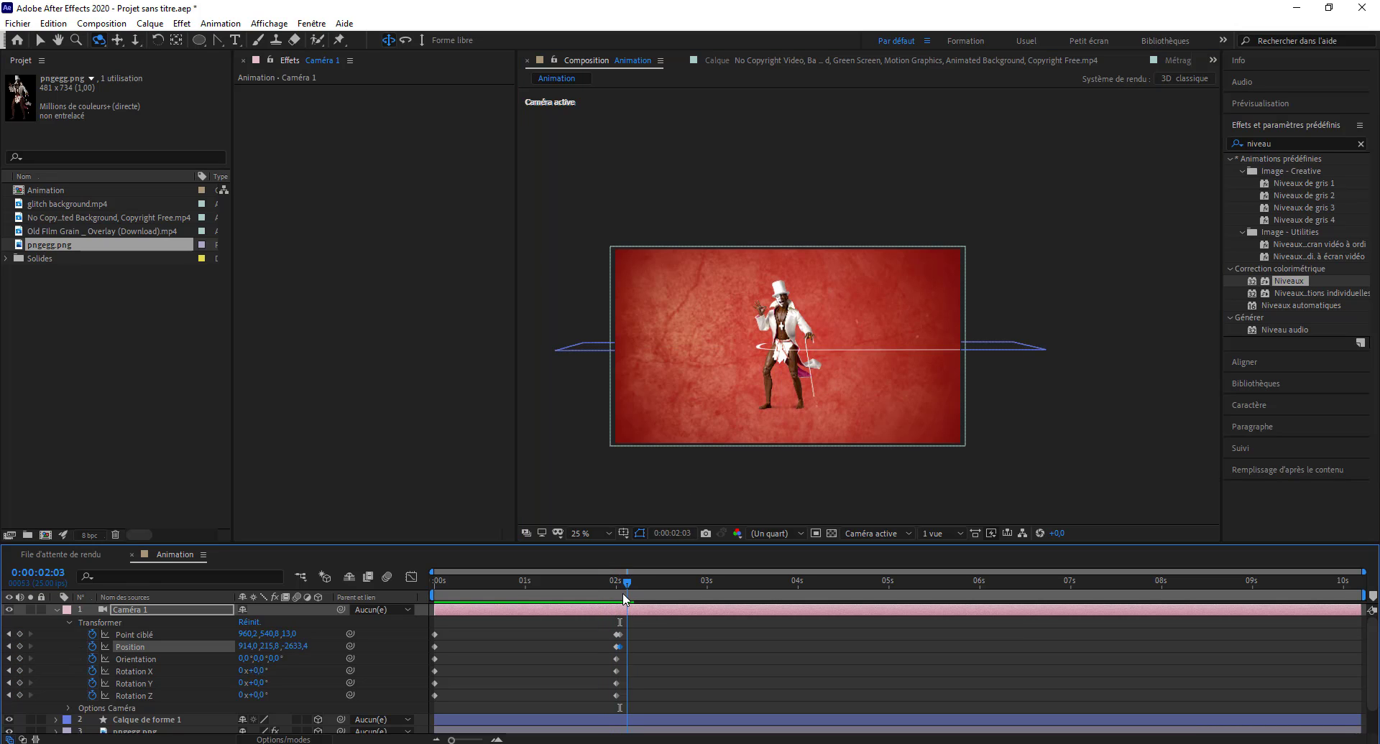
key(ctrl+alt+a)
key(Page_Down)
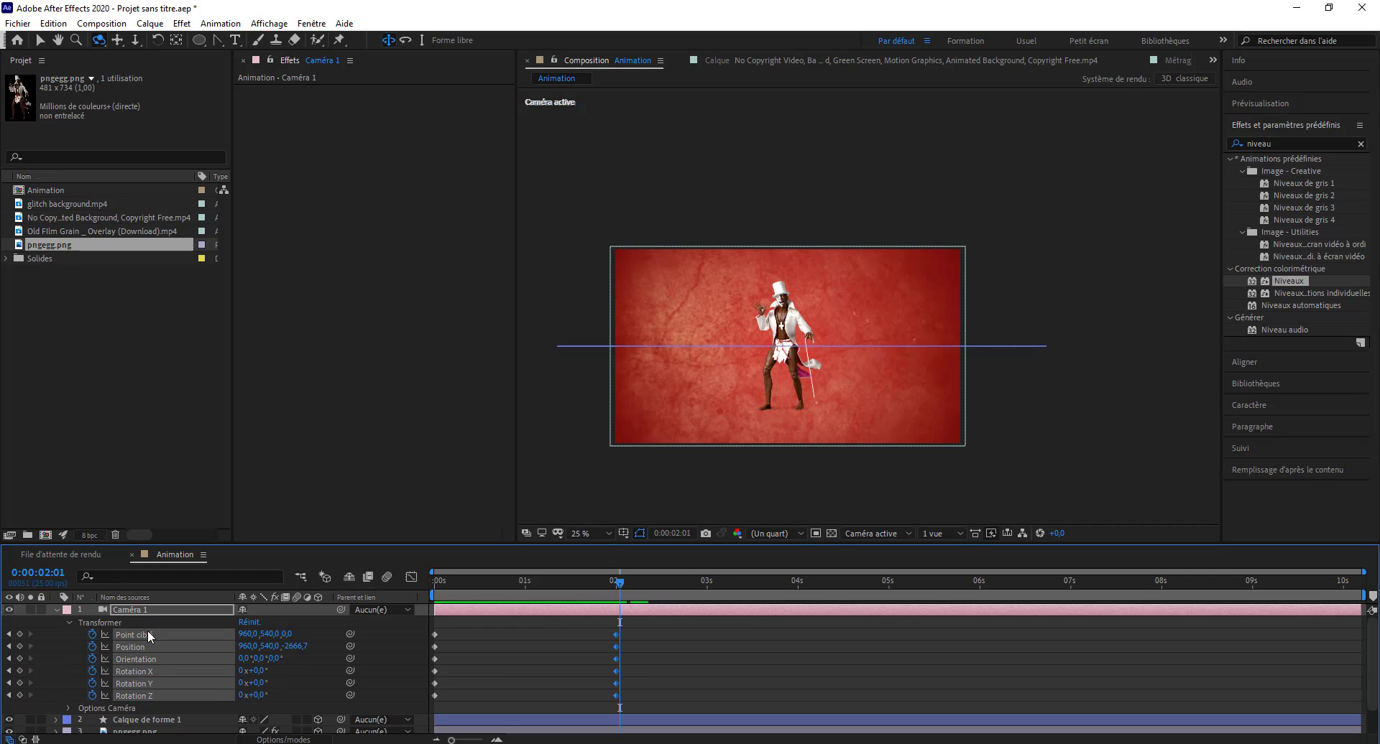
click(8, 647)
drag(785, 357, 785, 362)
Preview the camera move and scrub back to about 1:19 to check it.
click(592, 589)
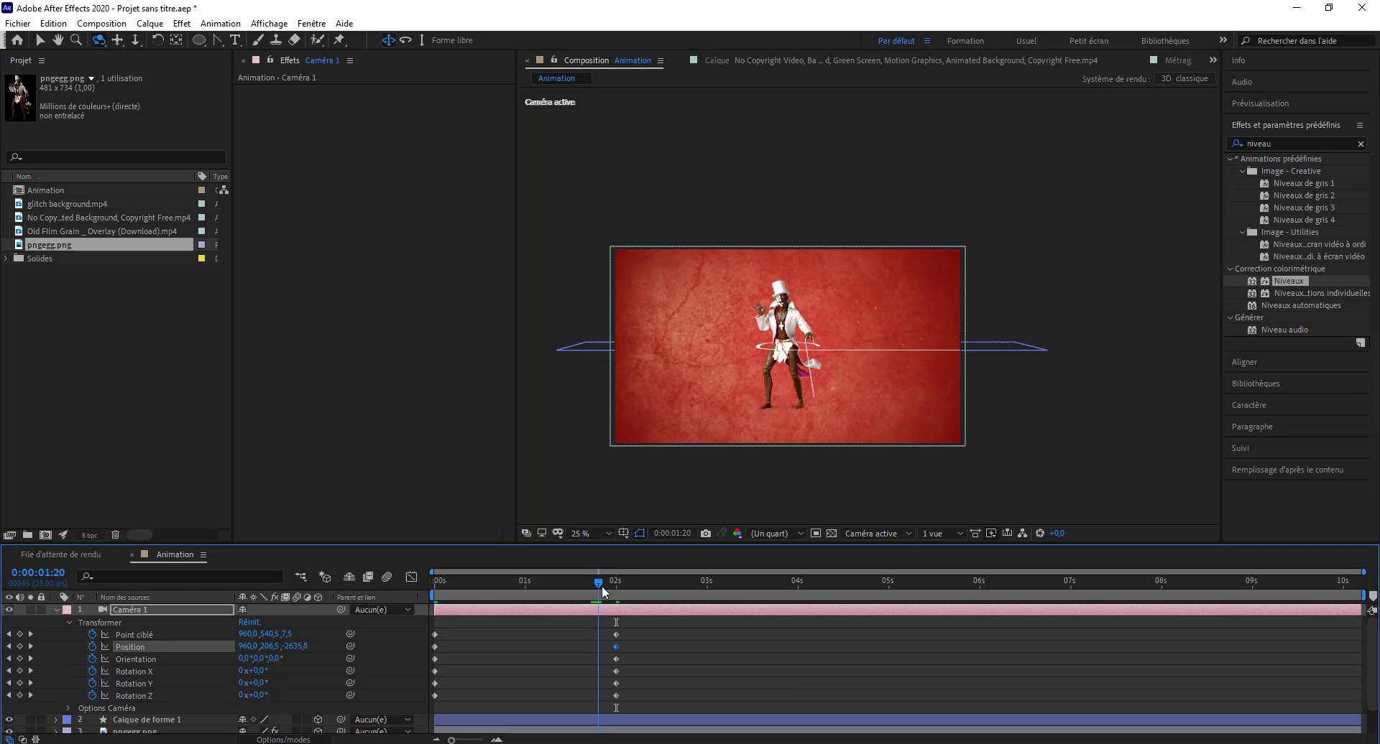
key(space)
mouse_move(718, 580)
mouse_down()
mouse_move(602, 641)
mouse_move(365, 625)
mouse_up()
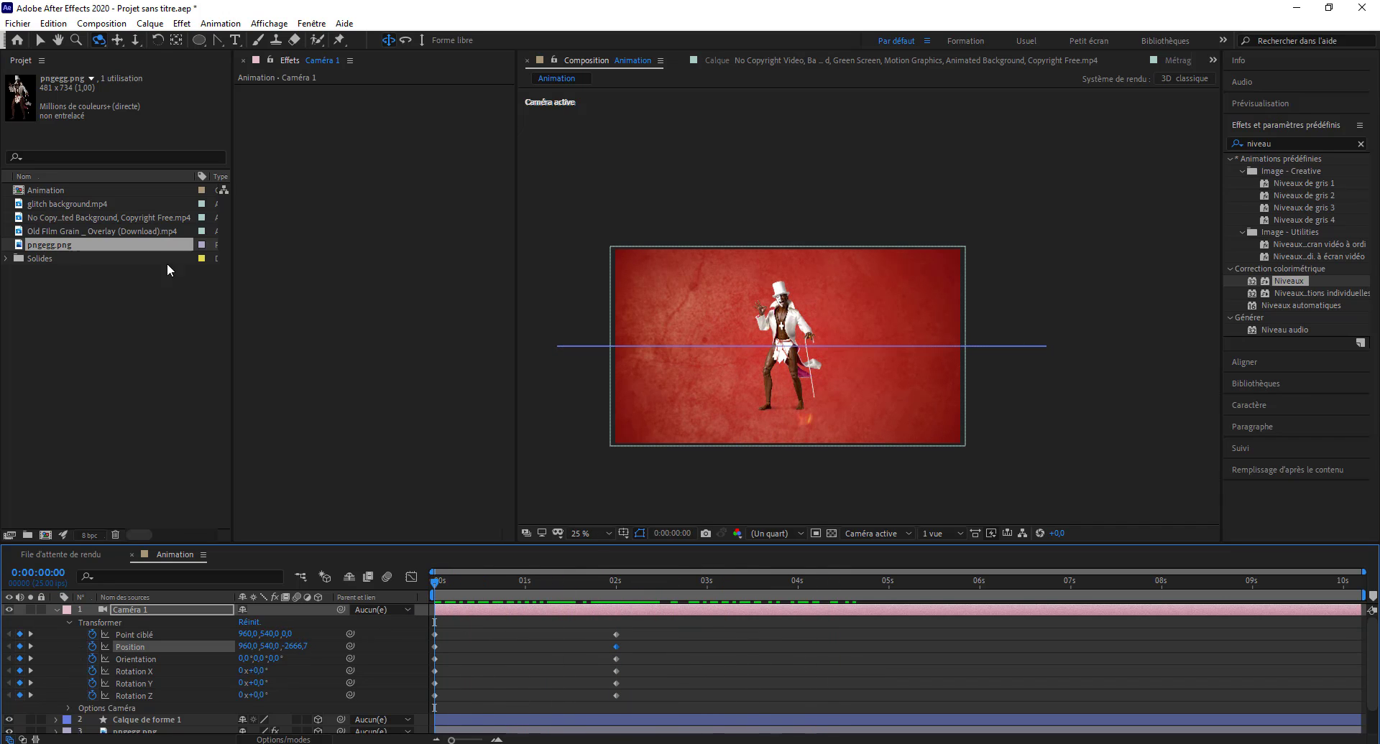
key(c)
click(135, 42)
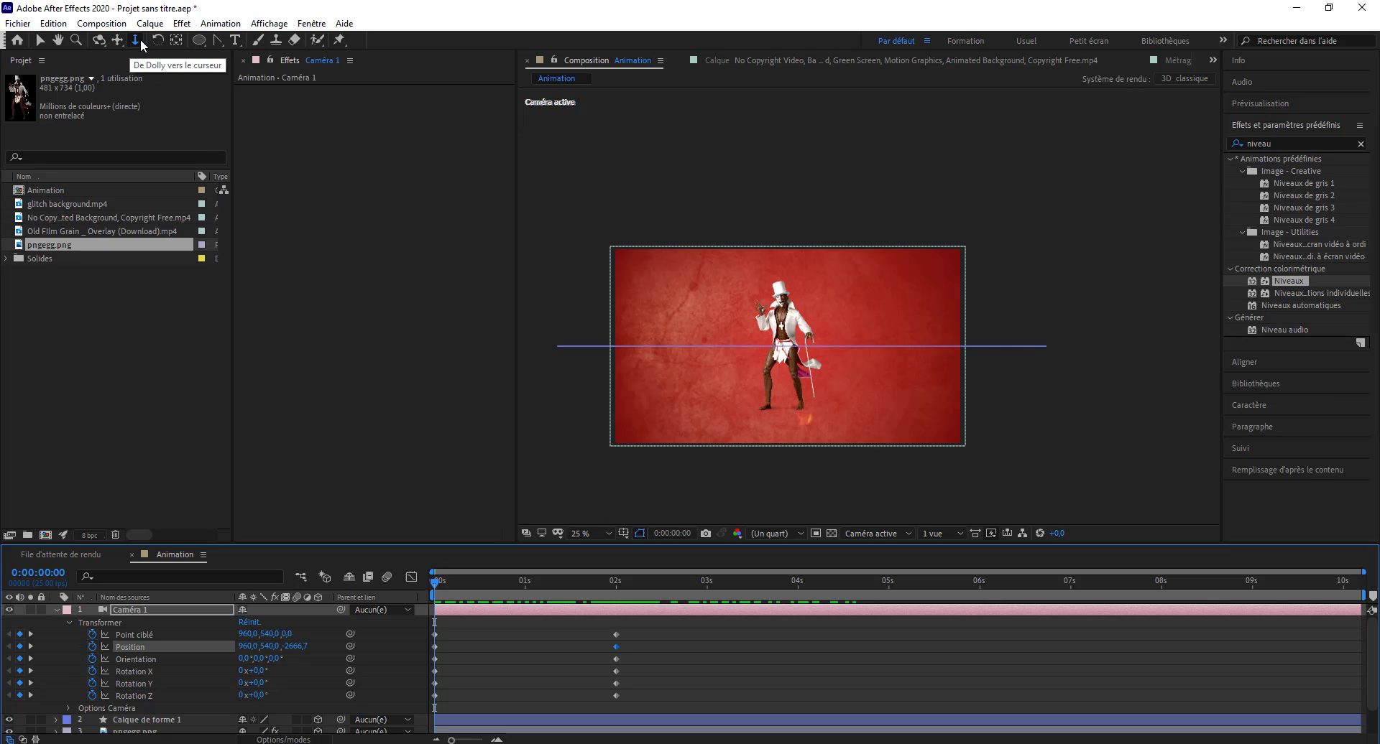
Dolly the camera close to the figure, preview, then pull it back to show the whole figure.
drag(794, 372, 852, 180)
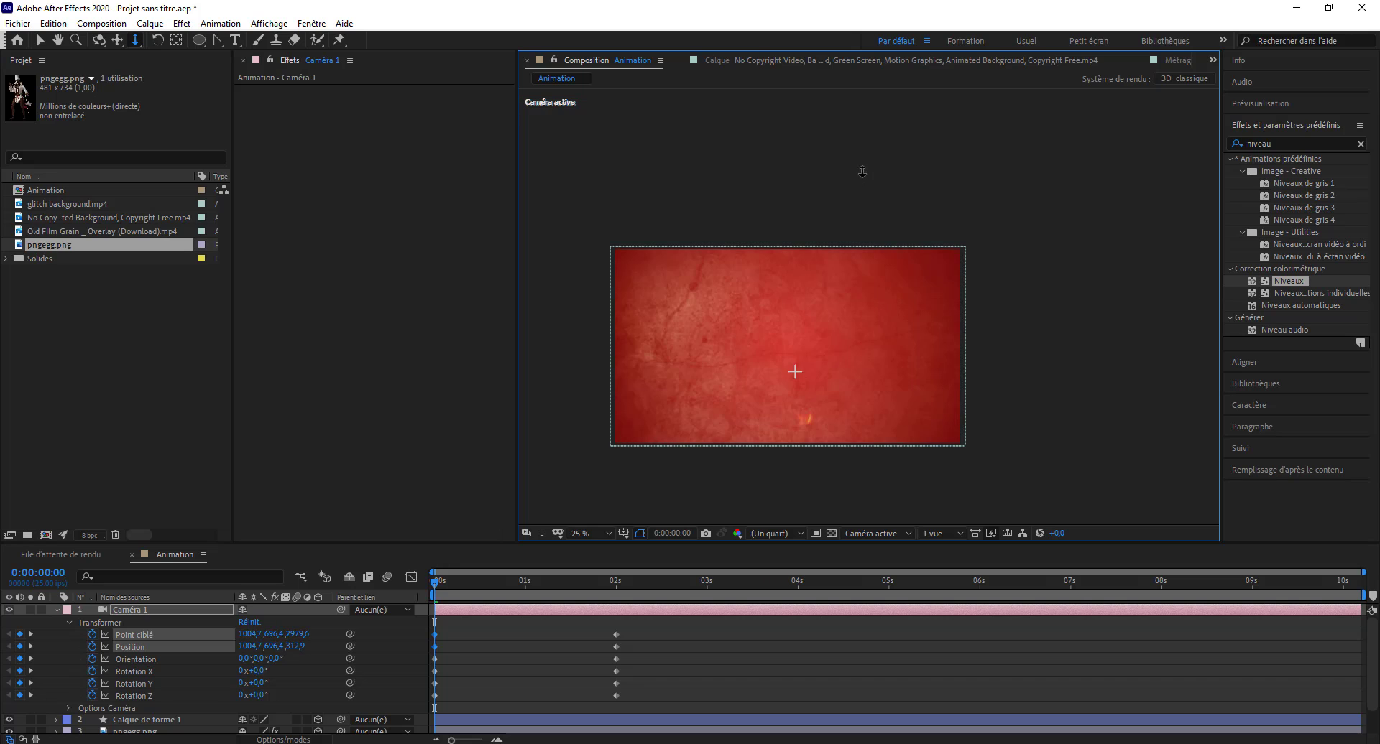
key(space)
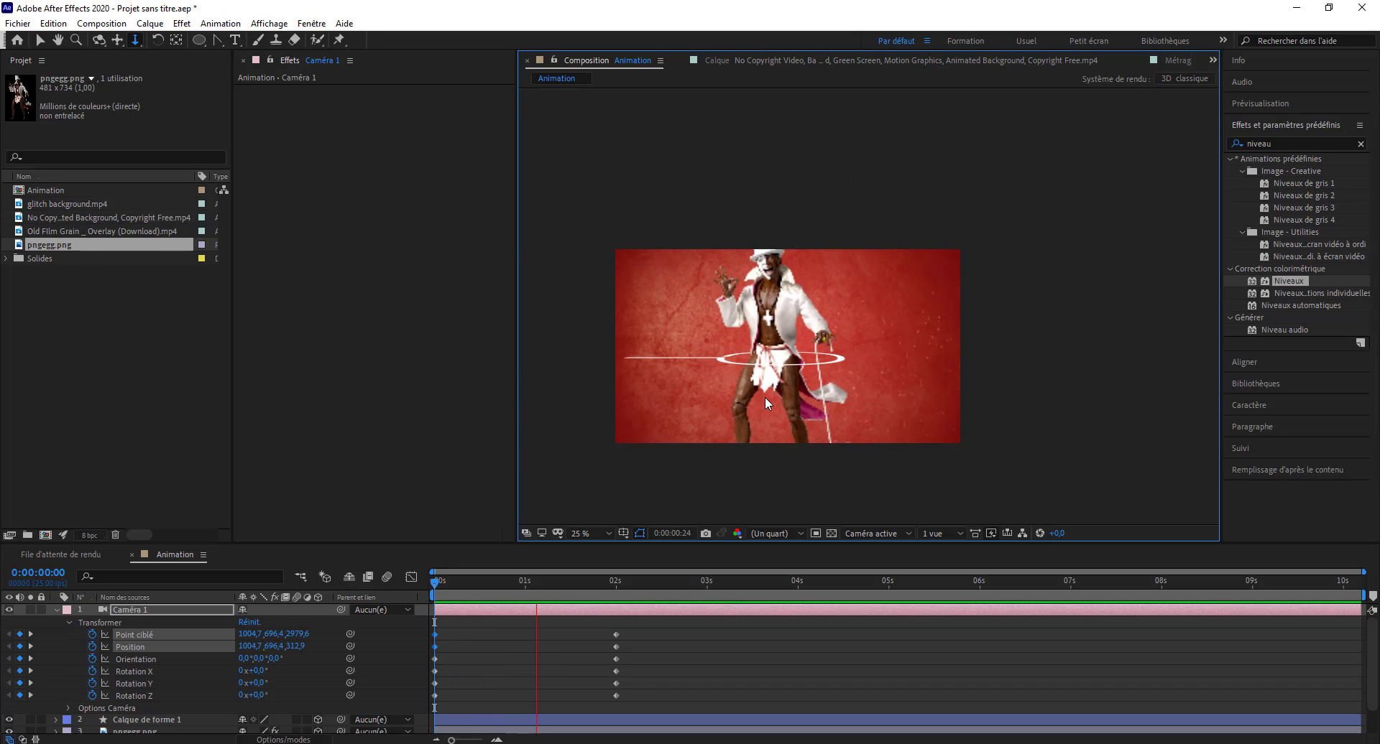
key(space)
click(443, 575)
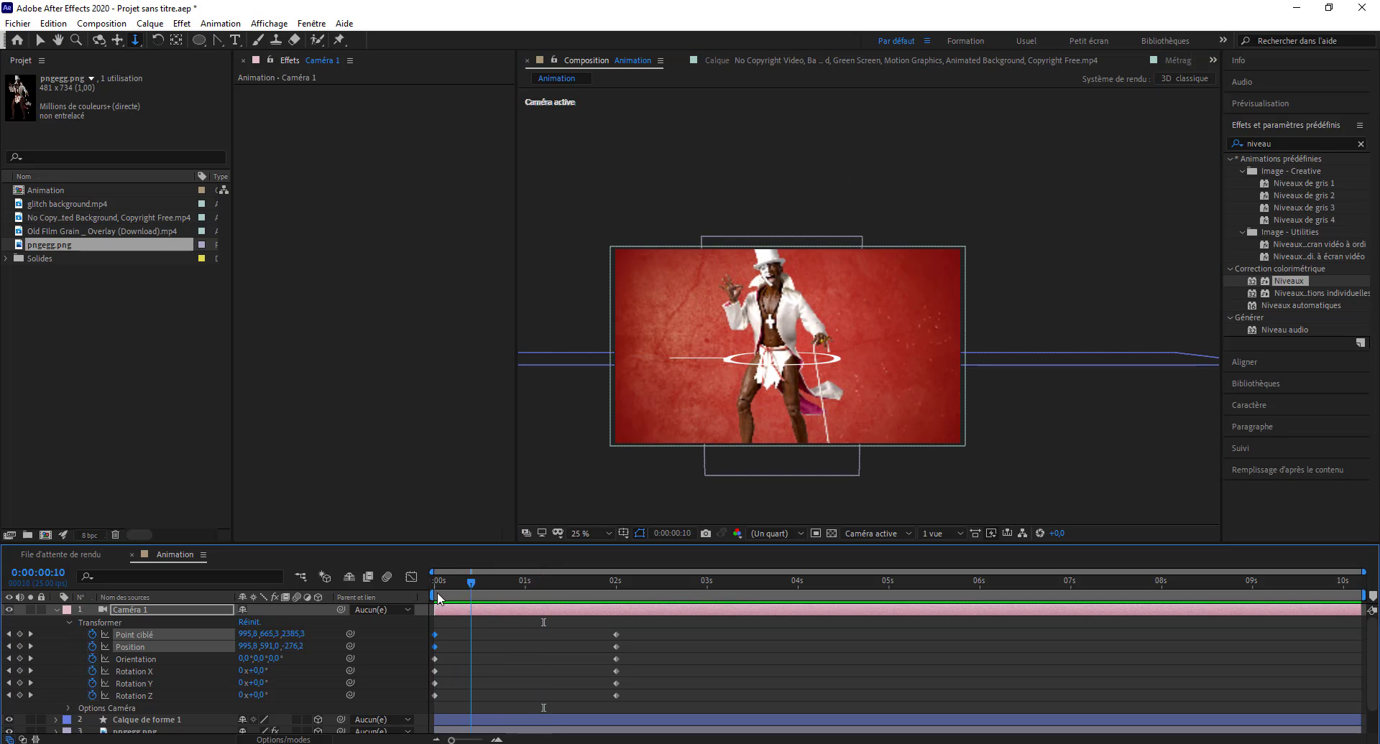
key(space)
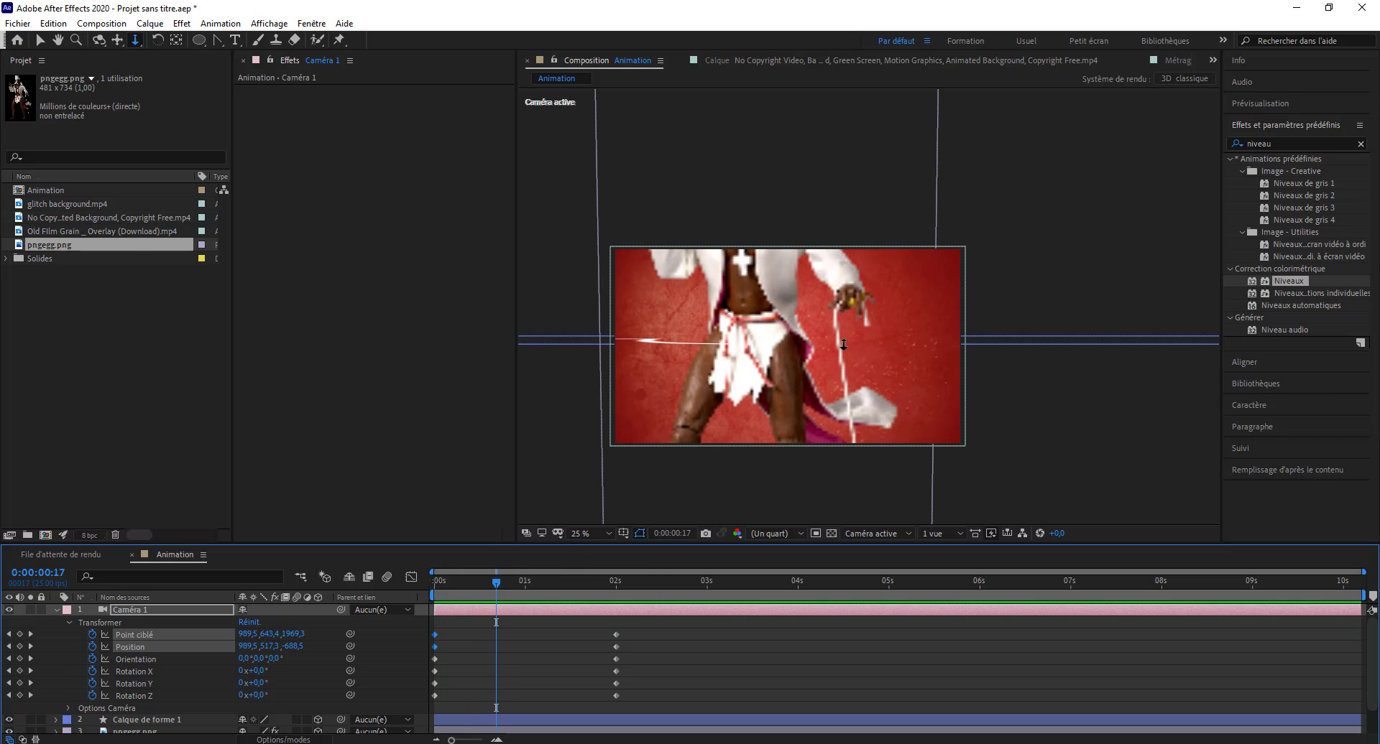
drag(844, 344, 845, 402)
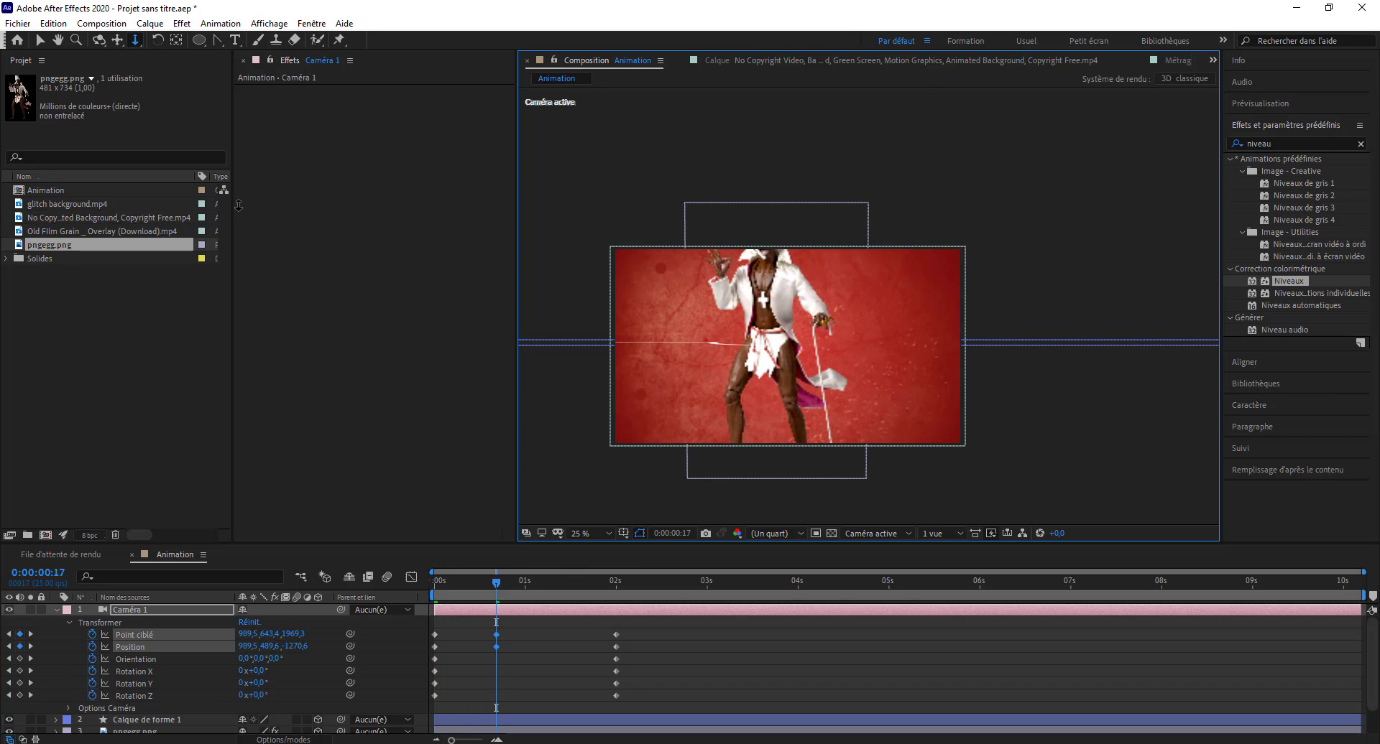
Orbit the camera to a new angle and preview the move.
click(100, 40)
drag(767, 350, 770, 388)
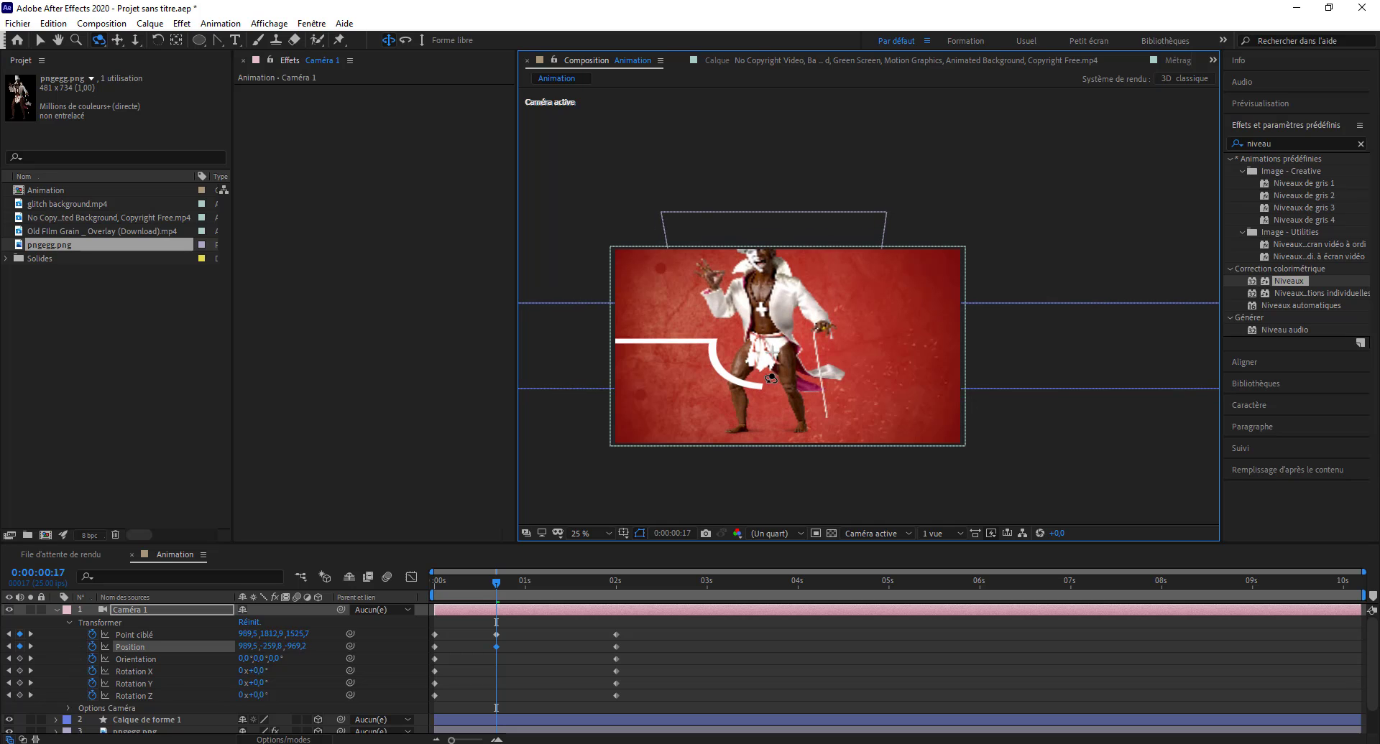
click(486, 584)
key(space)
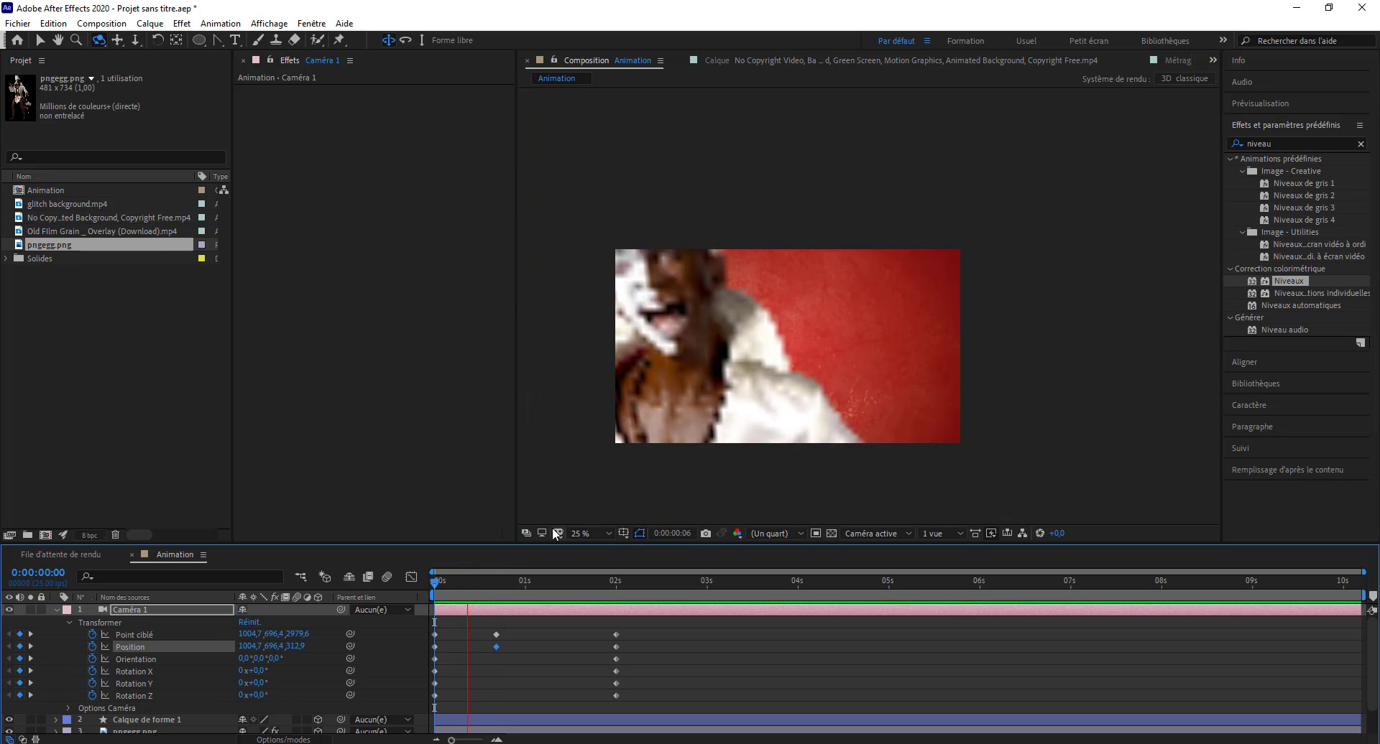
key(space)
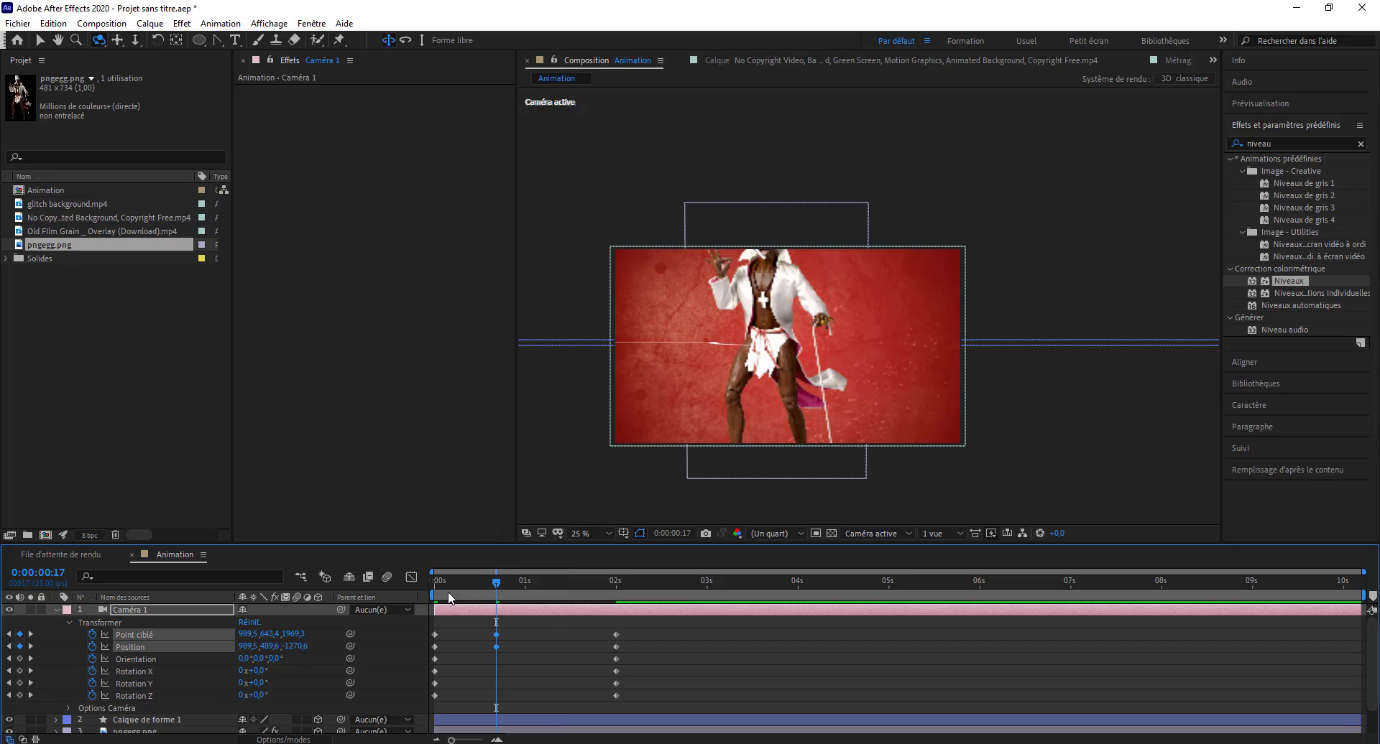
At 0:00:00:17, keyframe Orientation and Rotation X, Y, Z and orbit the camera around the figure.
drag(450, 598, 495, 607)
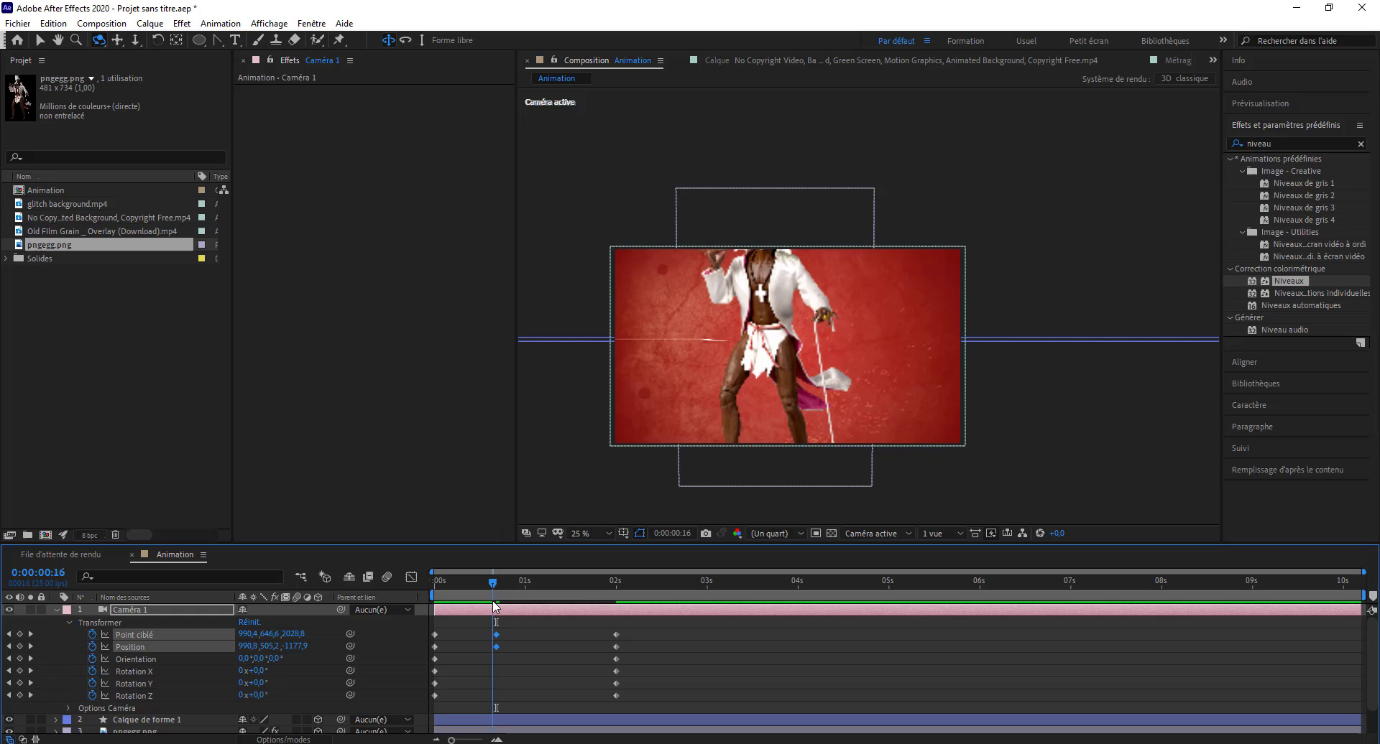
click(19, 659)
click(20, 671)
click(20, 684)
click(20, 695)
drag(746, 385, 741, 382)
mouse_move(488, 579)
mouse_down()
mouse_move(485, 598)
mouse_move(553, 612)
mouse_up()
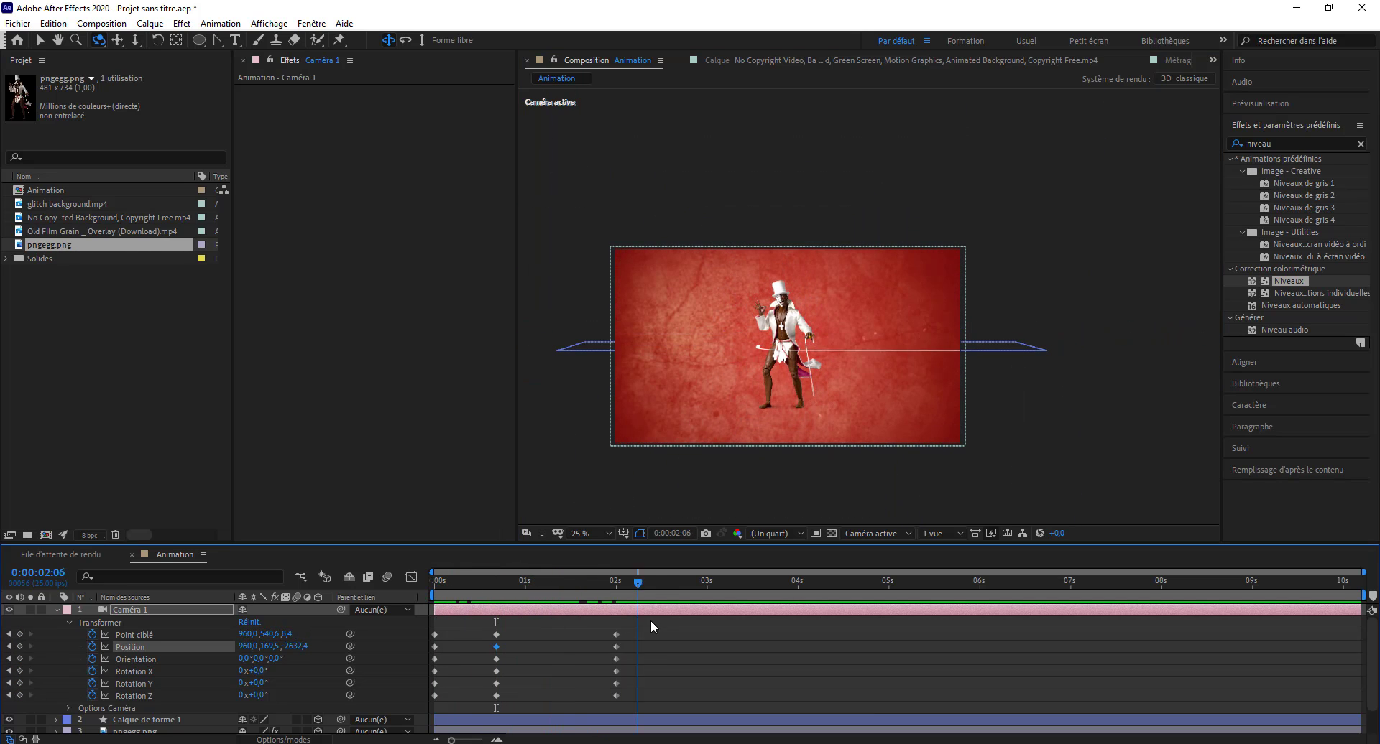
Preview the camera move from the start, stopping around 1:13.
drag(550, 606, 456, 616)
key(Home)
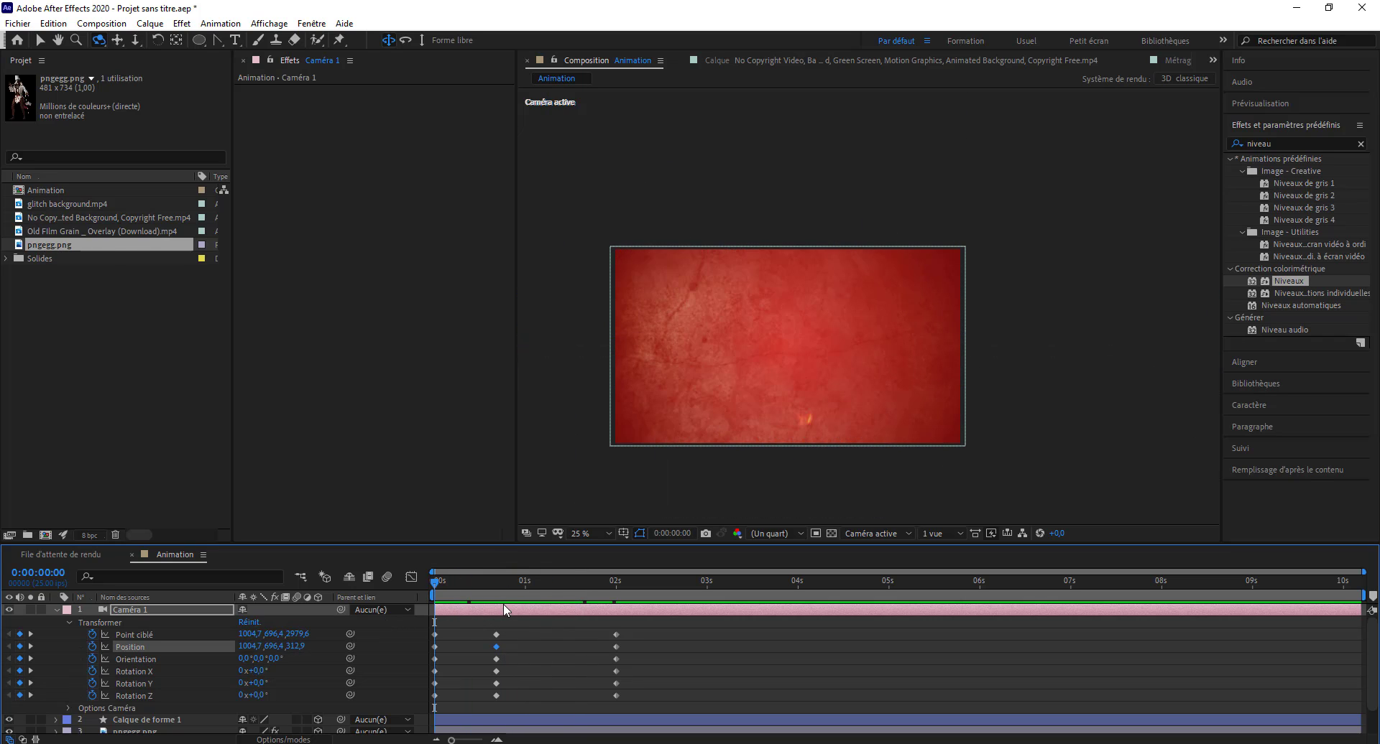
key(space)
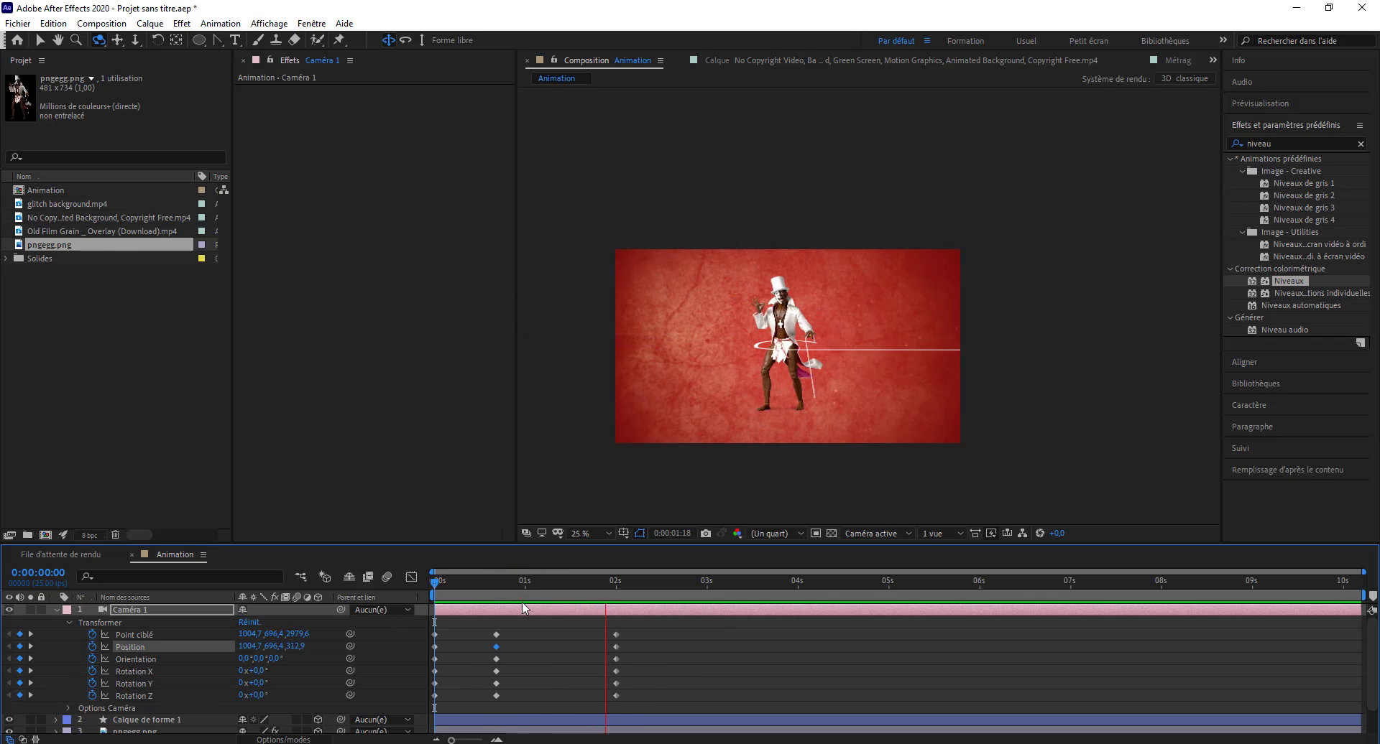
key(space)
key(space)
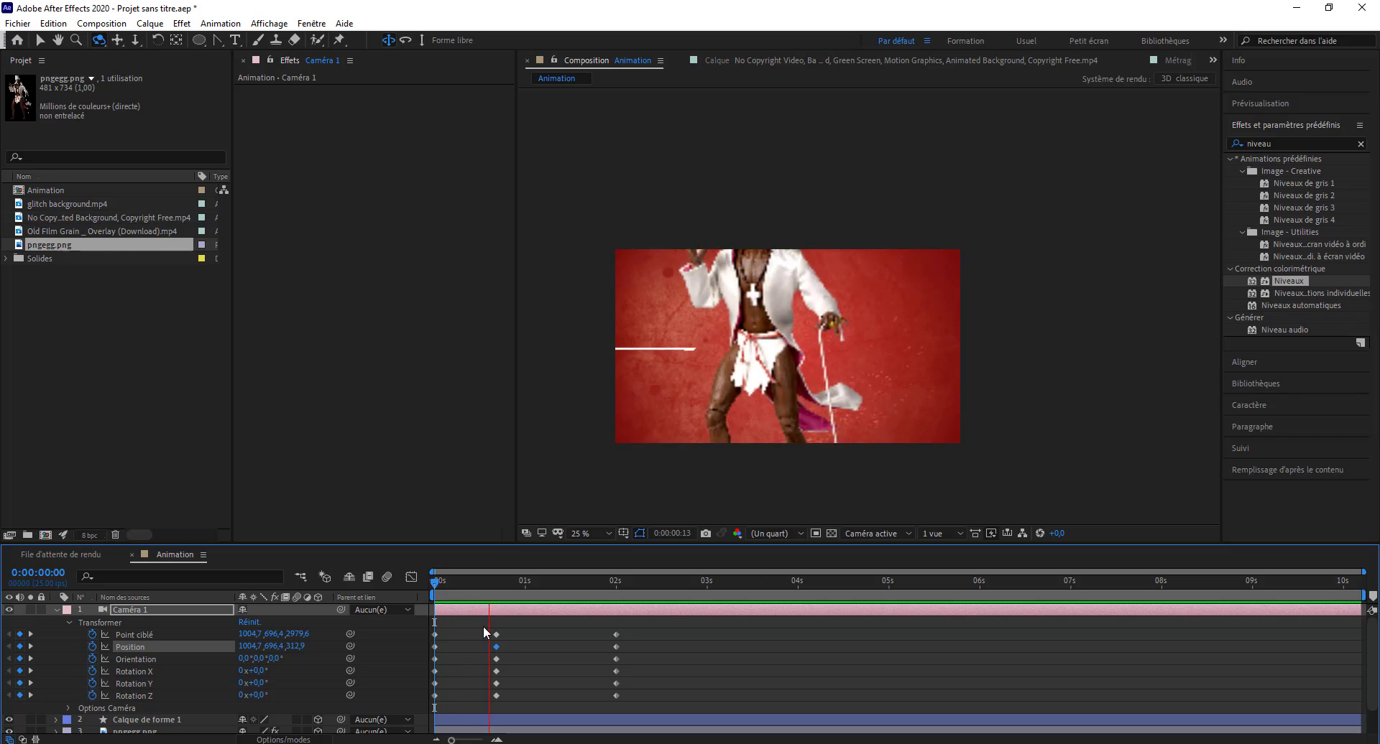
key(space)
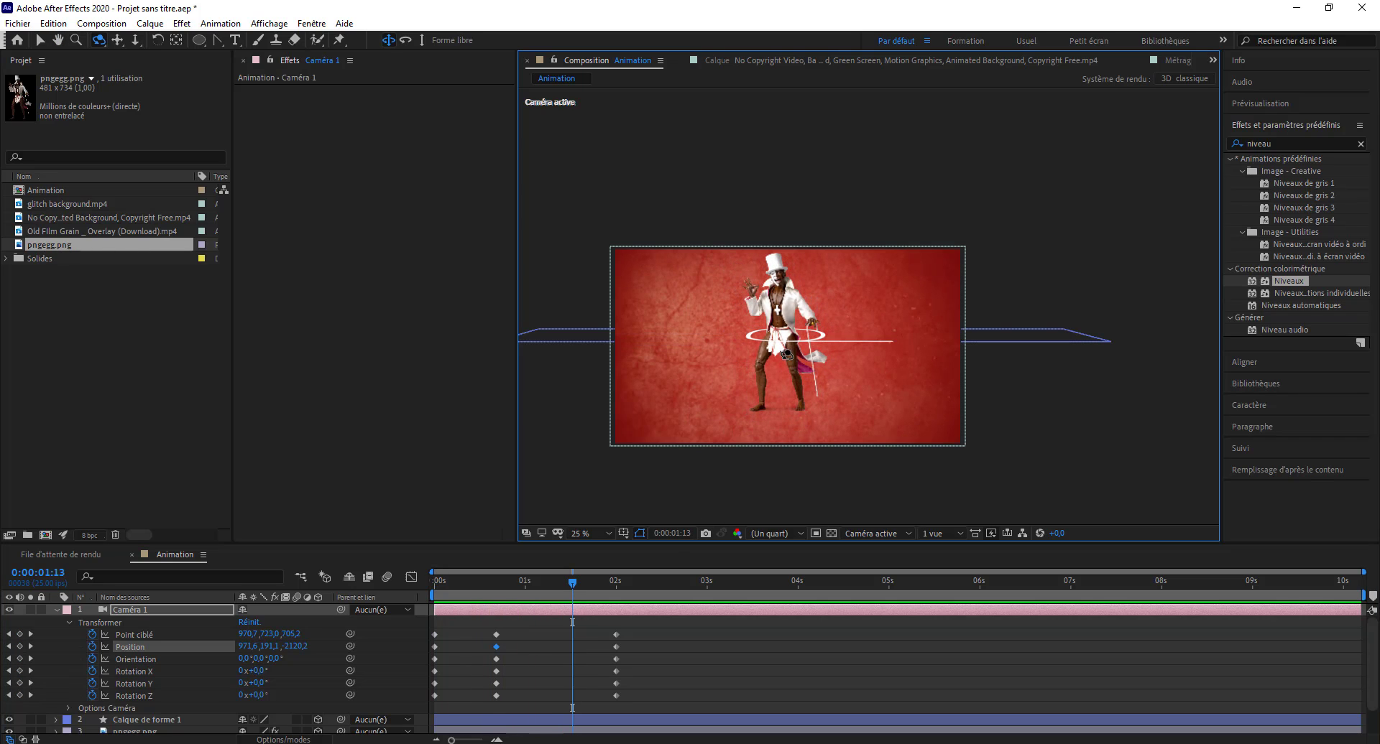
Reframe the camera at 1:08 and replay the animation.
drag(506, 579, 555, 586)
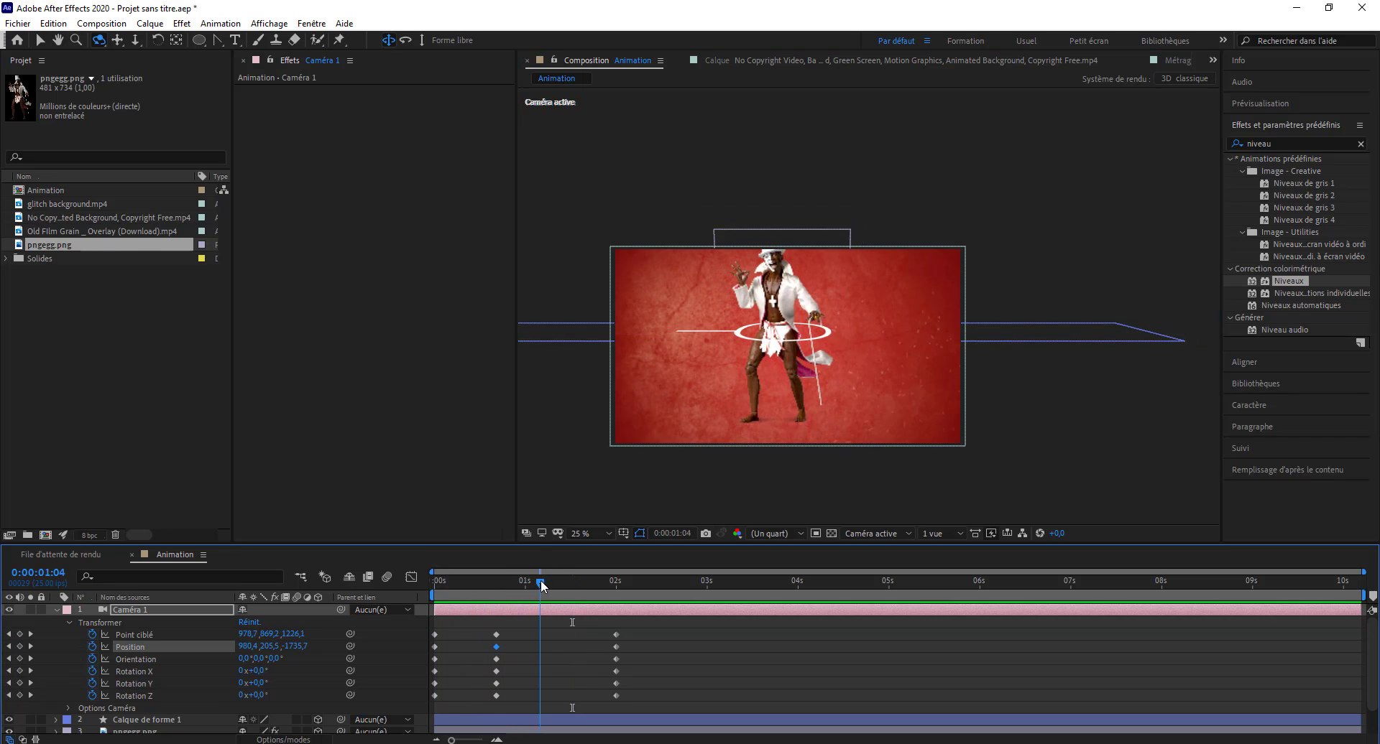
drag(820, 390, 805, 389)
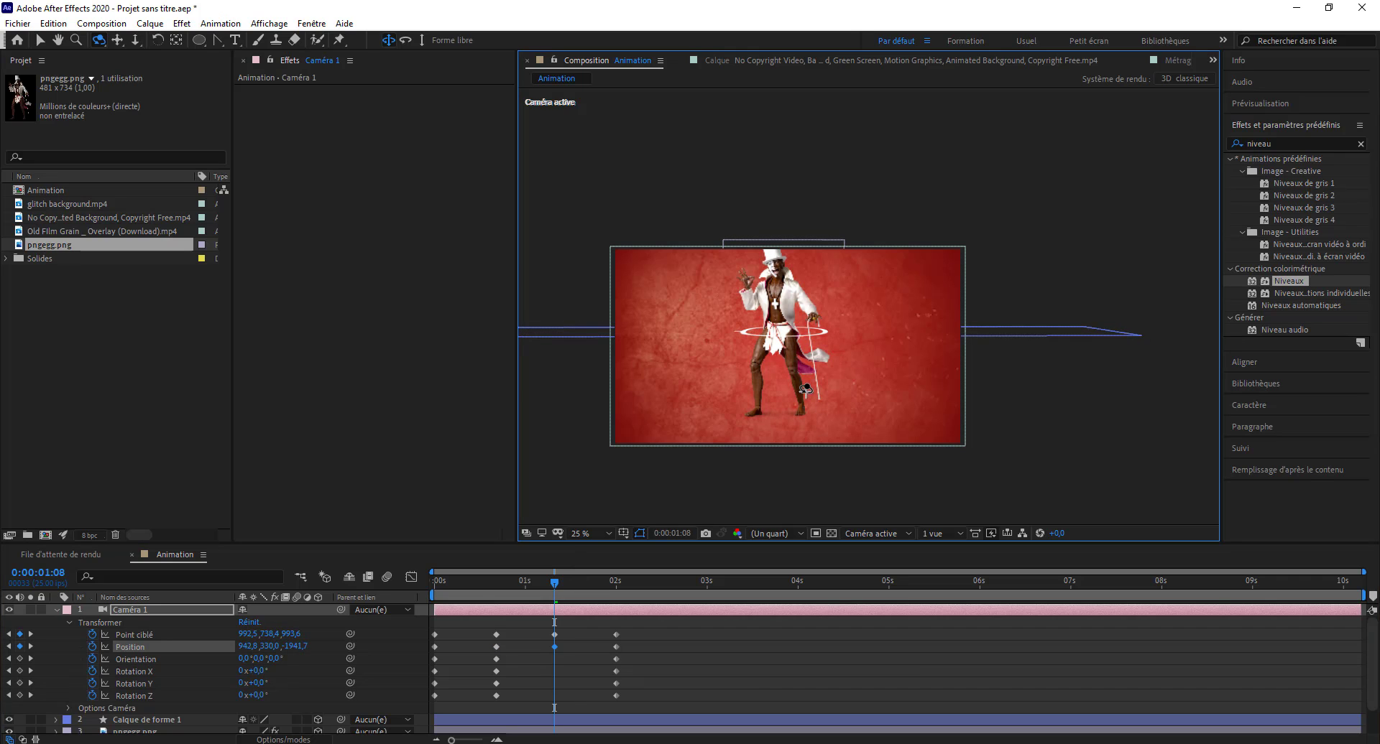
key(space)
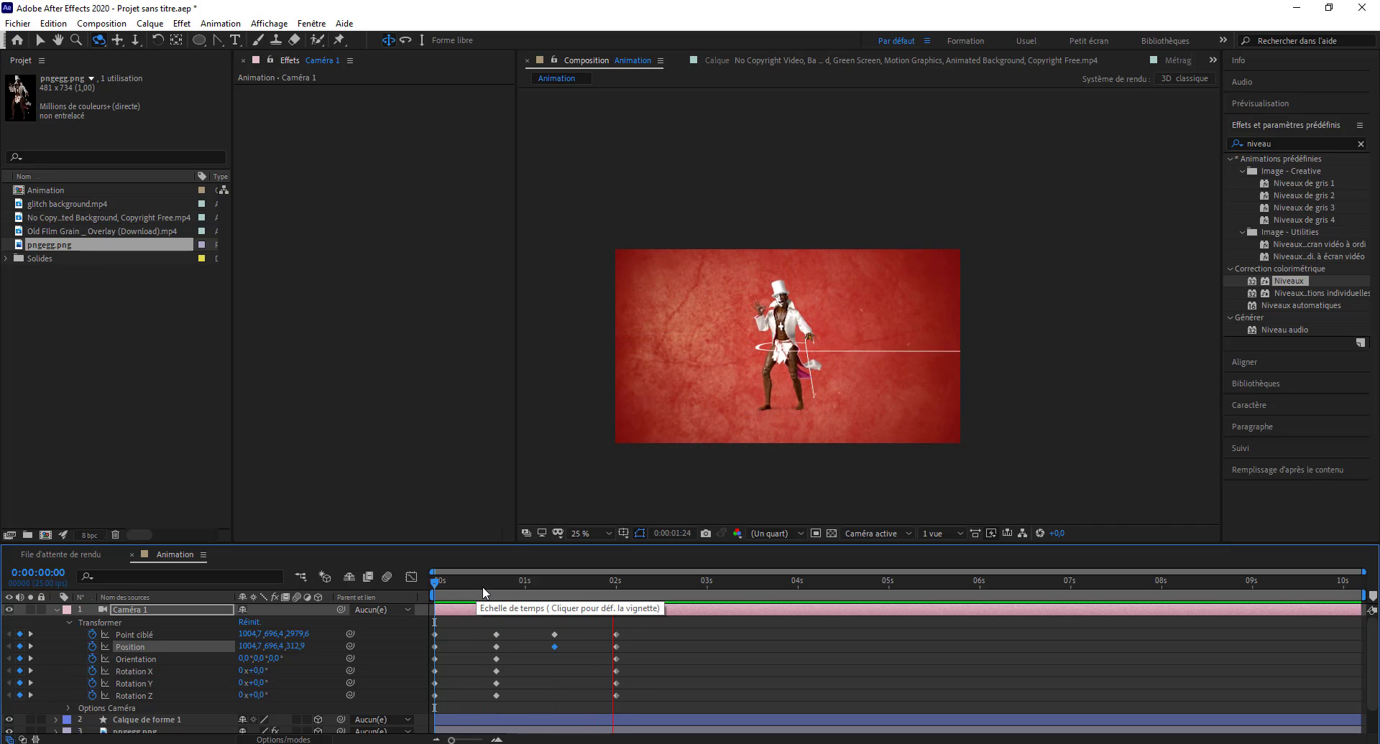
click(685, 582)
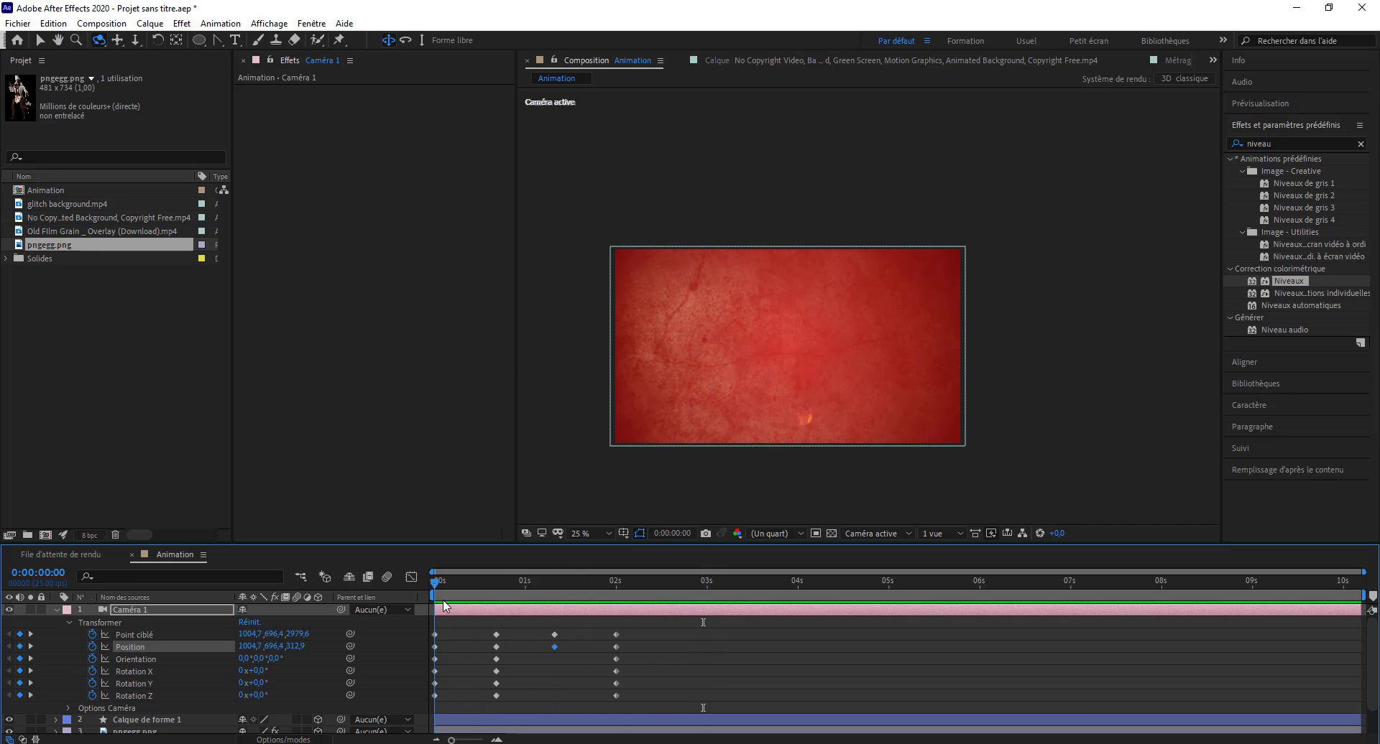
At 3:18, dolly the camera back to frame the whole figure and preview.
drag(692, 613, 772, 615)
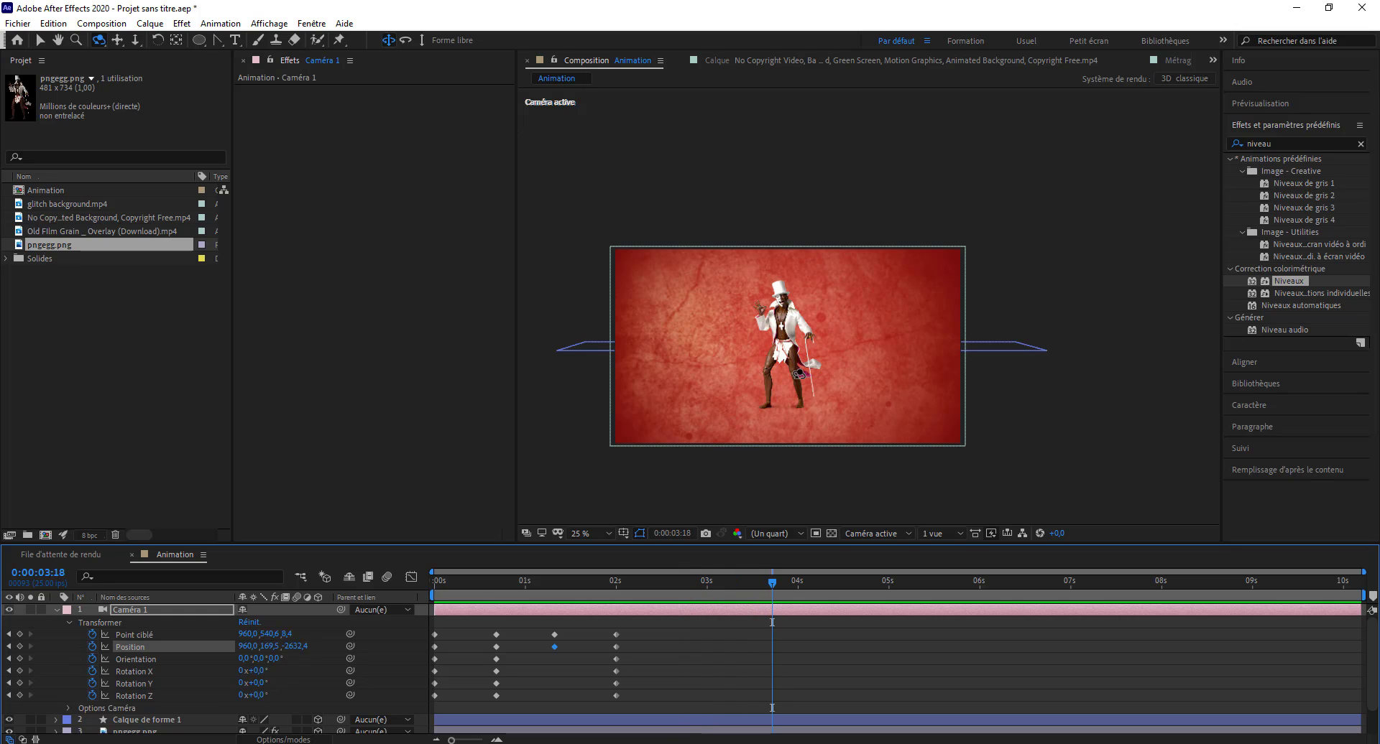
click(135, 40)
drag(784, 351, 785, 384)
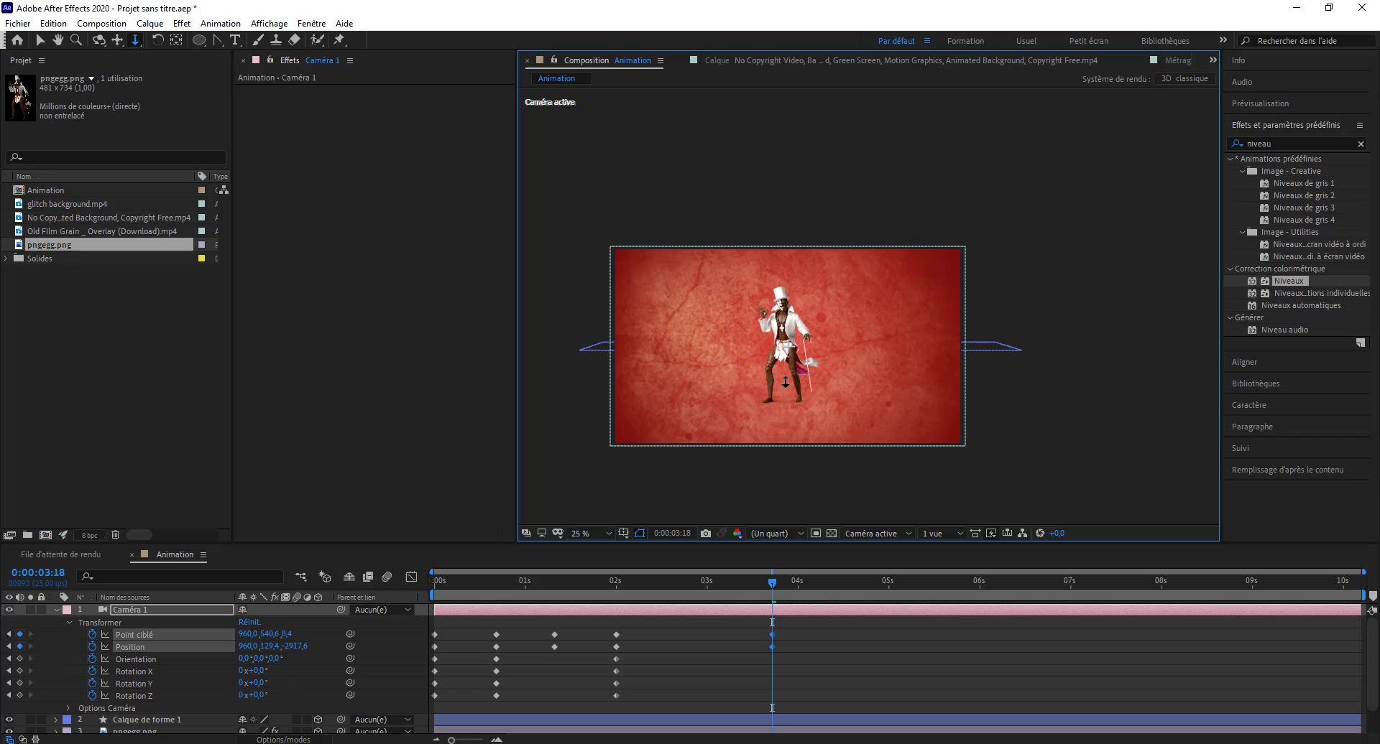
key(space)
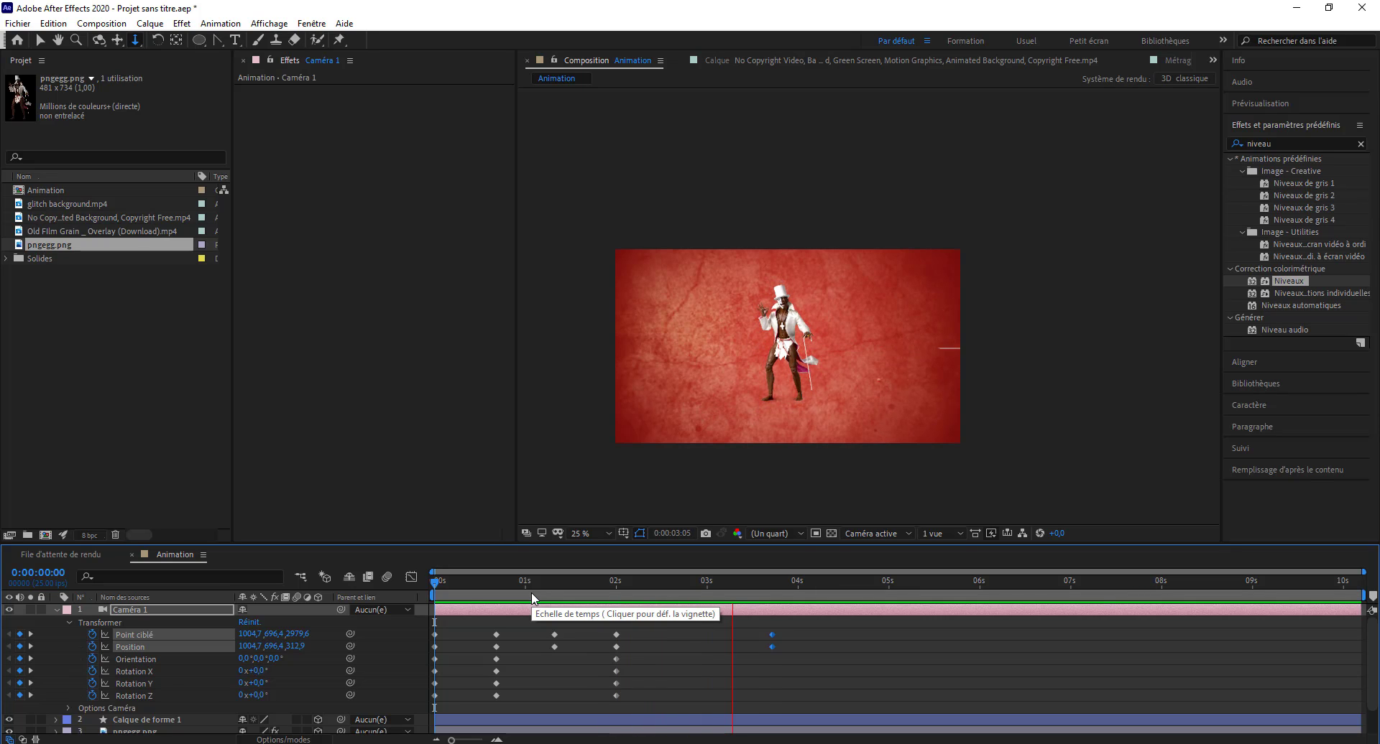
click(455, 580)
Keyframe Orientation and Rotation X, Y, Z at 1:08.
drag(455, 622, 554, 625)
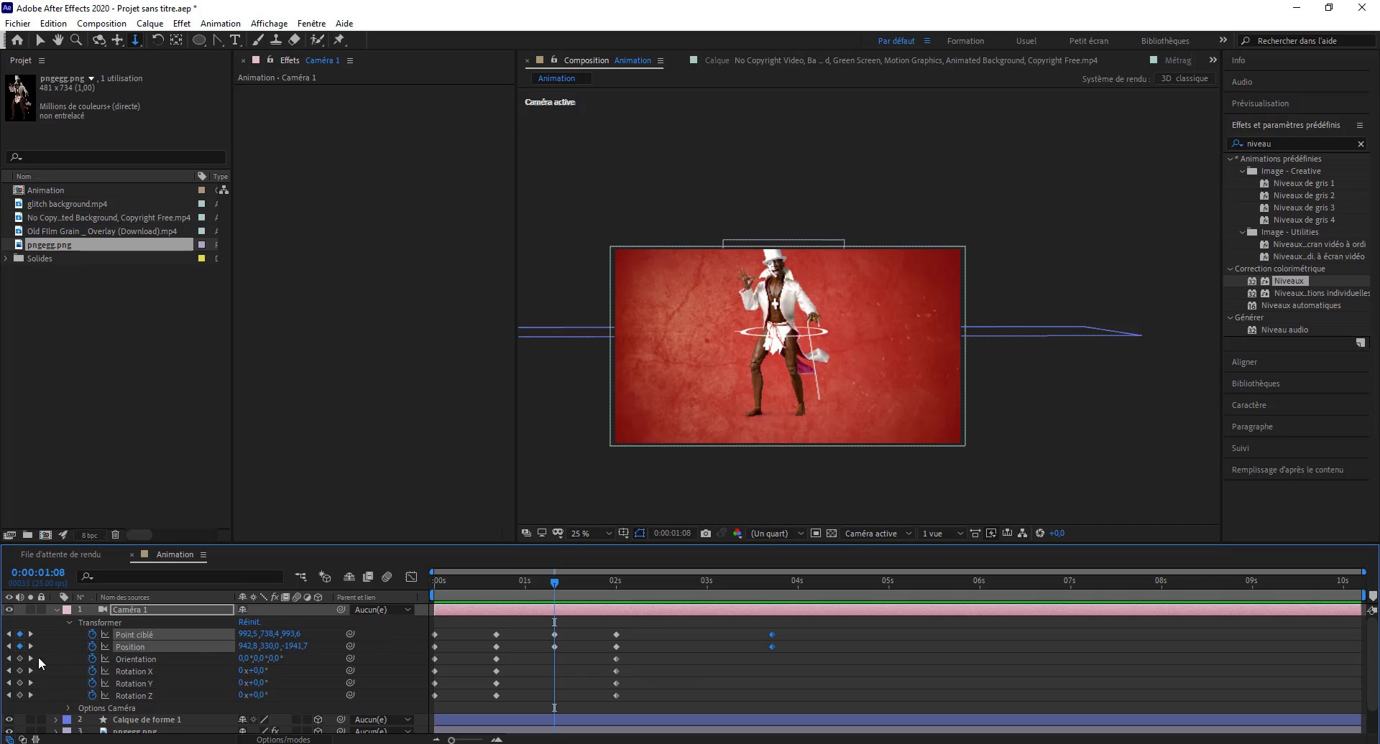
click(19, 659)
drag(19, 671, 19, 696)
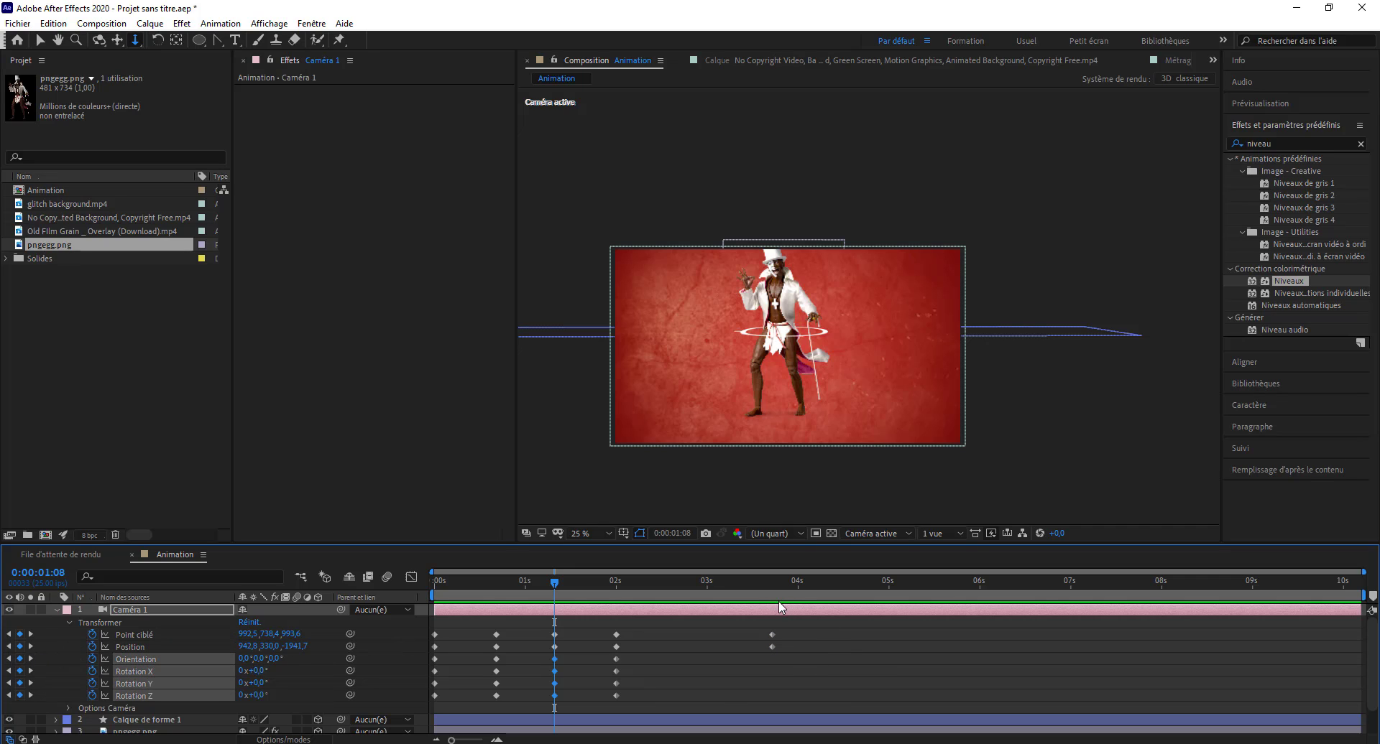
Preview the full camera animation and marquee-select all camera keyframes.
click(772, 580)
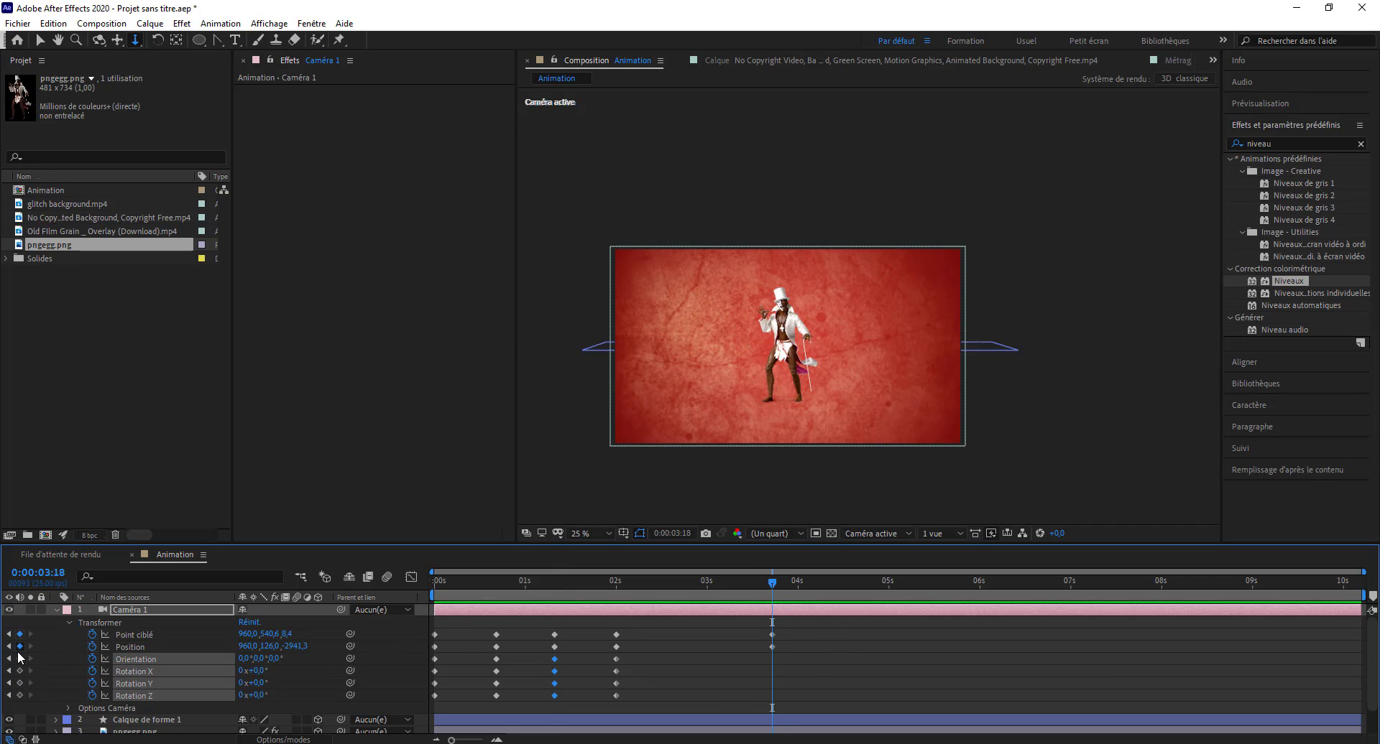
key(Home)
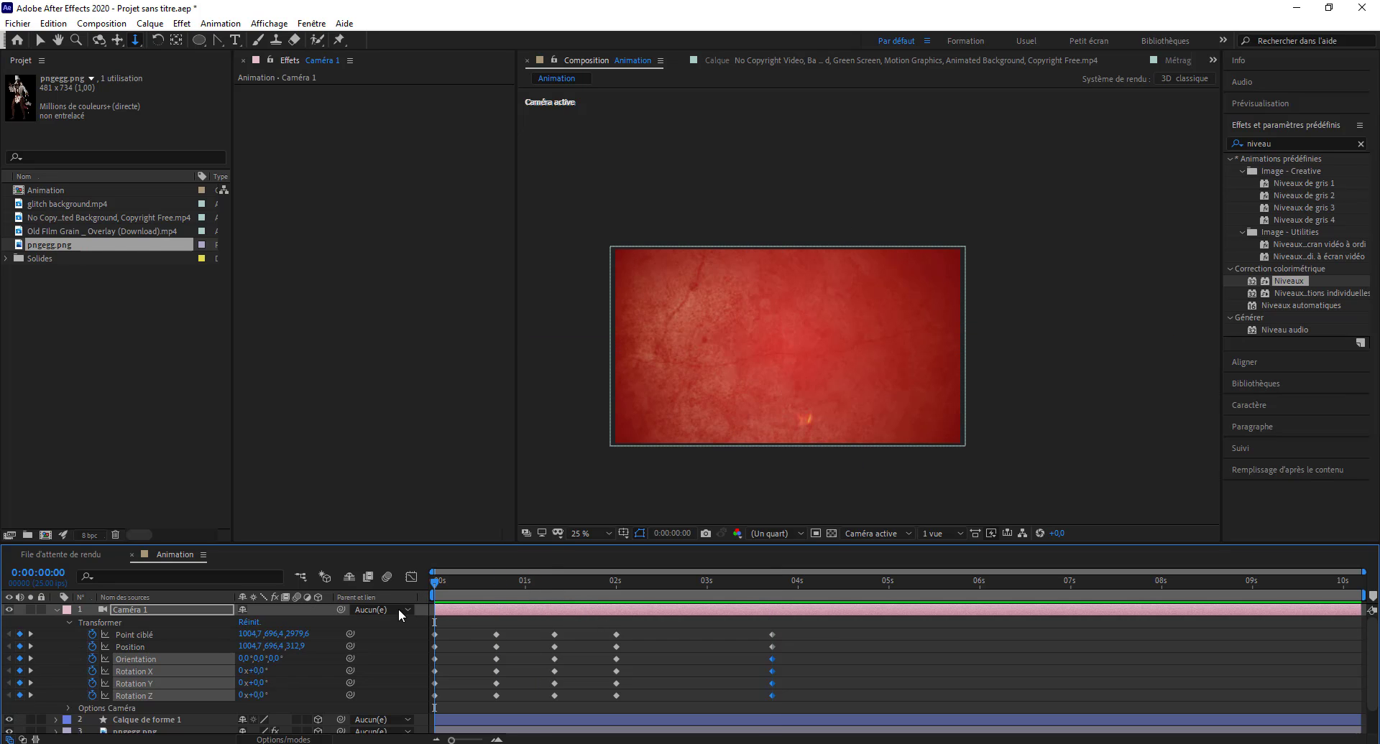
key(space)
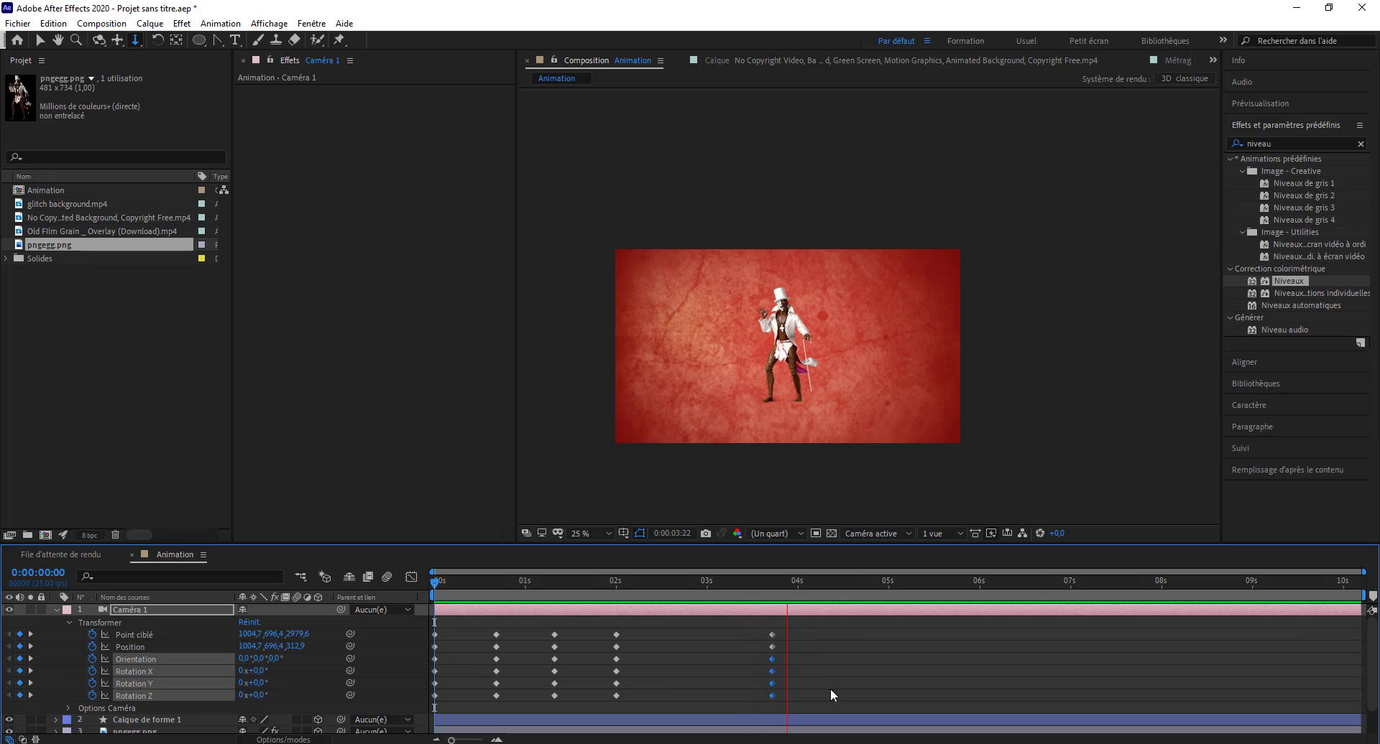
key(space)
drag(804, 709, 419, 614)
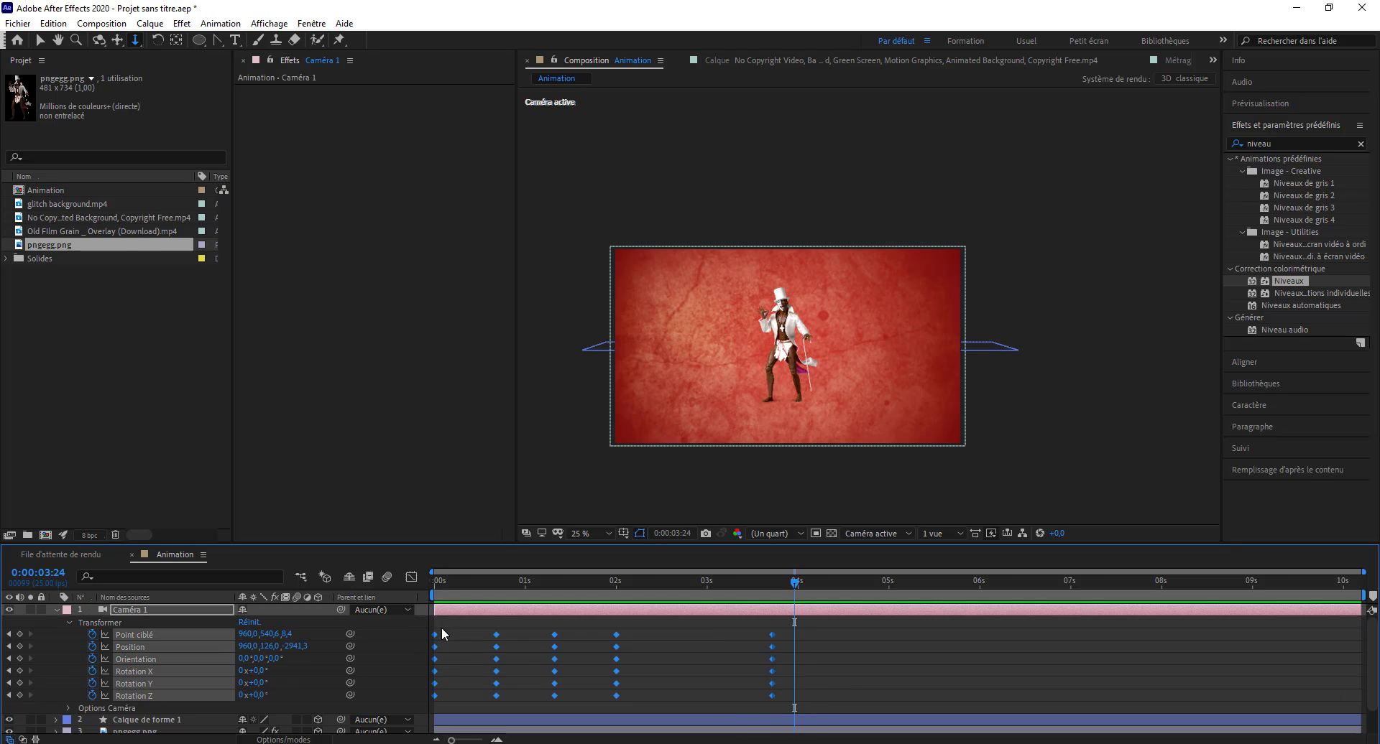
Set the selected camera keyframes' temporal interpolation to Bézier continue and preview the smoothed move.
right_click(496, 634)
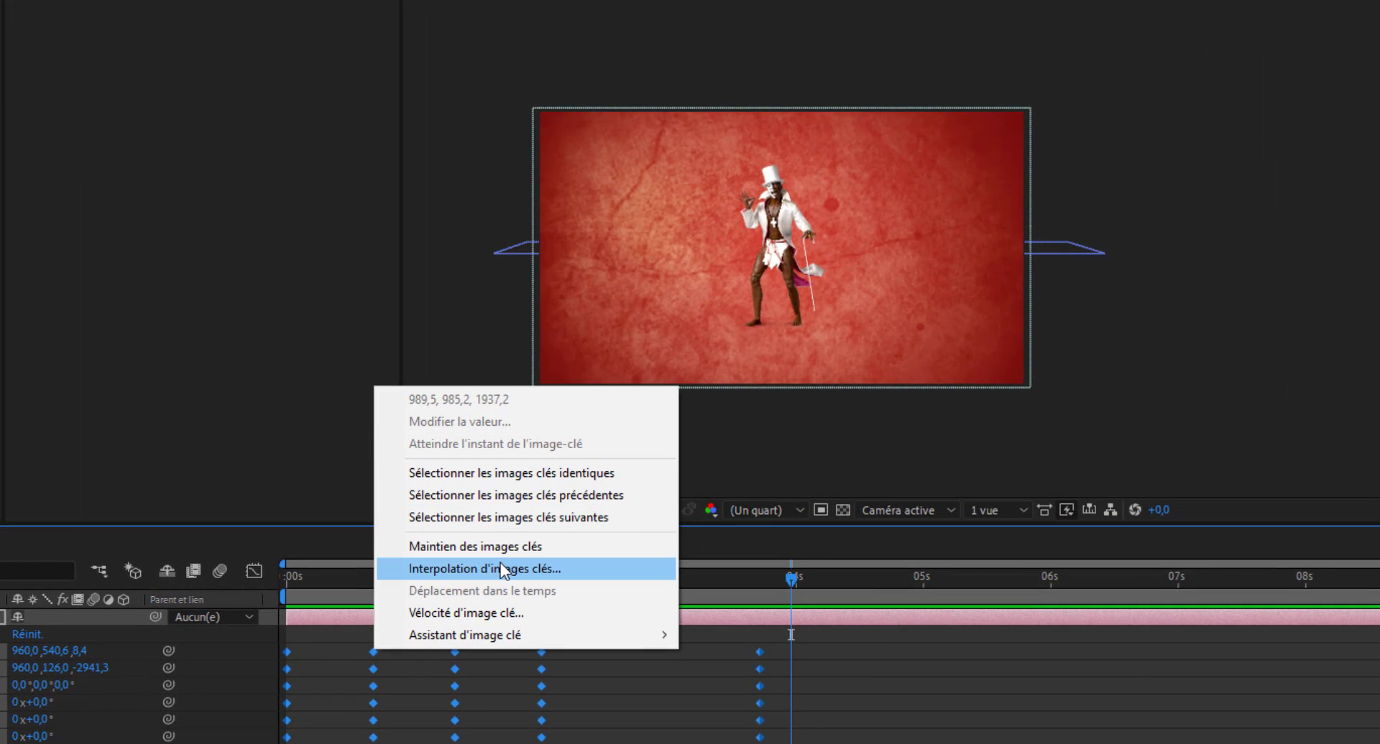
click(494, 568)
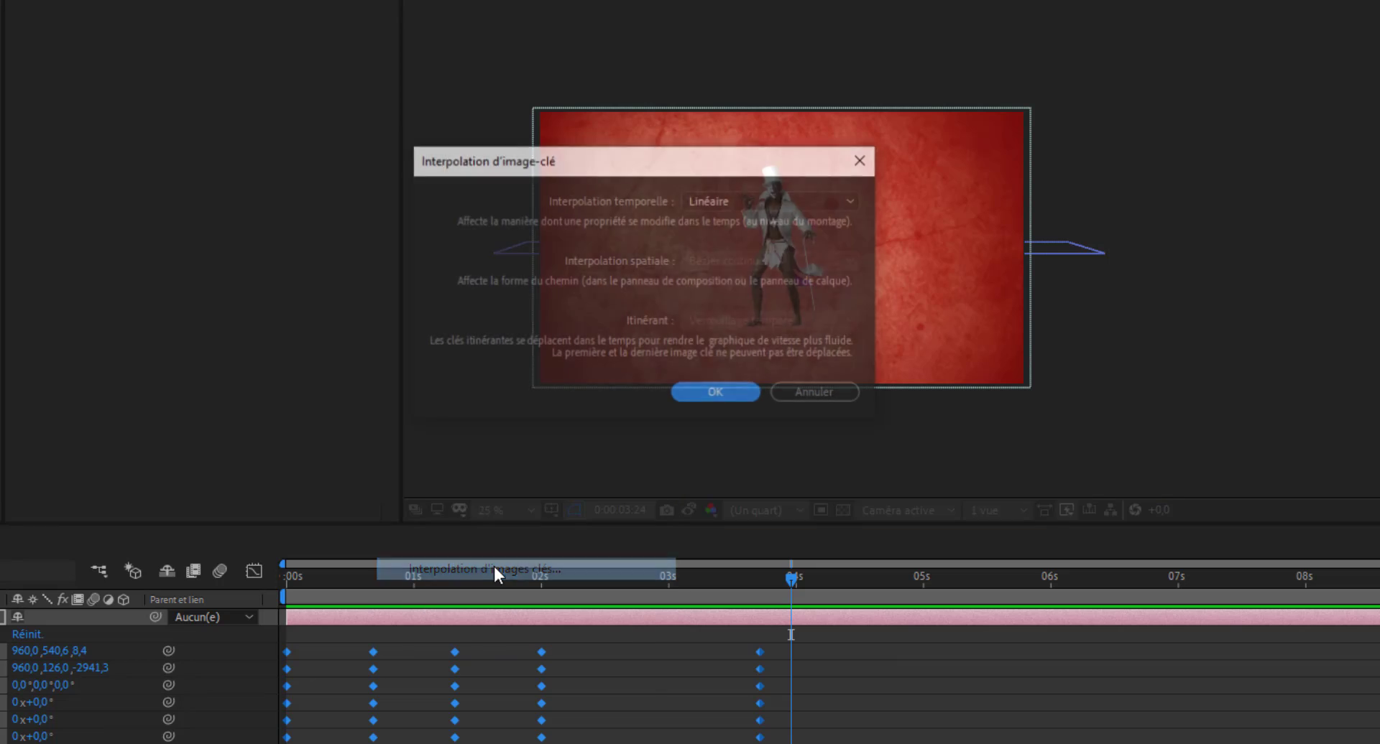
click(734, 202)
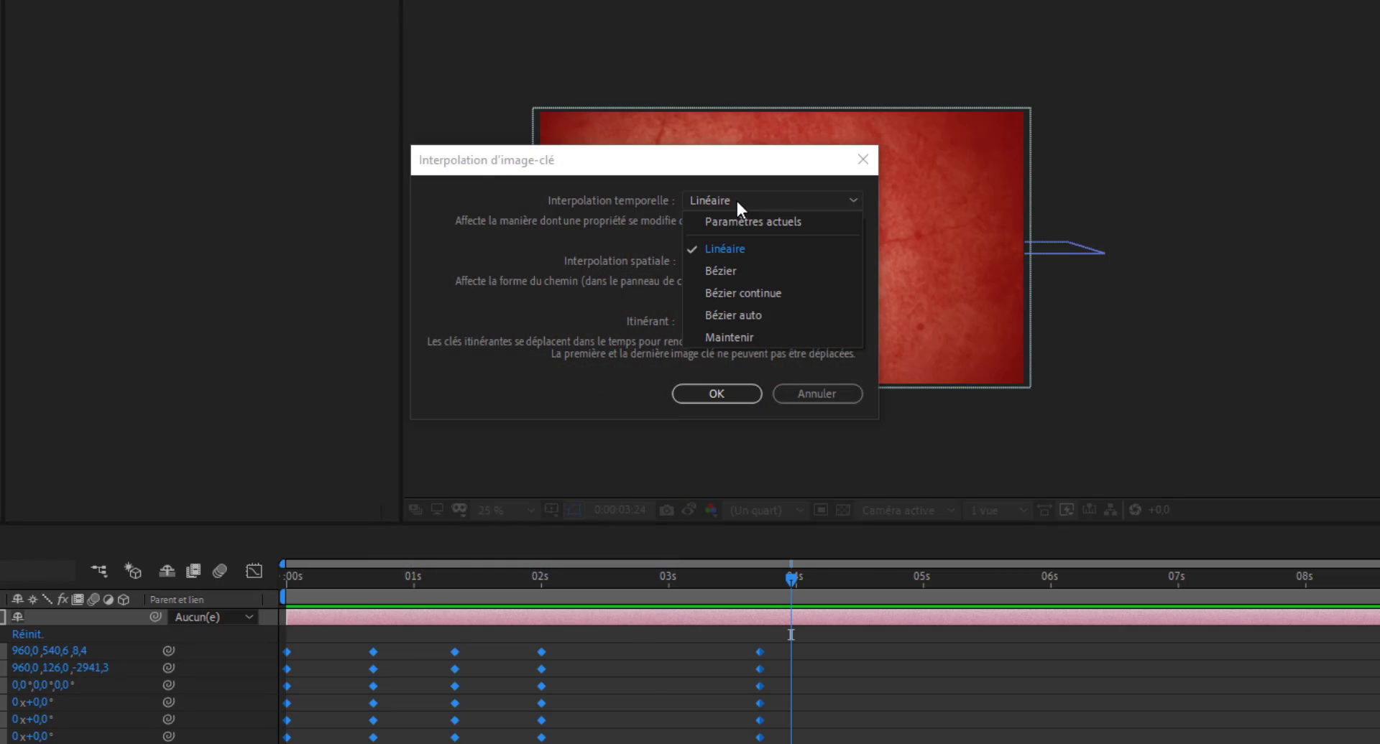
click(735, 291)
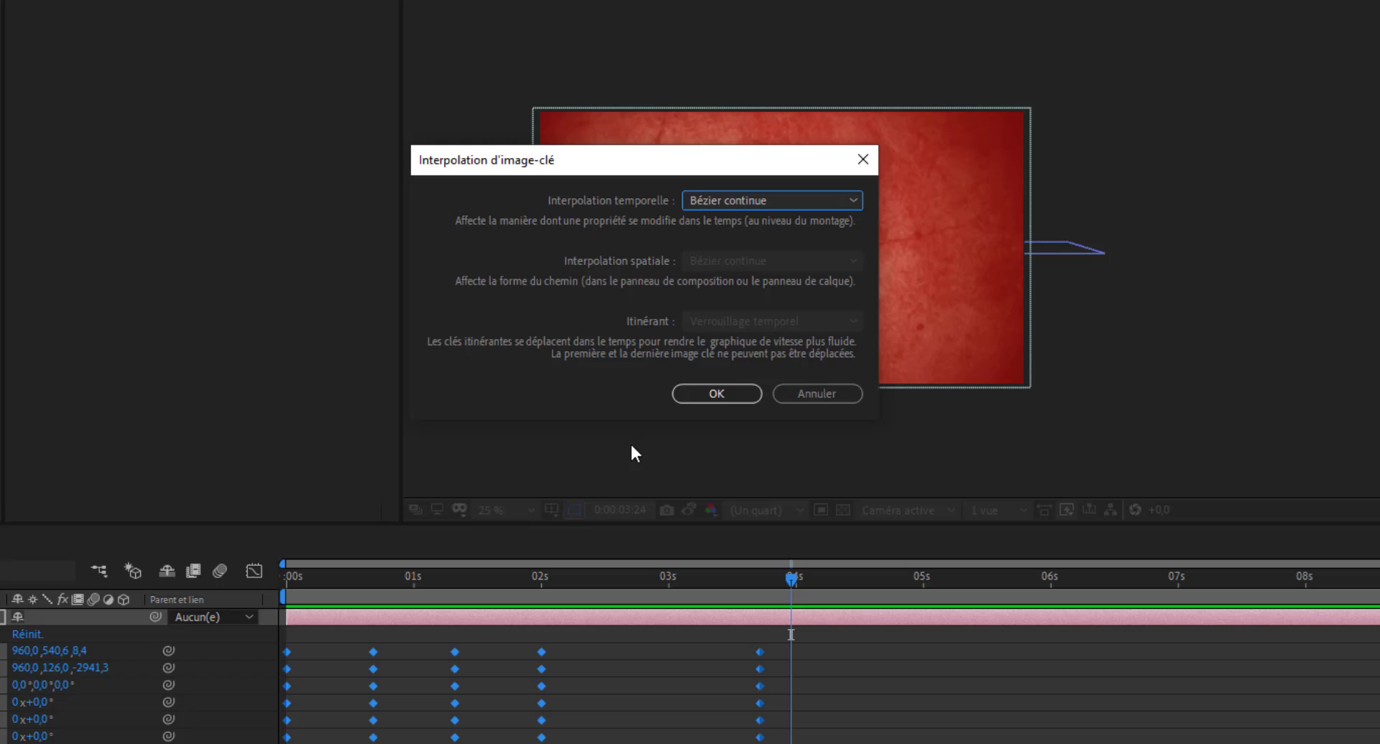
click(716, 394)
drag(381, 575, 288, 574)
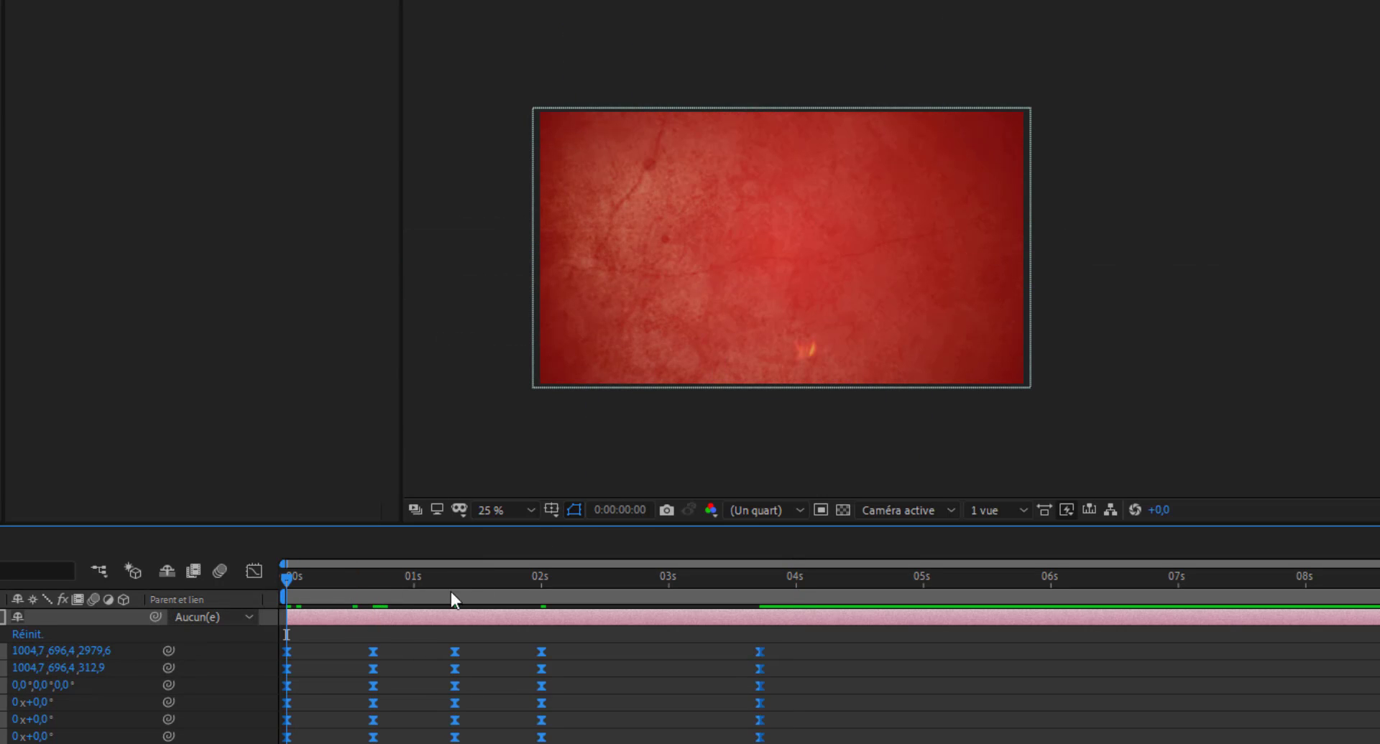
key(space)
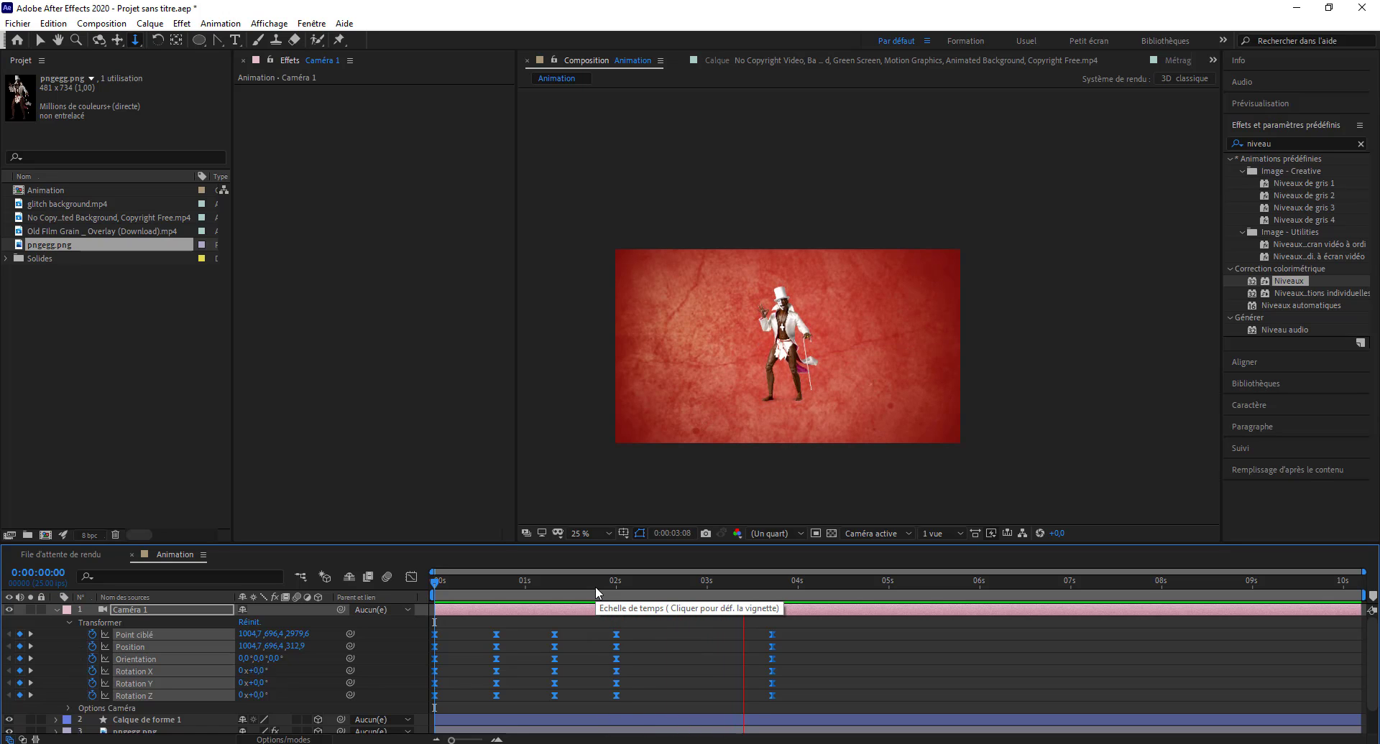
Compress the camera's Rotation and other keyframes into a shorter span near the start.
key(space)
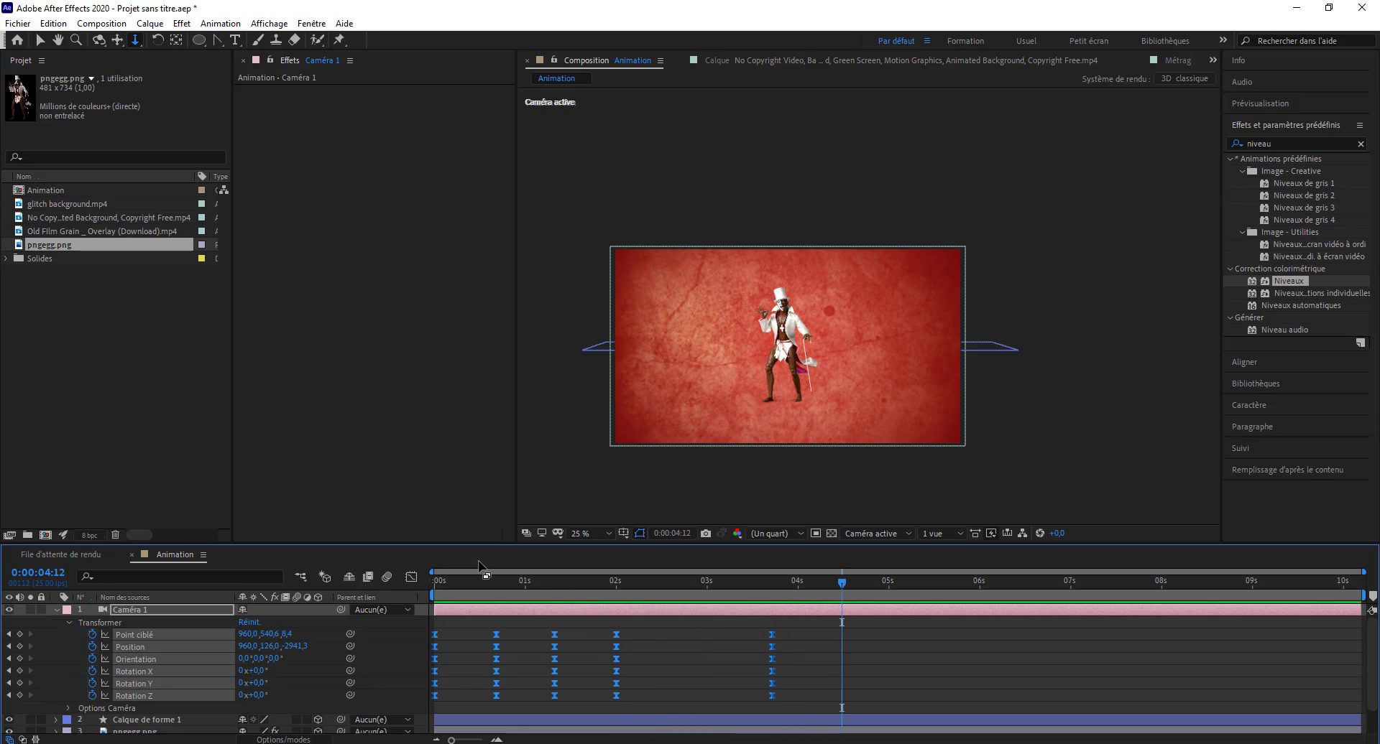
click(462, 581)
drag(524, 603, 543, 583)
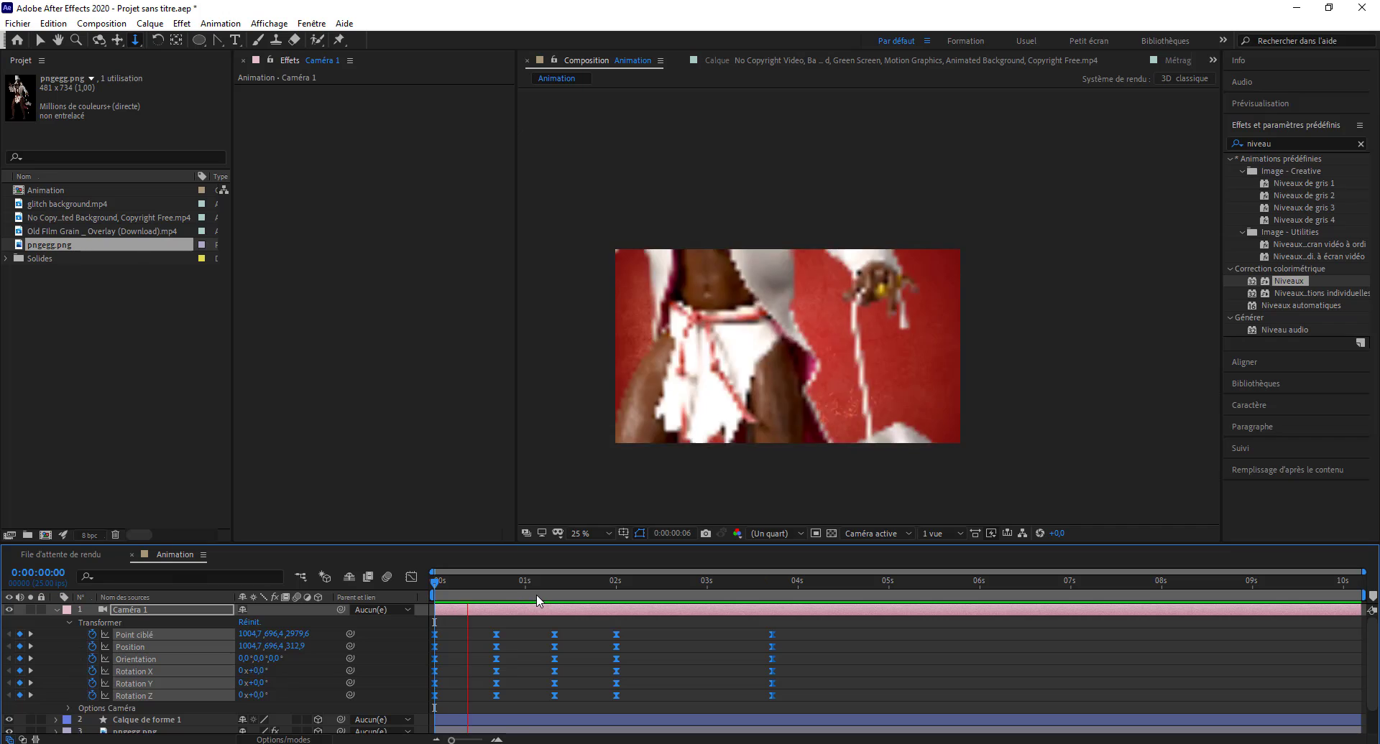
mouse_move(809, 707)
mouse_down()
mouse_move(602, 670)
mouse_move(420, 606)
mouse_up()
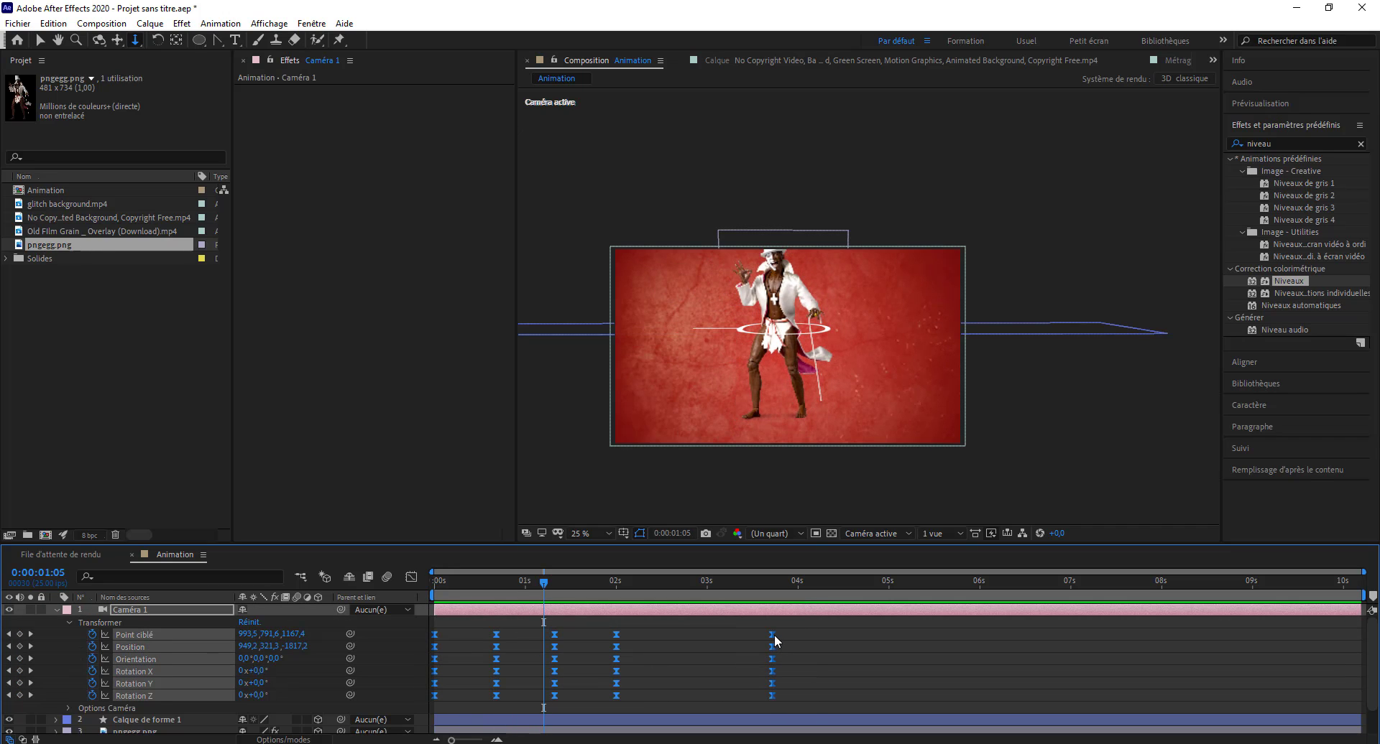
alt+drag(772, 635, 616, 645)
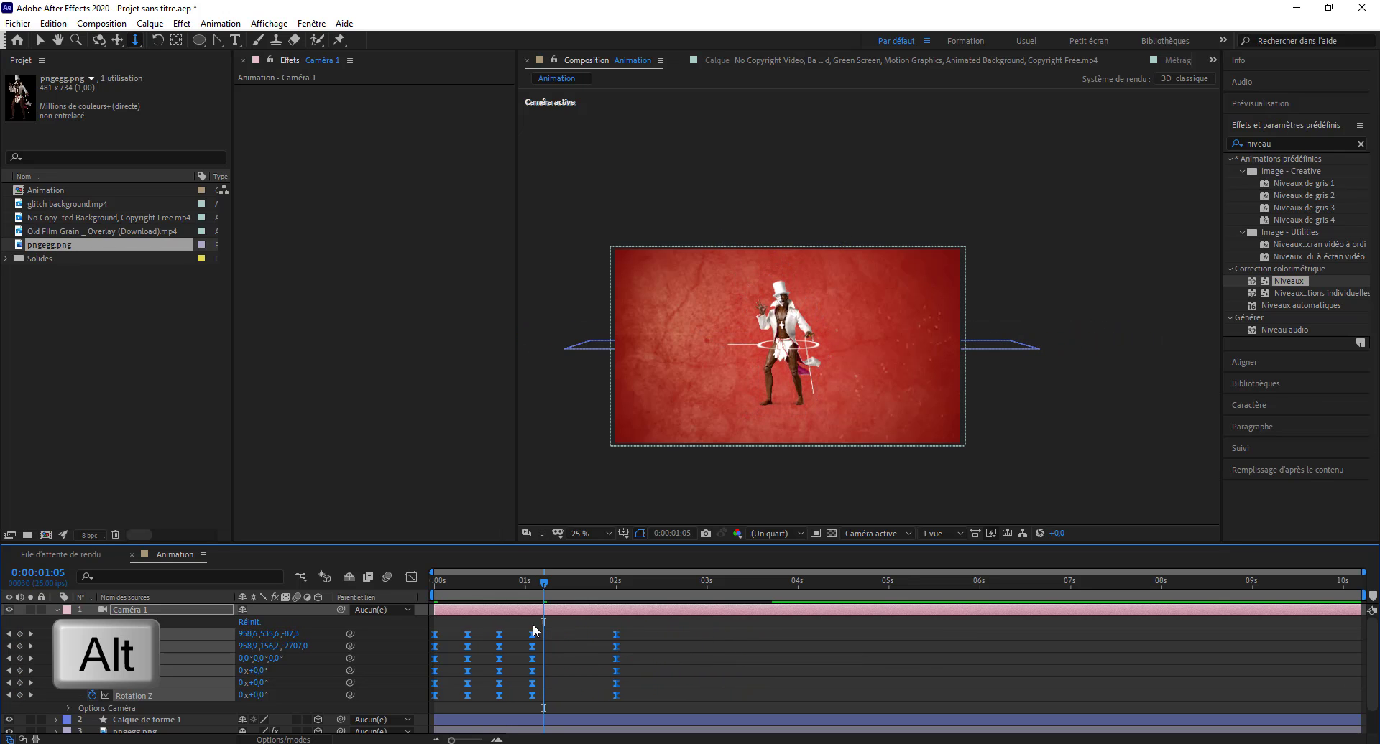
key(space)
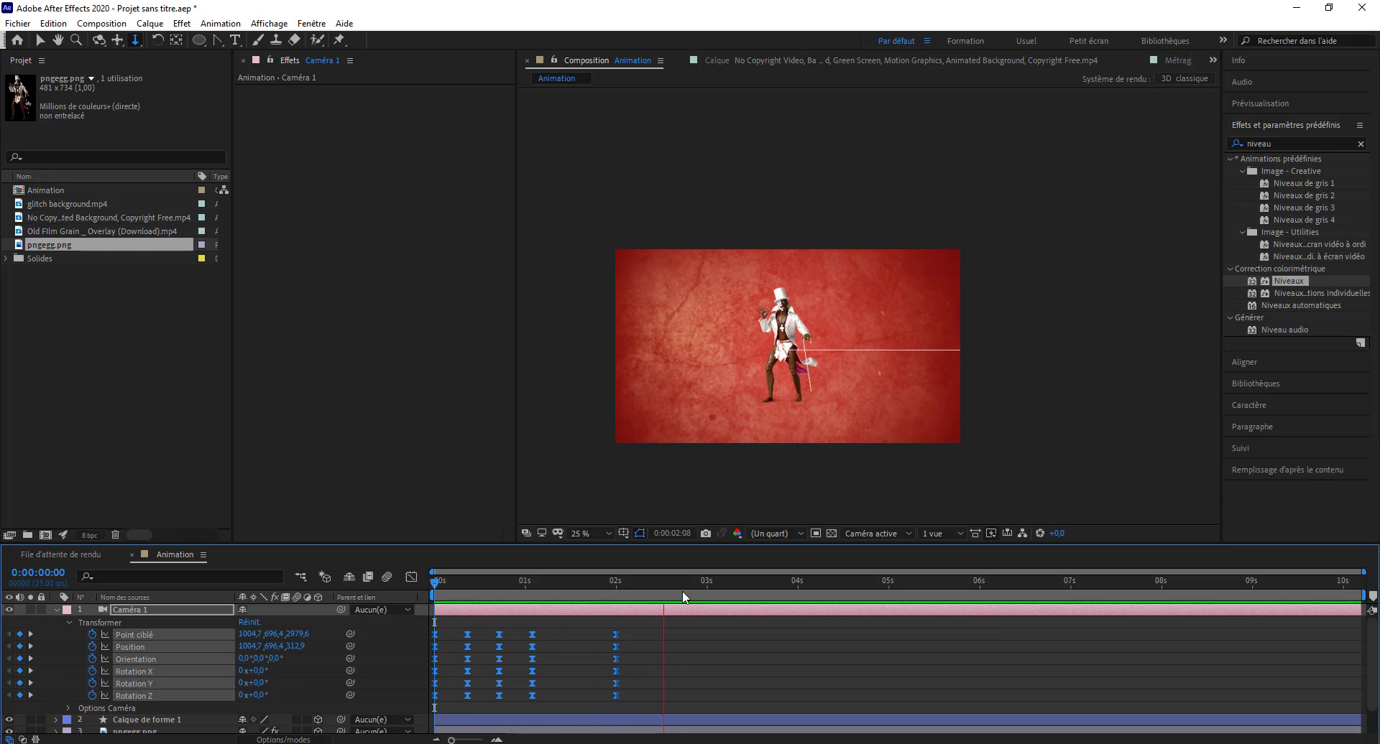
Move the final camera keyframes to about 0:00:03:10 and pull the camera slightly back there.
mouse_move(684, 597)
mouse_down()
mouse_move(583, 597)
mouse_move(616, 701)
mouse_move(743, 695)
mouse_up()
key(space)
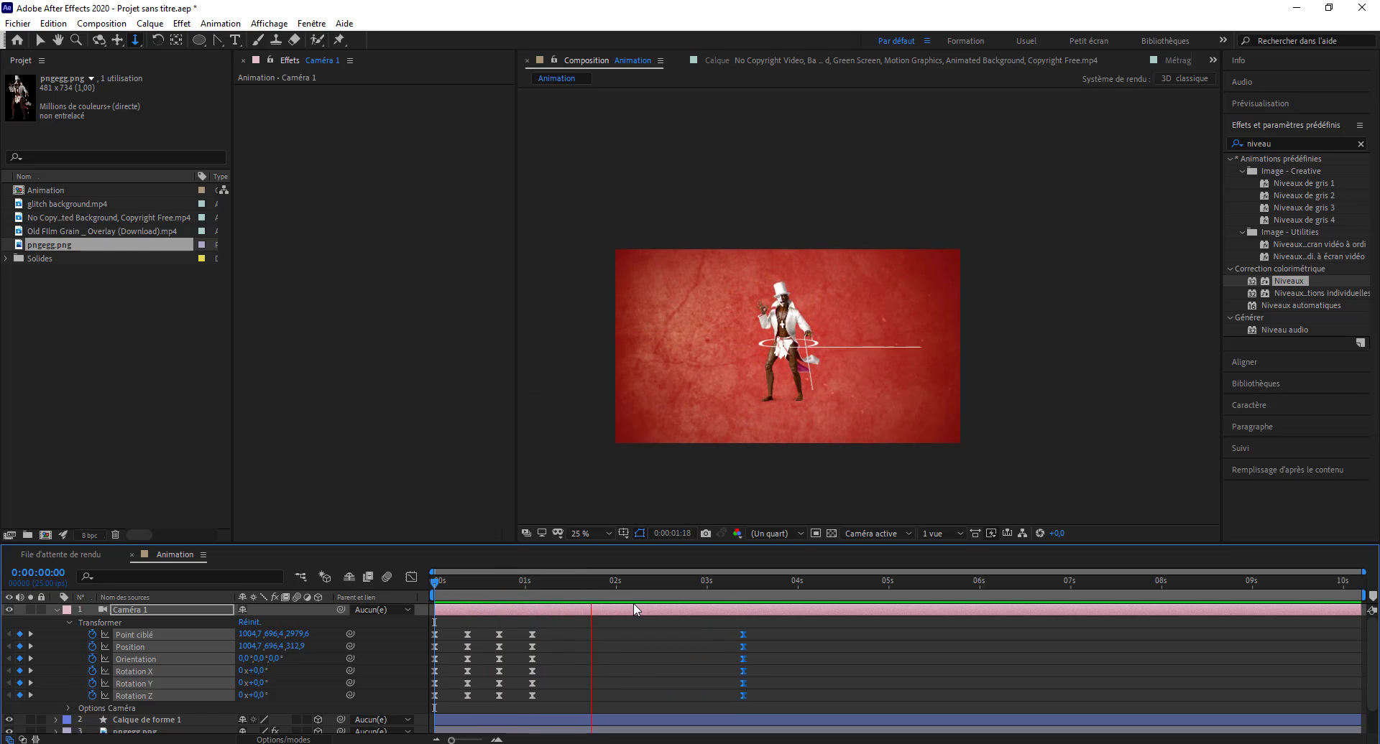
key(space)
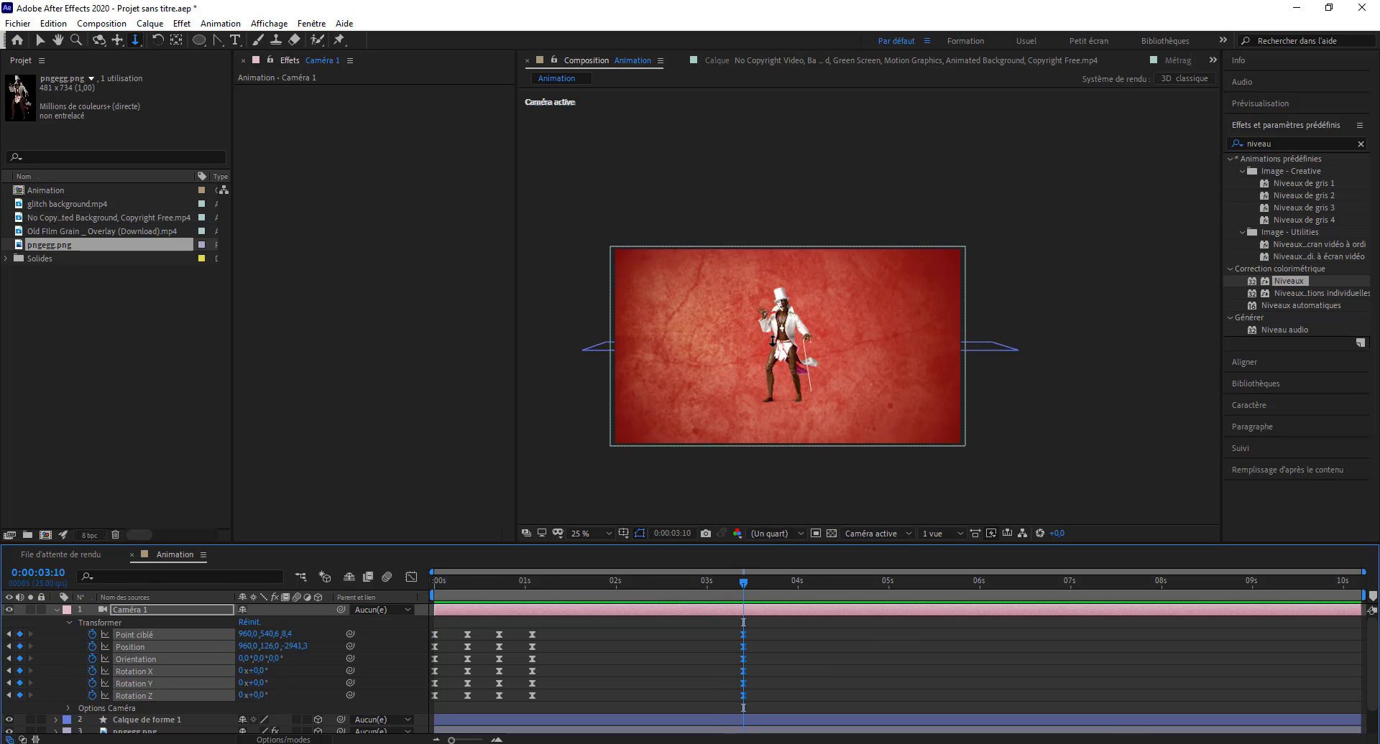
drag(789, 353, 788, 364)
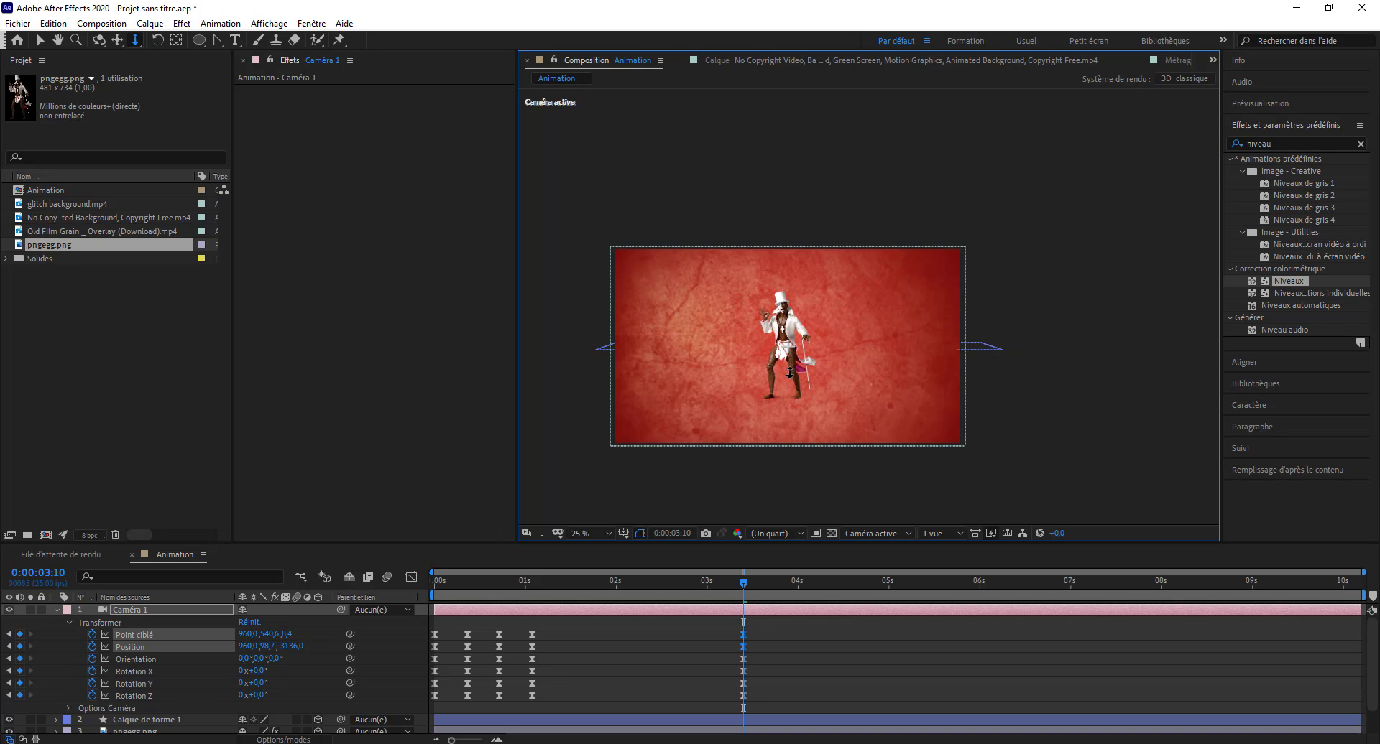
key(space)
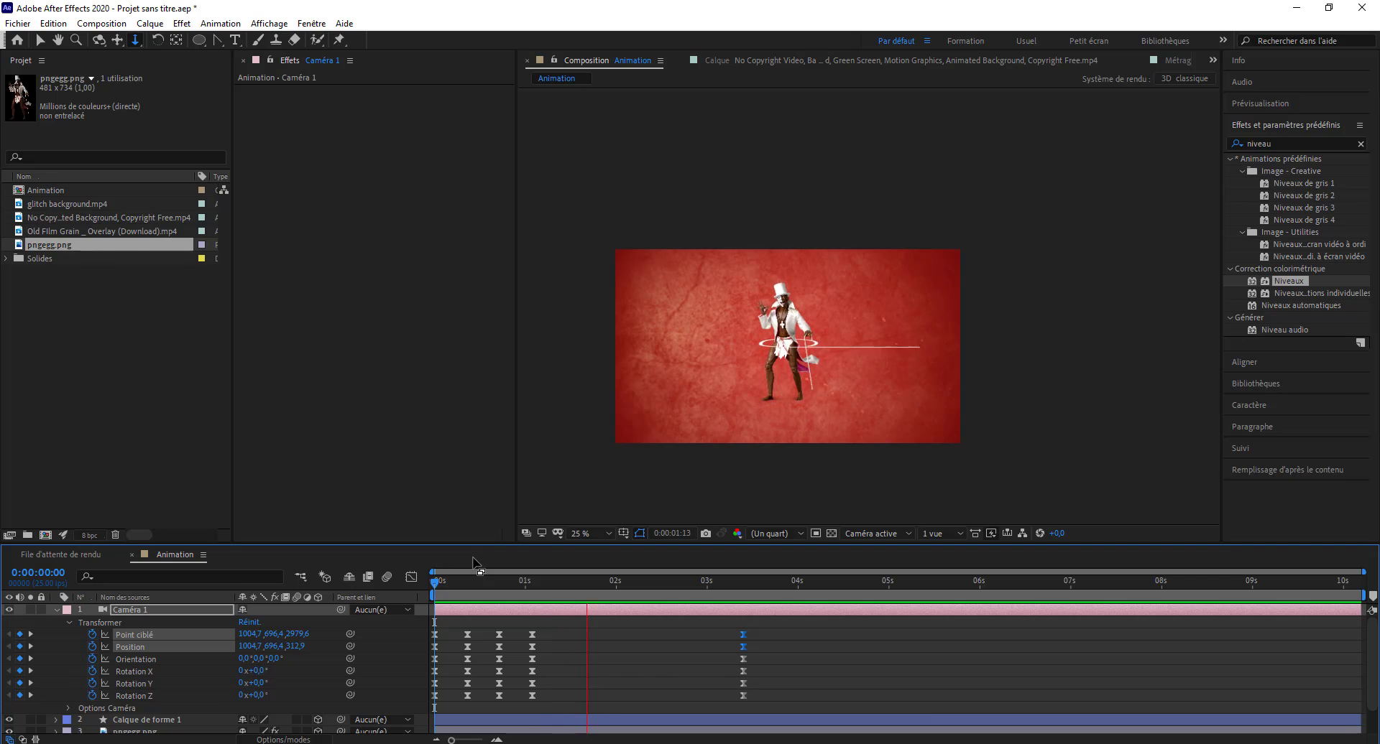
key(space)
Replay the retimed camera move from the first frame to check its timing.
drag(477, 592, 401, 592)
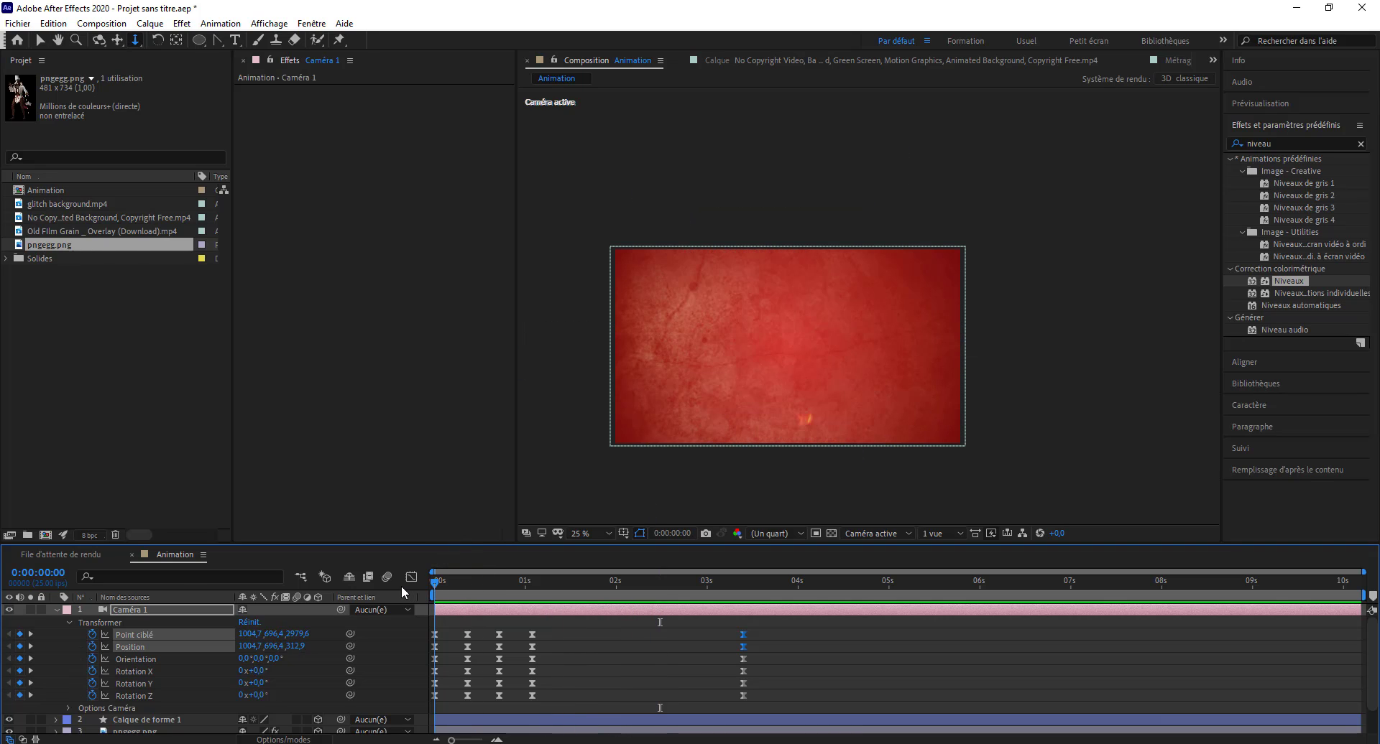
key(space)
key(space)
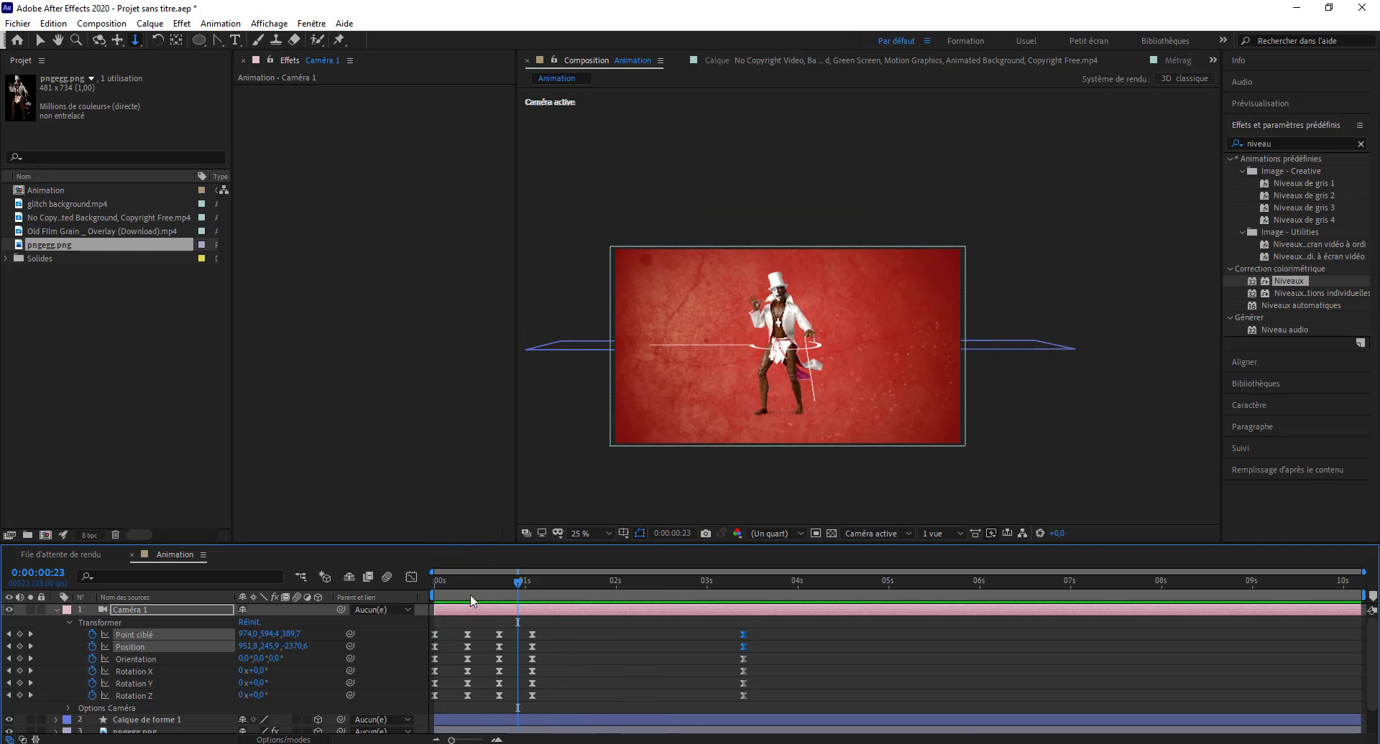
key(space)
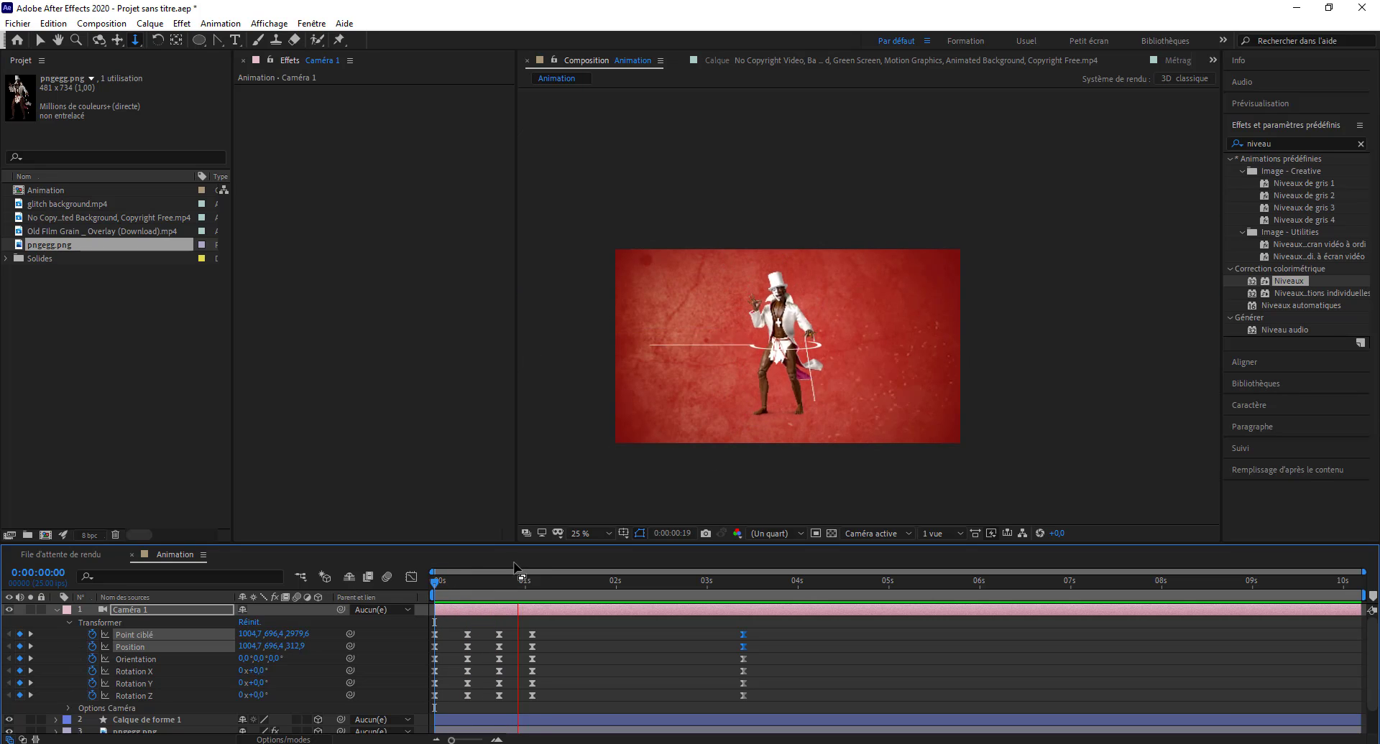
key(space)
key(space)
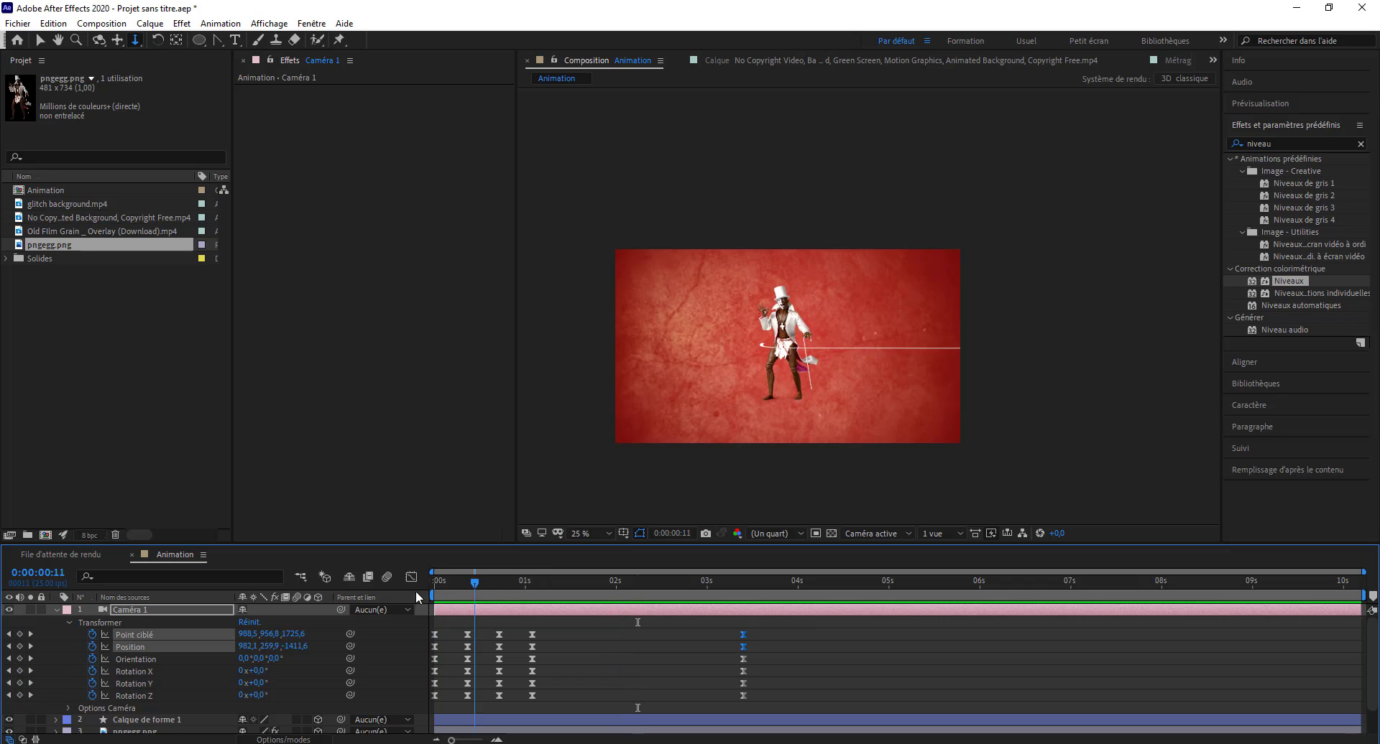
key(space)
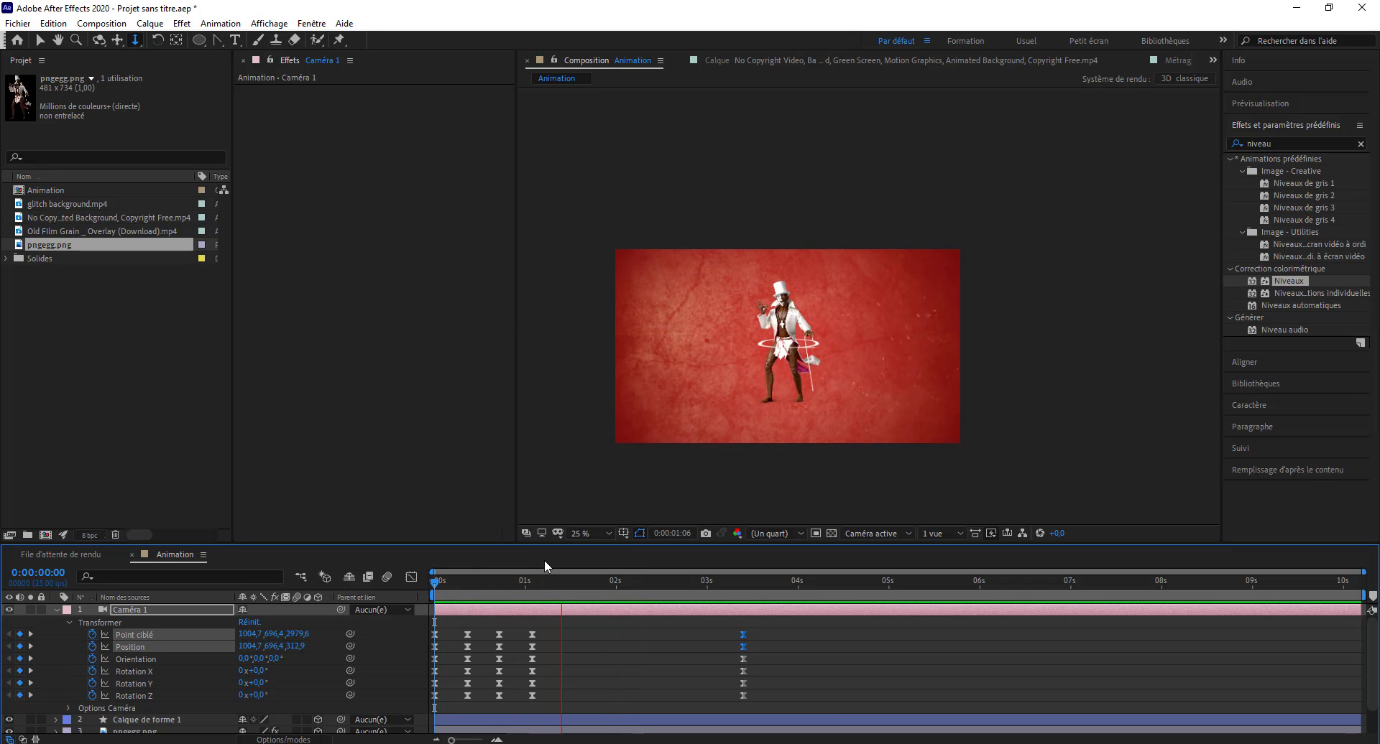
key(space)
key(space)
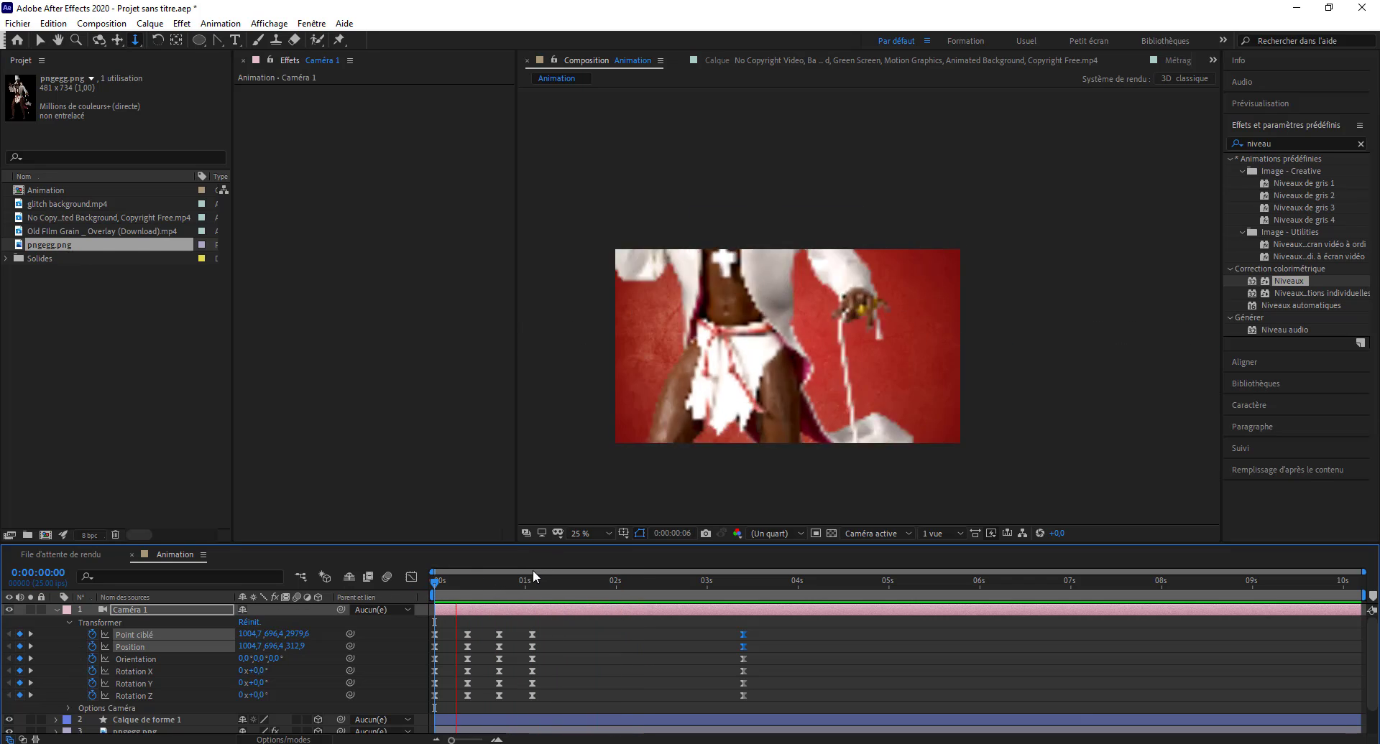
key(space)
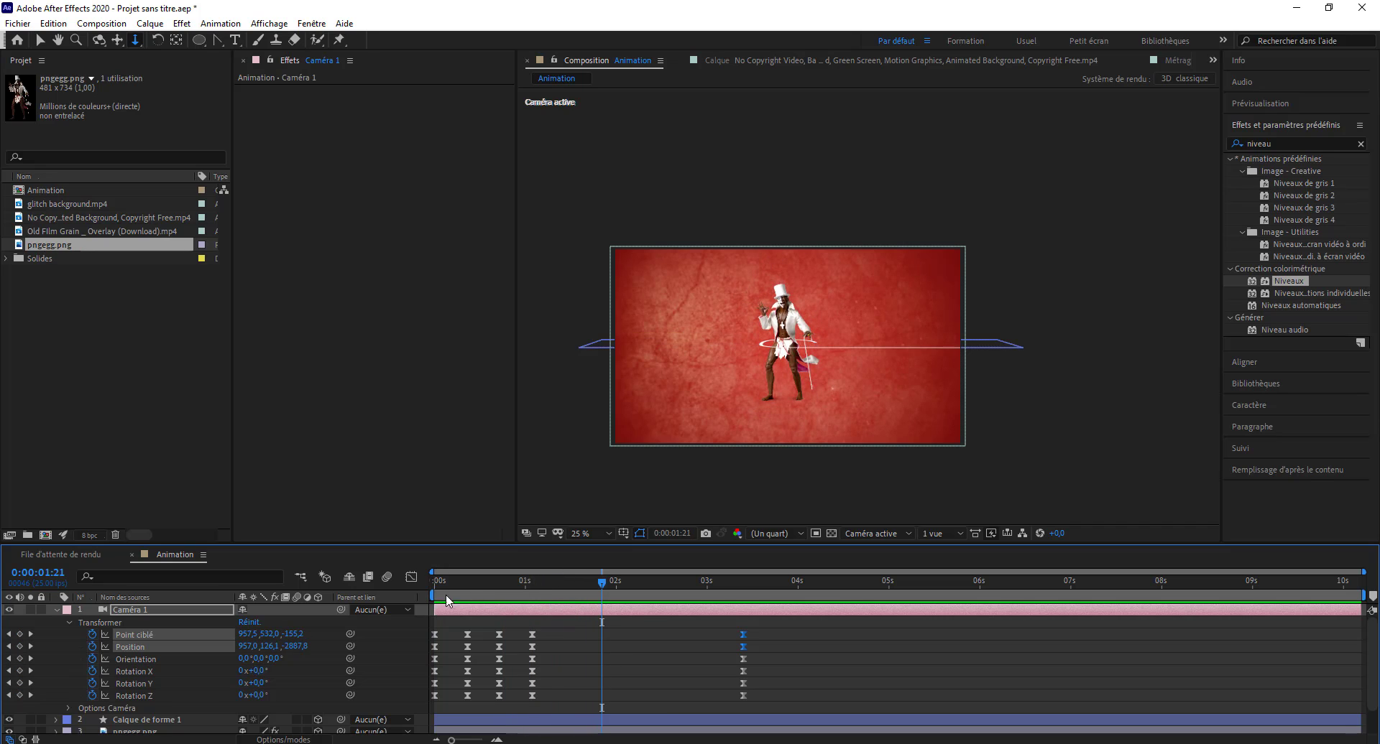
key(space)
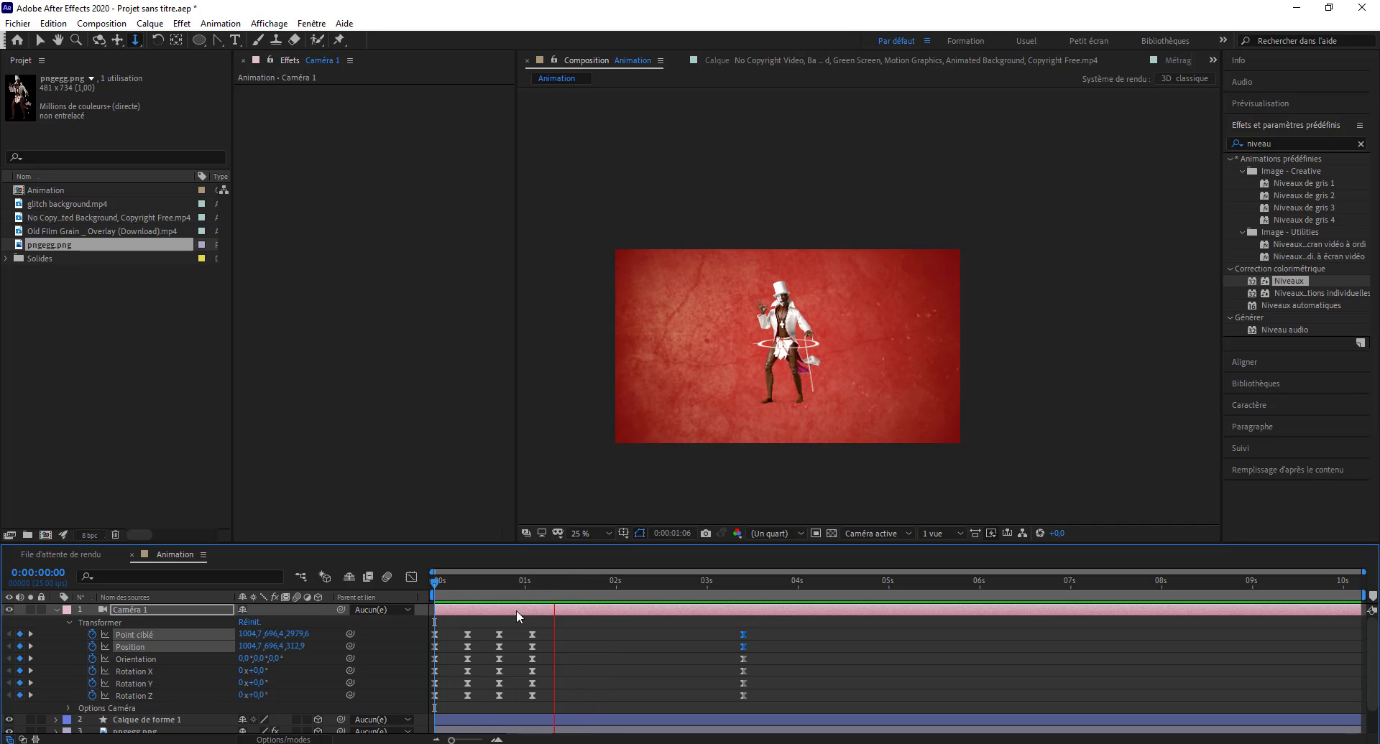
key(space)
mouse_move(433, 603)
mouse_down()
mouse_move(510, 603)
mouse_move(468, 611)
mouse_up()
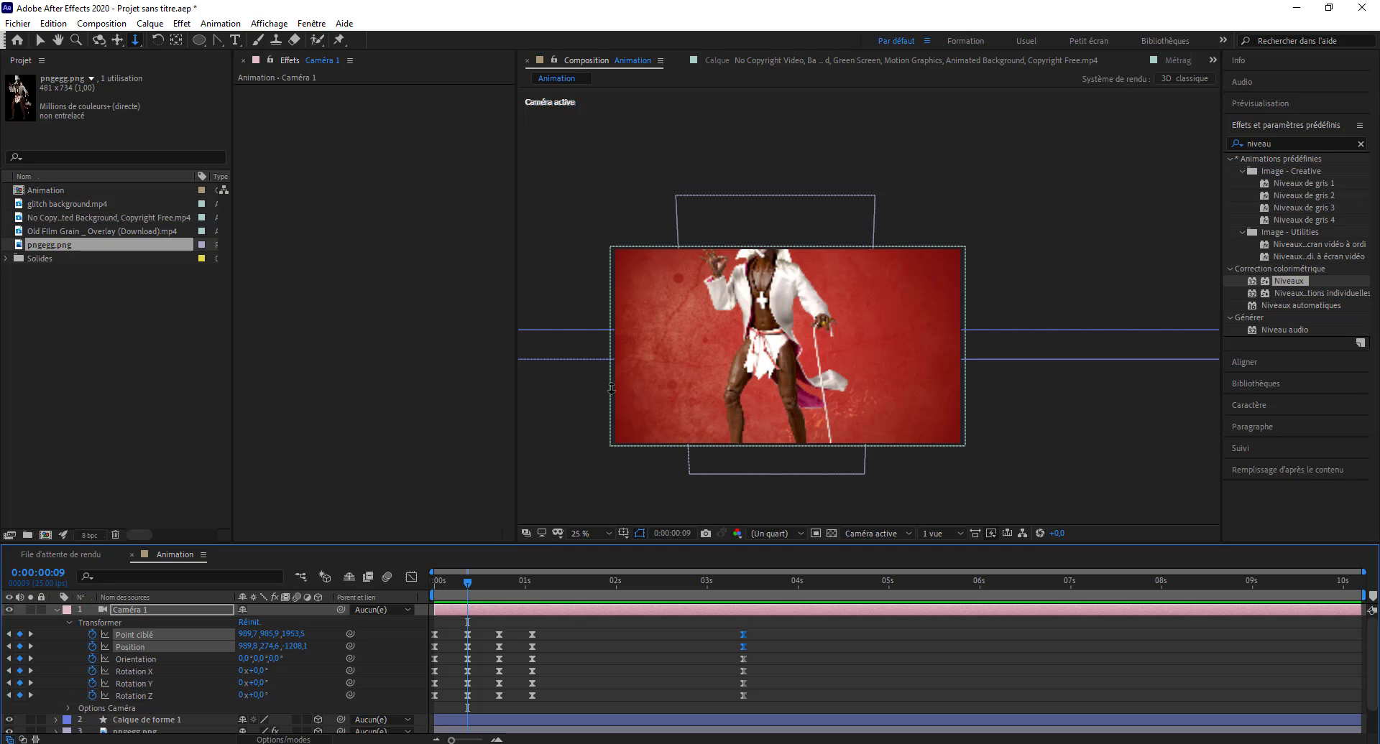
Reframe the camera closer around the figure at 0:09 and at 0:18.
drag(746, 344, 645, 417)
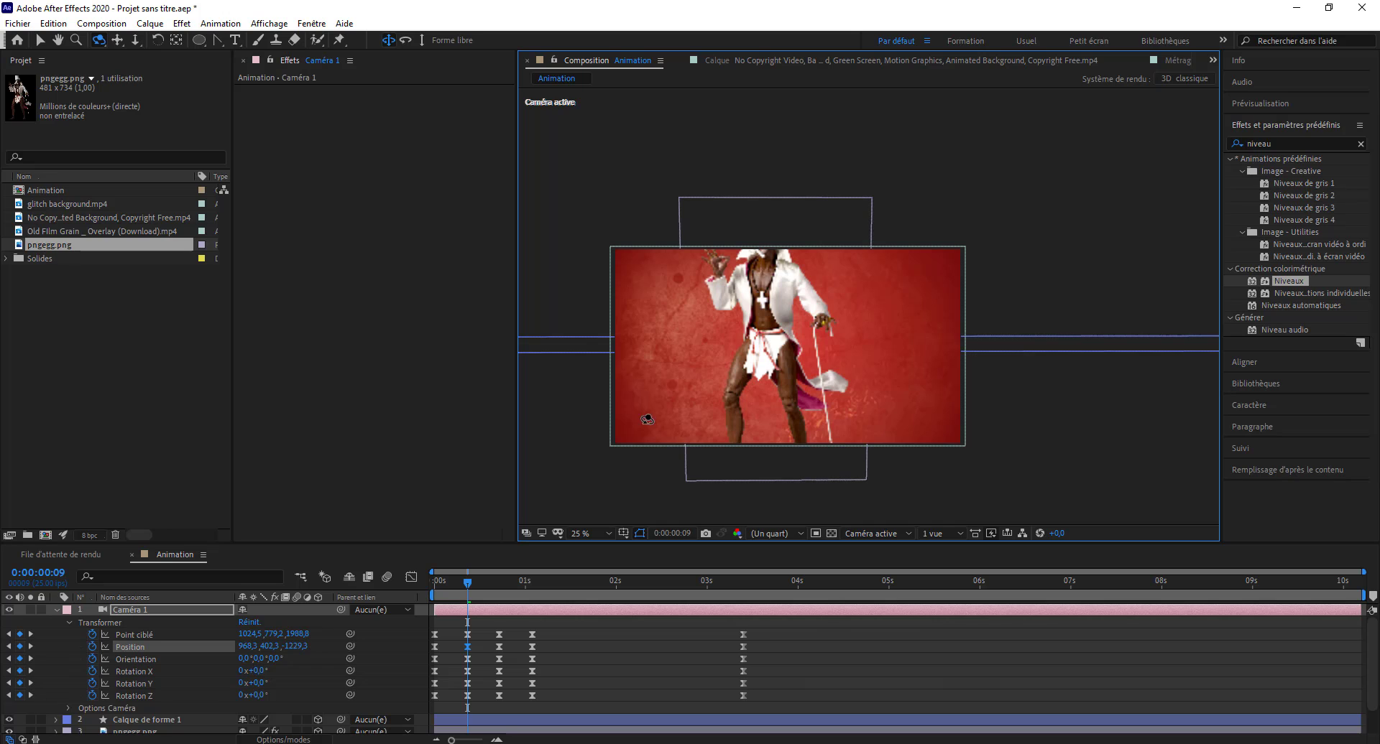
drag(464, 585, 394, 585)
key(space)
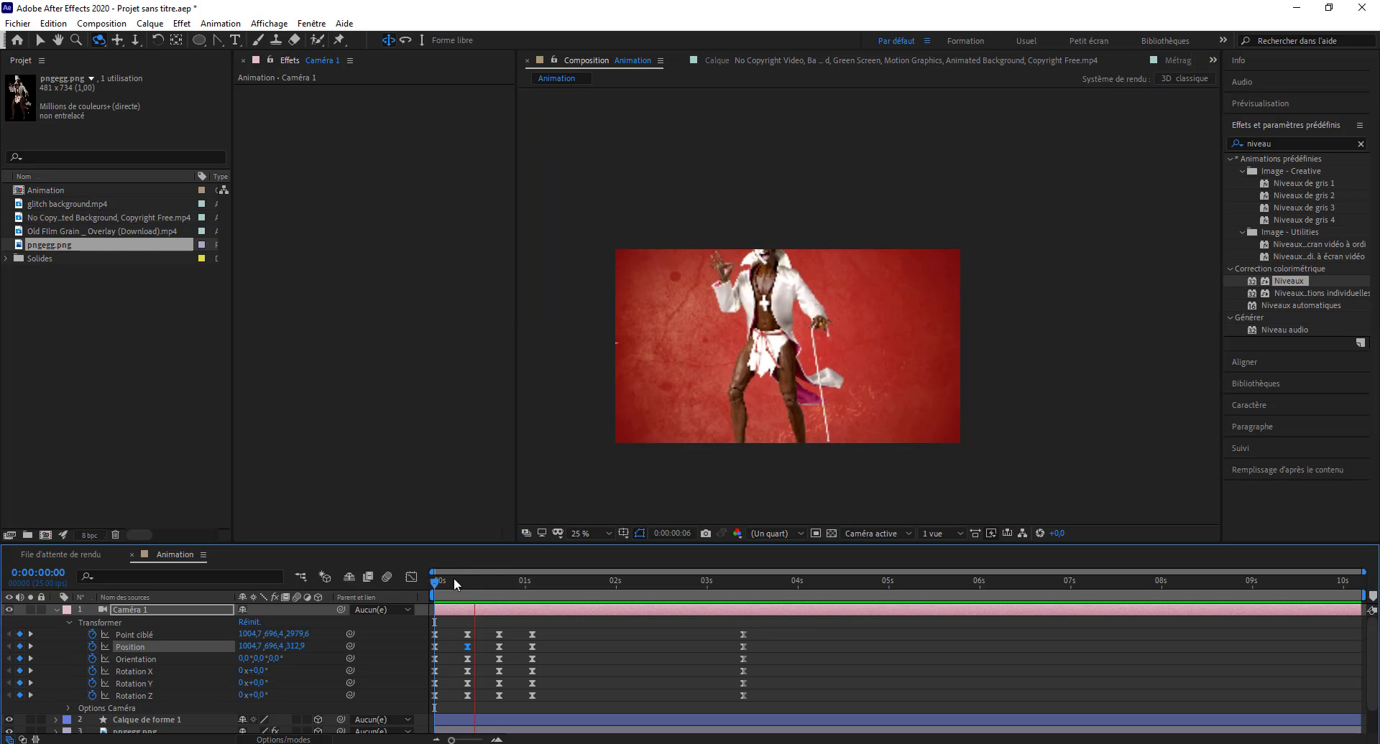
drag(507, 585, 501, 587)
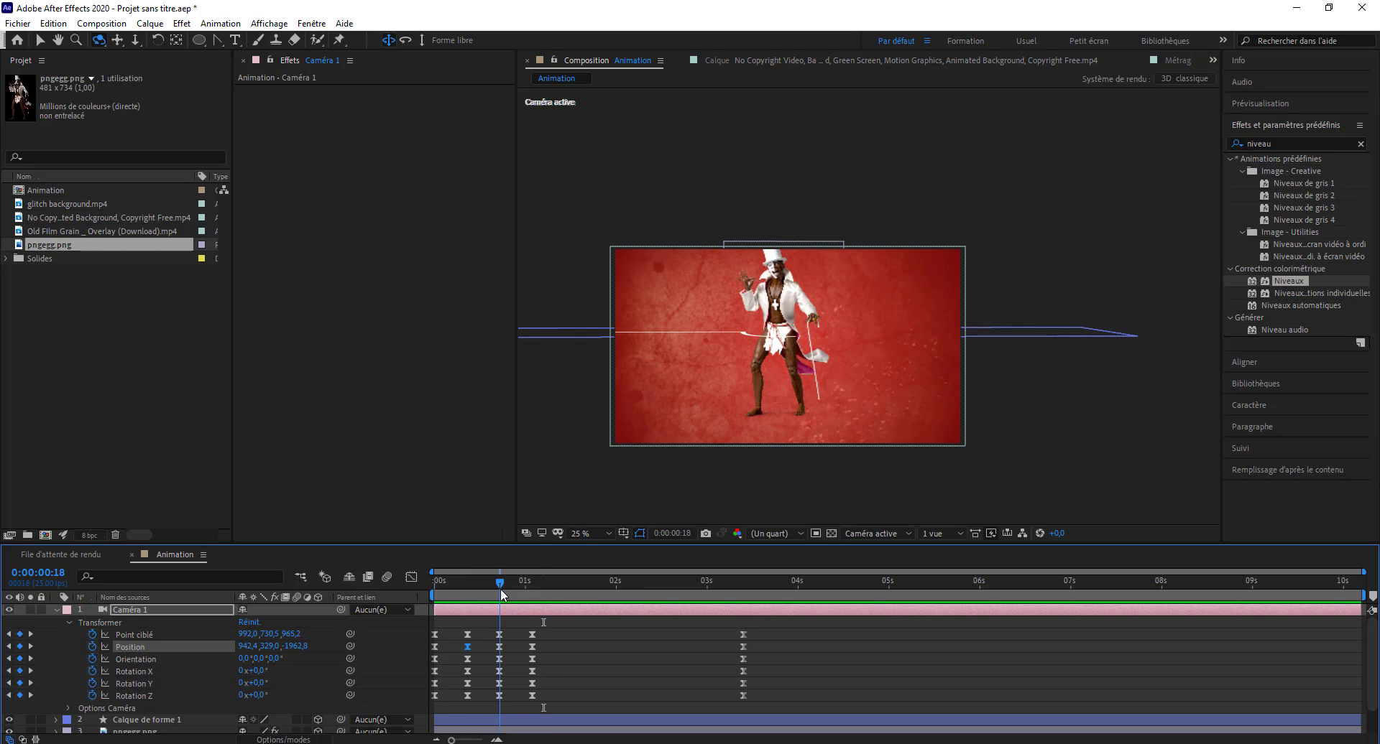
drag(764, 357, 765, 357)
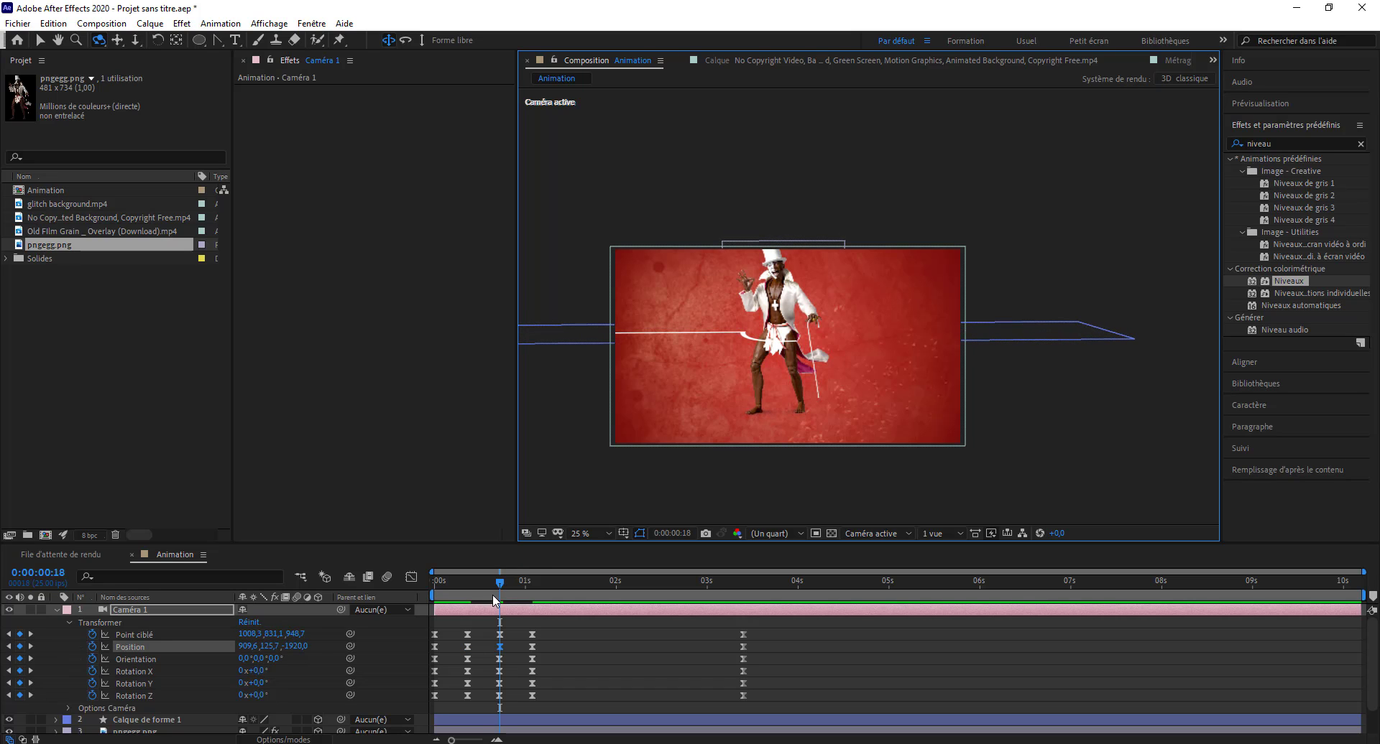
Raise the camera slightly at 0:00:01:02.
click(374, 594)
key(Home)
key(space)
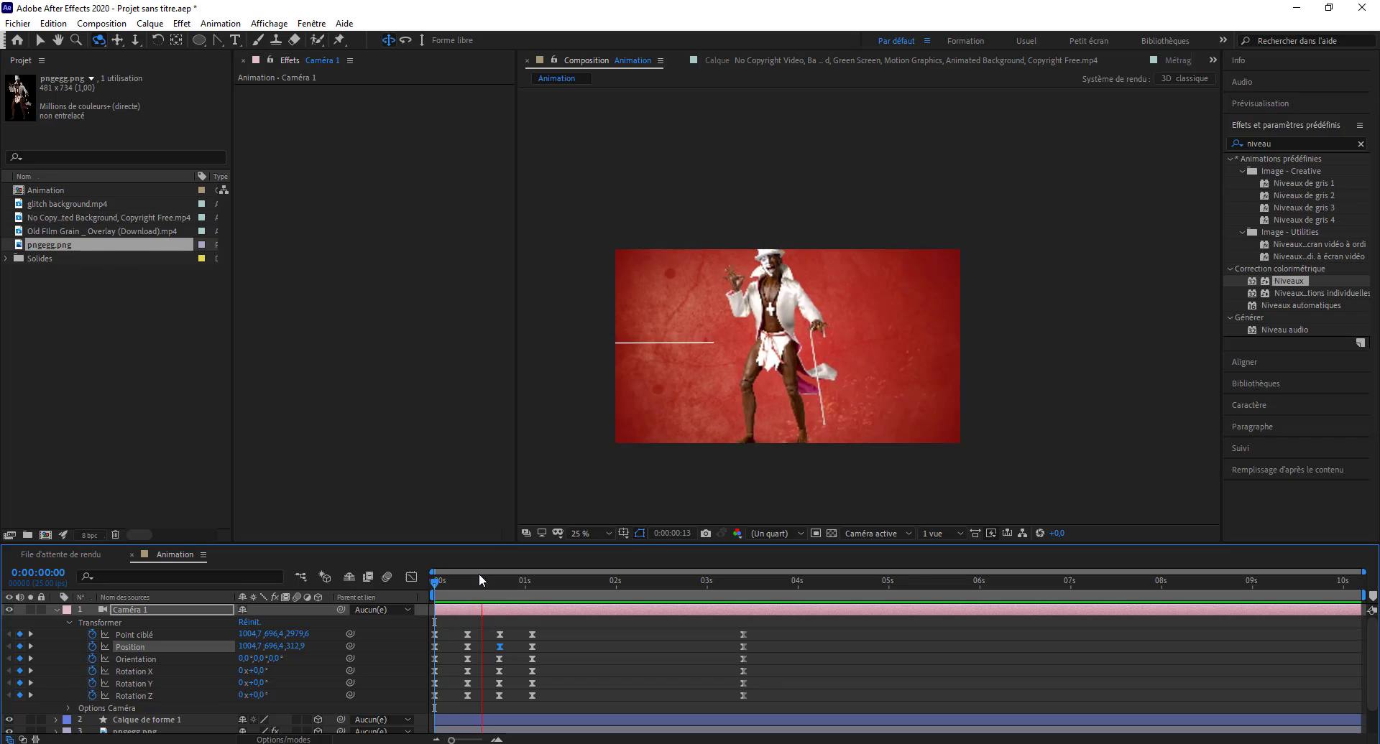
drag(630, 580, 532, 603)
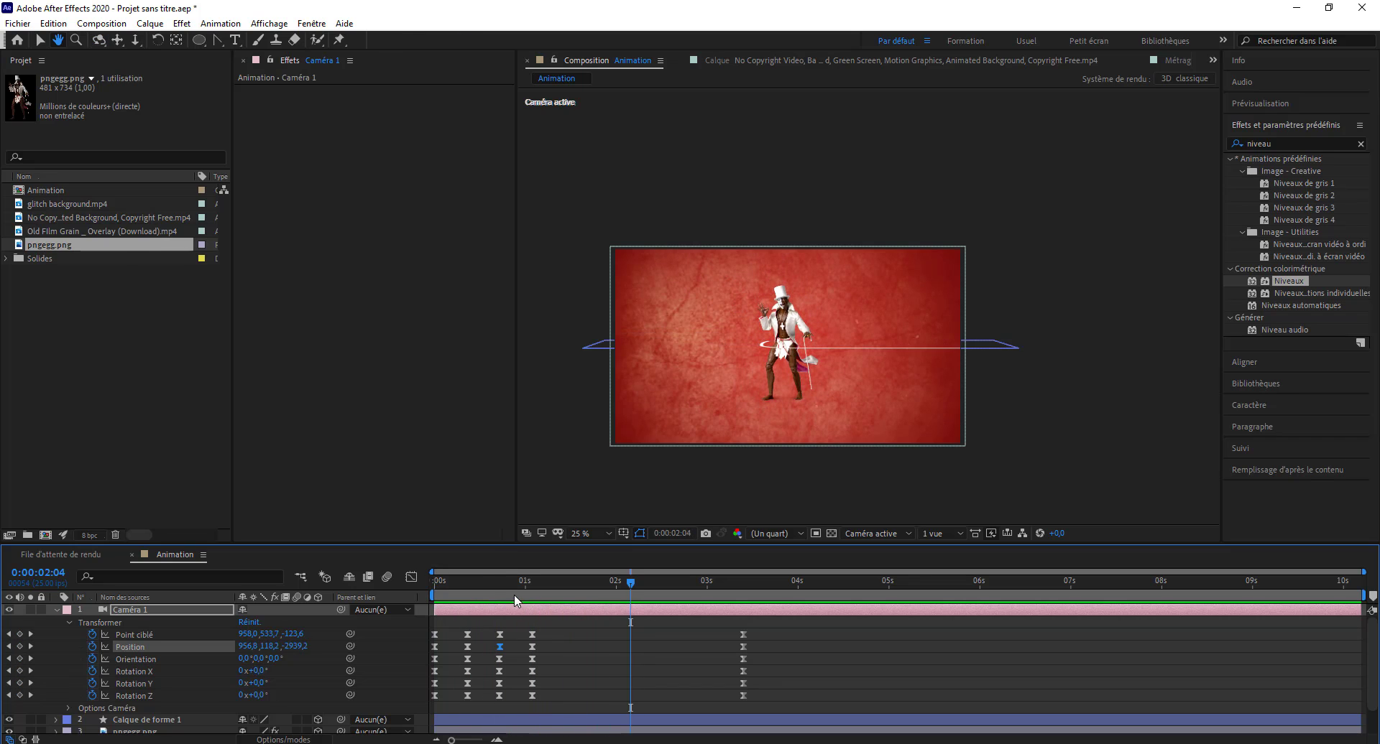
drag(771, 381, 769, 372)
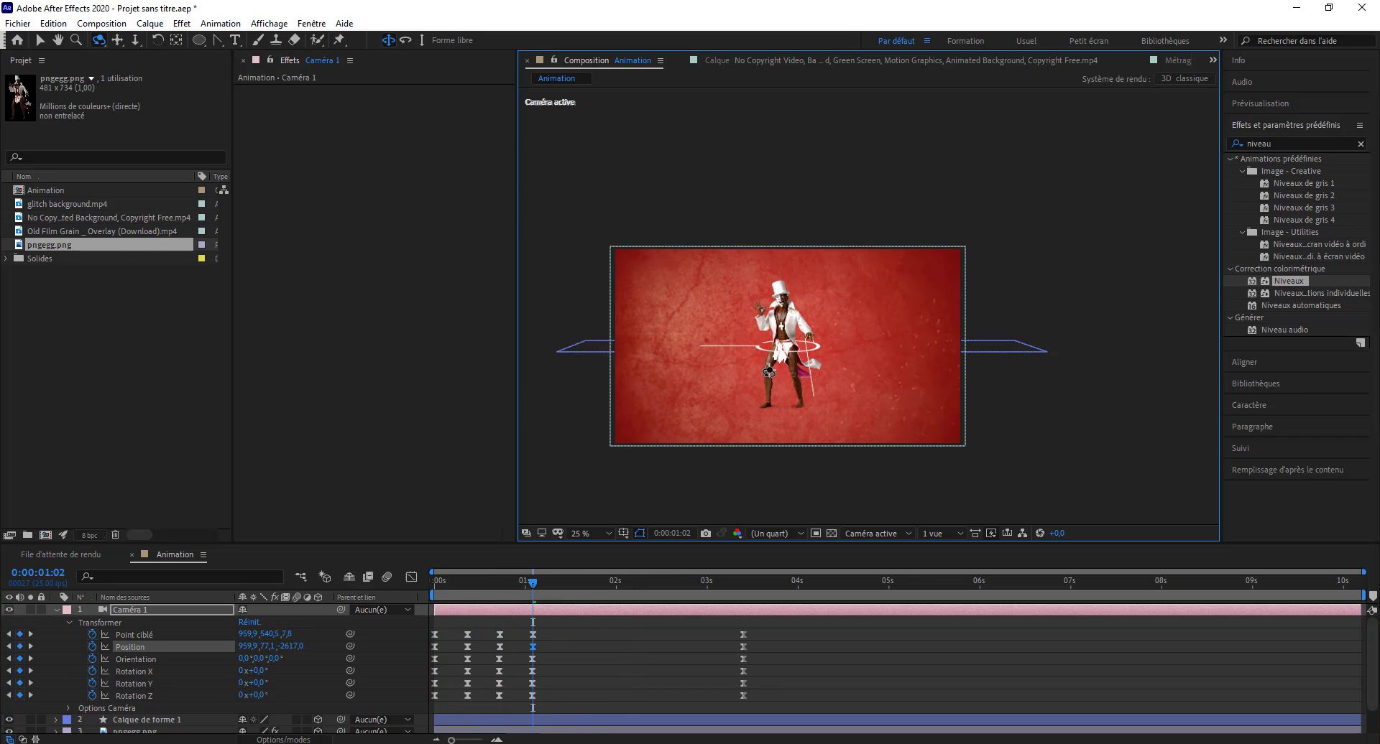
Preview the camera animation, then bring up the Save As dialog with Ctrl+S.
key(space)
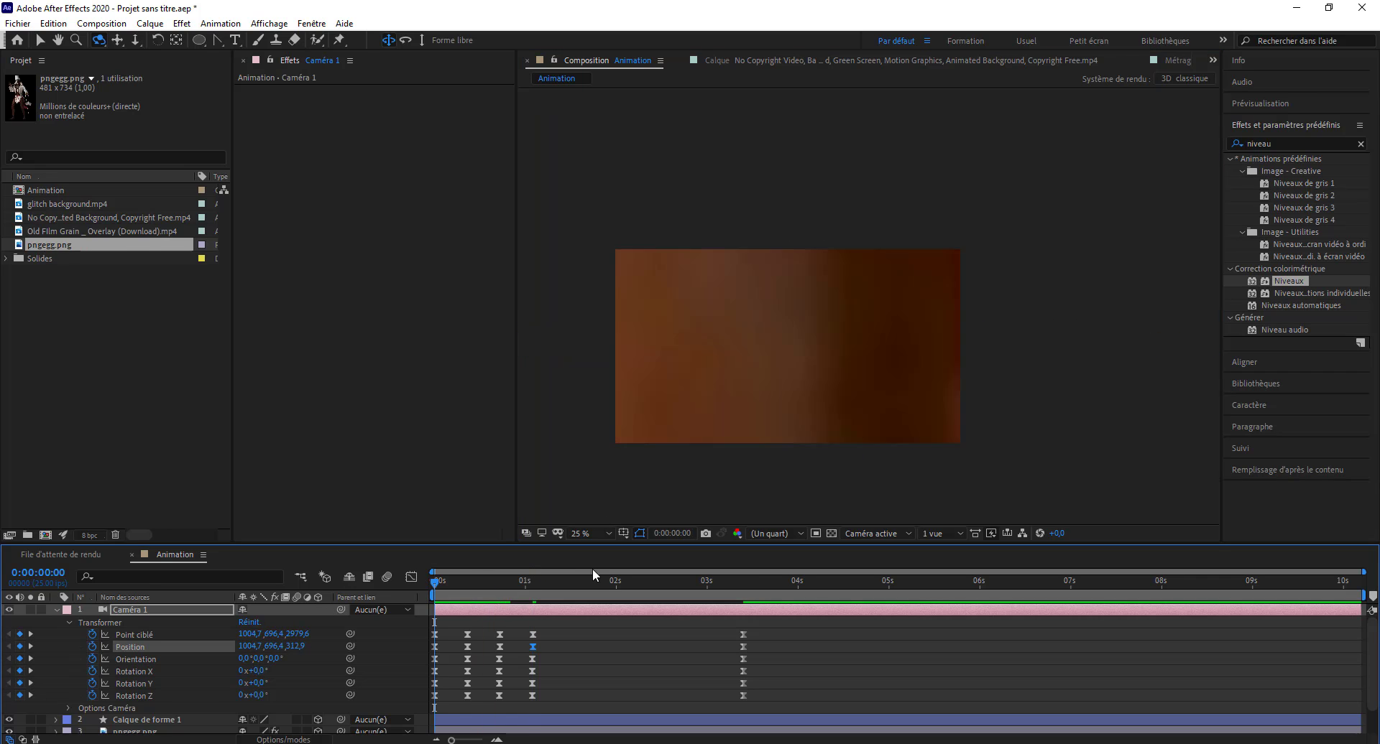
key(space)
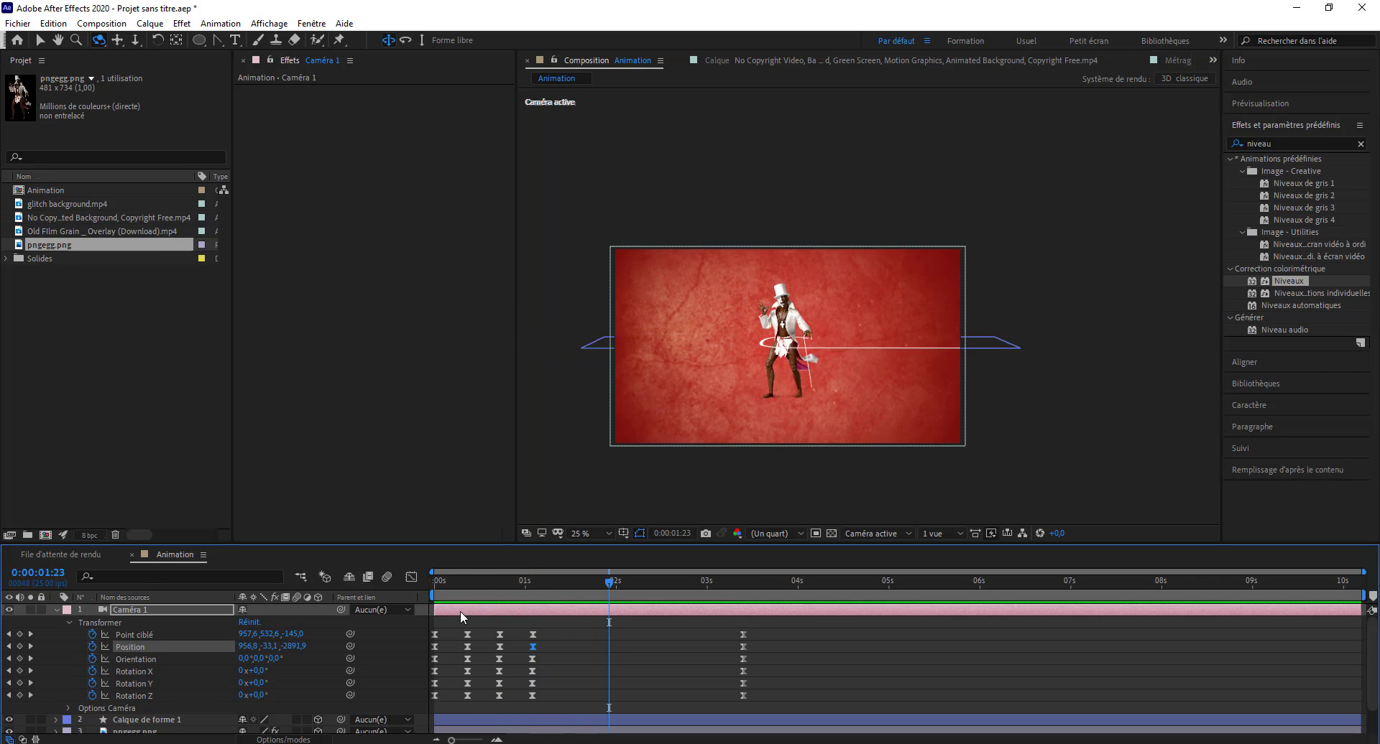
key(space)
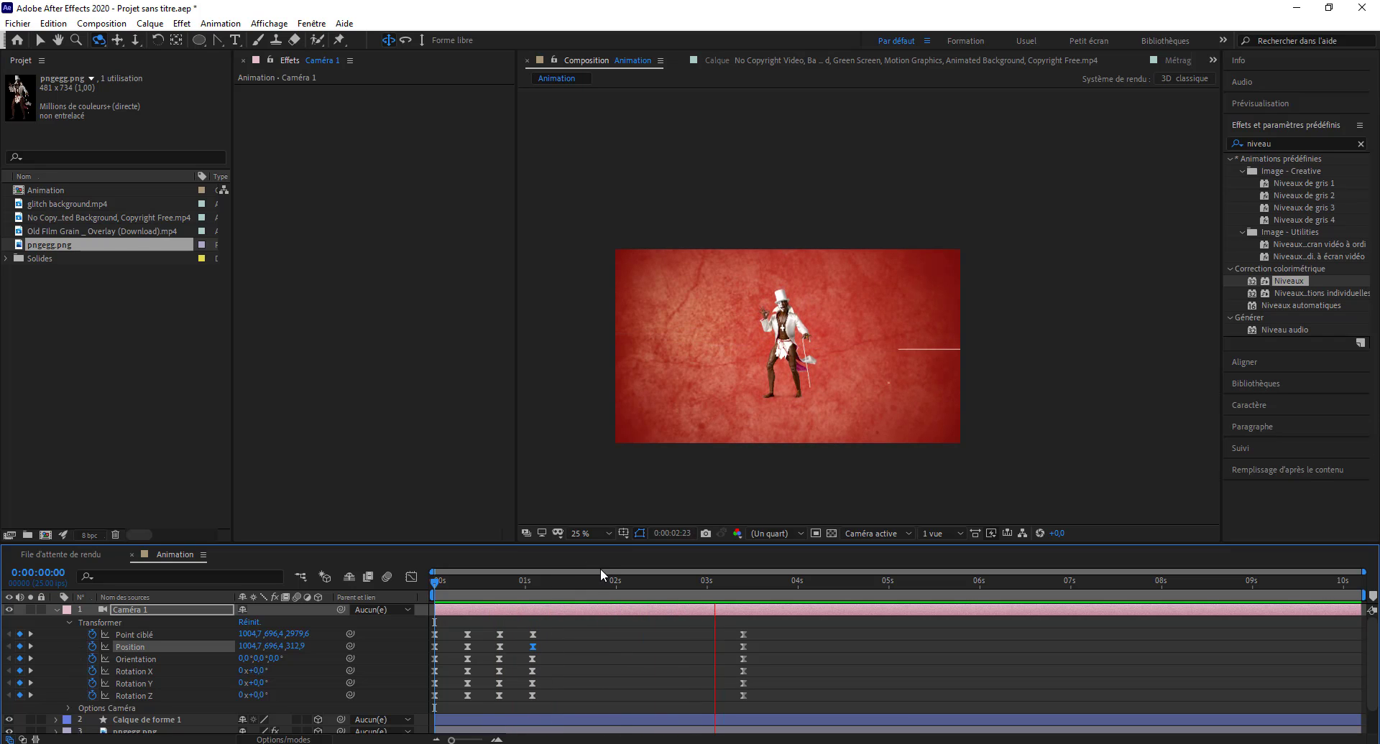
key(space)
key(space)
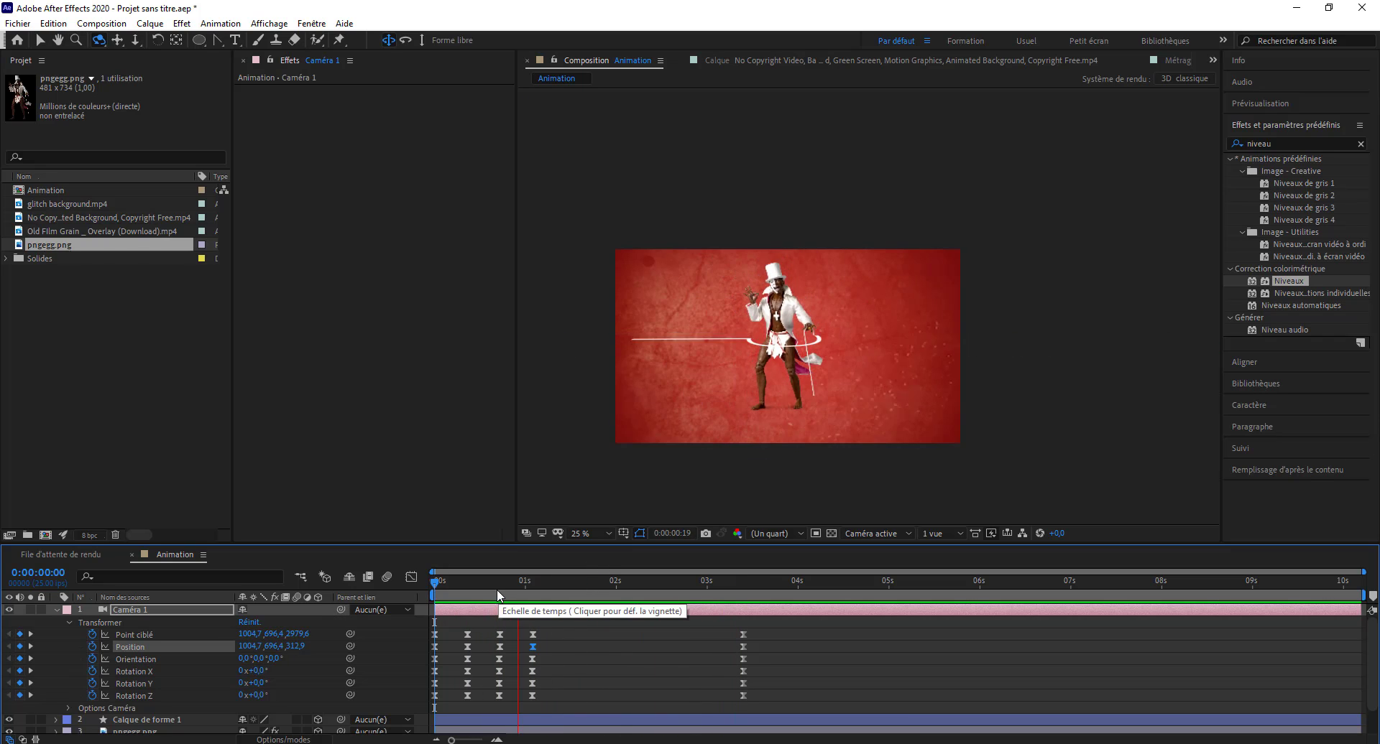
key(ctrl+s)
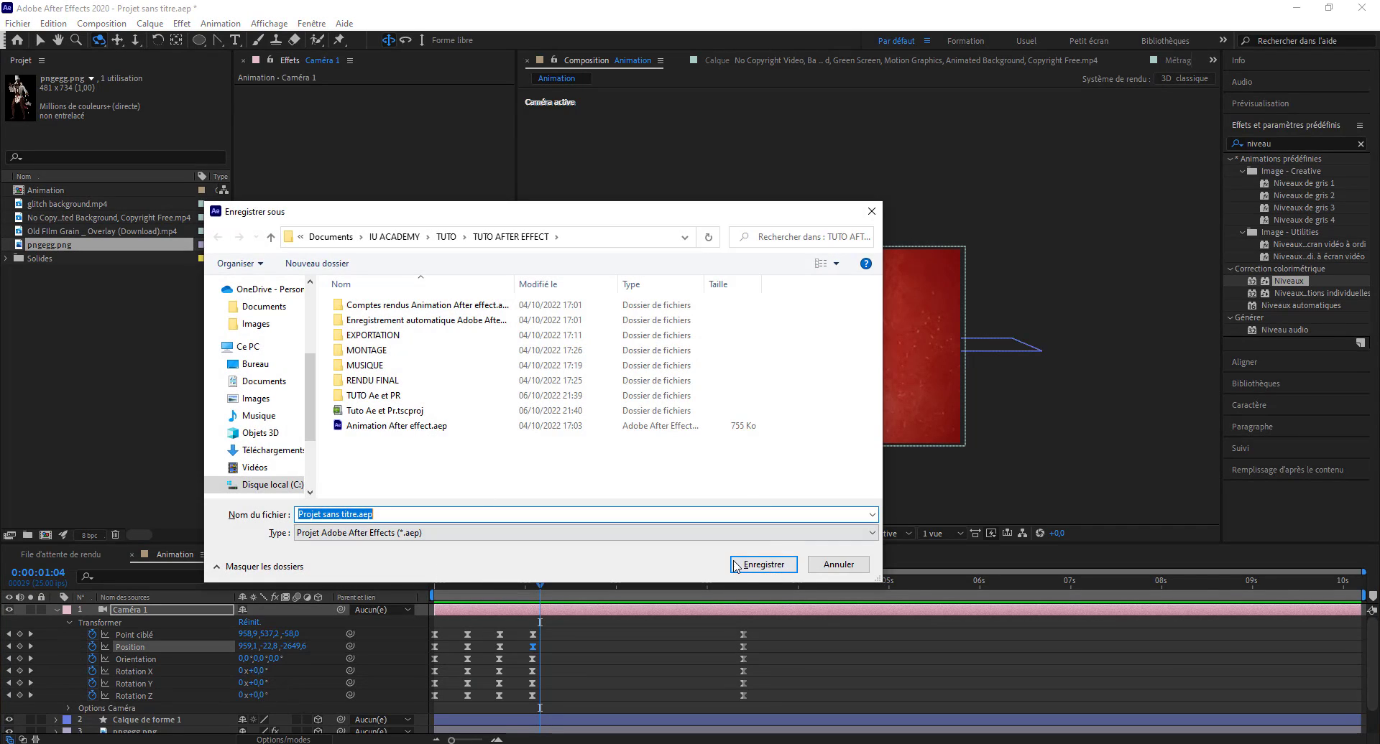
Save Projet sans titre.aep in TUTO AFTER EFFECT, collapse Caméra 1, and preview.
click(762, 565)
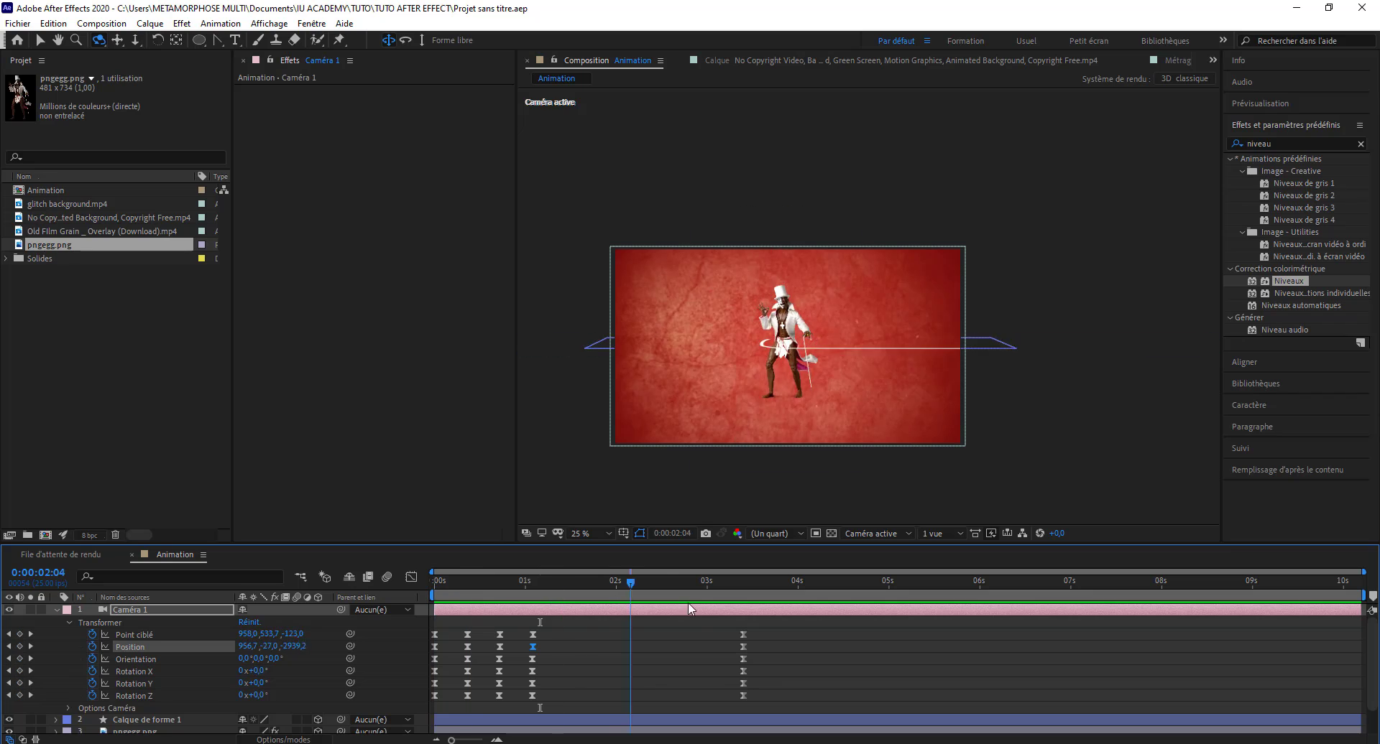
key(space)
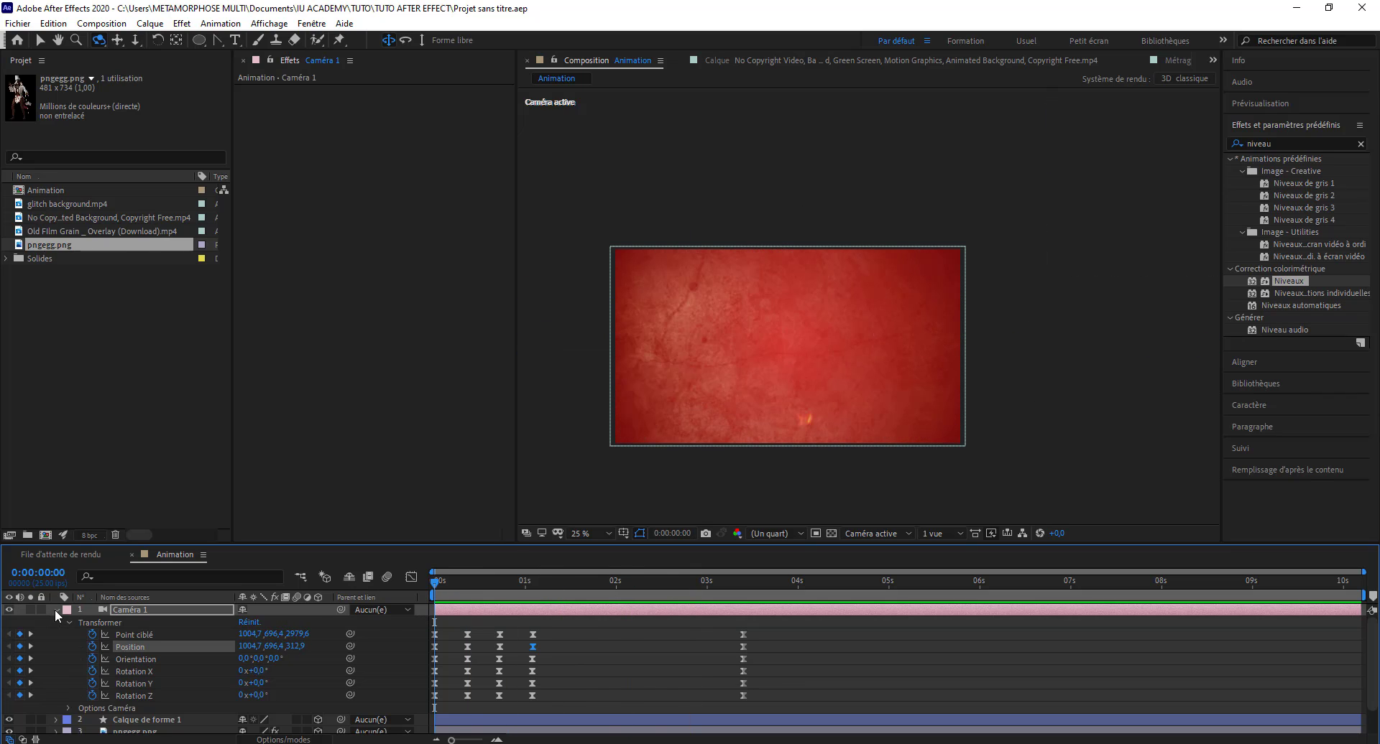
click(55, 609)
key(space)
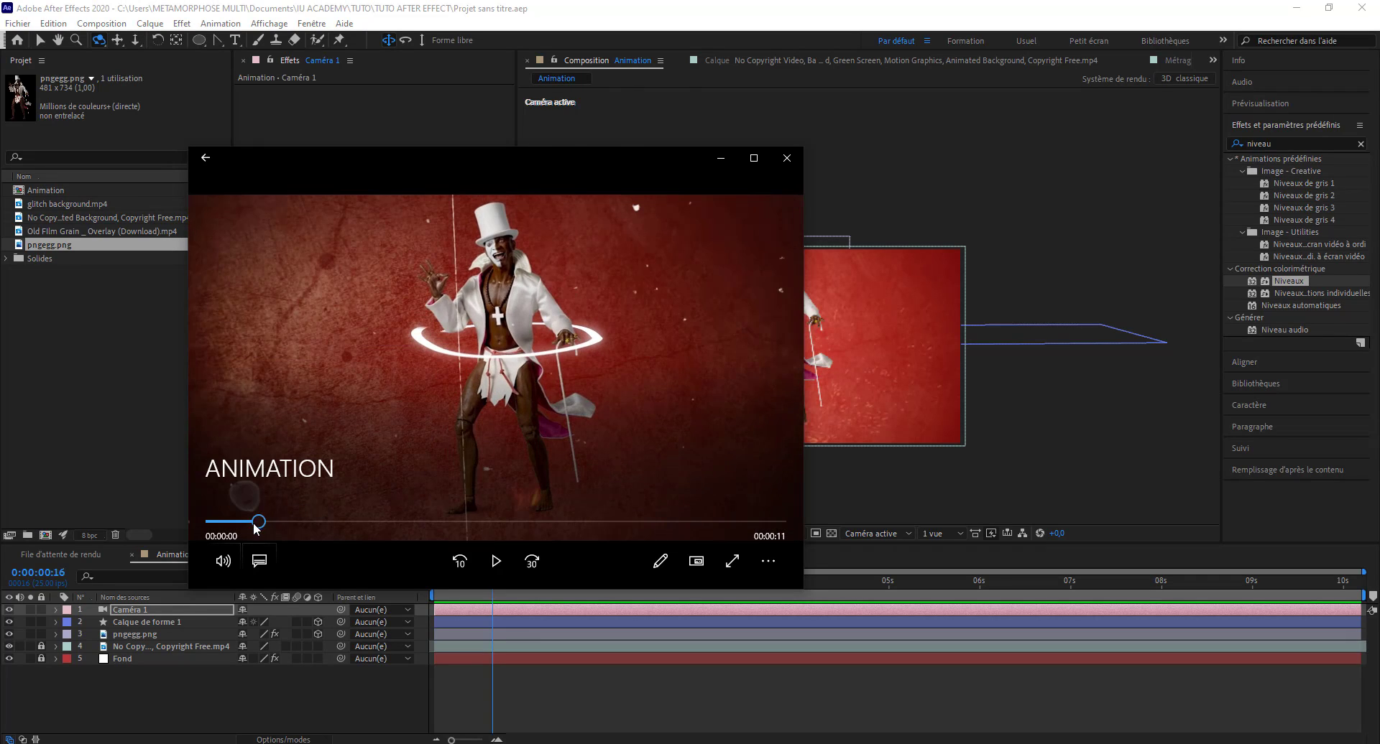
Pan Caméra 1 at frame 0 so the figure and ring are centred, then preview.
click(172, 506)
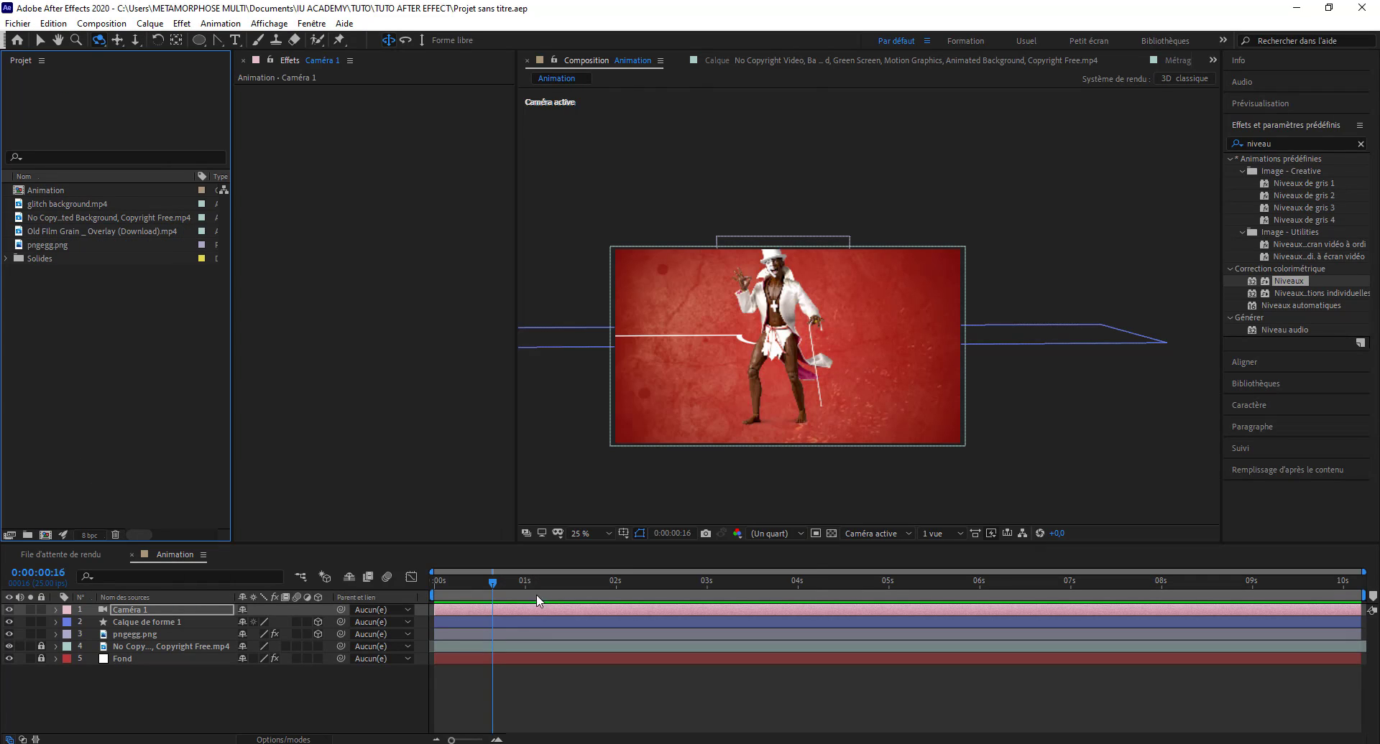
mouse_move(520, 580)
mouse_down()
mouse_move(381, 584)
mouse_move(462, 584)
mouse_up()
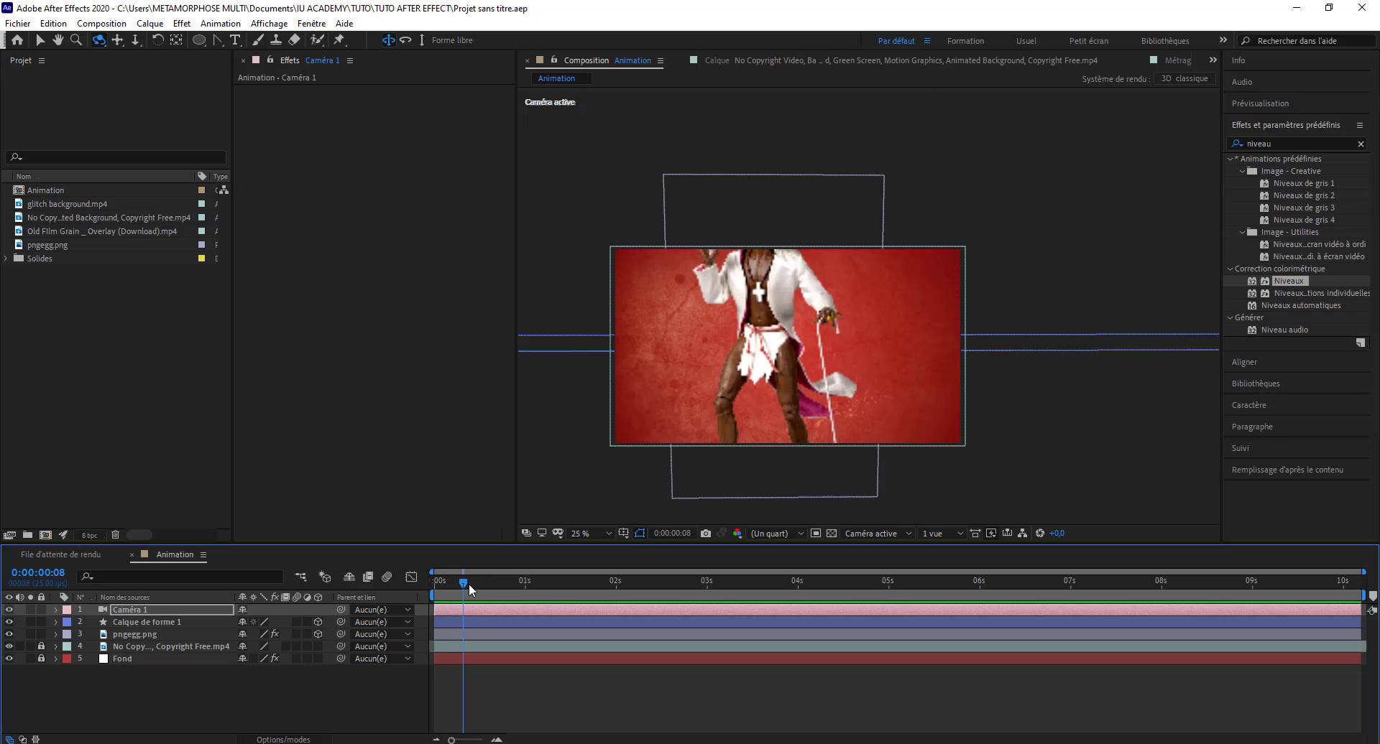
key(Home)
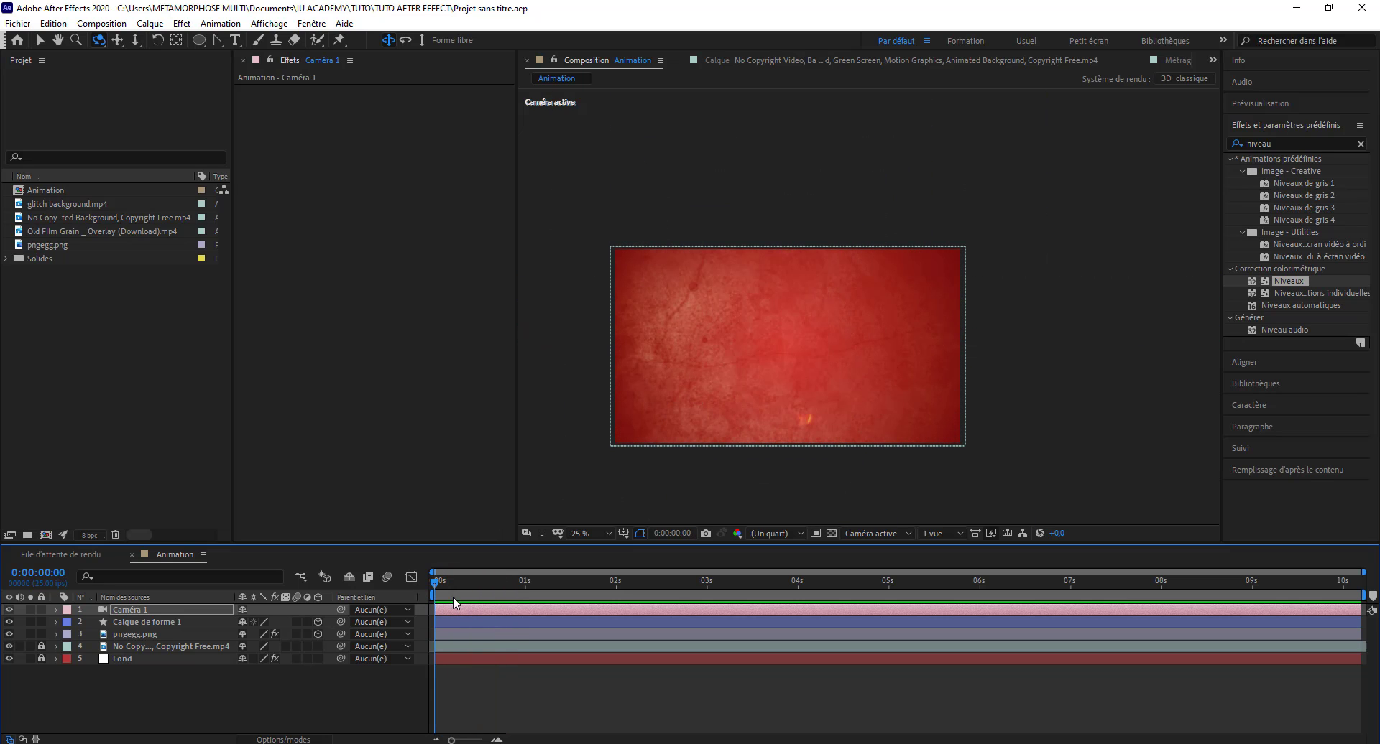
key(u)
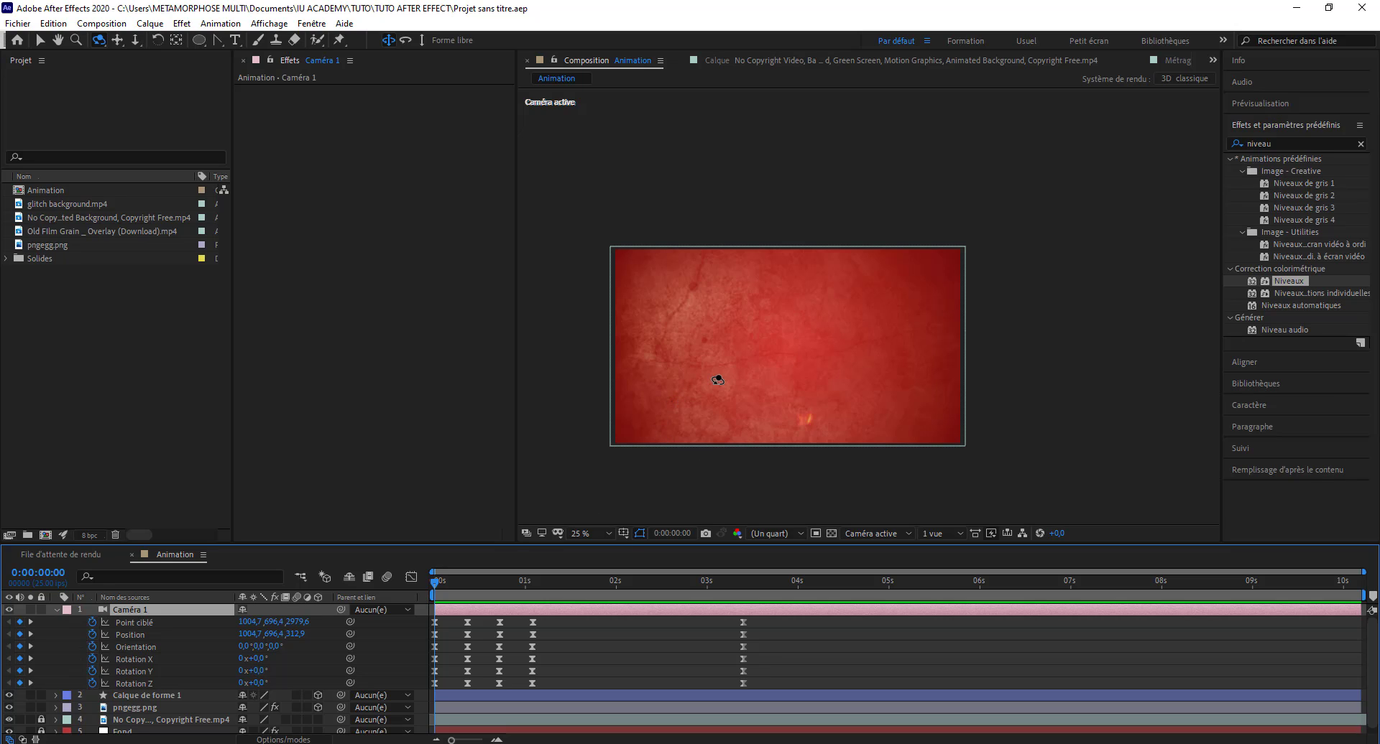
key(v)
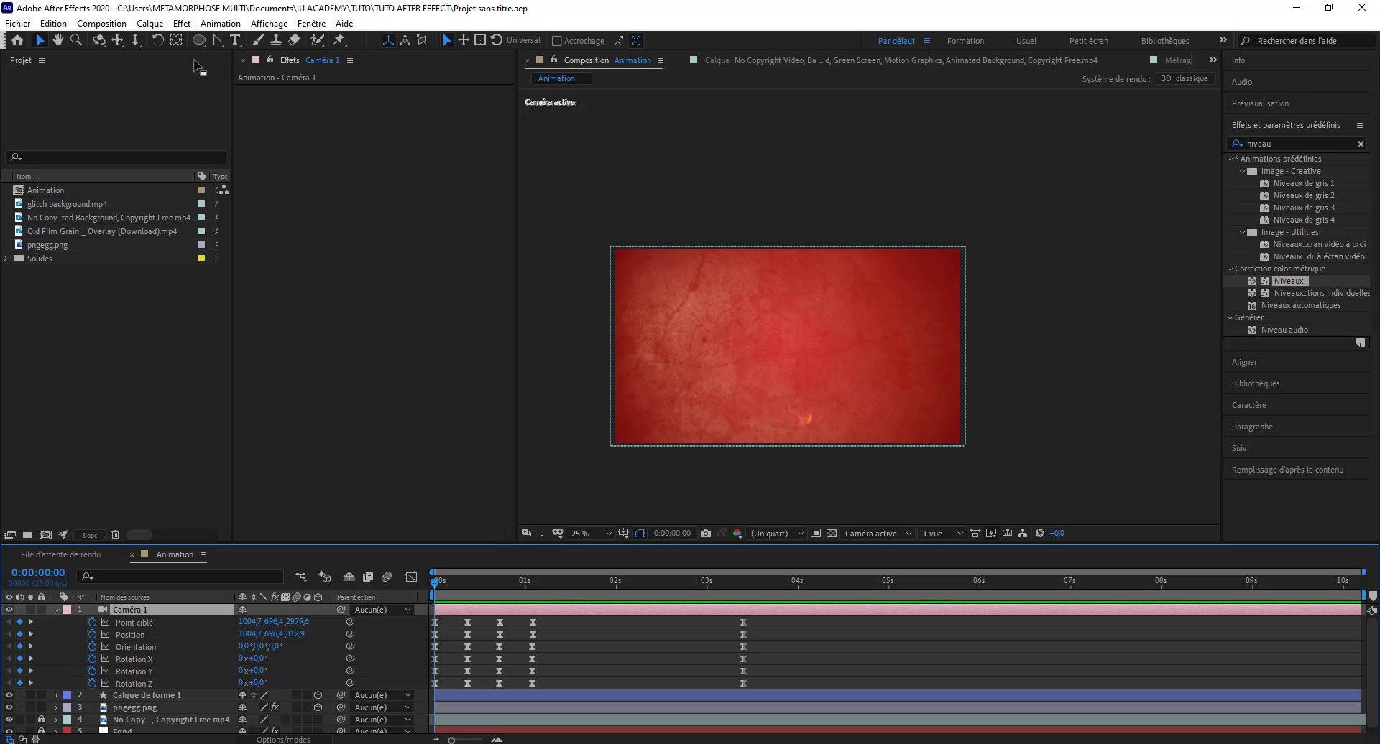
click(118, 41)
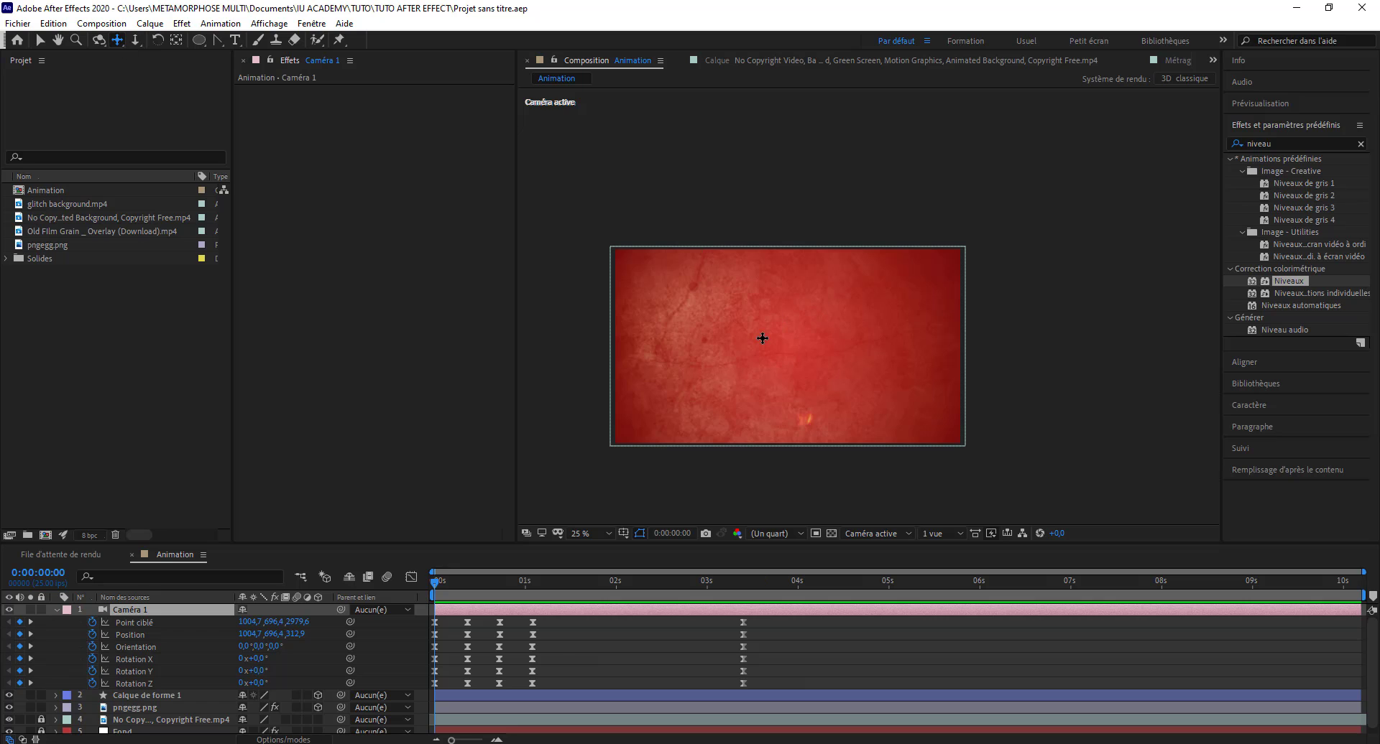
drag(763, 338, 810, 337)
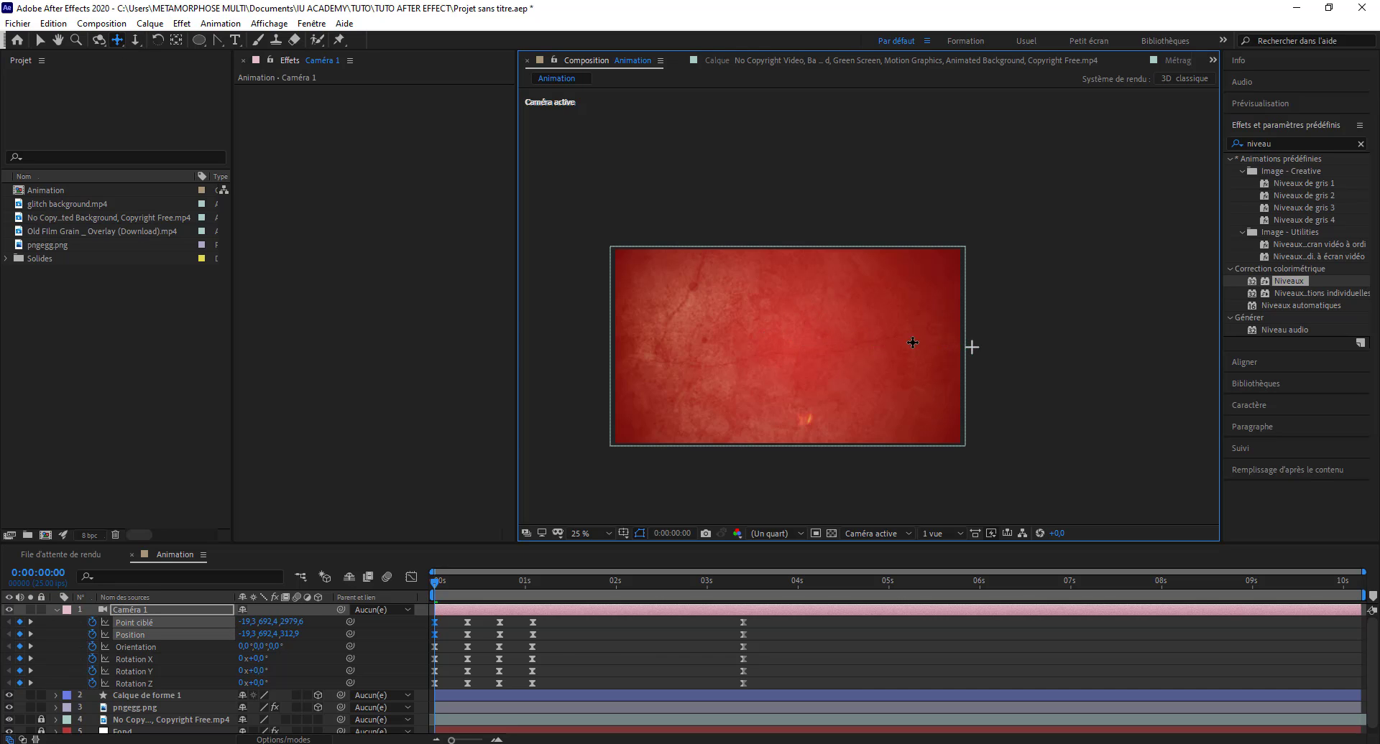
key(space)
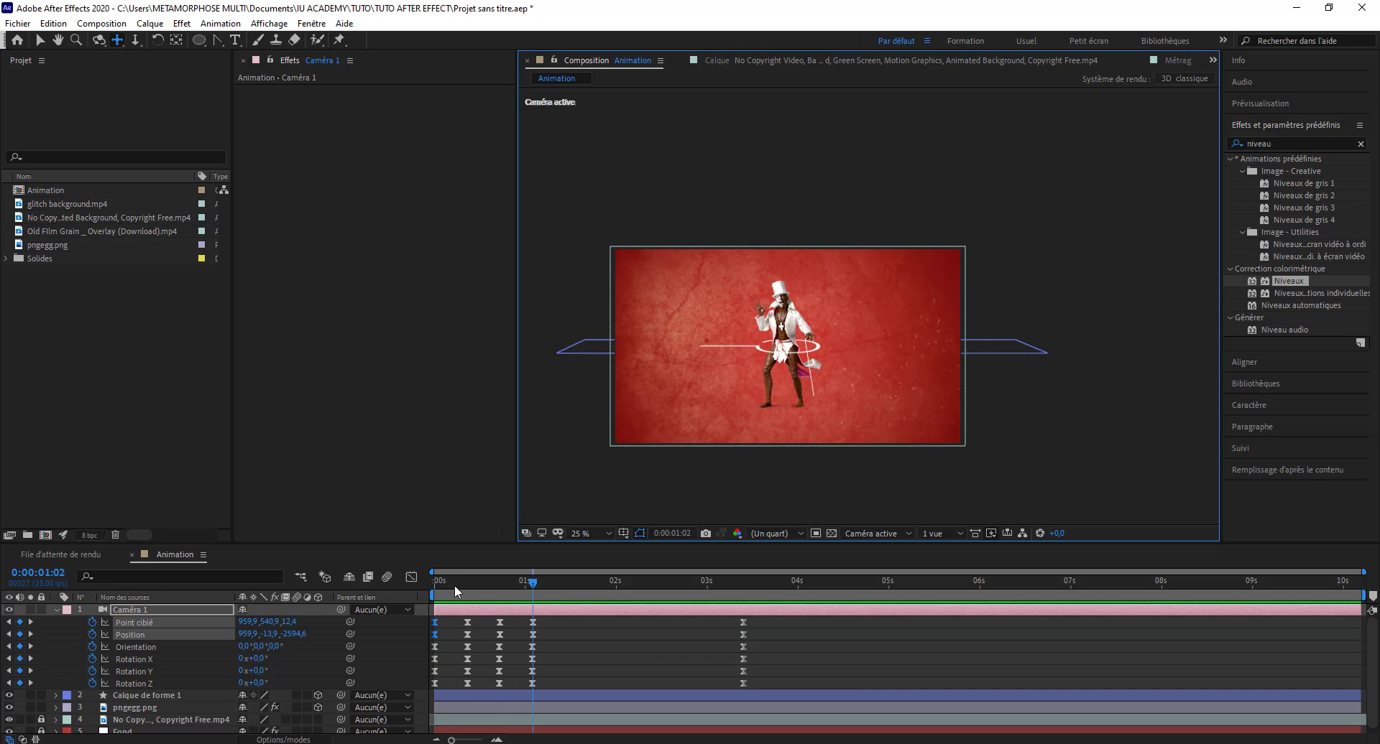
Shift Caméra 1's three middle keyframes later, near 0.75, 1.1 and 1.5 s, comparing with the reference video.
click(391, 584)
key(space)
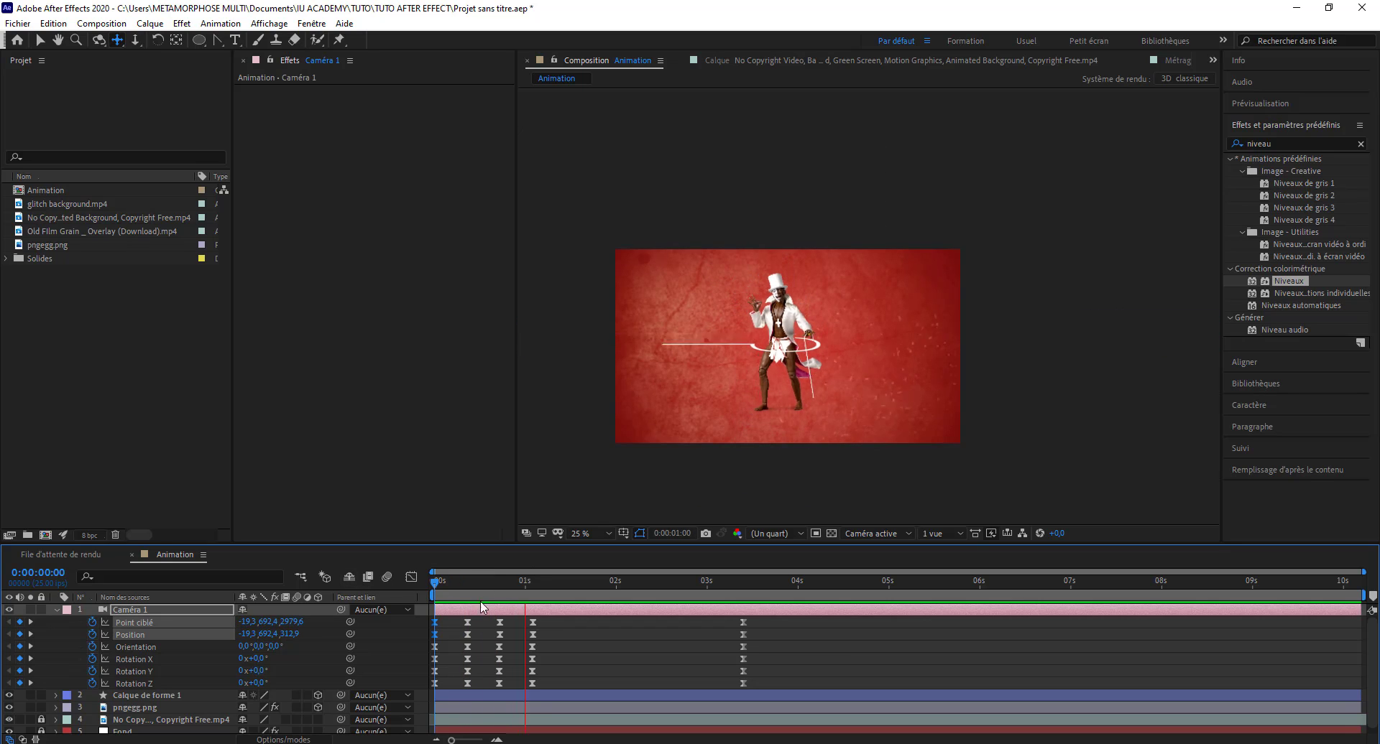
drag(456, 619, 601, 693)
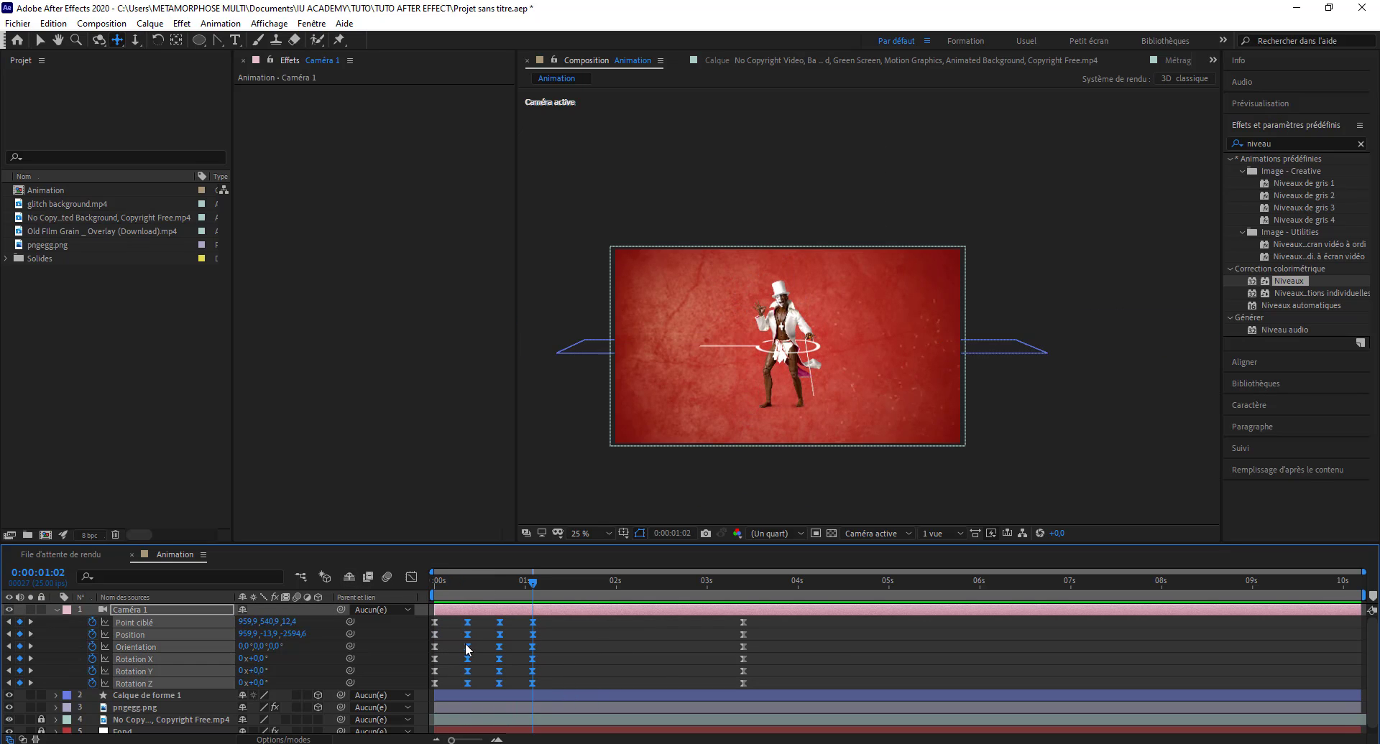
drag(466, 647, 503, 654)
key(space)
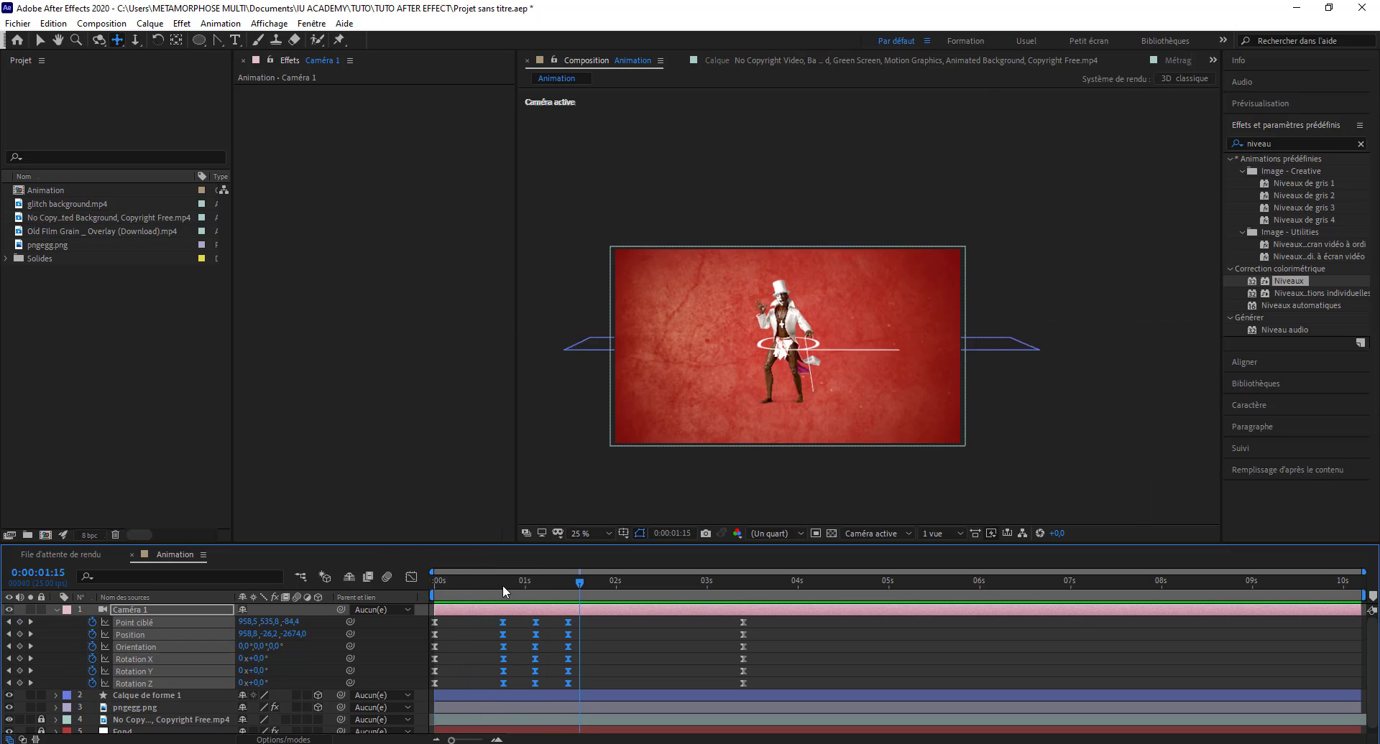
key(space)
key(space)
click(552, 578)
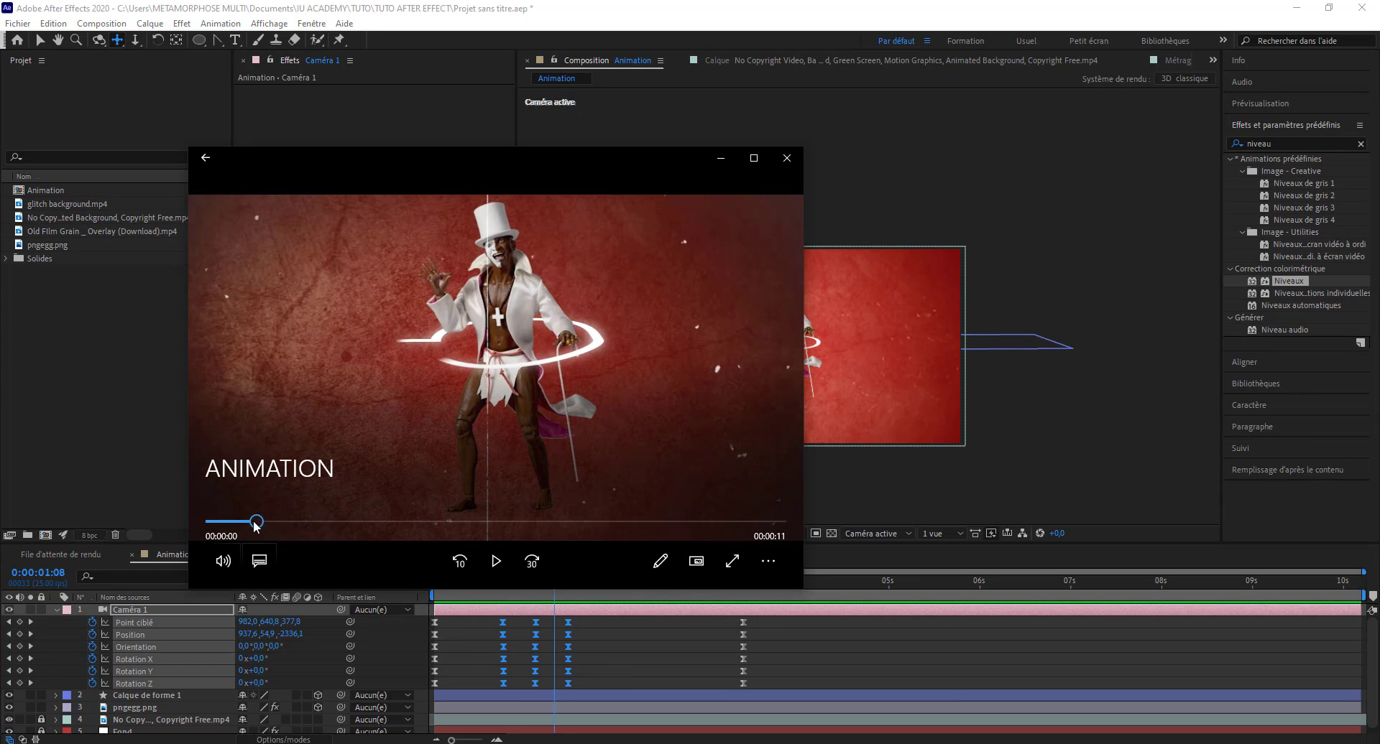
drag(256, 525, 241, 530)
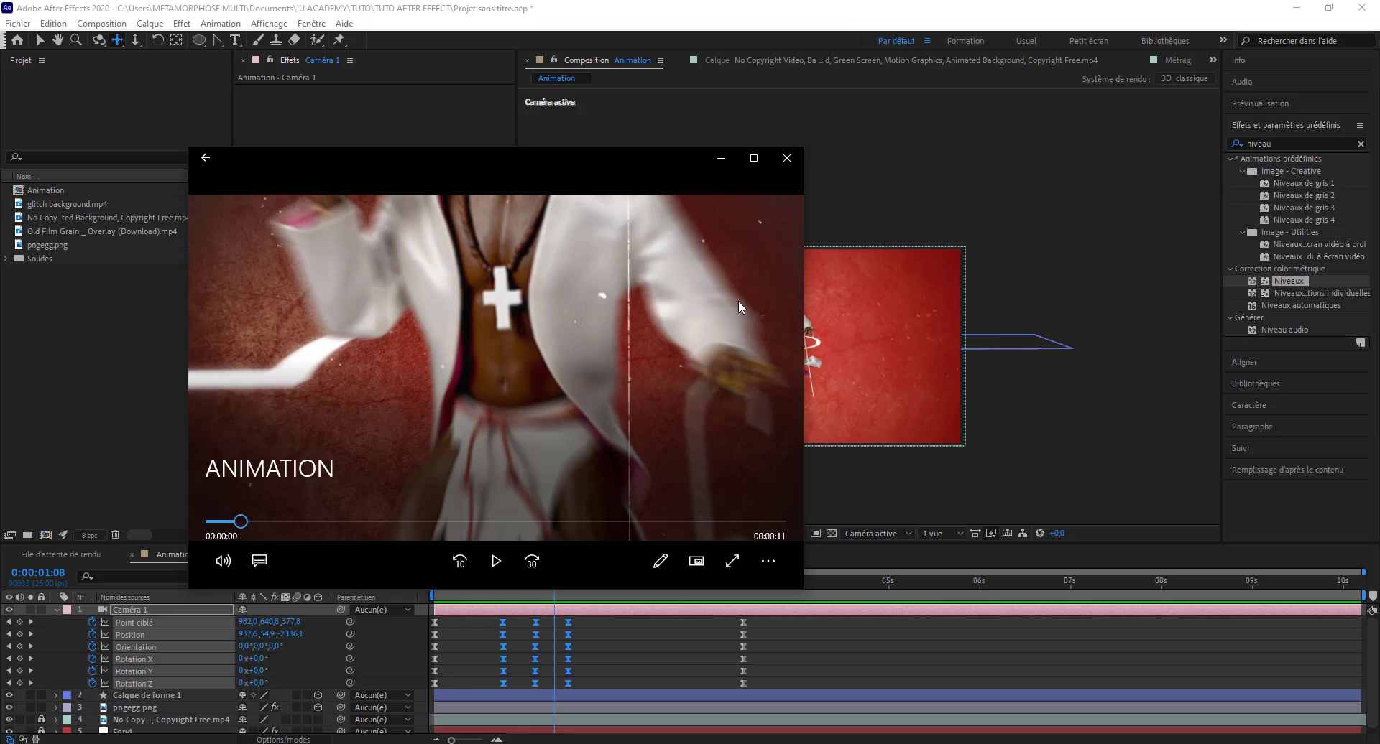
click(45, 355)
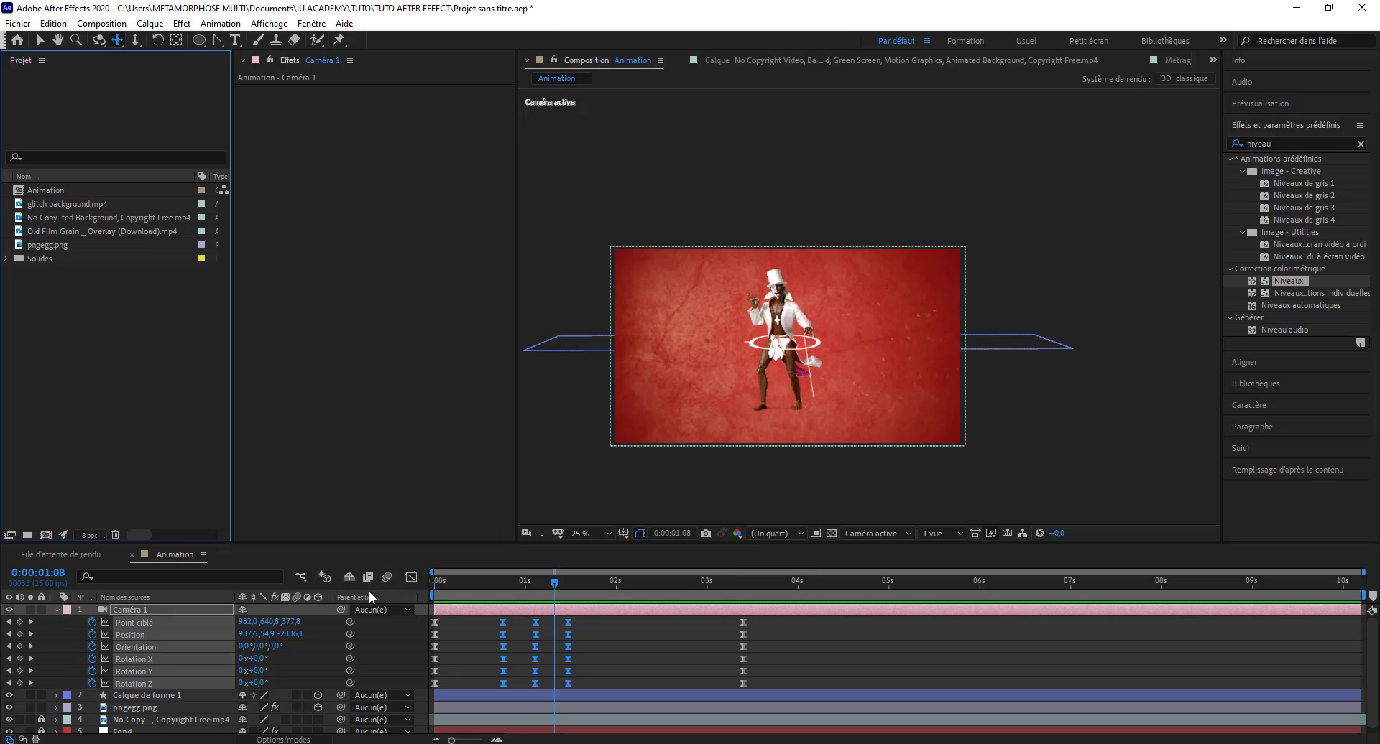
Enable composition motion blur and the Motion Blur switch on the ring, figure and background layers.
click(388, 577)
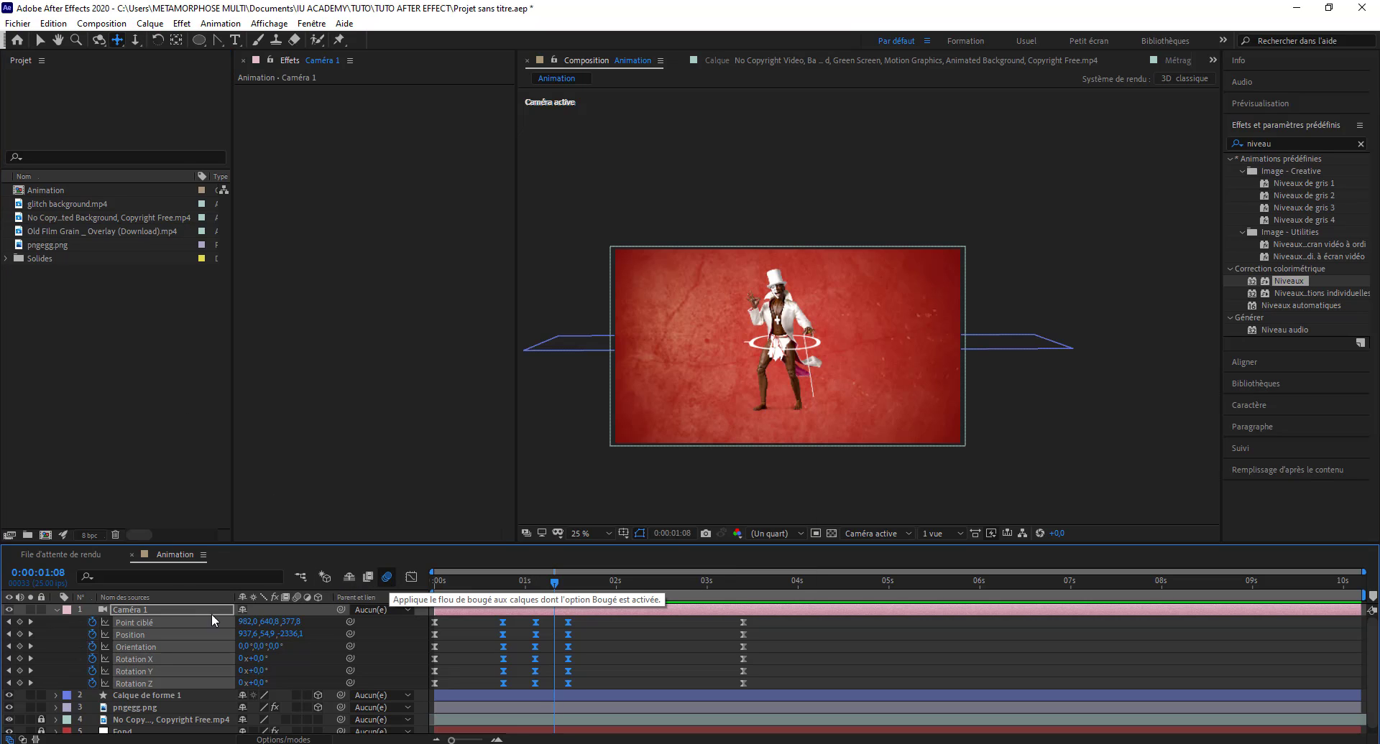
click(56, 610)
click(317, 635)
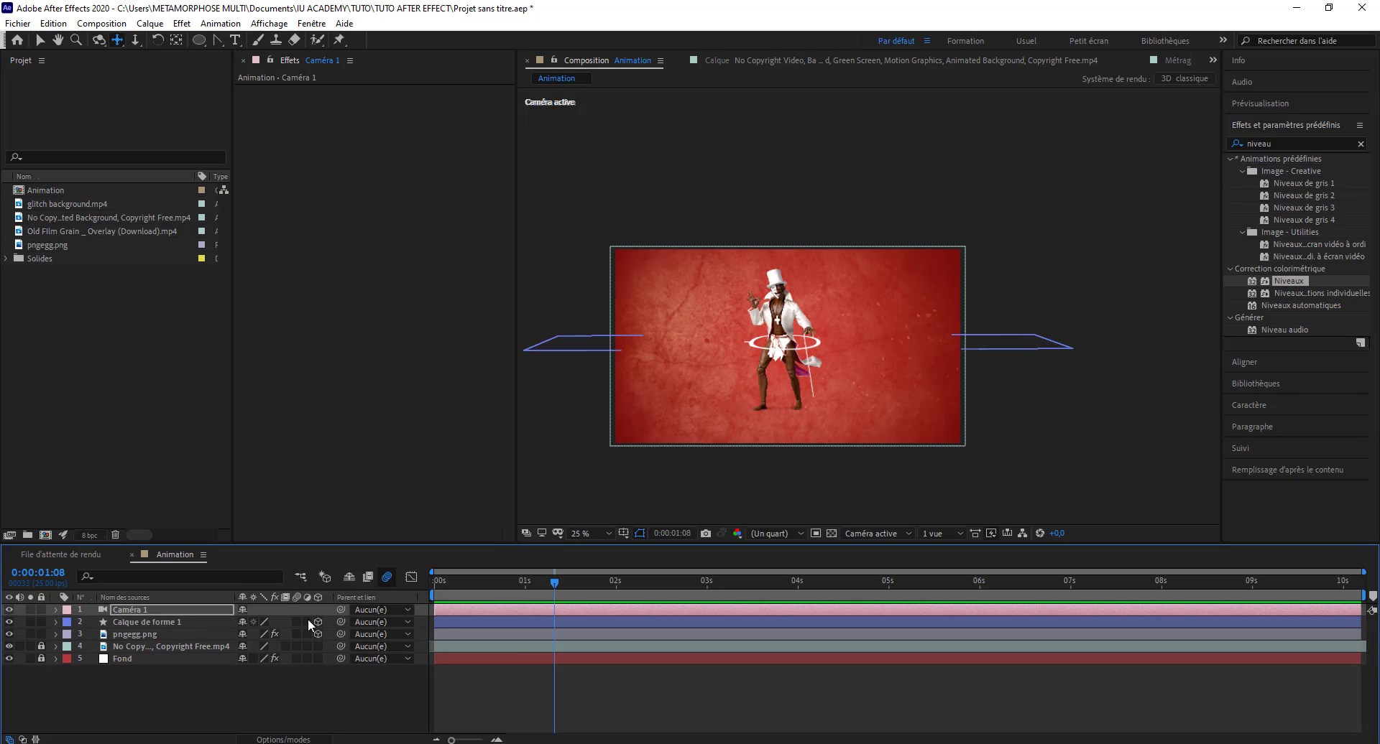
click(297, 622)
click(295, 635)
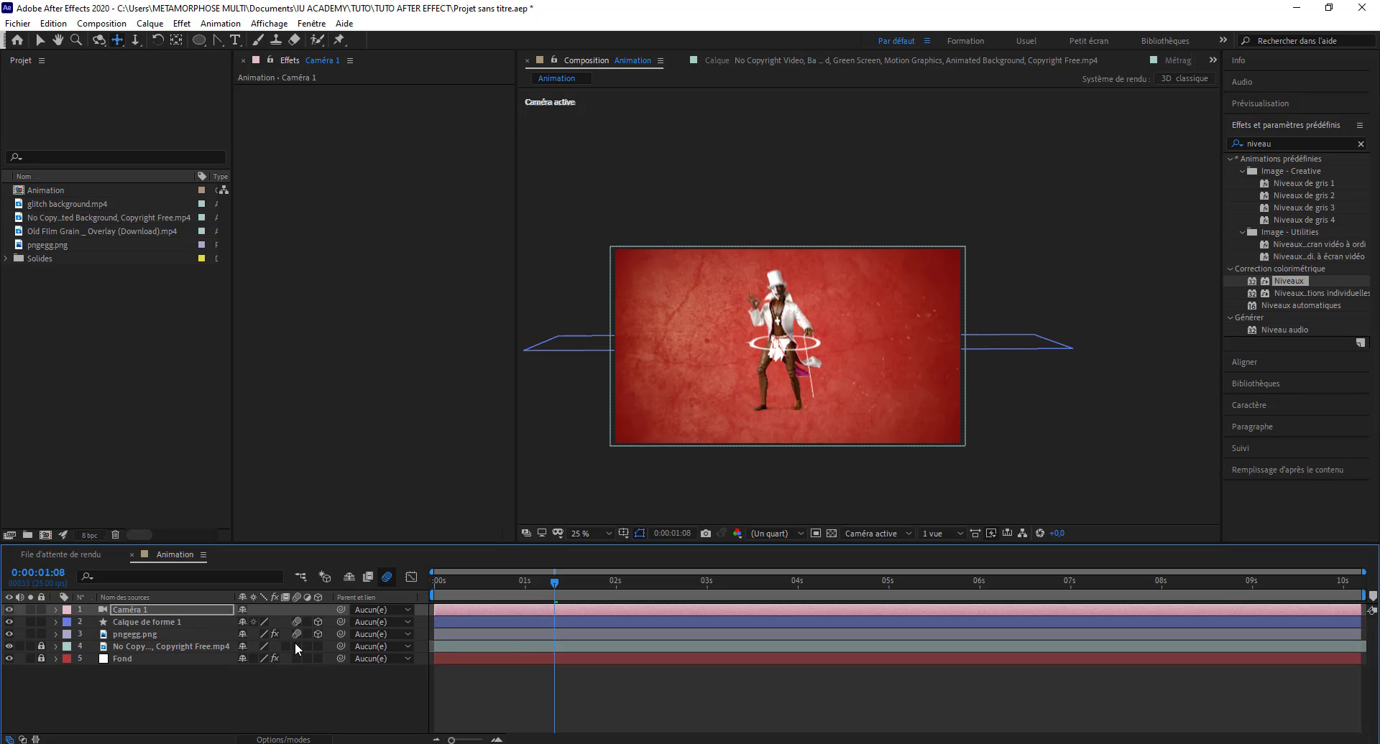
click(296, 646)
Preview the motion-blurred animation from the start several times.
key(space)
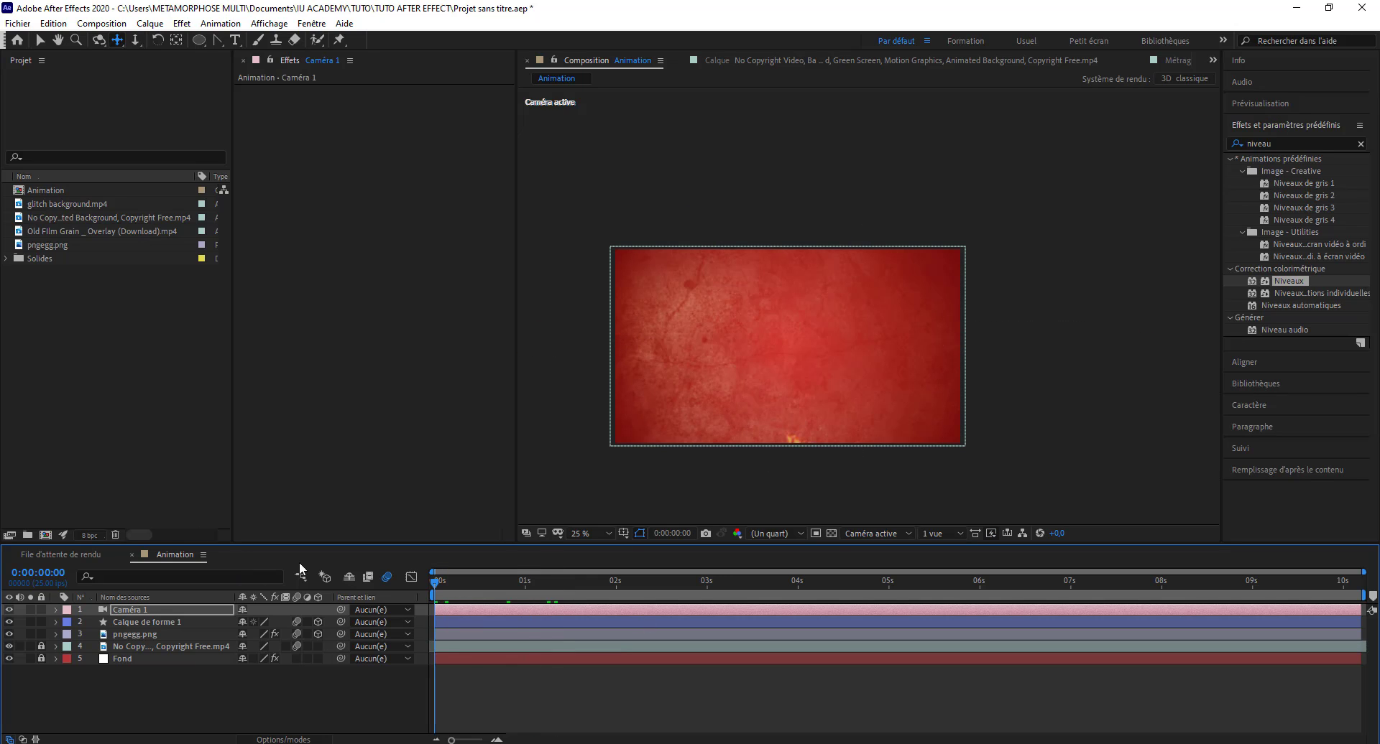
key(space)
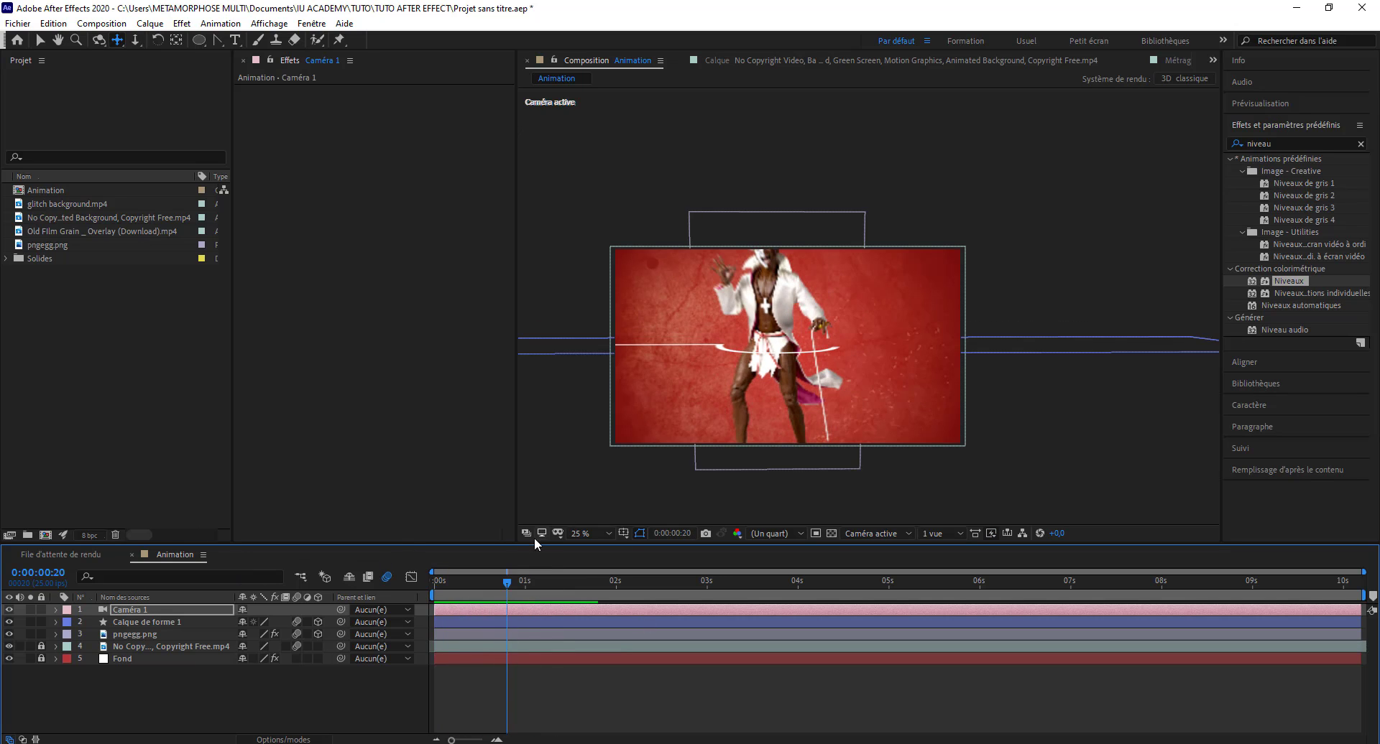
drag(492, 581, 435, 580)
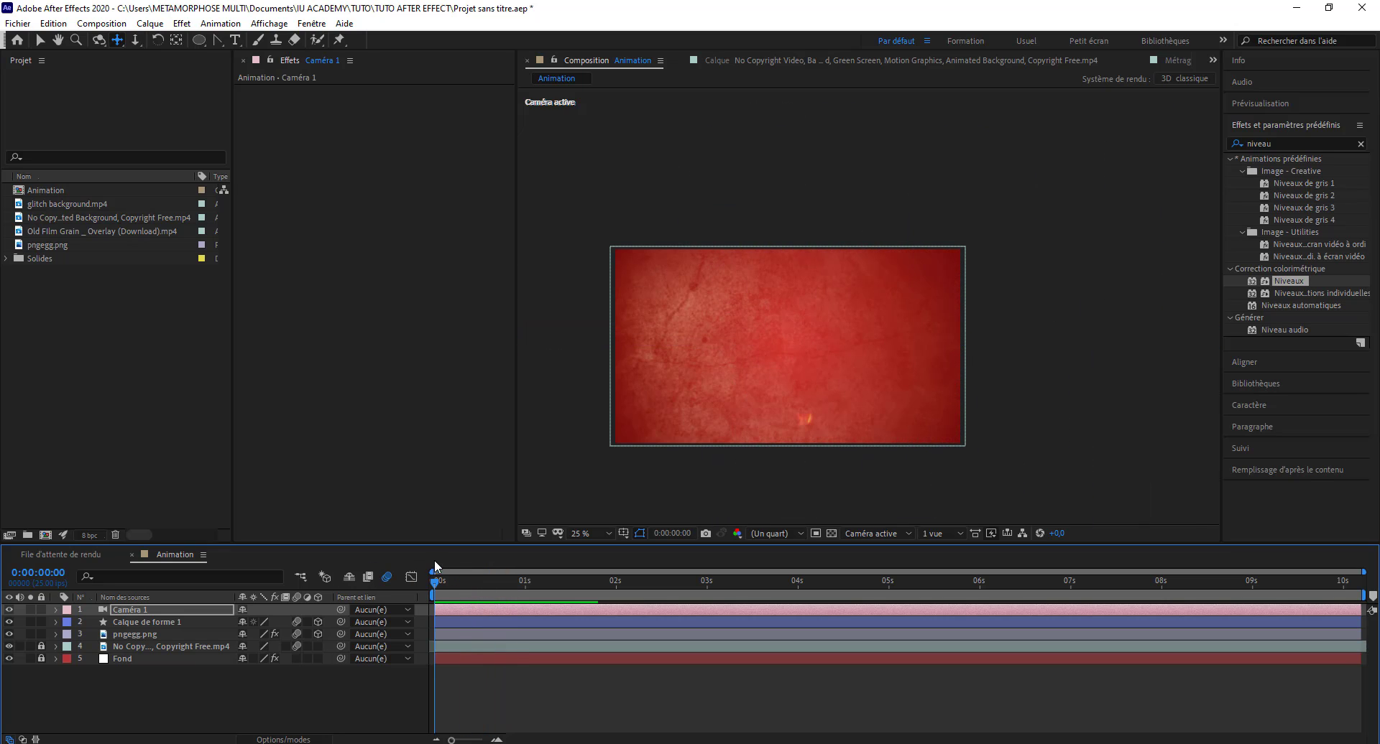
key(space)
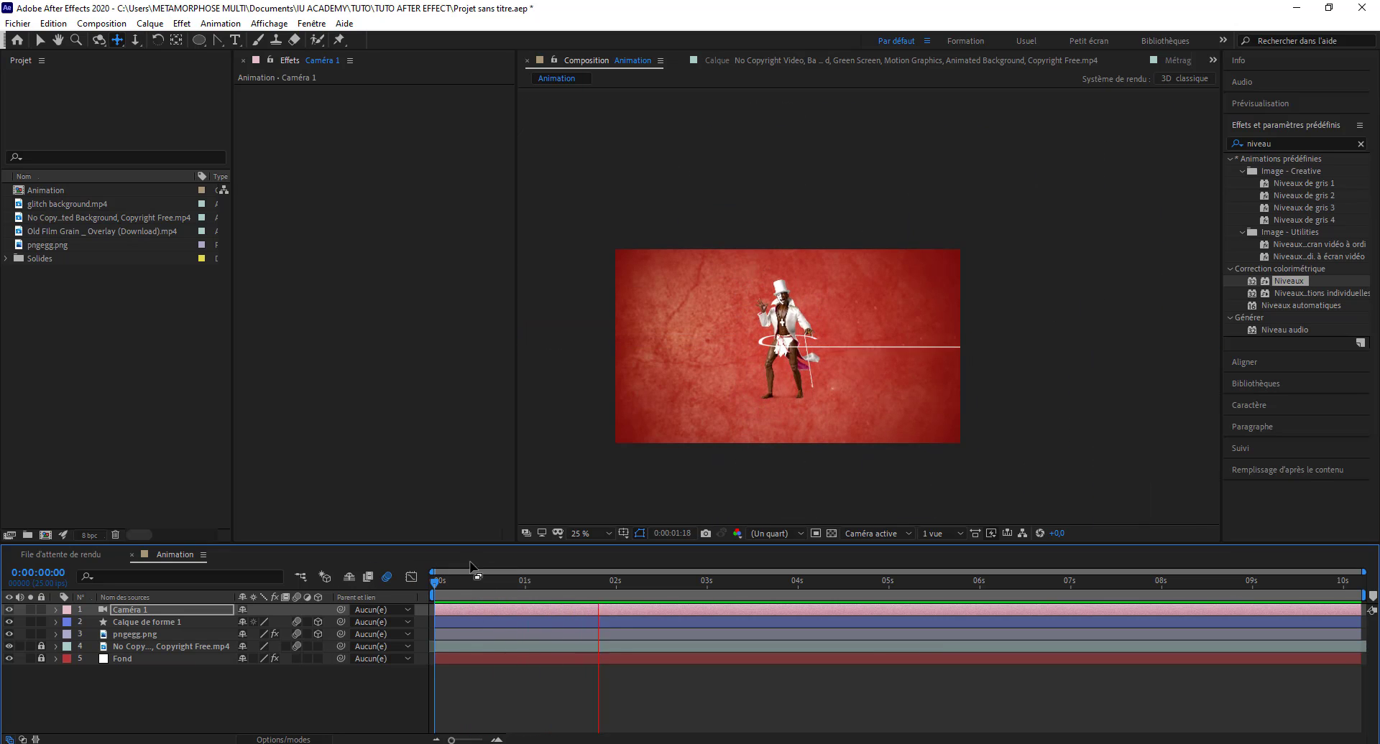
key(space)
drag(493, 581, 316, 578)
key(space)
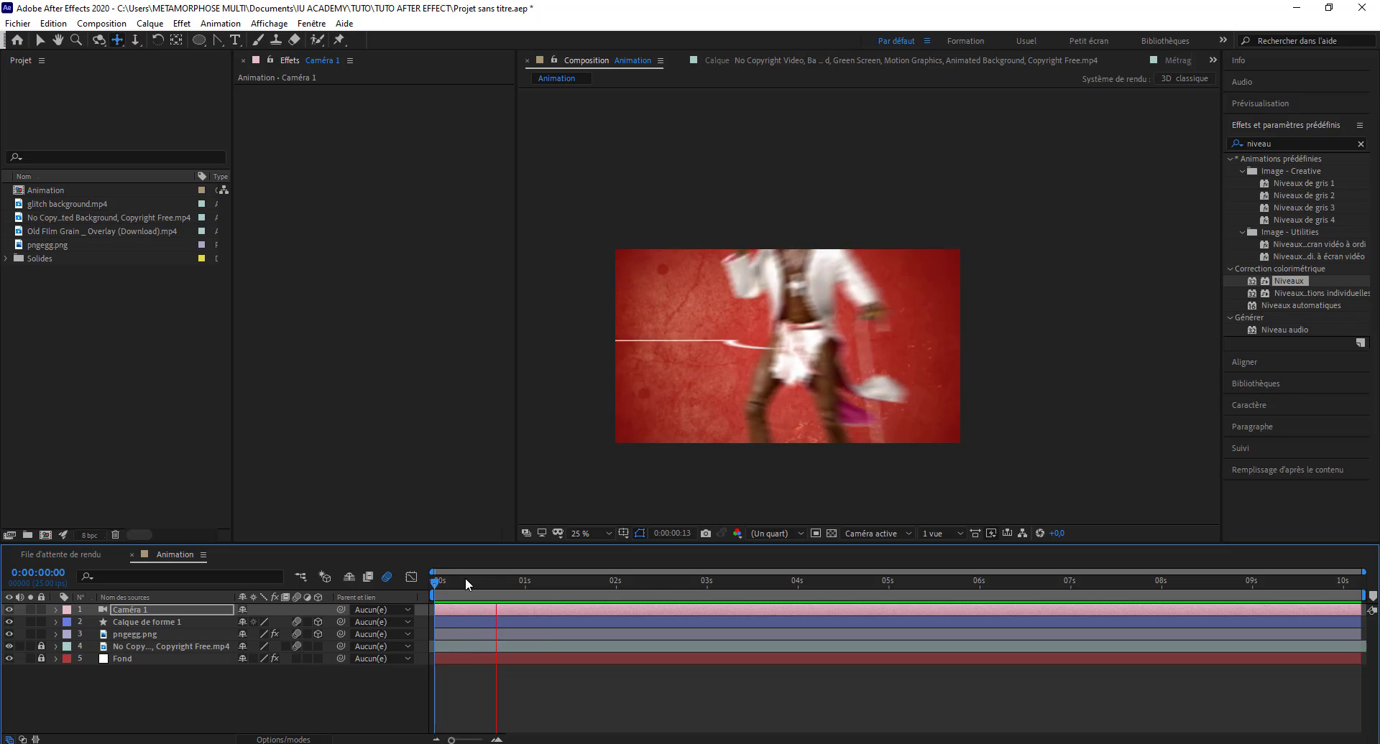
key(space)
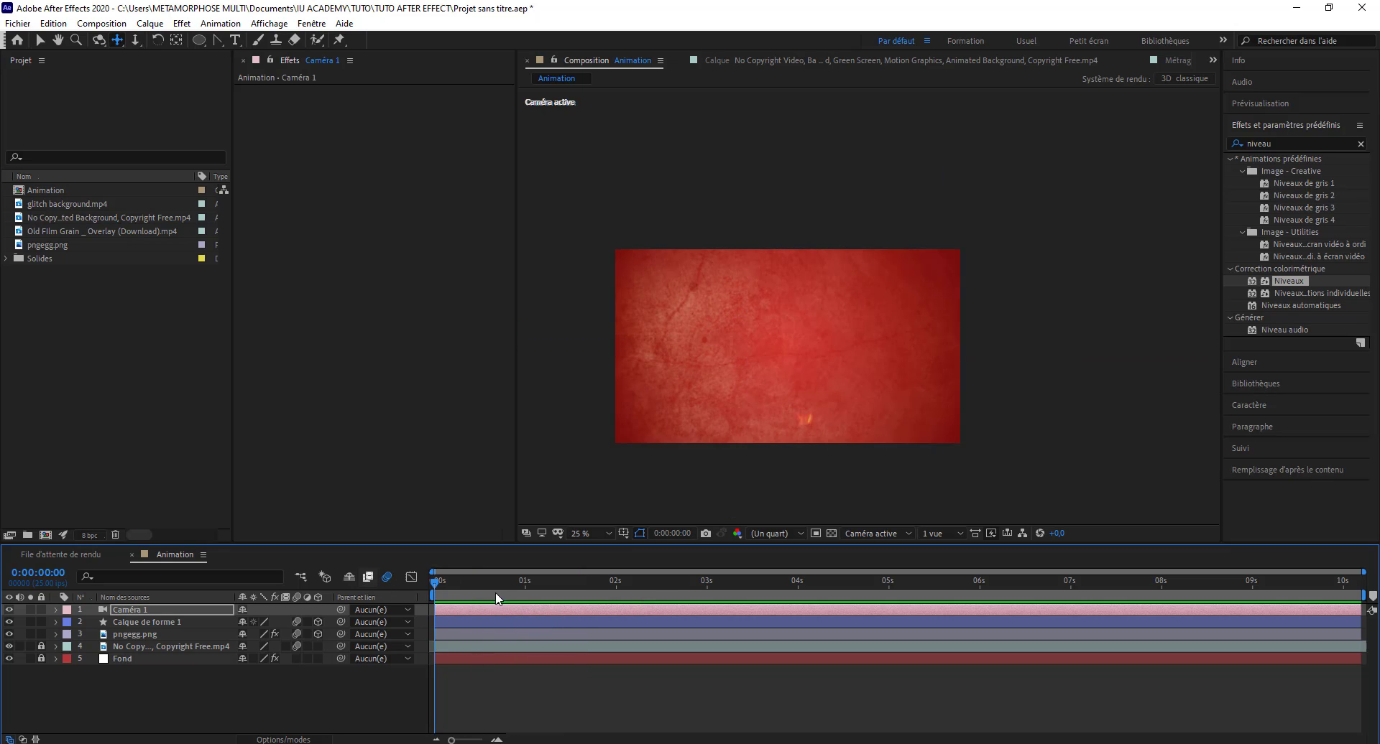
key(space)
key(space)
Move Caméra 1's later middle keyframes to around 1.4 s and 1.8 s.
key(u)
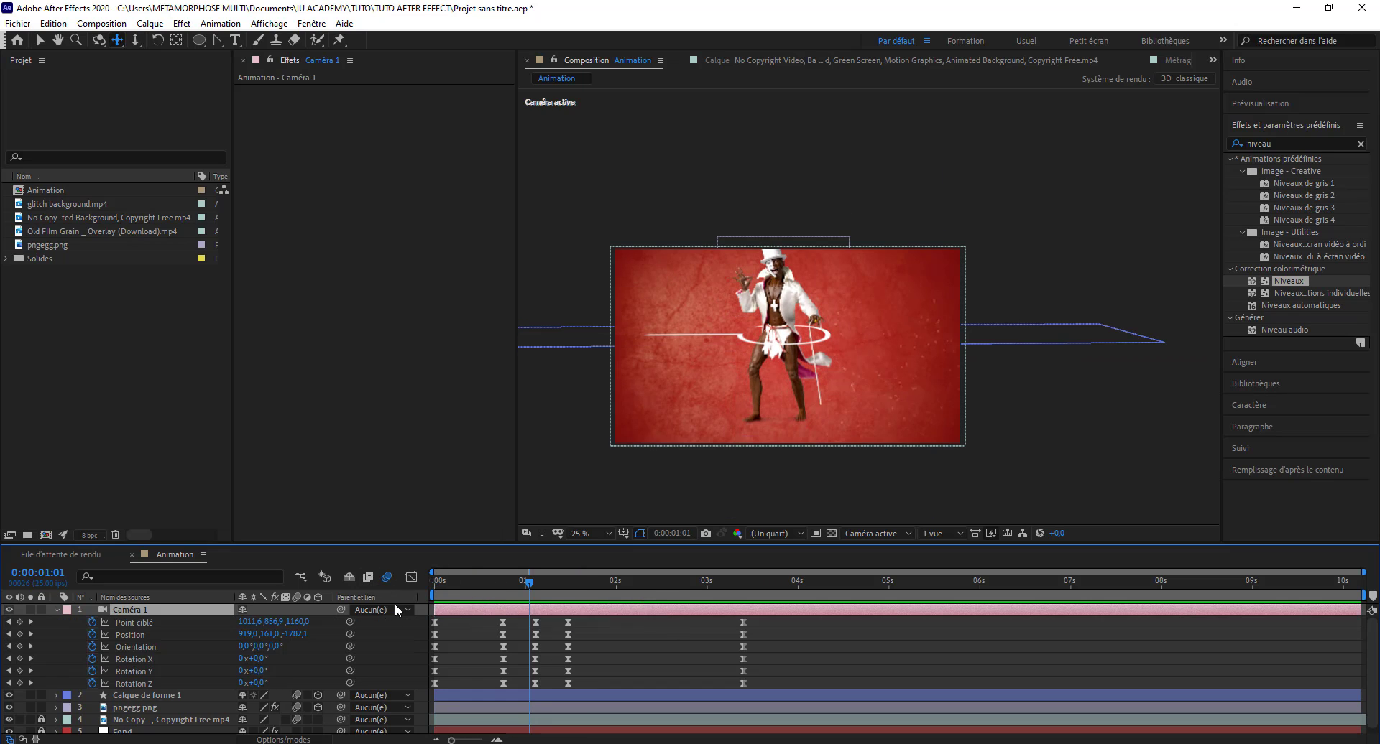
mouse_move(584, 683)
mouse_down()
mouse_move(537, 630)
mouse_move(588, 690)
mouse_move(563, 683)
mouse_up()
click(587, 679)
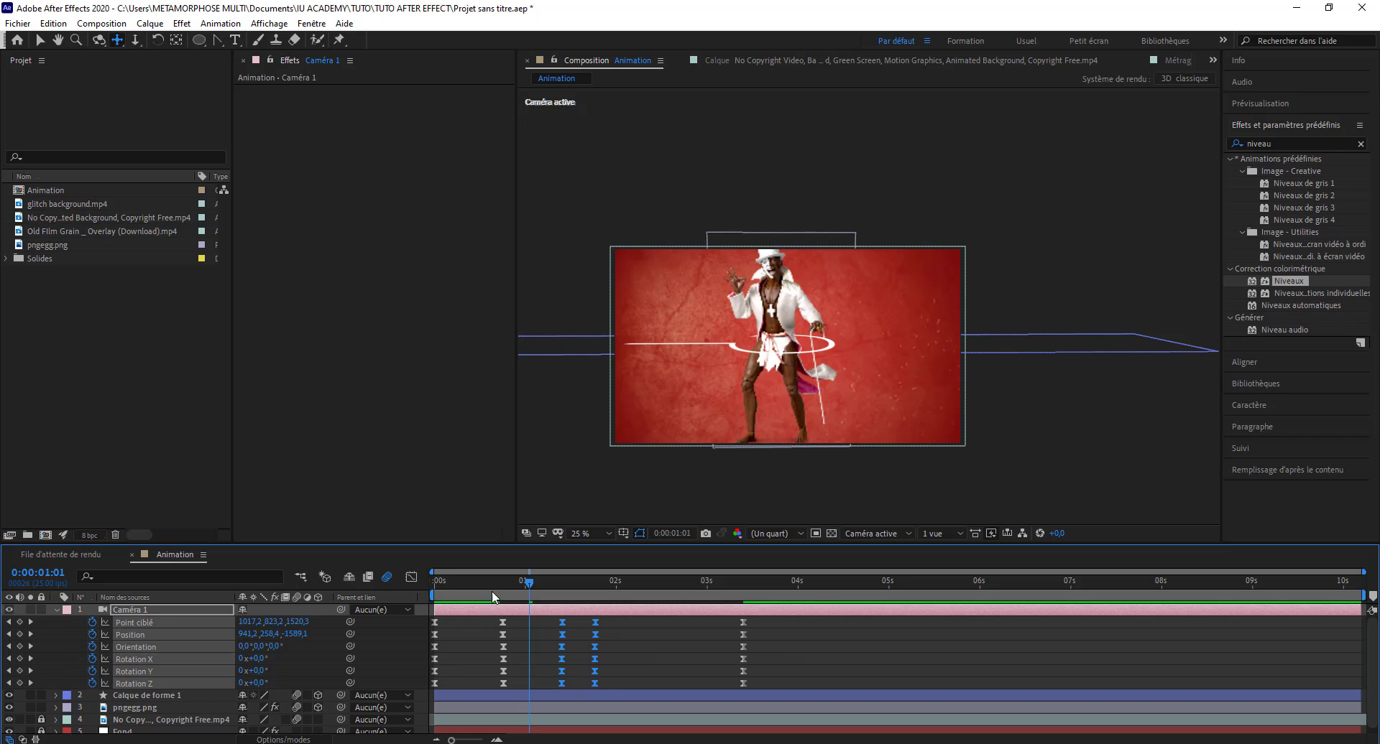
click(426, 579)
key(space)
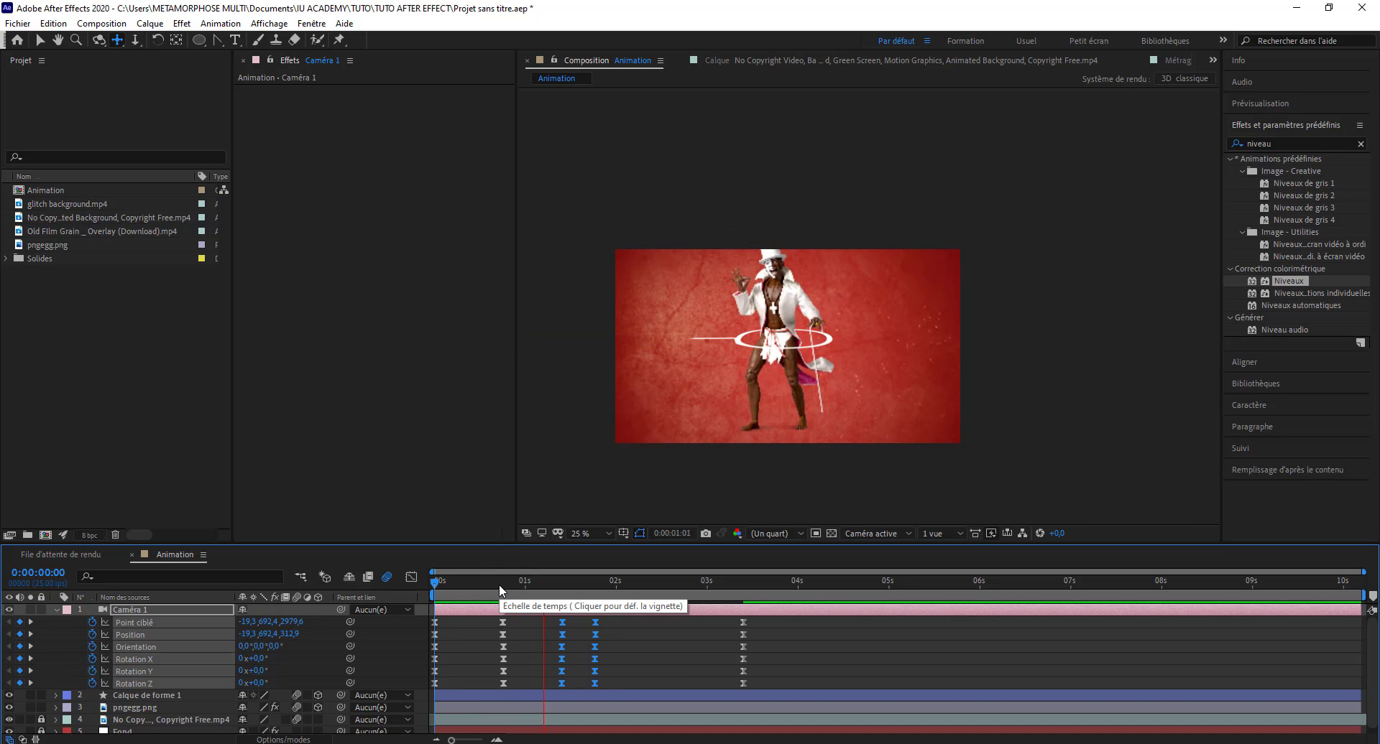
key(space)
drag(606, 684, 585, 615)
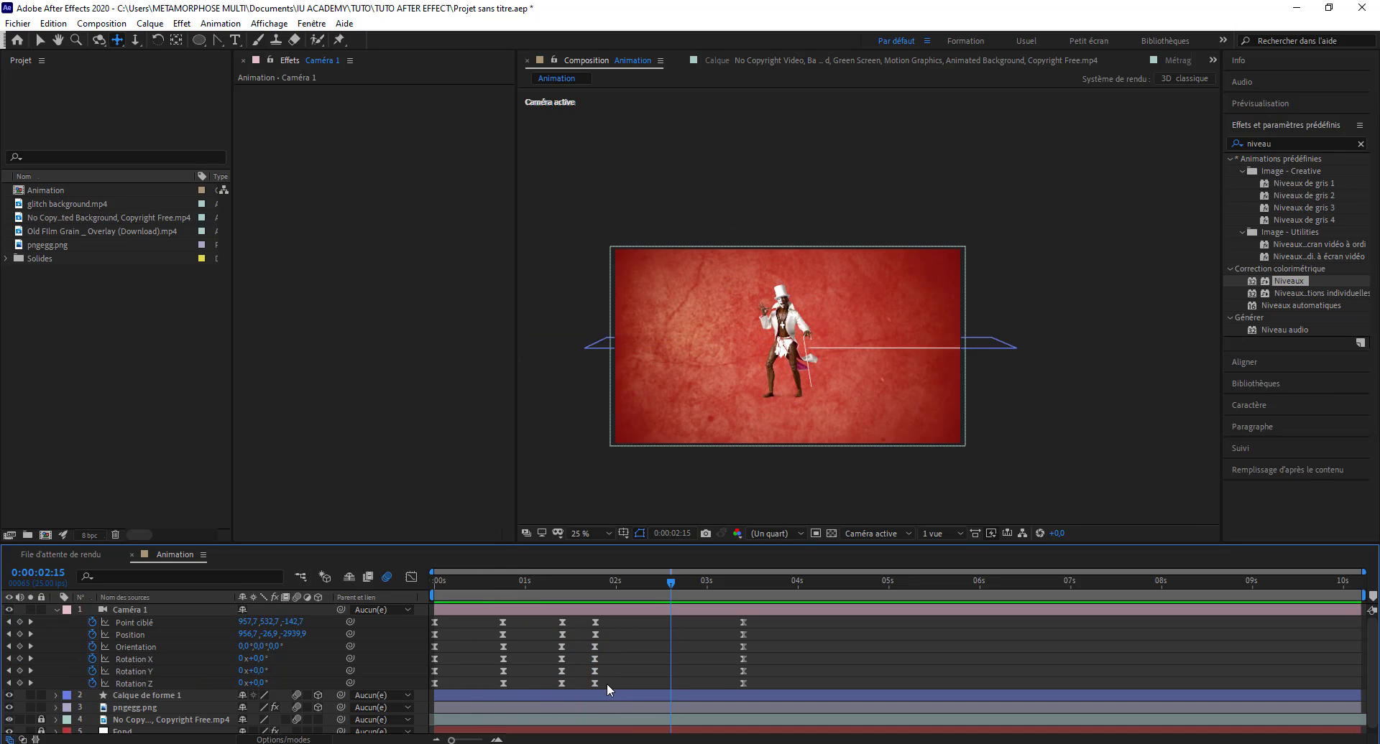
key(Delete)
key(Home)
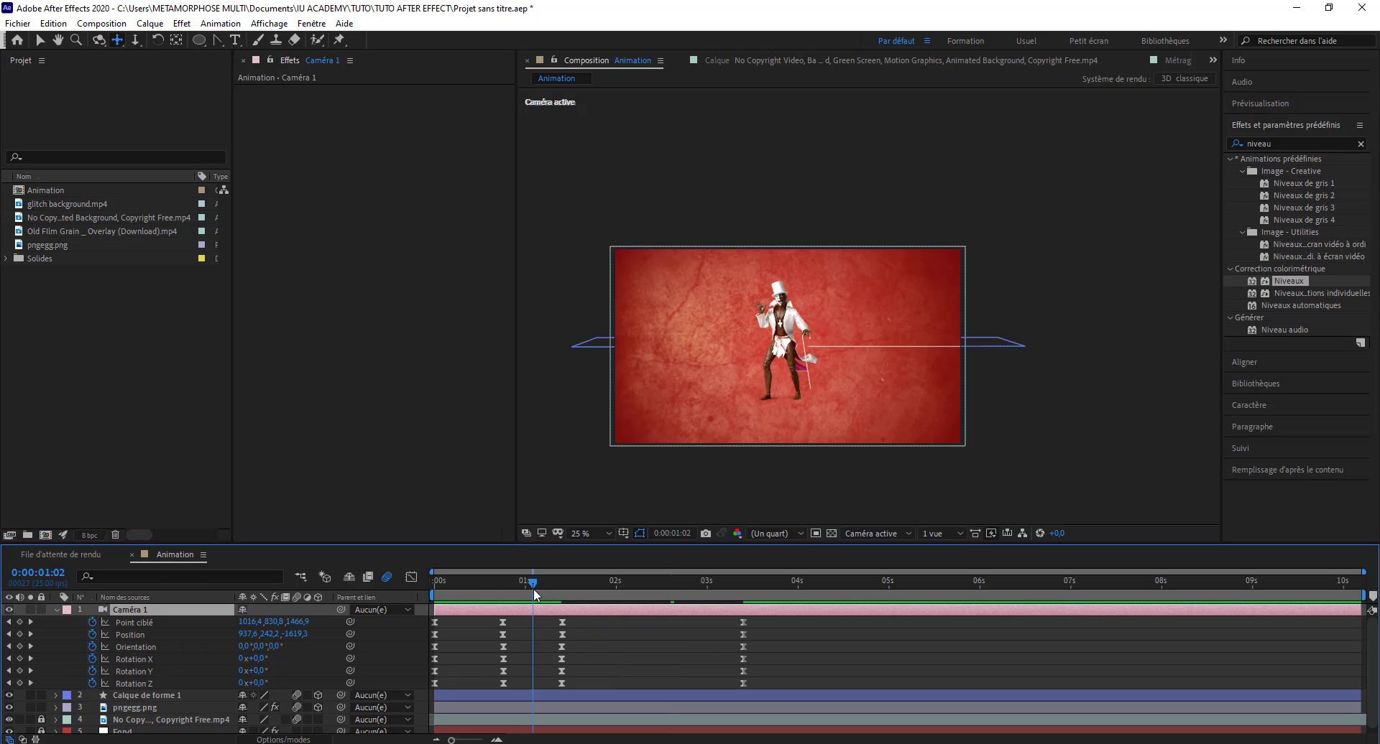
key(space)
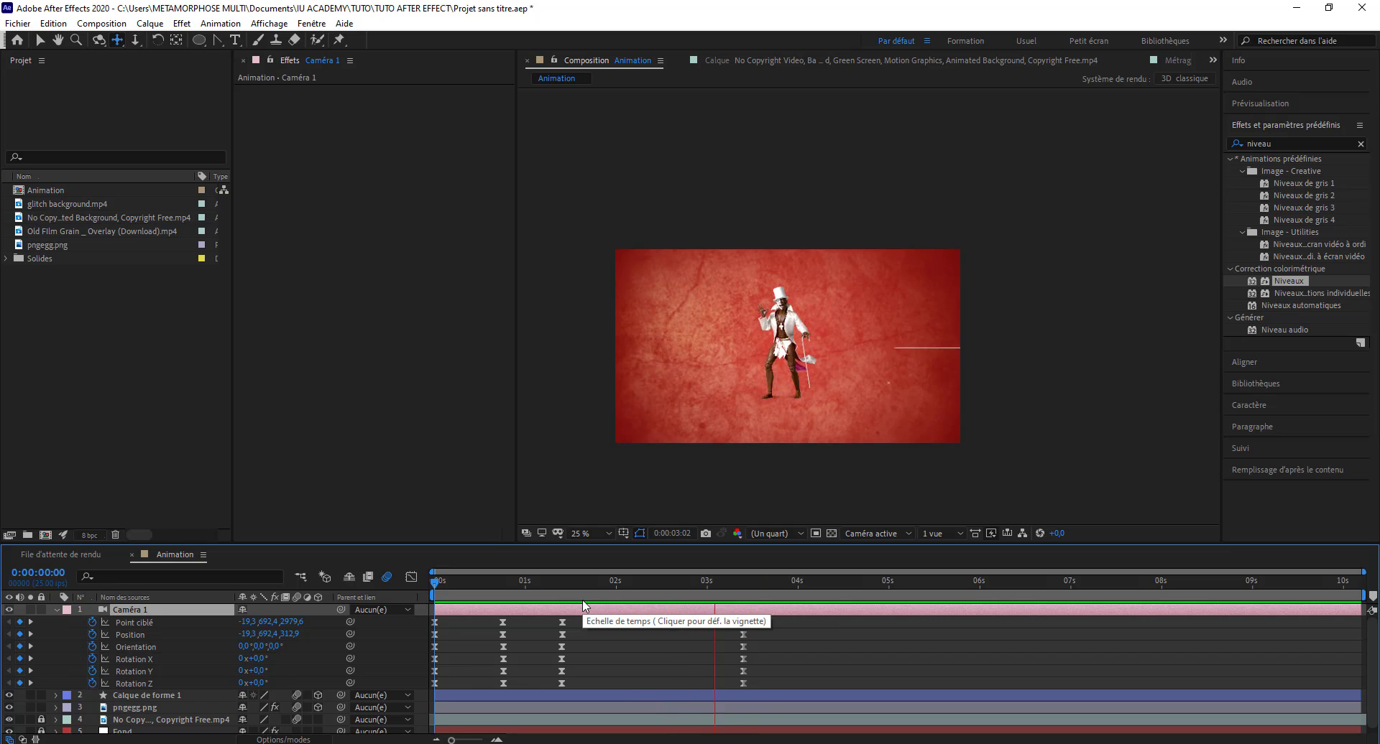
key(space)
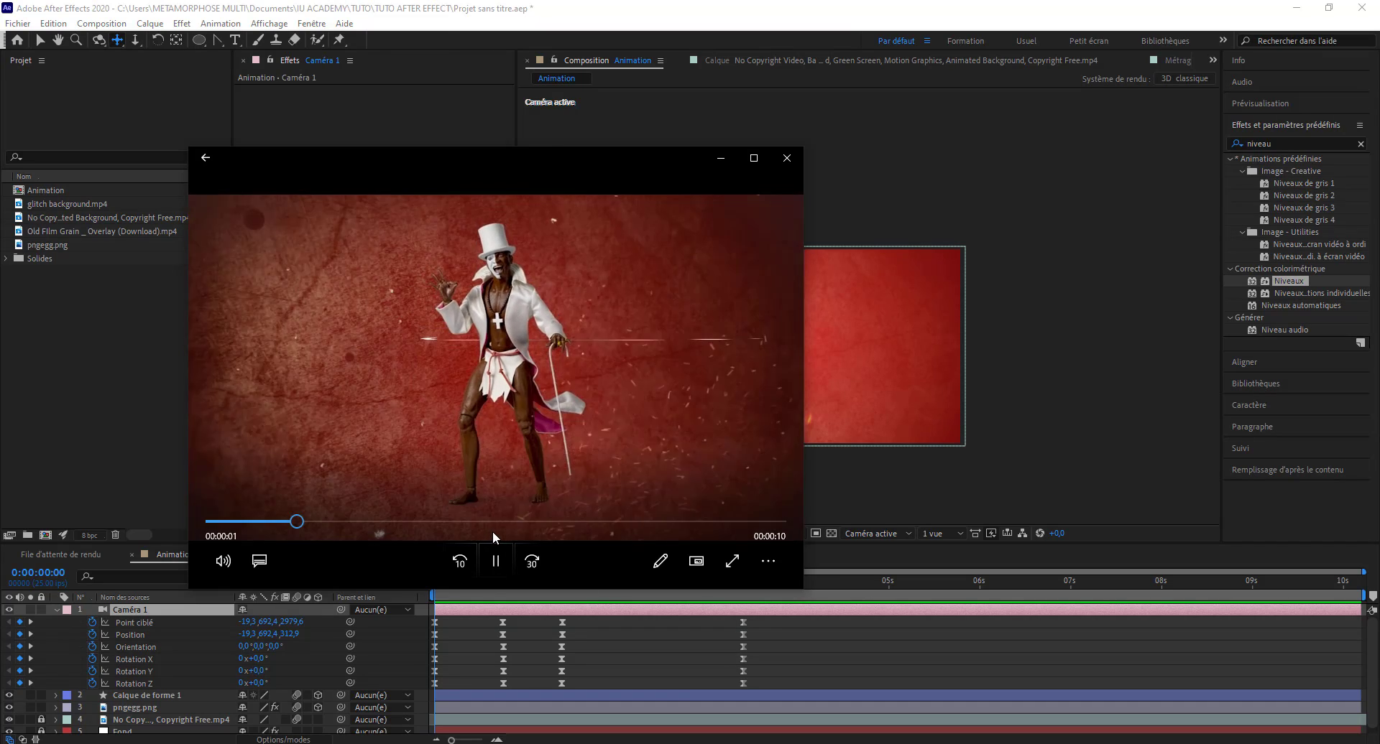
click(609, 619)
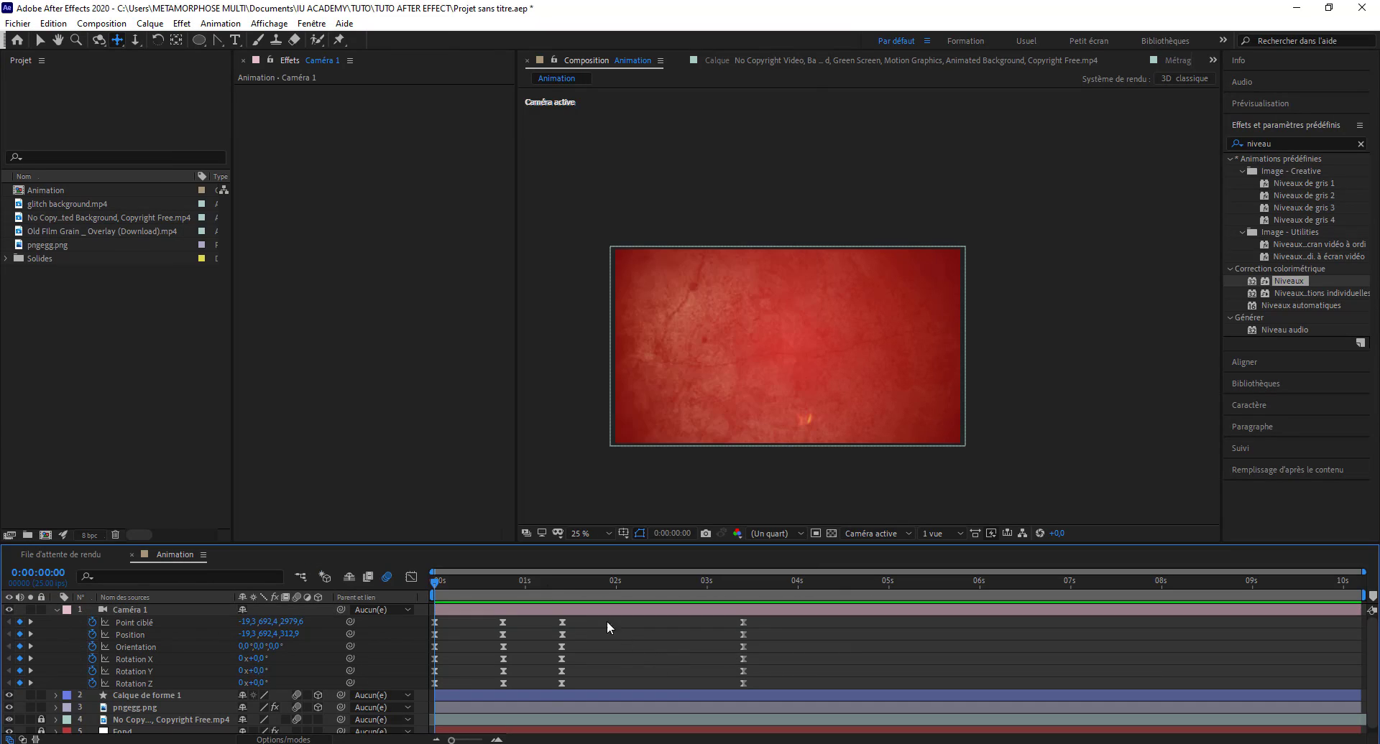
drag(606, 582, 562, 605)
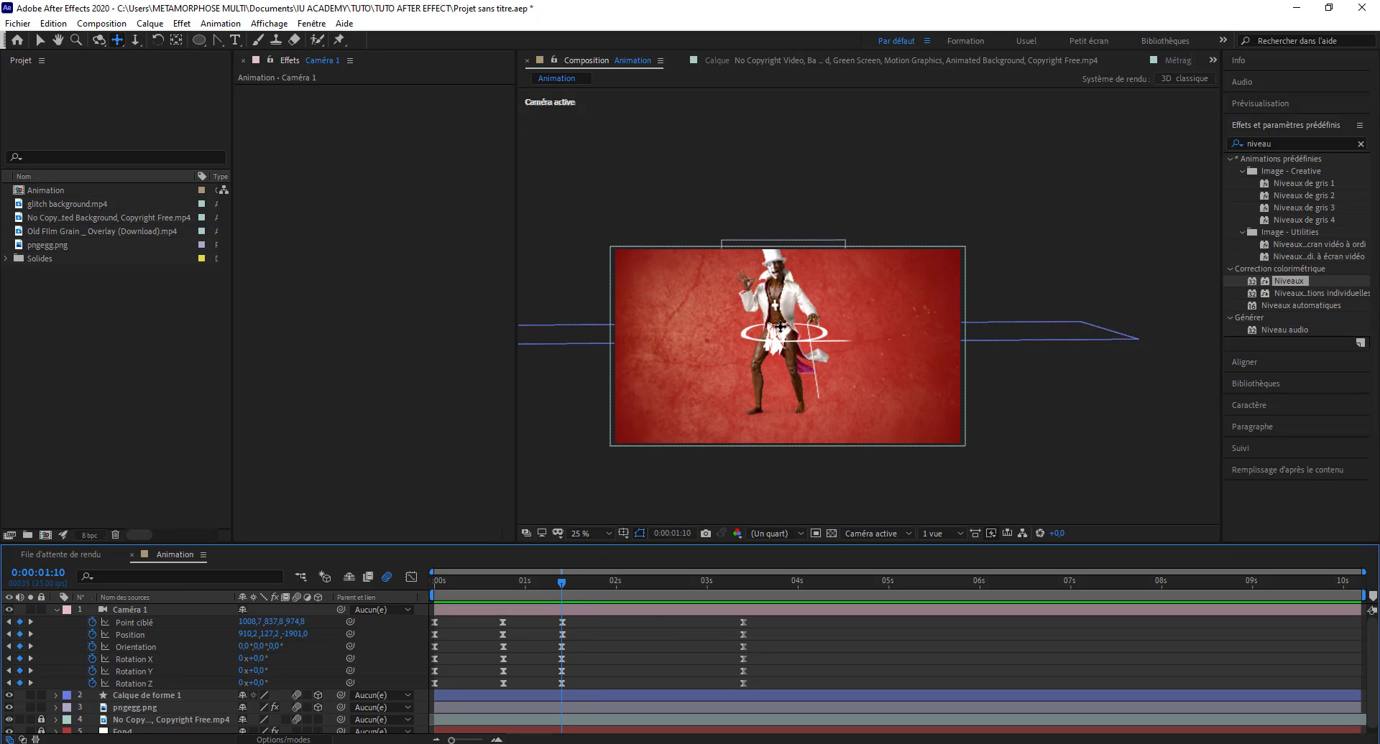
drag(780, 326, 799, 359)
key(alt+Tab)
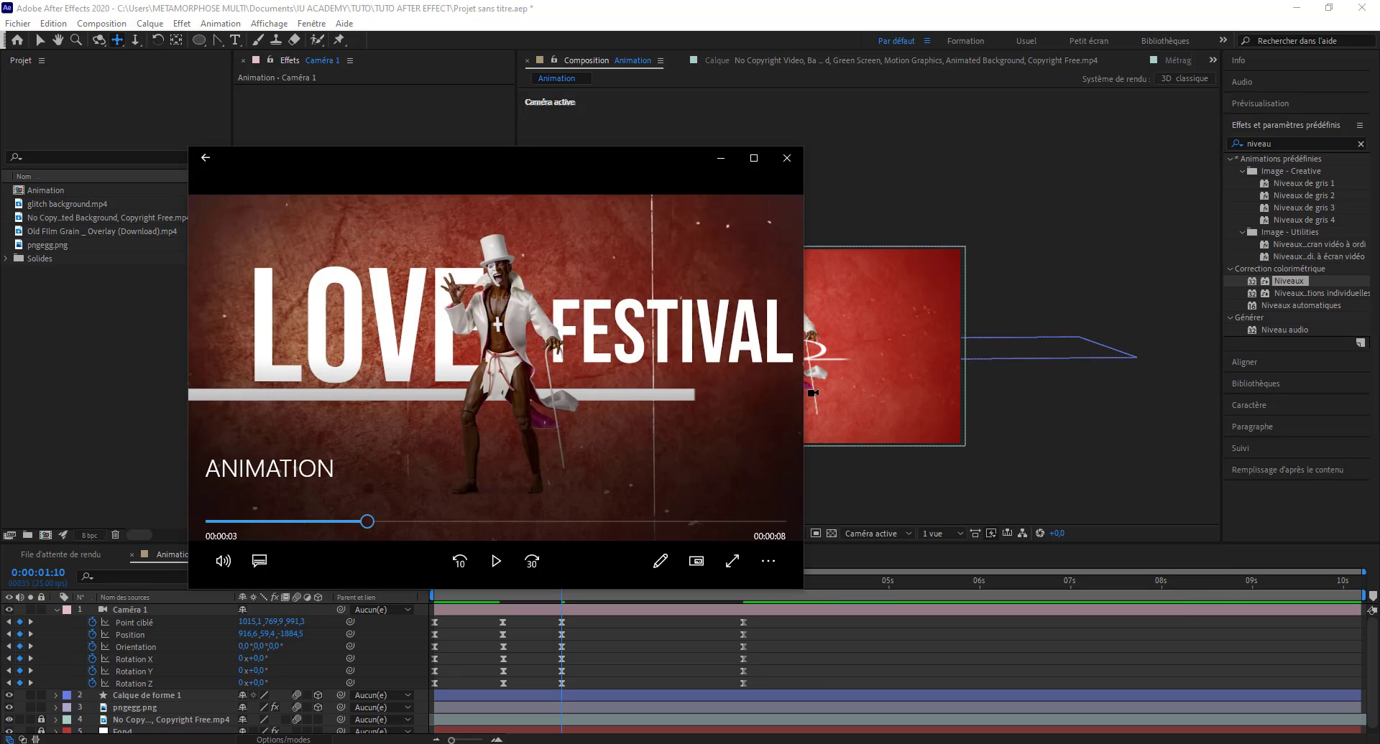
click(813, 393)
click(436, 581)
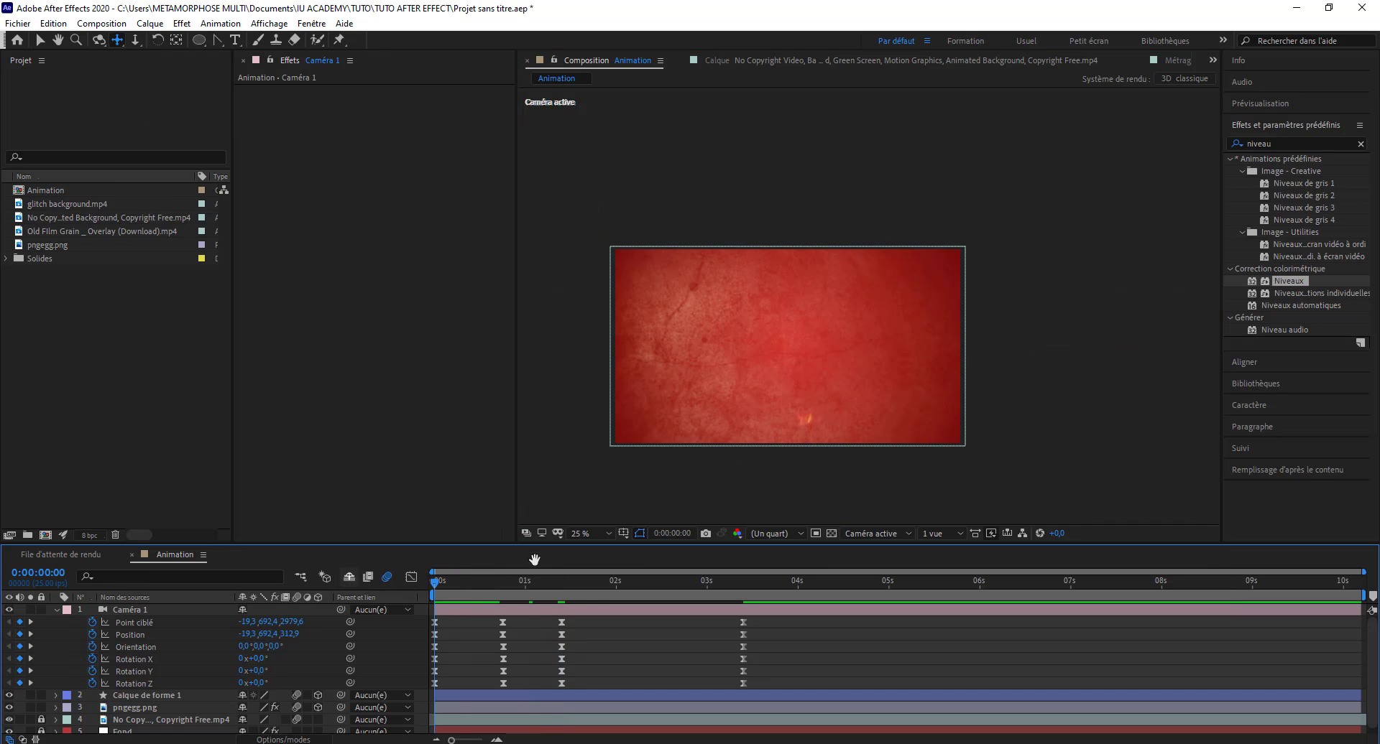
key(space)
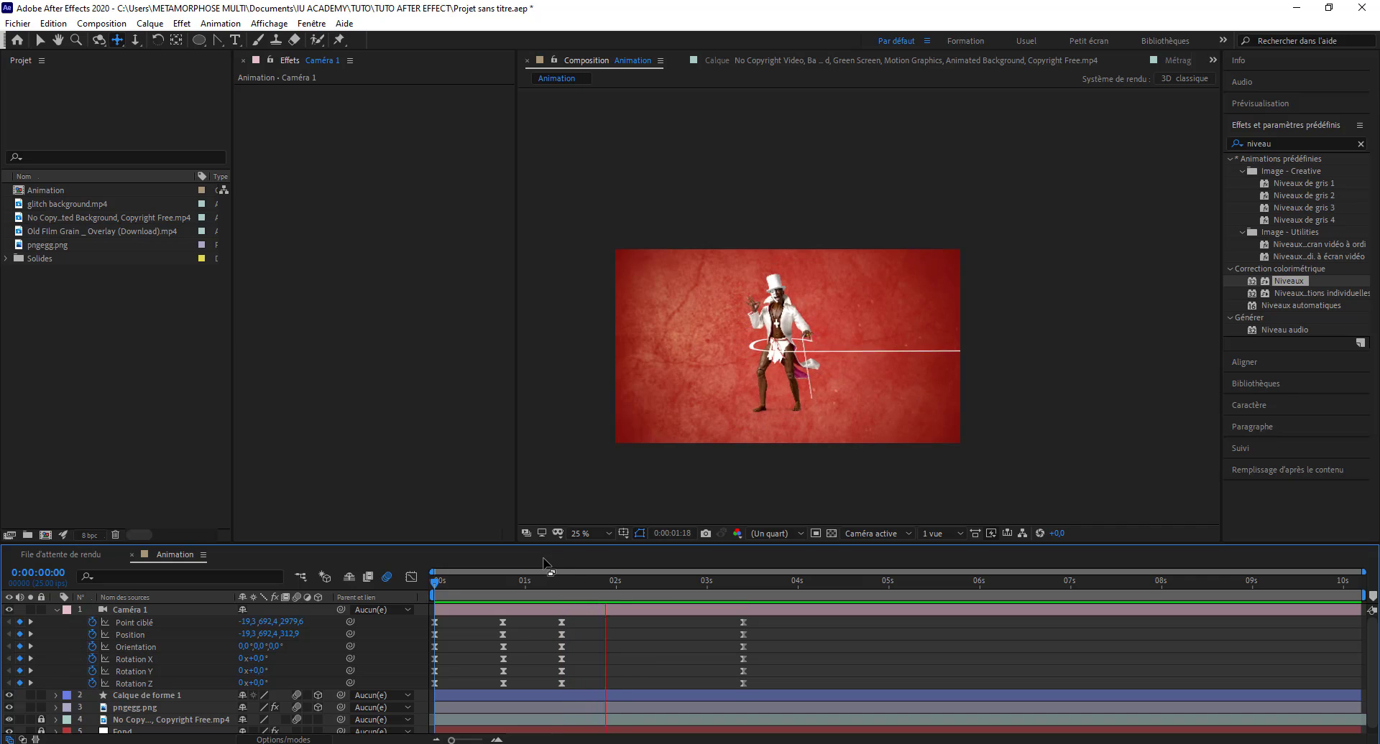
key(space)
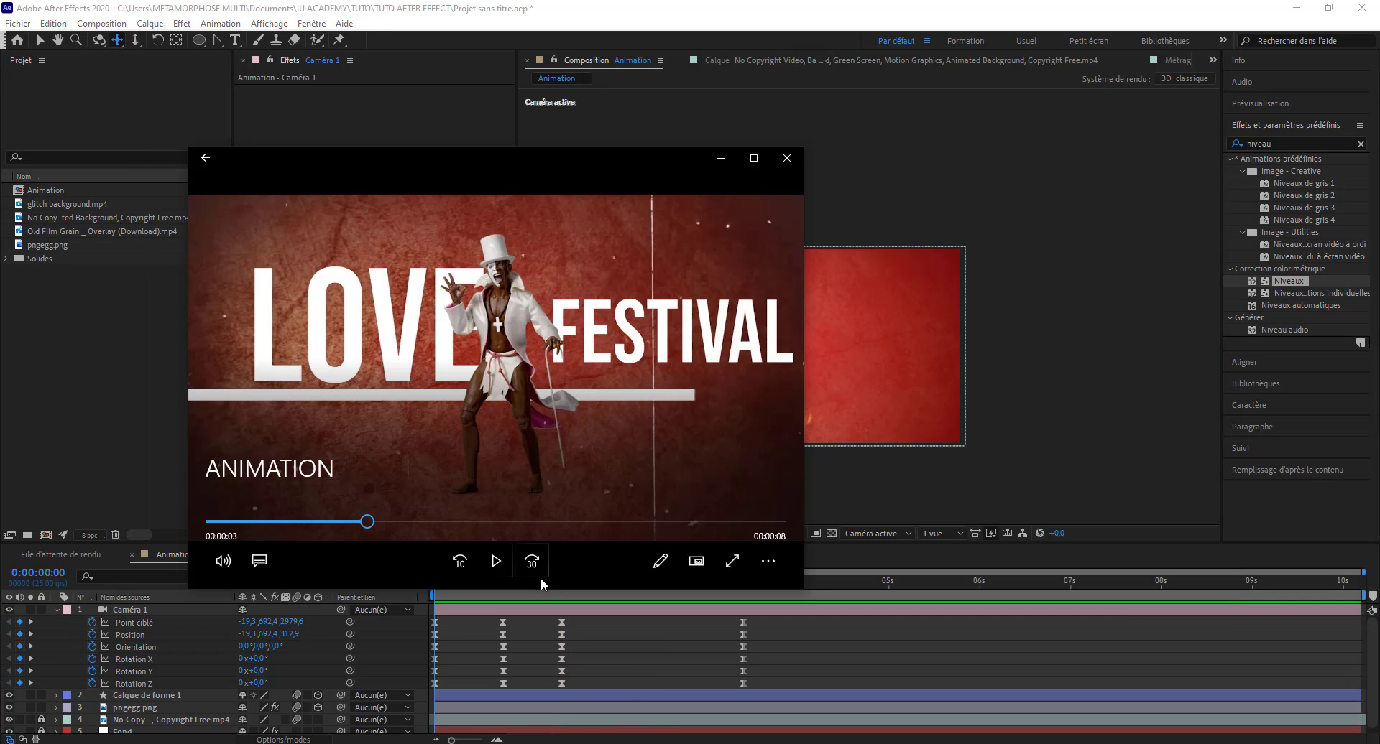
click(385, 576)
key(space)
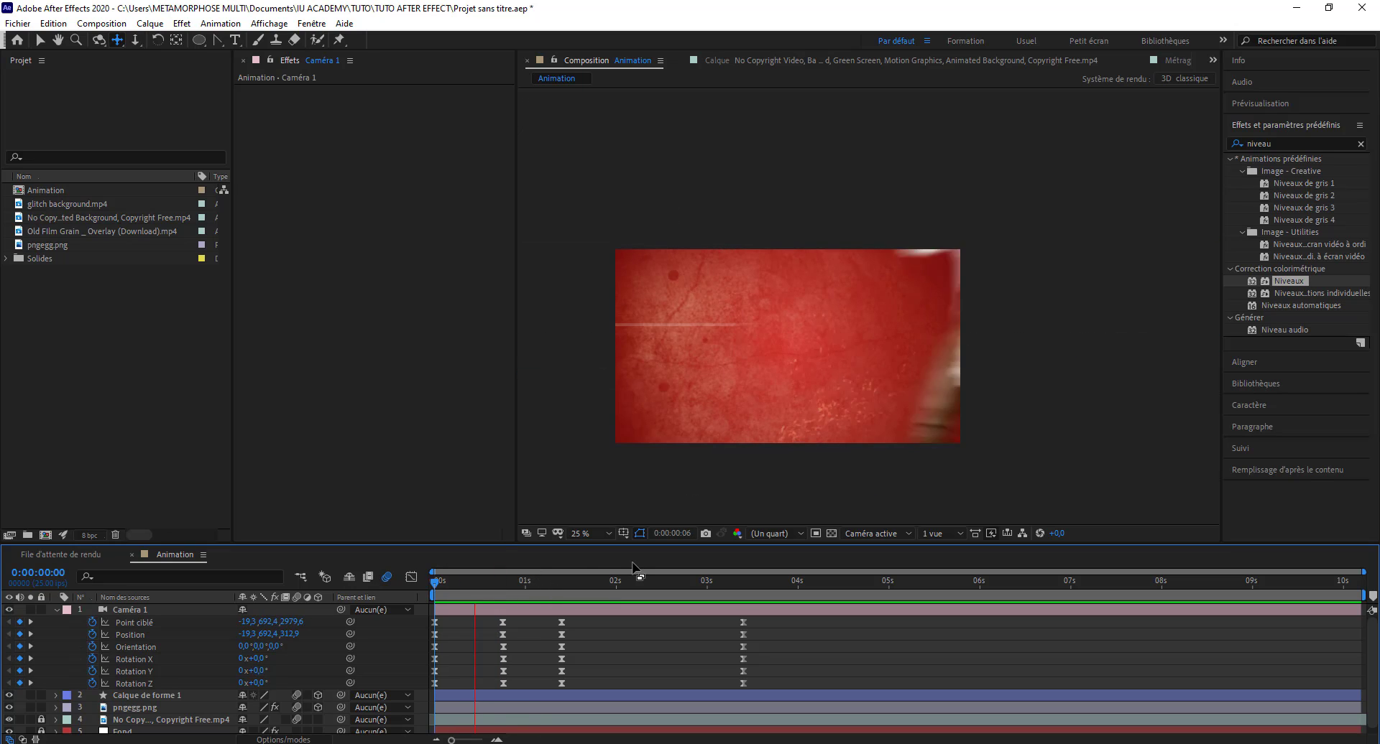
drag(596, 581, 478, 582)
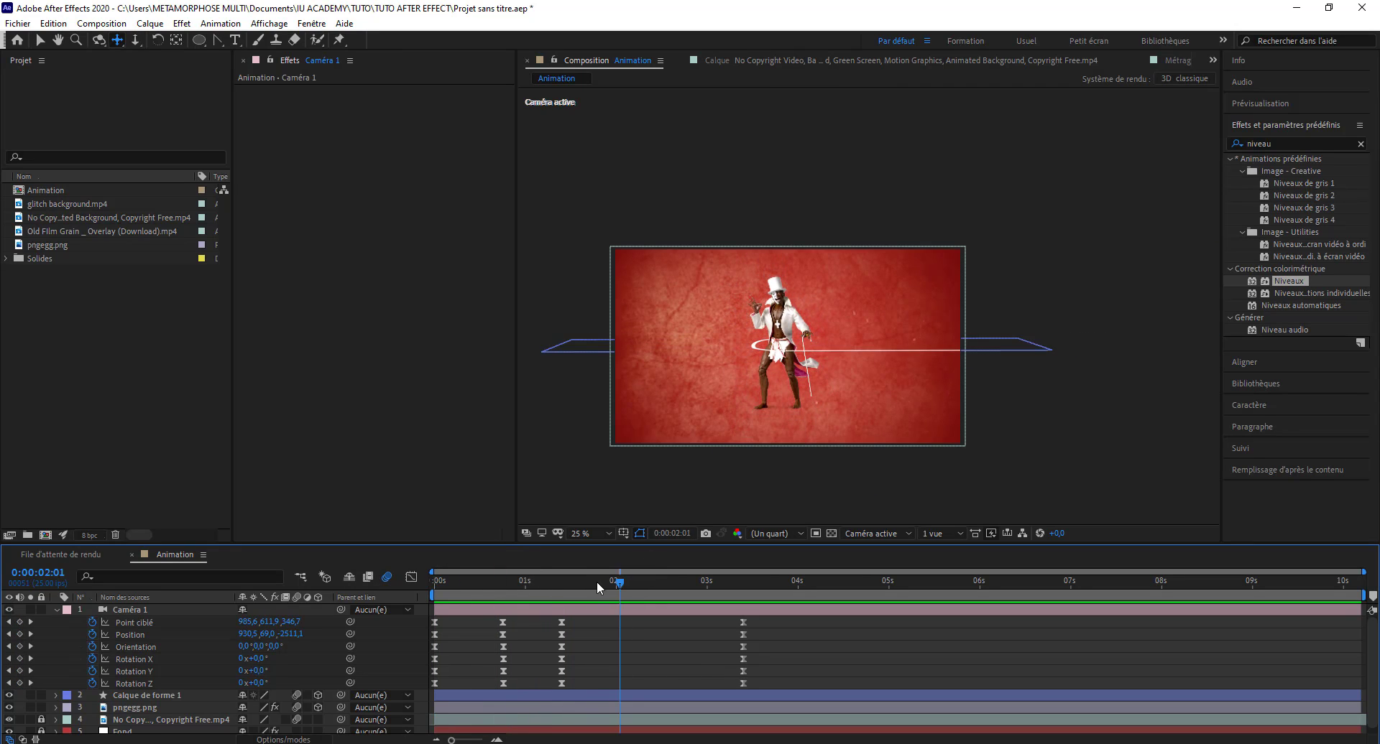
At 0:00:02:05, create a LOVE text layer beside the dancer.
click(53, 610)
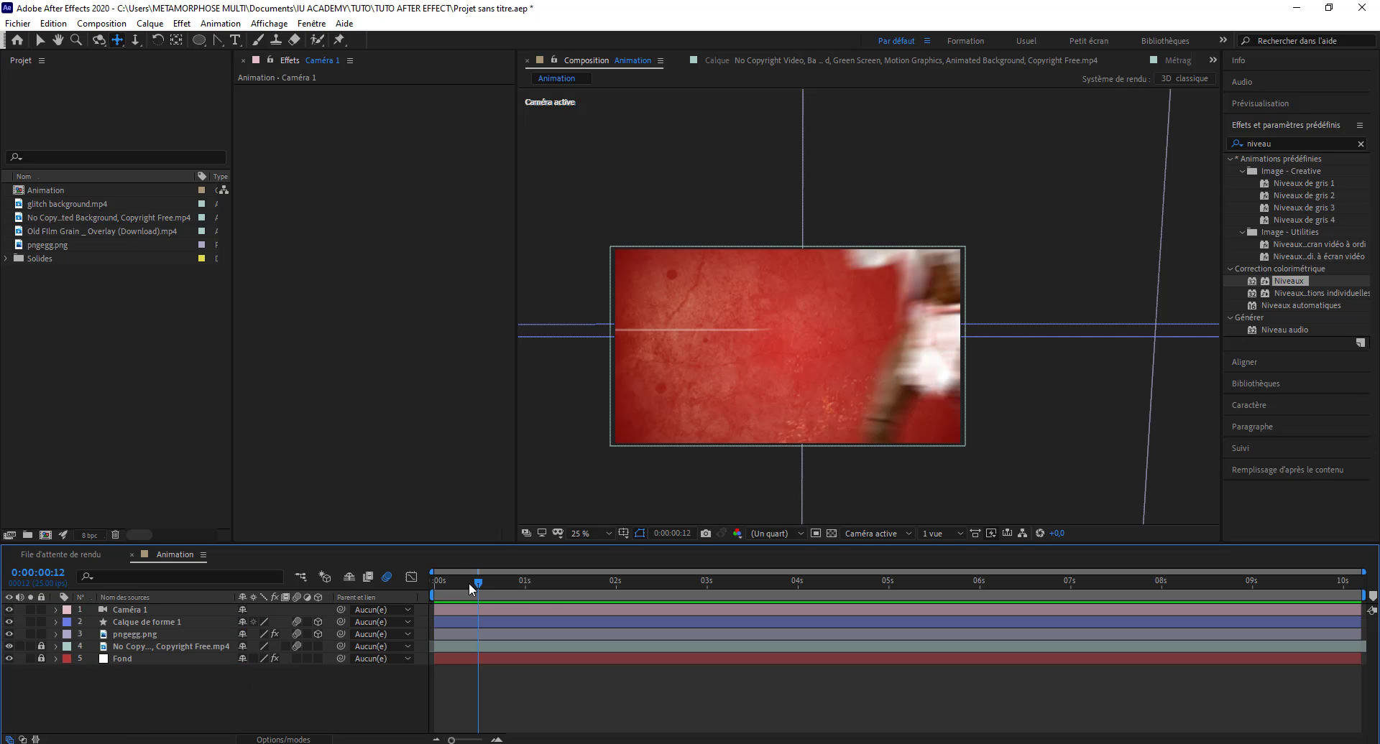
drag(469, 583, 634, 624)
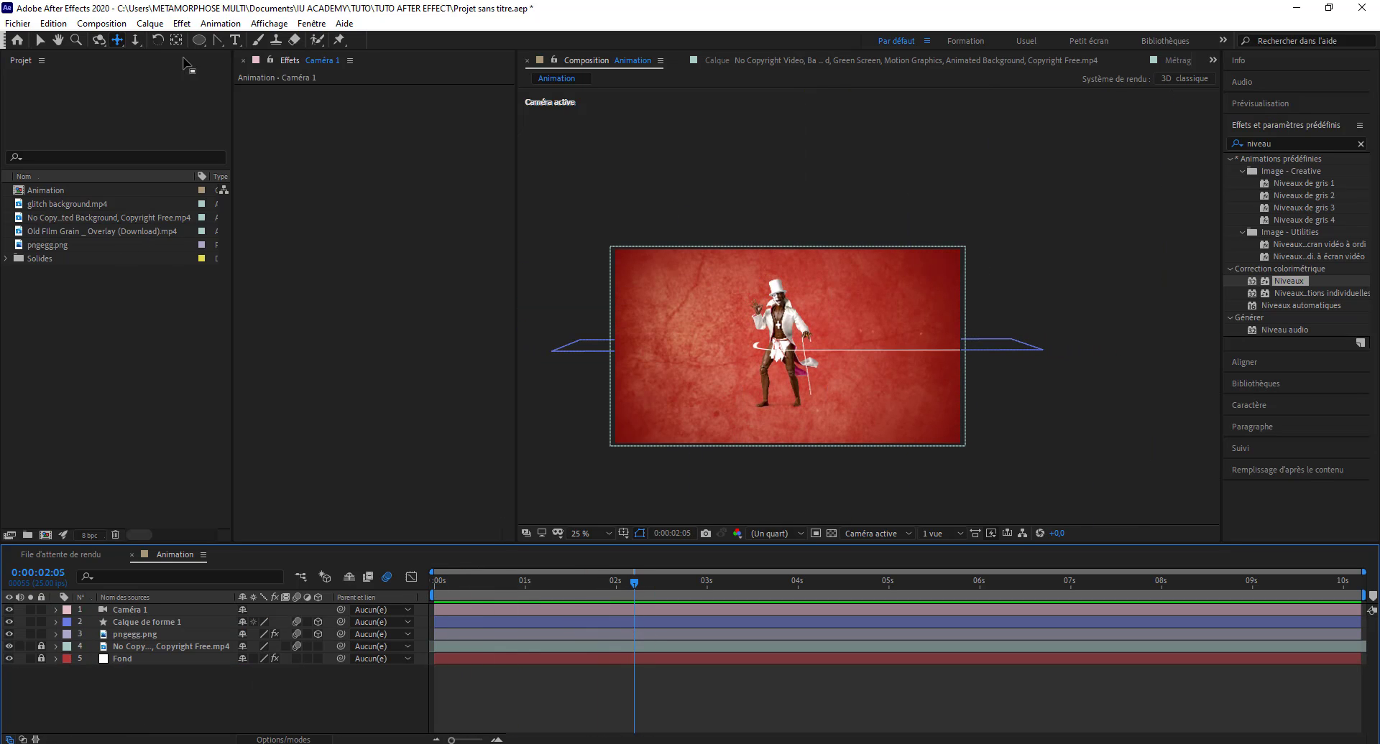
click(235, 40)
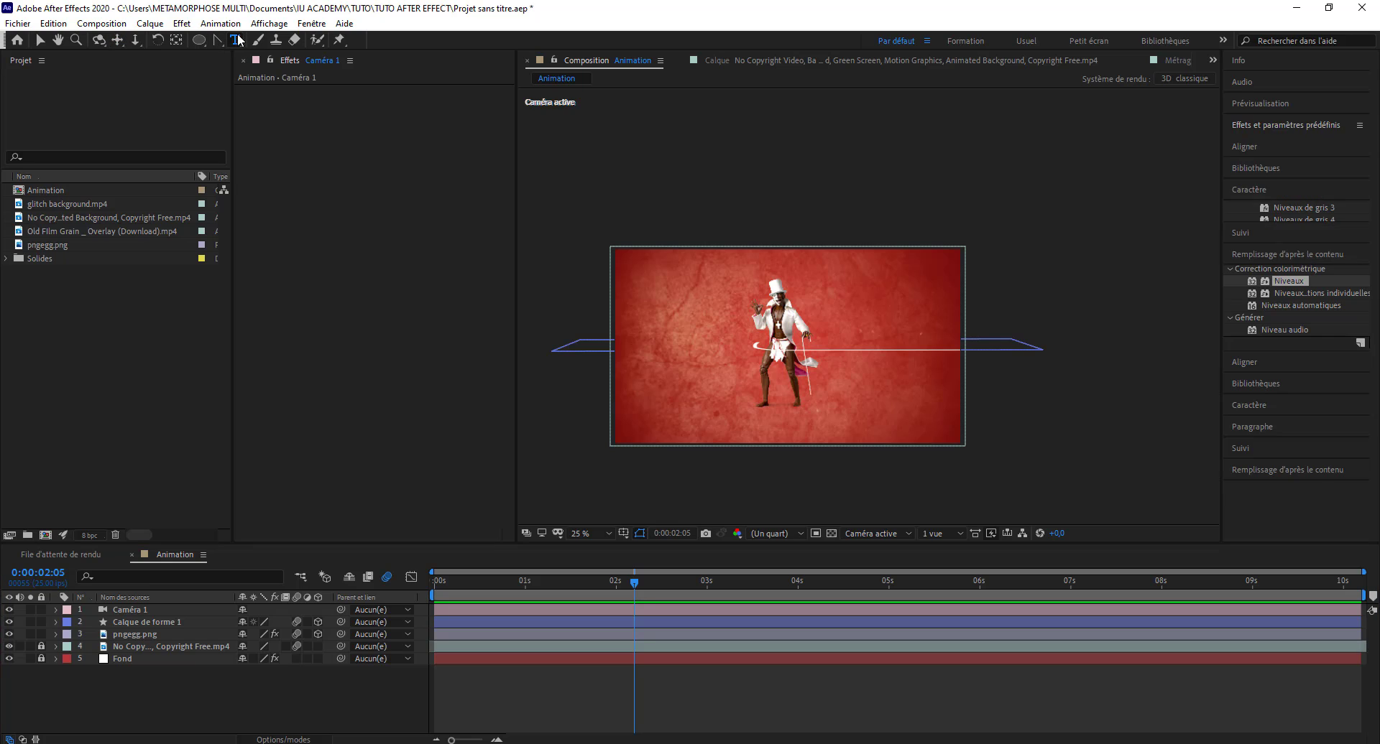
click(661, 321)
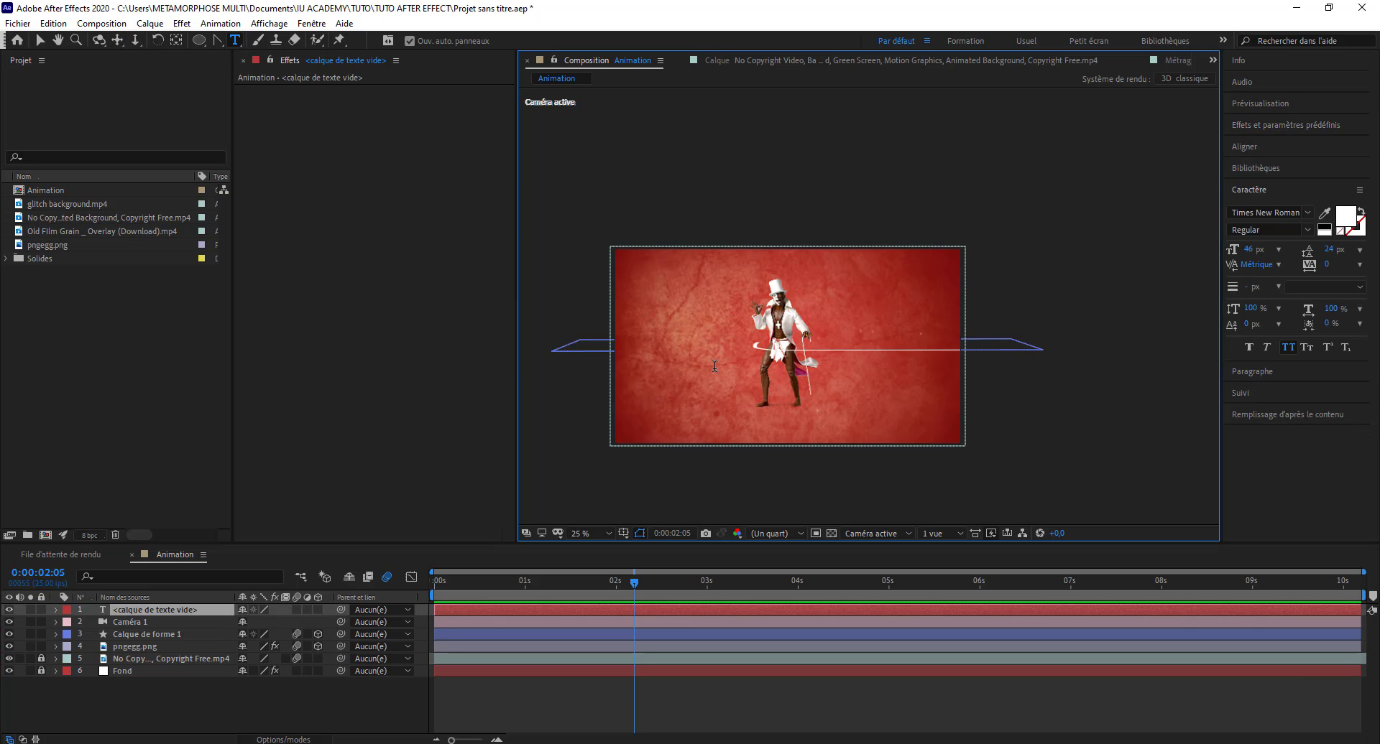
text(LOVE)
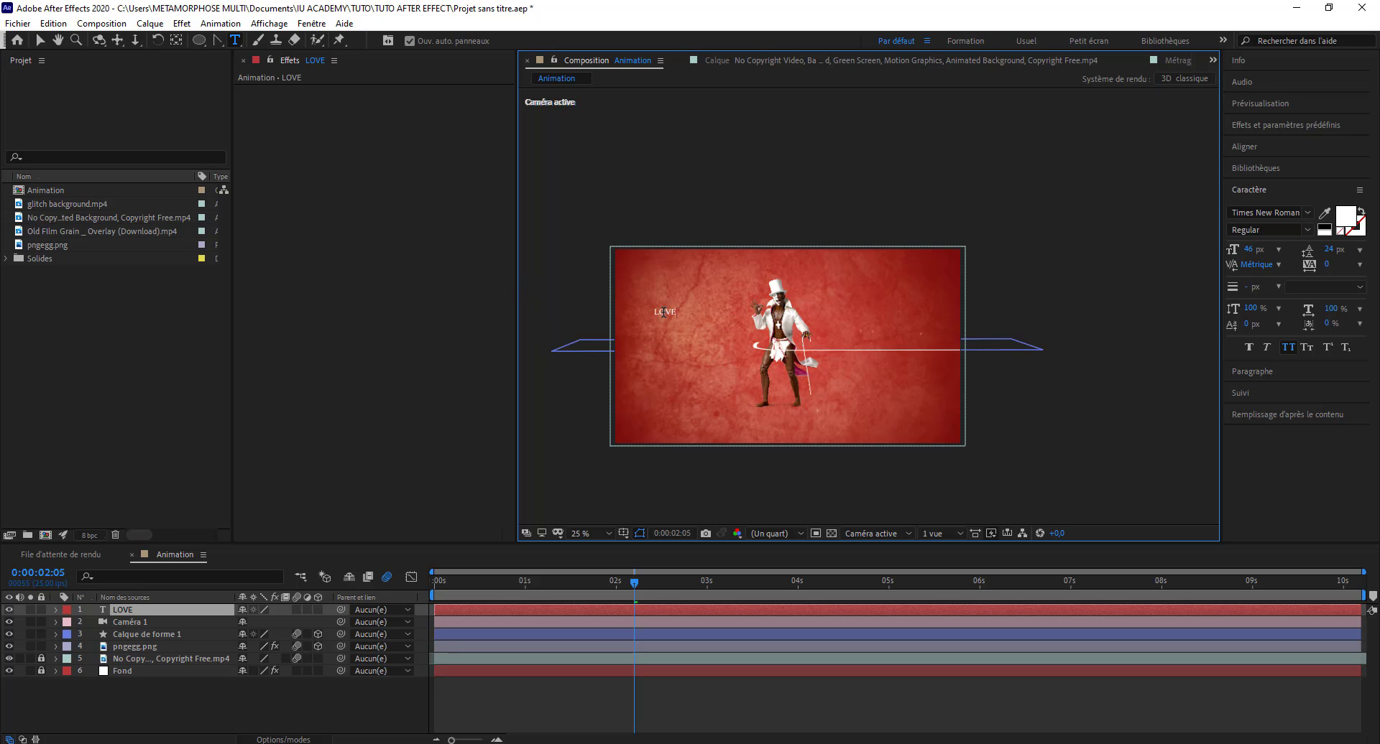
Set LOVE to Bebas Neue, move it lower, and make it a 3D layer.
click(1278, 212)
text(beba)
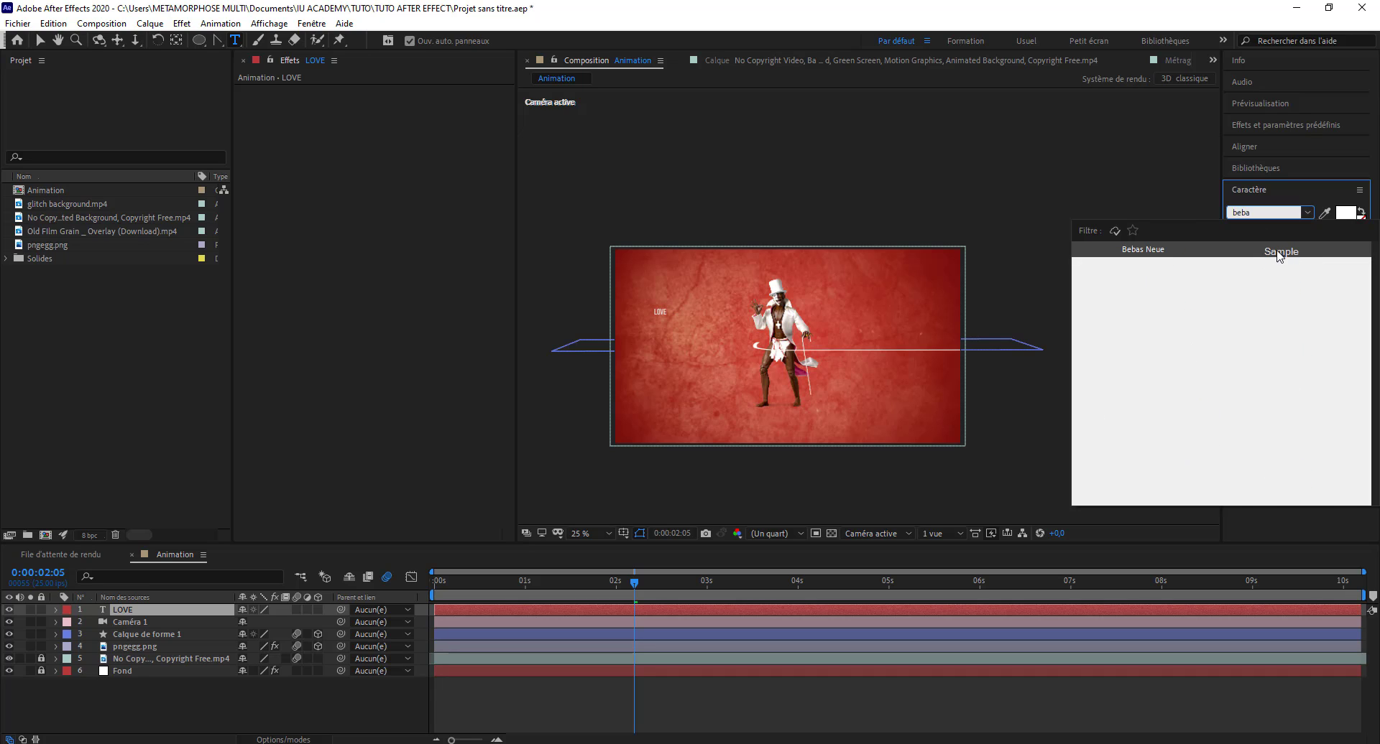
click(1278, 253)
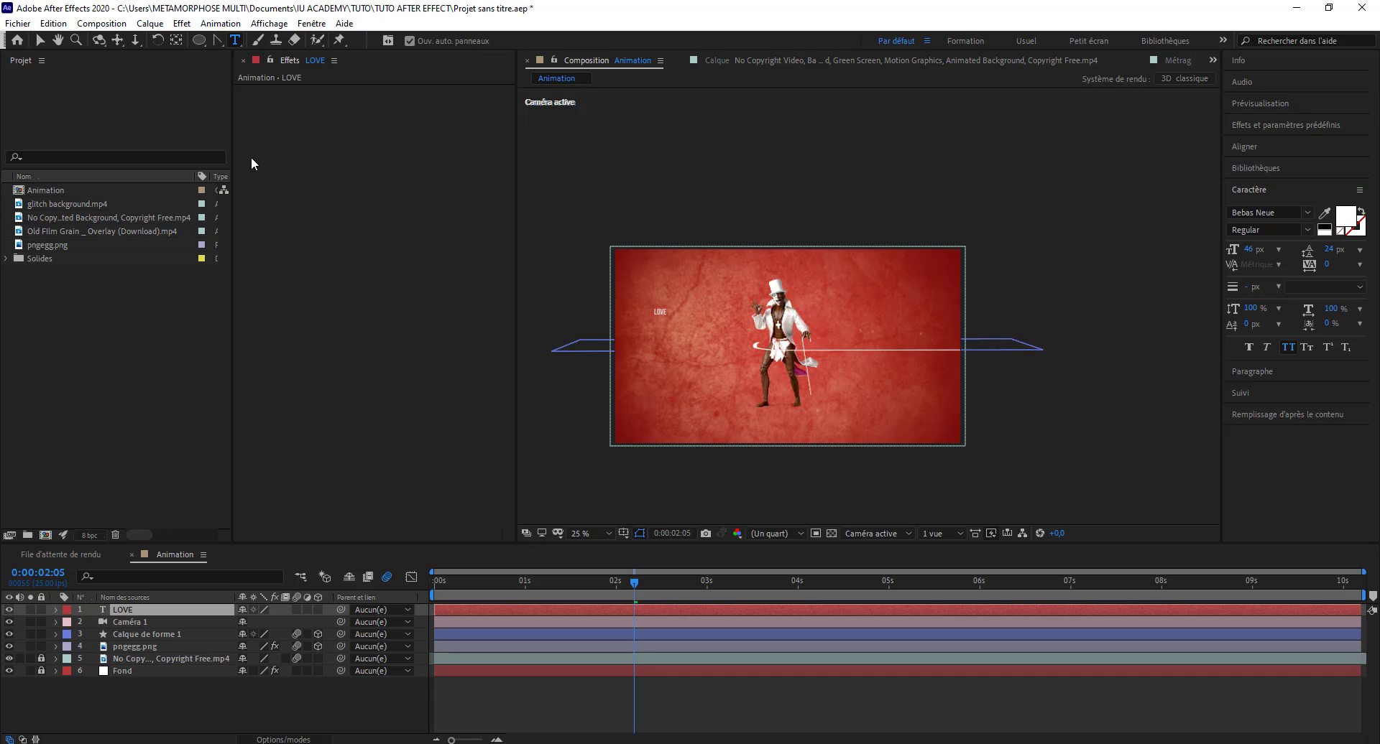
click(41, 39)
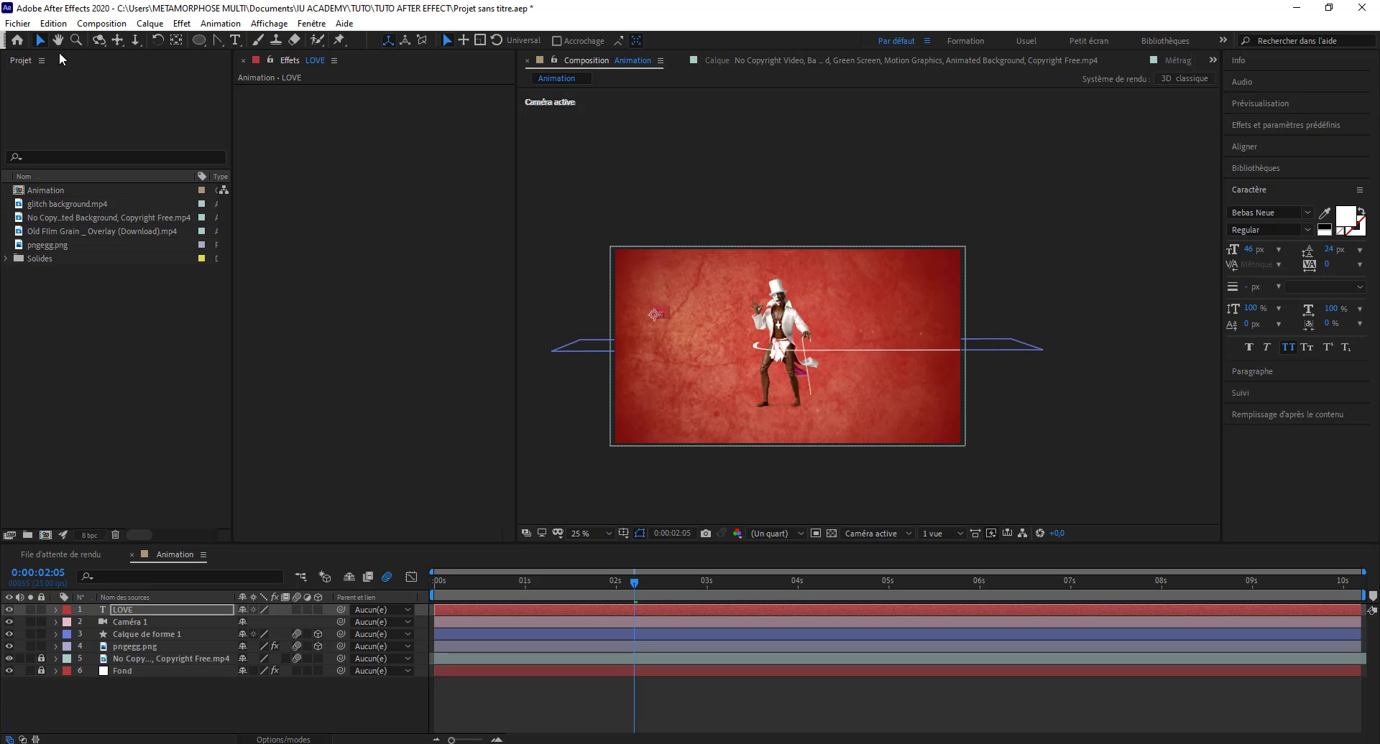
click(668, 313)
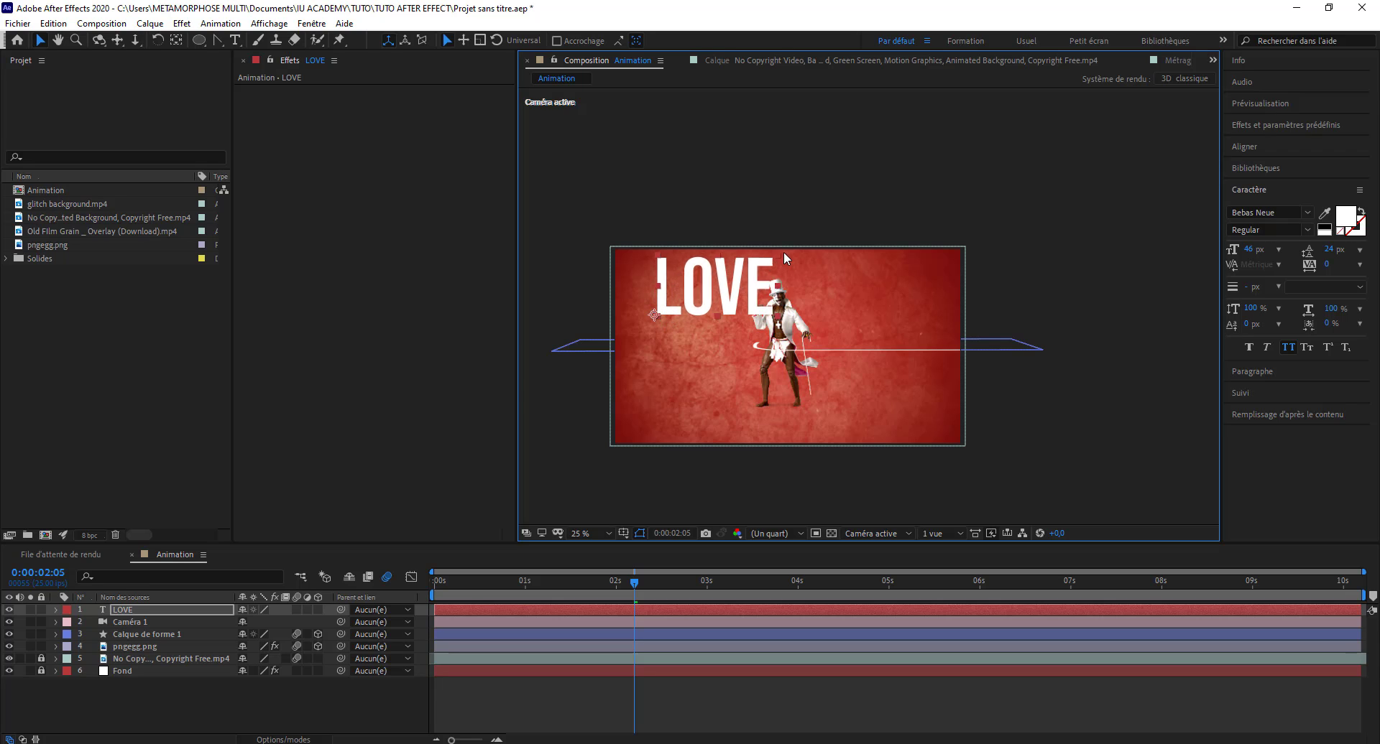
drag(783, 251, 782, 296)
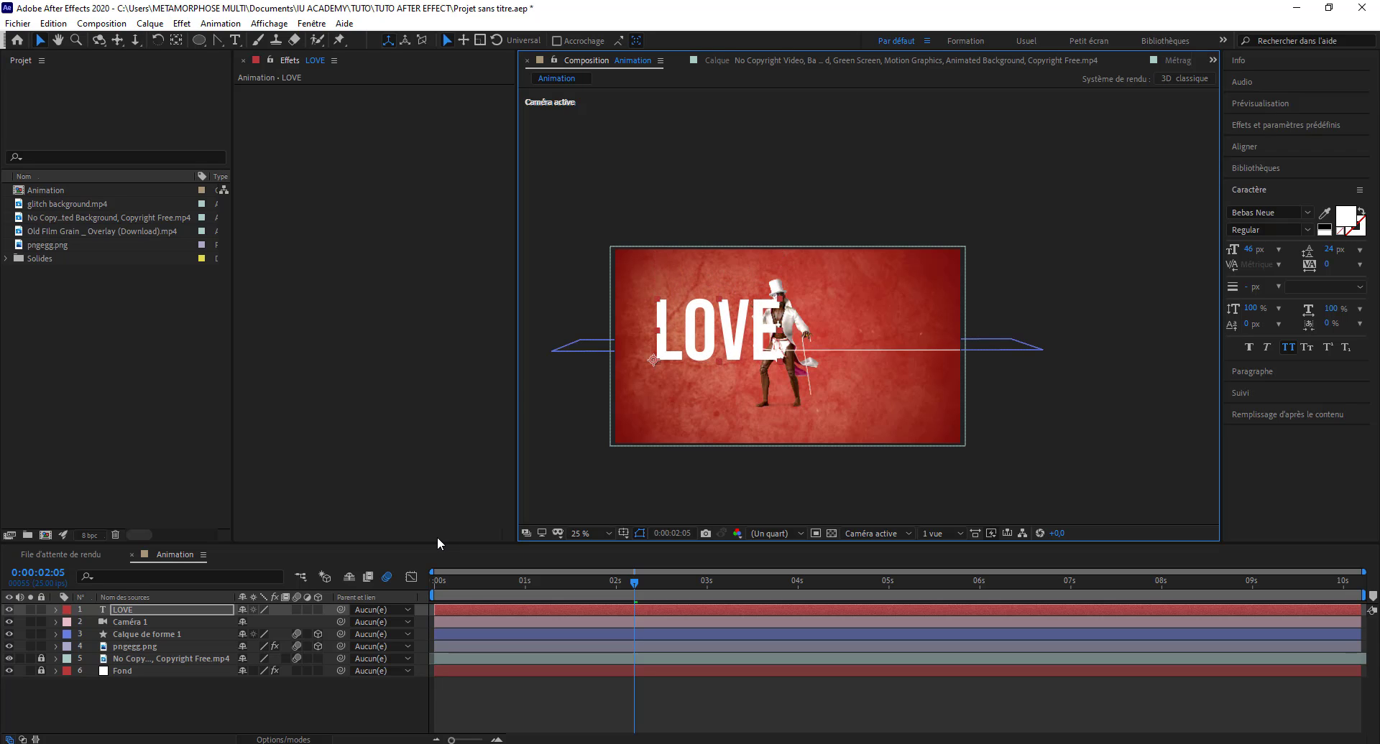
click(318, 609)
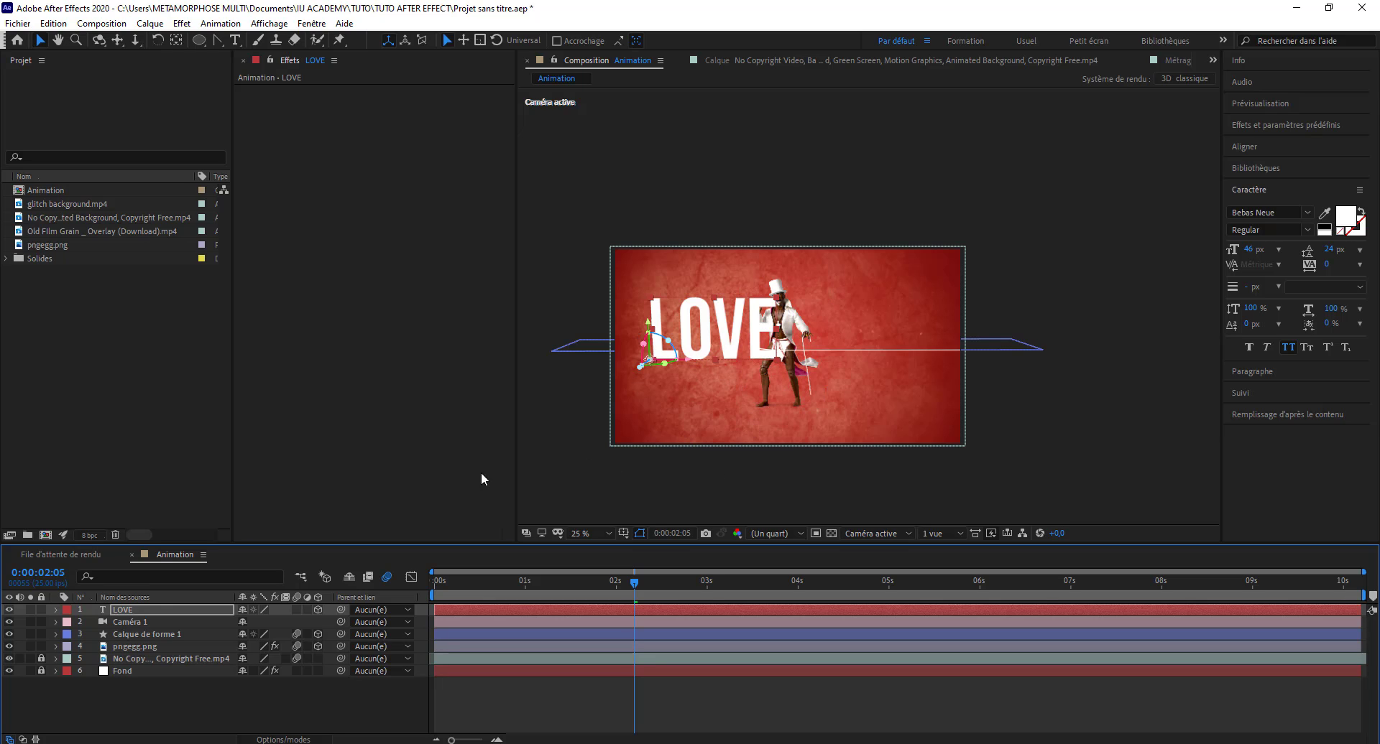
Check the pngegg.png Transform values, then move the LOVE title along its Z axis.
click(85, 651)
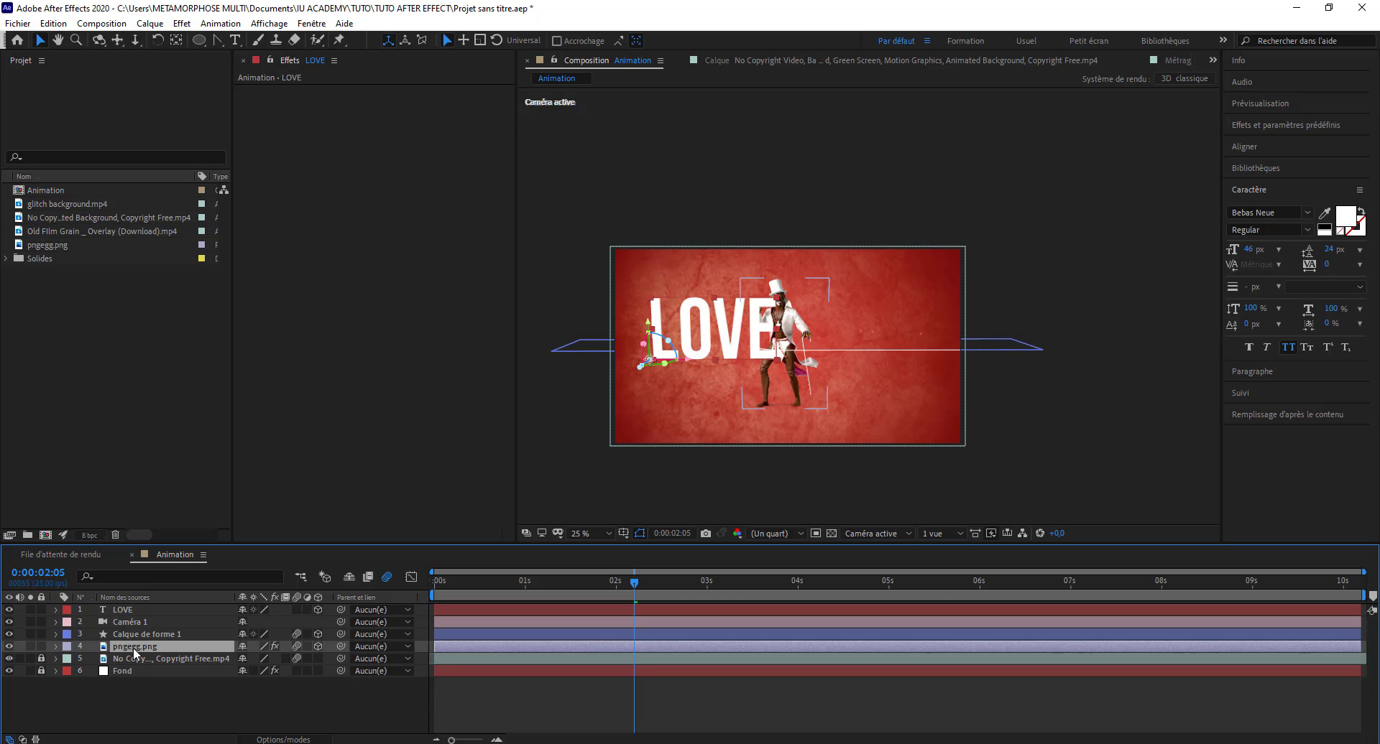
click(56, 647)
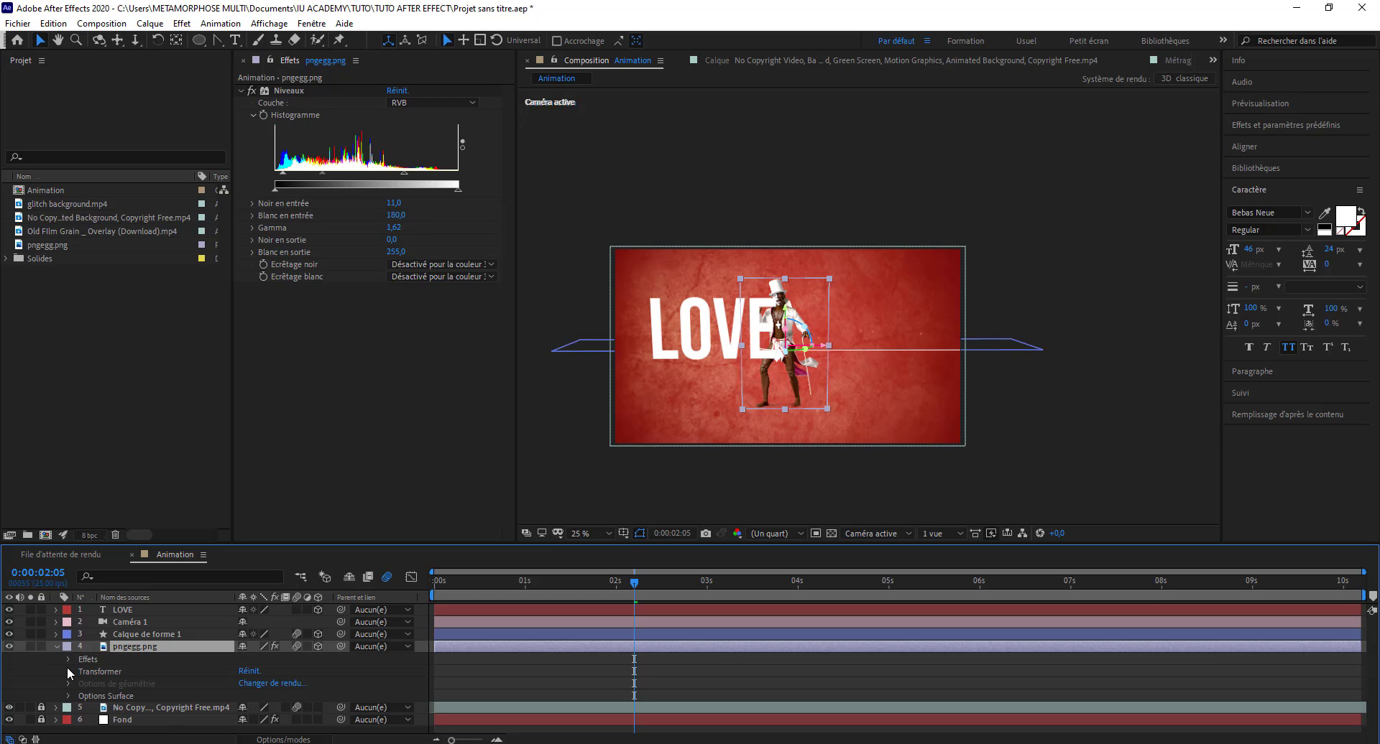
click(67, 672)
scroll(193, 691, down, 3)
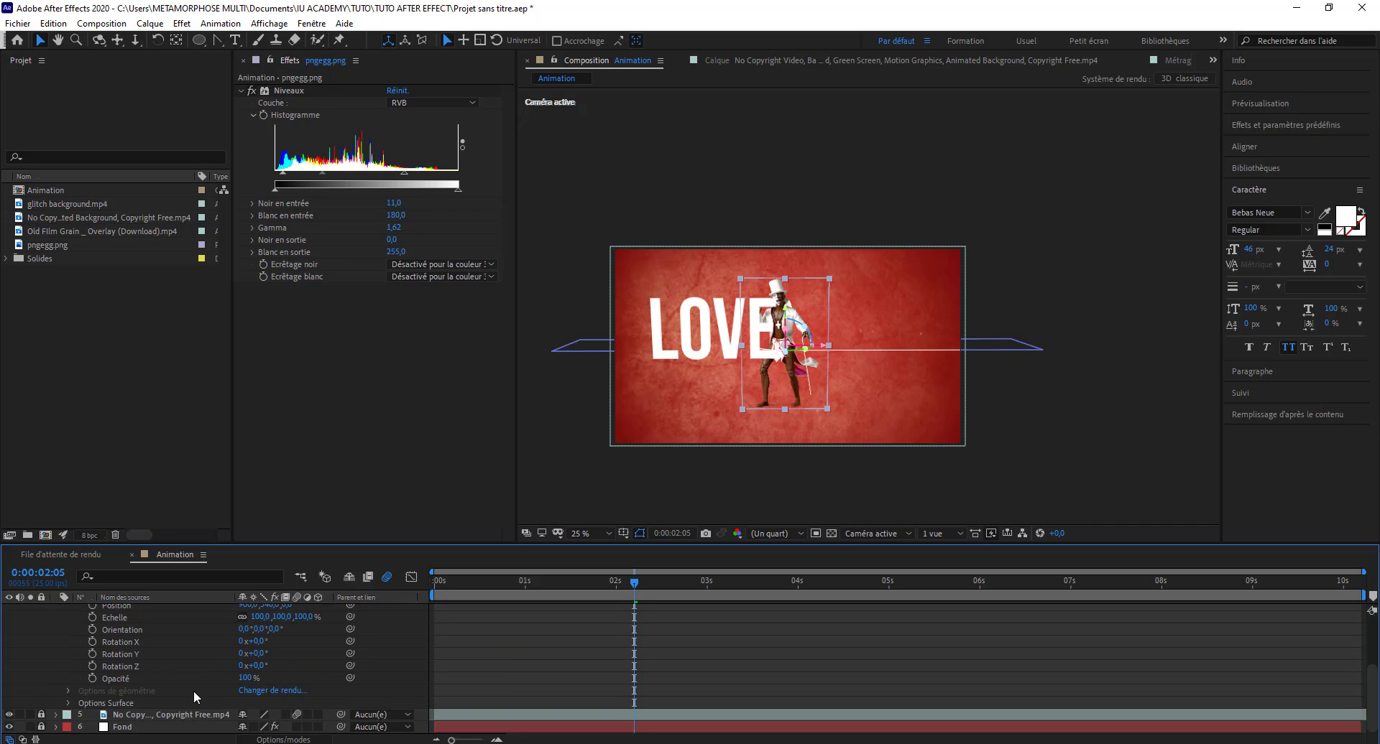
scroll(193, 691, up, 3)
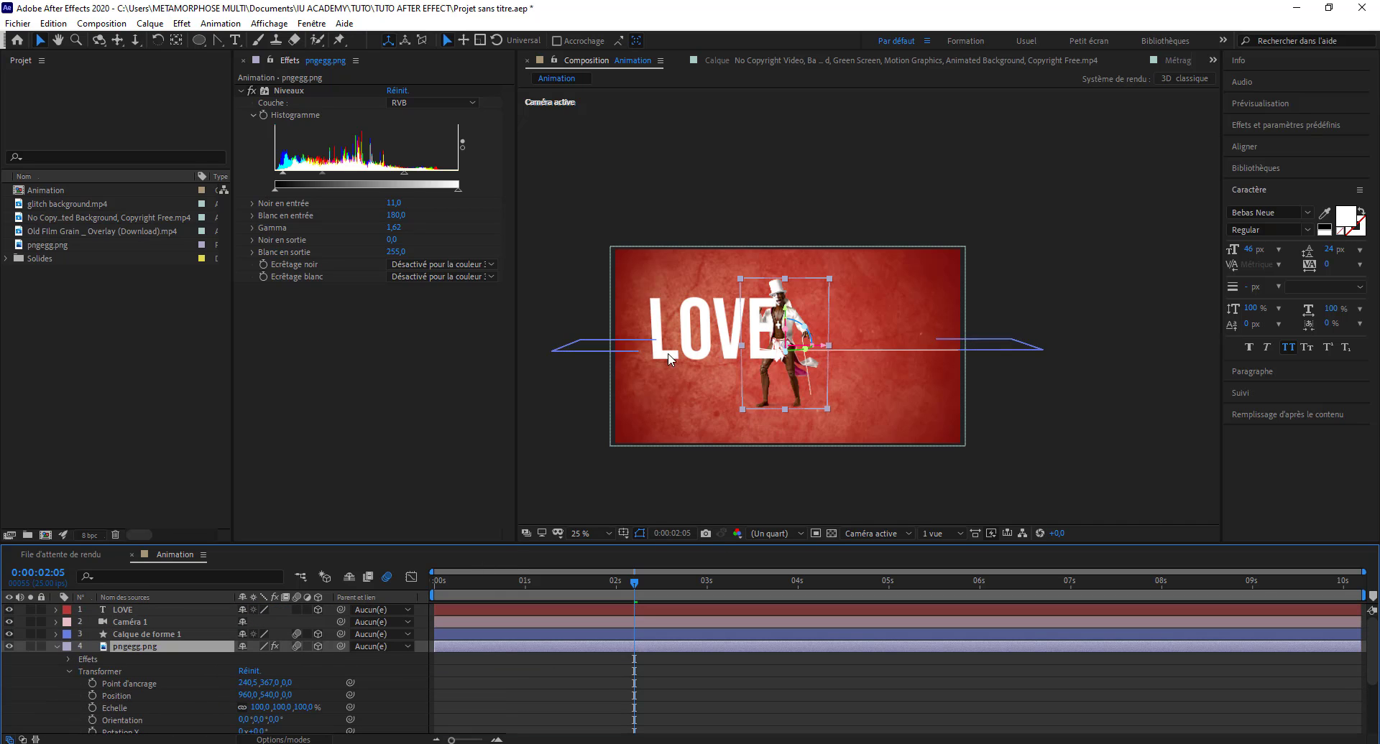
click(58, 645)
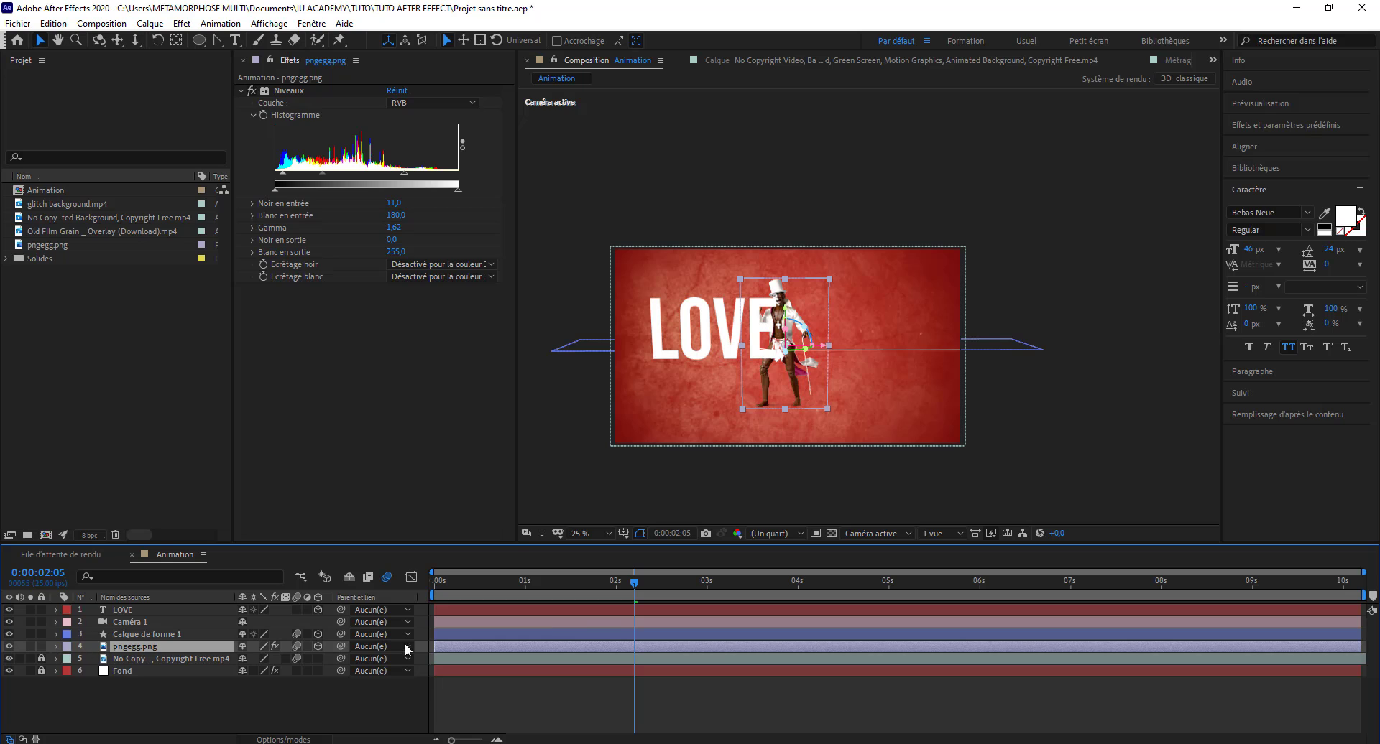
click(690, 327)
click(668, 313)
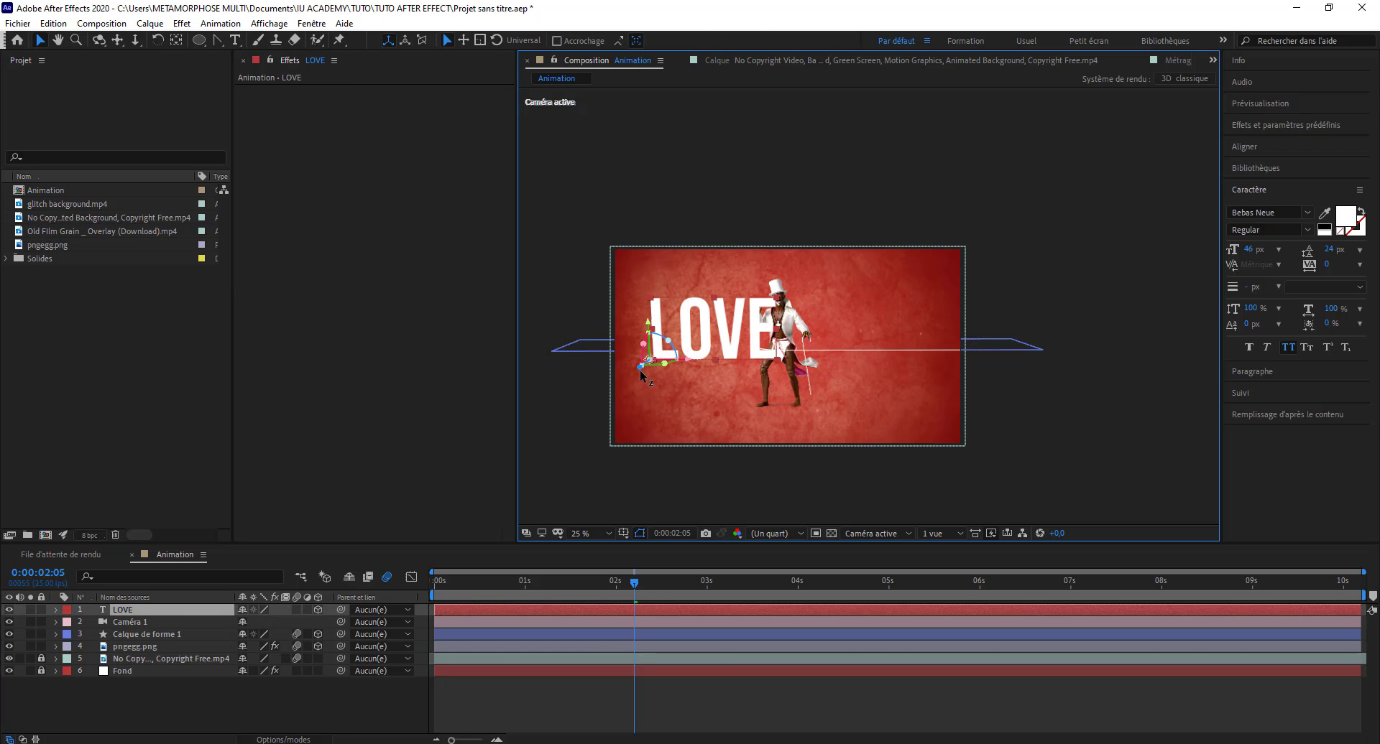
mouse_move(640, 369)
mouse_down()
mouse_move(644, 394)
mouse_move(640, 370)
mouse_move(629, 406)
mouse_up()
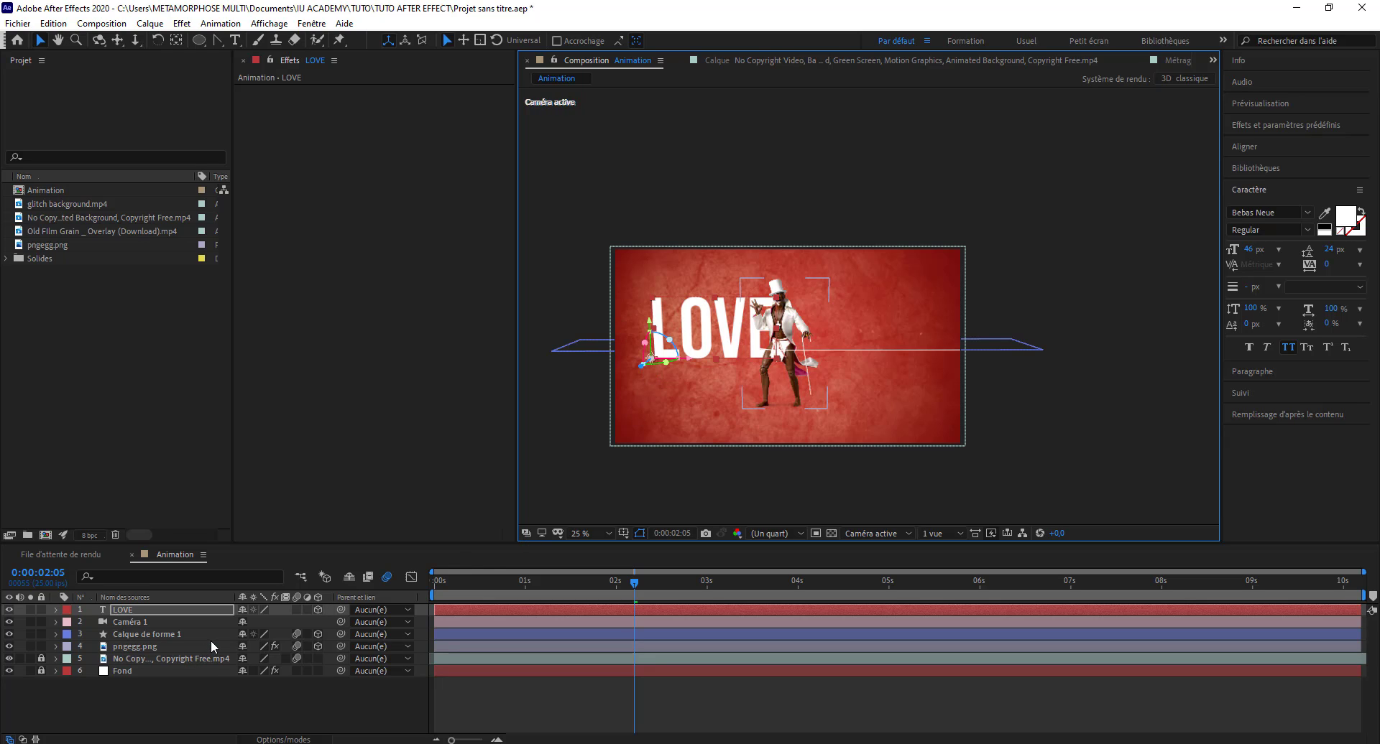
Duplicate the LOVE title, move the copy right of the dancer, and retype it as FESTIVAL.
key(ctrl+d)
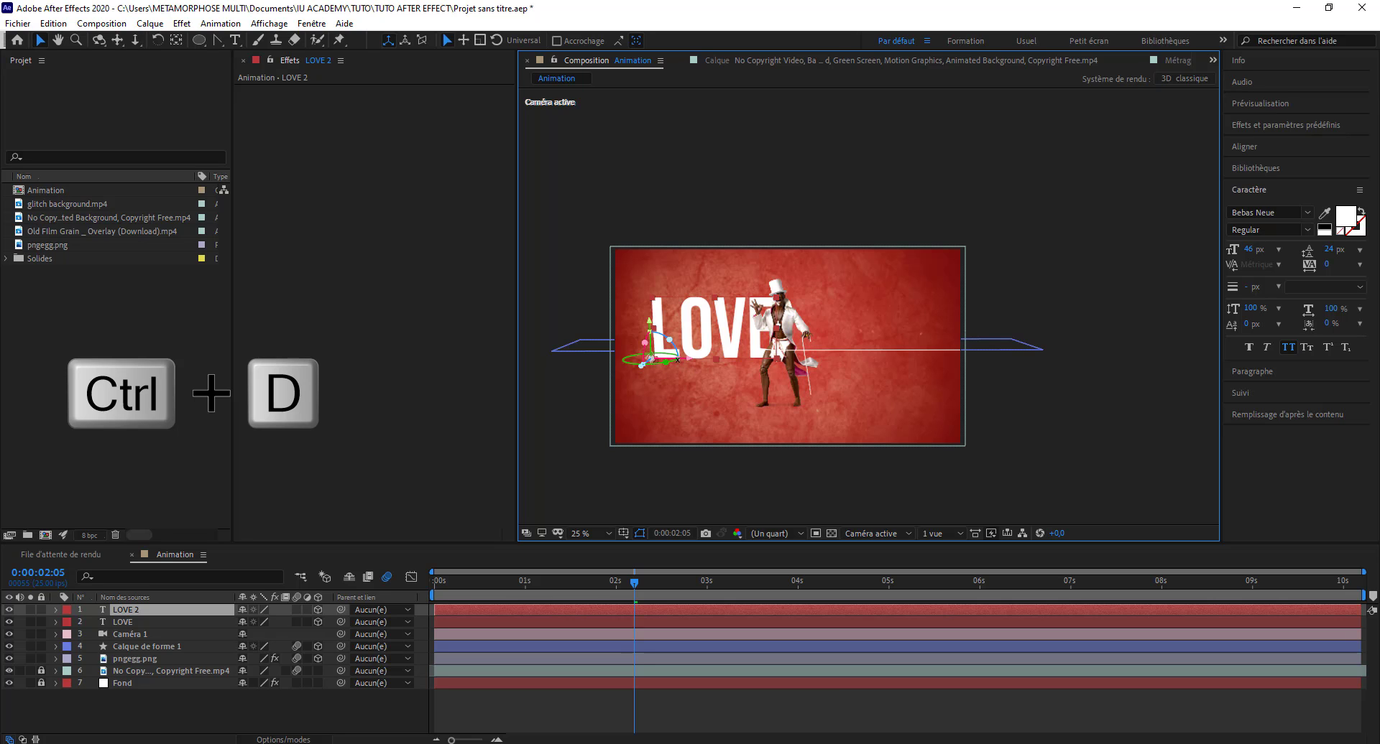
drag(689, 359, 837, 343)
key(ctrl+t)
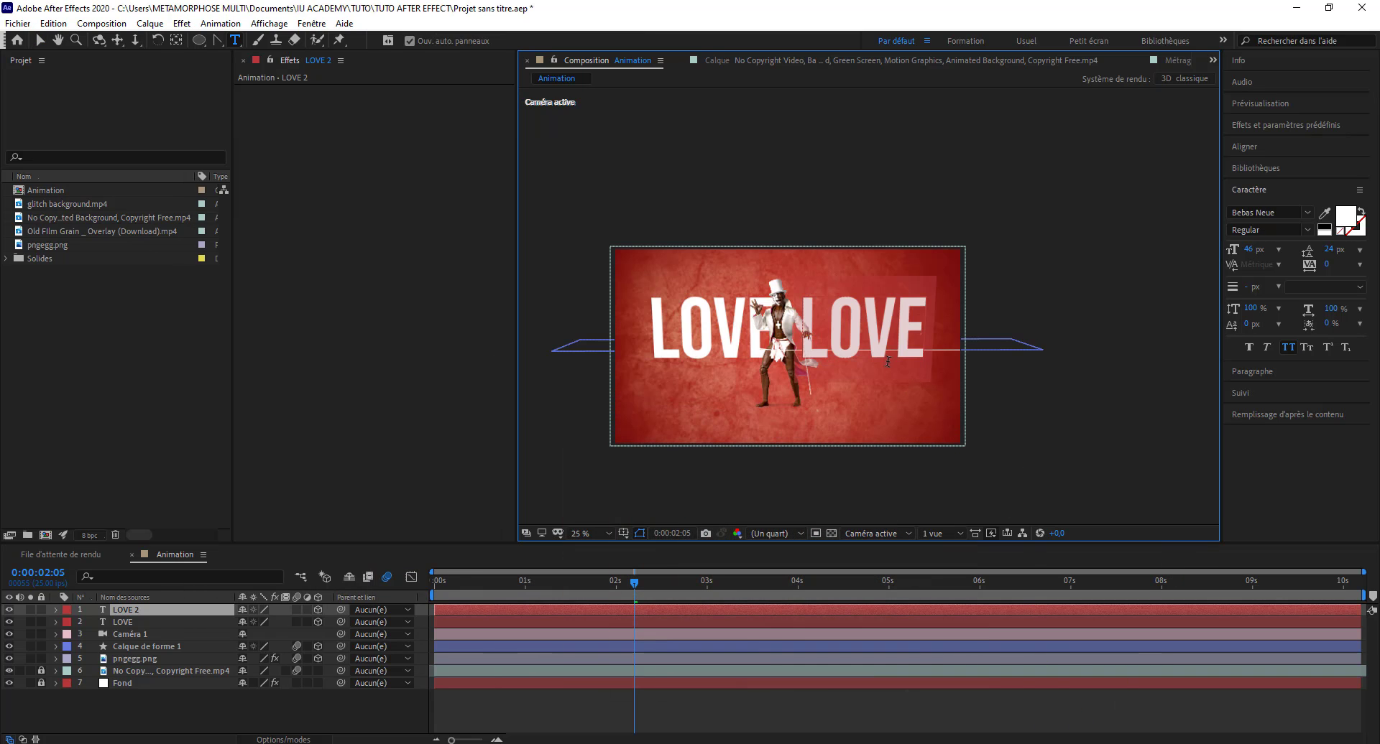
text(F)
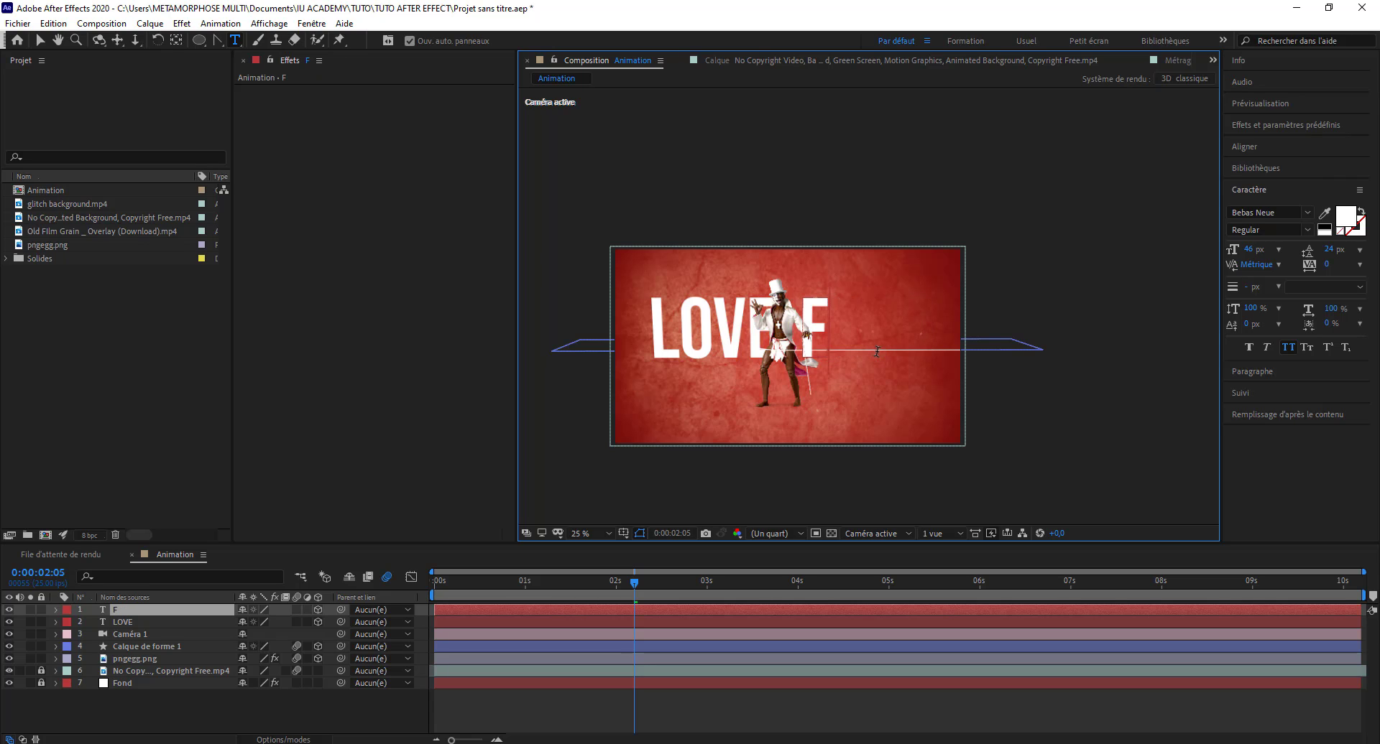
text(ESTIVA)
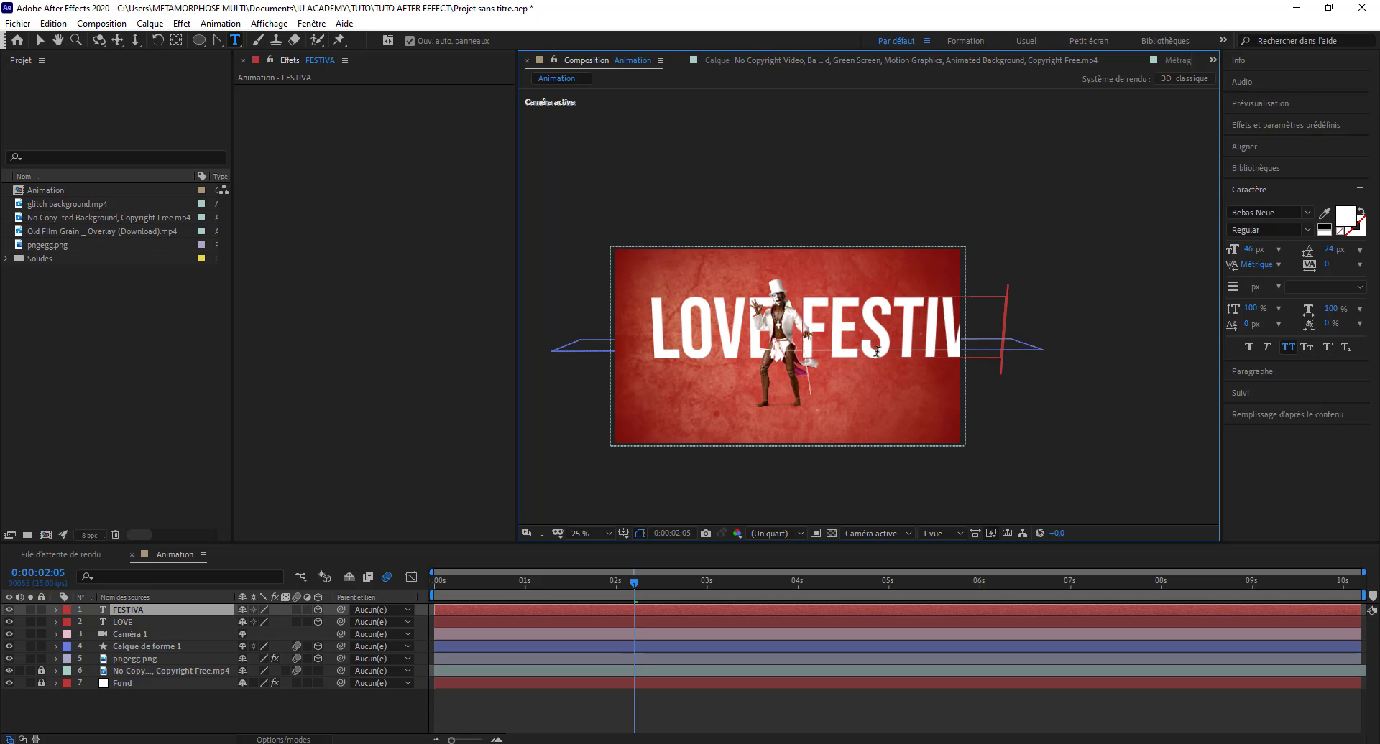
text(L)
click(42, 43)
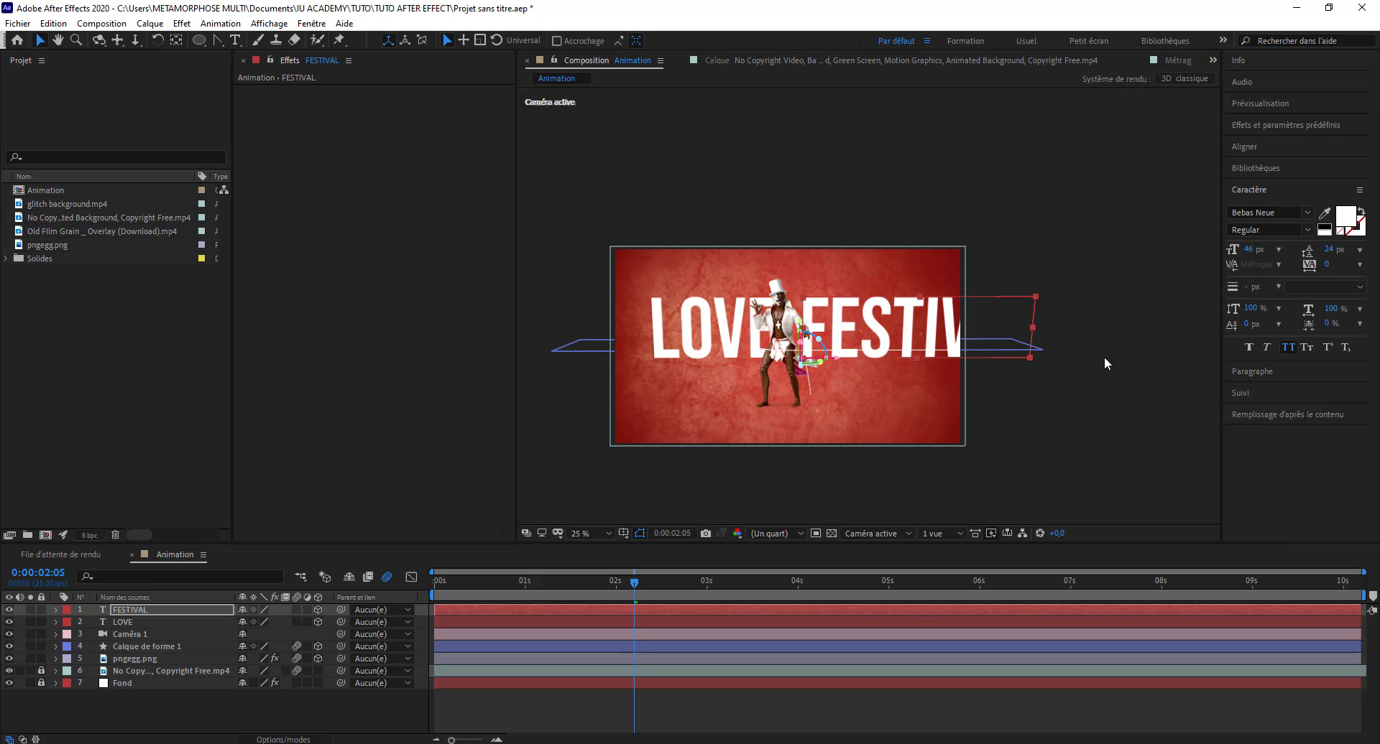
Scale FESTIVAL down to fit, preview from the start, and compare with the reference clip.
drag(1034, 294, 920, 329)
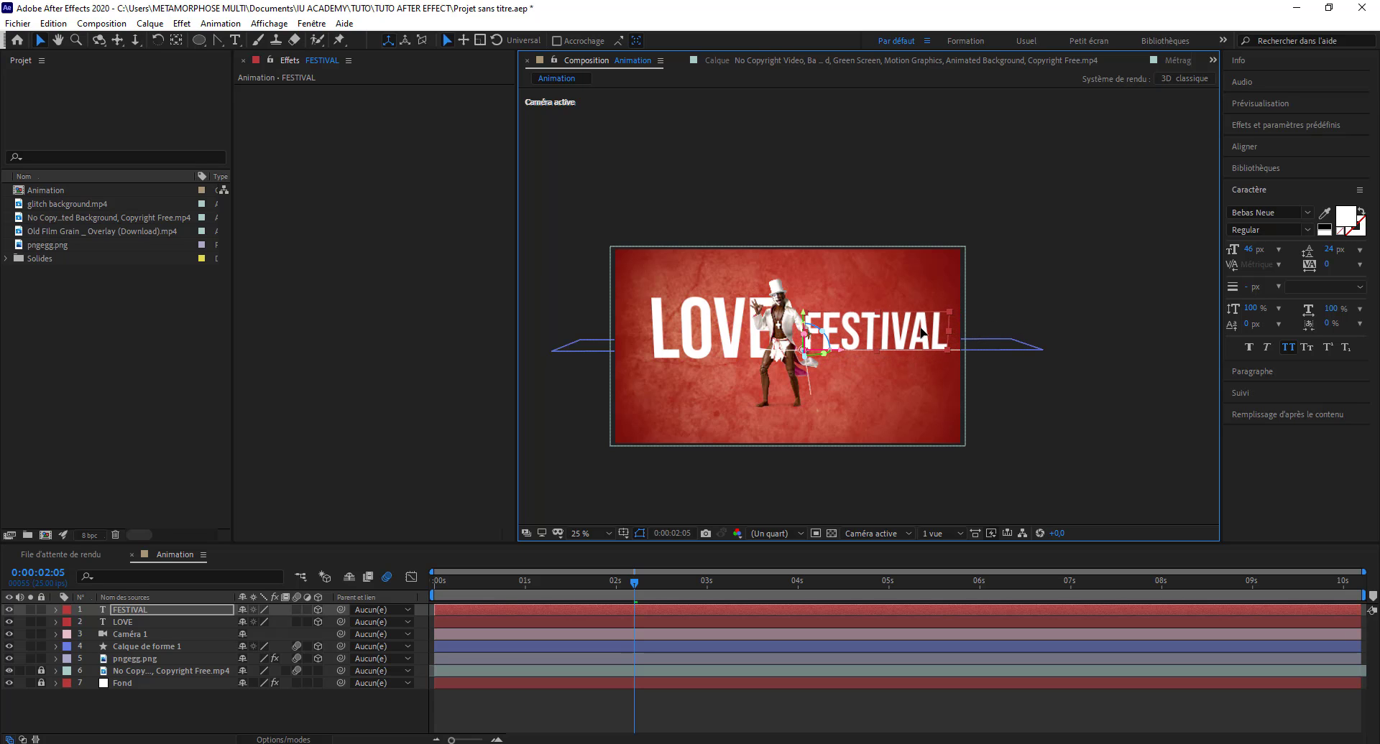
click(791, 712)
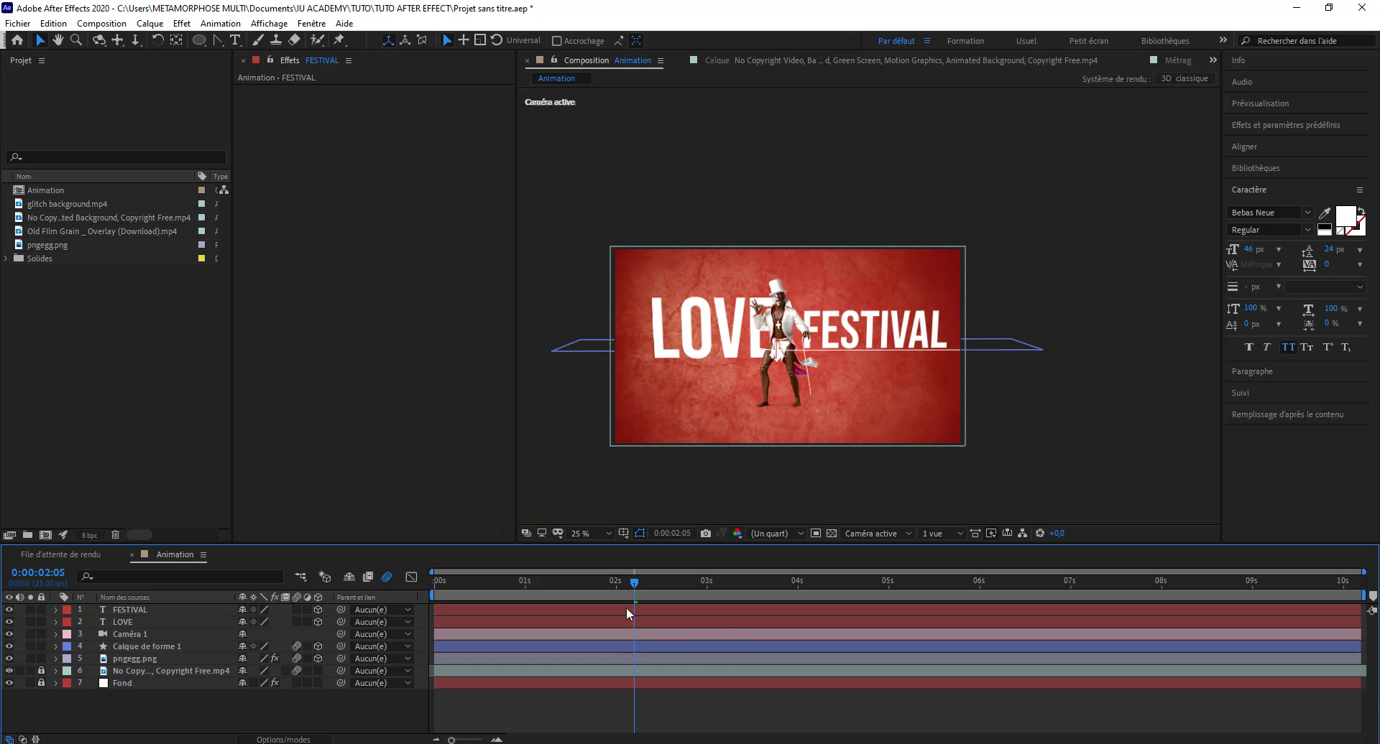
key(Home)
key(space)
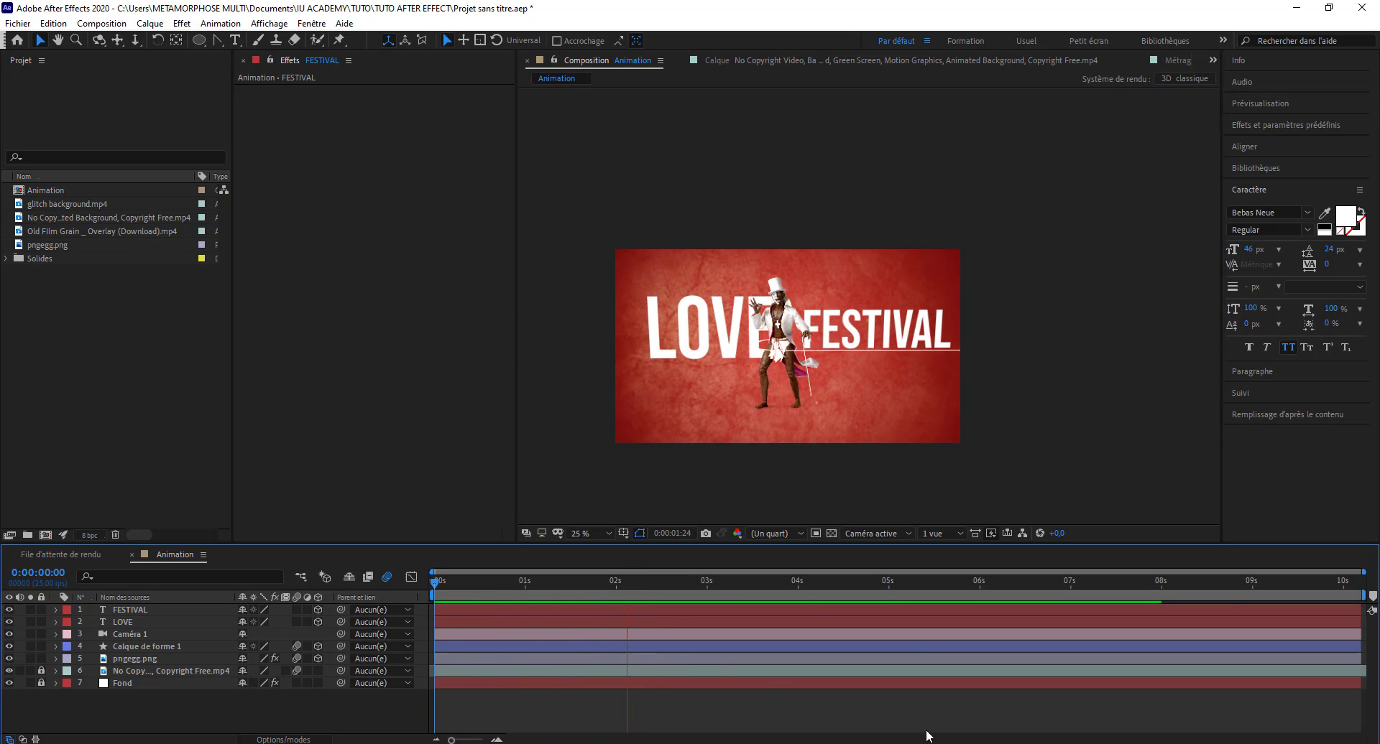
key(space)
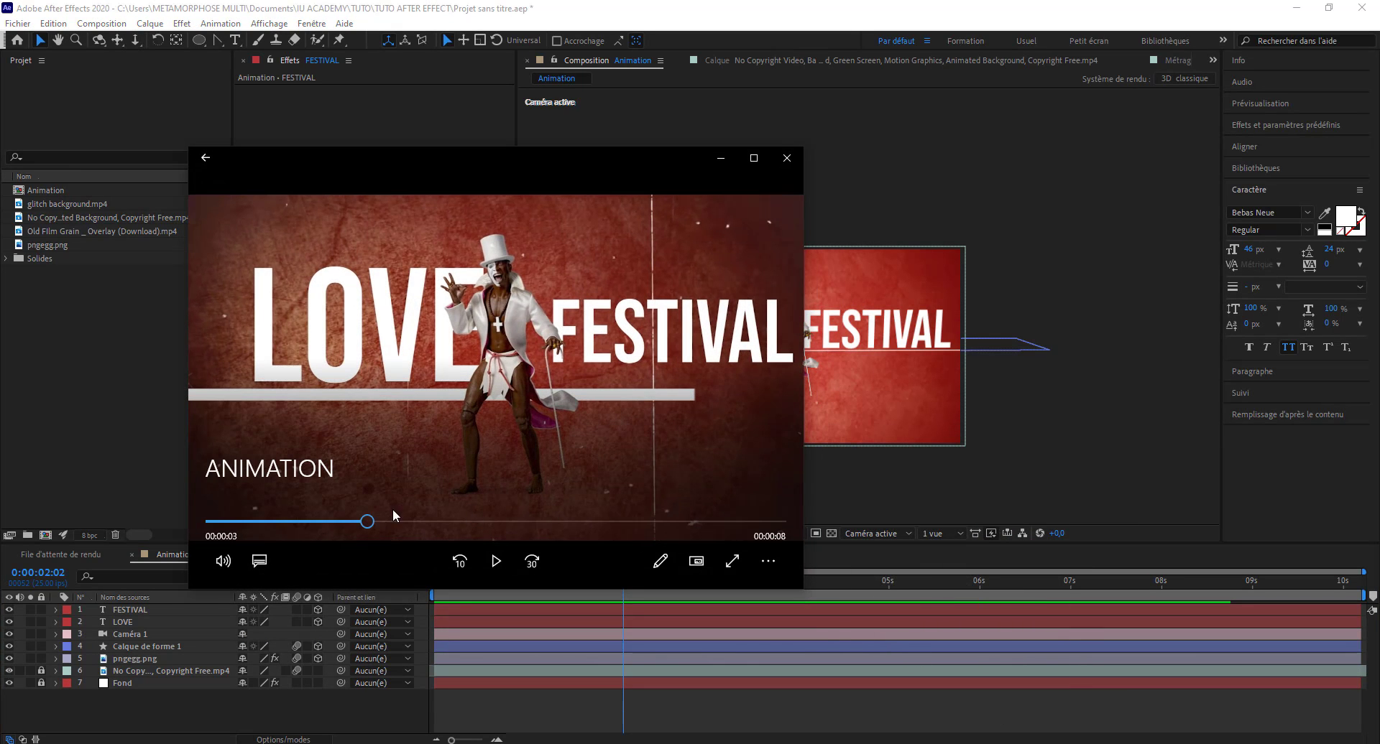
mouse_move(371, 528)
mouse_down()
mouse_move(325, 529)
mouse_move(334, 554)
mouse_move(317, 550)
mouse_move(364, 552)
mouse_move(342, 555)
mouse_up()
With LOVE selected, launch Bridge via Parcourir les paramètres prédéfinis to browse the Presets folder.
click(881, 455)
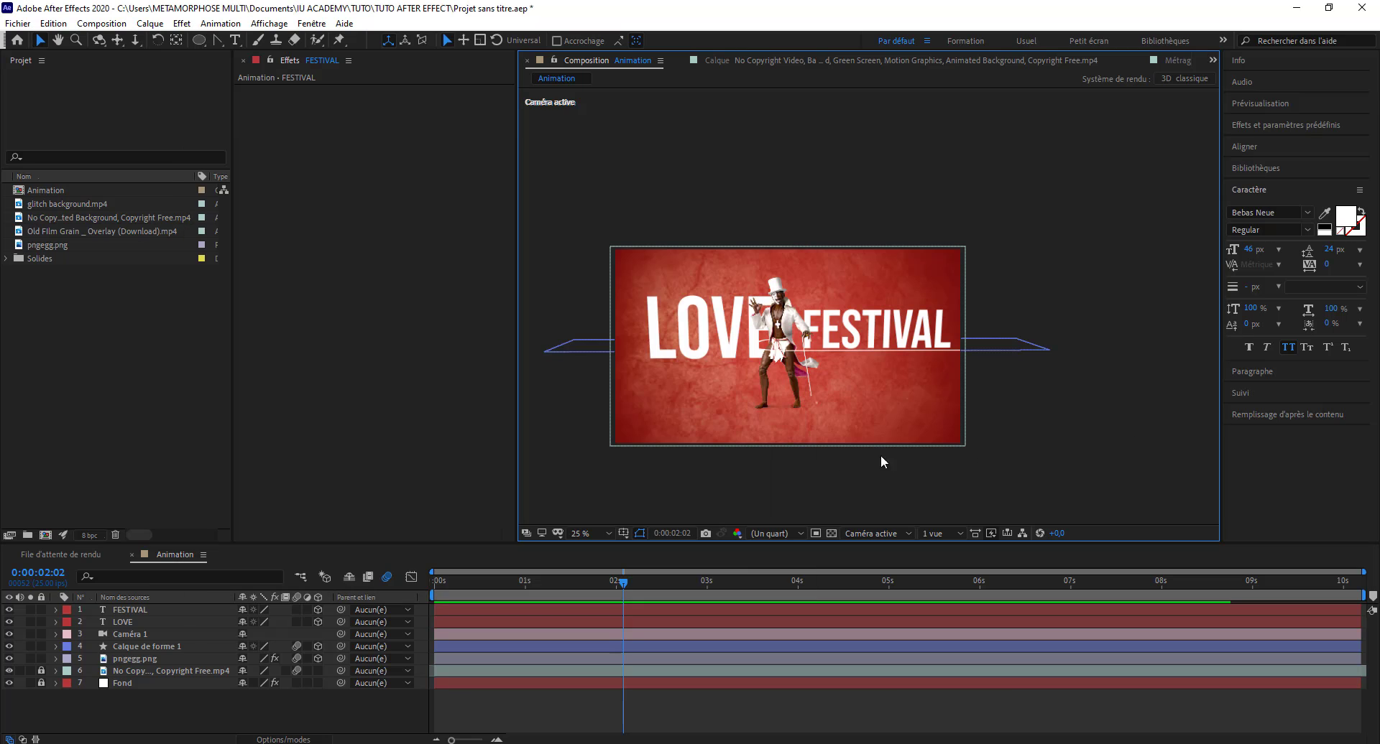
click(715, 344)
click(1265, 125)
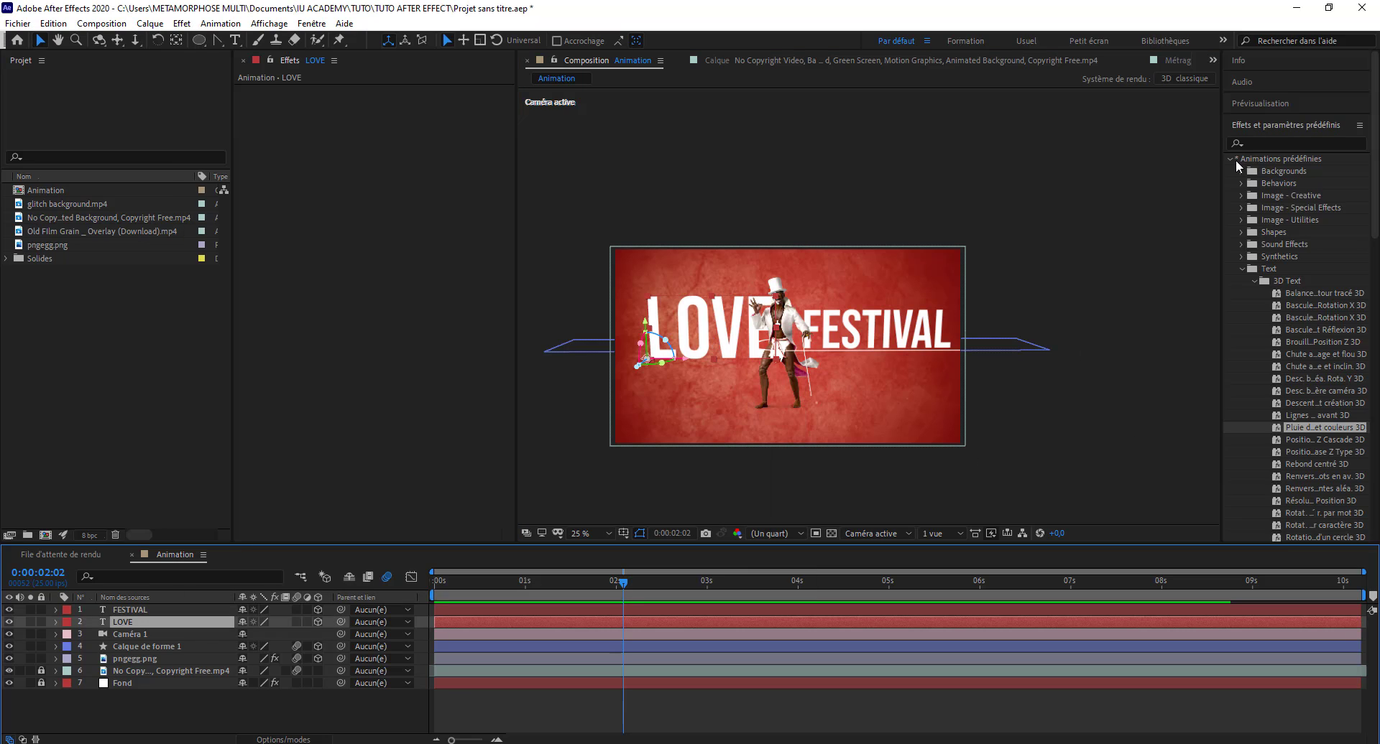
click(1231, 160)
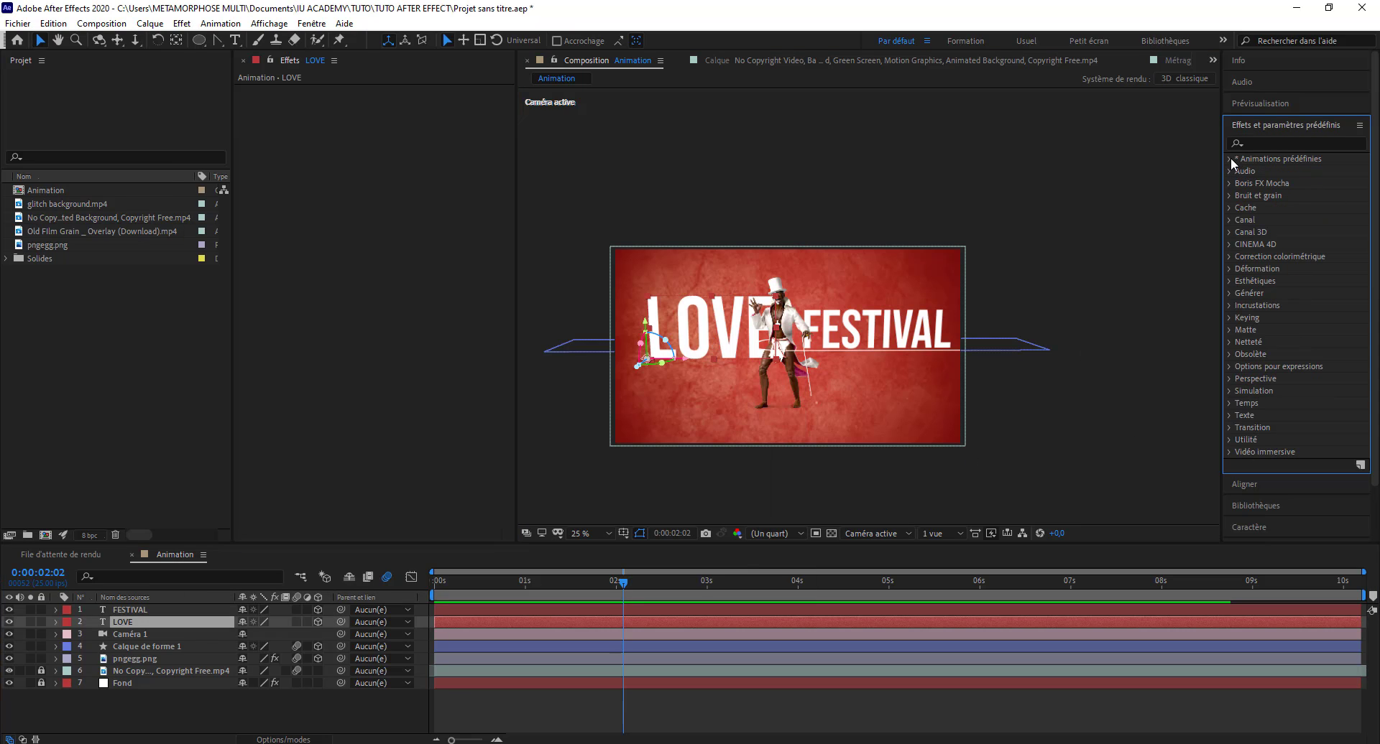
click(1361, 126)
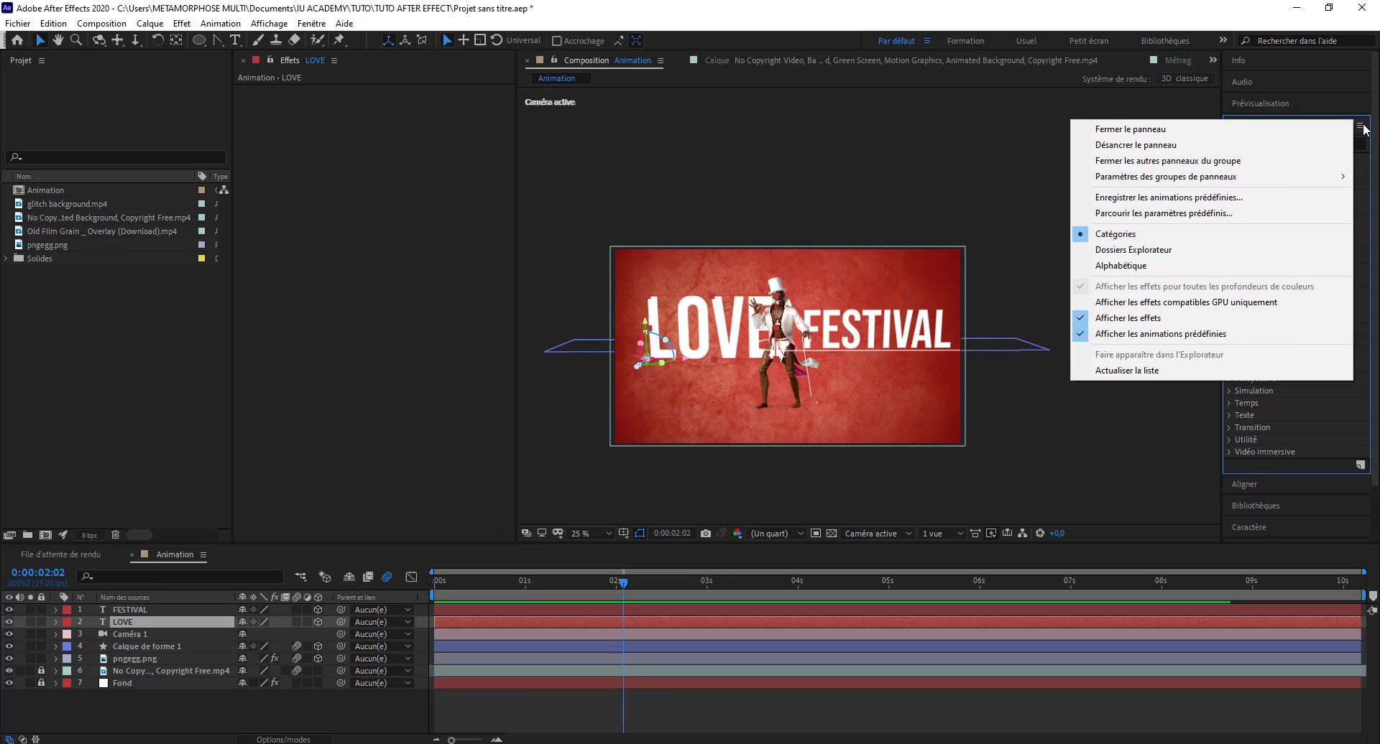
click(1004, 147)
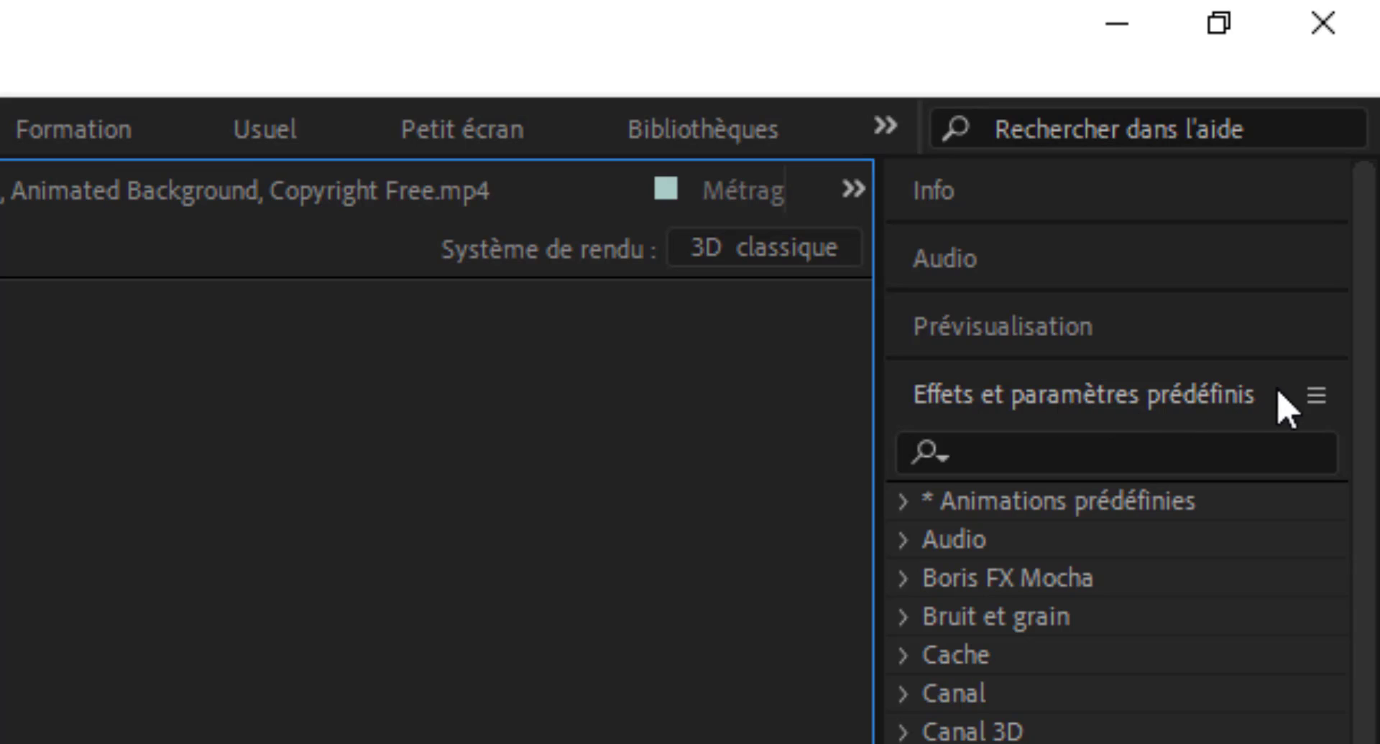
click(1315, 396)
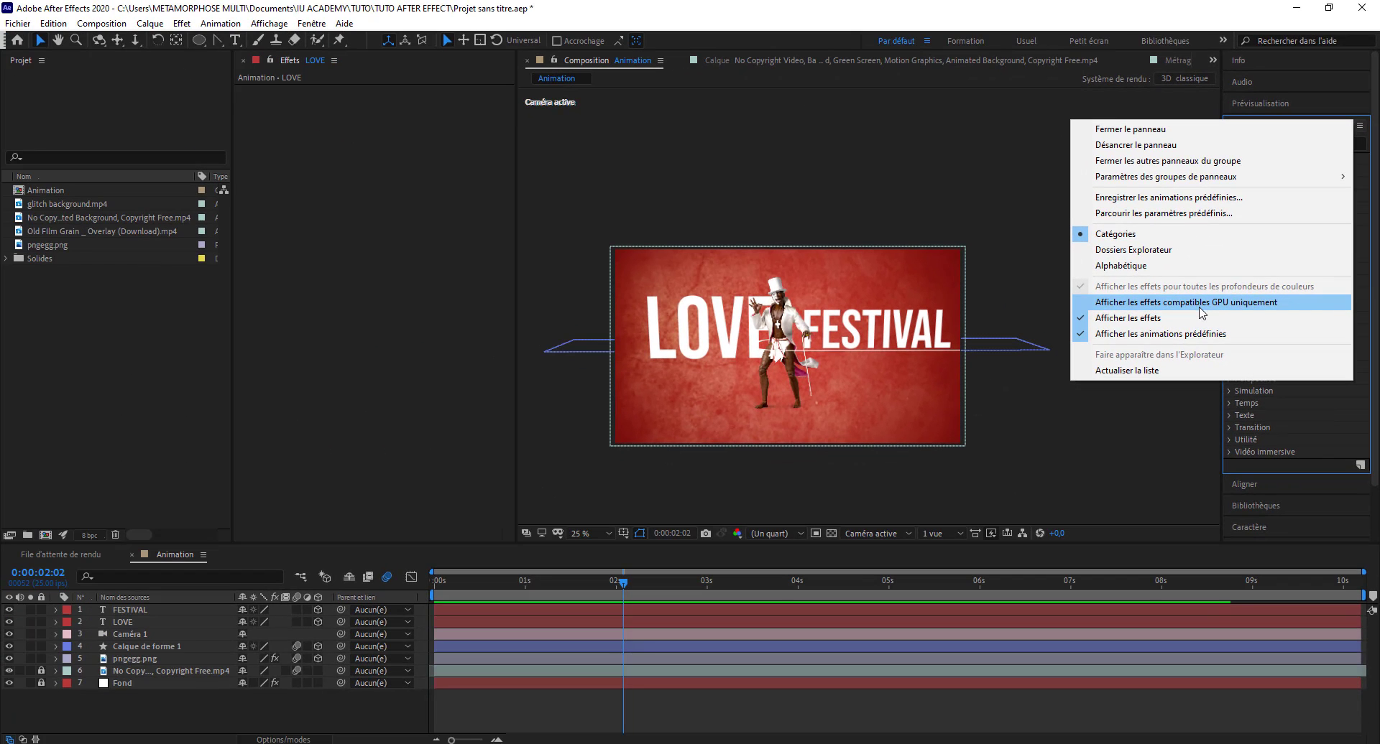
click(1167, 214)
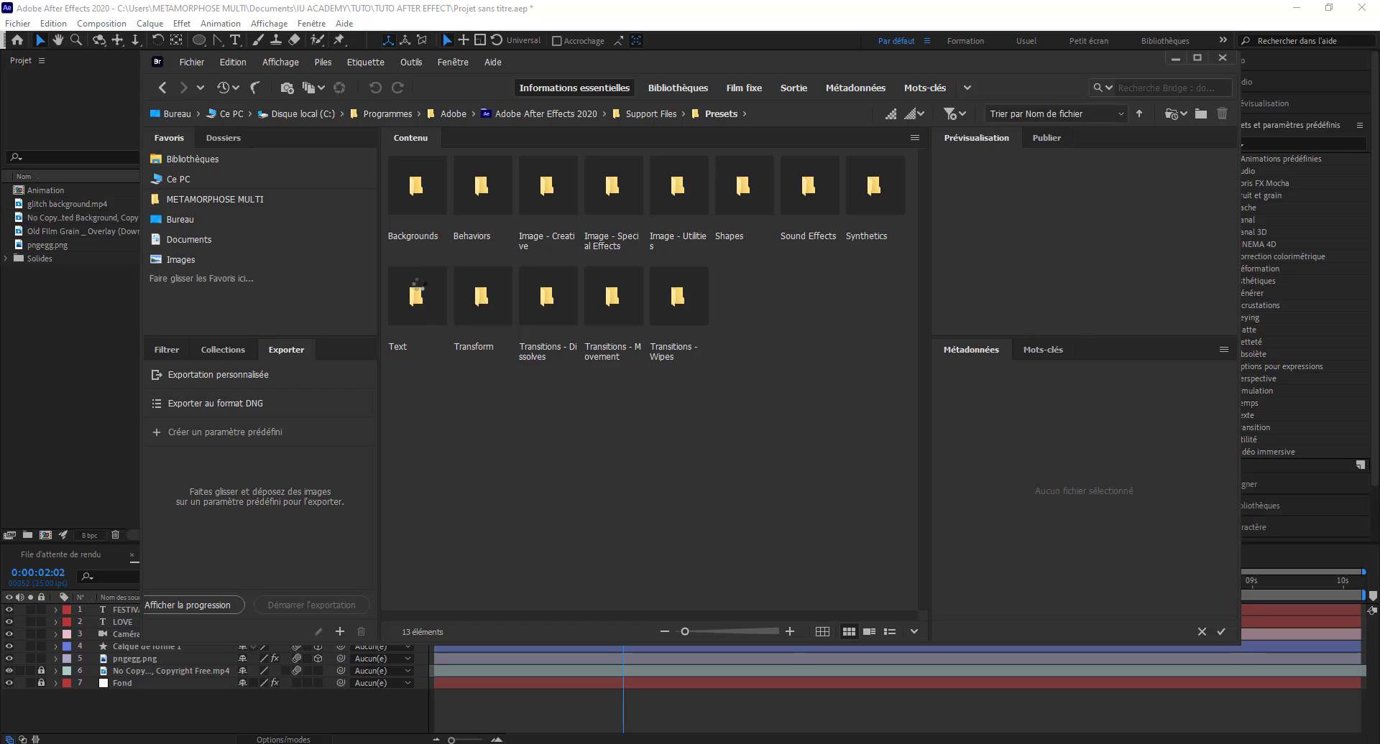
Apply the Renversement pointes aléa. 3D preset from Bridge's 3D Text folder to the LOVE title.
double_click(416, 184)
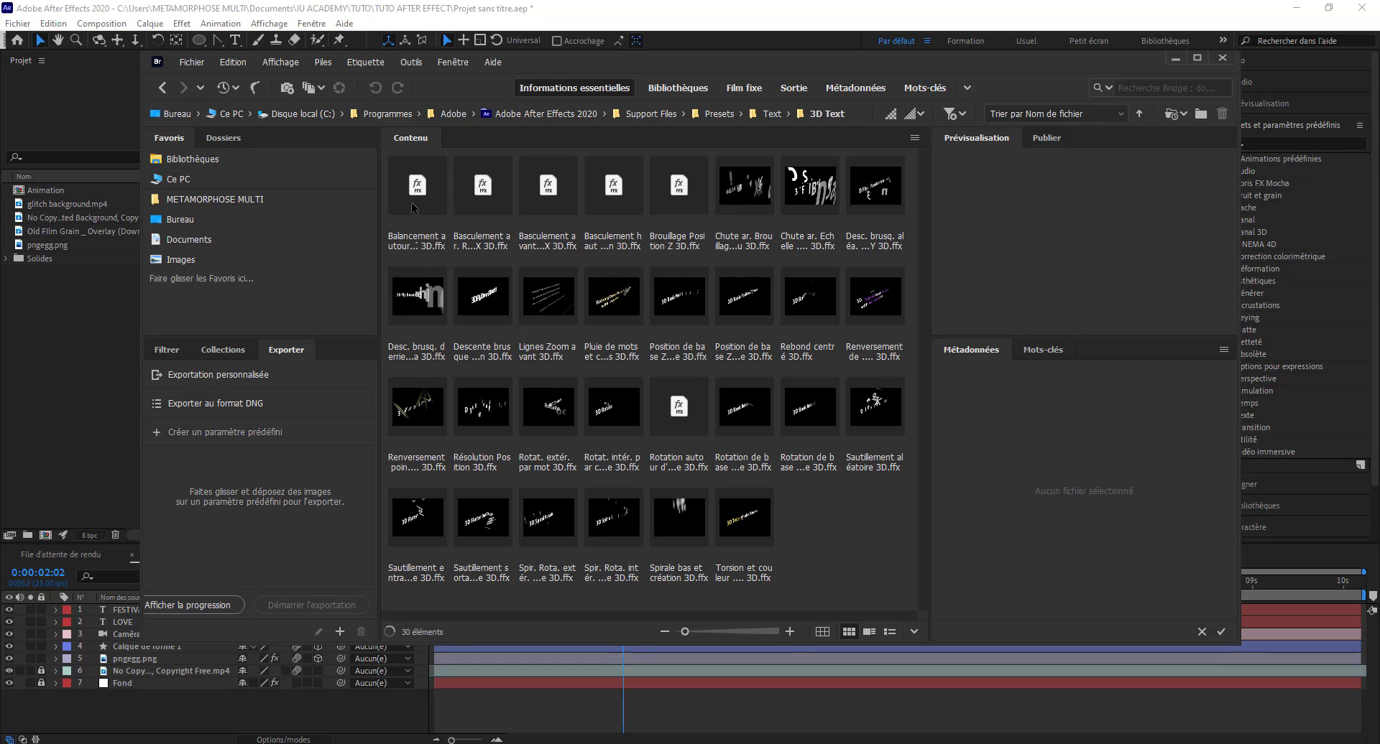
click(423, 416)
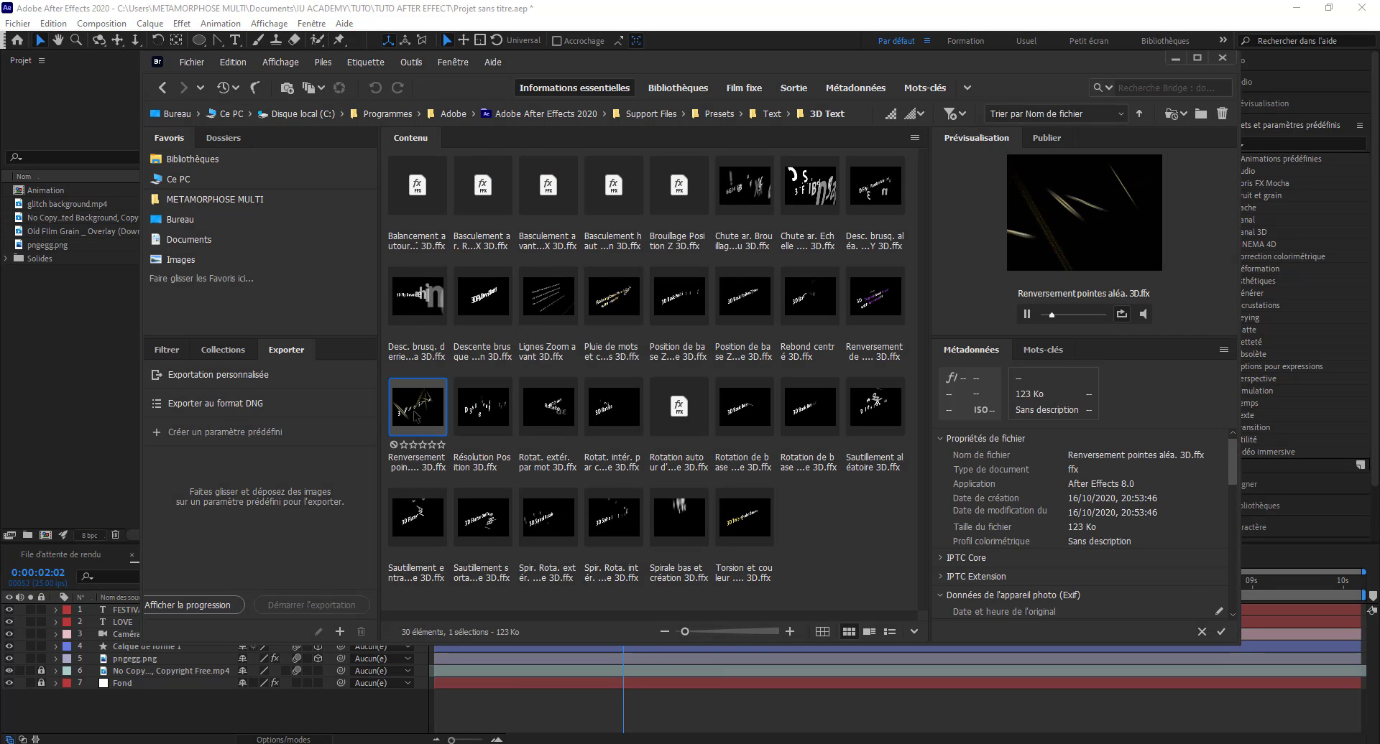
double_click(418, 414)
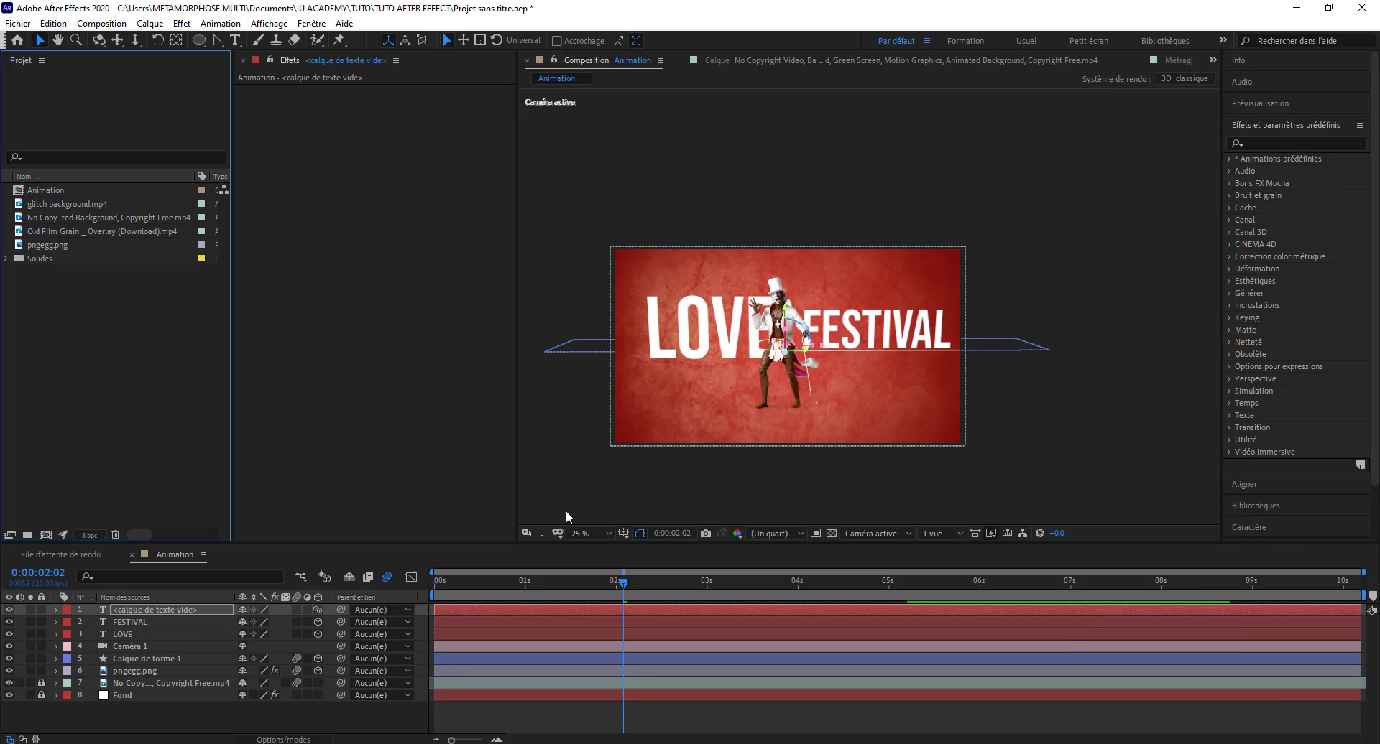
key(alt+Tab)
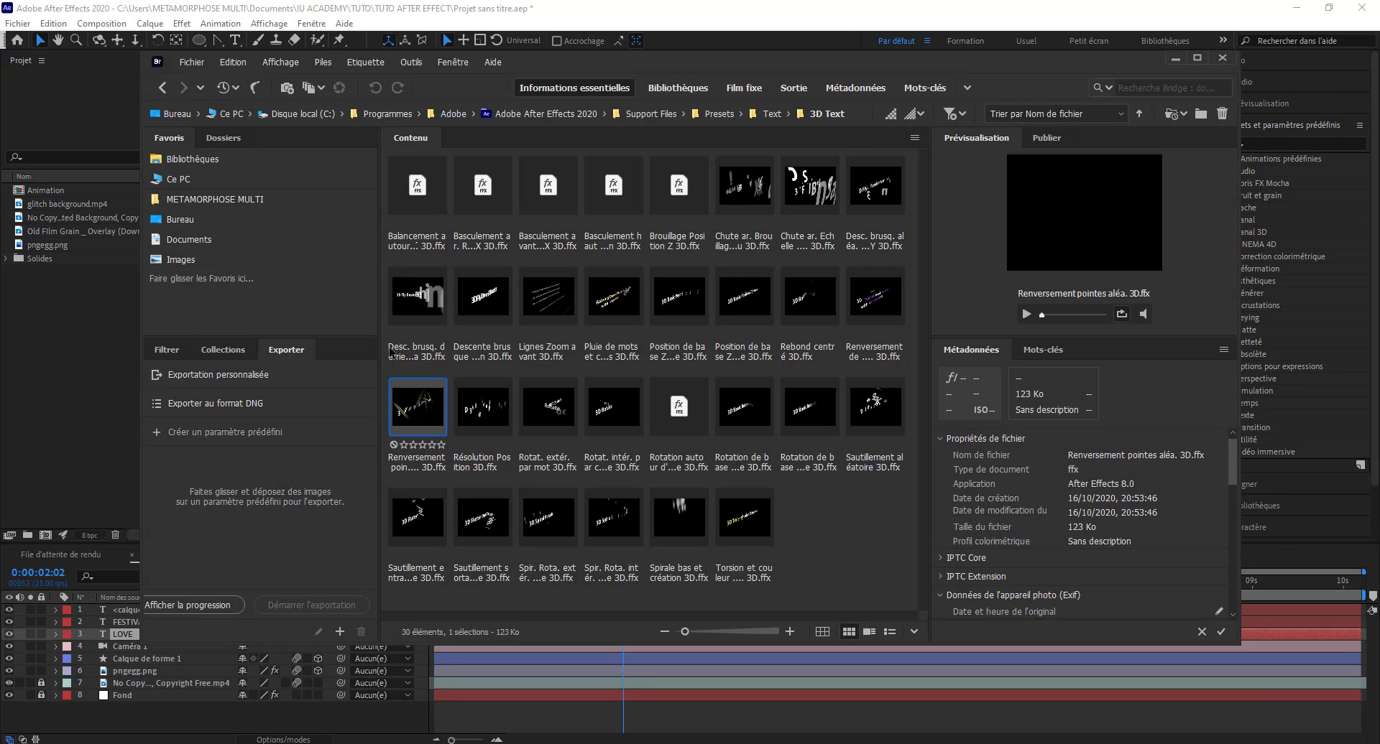
key(alt+Tab)
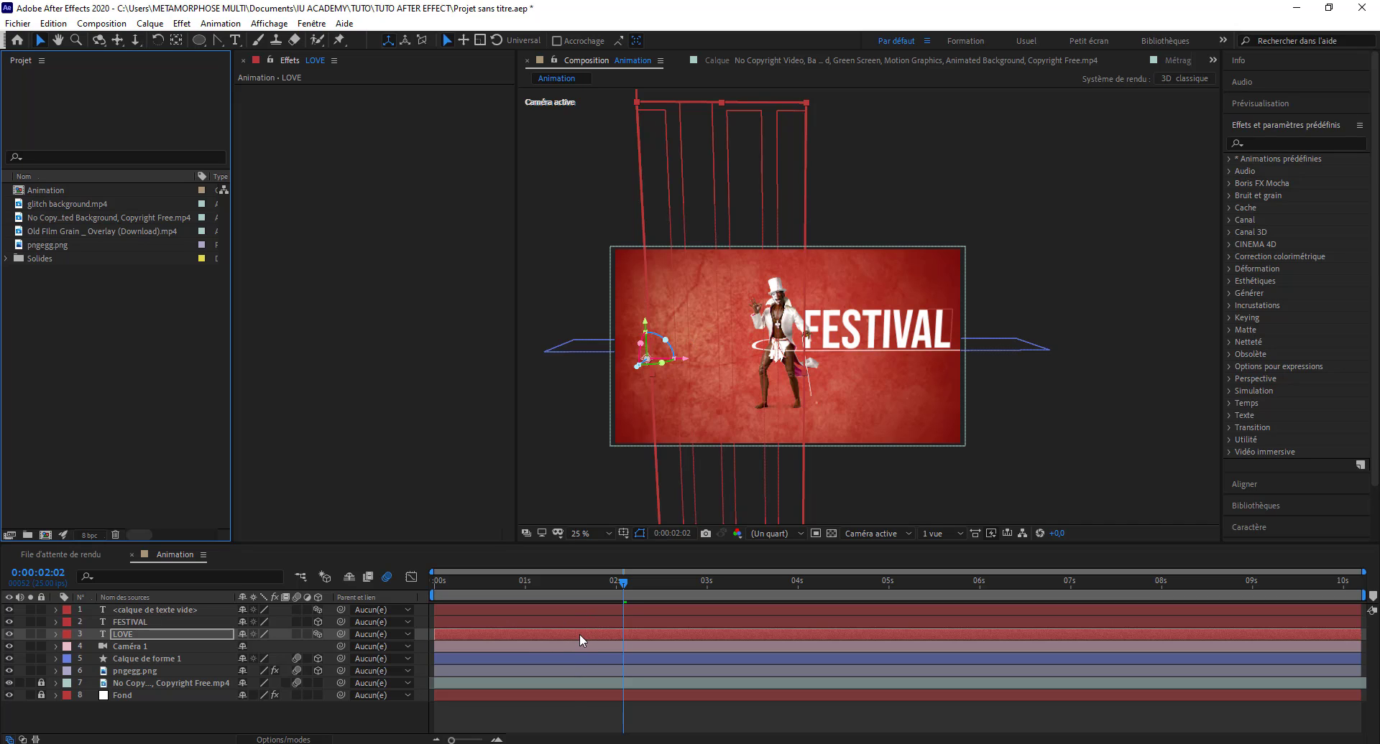
Drag LOVE's last Décalage keyframe later to about 3.3 s and preview the slower build-in.
key(Return)
key(u)
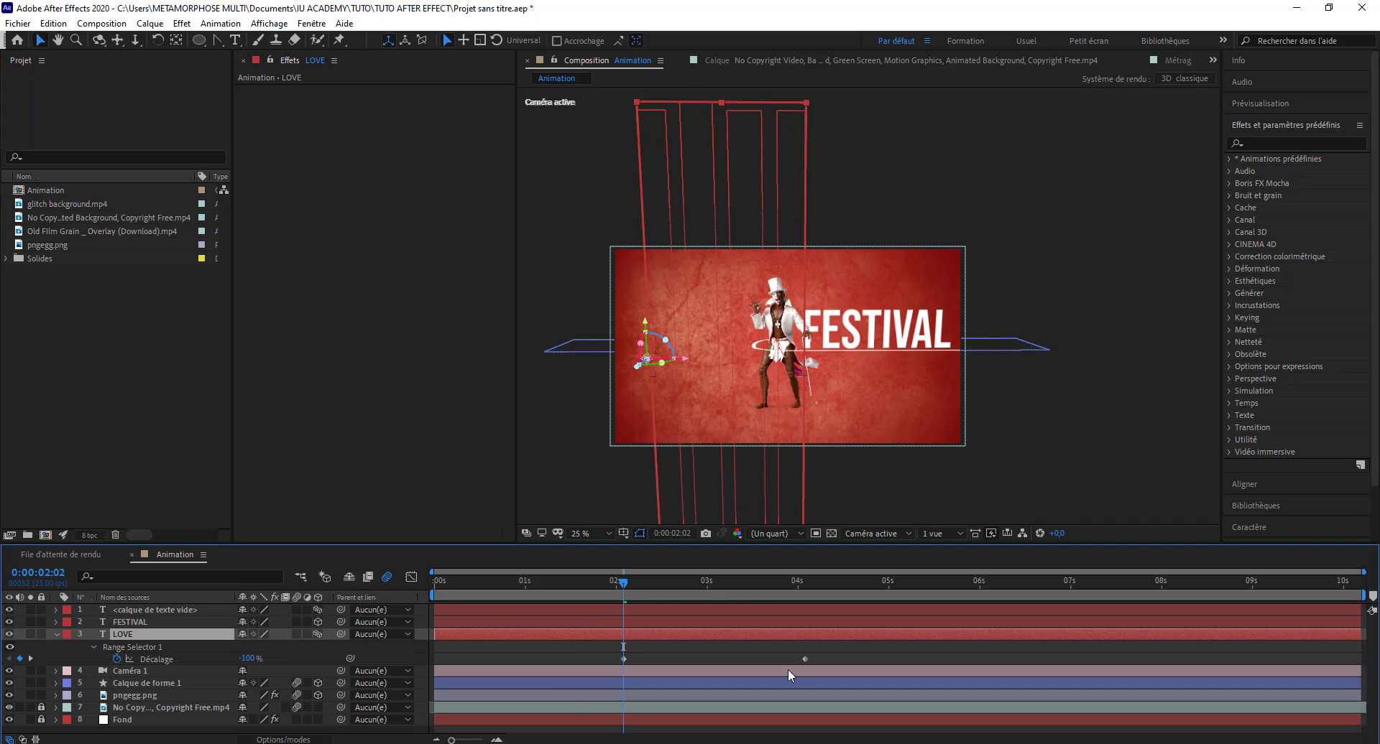
drag(800, 658, 655, 659)
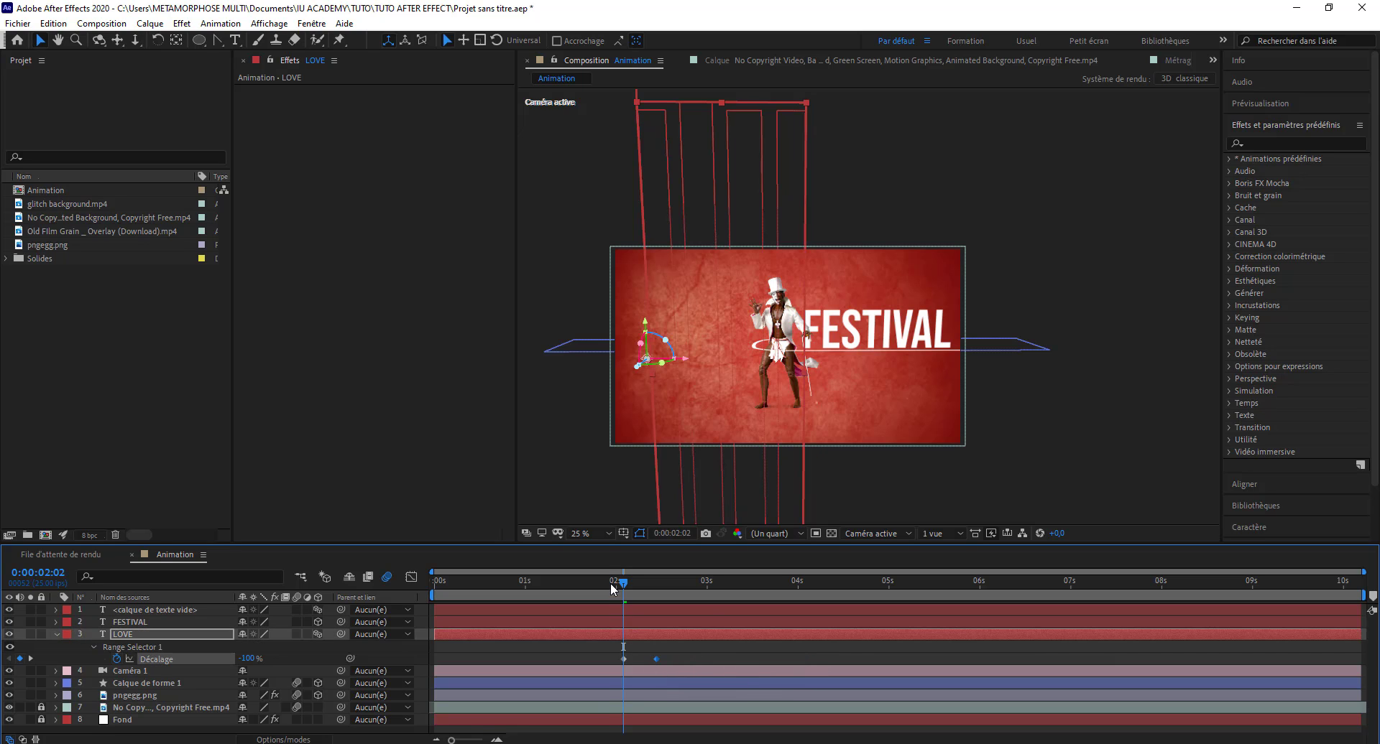
key(space)
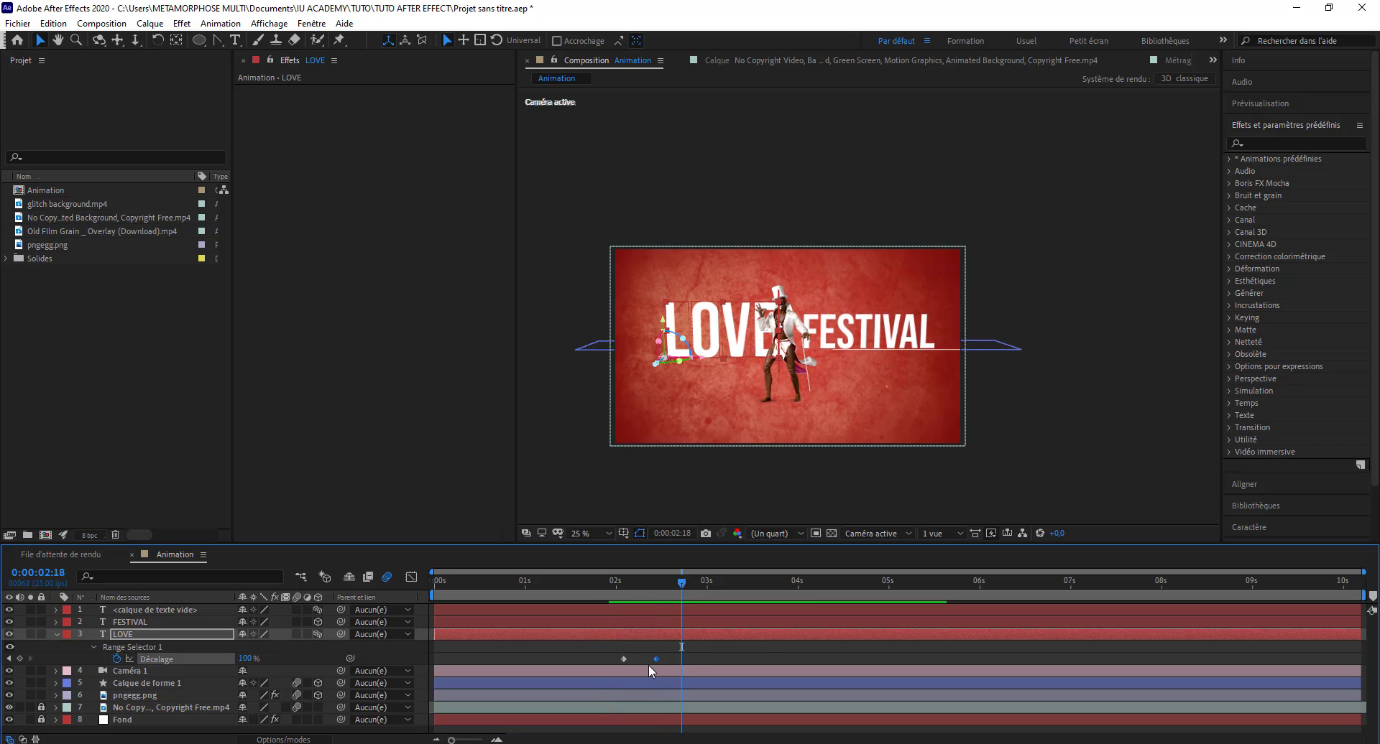
drag(656, 659, 732, 659)
click(611, 587)
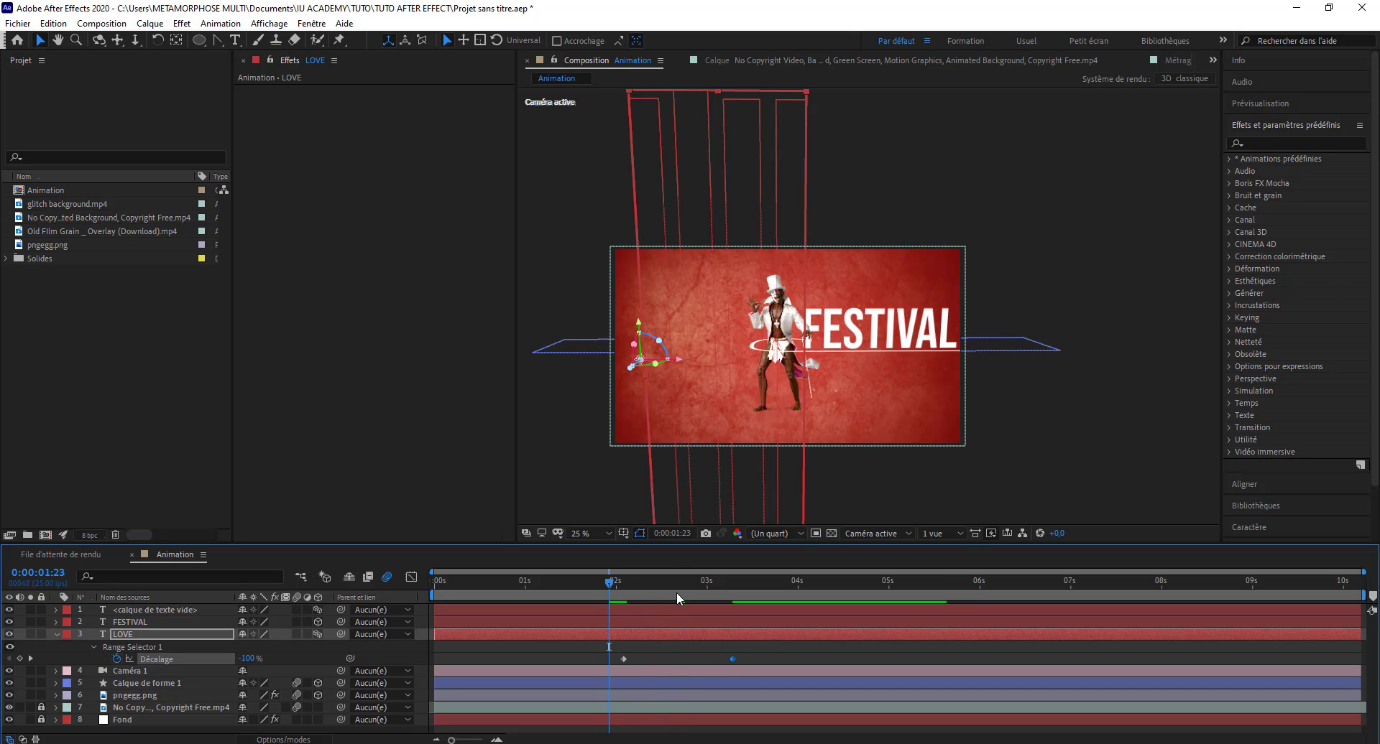
key(space)
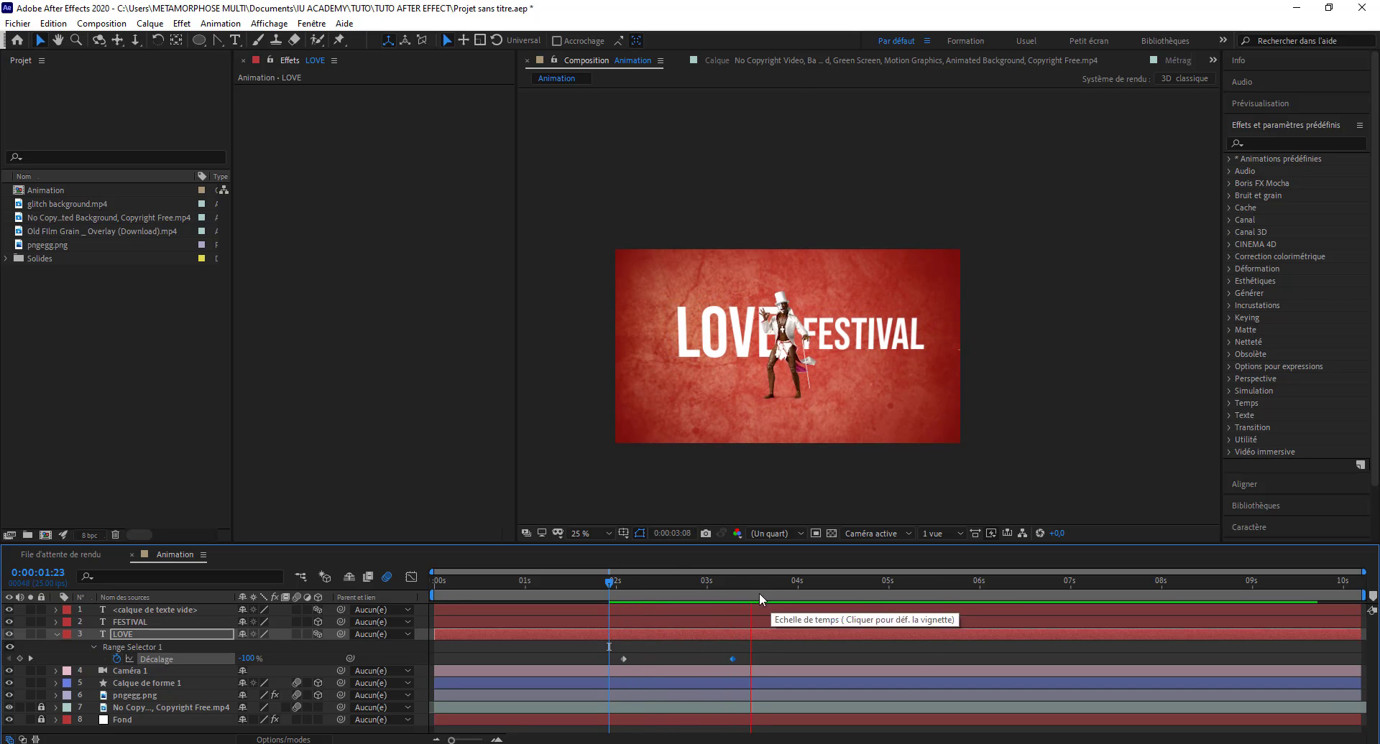
click(700, 596)
click(723, 622)
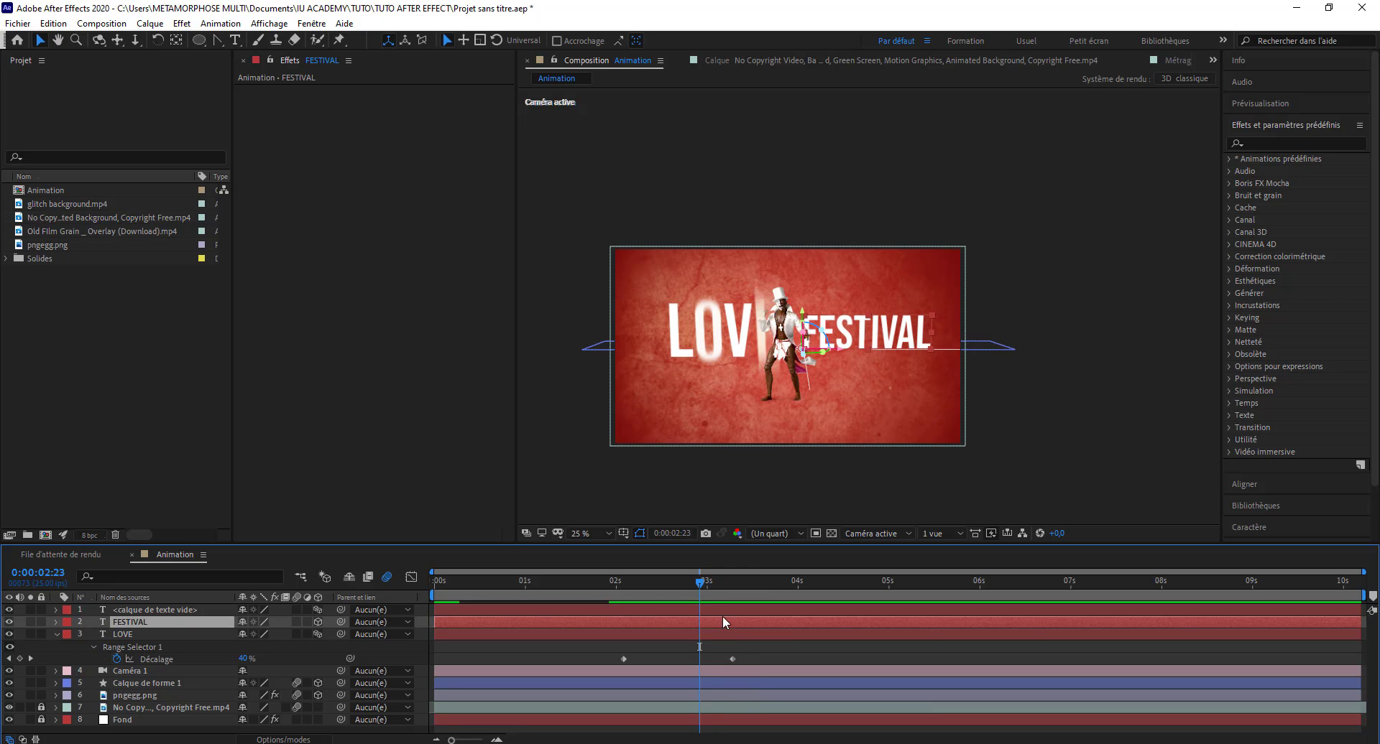
click(881, 349)
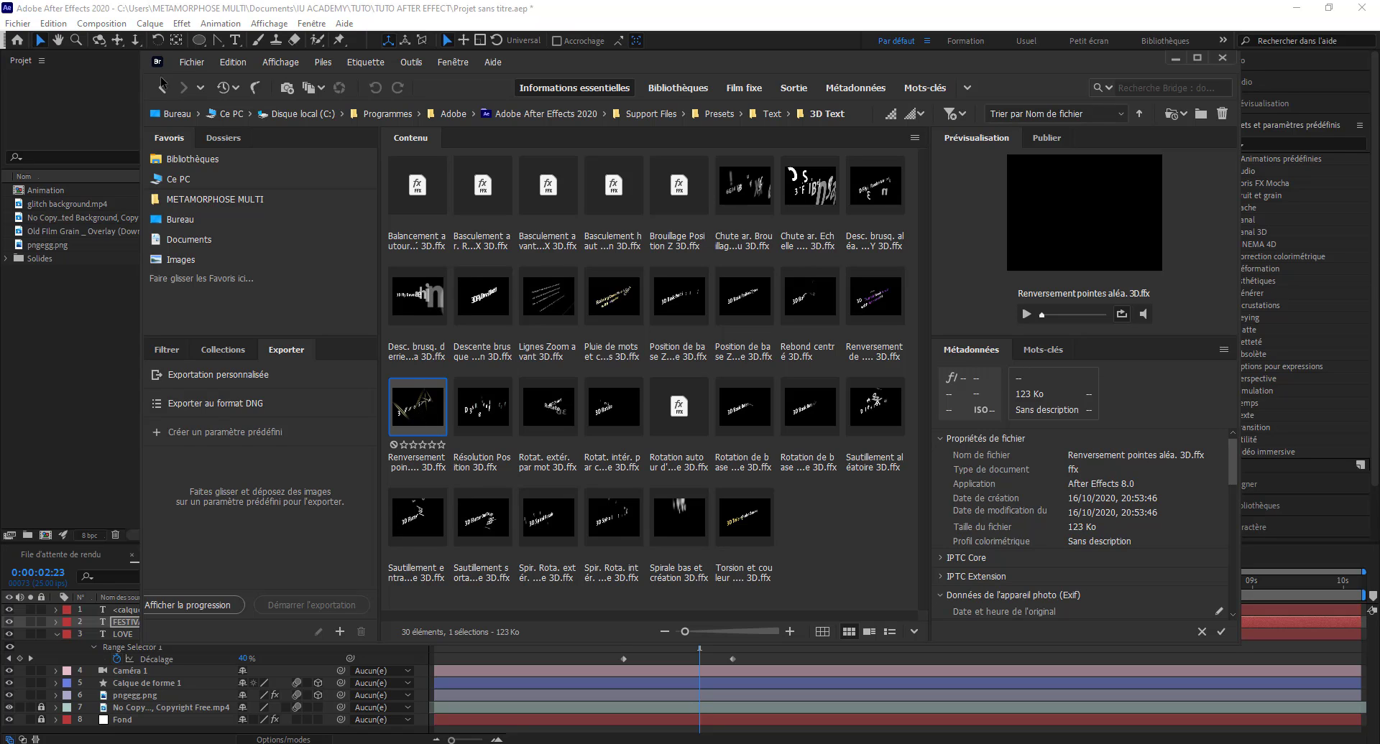
Shift FESTIVAL's Décalage keyframes earlier to roughly 2.7–3.9 s and preview its animation.
click(1221, 57)
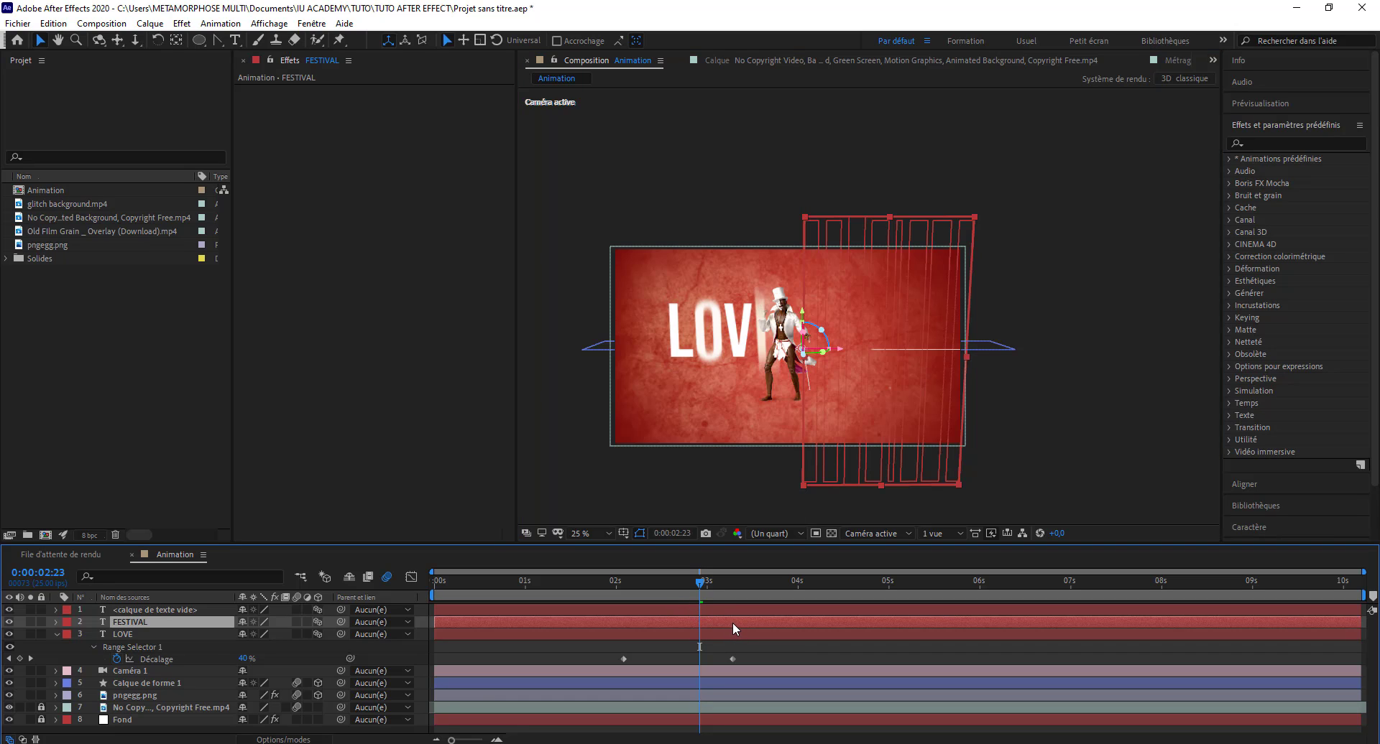
click(880, 646)
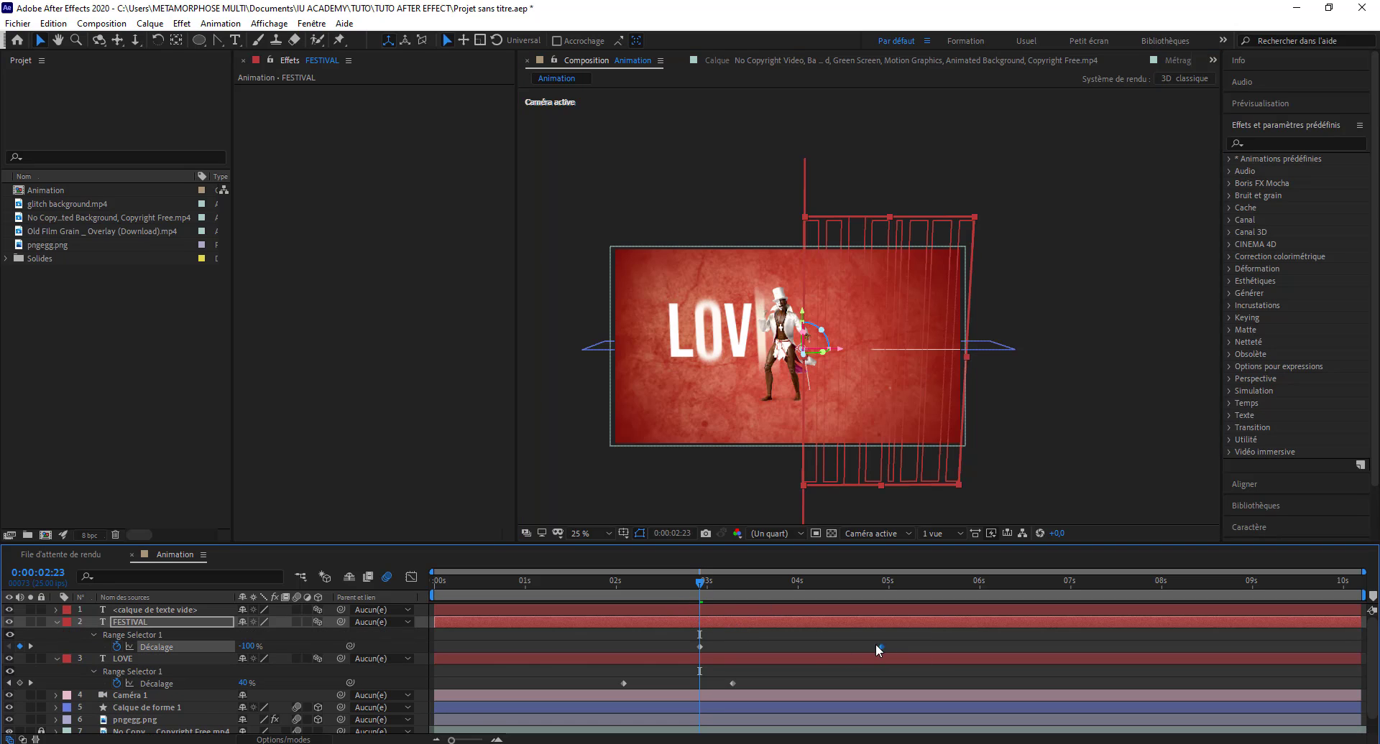
drag(791, 649, 786, 649)
drag(697, 645, 674, 644)
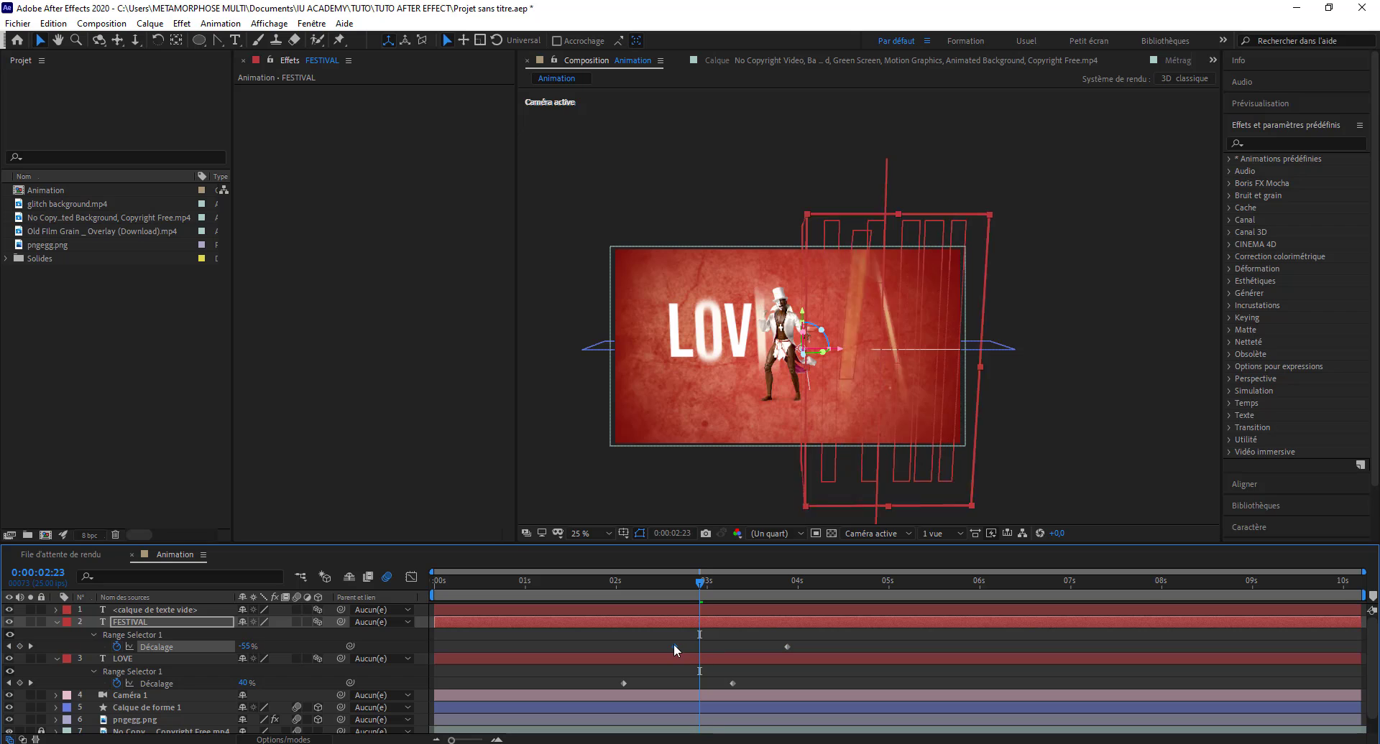
click(580, 586)
key(space)
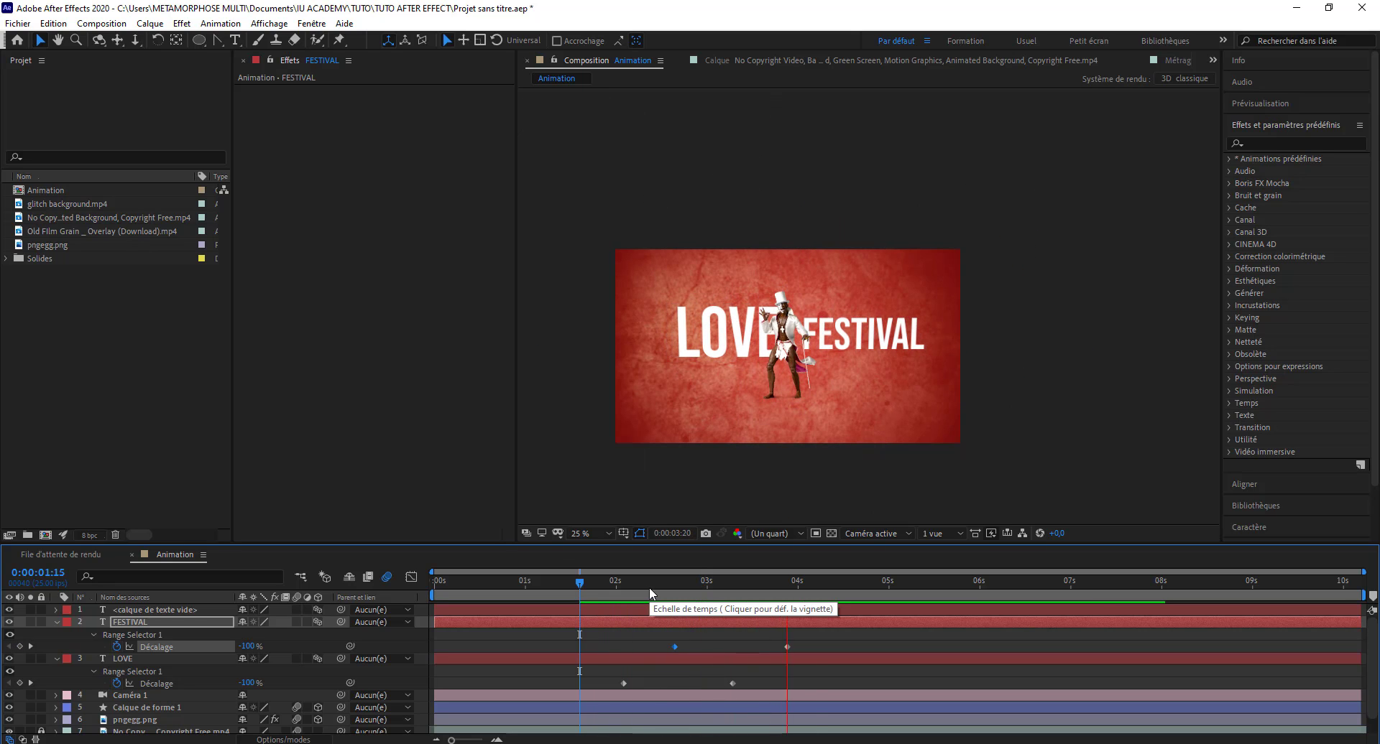
Preview both titles from the start, then collapse the FESTIVAL and LOVE animator properties.
drag(700, 585, 439, 604)
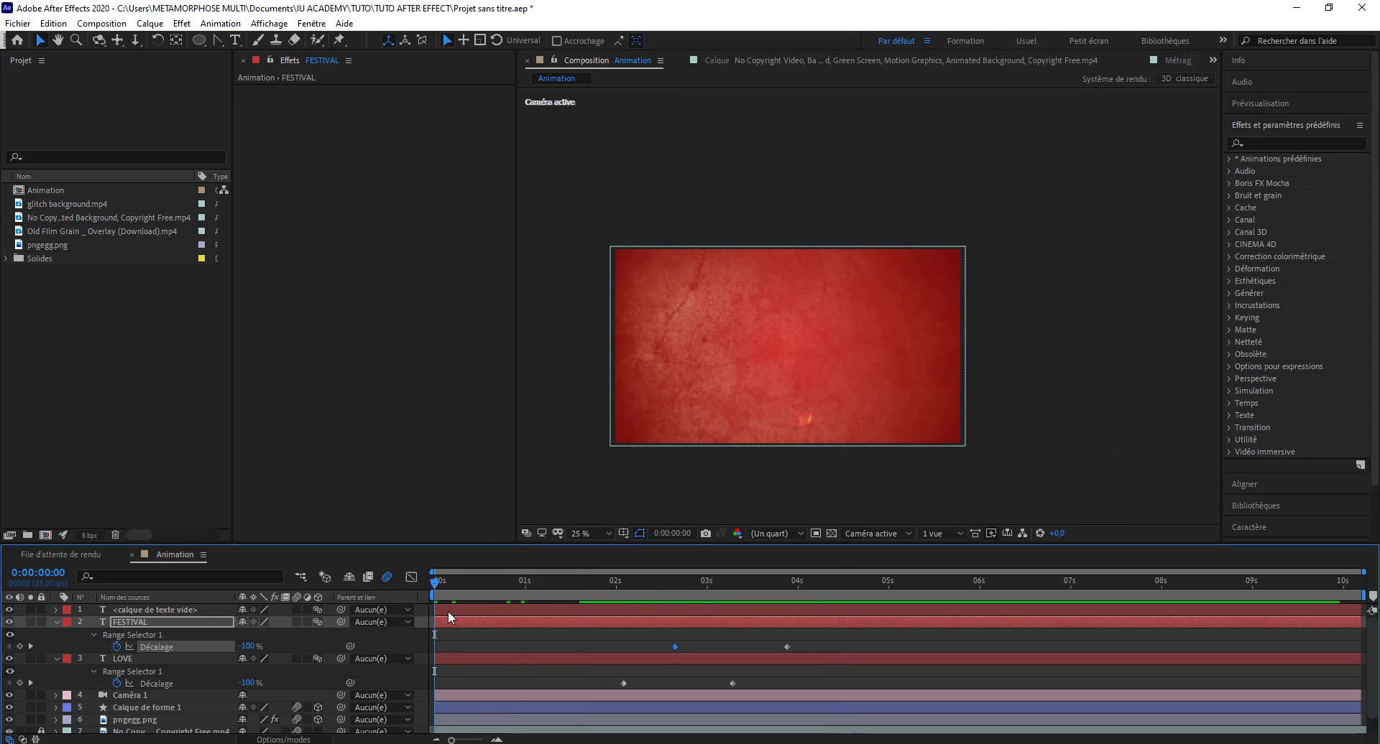
key(space)
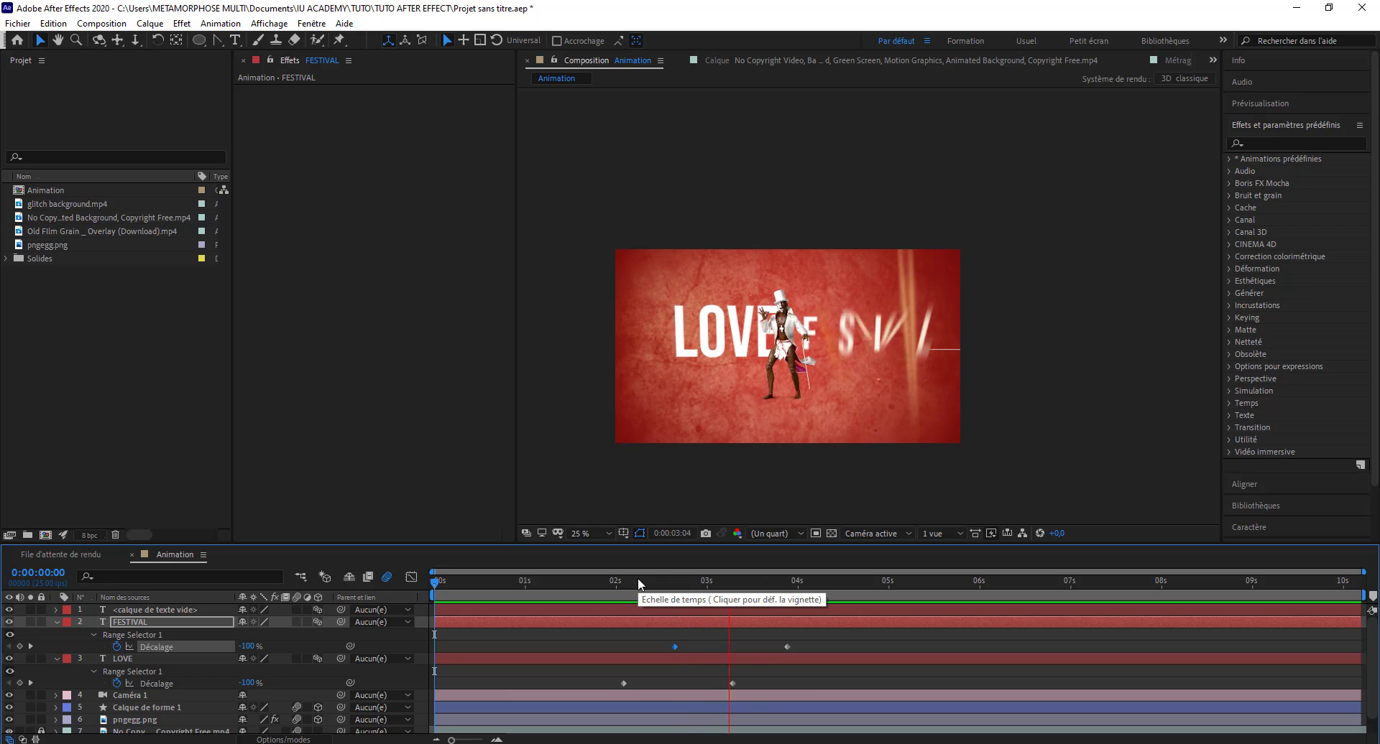
key(space)
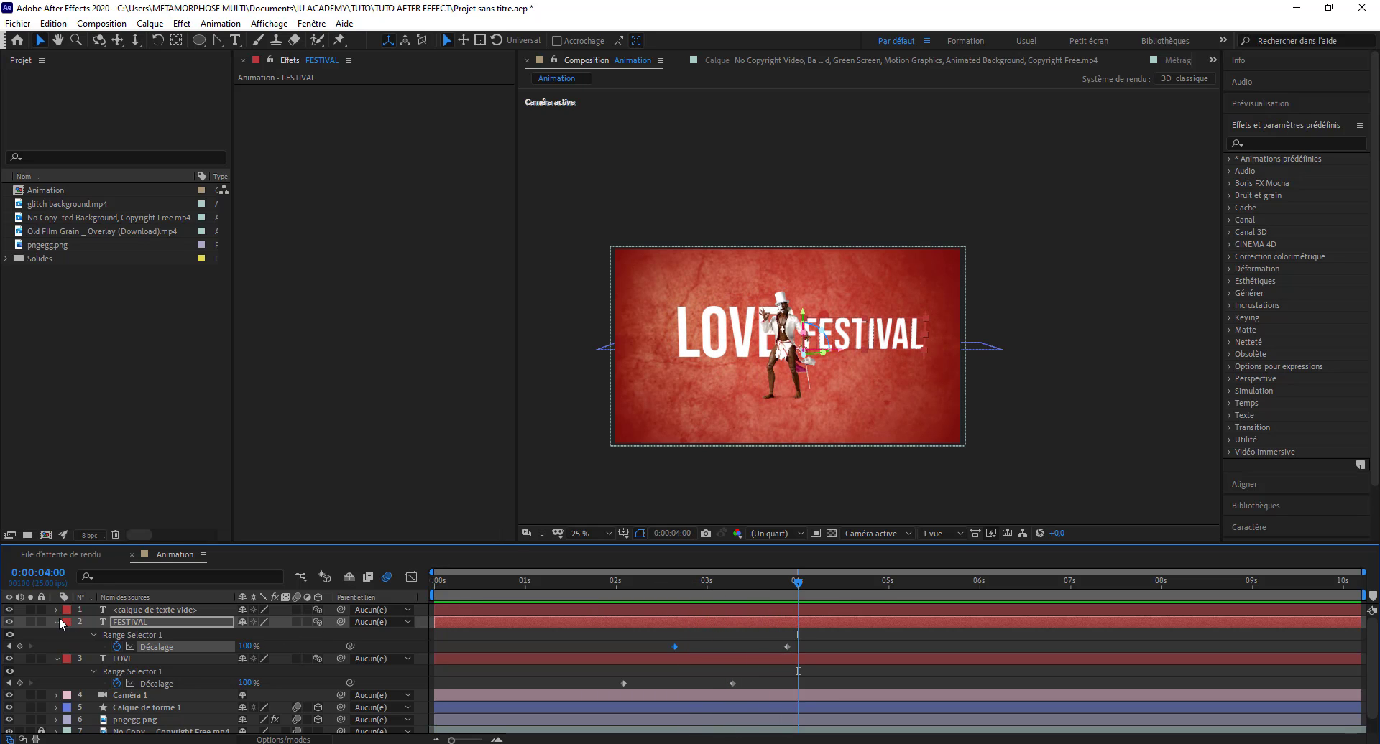
click(57, 622)
click(57, 635)
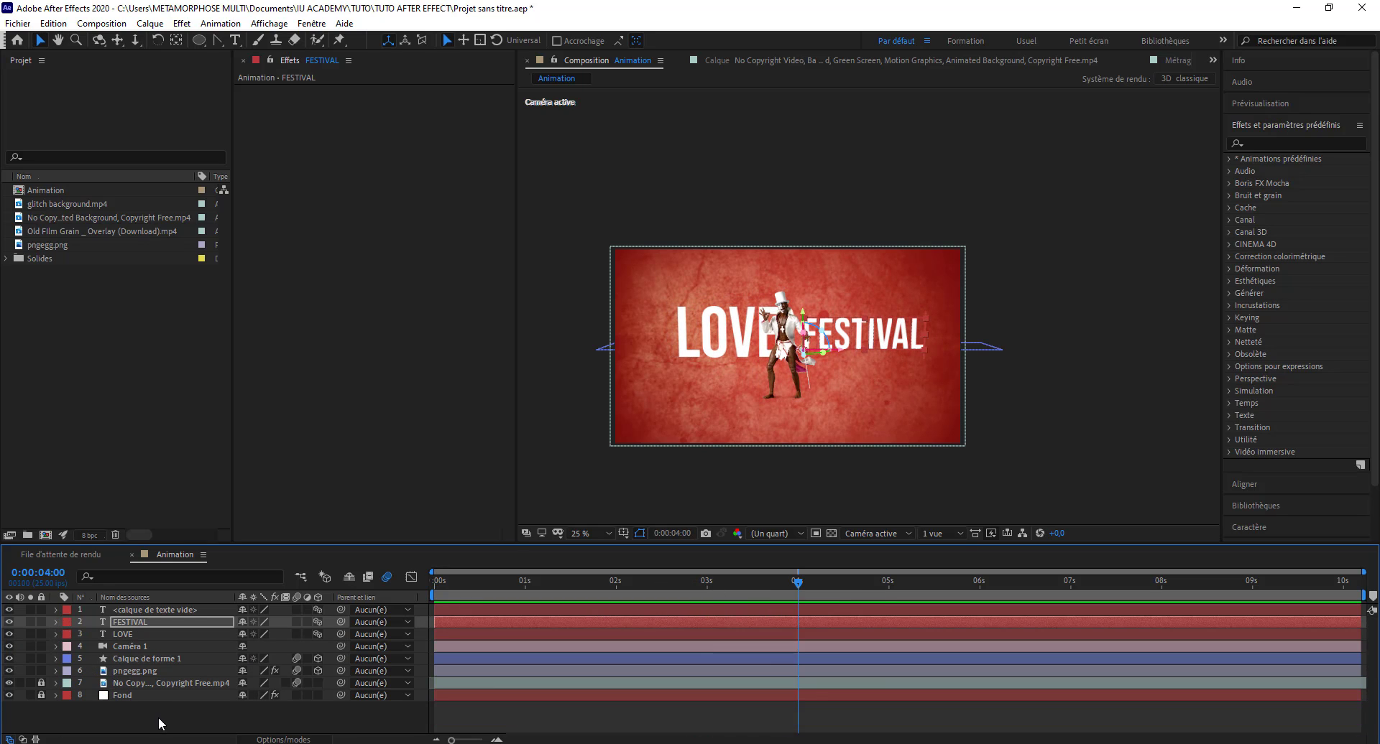
click(161, 723)
mouse_move(453, 587)
mouse_down()
mouse_move(616, 611)
mouse_move(531, 612)
mouse_move(791, 689)
mouse_up()
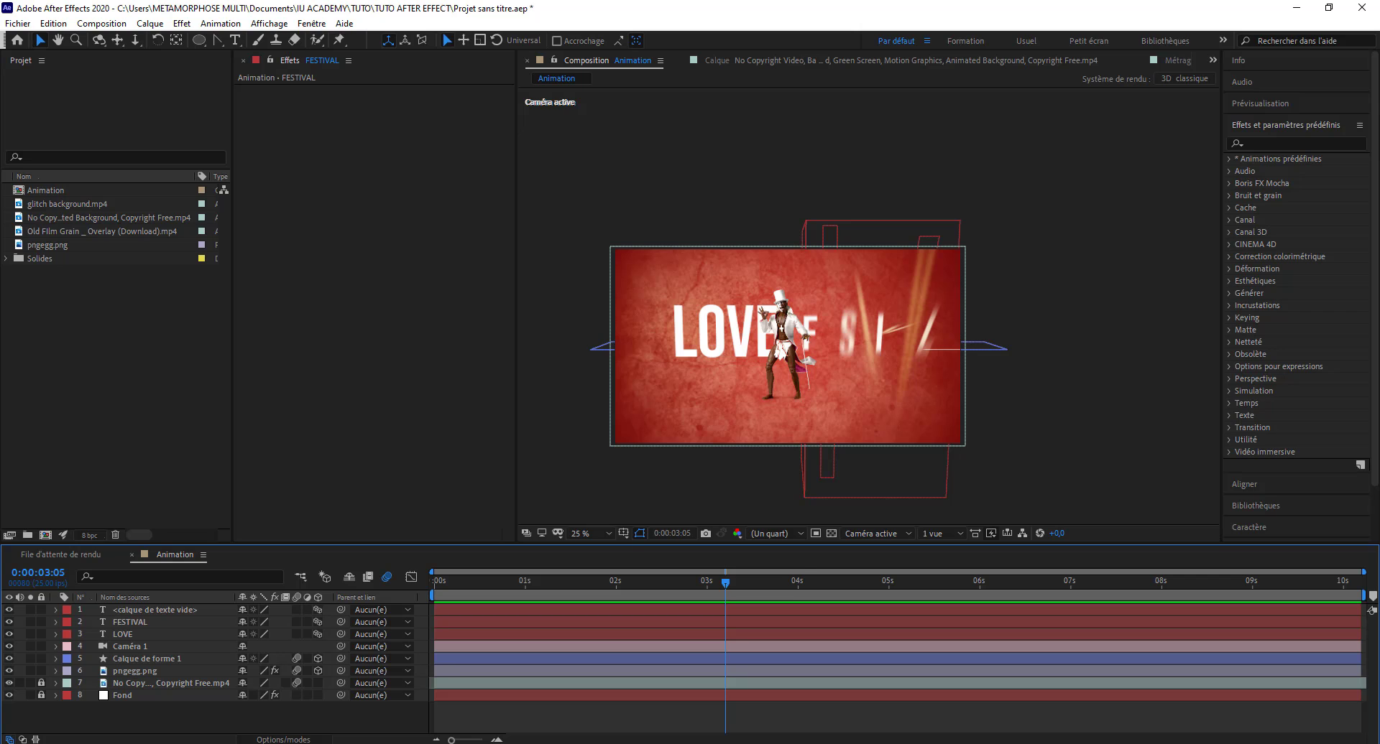
Scrub the reference dancer video in Films et TV to about 3 seconds, then minimize the player.
key(alt+Tab)
drag(338, 525, 314, 523)
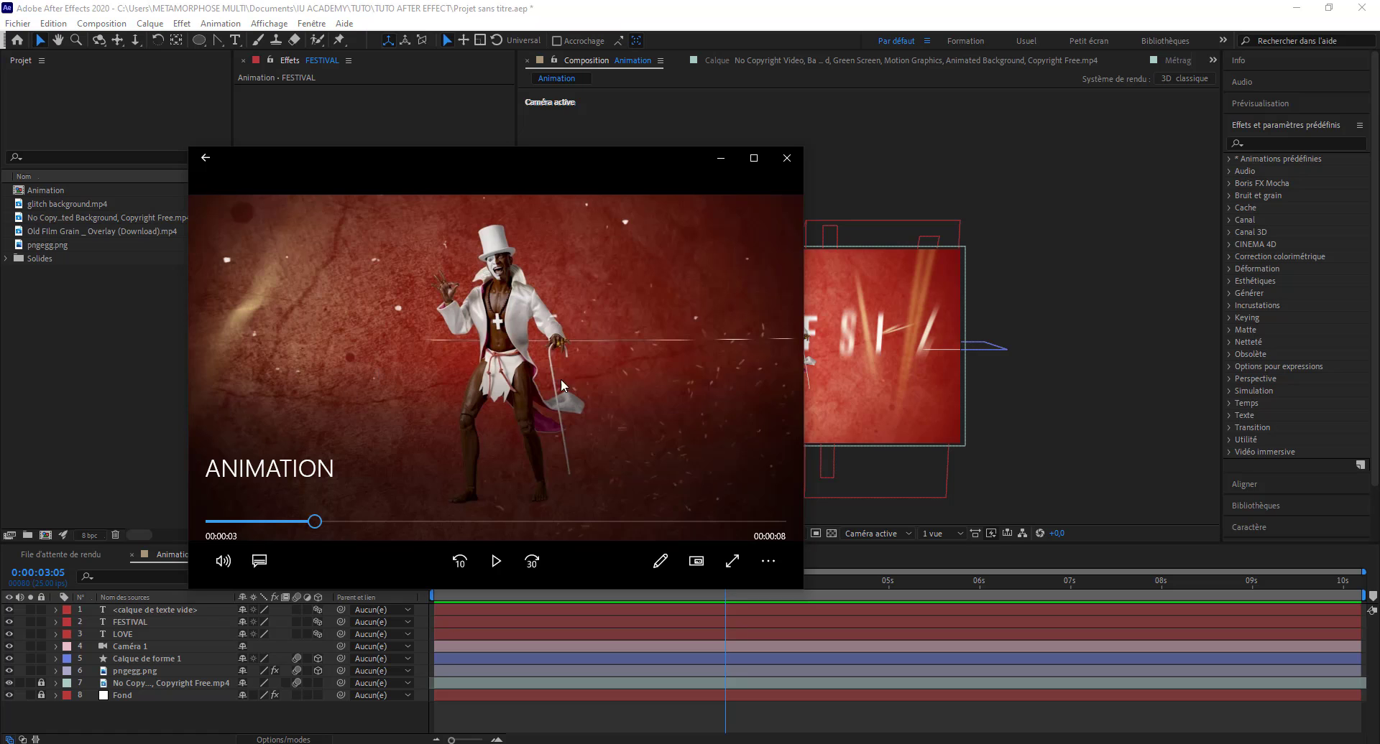
click(720, 159)
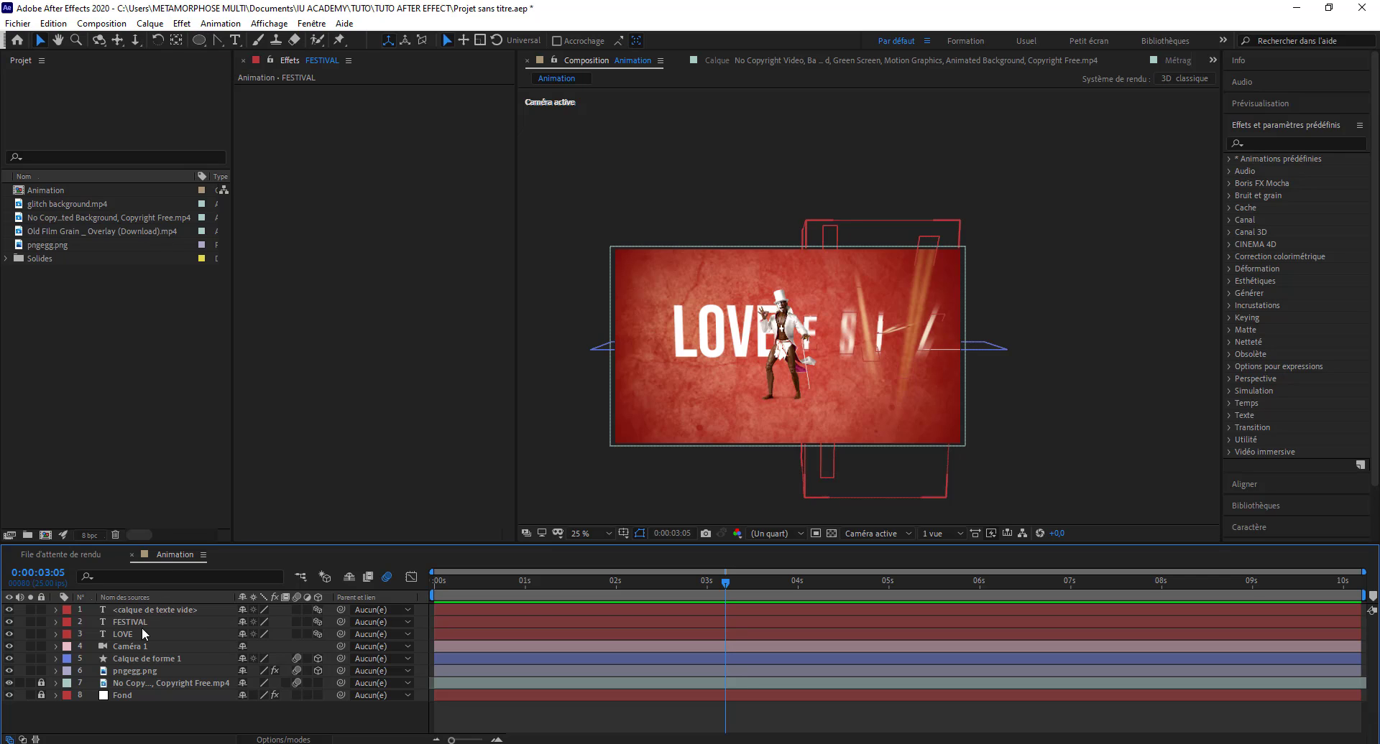
Draw a wide white ellipse across the composition with a 69 px stroke.
click(201, 43)
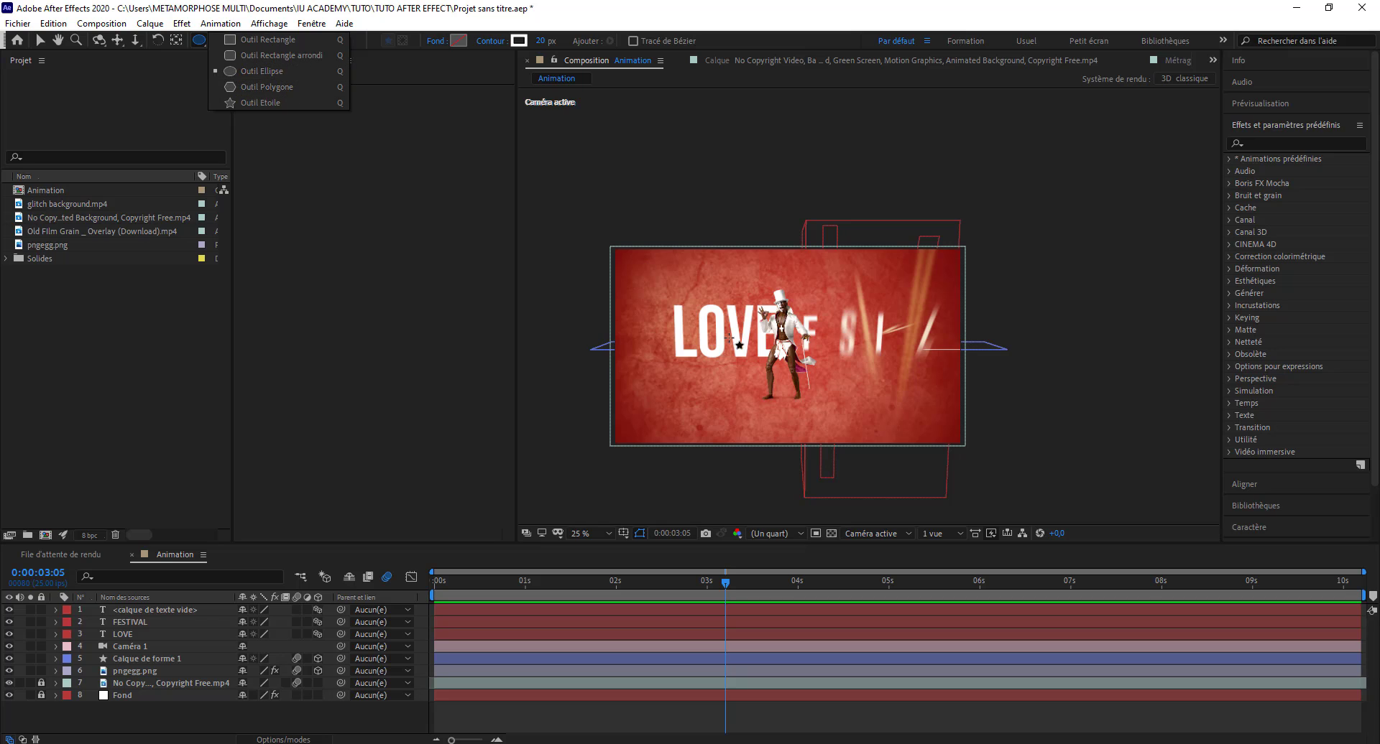
drag(596, 340, 1088, 386)
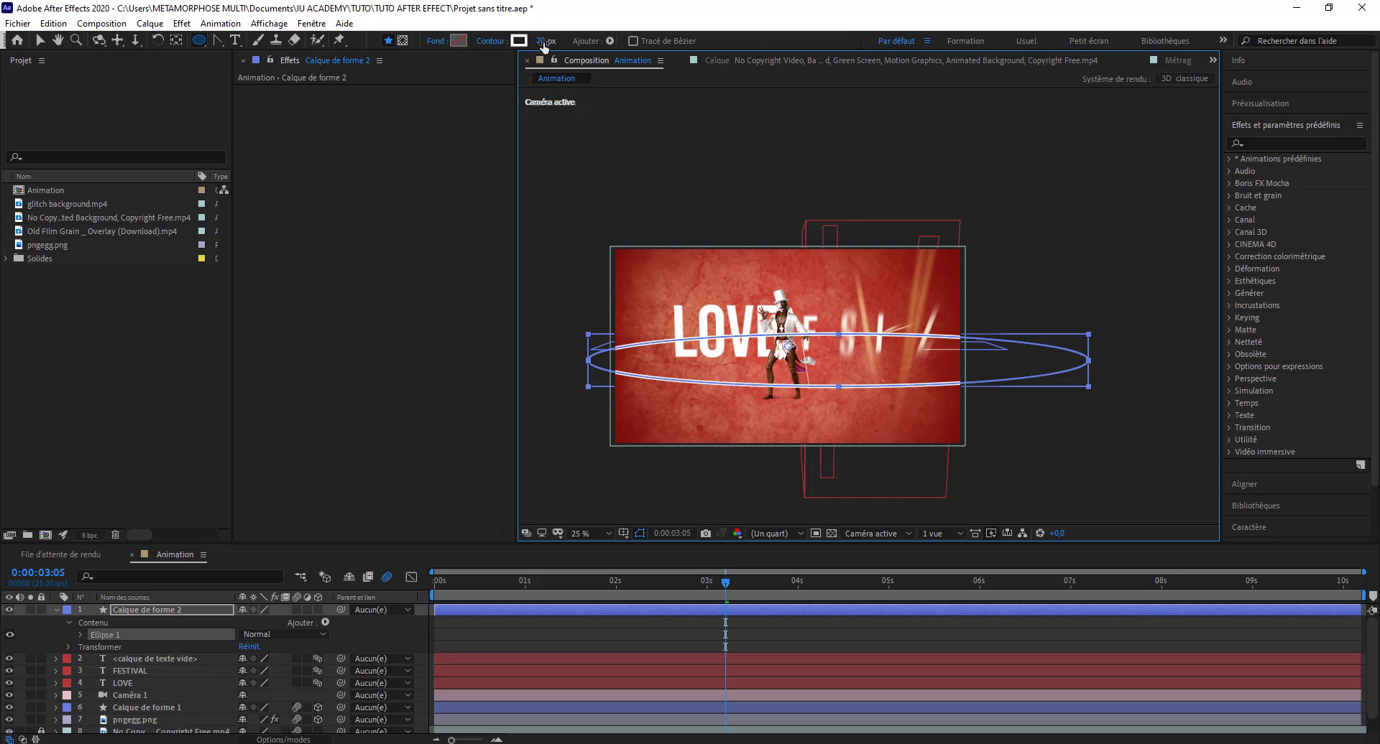
mouse_move(543, 44)
mouse_down()
mouse_move(588, 41)
mouse_move(575, 41)
mouse_up()
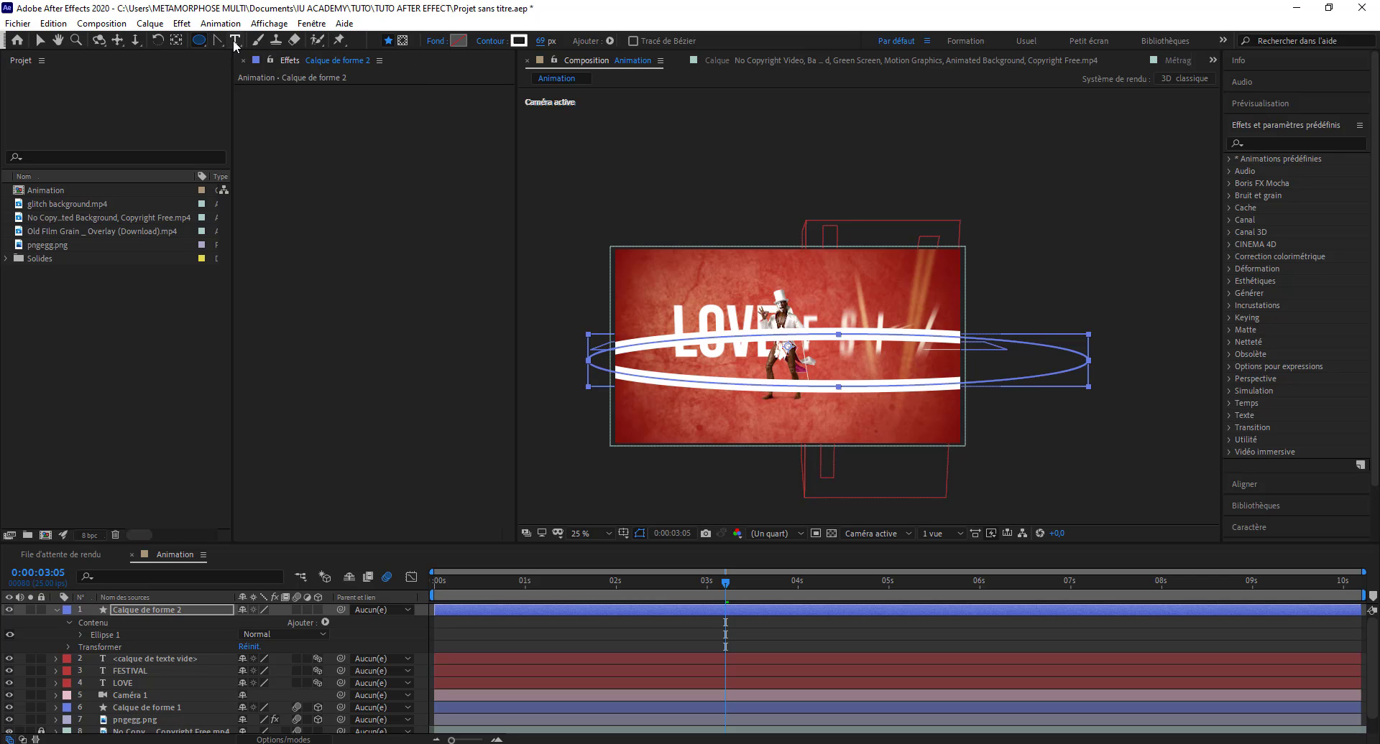
Flatten the ellipse, move it down around the dancer's legs, and make its layer 3D.
click(41, 40)
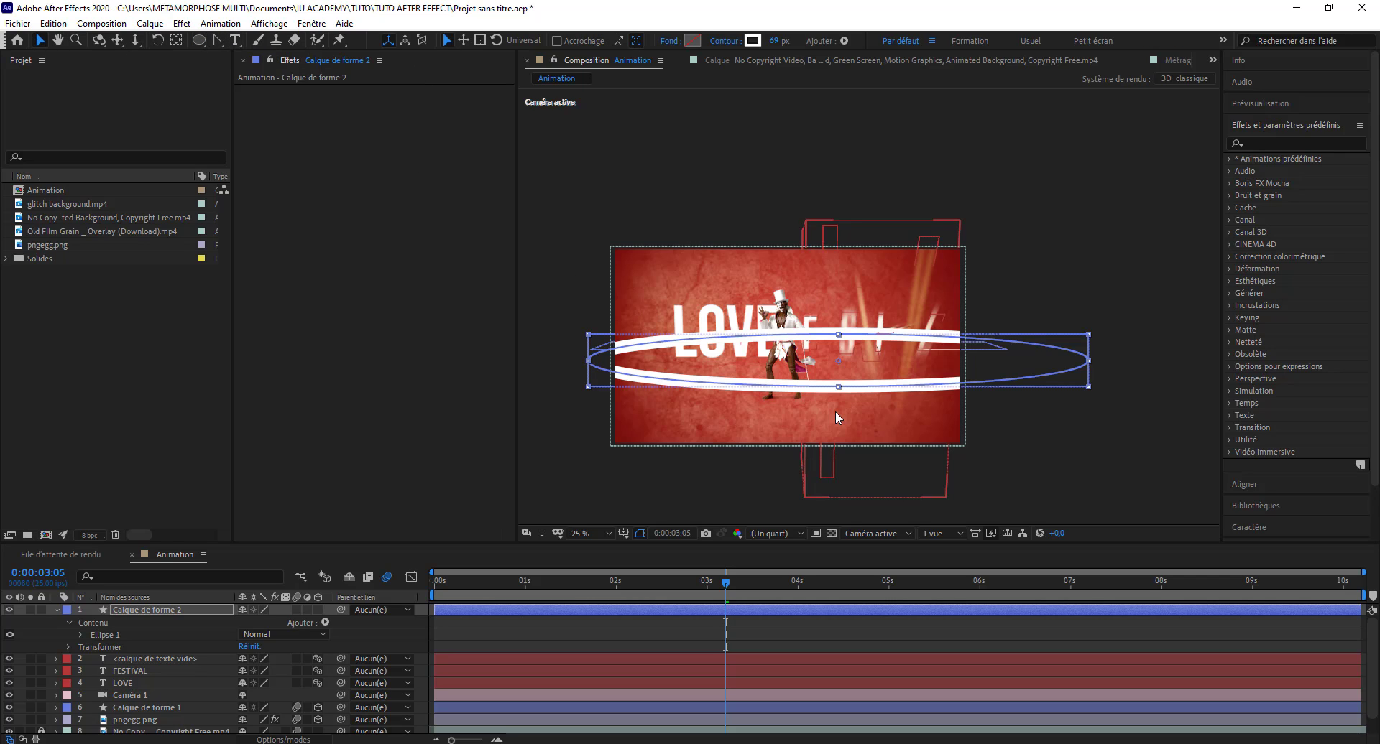
click(839, 341)
drag(838, 336, 838, 342)
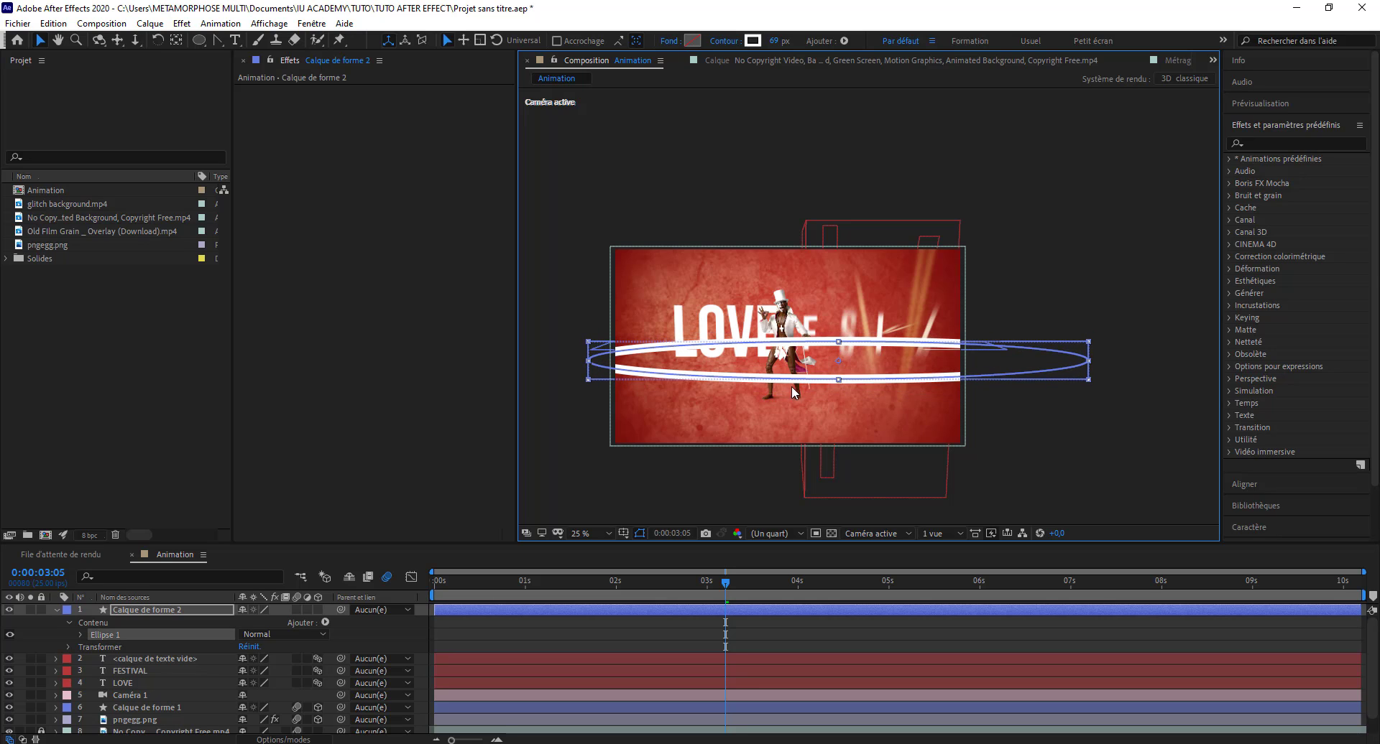
drag(788, 379, 718, 404)
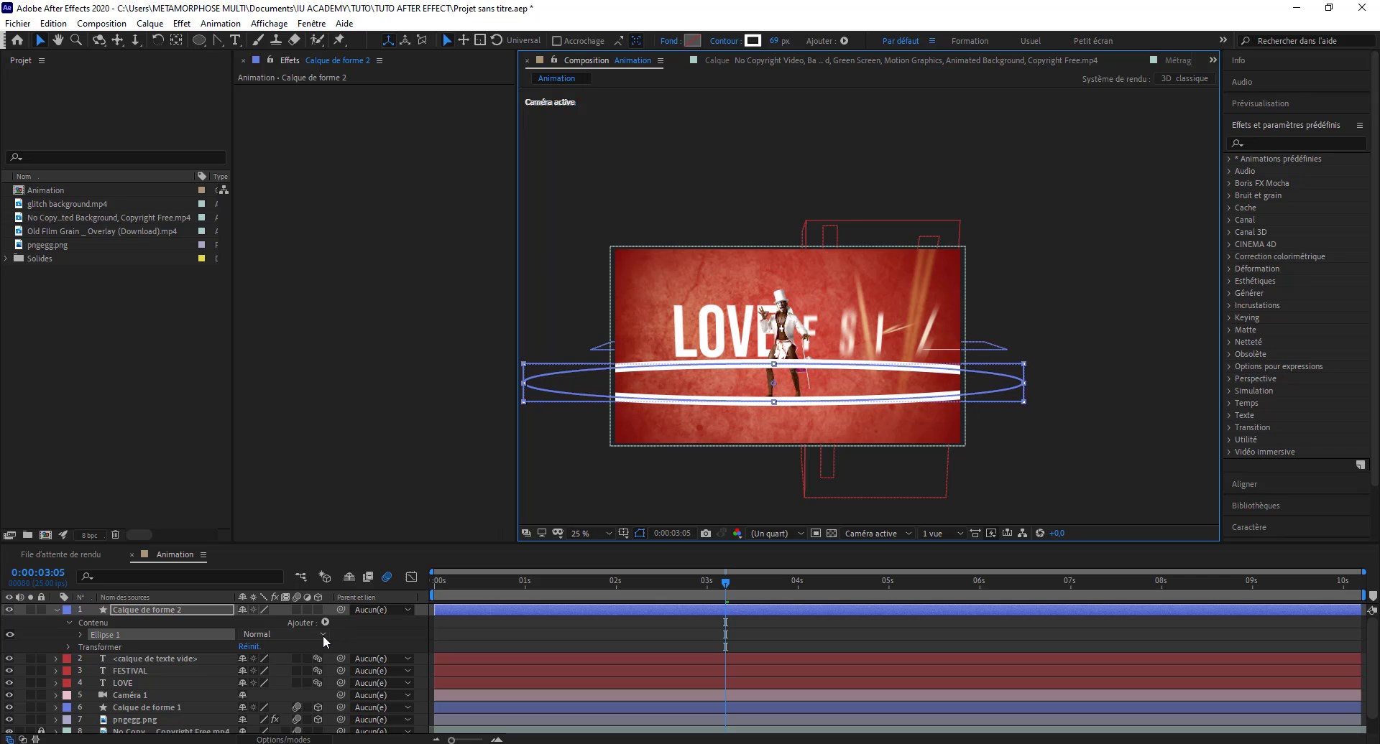
click(318, 610)
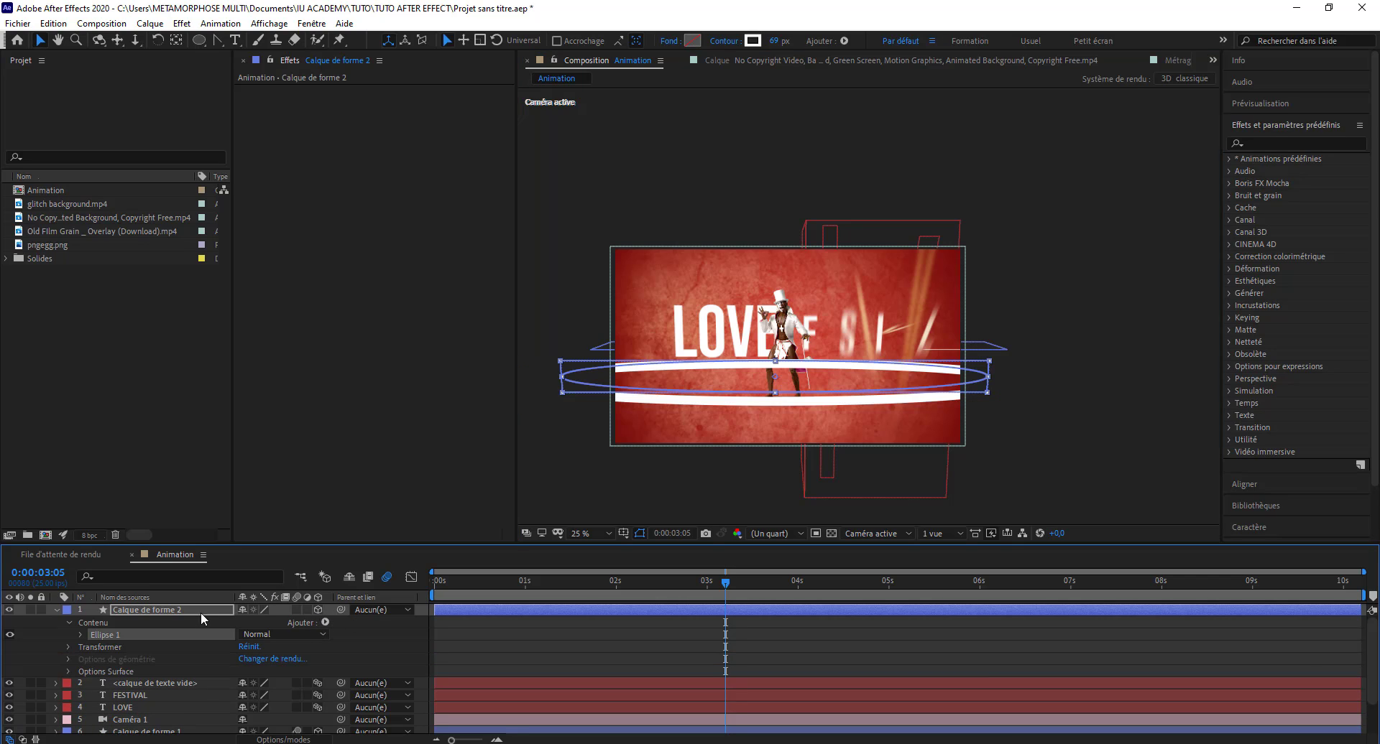
click(56, 610)
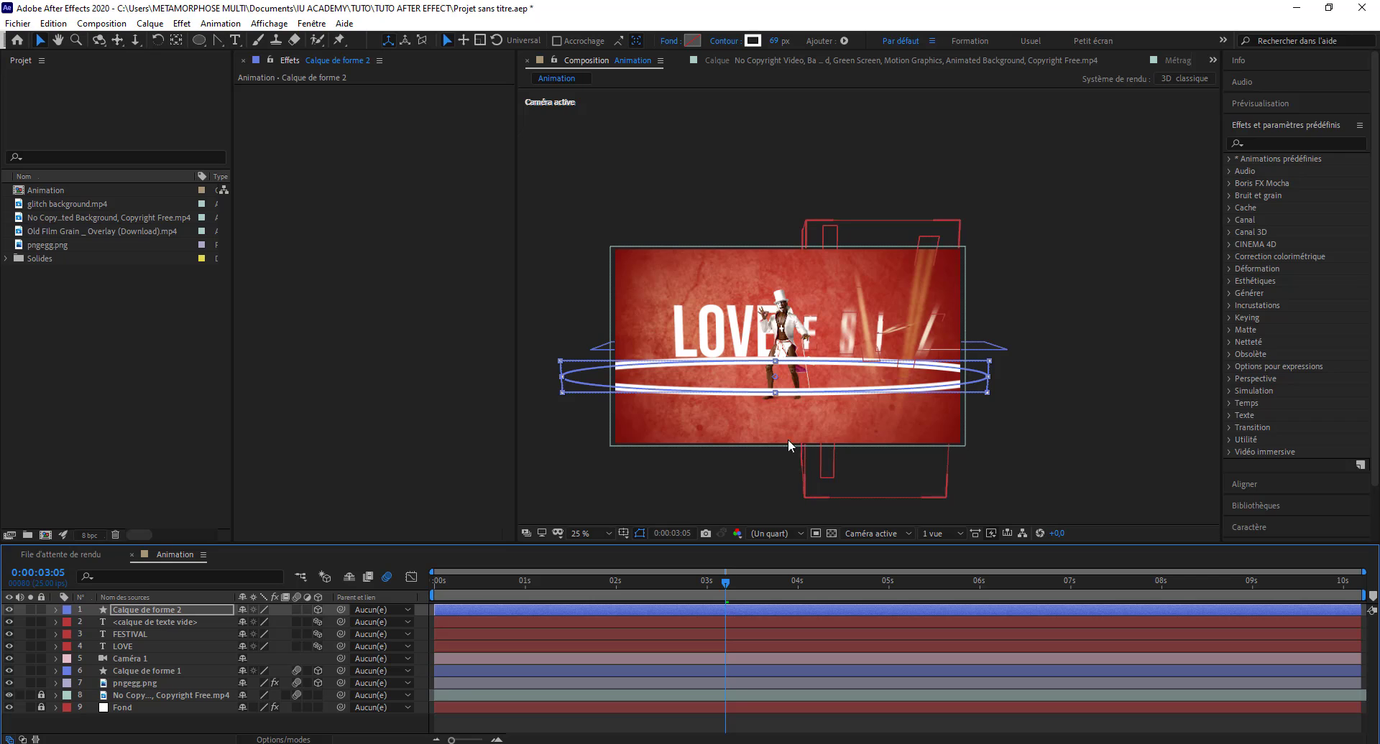
click(683, 393)
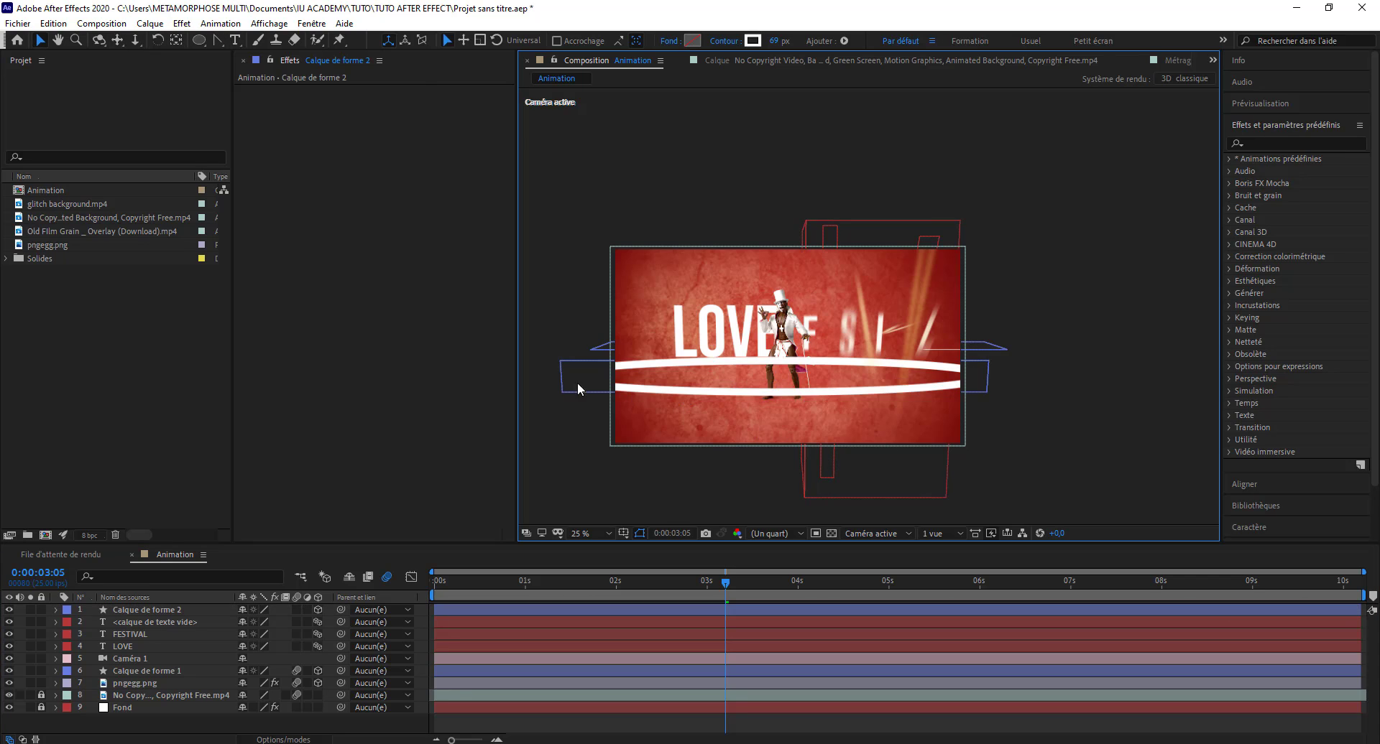
click(573, 382)
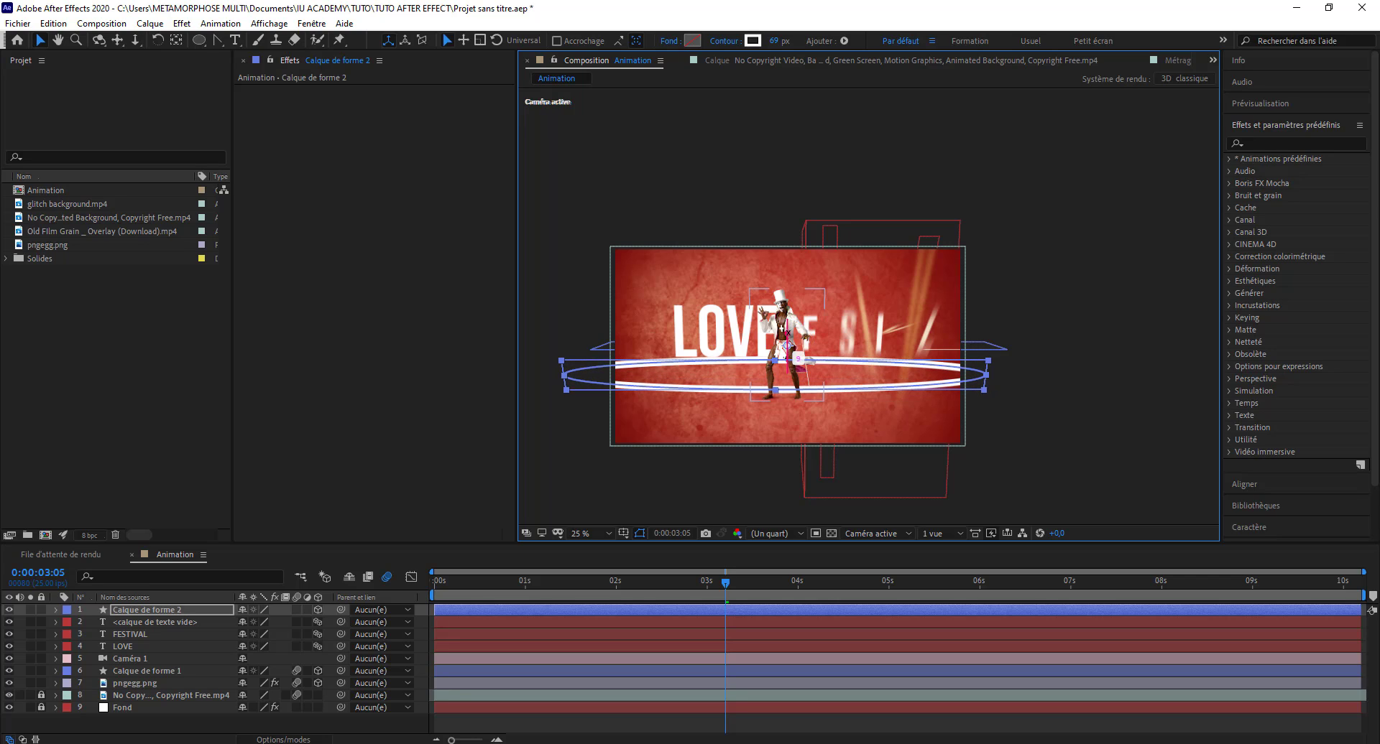
Tilt the 3D ellipse ring about -40° on X, then expand the shape layer's contents.
click(158, 41)
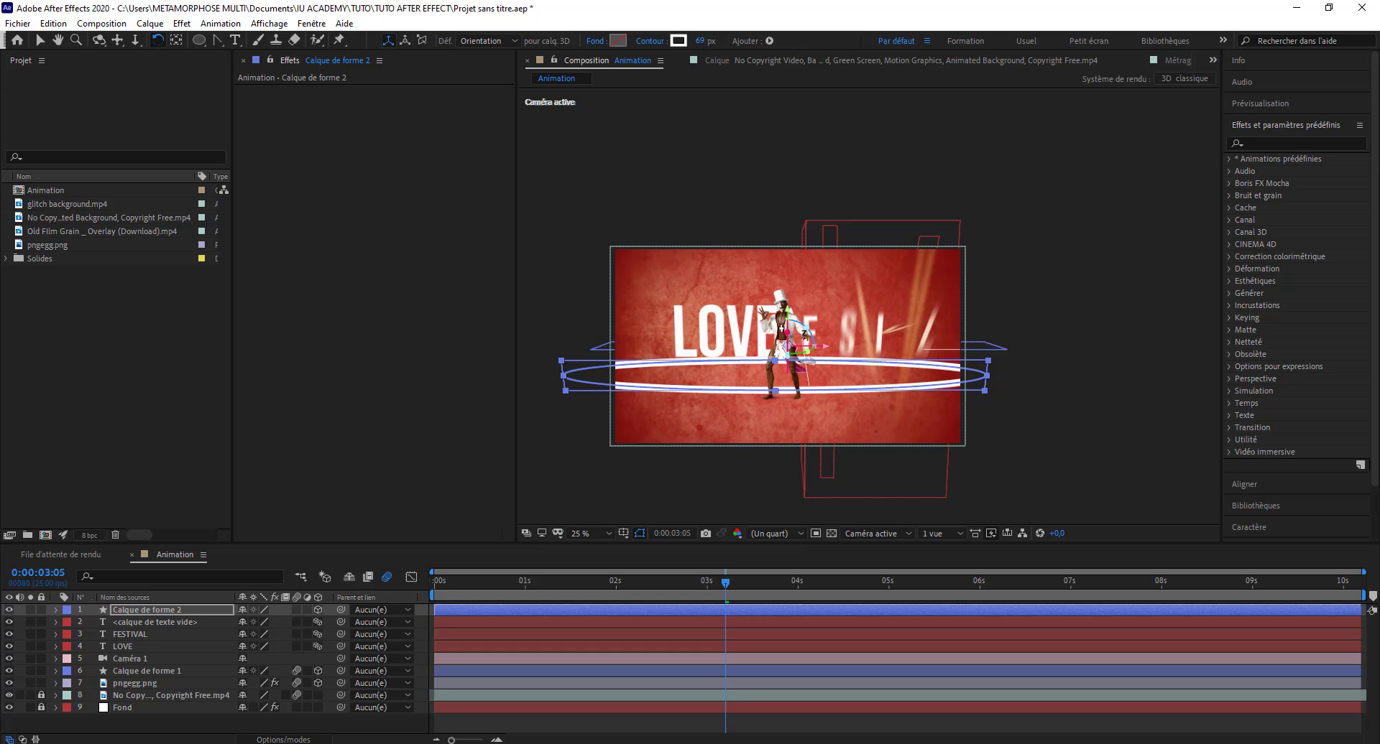
drag(788, 347, 787, 347)
click(40, 40)
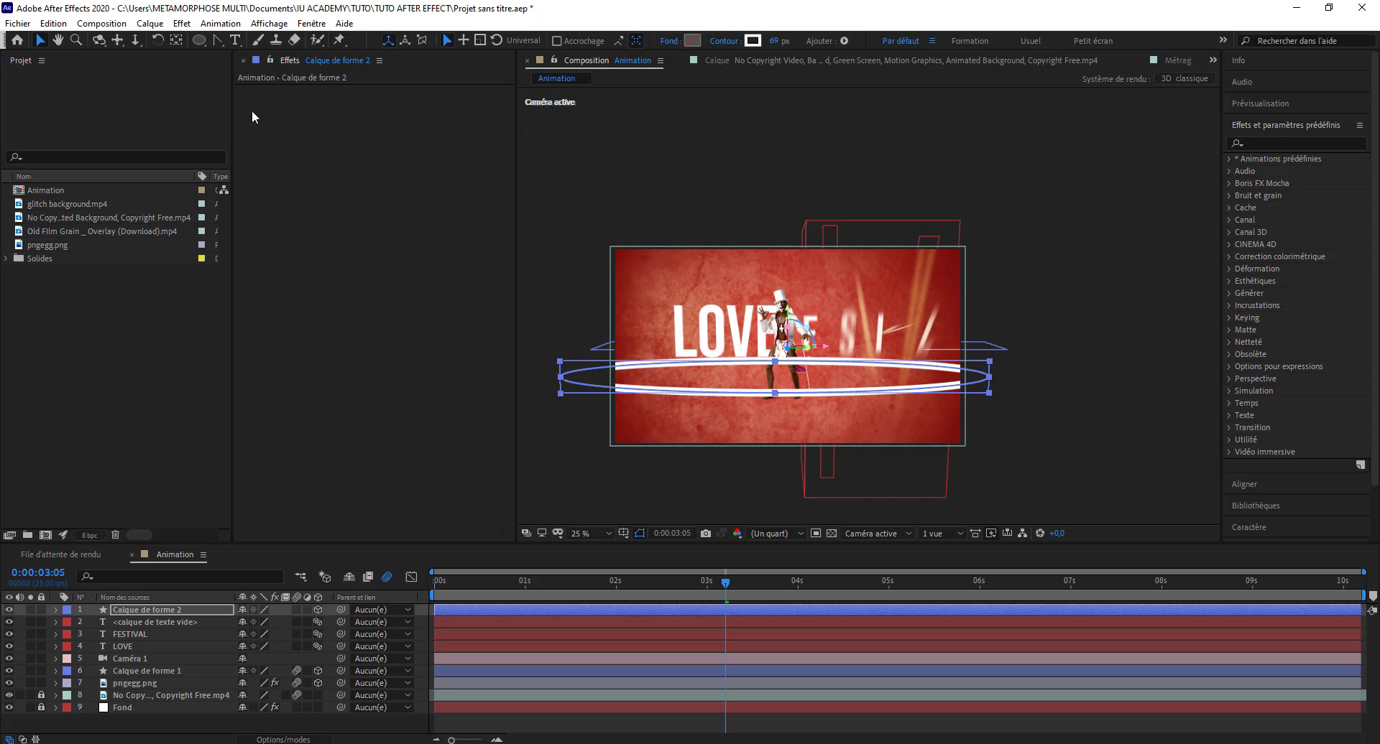
click(604, 563)
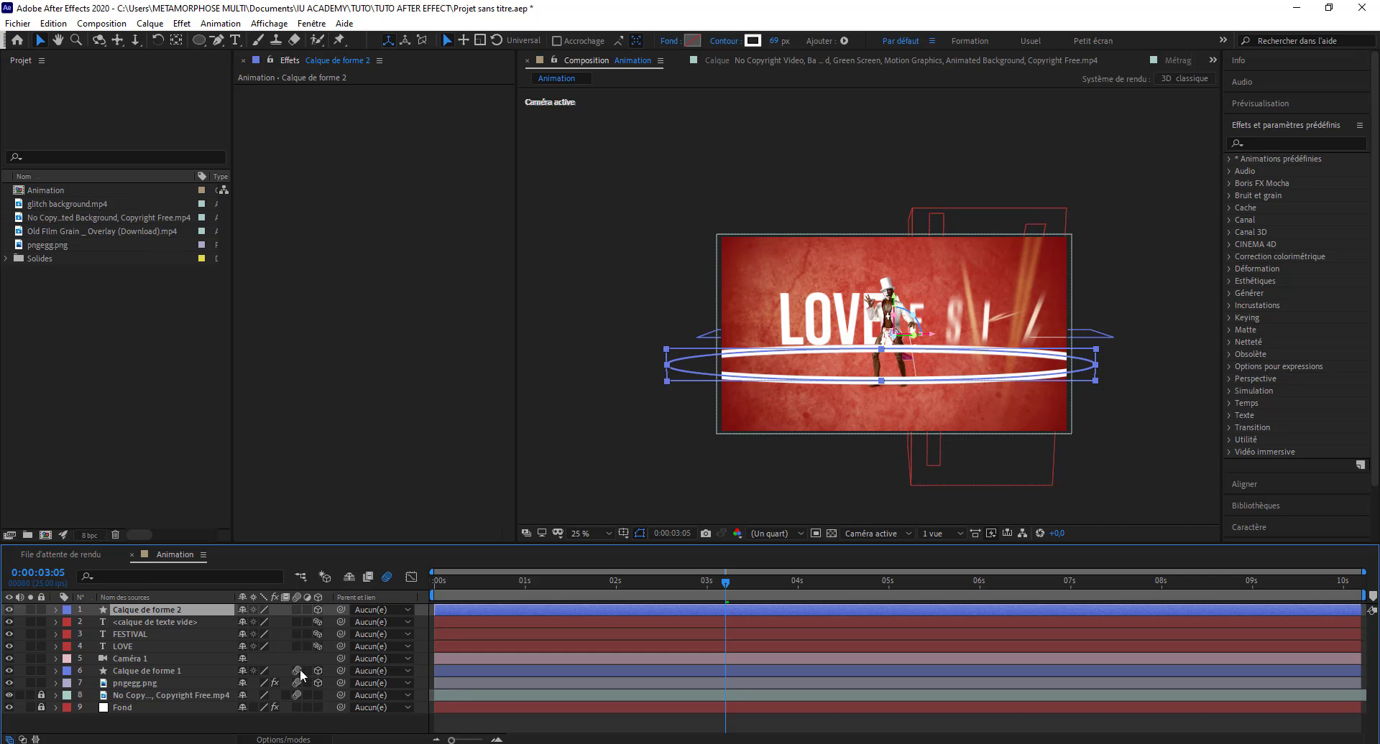
click(54, 610)
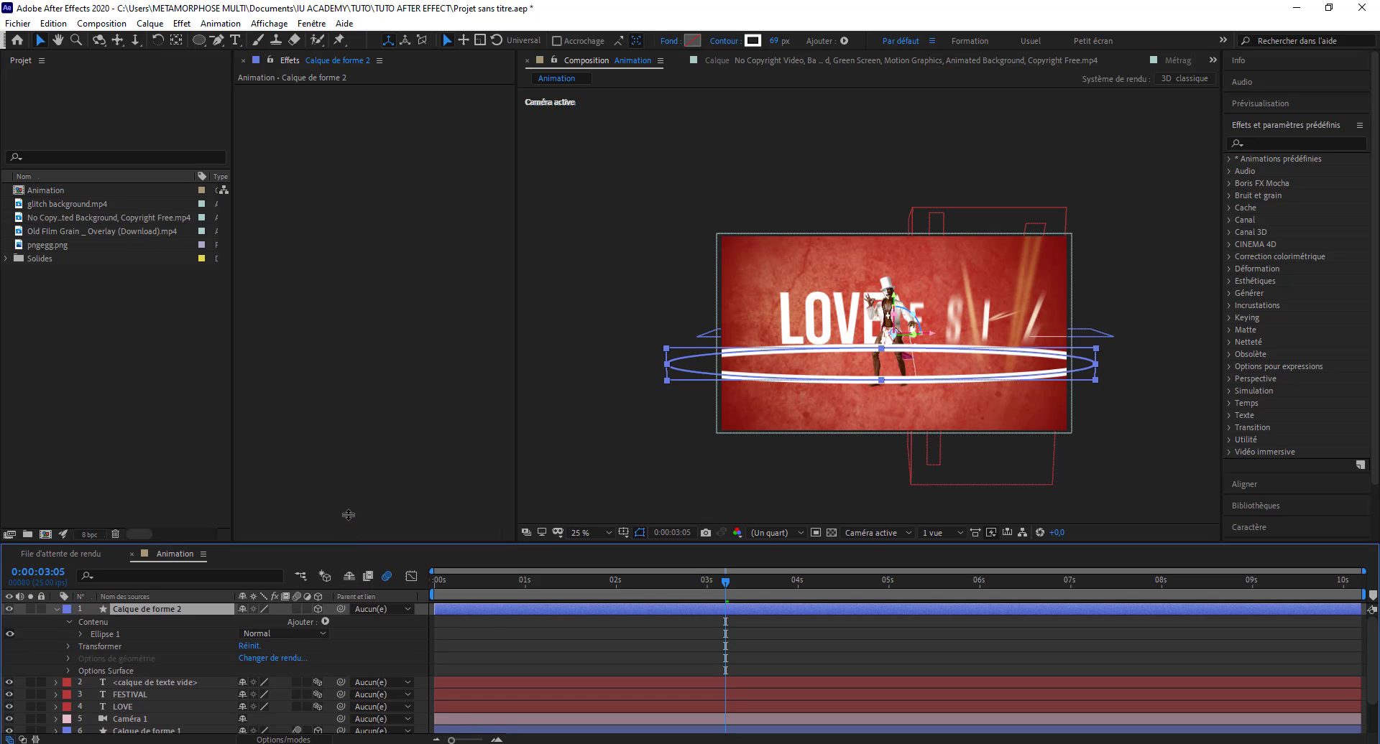
drag(345, 546, 345, 503)
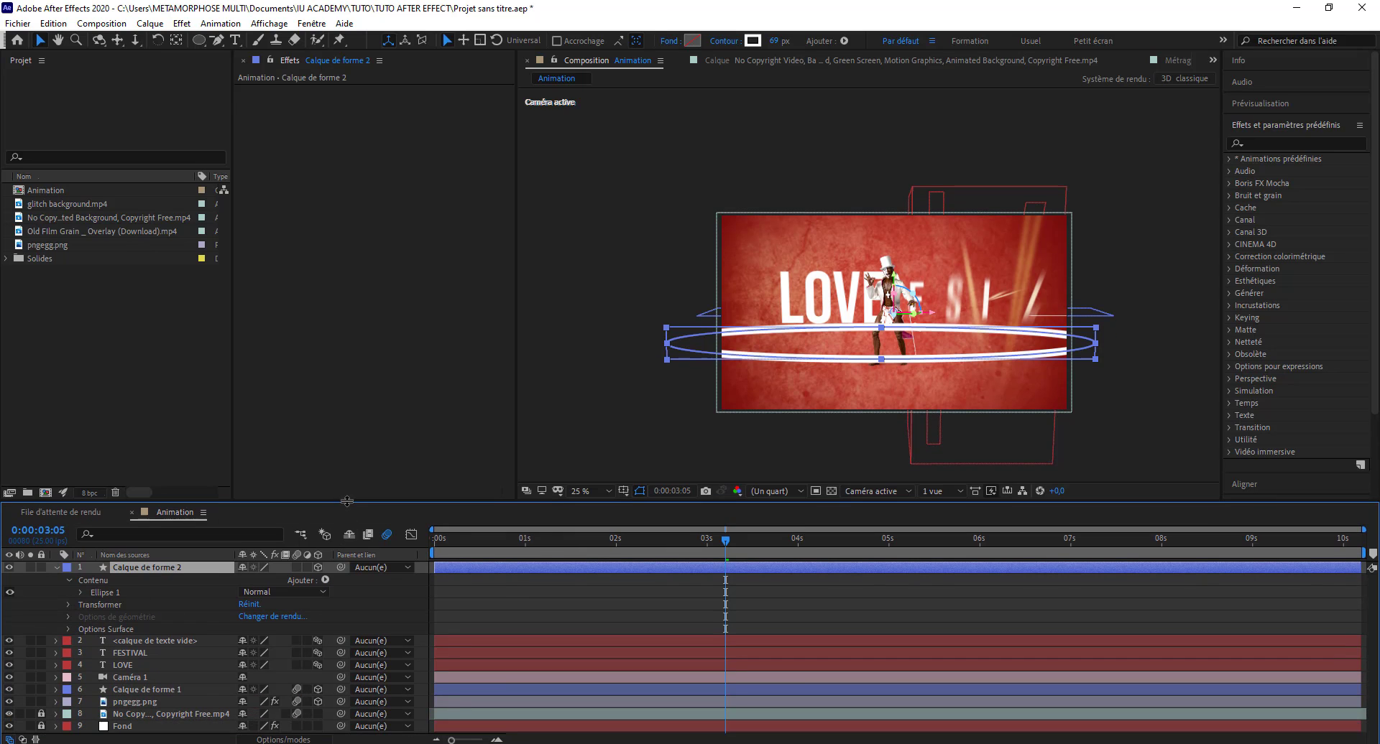
Add Réduire les tracés to the ring with Début 17% and Fin 80%.
click(325, 580)
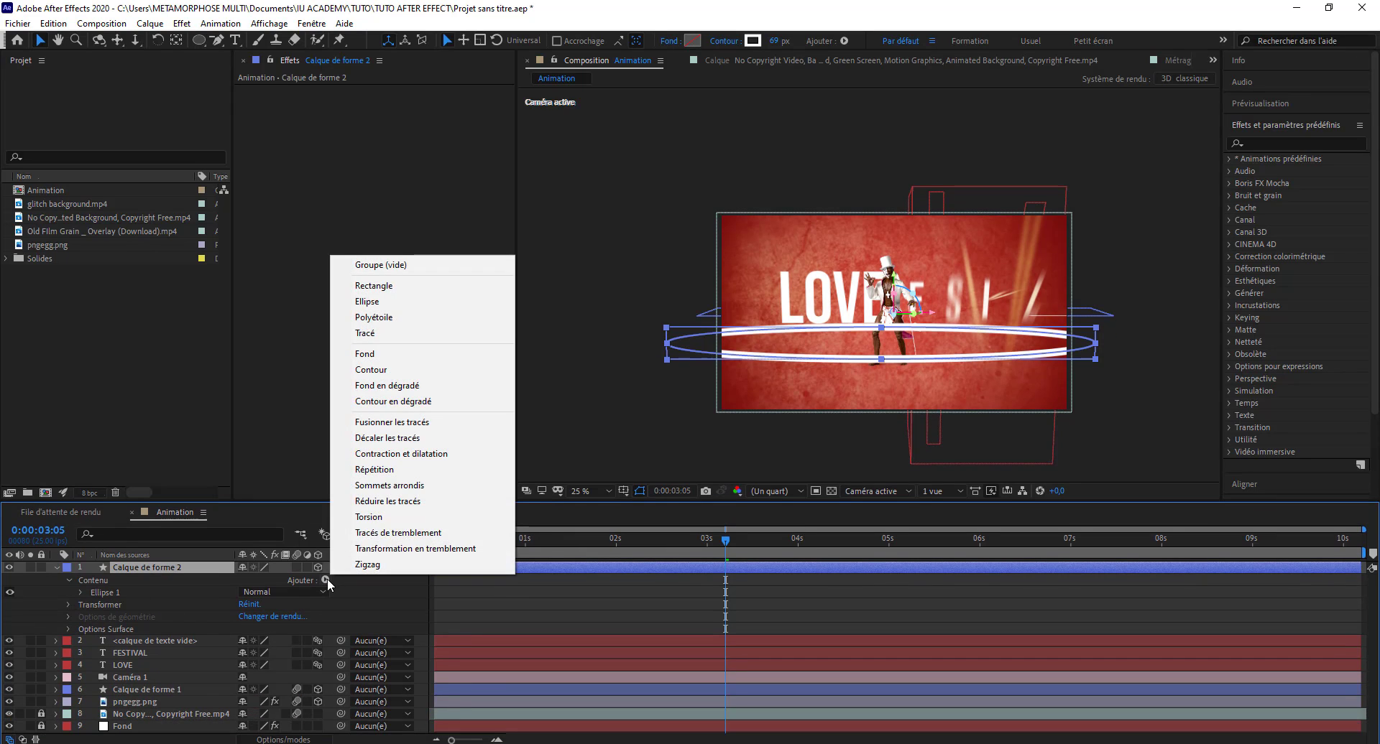
click(418, 502)
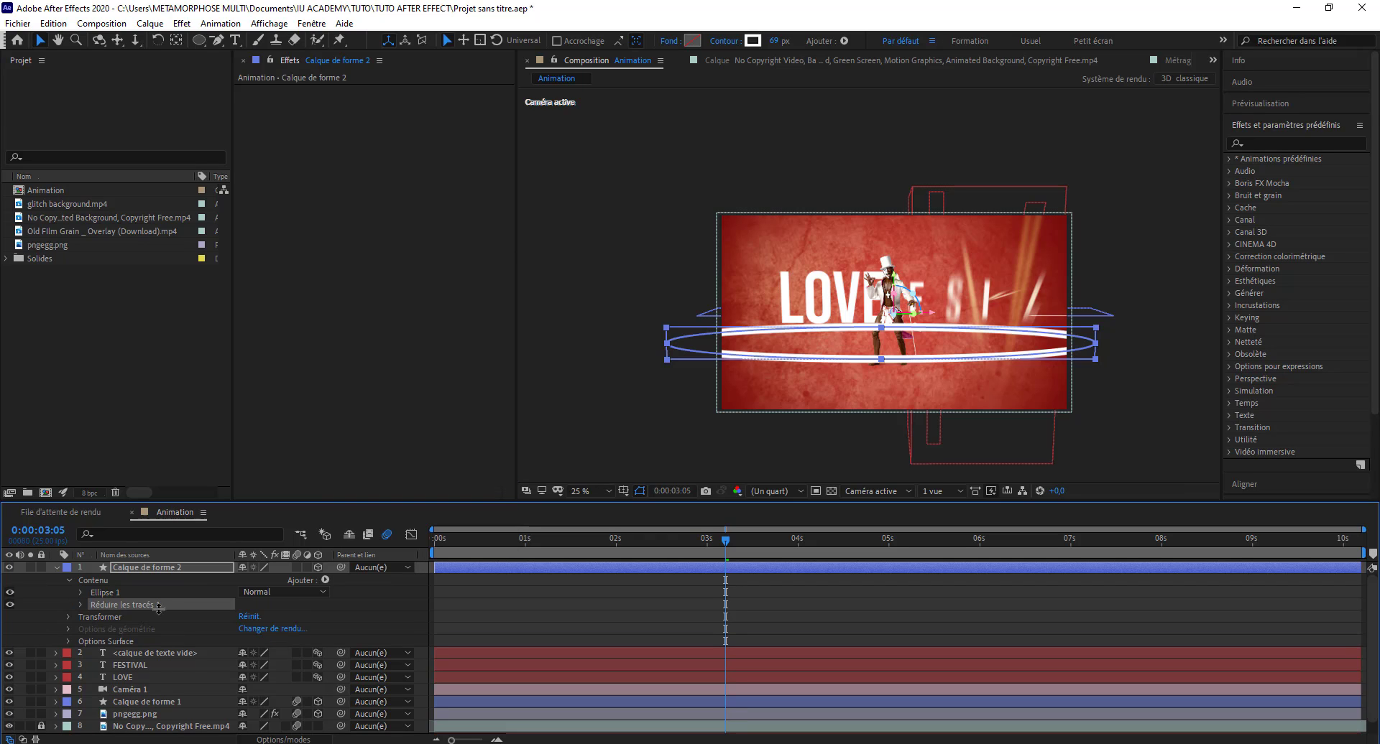
click(80, 605)
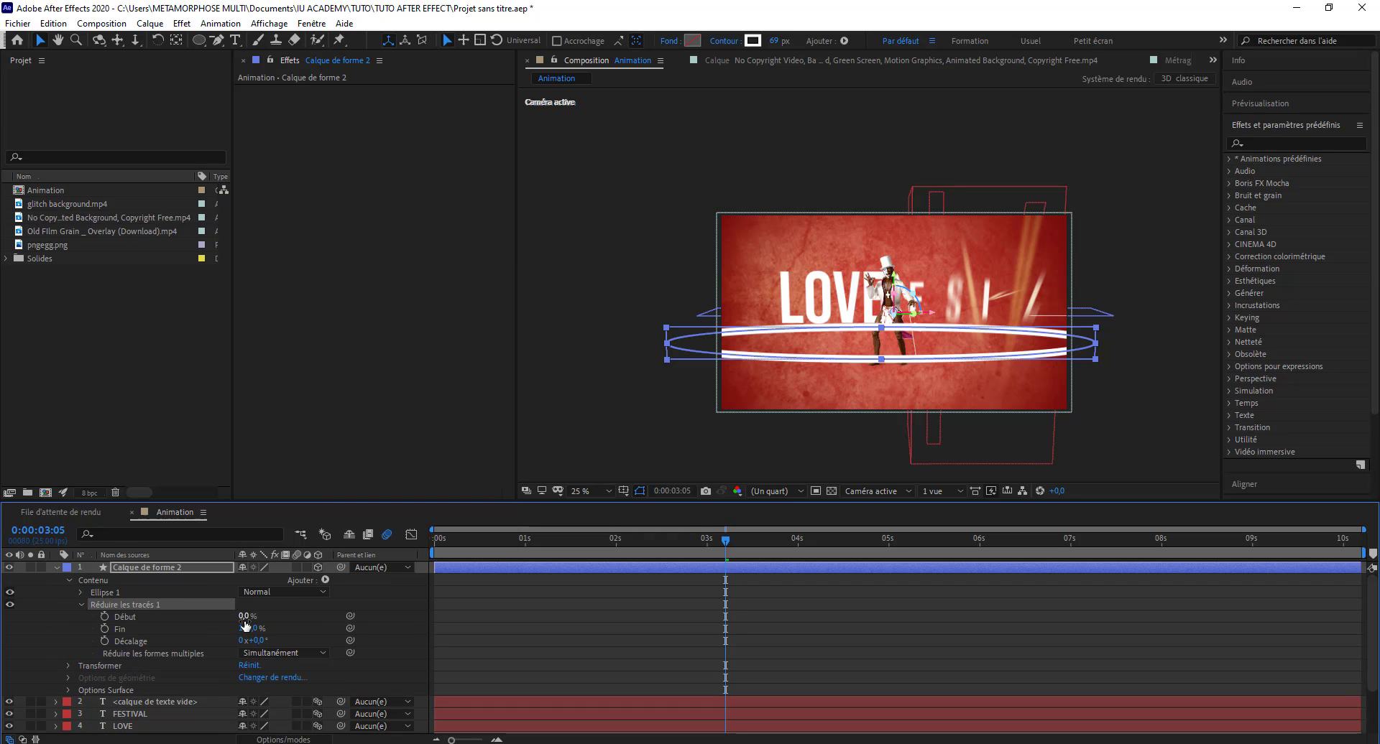
drag(244, 616, 256, 617)
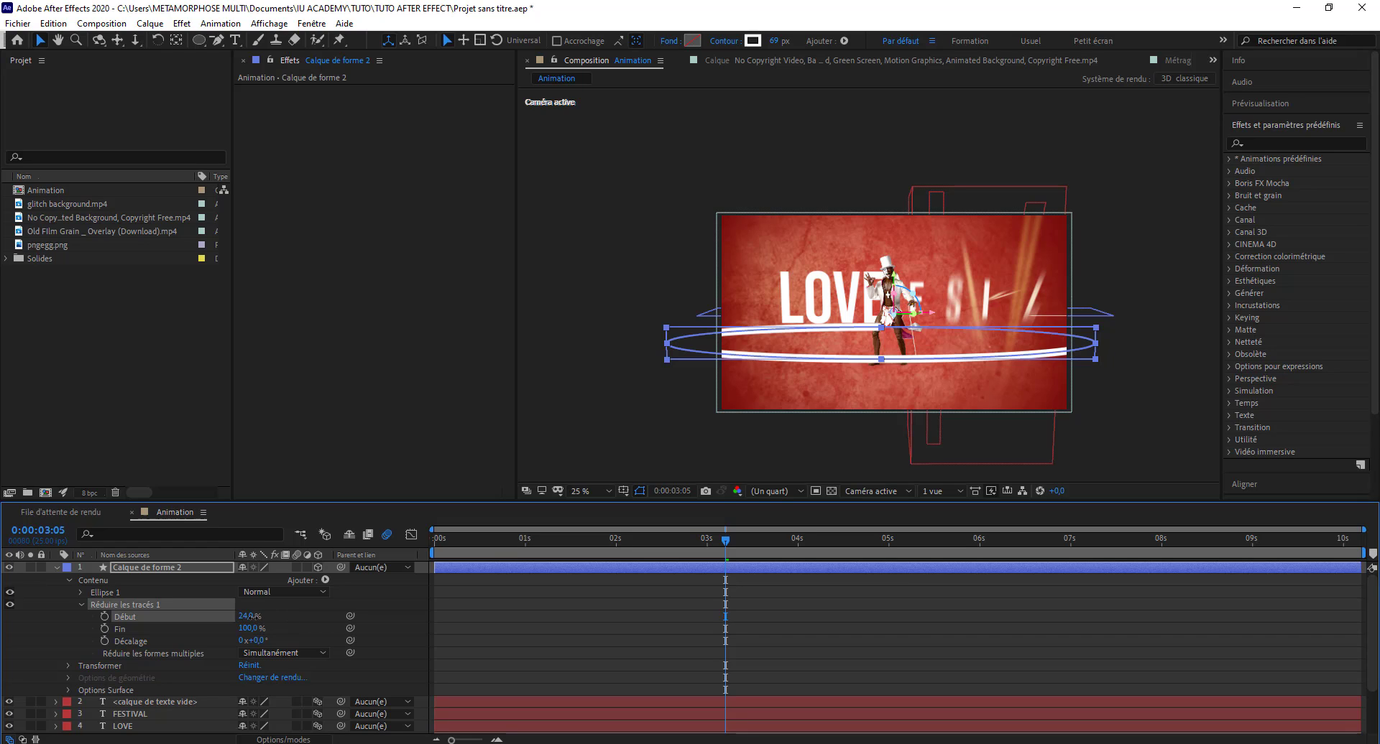
drag(246, 617, 250, 616)
drag(248, 629, 276, 630)
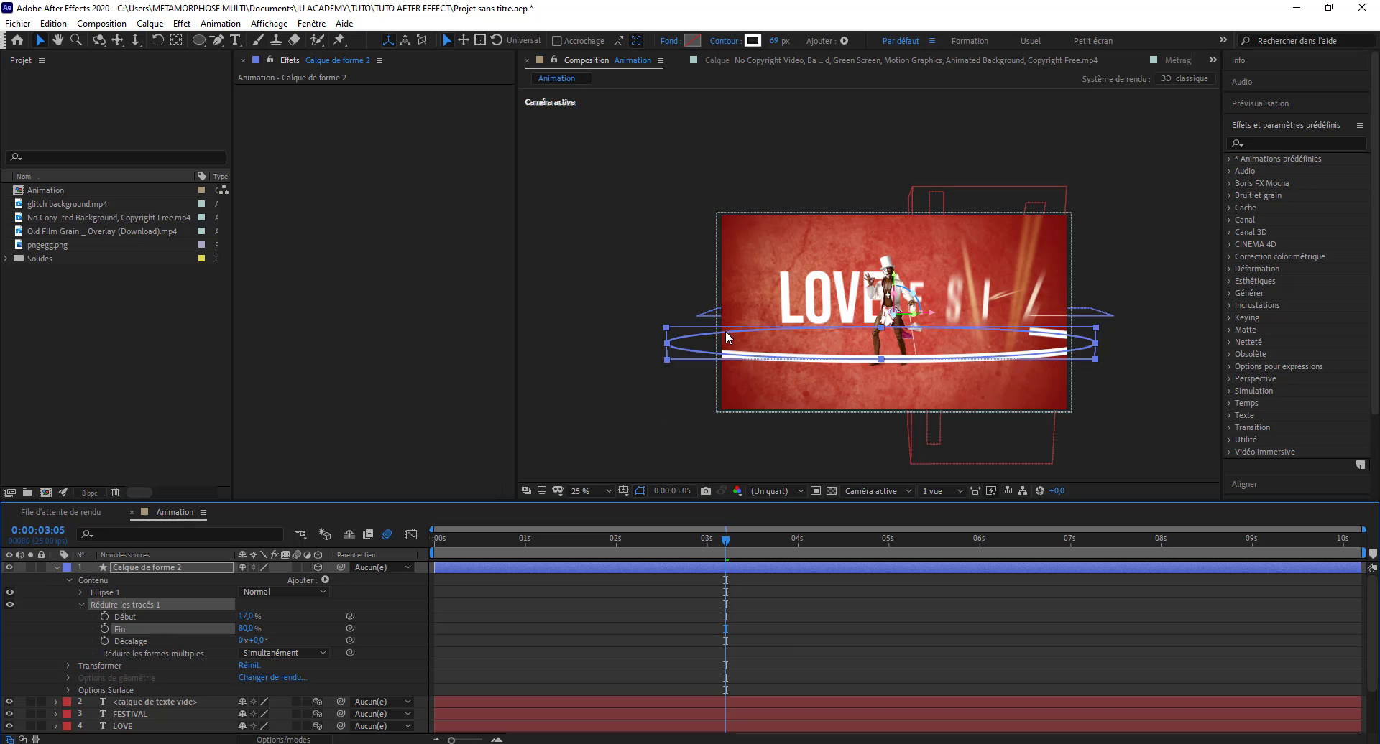
Move the ellipse ring slightly higher and stretch it taller in the viewer.
mouse_move(734, 552)
mouse_down()
mouse_move(421, 609)
mouse_move(688, 605)
mouse_up()
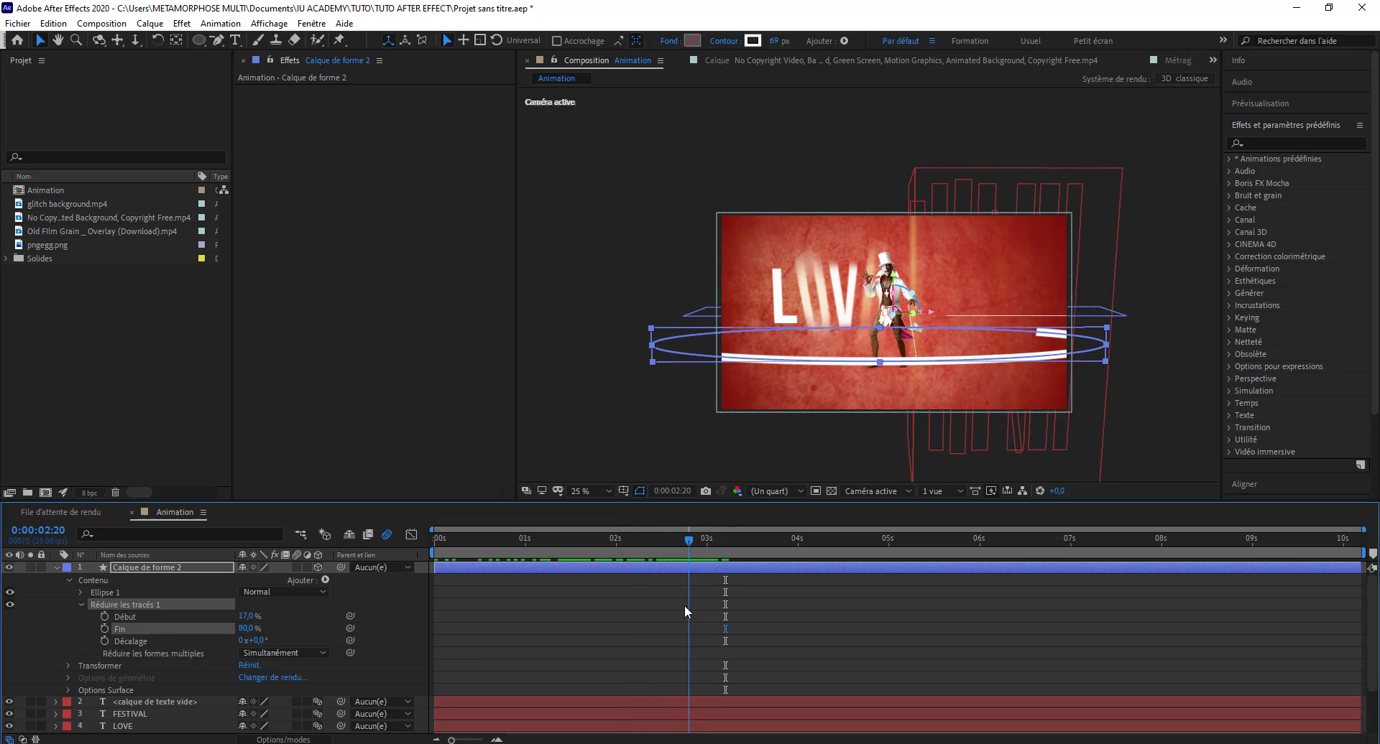
drag(1048, 361, 1051, 343)
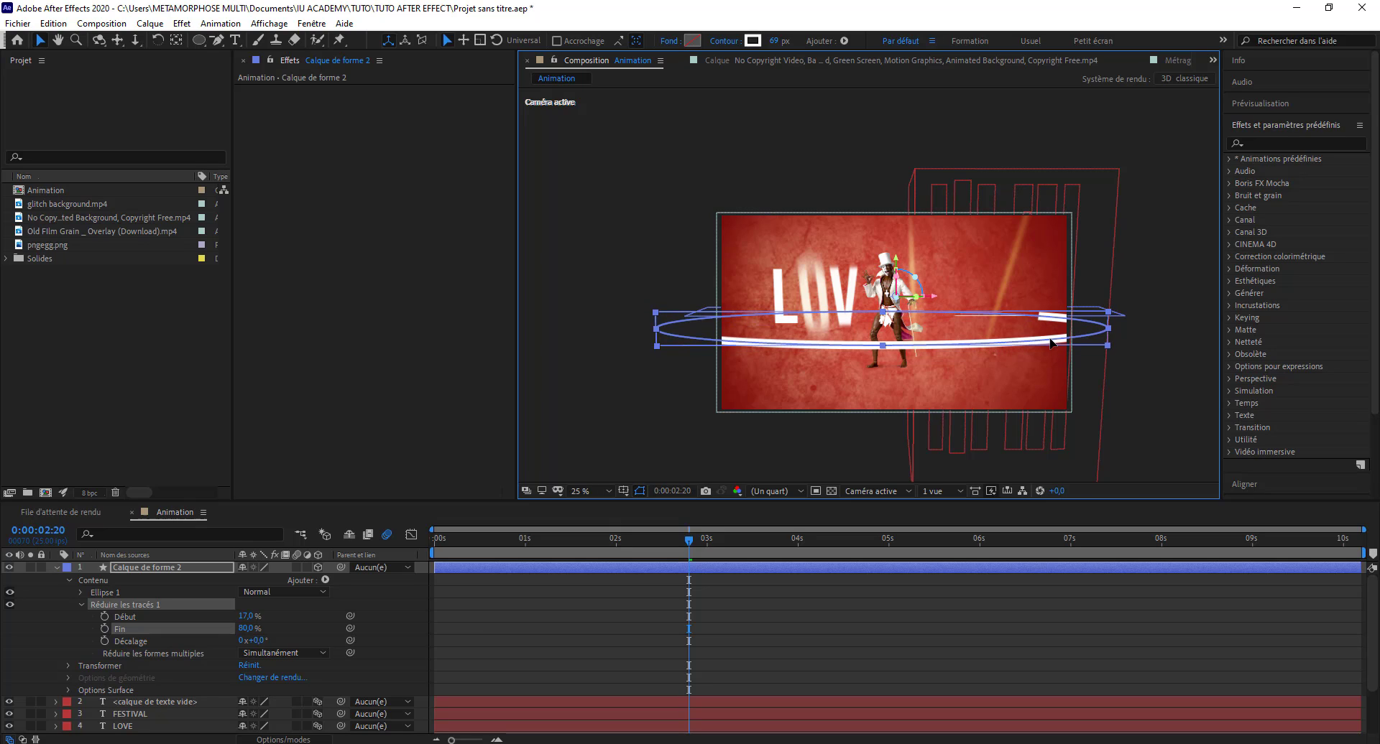
click(1019, 312)
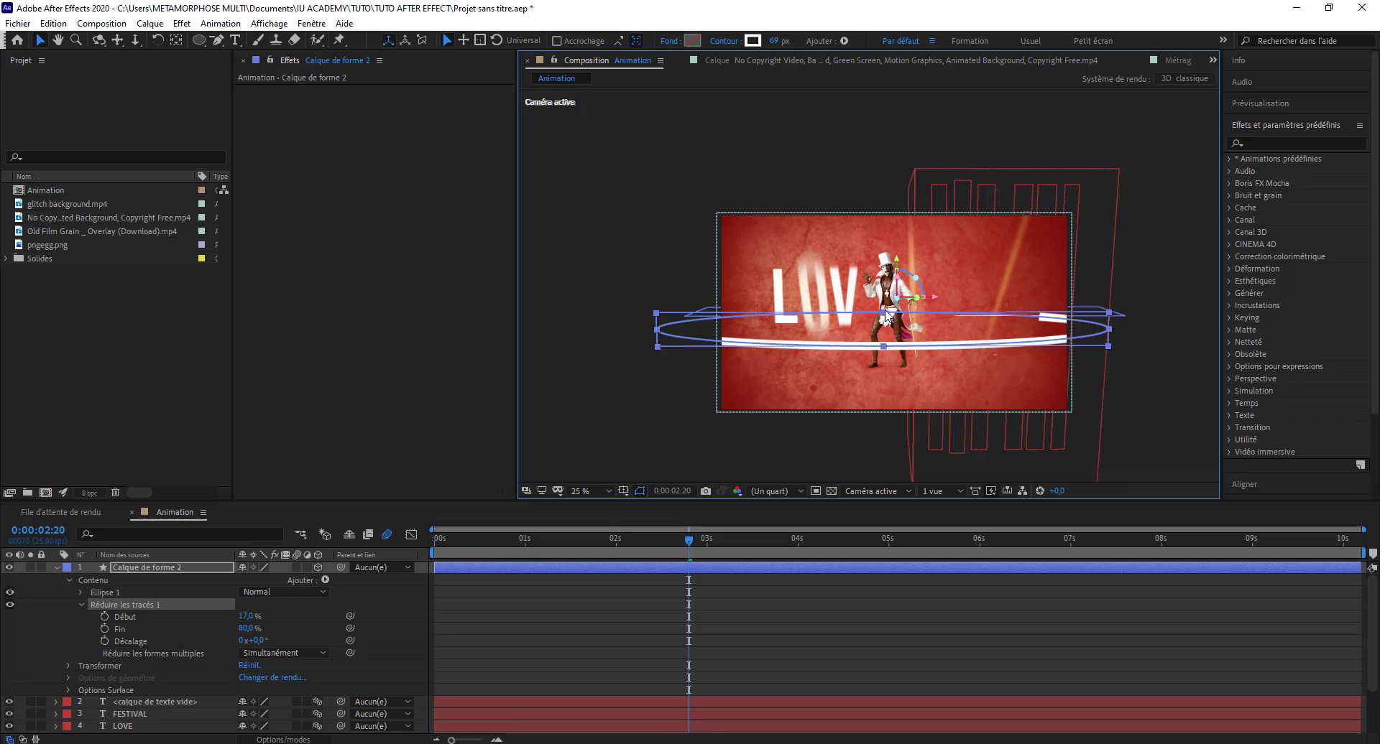
drag(883, 313, 886, 353)
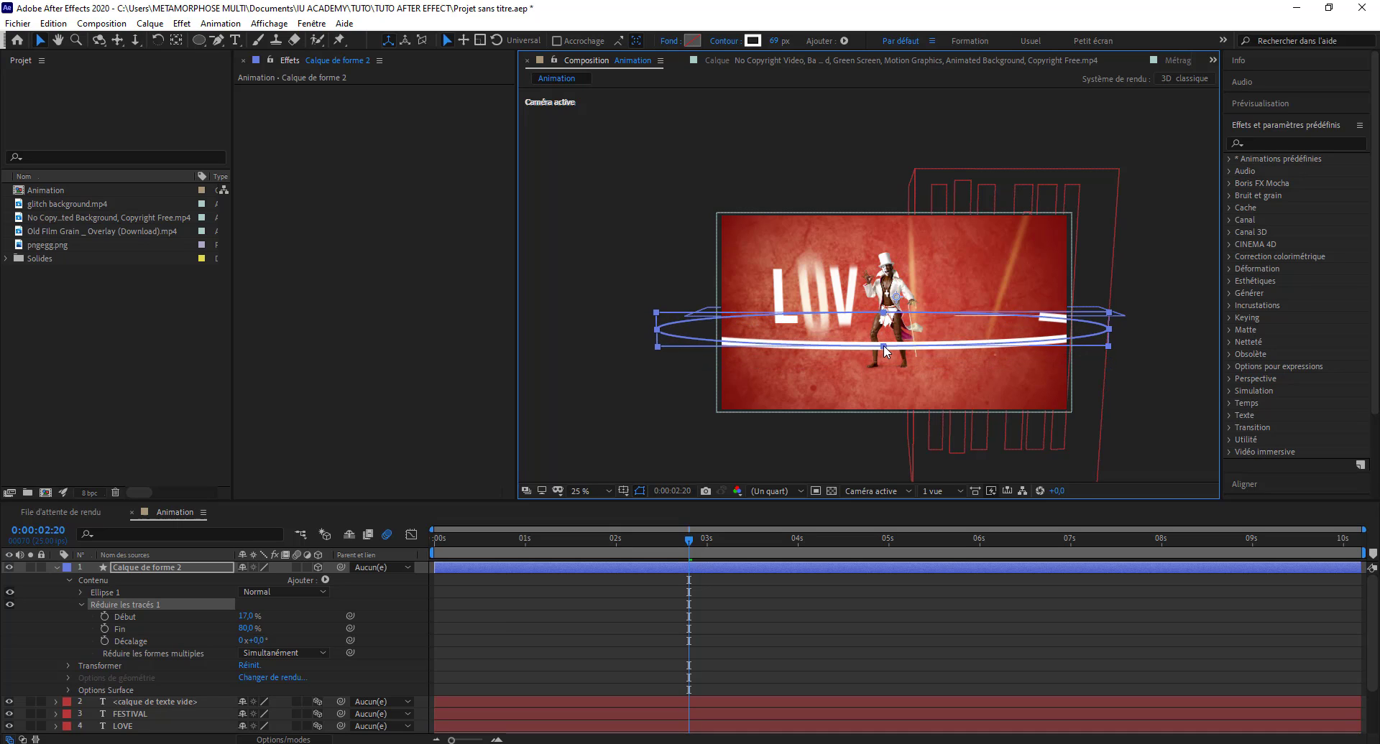
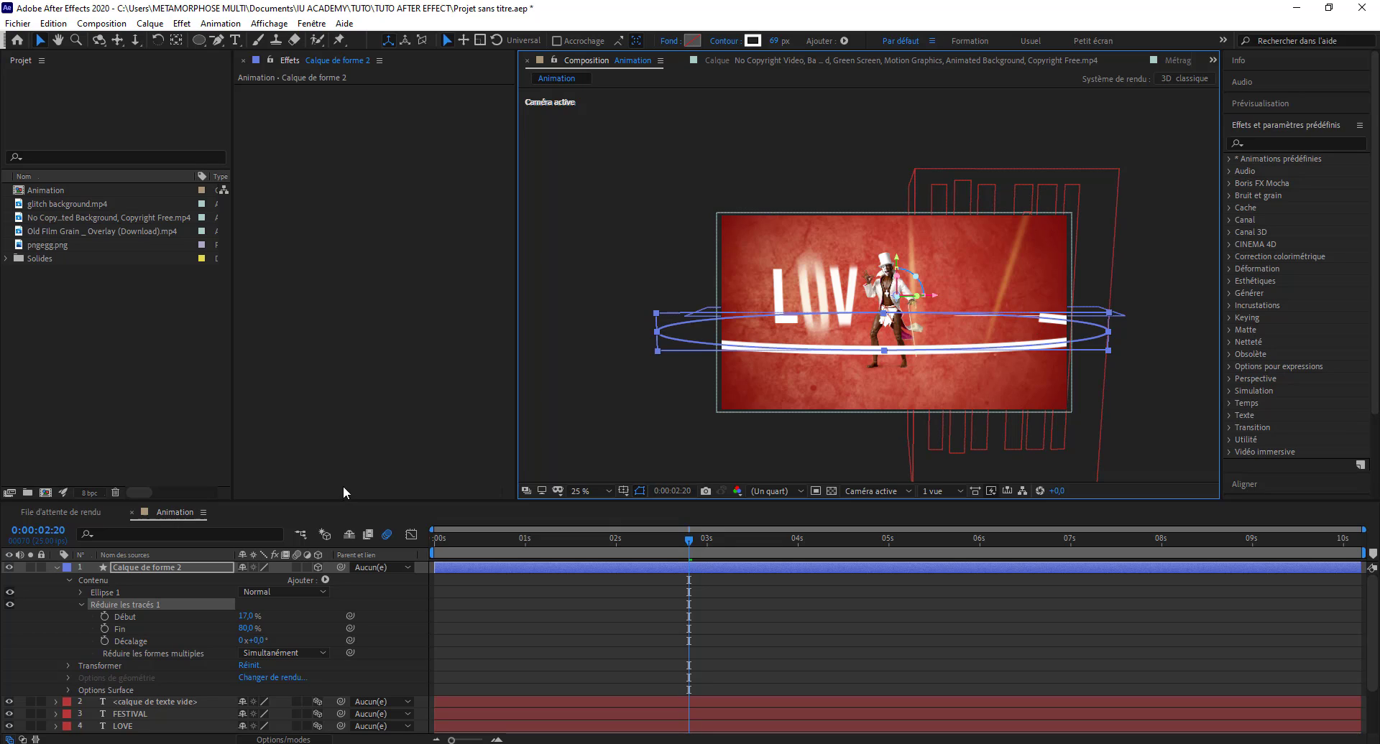
Keyframe the ring's trim Début from 24% up to 63% at a later time.
drag(245, 616, 257, 616)
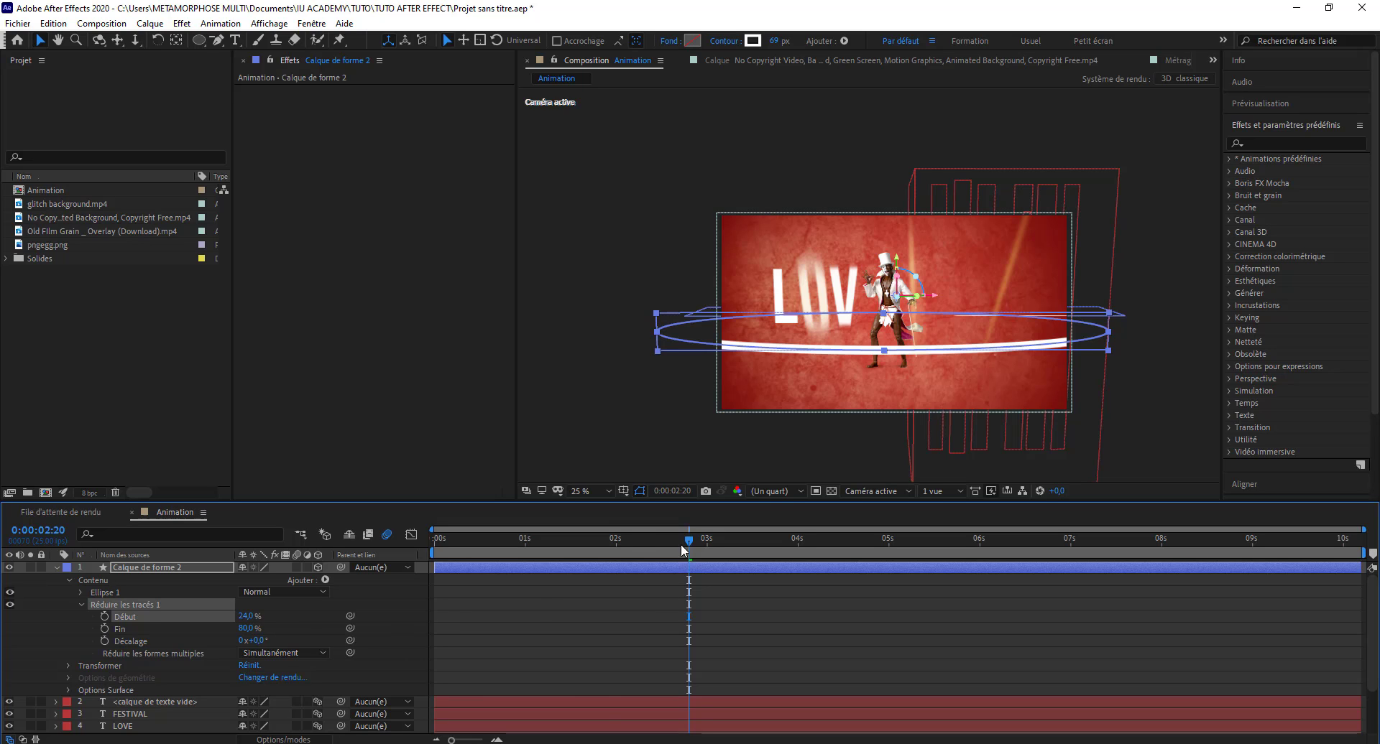
key(space)
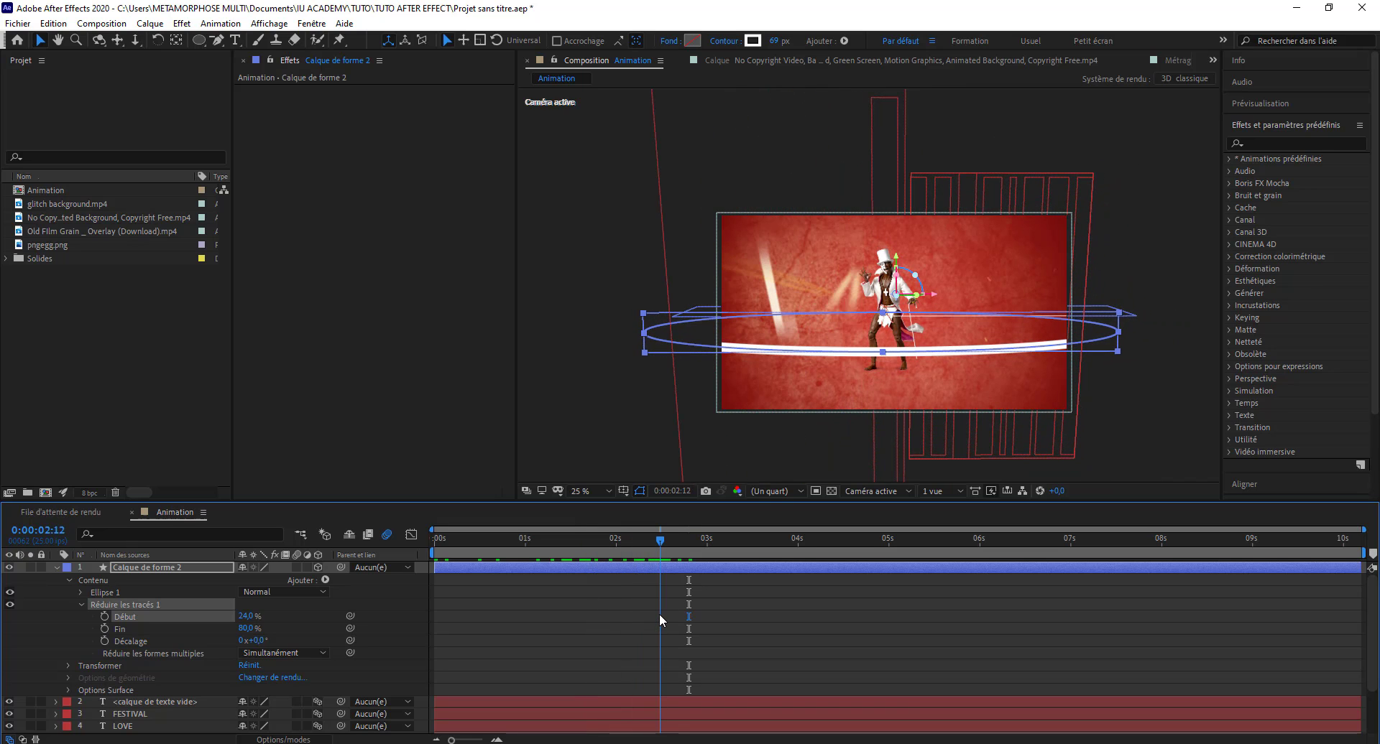
click(104, 616)
drag(664, 541, 730, 549)
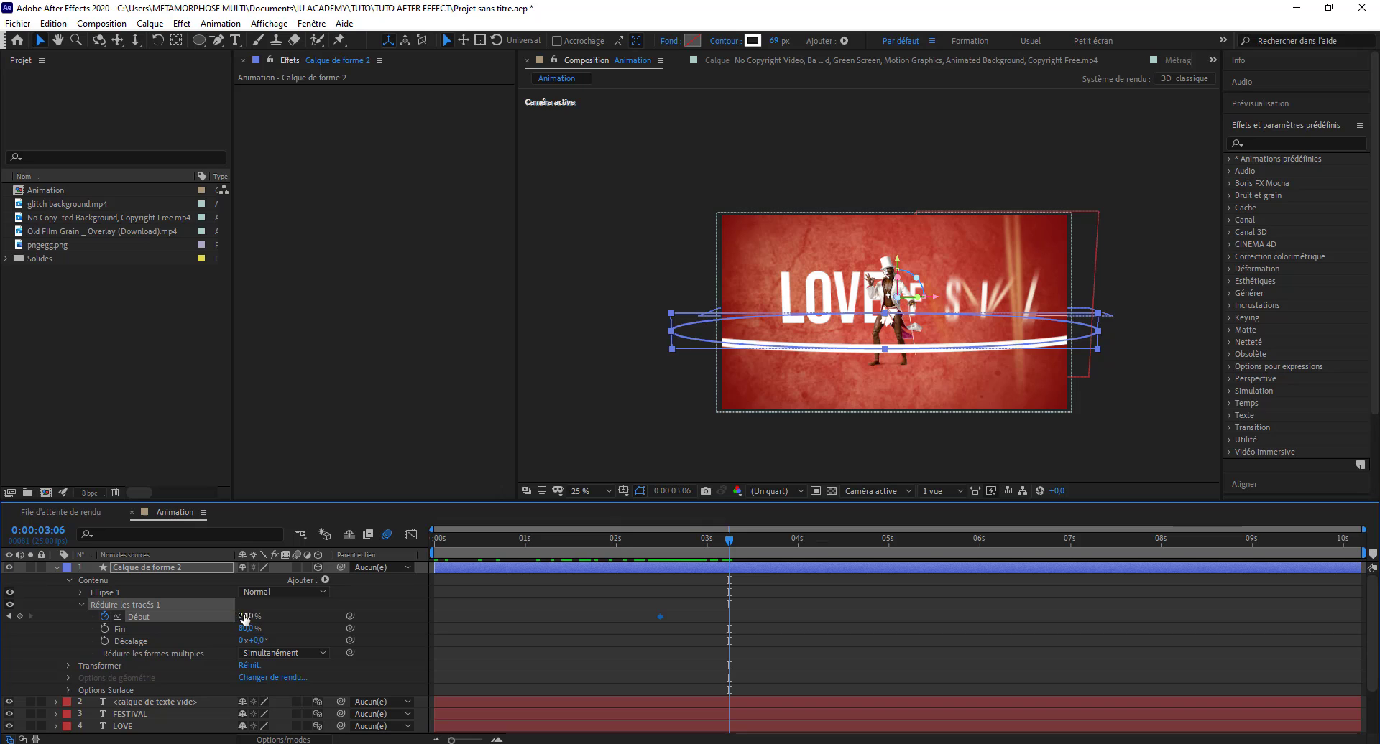
drag(244, 618, 298, 617)
Keyframe the trim Fin, lowered at 2:12 and raised to a higher value at 3:04.
drag(628, 550, 653, 562)
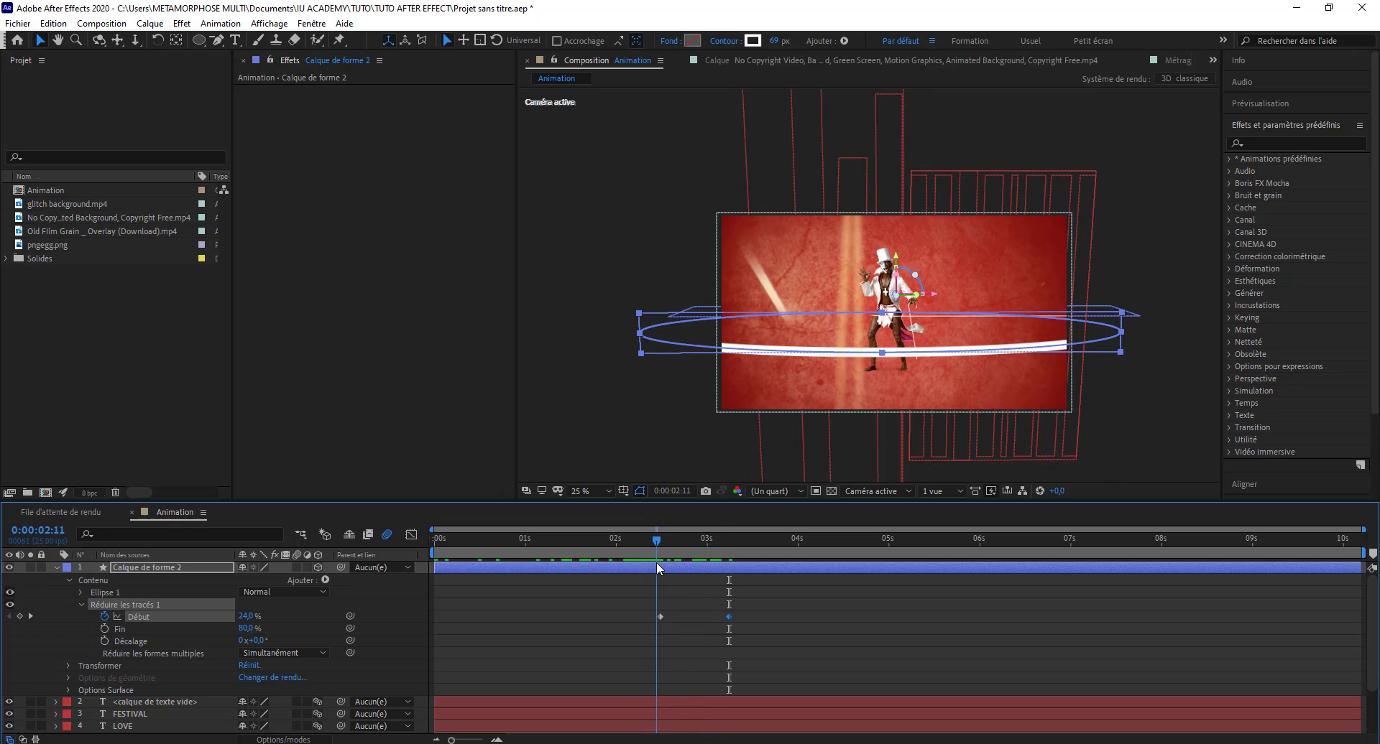
click(102, 628)
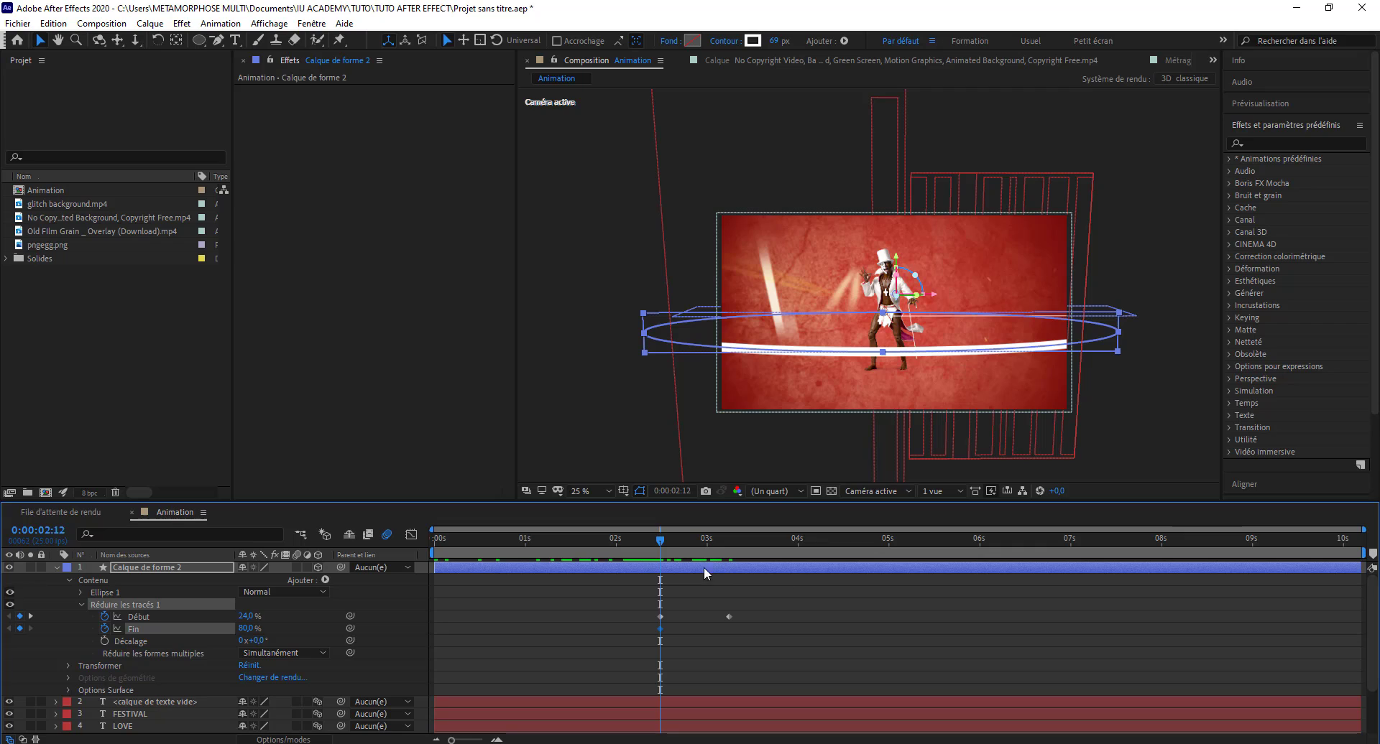
drag(247, 628, 224, 631)
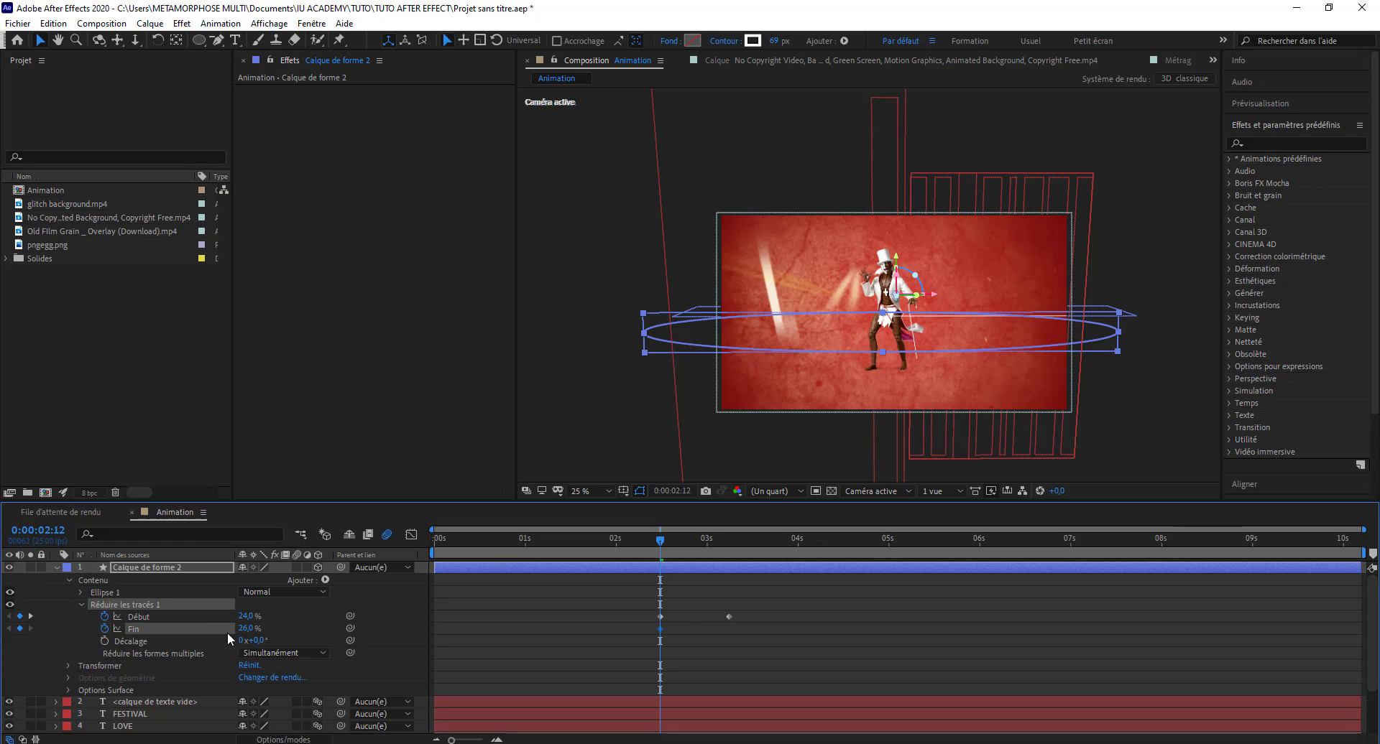
mouse_move(663, 552)
mouse_down()
mouse_move(739, 562)
mouse_move(697, 564)
mouse_move(723, 566)
mouse_up()
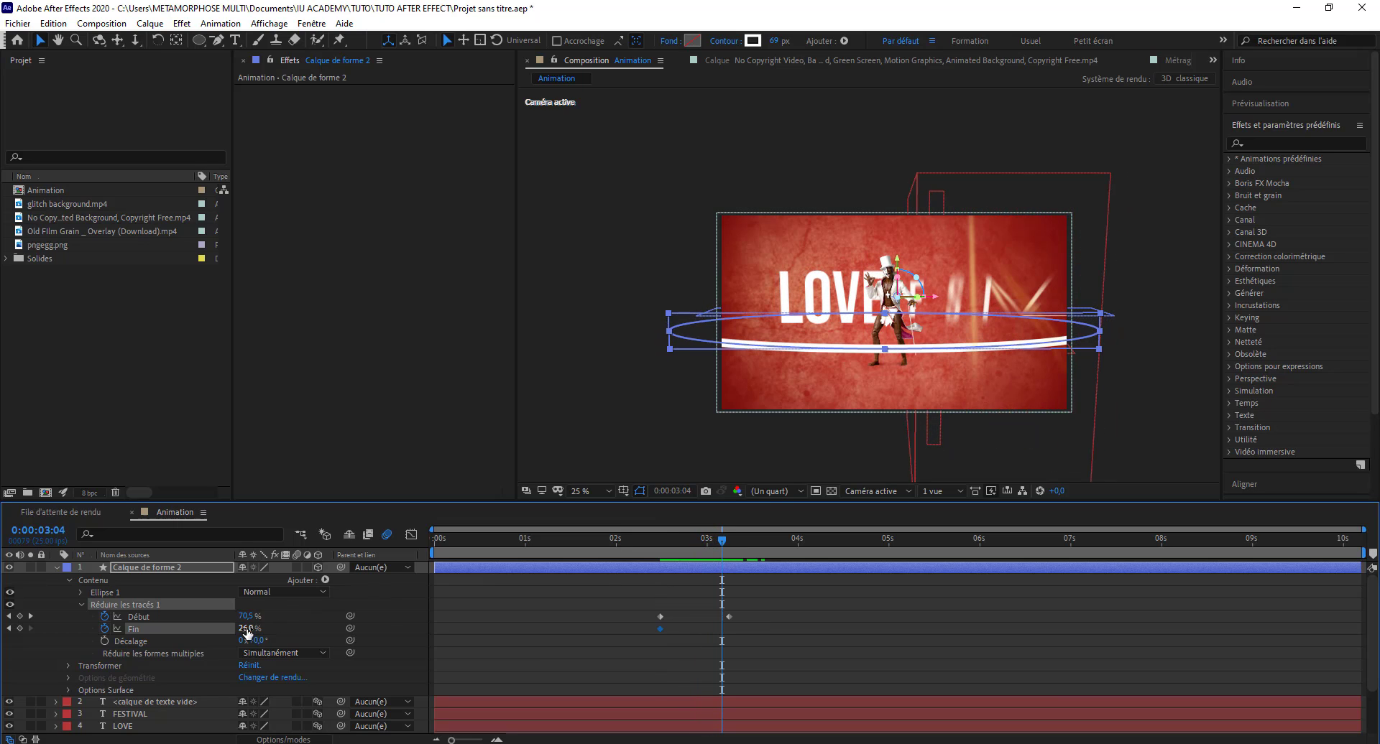
drag(247, 629, 283, 629)
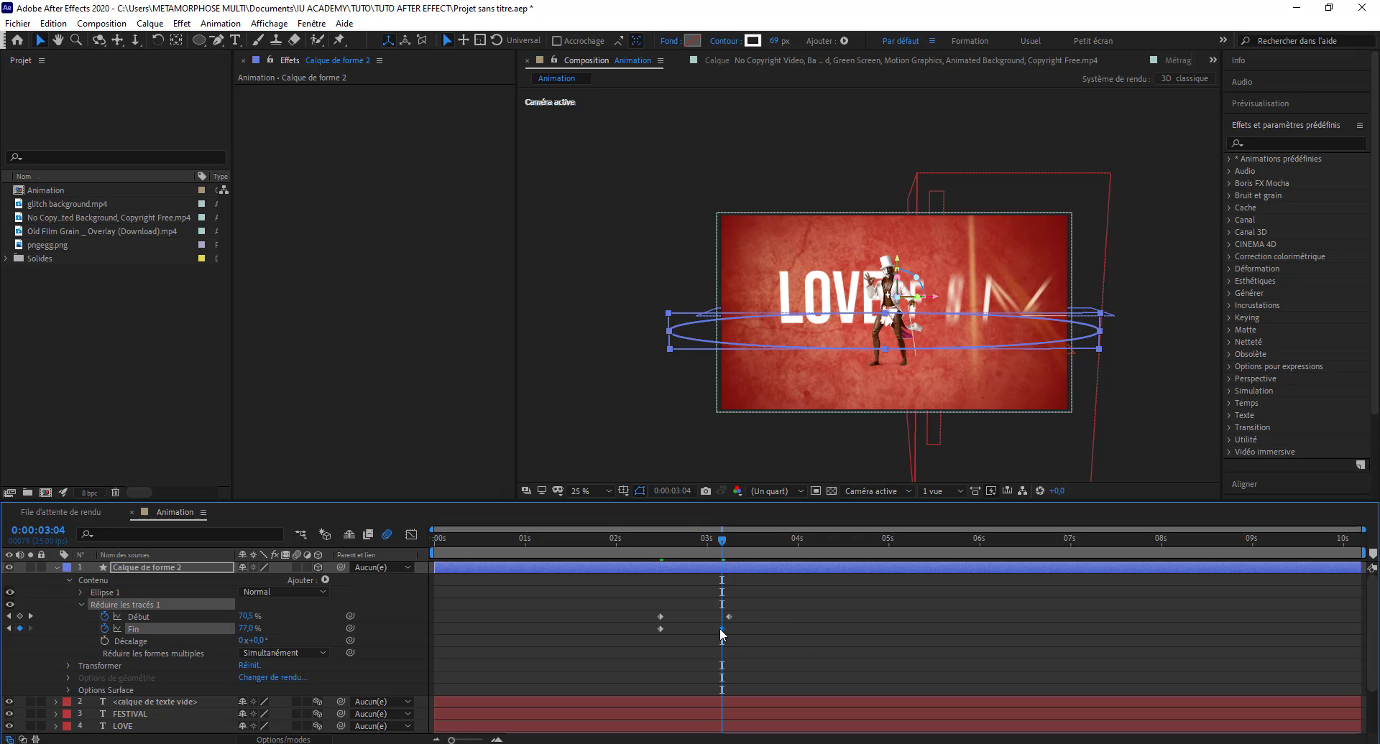
Retime the Fin and first Début keyframes by sliding them along the timeline.
drag(720, 629, 742, 629)
drag(645, 547, 684, 548)
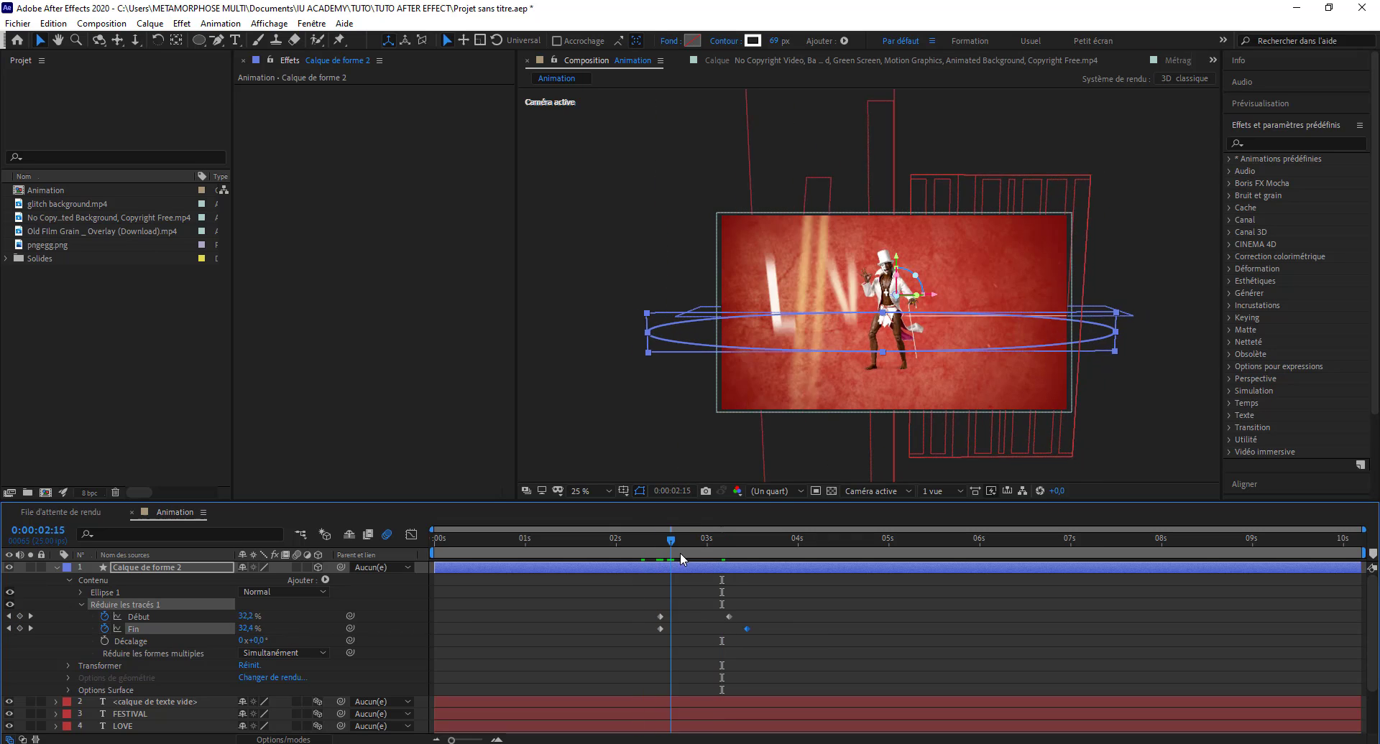
drag(737, 626, 711, 625)
drag(652, 554, 691, 558)
mouse_move(760, 630)
mouse_down()
mouse_move(793, 629)
mouse_move(714, 617)
mouse_move(569, 626)
mouse_up()
click(731, 618)
mouse_move(554, 558)
mouse_down()
mouse_move(648, 569)
mouse_move(523, 577)
mouse_move(652, 580)
mouse_up()
Move the later trim Début keyframe earlier and preview the sweep.
click(713, 616)
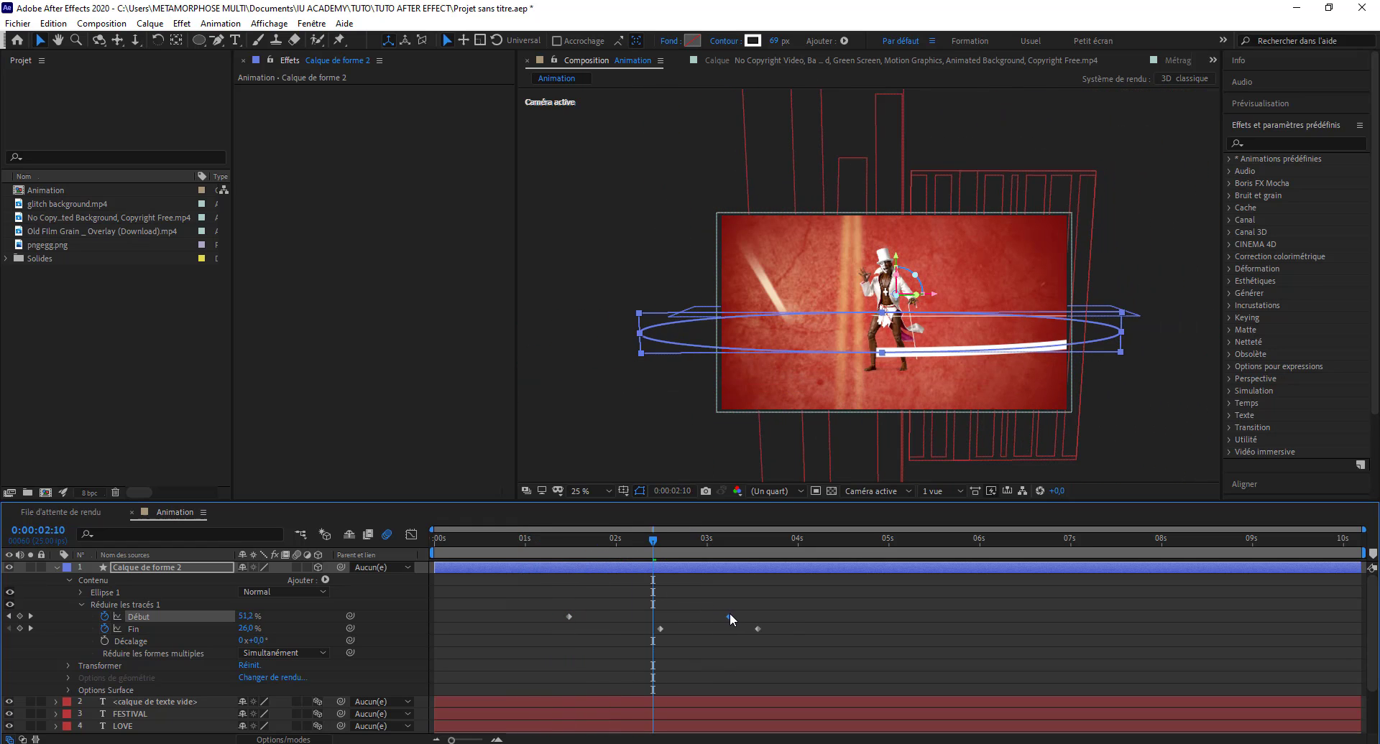
drag(715, 616, 678, 616)
drag(529, 558, 670, 585)
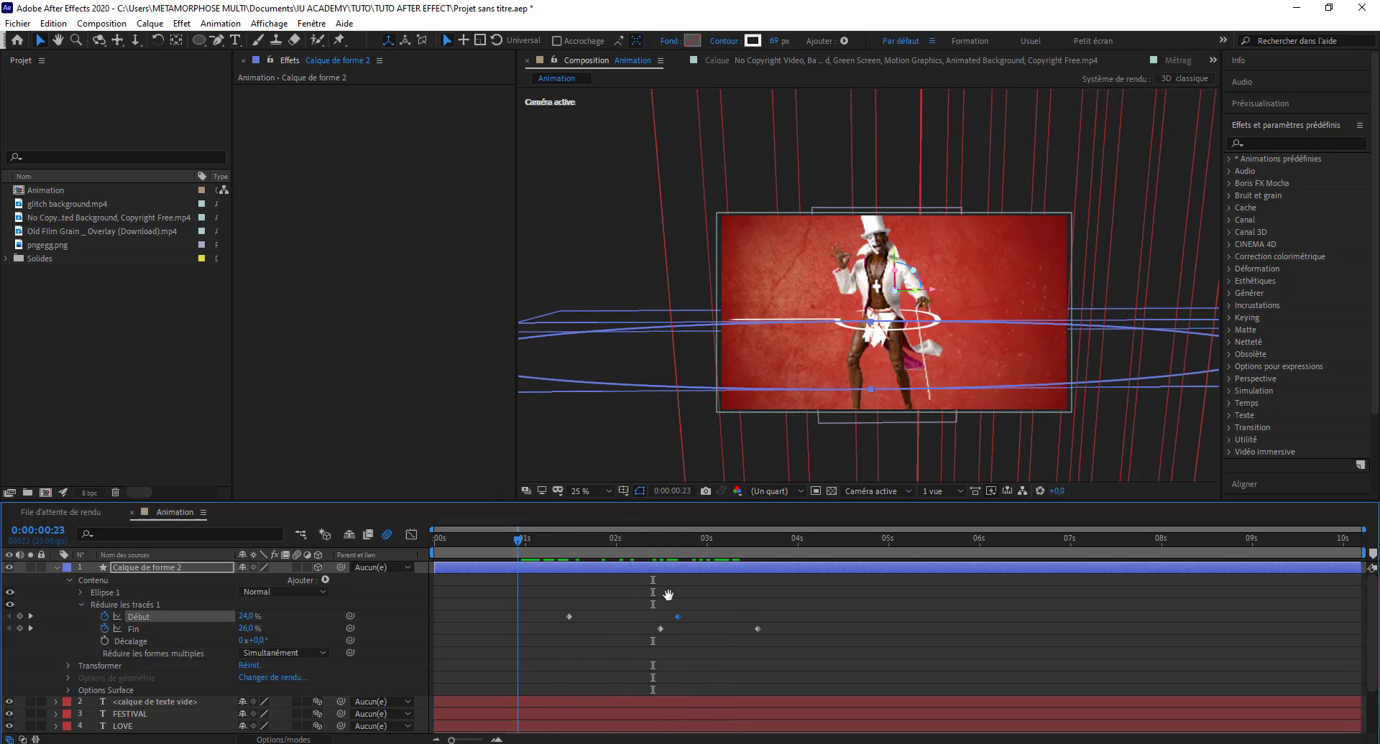
key(space)
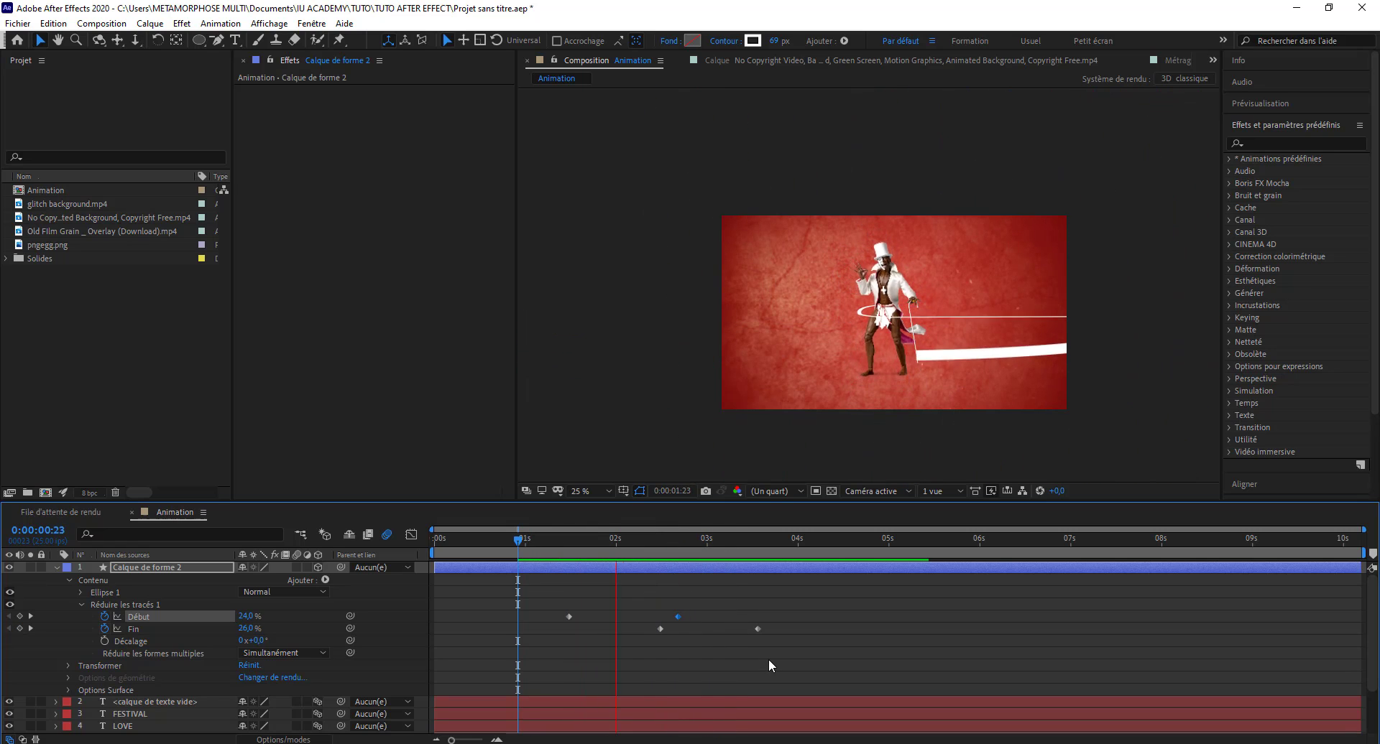
key(space)
Compress the selected Début/Fin keyframes so the ring sweep plays faster.
drag(638, 595, 778, 655)
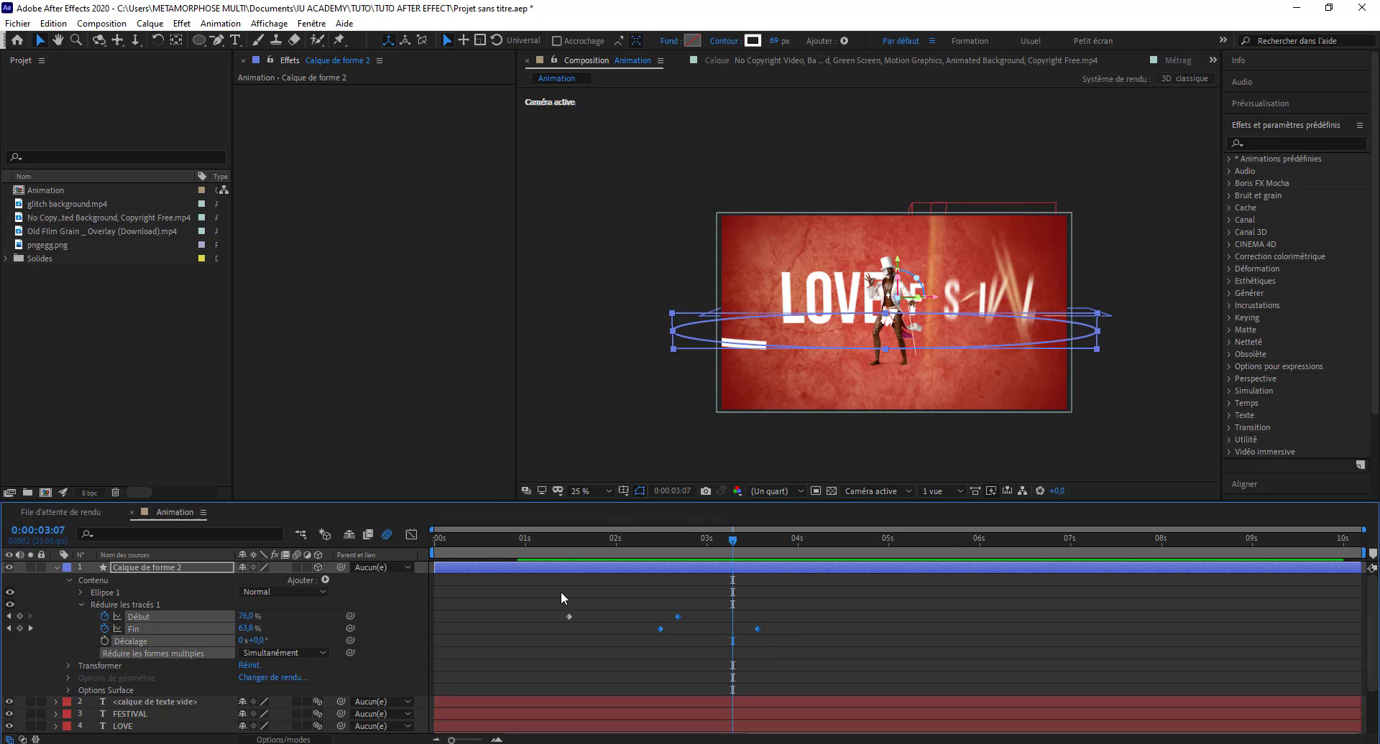
mouse_move(560, 592)
mouse_down()
mouse_move(800, 648)
mouse_move(684, 633)
mouse_up()
click(553, 549)
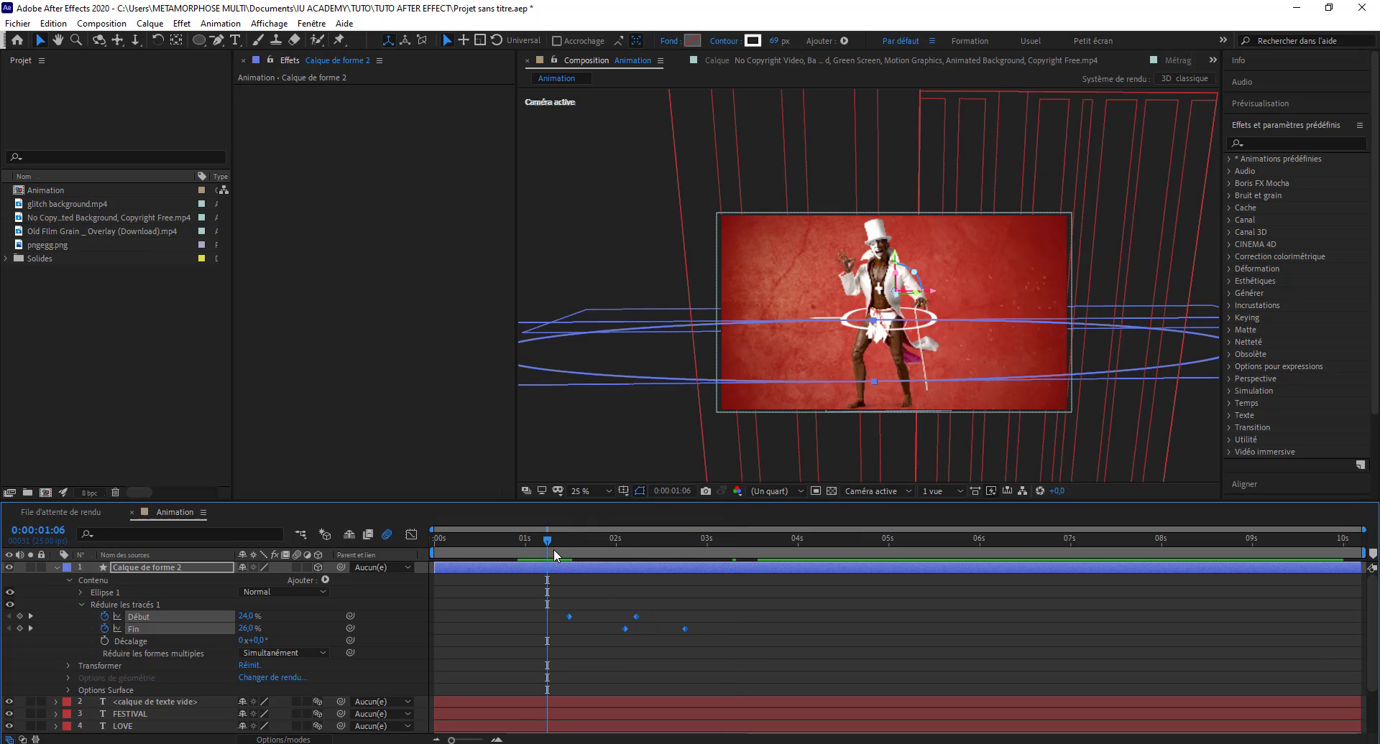
key(space)
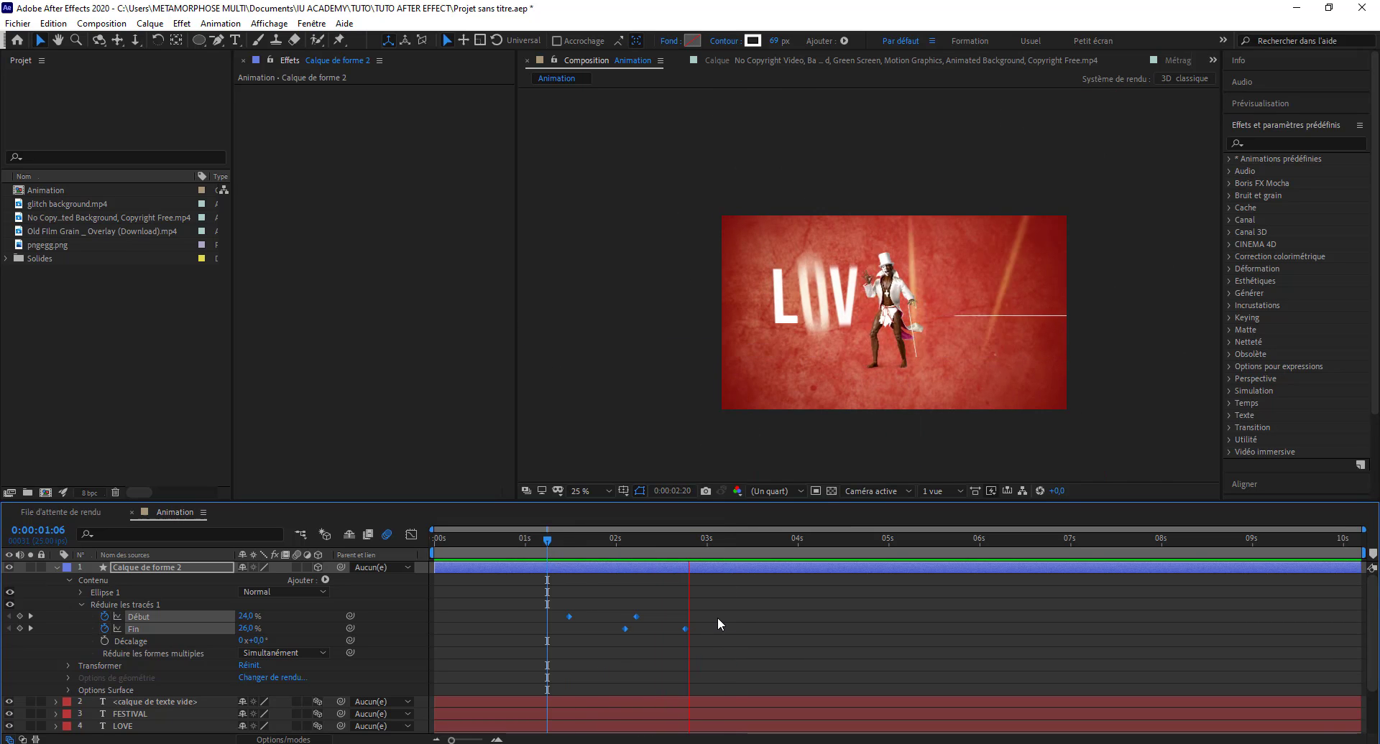
click(537, 540)
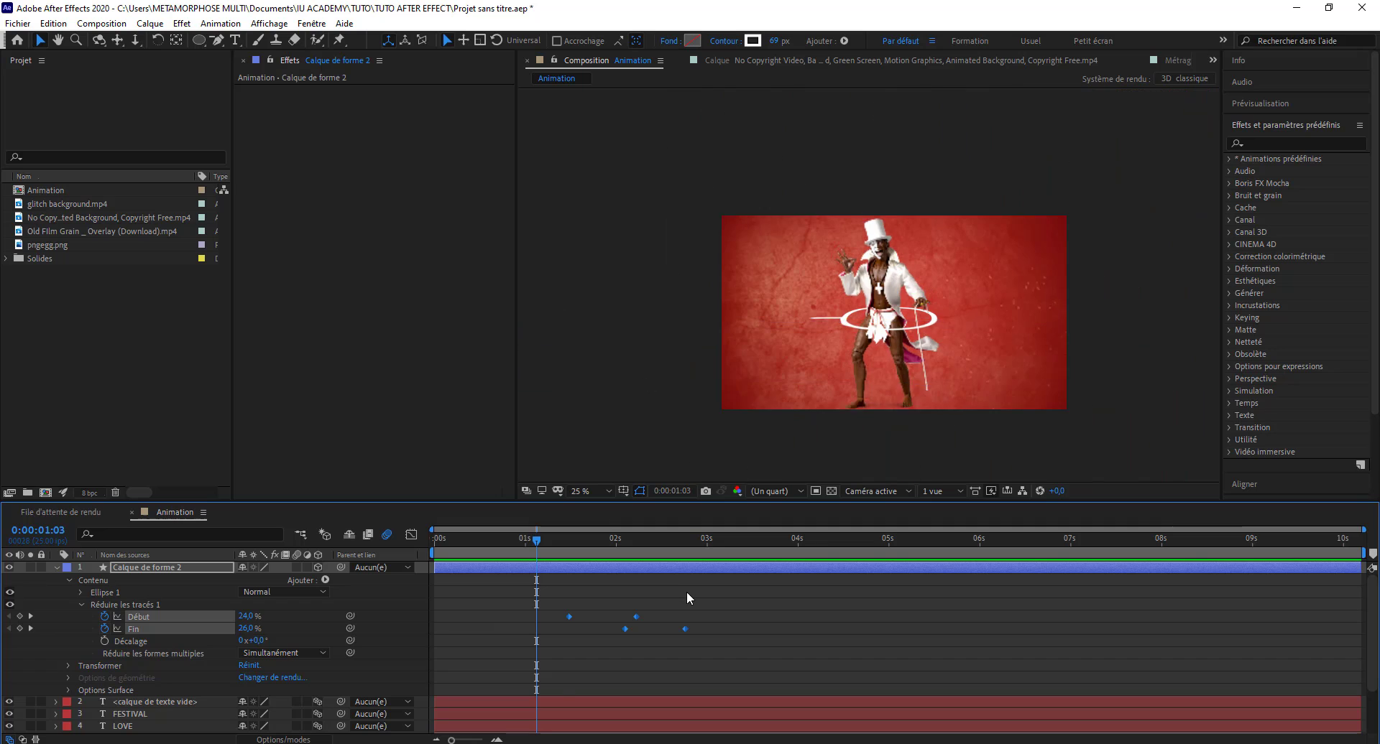
key(space)
key(space)
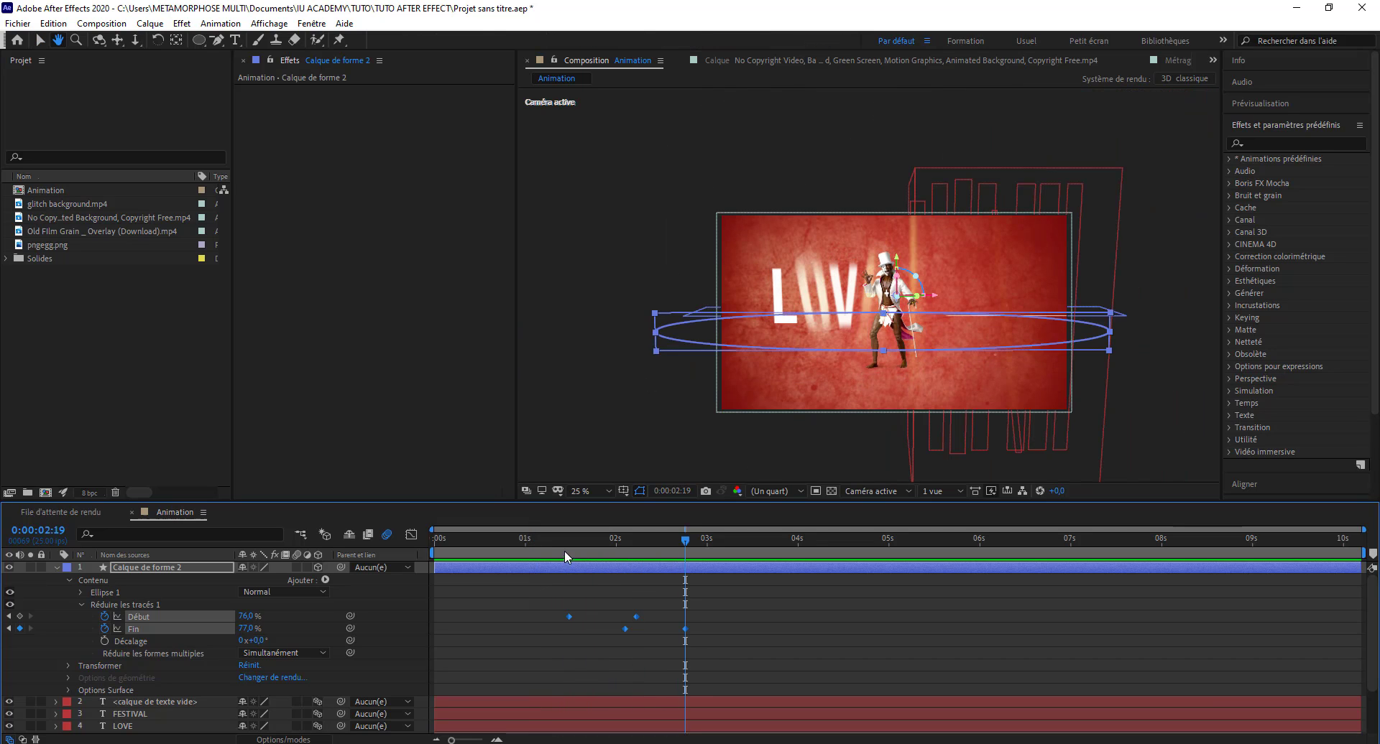
click(539, 551)
key(space)
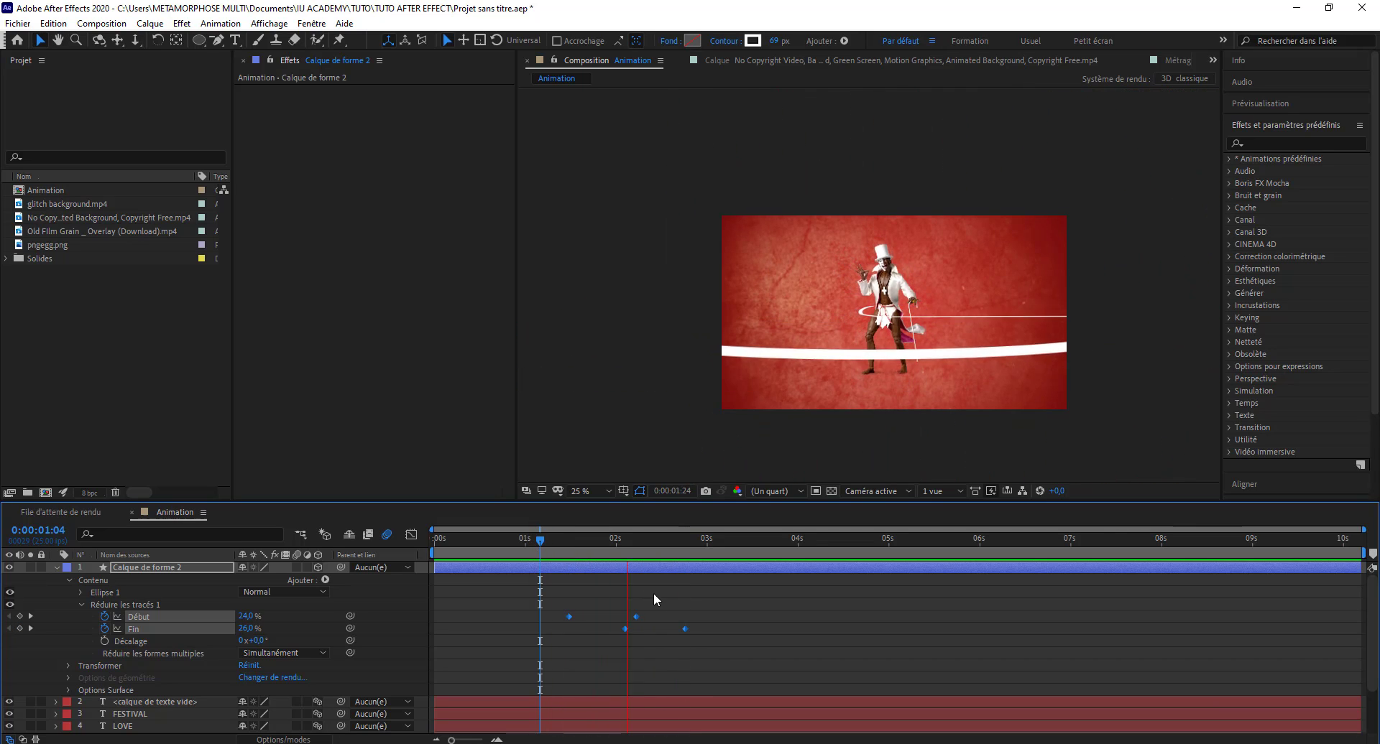
Shift the last trim Fin keyframe slightly later and check the sweep in preview.
mouse_move(562, 590)
mouse_down()
mouse_move(694, 655)
mouse_move(670, 630)
mouse_up()
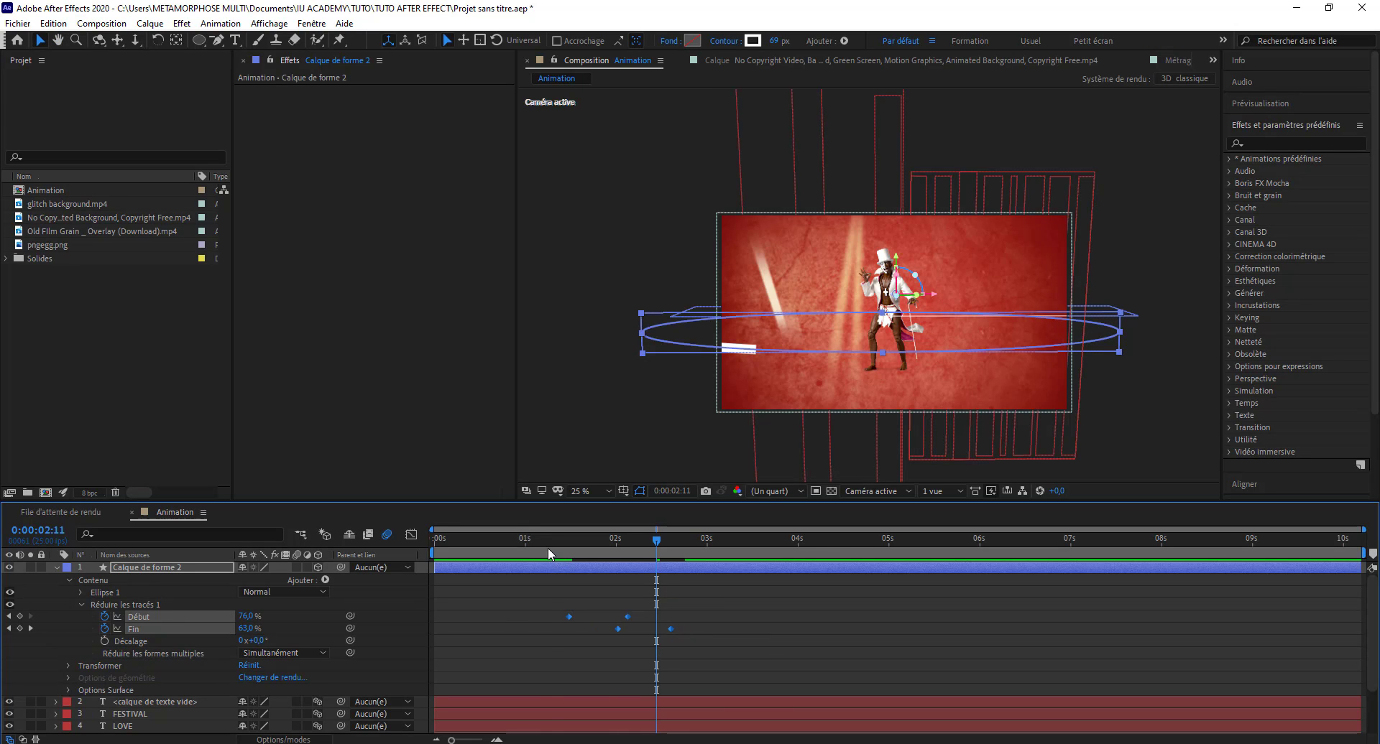
key(space)
click(727, 645)
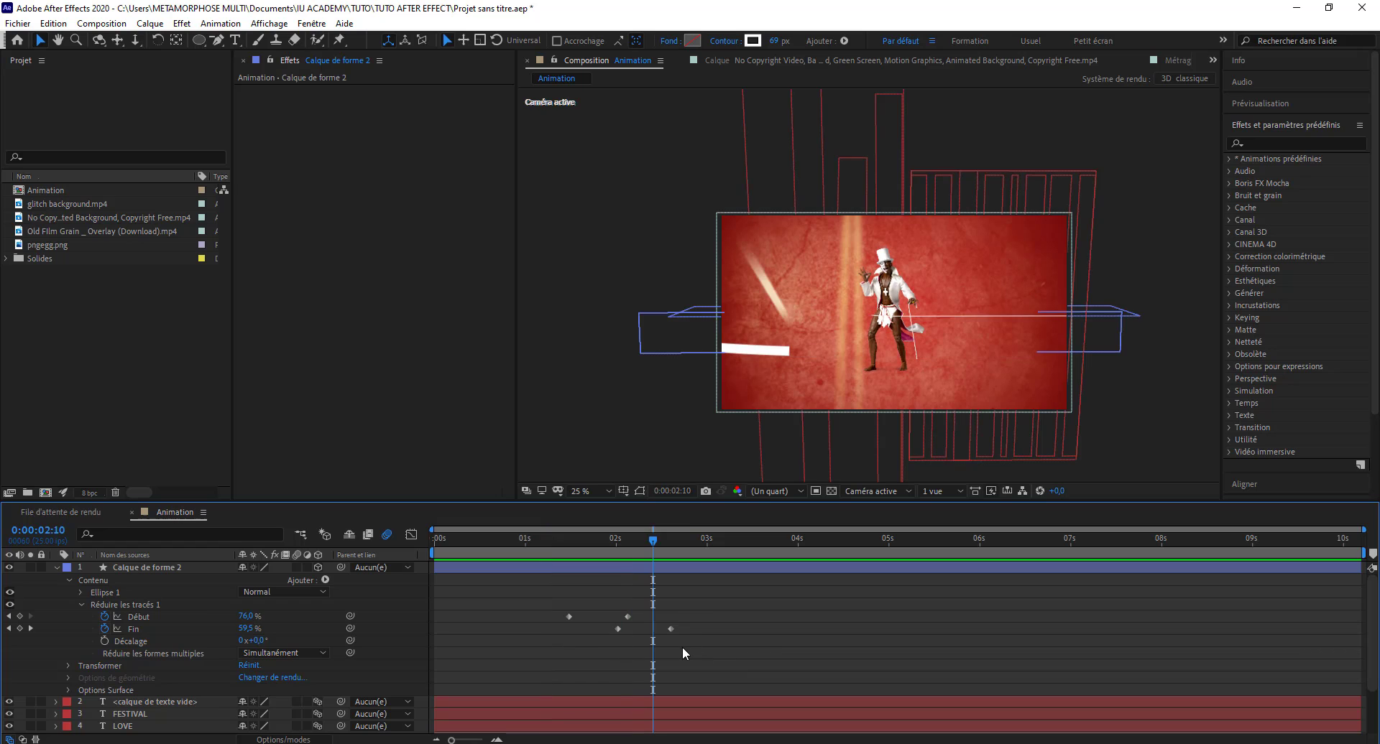
drag(671, 628, 695, 628)
click(550, 555)
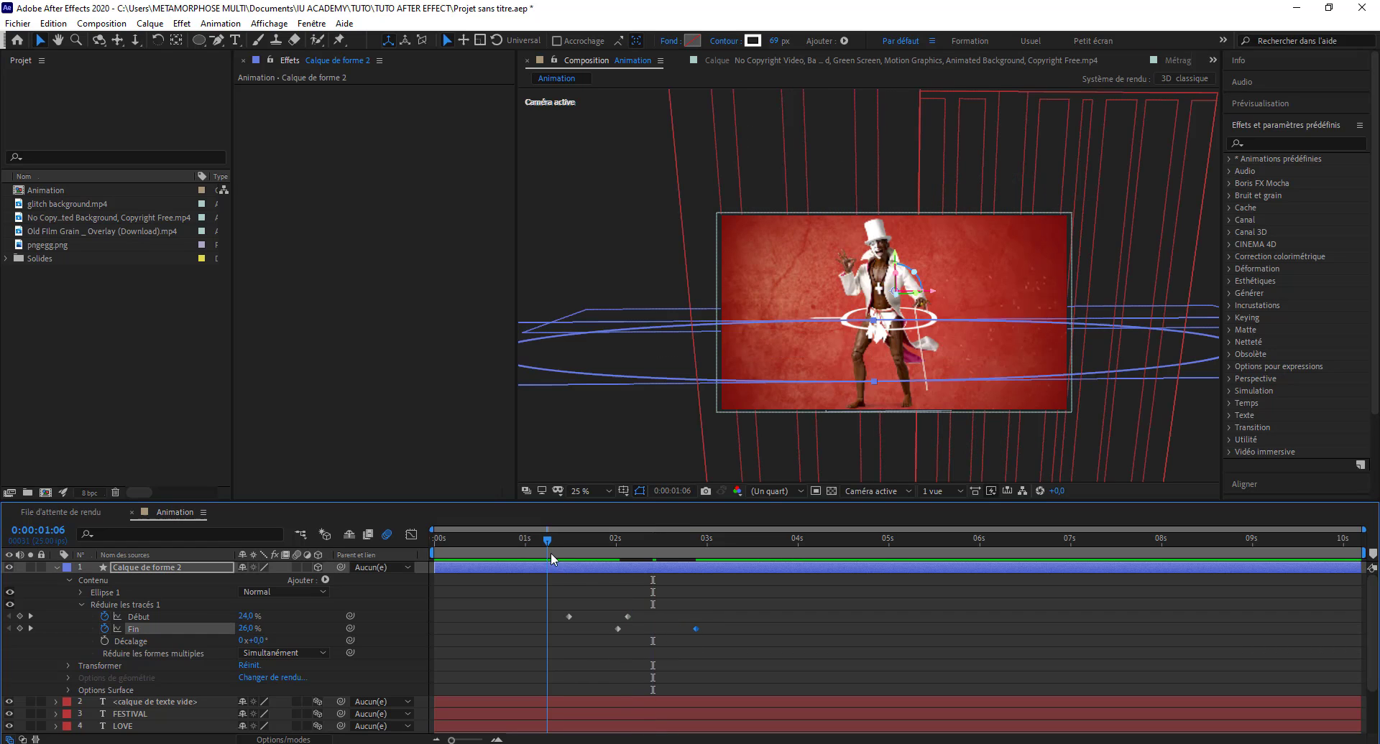
key(space)
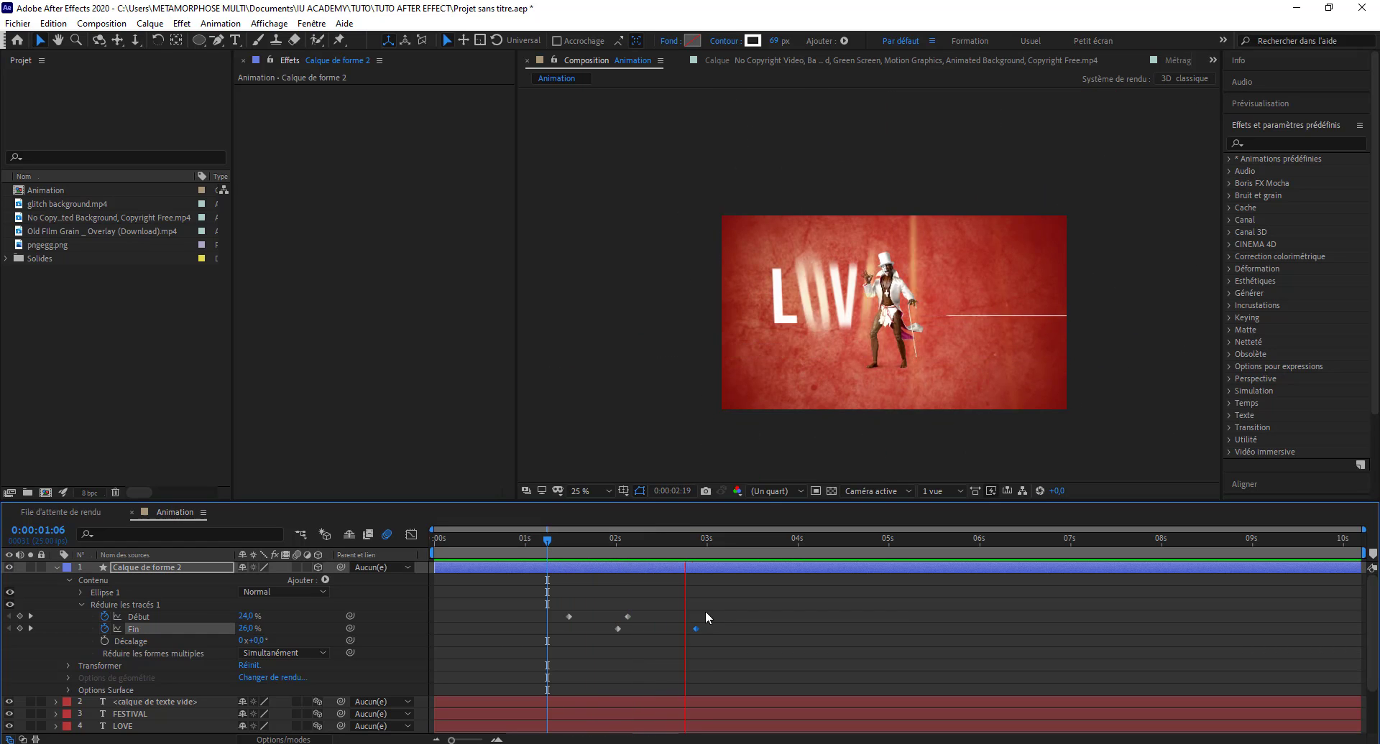
key(space)
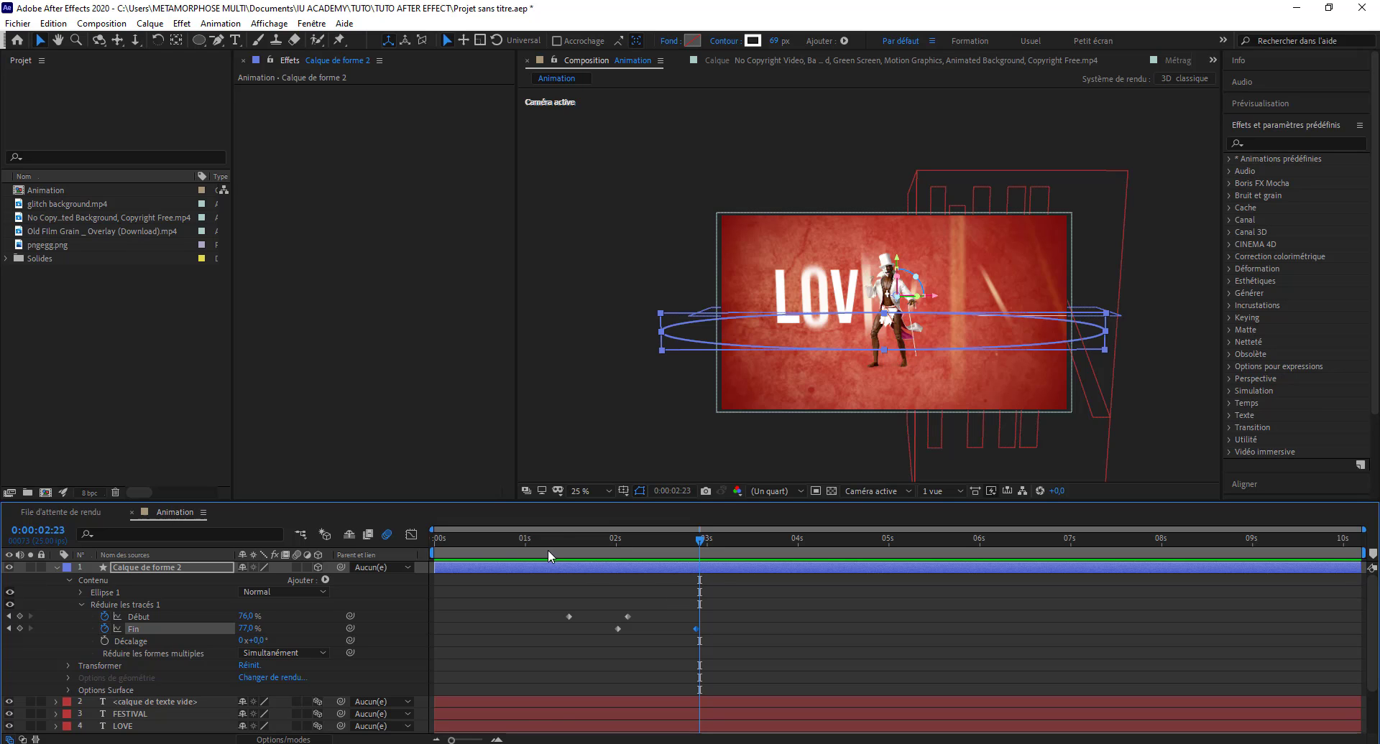
click(547, 549)
key(space)
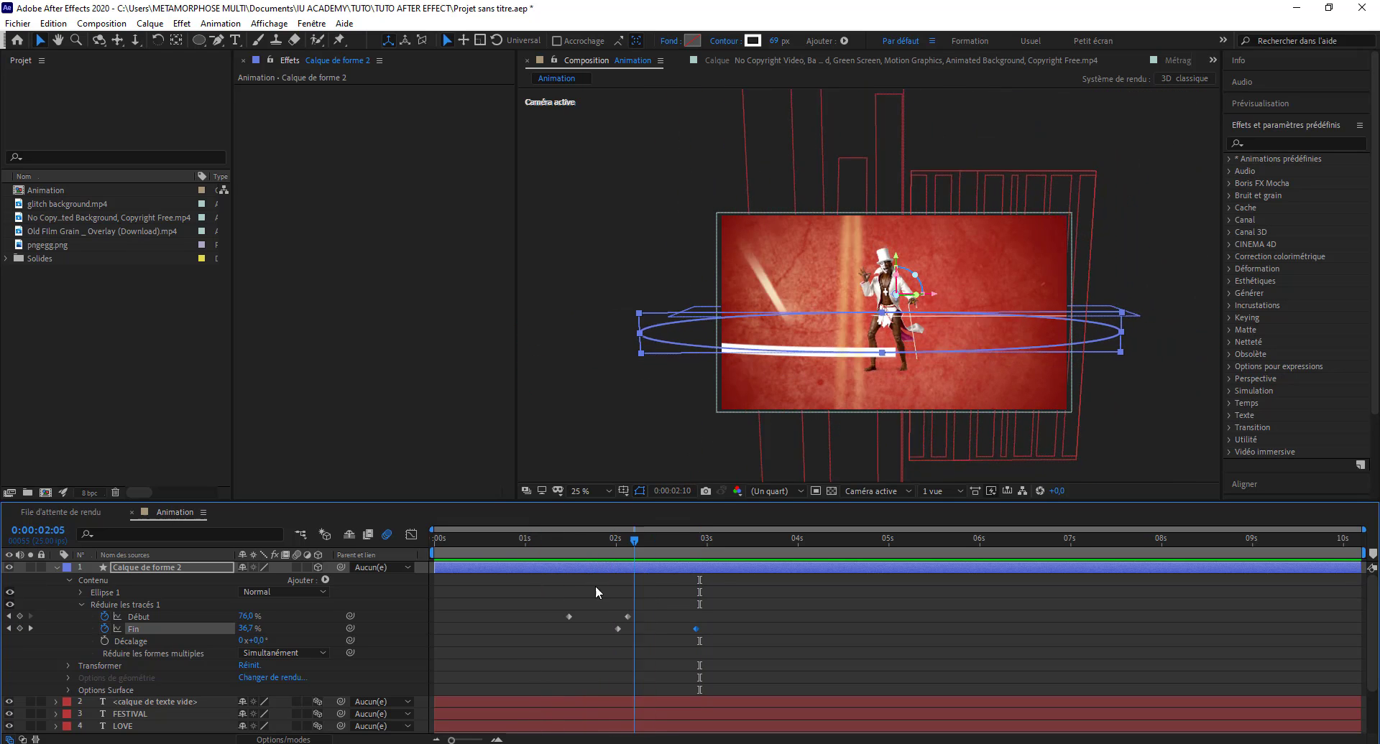
drag(595, 592, 636, 598)
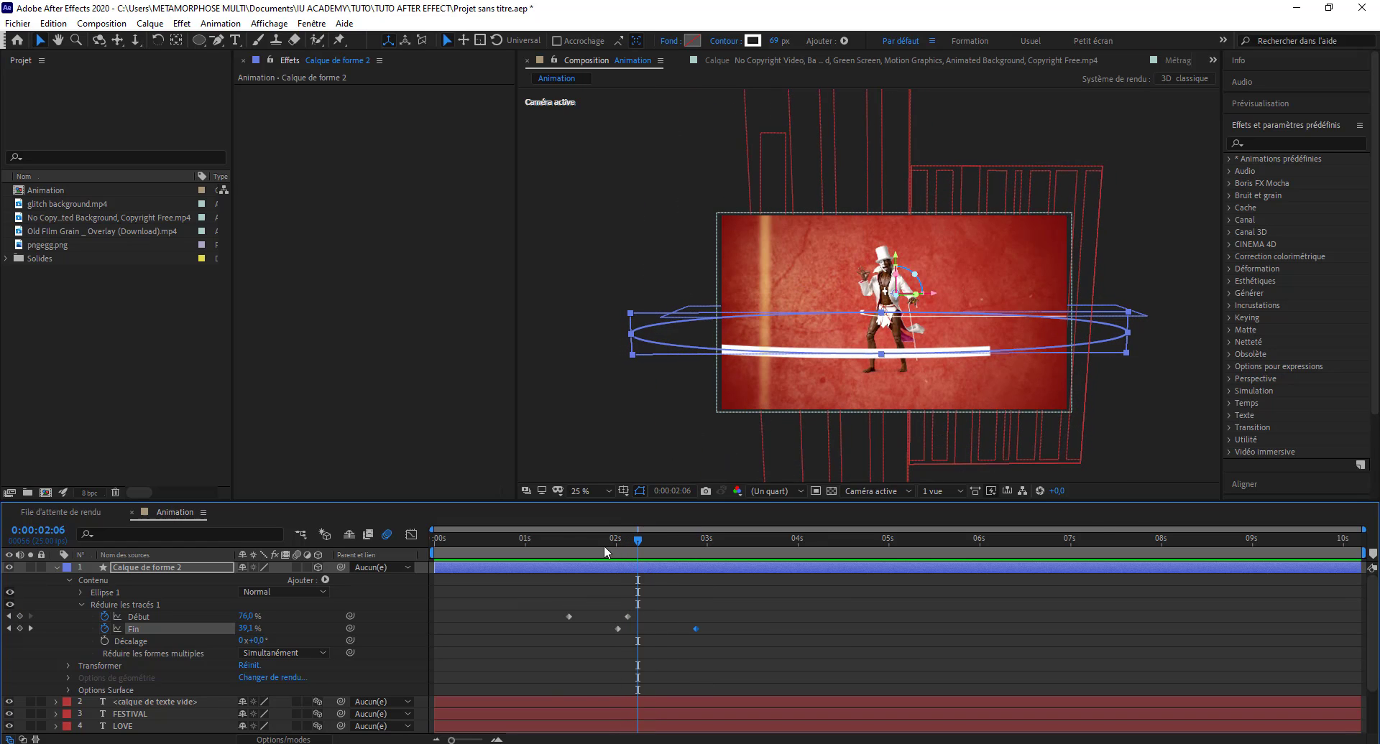
drag(603, 546, 622, 554)
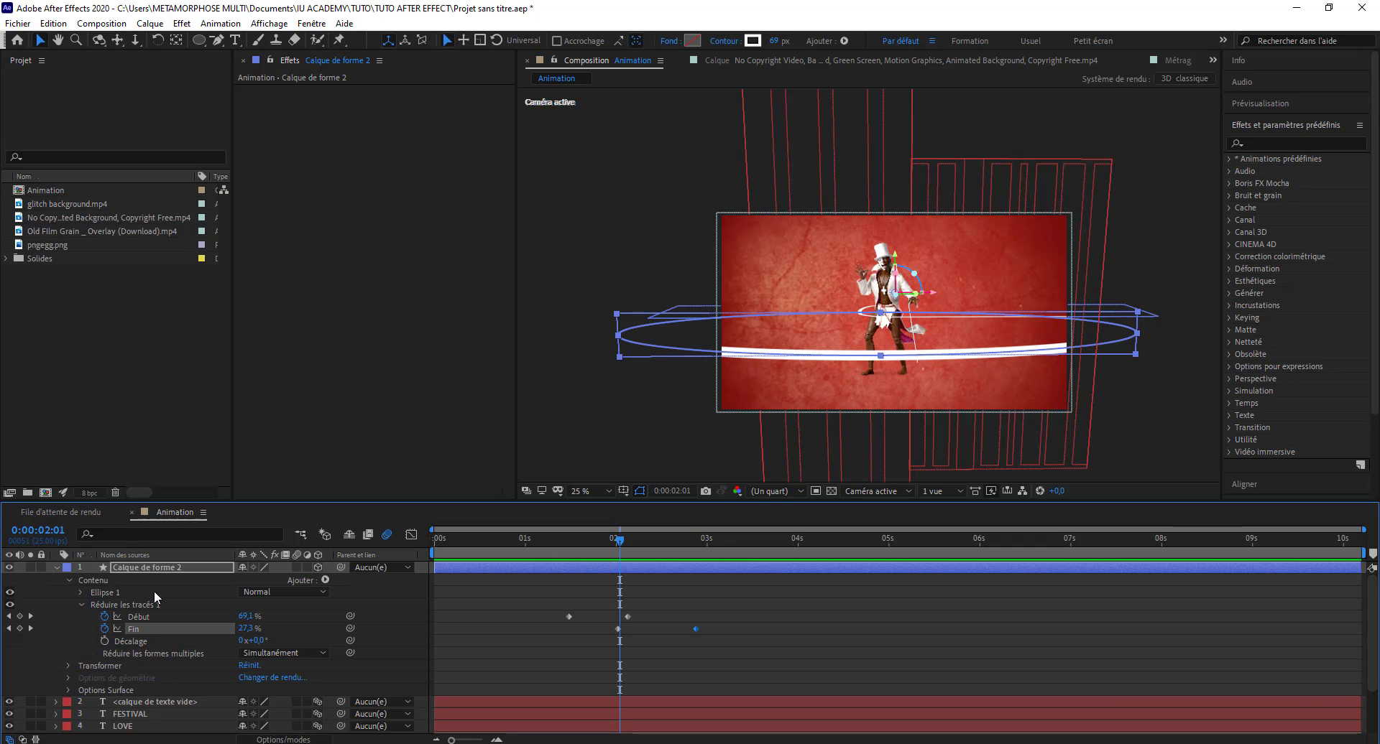
Enable motion blur on the ring layer and collapse its properties.
click(297, 568)
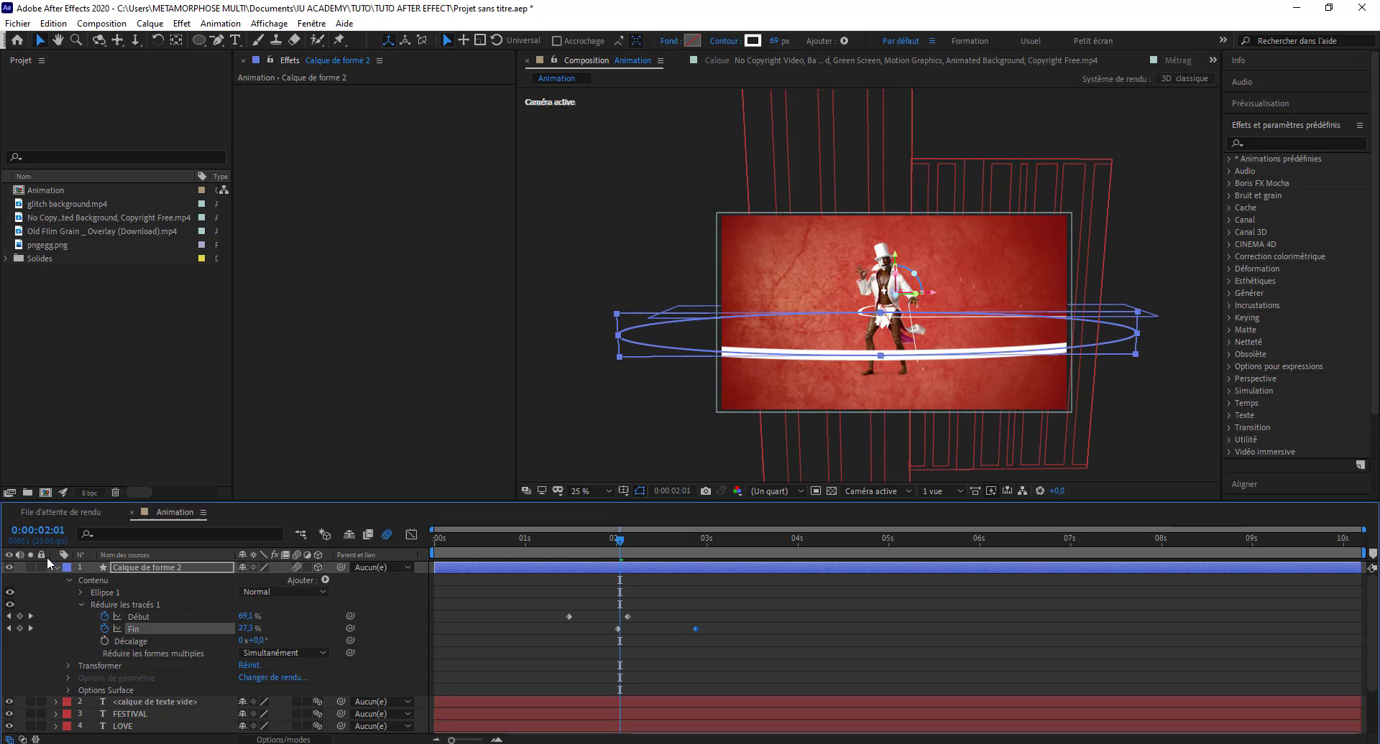
click(56, 568)
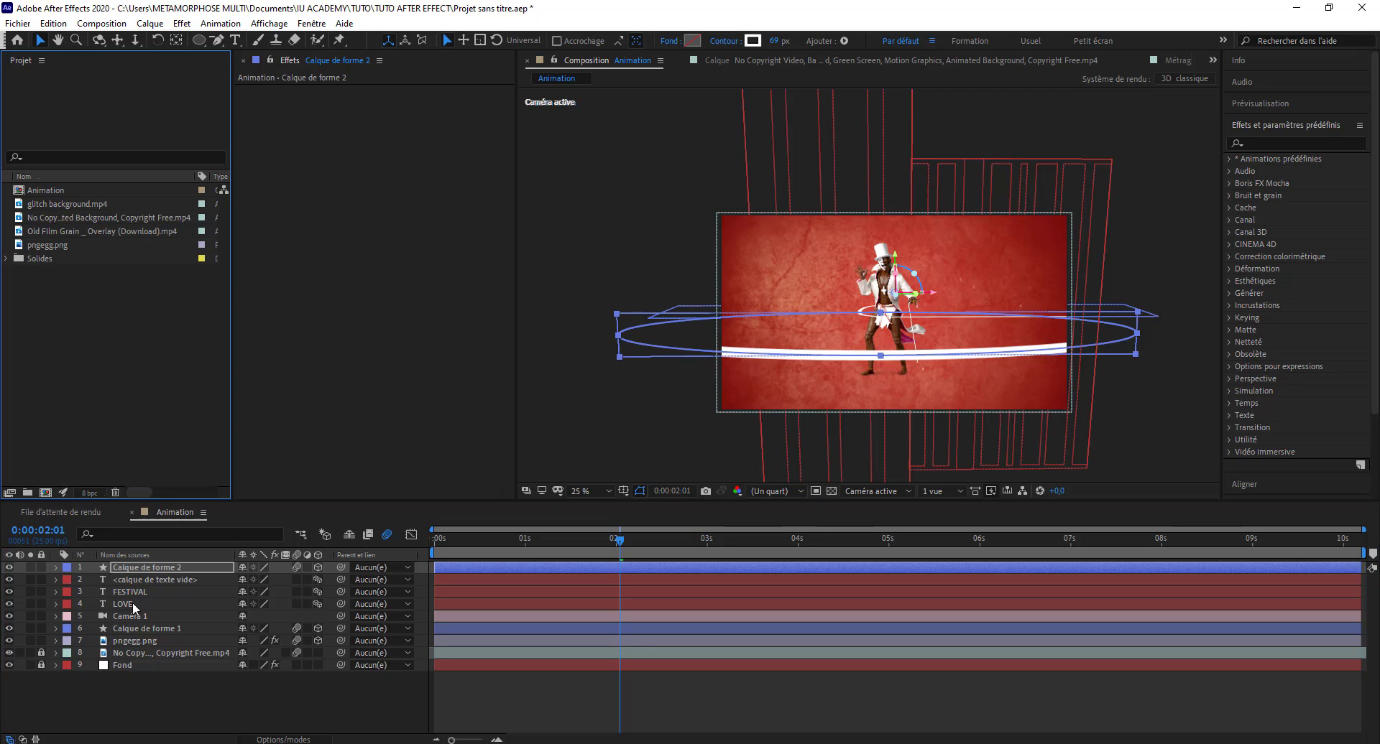
click(157, 706)
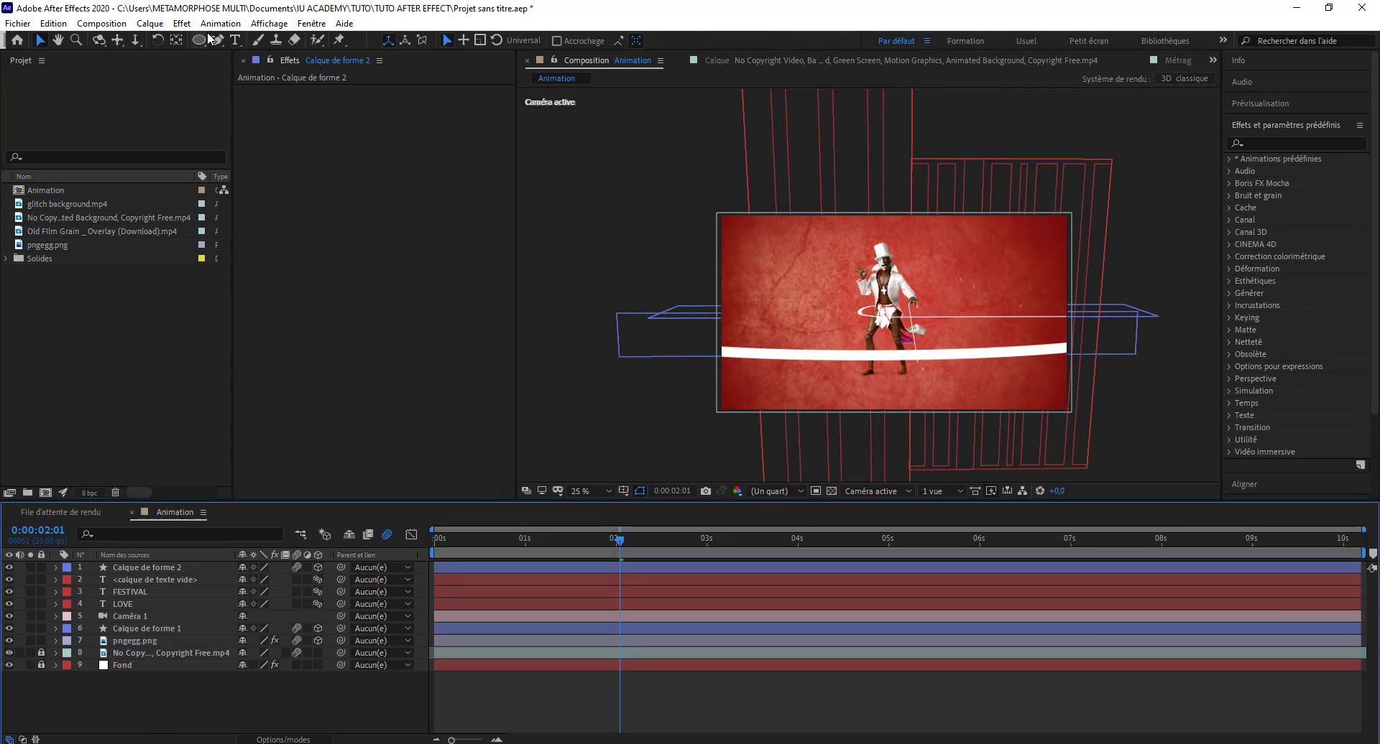
Create a new white solid layer named 'trait'.
click(150, 24)
mouse_move(169, 40)
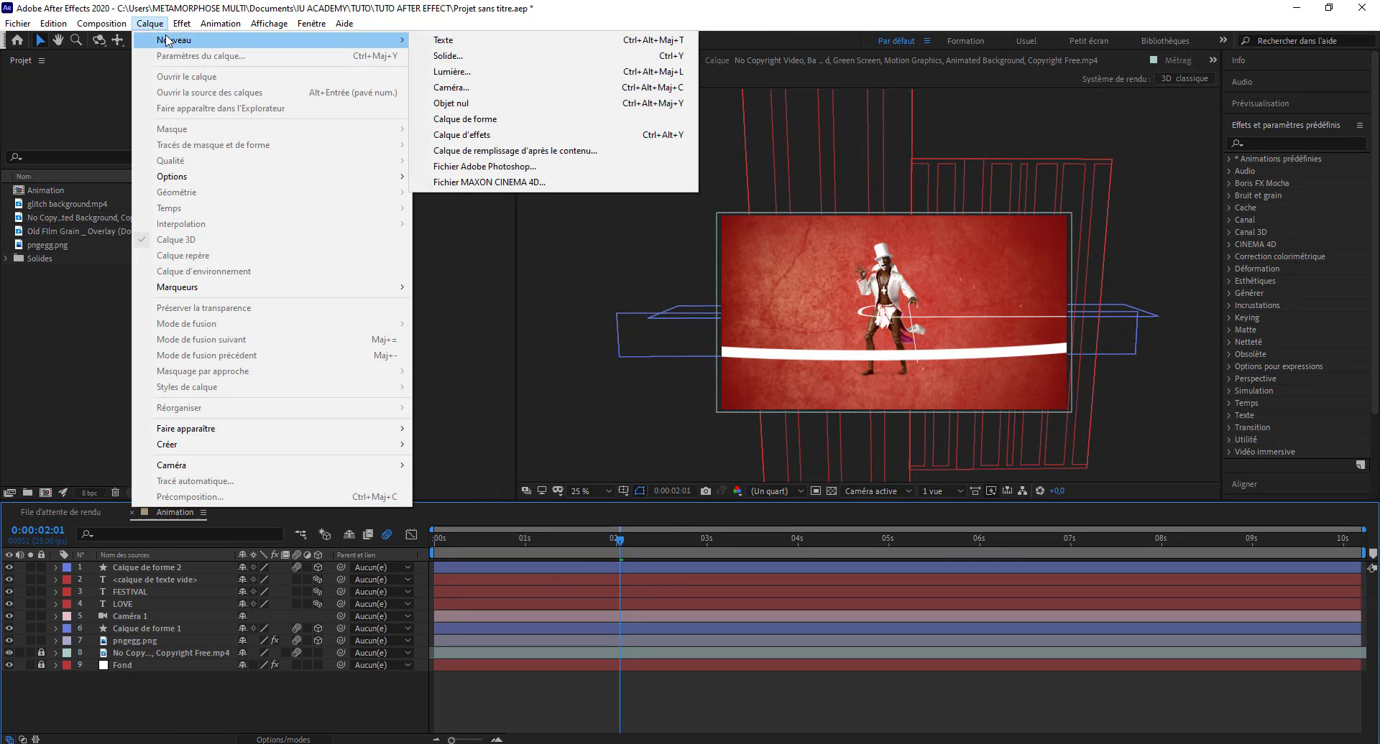
click(445, 55)
text(trai)
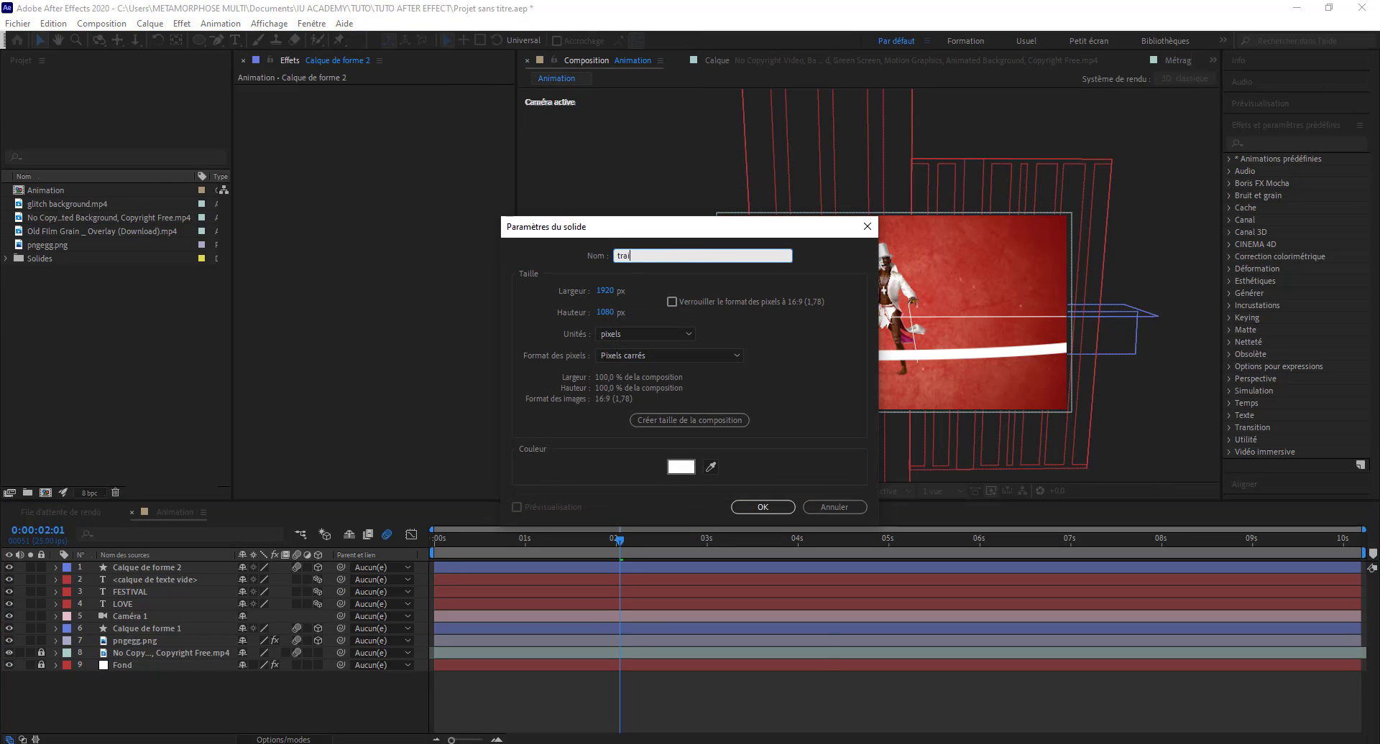
text(t)
key(Return)
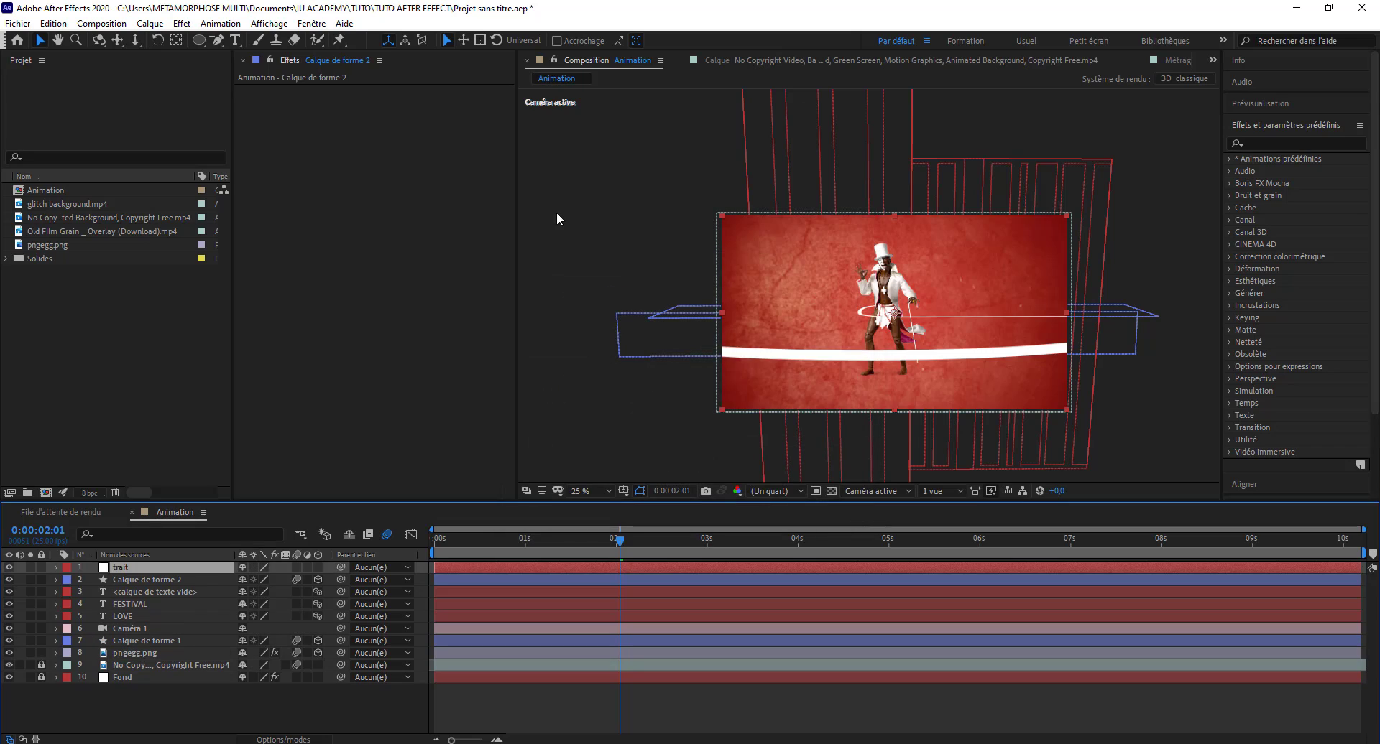
Scale the solid into a thin, wide bar and place it across the frame.
drag(896, 219, 897, 313)
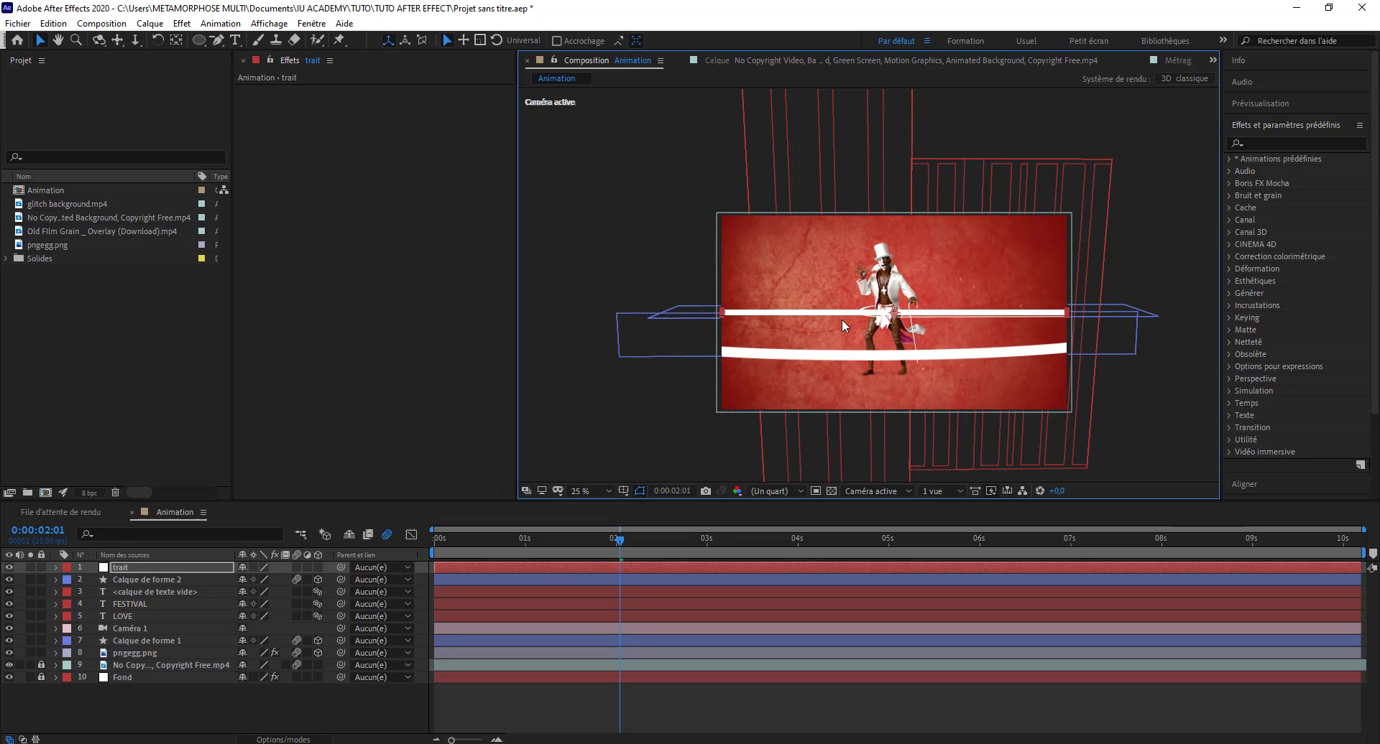
mouse_move(885, 316)
mouse_down()
mouse_move(831, 323)
mouse_move(892, 314)
mouse_move(883, 331)
mouse_up()
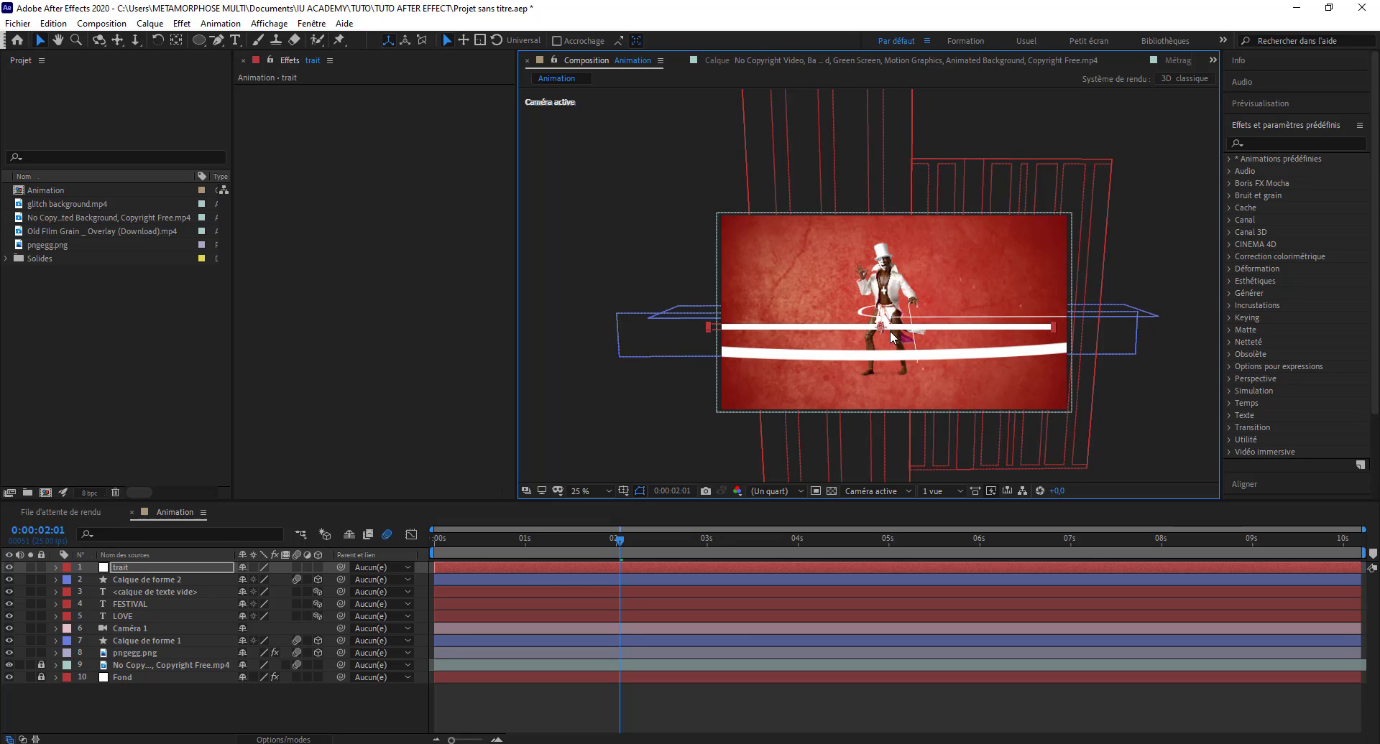
drag(884, 336, 896, 337)
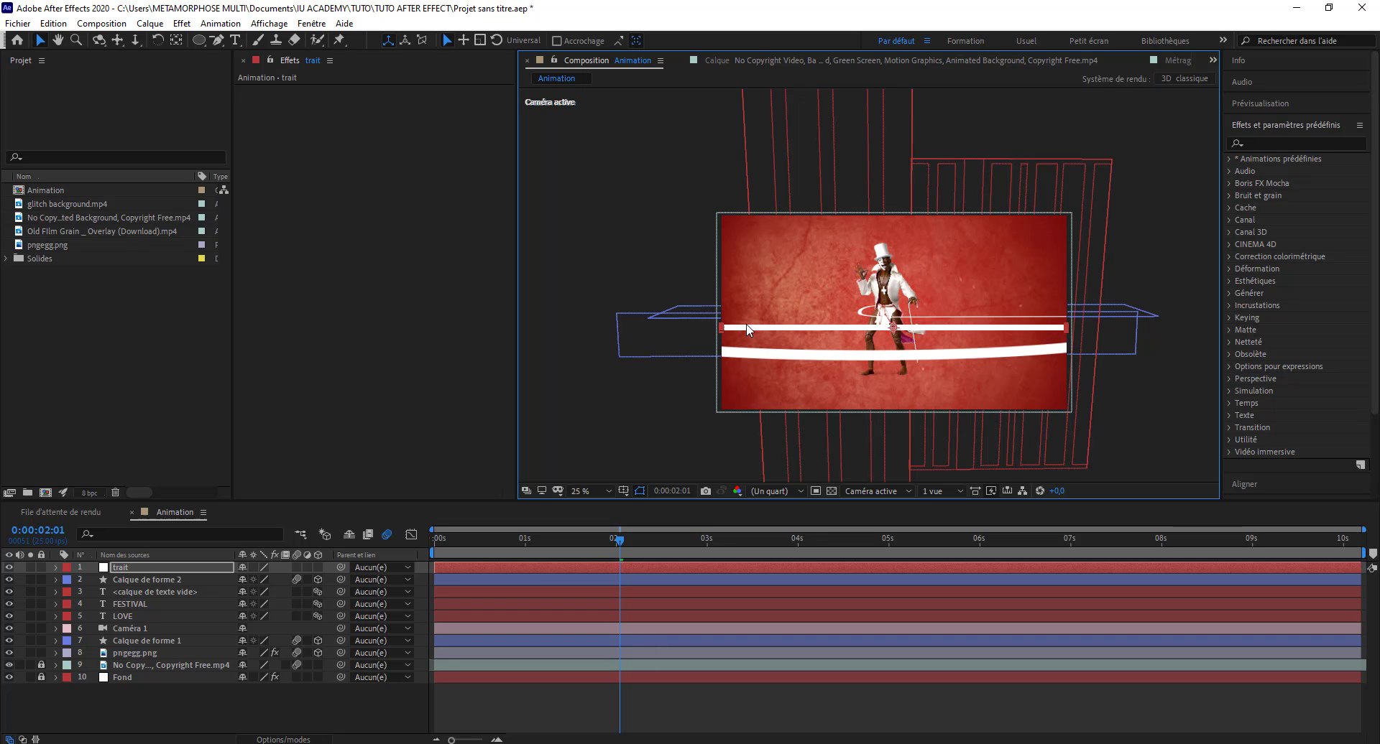
scroll(886, 349, up, 6)
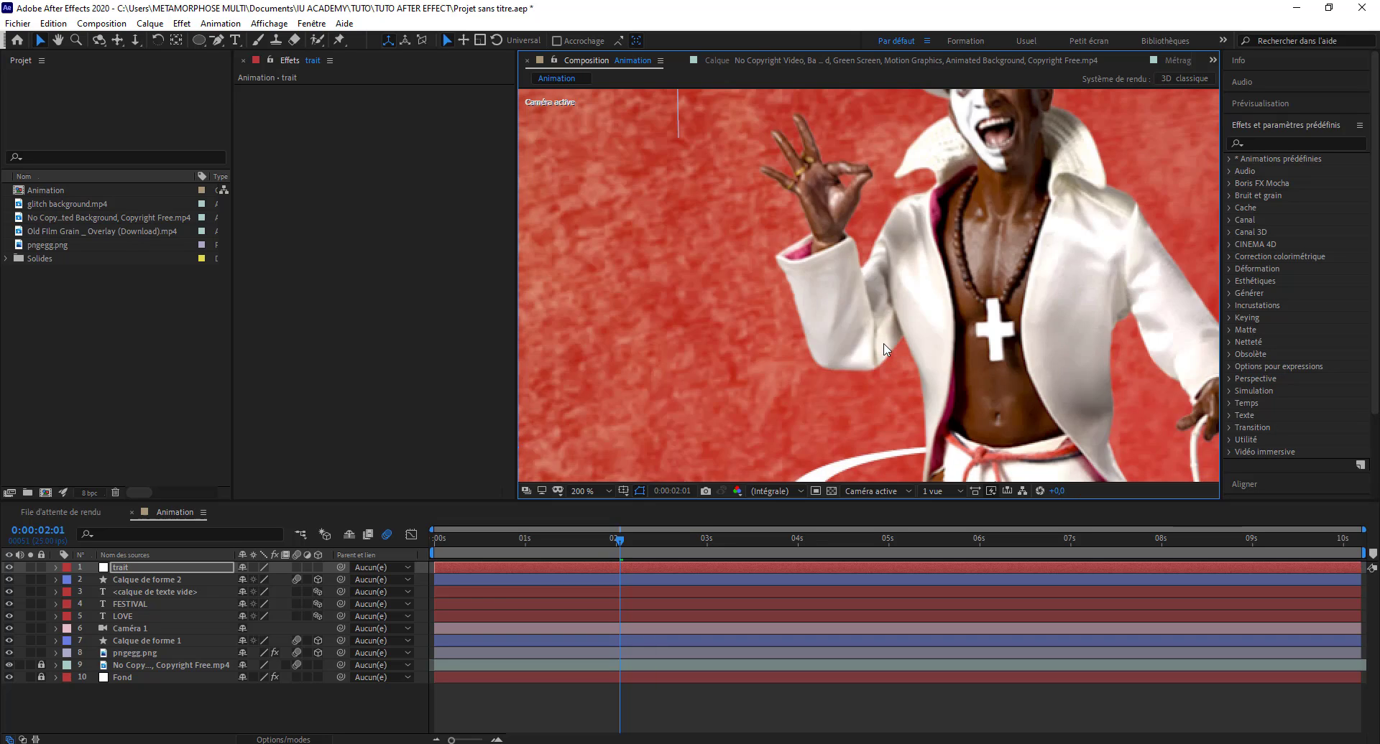
scroll(865, 375, down, 2)
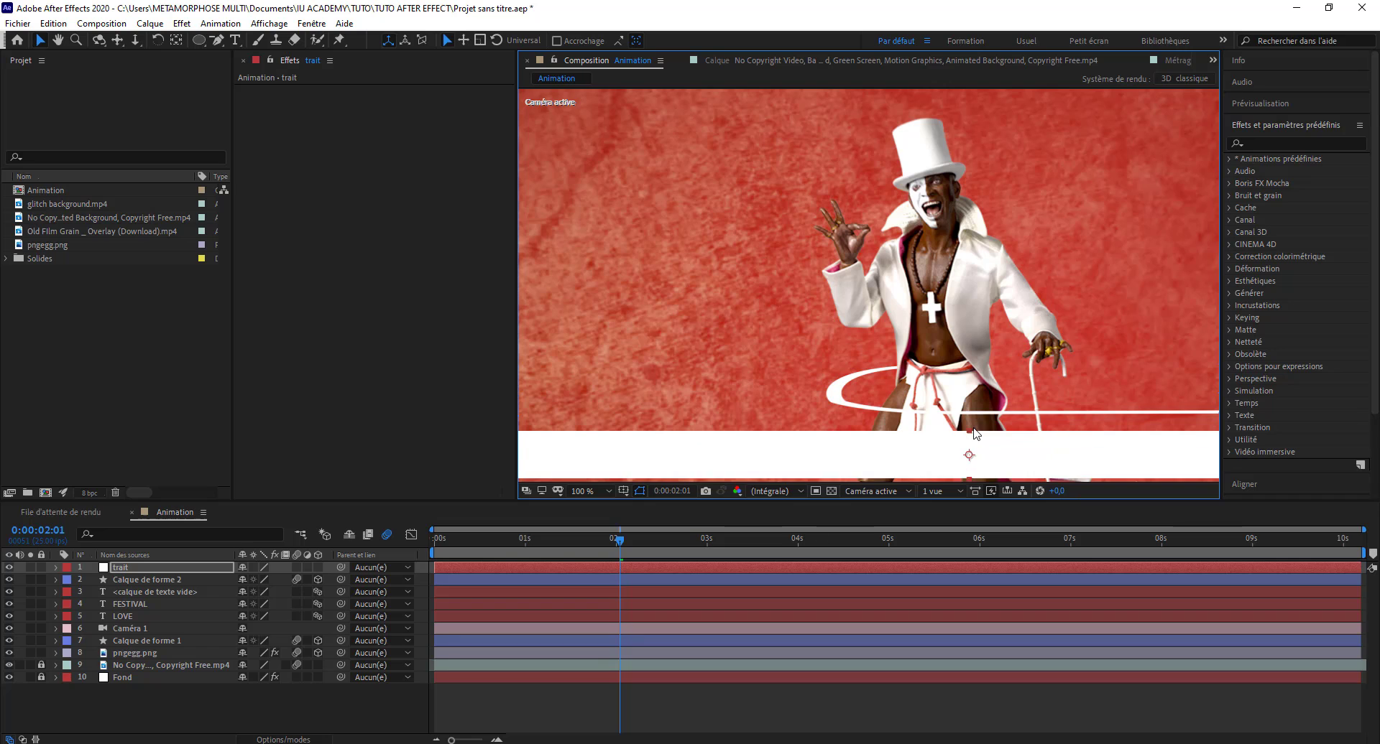
scroll(934, 428, down, 2)
scroll(931, 424, down, 2)
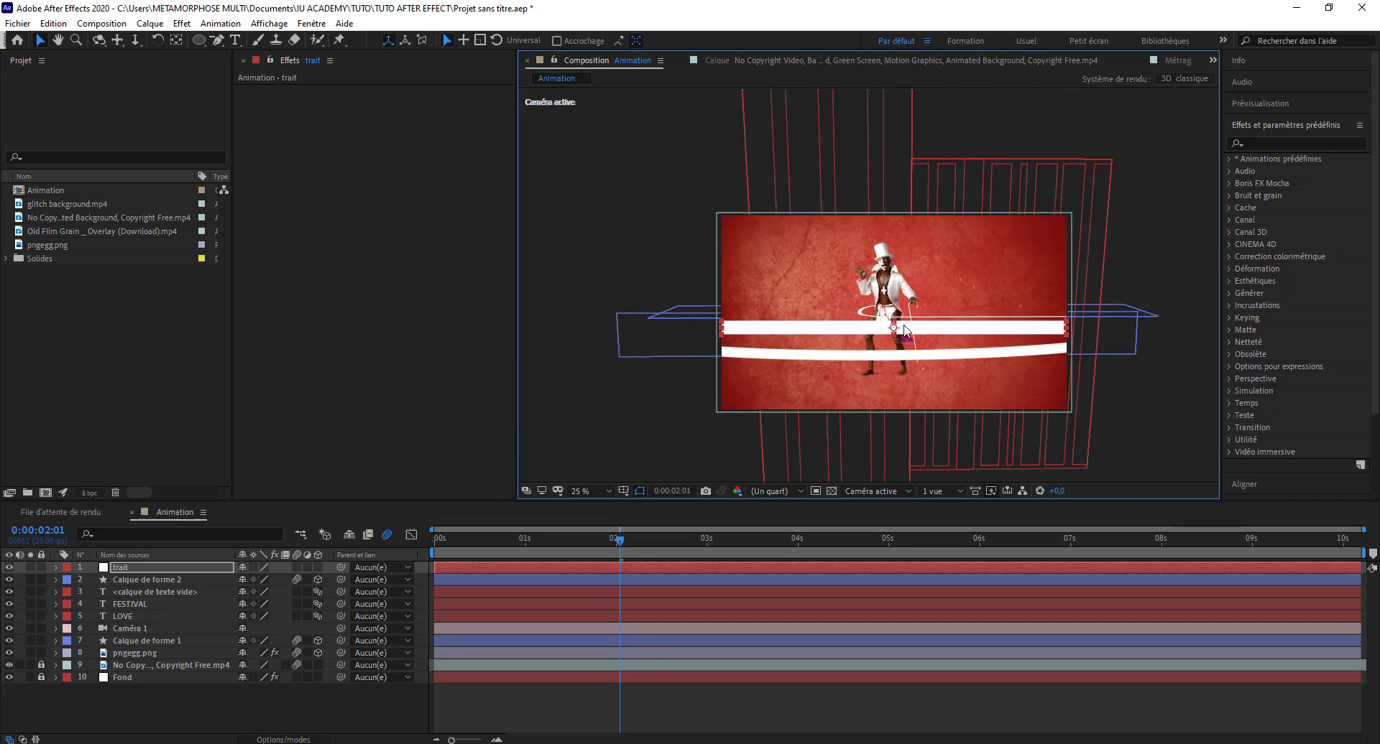
drag(895, 327, 895, 325)
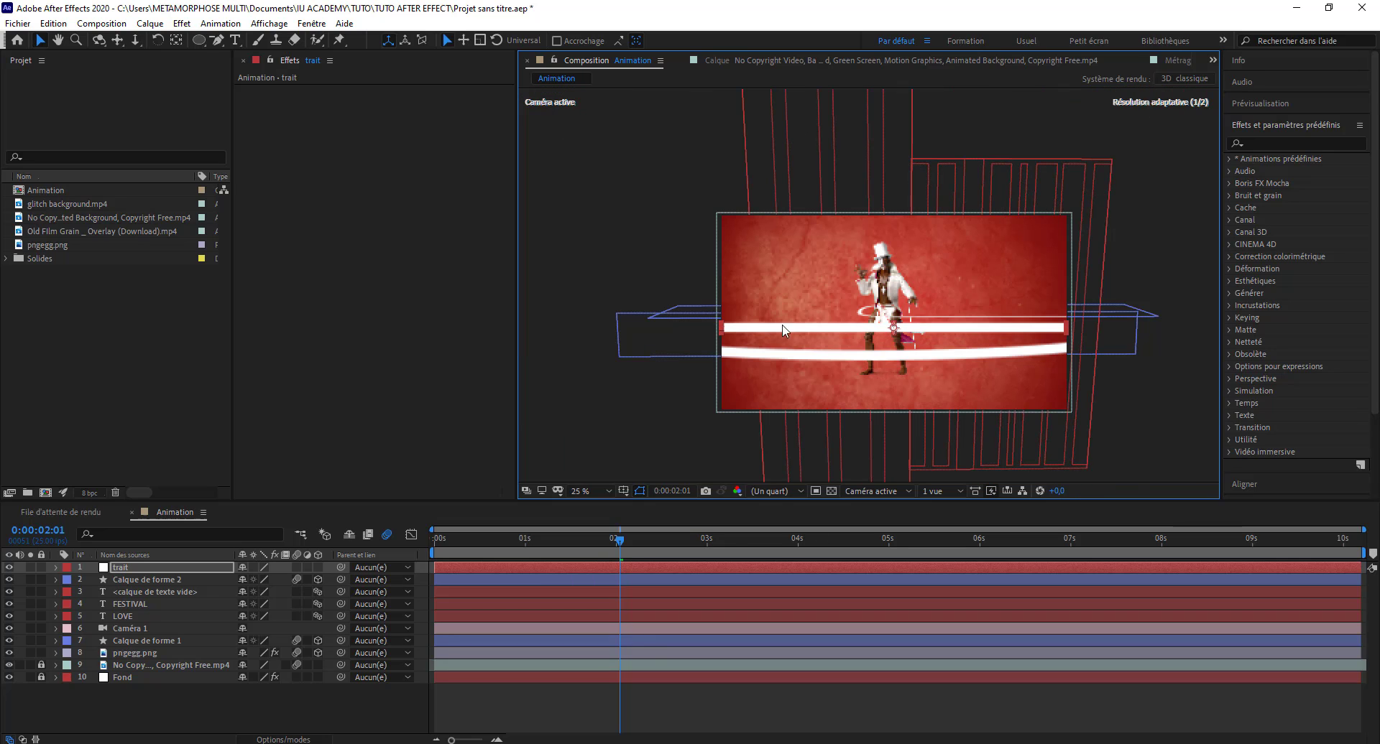
mouse_move(722, 328)
mouse_down()
mouse_move(681, 327)
mouse_move(727, 329)
mouse_up()
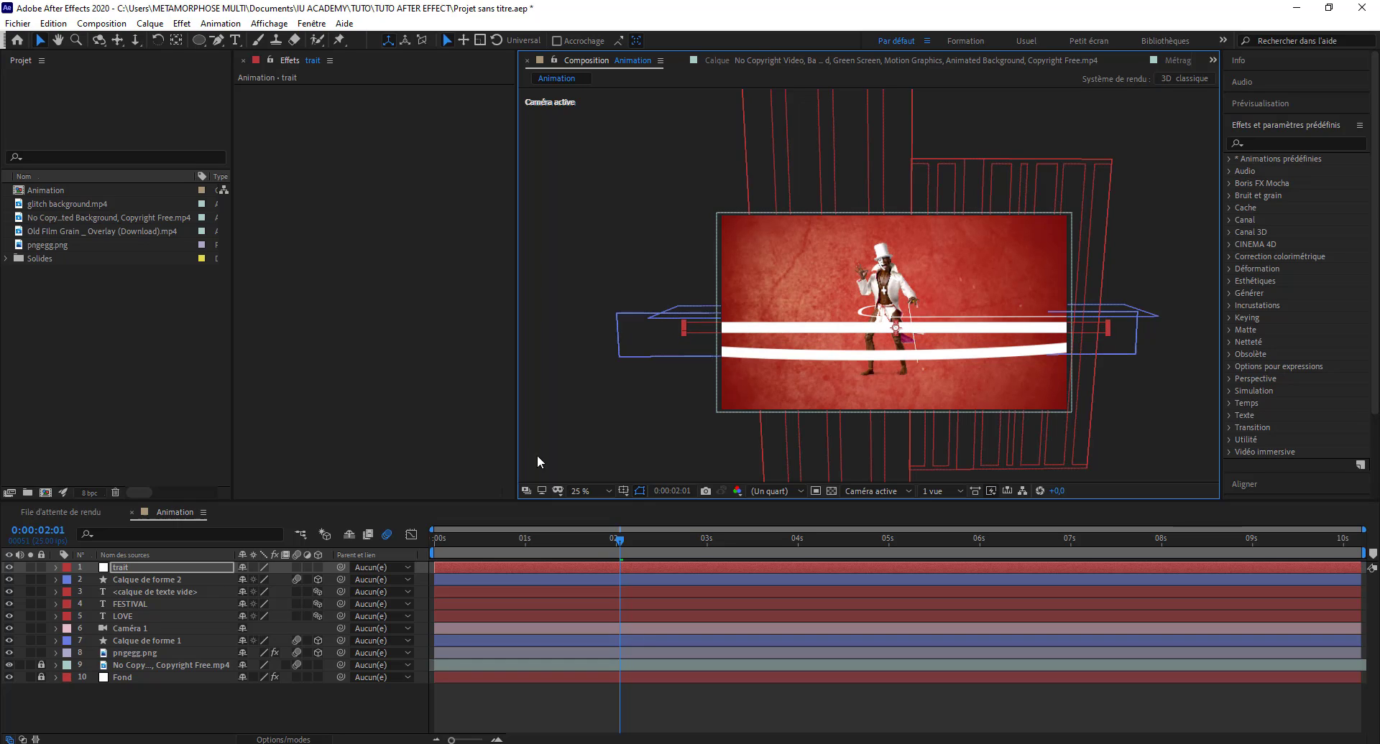
Make 'trait' a 3D layer, push it back in depth and nudge it right.
click(317, 568)
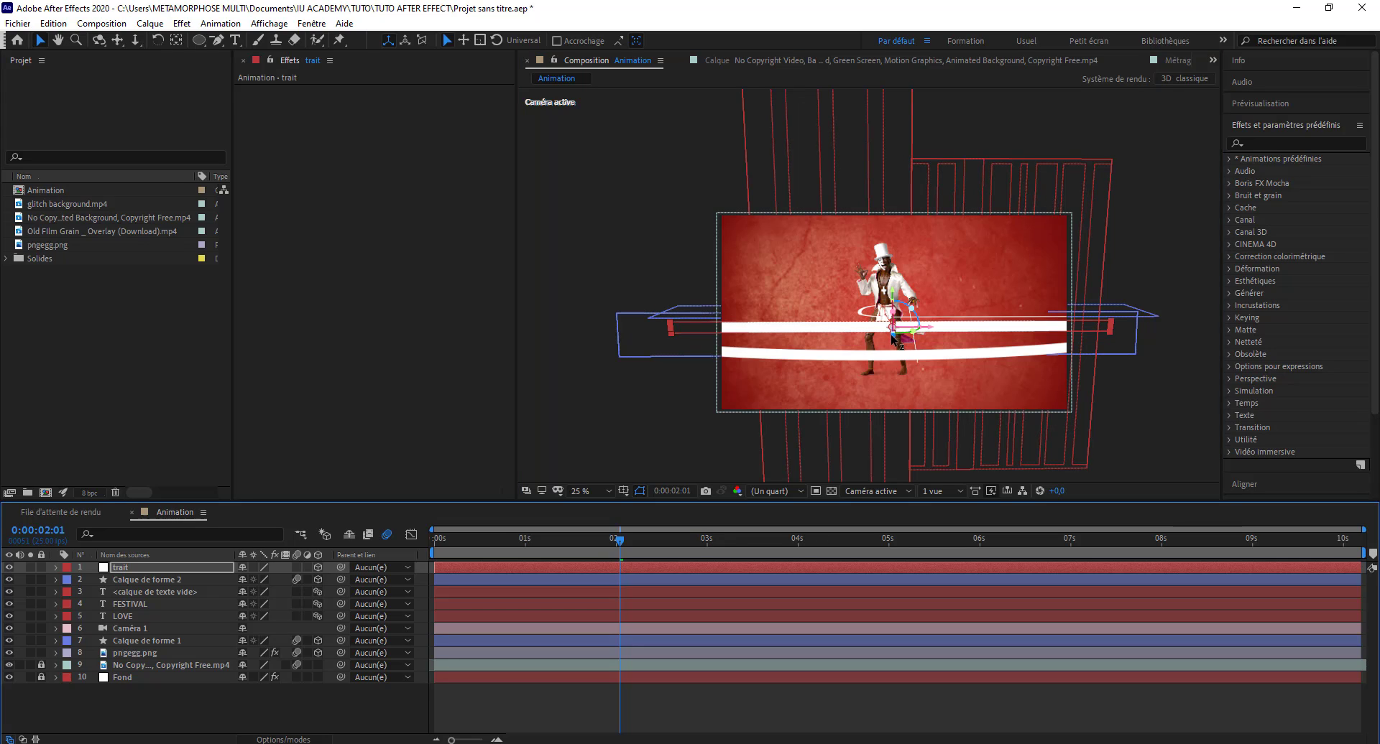
mouse_move(890, 336)
mouse_down()
mouse_move(882, 323)
mouse_move(902, 321)
mouse_up()
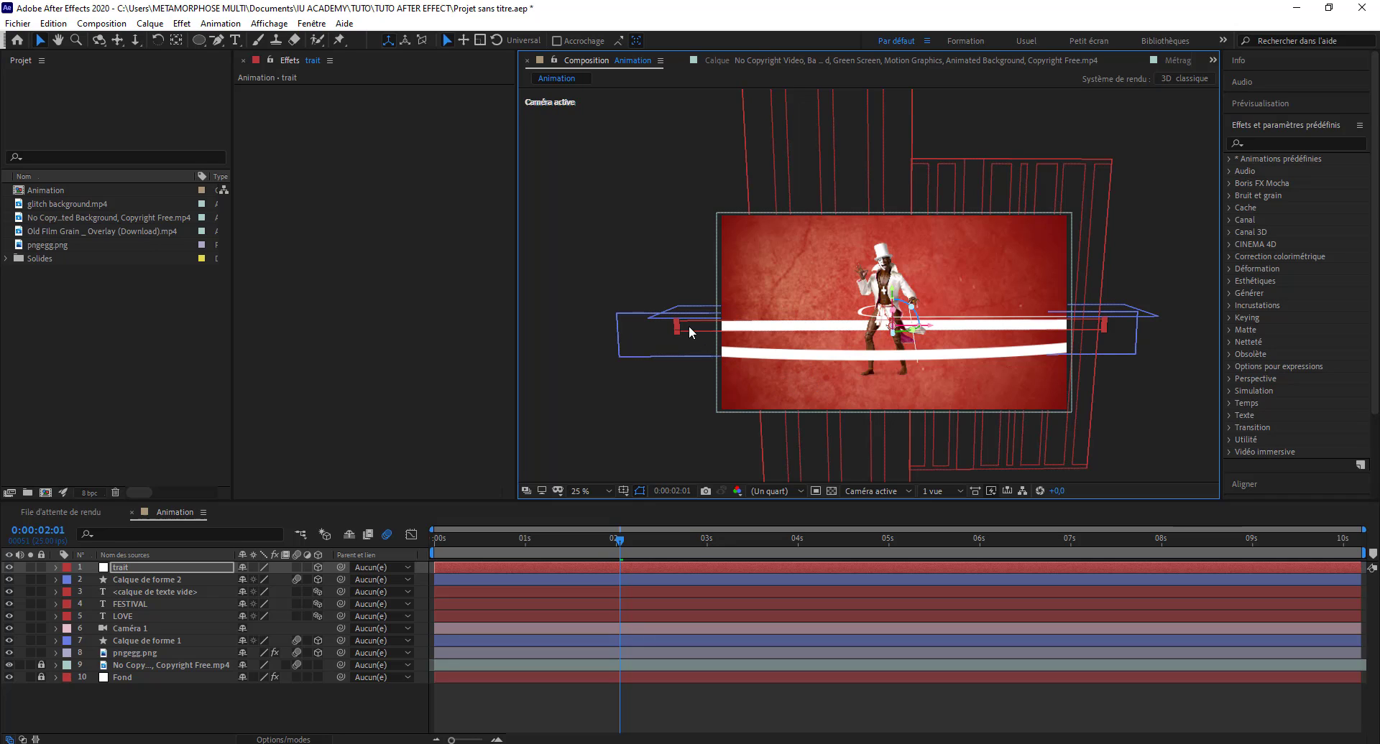
key(shift+Right)
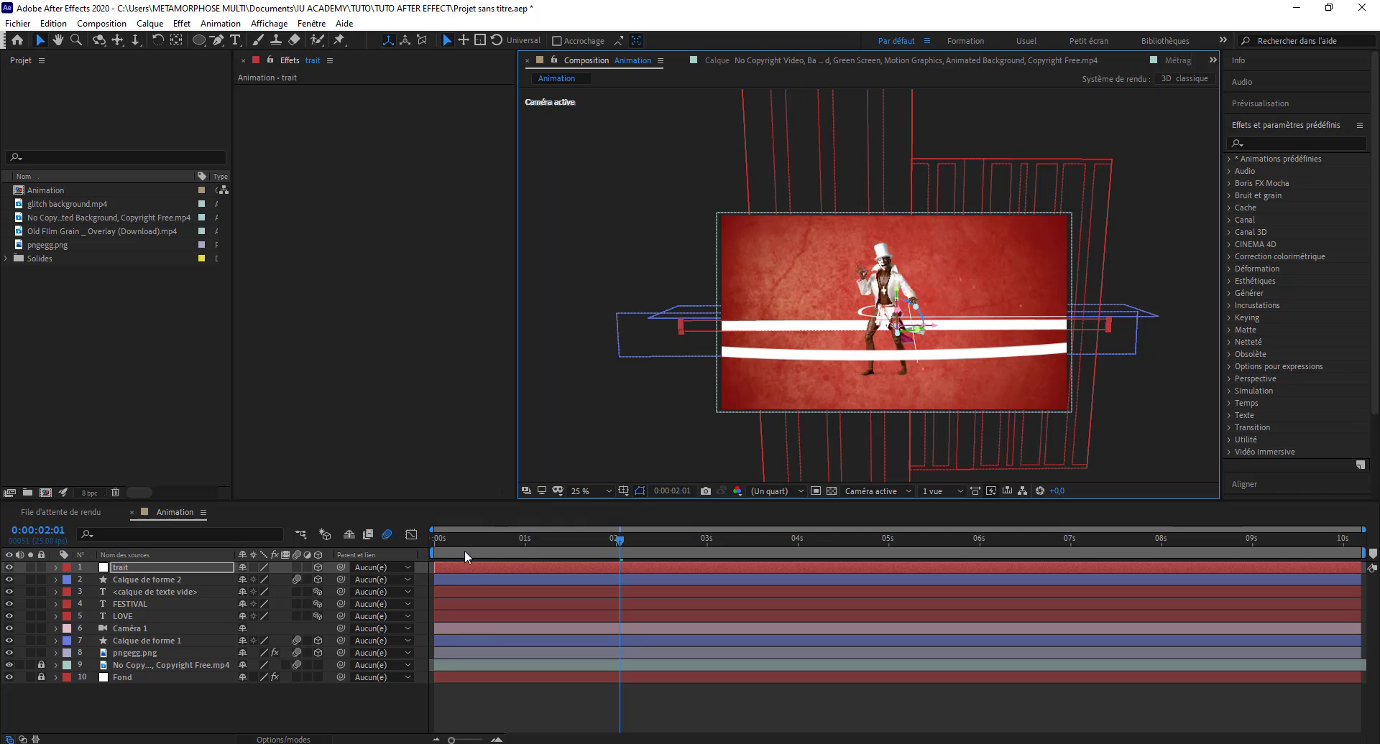
drag(481, 546, 446, 554)
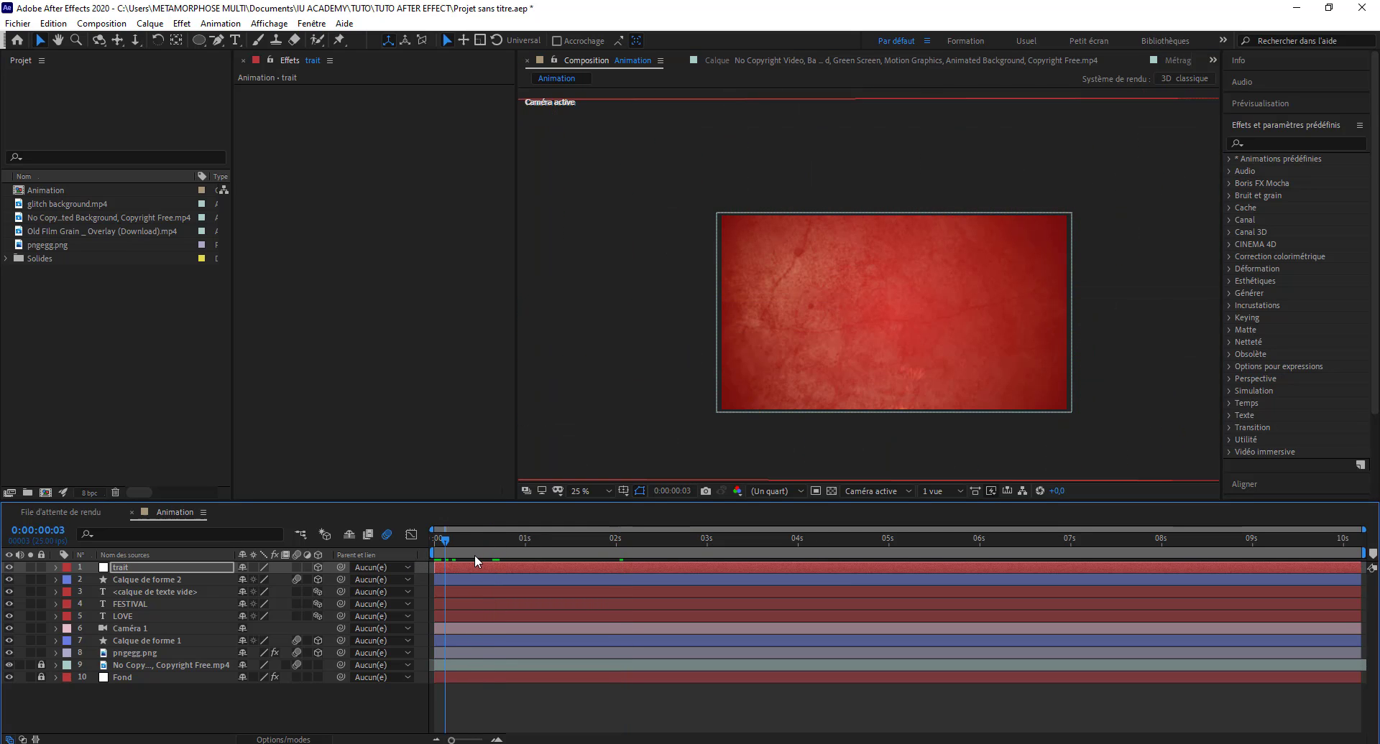
key(space)
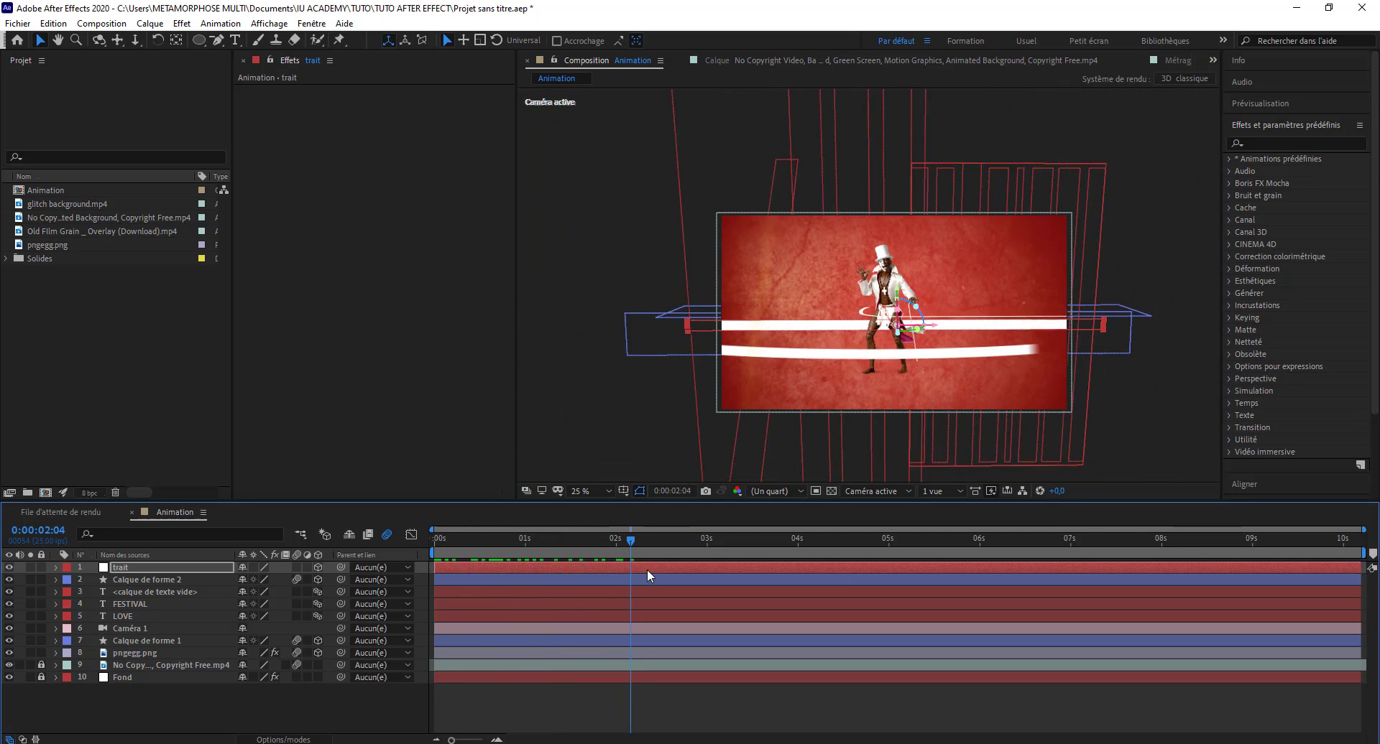
click(512, 541)
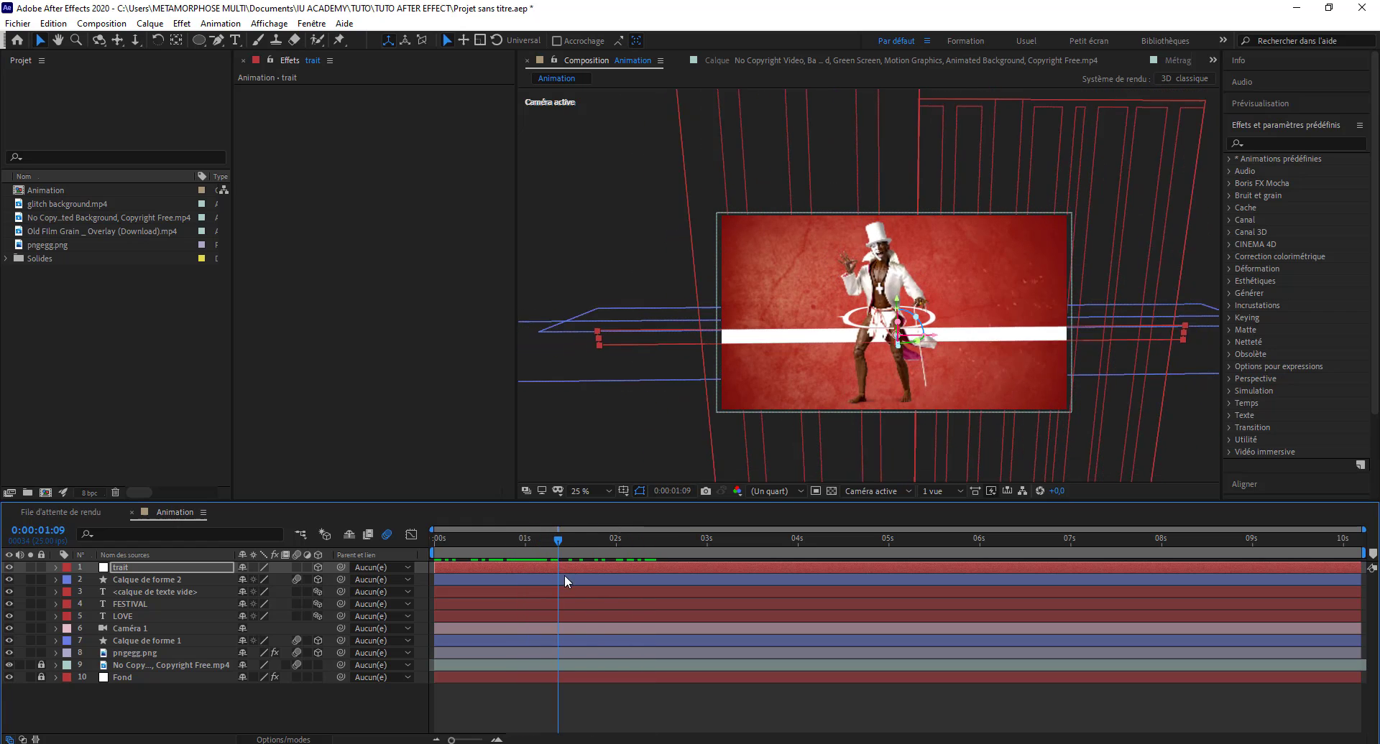
drag(564, 574, 622, 579)
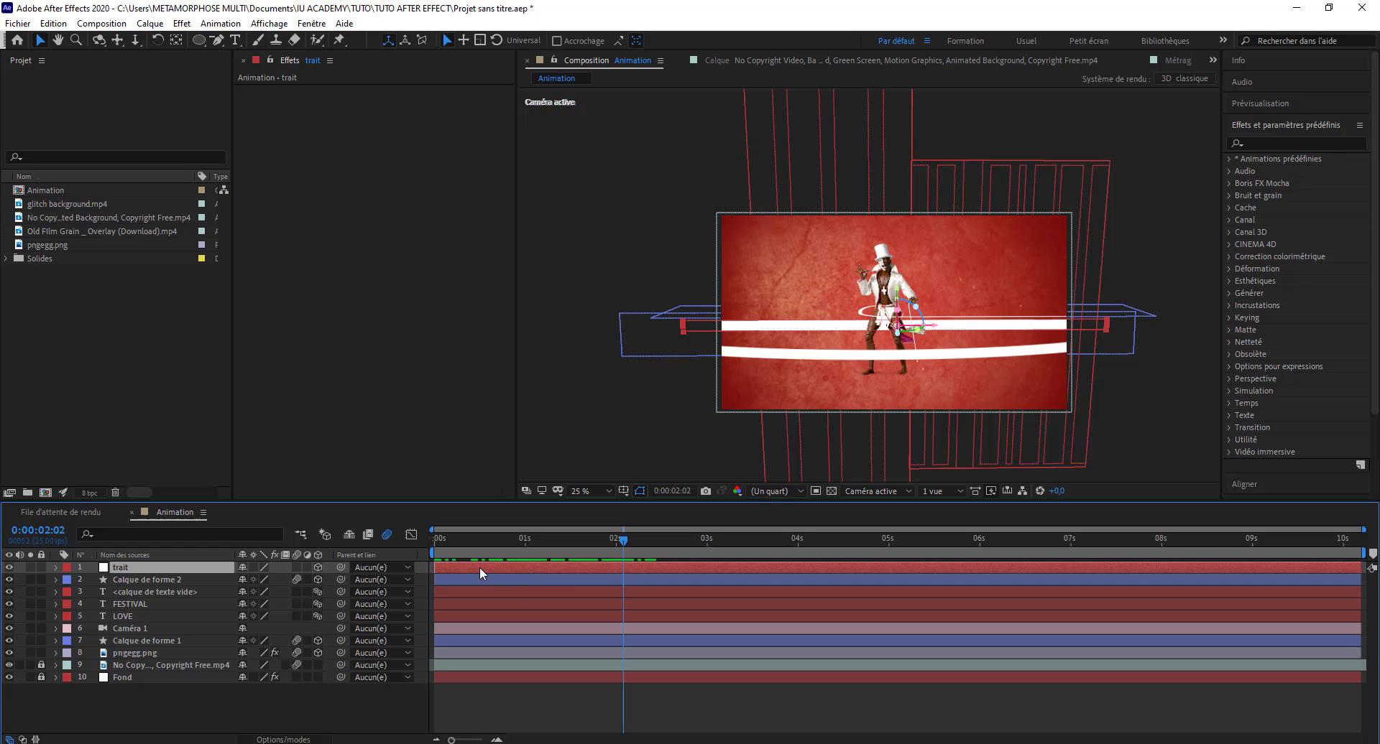
Keyframe the bar's Position at 2:02, then place it off-frame left a few frames earlier.
key(p)
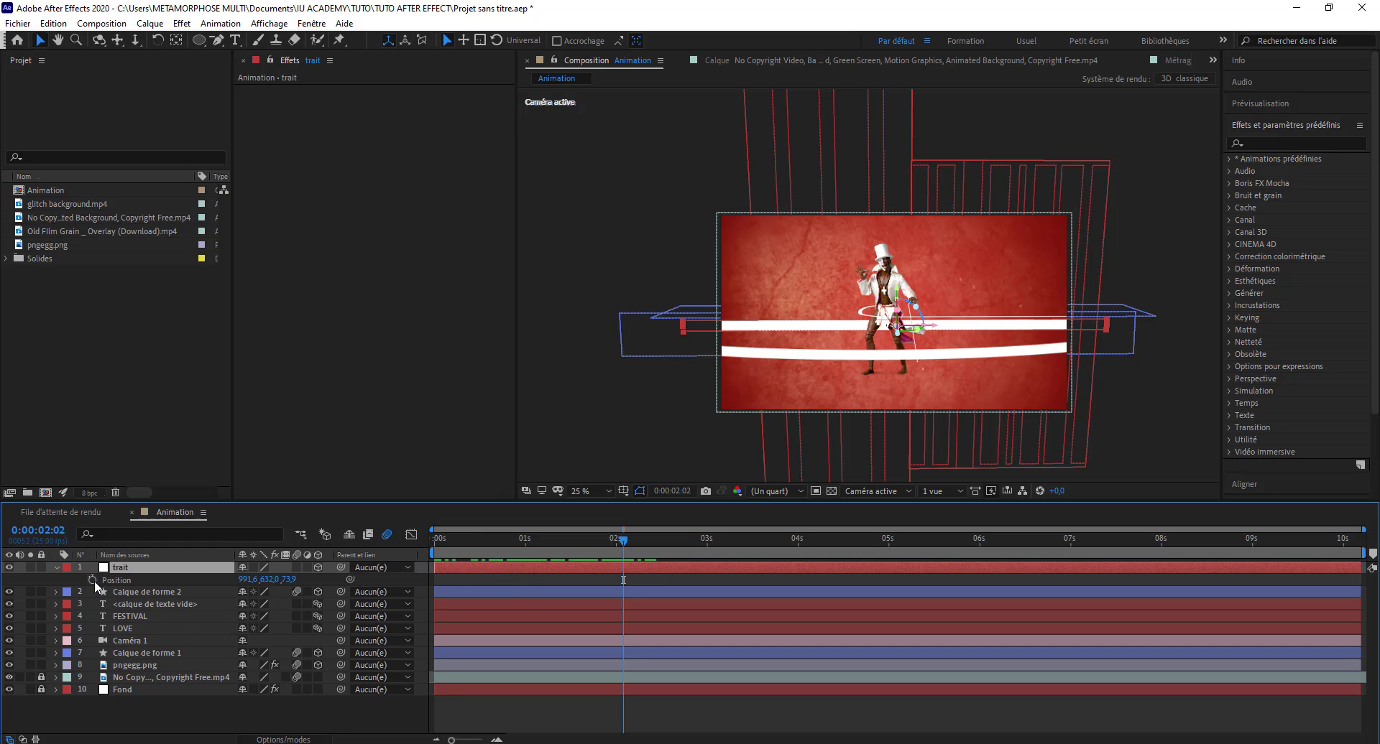
click(93, 580)
drag(619, 536, 612, 553)
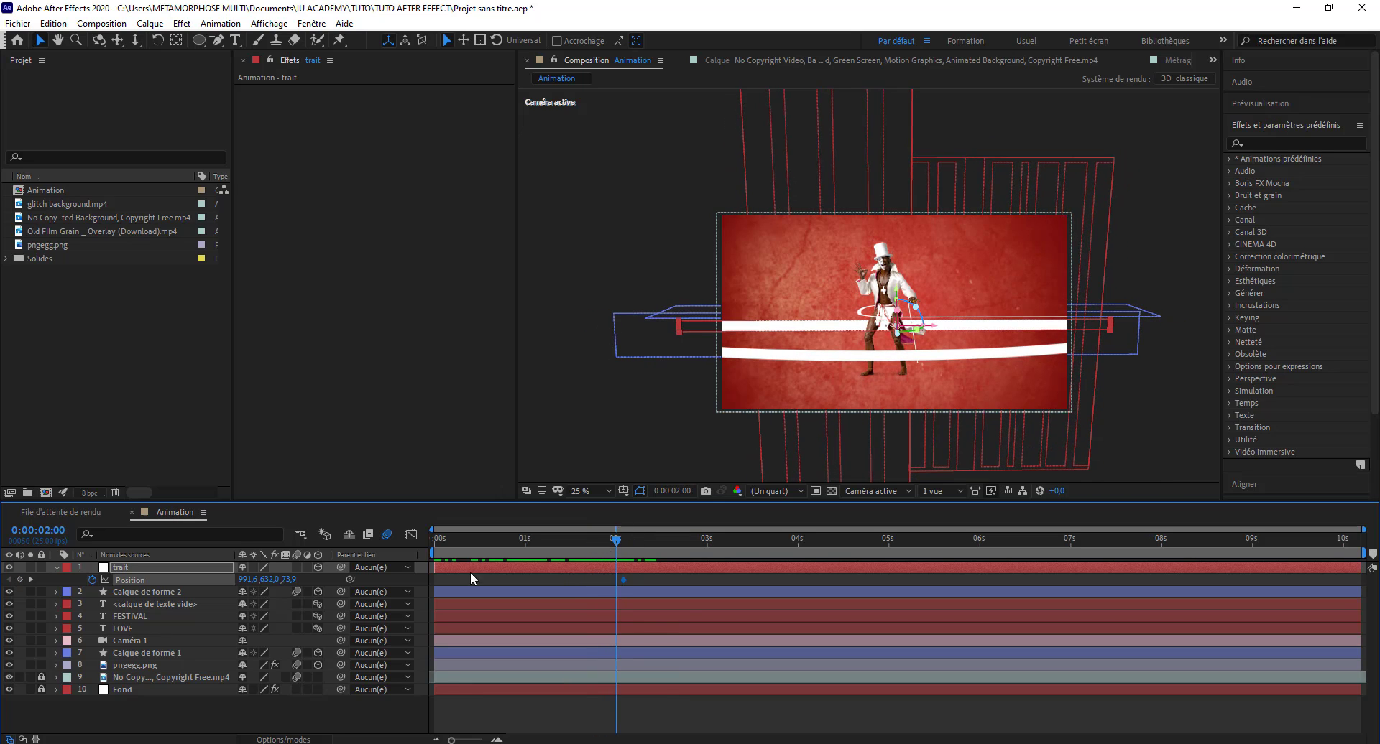
drag(916, 325, 848, 324)
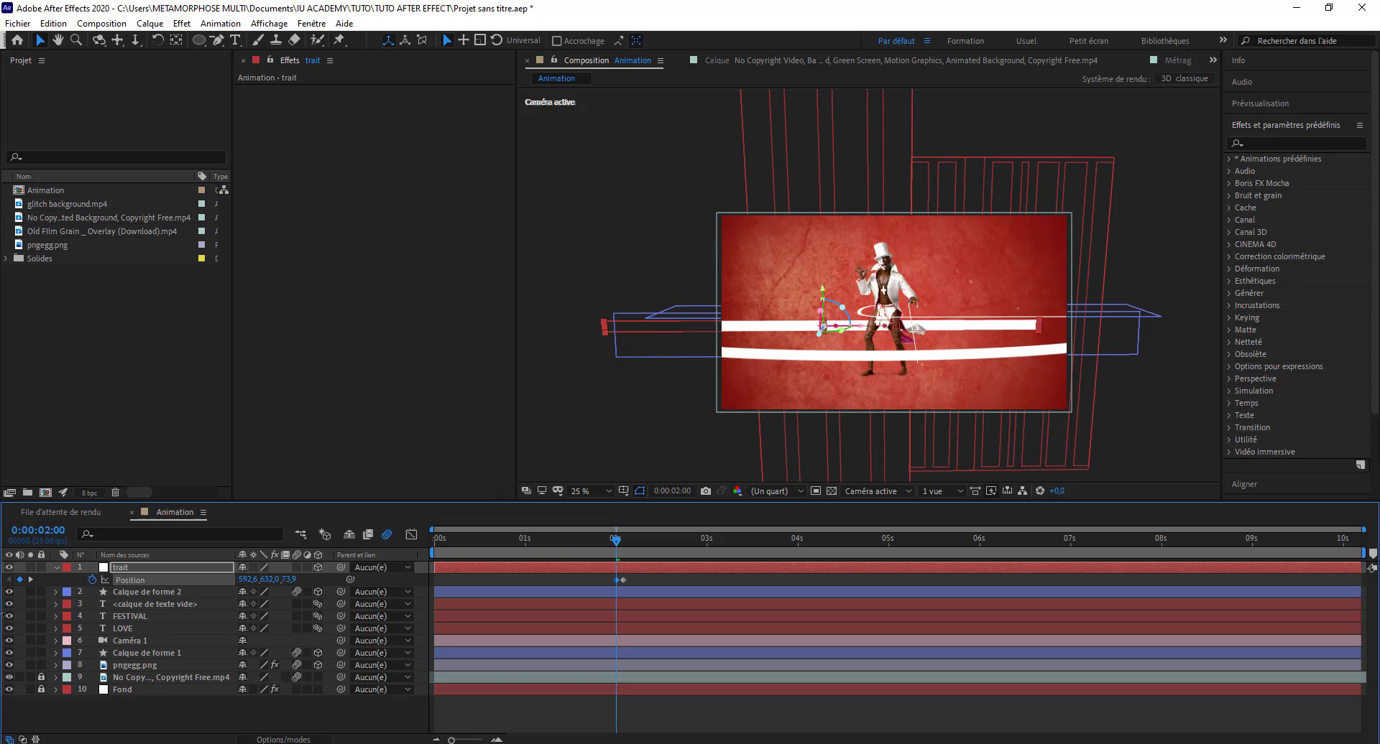
mouse_move(248, 580)
shift+mouse_down()
mouse_move(120, 603)
mouse_move(246, 590)
mouse_move(231, 583)
shift+mouse_up()
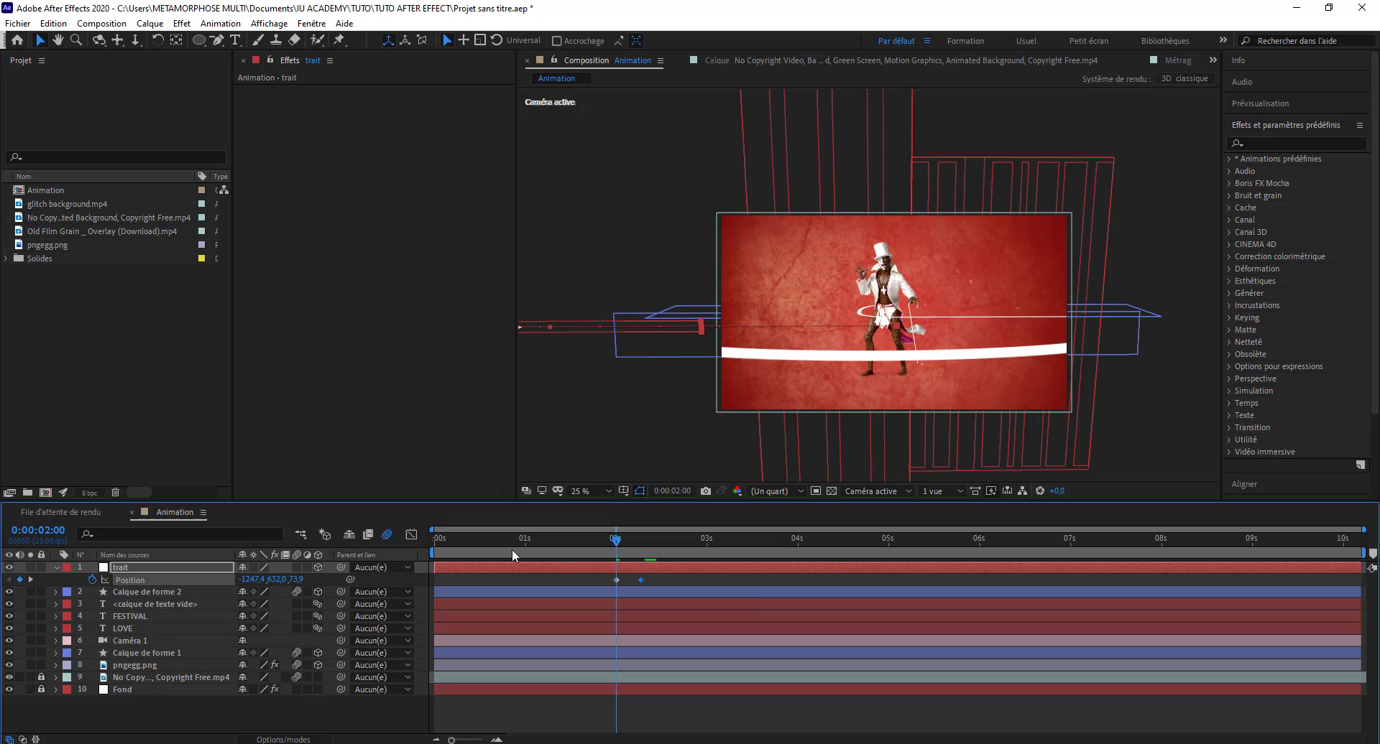
Preview the bar sliding in, keep its keyframes, and enable motion blur on 'trait'.
drag(512, 549, 434, 549)
key(space)
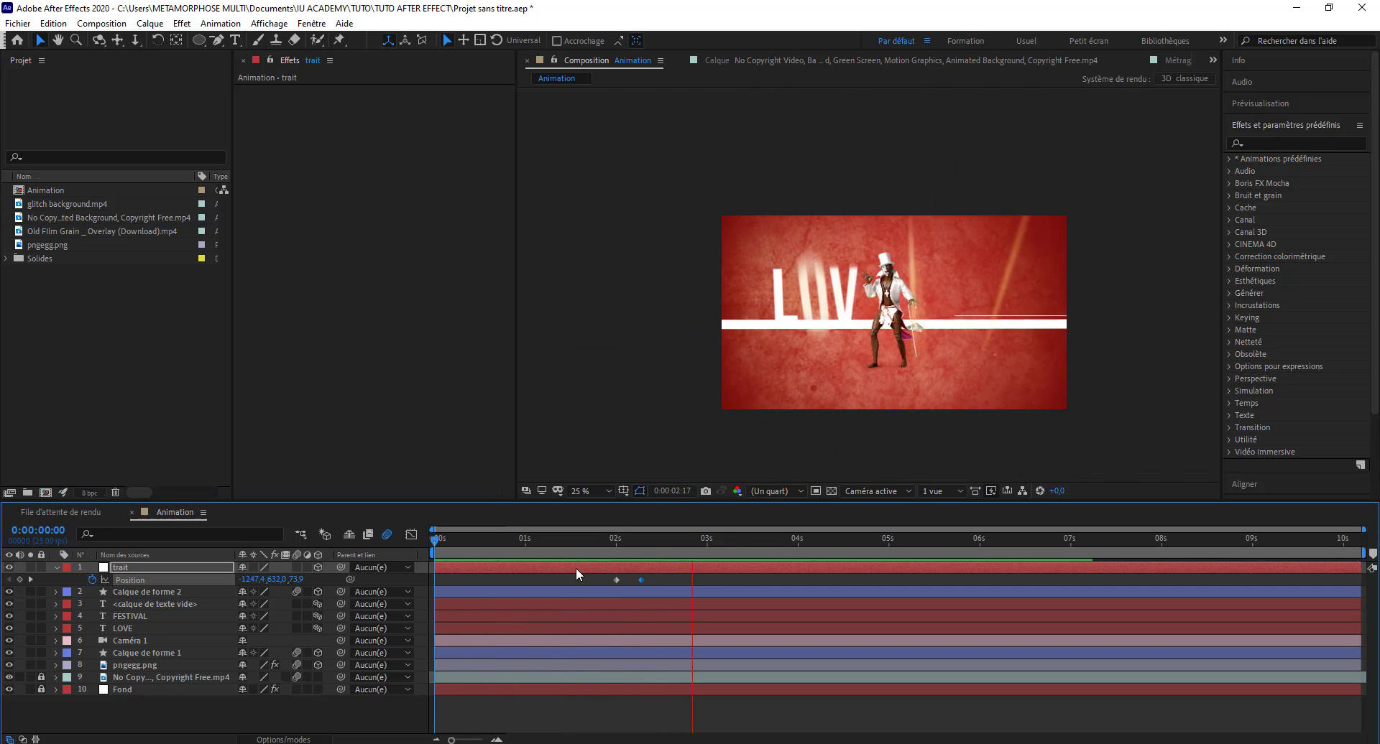
key(space)
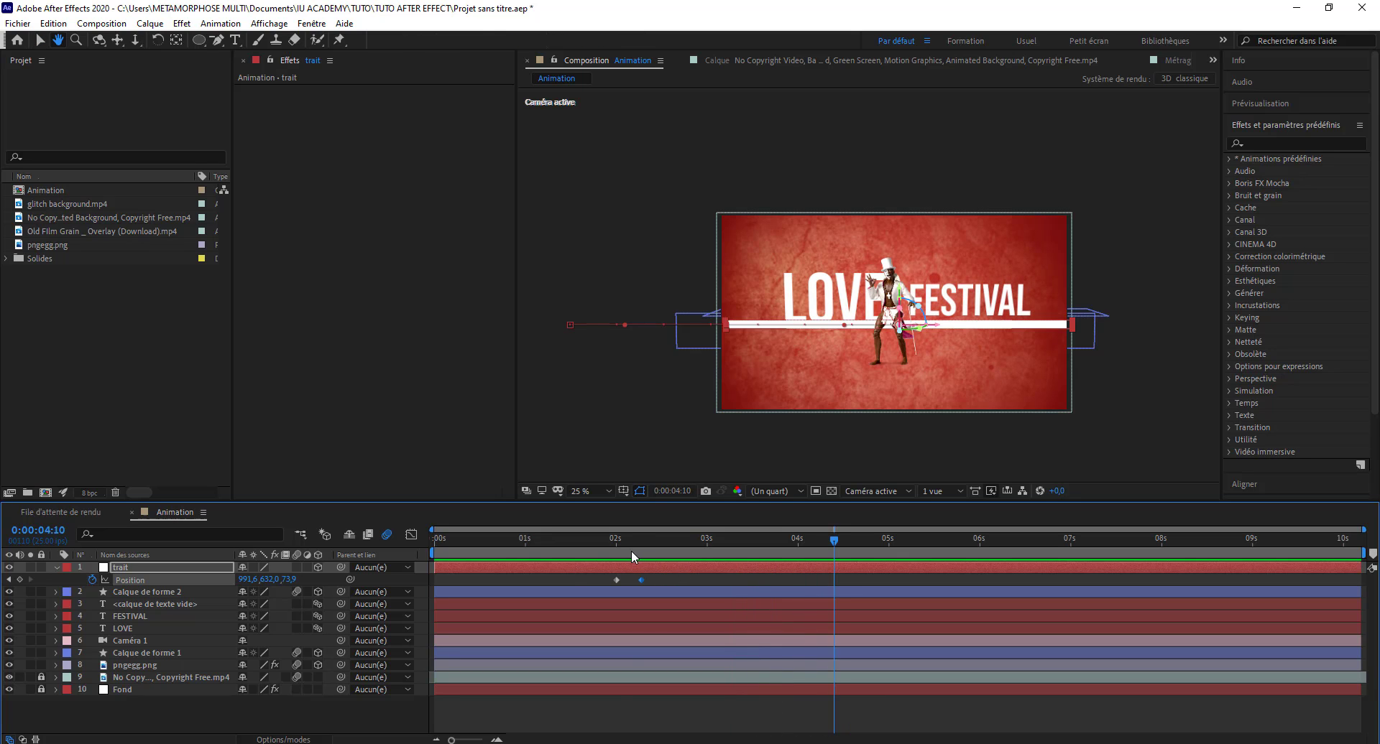
key(space)
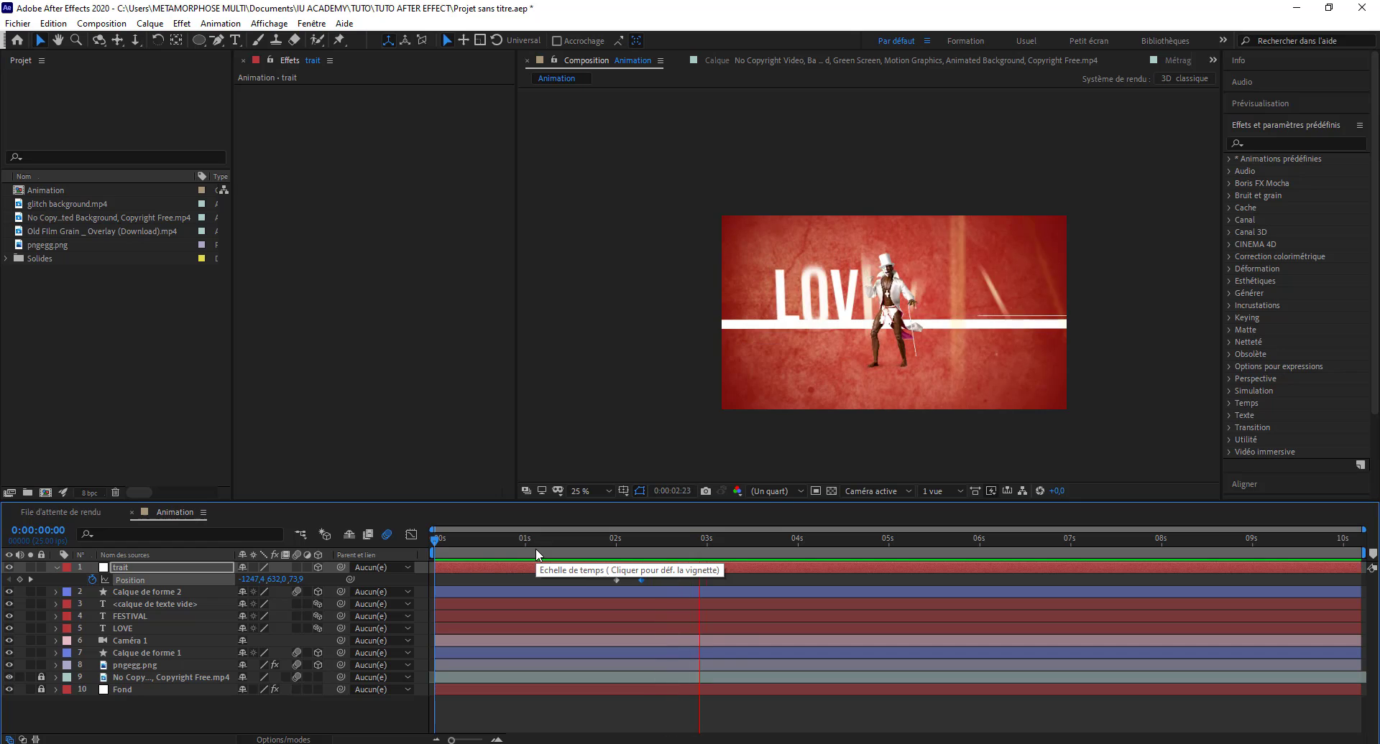
drag(614, 545, 503, 544)
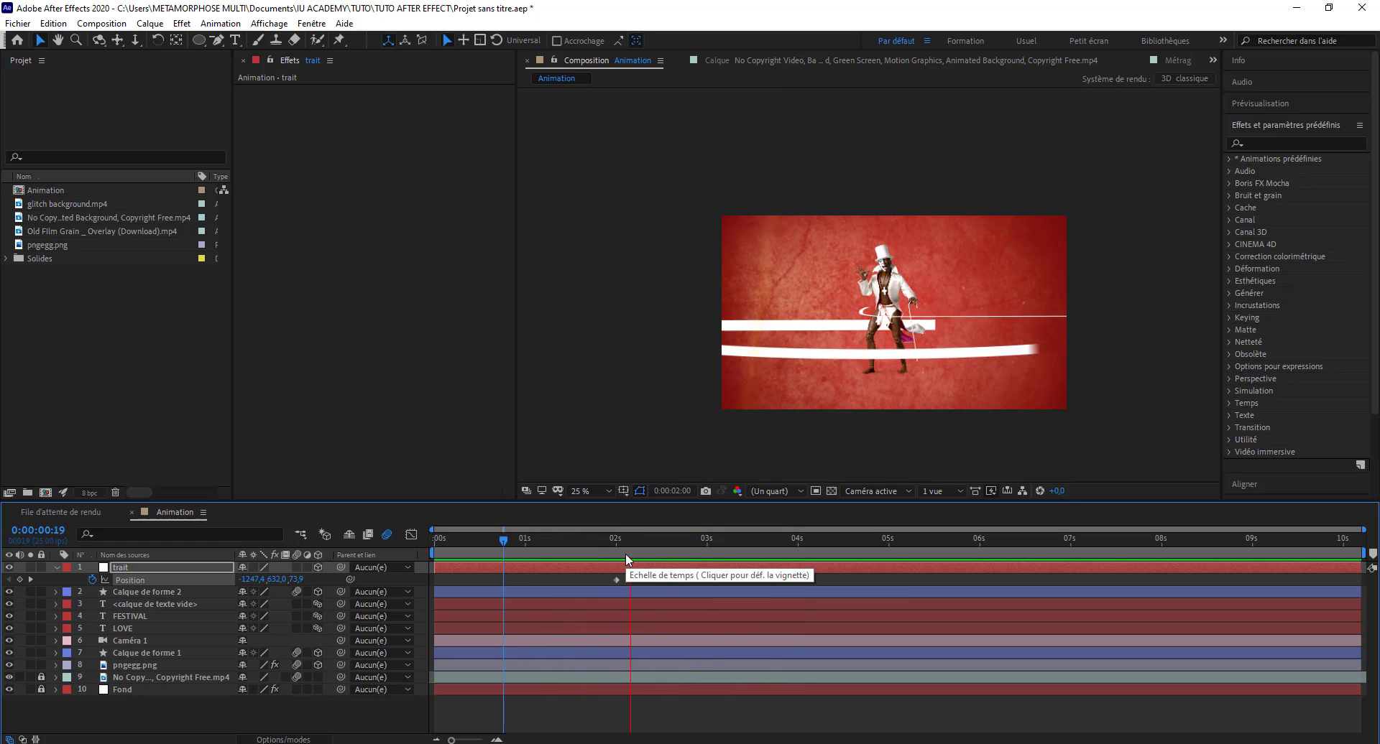
drag(610, 545, 617, 548)
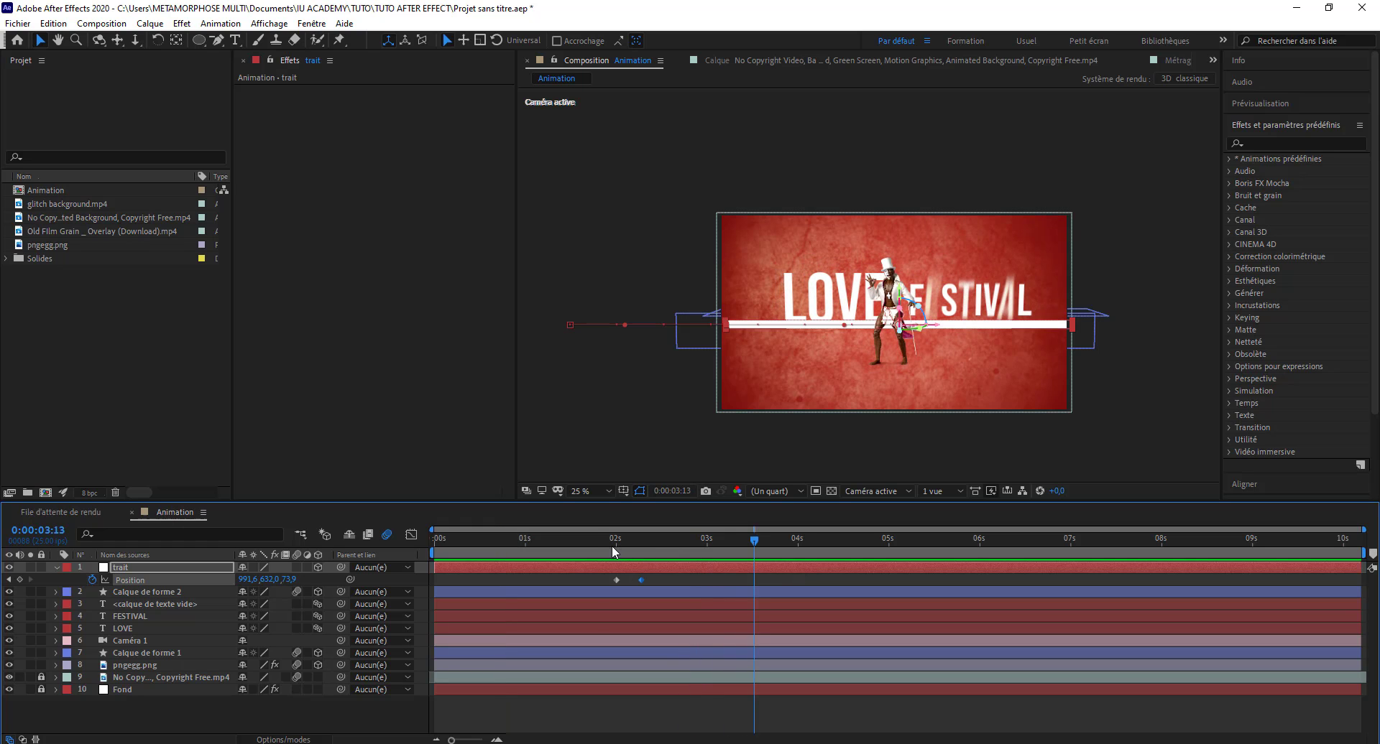
key(Delete)
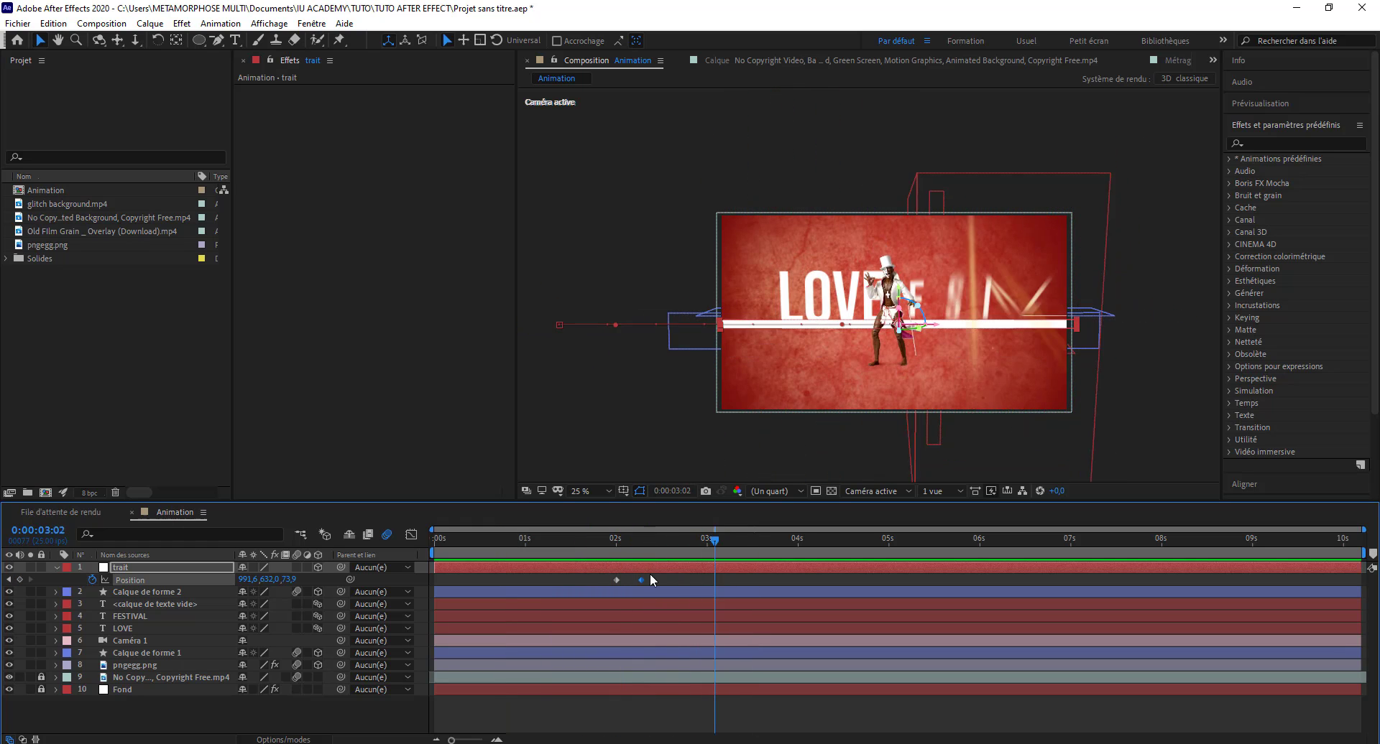
key(ctrl+z)
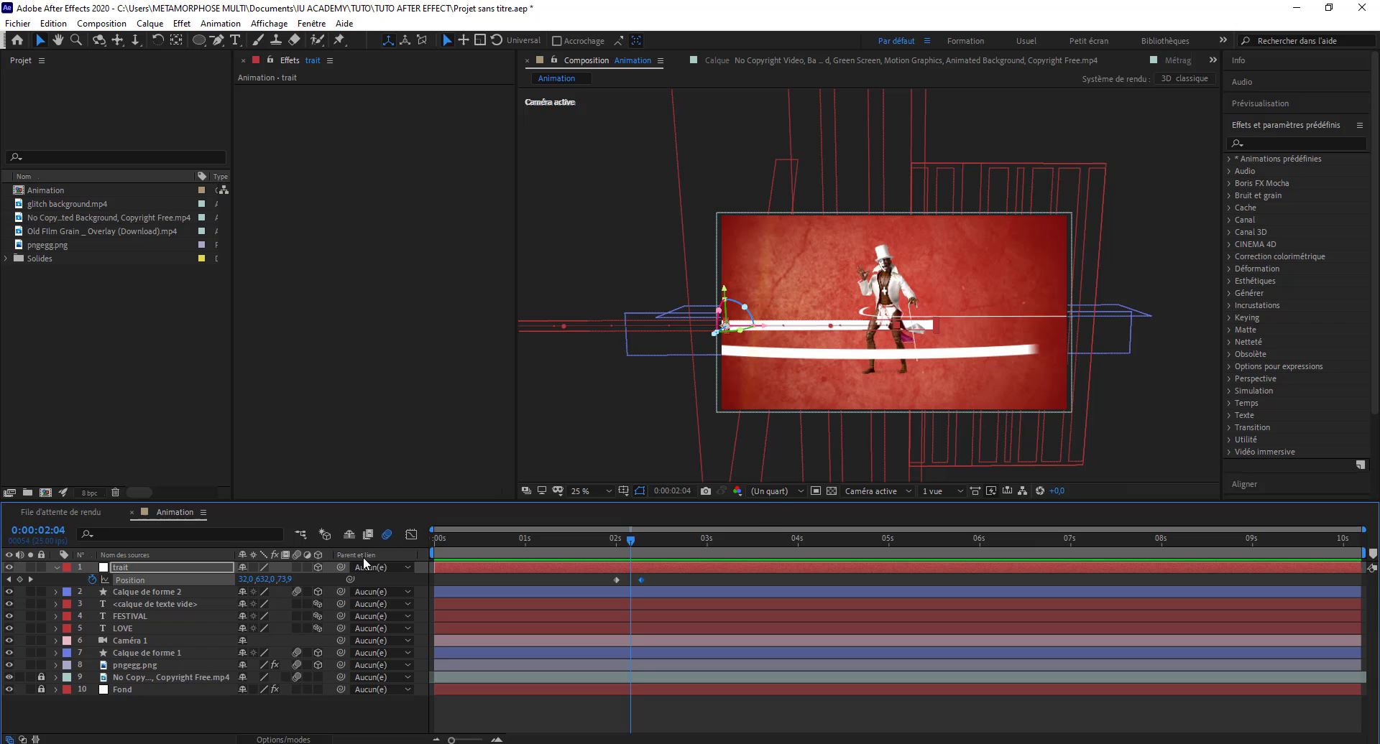
click(298, 566)
Extend the white trait line's left end further left.
click(56, 567)
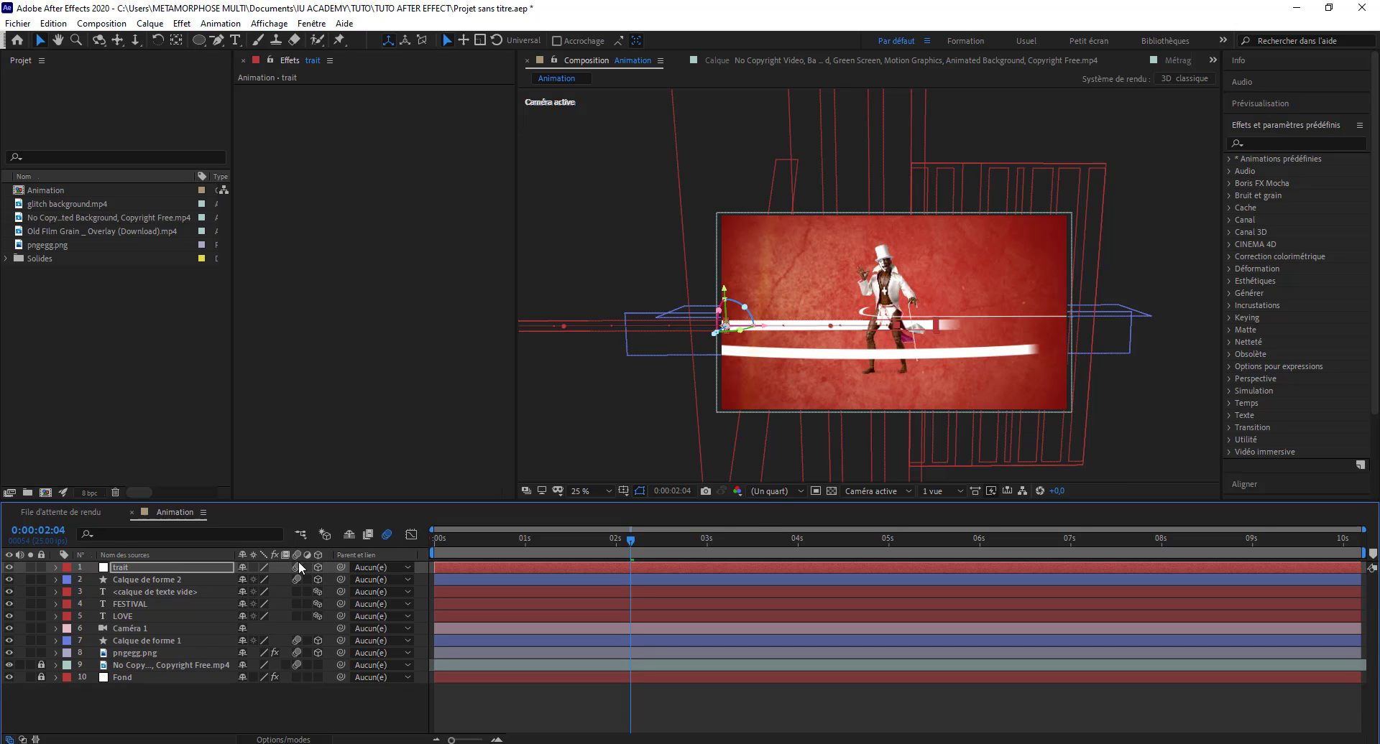
key(space)
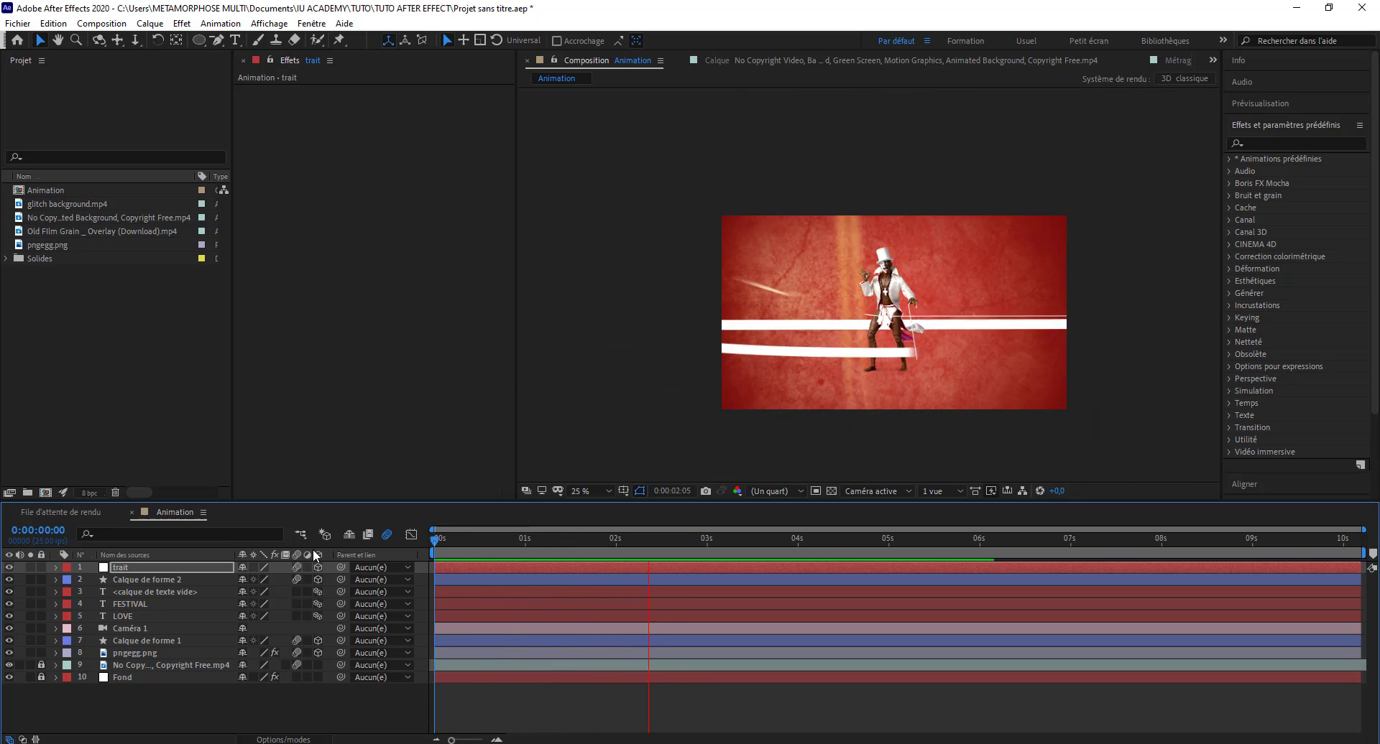
key(space)
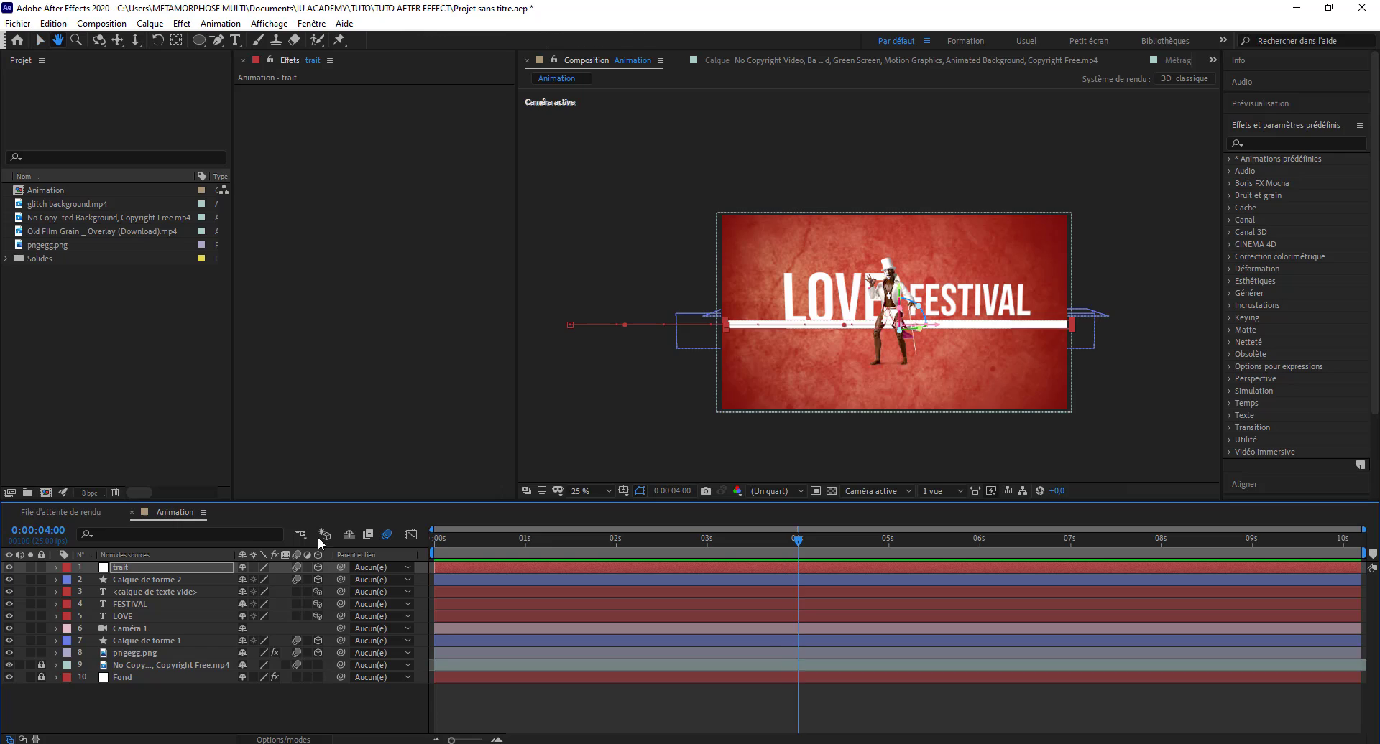
drag(727, 329, 721, 325)
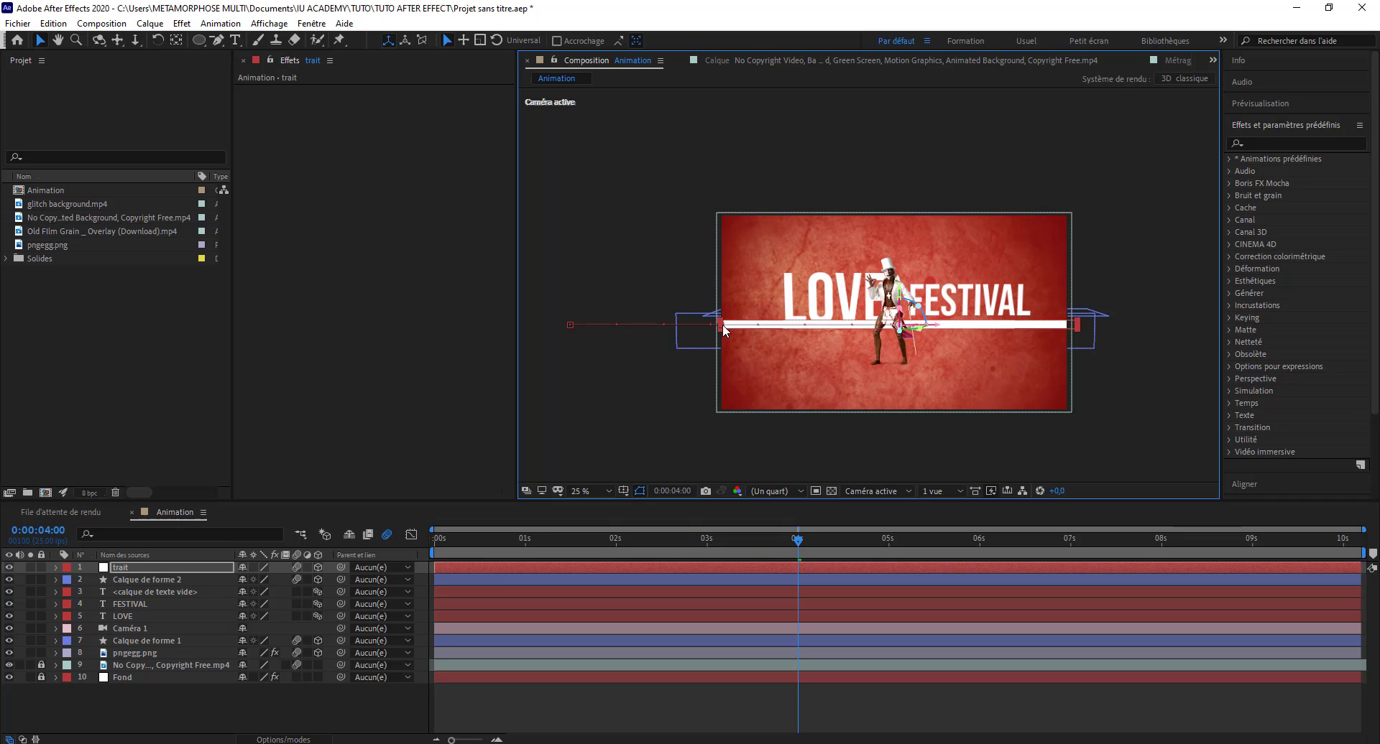
drag(722, 324, 712, 331)
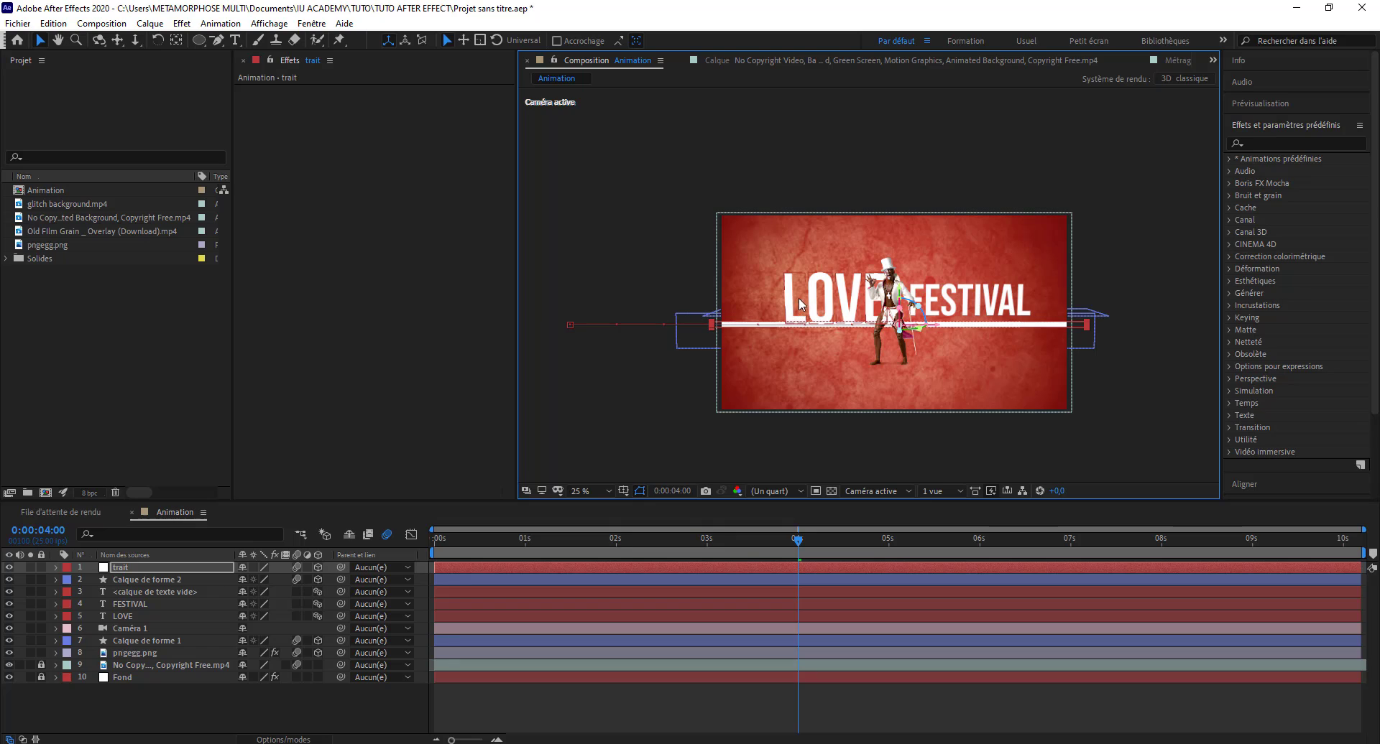
Reposition the LOVE and FESTIVAL titles just above the line.
click(830, 310)
drag(830, 308, 883, 309)
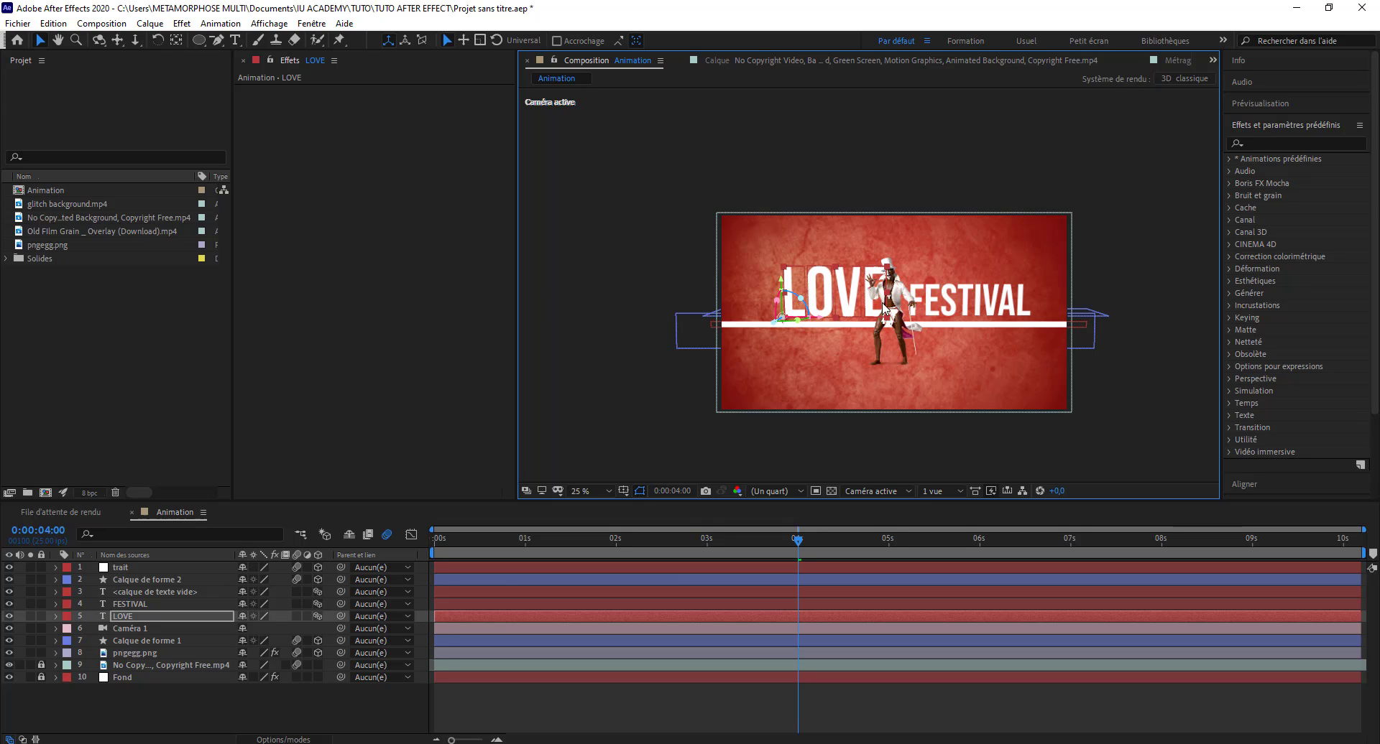
drag(969, 302, 965, 293)
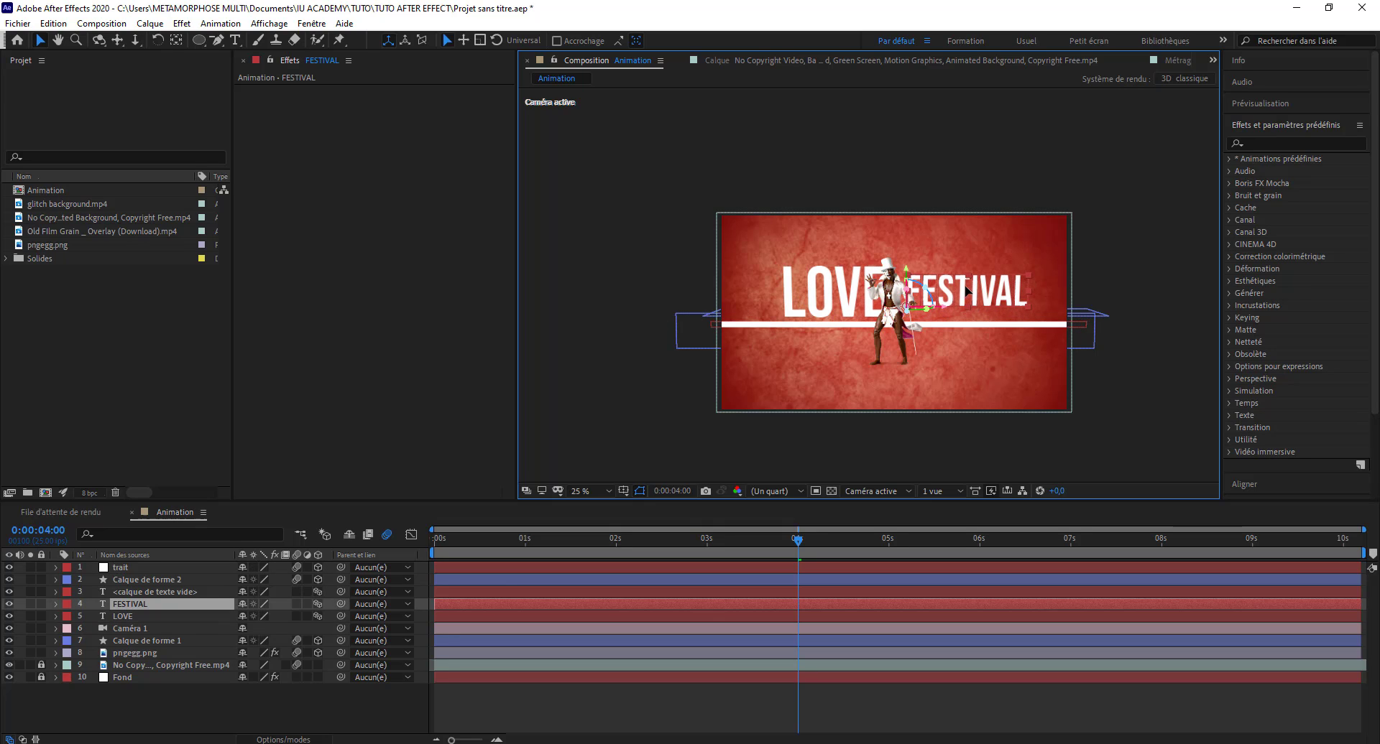
drag(829, 297, 821, 296)
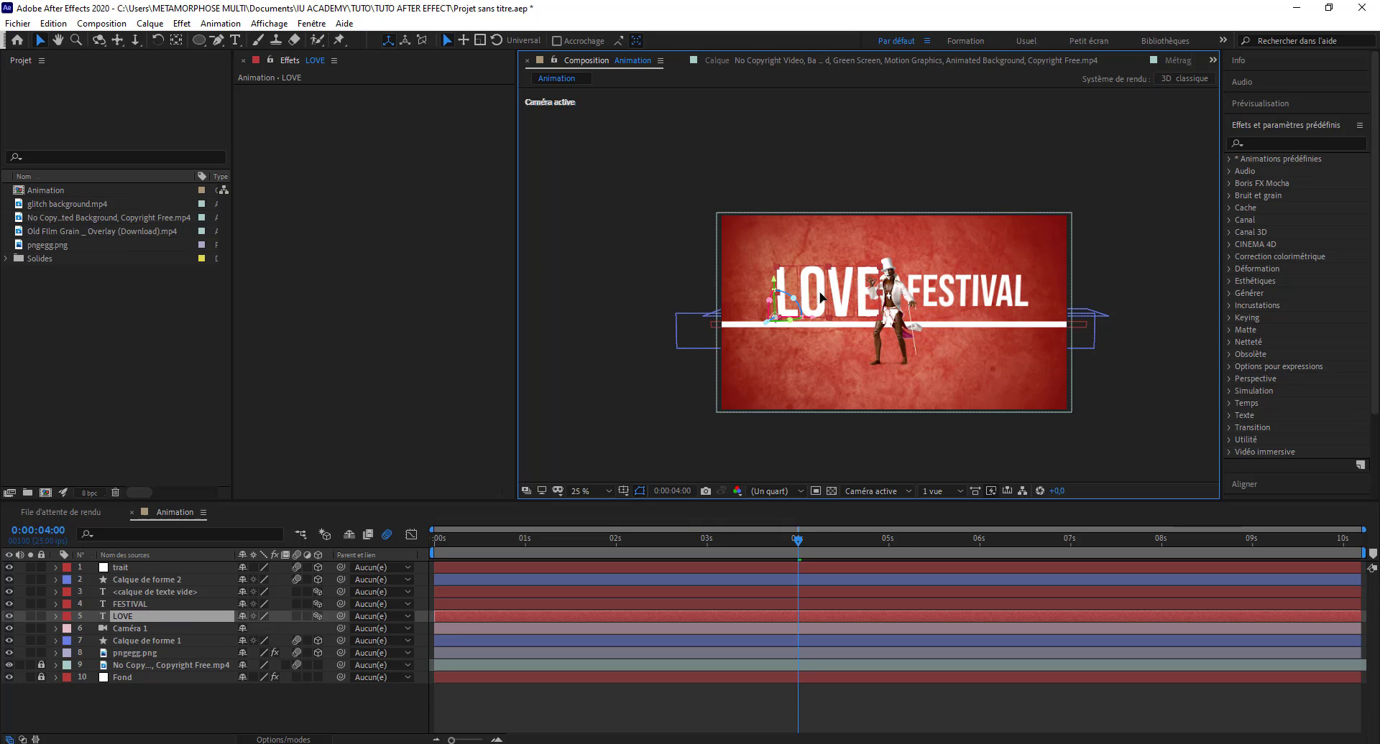
key(Return)
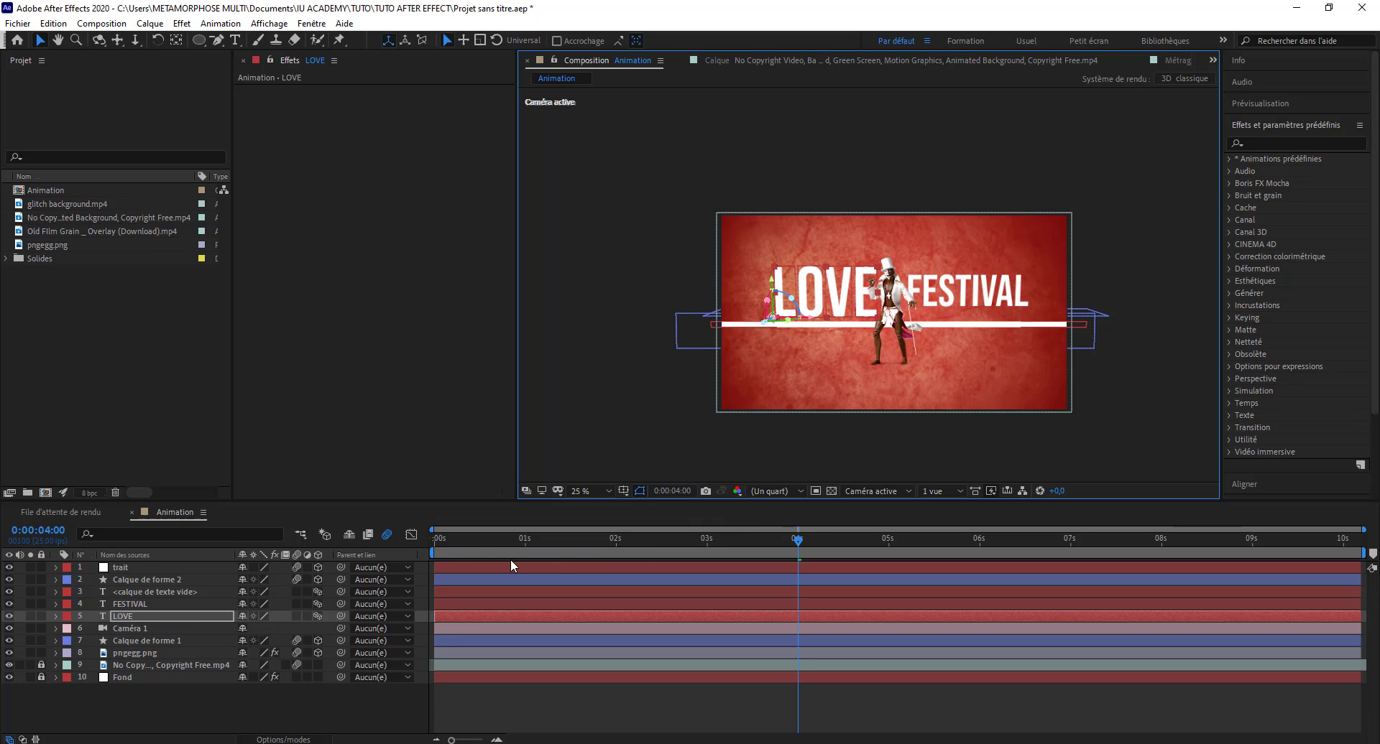
Preview the animation from the start and scrub through it to inspect frames.
key(space)
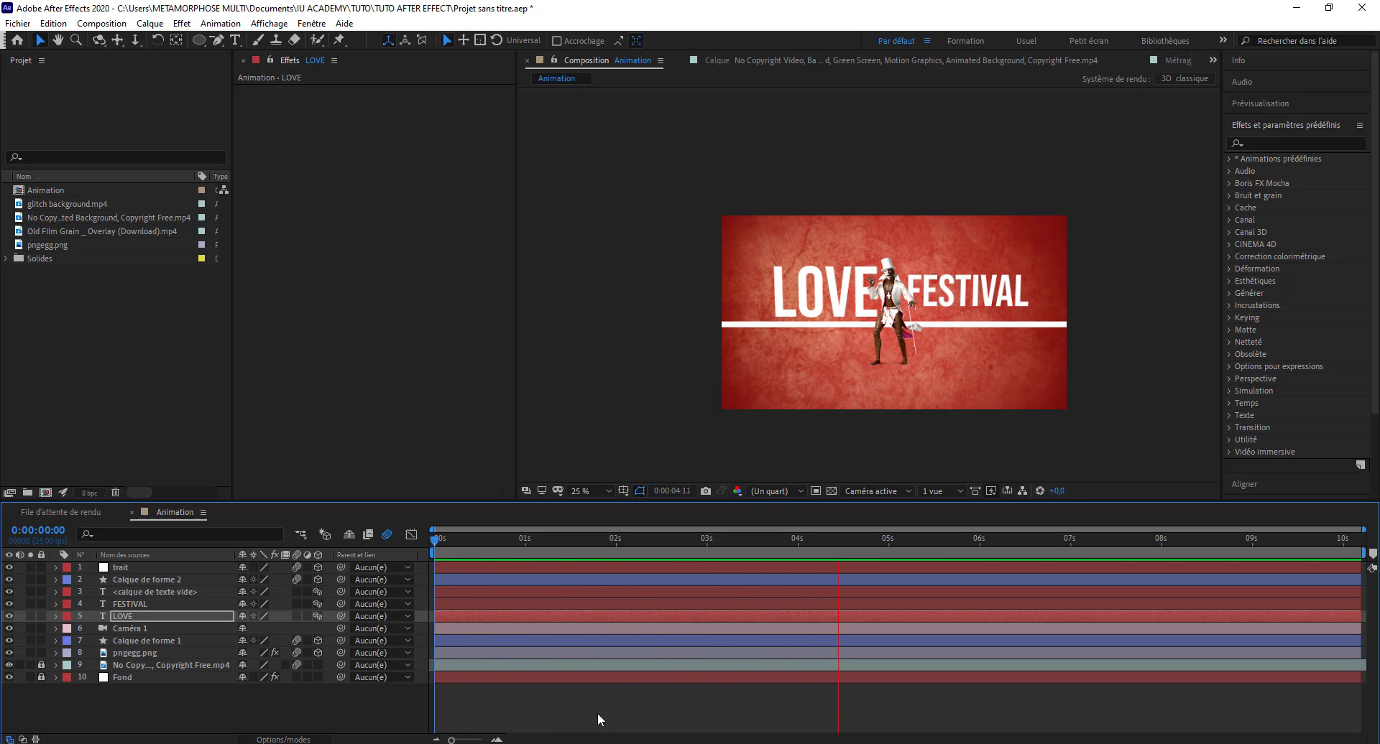
key(space)
key(space)
key(space)
key(space)
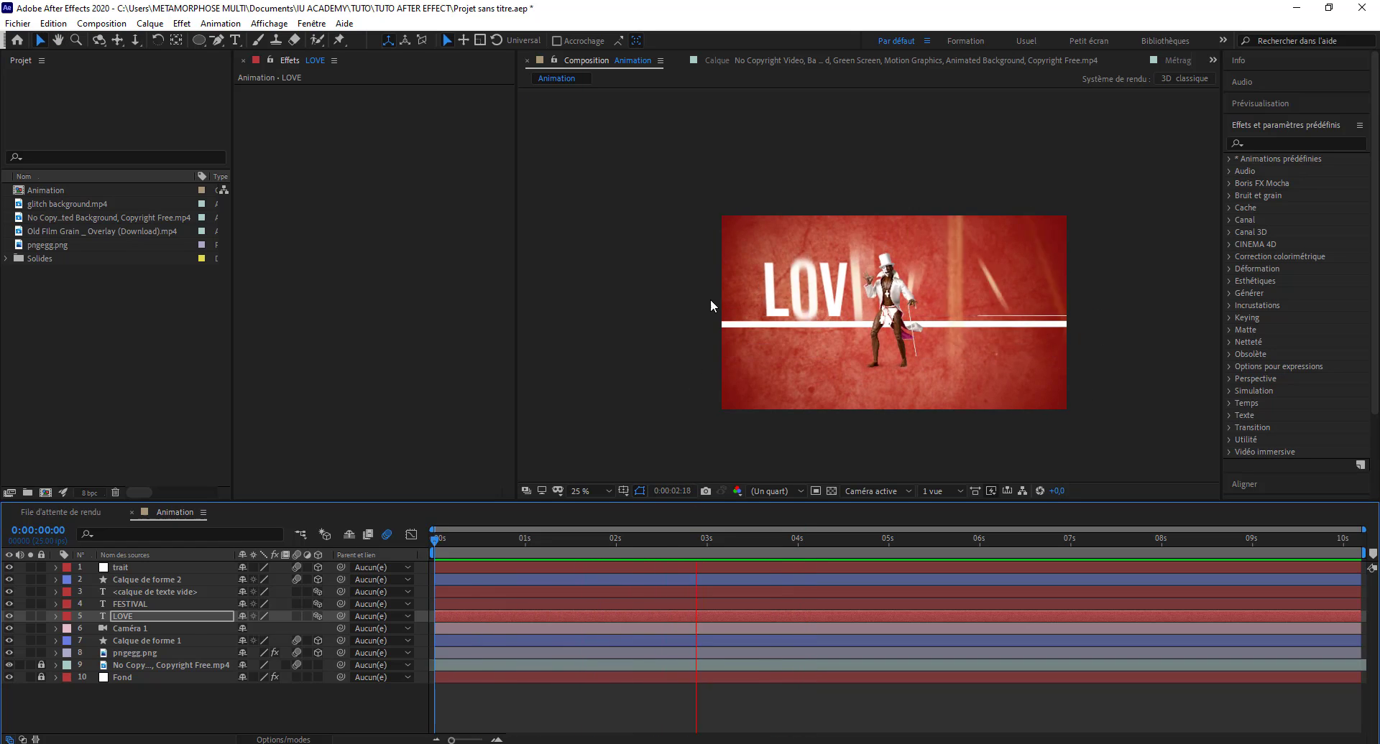
key(space)
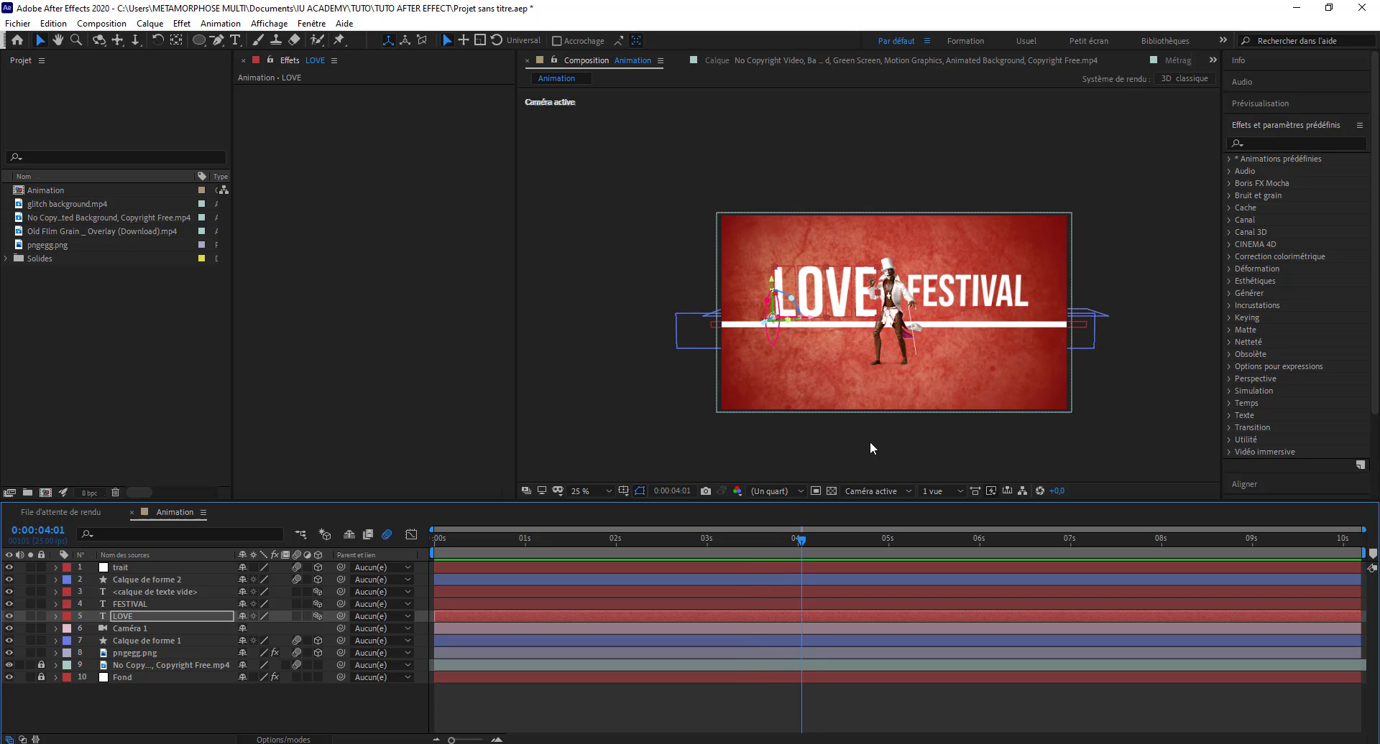
key(space)
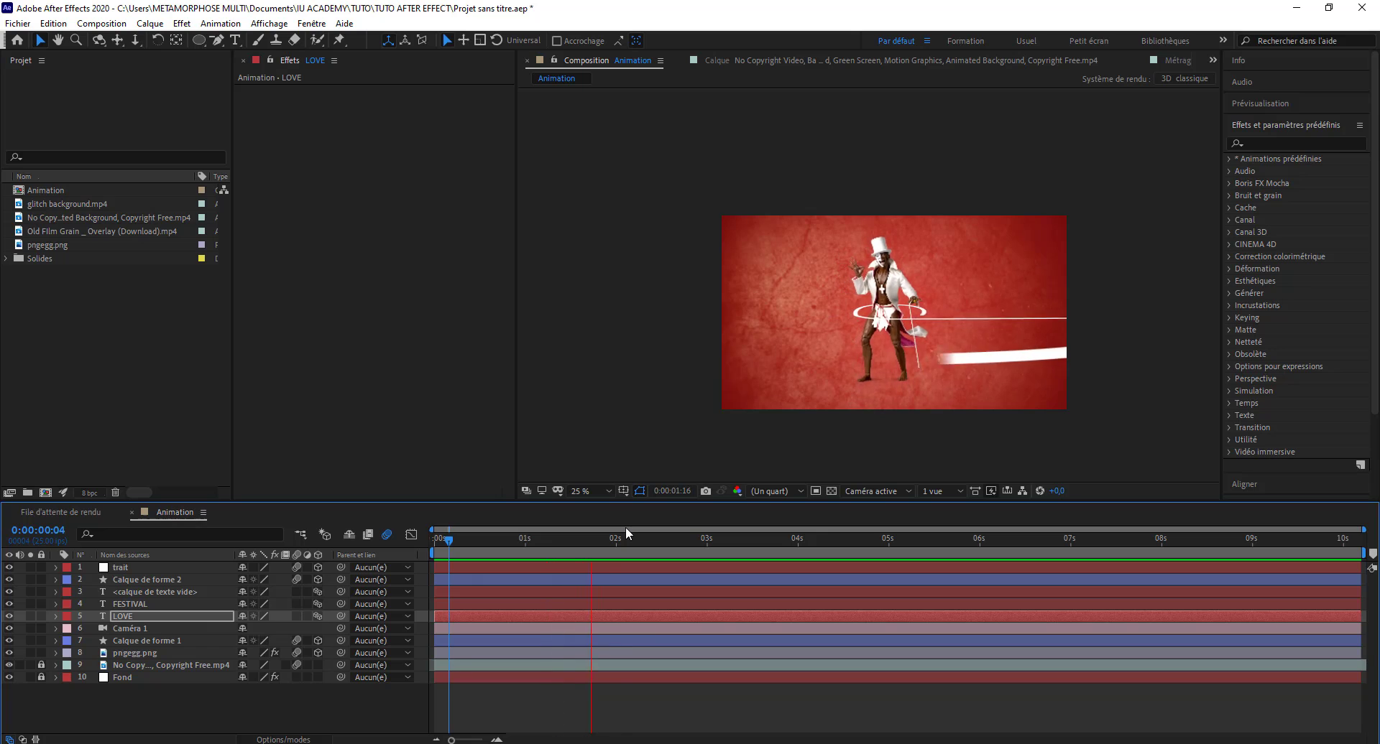
key(space)
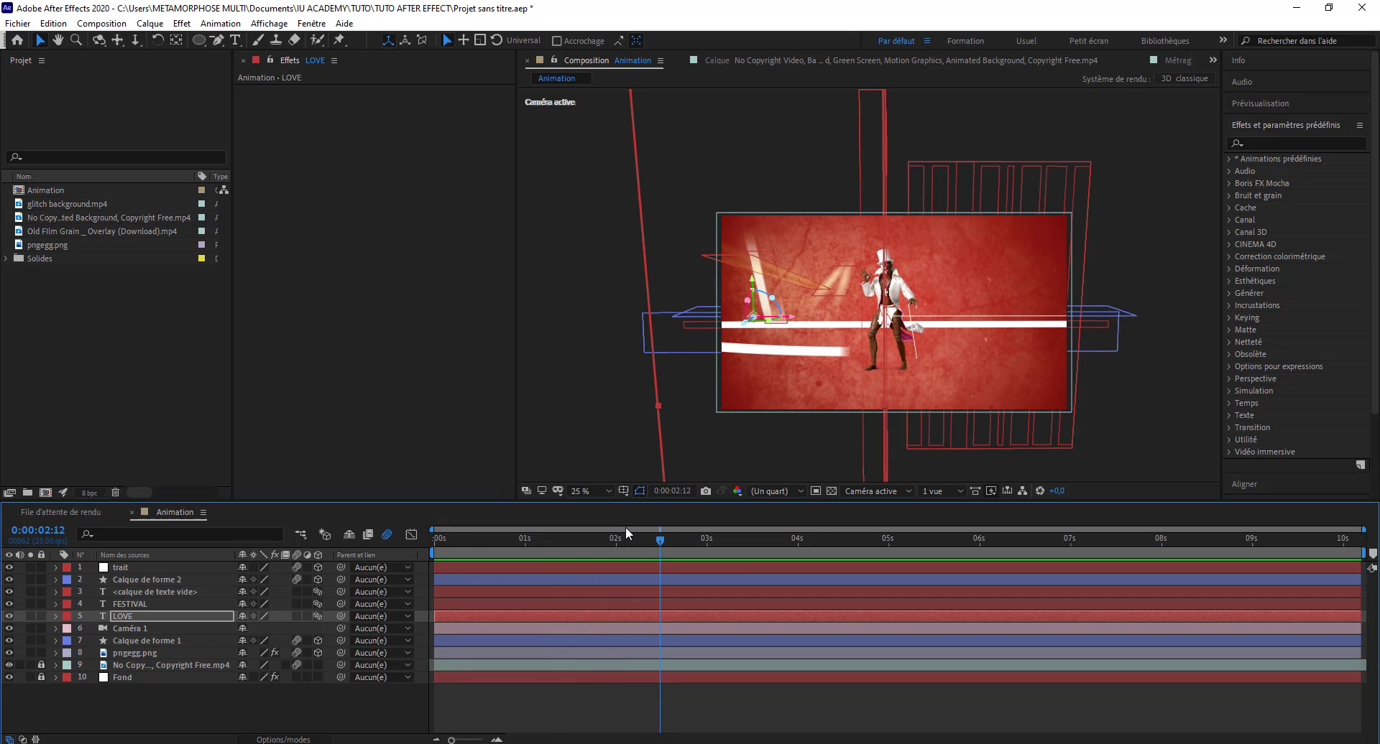
key(space)
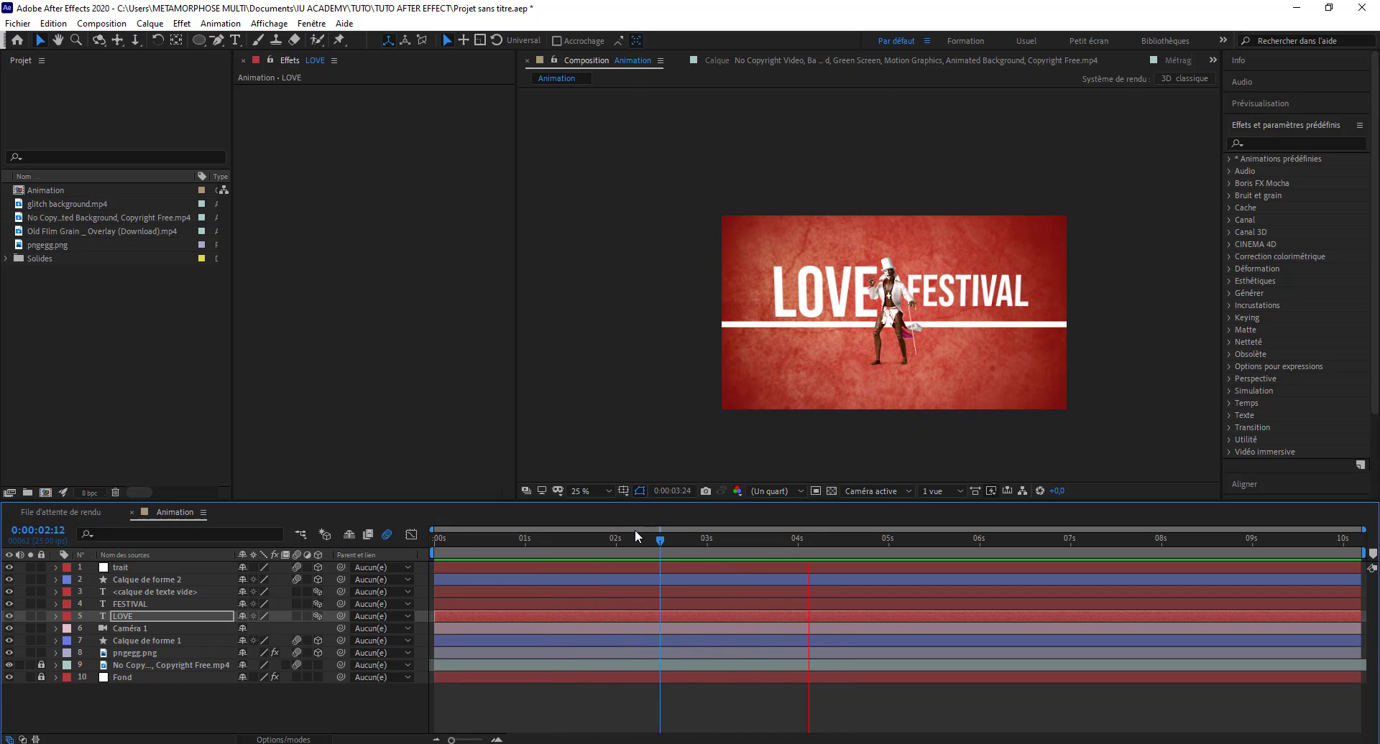
key(space)
key(Home)
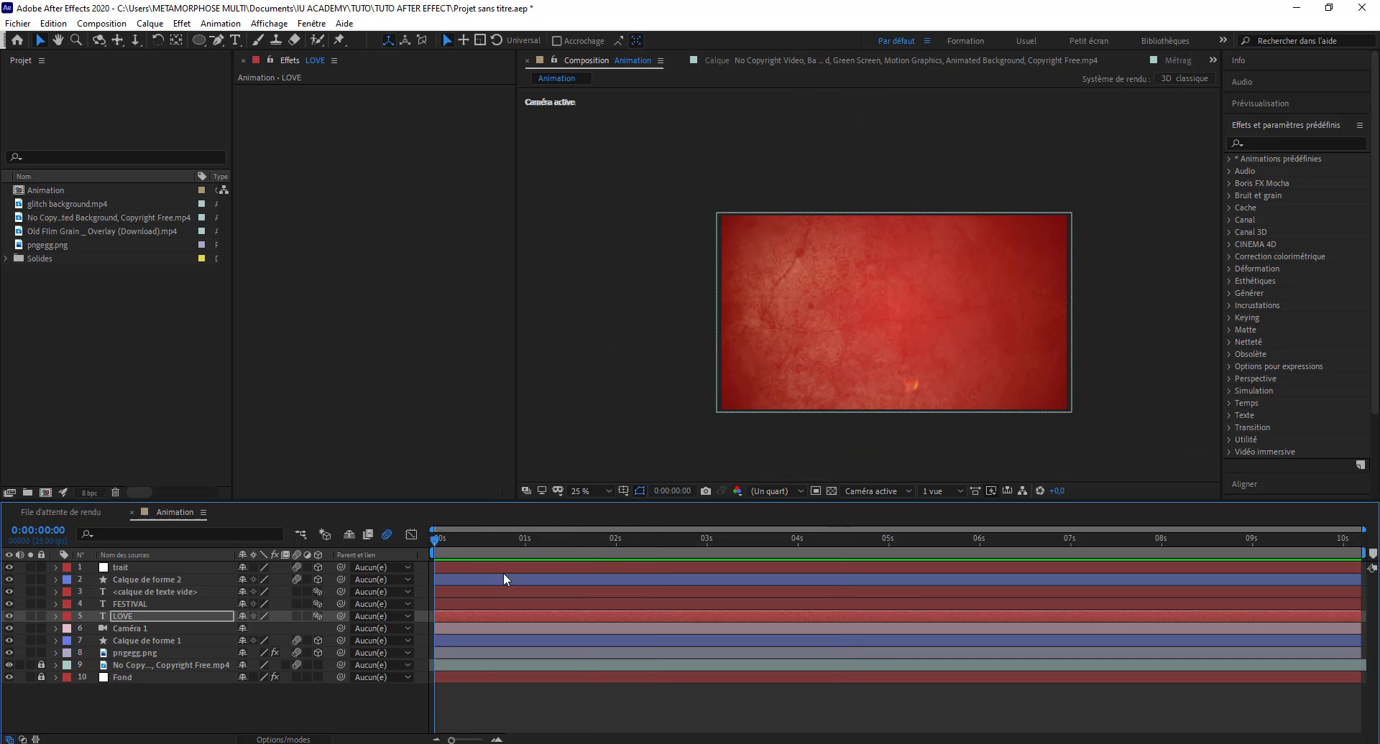
drag(503, 579, 659, 581)
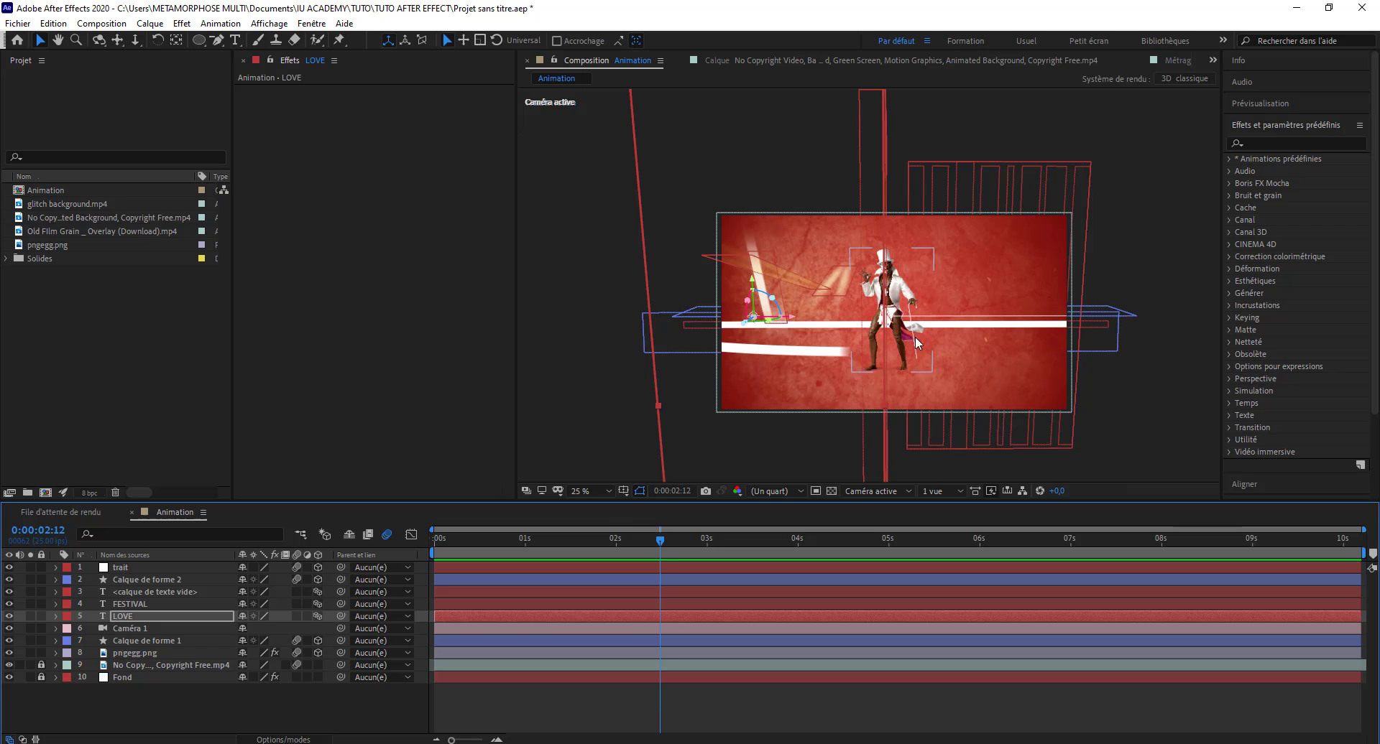
click(148, 642)
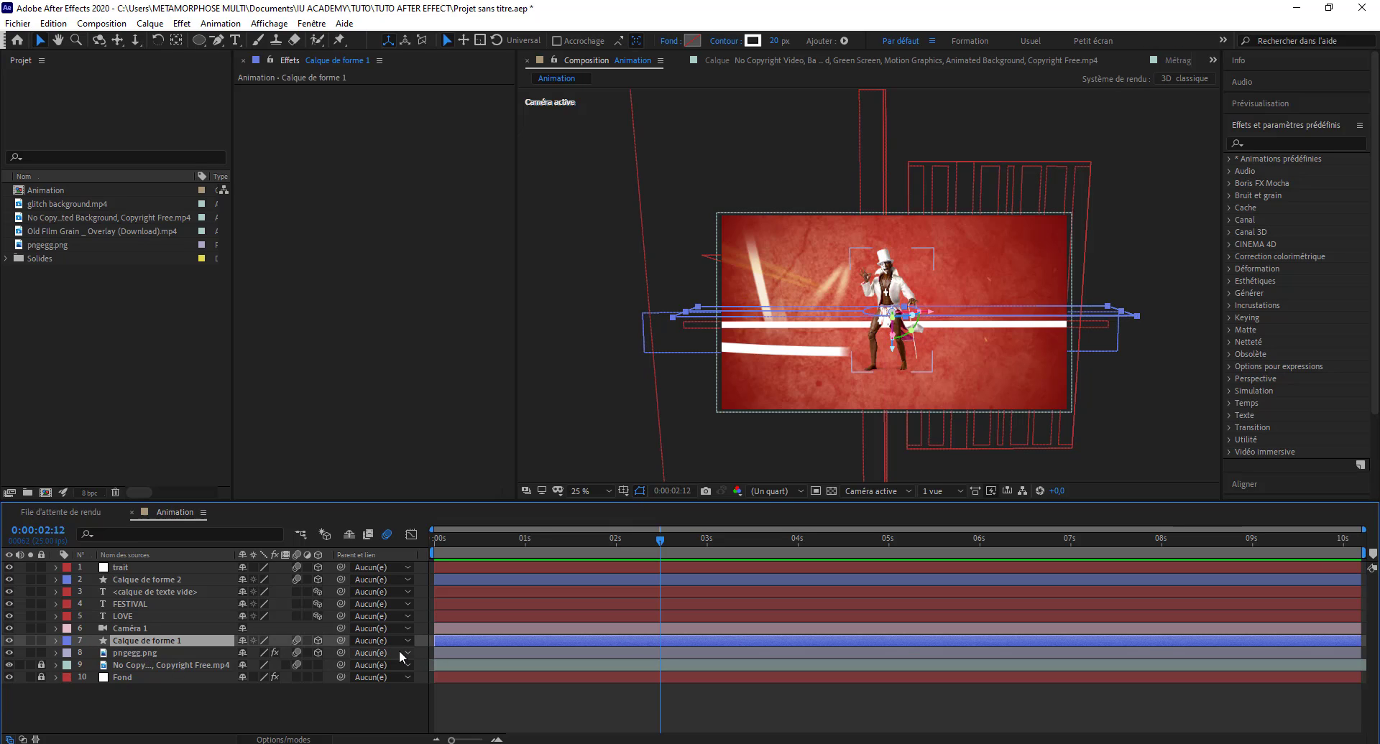
Move Calque de forme 1's Début keyframe, trying 2:12 and 2:02, then settling near 2.6 s.
key(u)
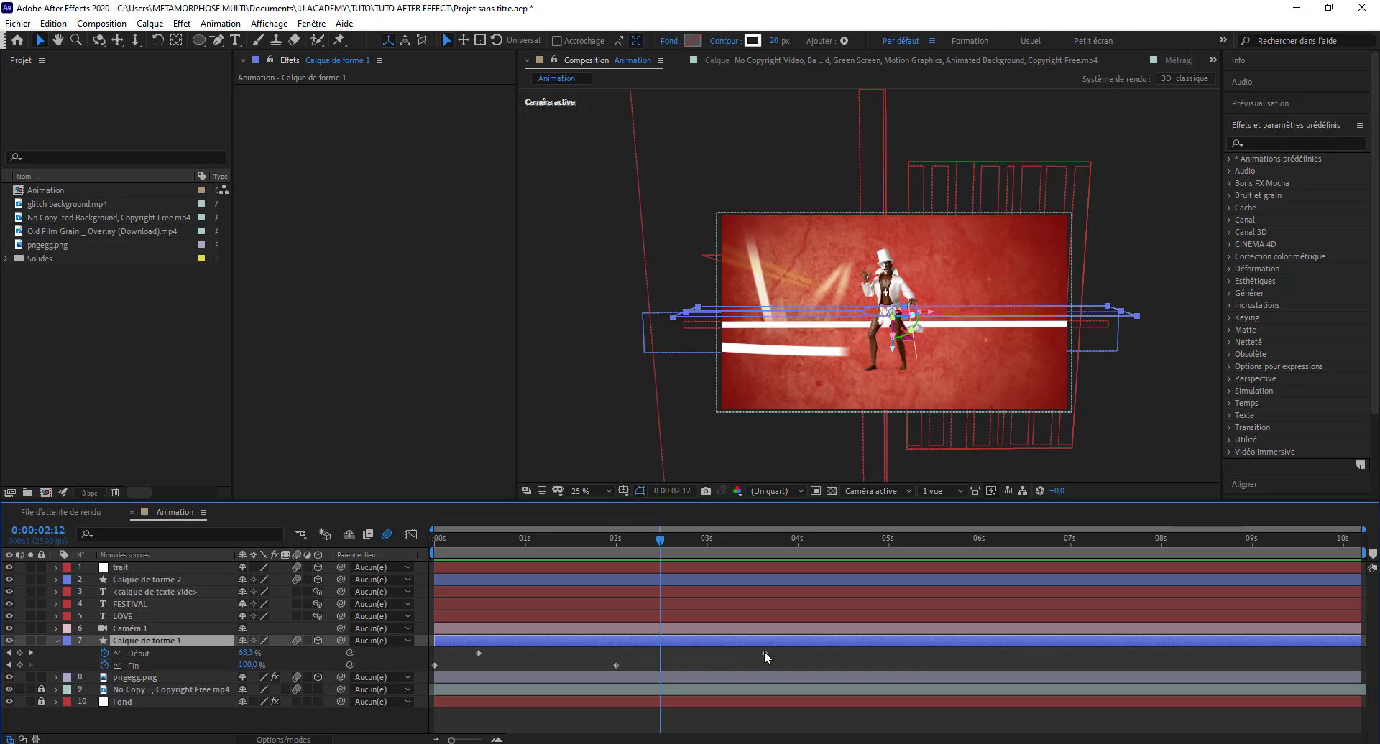
drag(765, 653, 658, 661)
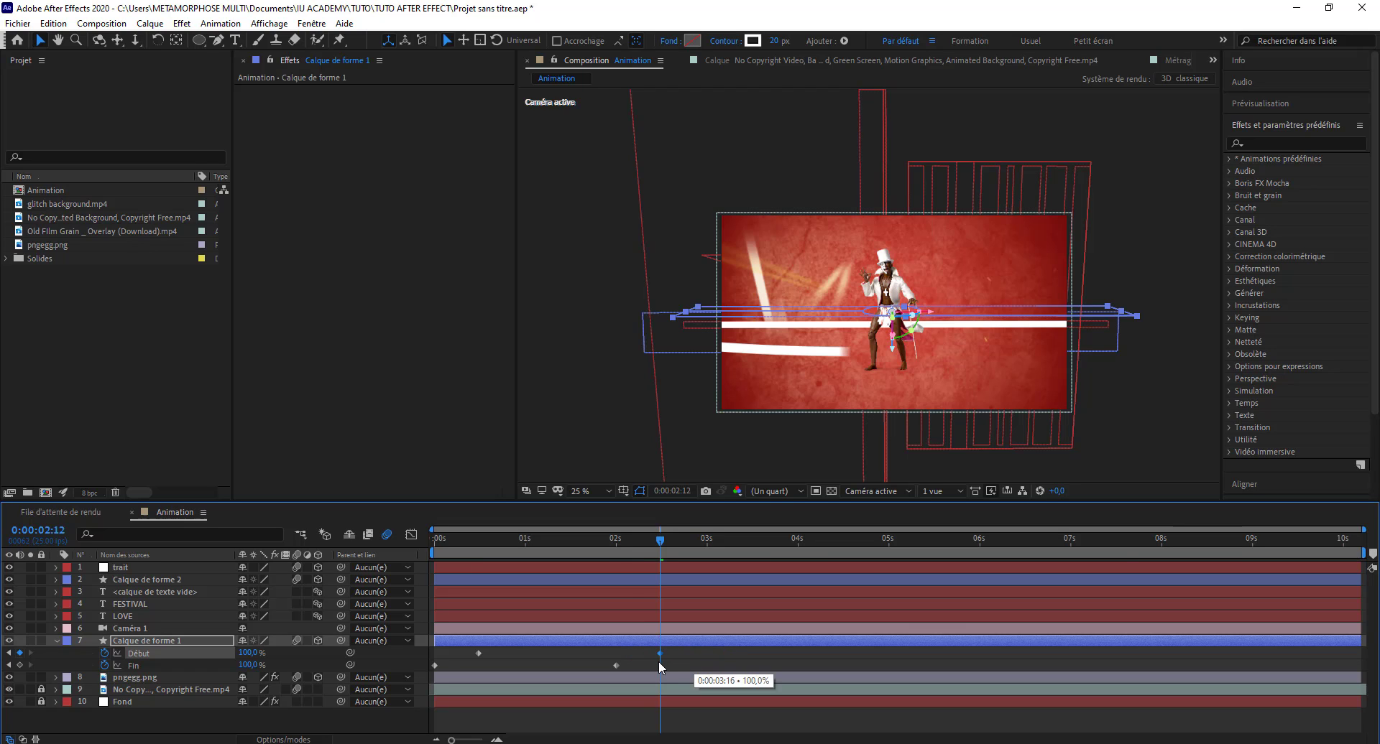
mouse_move(606, 554)
mouse_down()
mouse_move(659, 558)
mouse_move(624, 554)
mouse_up()
click(568, 450)
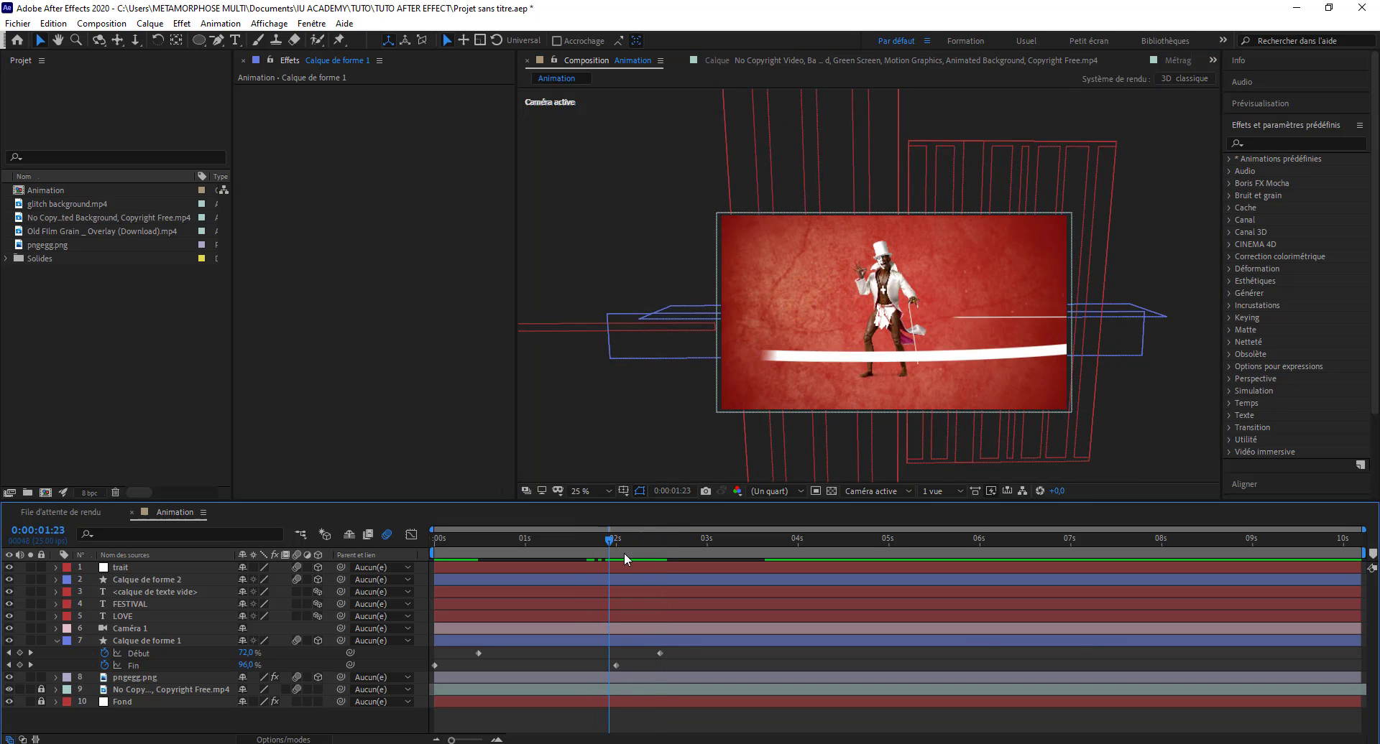
drag(658, 652, 626, 654)
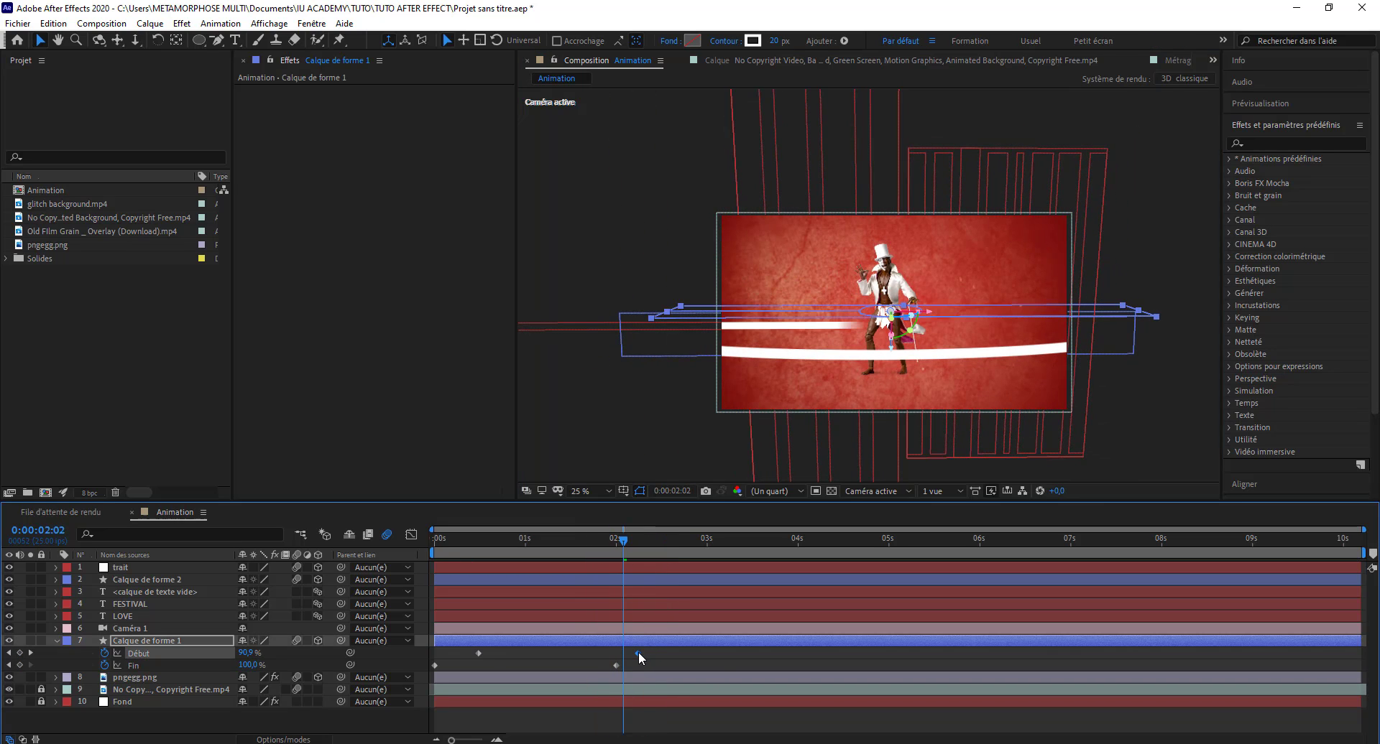
drag(622, 542, 442, 516)
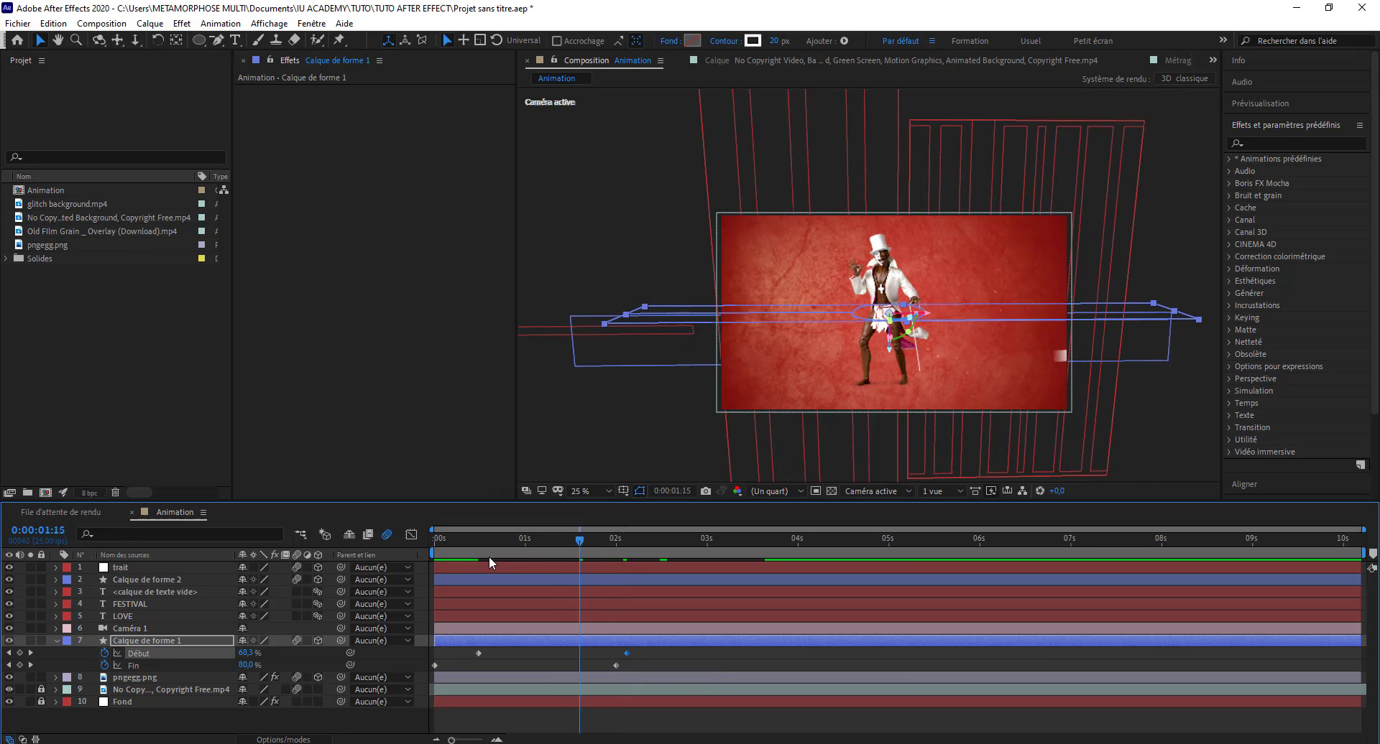
key(space)
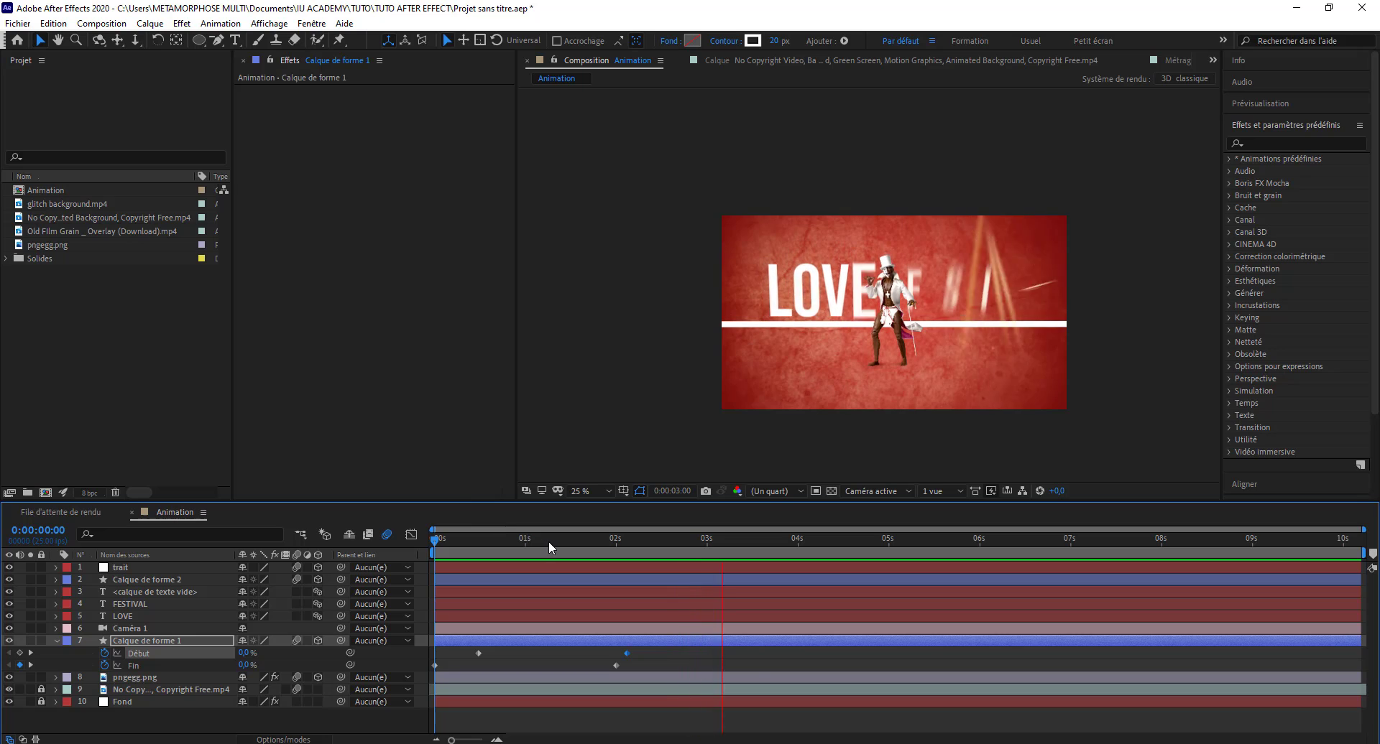
key(space)
drag(628, 651, 675, 651)
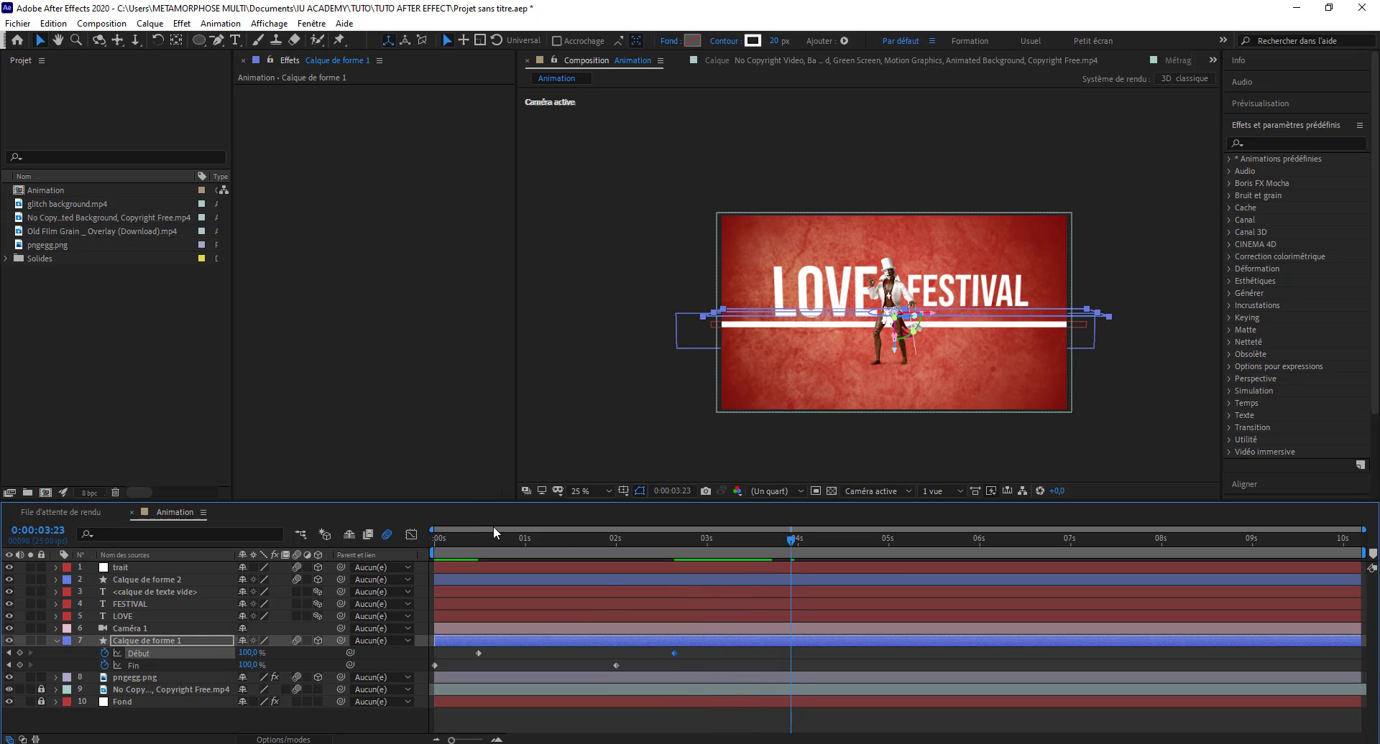
key(space)
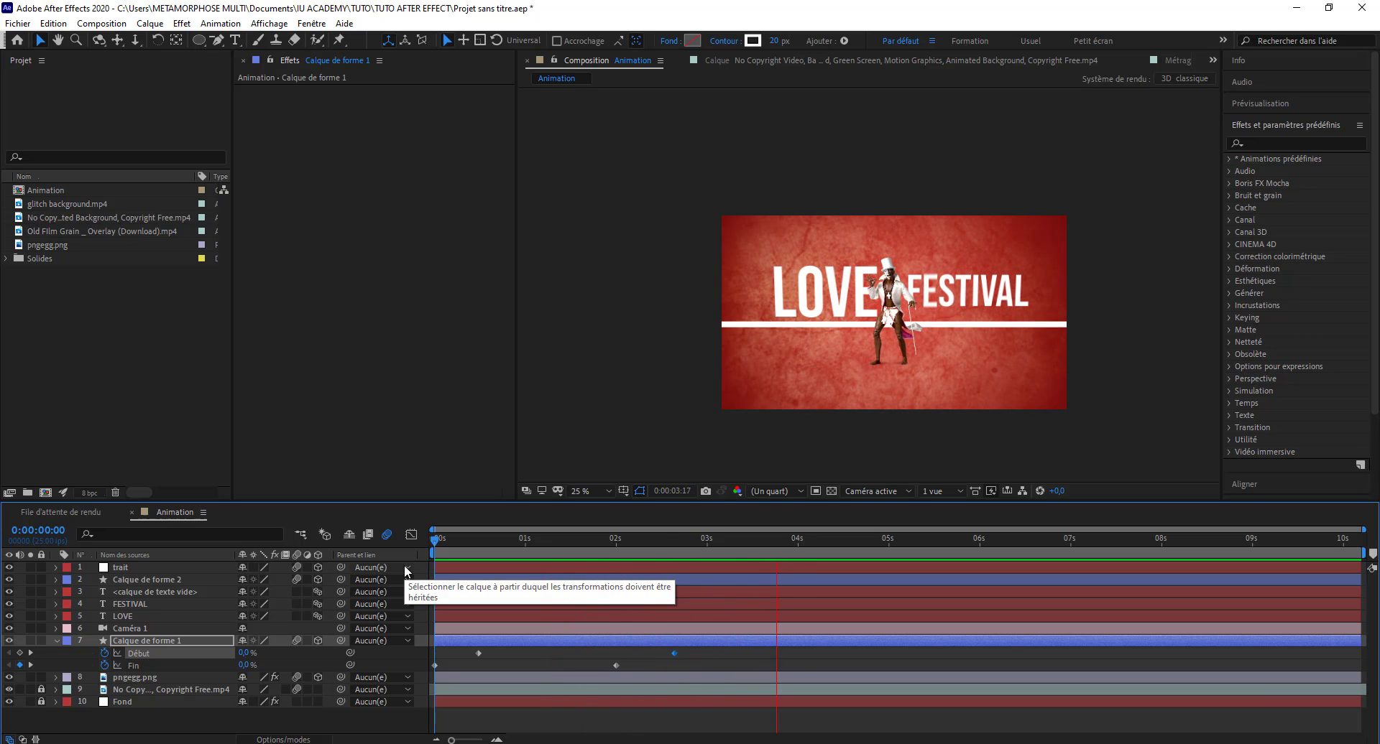
key(space)
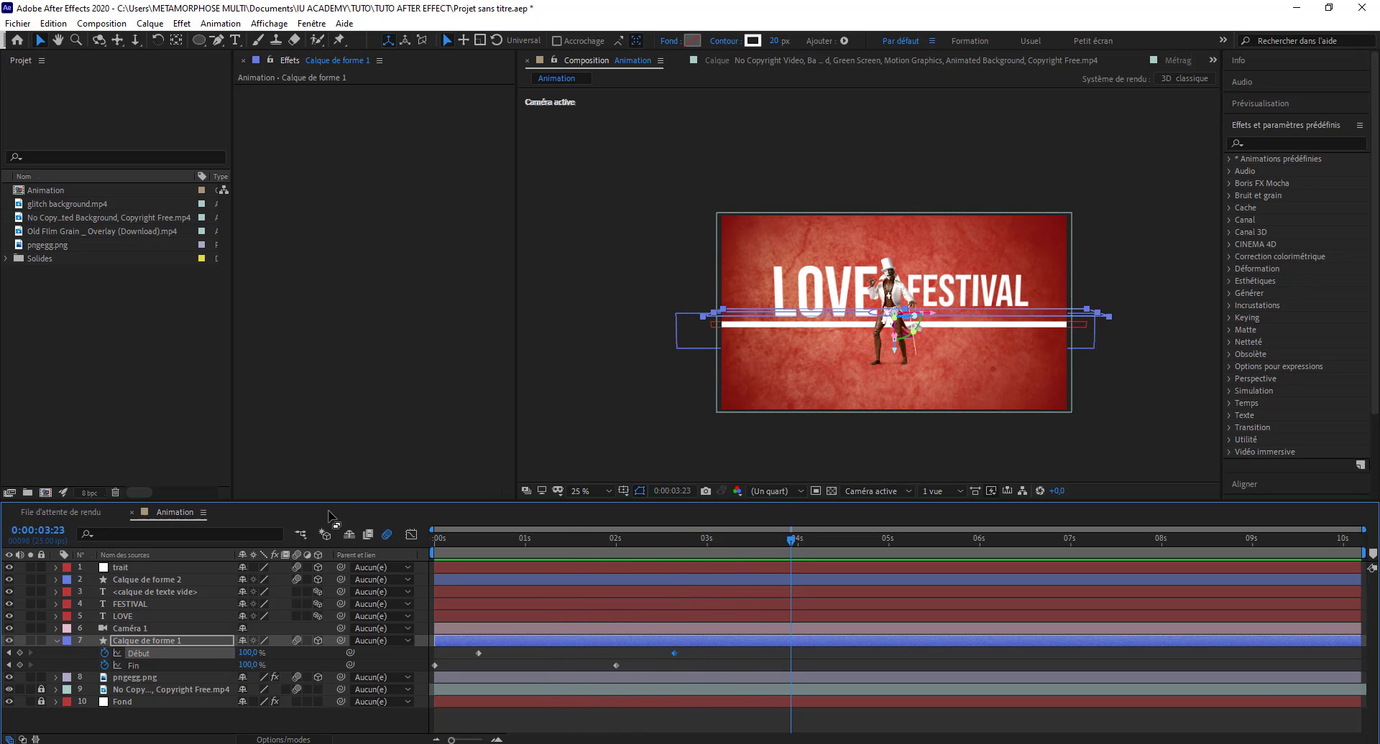
Collapse the shape layer and preview the Old Film Grain overlay footage in its own viewer.
click(55, 639)
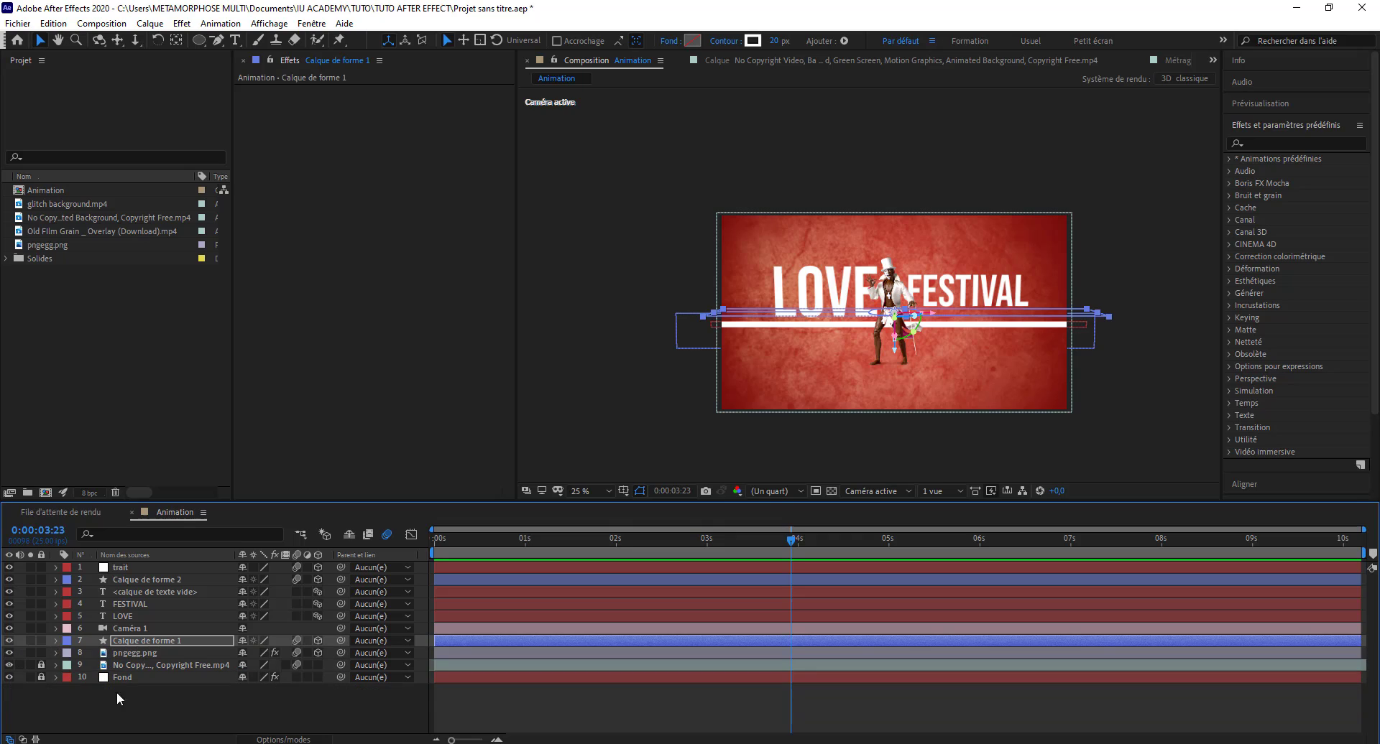
click(116, 692)
click(33, 203)
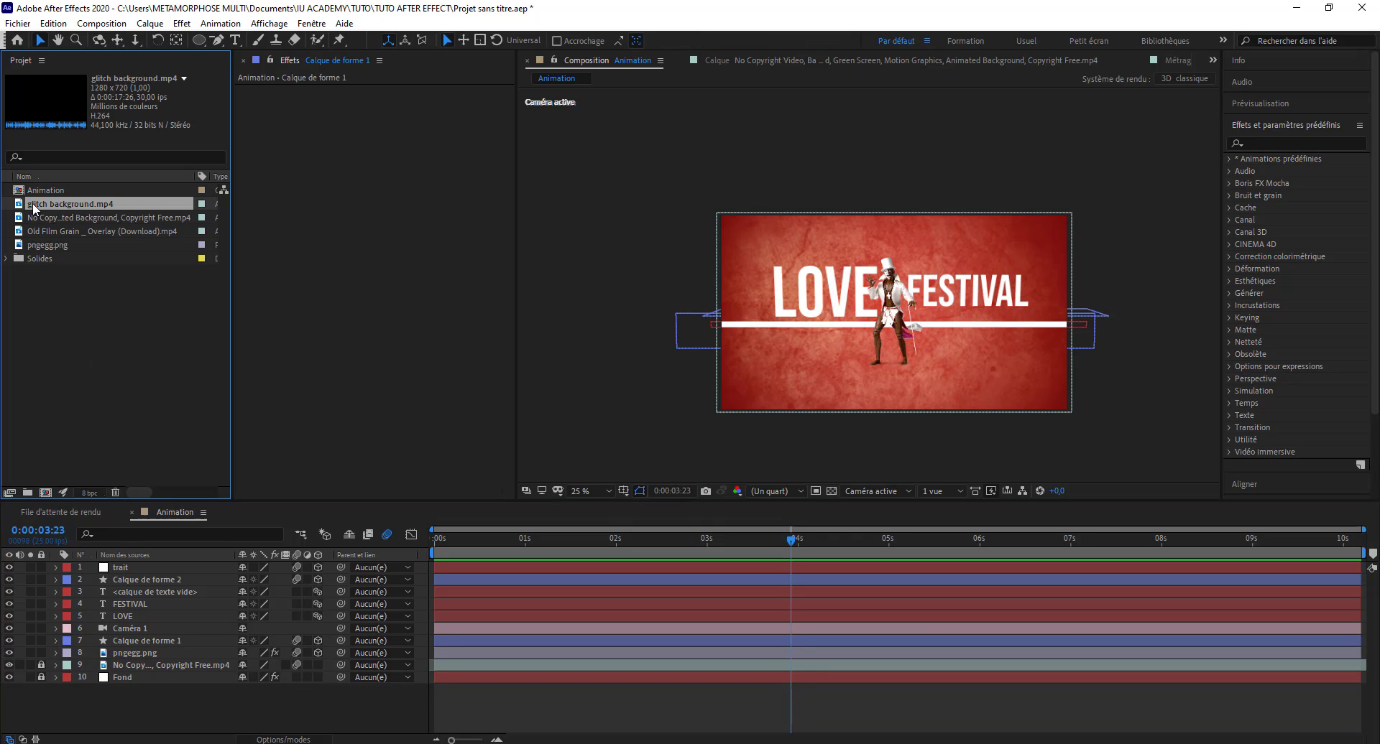
click(37, 219)
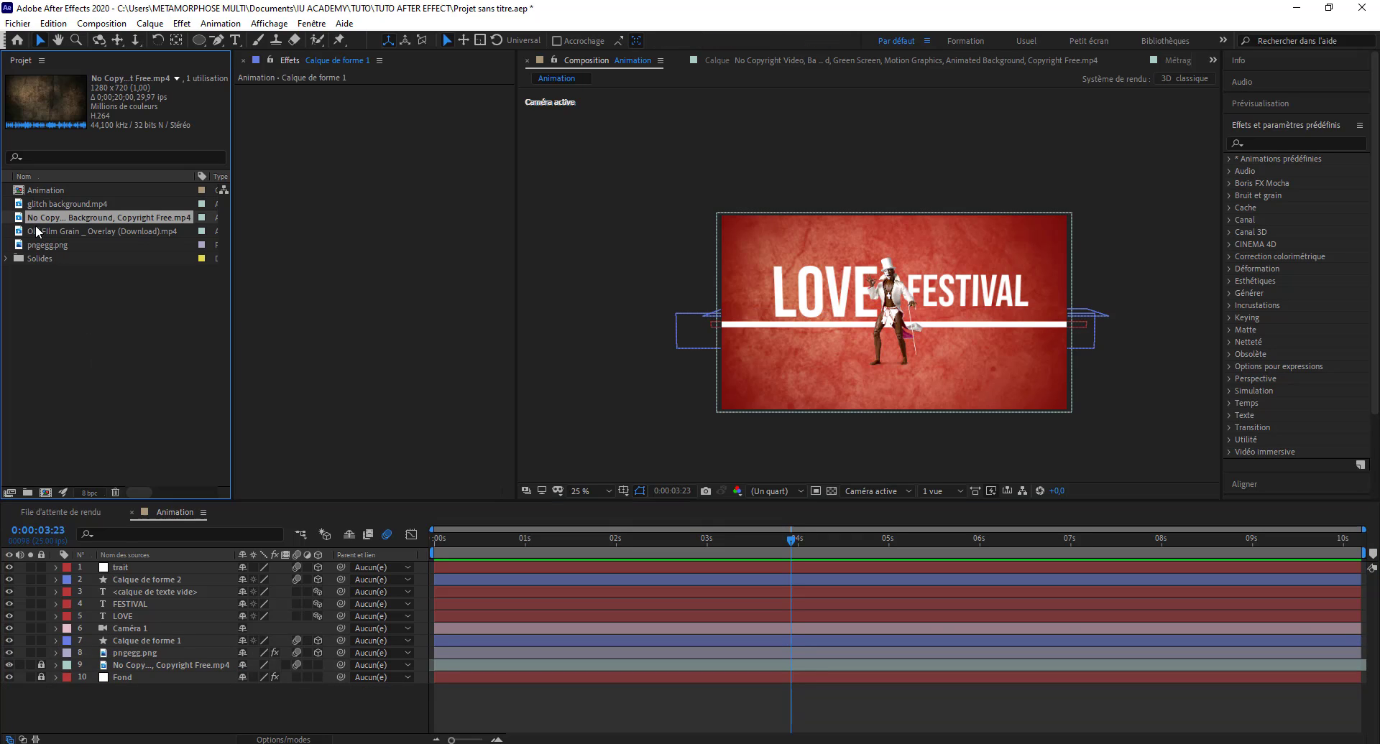
click(29, 231)
double_click(29, 230)
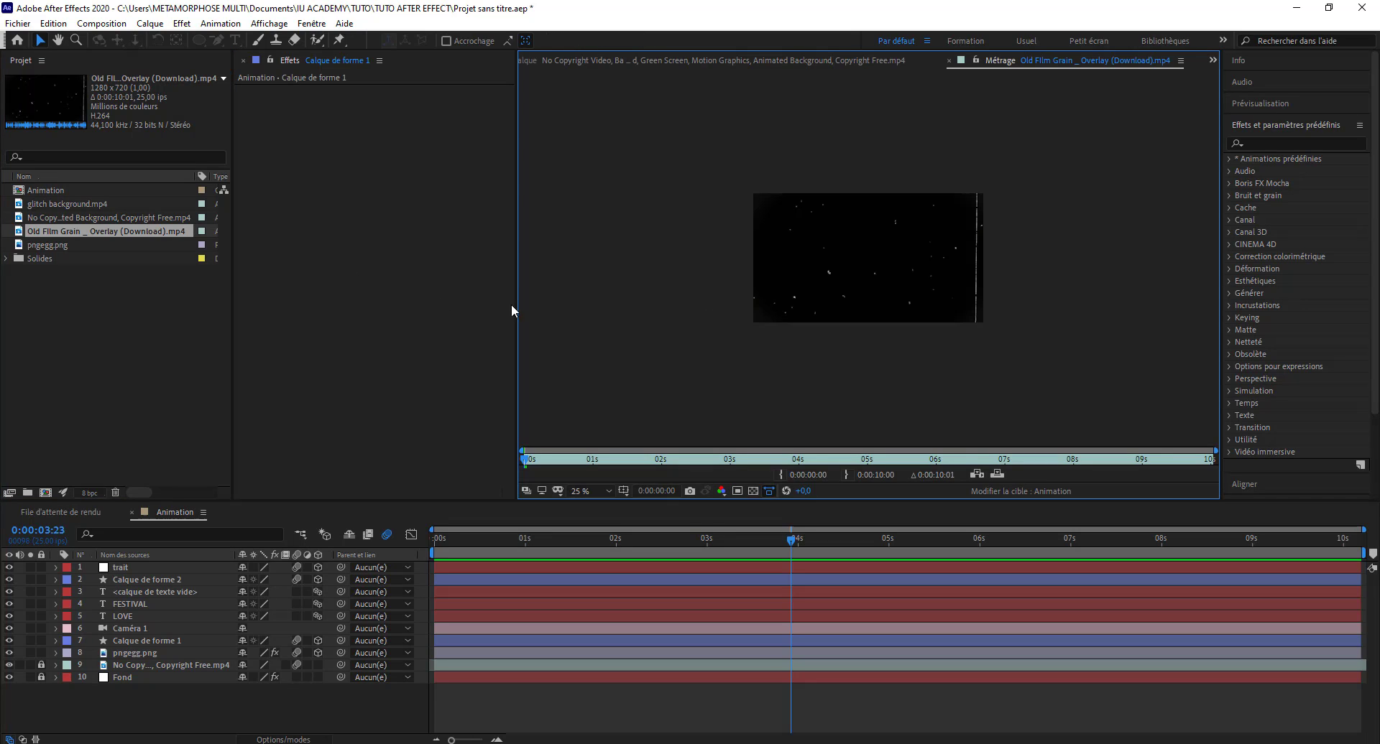
key(space)
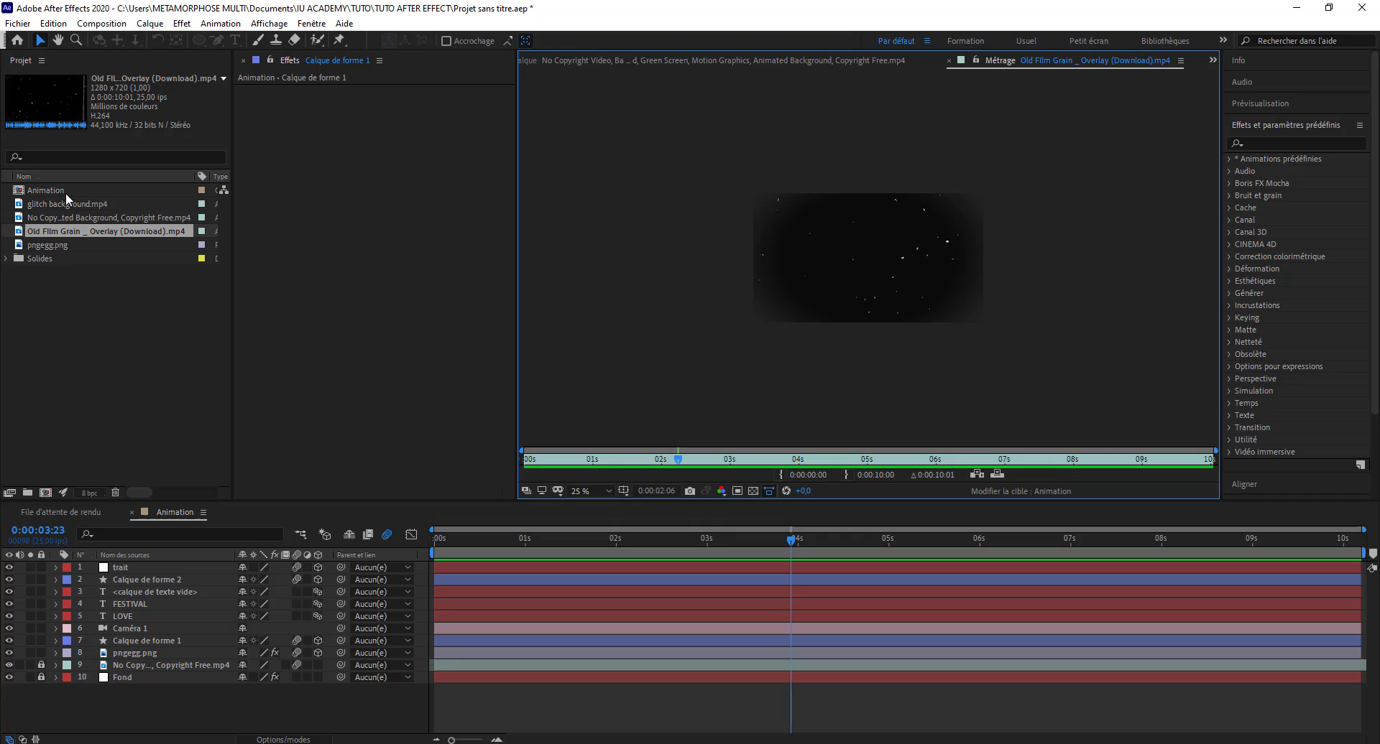
Close the layer viewer with Fermer le panneau and return to the Animation composition.
click(568, 61)
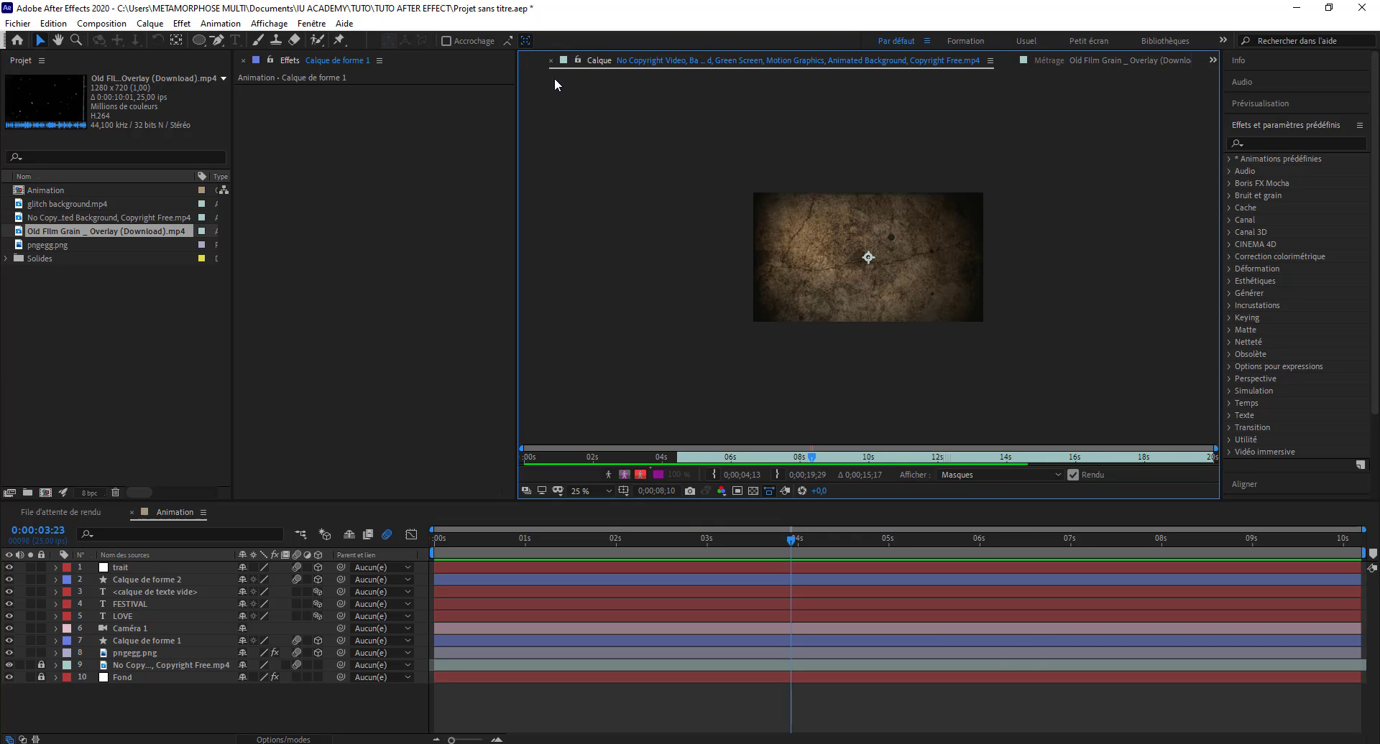
right_click(630, 60)
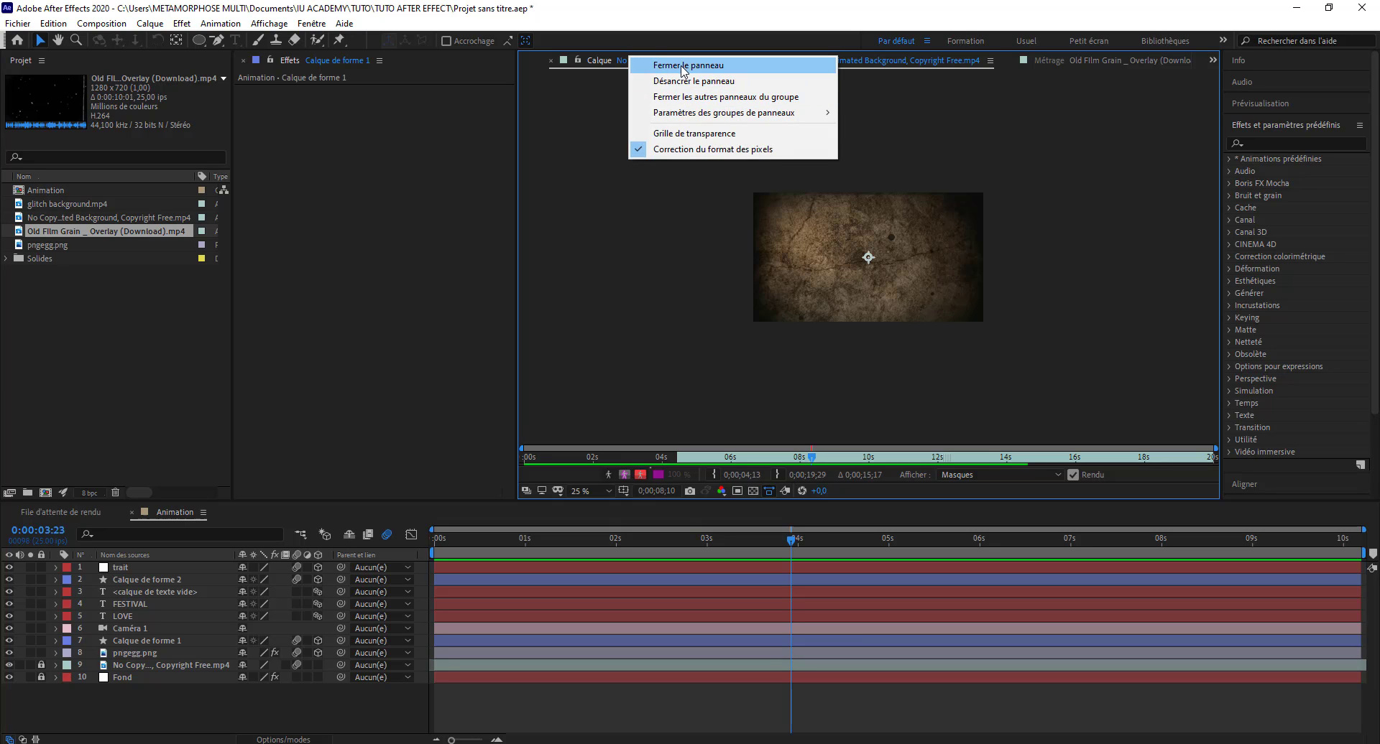
click(683, 65)
click(610, 62)
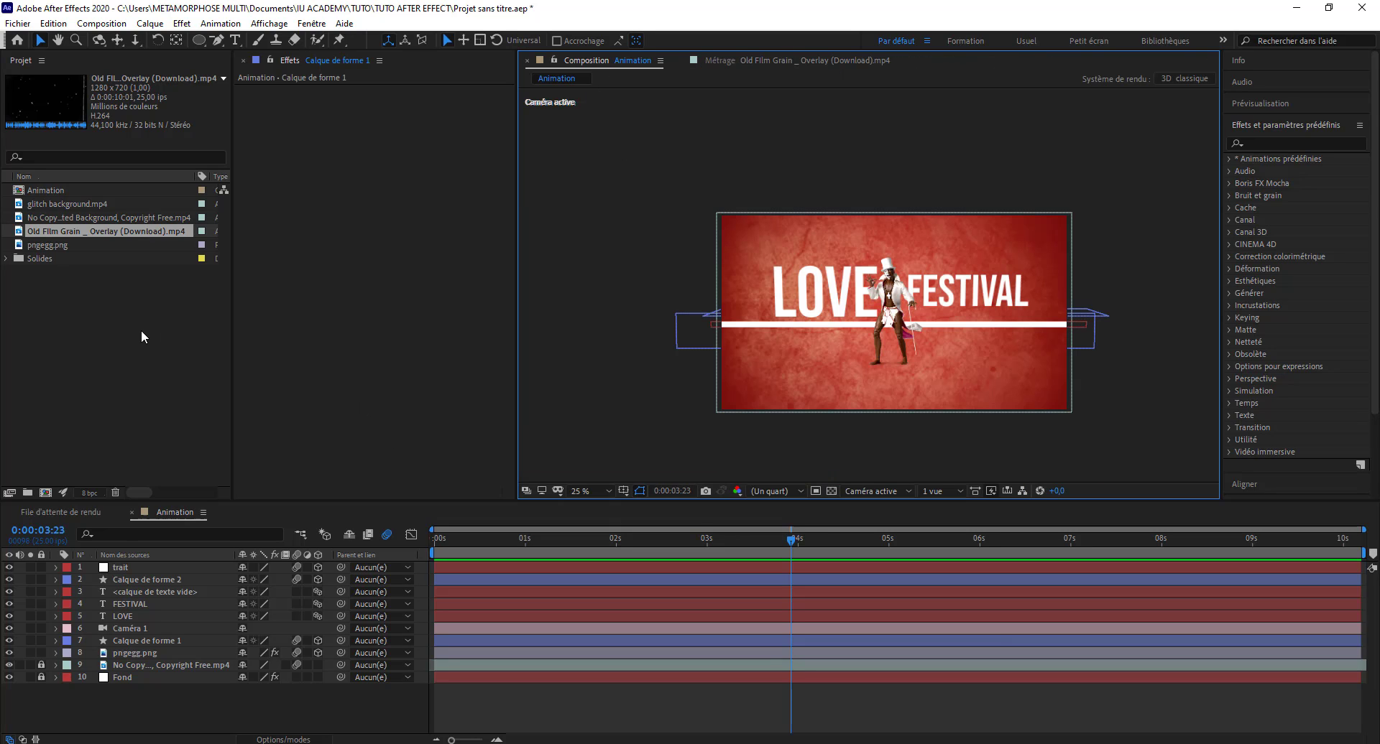
Drag Old Film Grain _ Overlay (Download).mp4 into the timeline and scale it to cover the frame.
drag(50, 229, 106, 564)
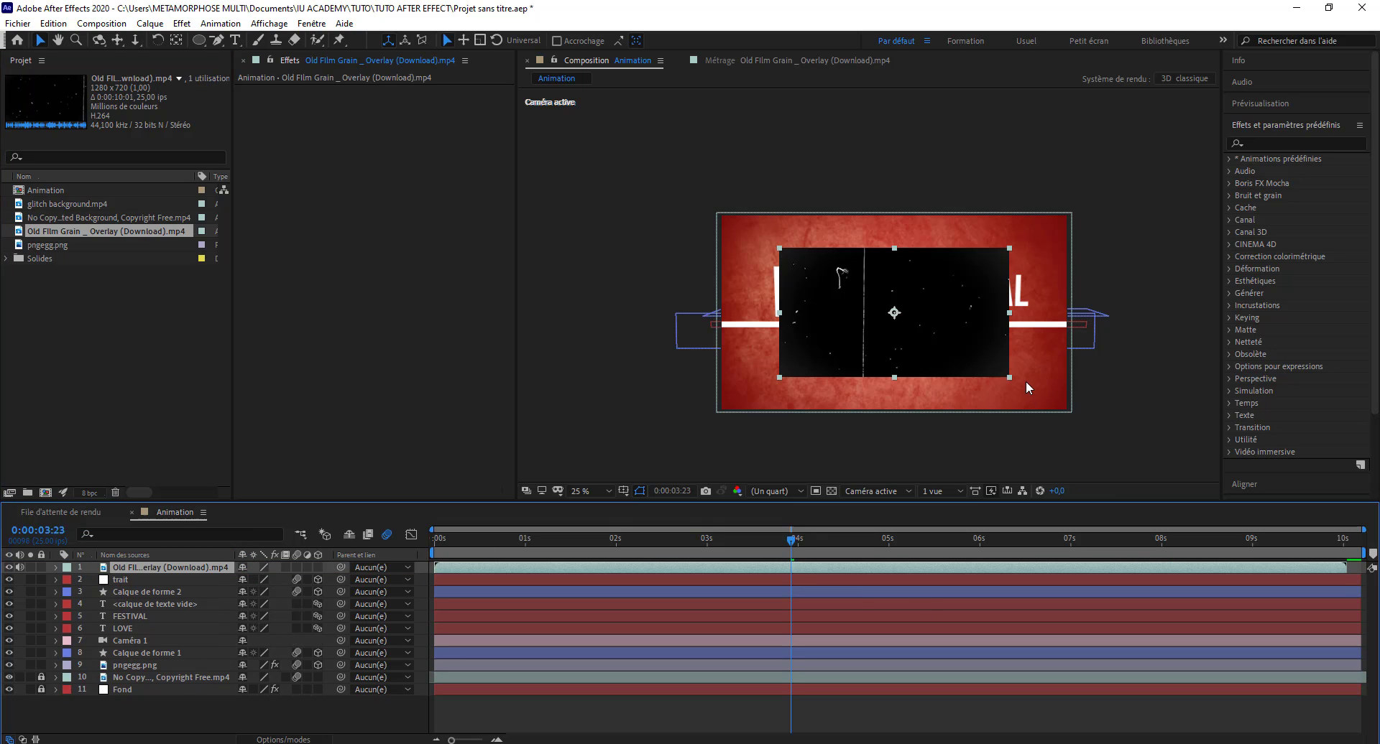
drag(1009, 377, 1075, 432)
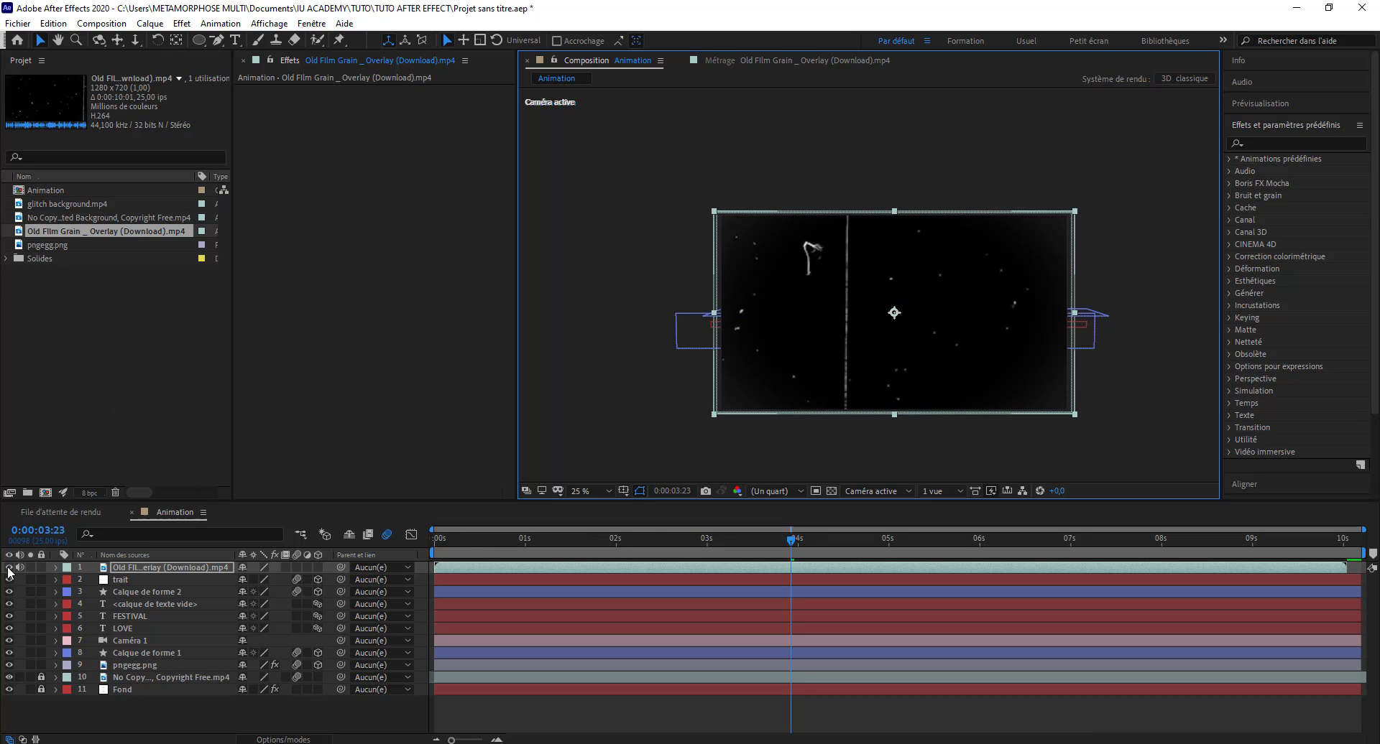
Set the grain layer's blend mode to Écran (Screen) and preview the composition.
right_click(175, 567)
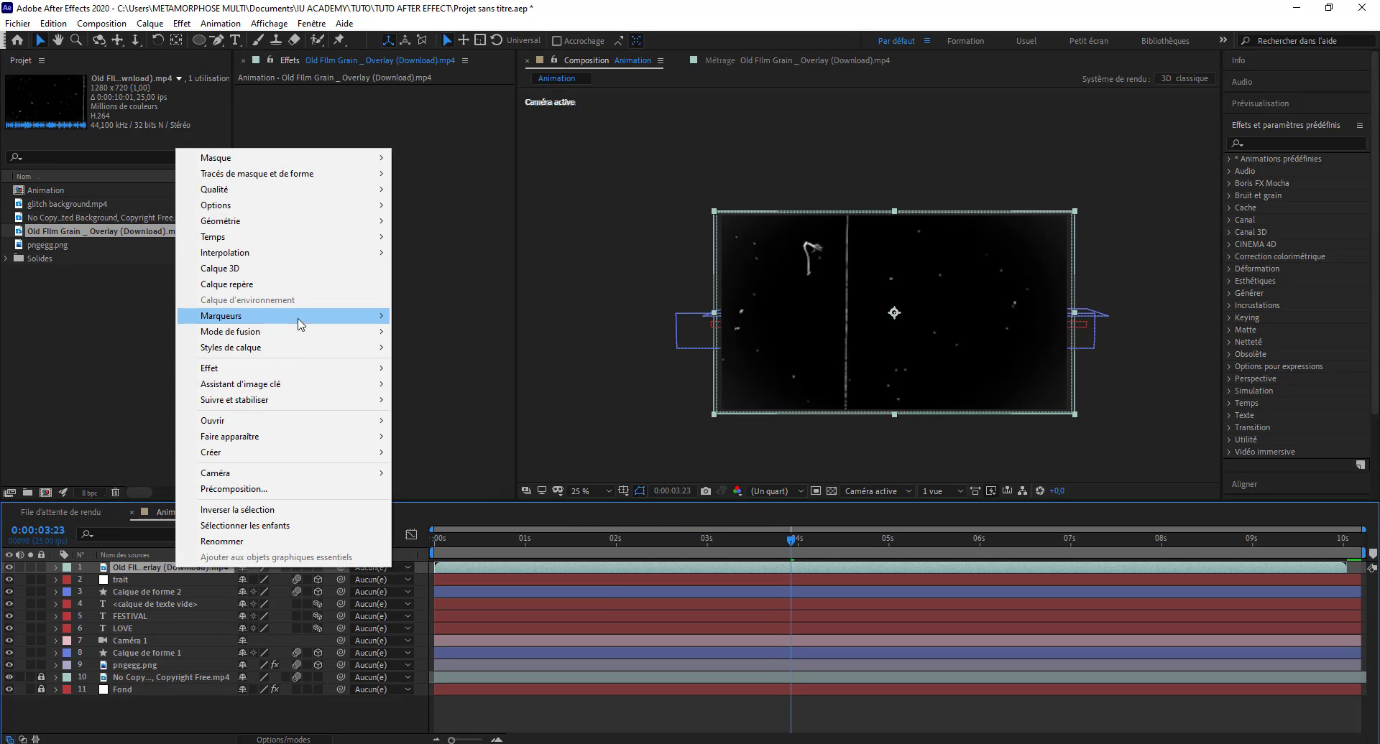
mouse_move(301, 322)
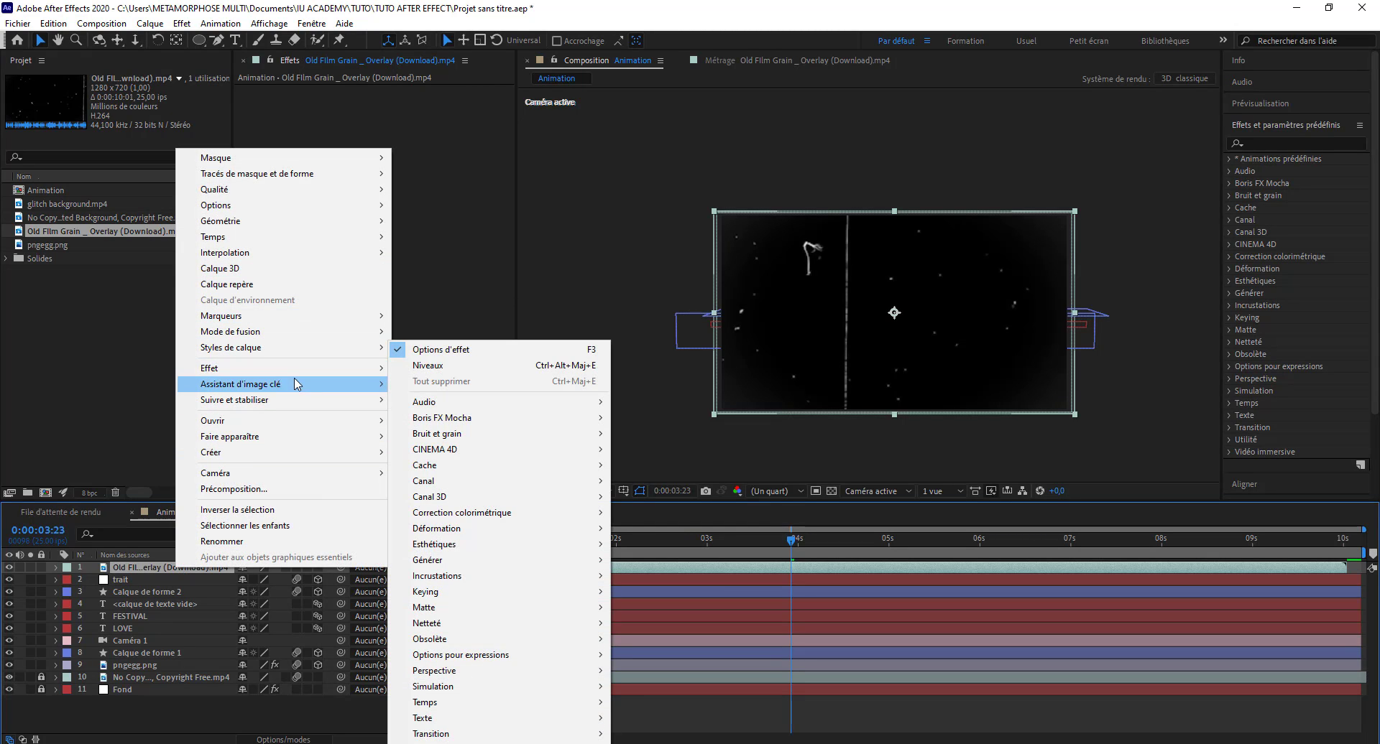
click(415, 331)
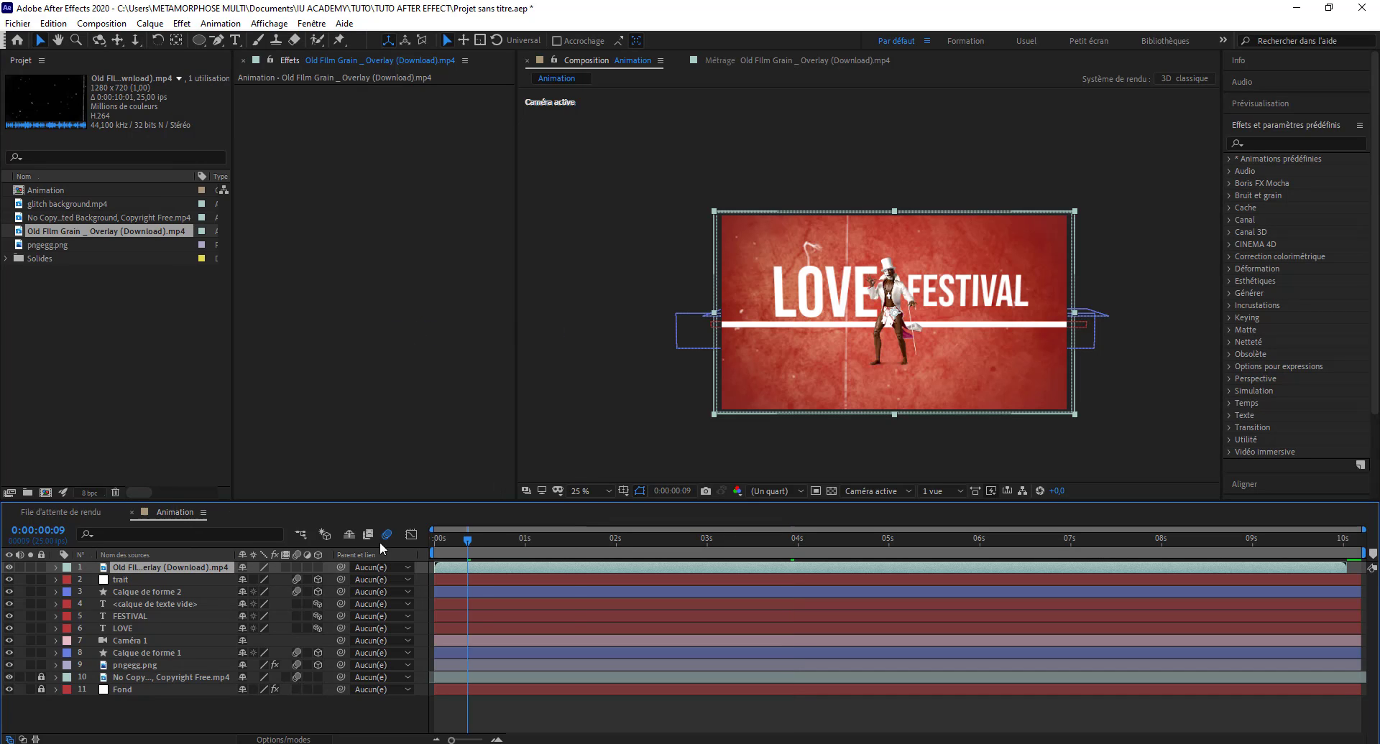
key(space)
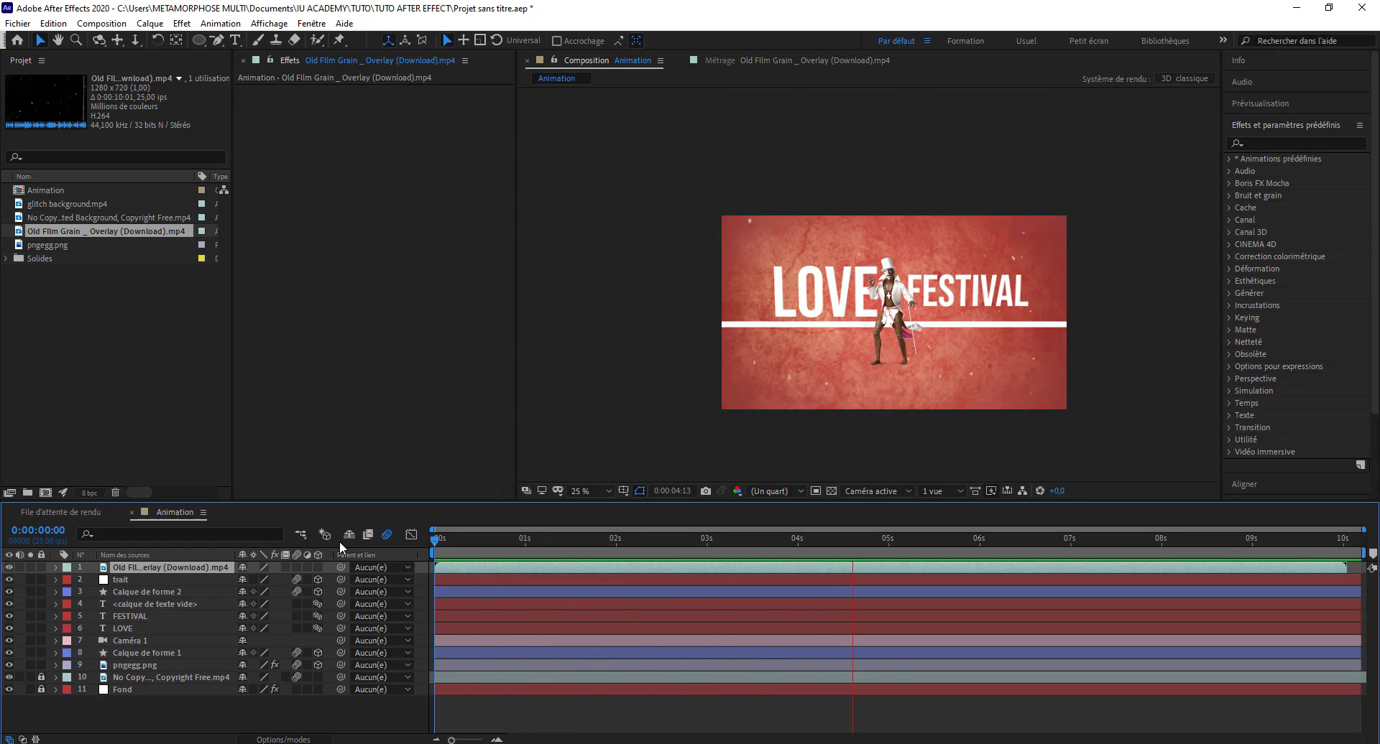
key(space)
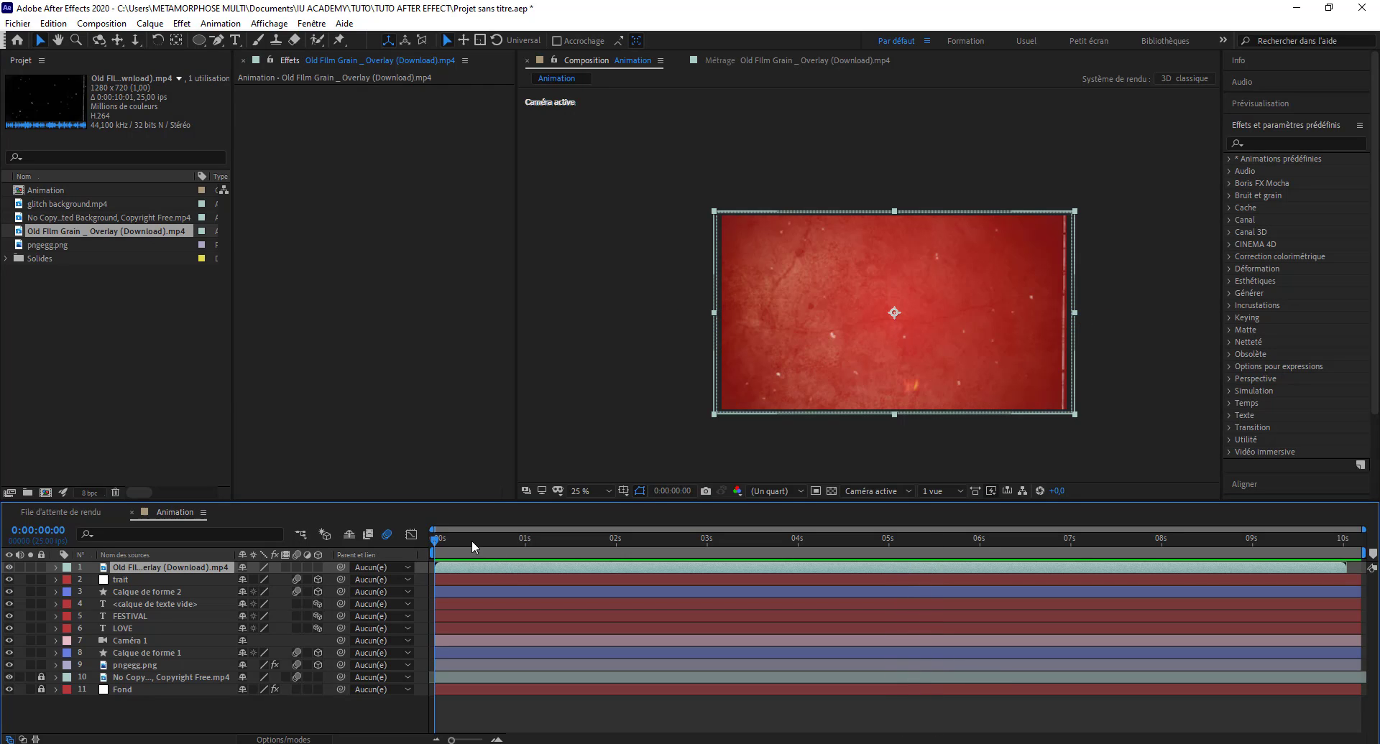
key(space)
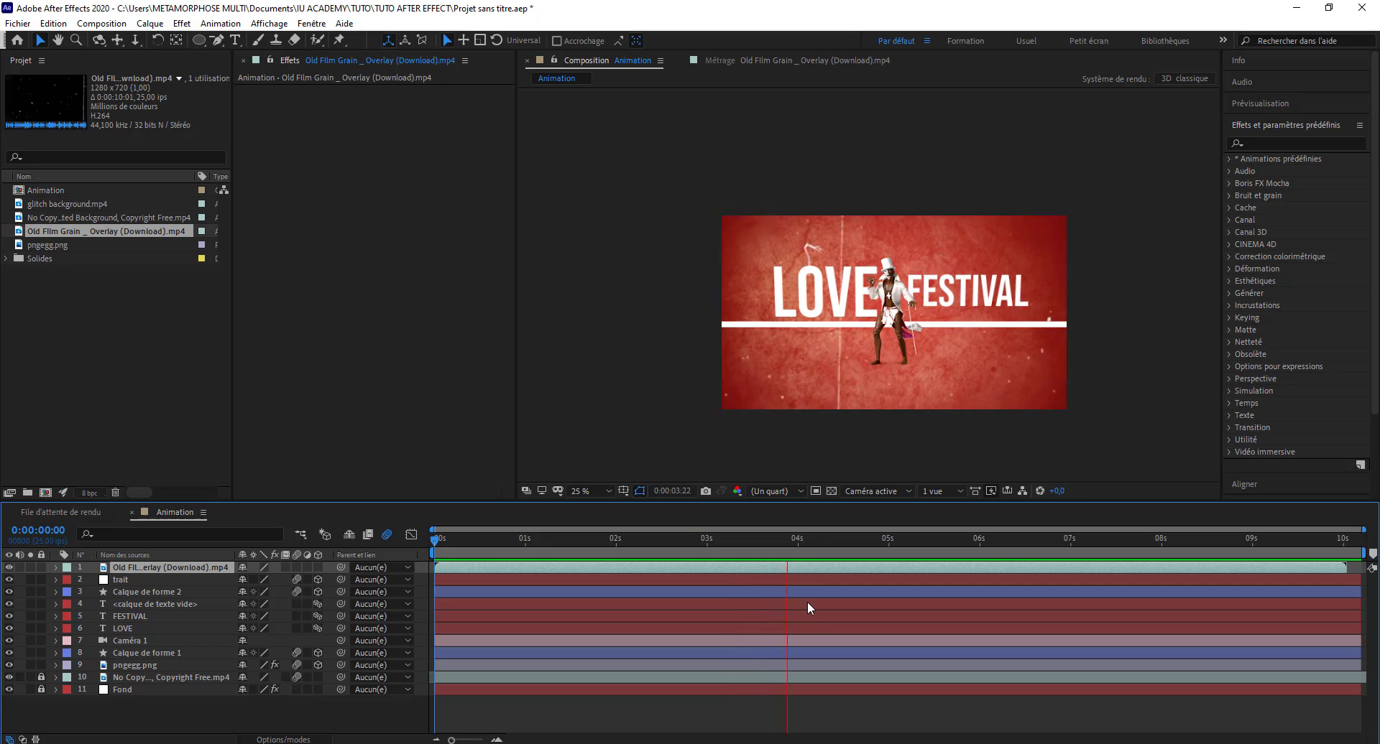
key(space)
Set glitch background.mp4's Out point at 0:00:00:29 and drag it into the Animation timeline.
double_click(51, 206)
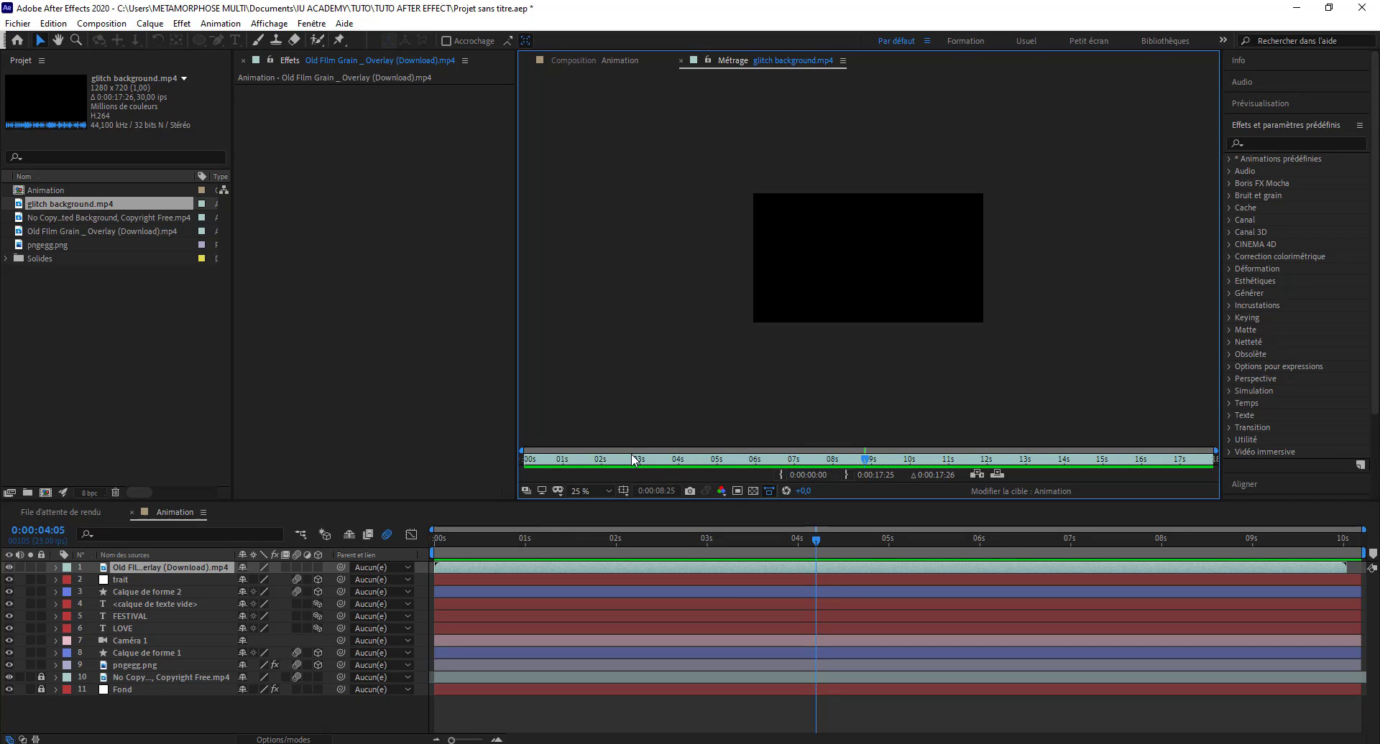
mouse_move(576, 469)
mouse_down()
mouse_move(589, 475)
mouse_move(523, 496)
mouse_move(560, 493)
mouse_up()
click(846, 477)
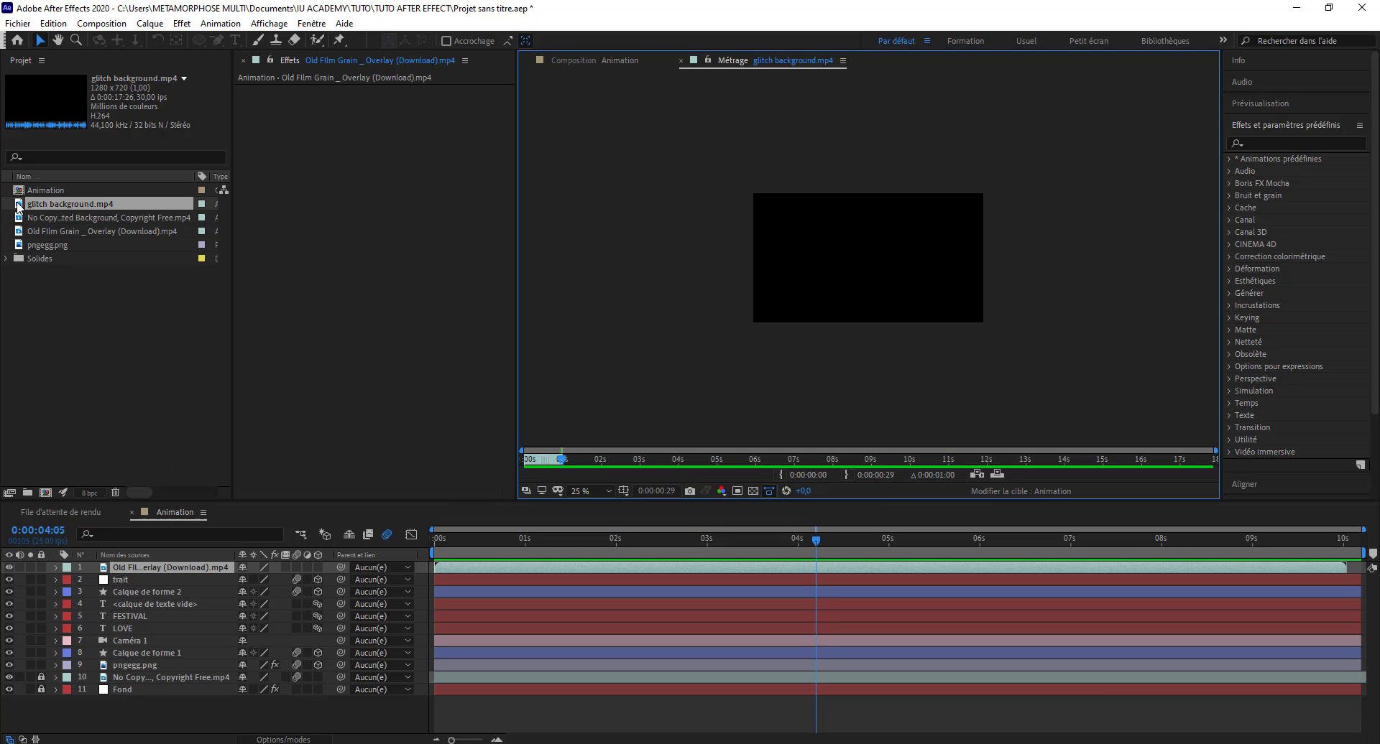
drag(18, 208, 115, 568)
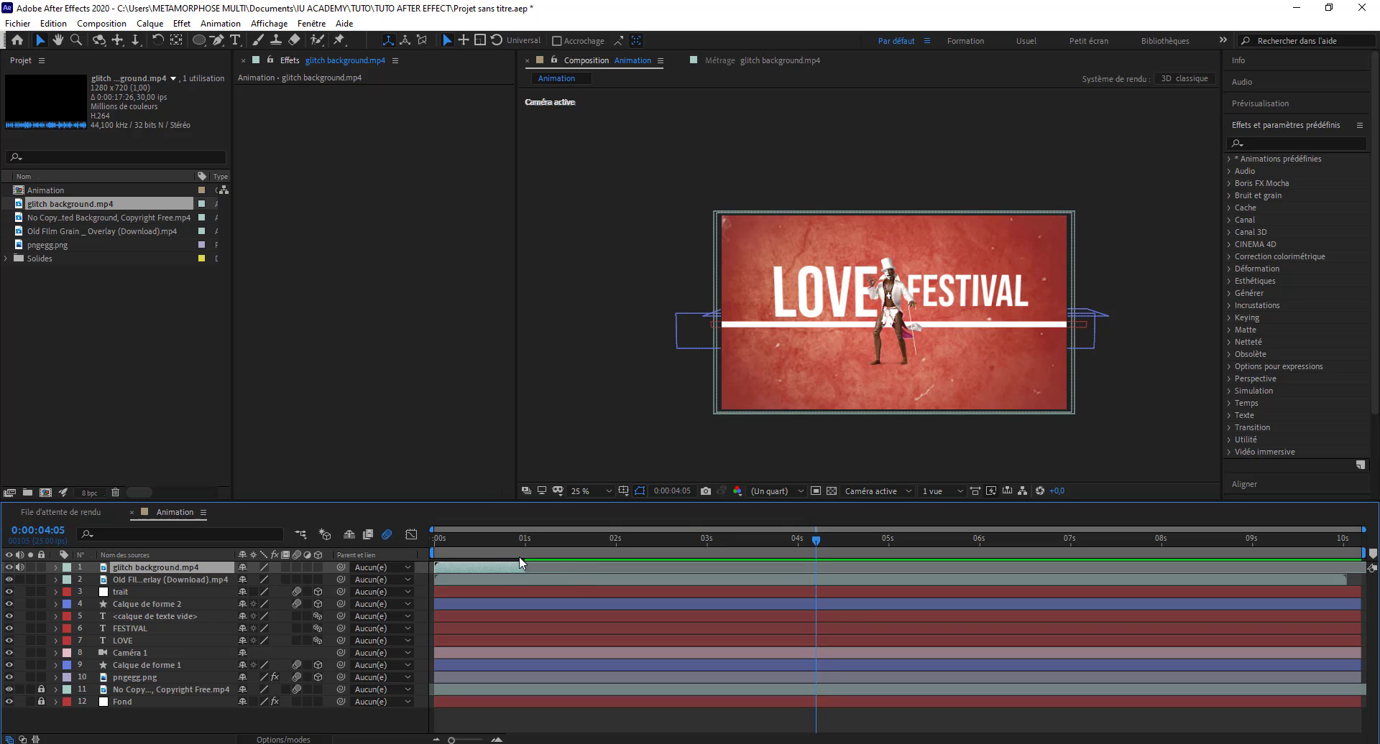
Move the glitch clip to about 4 seconds and set its blend mode to Produit.
mouse_move(568, 566)
mouse_down()
mouse_move(897, 563)
mouse_move(853, 563)
mouse_up()
click(826, 541)
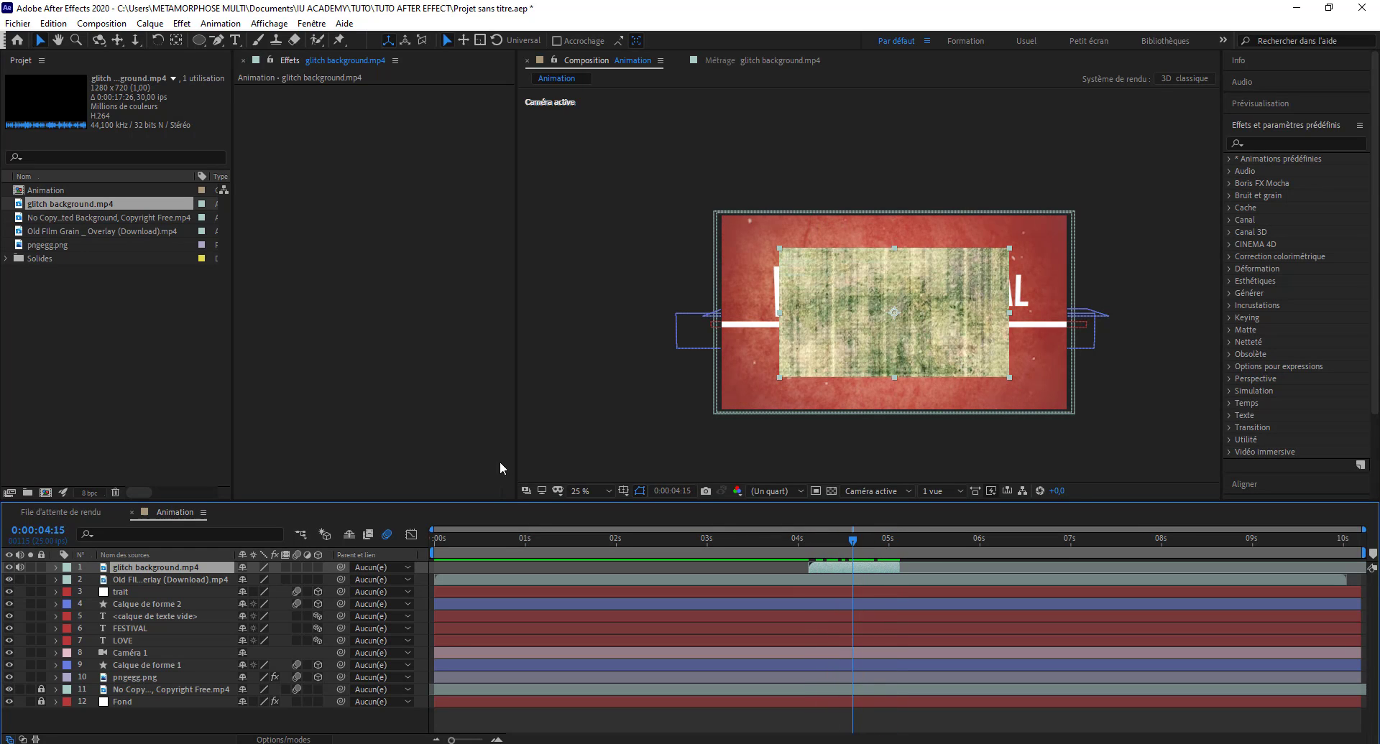
right_click(130, 568)
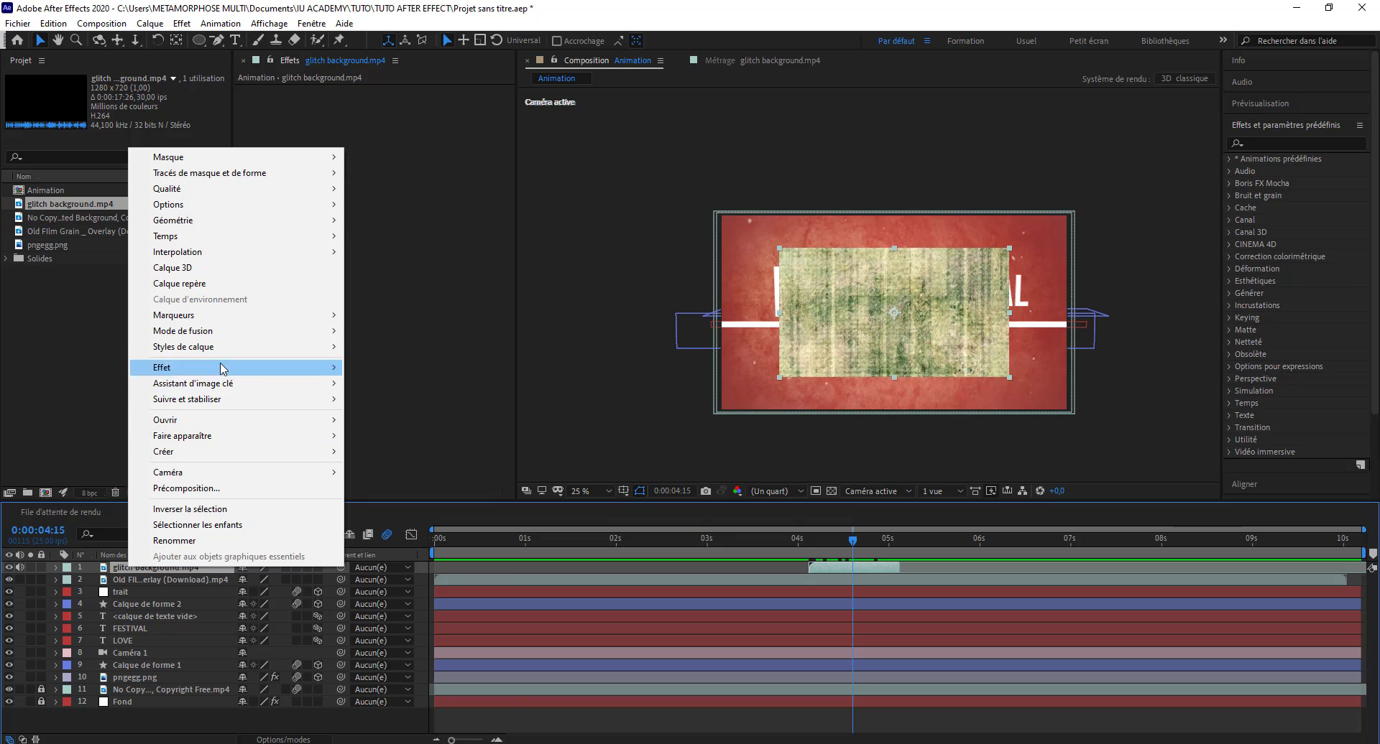
mouse_move(229, 341)
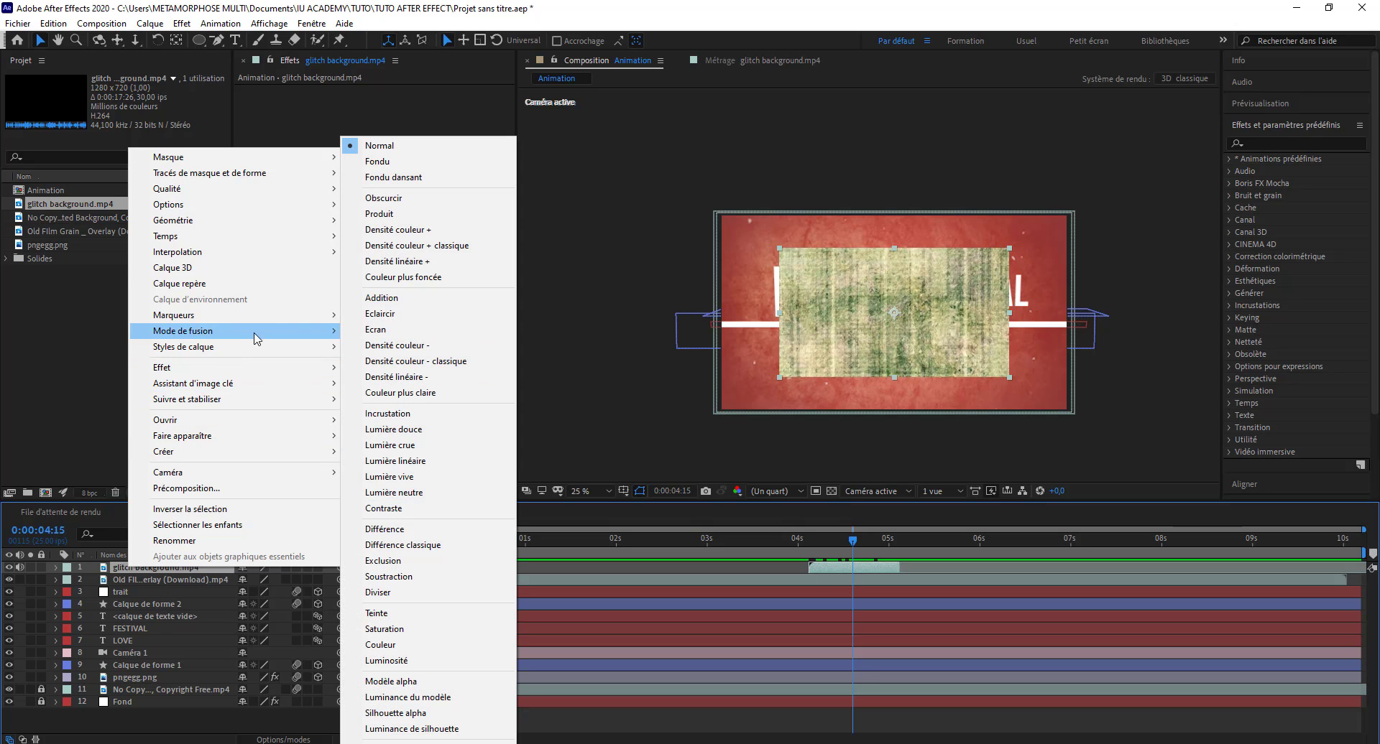
click(406, 212)
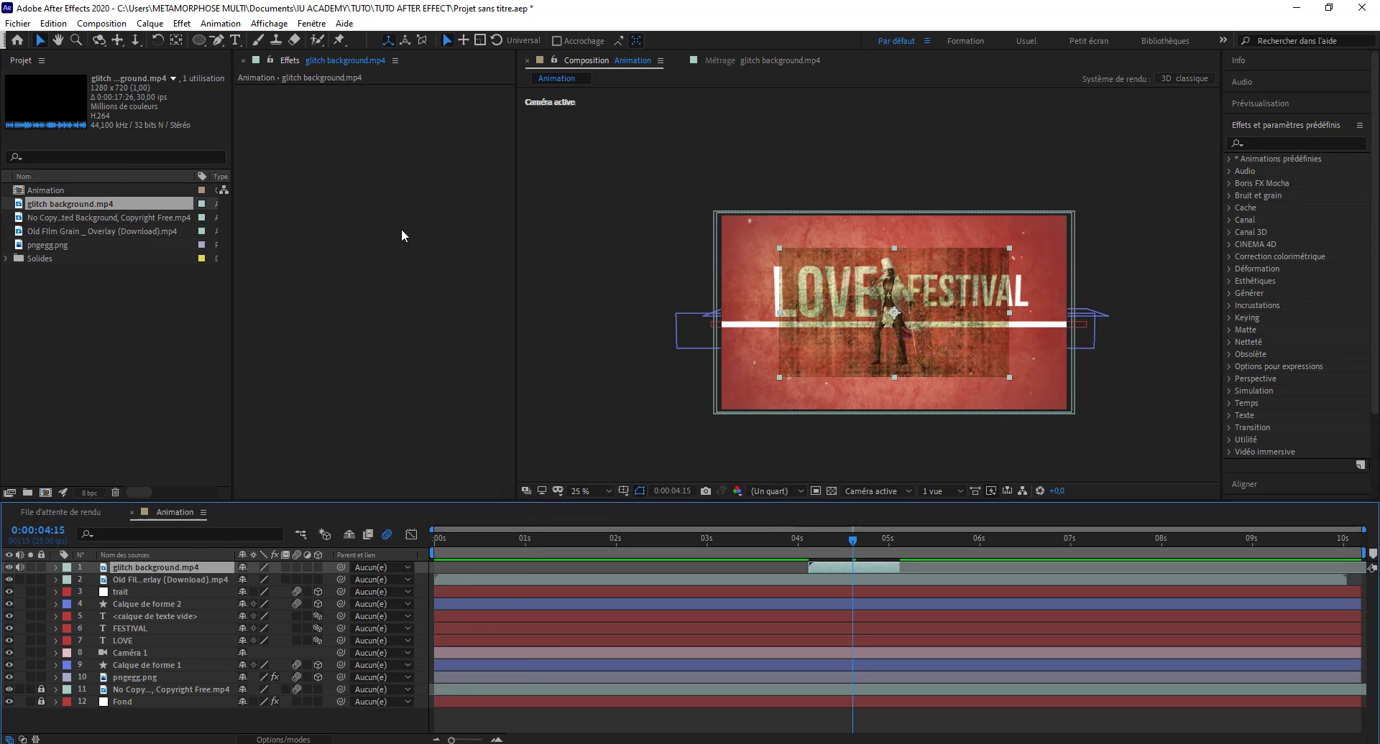
Enlarge the glitch layer to fill the frame and preview from 0:00:04:01.
drag(1009, 377, 1087, 426)
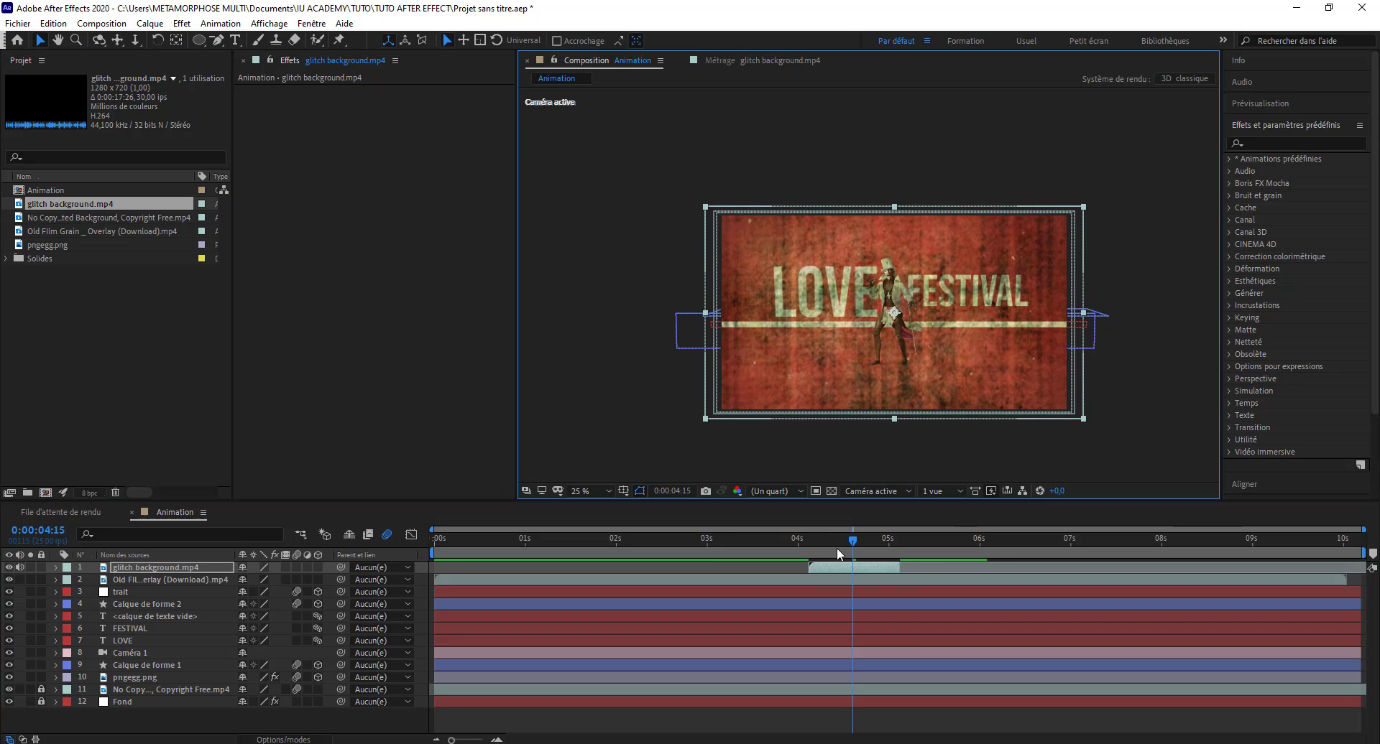
click(805, 543)
key(space)
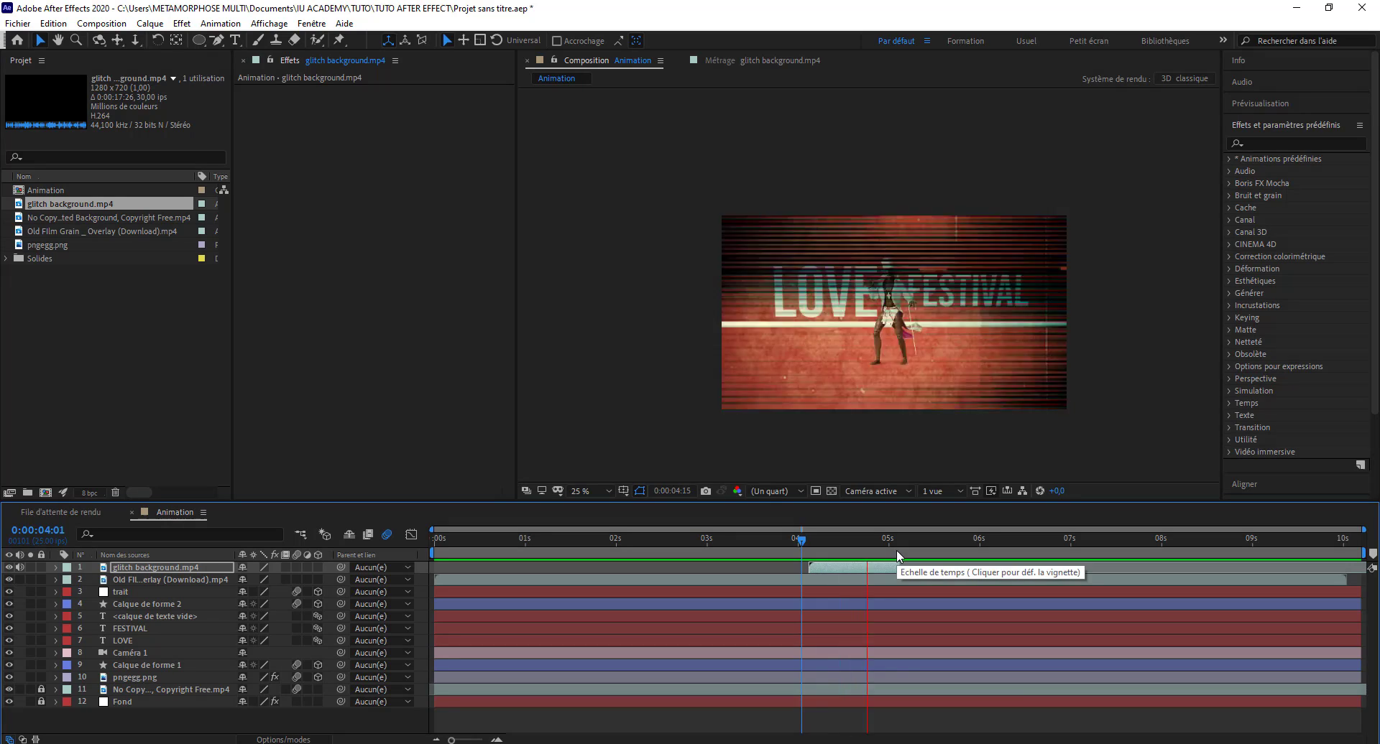
Switch the glitch layer's blend mode from Produit to Écran.
key(space)
click(837, 546)
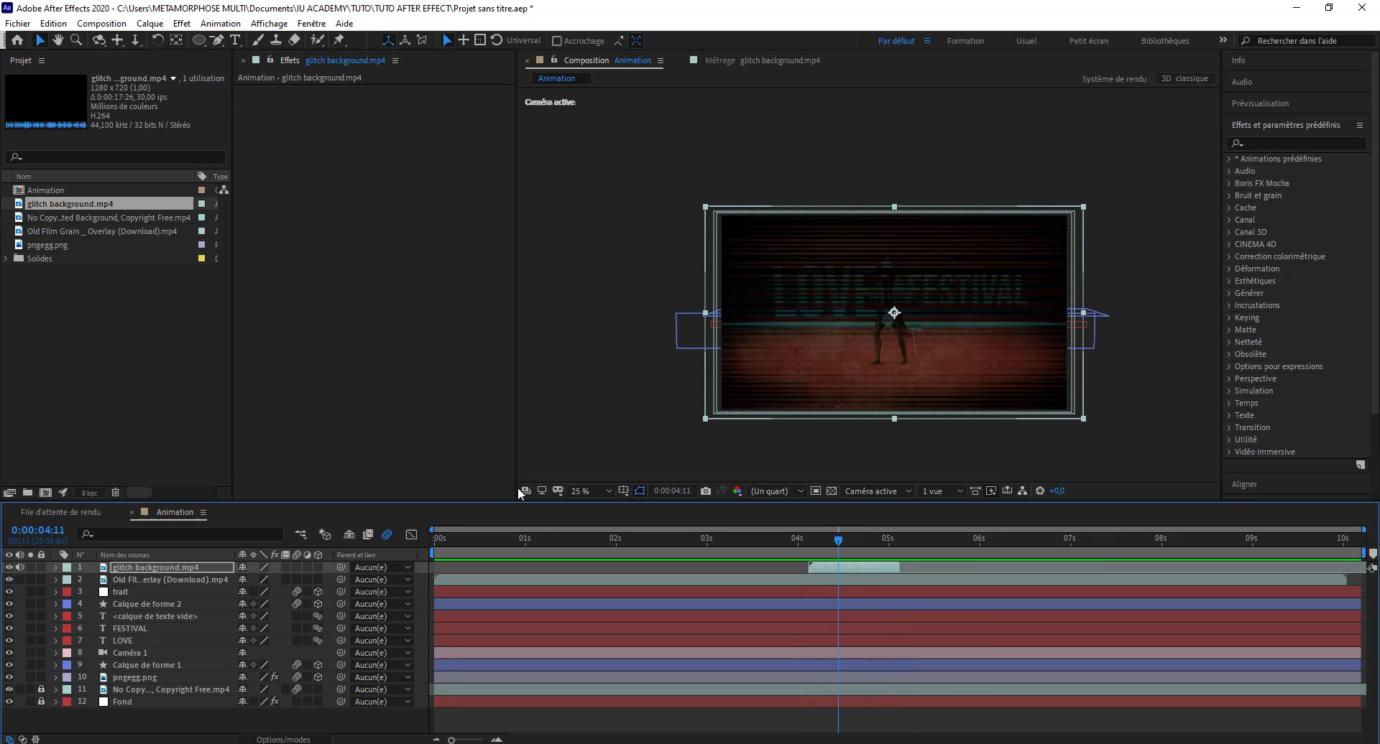
right_click(169, 565)
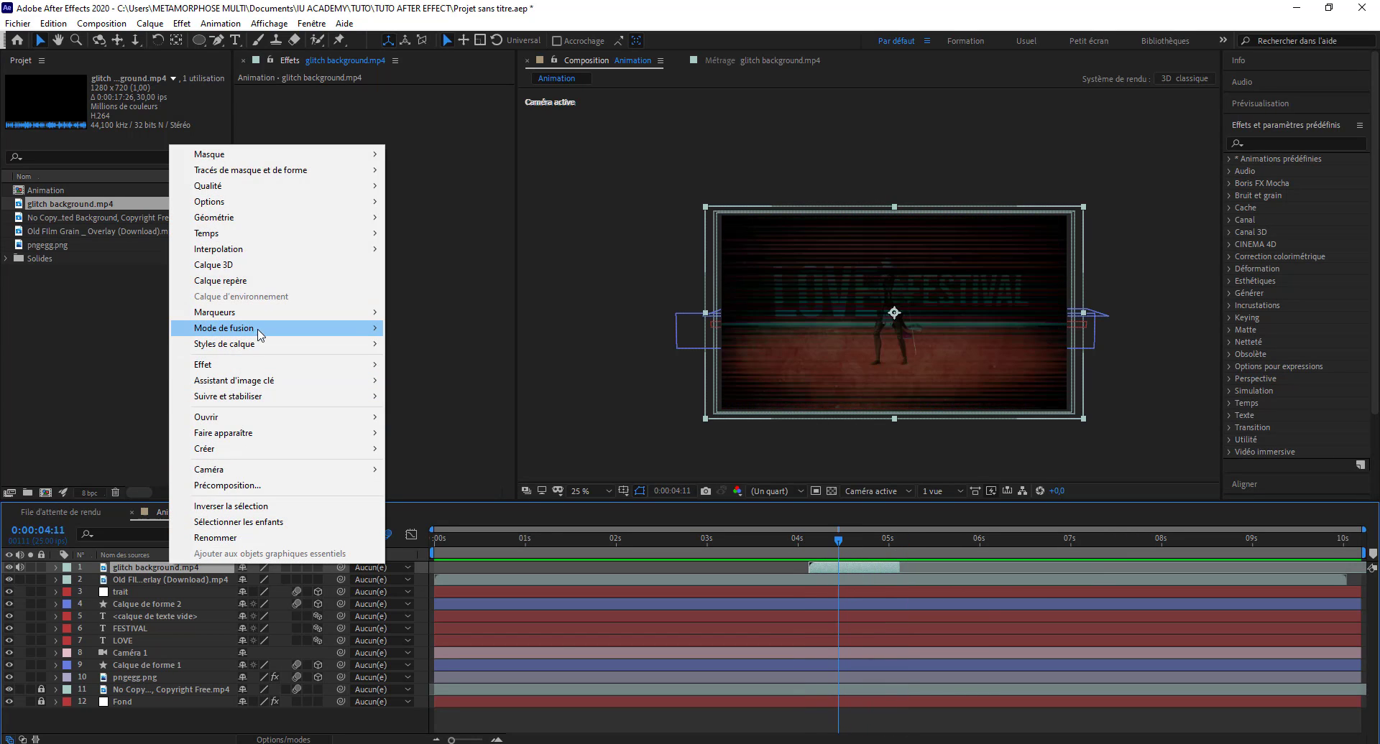
mouse_move(262, 337)
click(424, 330)
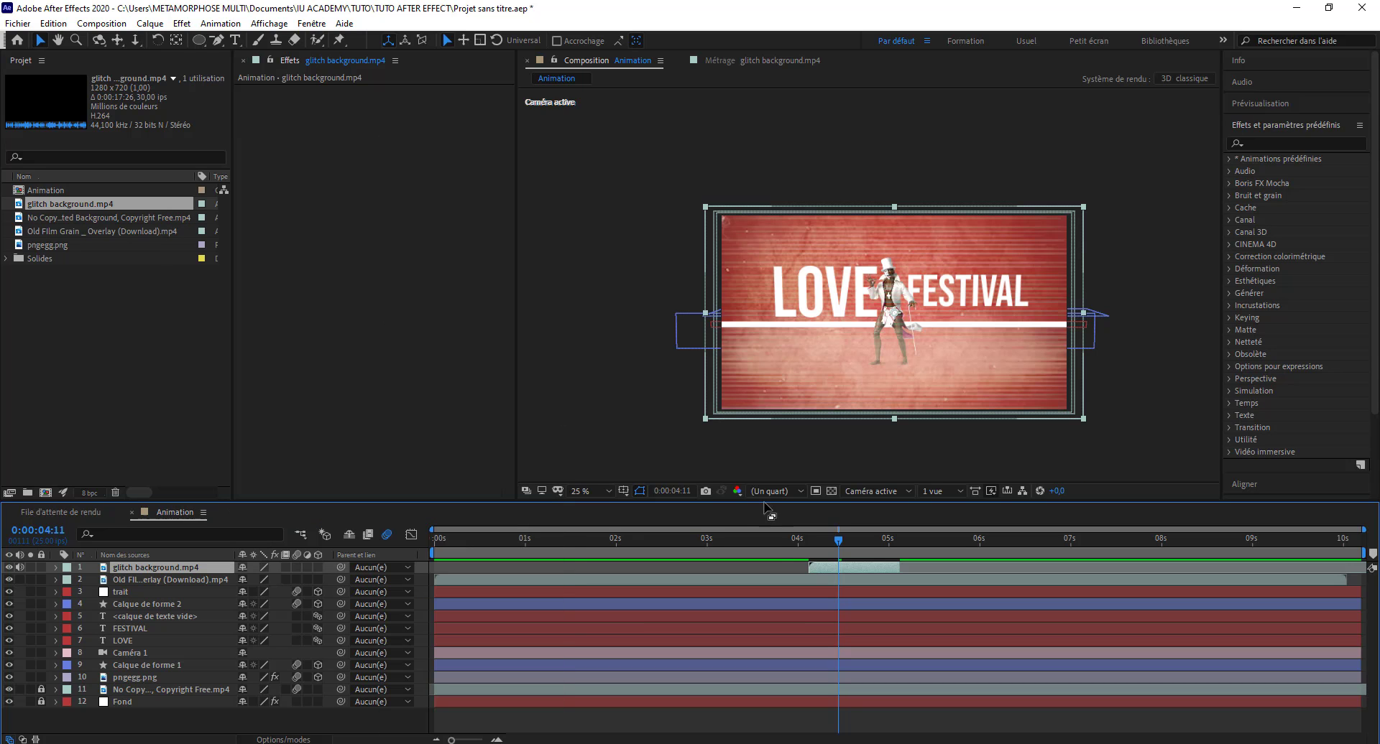
Preview the glitch, park at 0:00:04:15, and select Old Film Grain down to layer 10.
click(803, 531)
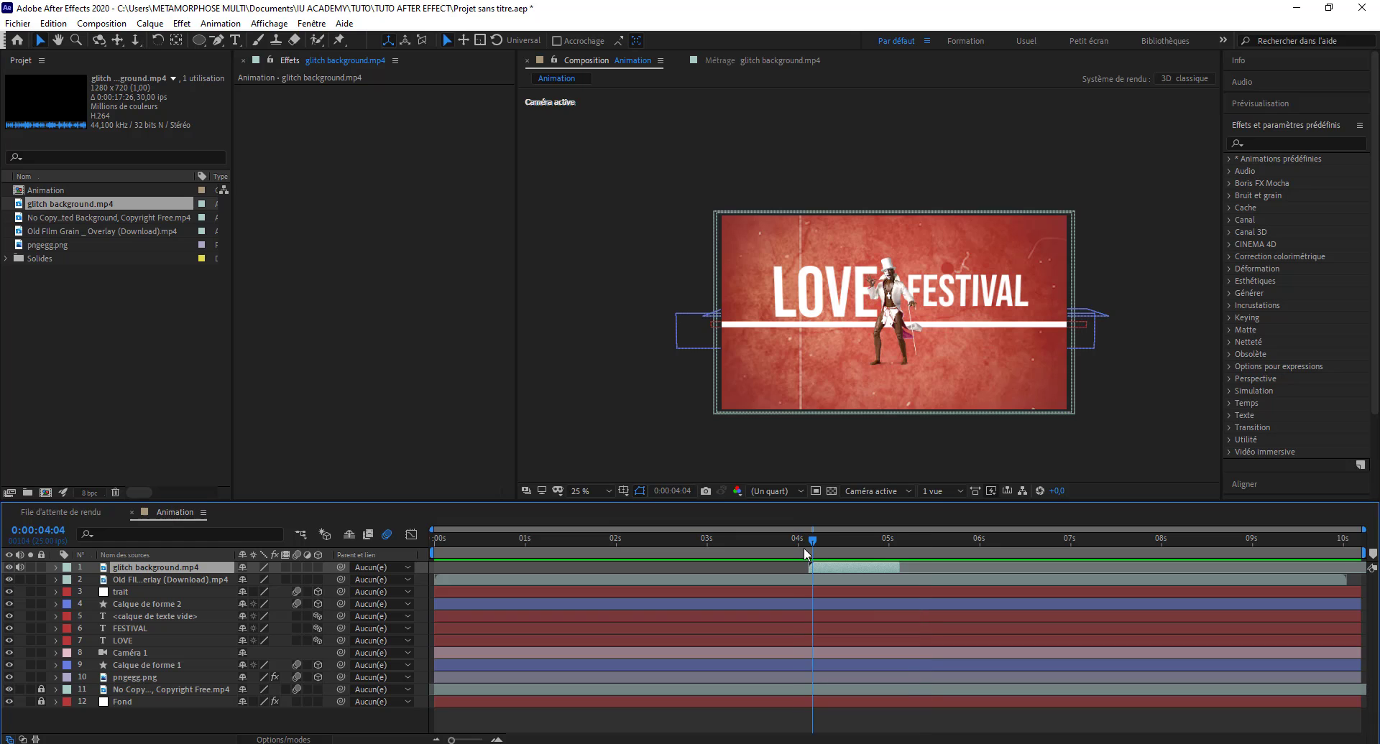
key(space)
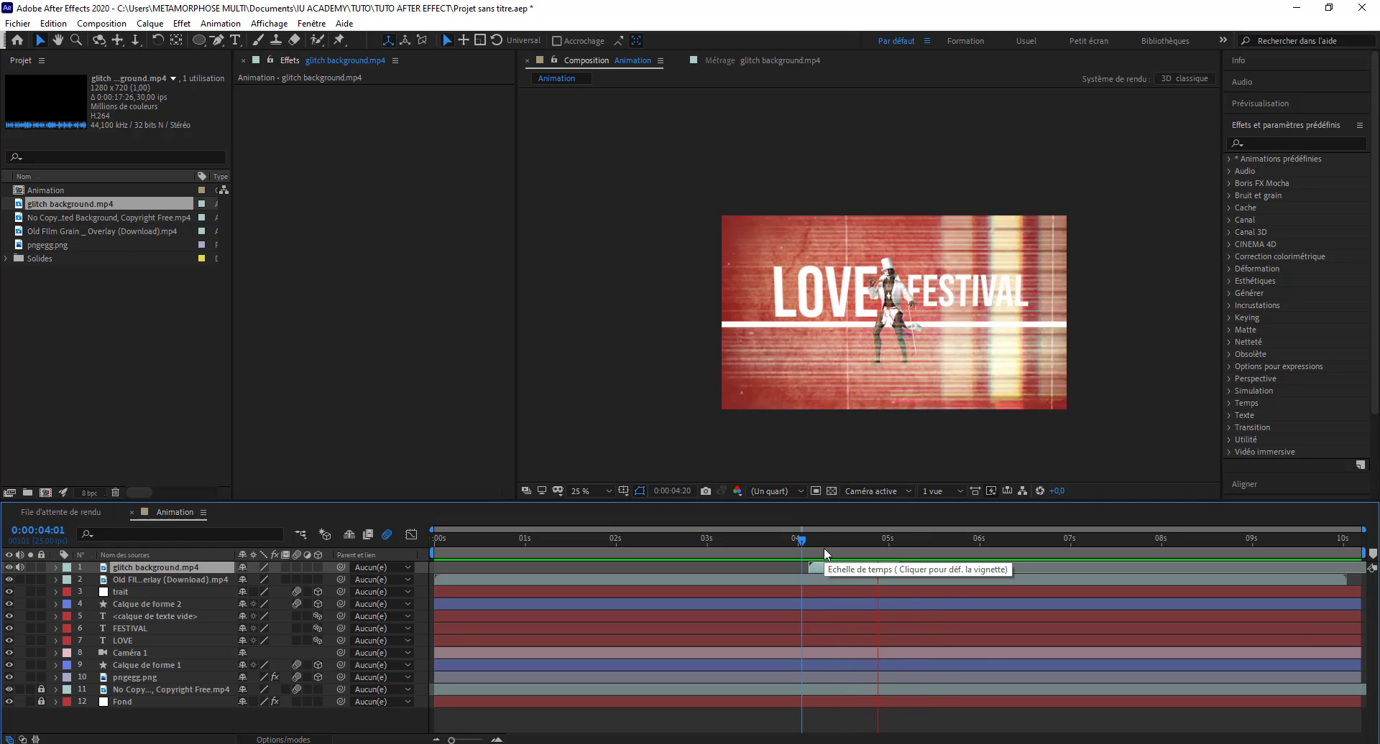
key(space)
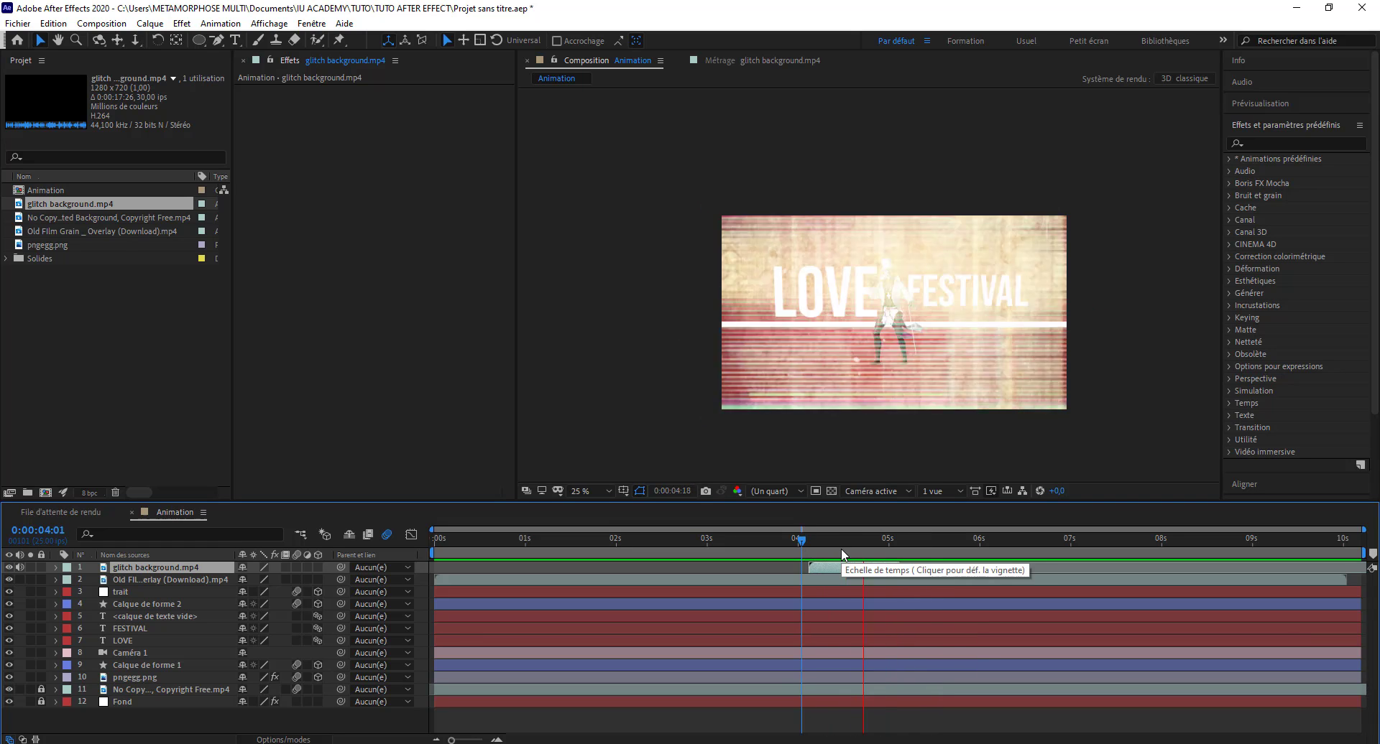
drag(809, 541, 852, 540)
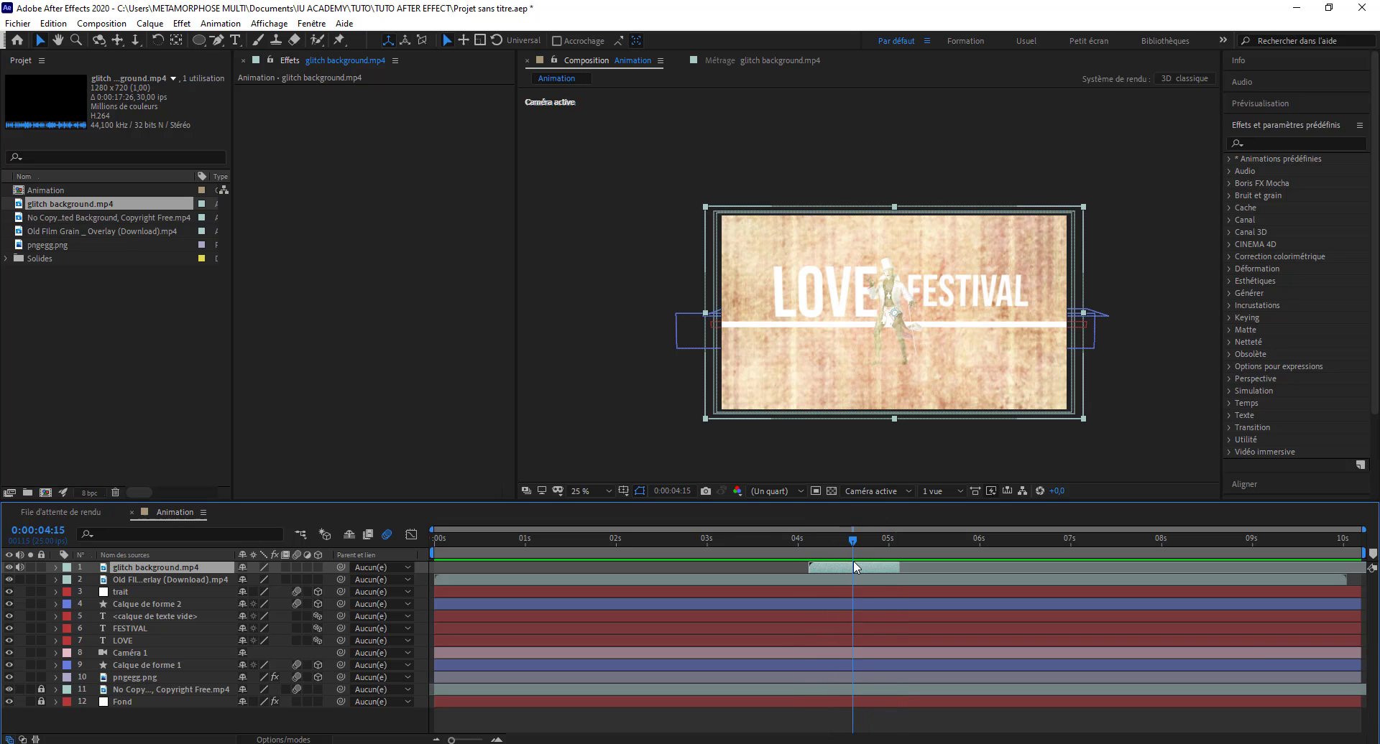
click(849, 582)
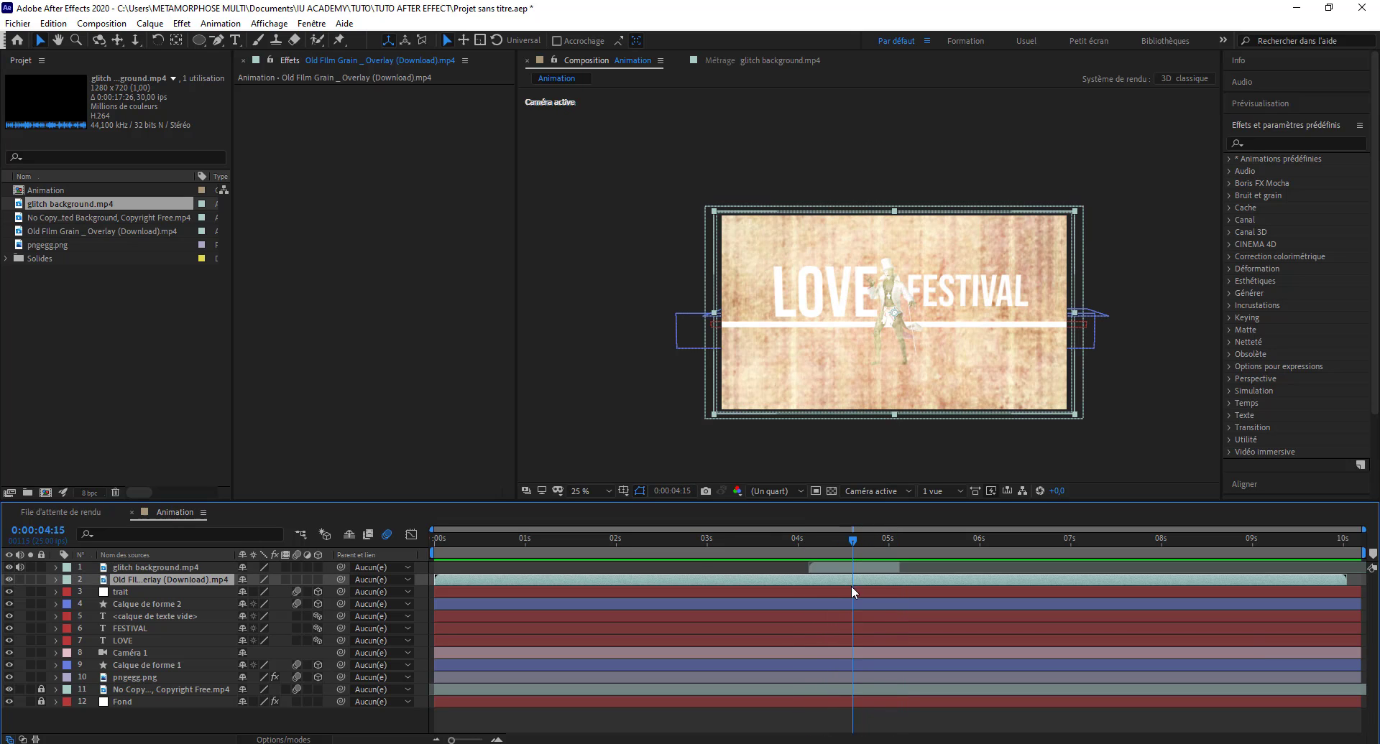
shift+click(853, 679)
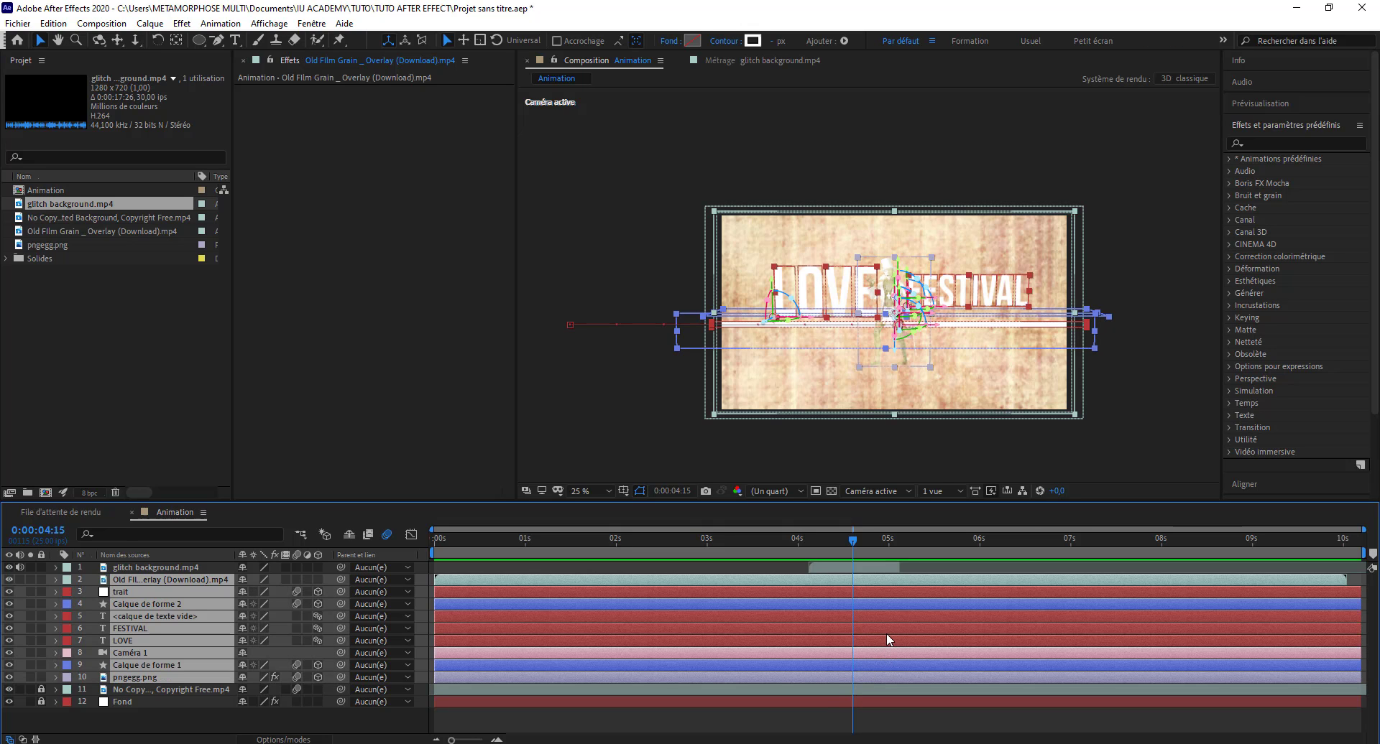
key(ctrl+shift+d)
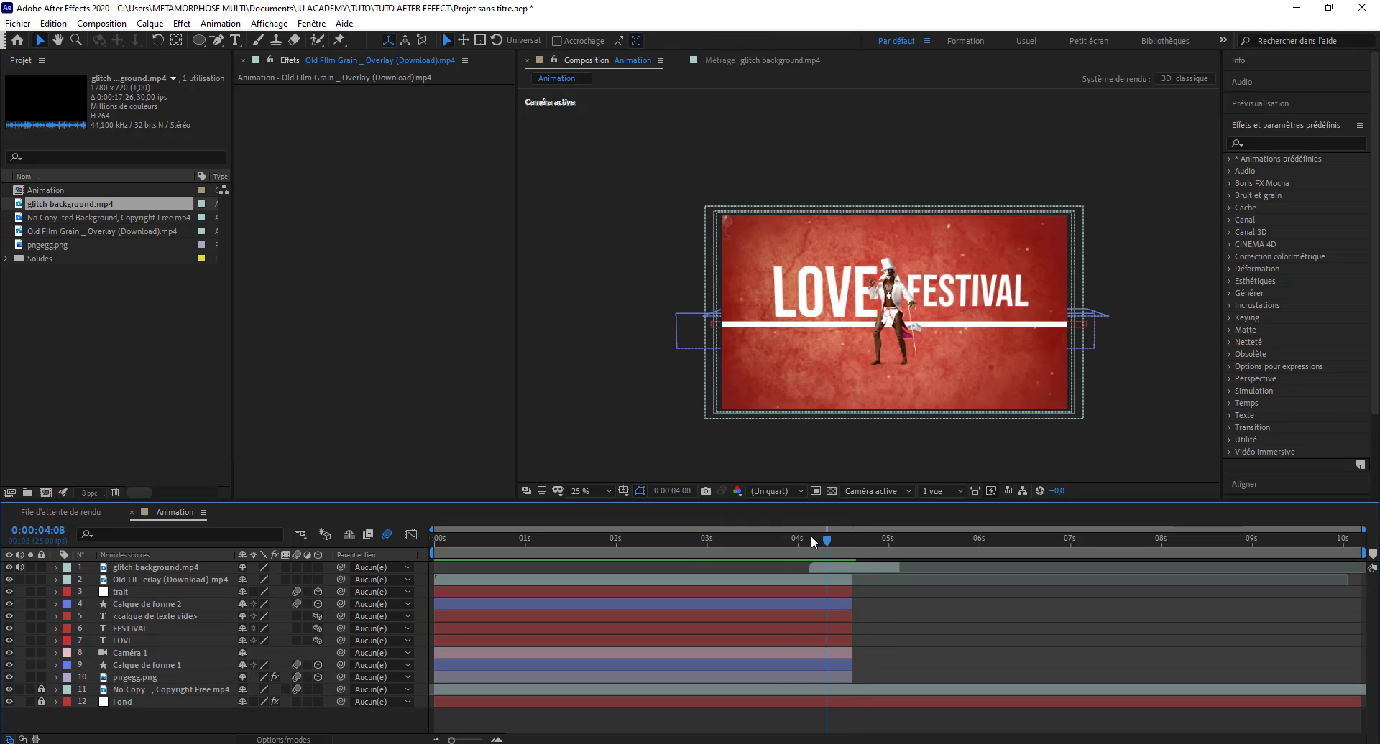
drag(810, 536, 791, 539)
key(space)
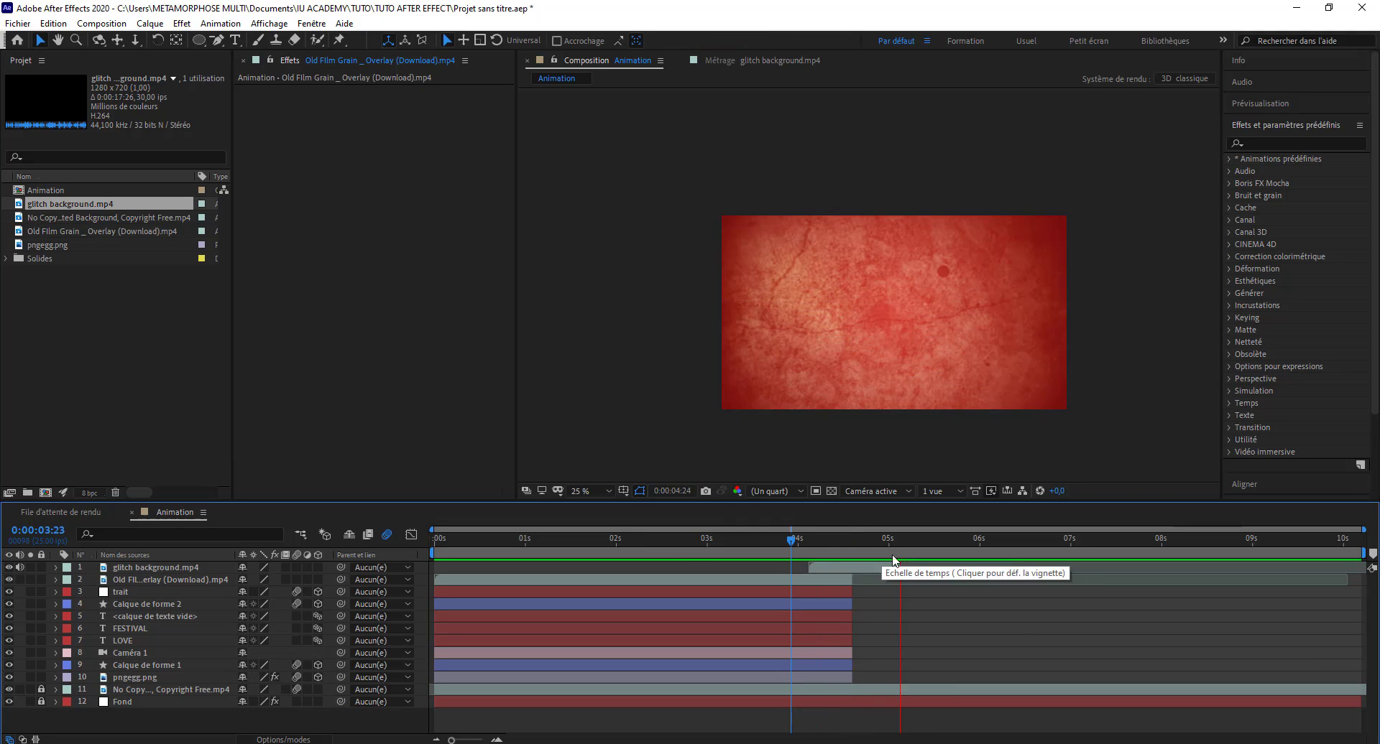
key(space)
key(space)
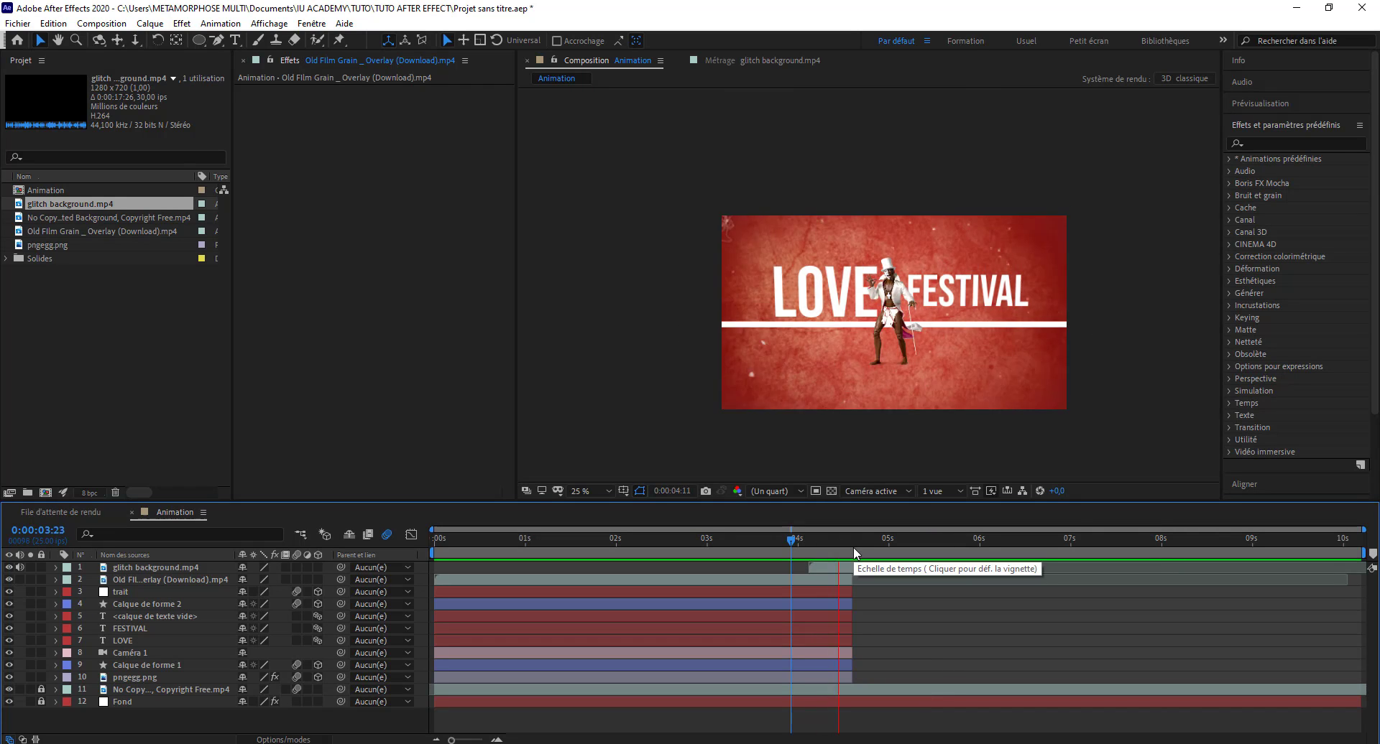
mouse_move(836, 550)
mouse_down()
mouse_move(852, 559)
mouse_move(833, 564)
mouse_move(852, 569)
mouse_up()
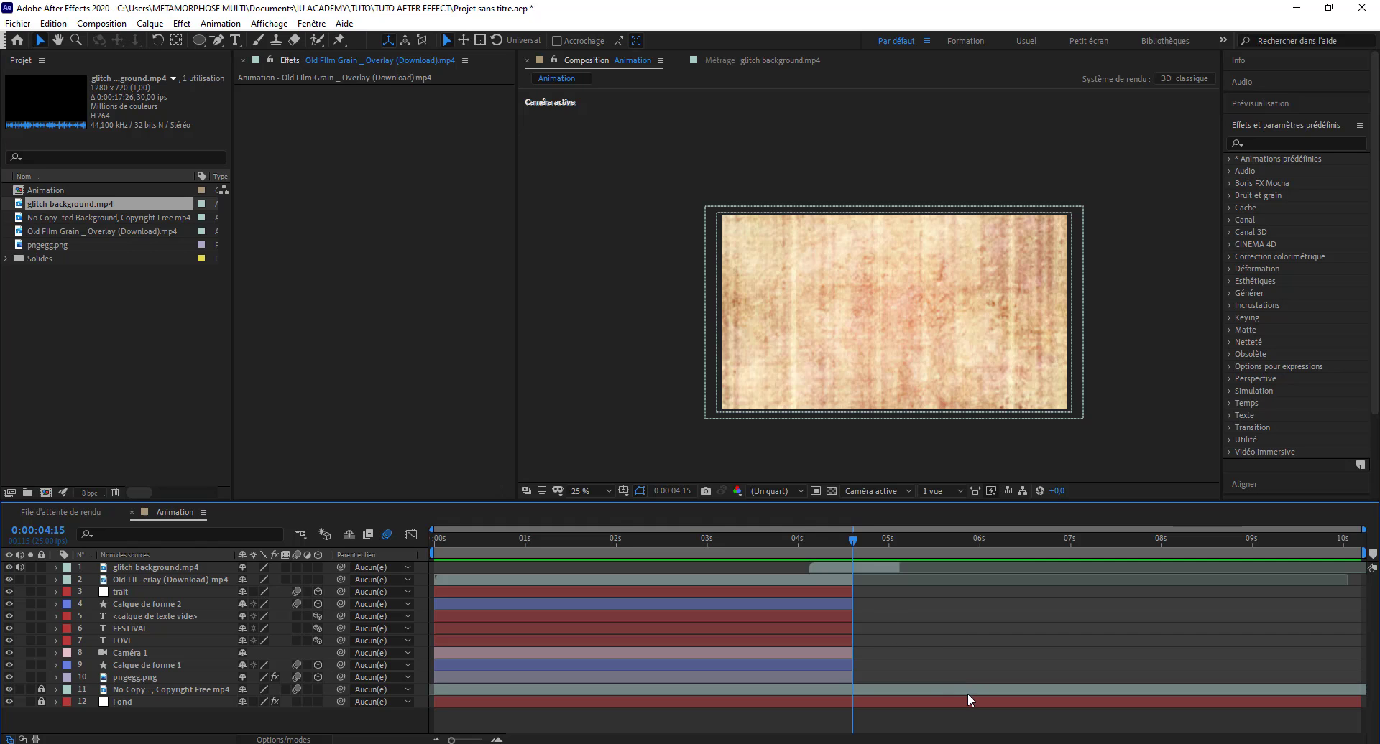
click(1010, 740)
click(525, 493)
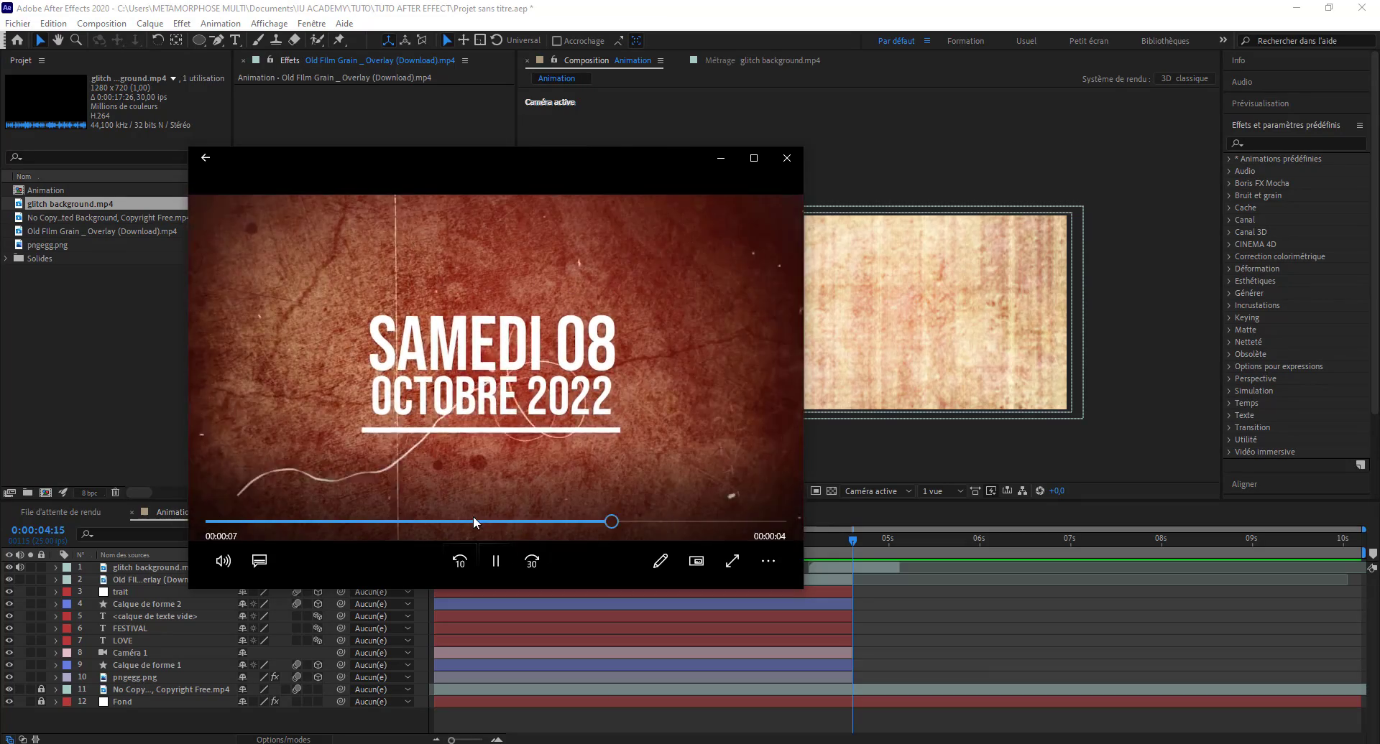
click(473, 519)
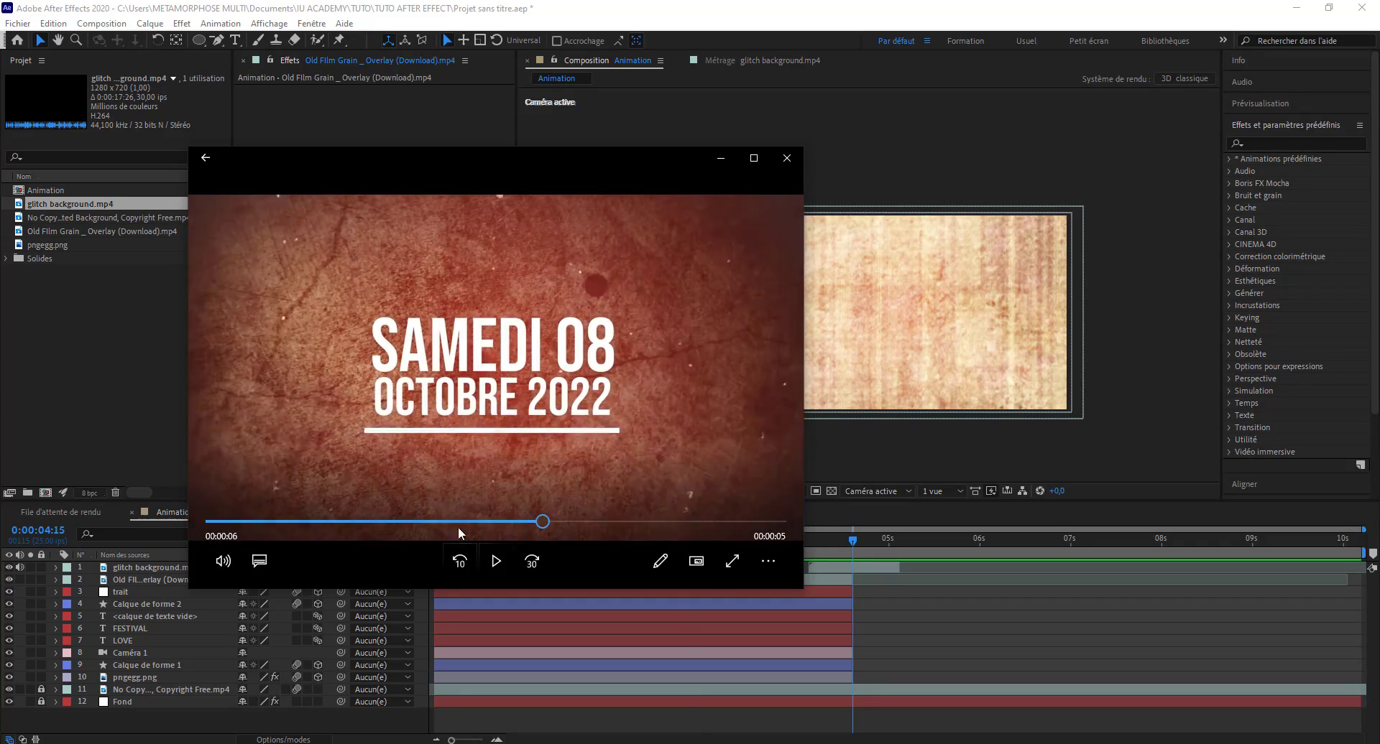
click(443, 521)
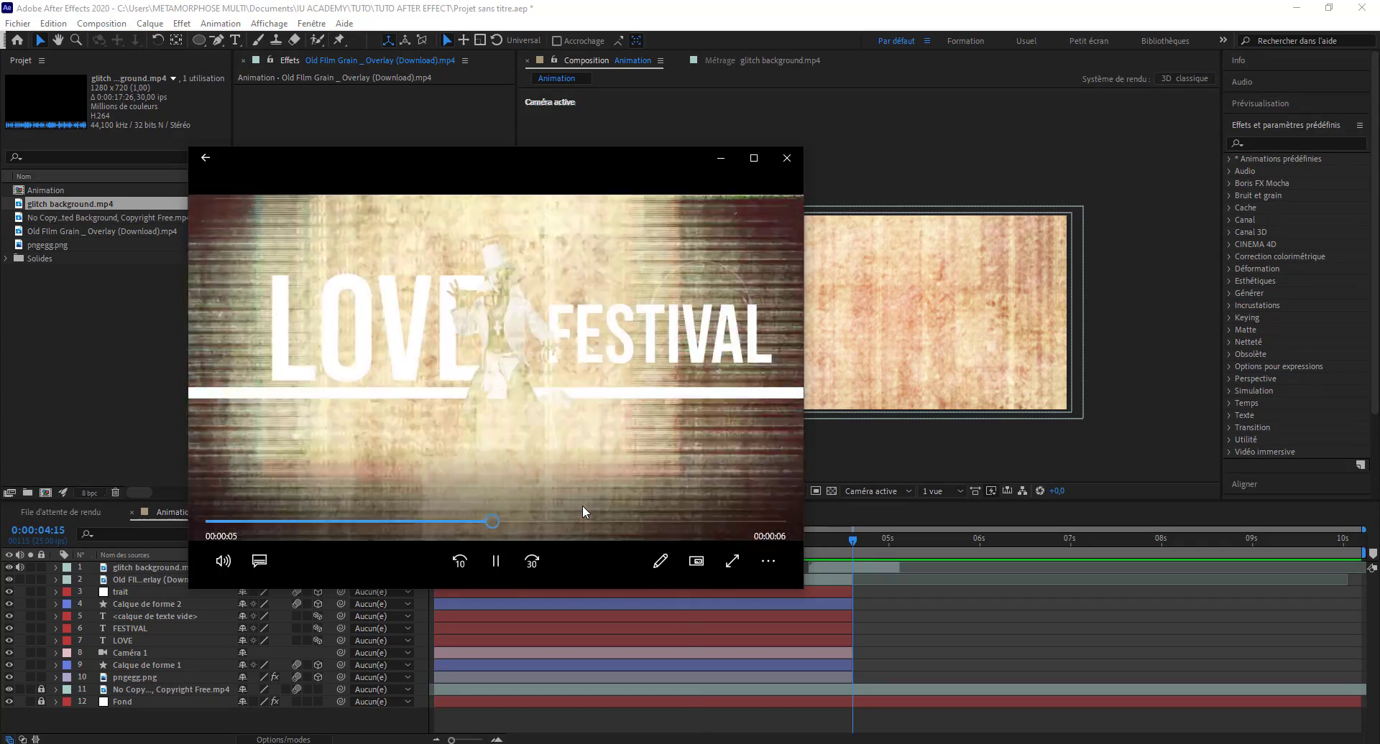
click(575, 507)
key(alt+Tab)
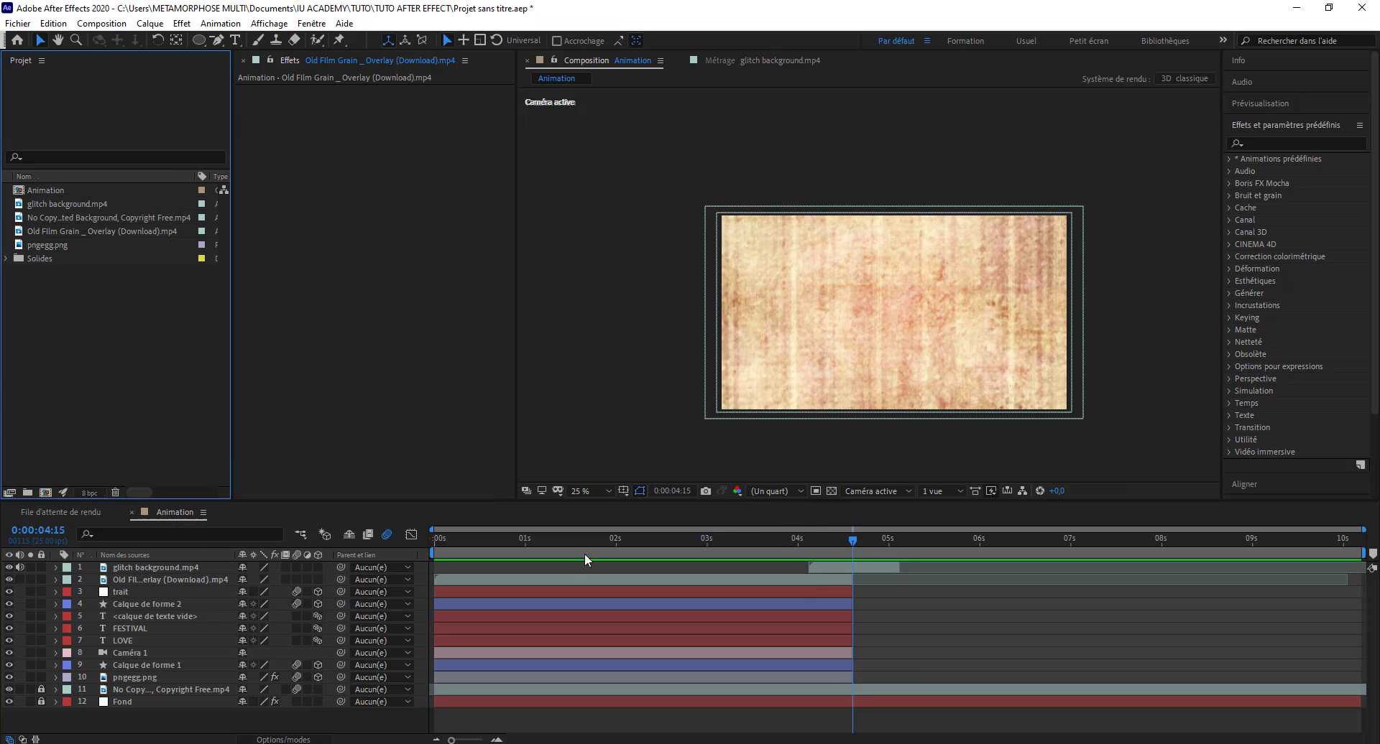
At 0:00:04:16, create a centred SAMEDI 08 text layer and enlarge it.
drag(810, 547, 855, 550)
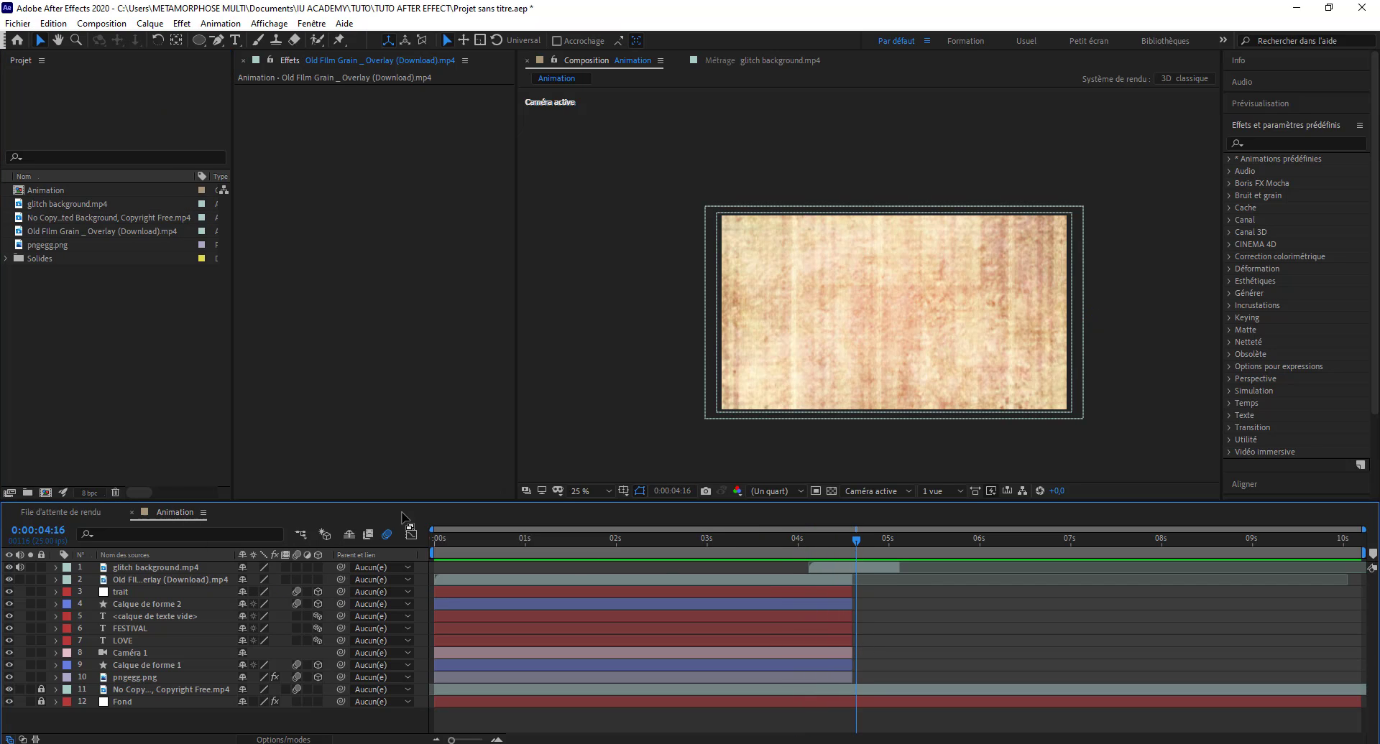
click(151, 579)
key(ctrl+t)
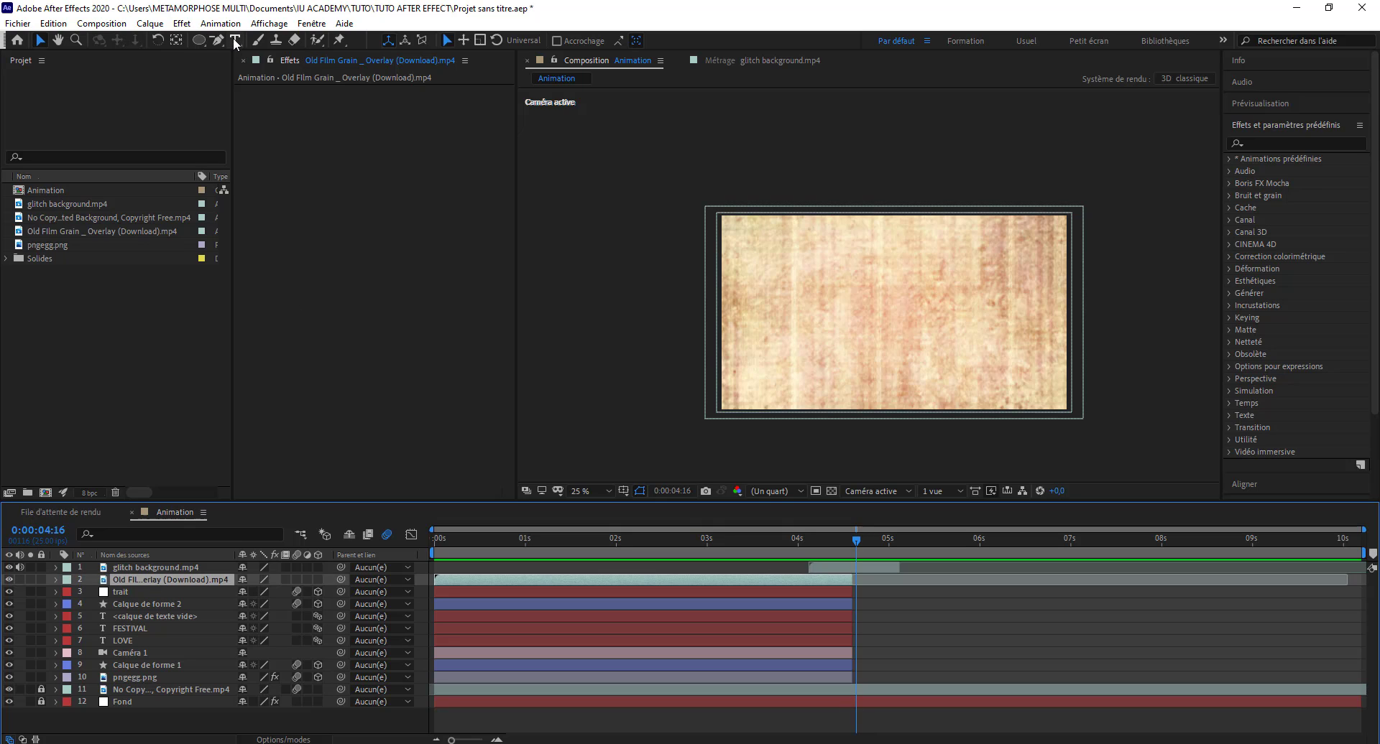
click(855, 311)
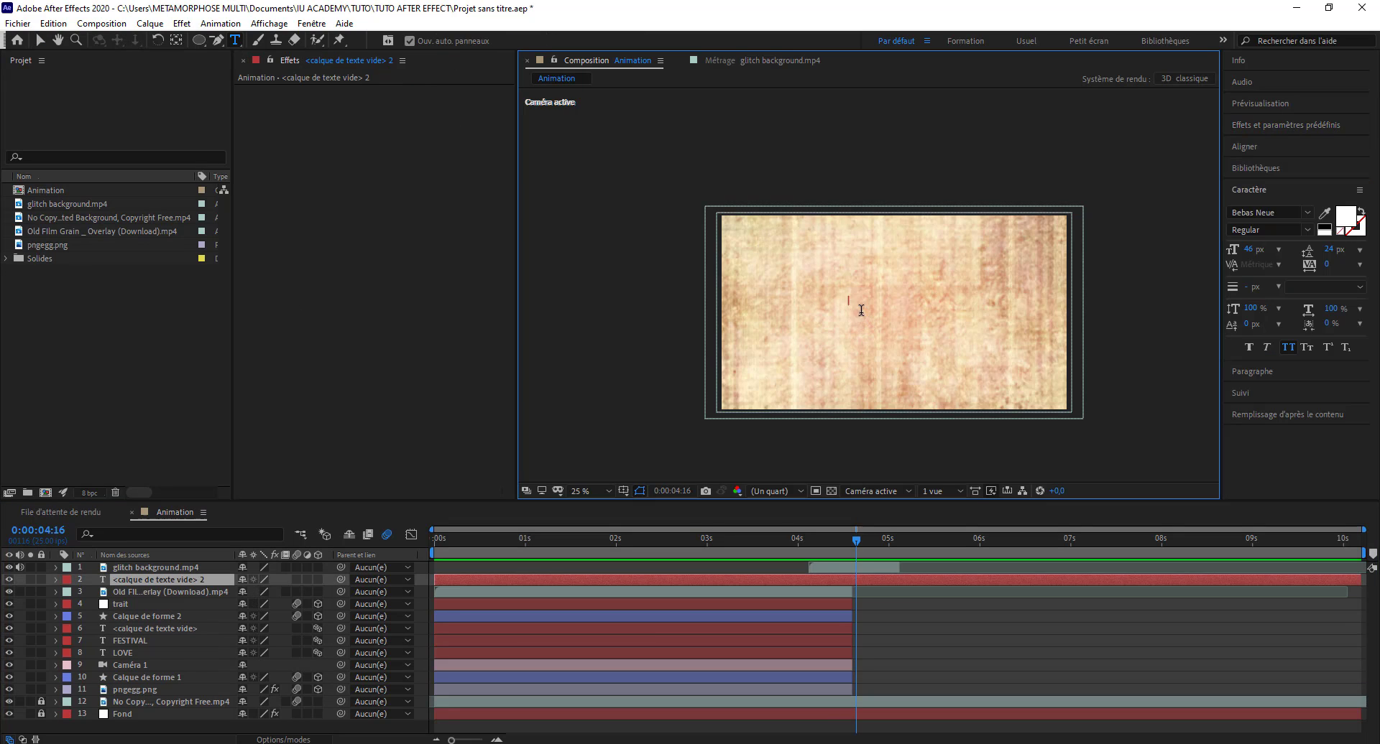
text(SA)
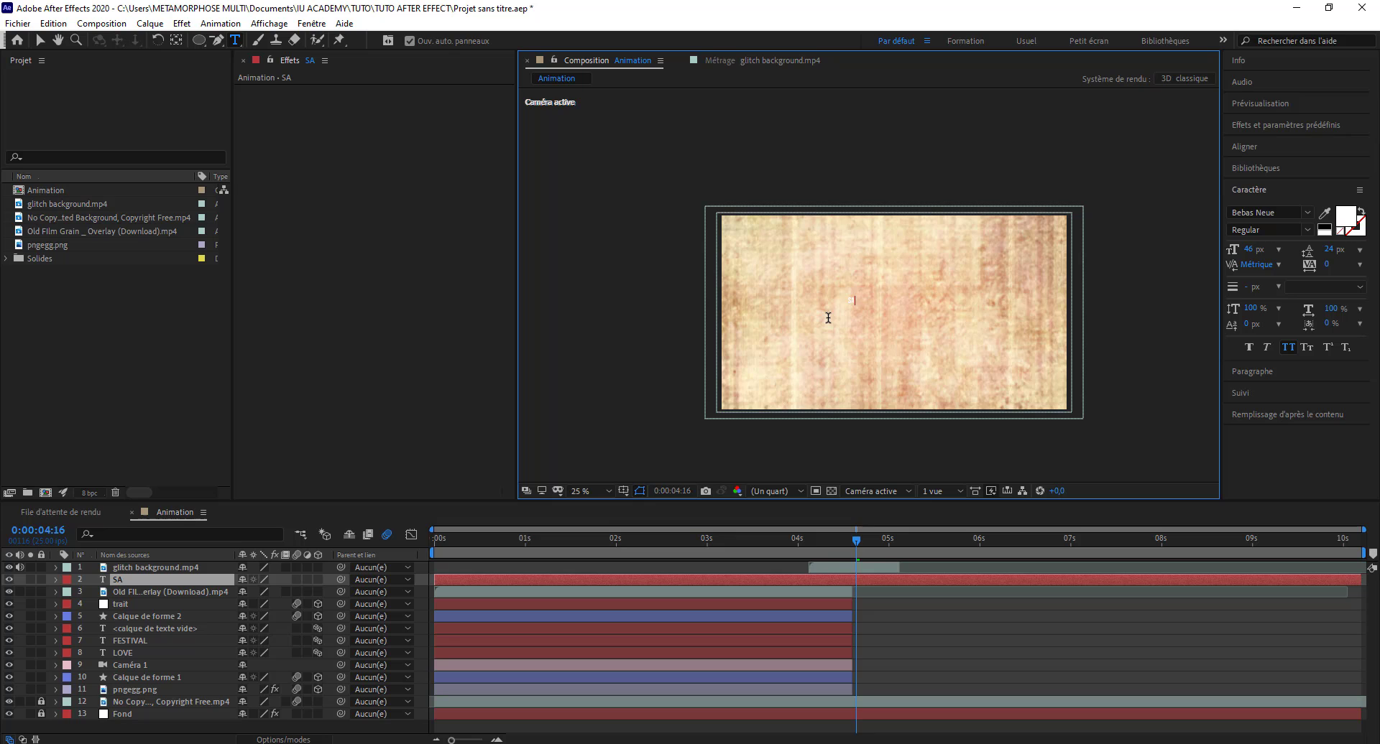
text(MEDI 08)
click(40, 41)
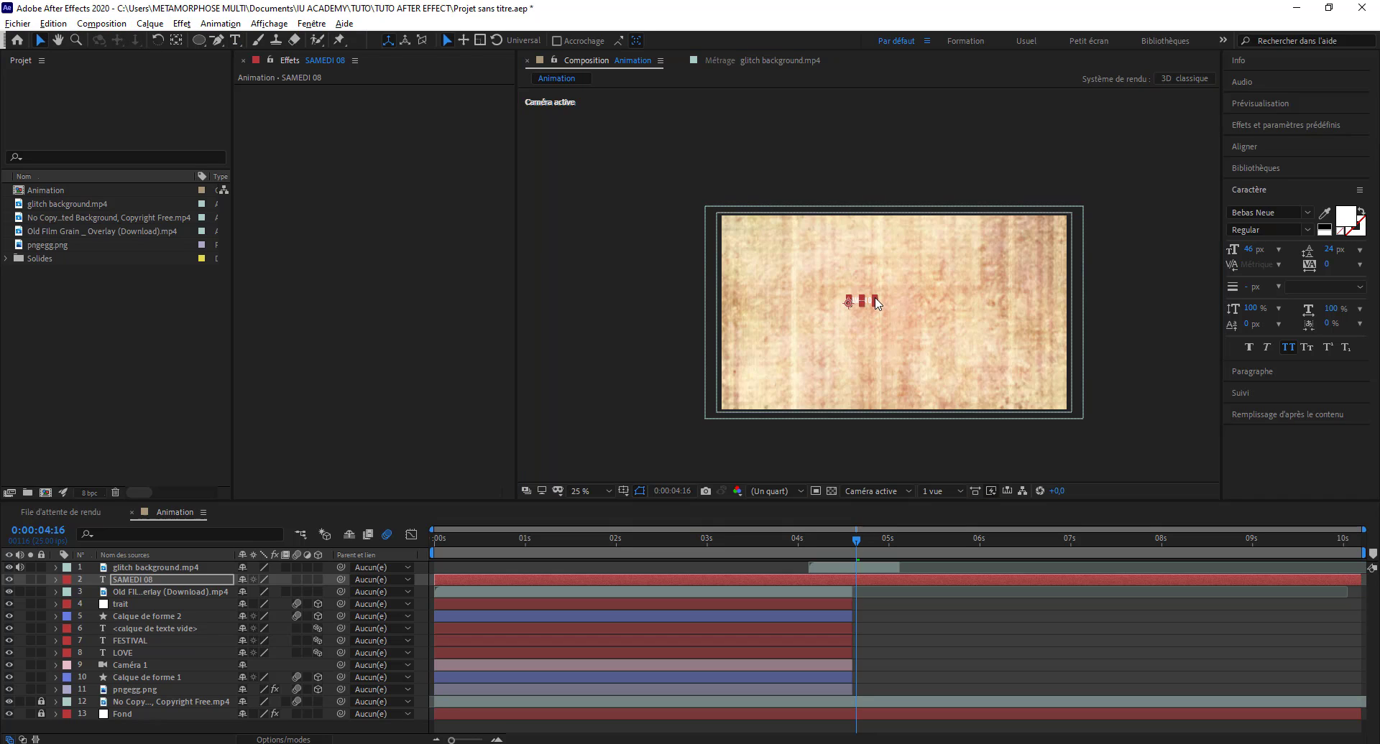
mouse_move(918, 284)
mouse_down()
mouse_move(985, 261)
mouse_move(896, 303)
mouse_up()
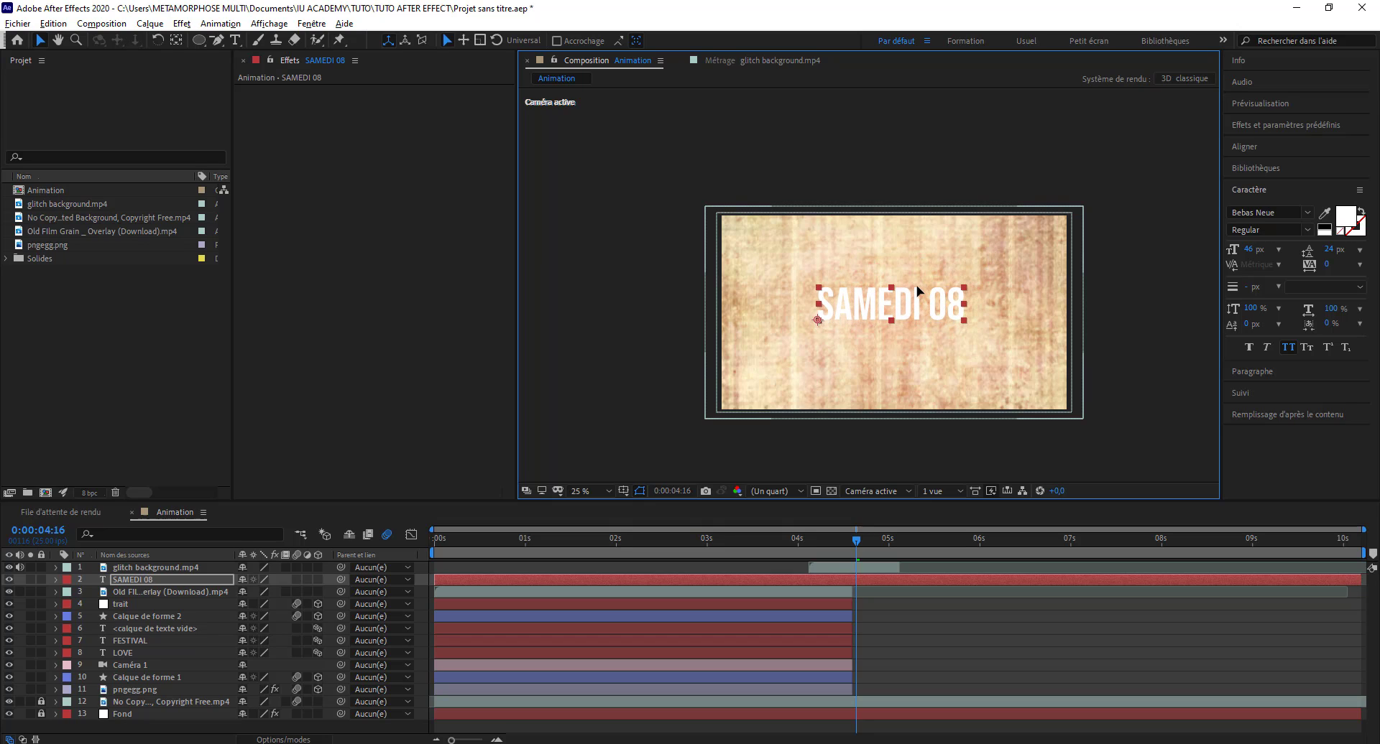
Duplicate the text below, change it to OCTOBRE 2022, and rescale it.
key(ctrl+d)
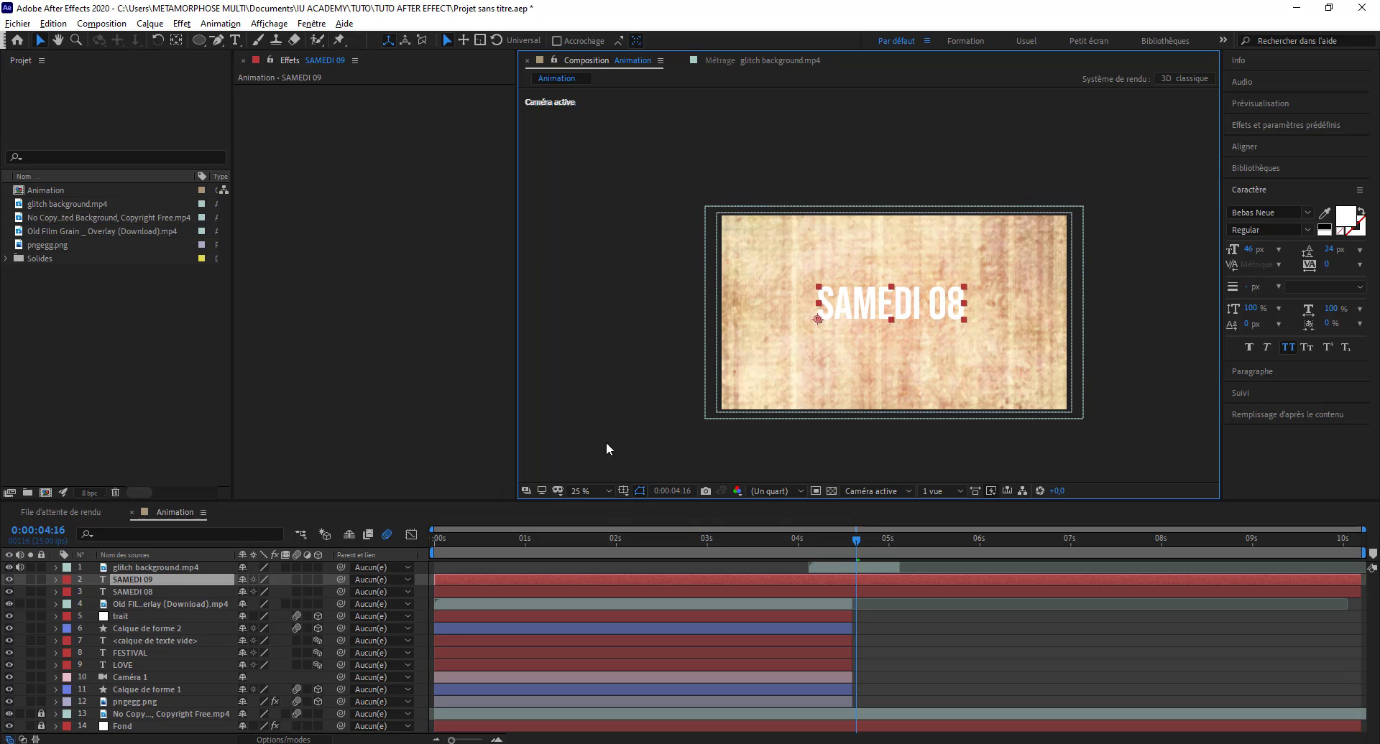
drag(862, 334, 859, 368)
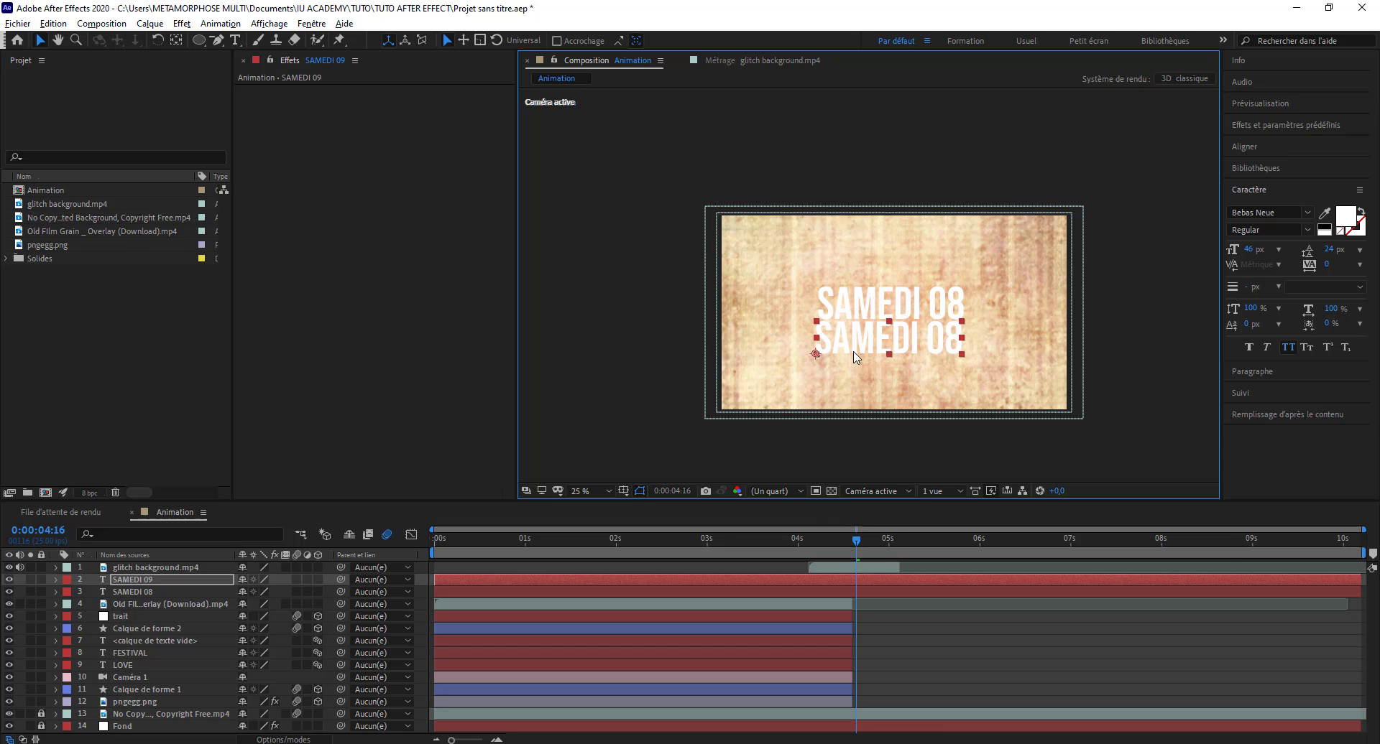
key(alt+Tab)
key(alt+Tab)
double_click(883, 343)
text(O)
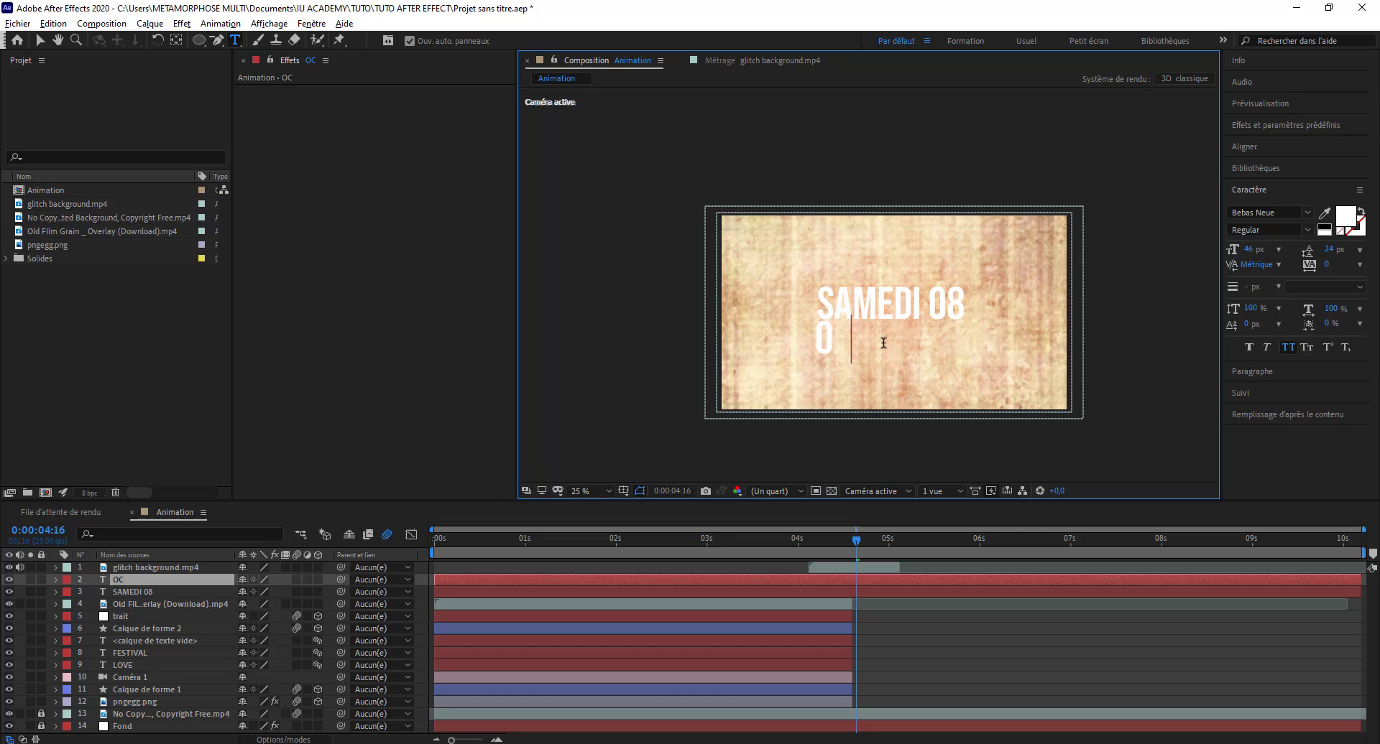
text(CTOB)
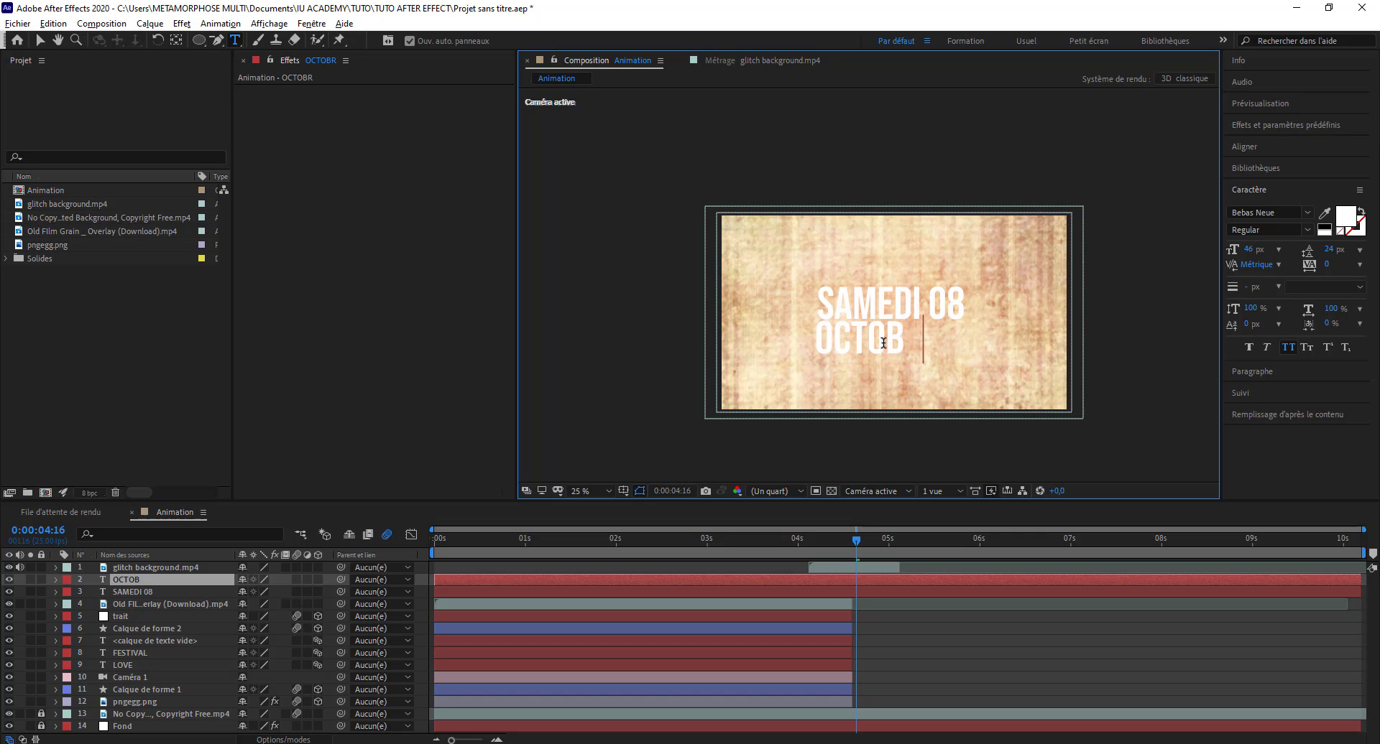
text(RE)
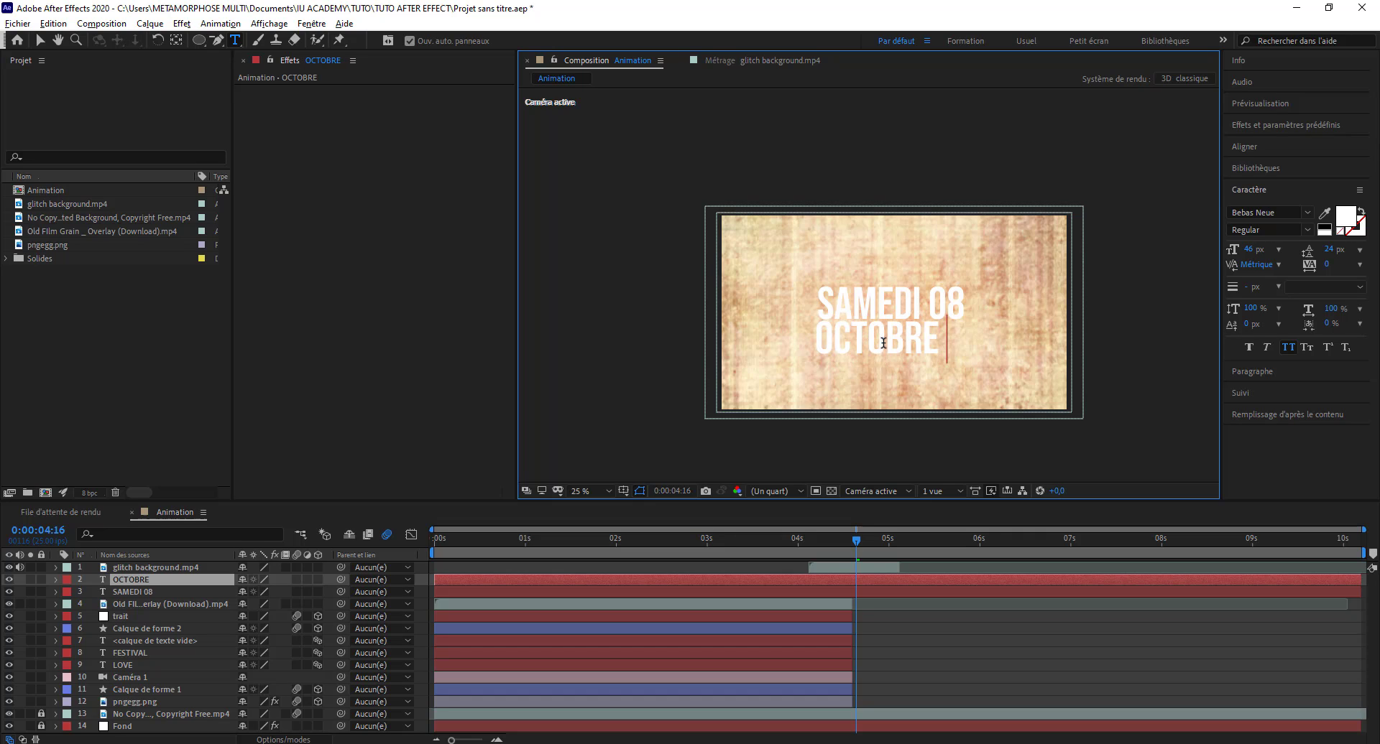
text( 2022)
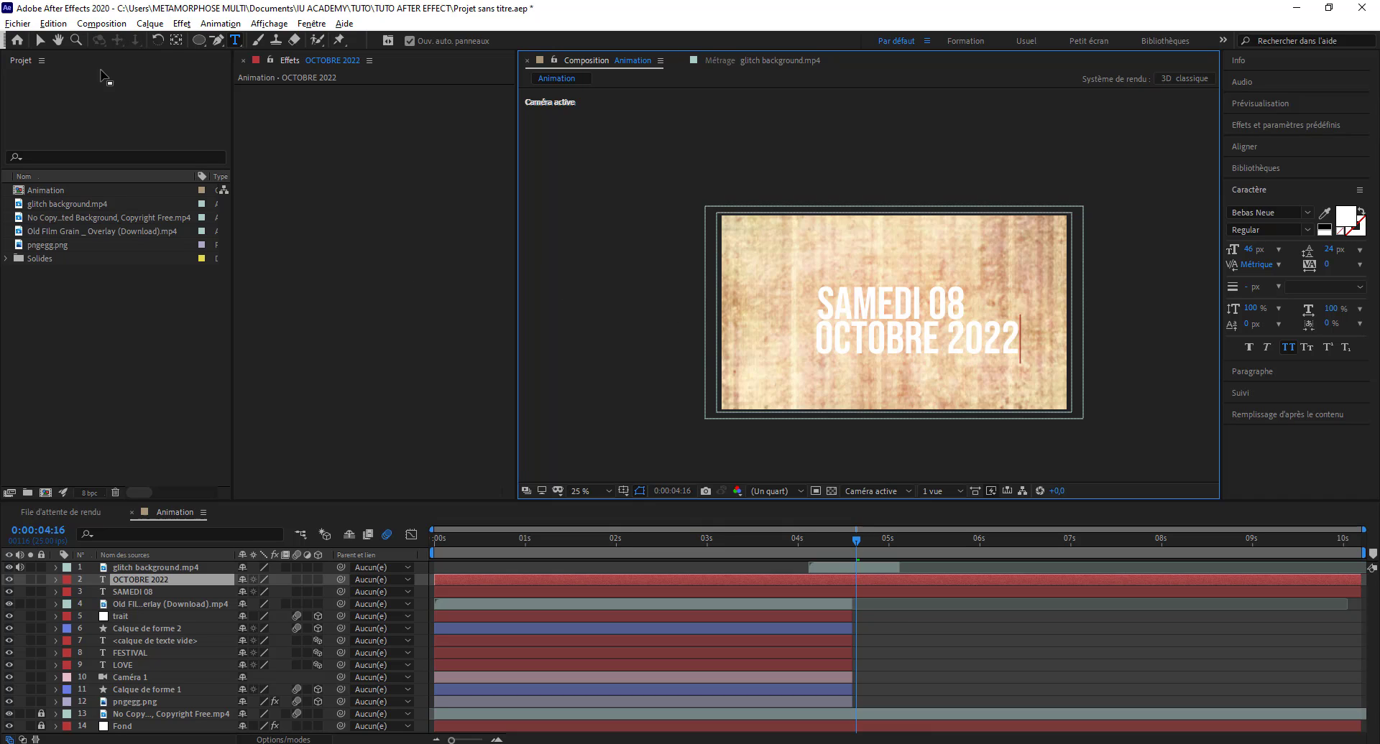
click(40, 41)
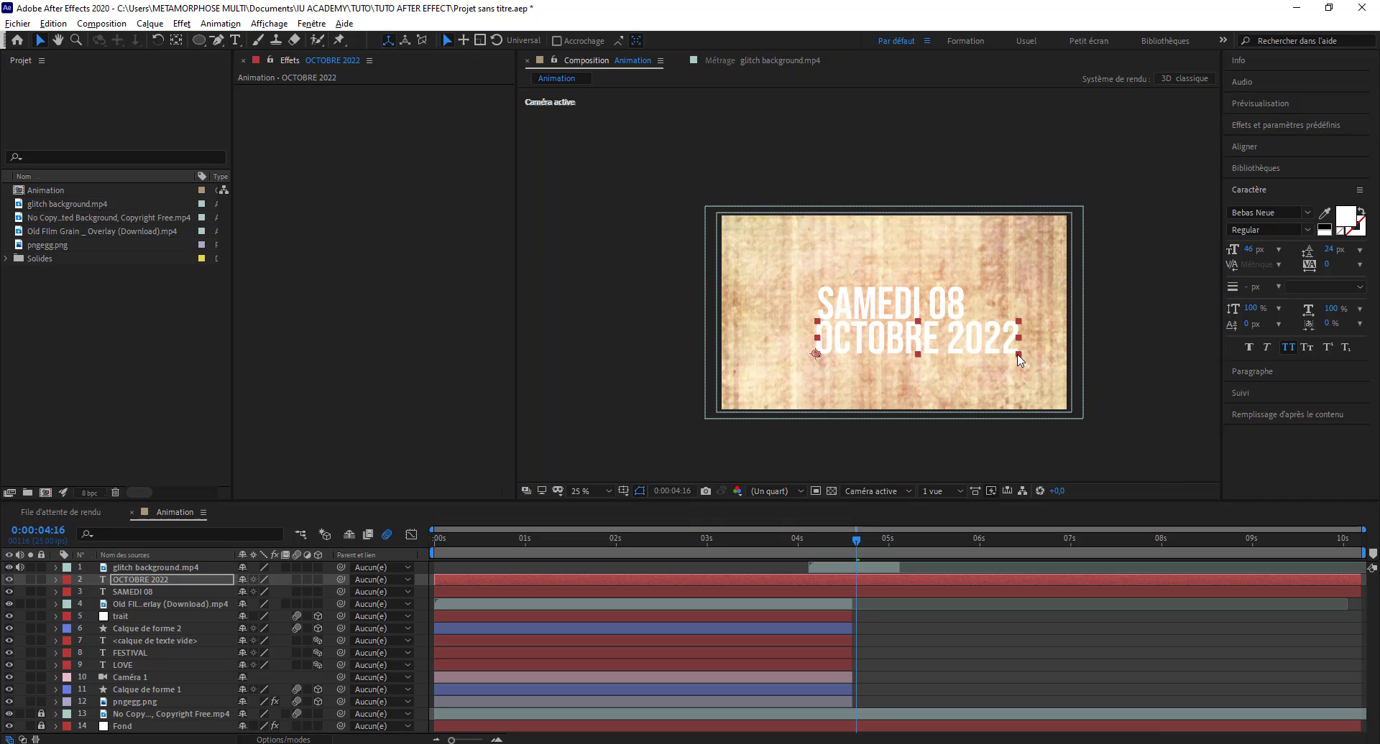
mouse_move(1019, 359)
mouse_down()
mouse_move(949, 354)
mouse_move(956, 332)
mouse_up()
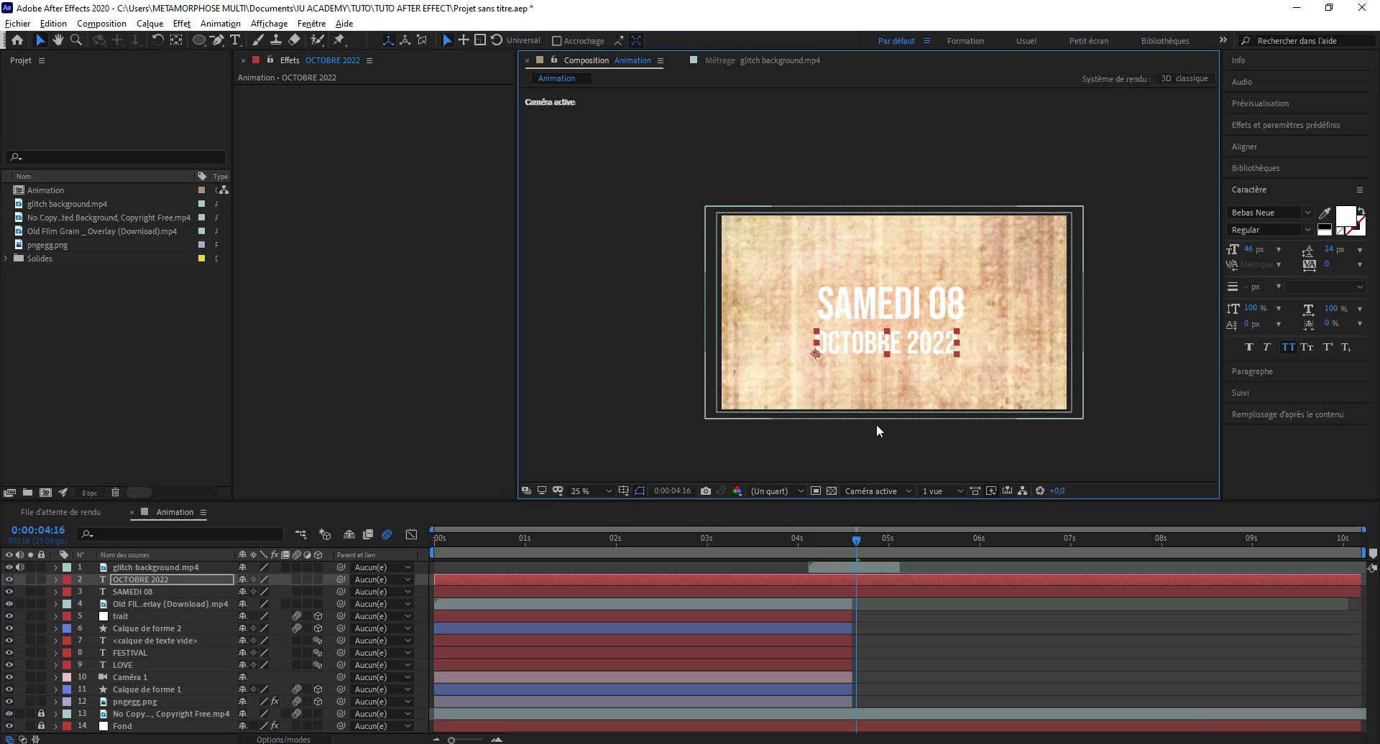
Show the title and action safe guides and lock the glitch background layer.
click(623, 491)
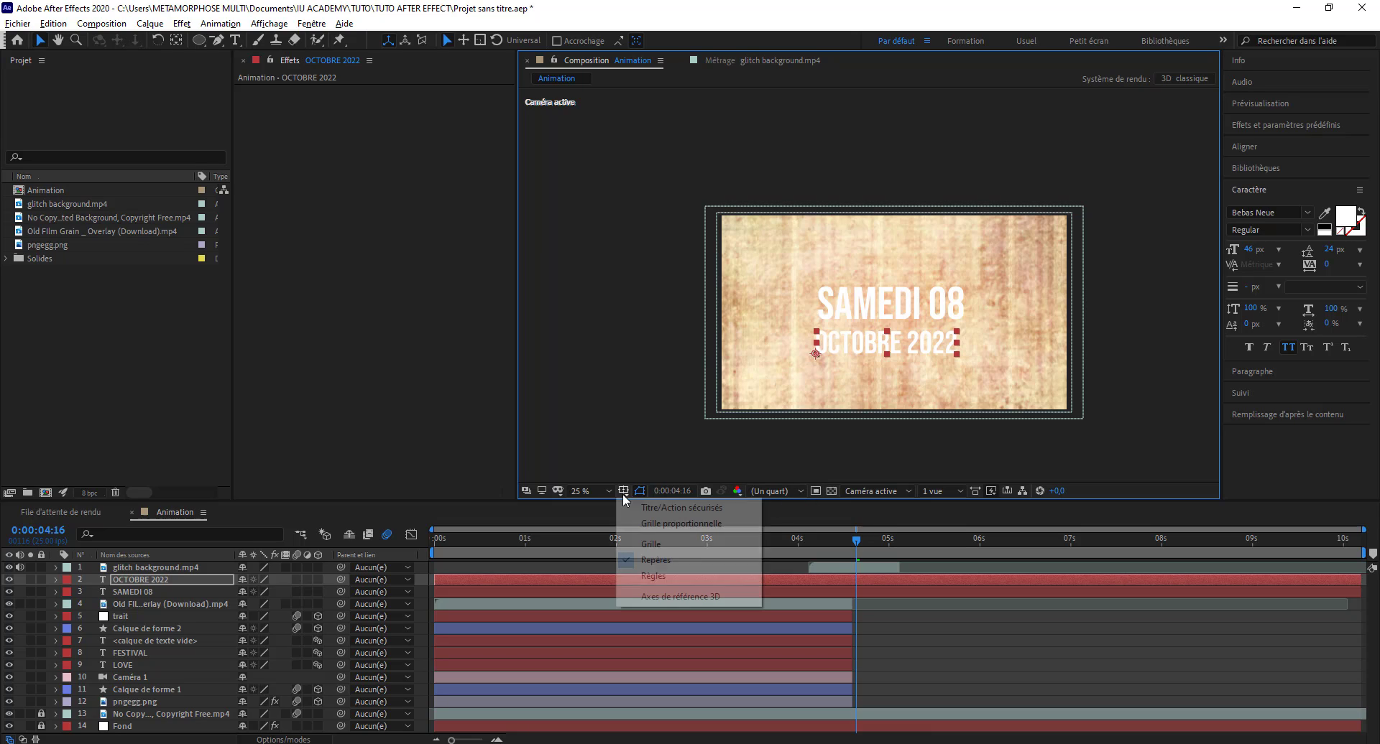
click(653, 514)
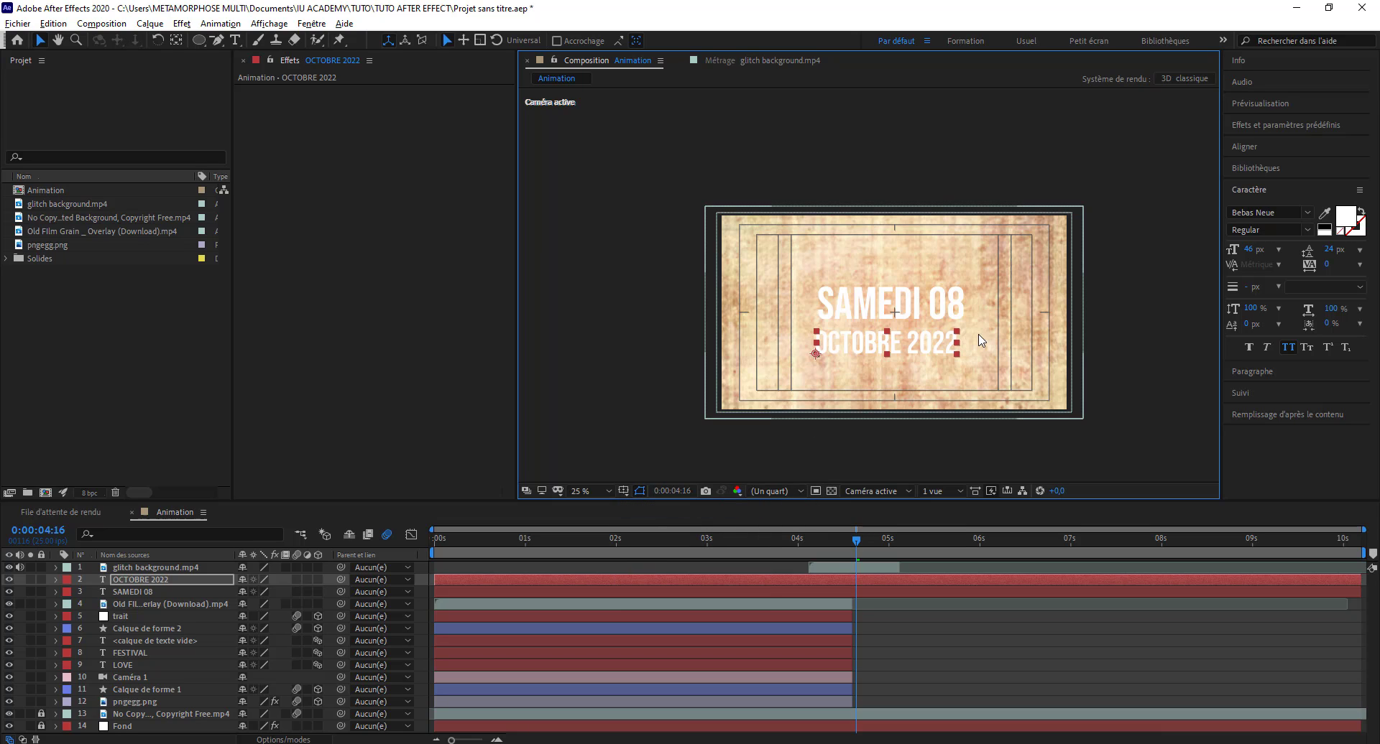
click(920, 311)
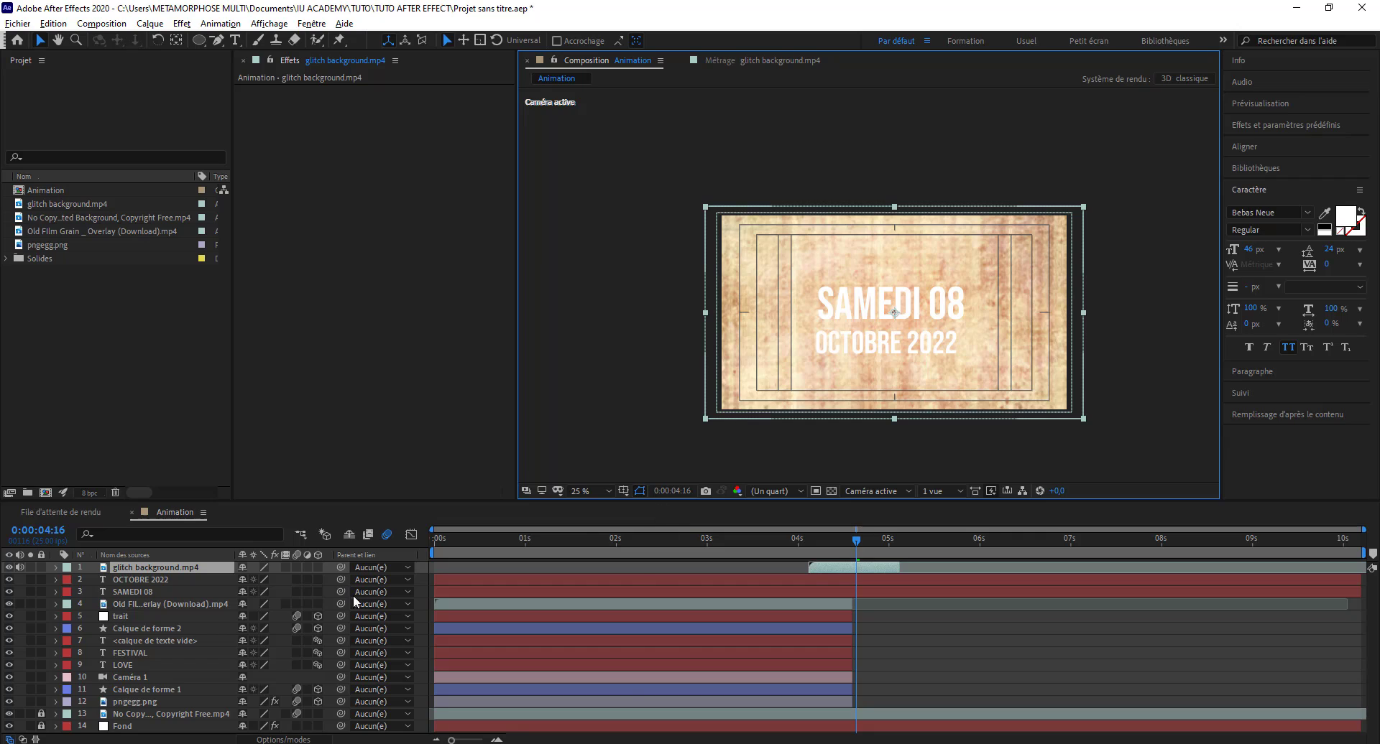
click(41, 568)
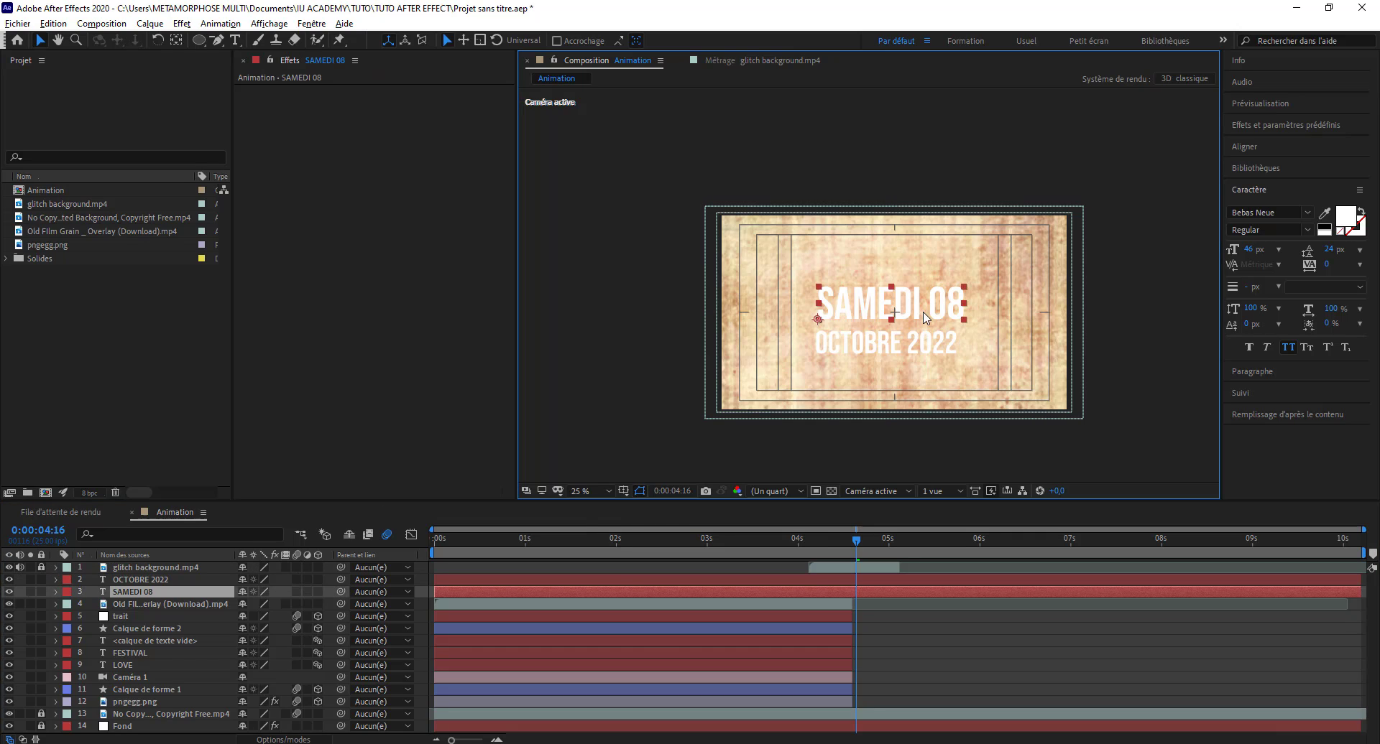
Fine-tune the vertical spacing of SAMEDI 08 and OCTOBRE 2022, then select both text layers.
drag(934, 309, 934, 297)
mouse_move(916, 352)
mouse_down()
mouse_move(920, 327)
mouse_move(916, 338)
mouse_up()
drag(906, 286, 907, 288)
drag(898, 338, 896, 334)
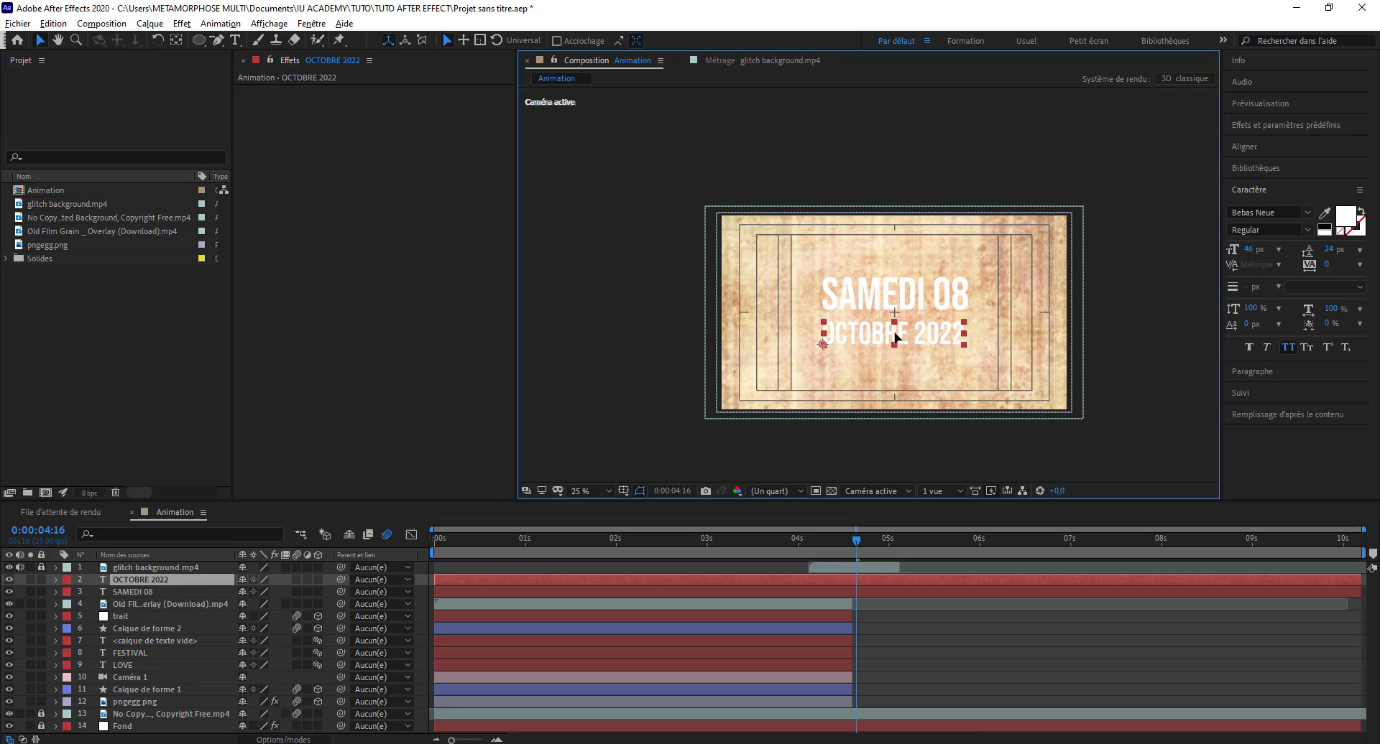
key(Return)
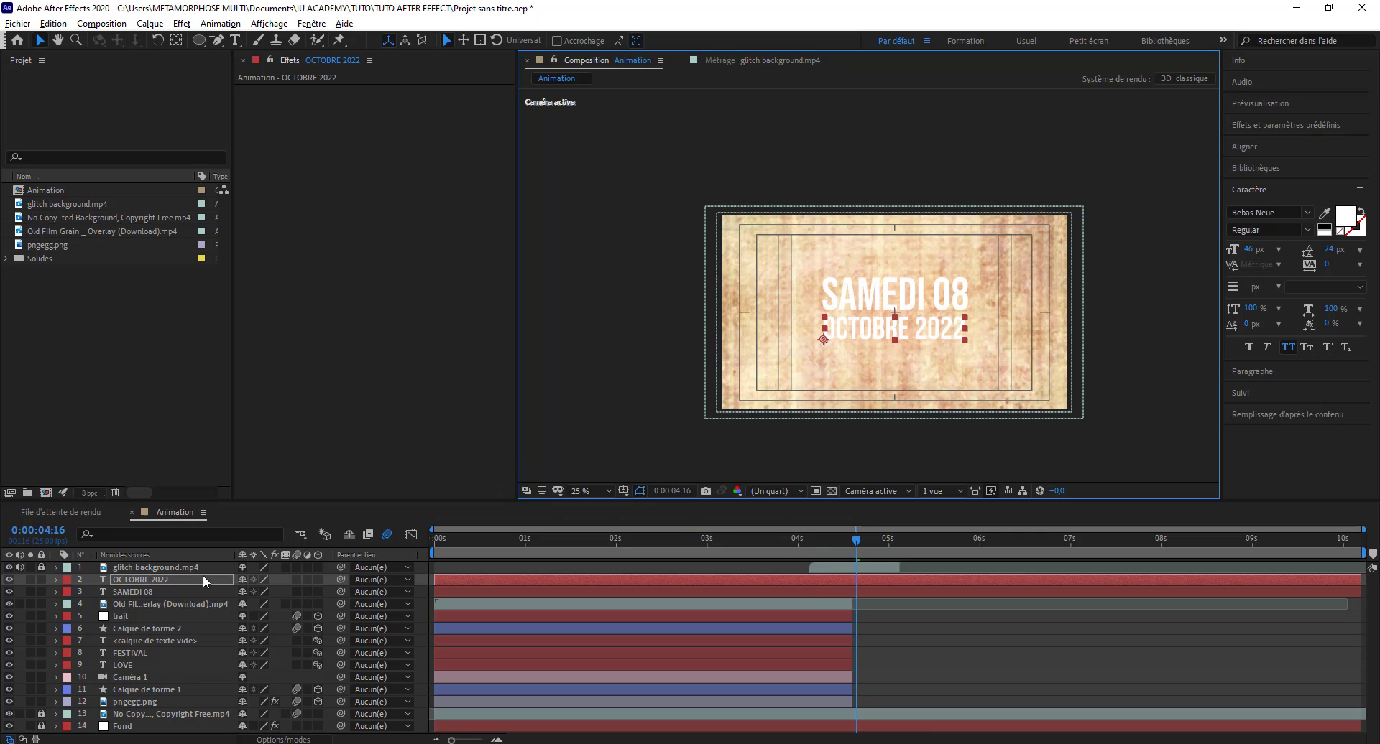
shift+click(434, 589)
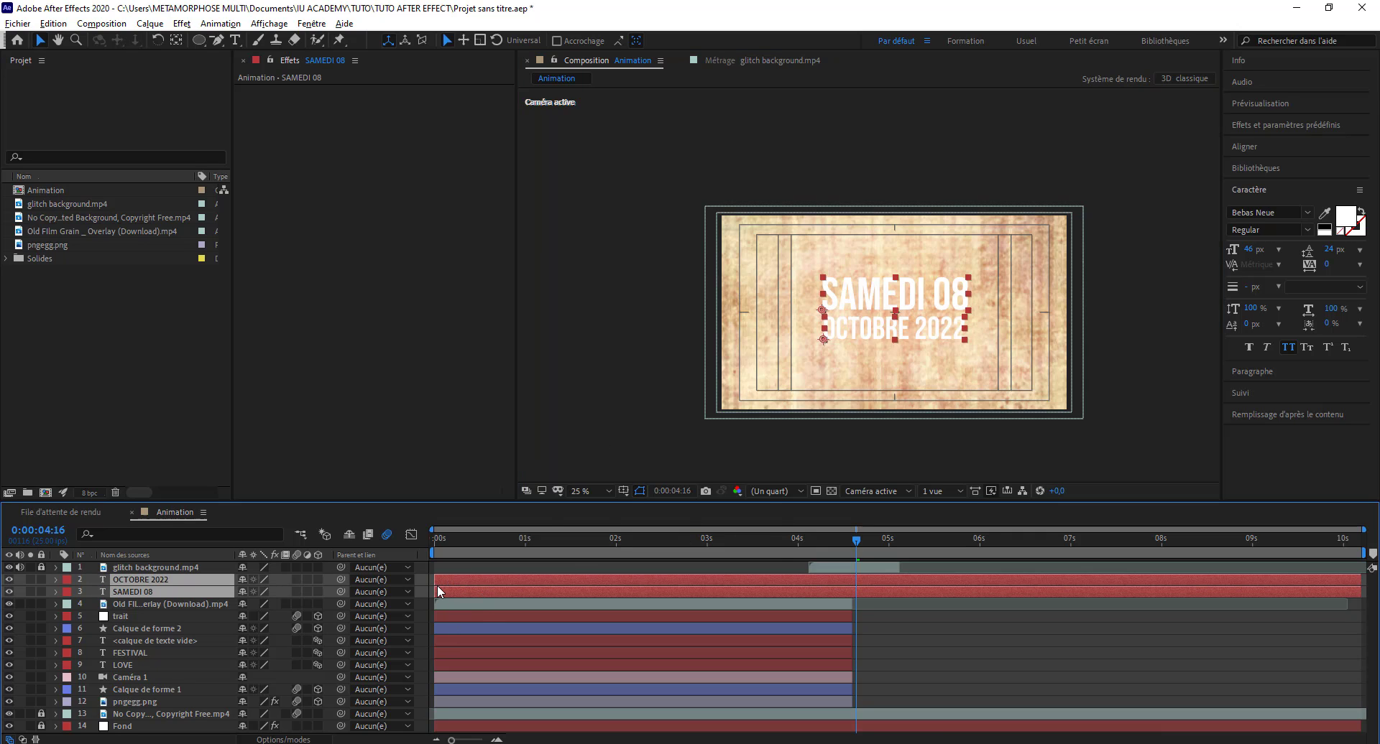
Start both text layers at 4:16, preview the date title, and enlarge the timeline panel.
mouse_move(435, 579)
mouse_down()
mouse_move(856, 586)
mouse_move(785, 557)
mouse_up()
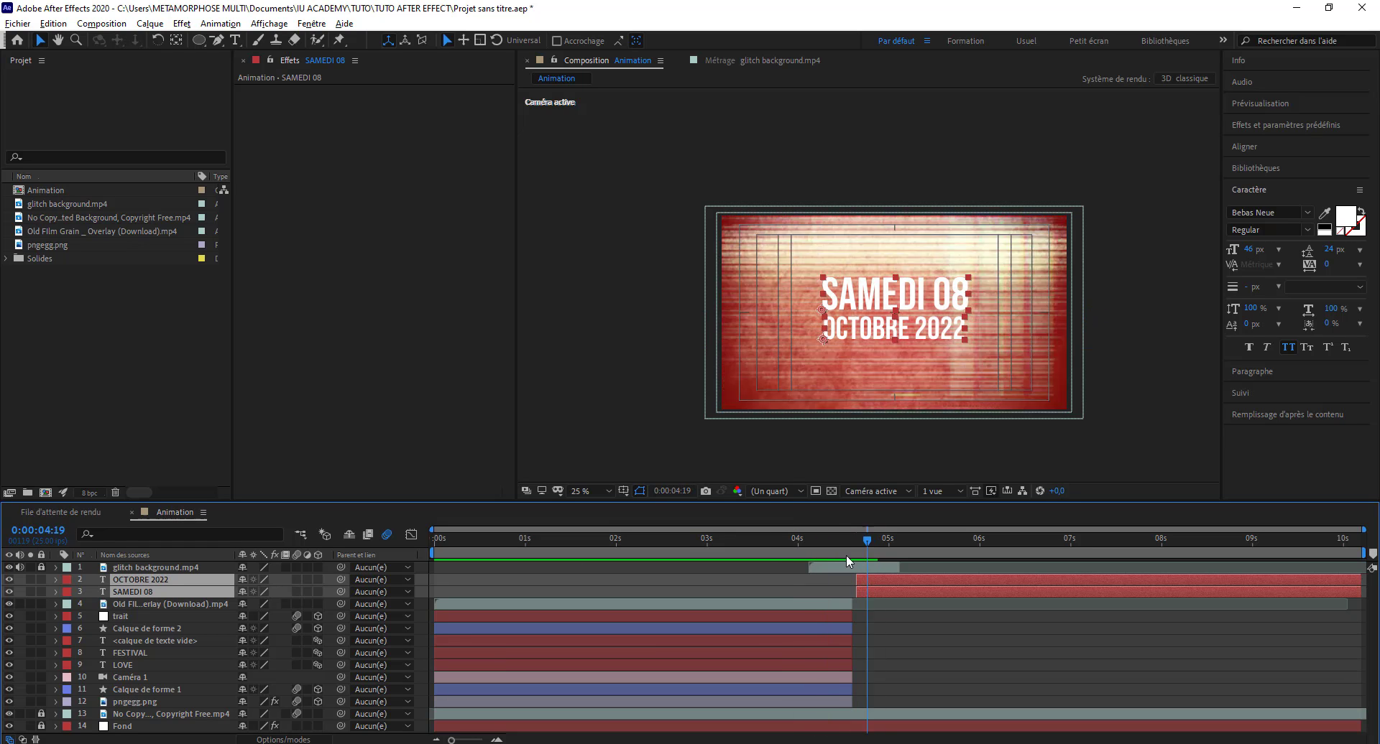
key(space)
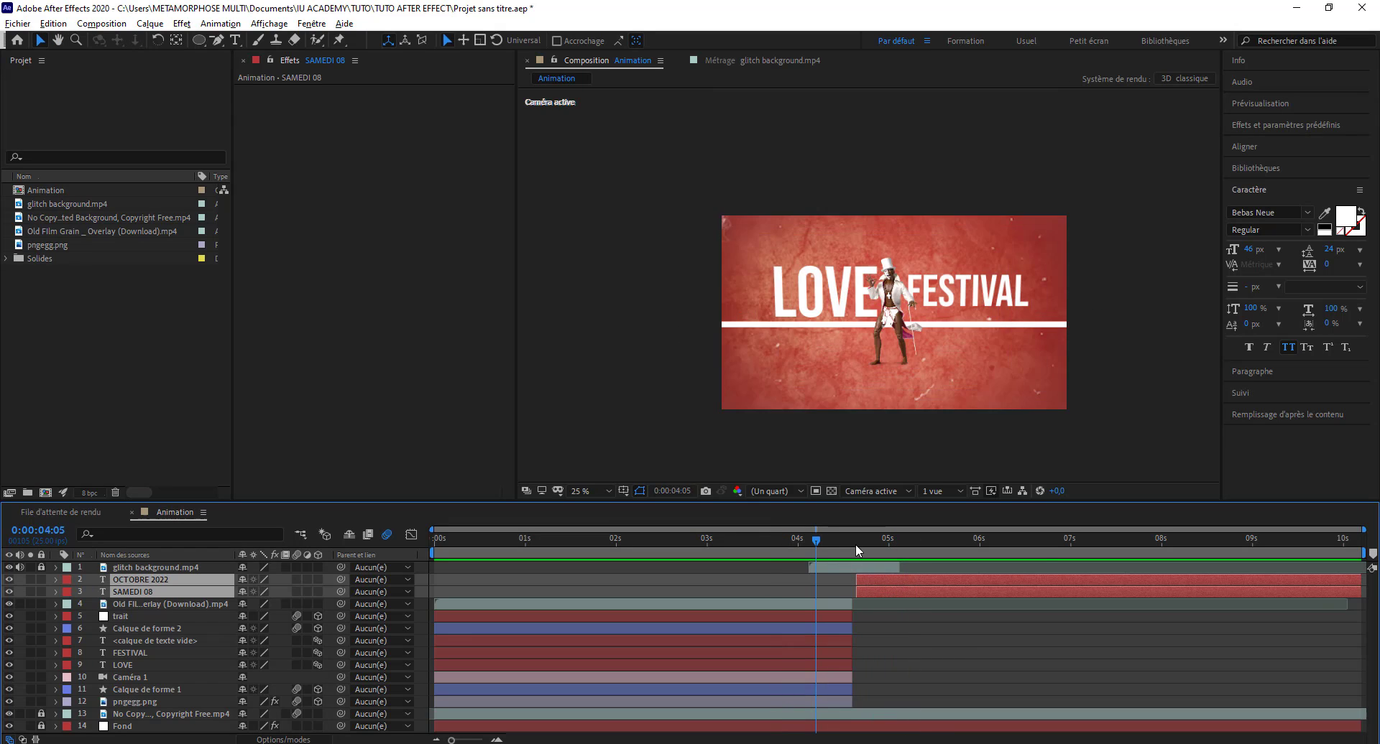
key(space)
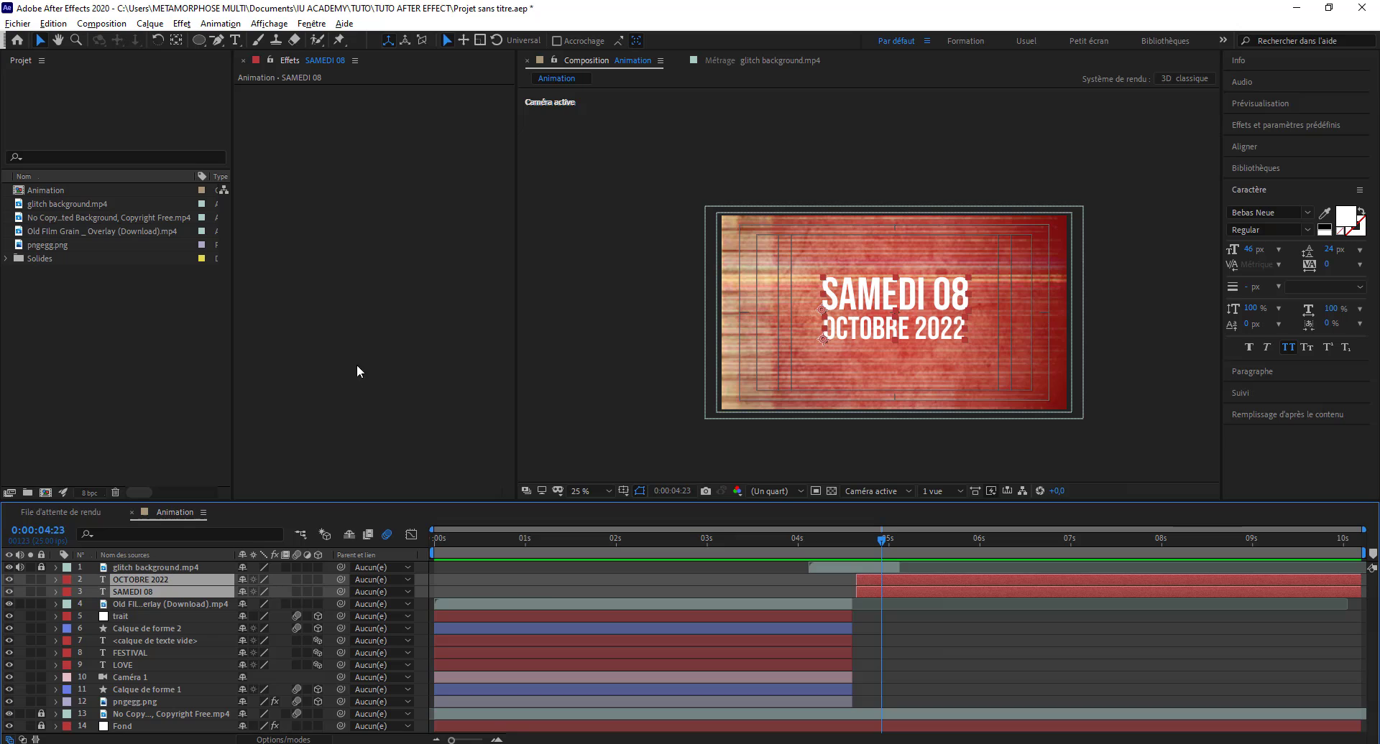
click(256, 113)
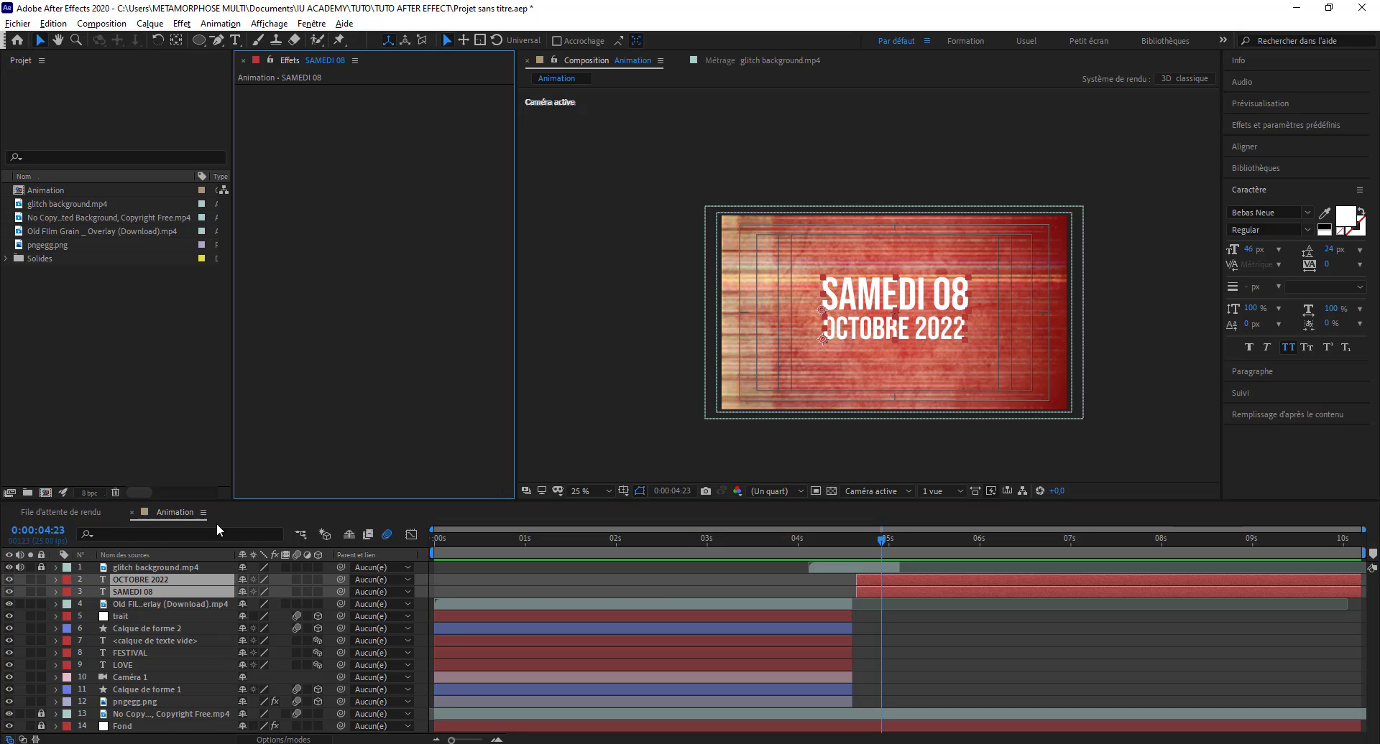
drag(208, 500, 207, 437)
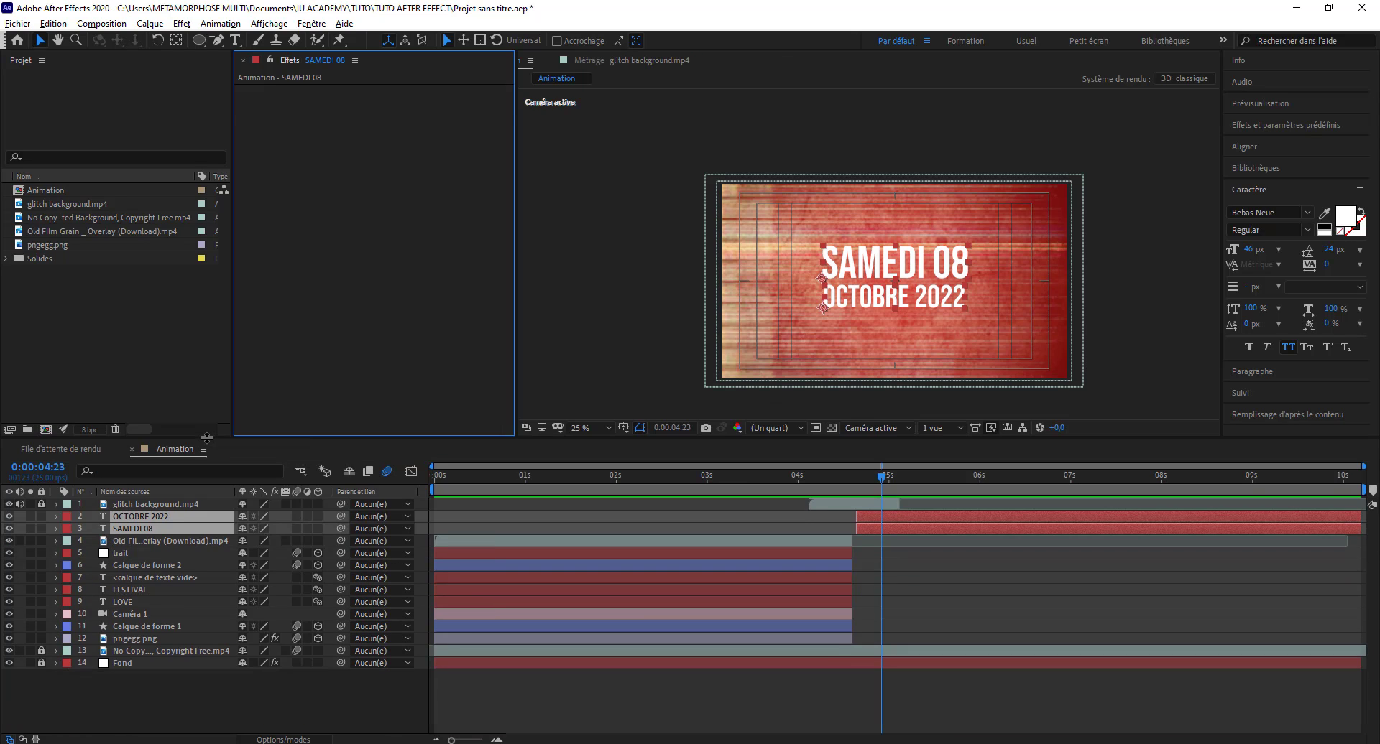
click(167, 688)
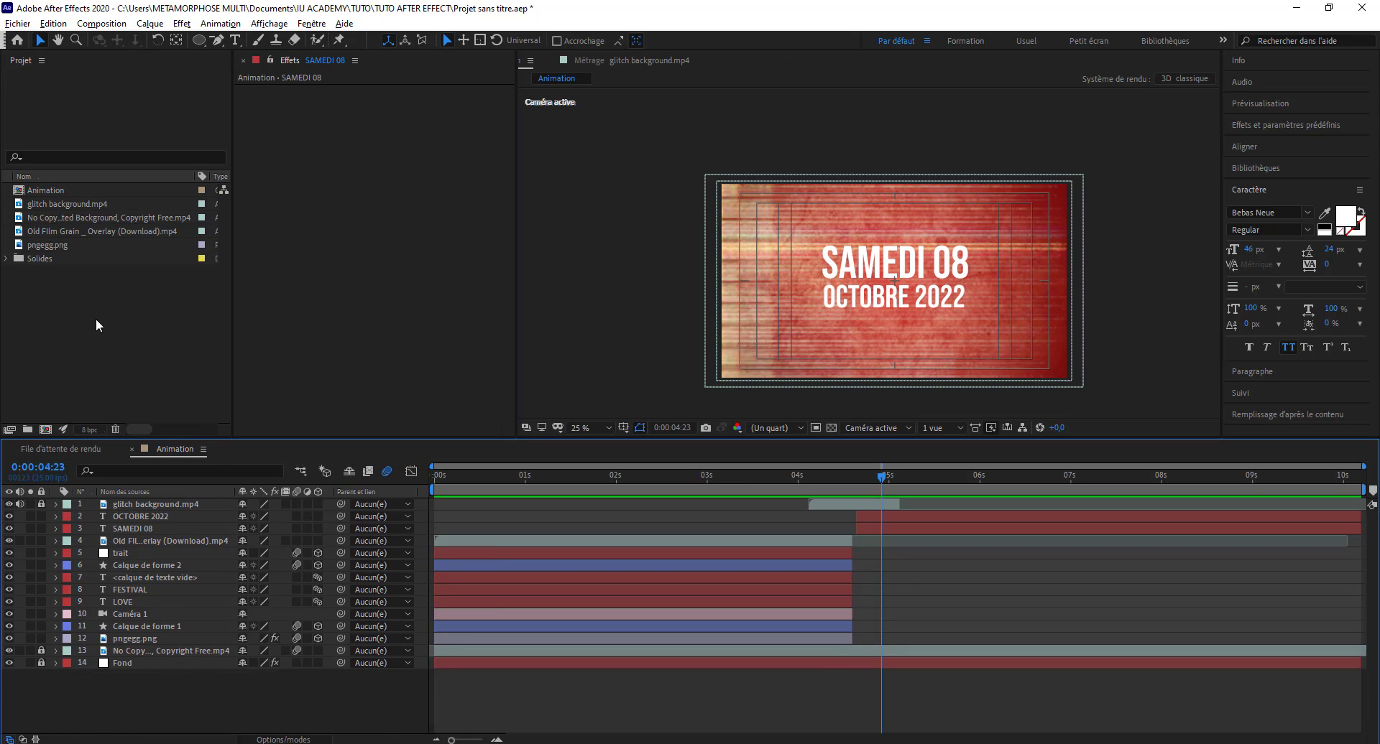
Draw a thin solid white rectangle bar with no stroke under OCTOBRE 2022.
click(200, 40)
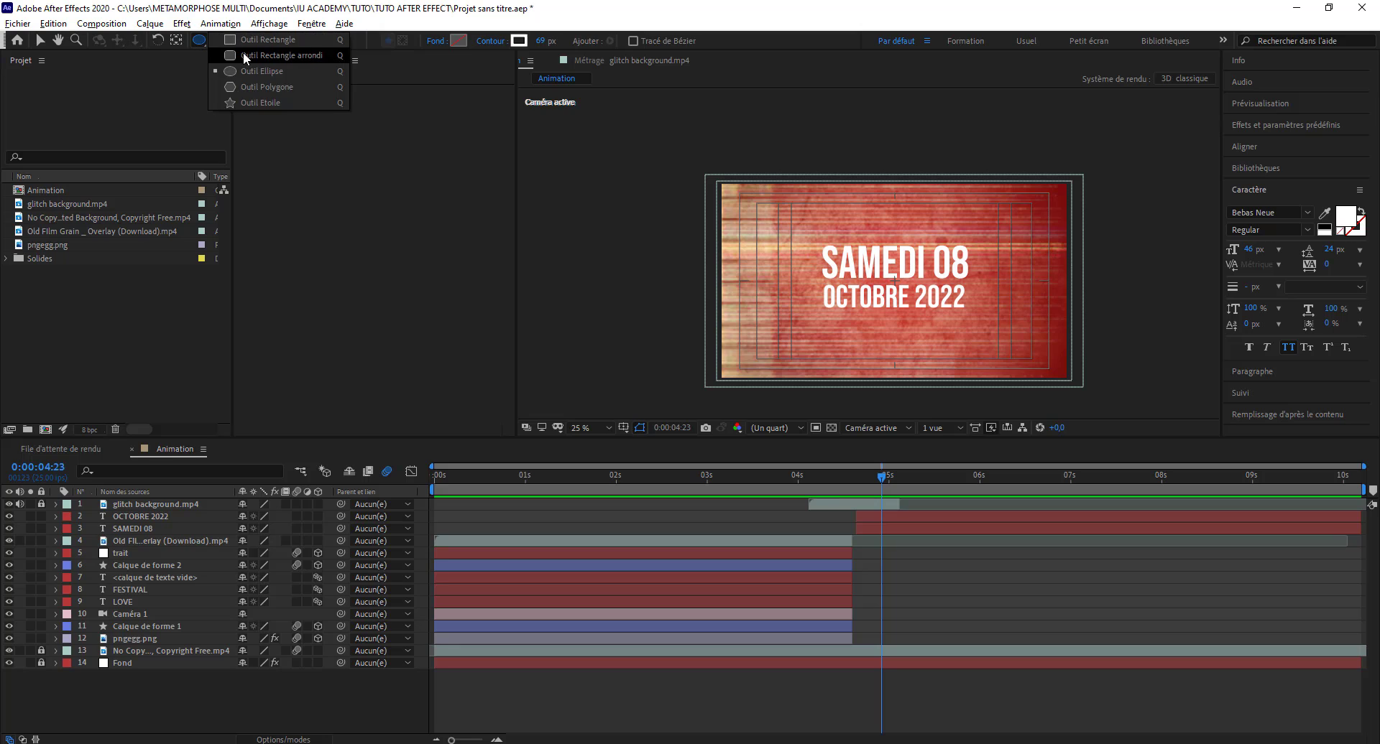
click(247, 41)
click(440, 42)
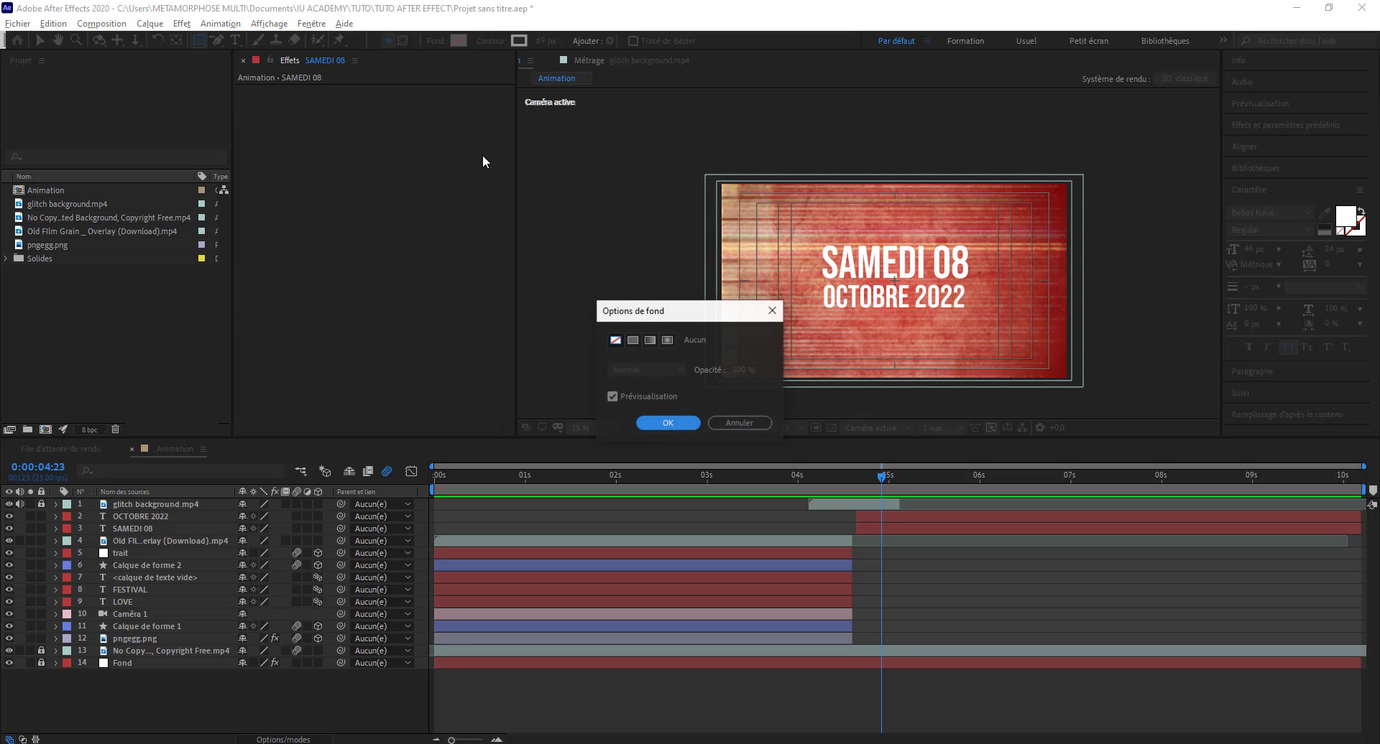
click(632, 342)
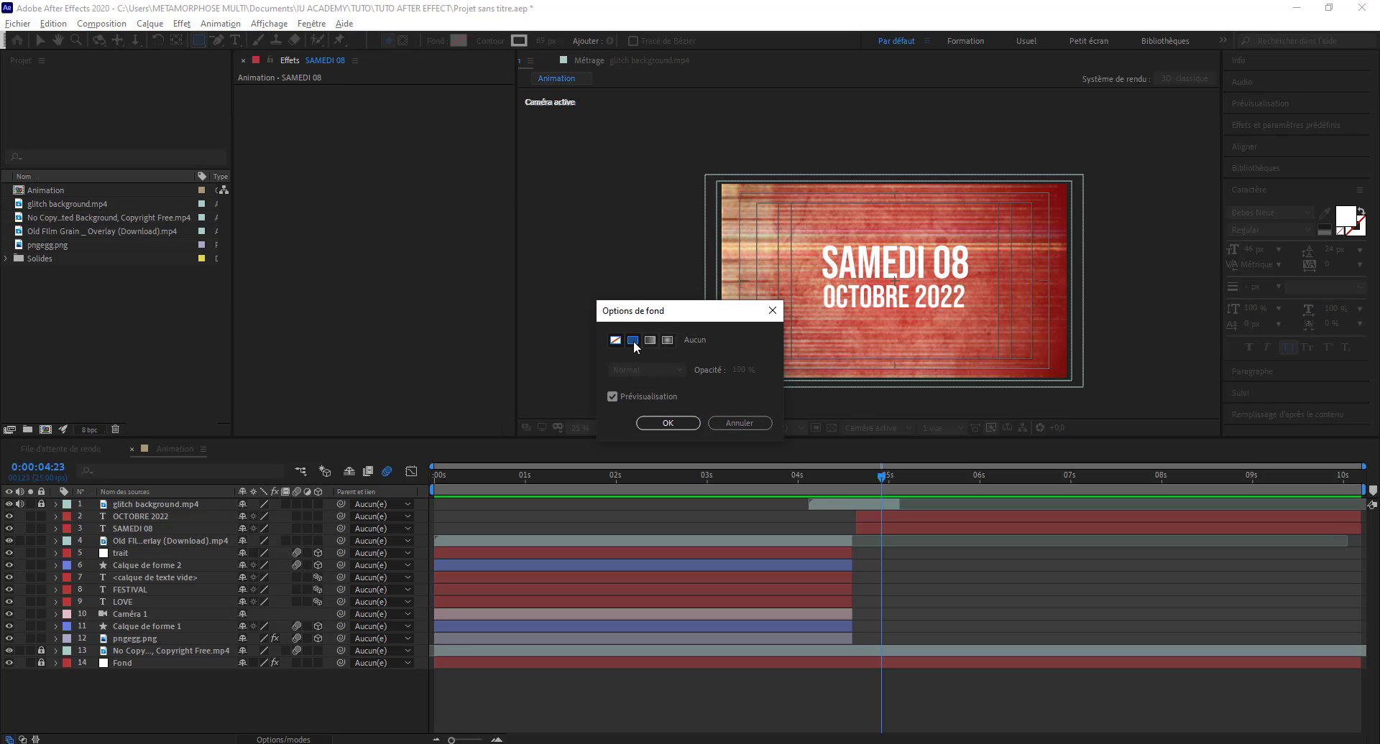
click(711, 424)
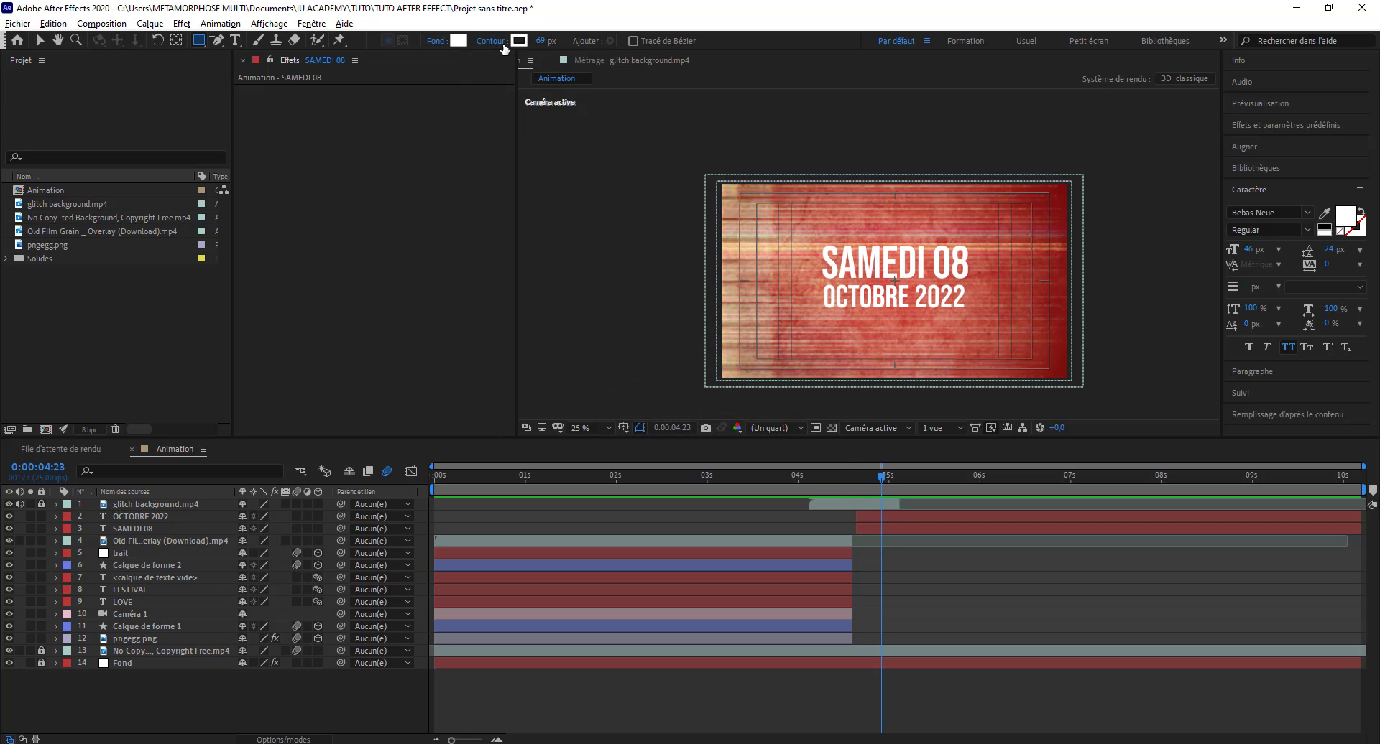
click(490, 41)
click(615, 339)
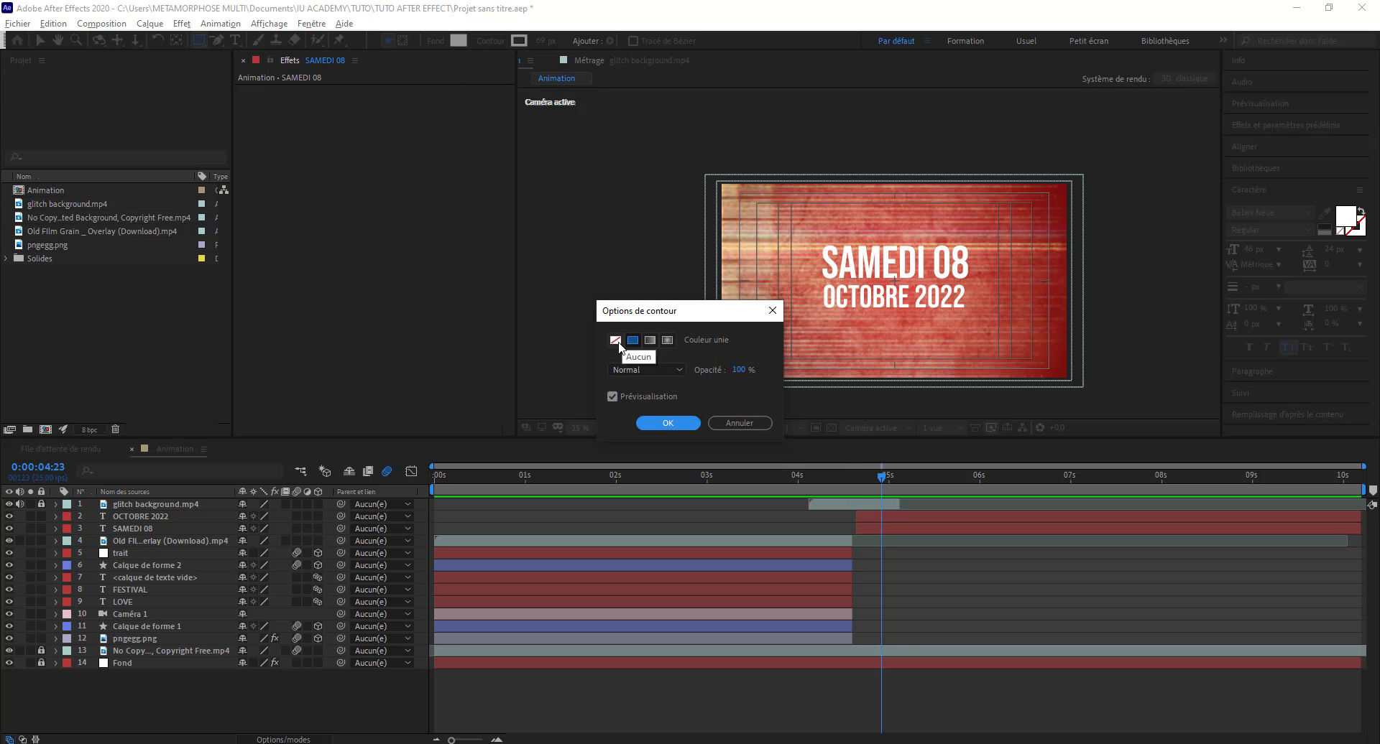
click(668, 424)
drag(818, 314, 974, 322)
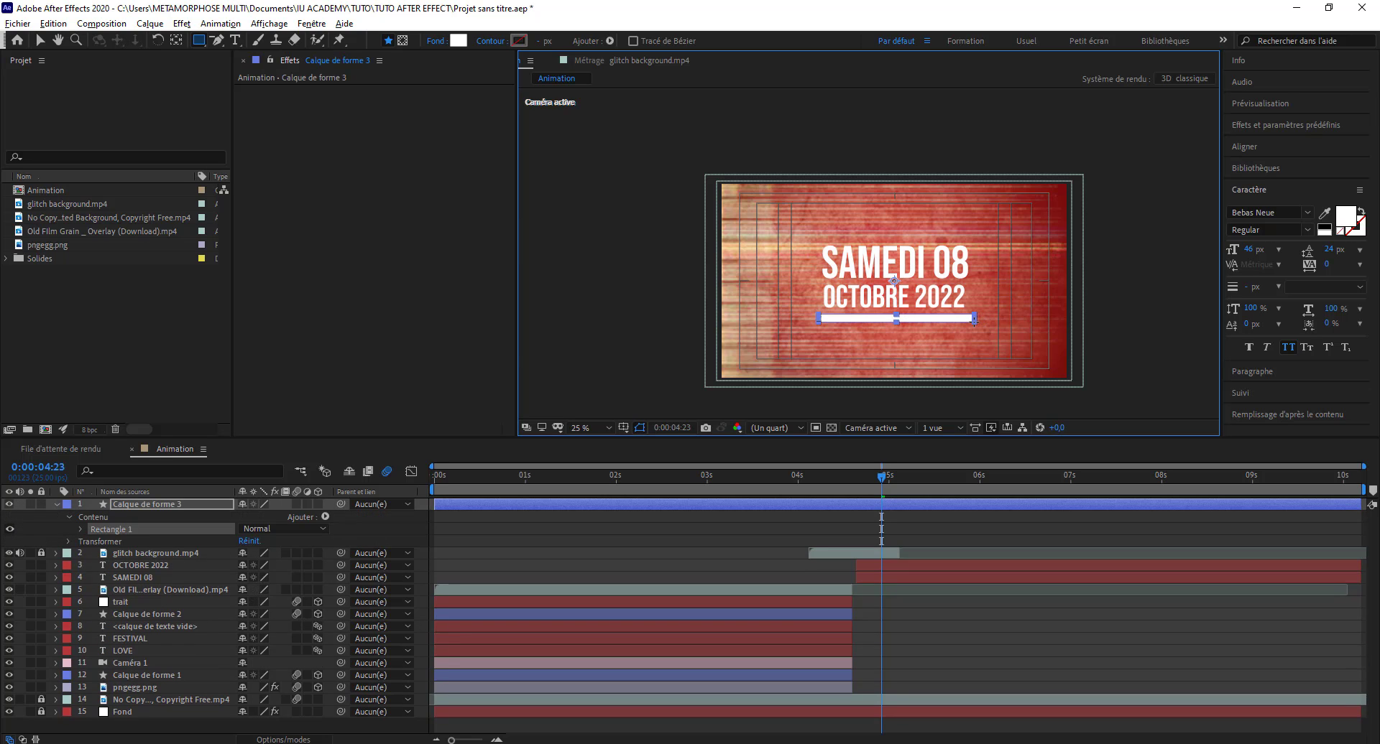
Move the bar's anchor point down onto the bar with Pan Behind.
click(176, 39)
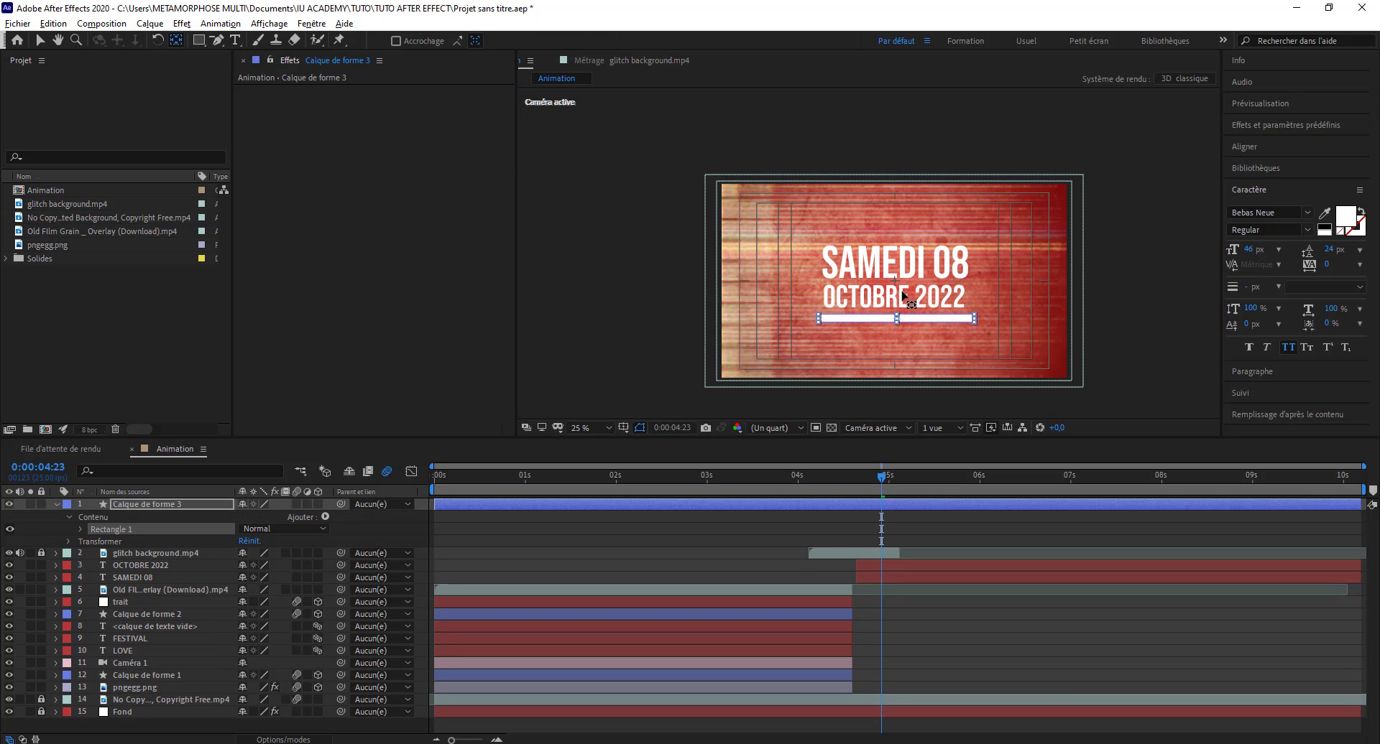
click(878, 327)
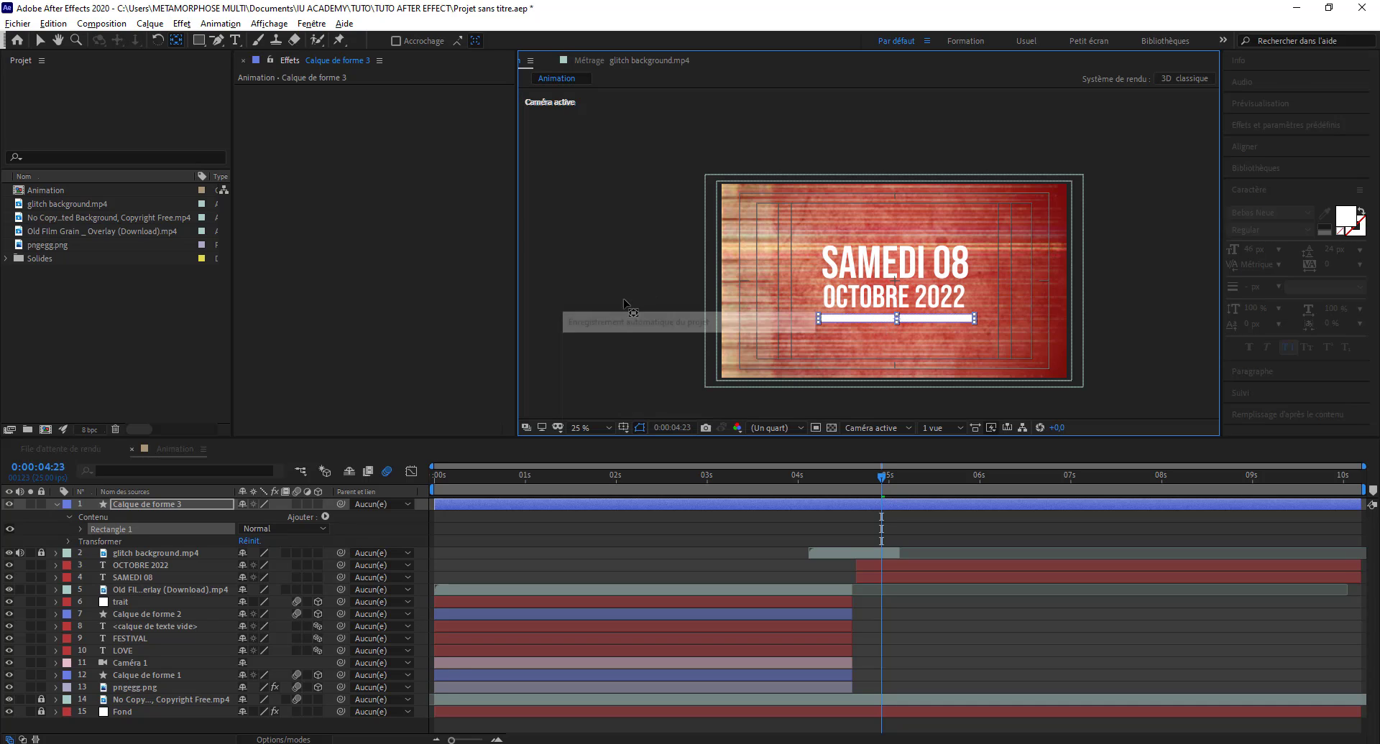
click(870, 319)
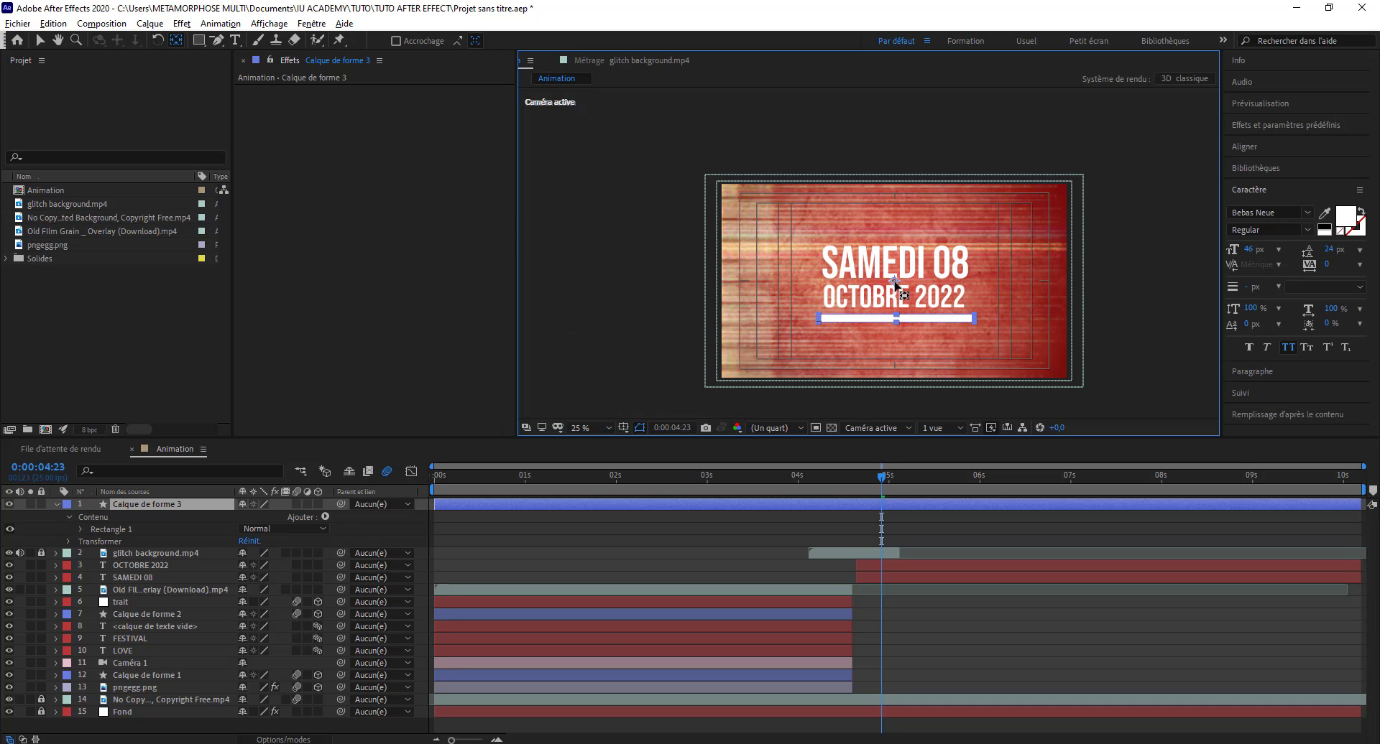
drag(897, 299, 897, 322)
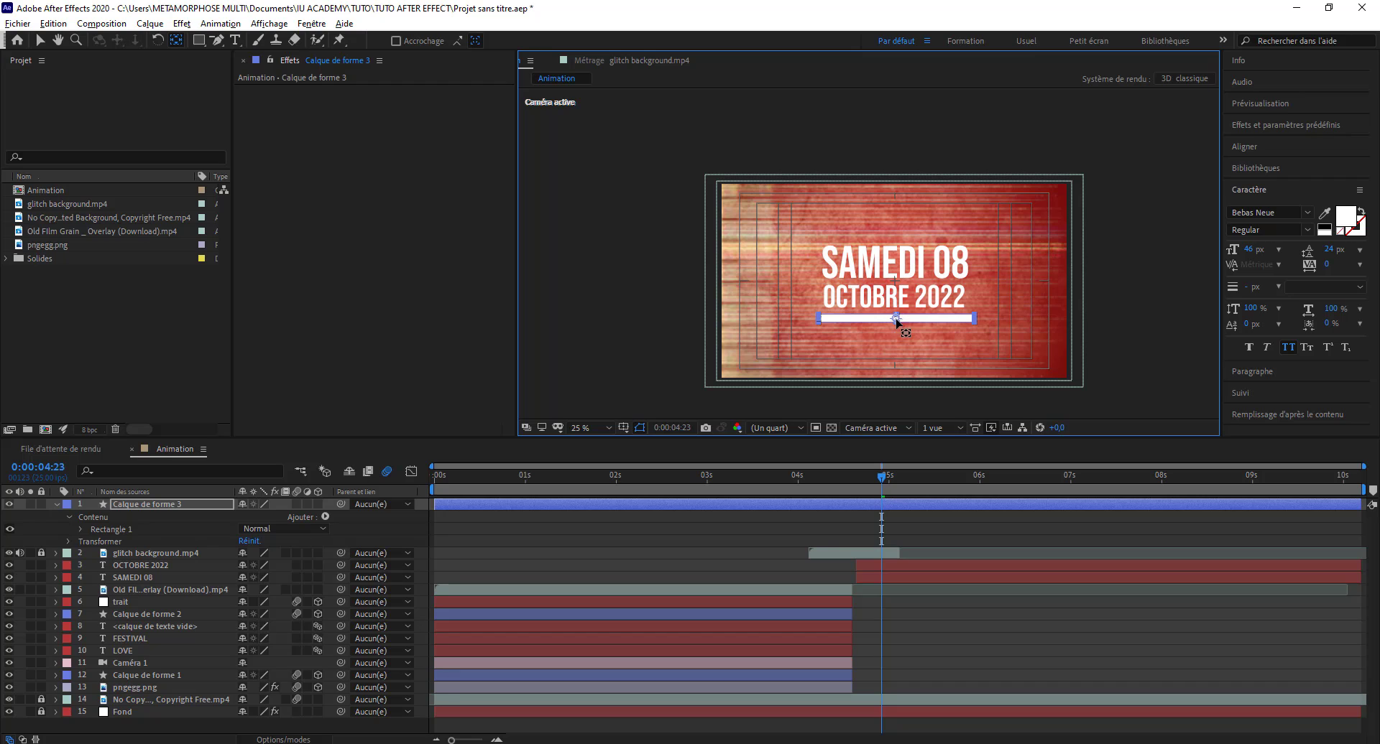
click(36, 45)
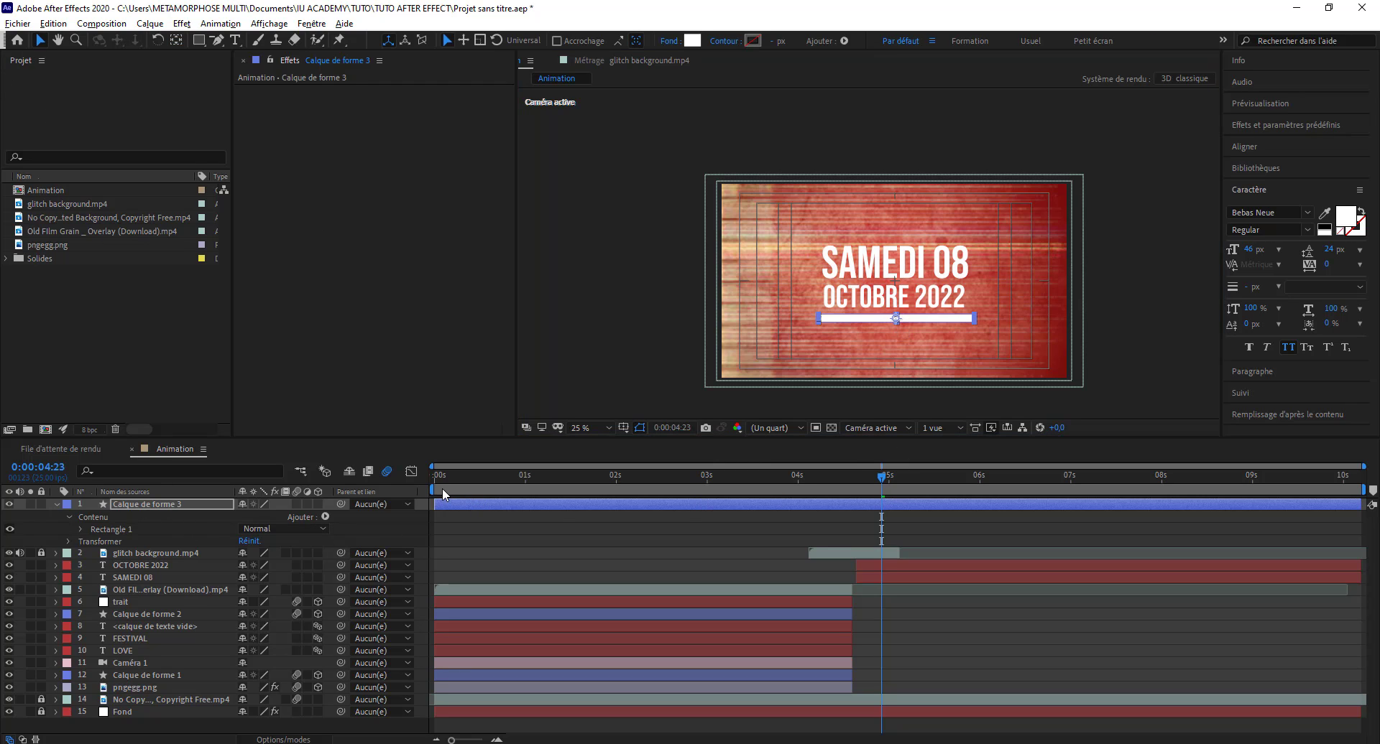
Keyframe the bar's Position to slide in from off-frame left between 4:20 and 4:23.
key(p)
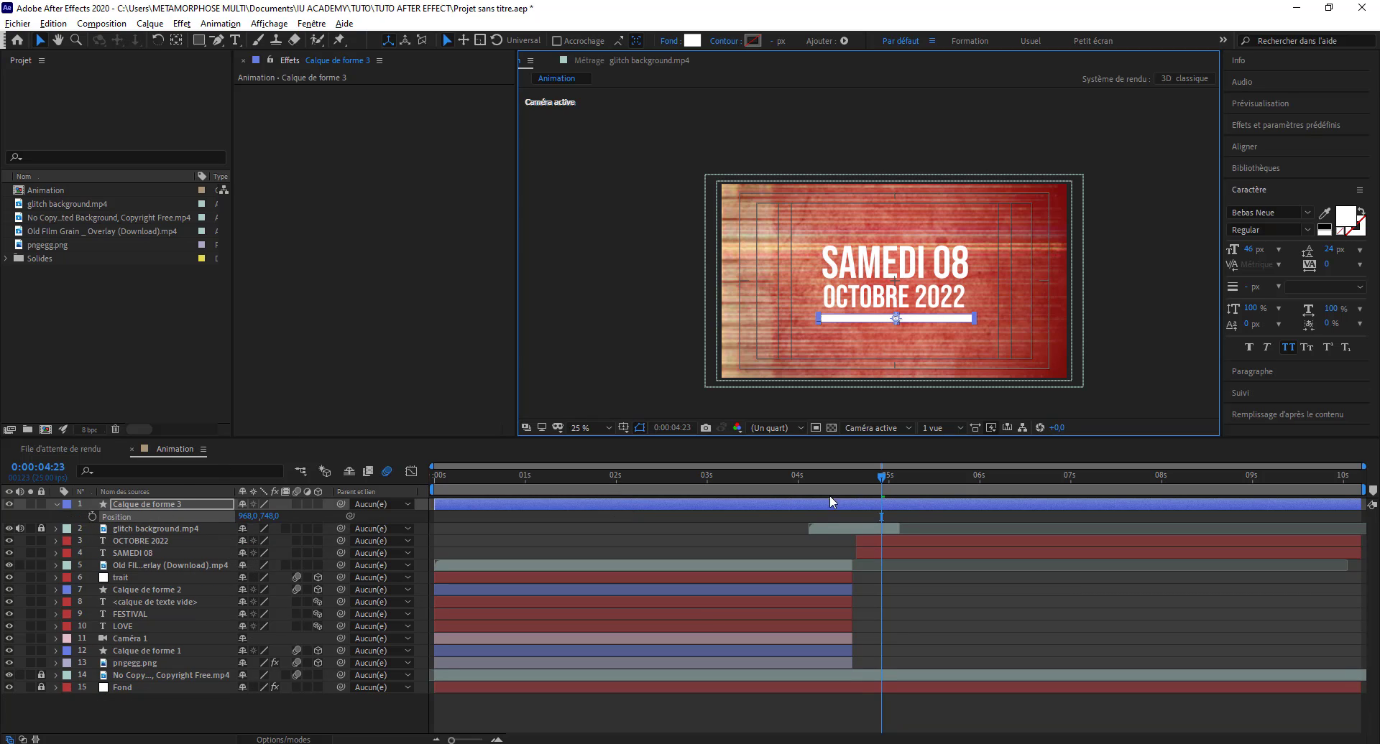
click(93, 516)
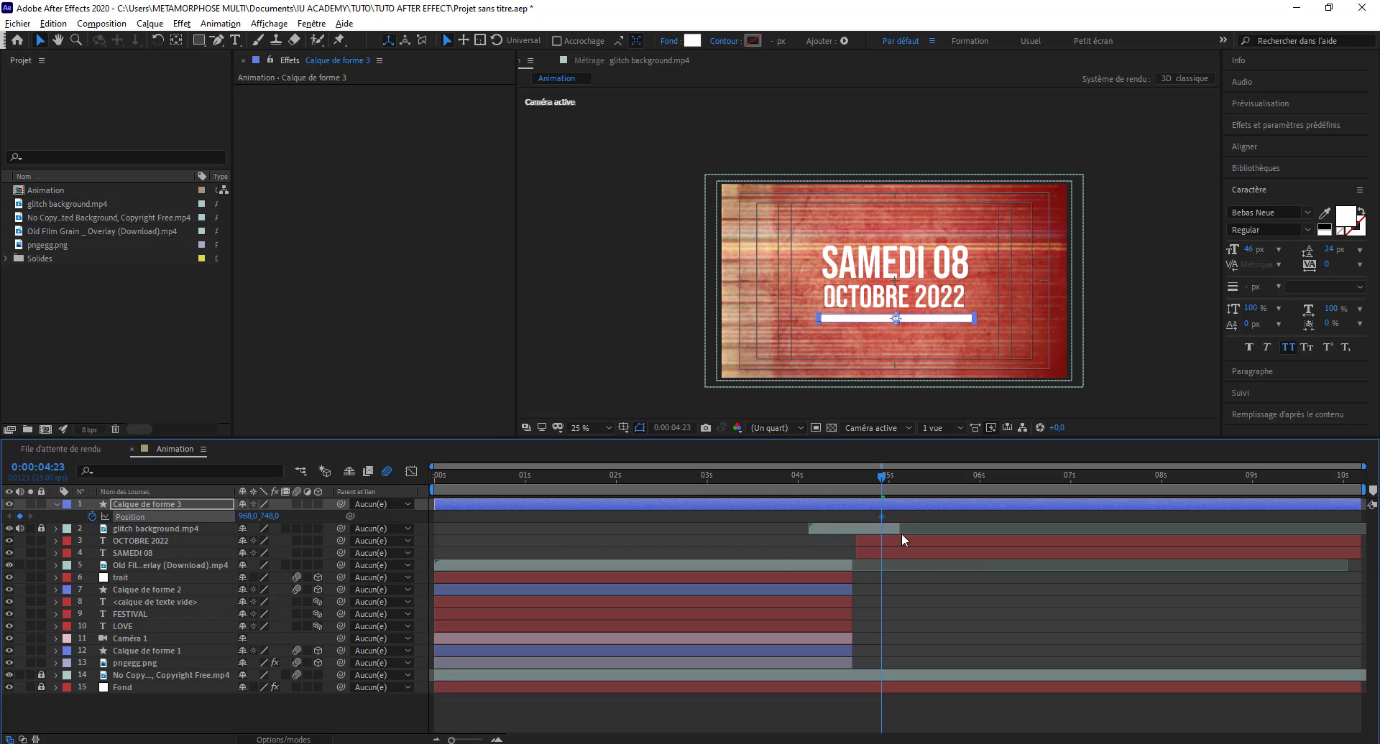
click(873, 485)
drag(873, 484, 869, 486)
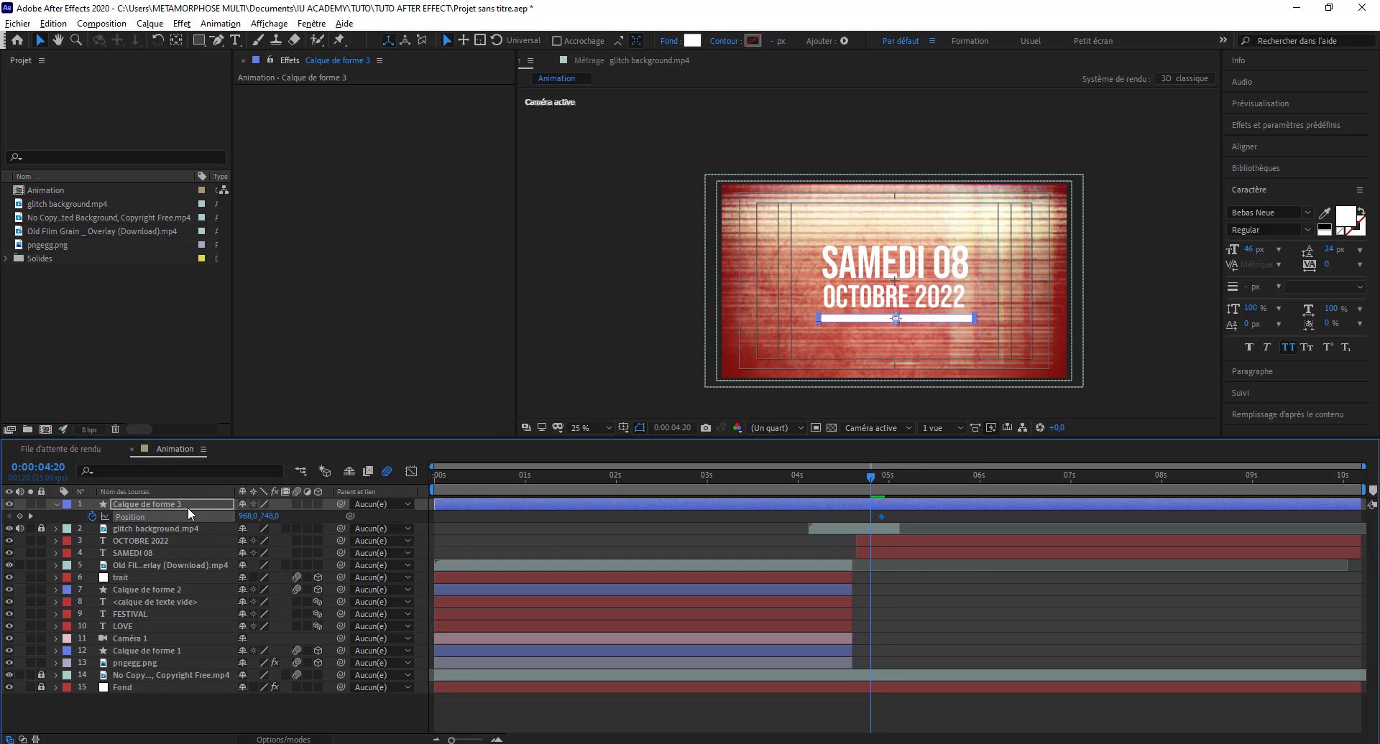
drag(250, 517, 482, 555)
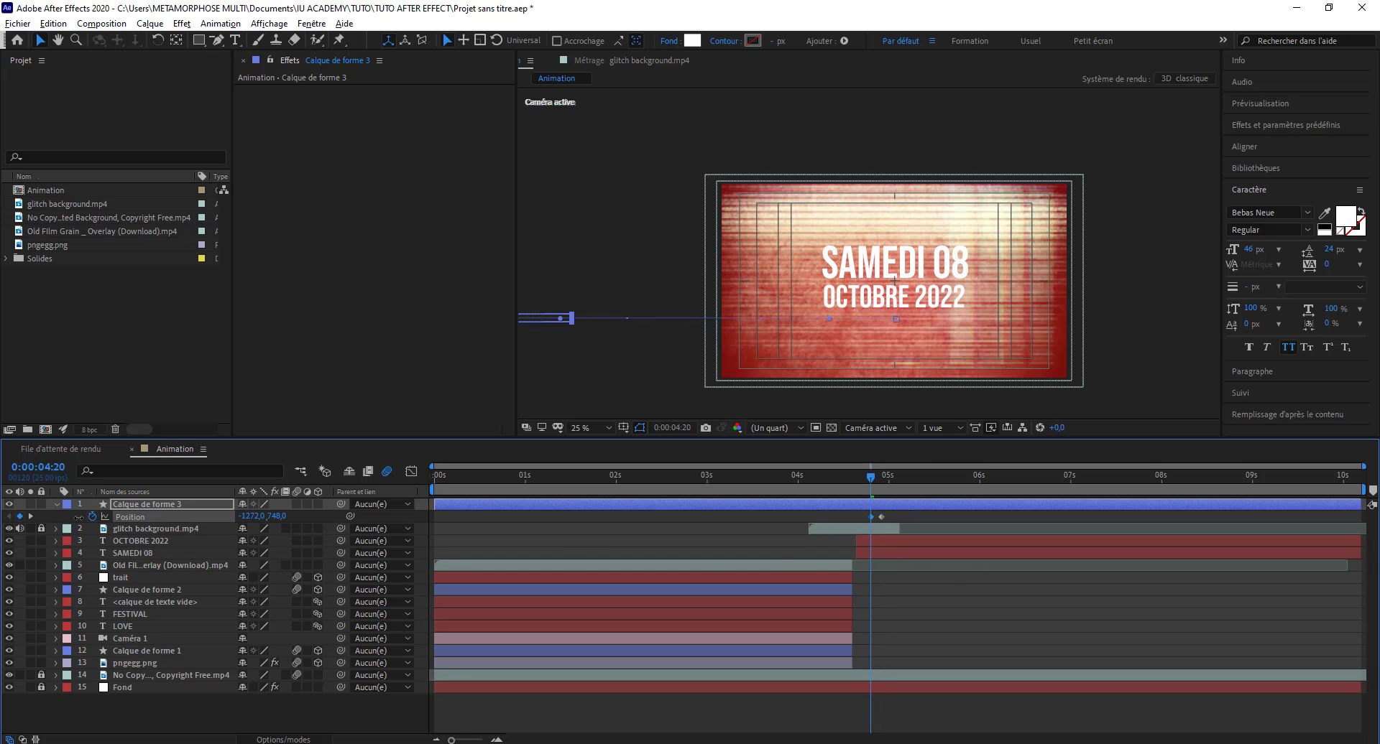
click(809, 485)
key(space)
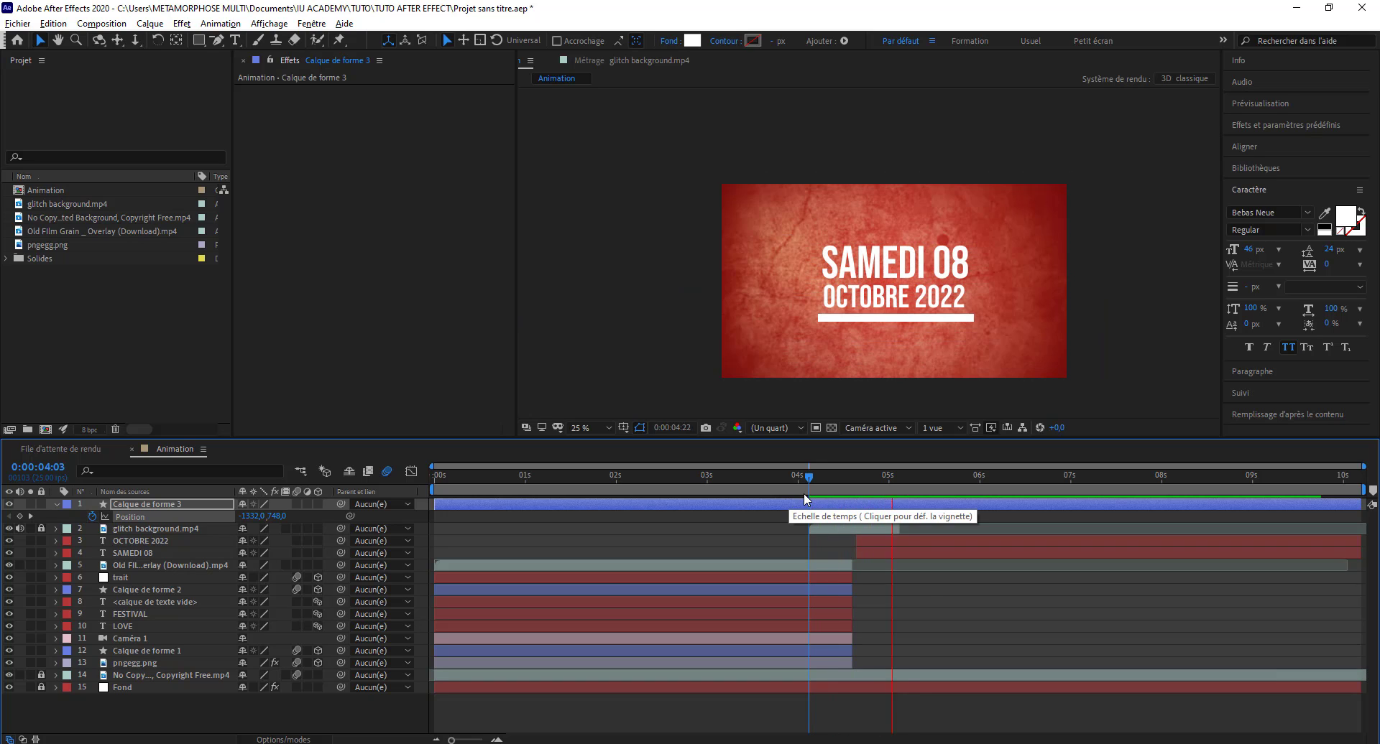
key(space)
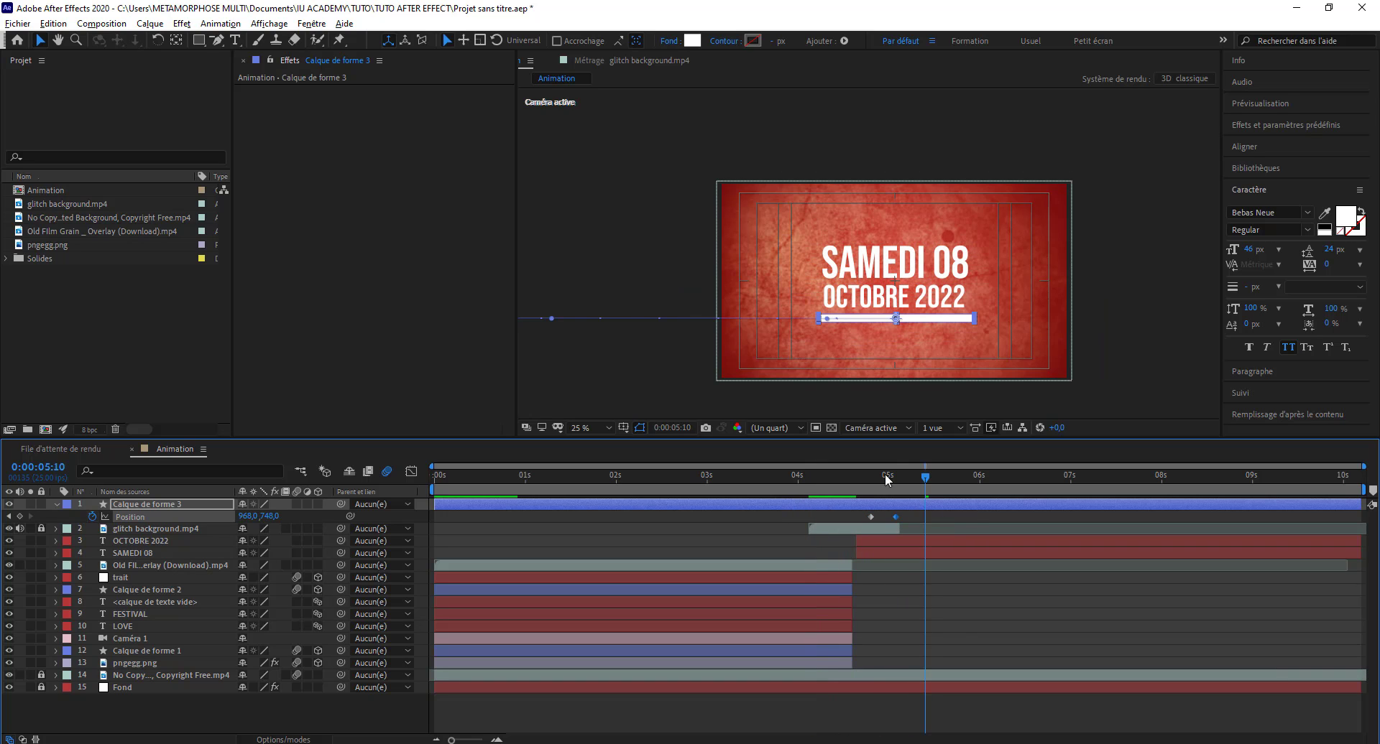
Undo an accidental nudge and make the white bar slightly narrower.
drag(895, 321, 896, 324)
key(ctrl+z)
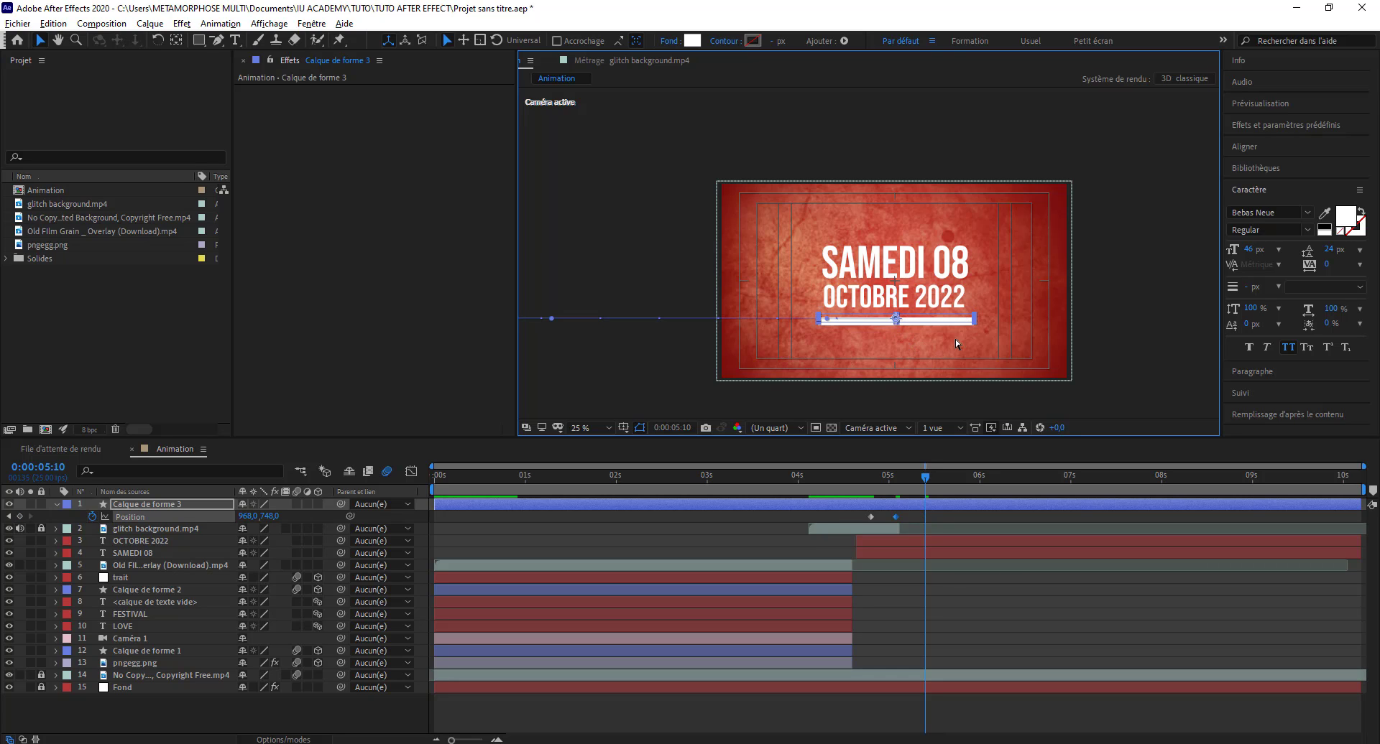
key(ctrl+z)
click(974, 322)
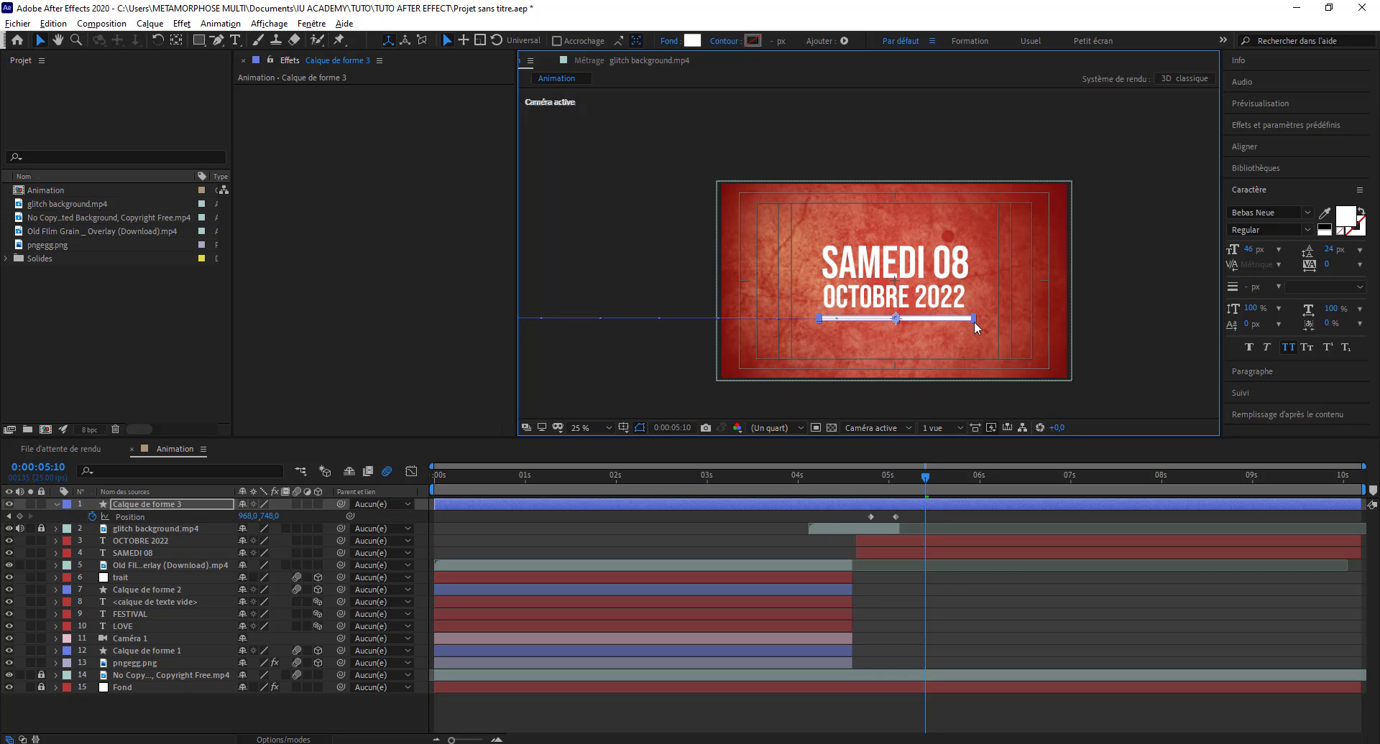
drag(972, 321, 964, 334)
click(849, 515)
drag(848, 515, 920, 525)
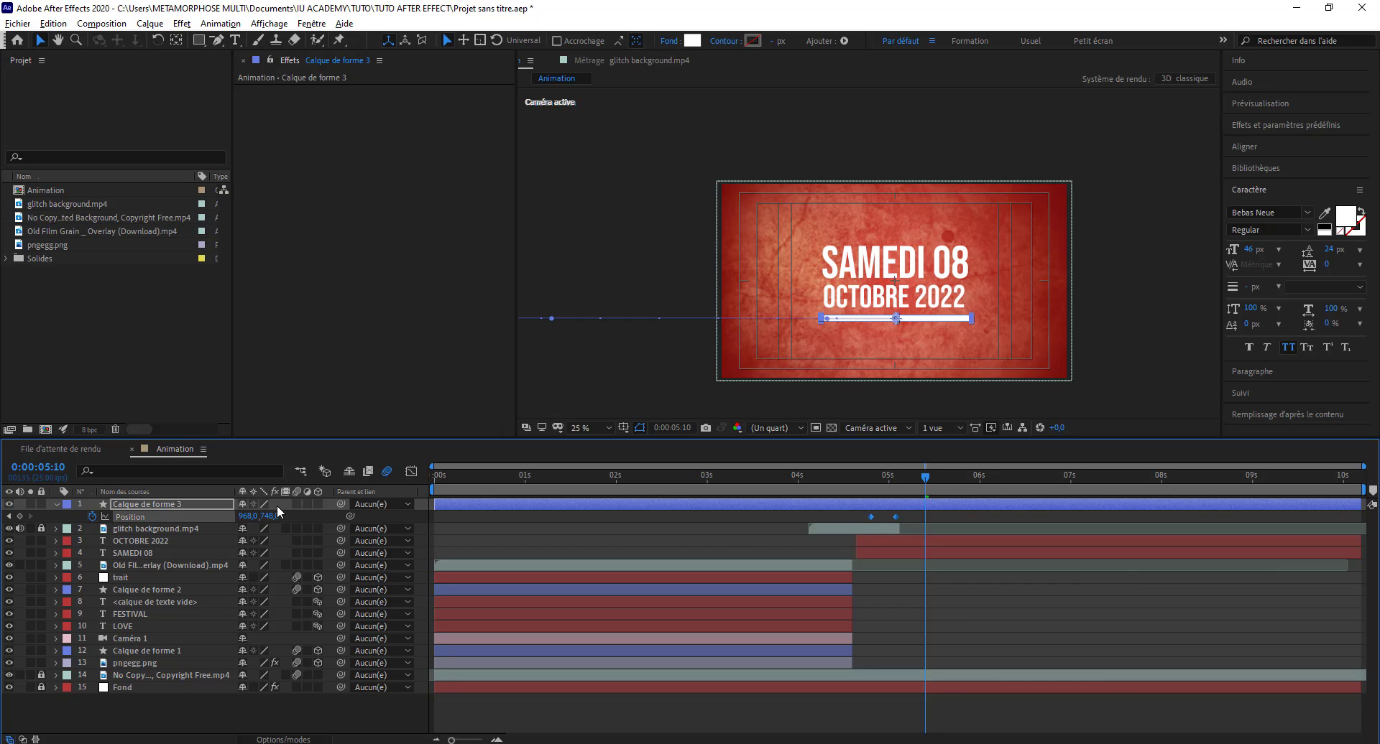
Set the bar's vertical position to 728 on its Position keyframes.
click(9, 516)
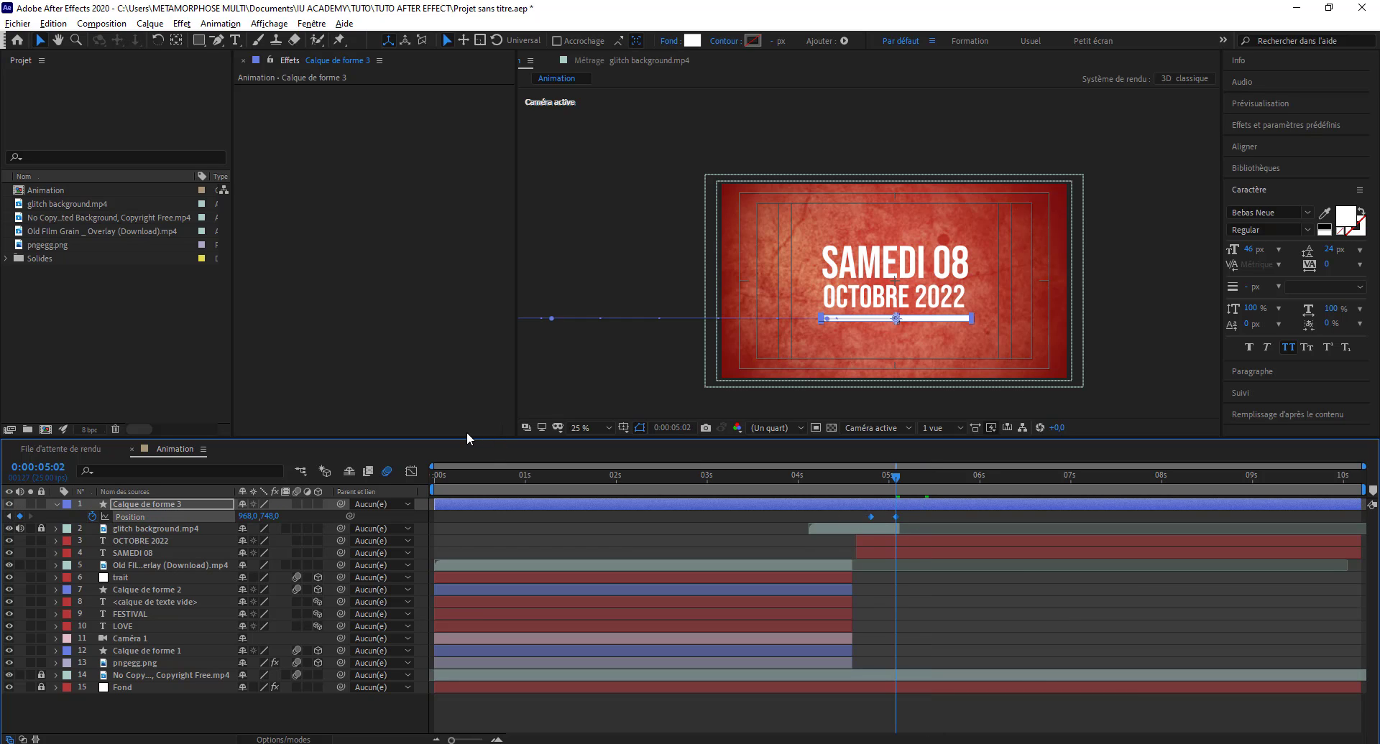
key(shift+Up)
key(shift+Up)
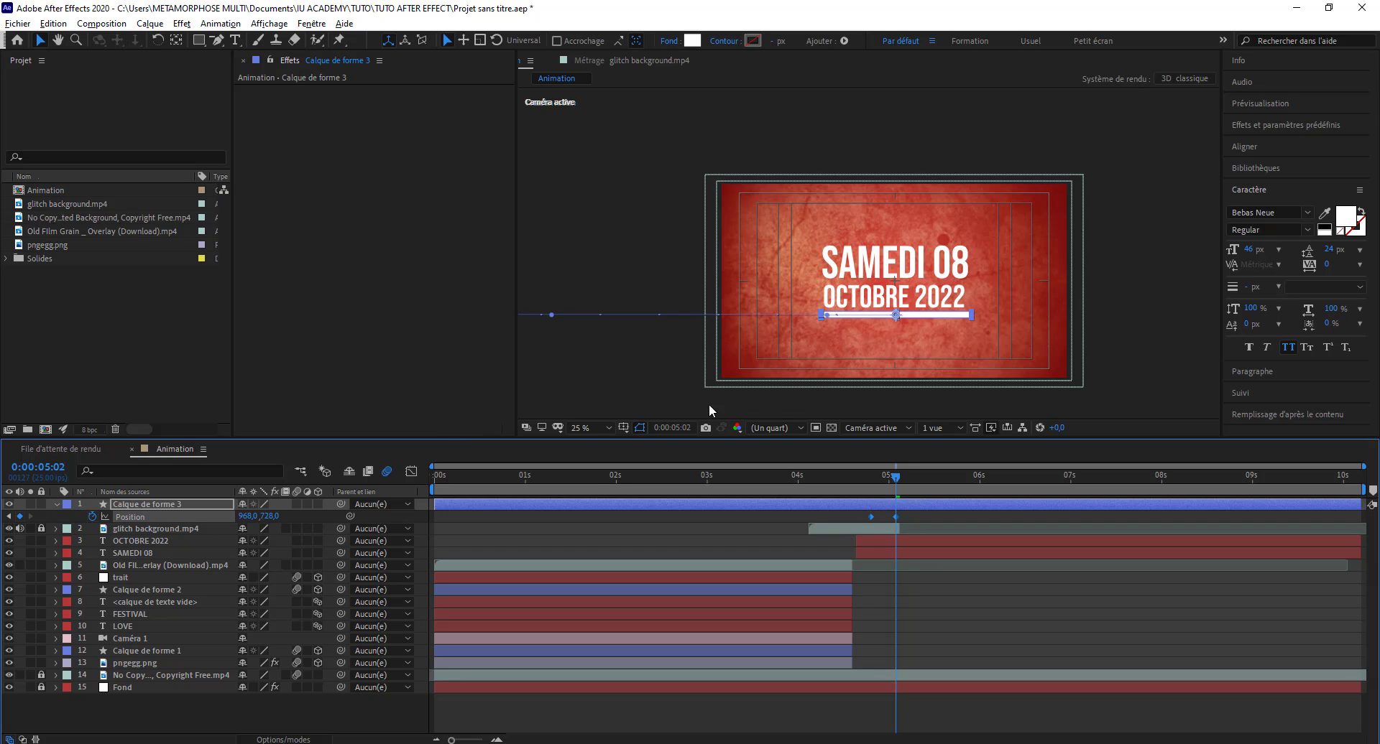
click(737, 538)
click(895, 517)
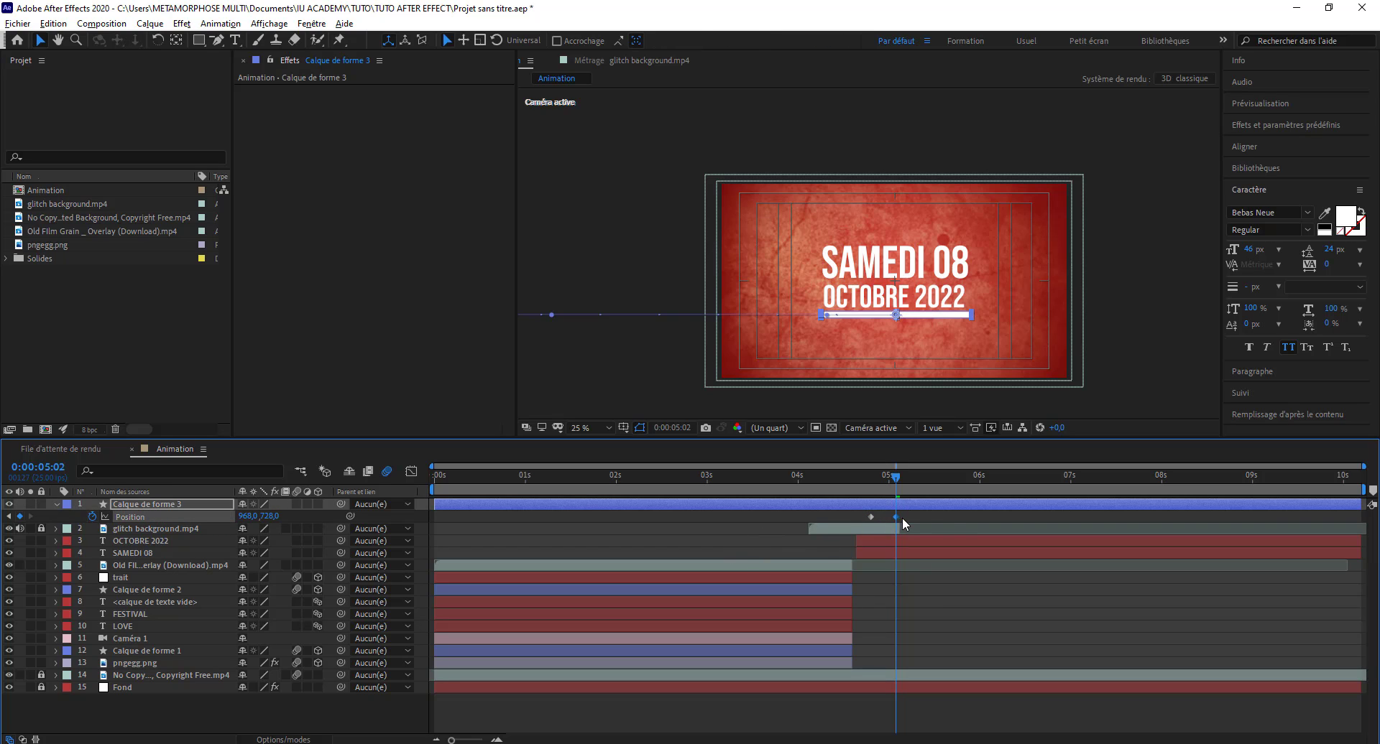
key(Down)
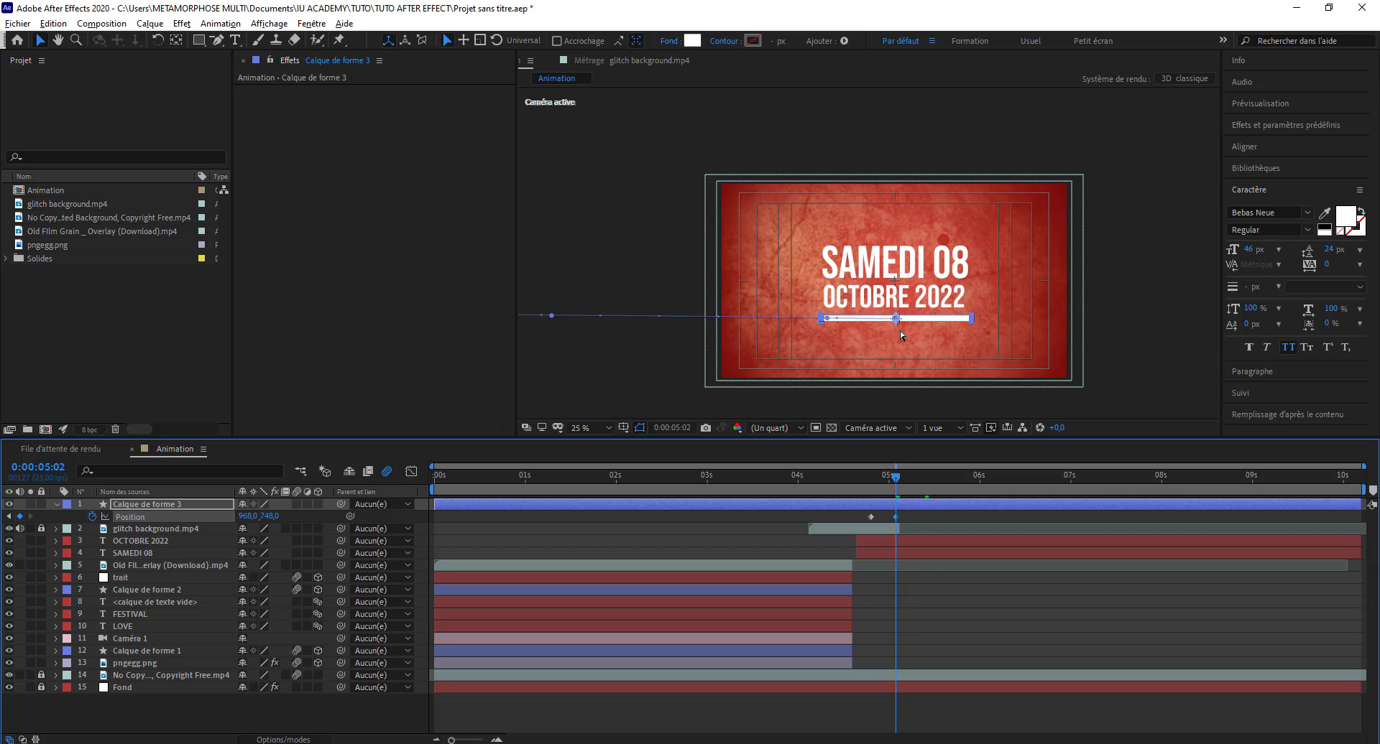
key(Up)
key(Up)
key(Up)
key(Up)
key(Up)
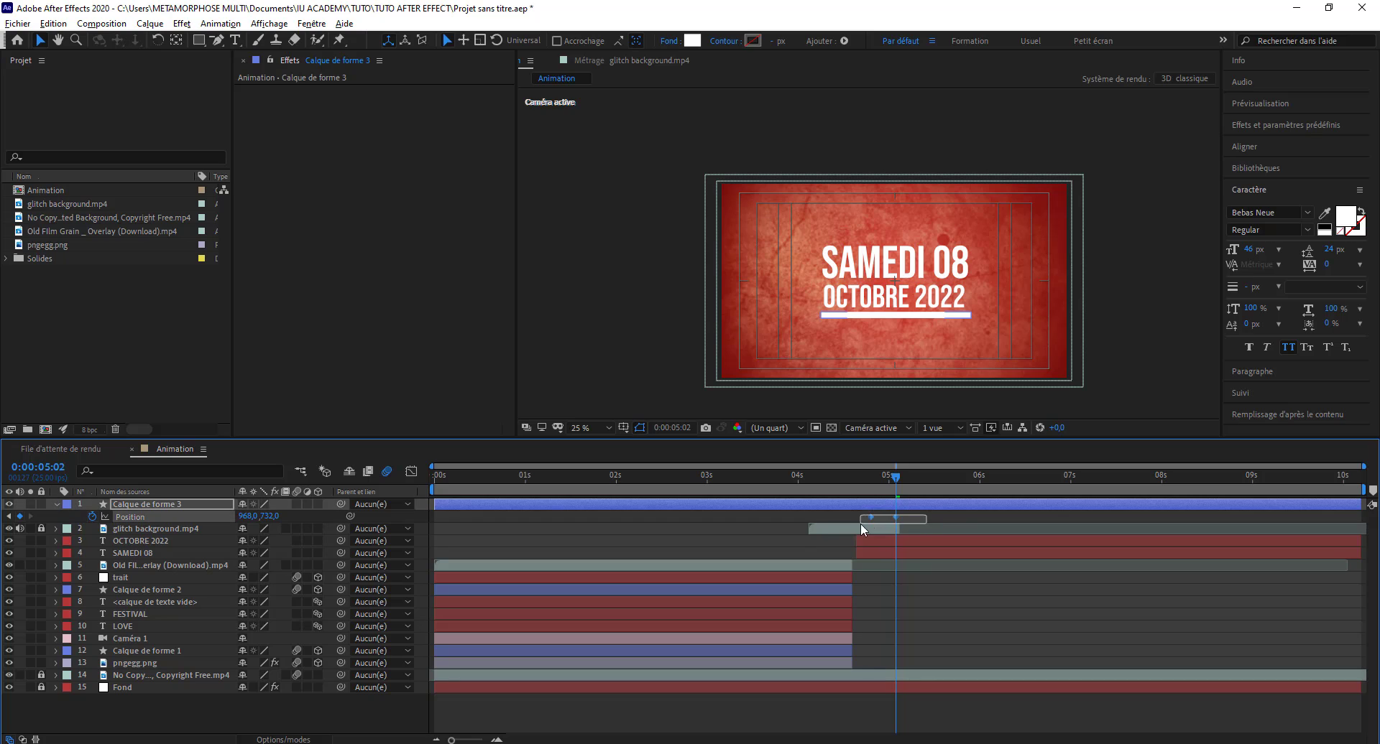
key(Up)
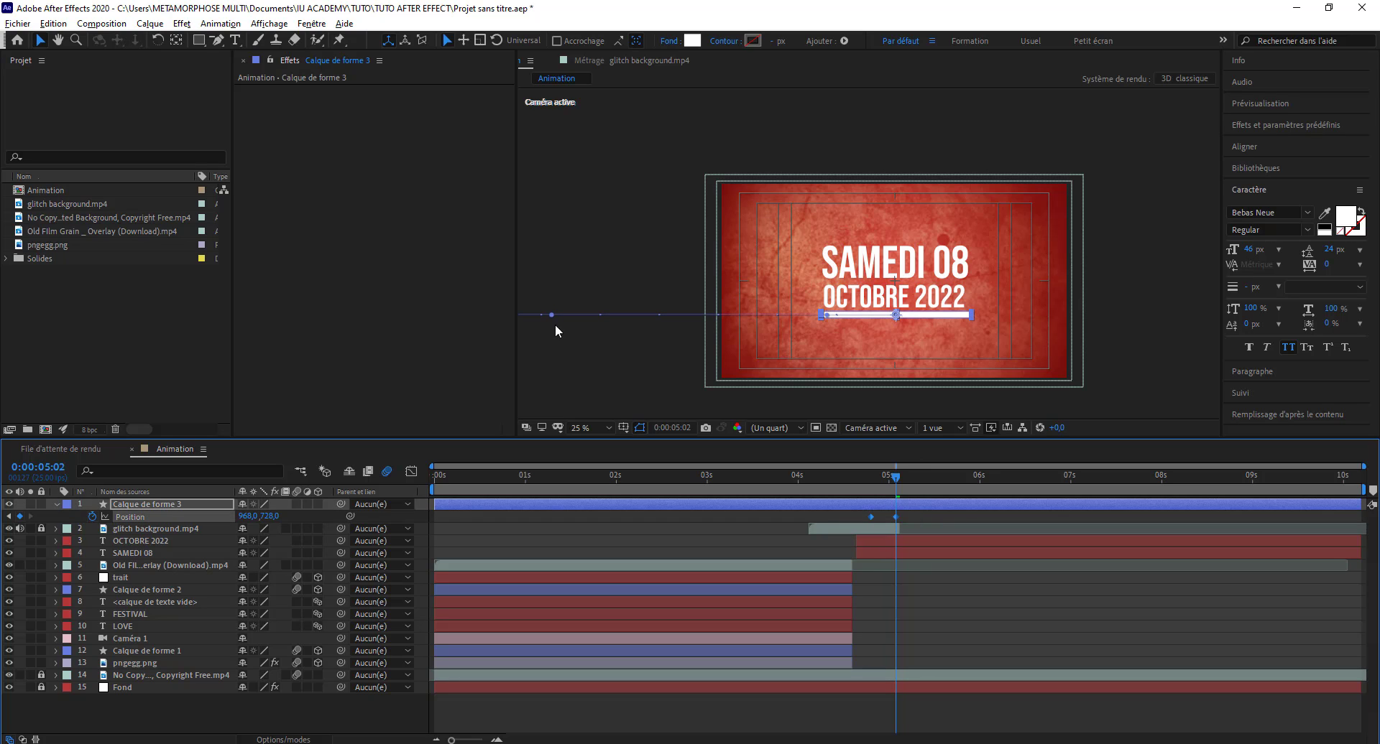
click(1041, 326)
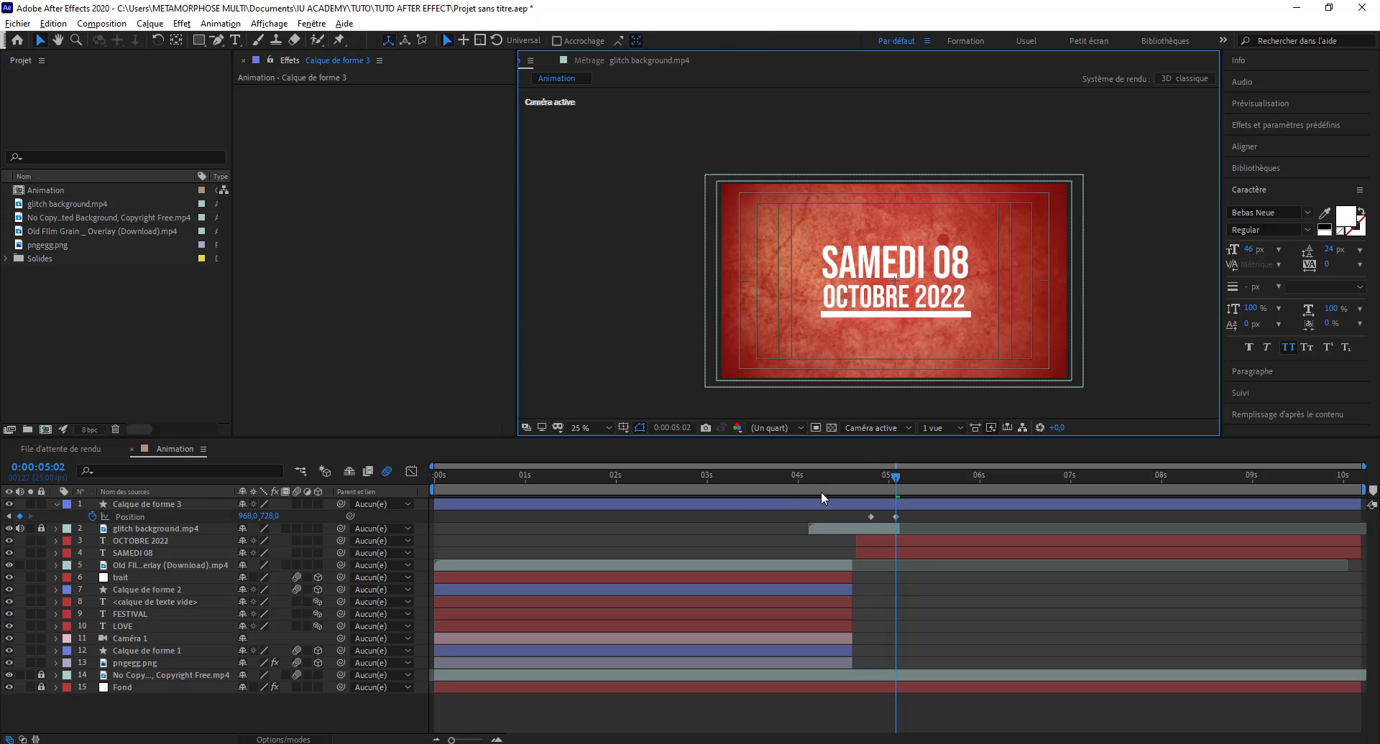
Turn on motion blur for the underline layer and preview the animation from the start.
click(296, 504)
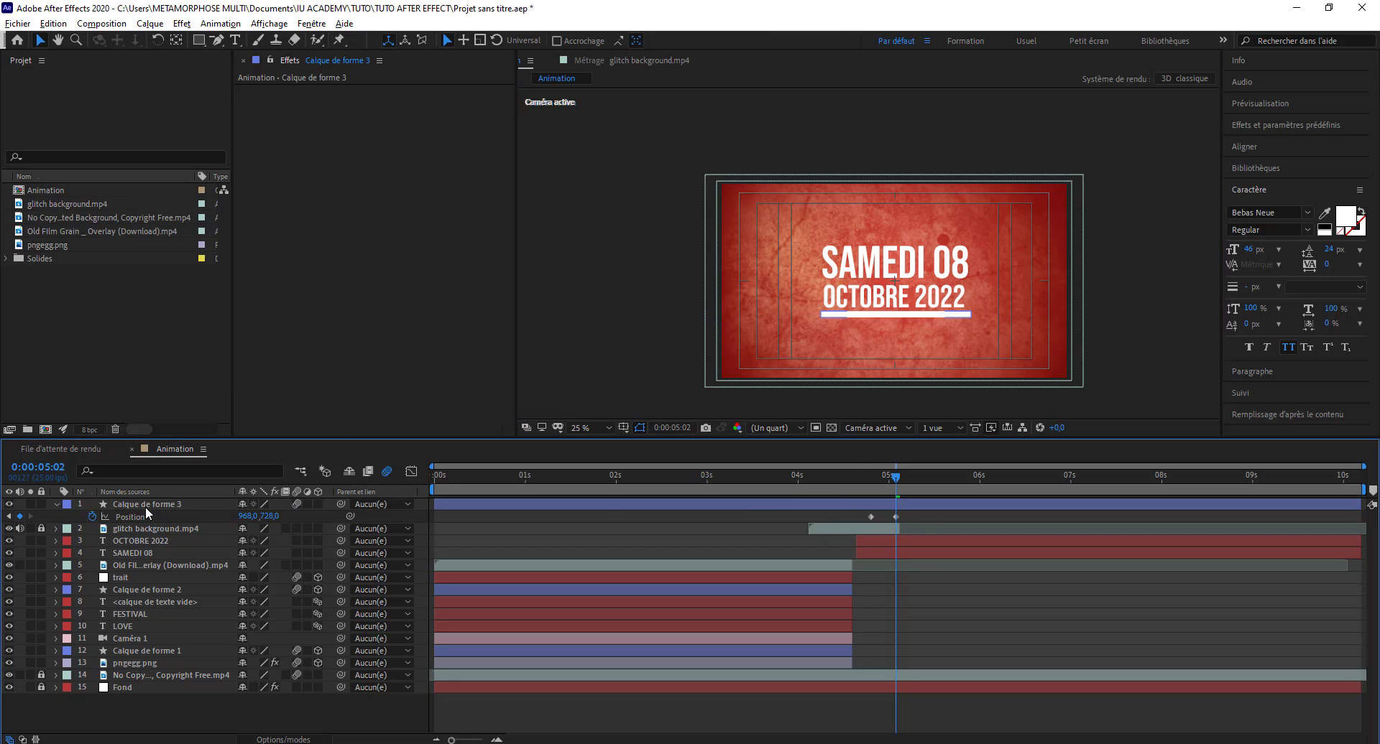
click(56, 504)
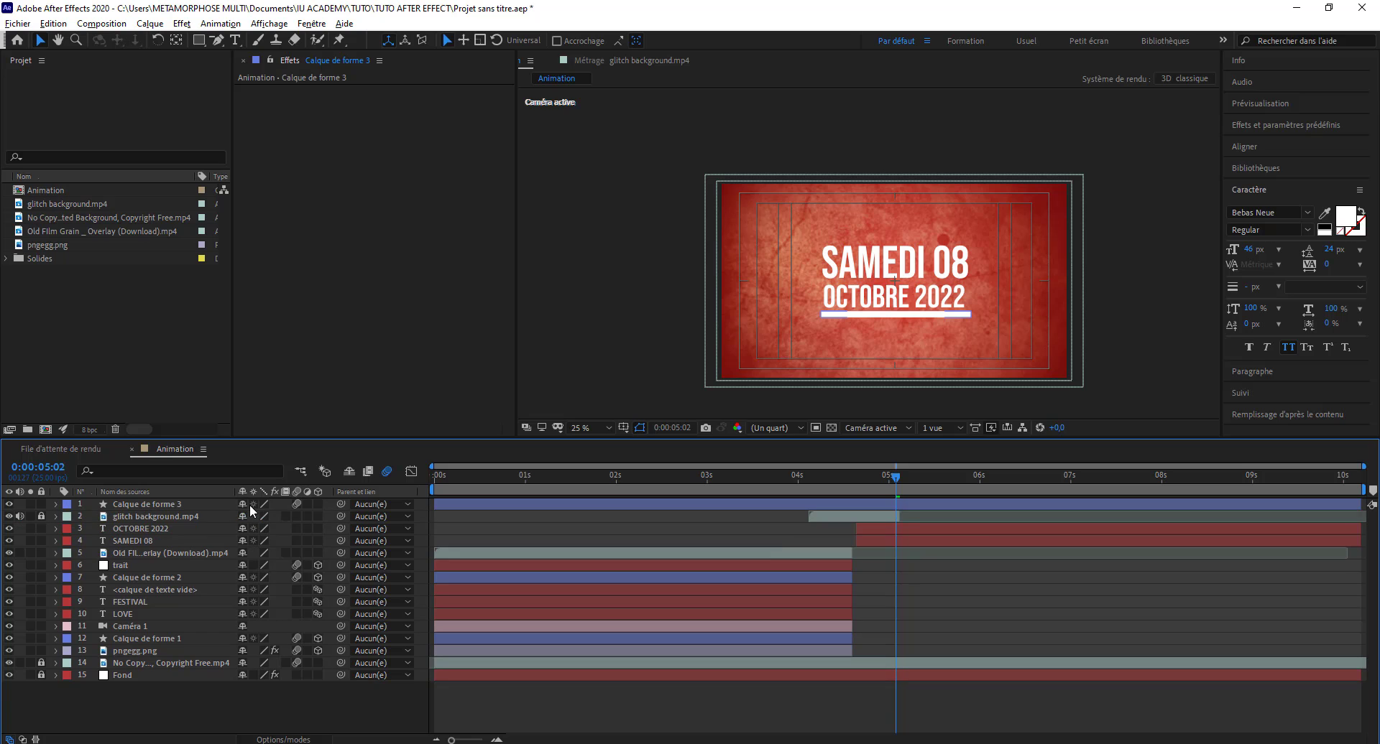
click(157, 529)
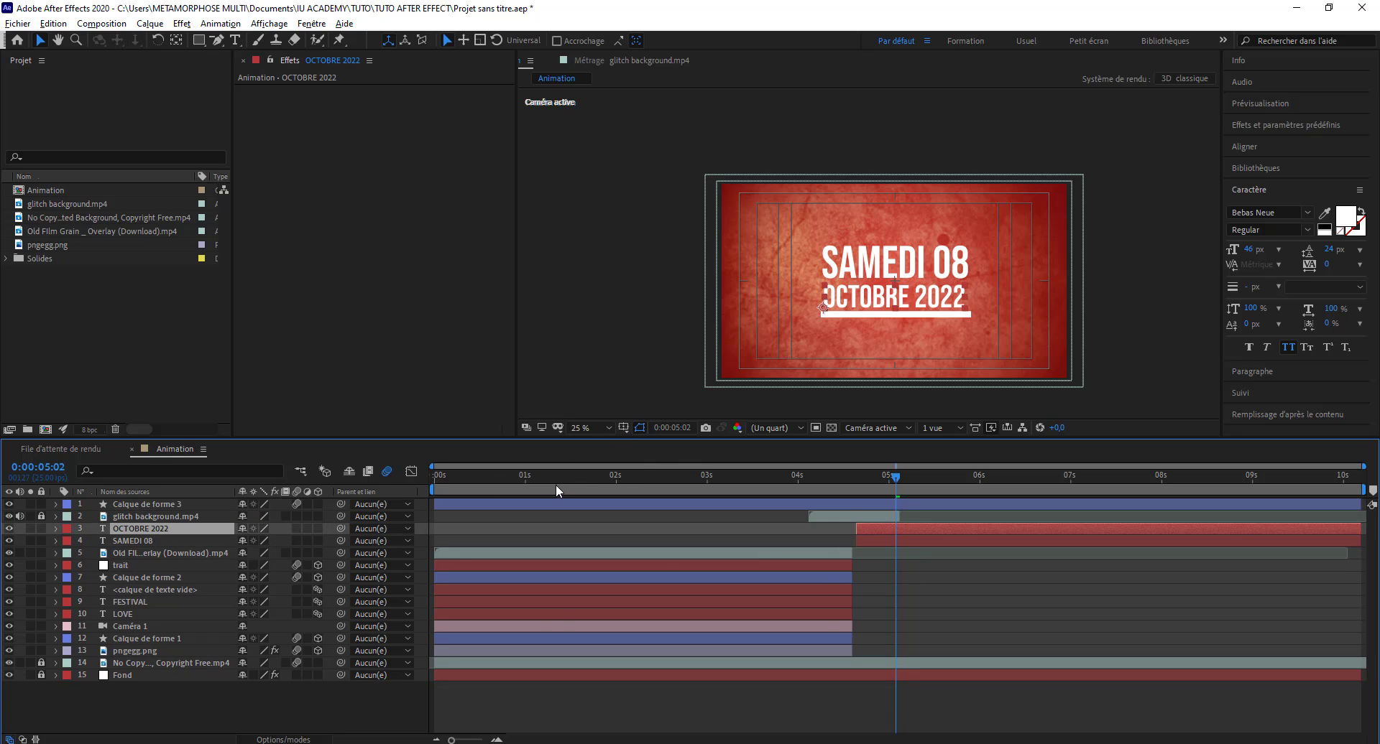
key(Home)
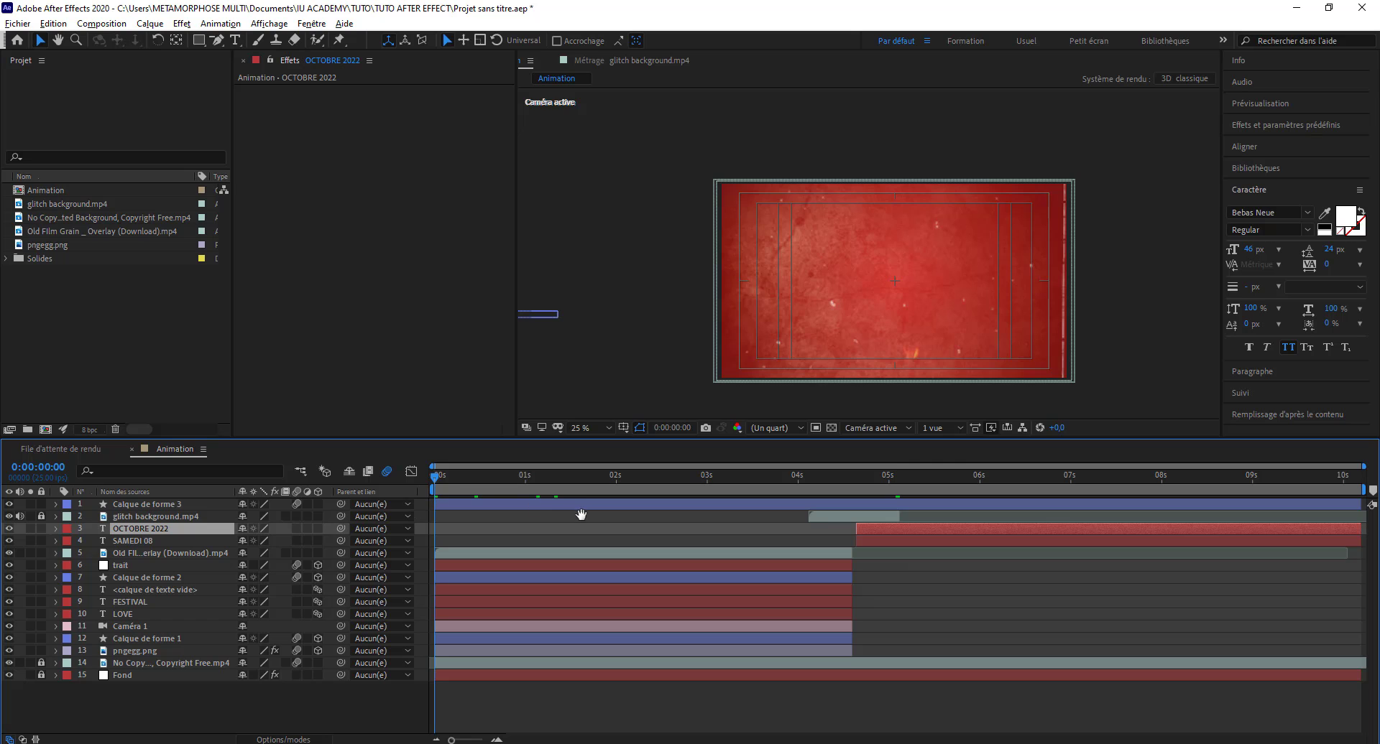
key(space)
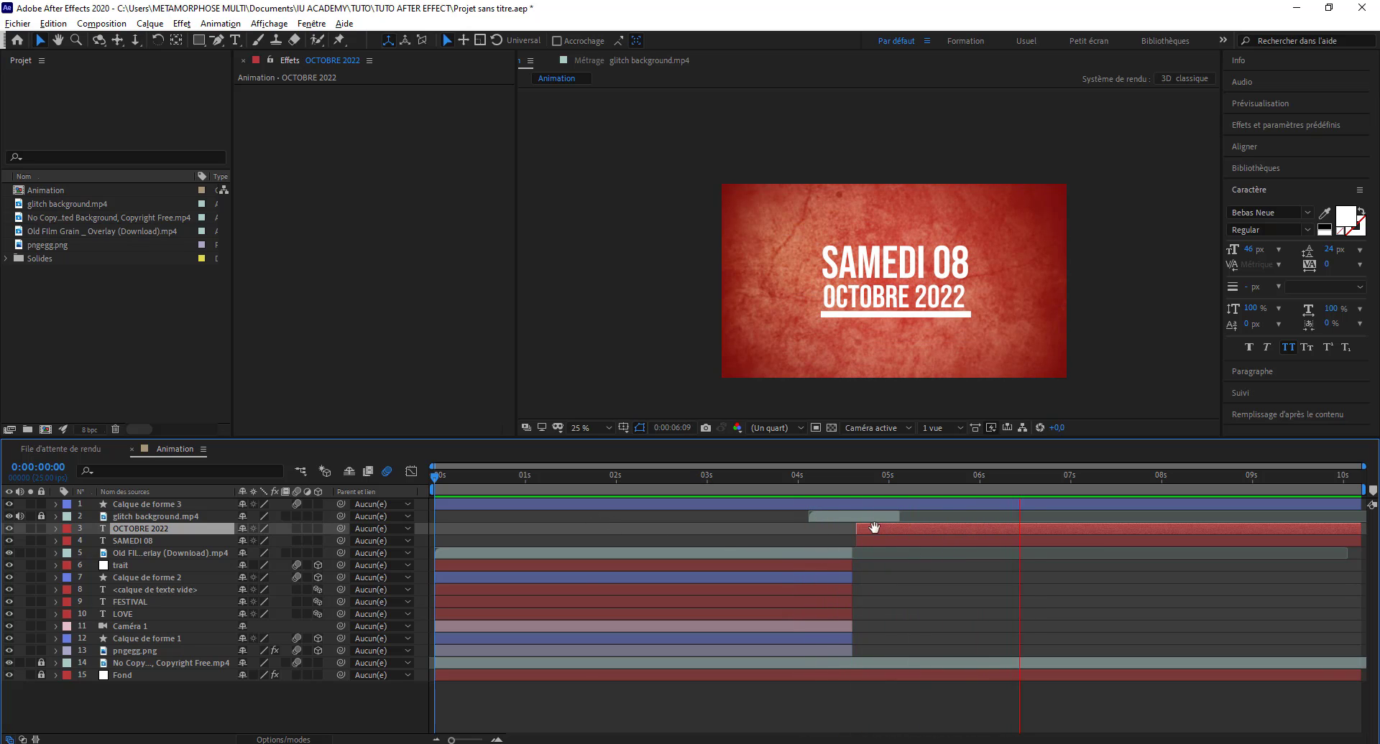
key(space)
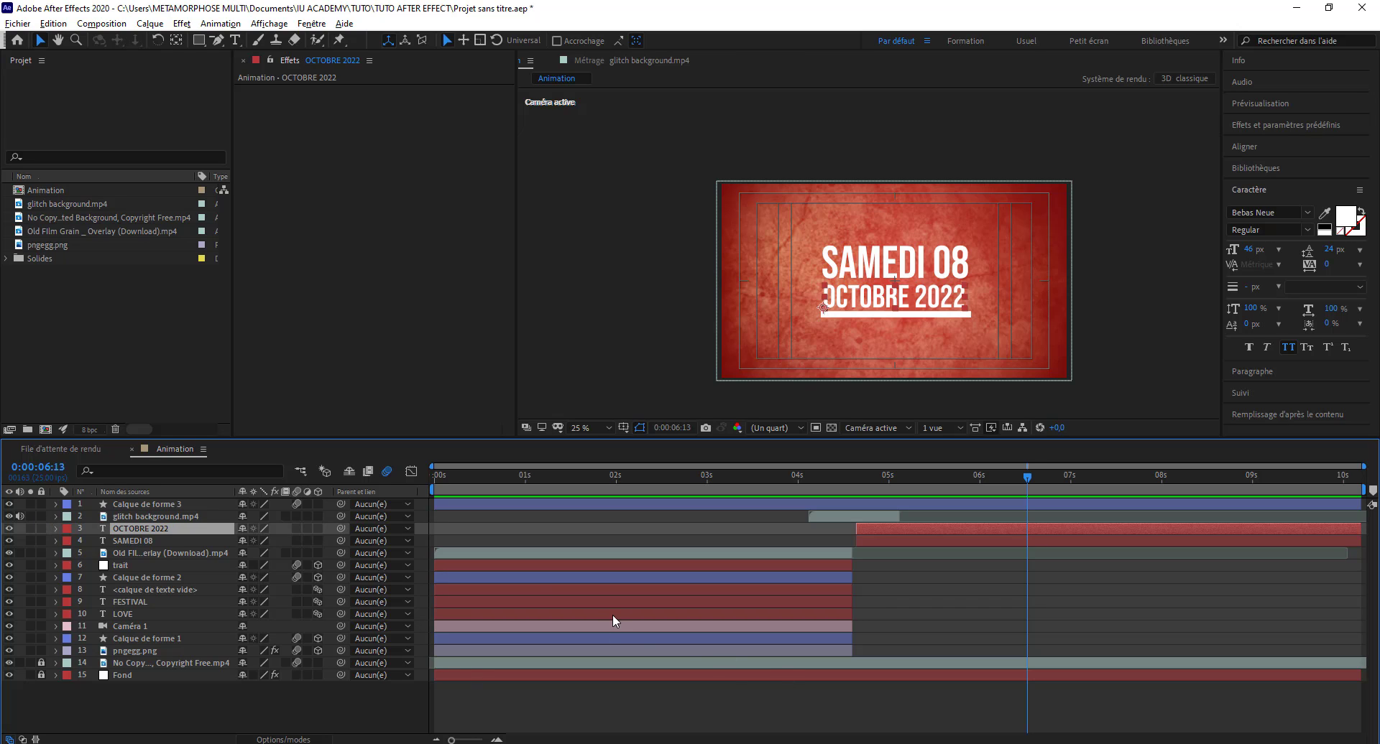
Move the underline layer below the glitch background and start it at about 4.4 seconds.
click(150, 503)
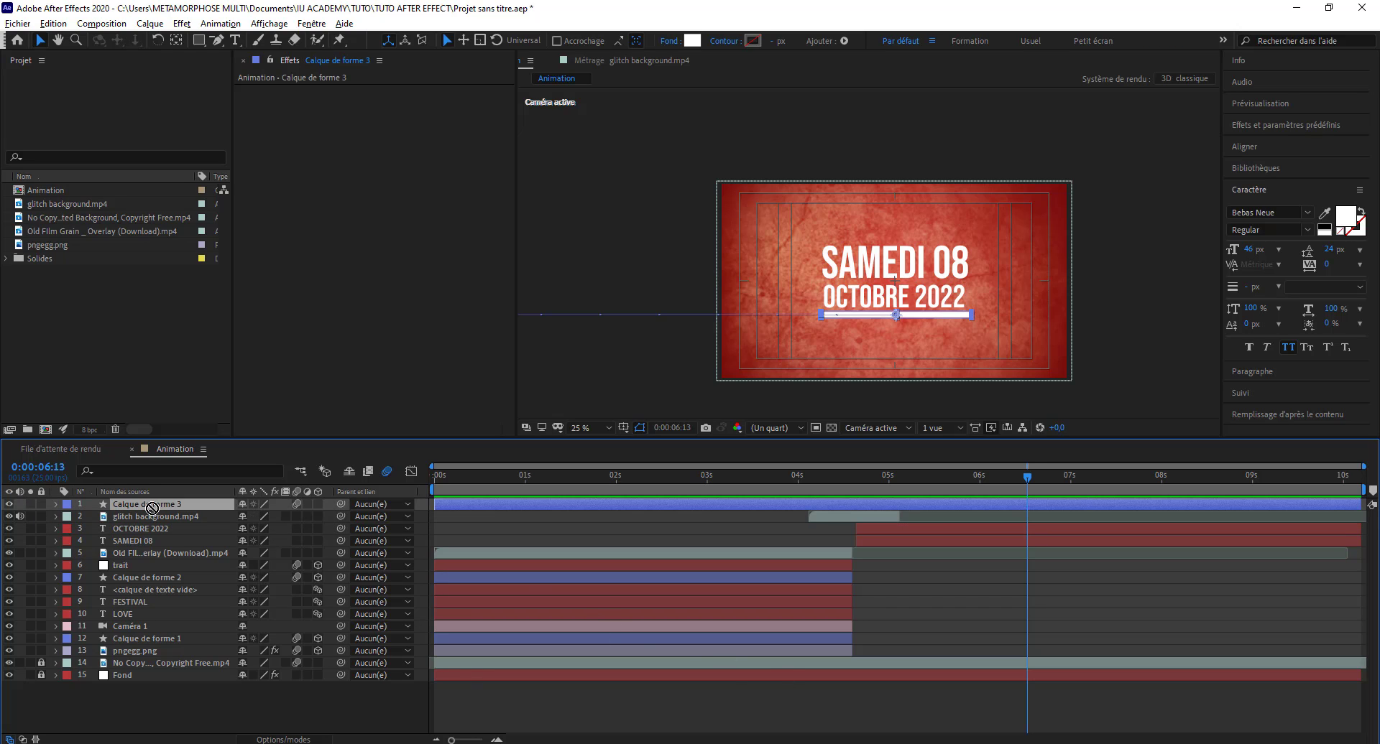
drag(151, 506, 152, 523)
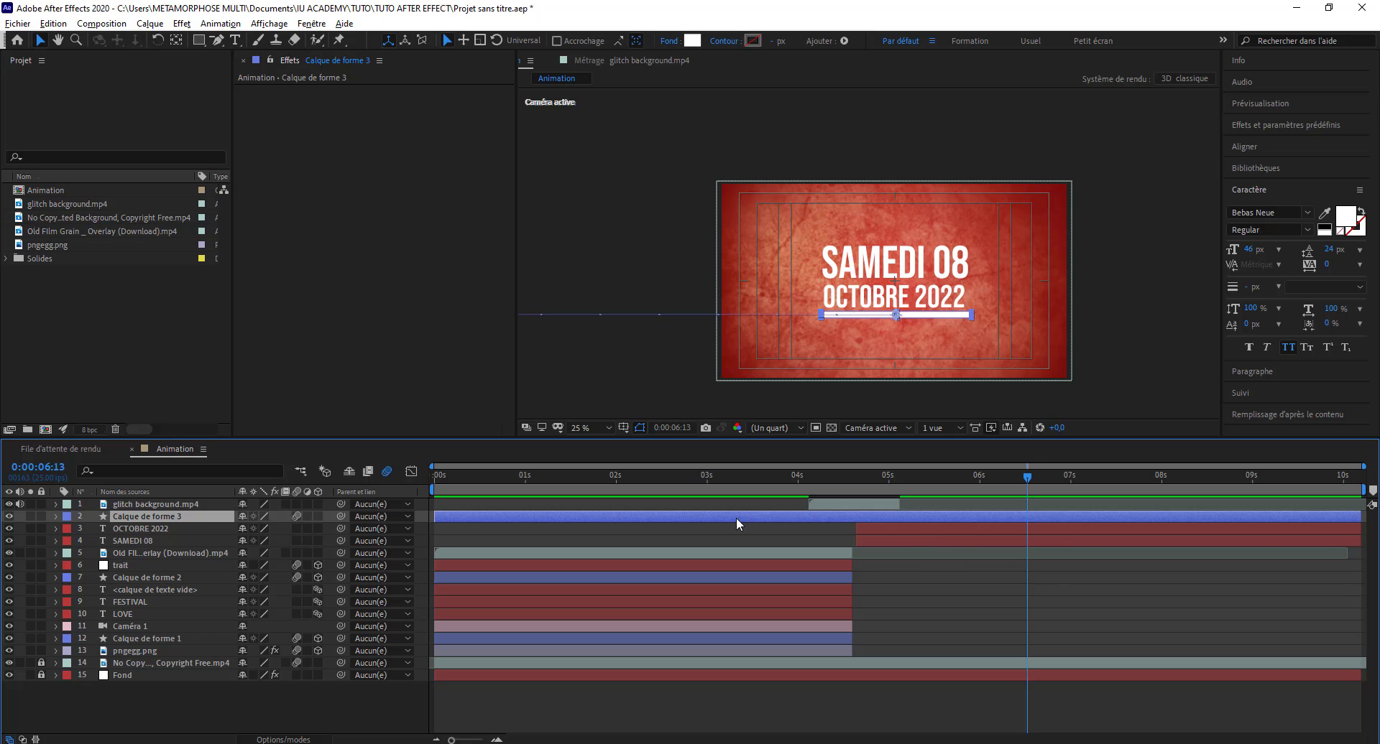
drag(433, 517, 834, 517)
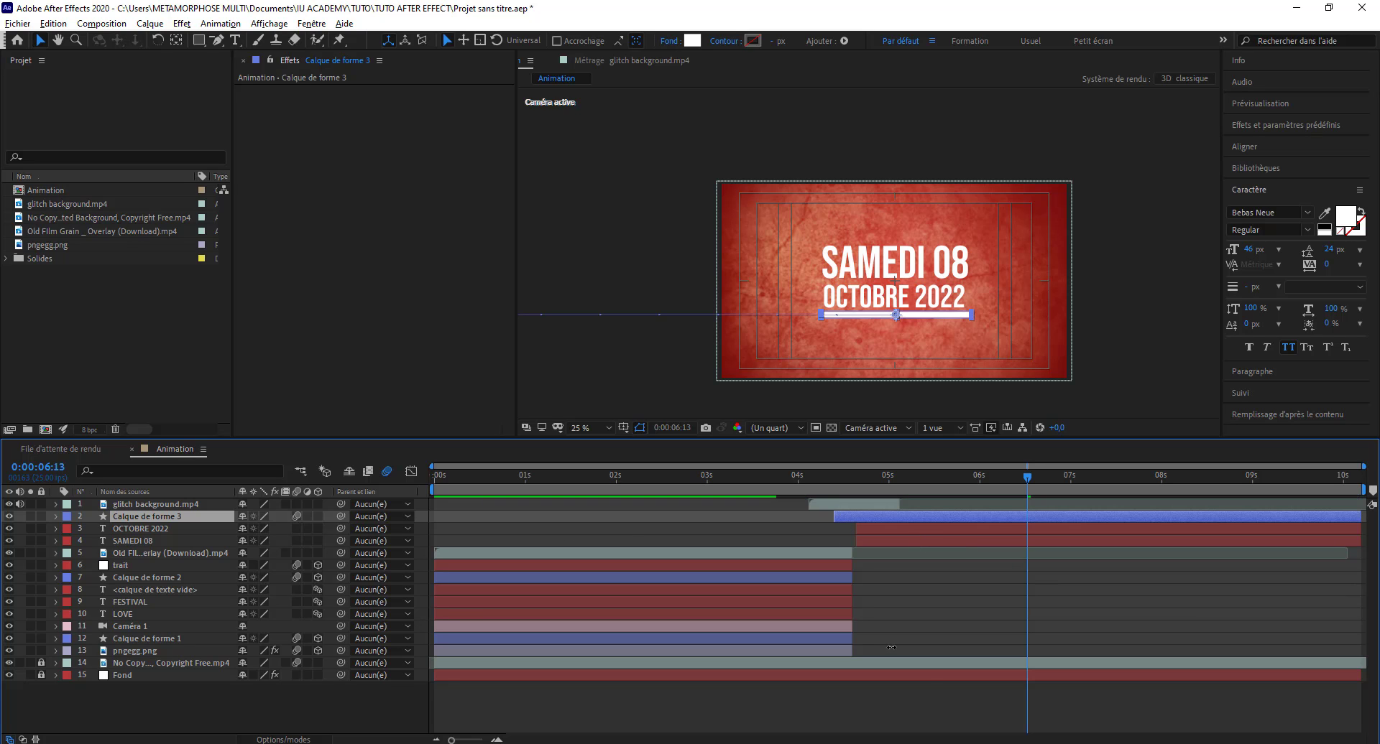
Check the reference video's end card and copy the glitch background clip.
click(510, 421)
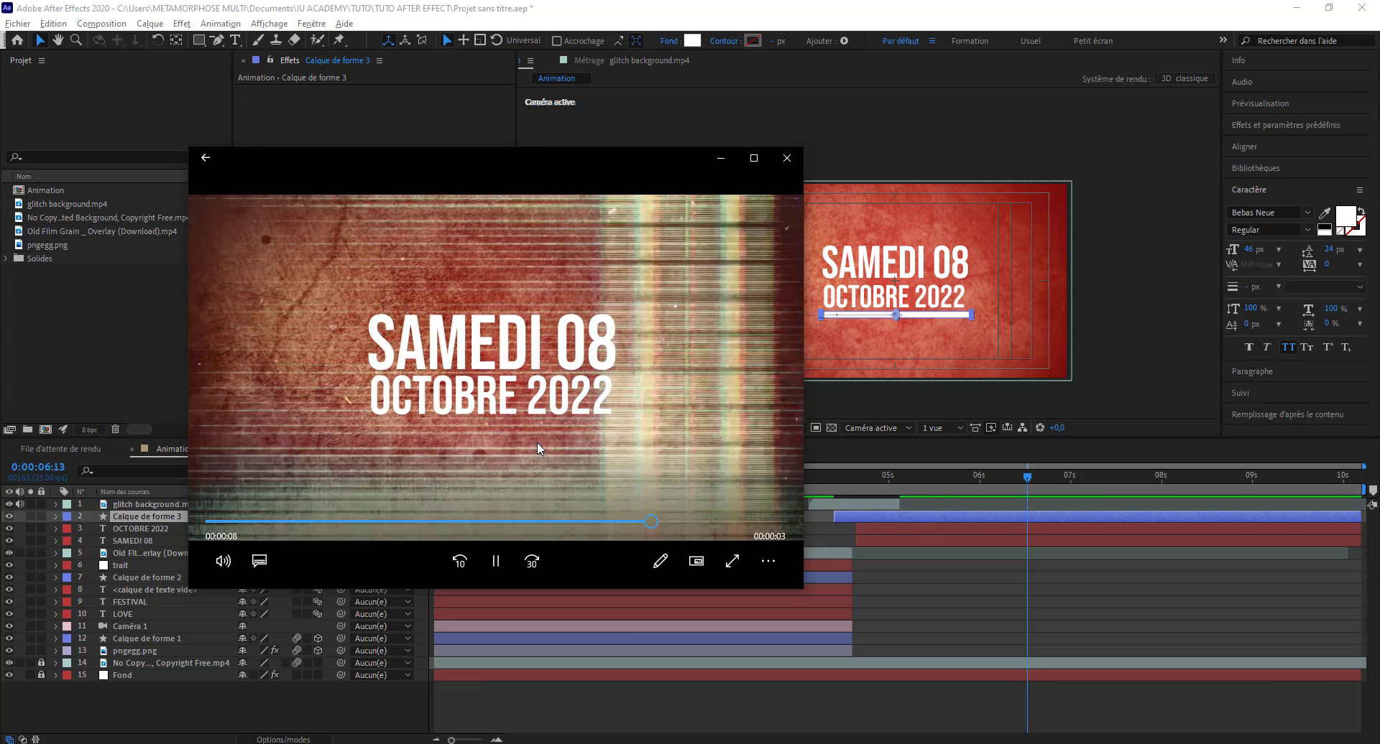
key(space)
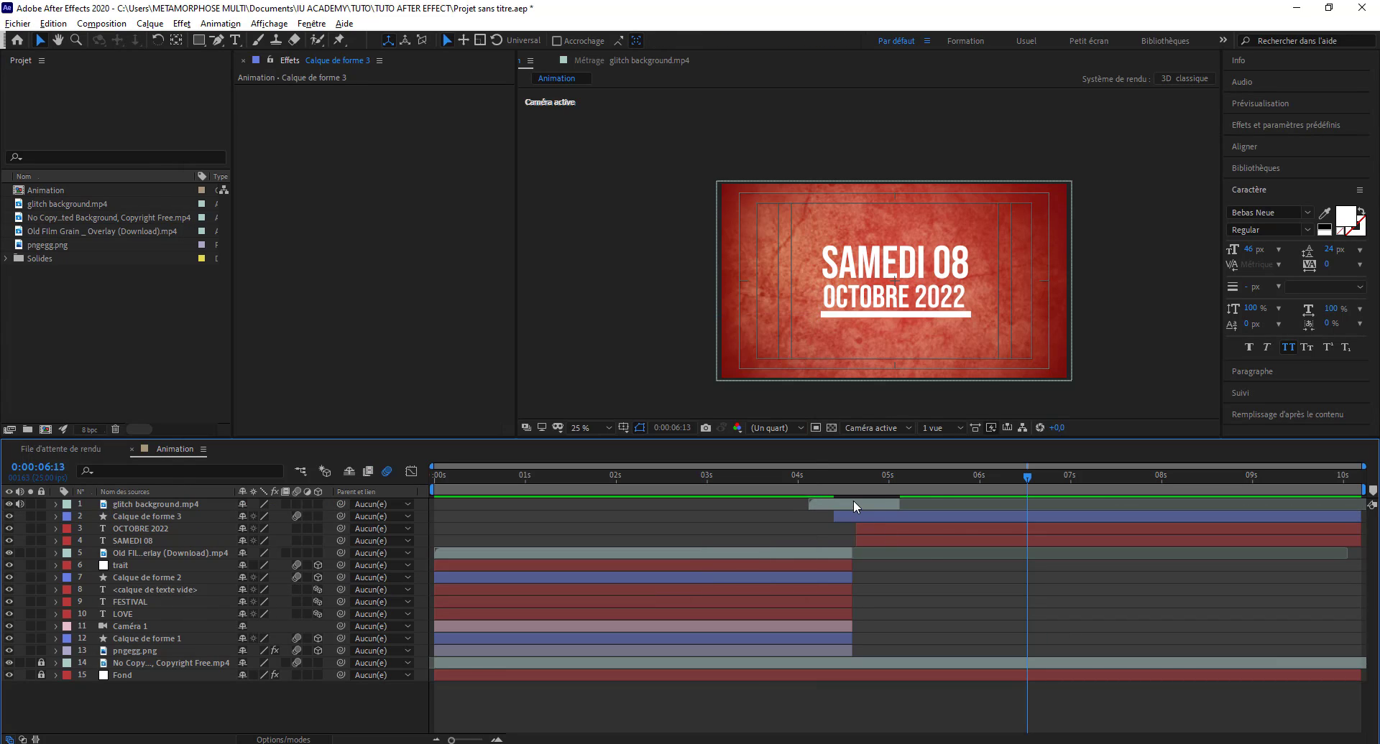
click(853, 504)
key(ctrl+c)
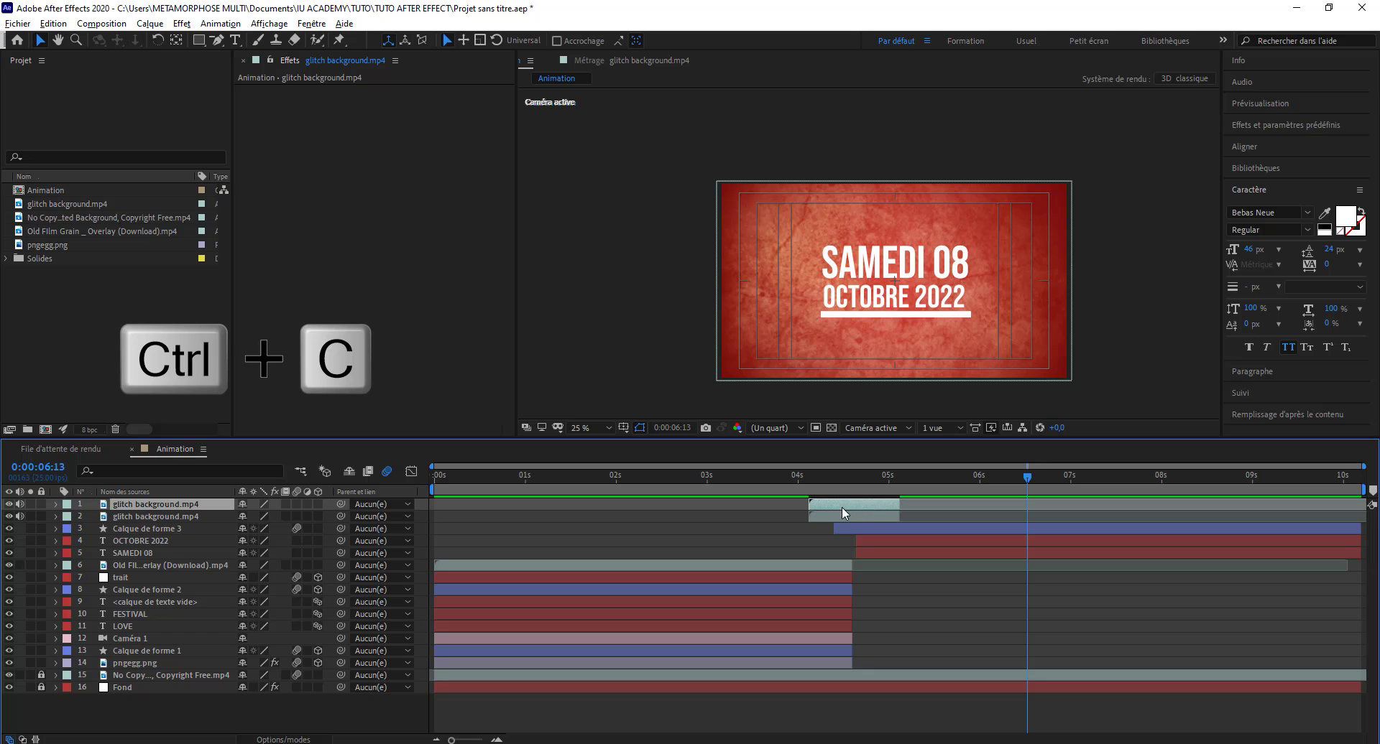
Paste a duplicate glitch clip at about 6.4 s and preview the transitions from 3:23.
key(ctrl+v)
drag(1044, 502, 1050, 504)
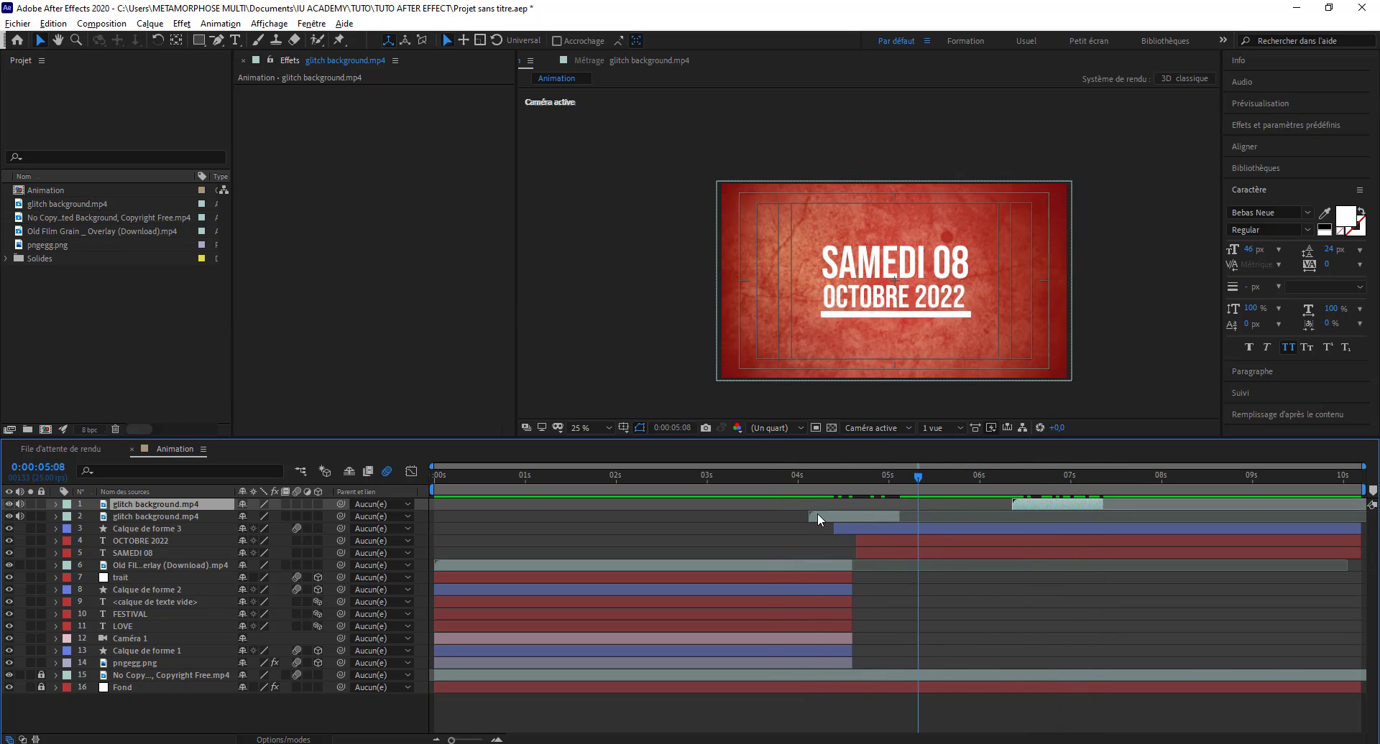
key(space)
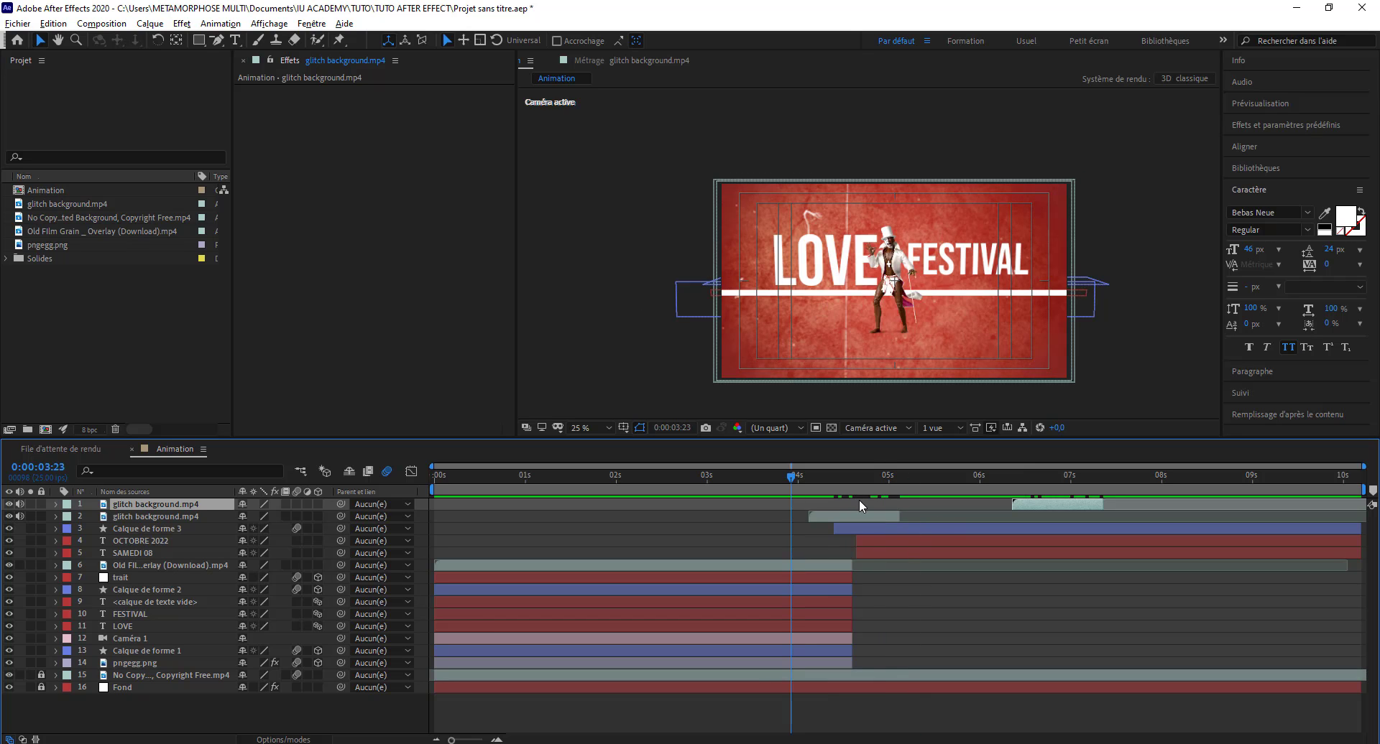
key(space)
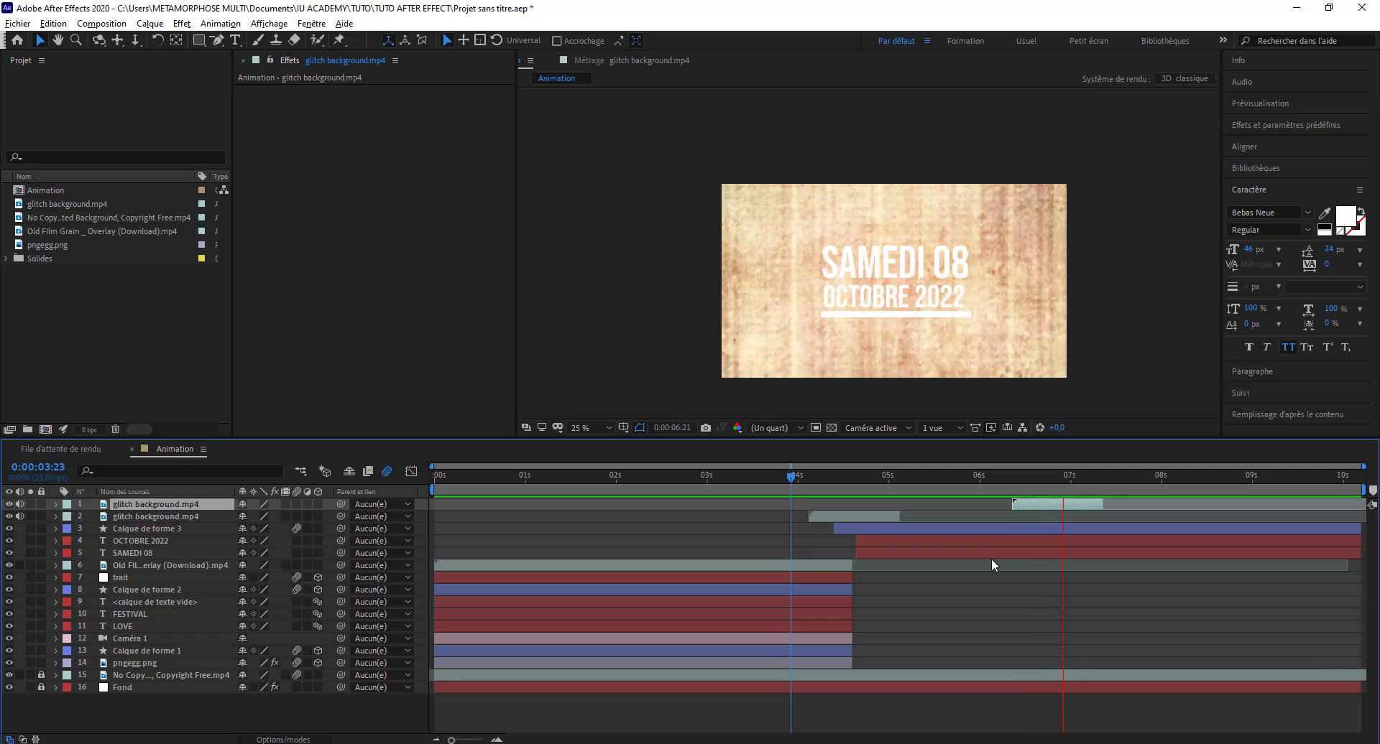
mouse_move(1112, 477)
mouse_down()
mouse_move(1064, 485)
mouse_move(1063, 499)
mouse_up()
Split the underline, OCTOBRE 2022 and SAMEDI 08 layers at 7 seconds, removing the later pieces.
click(1057, 529)
shift+click(1054, 541)
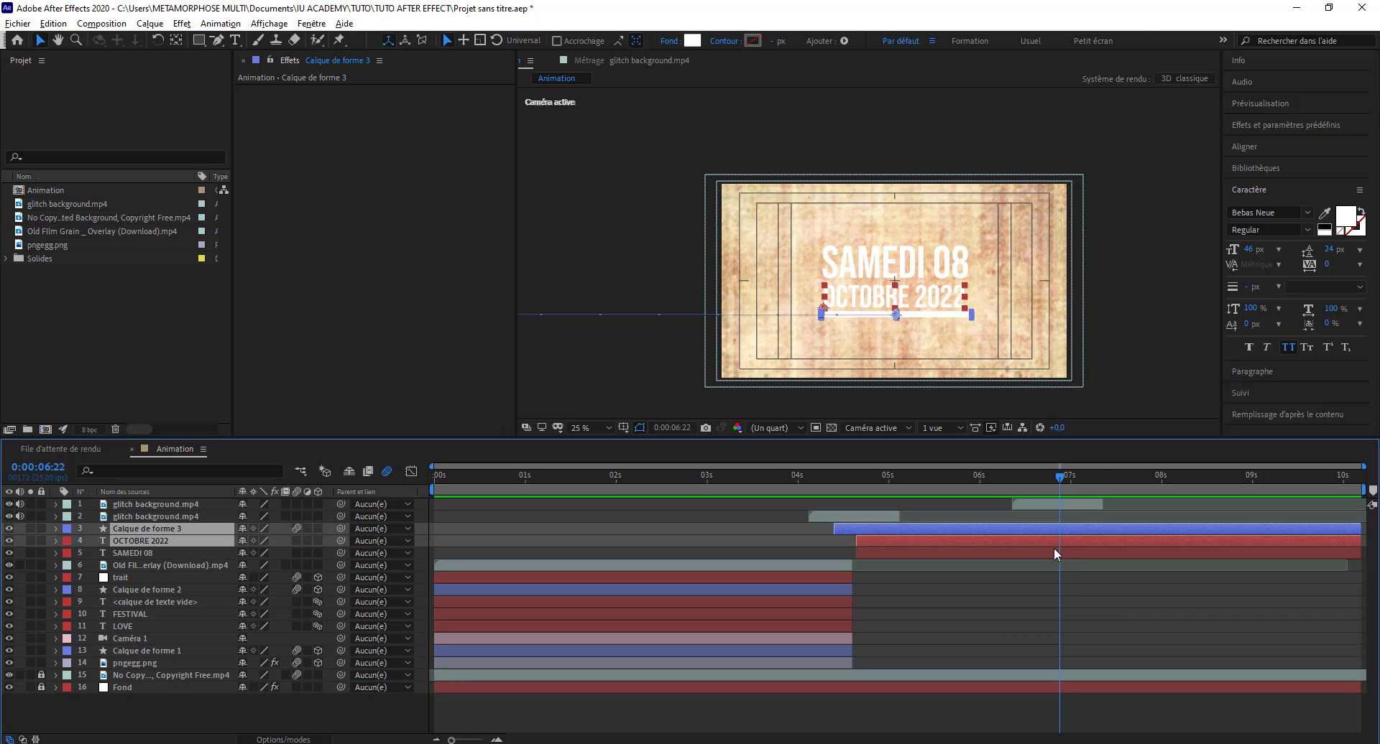
shift+click(1056, 565)
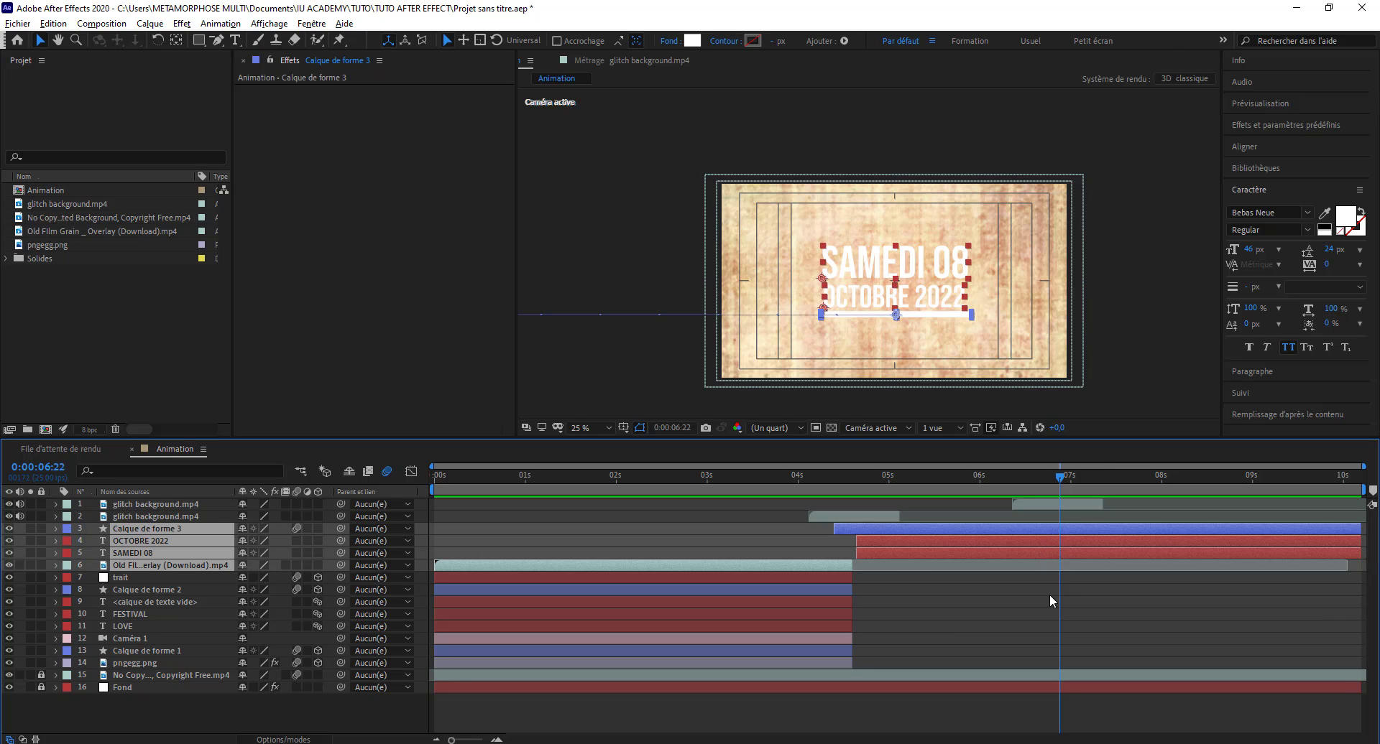
click(1049, 593)
click(1048, 533)
shift+click(1044, 546)
shift+click(1042, 552)
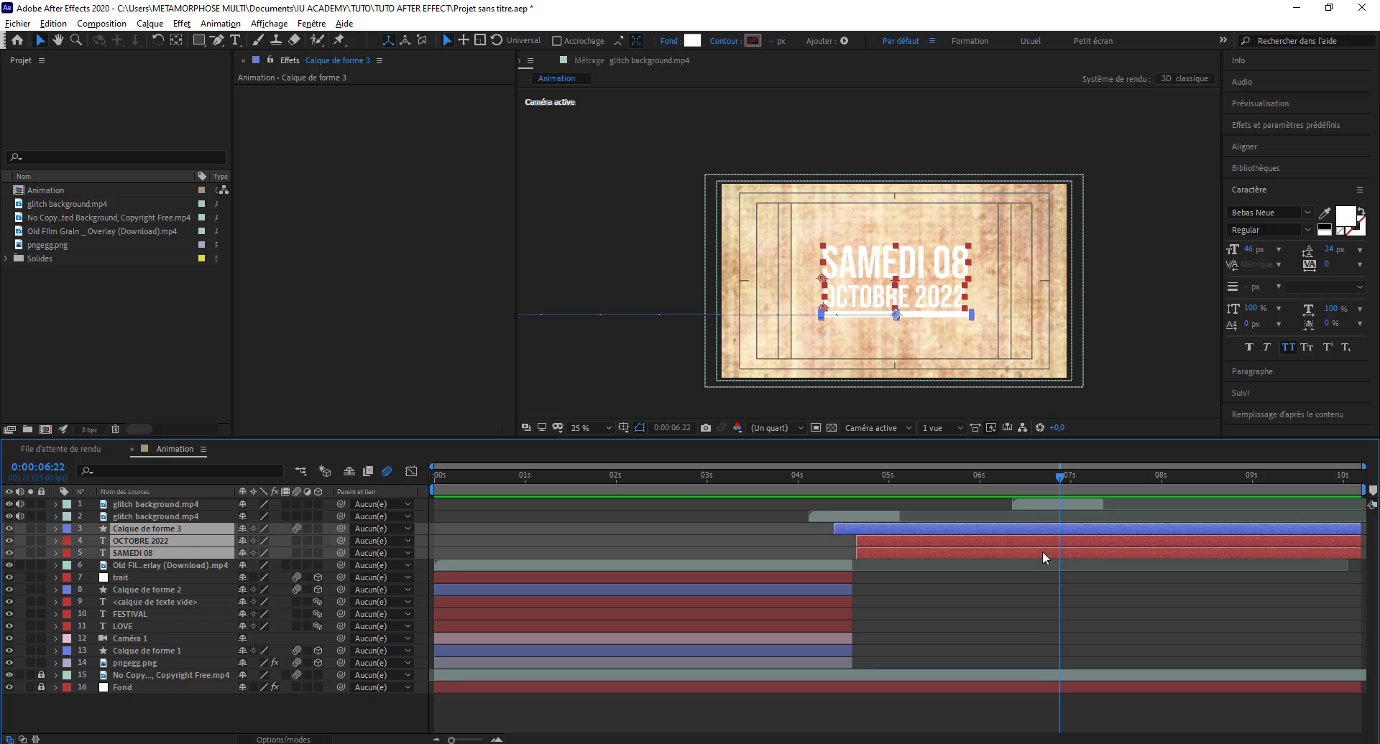
key(alt+bracketright)
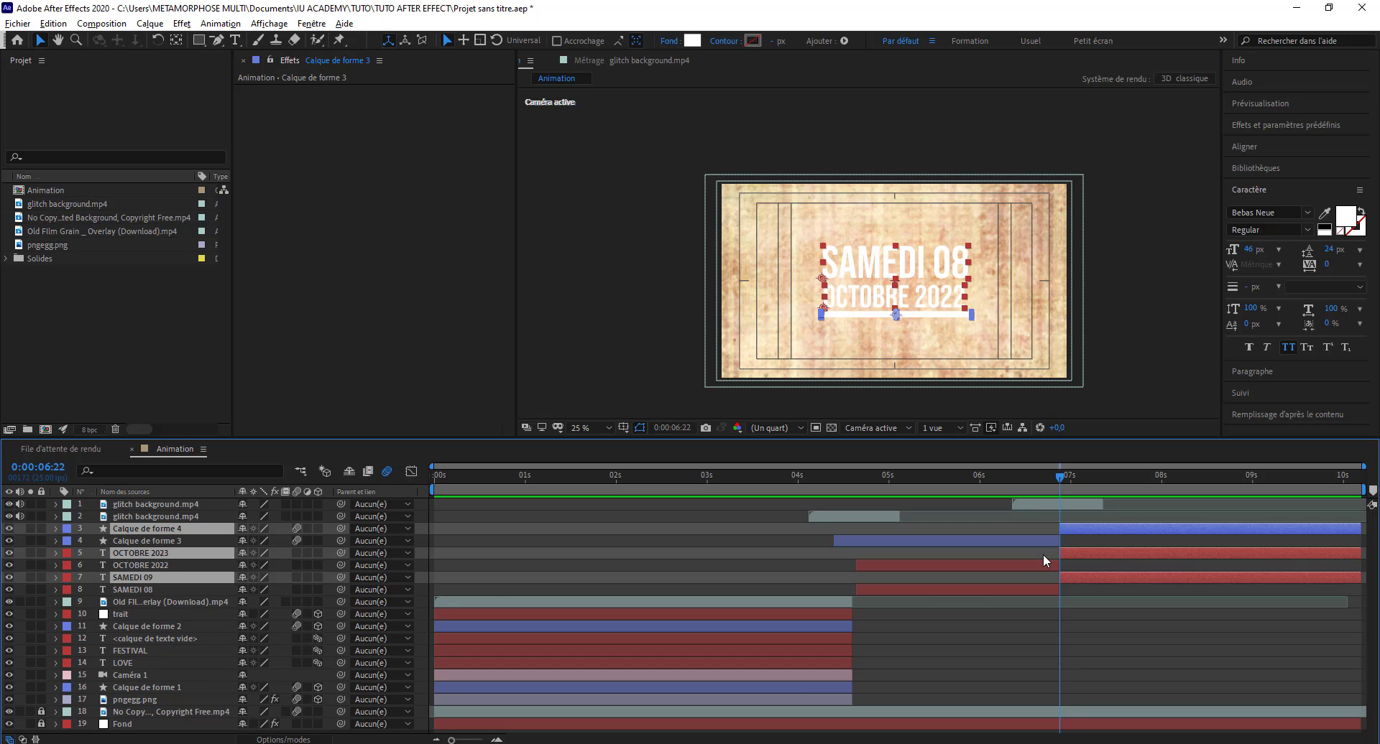
key(F2)
drag(834, 493, 1092, 524)
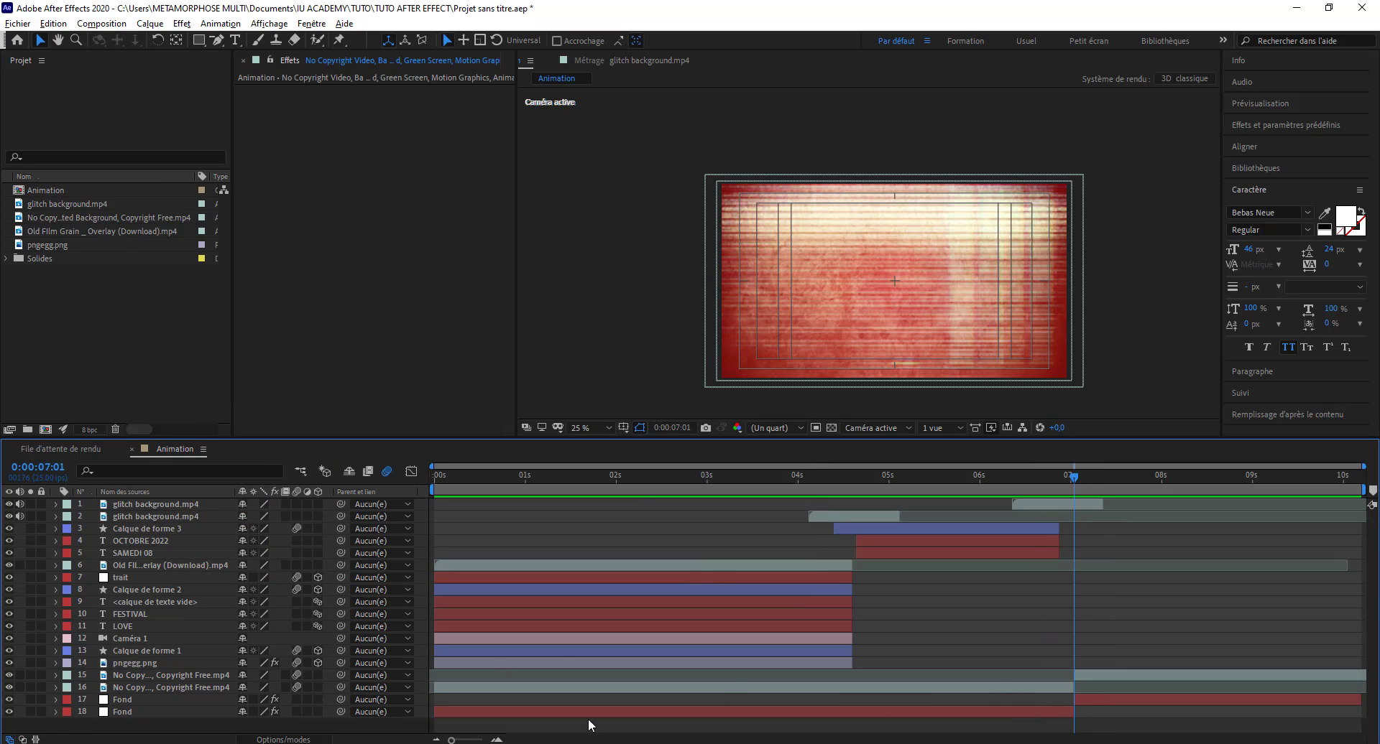
Delete the later background video and Fond pieces so both end at 7 seconds.
click(1097, 676)
key(Delete)
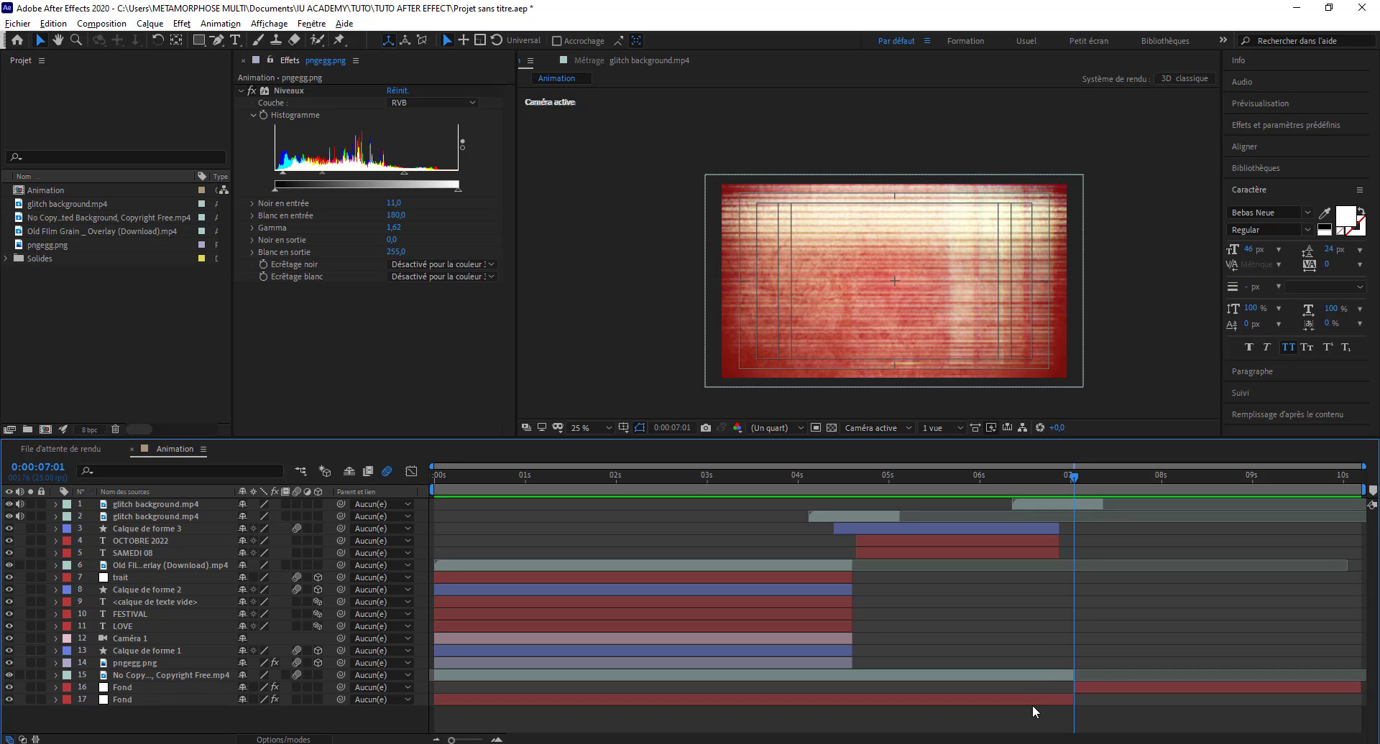
click(1100, 690)
key(Delete)
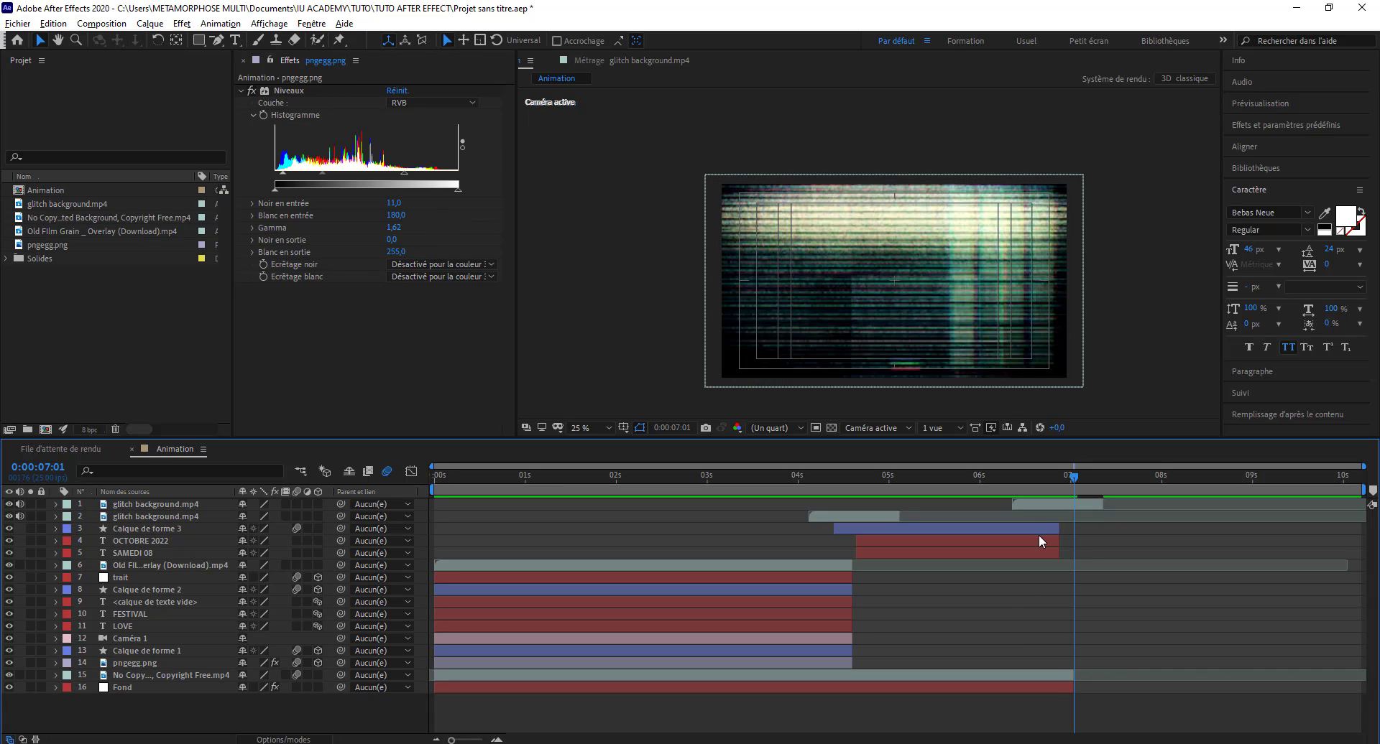
drag(1073, 673, 1062, 689)
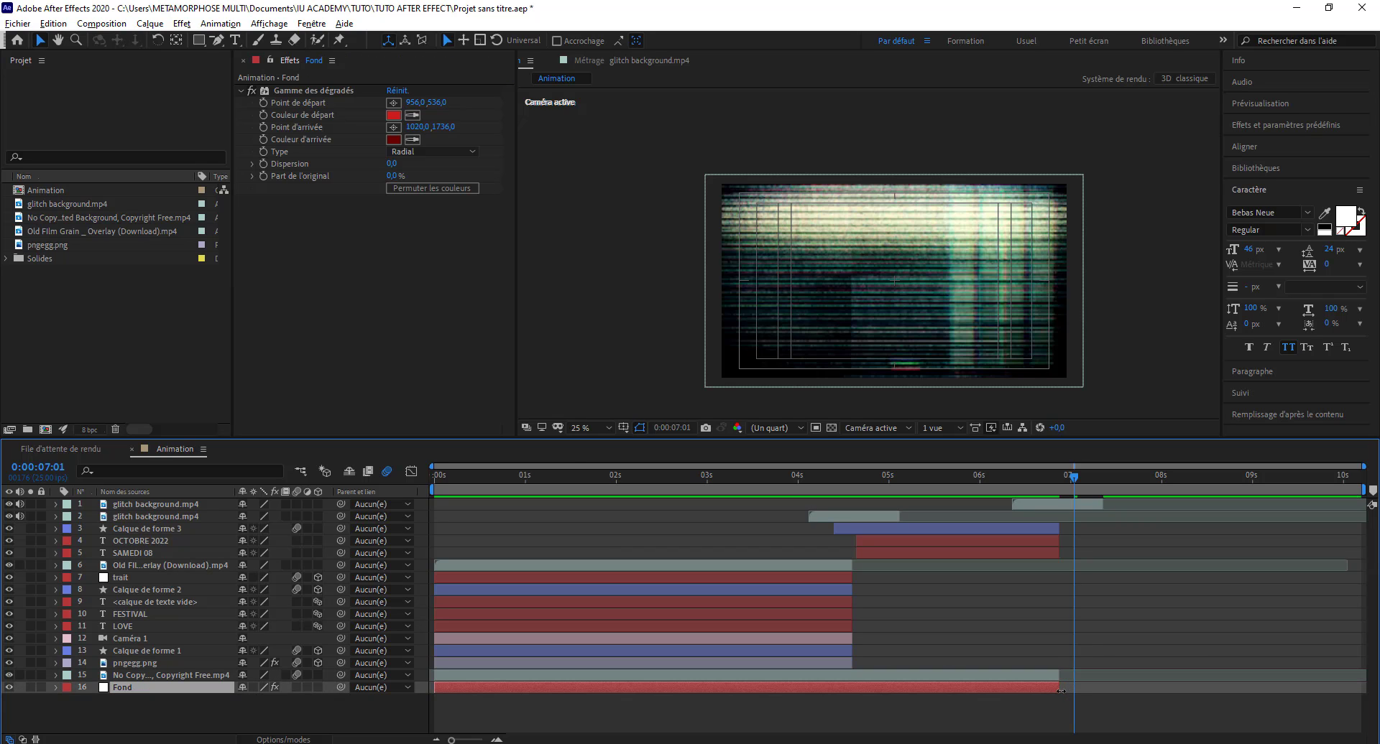
Create a white 1920×1080 solid, Blanc uni 1, starting at about 7 seconds.
click(150, 23)
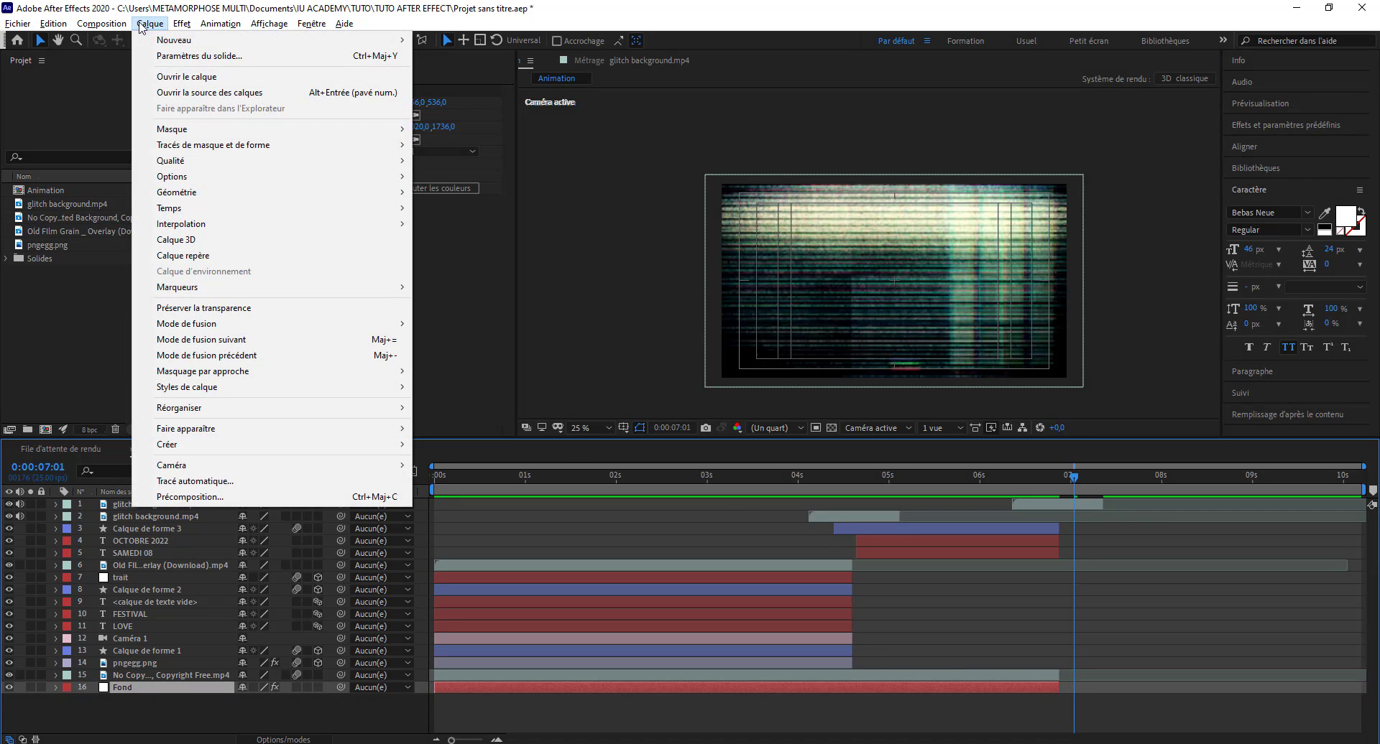
mouse_move(158, 41)
click(367, 55)
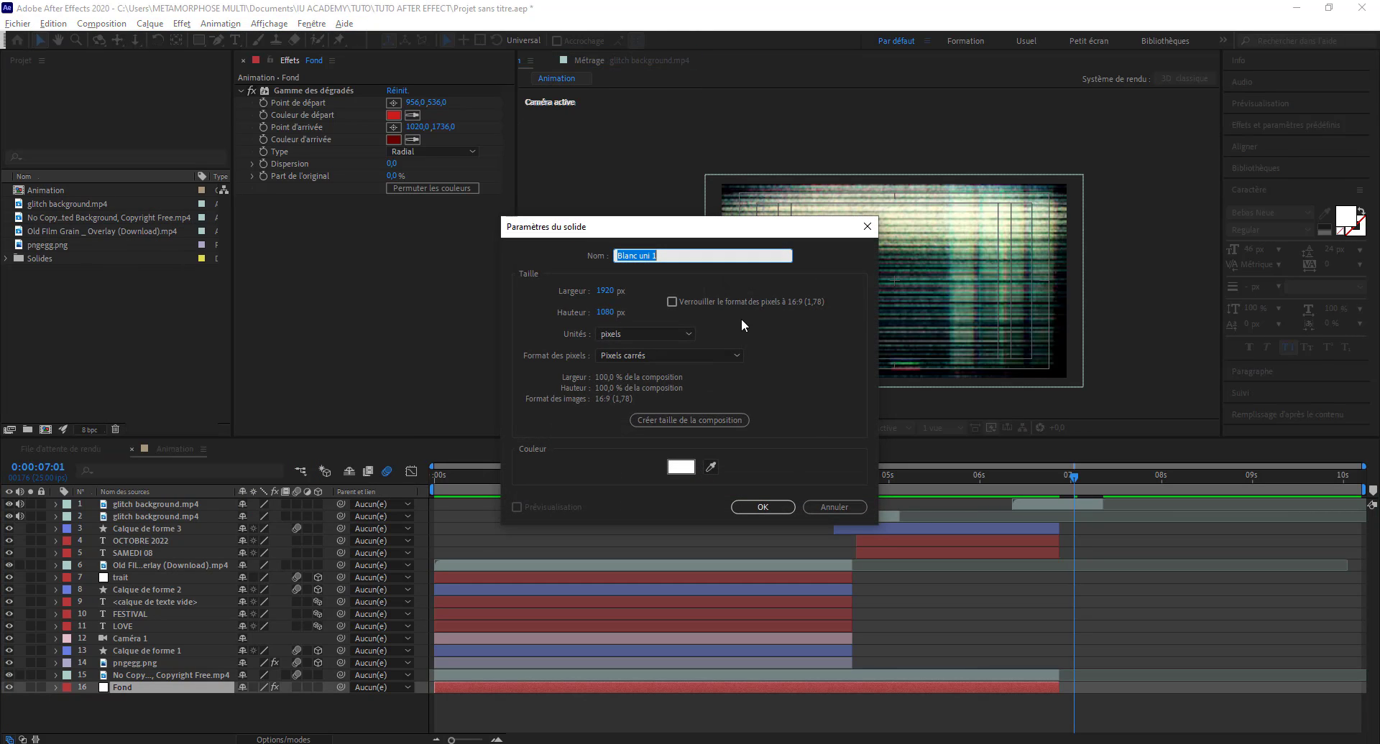
click(763, 508)
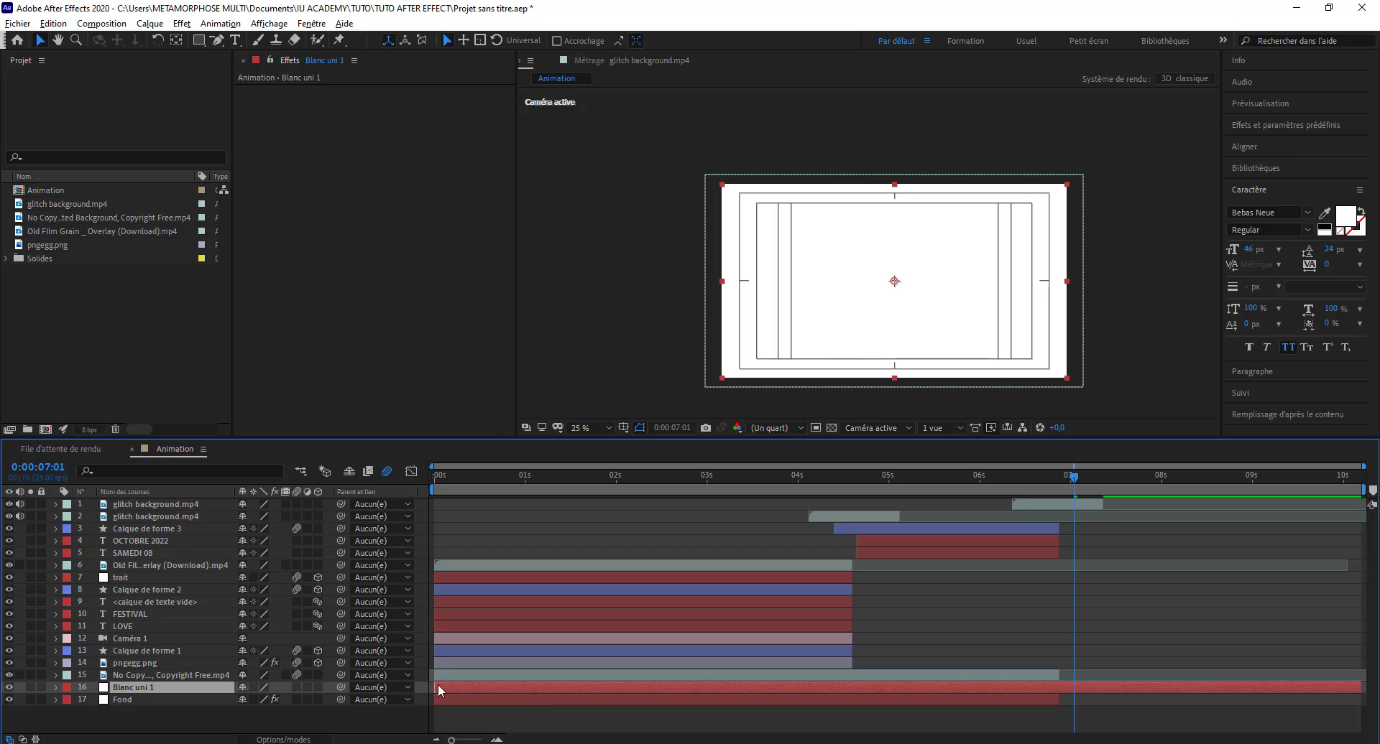
drag(438, 684, 1057, 713)
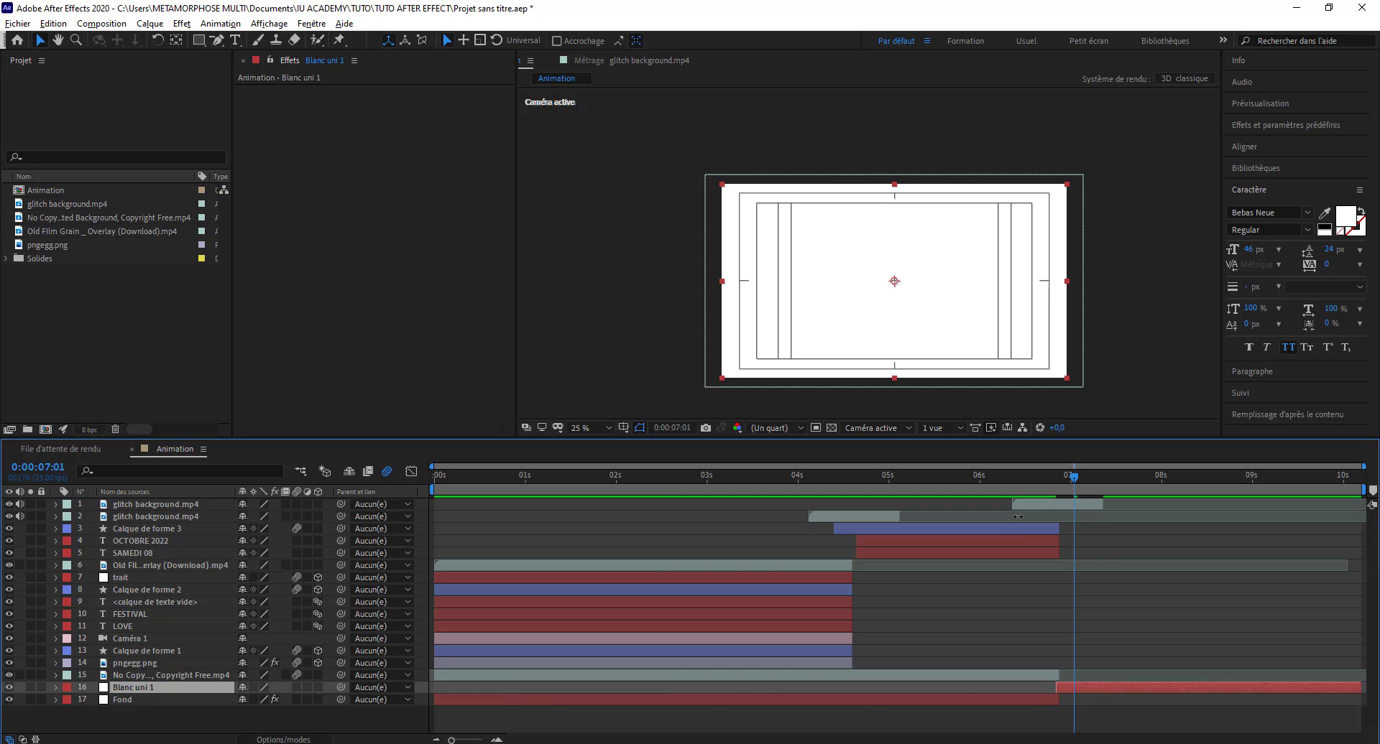
Move the current time to 7 seconds and glance at the TUTO folder in File Explorer.
drag(1023, 480, 1071, 498)
click(683, 743)
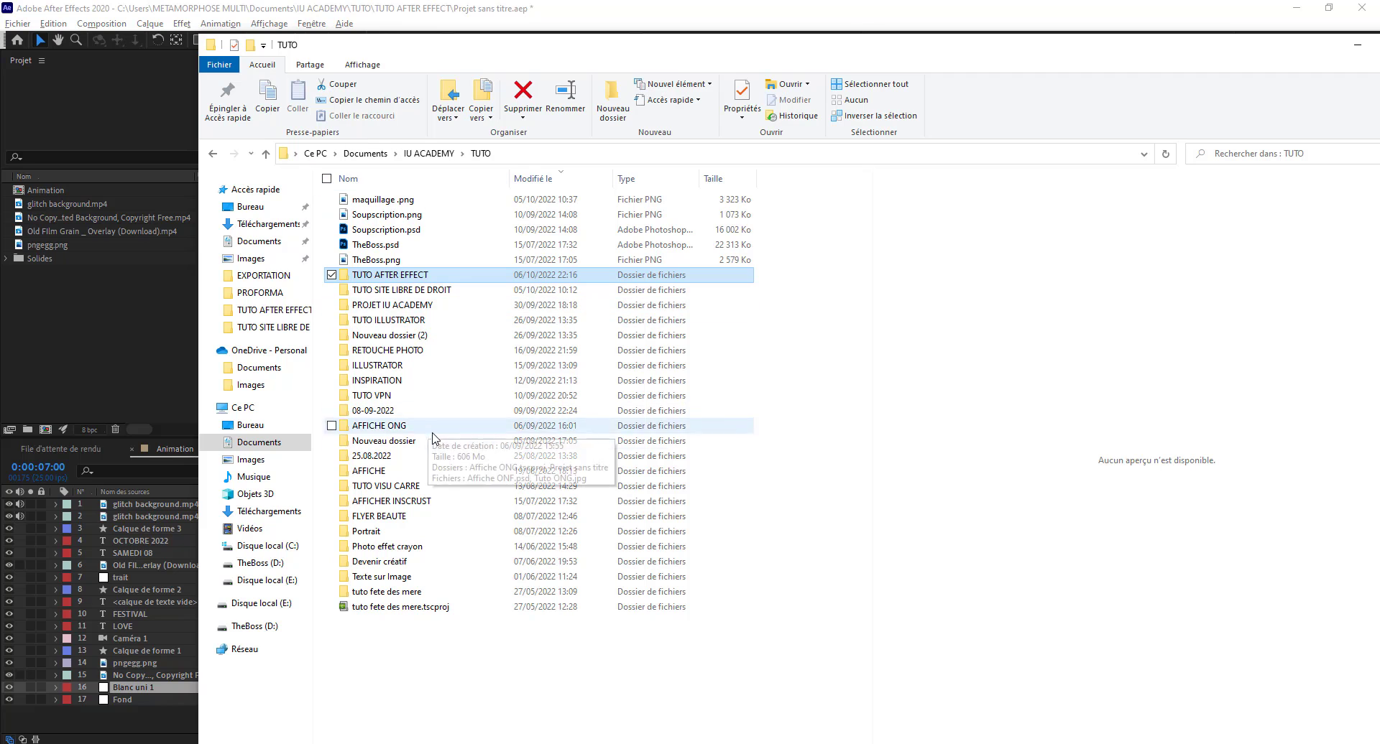
click(105, 355)
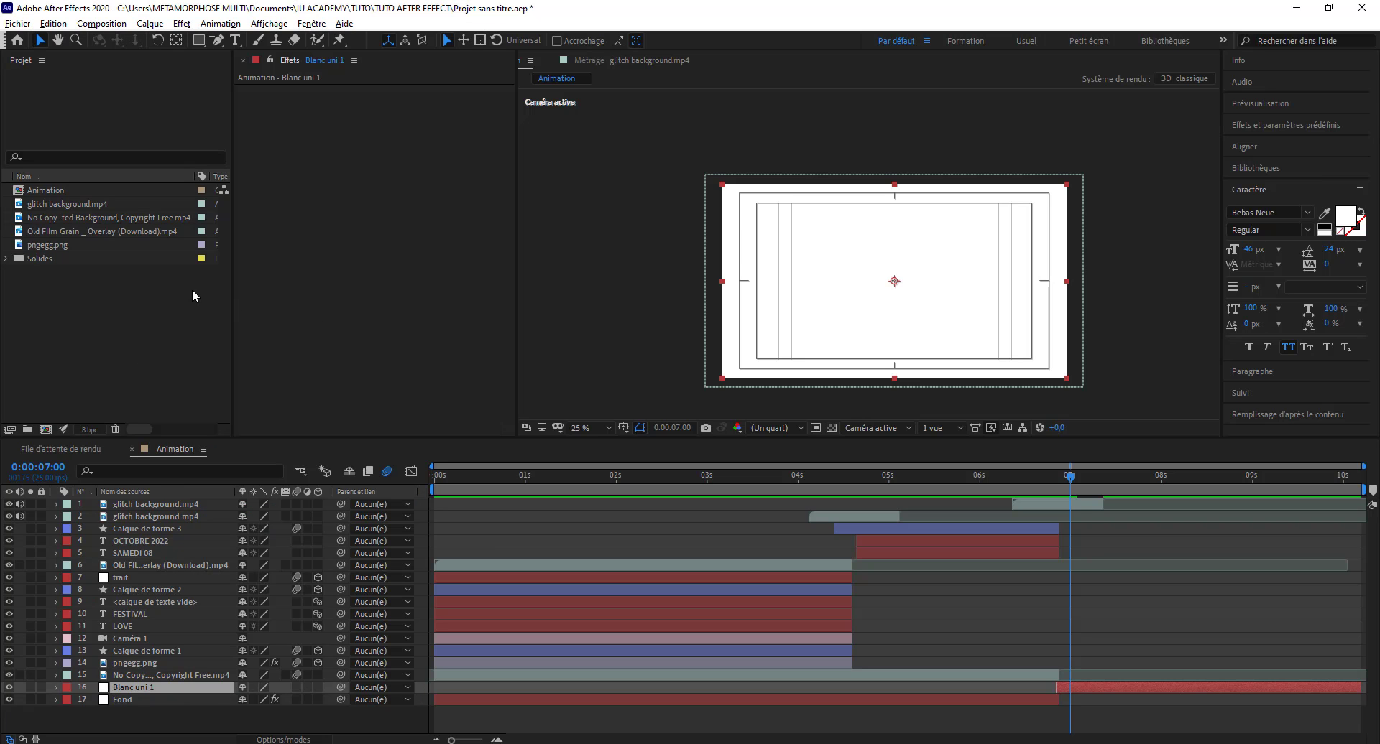
Import IU Academy (1).ai into the project as a composition.
drag(192, 289, 88, 255)
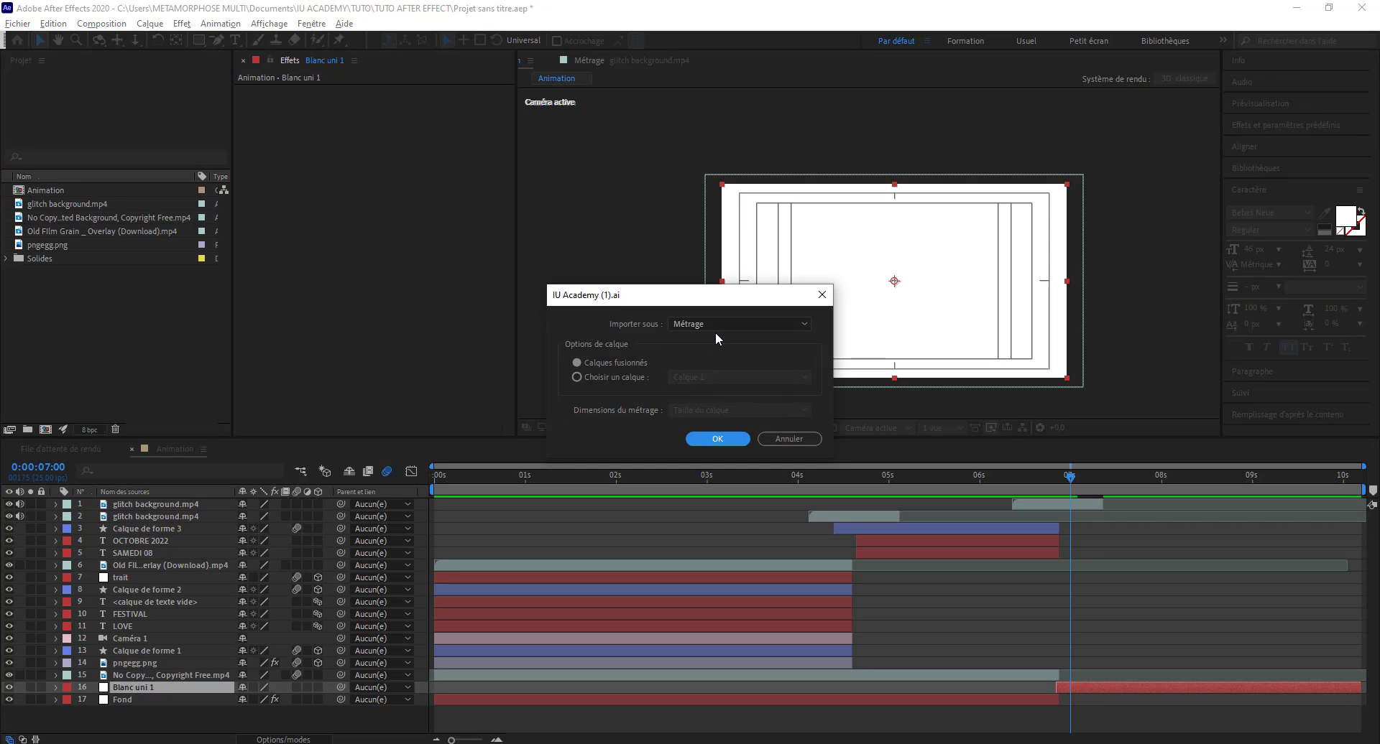
click(712, 324)
click(718, 355)
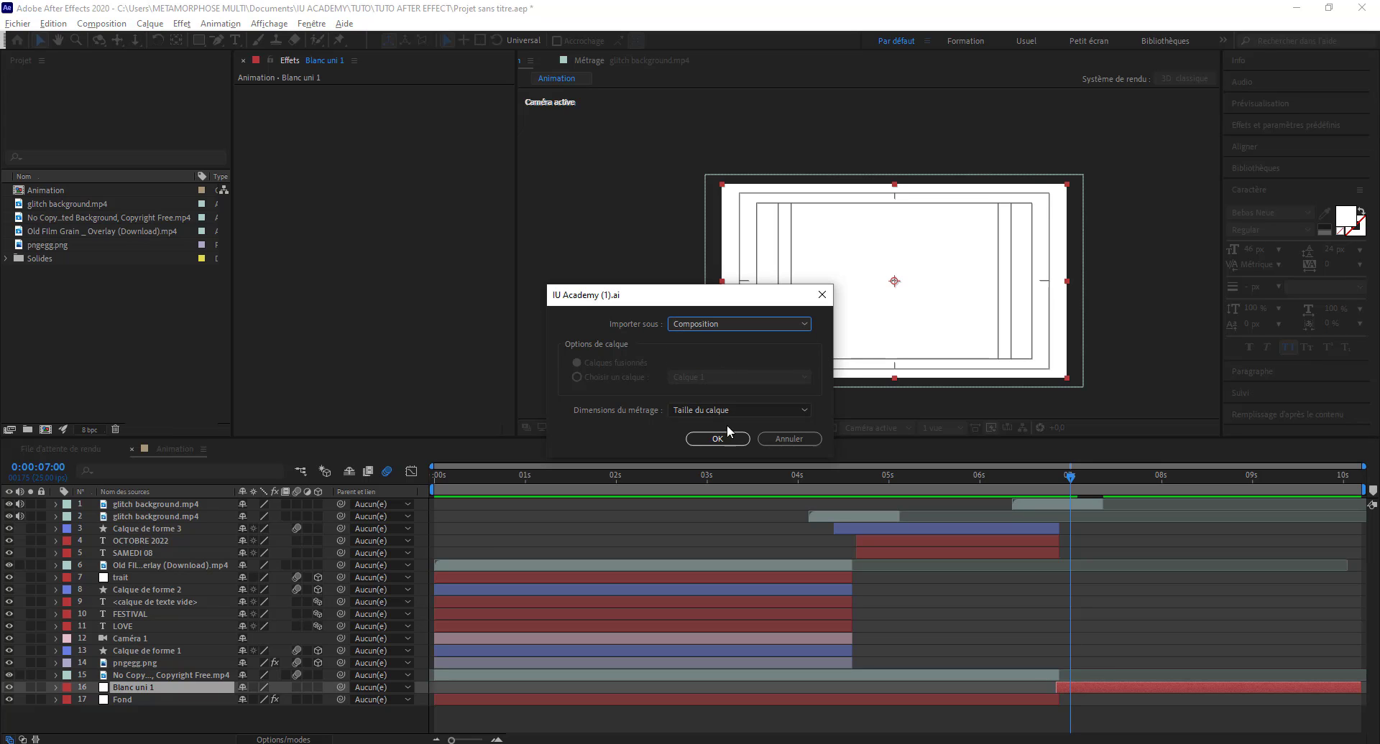
click(717, 438)
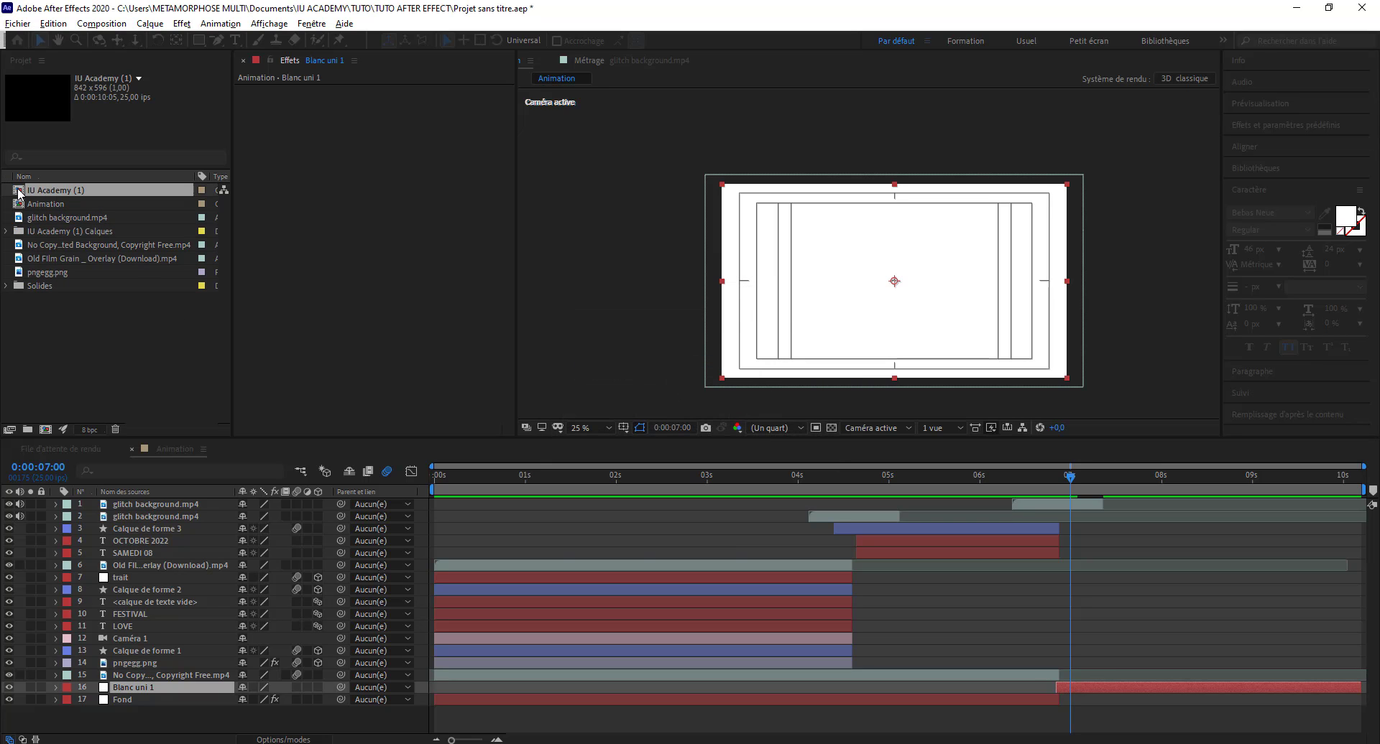
Place the IU Academy (1) comp in the Animation timeline at about 7 seconds and preview the transition.
drag(18, 193, 1061, 674)
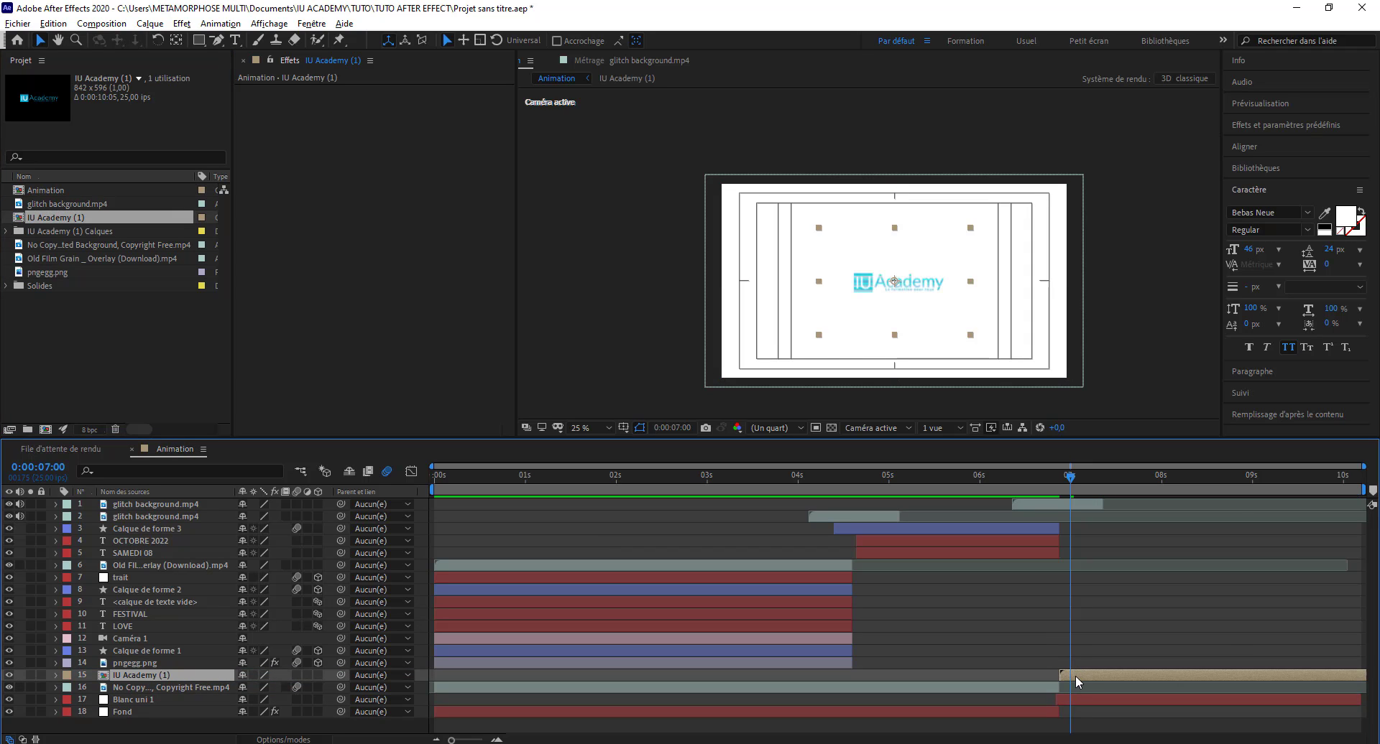
drag(1061, 480, 1018, 524)
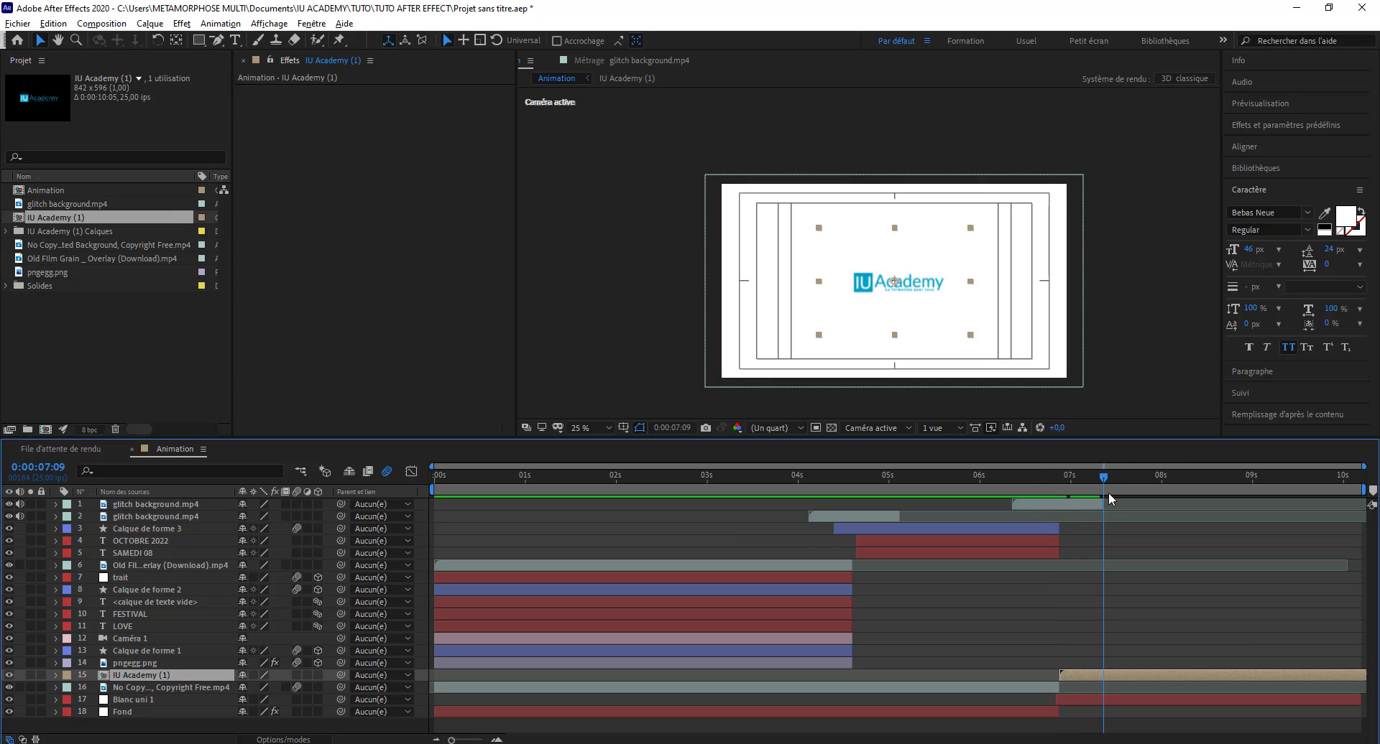
key(space)
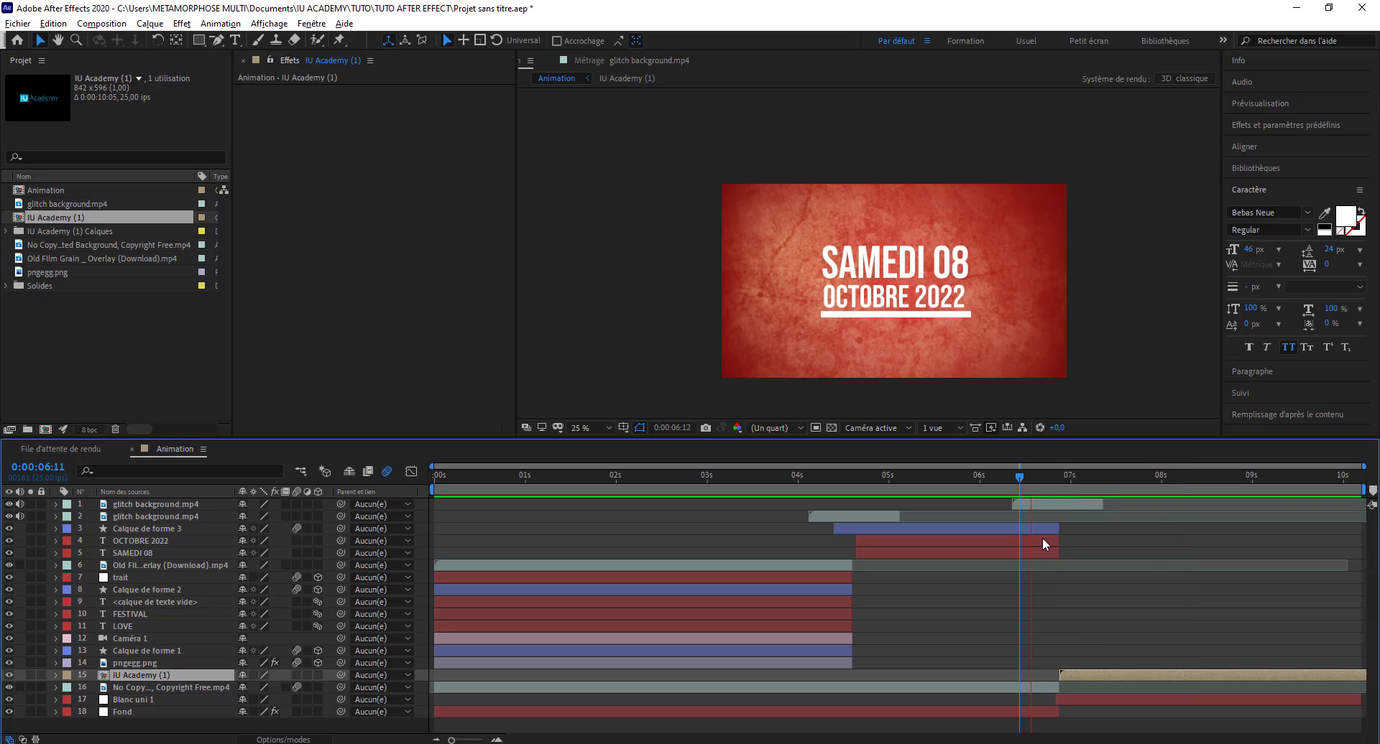
key(space)
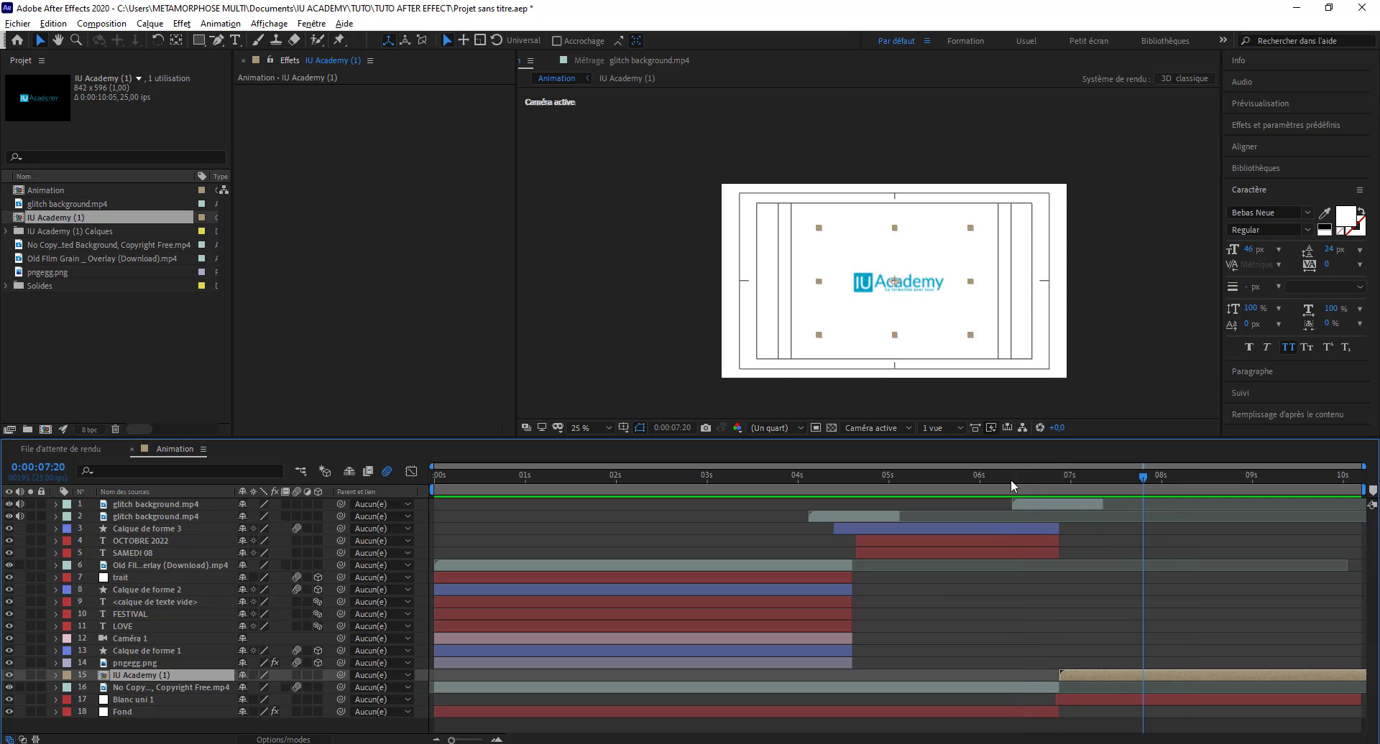
click(1006, 480)
key(space)
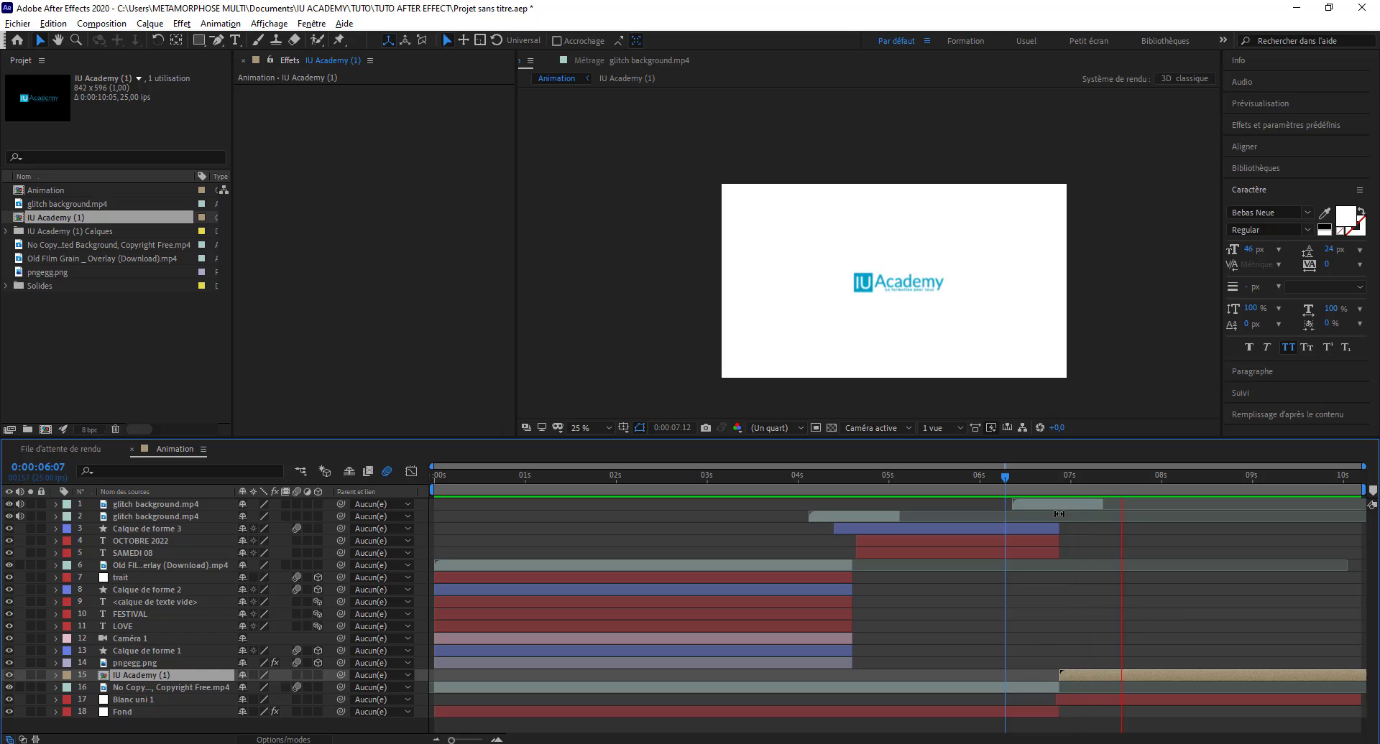
key(space)
Compare with the reference ANIMATION video, shift the logo layer slightly later, and replay from the start.
key(alt+Tab)
key(alt+Tab)
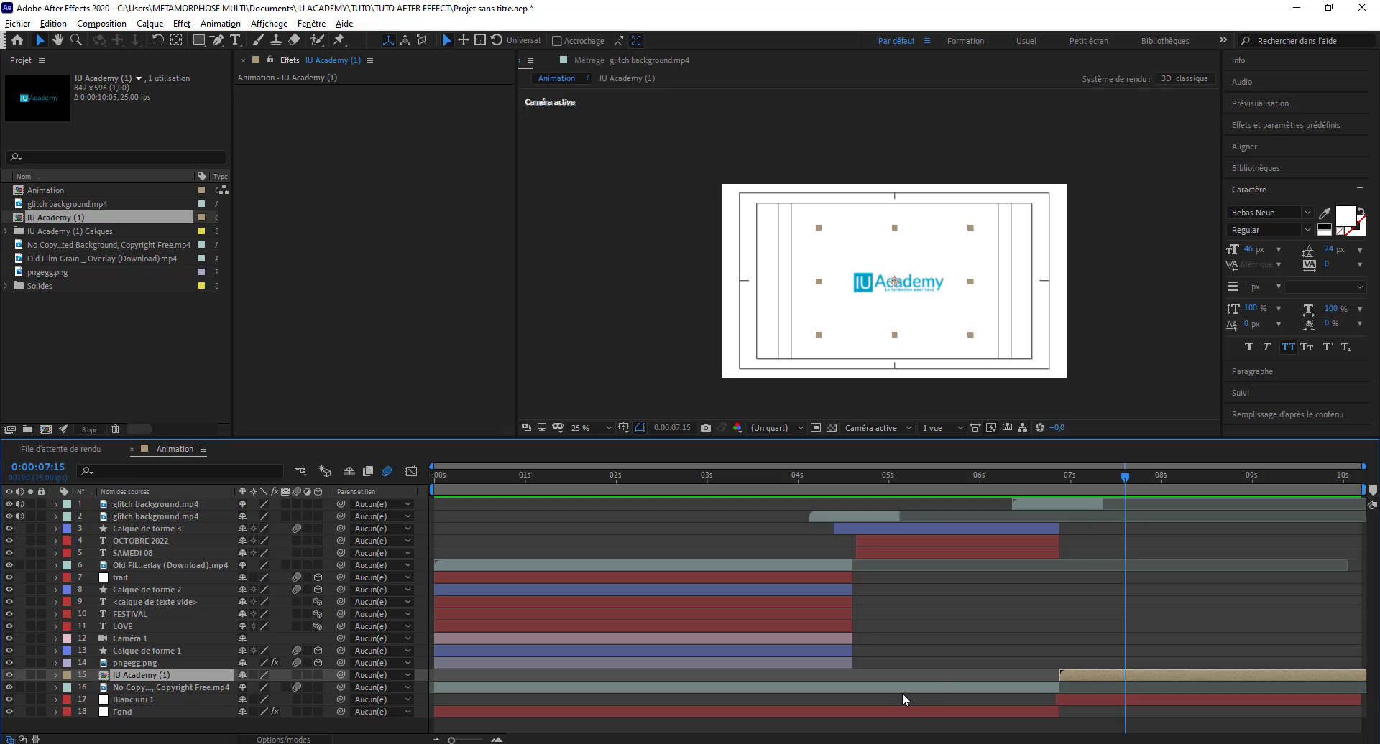
key(alt+Tab)
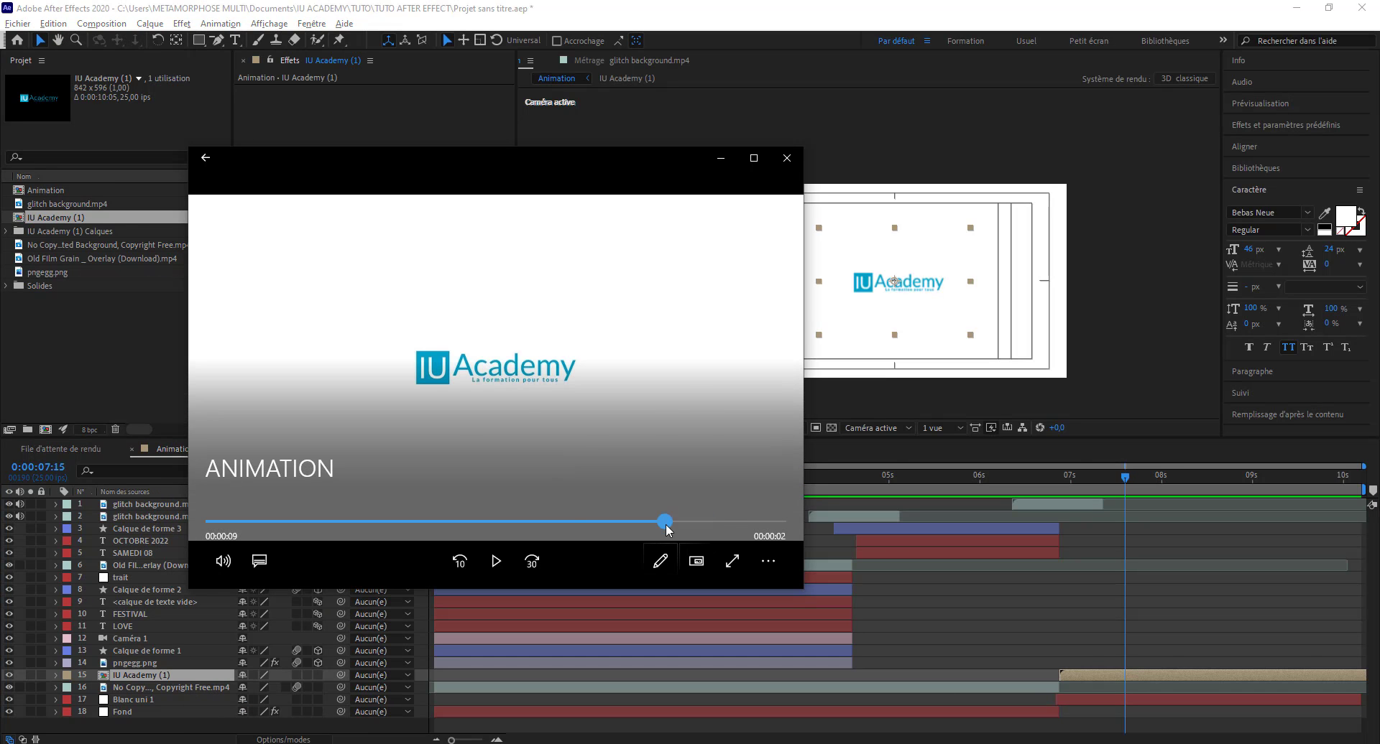
key(space)
key(alt+Tab)
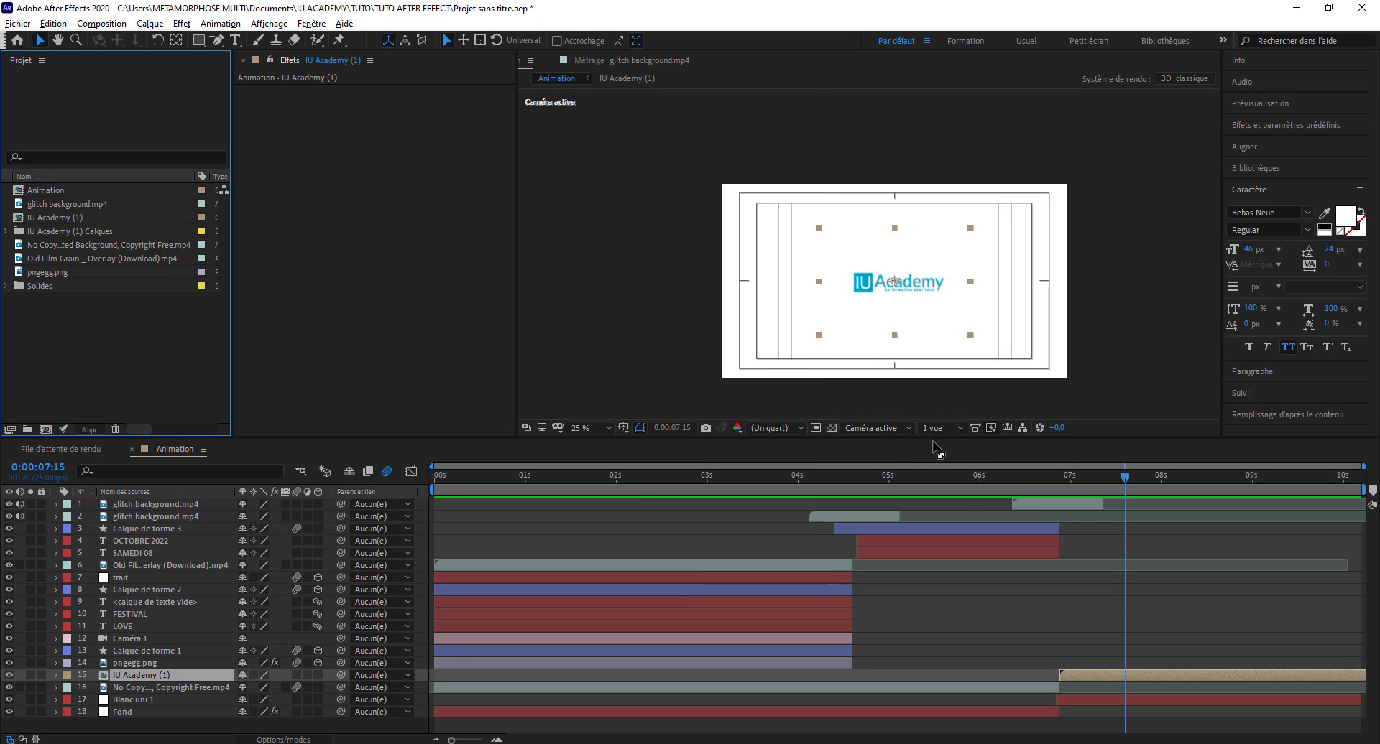
drag(1088, 680, 1095, 678)
click(1031, 475)
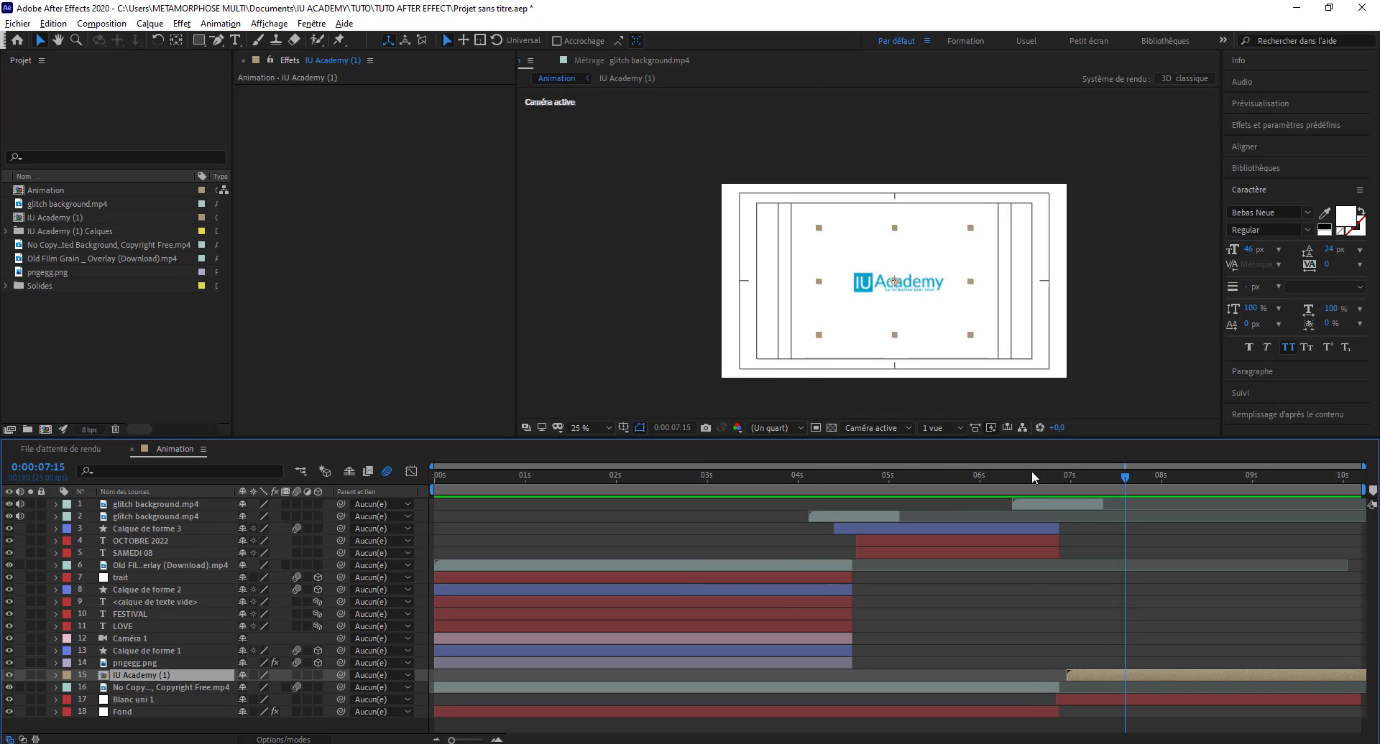
key(space)
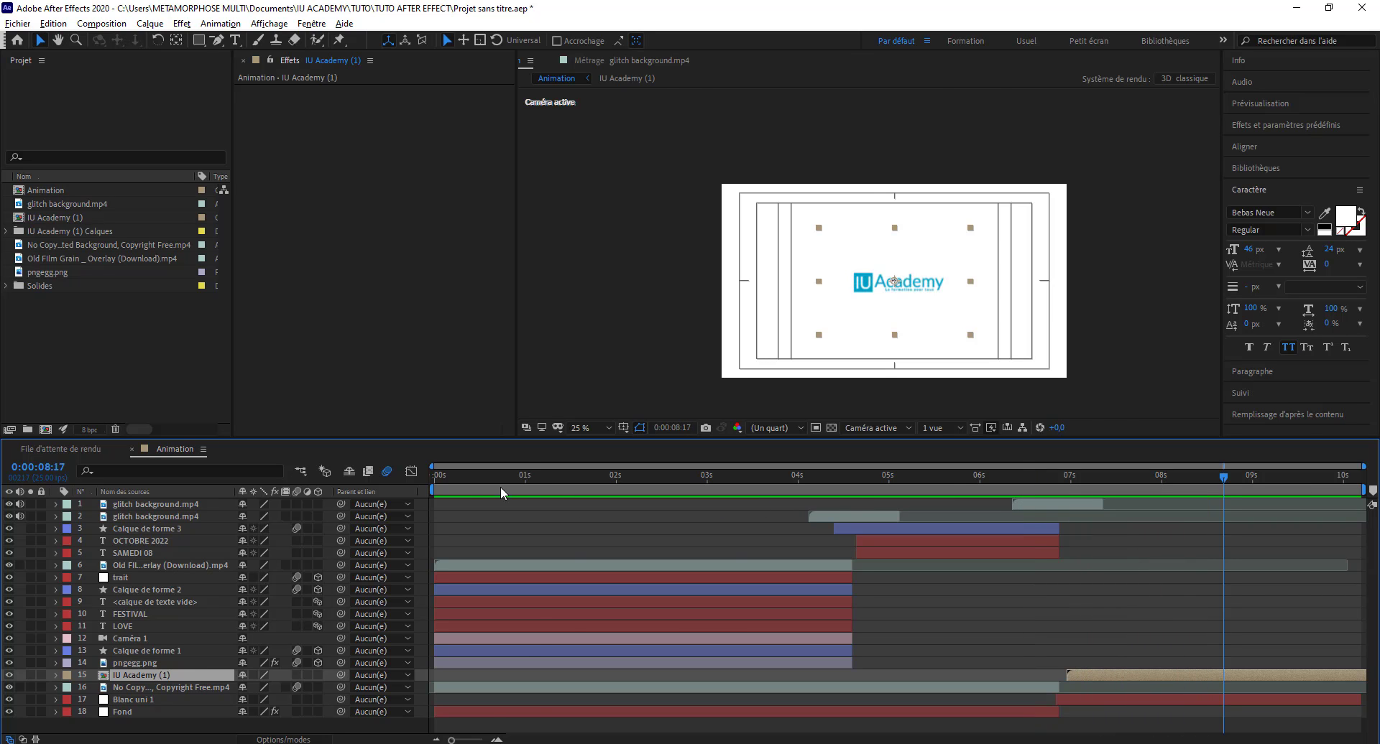
key(Home)
key(space)
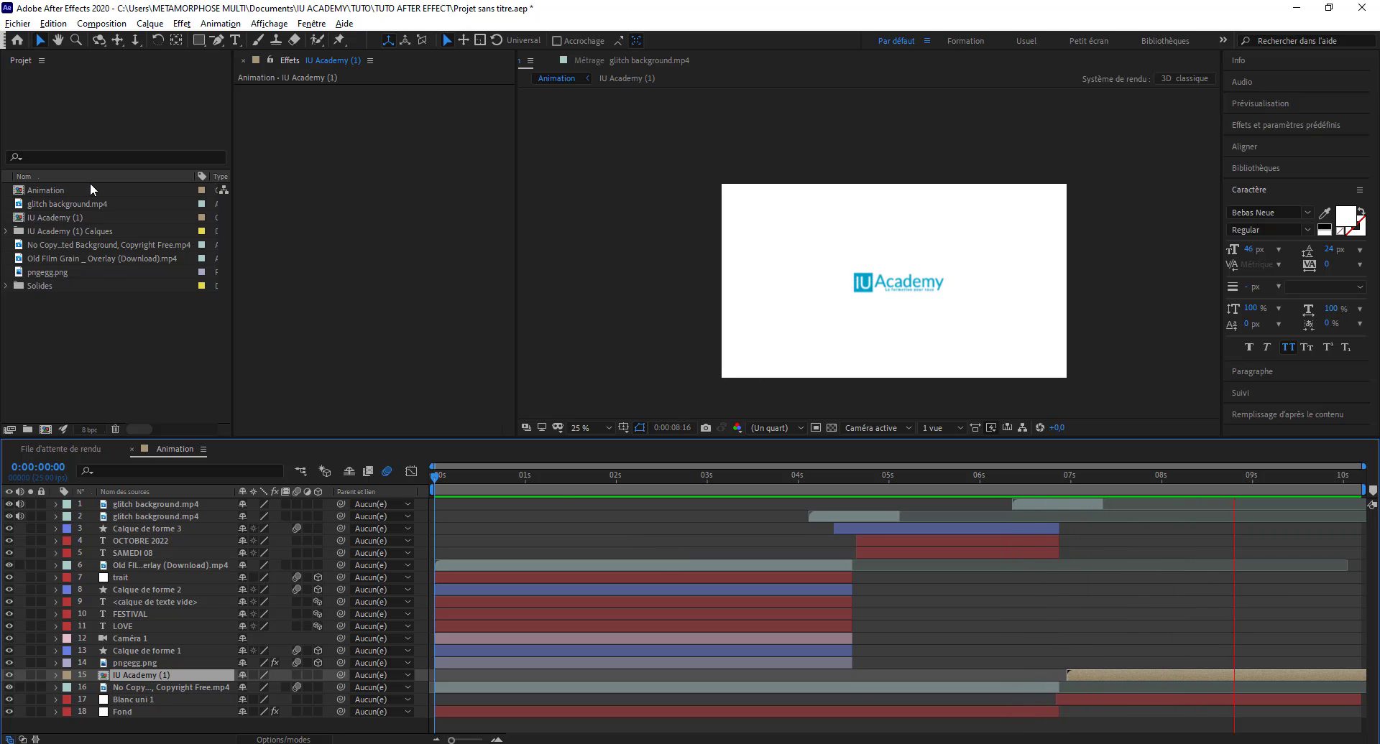
Add the Animation composition to the render queue with QuickTime as the output format.
click(20, 23)
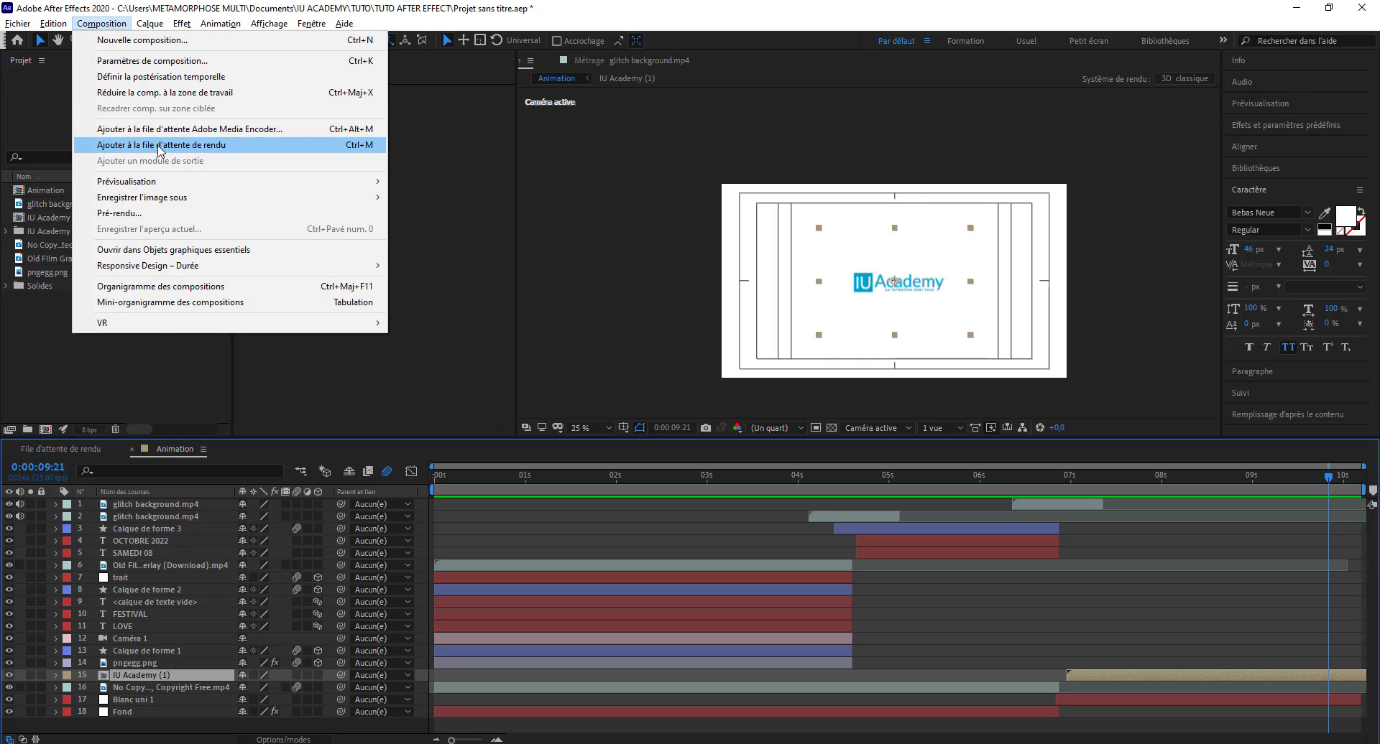
click(161, 144)
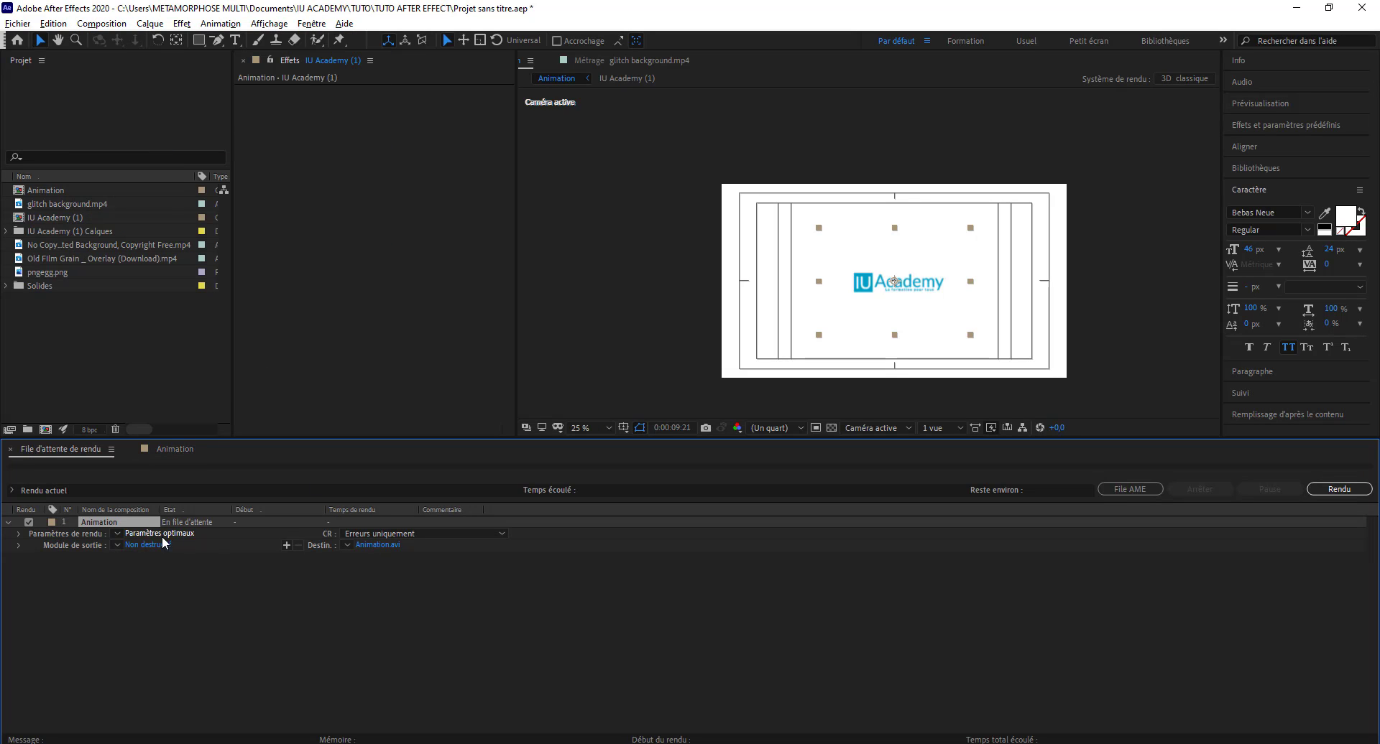
click(143, 544)
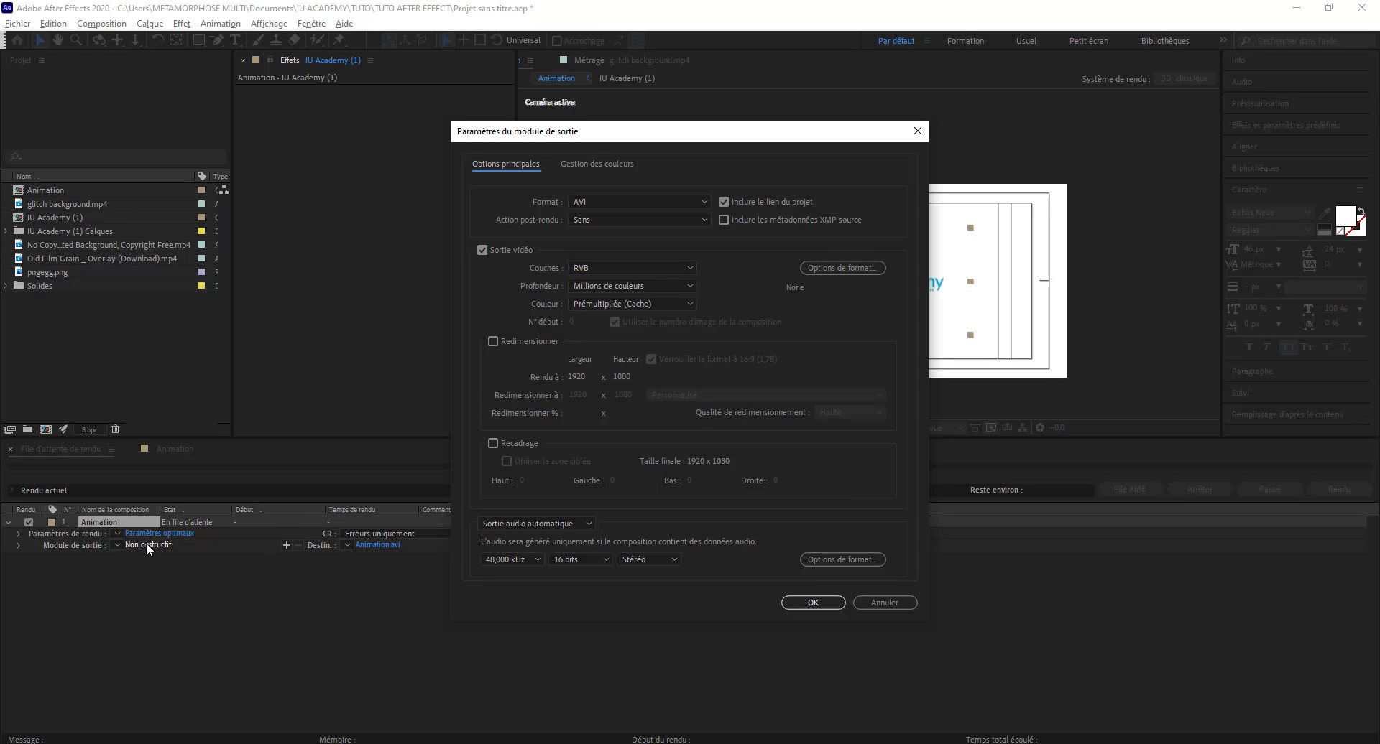
click(653, 202)
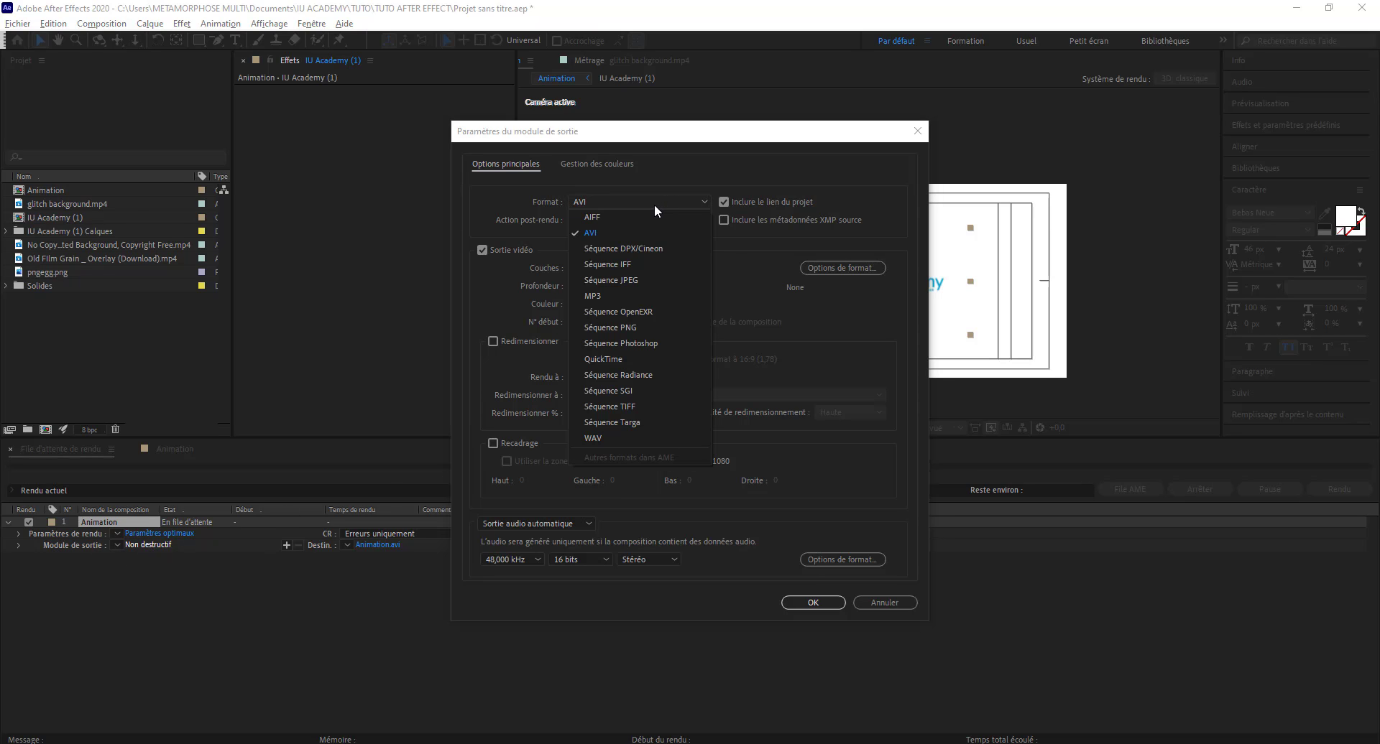
click(639, 358)
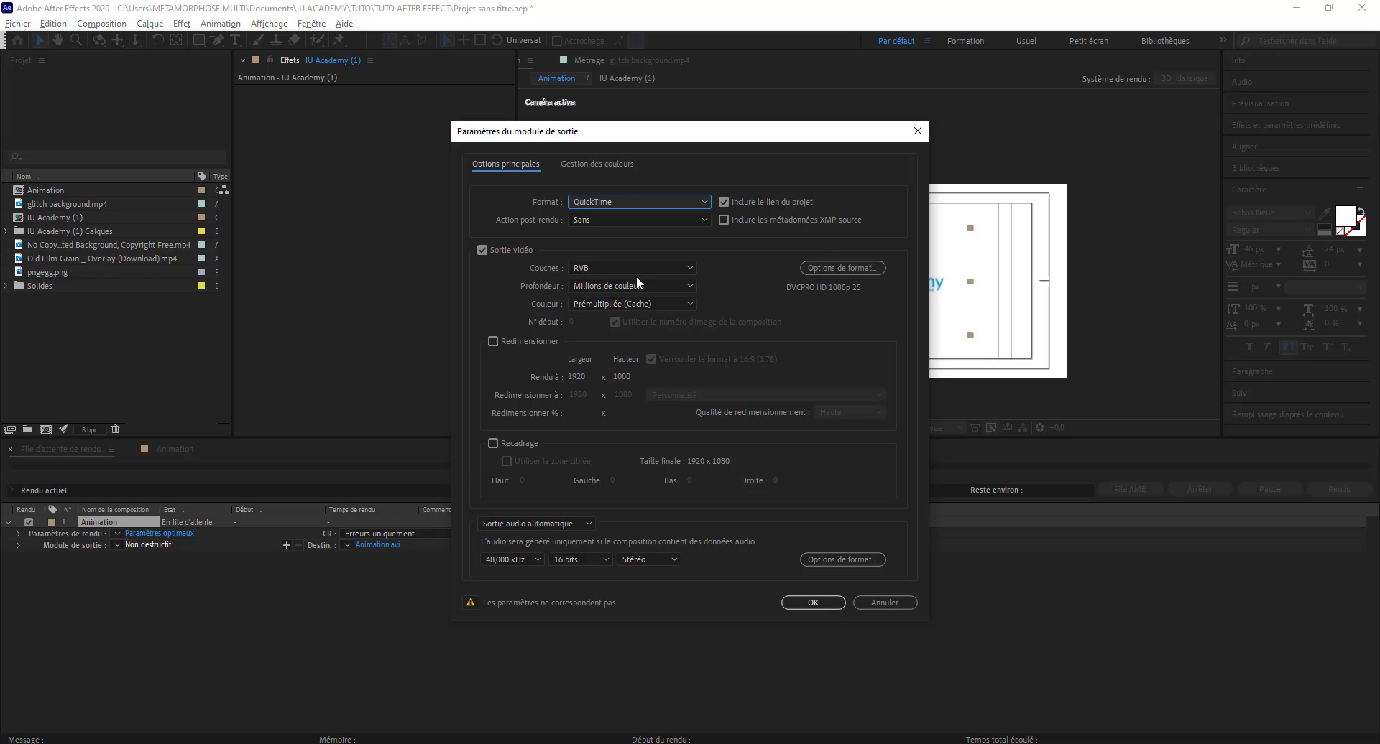
Set the QuickTime codec to DVCPRO HD 1080p 25 and apply the output settings.
click(844, 268)
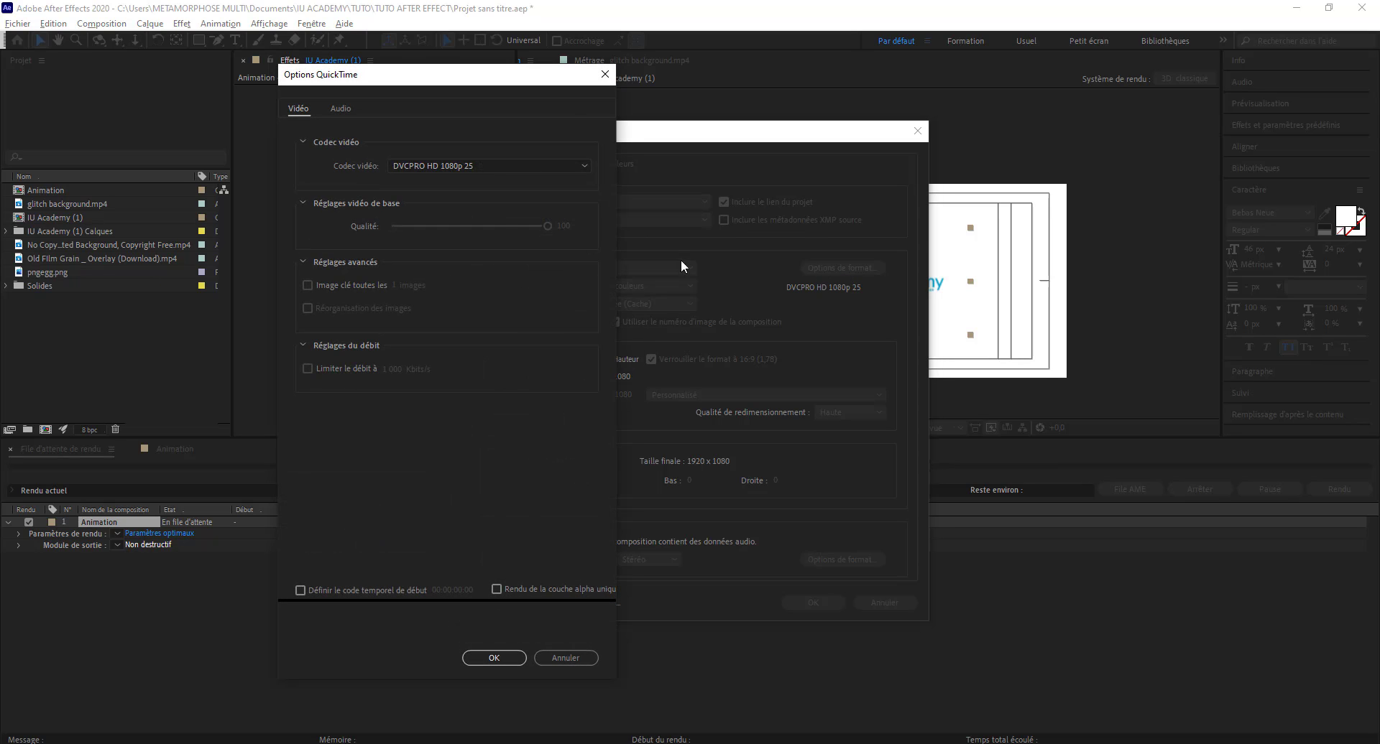
click(486, 166)
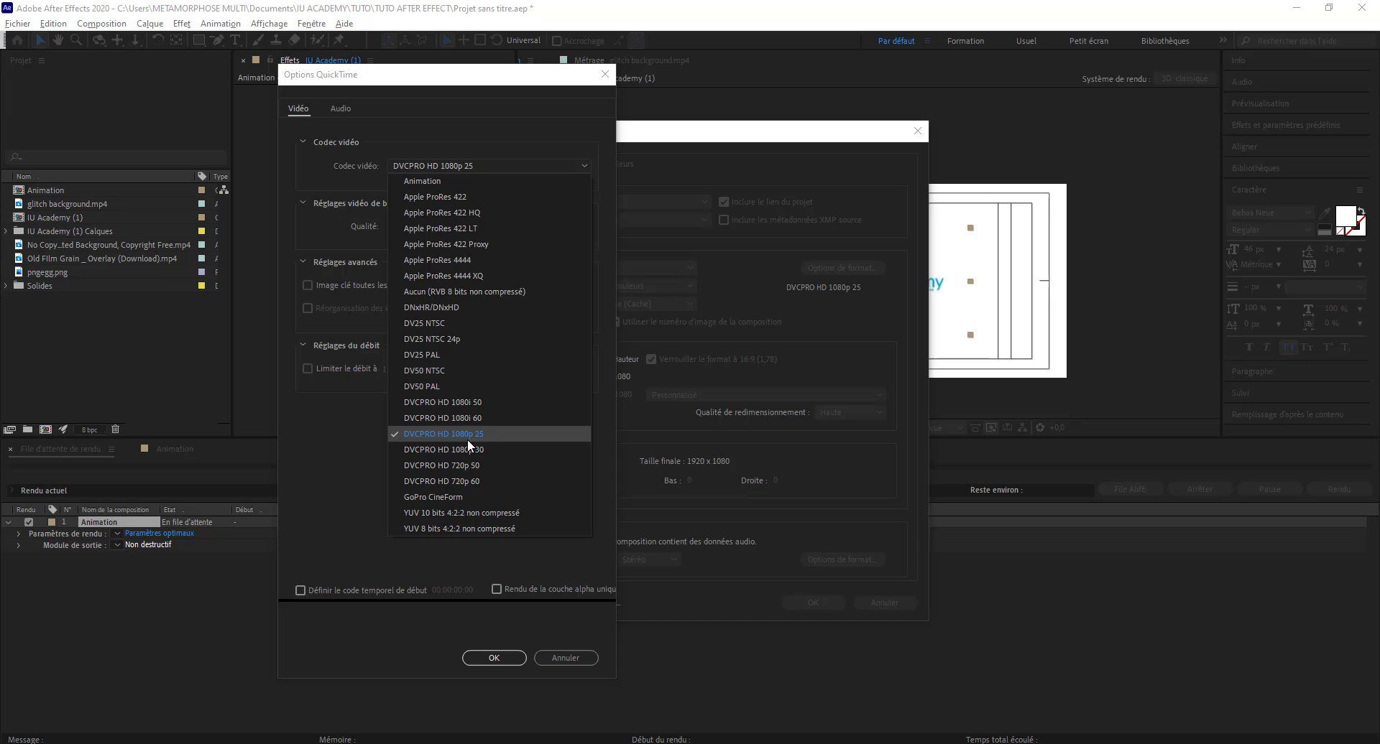
click(510, 436)
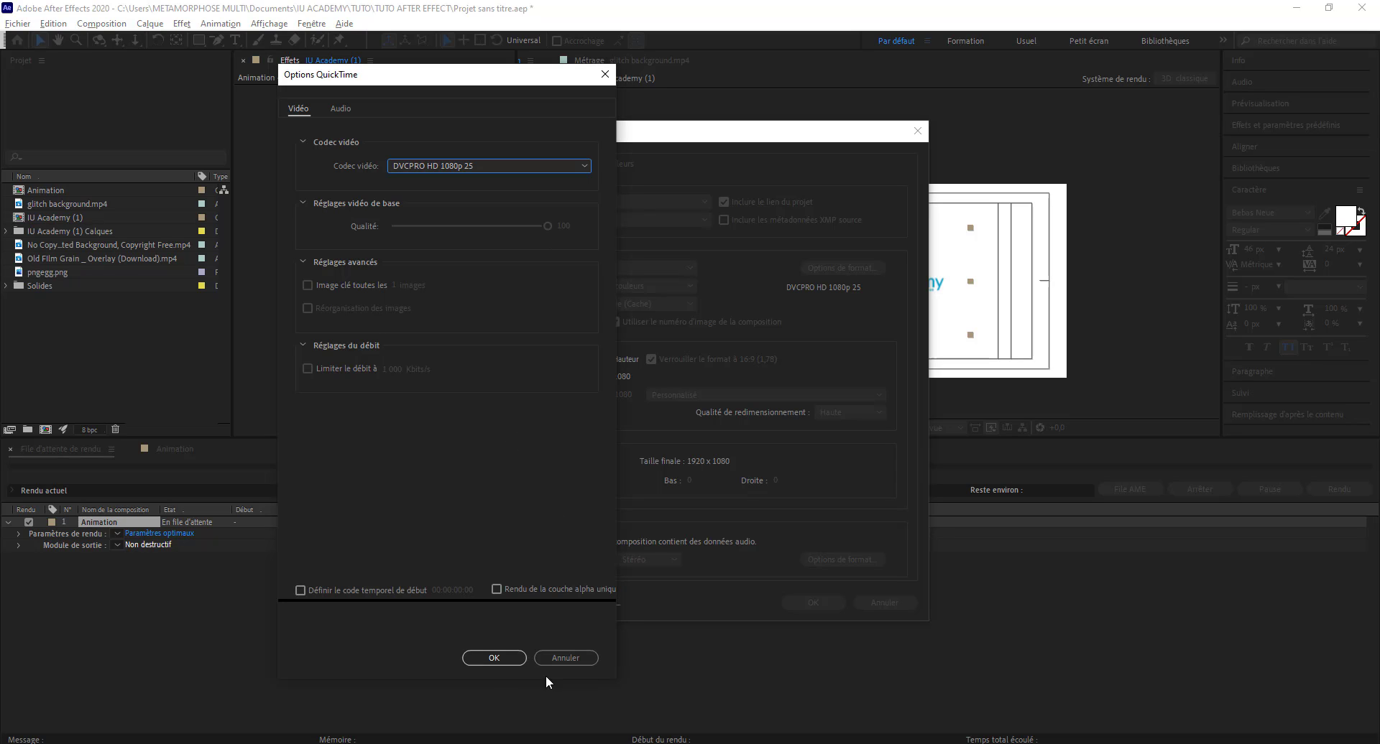
click(494, 658)
click(811, 603)
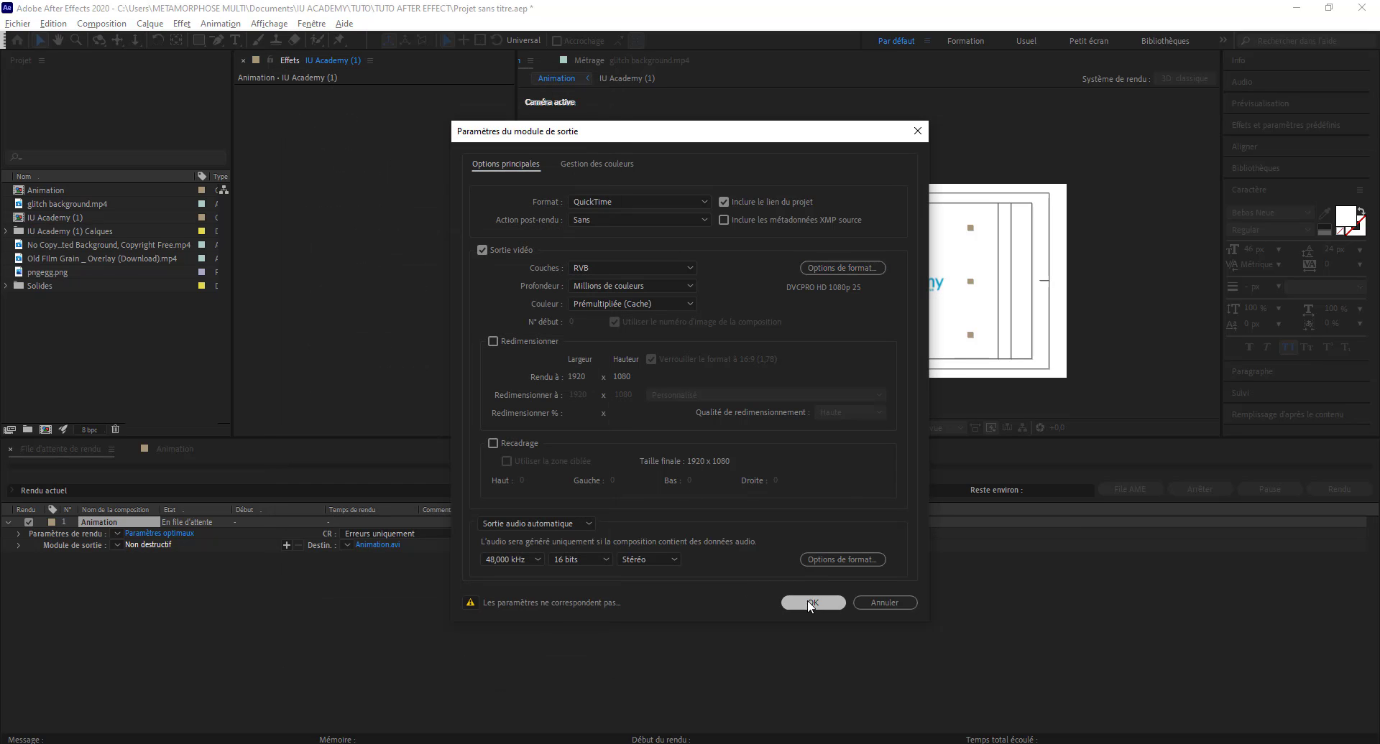
Save the output as Animation 2.mov in the EXPORTATION folder and start the render.
click(379, 545)
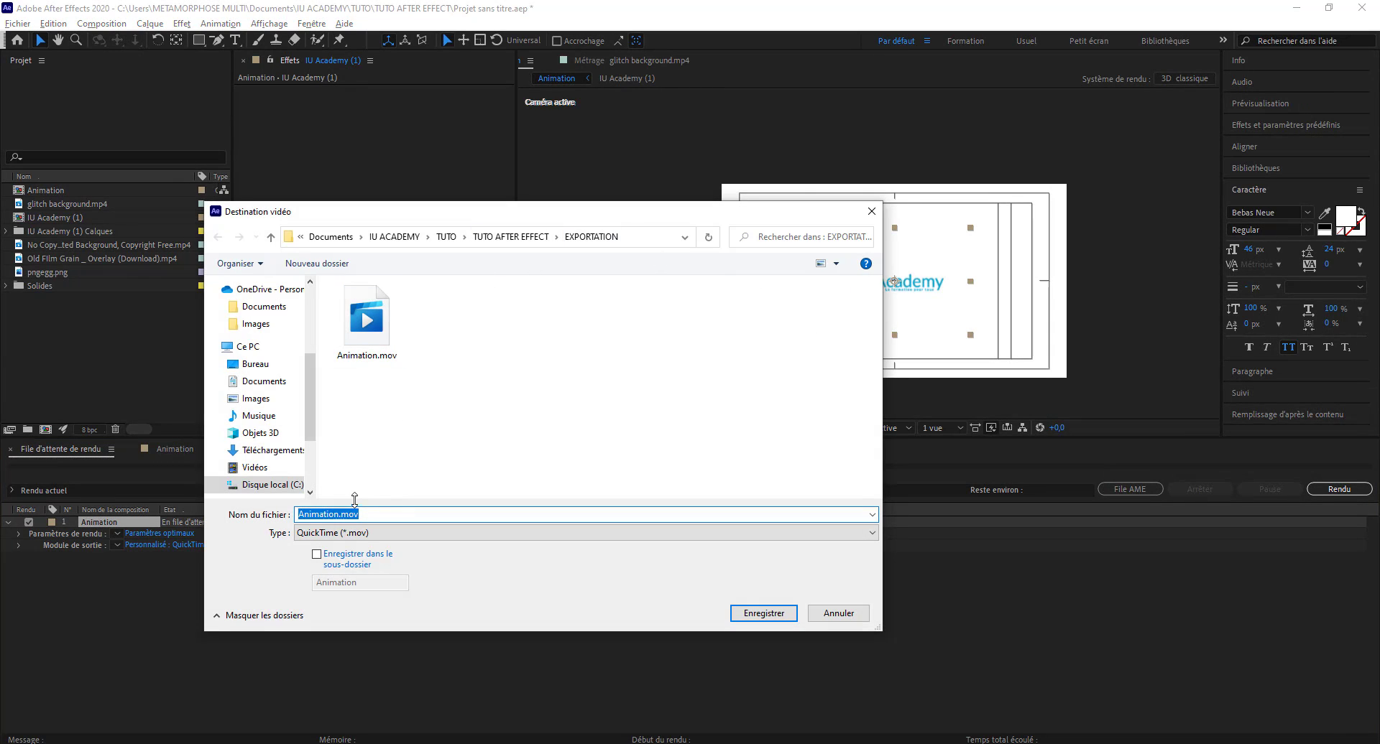
click(339, 514)
text(2)
click(764, 616)
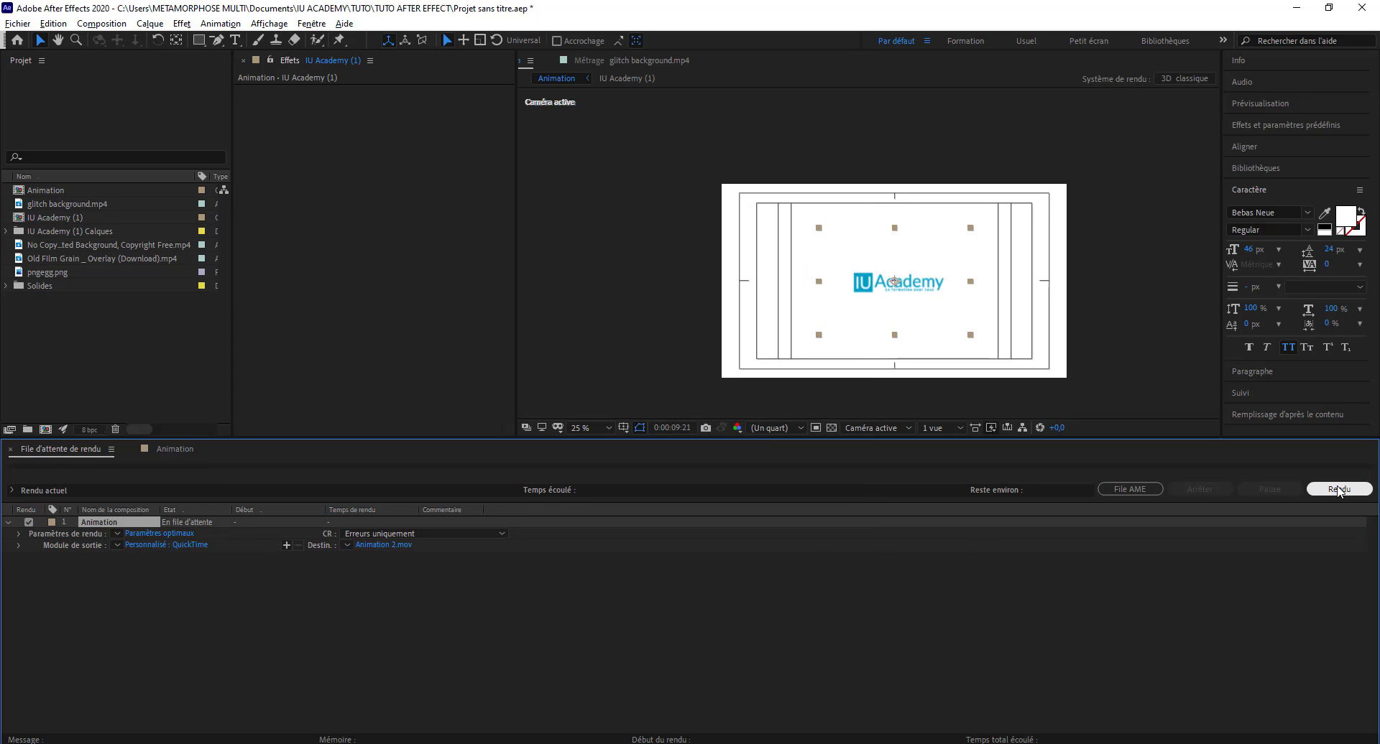
click(1338, 490)
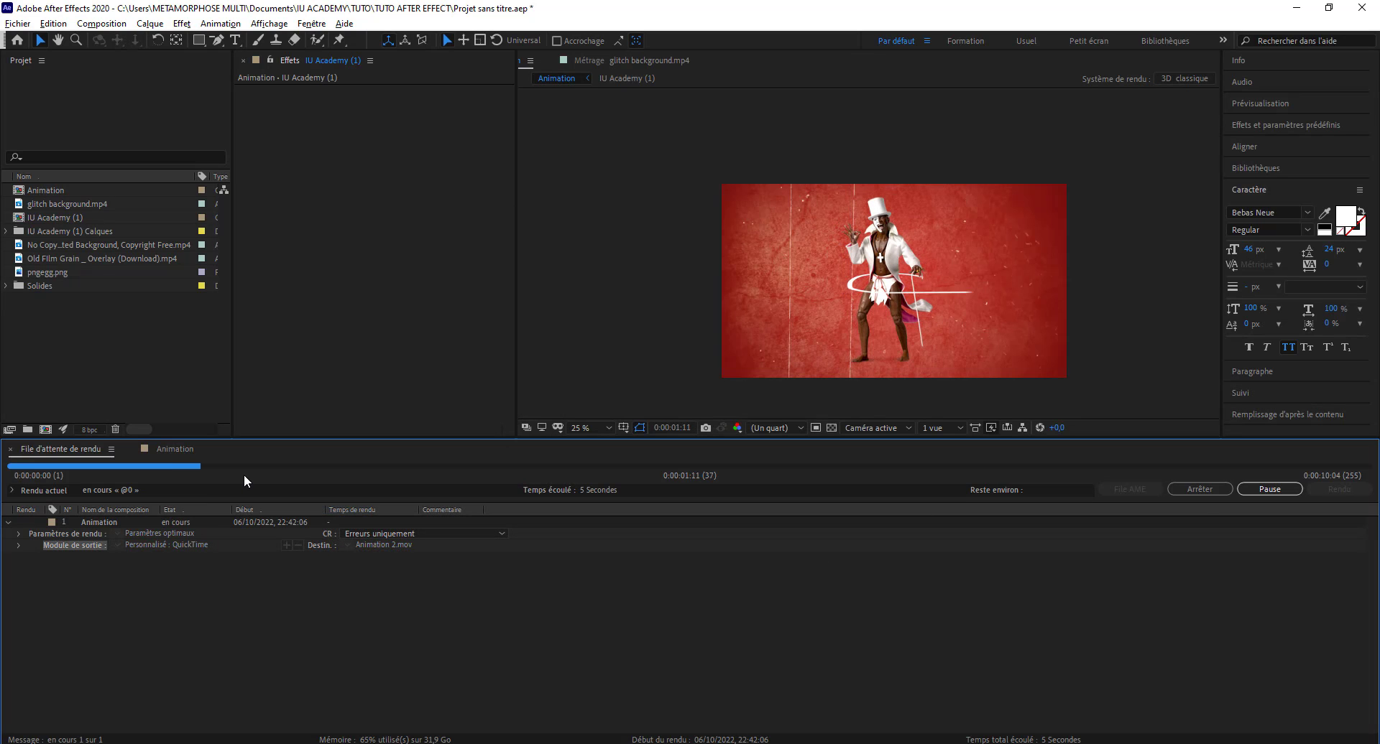
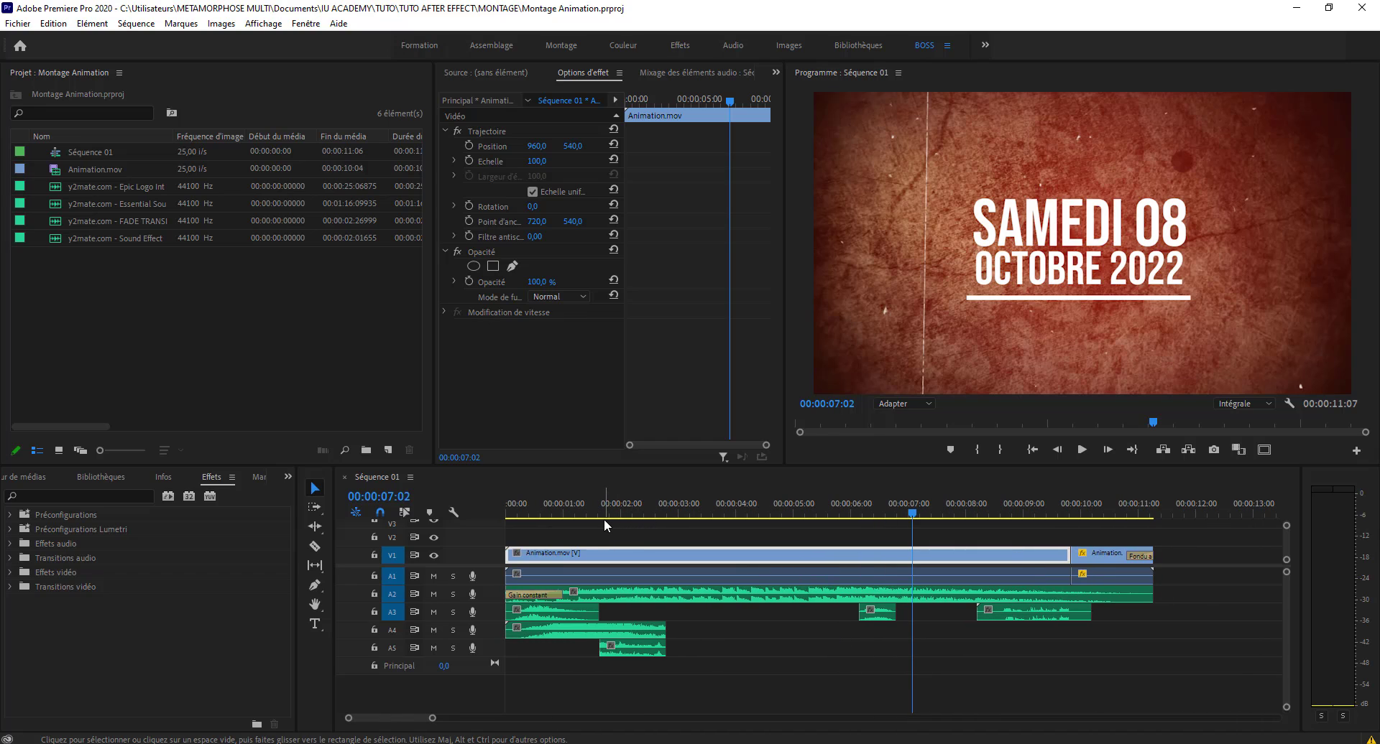
Create a new AVCHD 1080p25 sequence named 'Animation' from the Project panel.
click(386, 451)
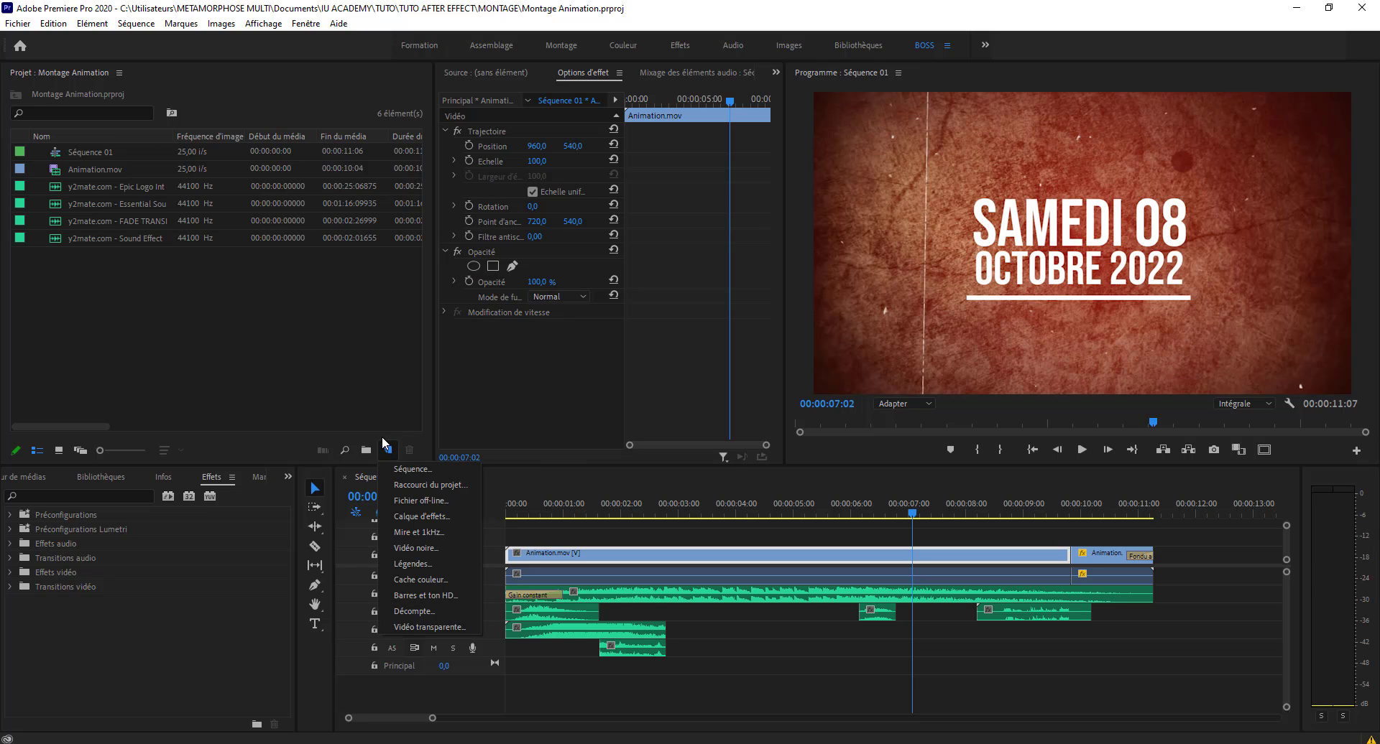
click(430, 472)
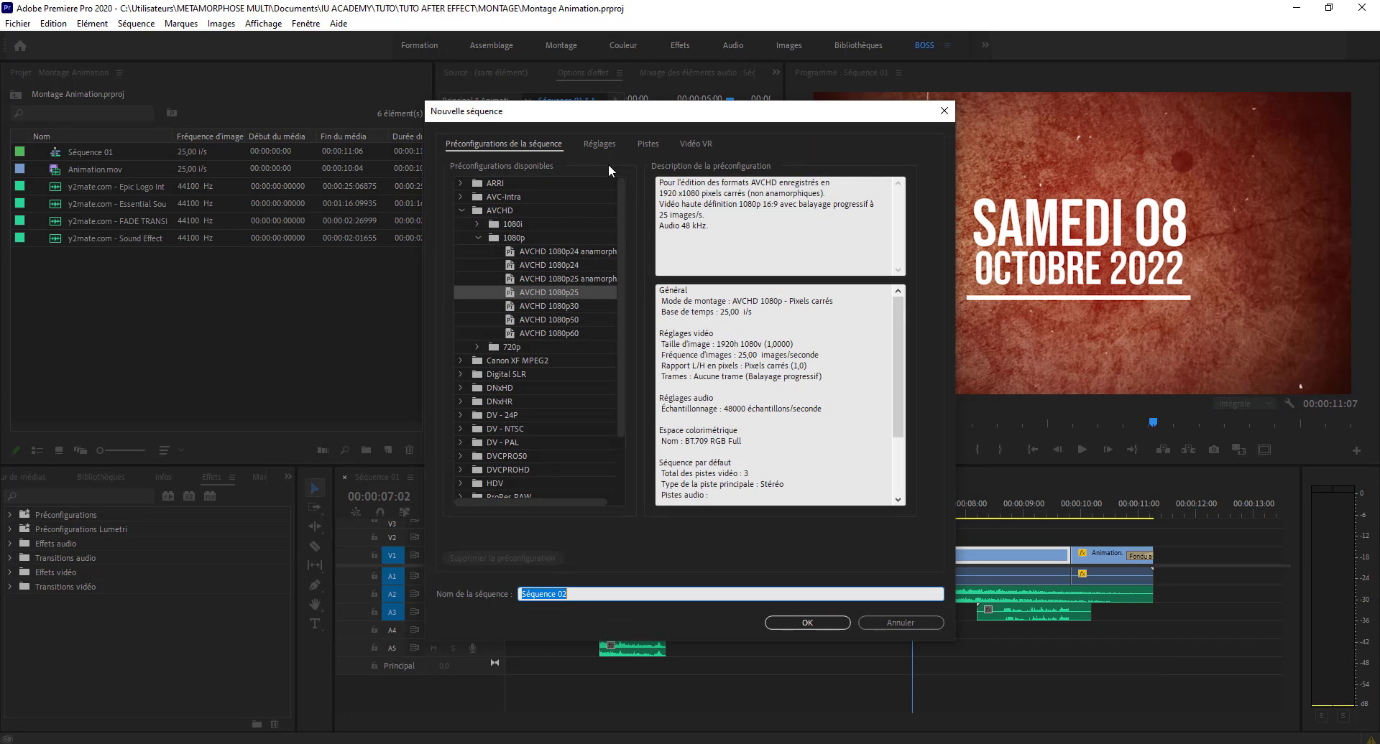
text(An)
text(imation)
key(Return)
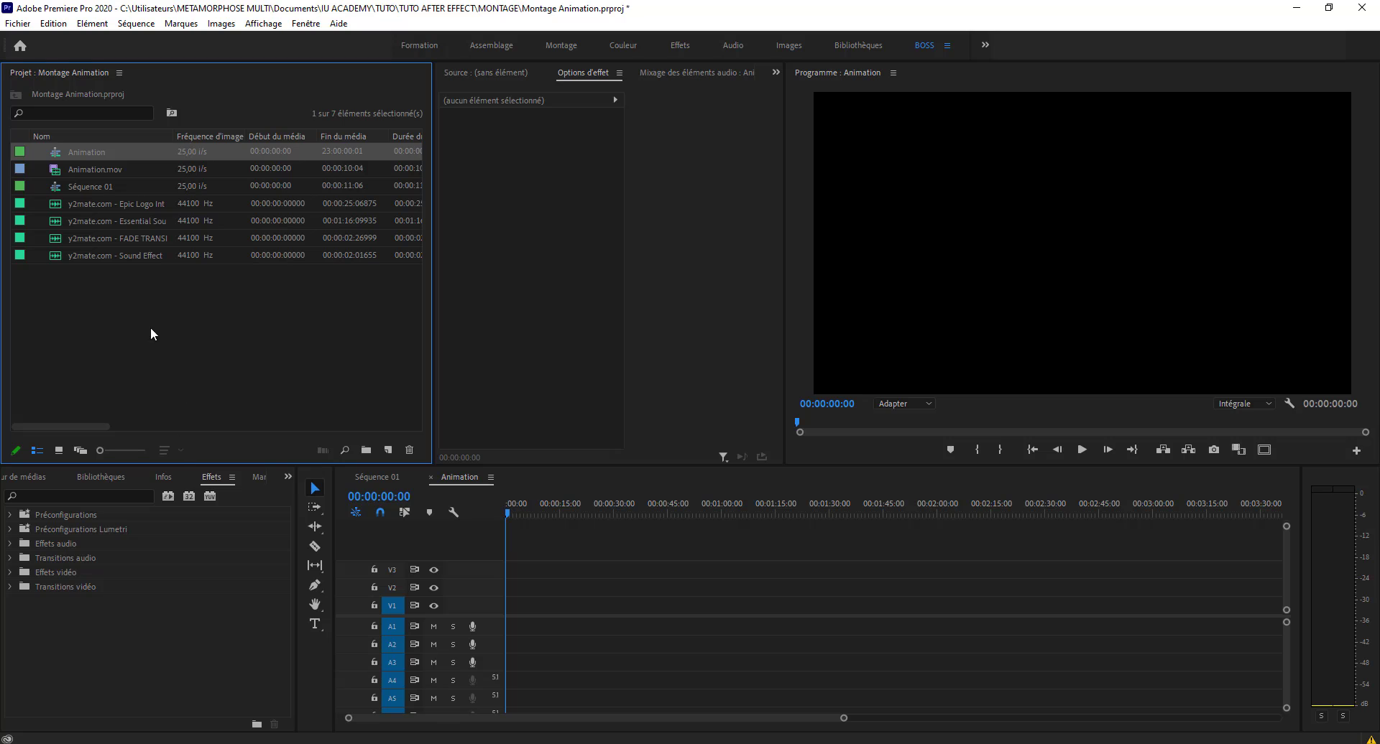
Import Animation 2.mov from EXPORTATION and place it on V1, keeping existing sequence settings.
click(151, 331)
double_click(152, 355)
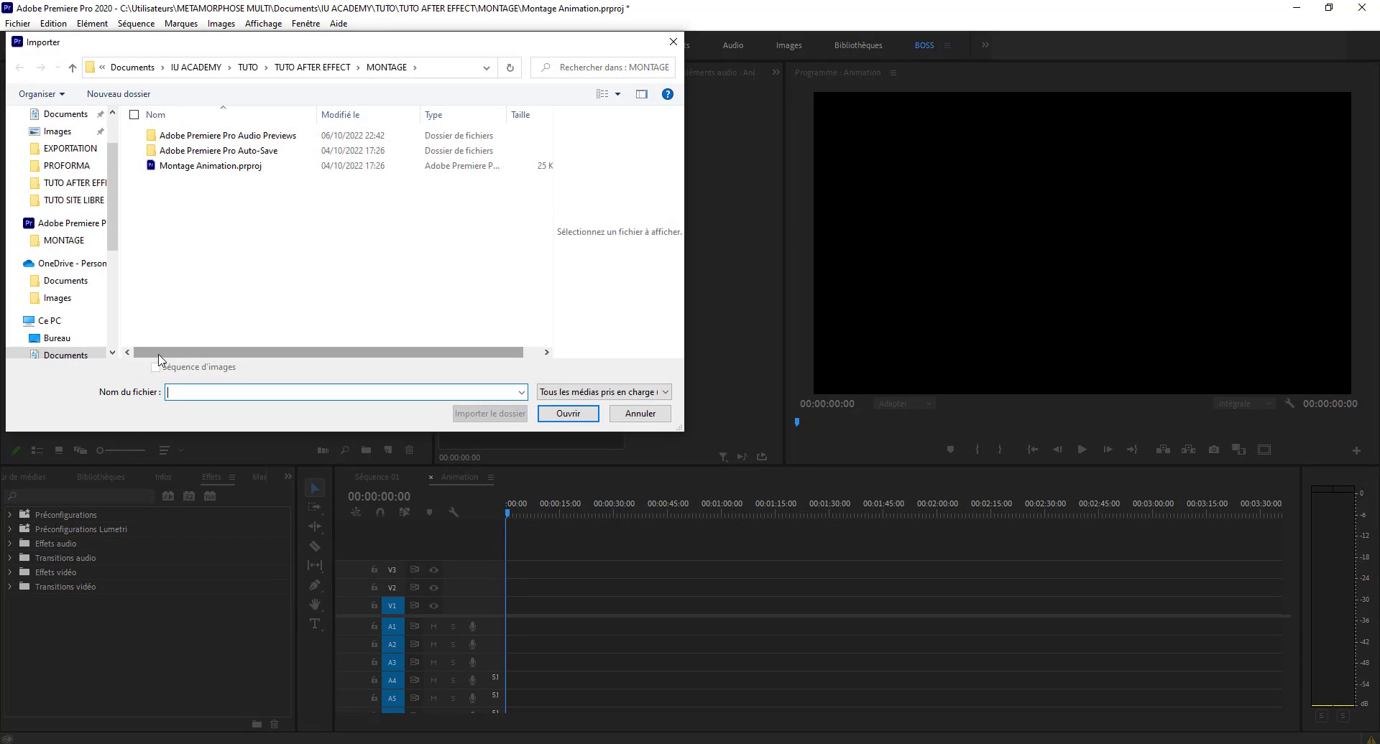
click(325, 71)
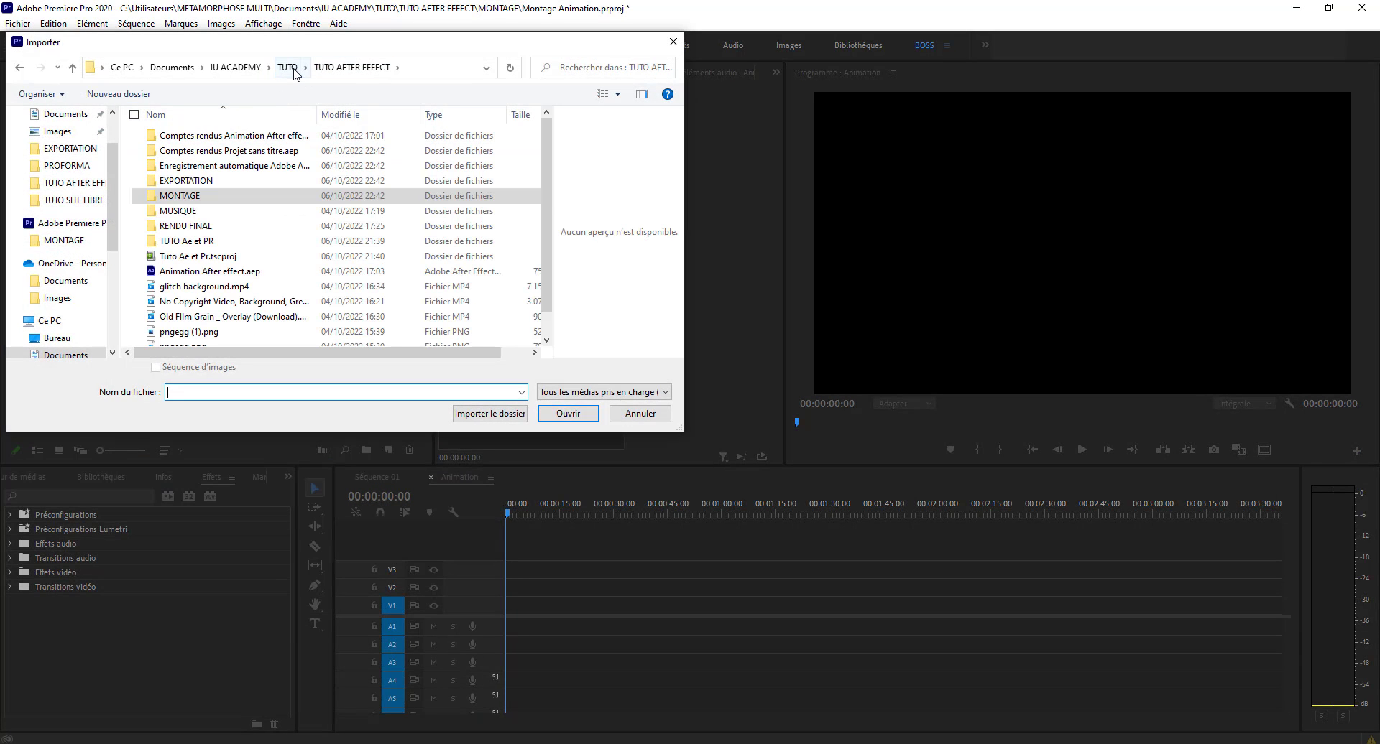
double_click(185, 180)
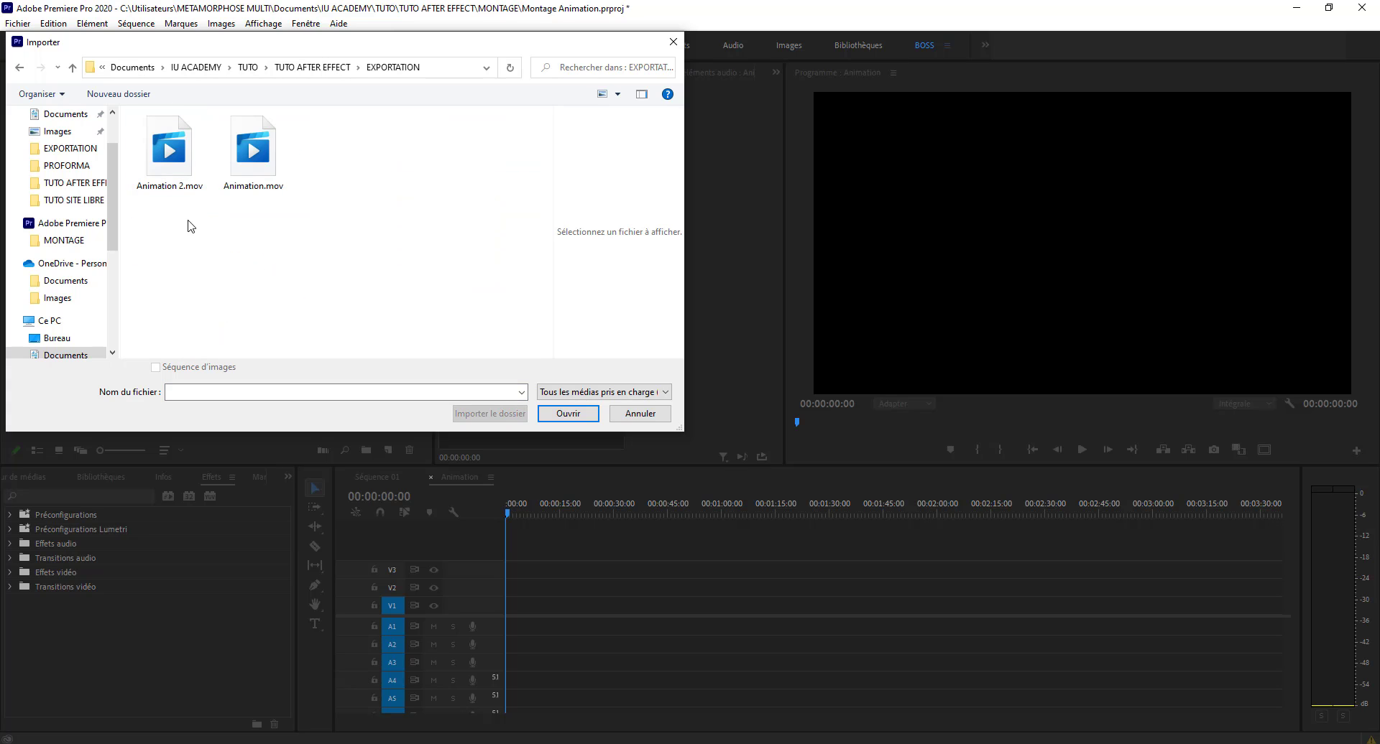
double_click(170, 165)
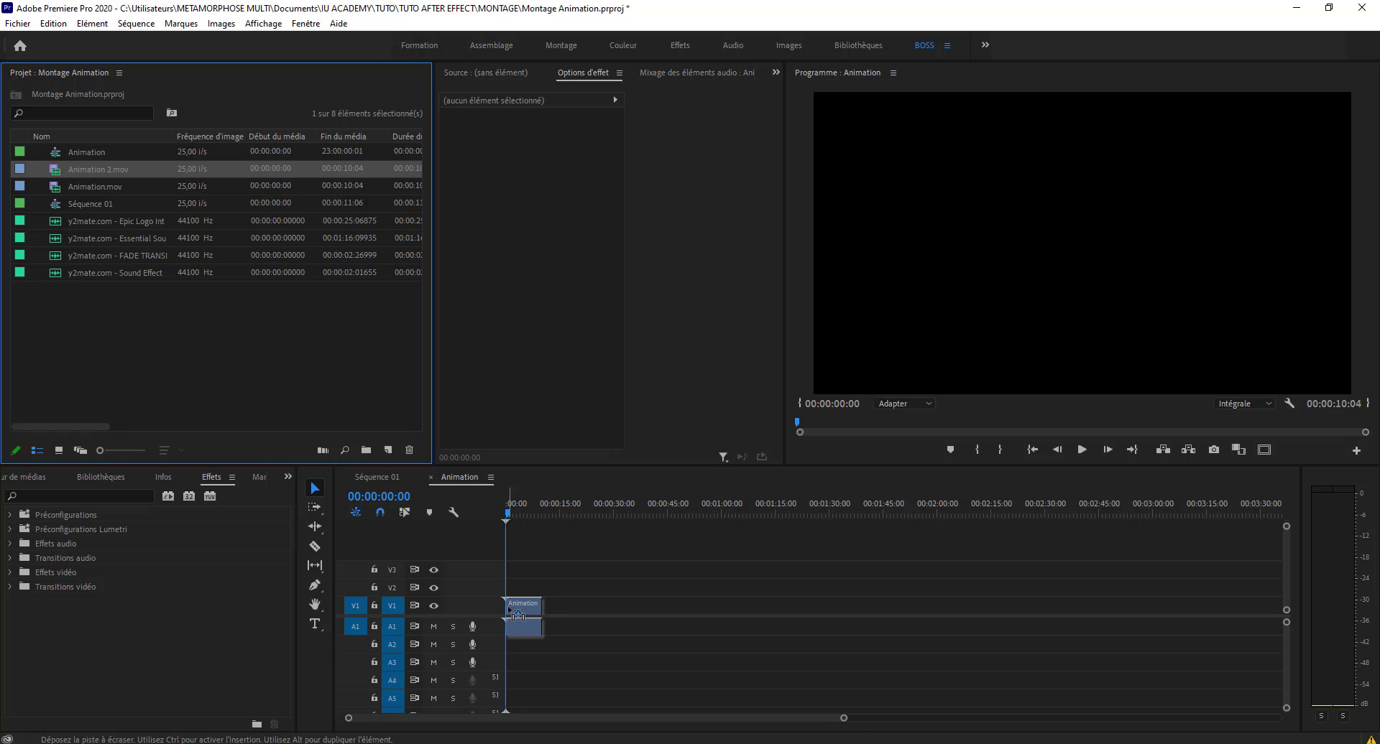
drag(532, 607, 533, 609)
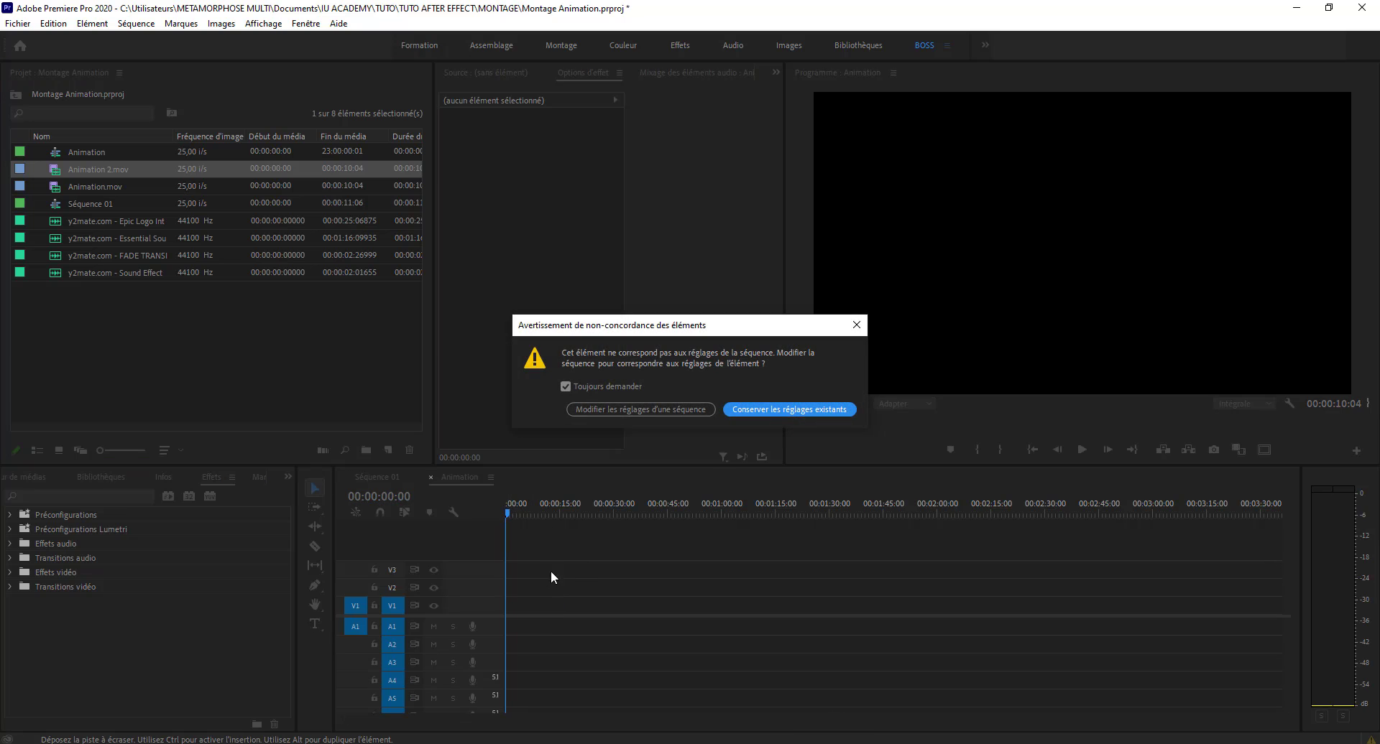
click(766, 409)
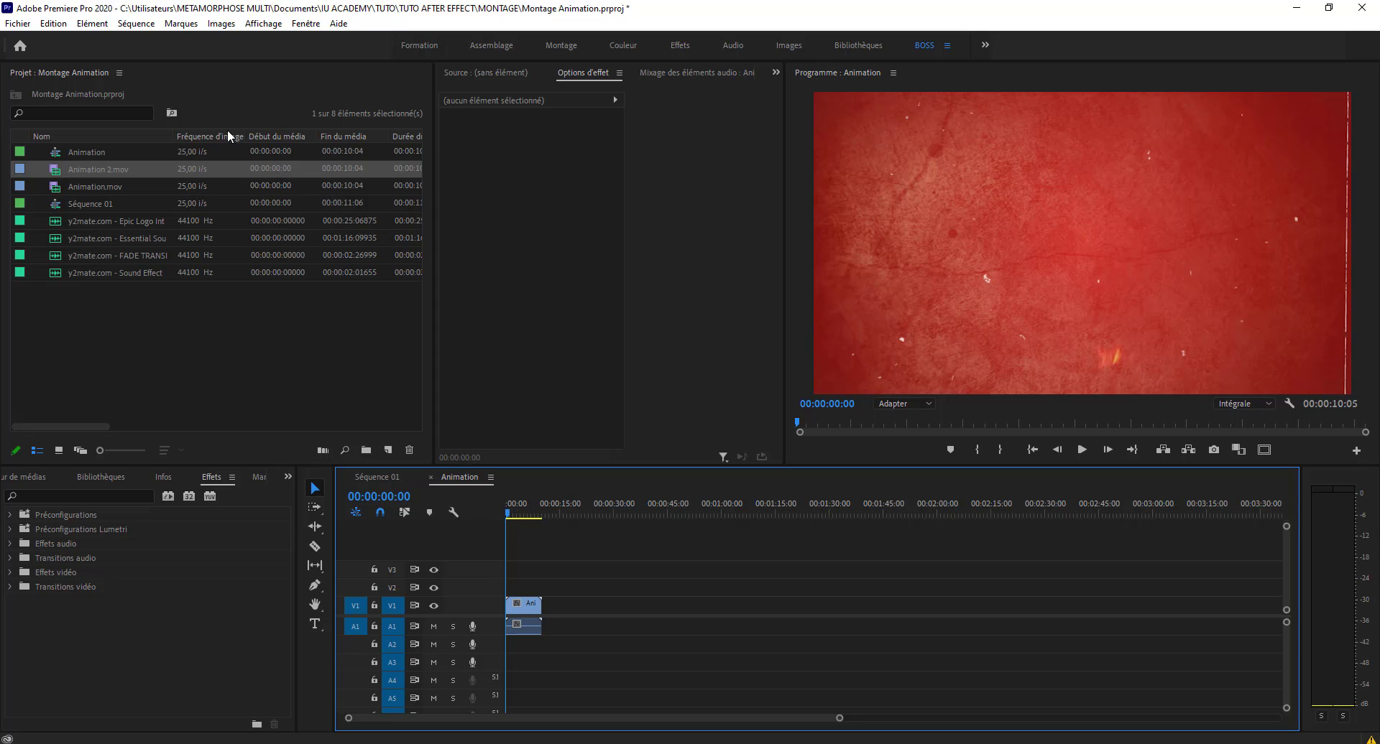
Widen the Project panel name column, then bring File Explorer forward.
drag(174, 136, 271, 136)
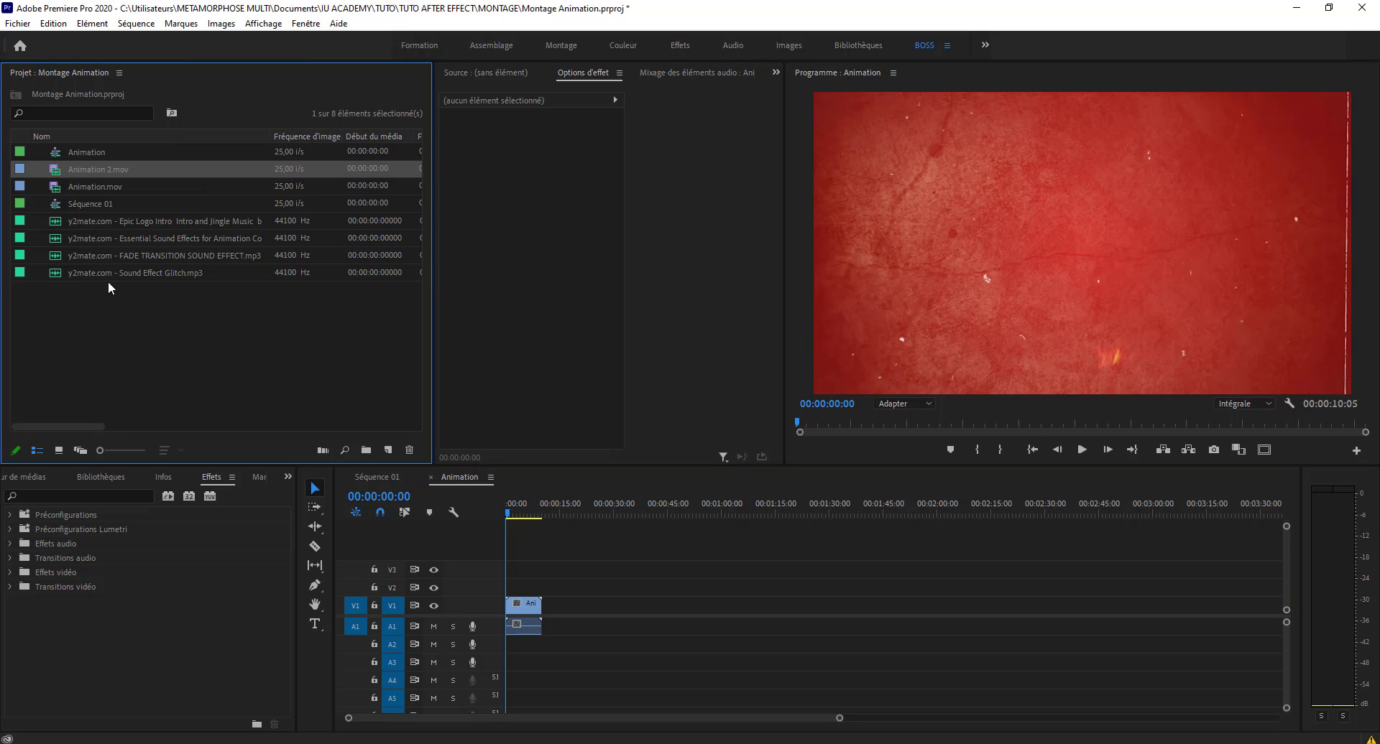
key(alt+Tab)
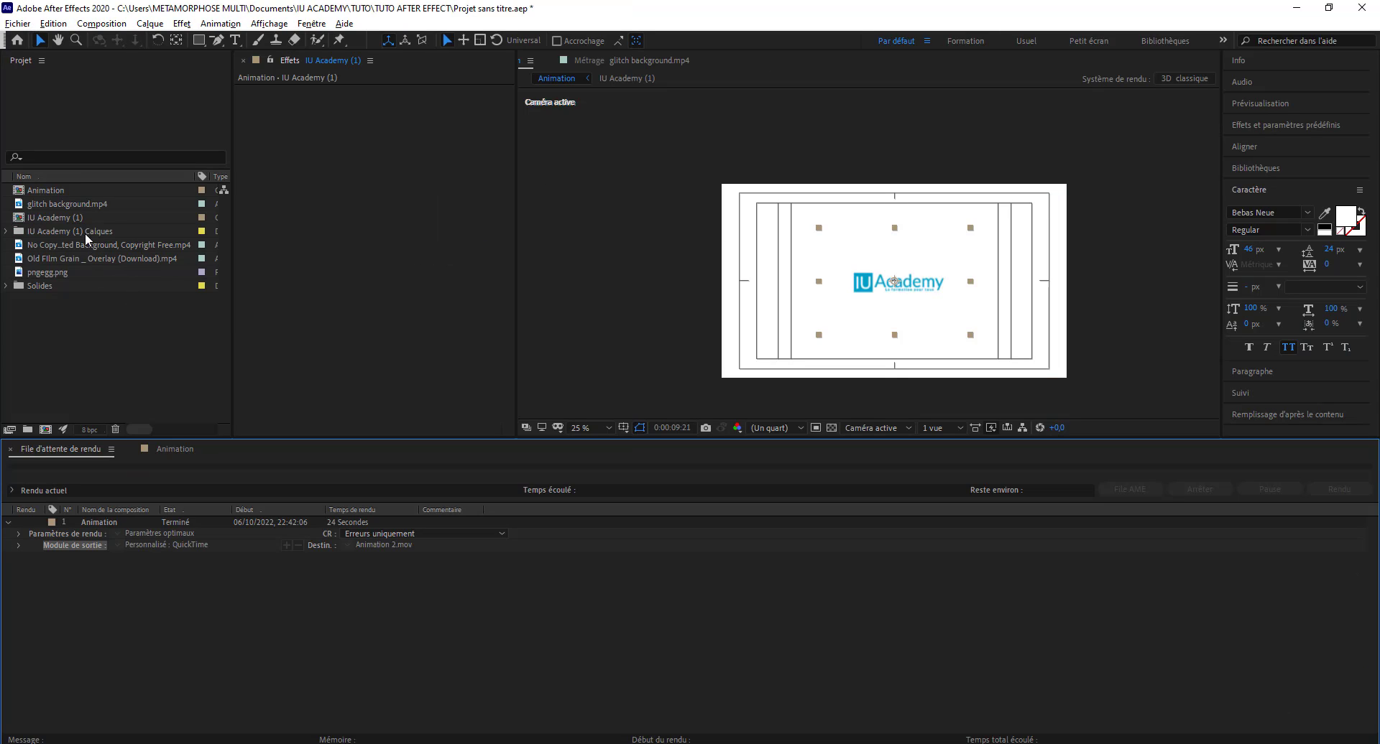
key(alt+Tab)
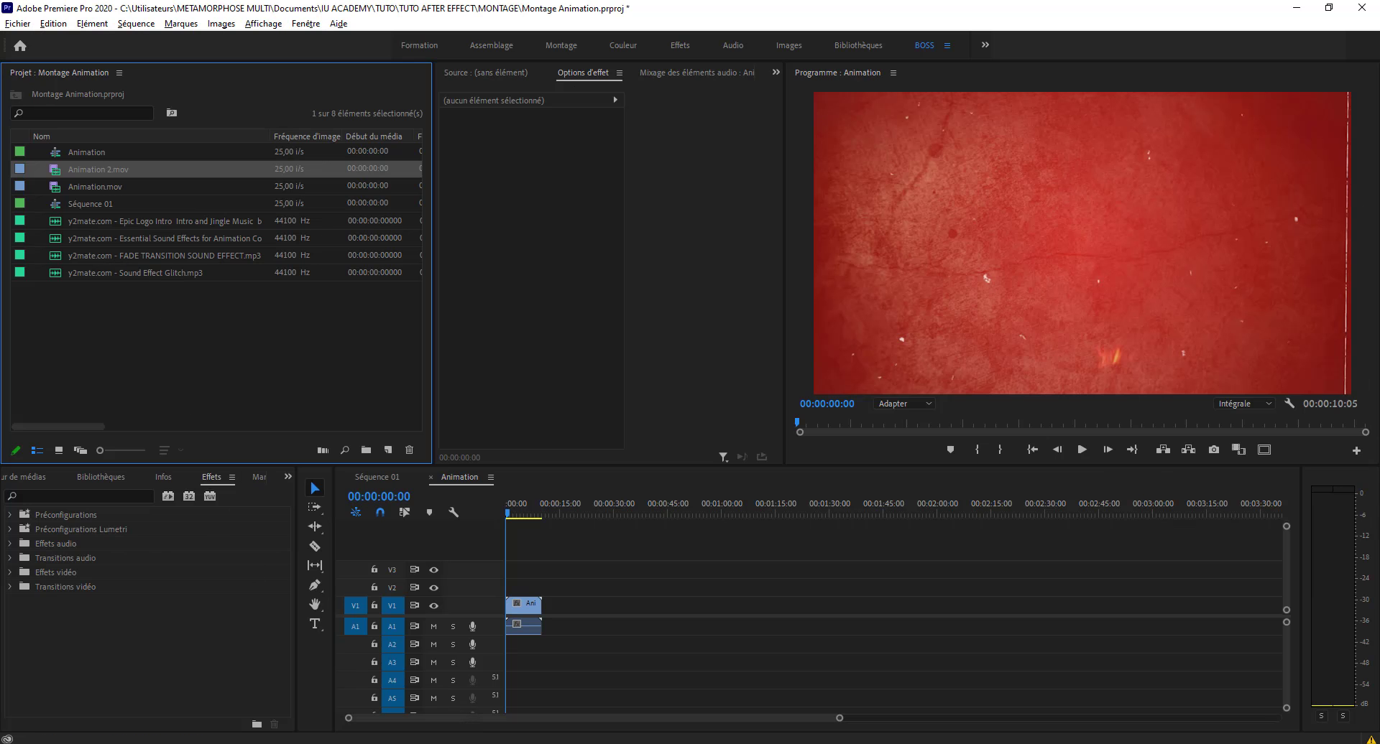
key(alt+Tab)
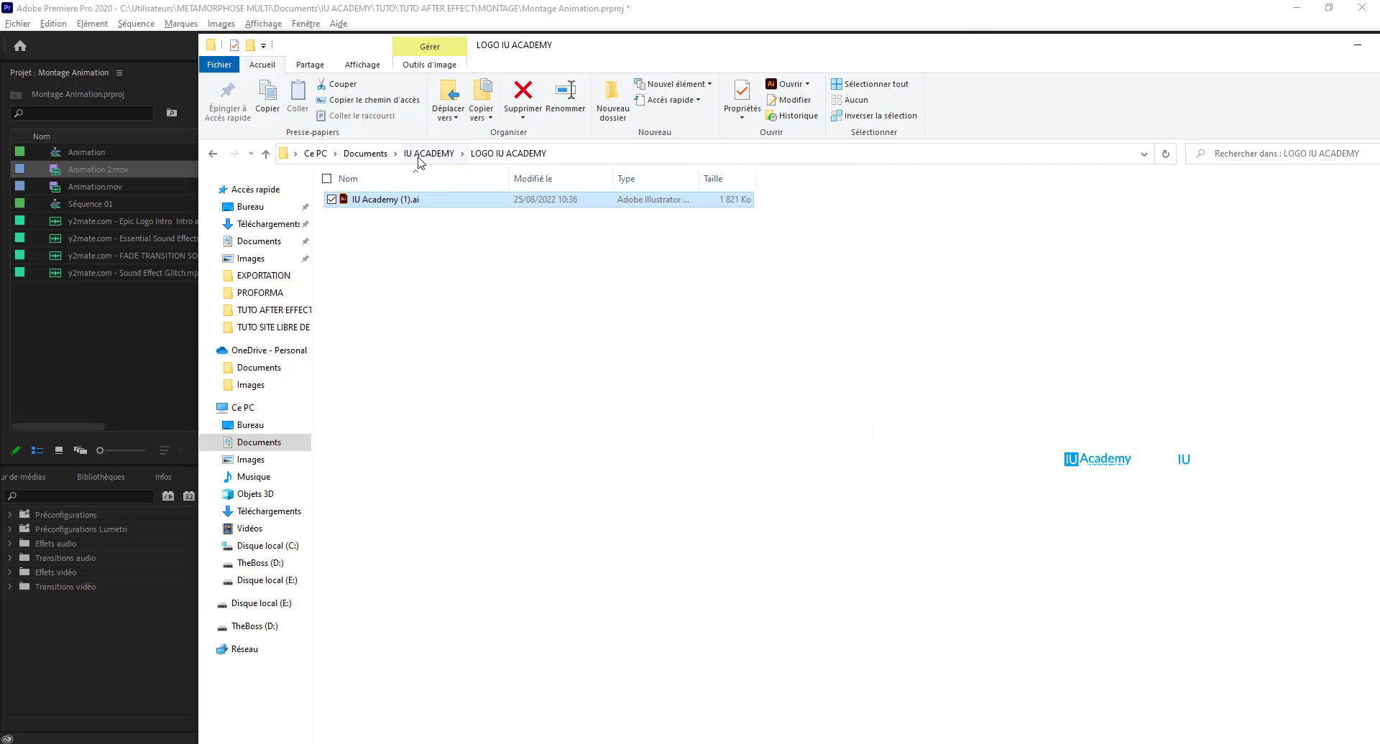
Browse to Documents > IU ACADEMY > TUTO > TUTO AFTER EFFECT > MUSIQUE, then return to Premiere.
click(418, 155)
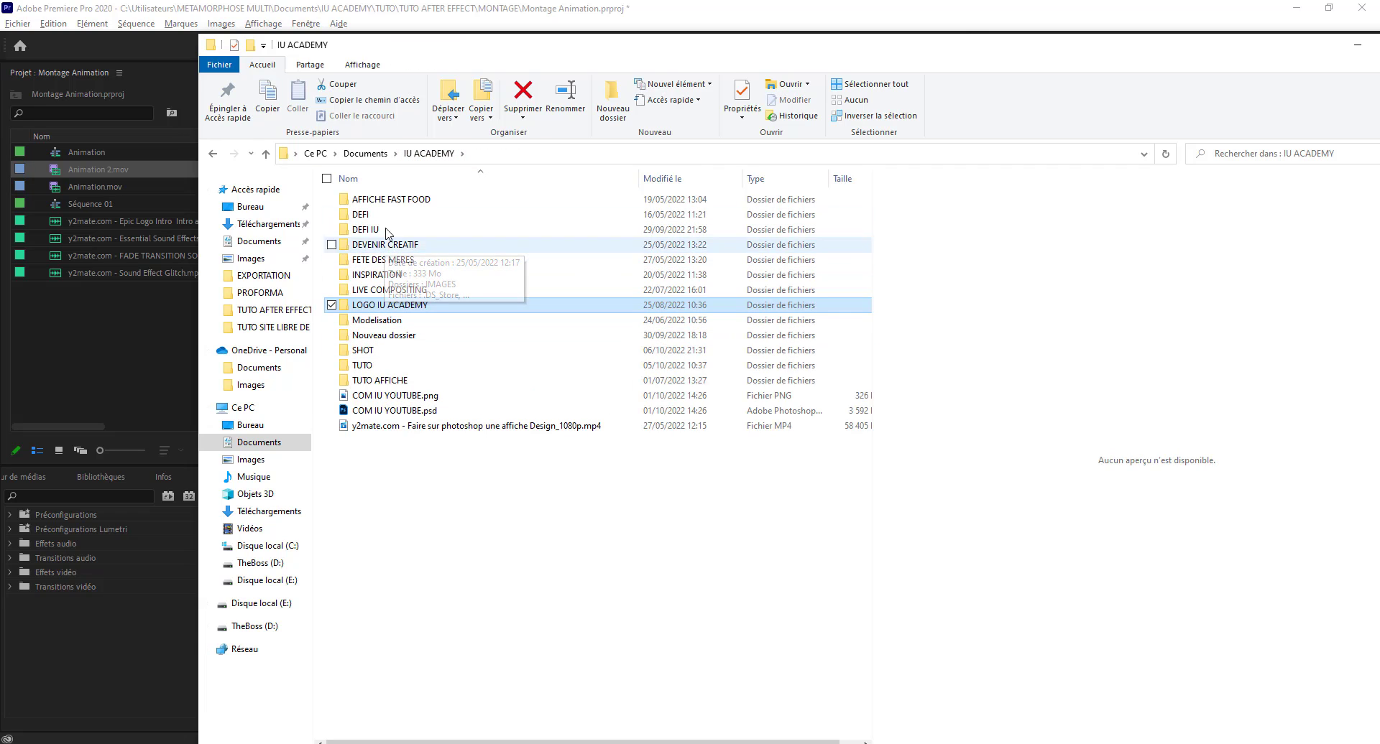
click(365, 154)
double_click(386, 271)
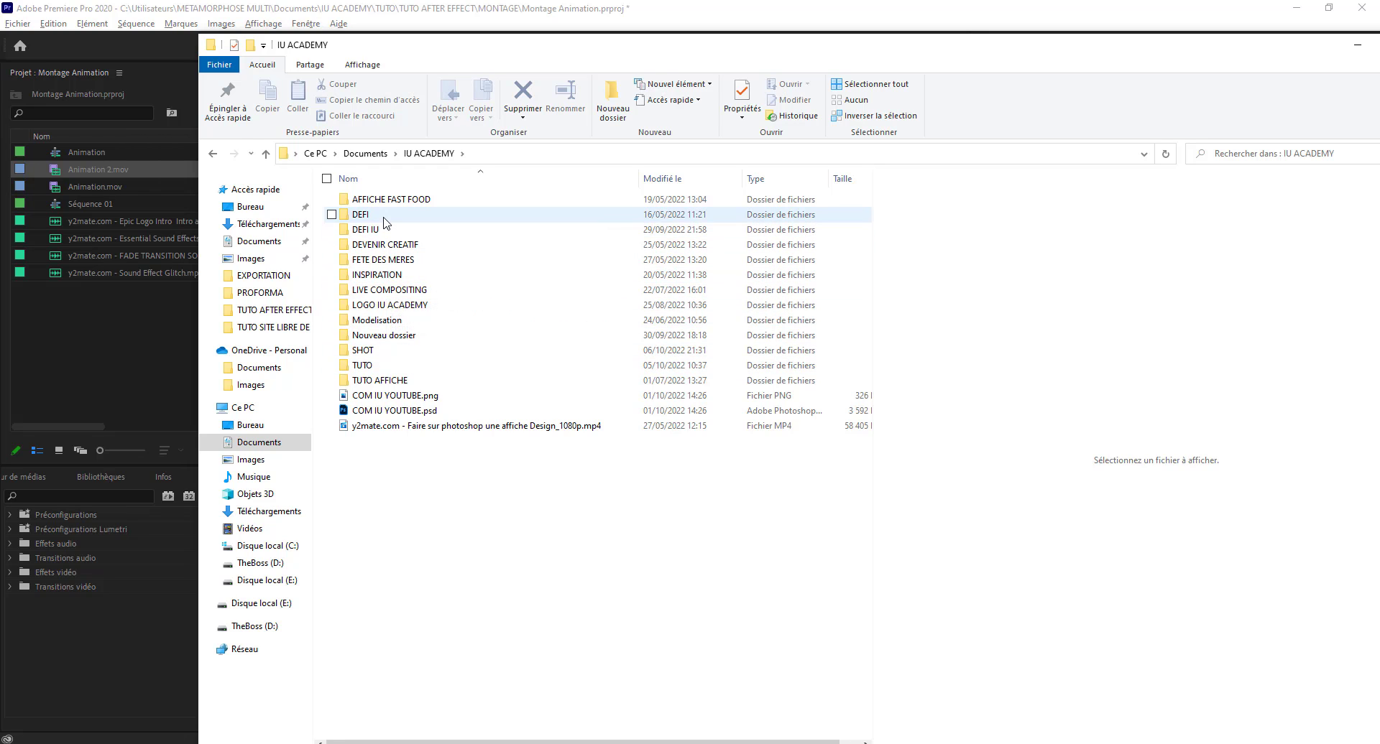
double_click(383, 368)
double_click(395, 276)
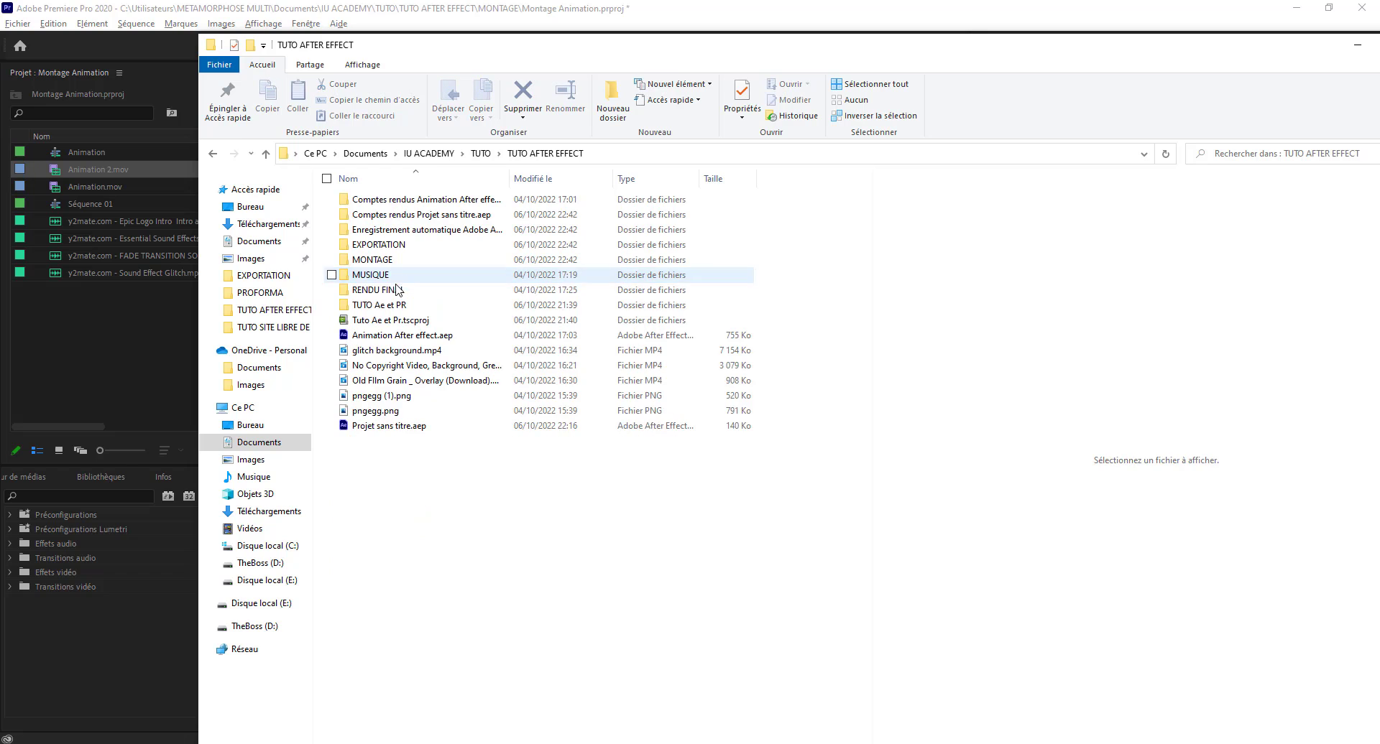
double_click(381, 275)
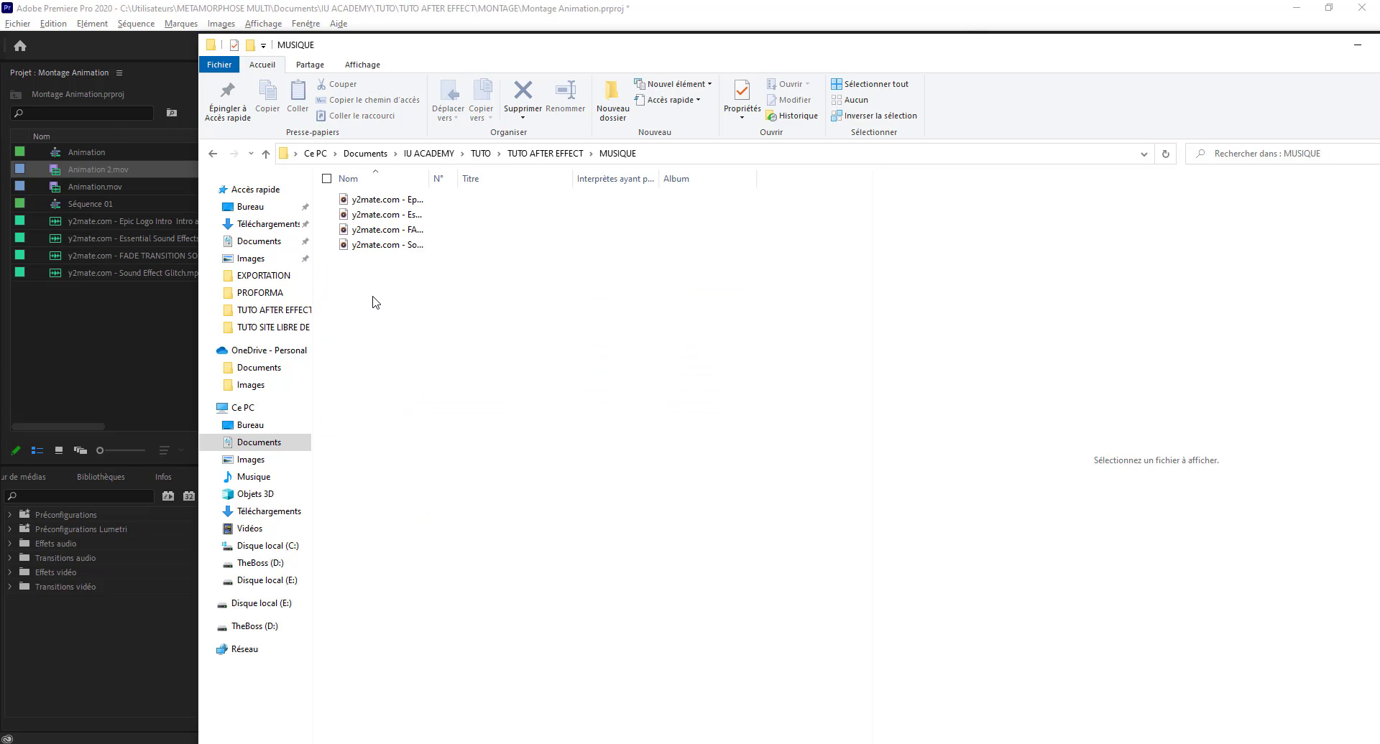
double_click(429, 179)
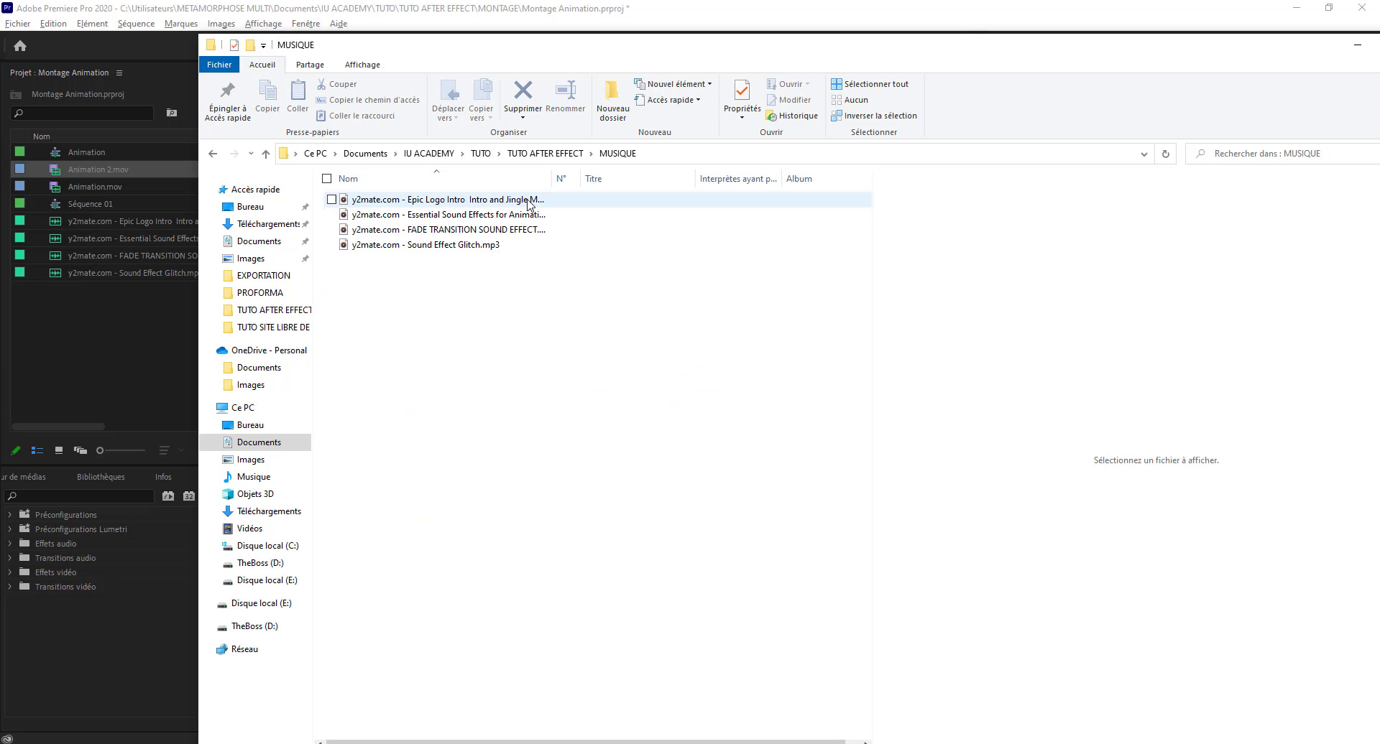
click(195, 257)
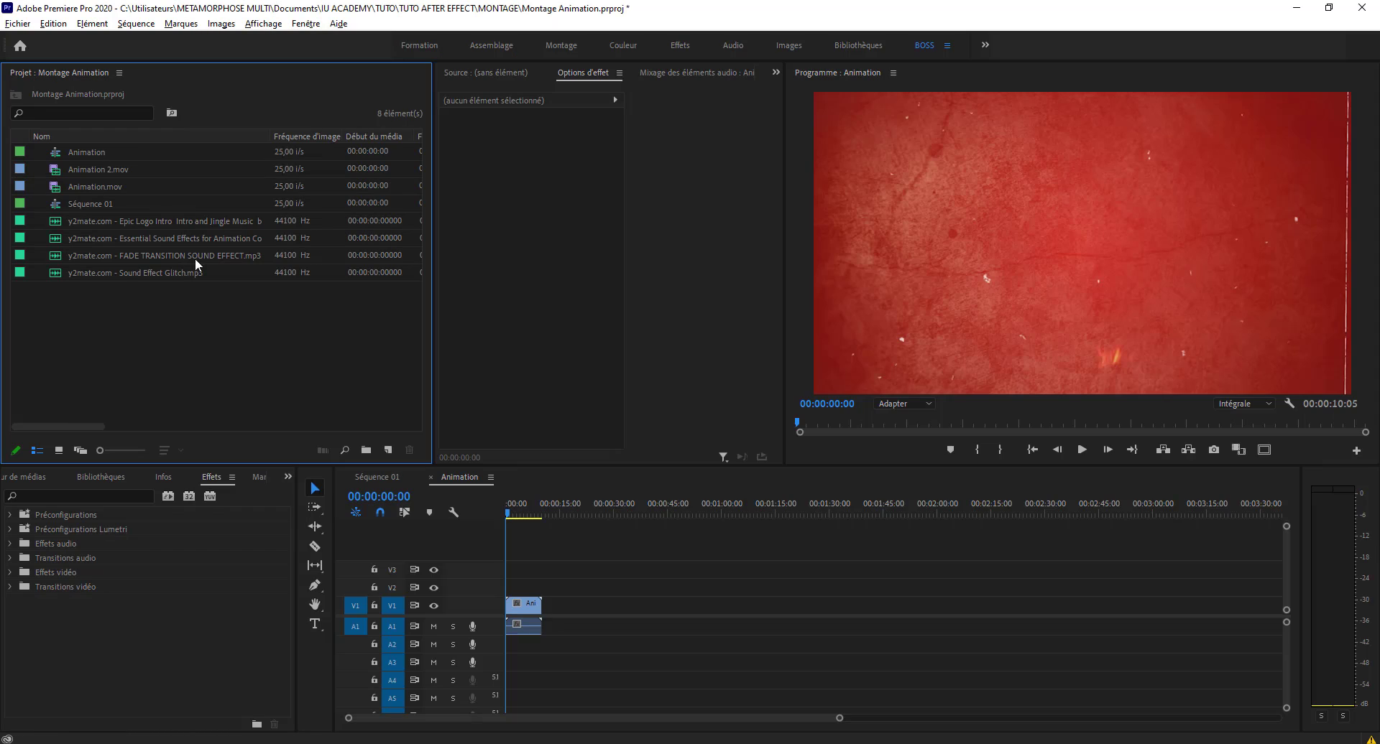
Preview the Epic Logo Intro music and mark an In point at 00:00:11:21.
double_click(162, 223)
key(space)
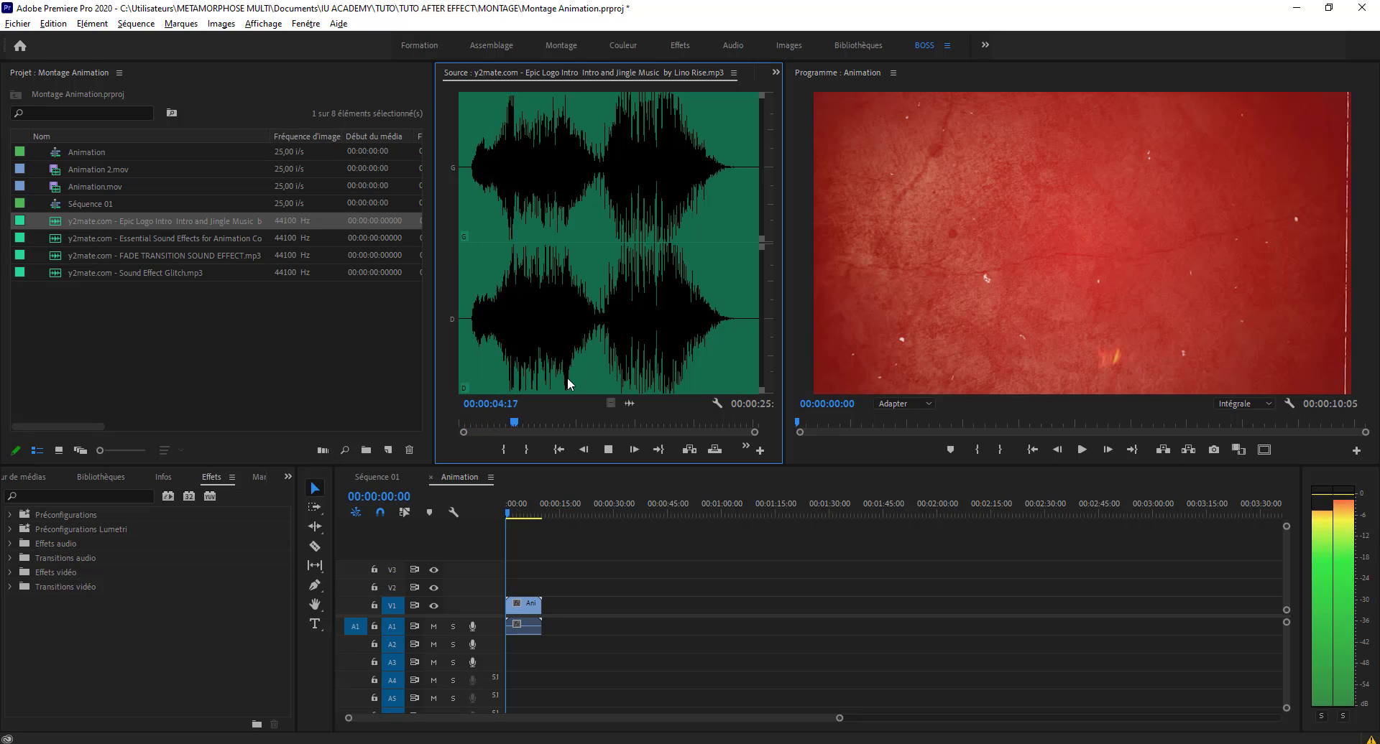
click(604, 338)
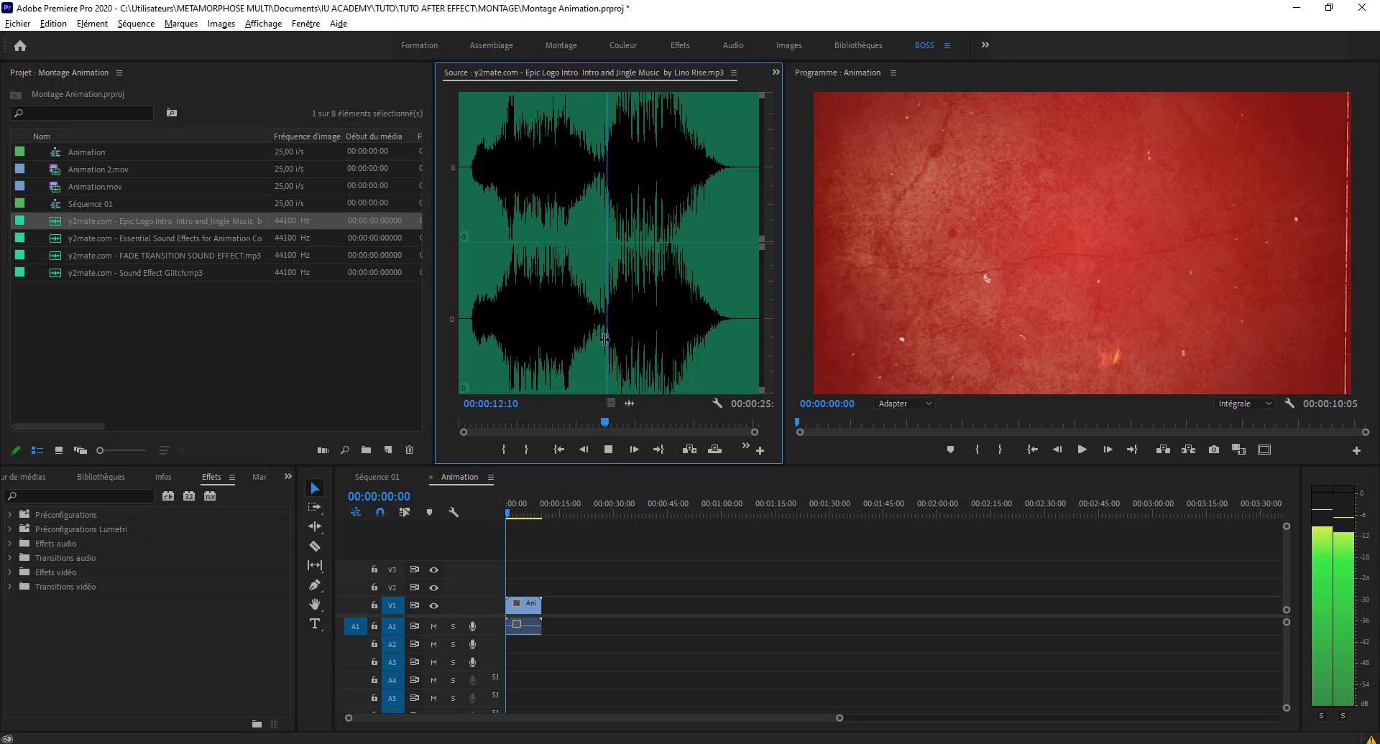
click(597, 345)
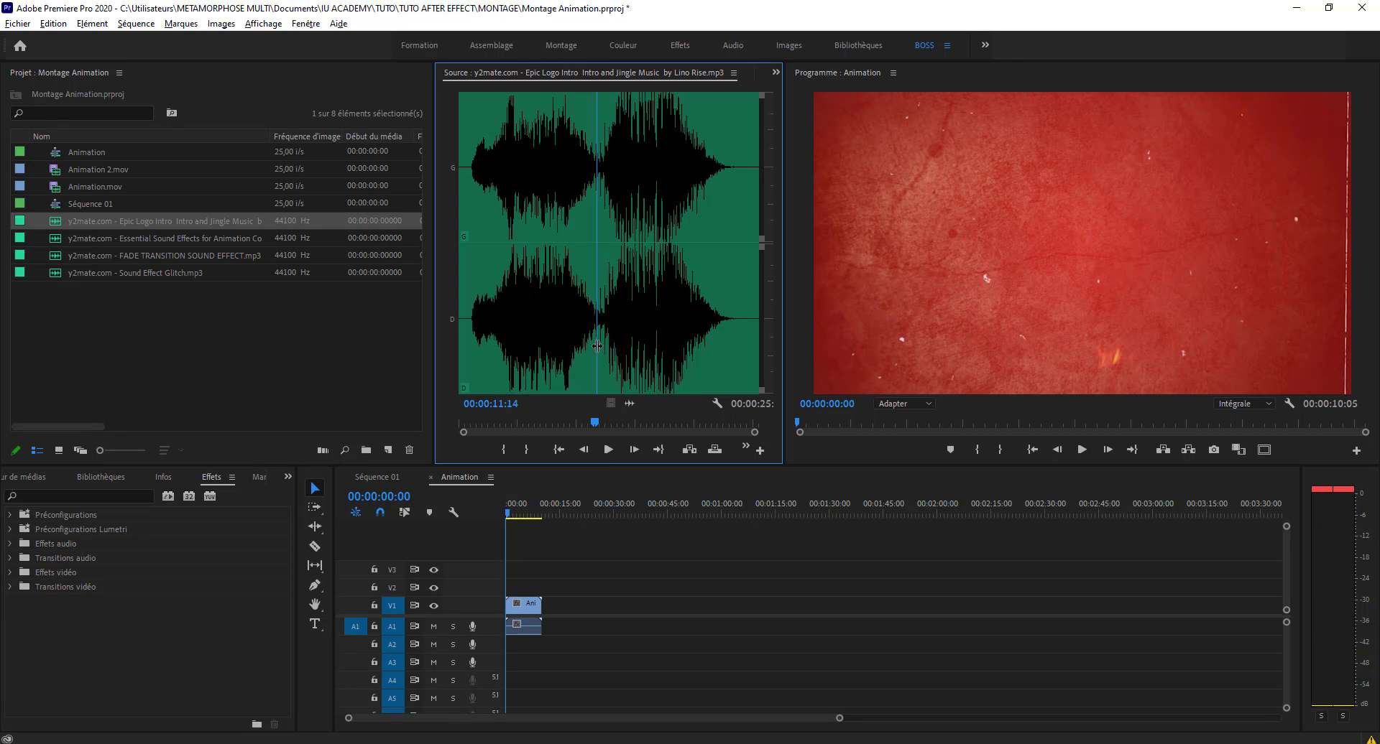
drag(597, 346, 600, 346)
click(509, 456)
Move the music's In point to about 12 seconds and drag it into the Animation sequence.
key(space)
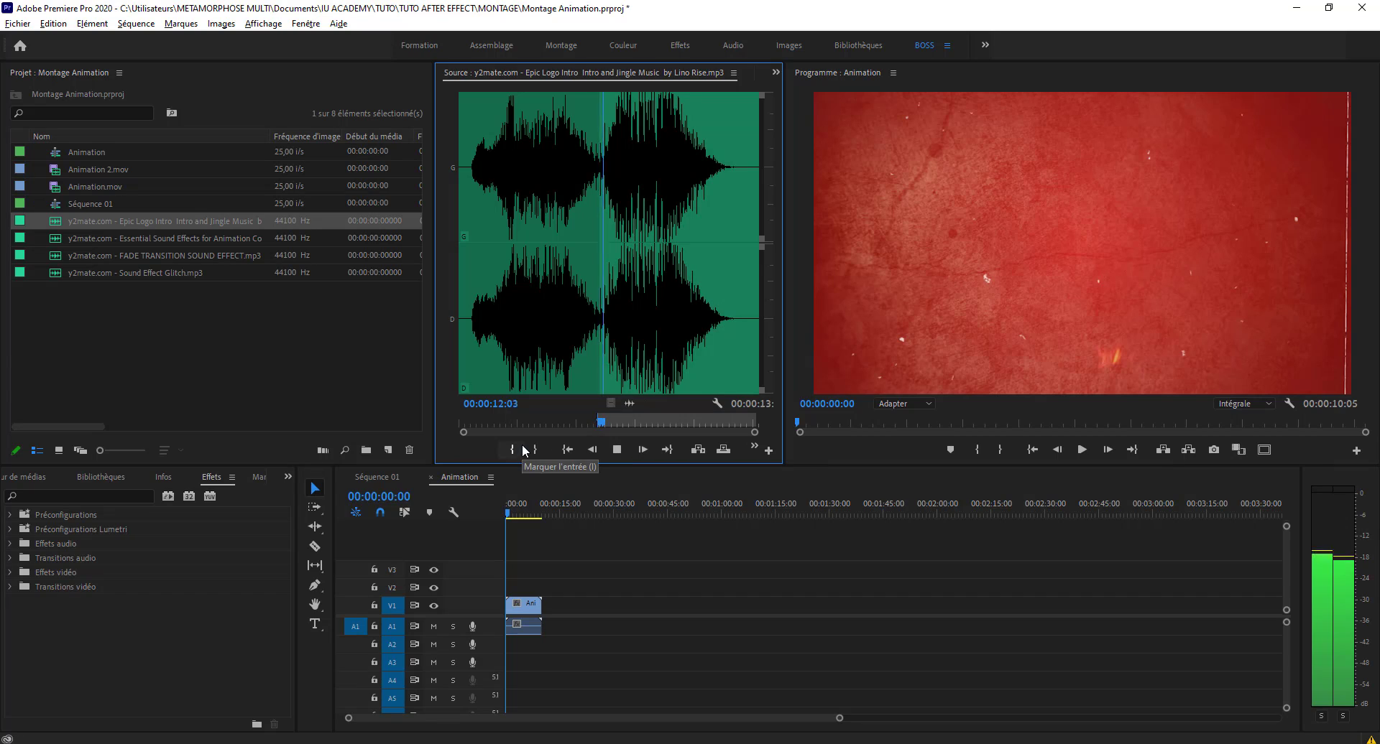
click(609, 363)
key(space)
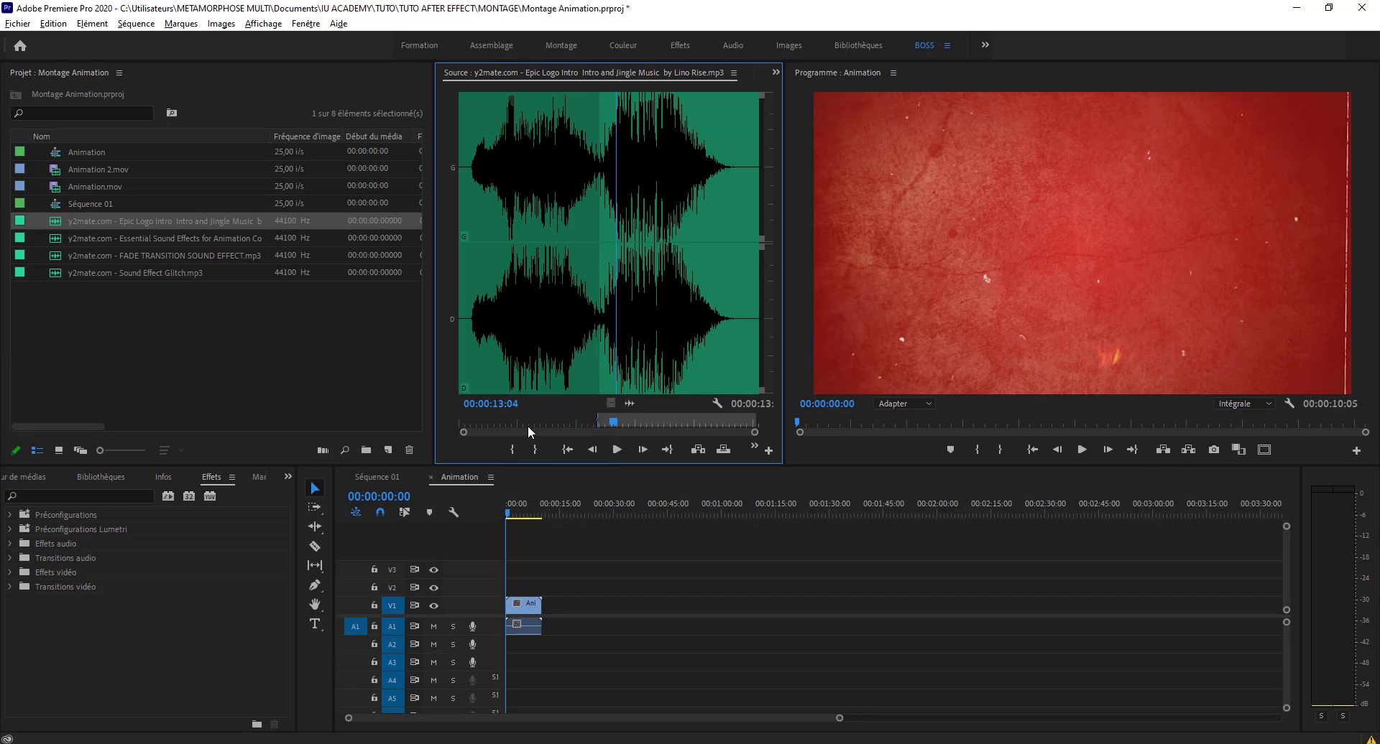
click(512, 450)
key(space)
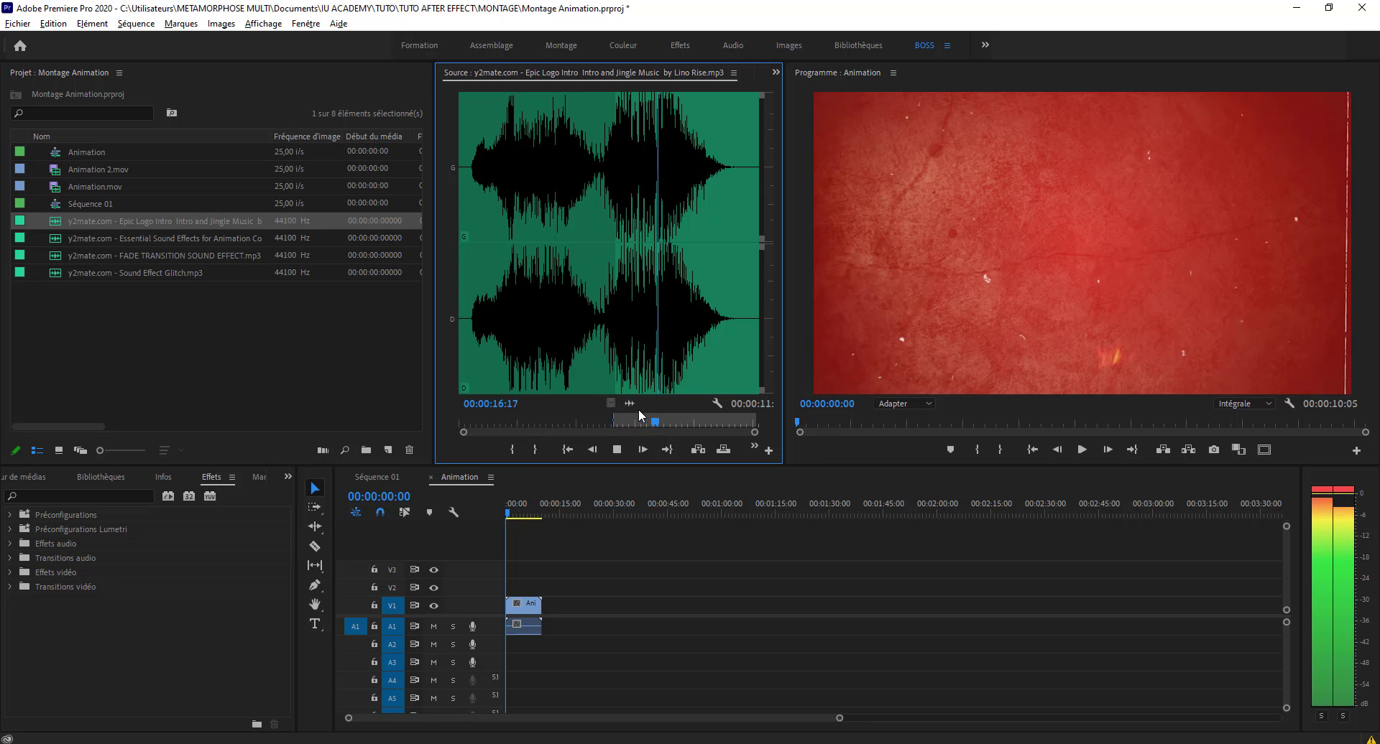
key(space)
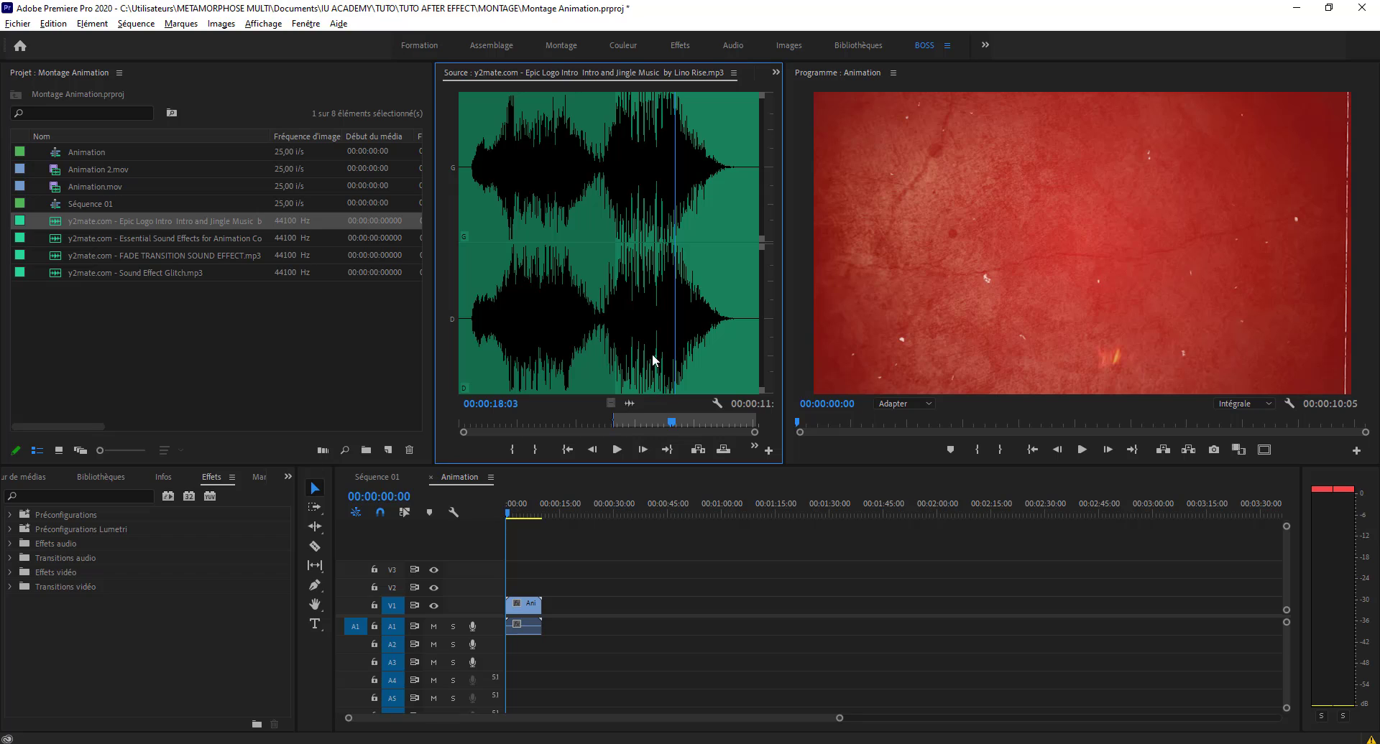
mouse_move(630, 402)
mouse_down()
mouse_move(517, 648)
mouse_move(504, 649)
mouse_up()
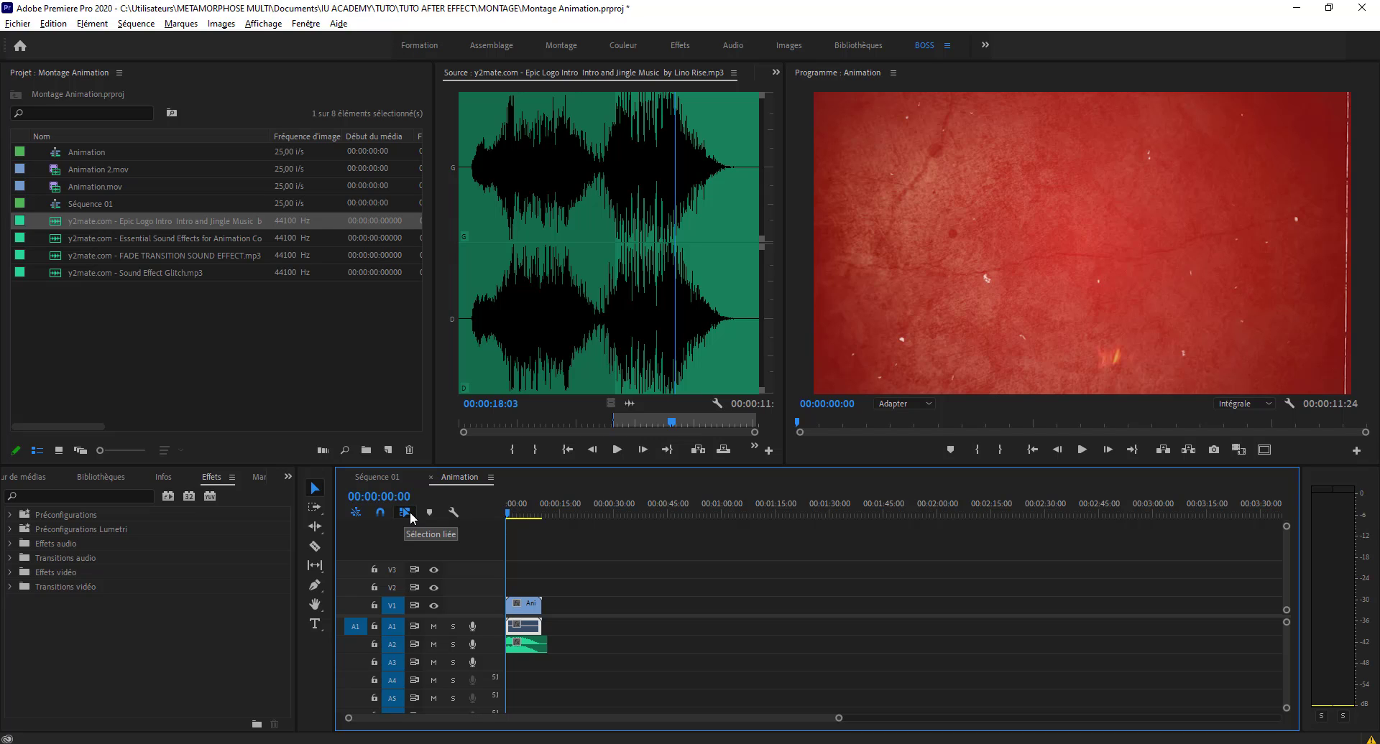
Move the jingle music to the start of track A1 and play the sequence back.
click(594, 659)
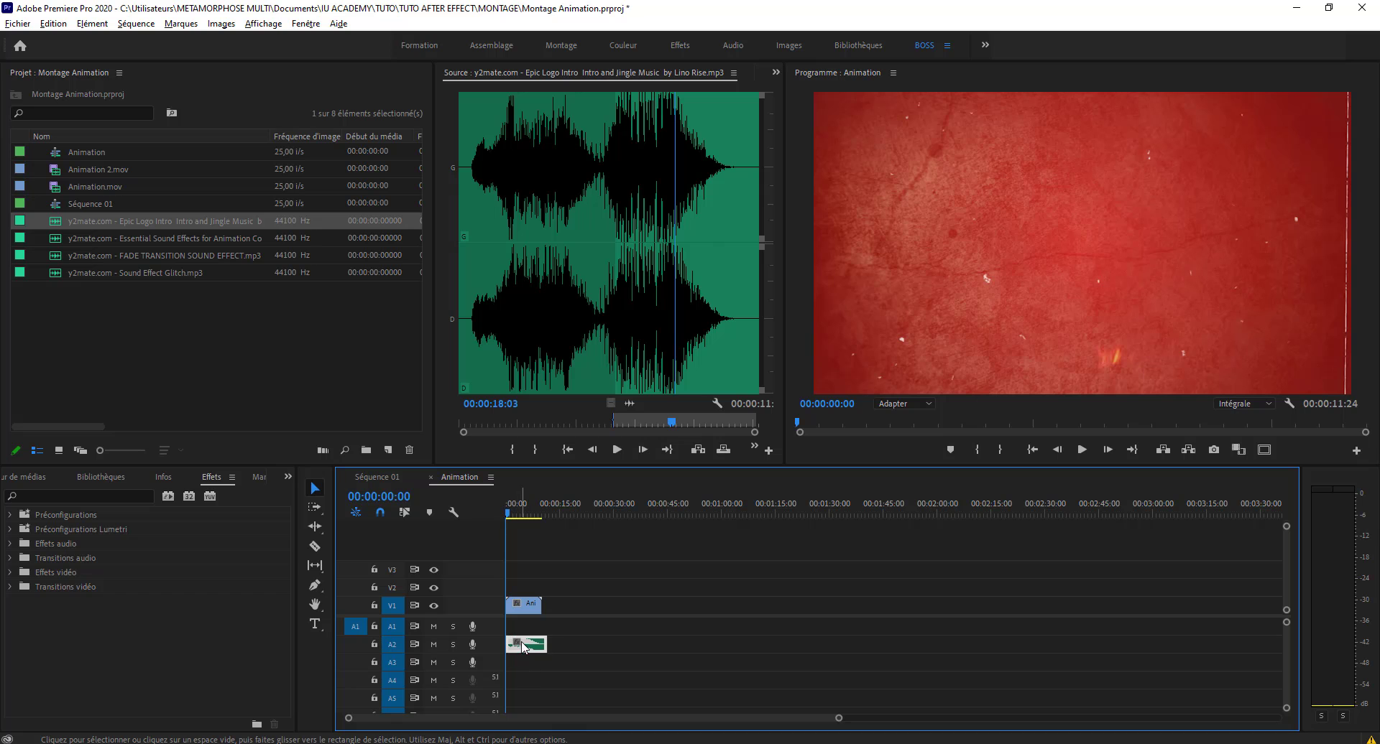
drag(529, 629, 532, 636)
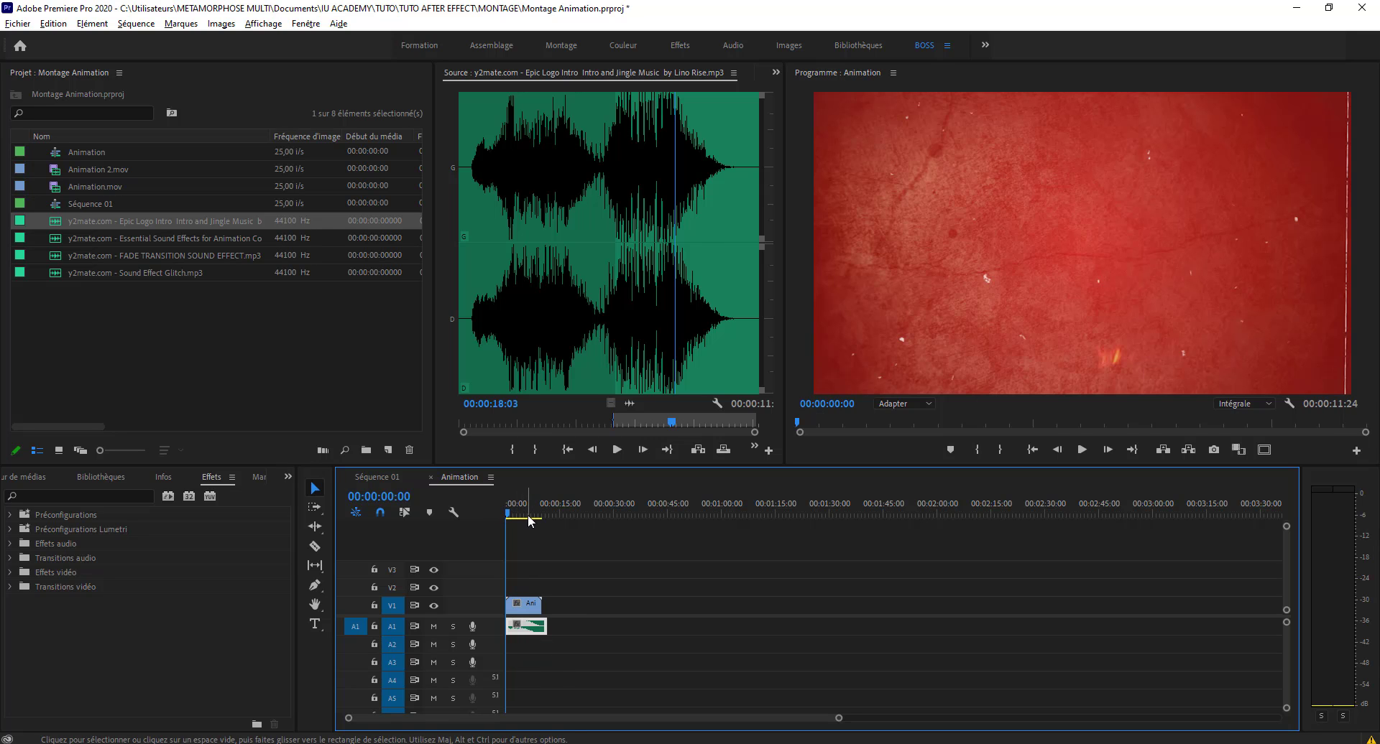
key(space)
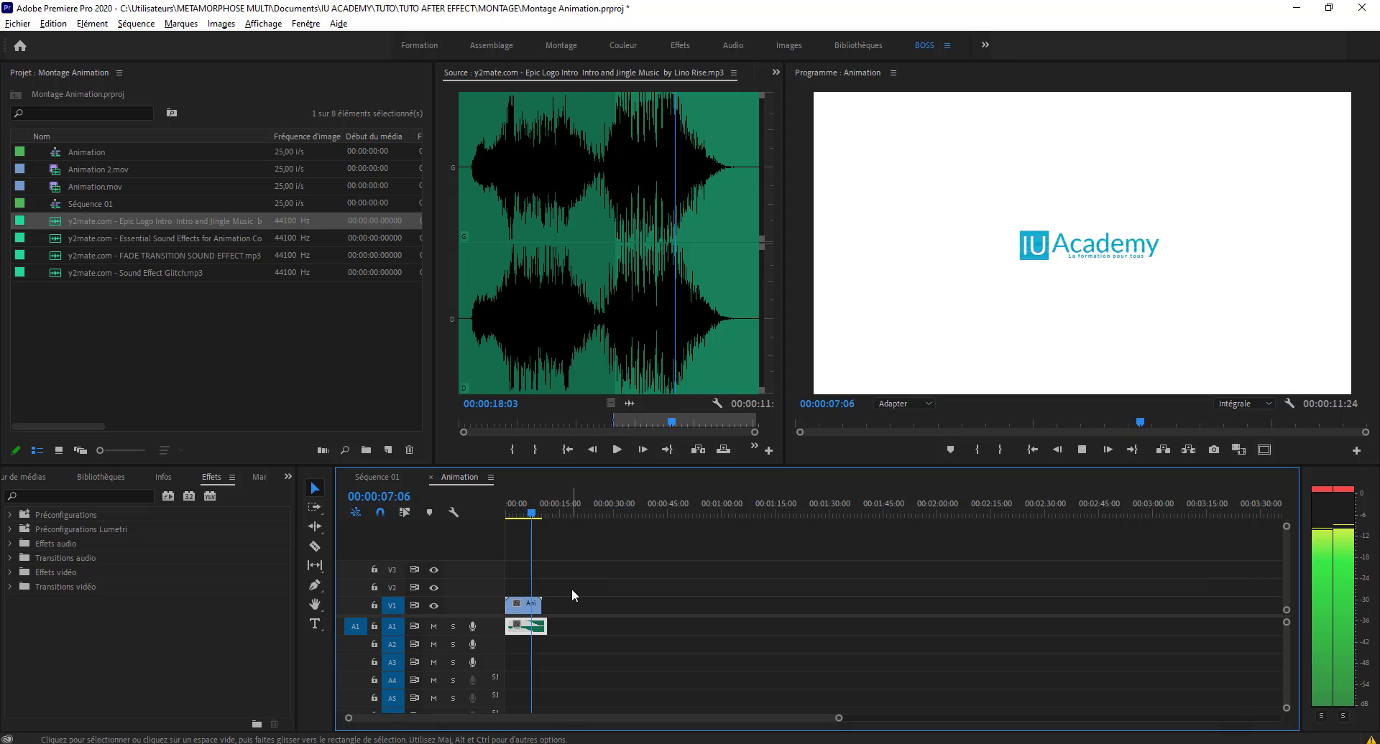
key(space)
key(Home)
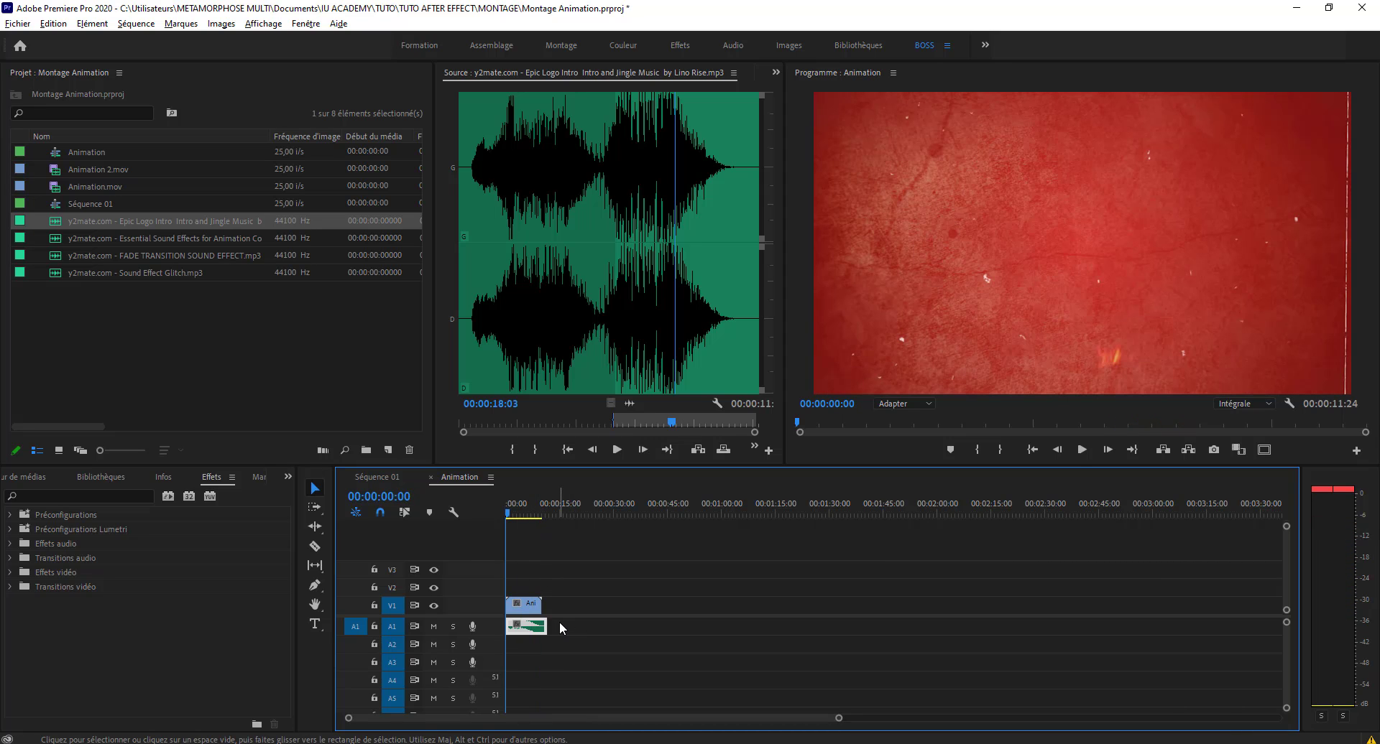
Load Essential Sound Effects for Animation Composer in the Source monitor and preview it.
key(equal)
key(equal)
key(equal)
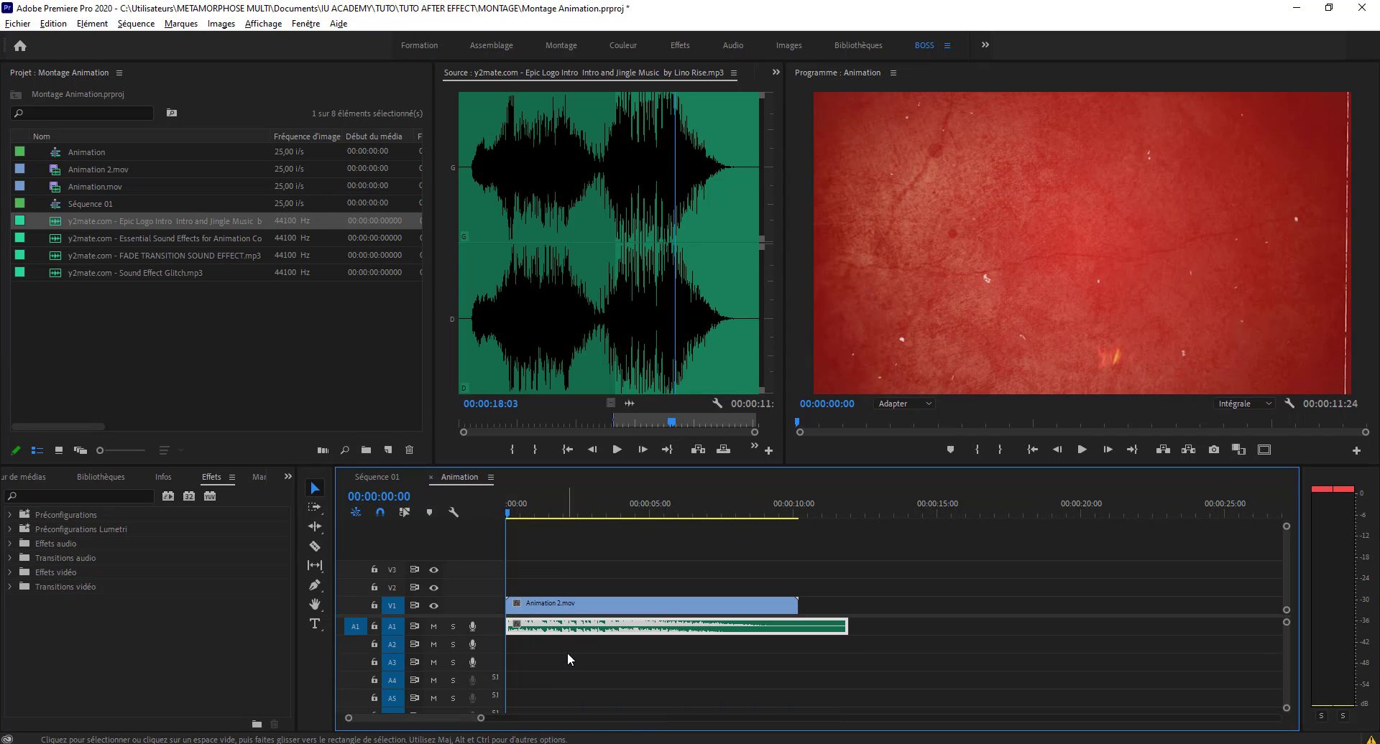
double_click(58, 240)
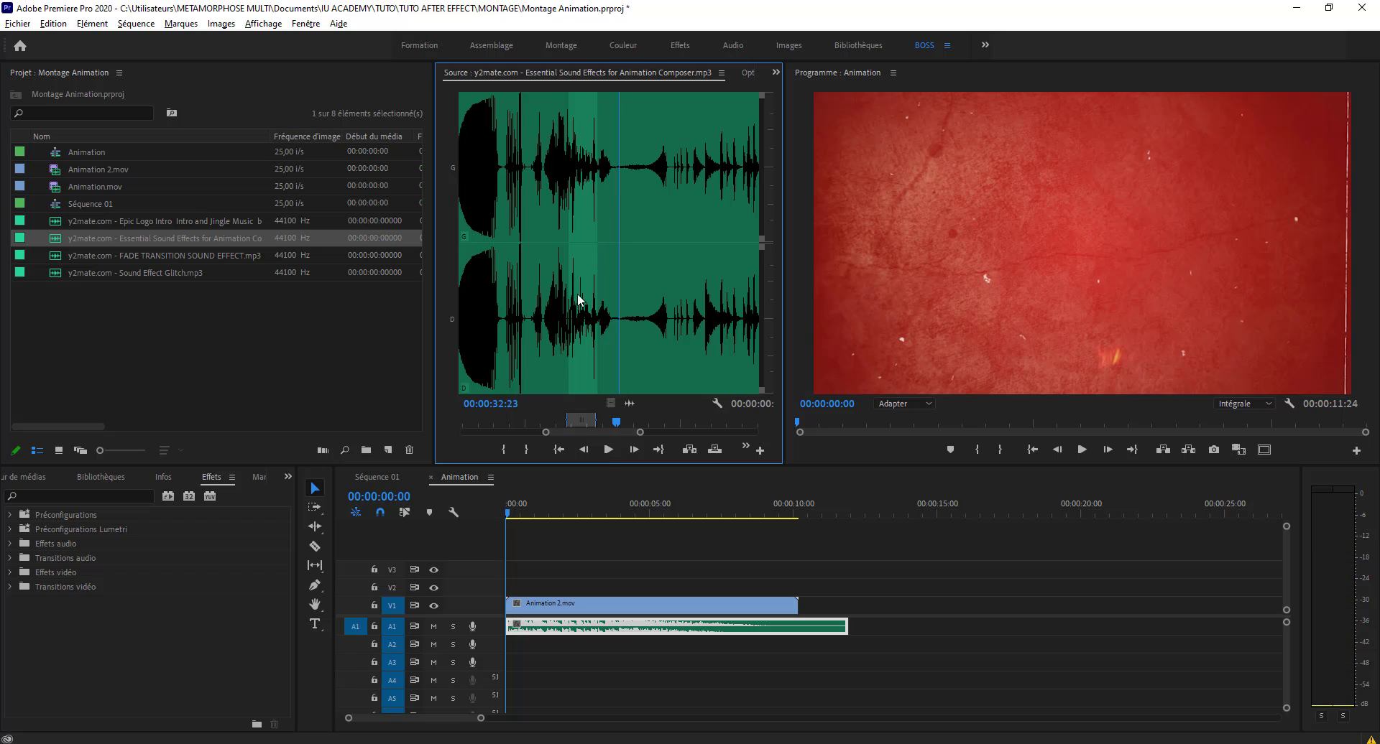
key(ctrl+shift+space)
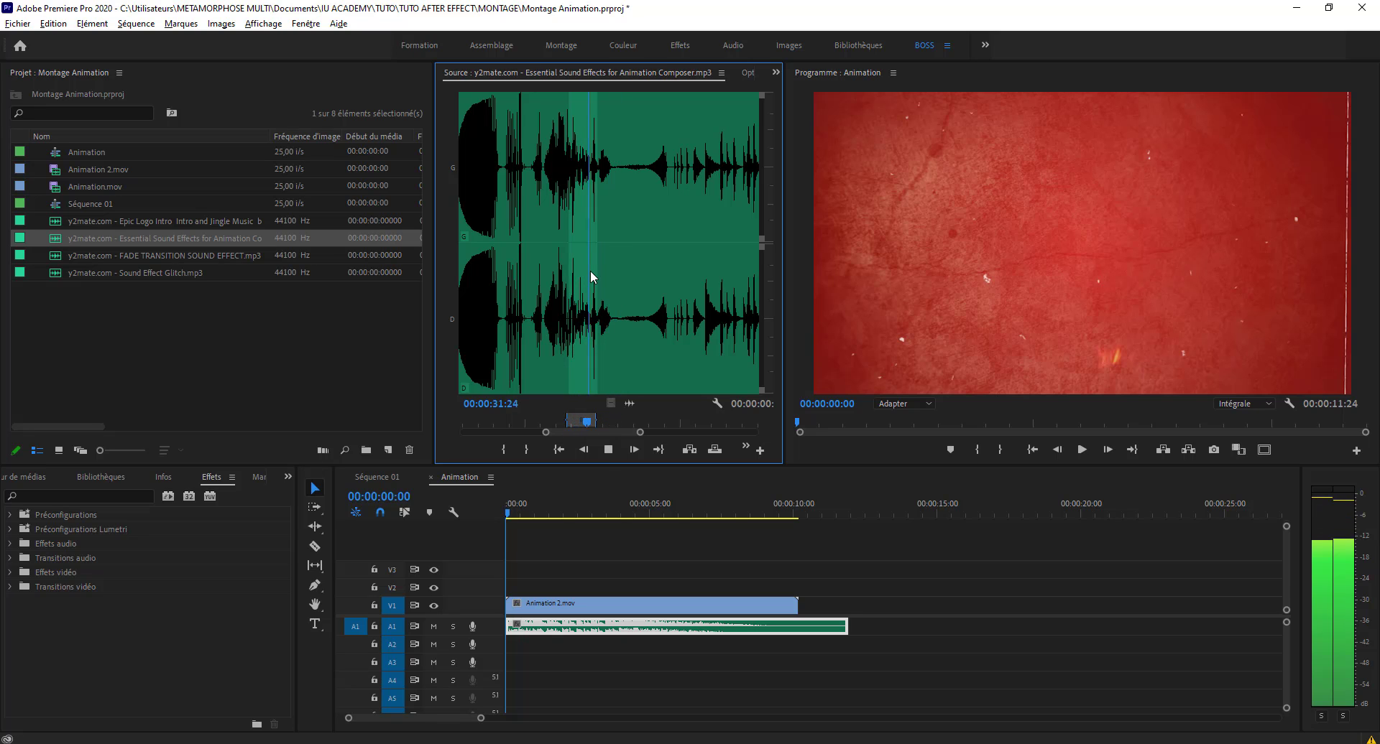
Mark an In point near 00:00:31:09 in the sound effects and drop the excerpt on A2.
key(ctrl+shift+space)
key(ctrl+shift+space)
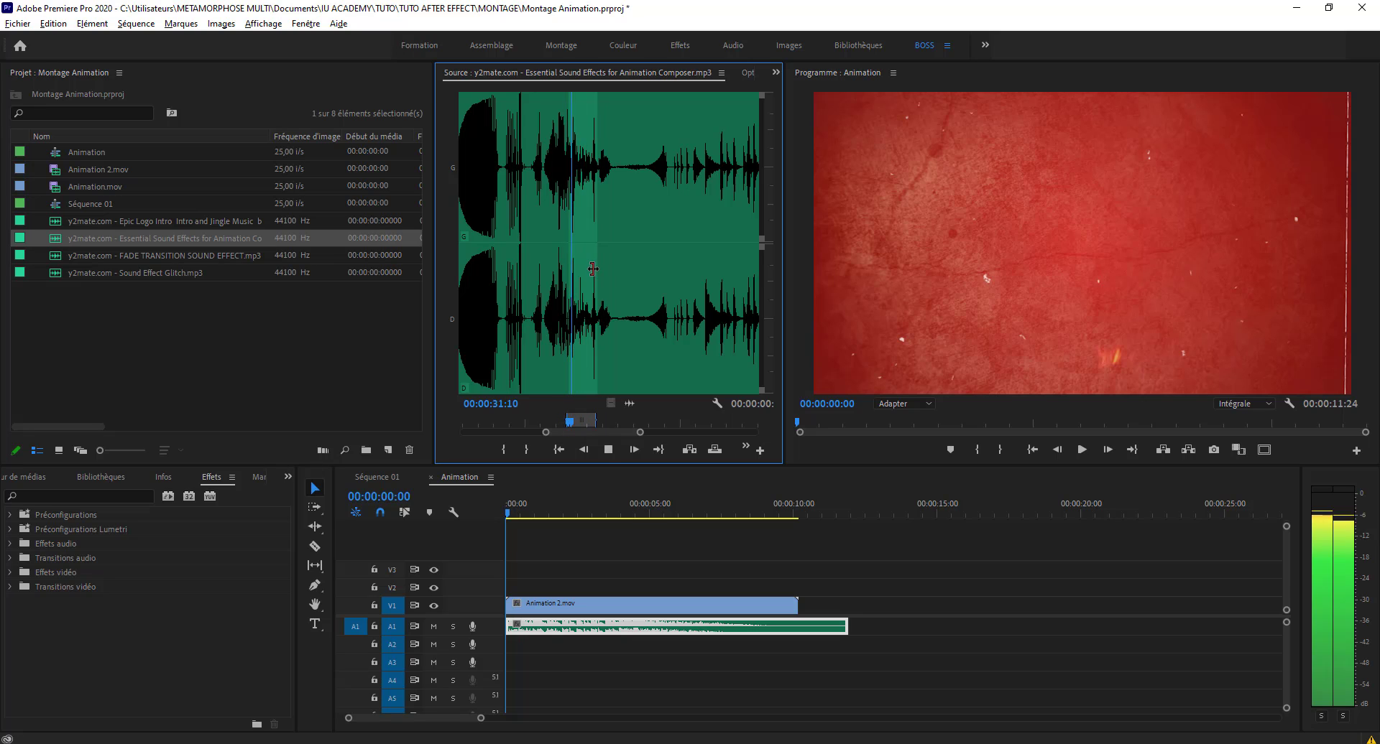
key(space)
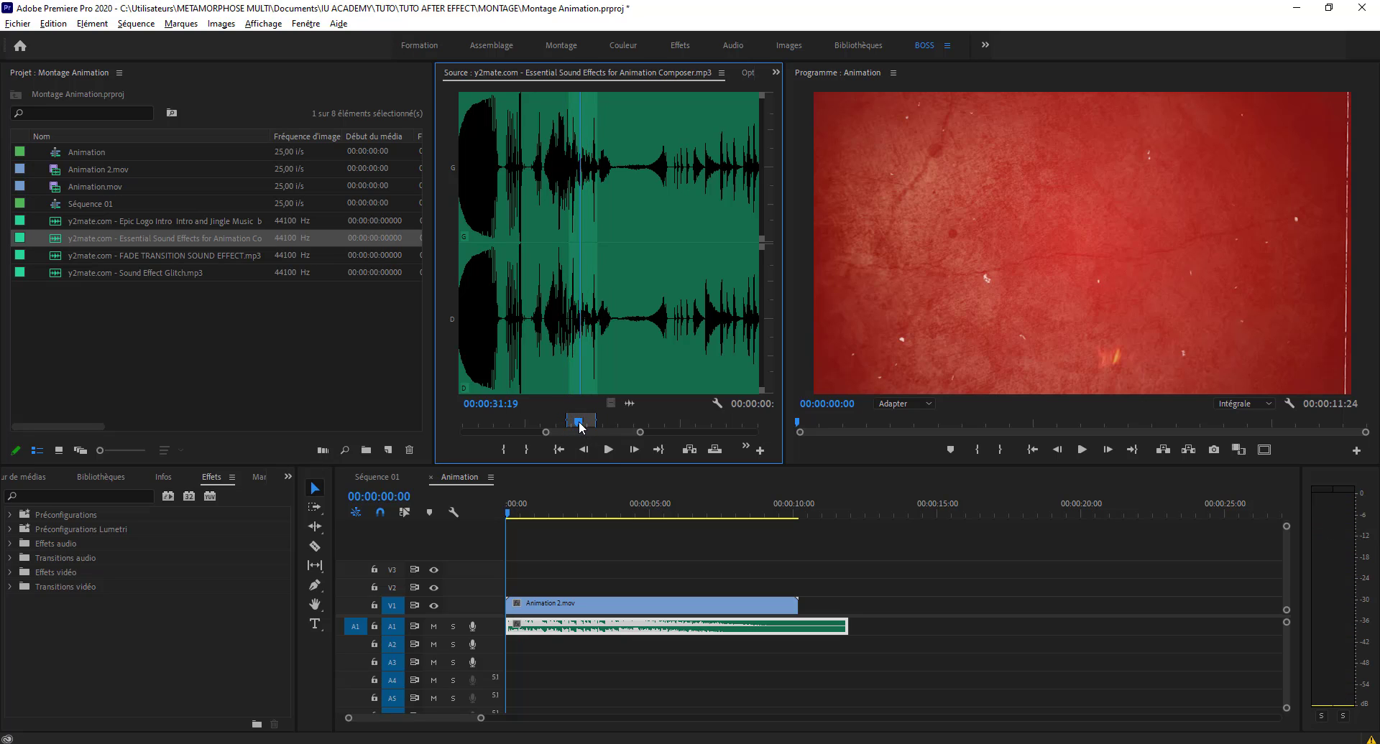
drag(579, 422, 569, 427)
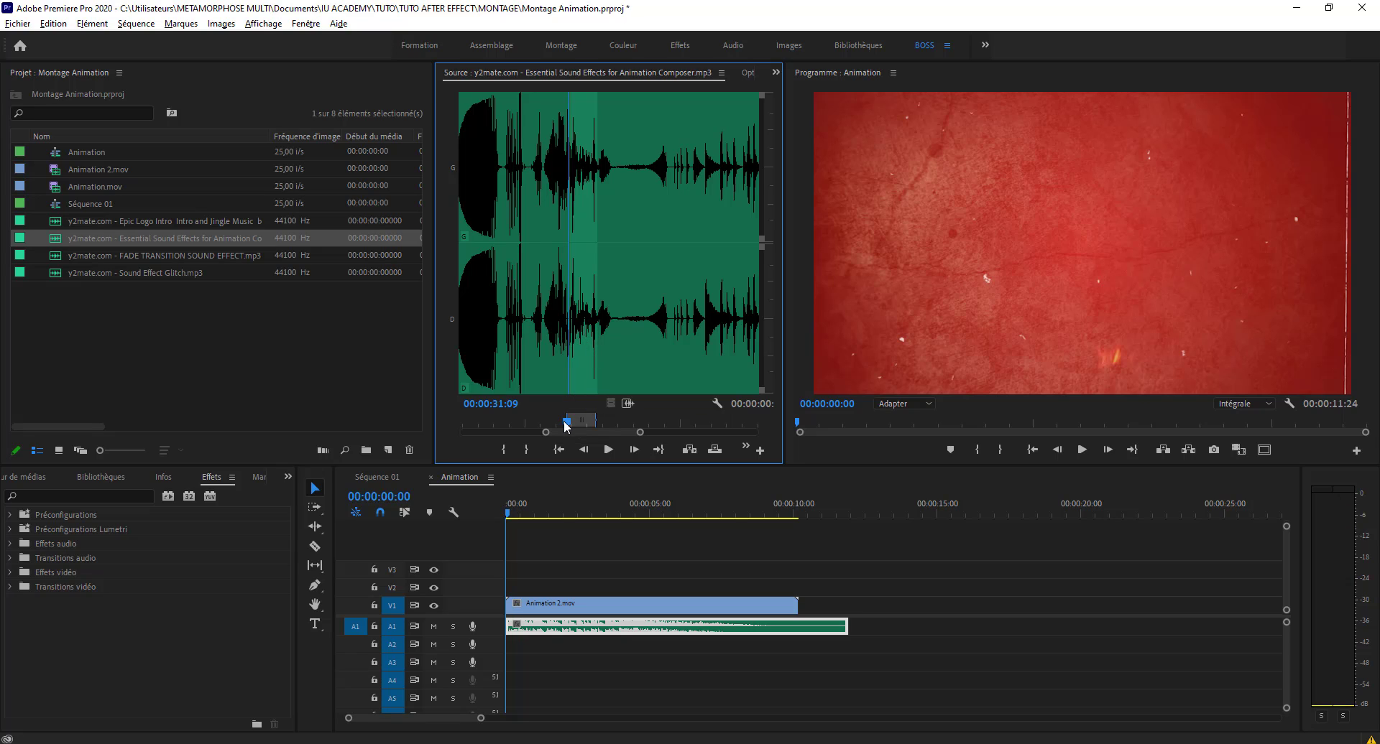
click(503, 451)
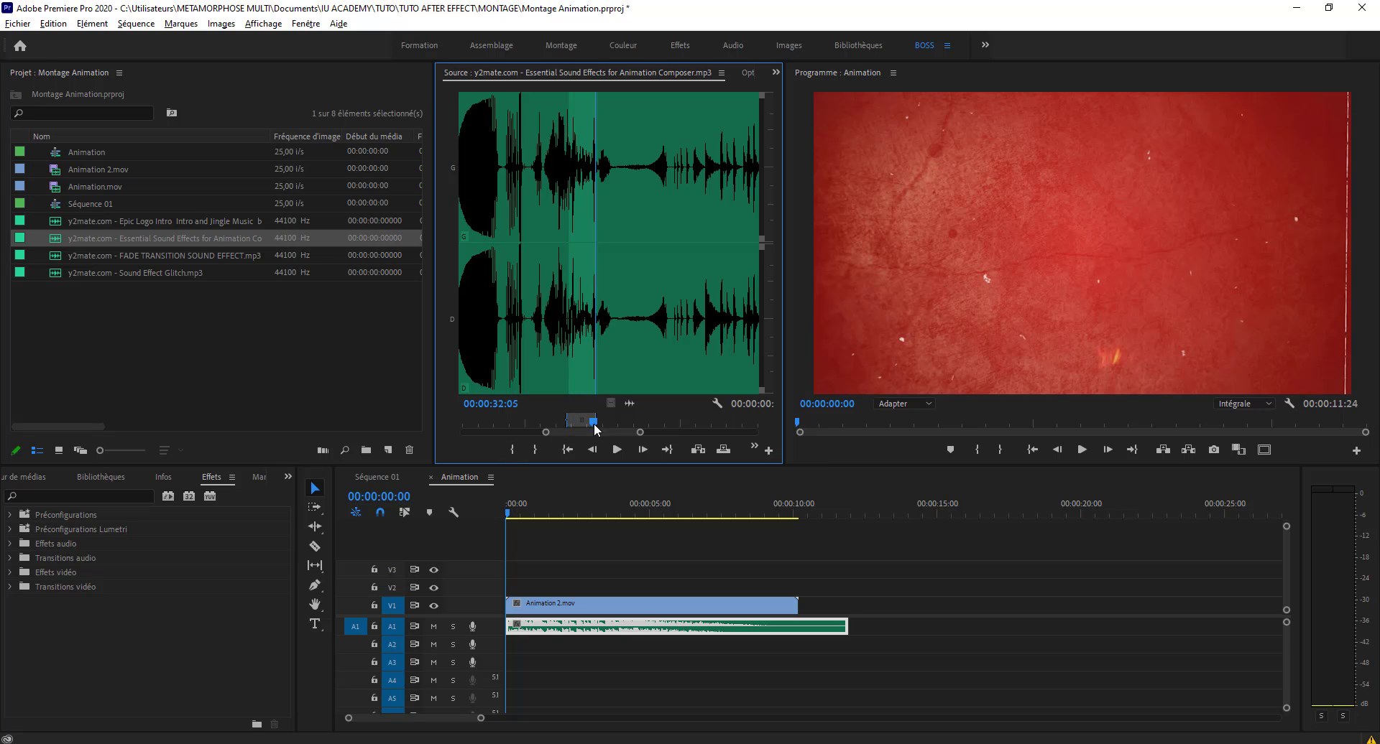
mouse_move(594, 429)
mouse_down()
mouse_move(525, 653)
mouse_move(532, 644)
mouse_up()
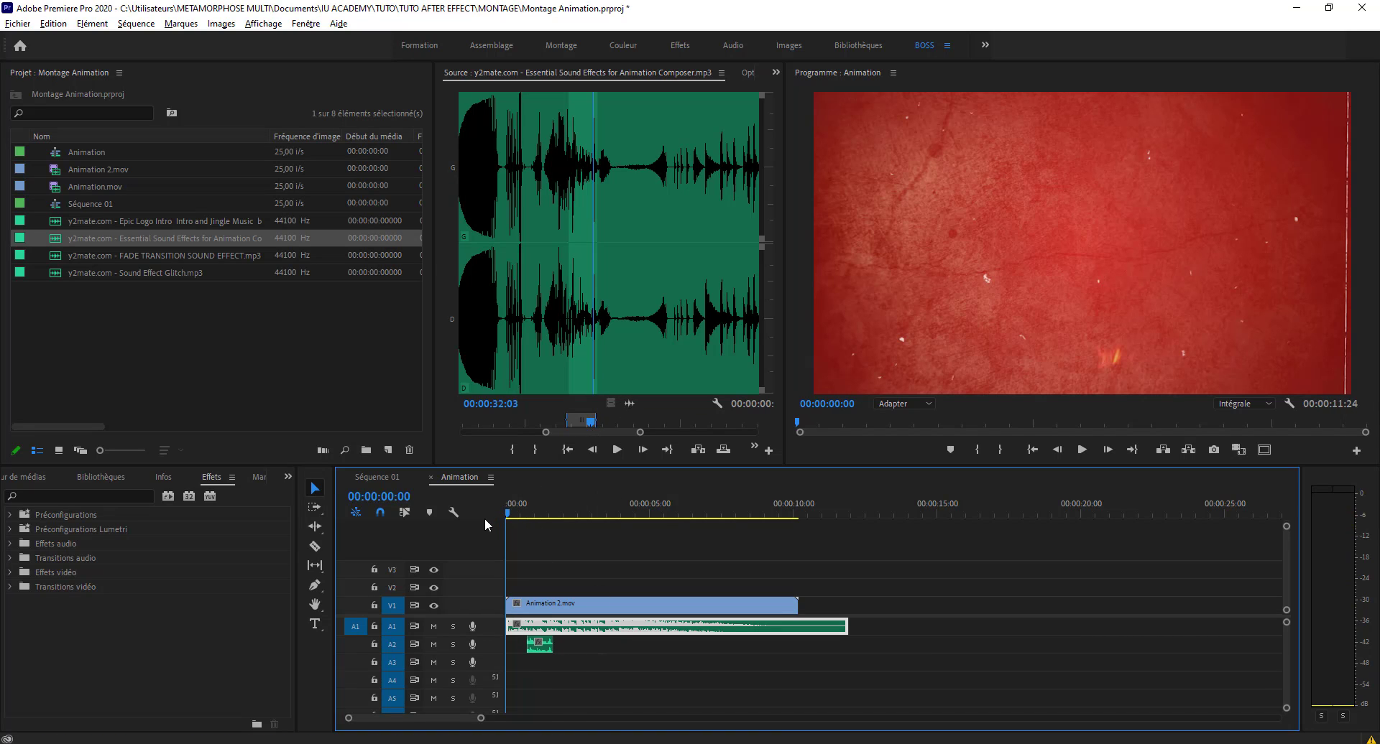
Slide the A2 sound effect to about 2 seconds and preview the timing.
key(space)
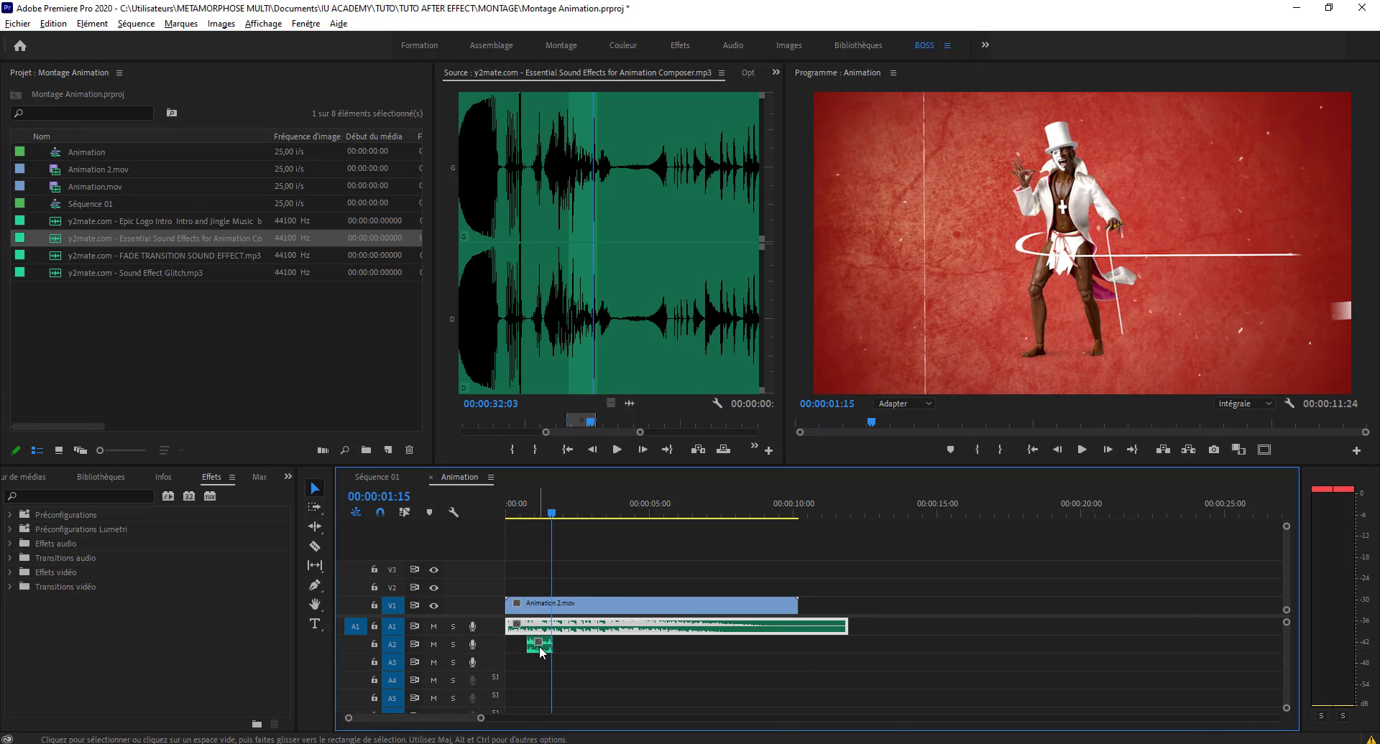
mouse_move(539, 645)
mouse_down()
mouse_move(636, 652)
mouse_move(595, 654)
mouse_up()
key(space)
key(space)
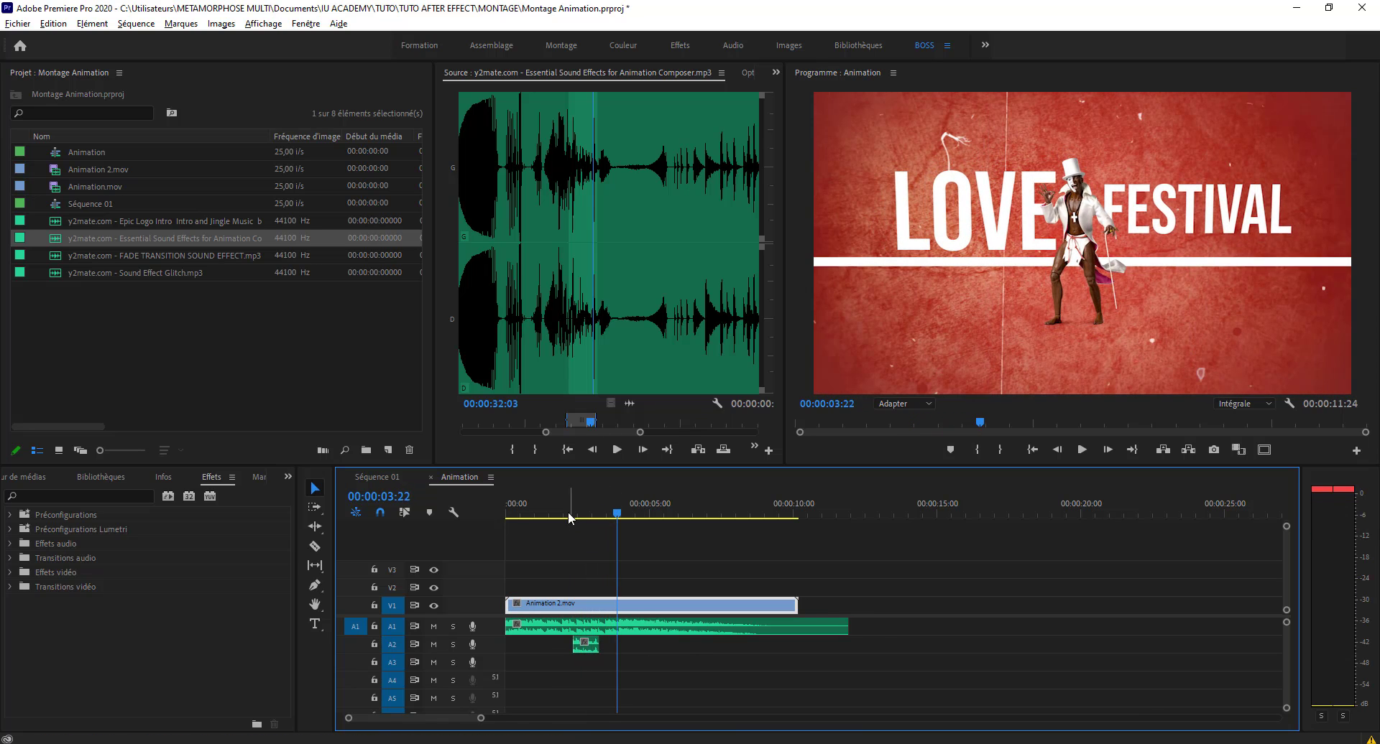
key(space)
drag(583, 650, 575, 653)
key(space)
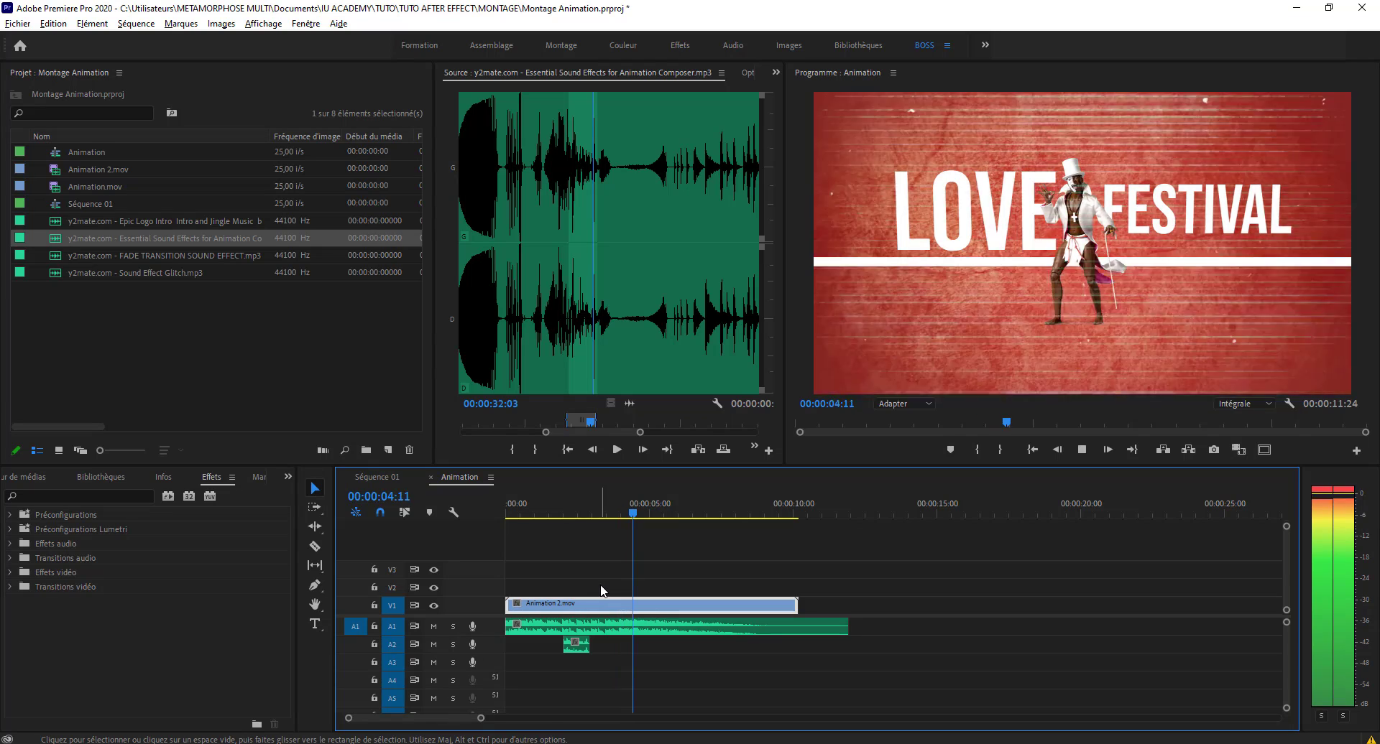
key(Home)
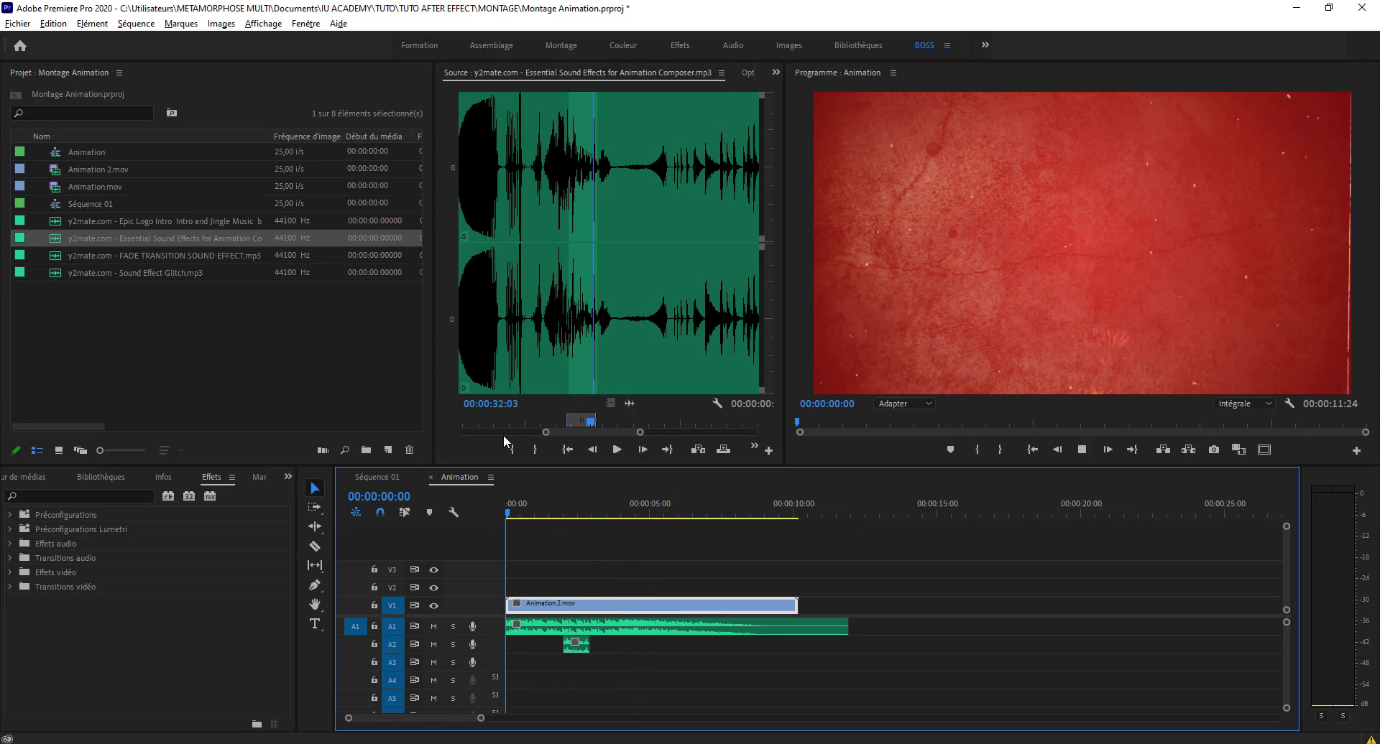
key(space)
Place FADE TRANSITION SOUND EFFECT from 00:00:01:06 on track A3 and trim its start.
double_click(62, 257)
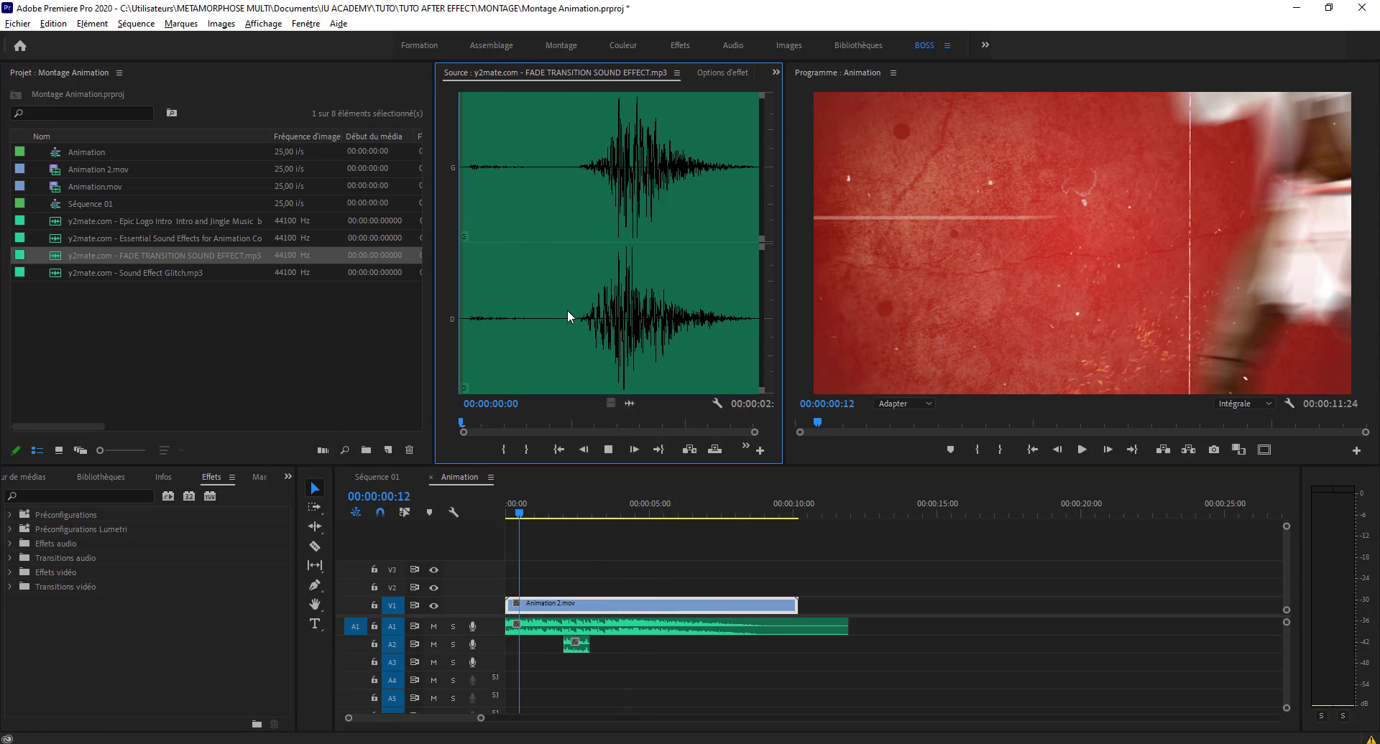
key(space)
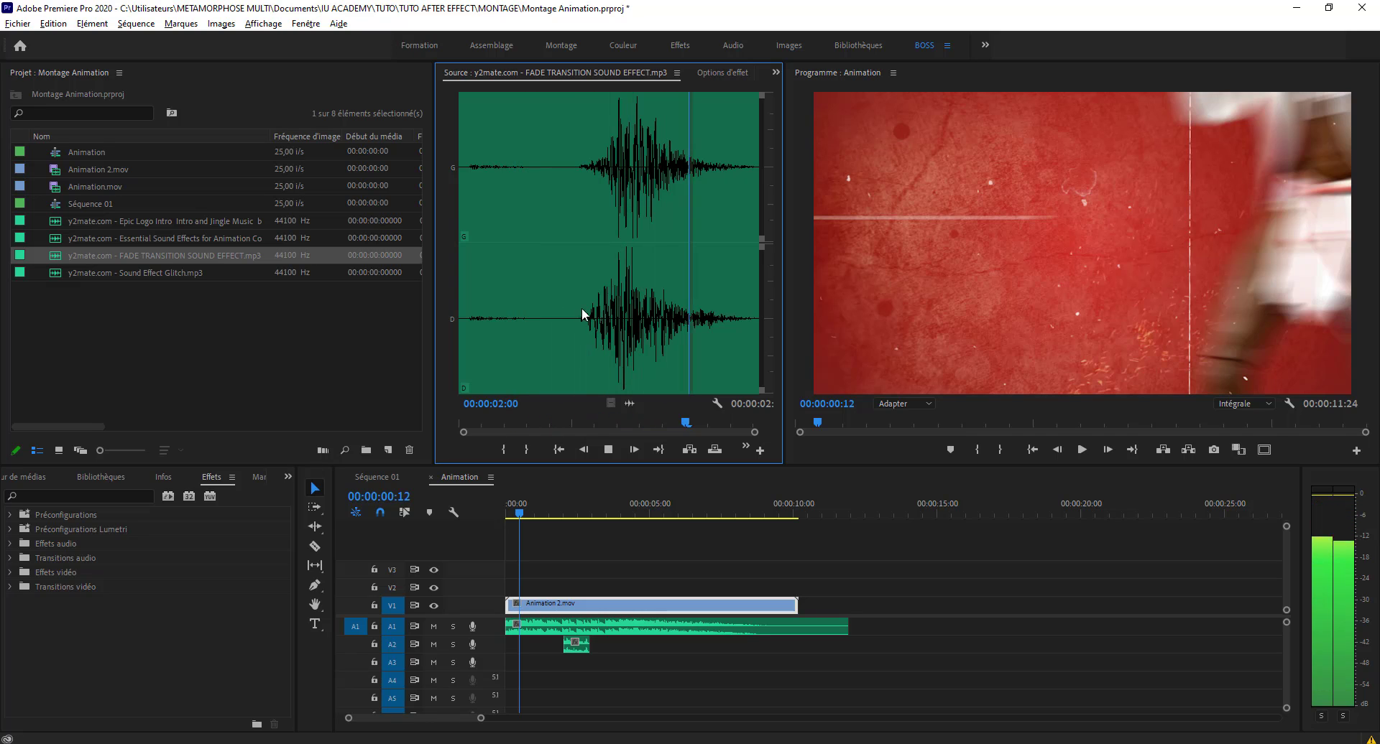
click(600, 424)
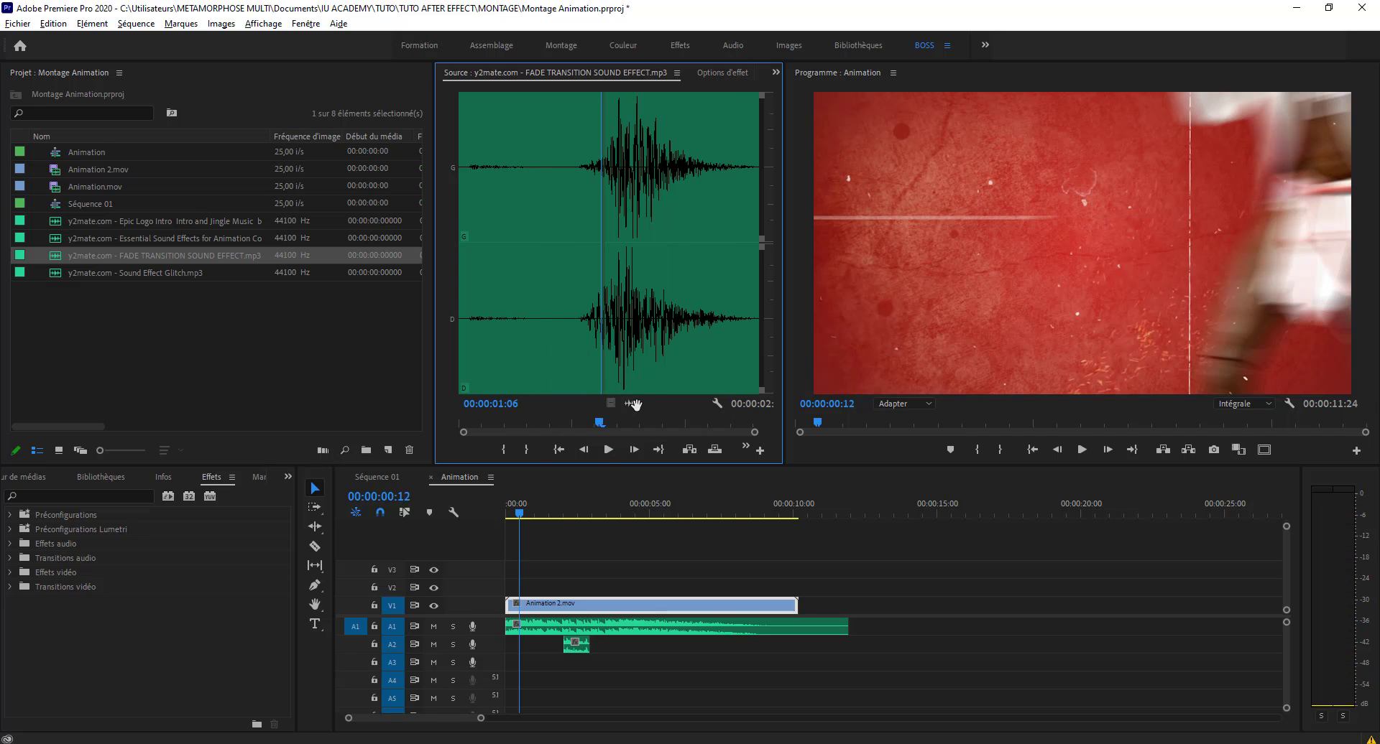
mouse_move(633, 404)
mouse_down()
mouse_move(512, 663)
mouse_move(538, 663)
mouse_up()
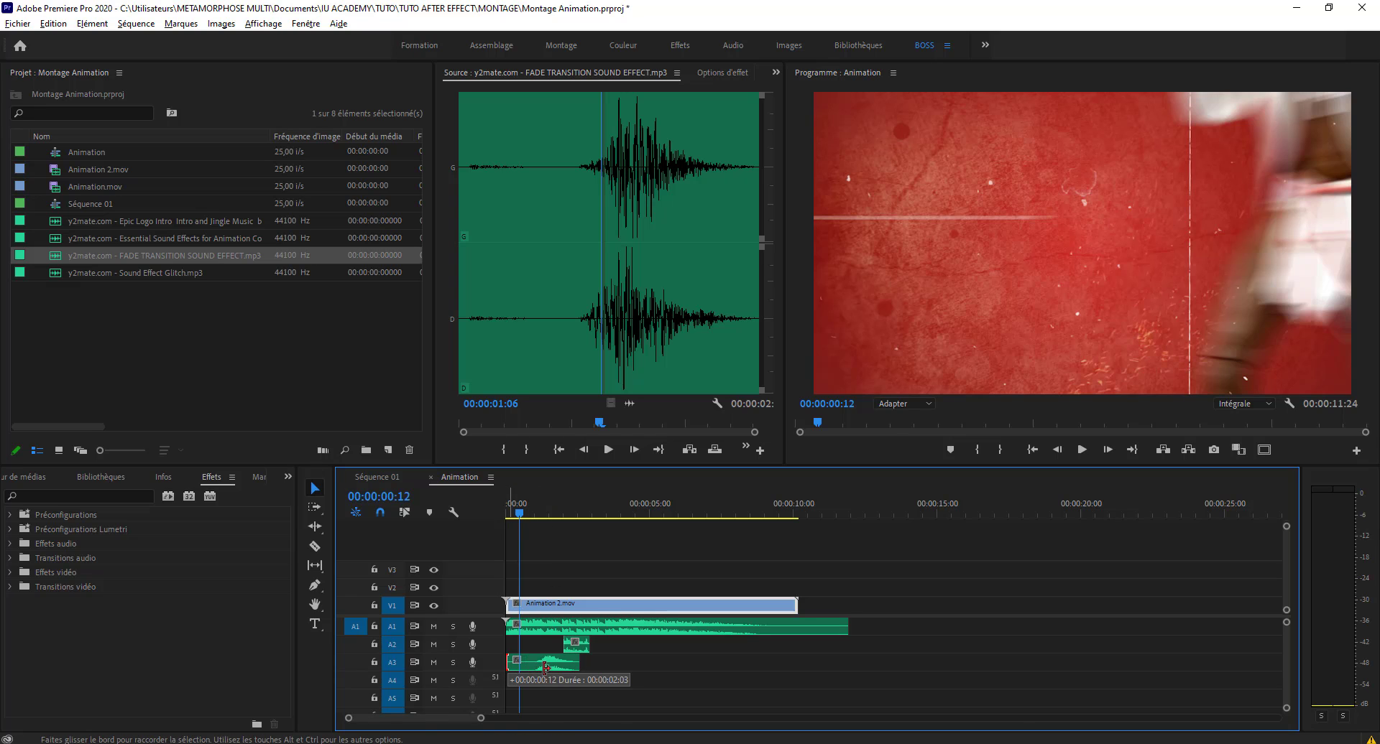
click(518, 662)
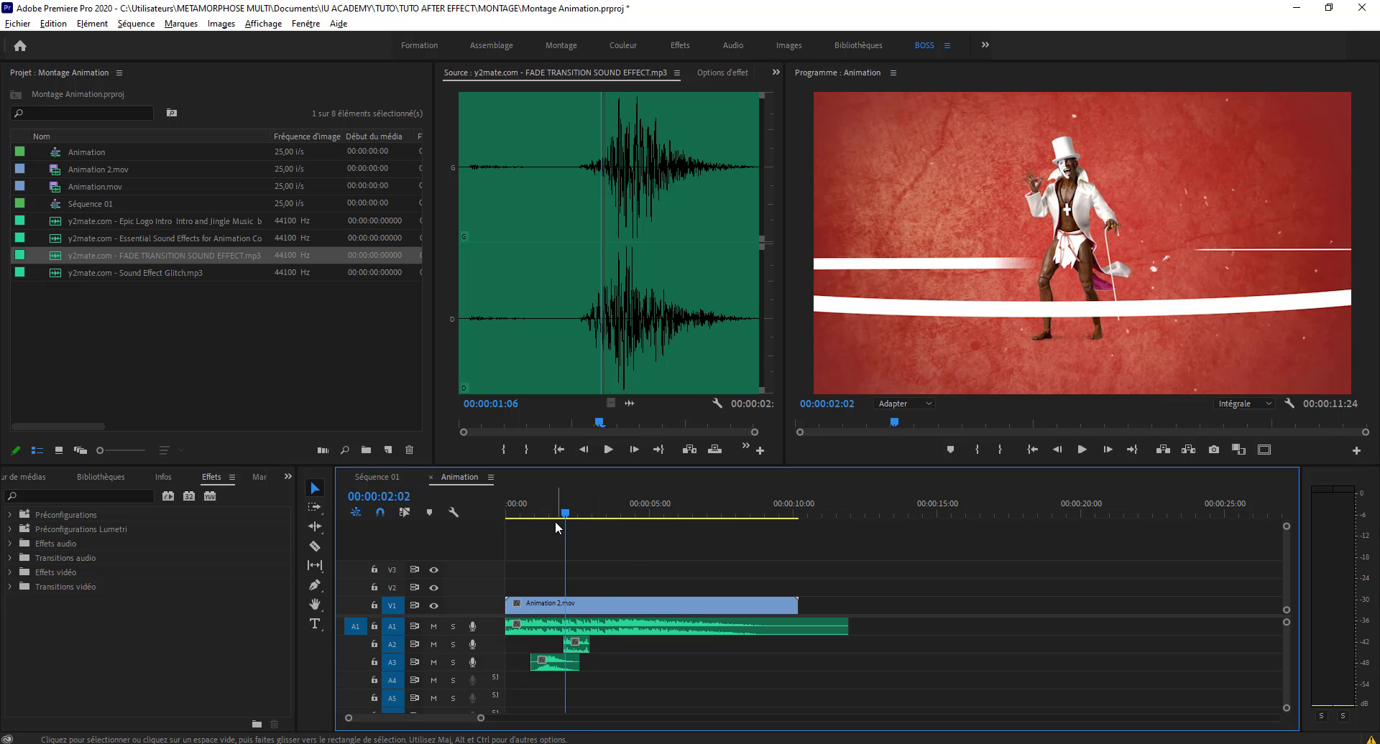
Shift the A3 fade clip 14 frames earlier and replay the sequence to check it.
drag(554, 522, 528, 524)
drag(558, 661, 548, 665)
key(space)
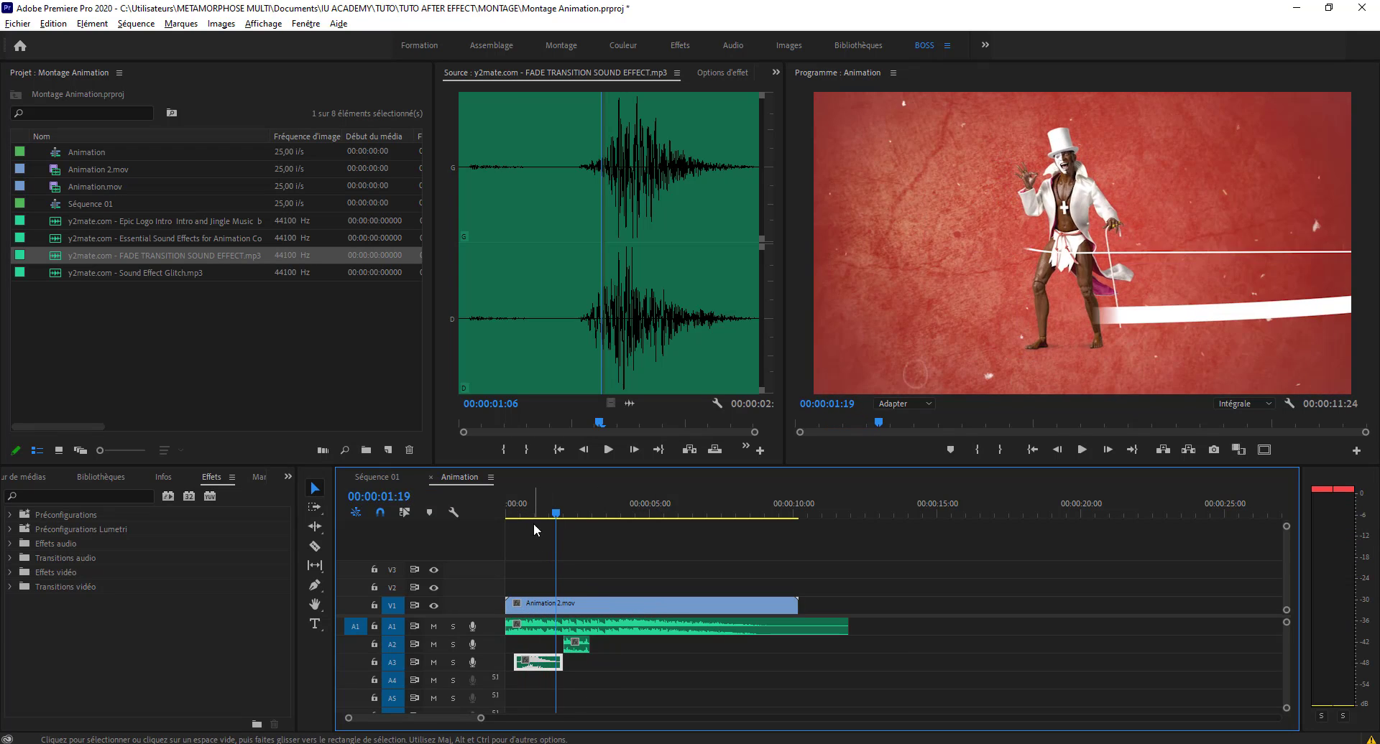
click(517, 513)
key(space)
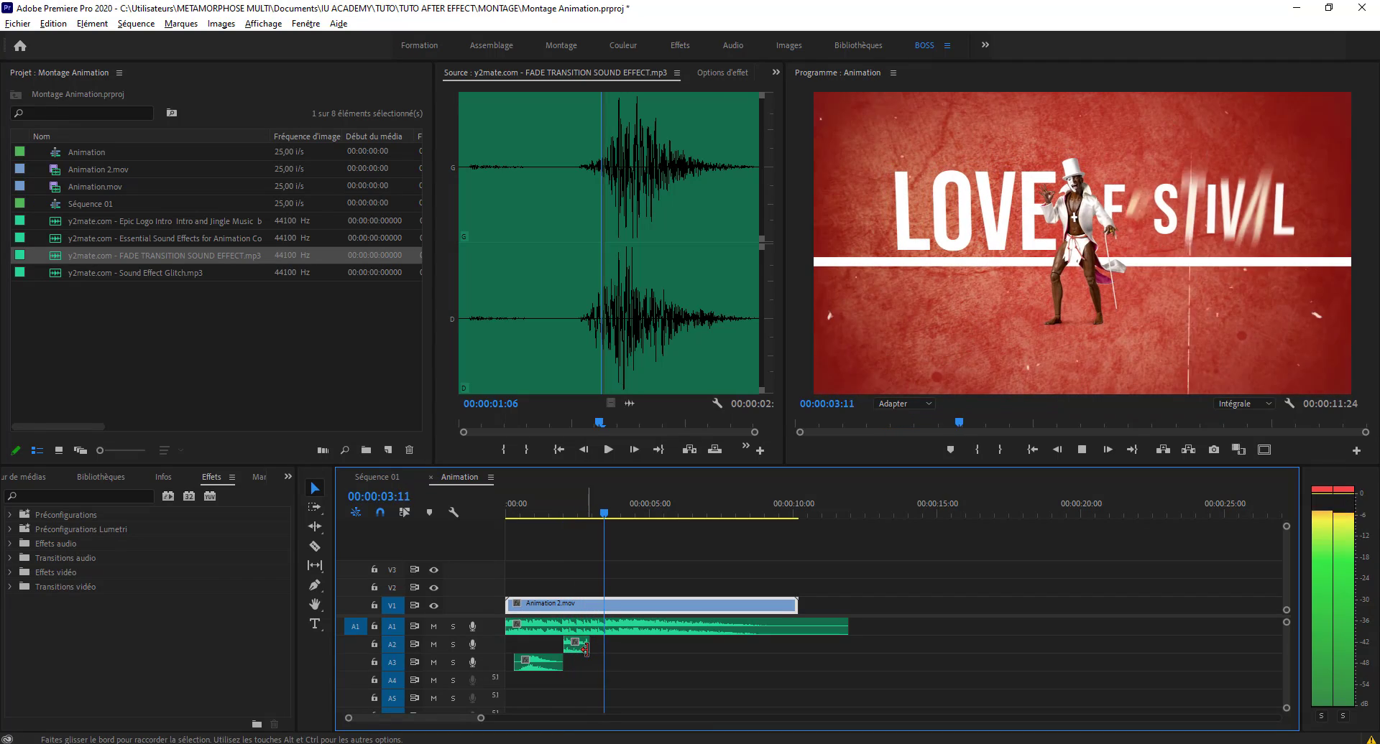
key(space)
click(508, 513)
key(space)
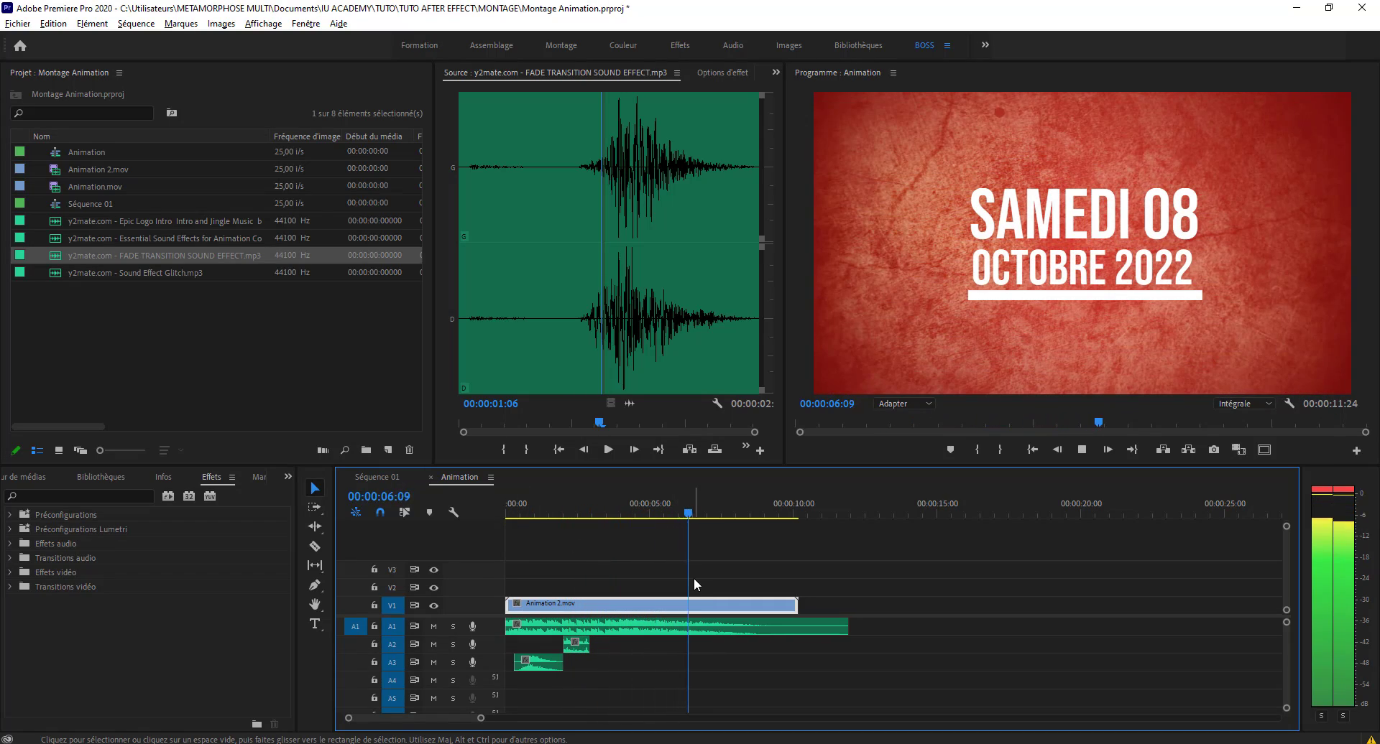
Place Sound Effect Glitch.mp3 on A2 near 5 seconds, scrub to check it, then open Séquence 01.
key(space)
double_click(115, 274)
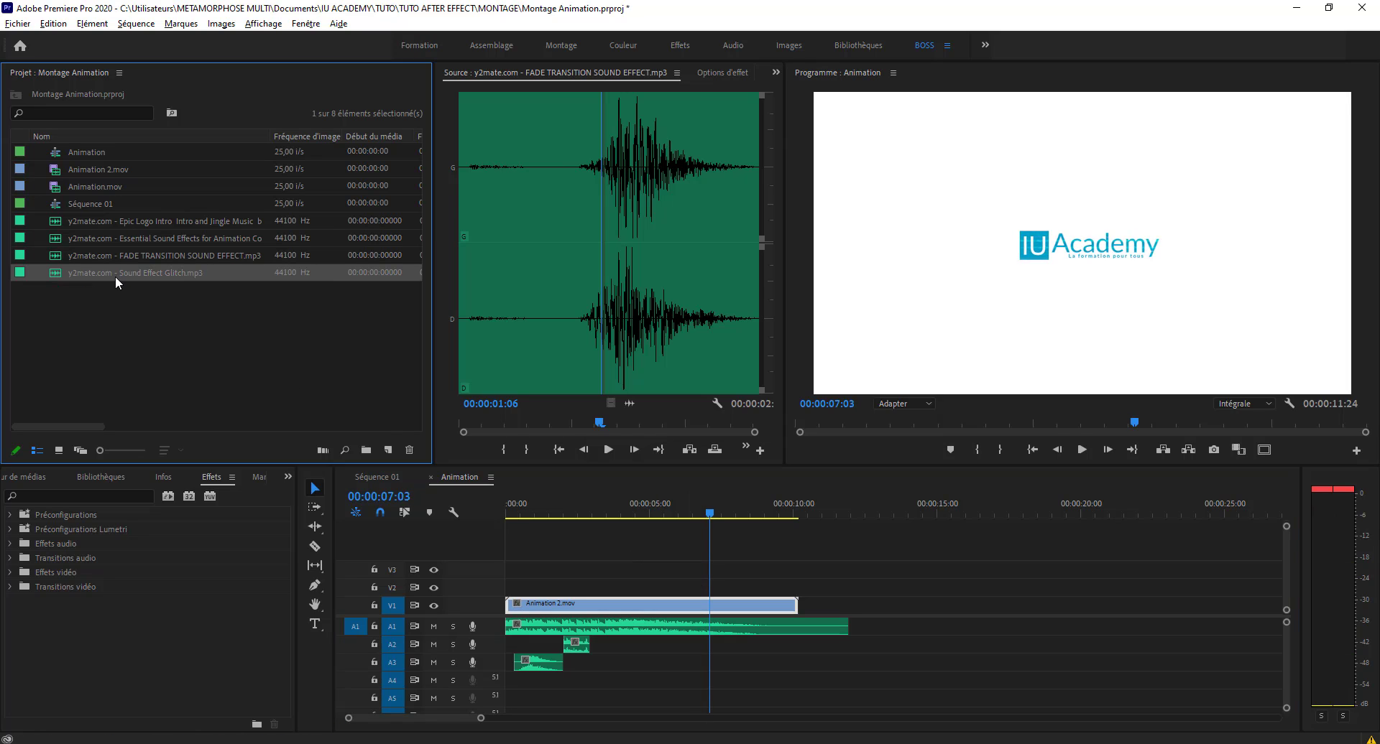
key(space)
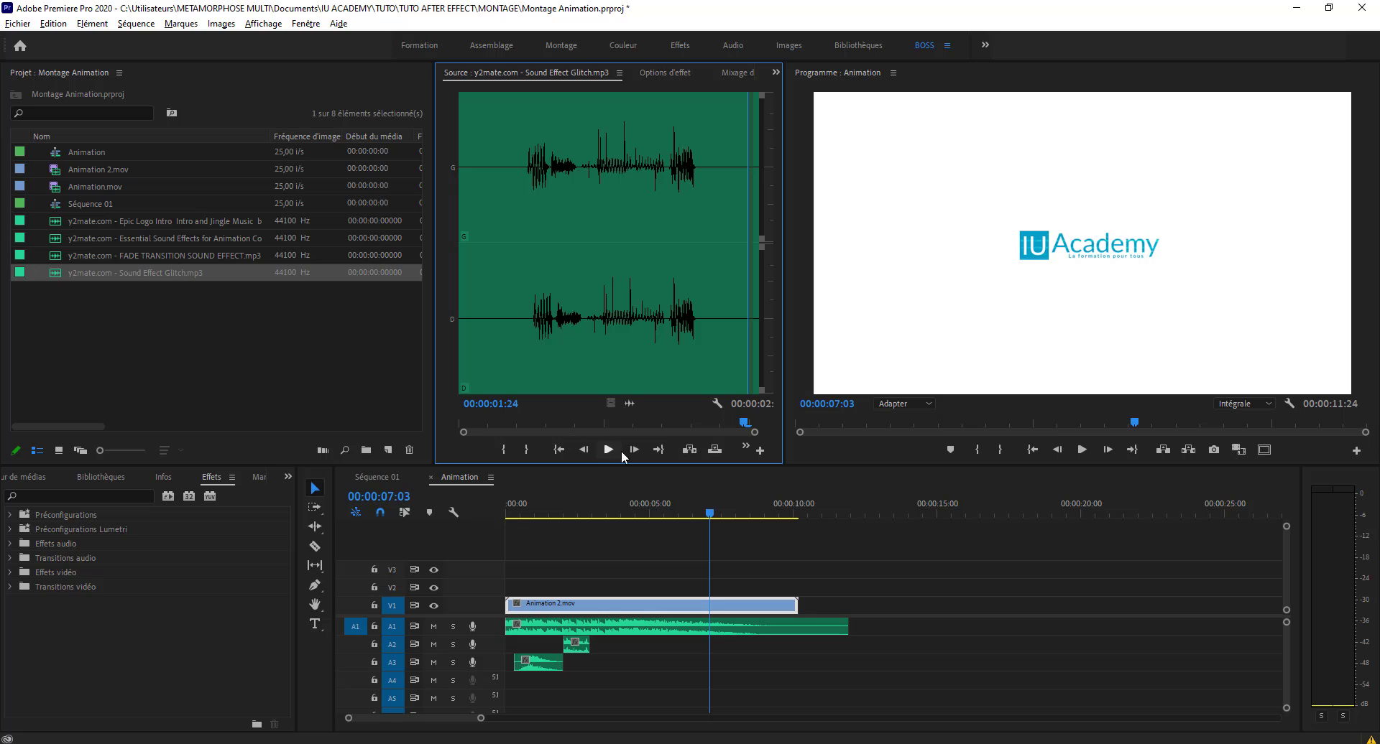
drag(628, 403, 680, 645)
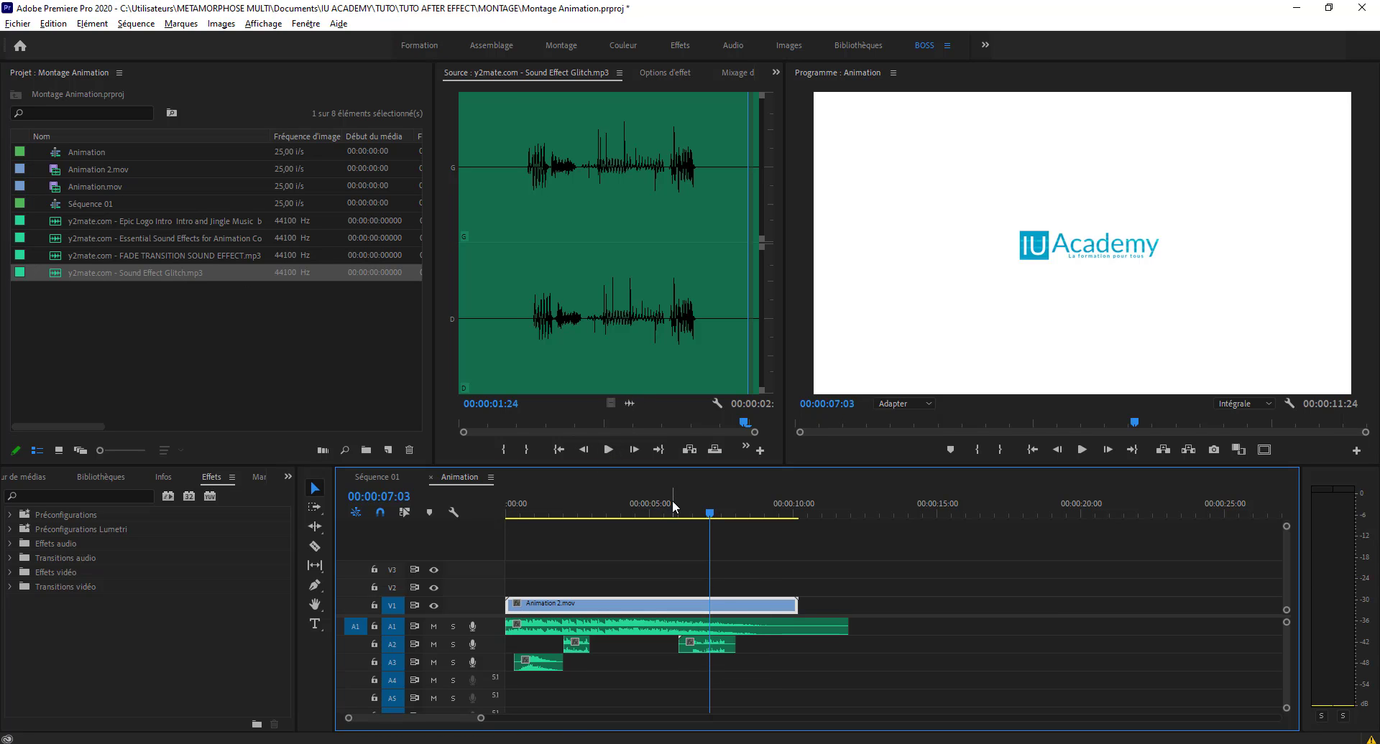
click(676, 512)
mouse_move(678, 512)
mouse_down()
mouse_move(662, 533)
mouse_move(684, 545)
mouse_up()
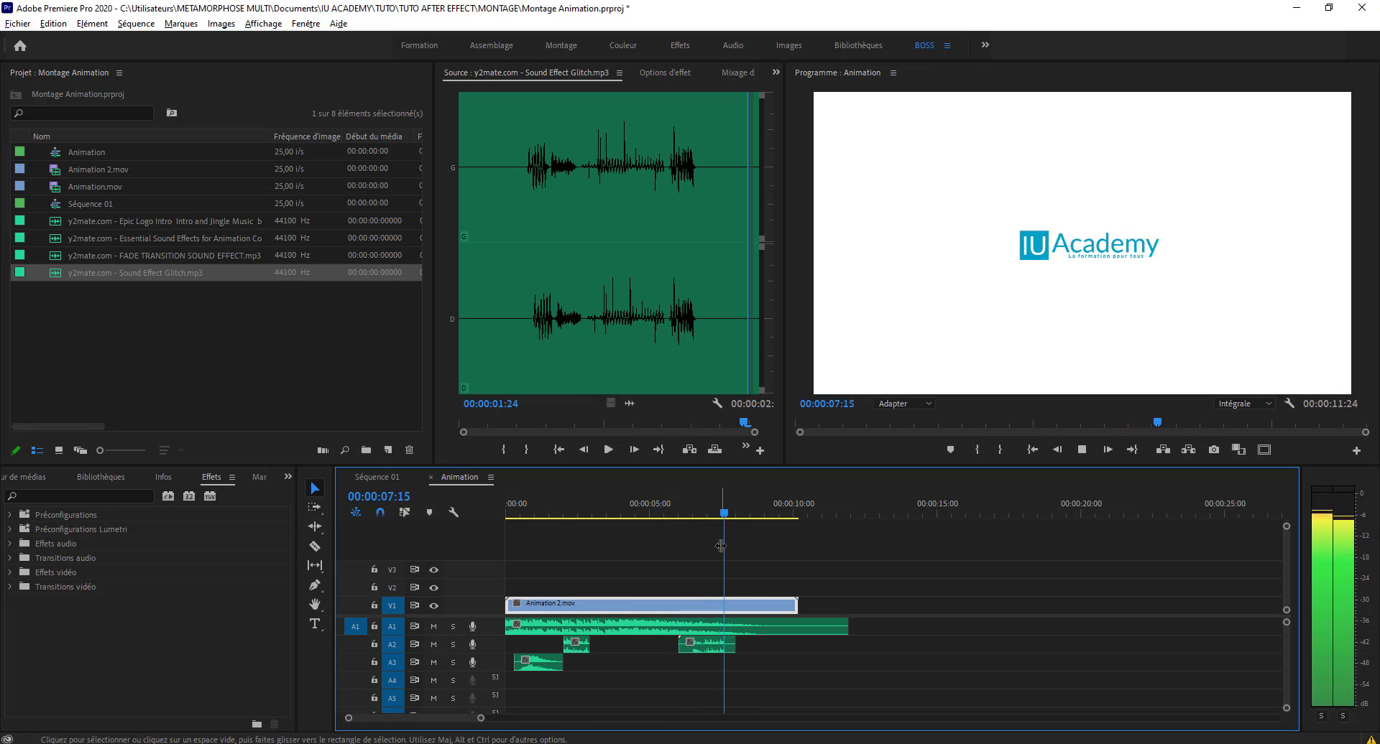
drag(510, 528, 529, 532)
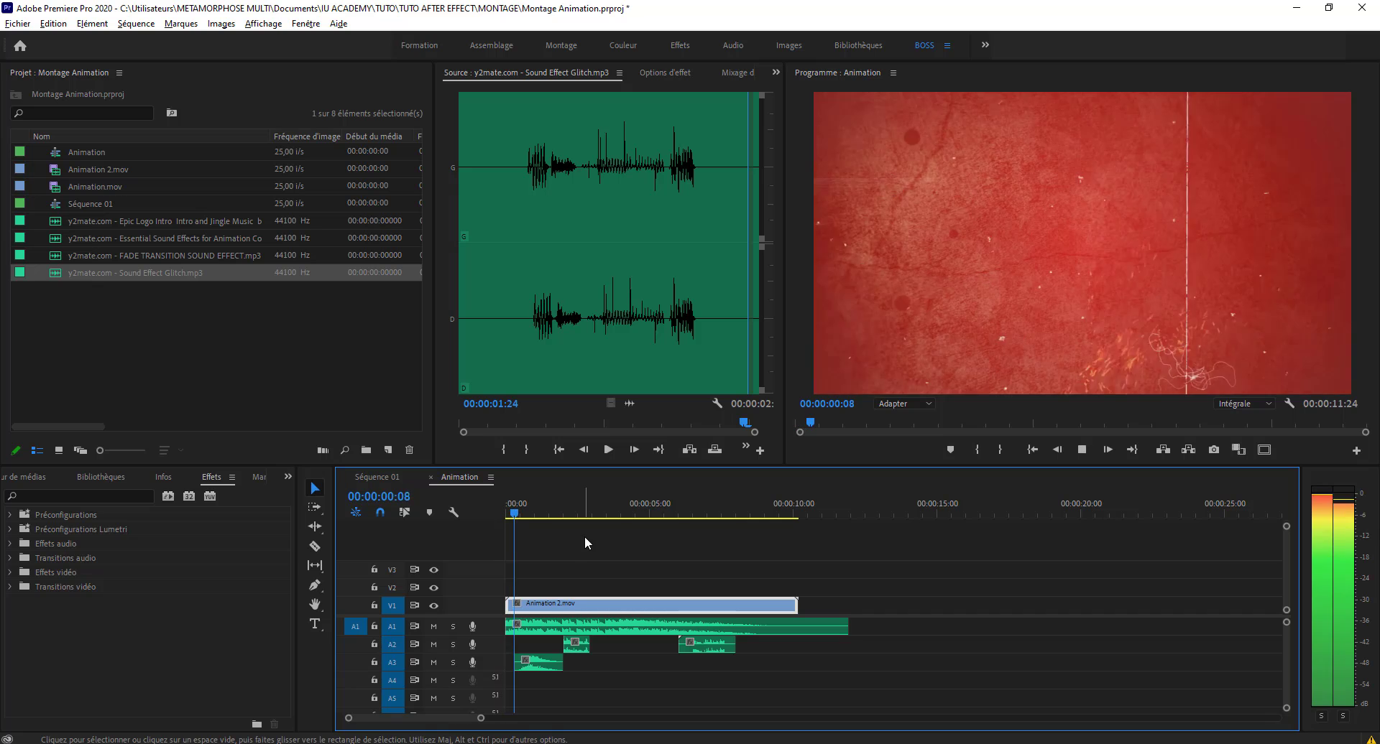
click(377, 478)
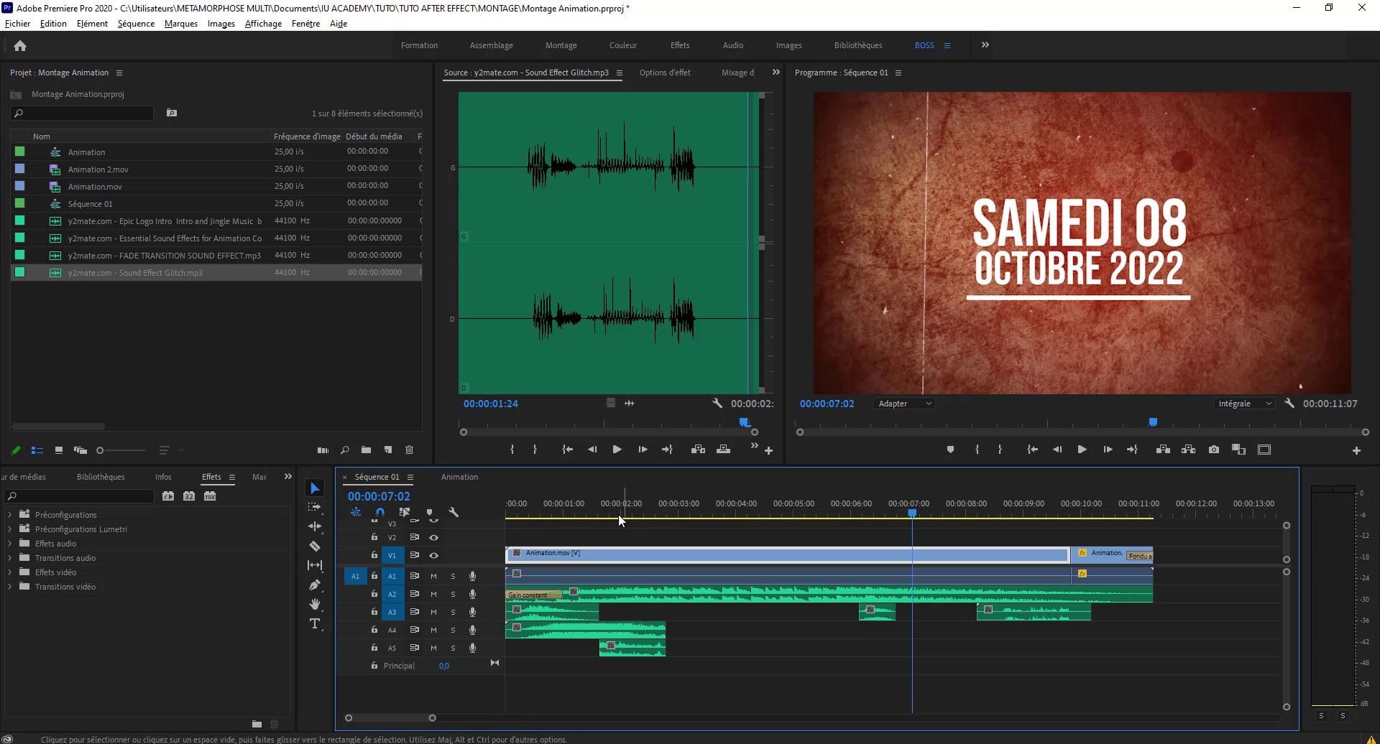
Play Séquence 01 briefly, then go back to Animation with Essential Sound Effects loaded.
click(575, 515)
key(space)
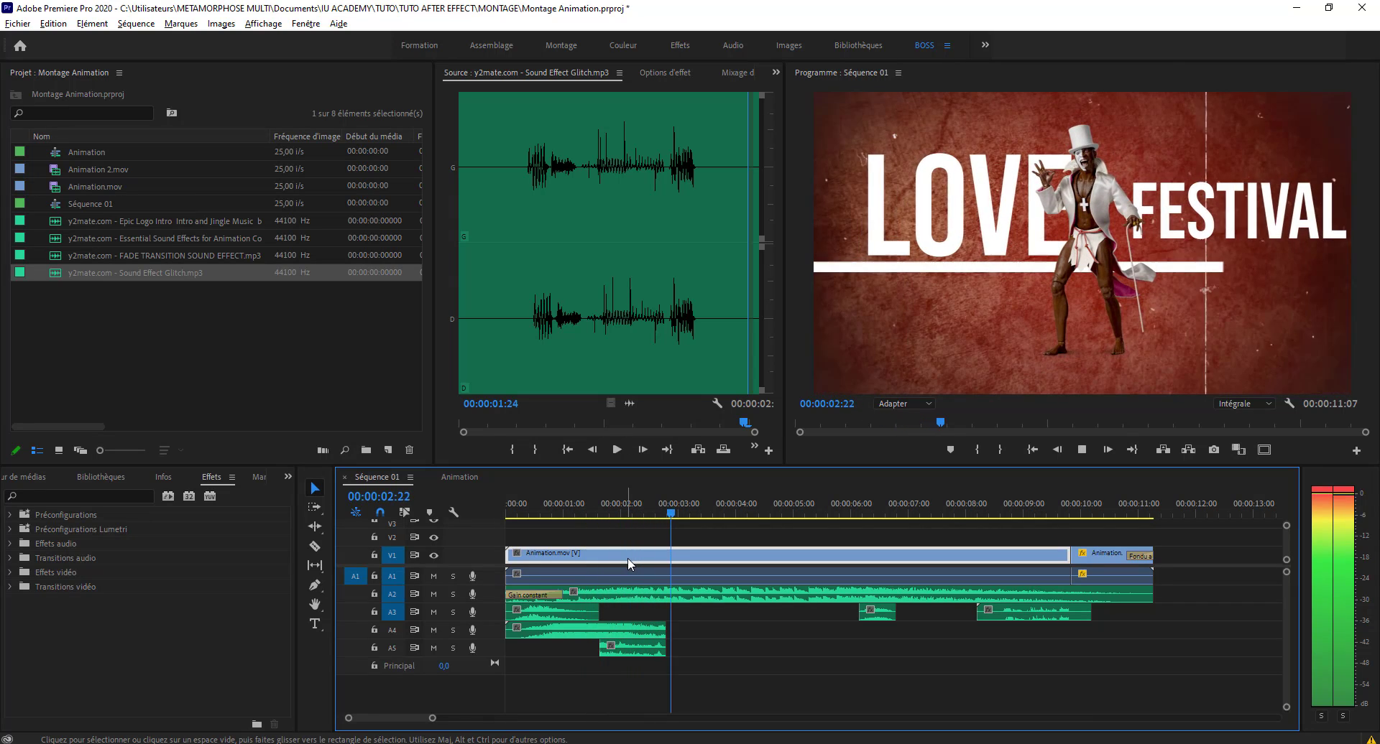
key(space)
click(468, 289)
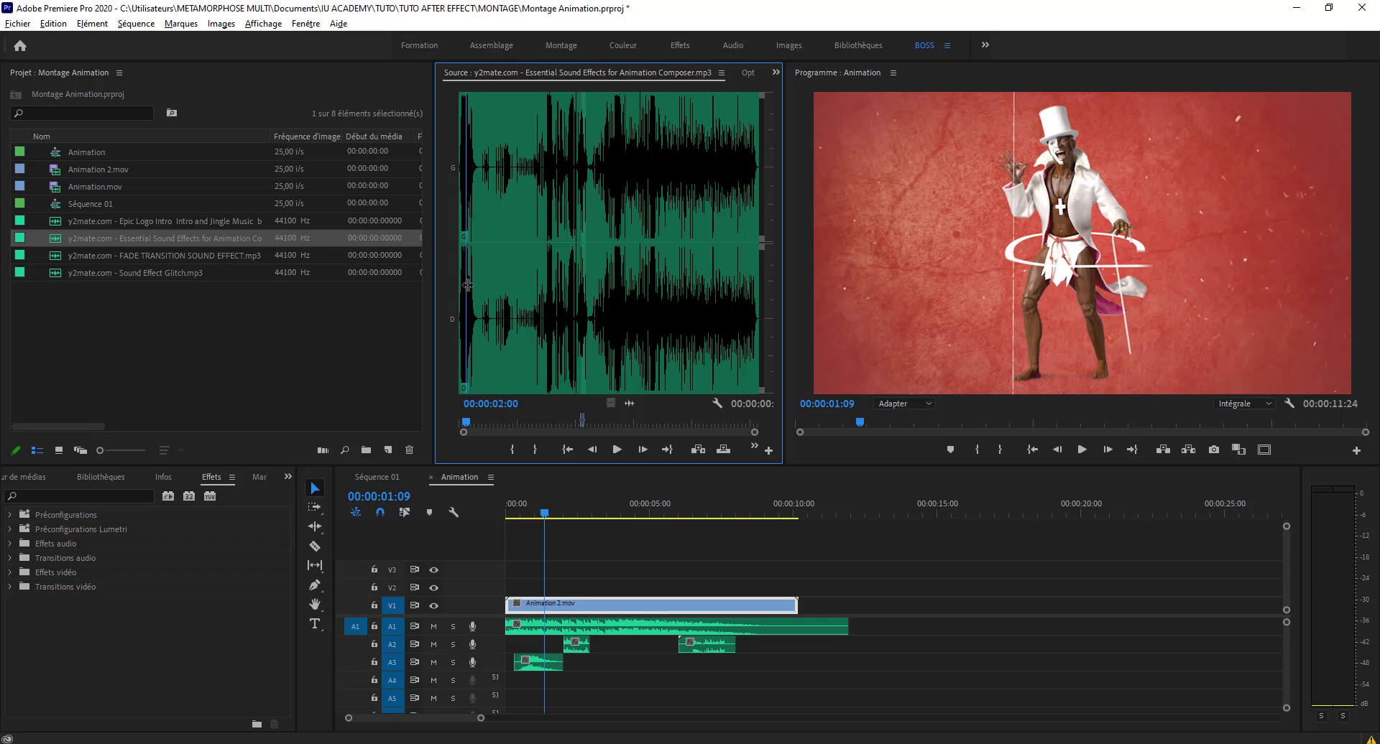
Preview the Essential Sound Effects clip and drop it on track A3 at about 10 seconds.
key(Home)
key(space)
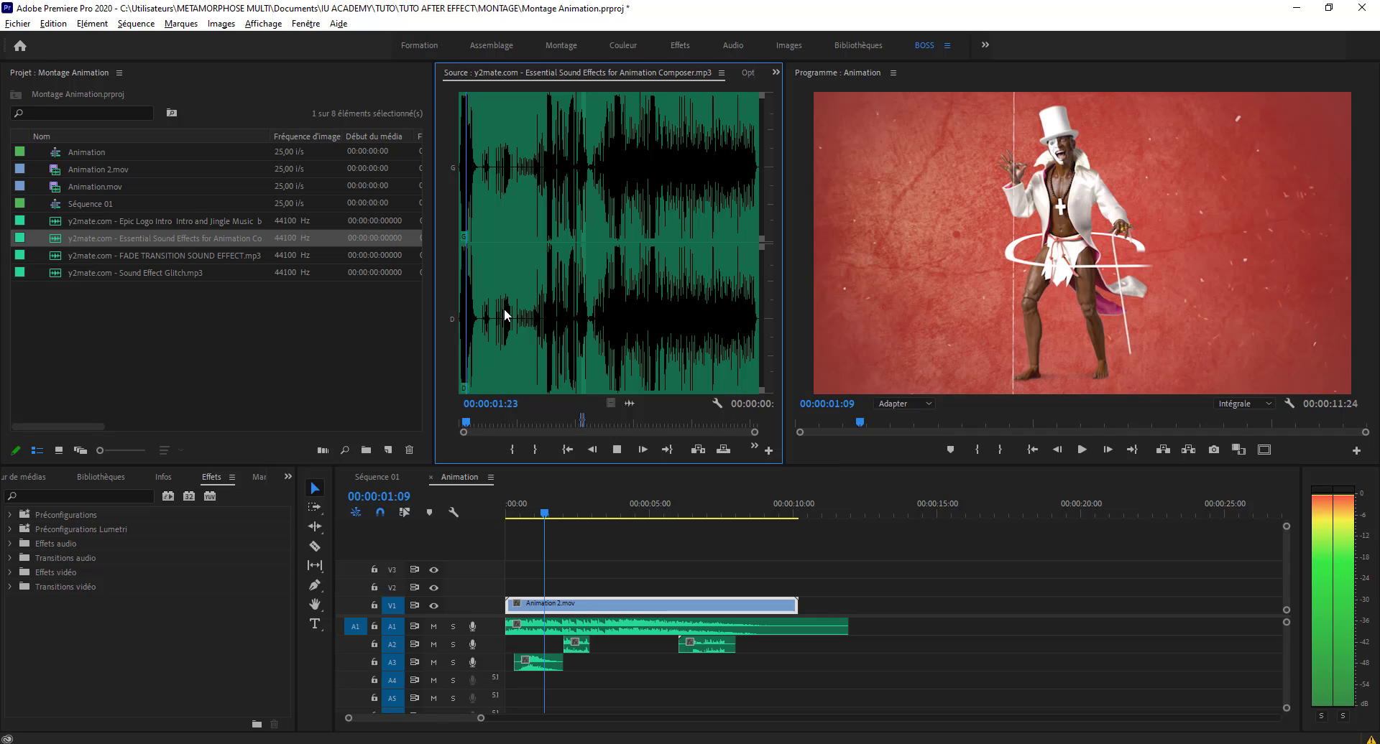
key(space)
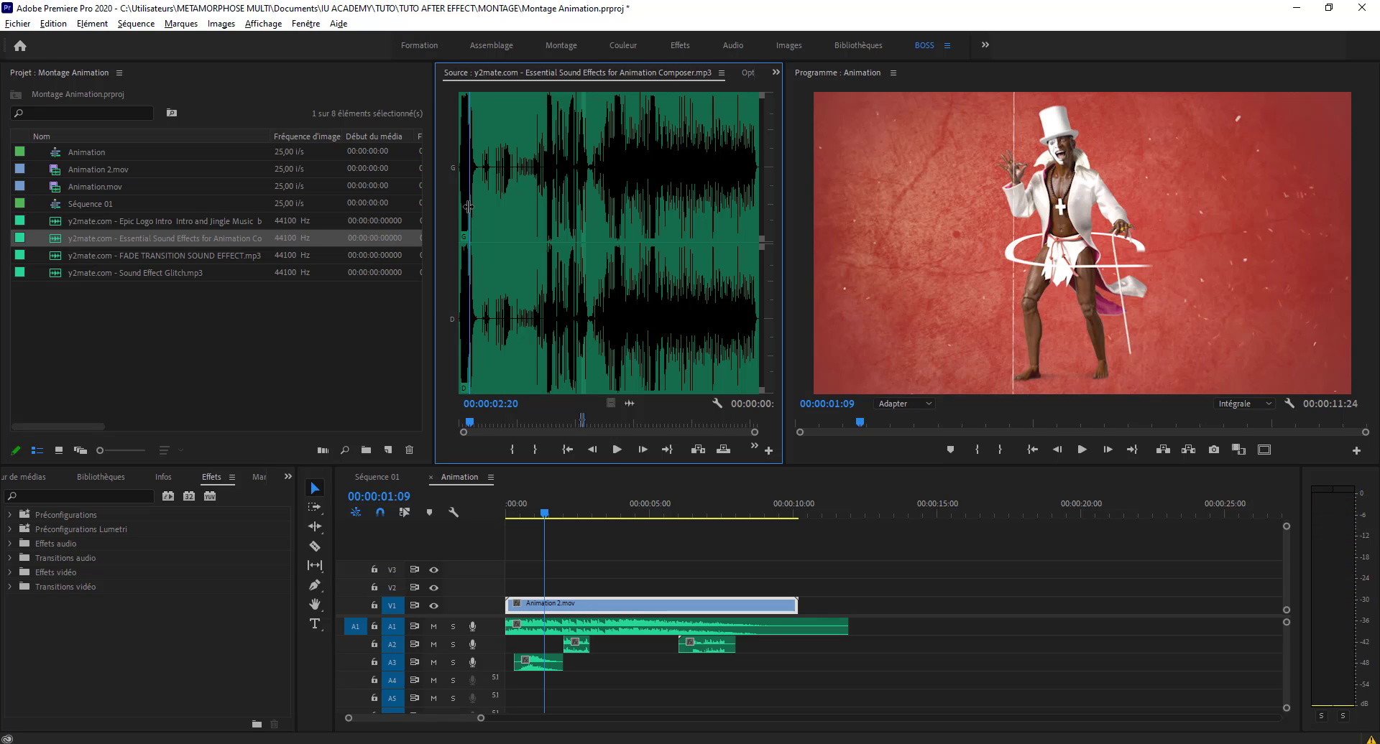
click(460, 209)
key(space)
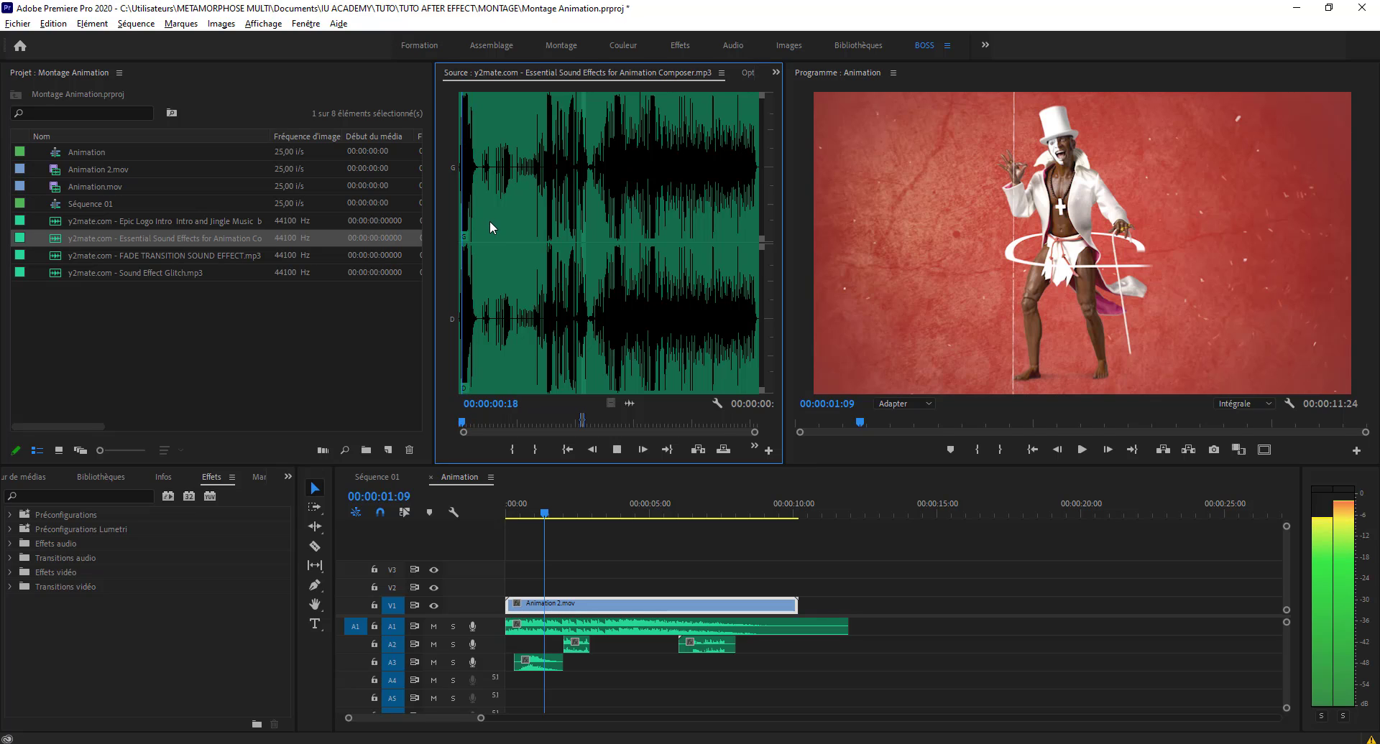
key(space)
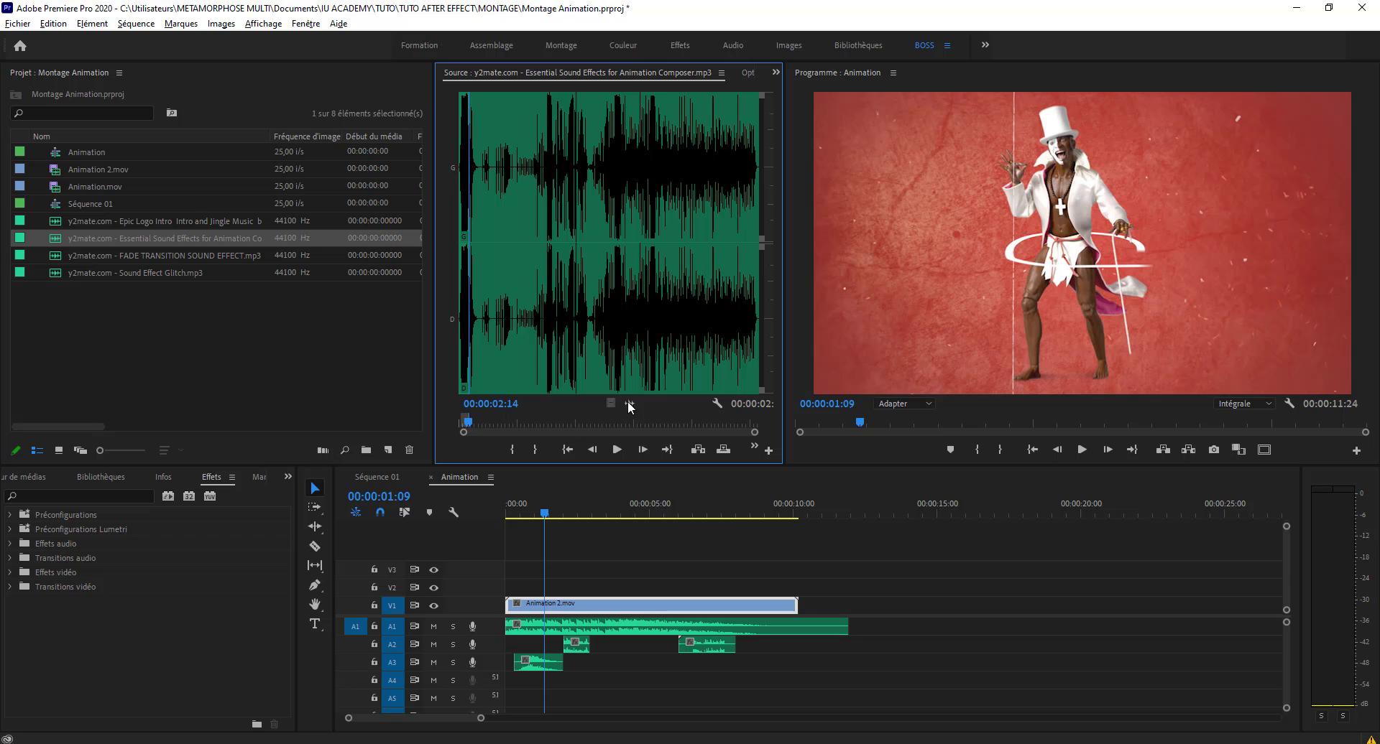
drag(629, 406, 516, 696)
Cancel the Supprimer des pistes dialog without removing tracks and make the timeline taller.
right_click(489, 681)
click(618, 607)
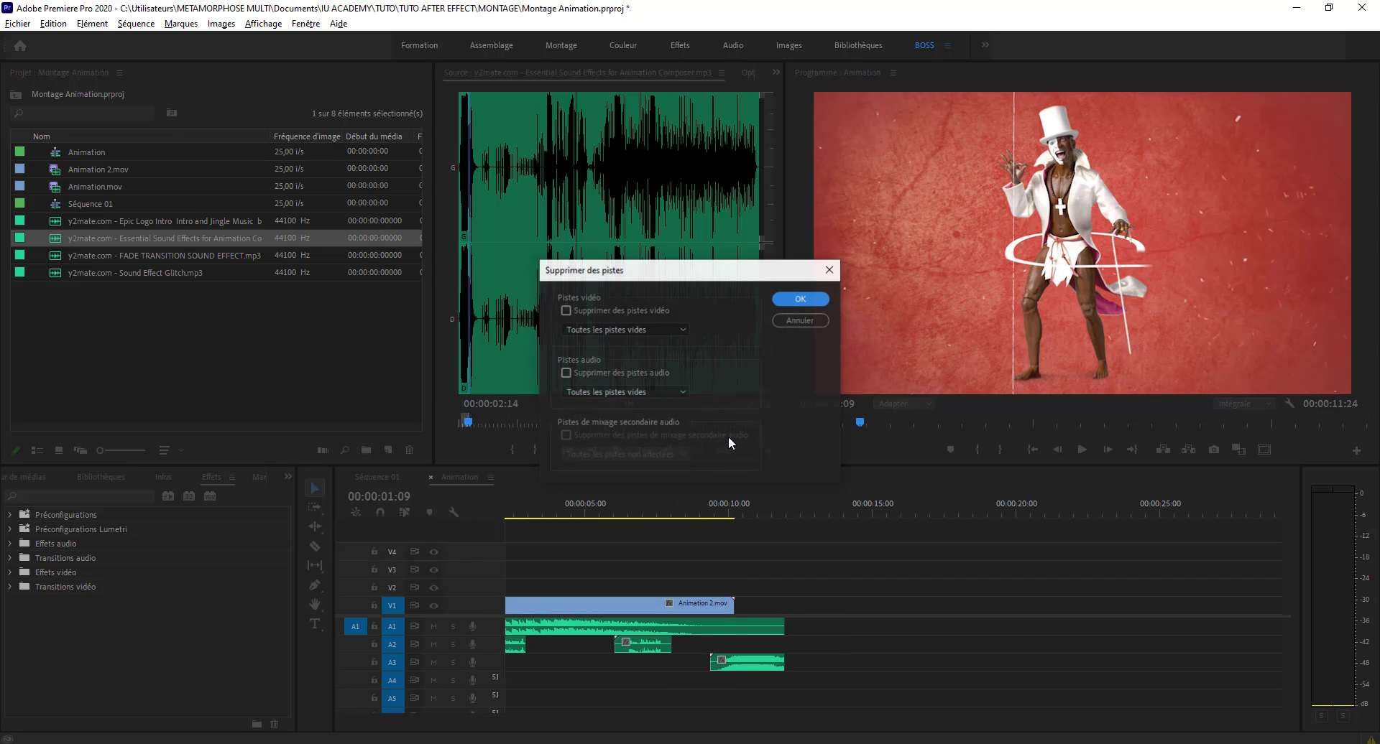
click(811, 301)
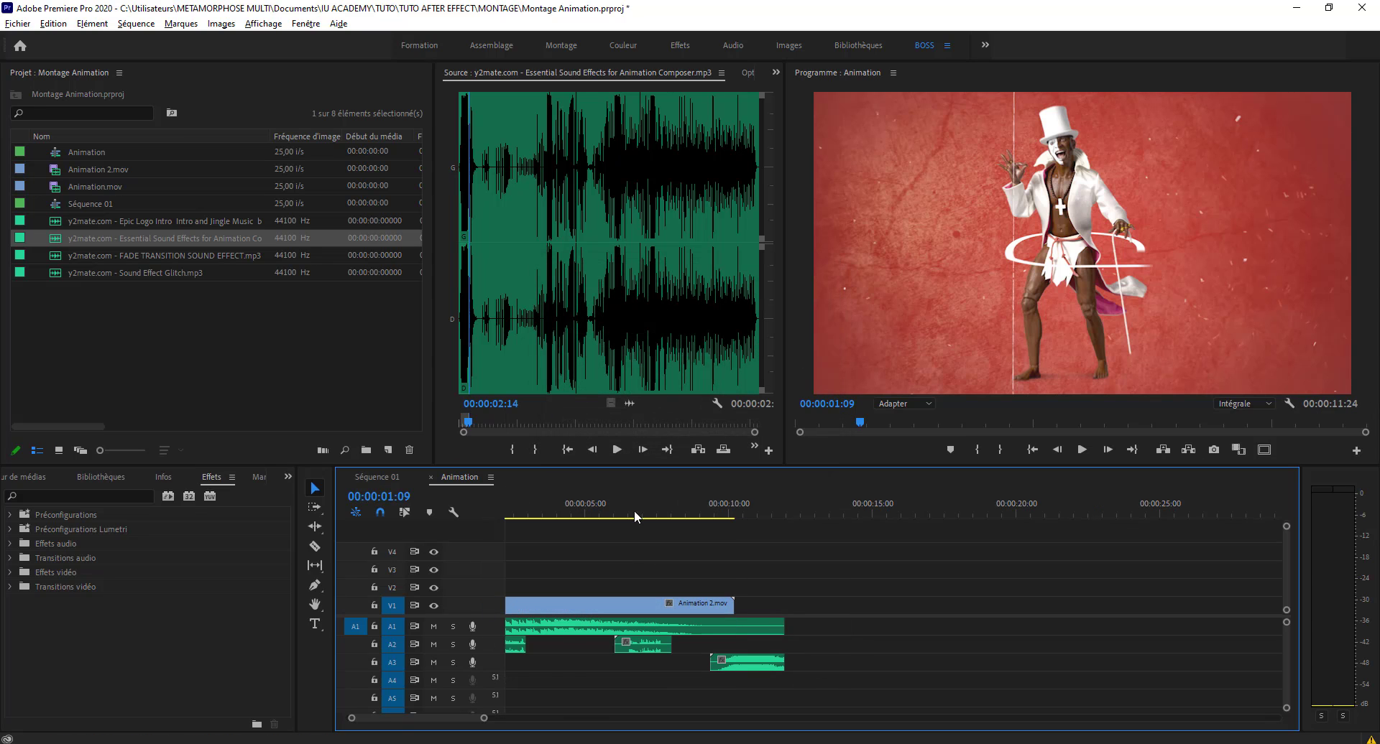
right_click(493, 691)
click(617, 612)
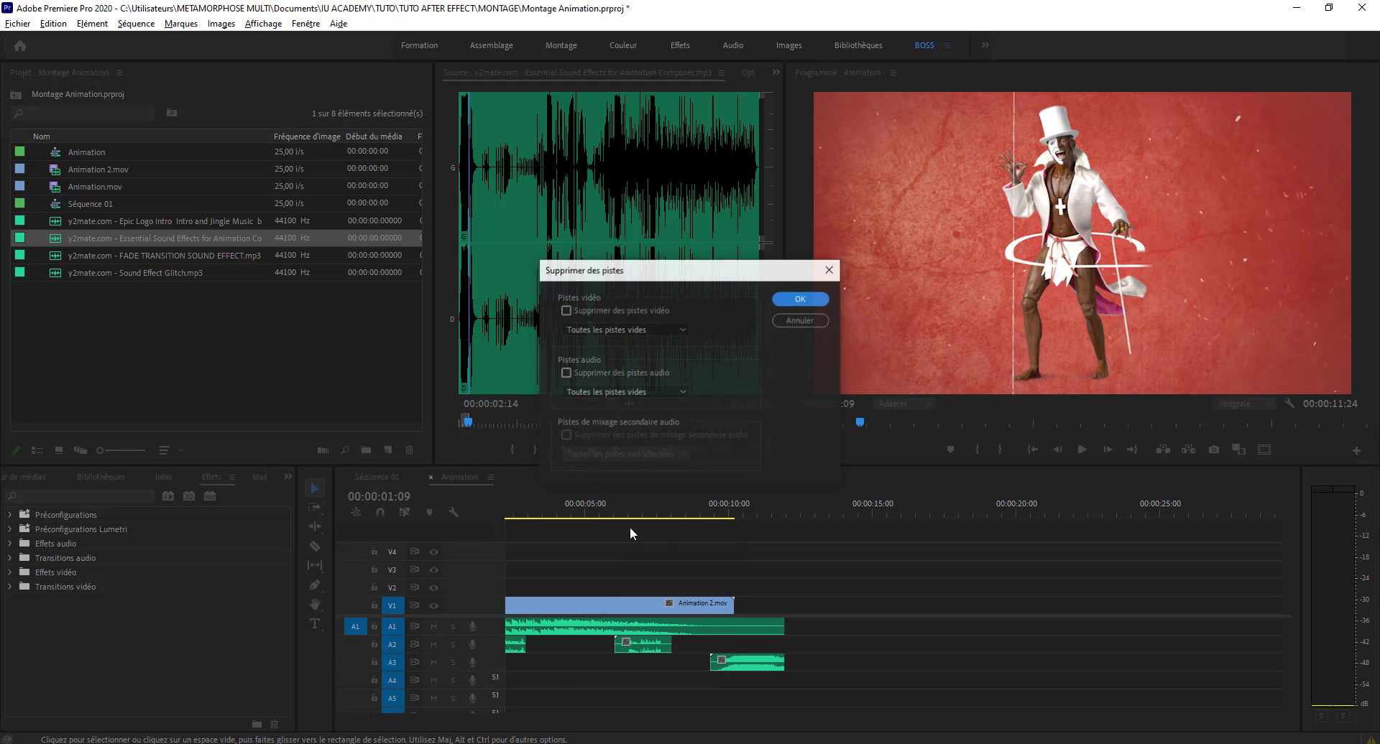
click(792, 296)
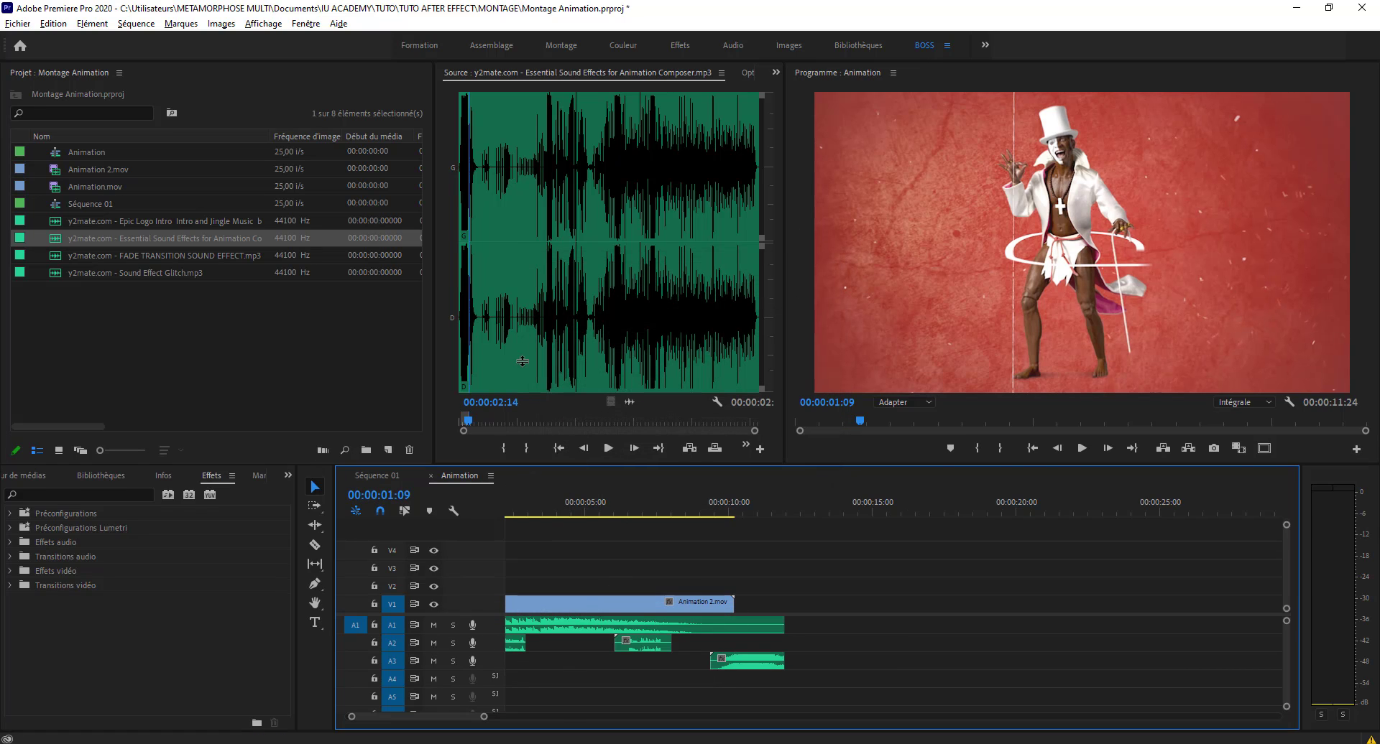
drag(536, 464, 532, 337)
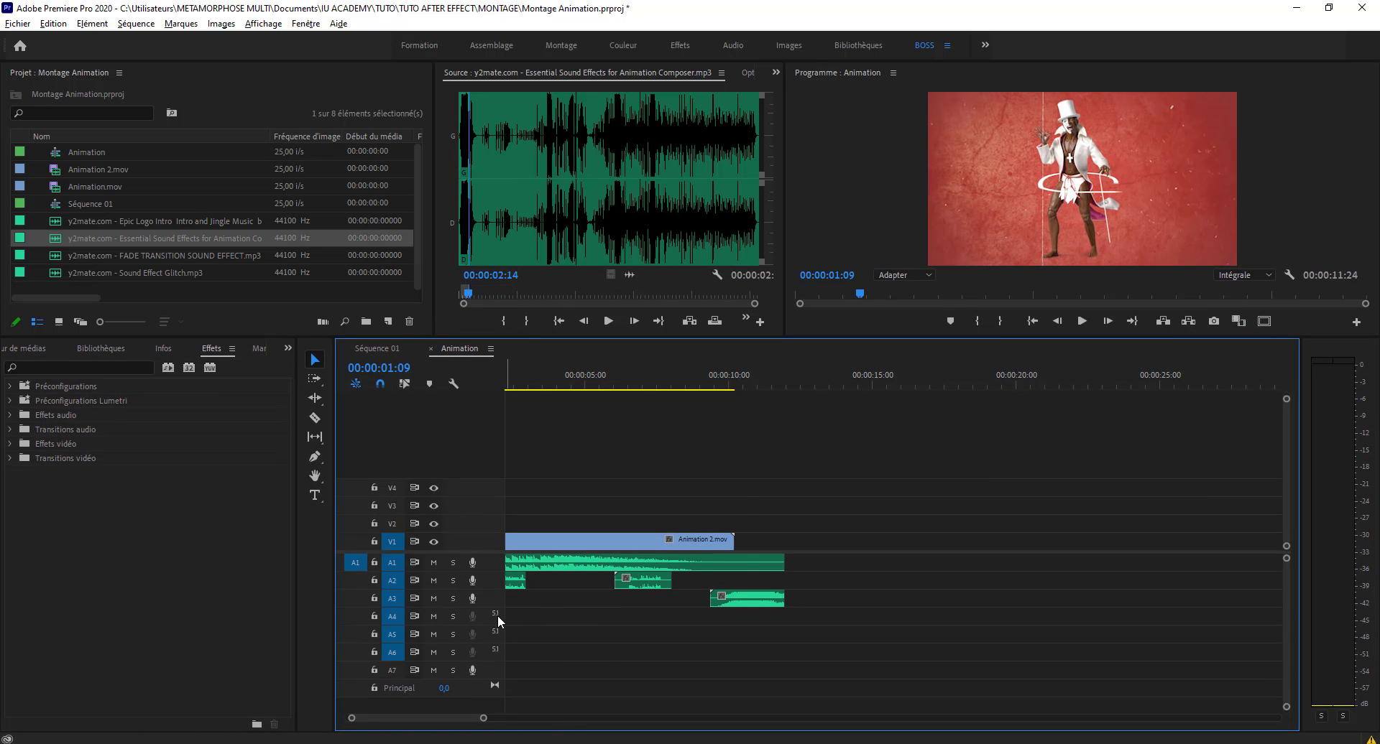
Remove the empty audio track A7 from the Animation sequence.
right_click(497, 615)
click(601, 543)
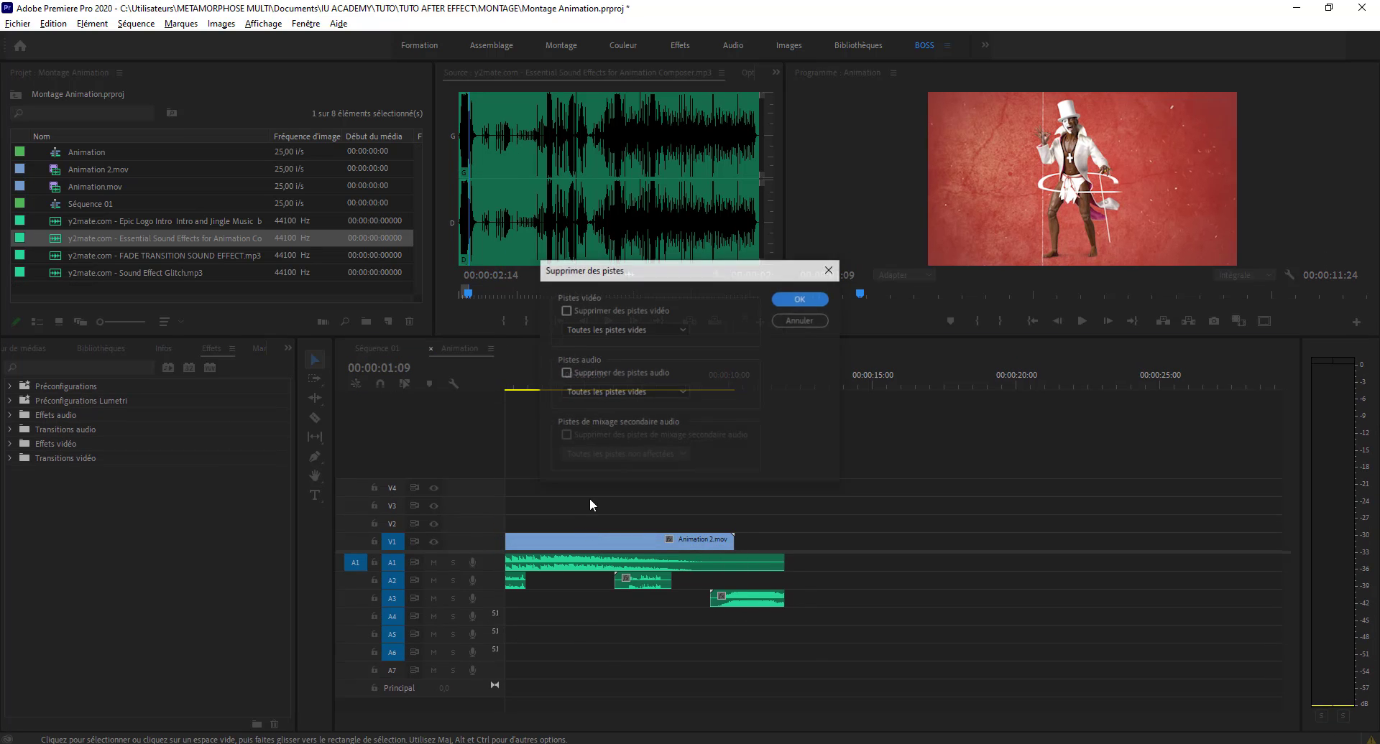
click(792, 296)
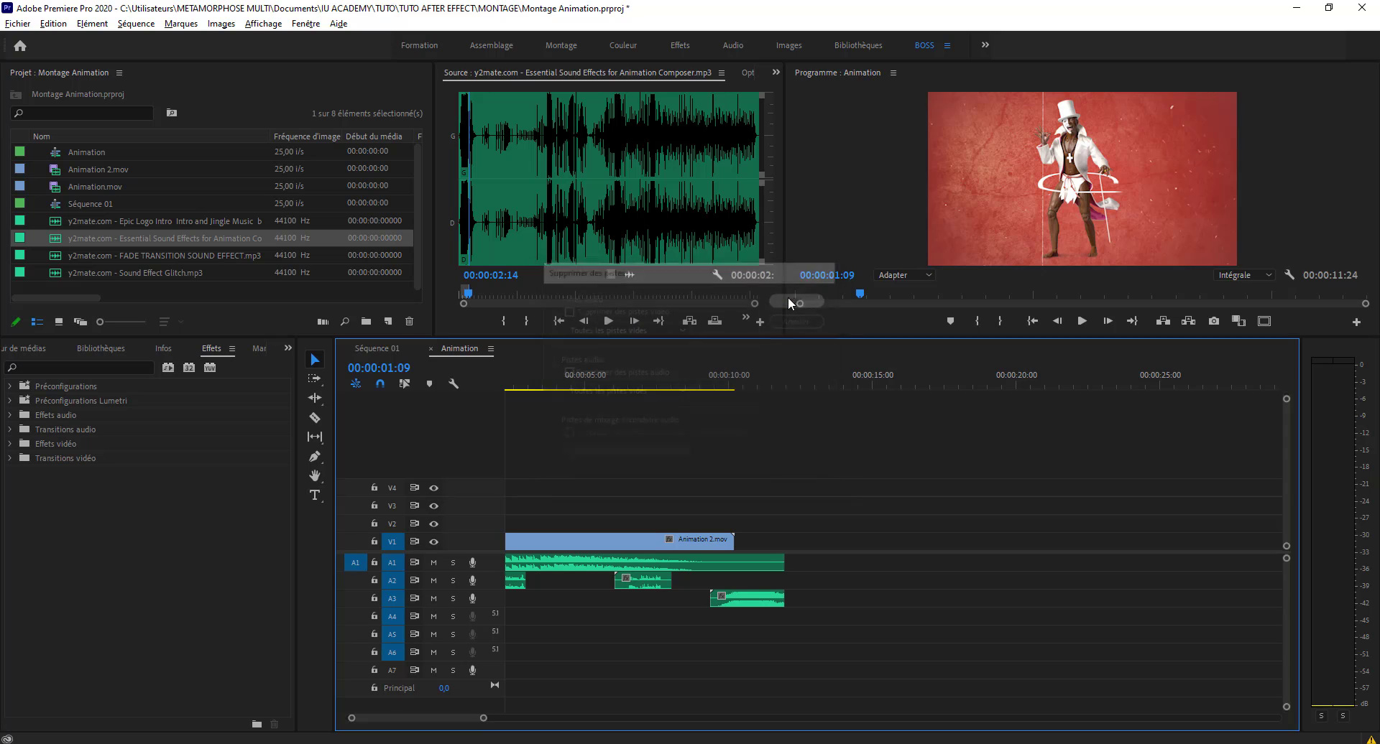
right_click(357, 618)
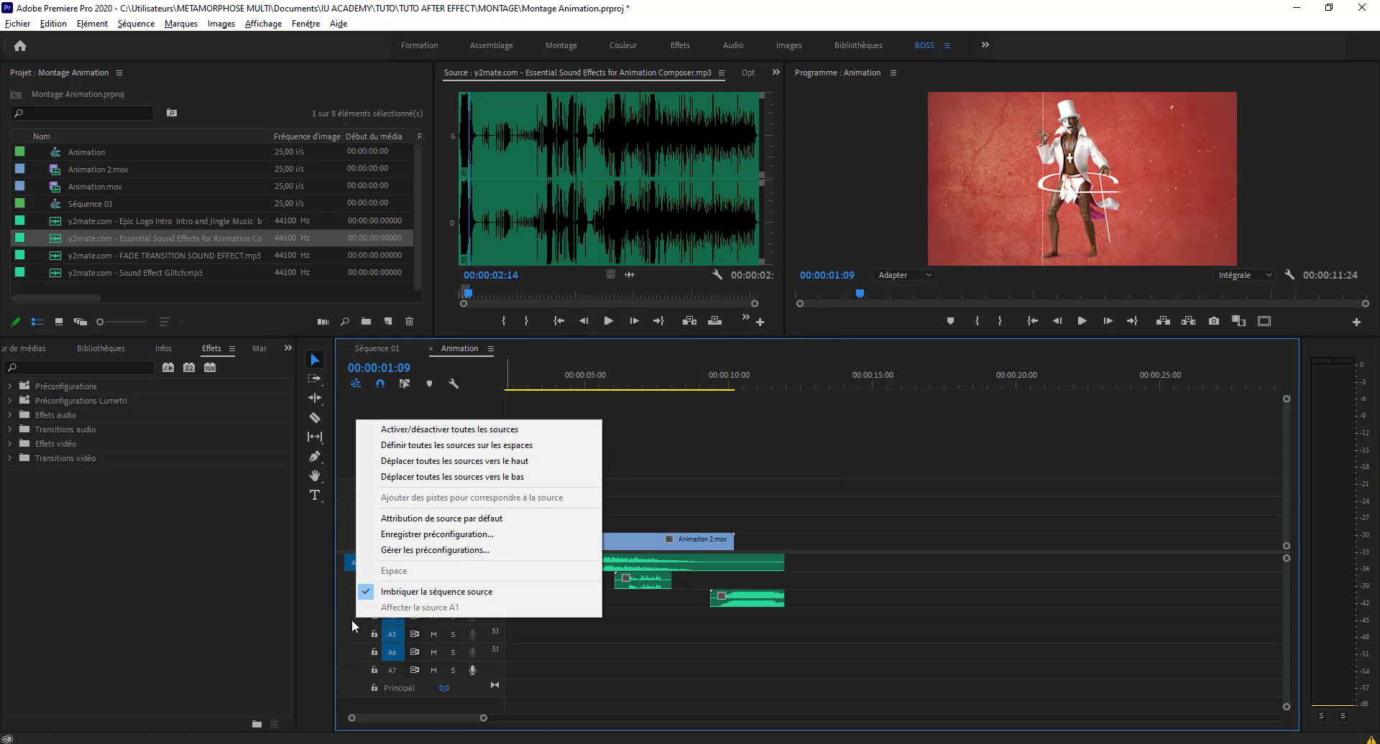
click(541, 642)
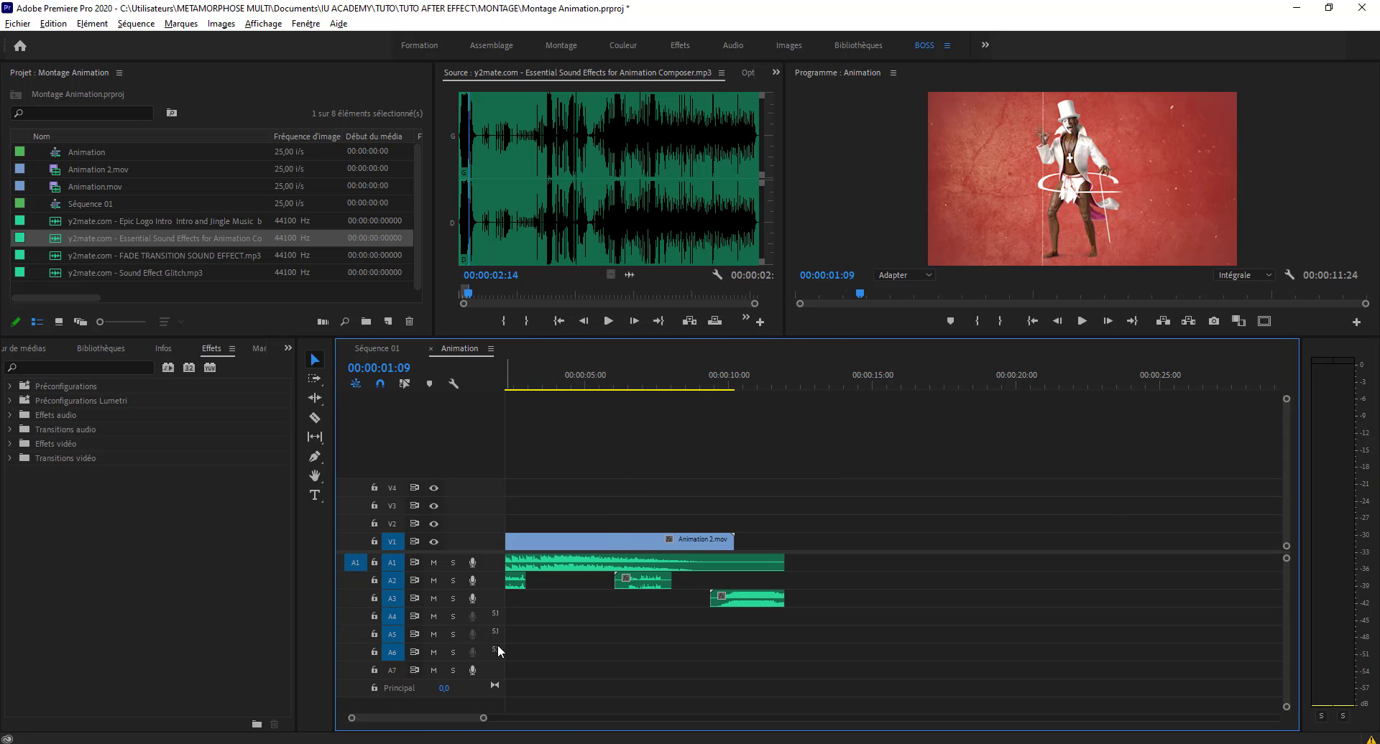
right_click(490, 616)
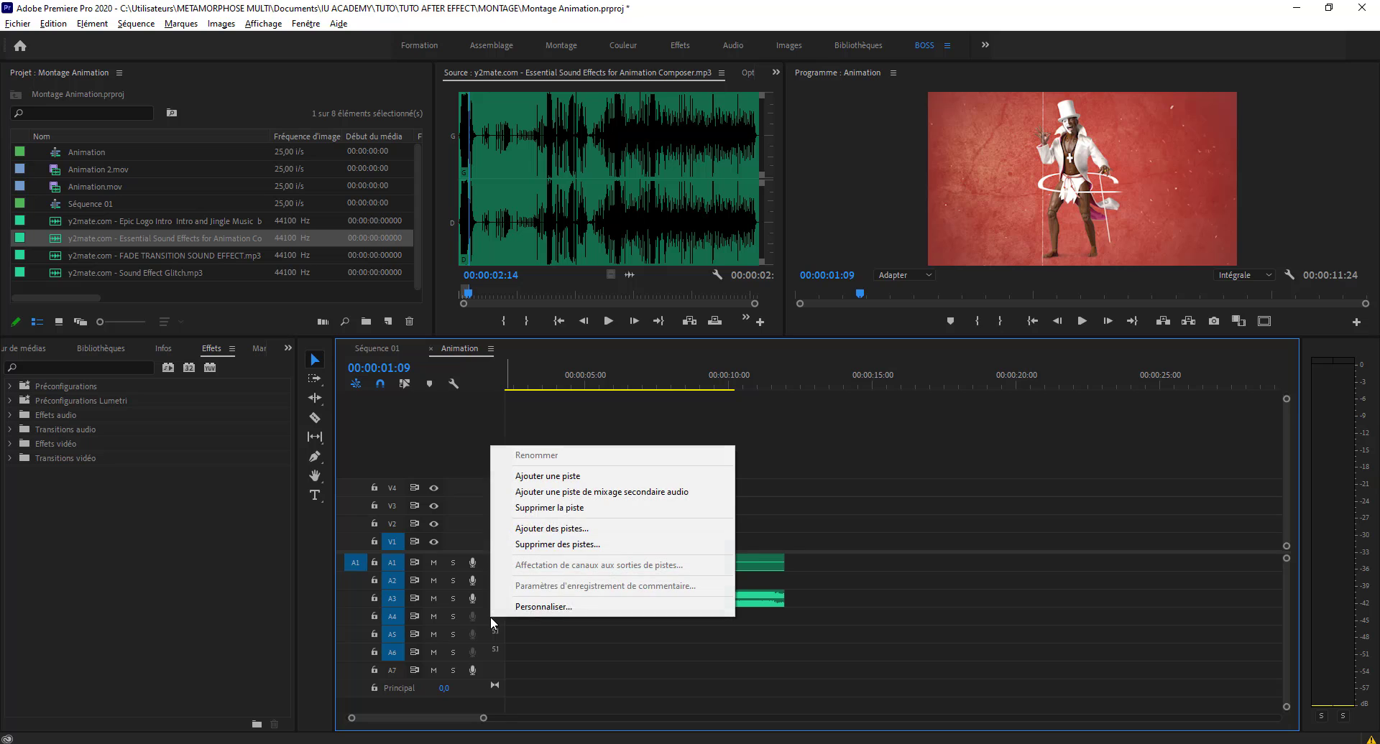
click(564, 509)
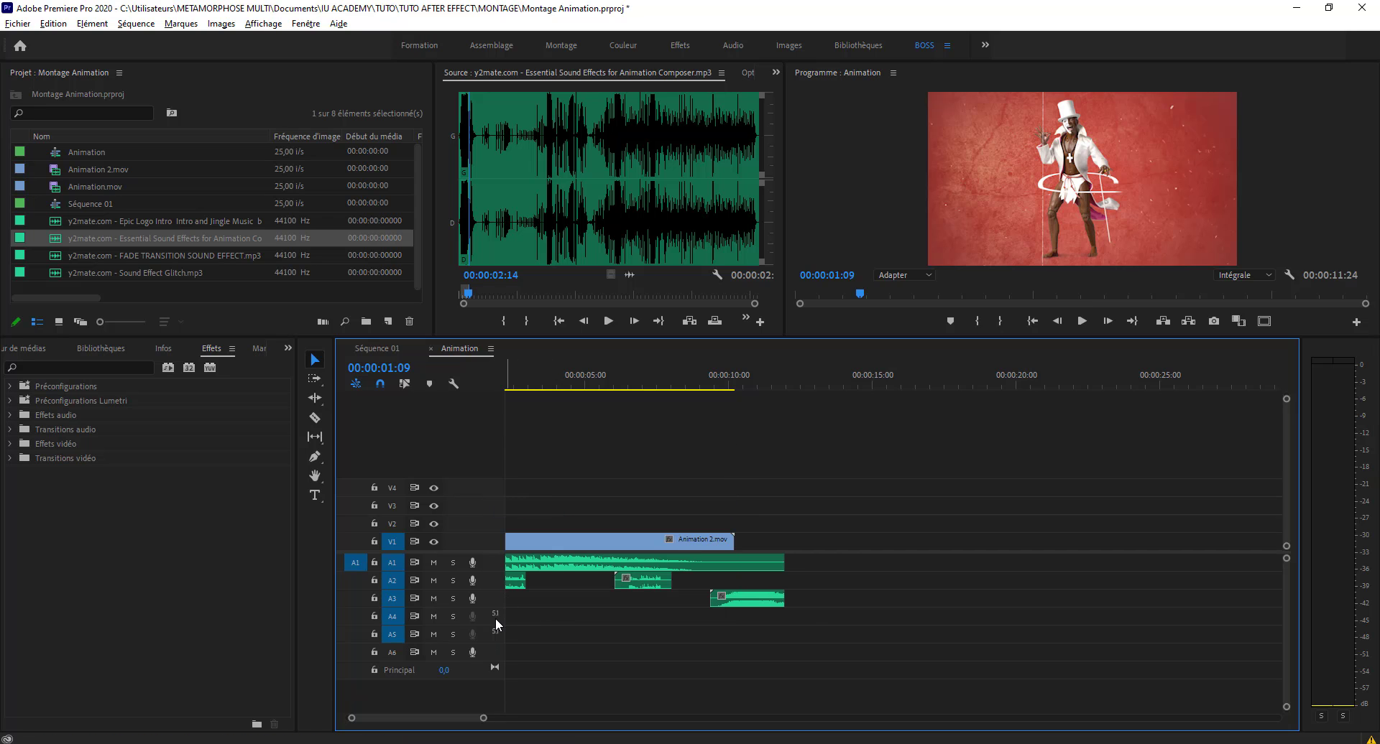
Check the Delete Tracks options from the audio track header menu, cancelling without deleting.
right_click(495, 618)
click(560, 545)
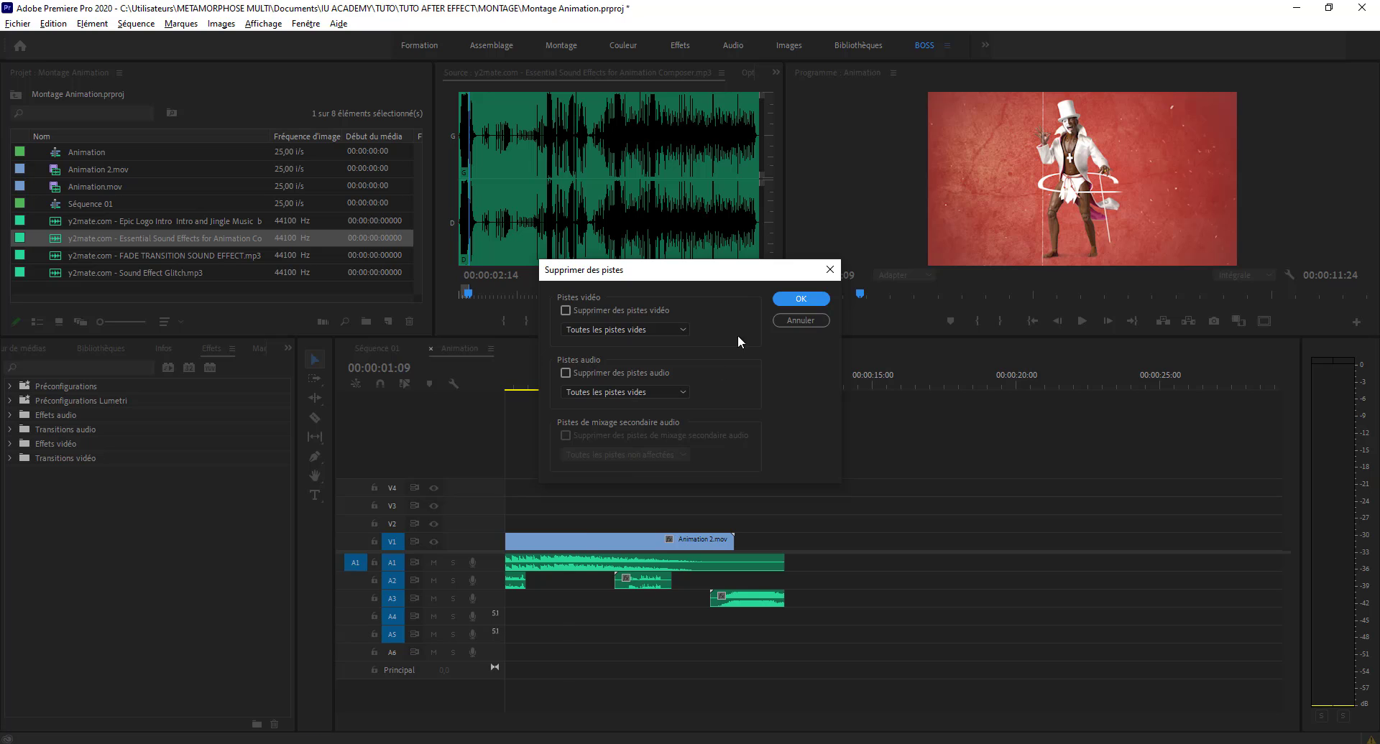
click(788, 300)
right_click(483, 628)
right_click(480, 623)
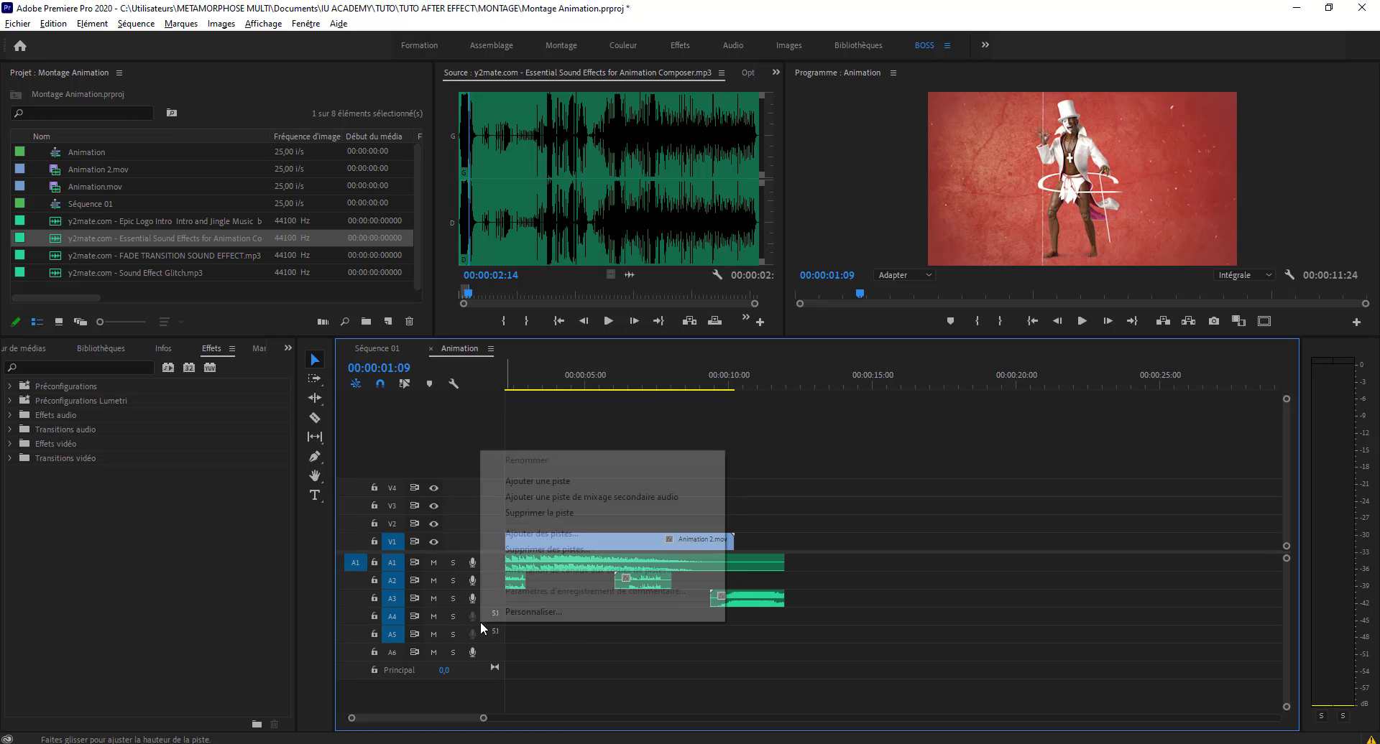
click(528, 549)
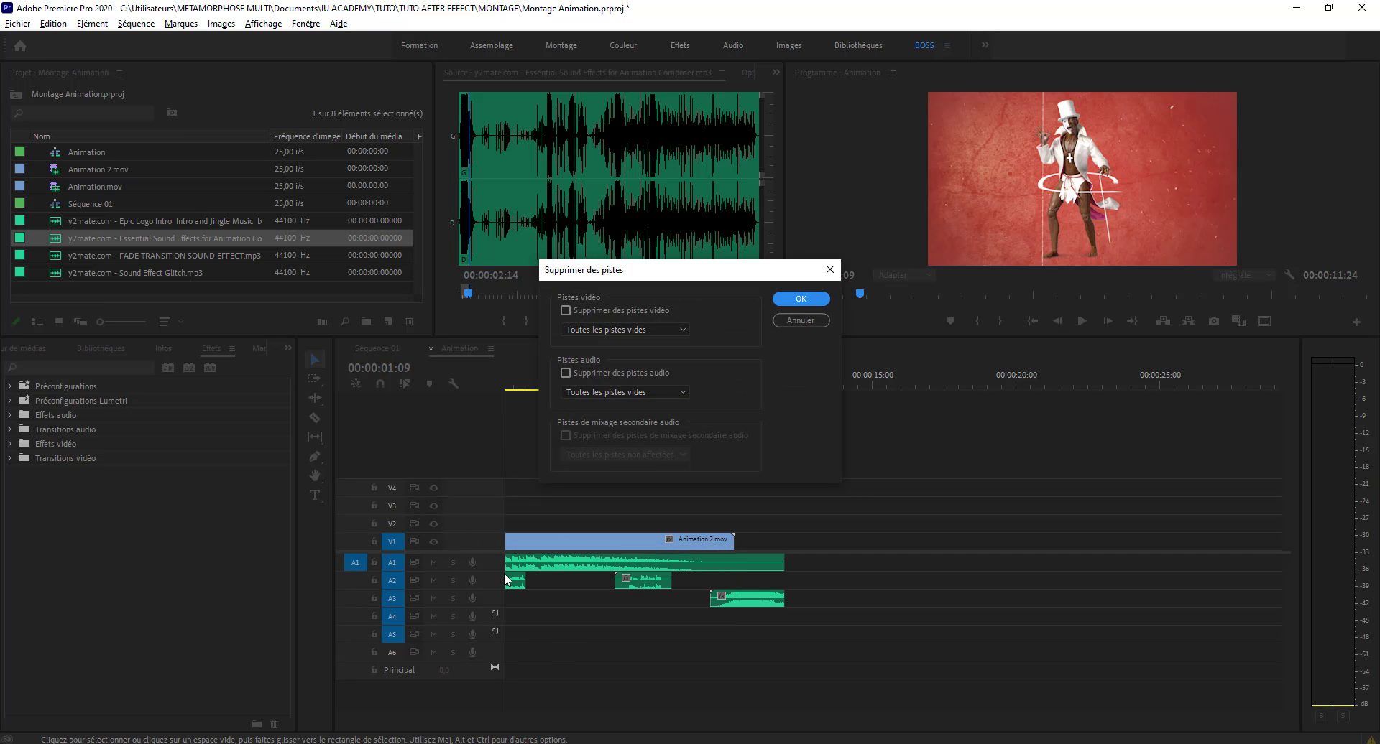
click(817, 317)
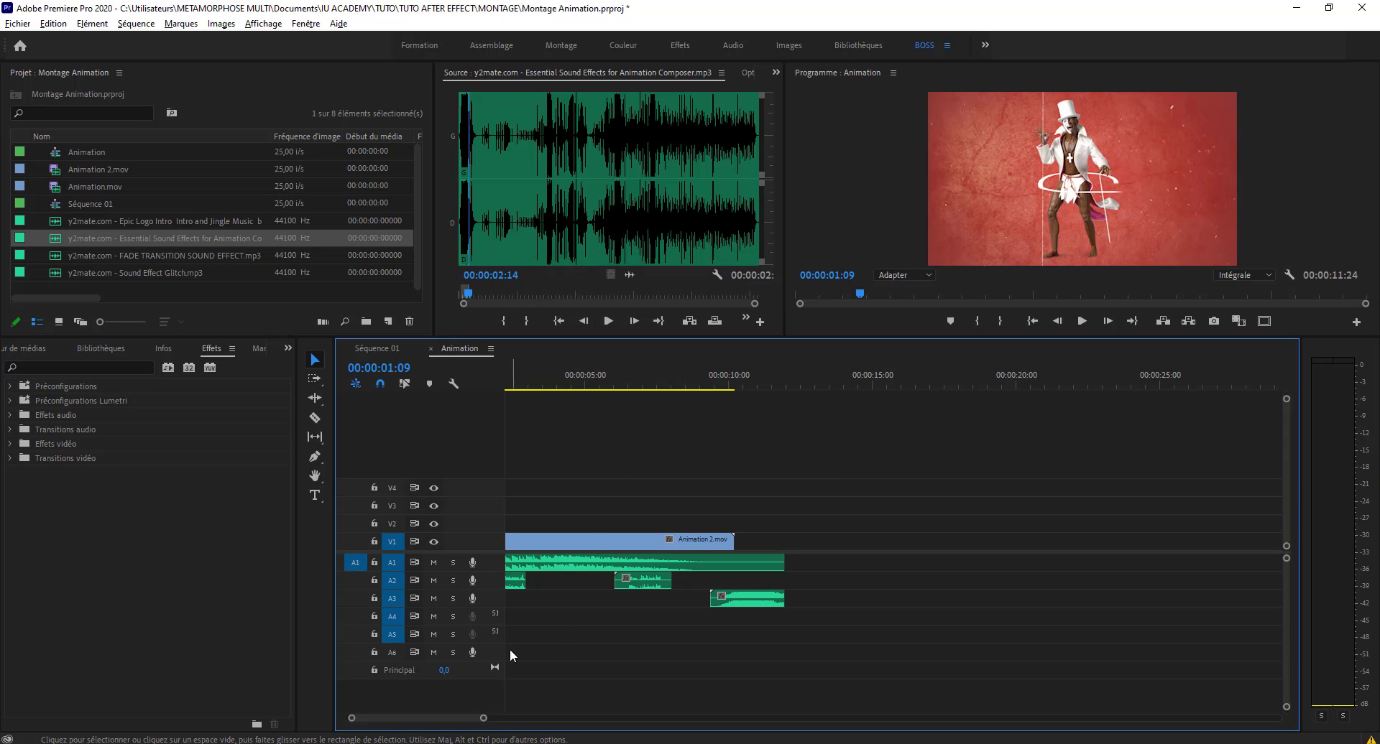
right_click(481, 616)
click(528, 544)
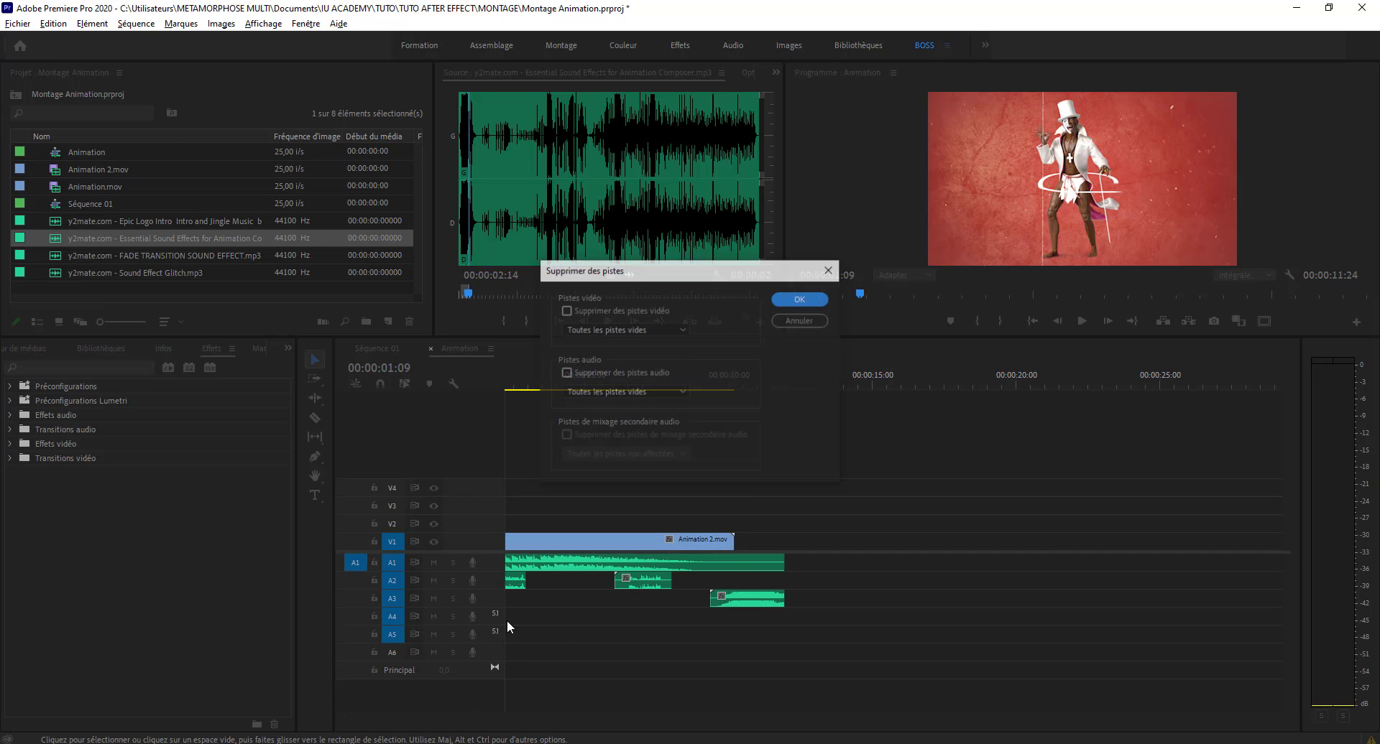
click(803, 318)
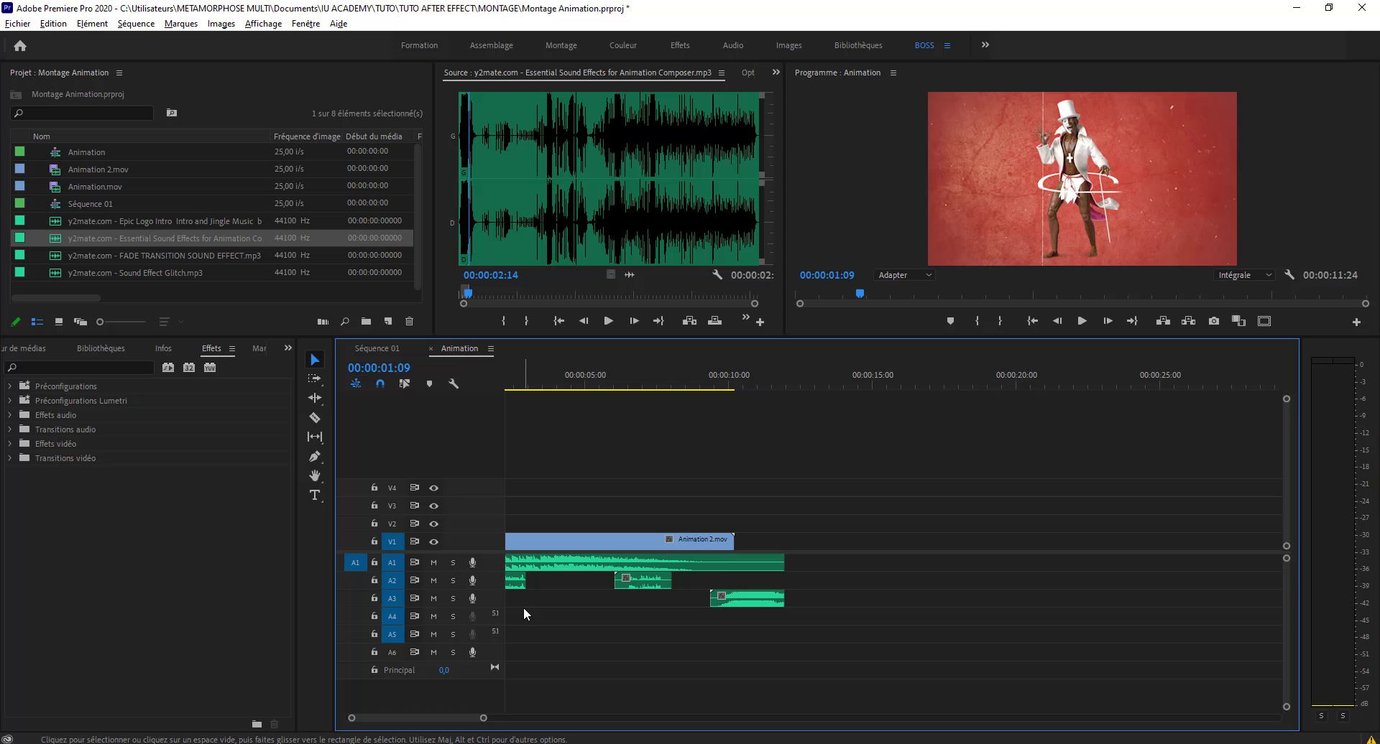
Delete the empty audio tracks A6 and then A5.
right_click(484, 616)
click(555, 508)
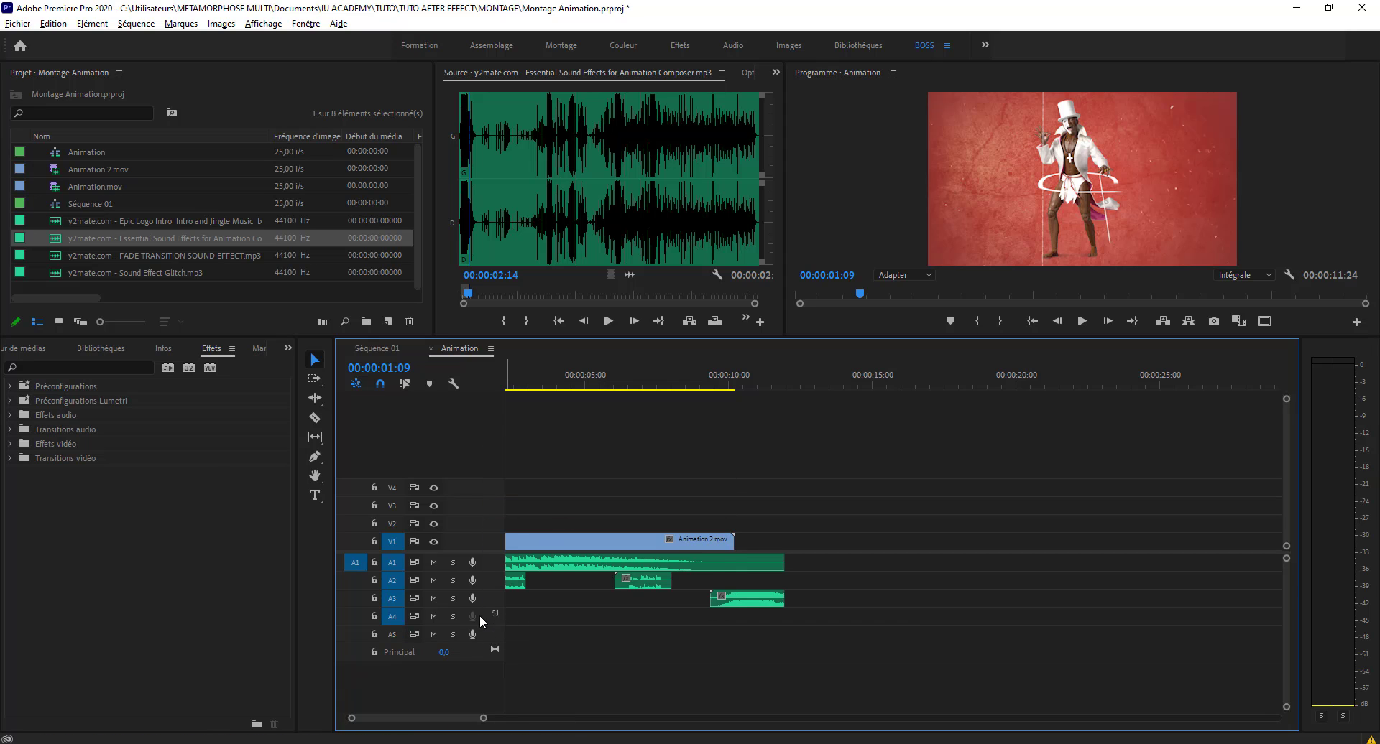
right_click(480, 615)
click(546, 508)
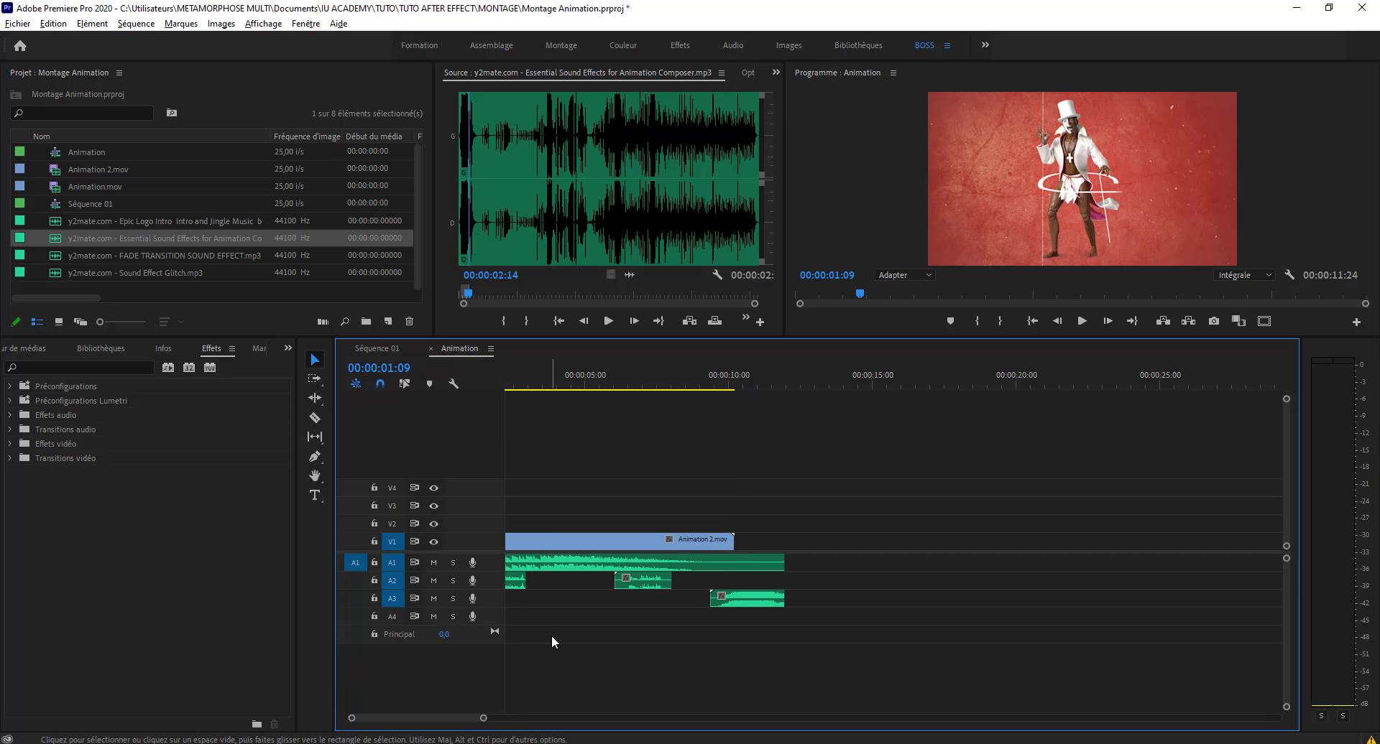
Move the A3 sound effect onto A4 at 00:00 and preview it.
drag(740, 608, 544, 610)
key(Home)
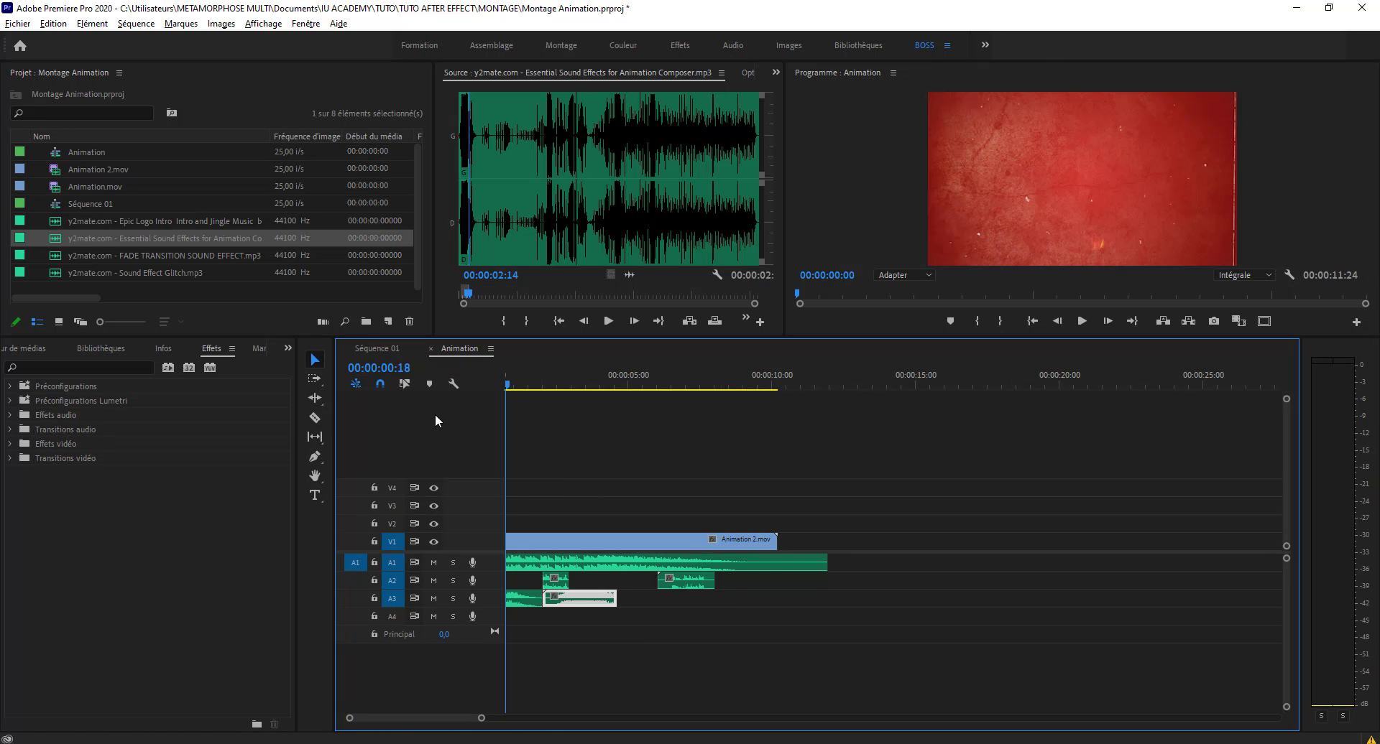
drag(581, 602, 517, 623)
key(space)
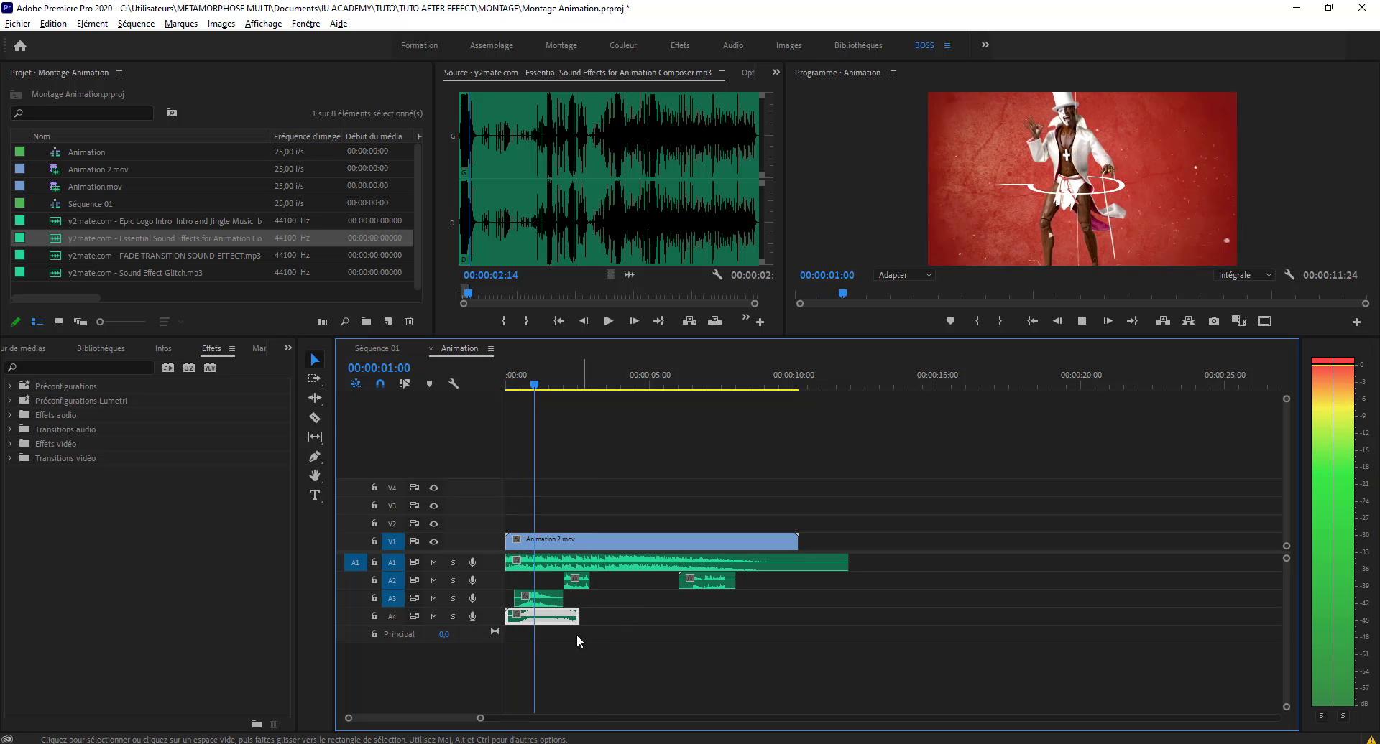
key(space)
Trim the end of the A4 sound effect back to about 00:00:01:18 and play it back.
drag(520, 620, 529, 620)
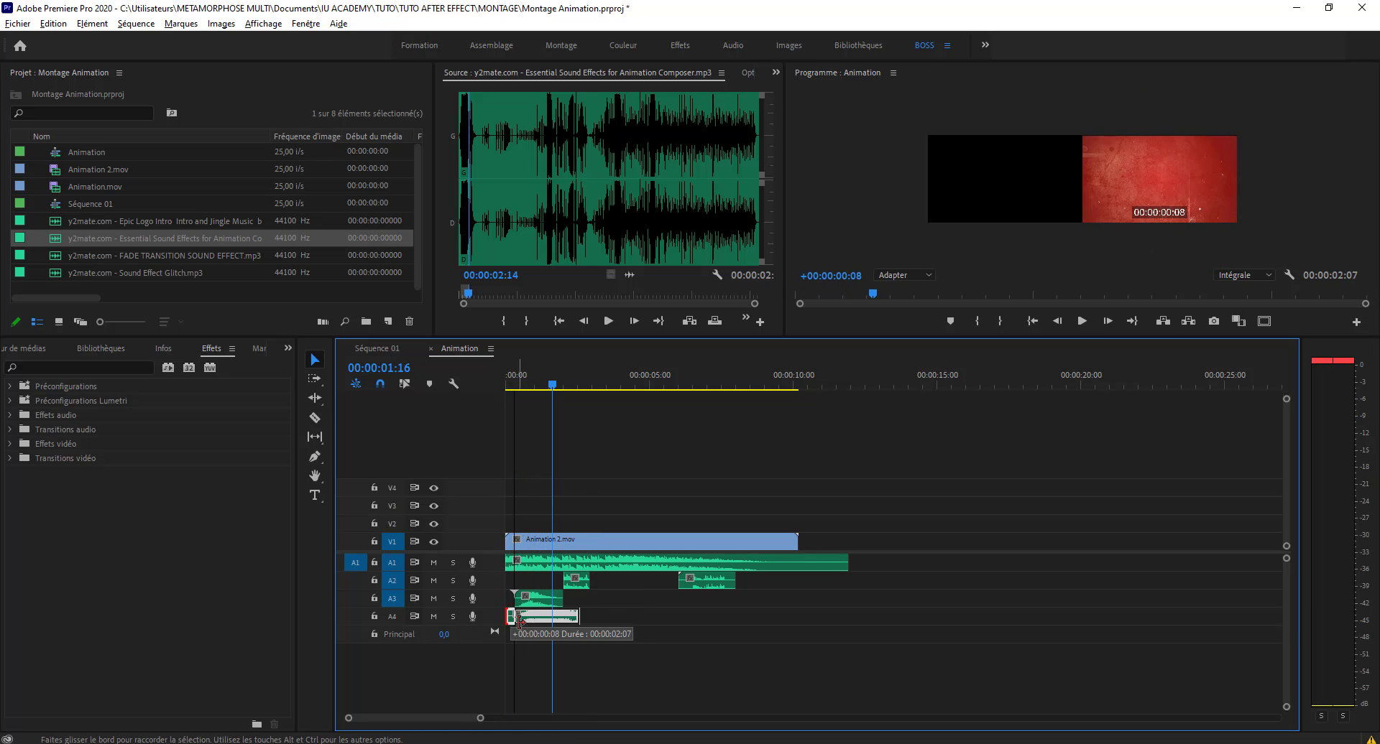
key(Home)
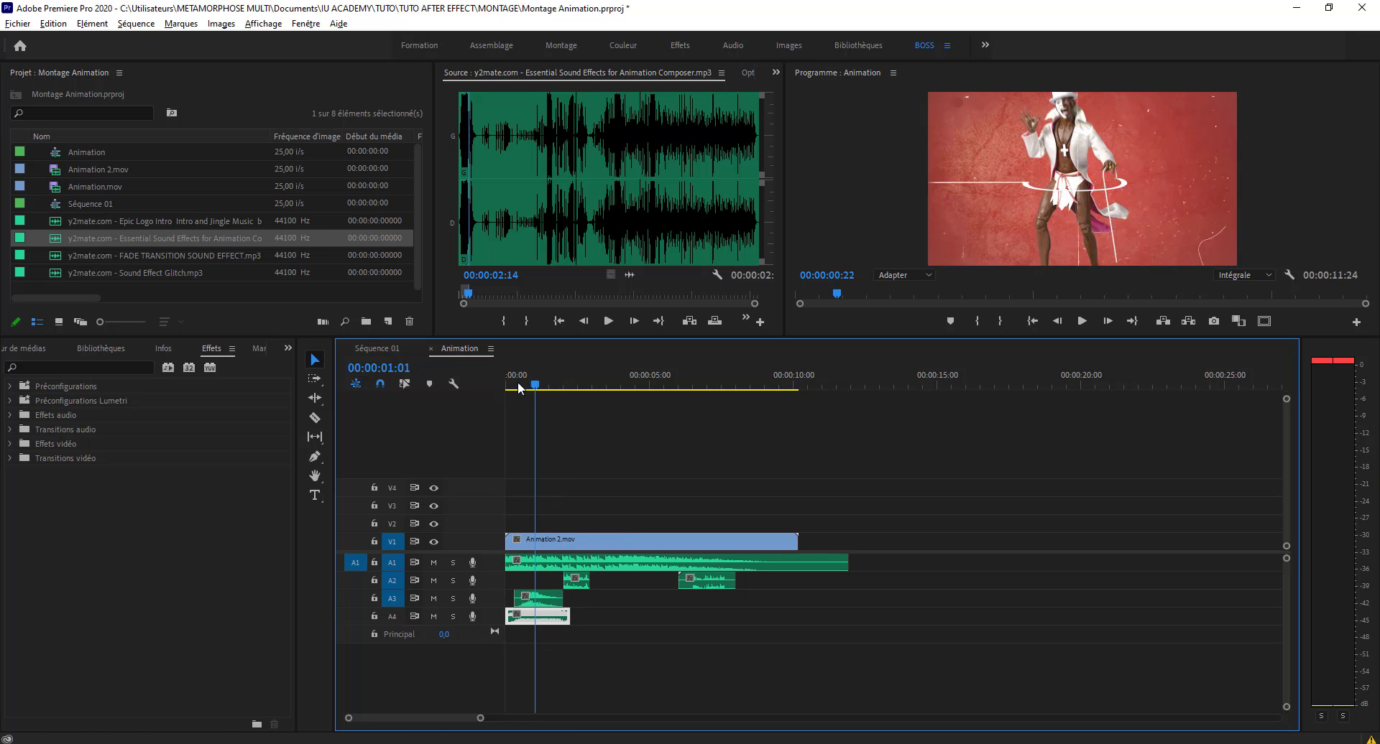
key(space)
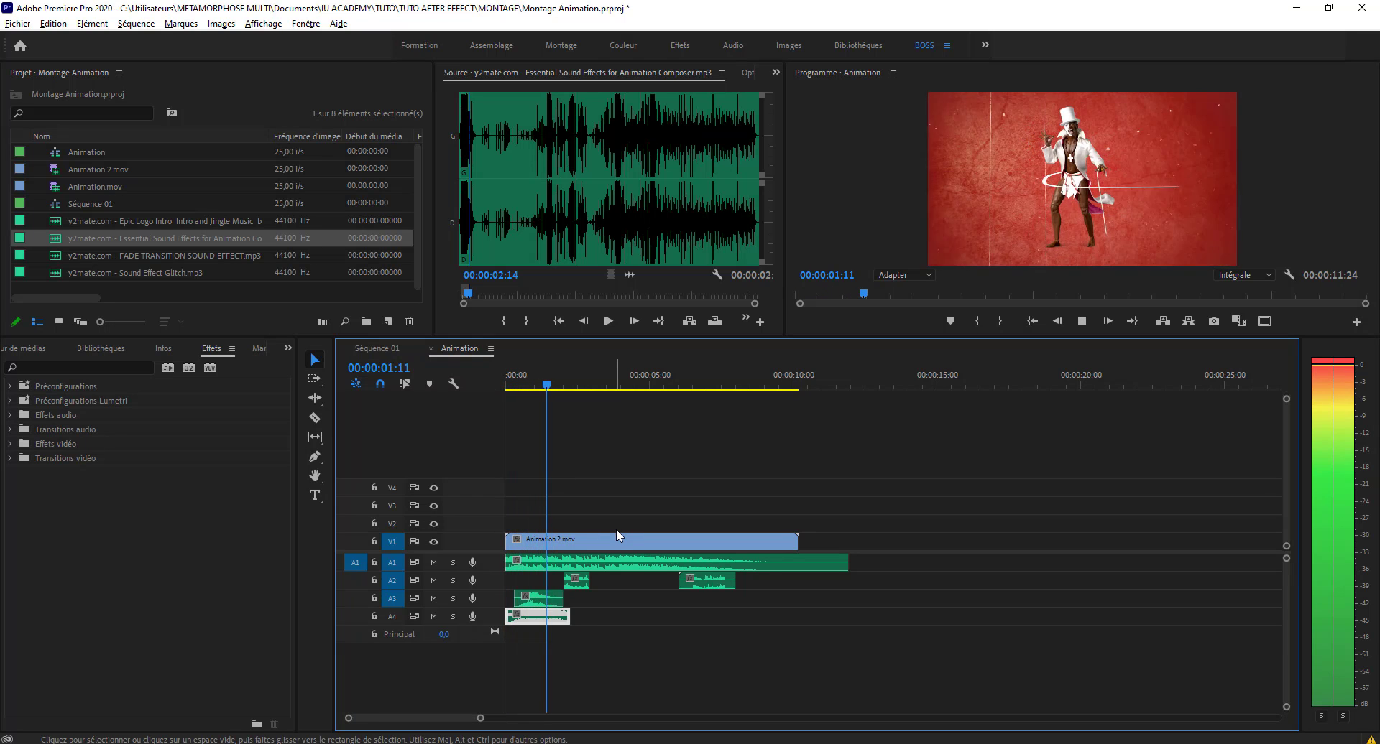
click(615, 538)
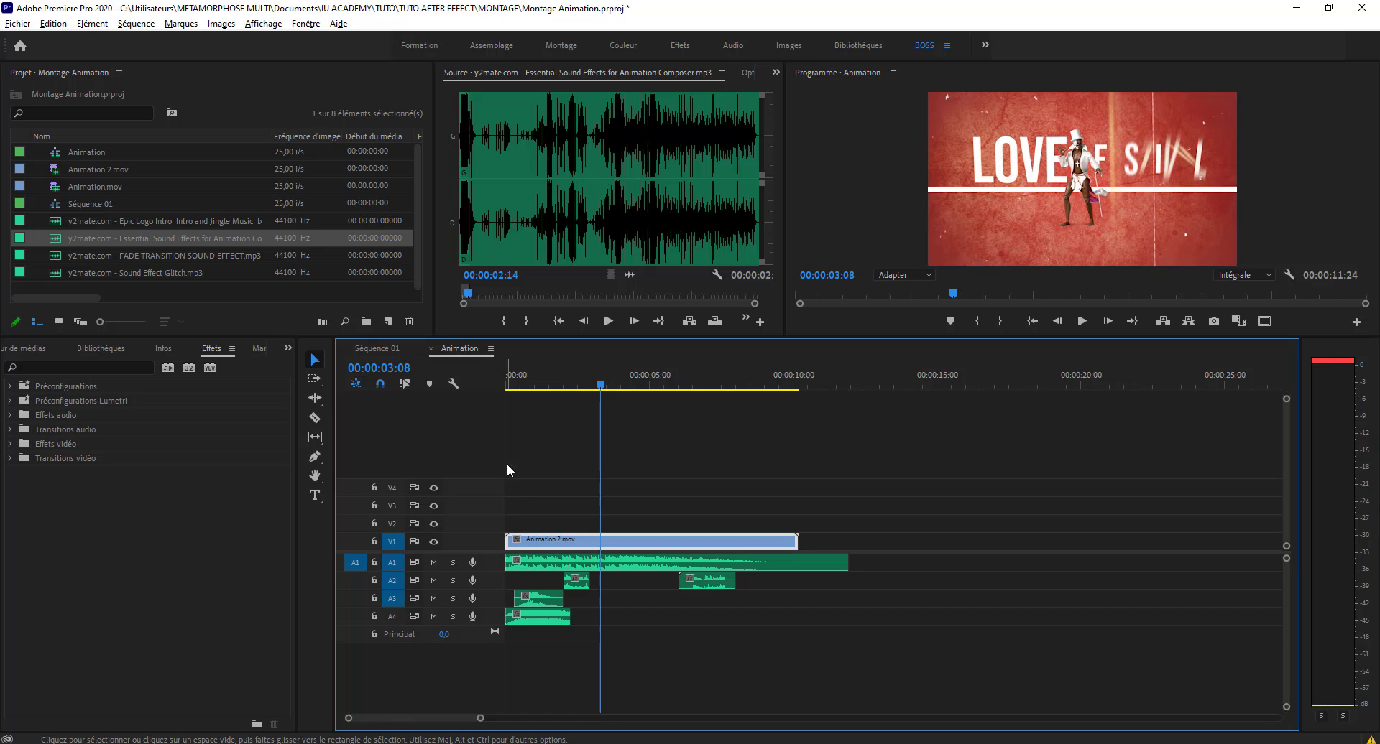
click(533, 404)
key(space)
click(550, 389)
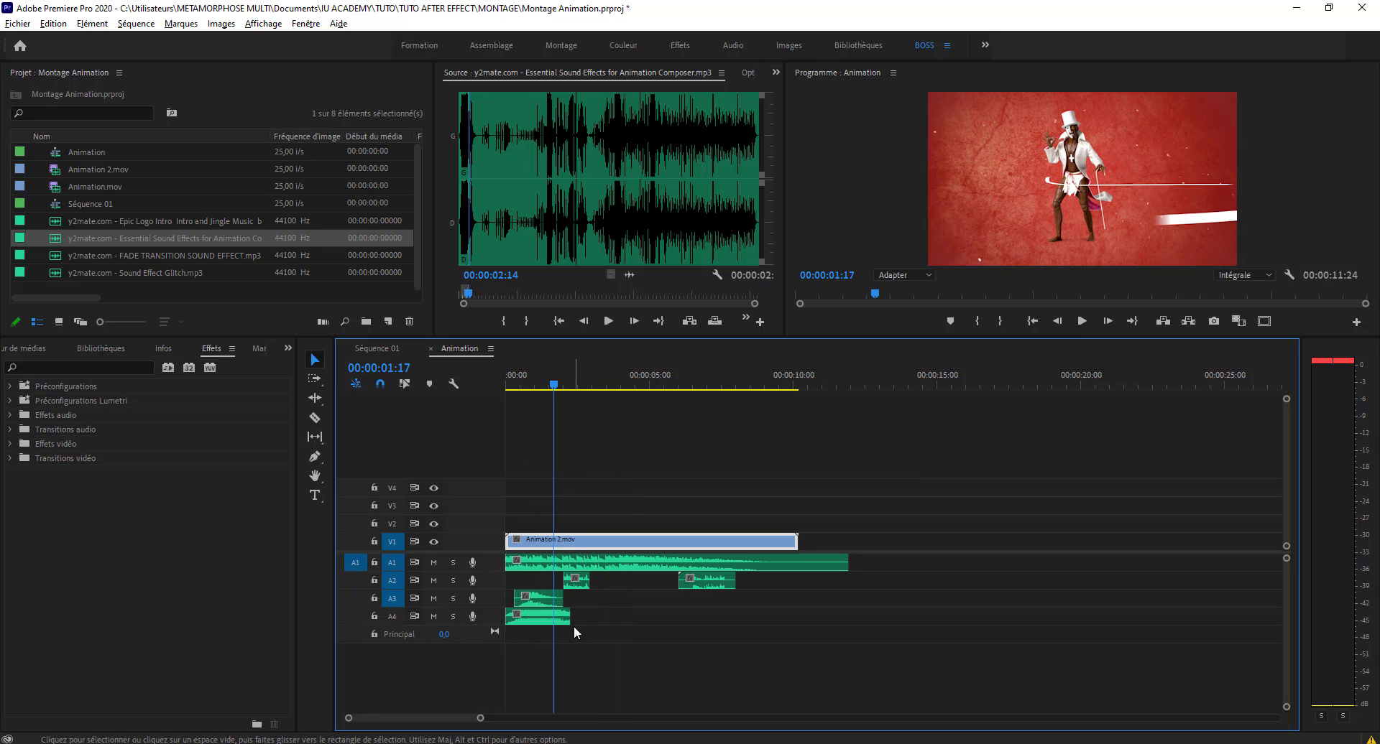
click(544, 379)
drag(546, 379, 554, 379)
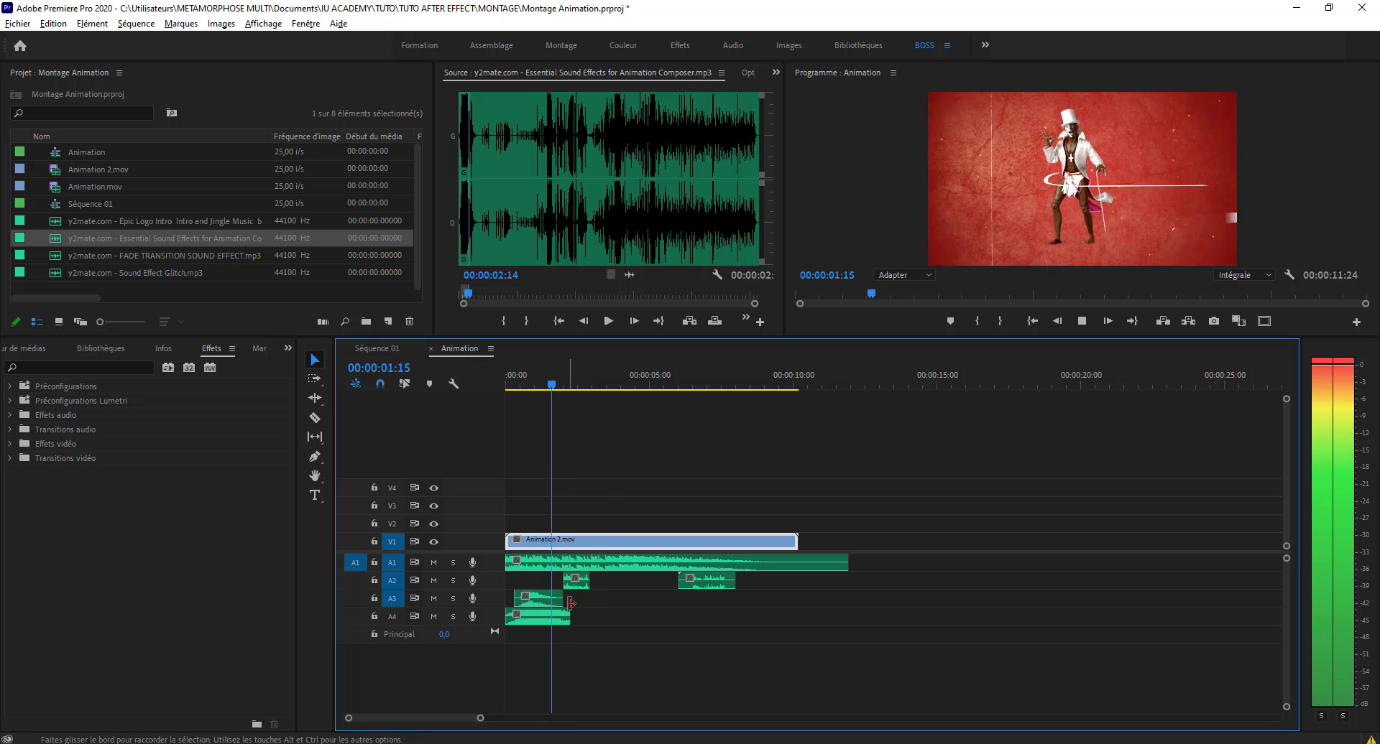
drag(570, 616, 554, 616)
click(530, 378)
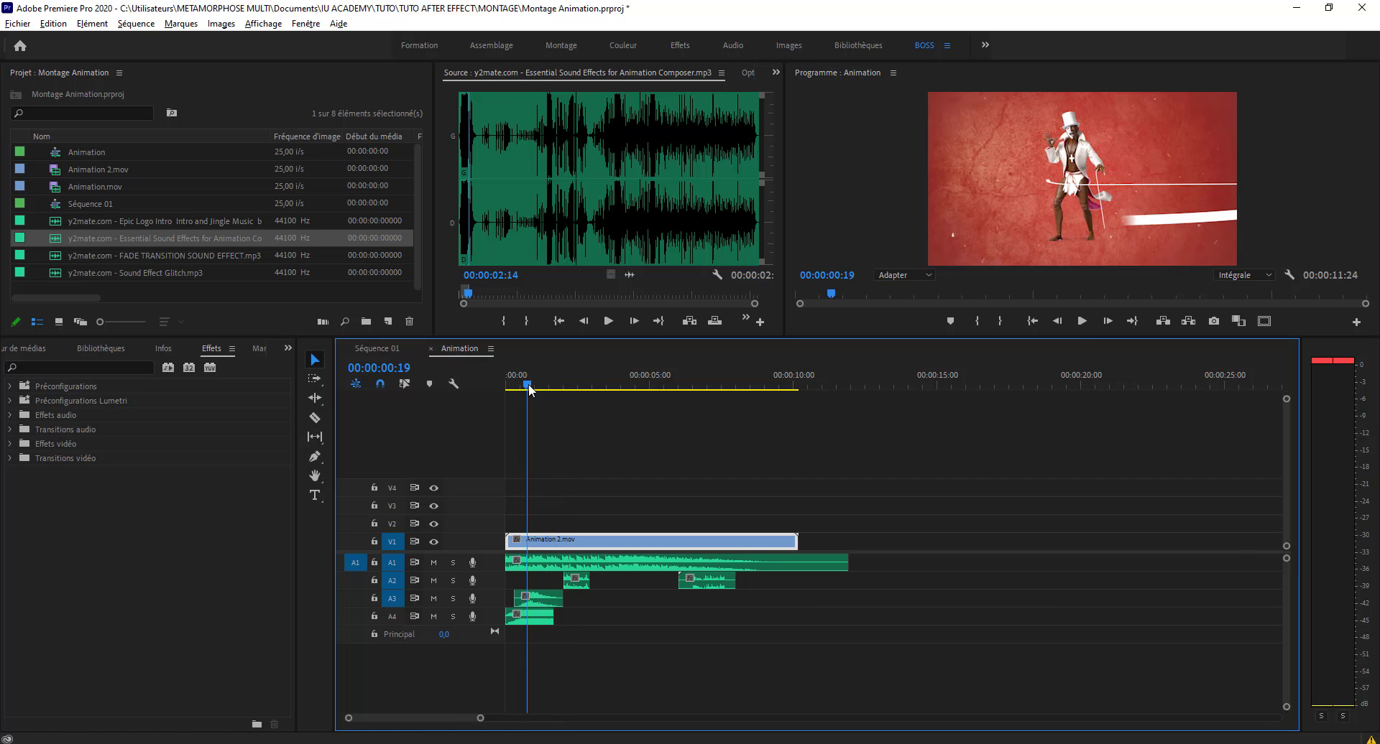
key(space)
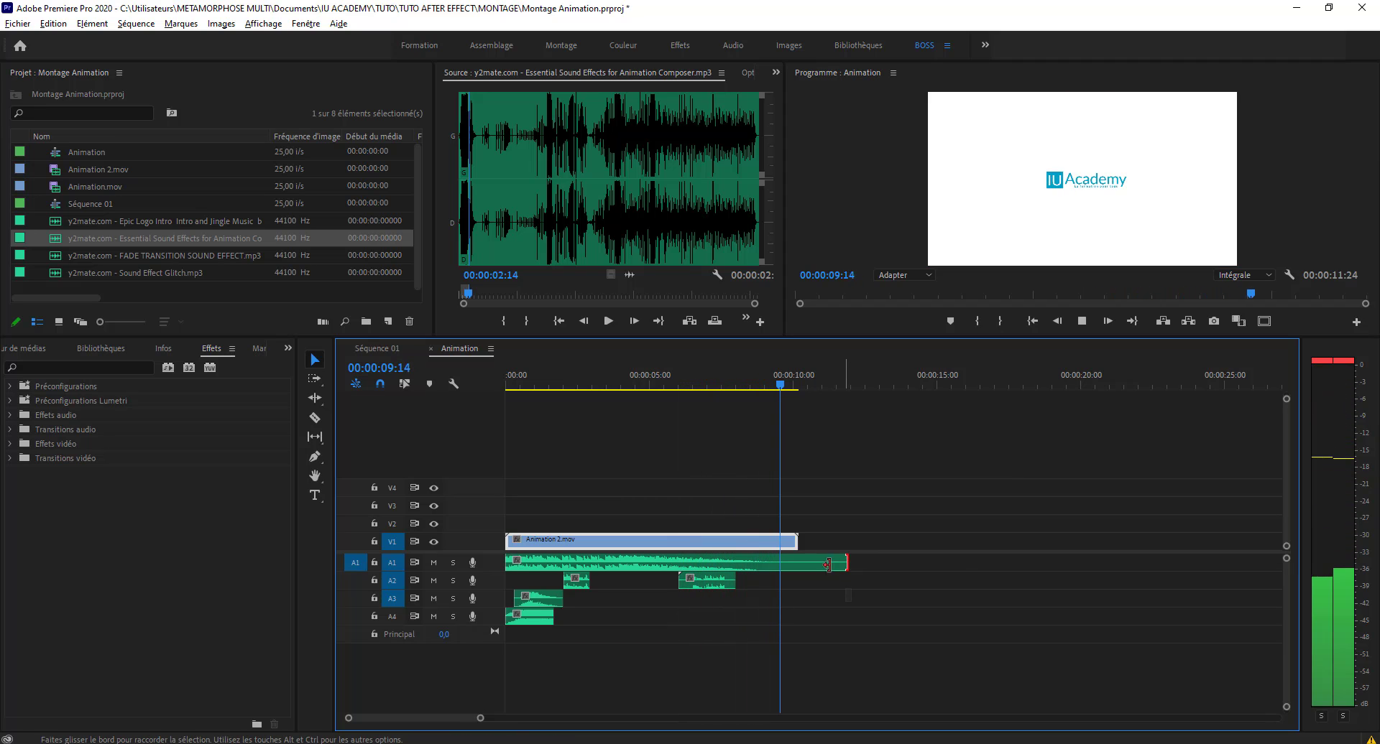
Trim the A1 music to end with the V1 video, giving a 00:00:10:05 sequence, and replay.
drag(841, 568, 794, 568)
click(605, 381)
key(Home)
key(space)
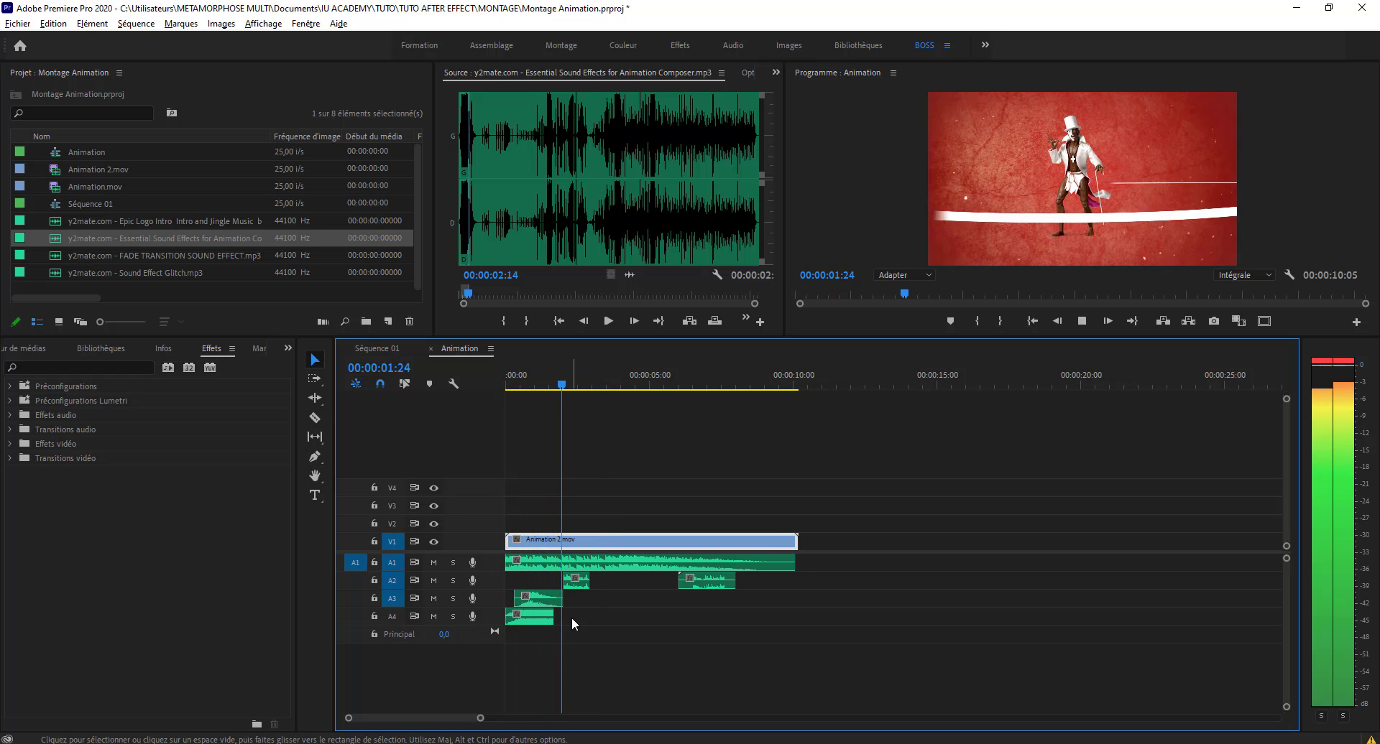
key(space)
Open Export Media settings in H.264, keeping the output Animation-.mp4 in the EXPORTATION folder.
click(24, 27)
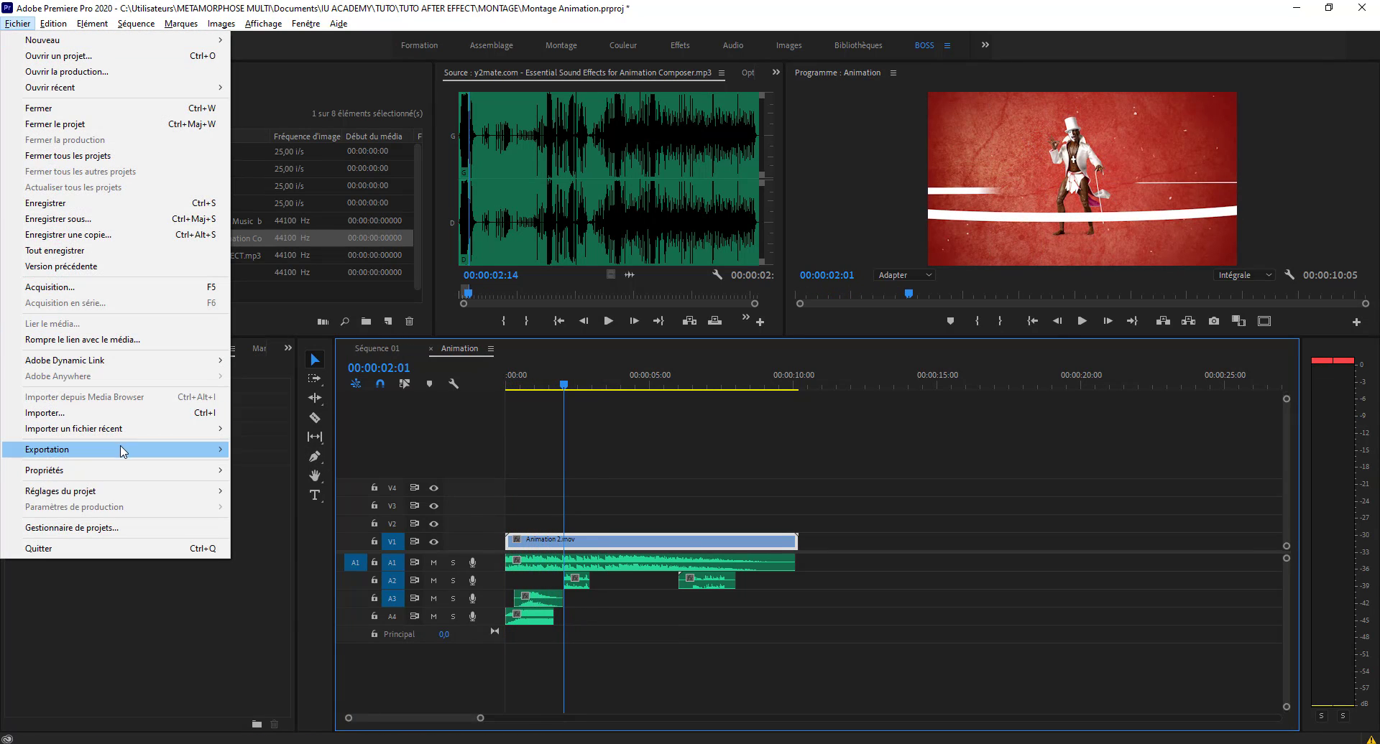
mouse_move(119, 449)
click(261, 452)
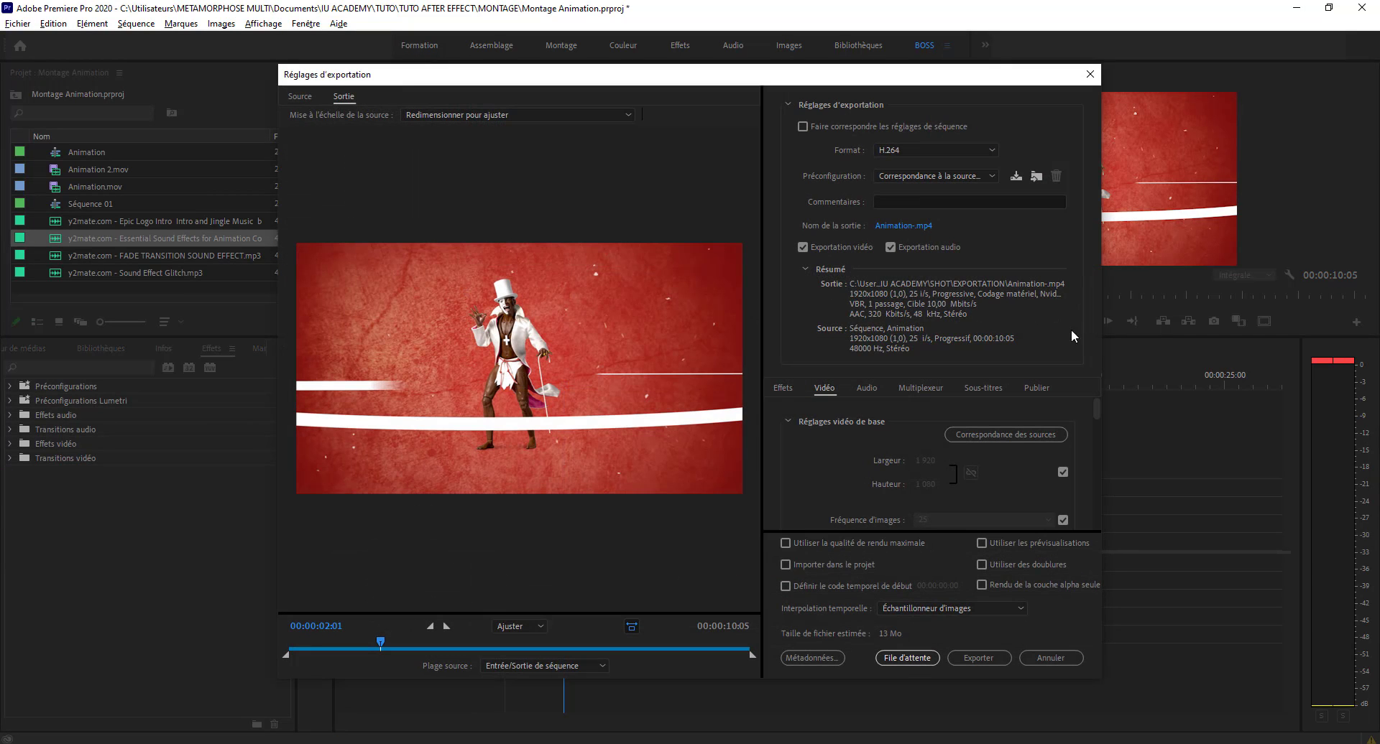
click(911, 227)
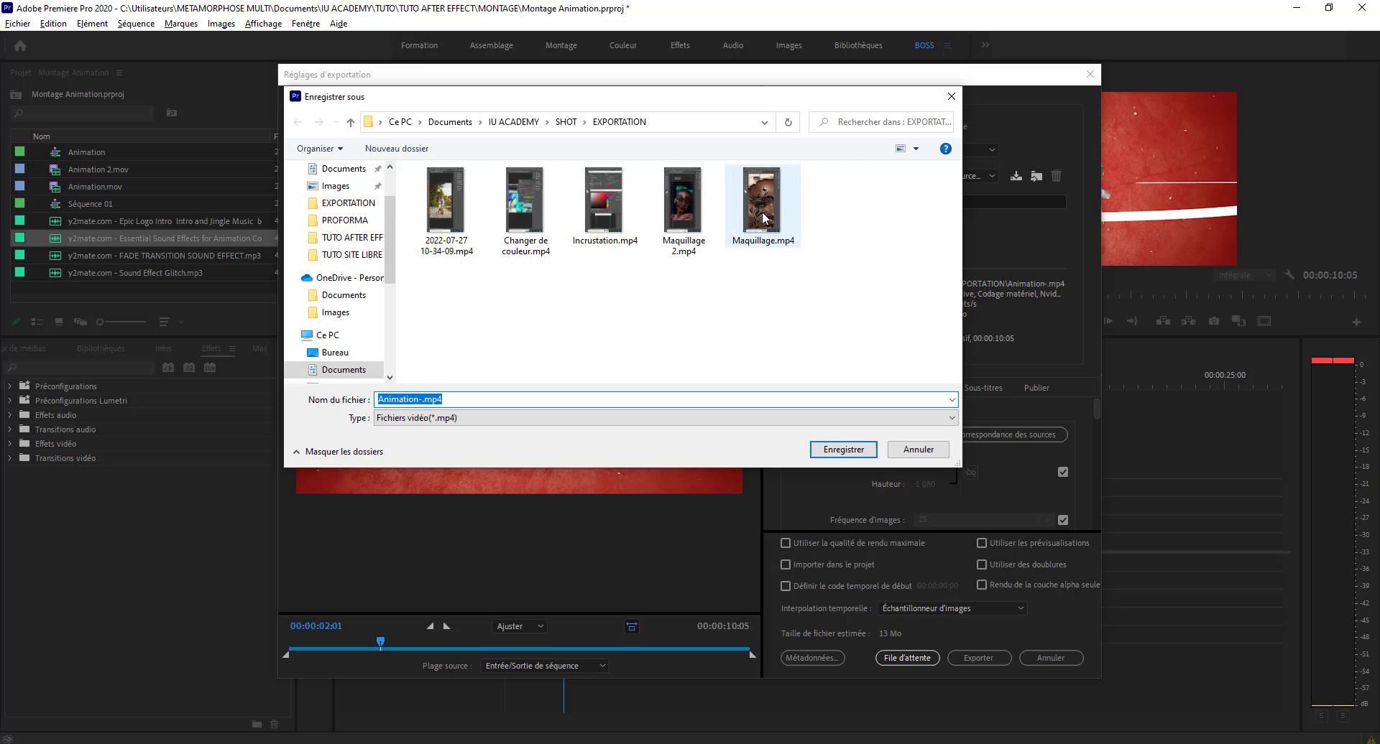
click(900, 451)
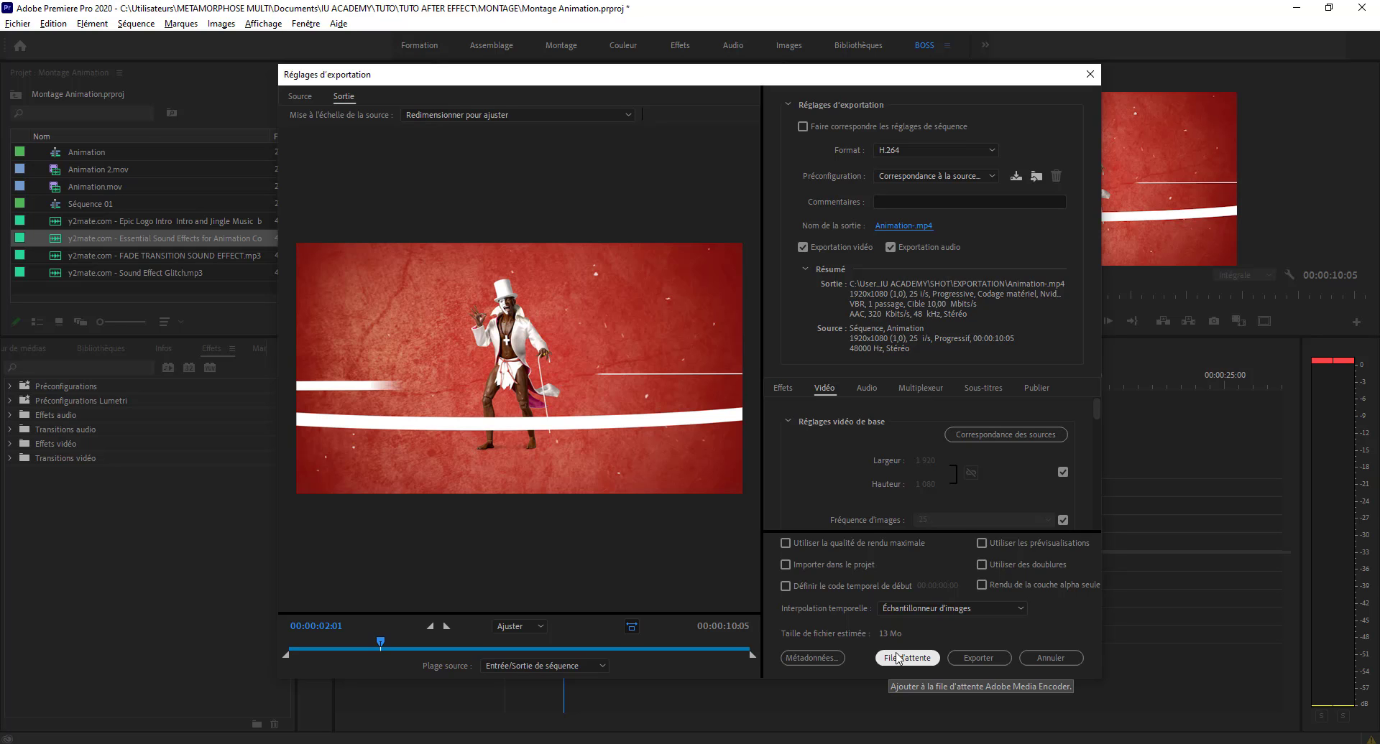
click(1051, 659)
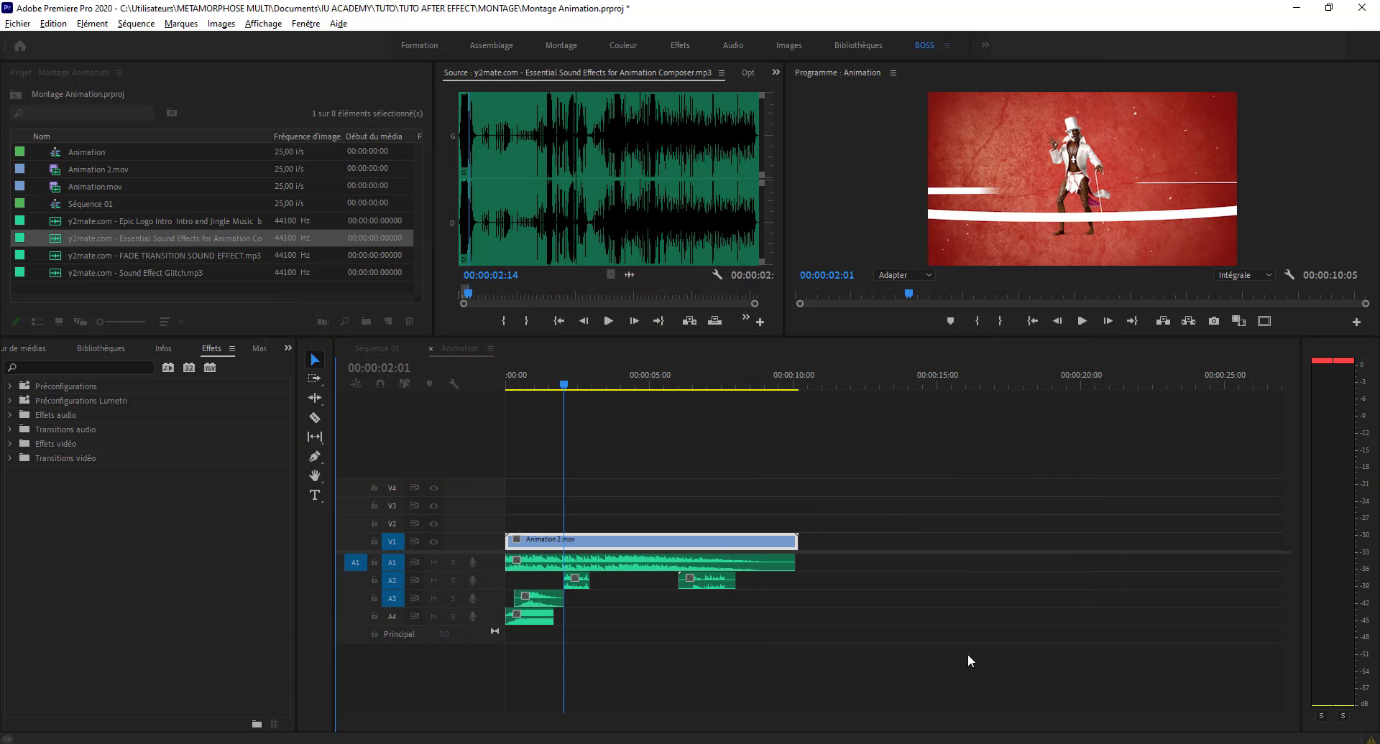
click(506, 385)
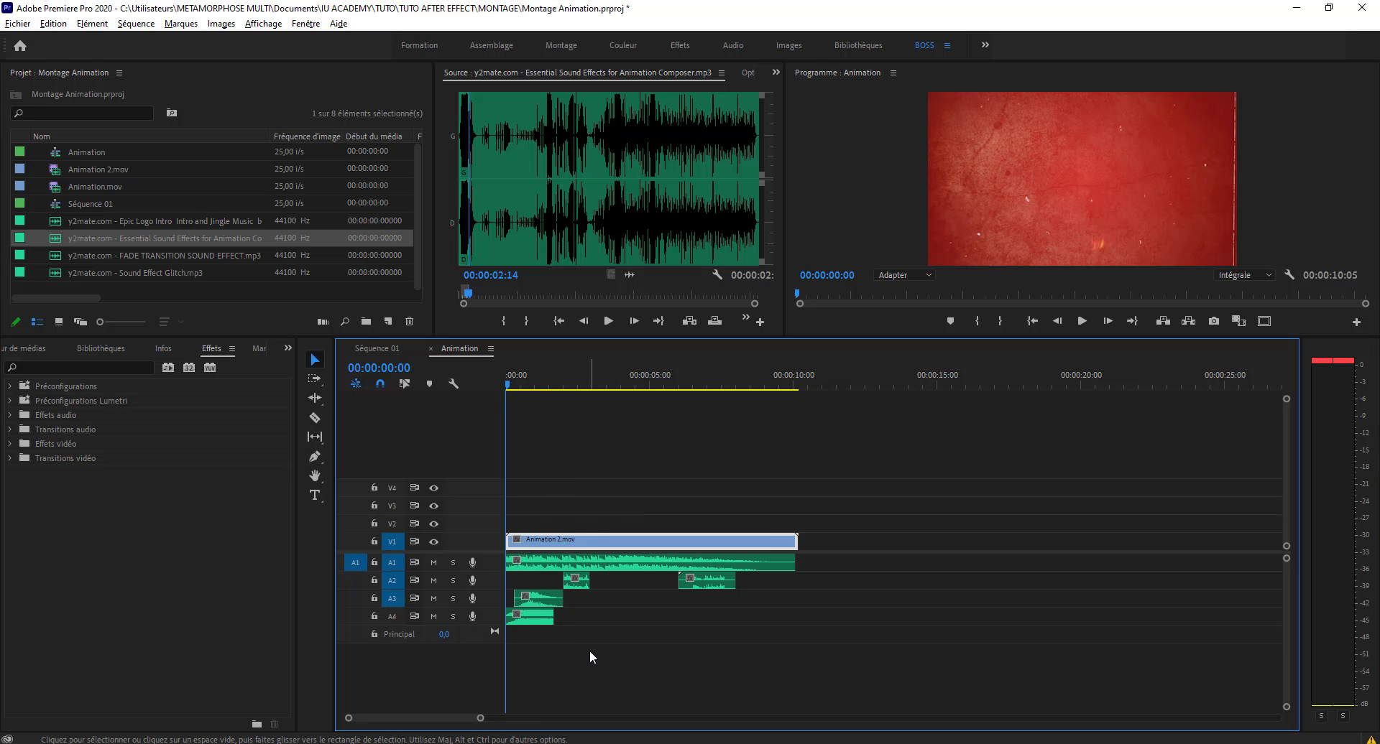
key(space)
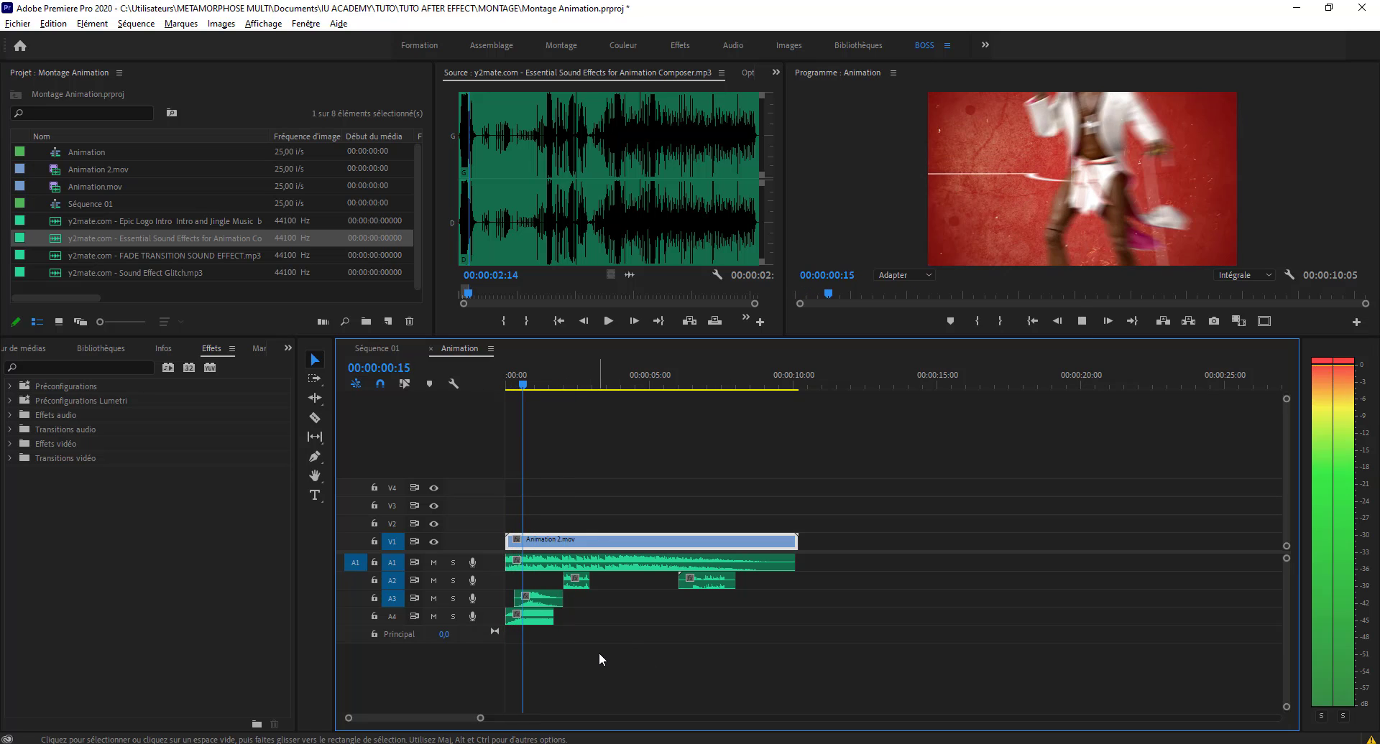